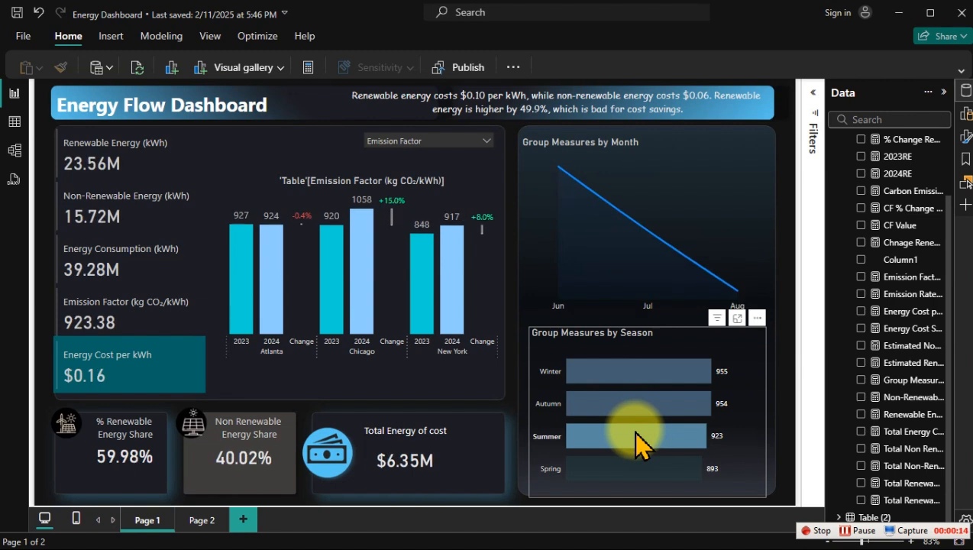
Step: Cross-filter the Energy Flow Dashboard by the Summer season bar and by several city and year bars in the Emission Factor chart
left_click(638, 442)
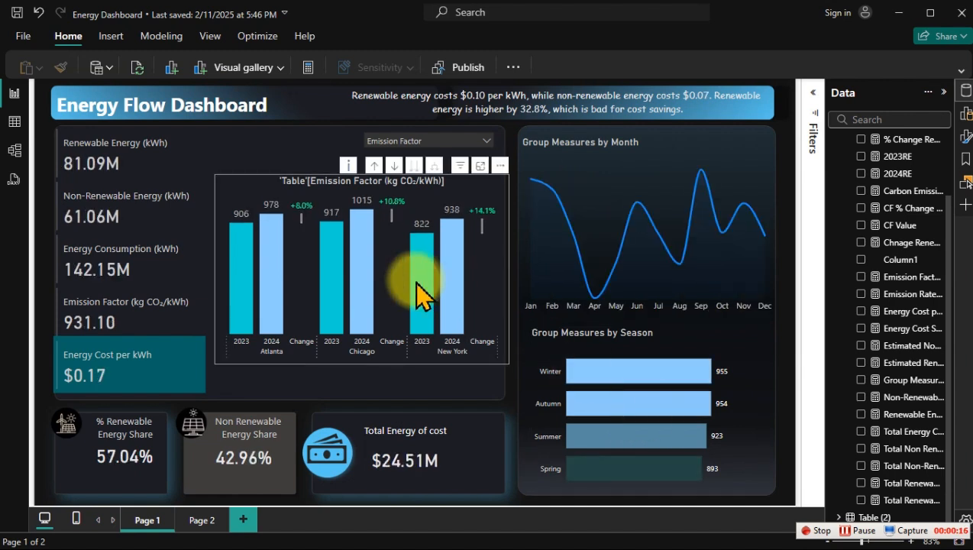
left_click(418, 284)
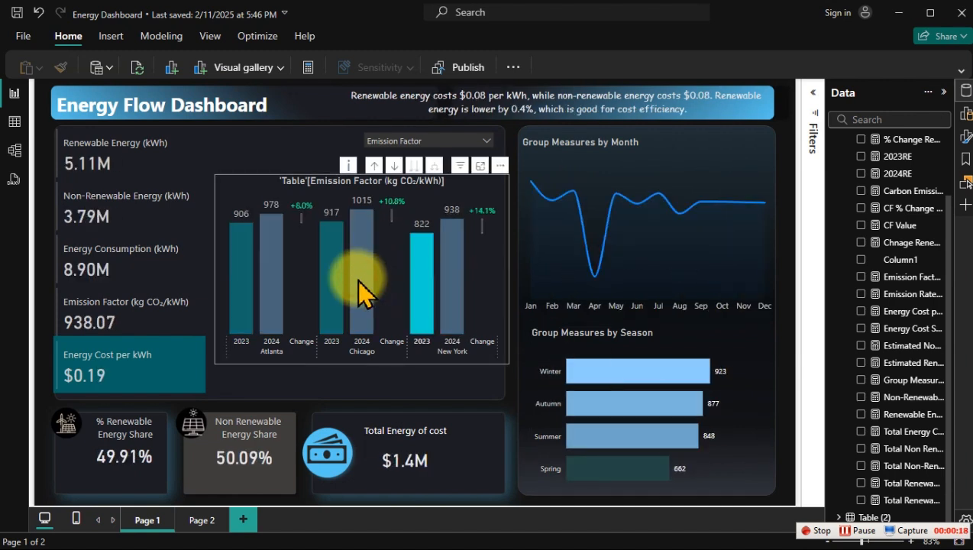
left_click(360, 280)
left_click(271, 263)
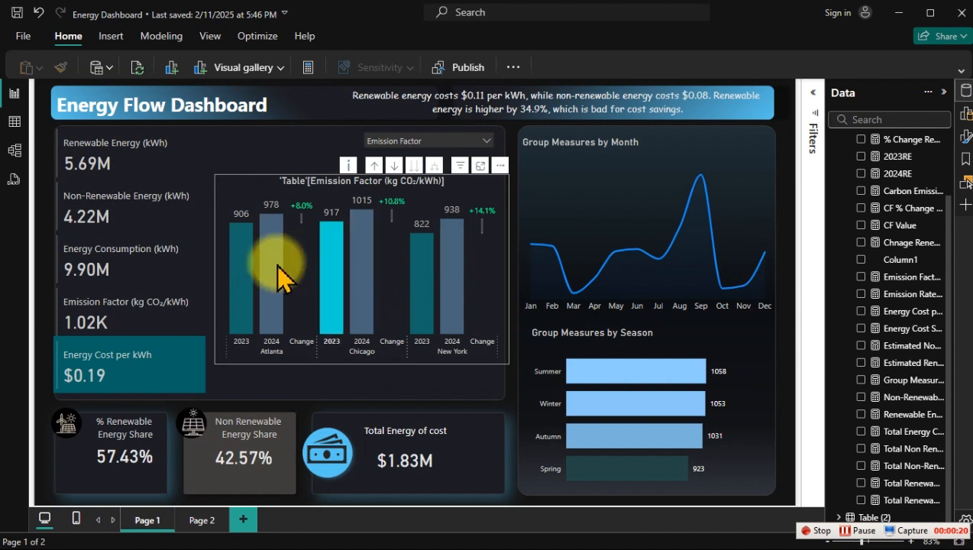
left_click(241, 270)
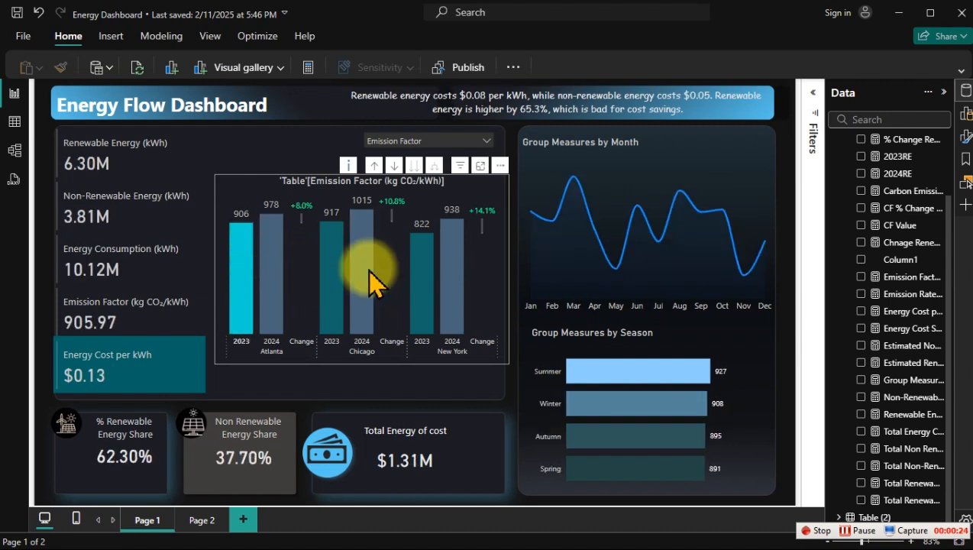
left_click(364, 271)
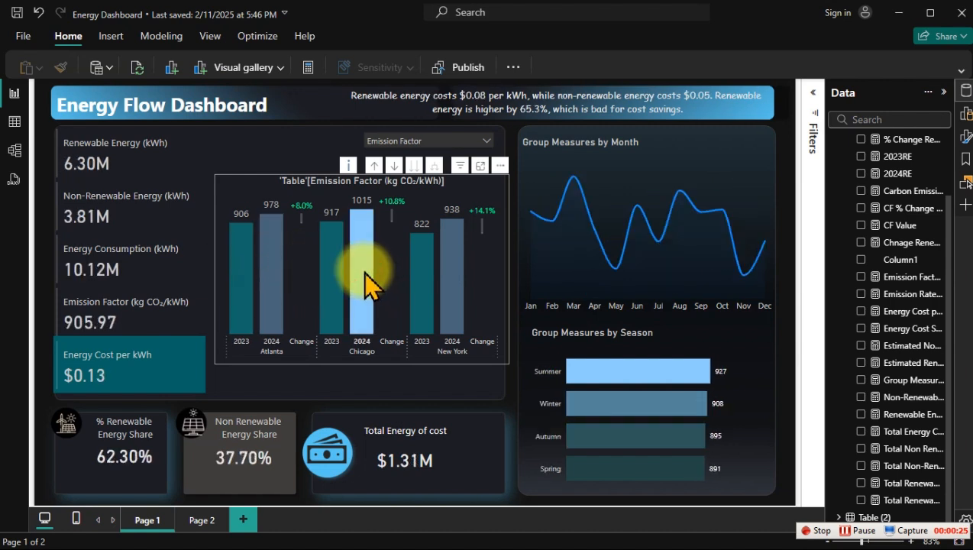
Step: Review the DAX formulas of the emission, energy cost, estimated cost and group measures
left_click(915, 292)
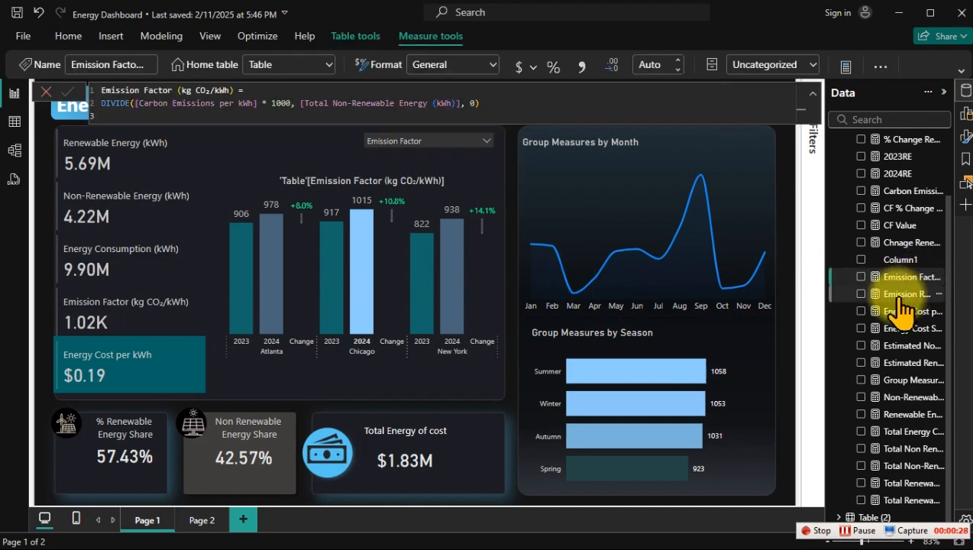
left_click(905, 311)
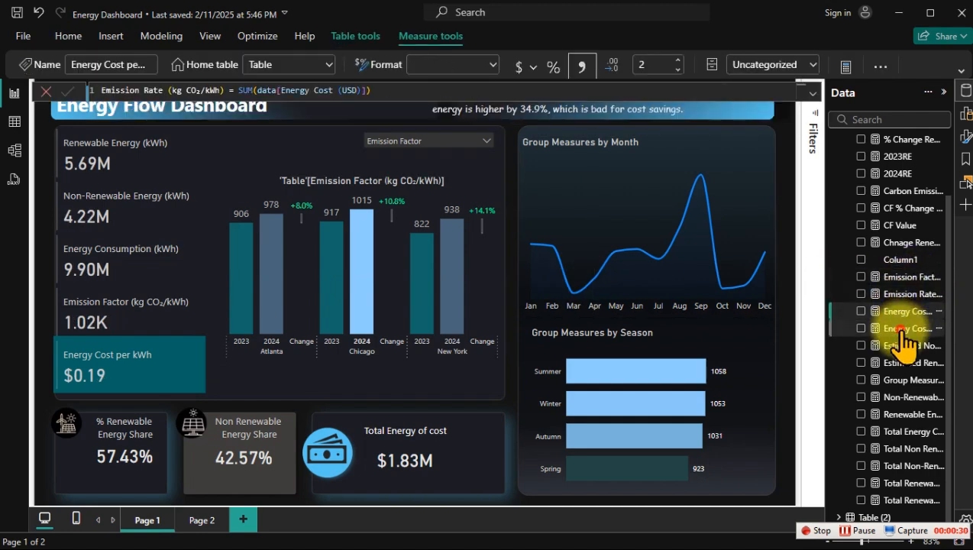
left_click(904, 329)
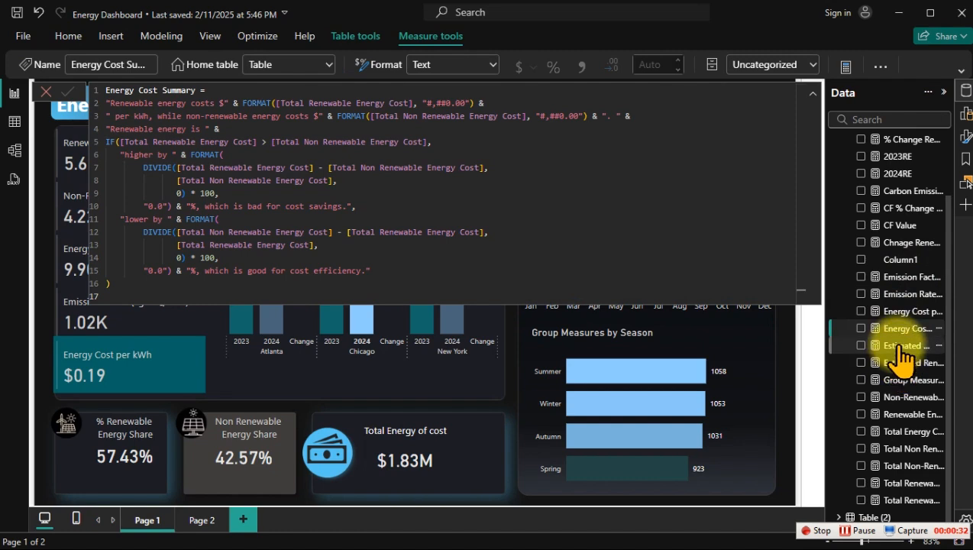
left_click(903, 346)
left_click(902, 363)
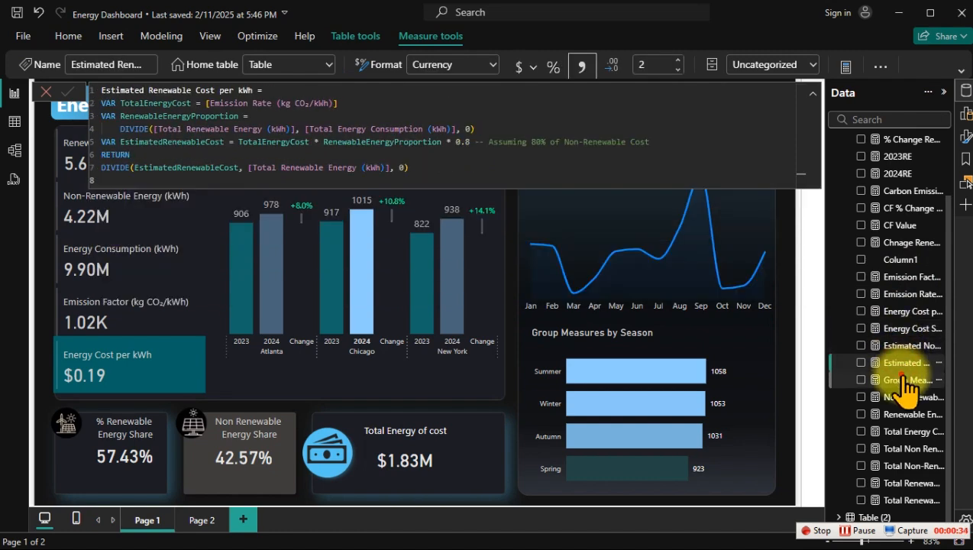
left_click(905, 380)
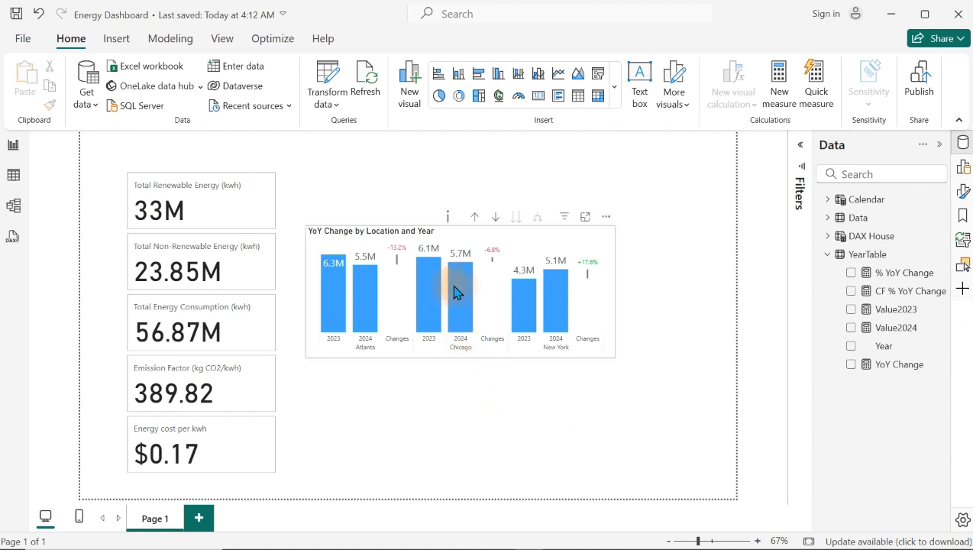
Step: Slightly reduce the height of the YoY Change by Location and Year chart from its lower edge
mouse_move(433, 288)
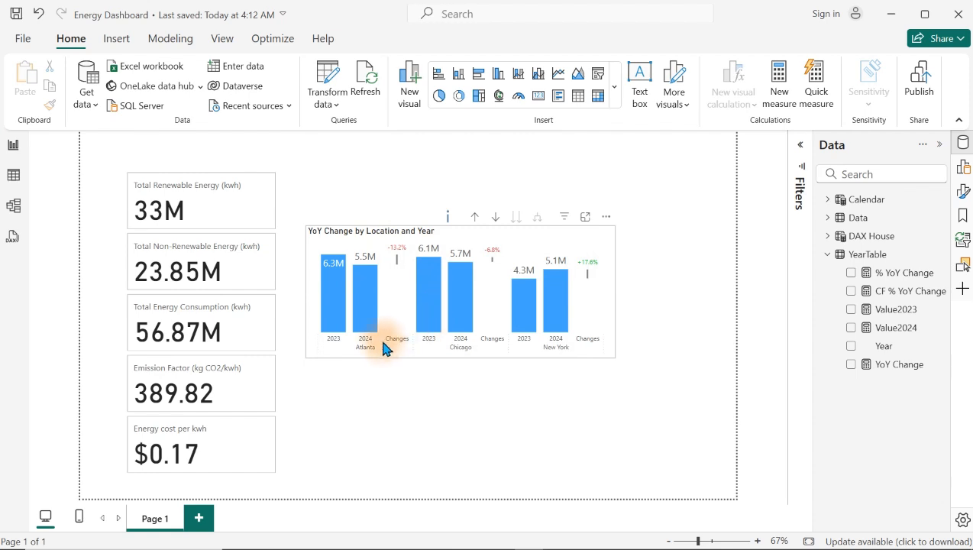
left_click(404, 355)
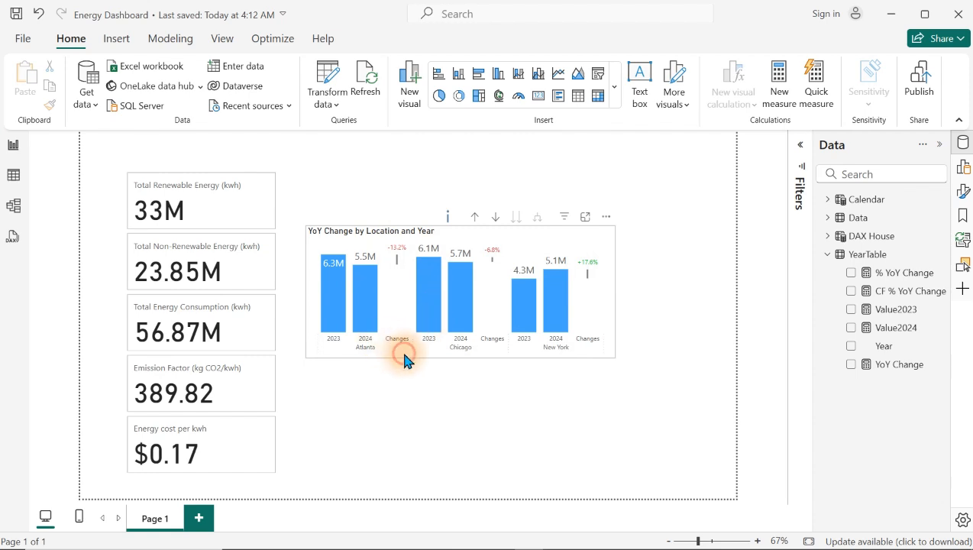
mouse_move(461, 358)
left_mouse_down()
mouse_move(463, 388)
mouse_move(460, 355)
left_mouse_up()
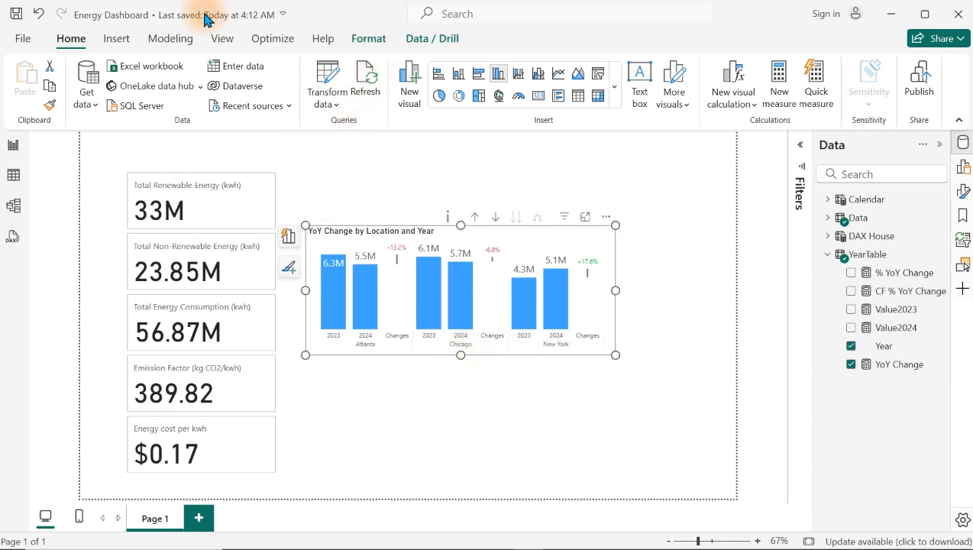
Step: Start creating a new parameter of the Fields type
left_click(171, 39)
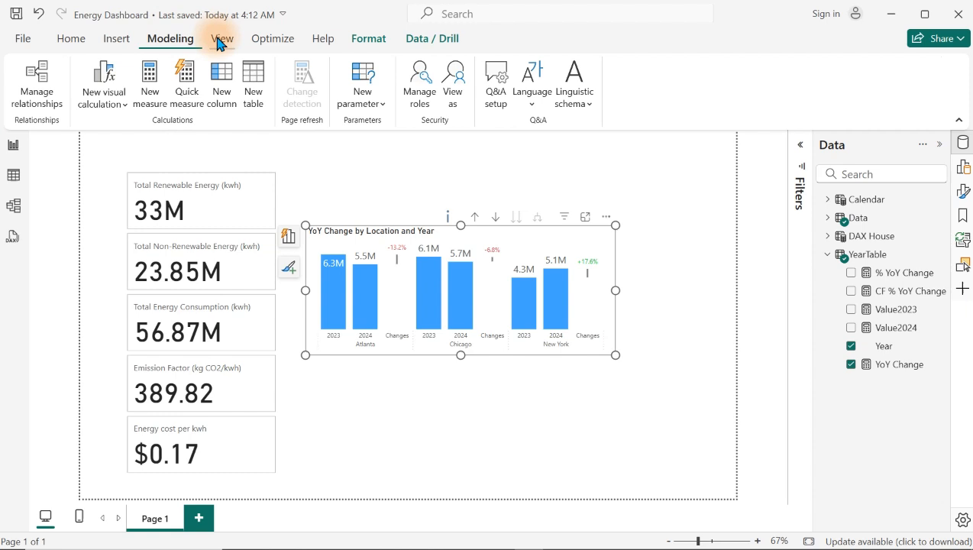
left_click(365, 74)
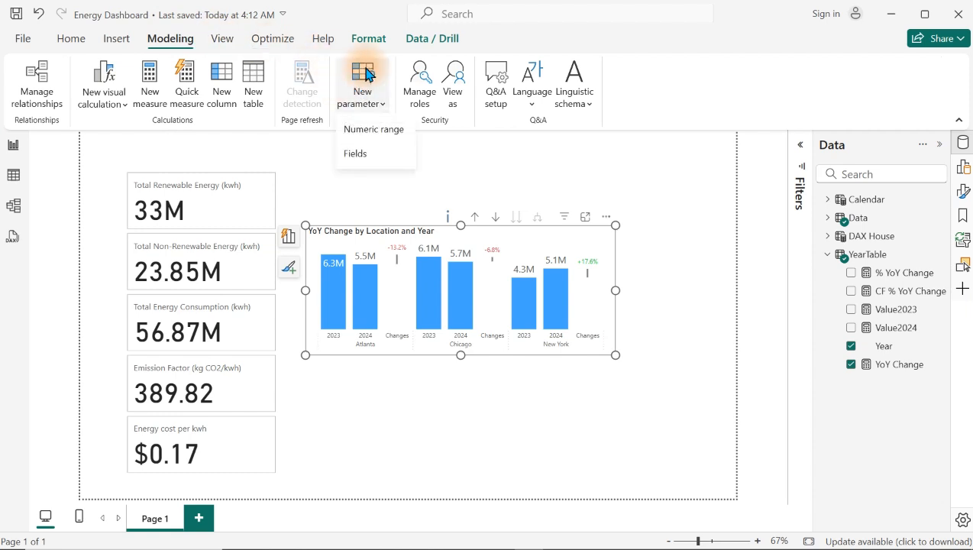
left_click(367, 161)
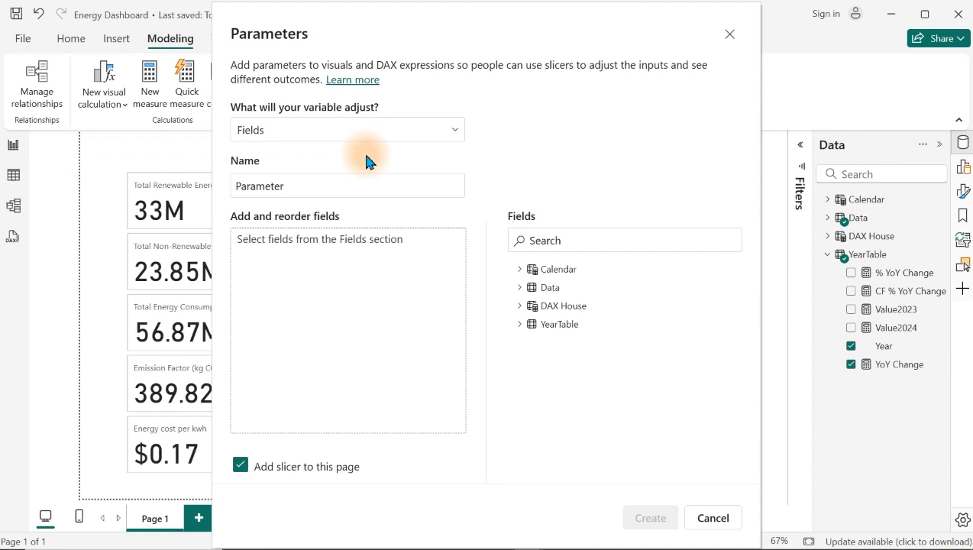
left_click(343, 132)
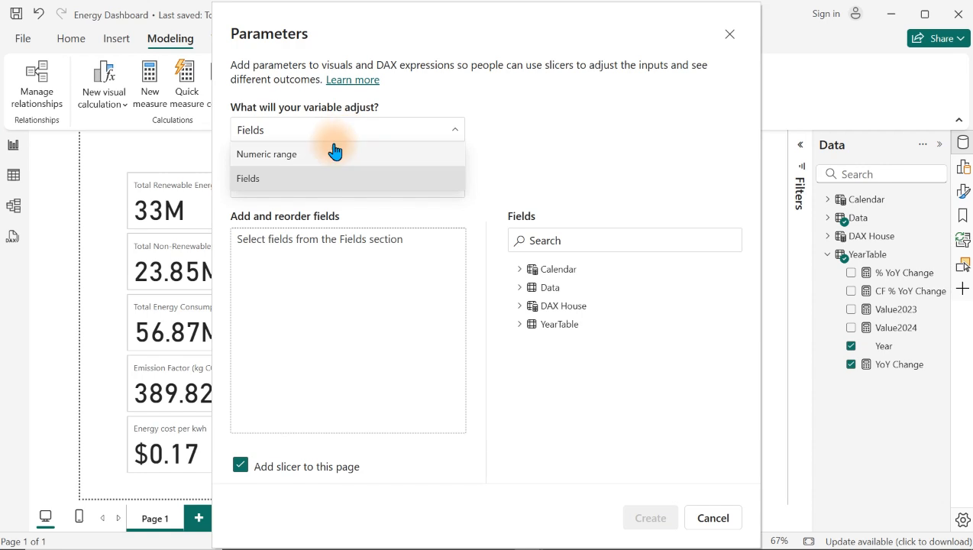
left_click(330, 153)
left_click(358, 133)
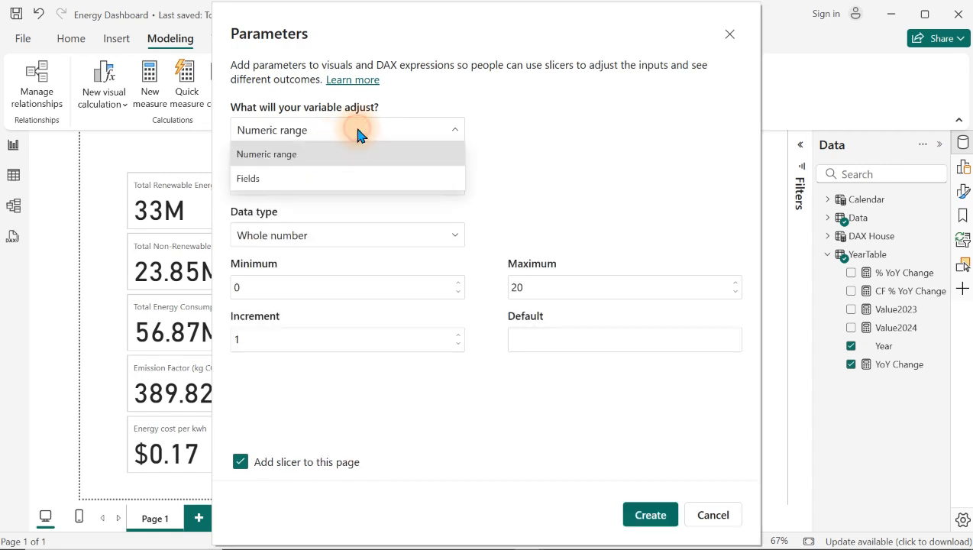
left_click(327, 180)
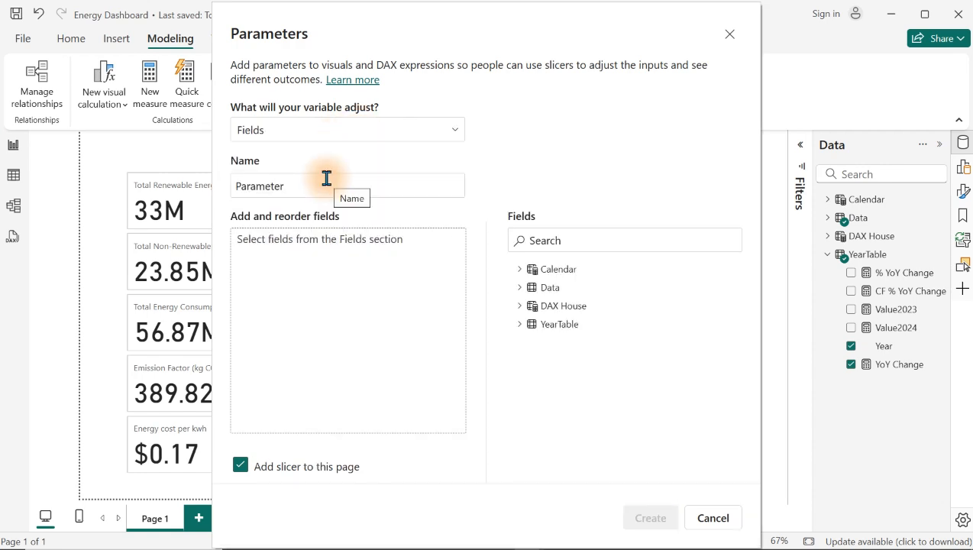
Step: Add Total Renewable Energy (kwh), Total Non-Renewable Energy (kwh) and Total Energy Consumption (kwh) from DAX House to the parameter
left_click(351, 245)
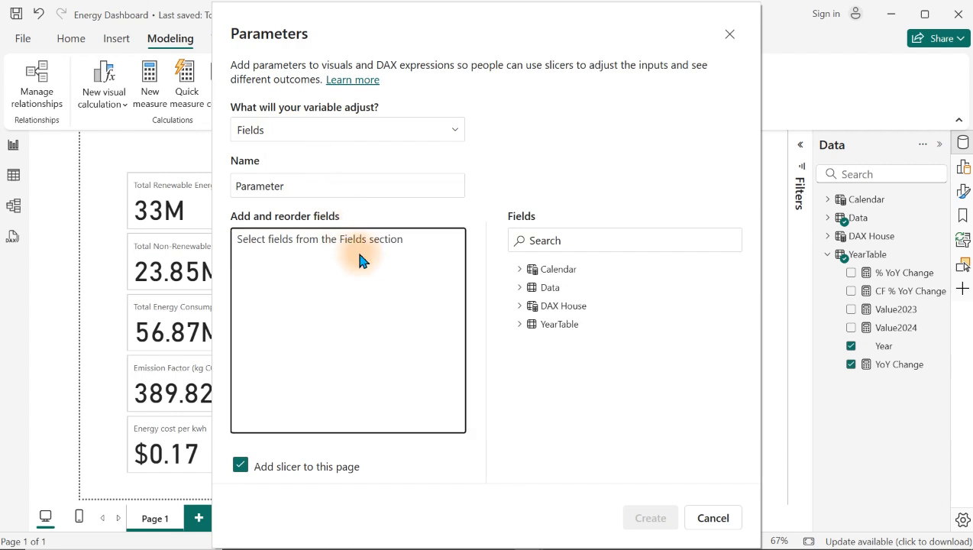
left_click(517, 307)
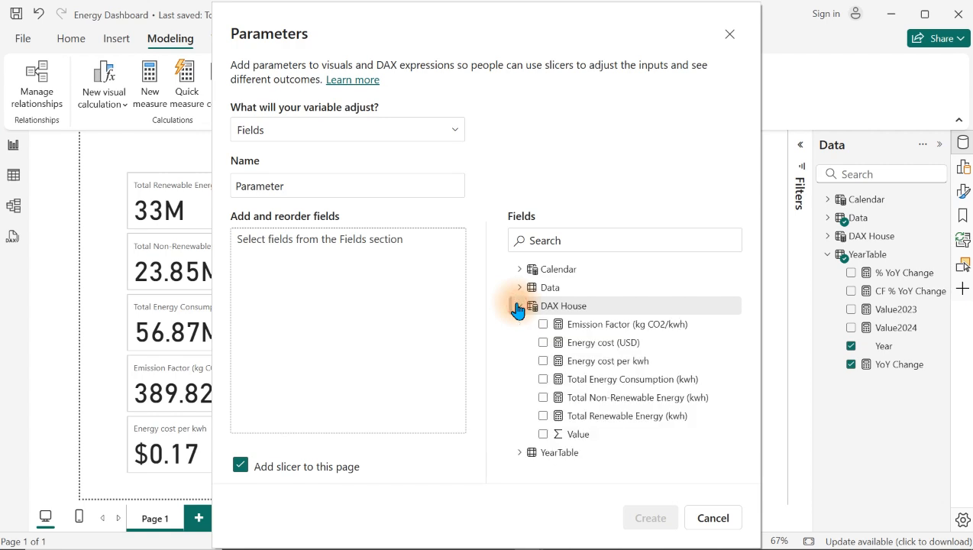
left_click_drag(611, 421, 416, 365)
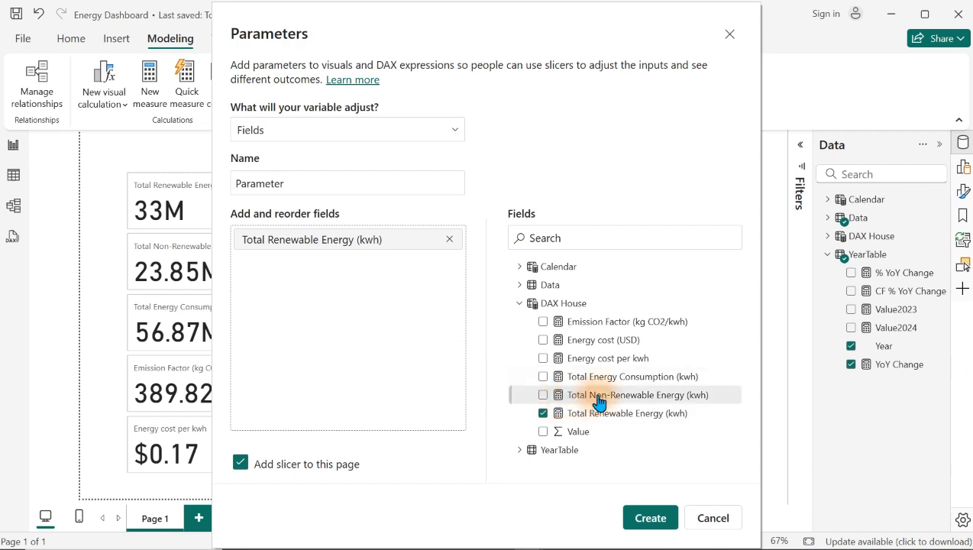
left_click_drag(599, 394, 365, 333)
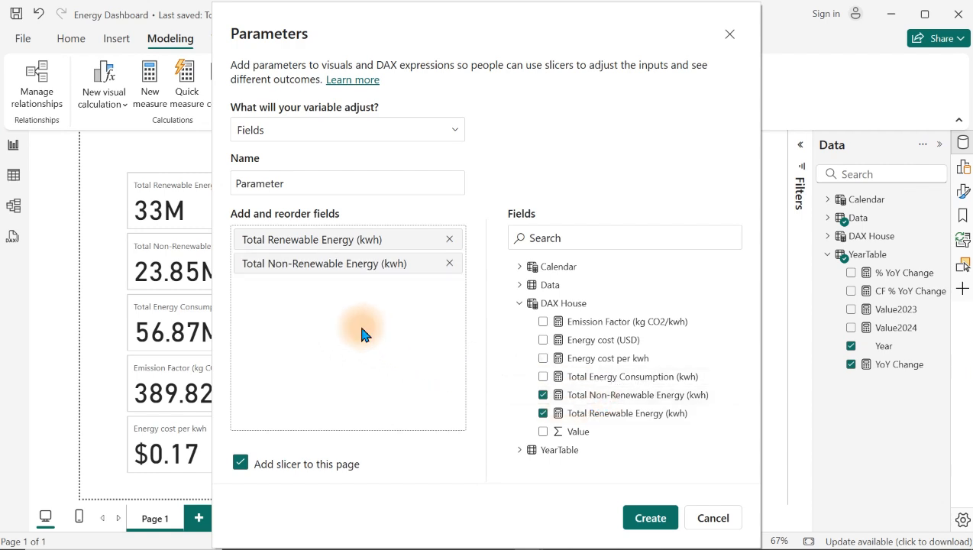
left_click_drag(578, 380, 369, 336)
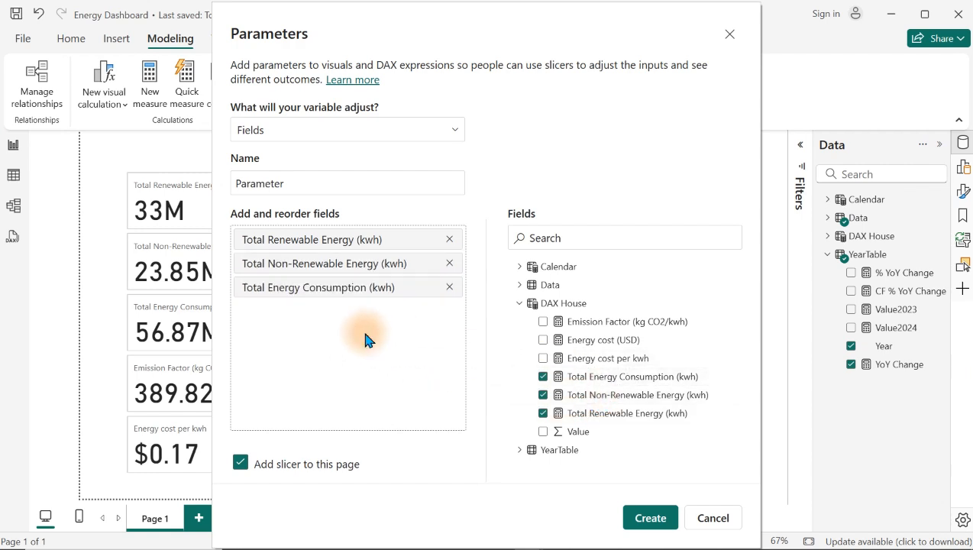
Step: Add Energy cost per kwh and Emission Factor (kg CO2/kwh) to the parameter's field list, leaving out Energy cost (USD)
left_click(623, 340)
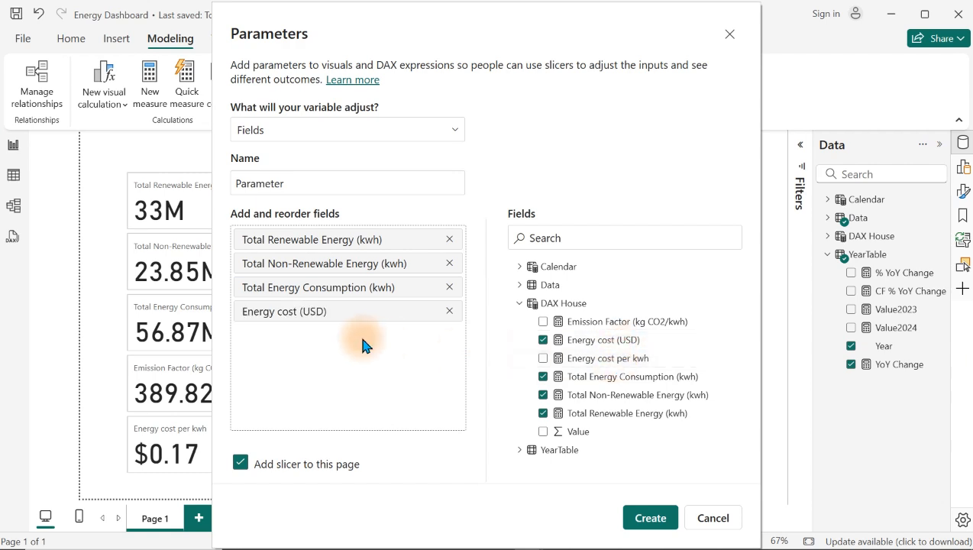
left_click(449, 312)
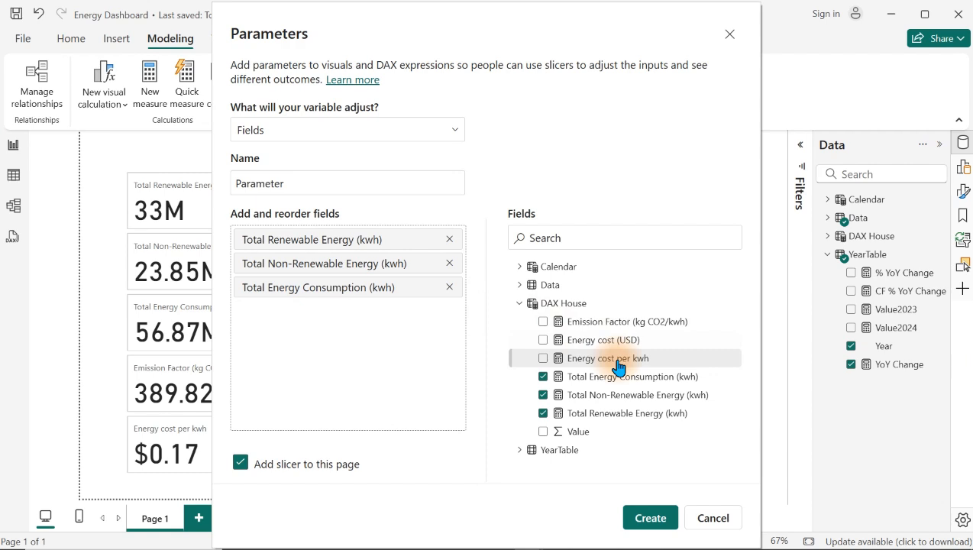
left_click_drag(618, 368, 425, 367)
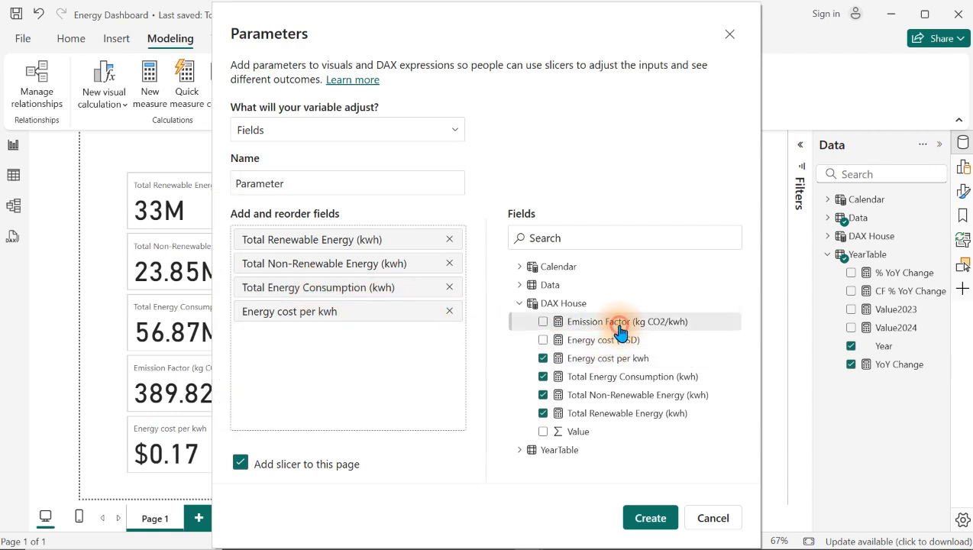
left_click_drag(618, 330, 386, 360)
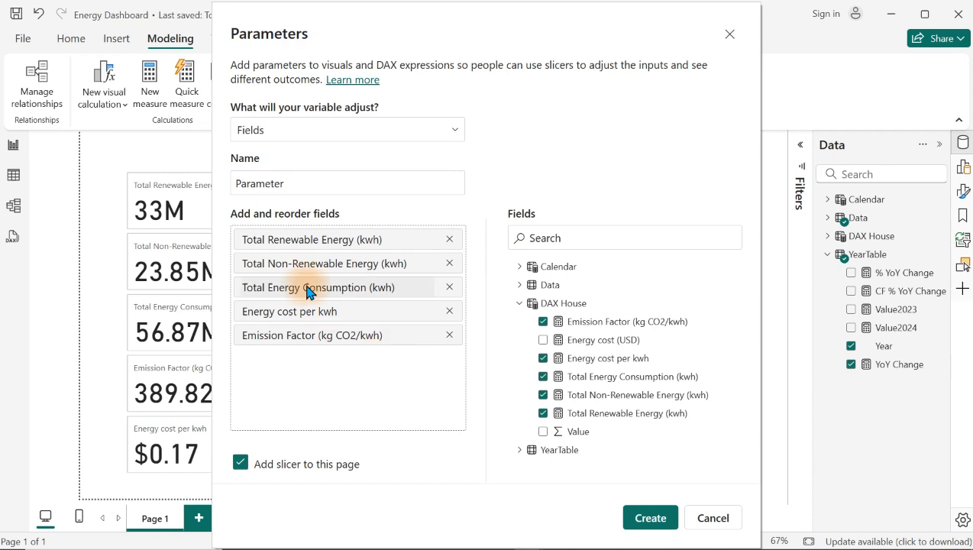
Step: Rename the parameter's first two fields as Renewable Energy (kwh) and Non-Renewable Energy (kwh)
double_click(271, 241)
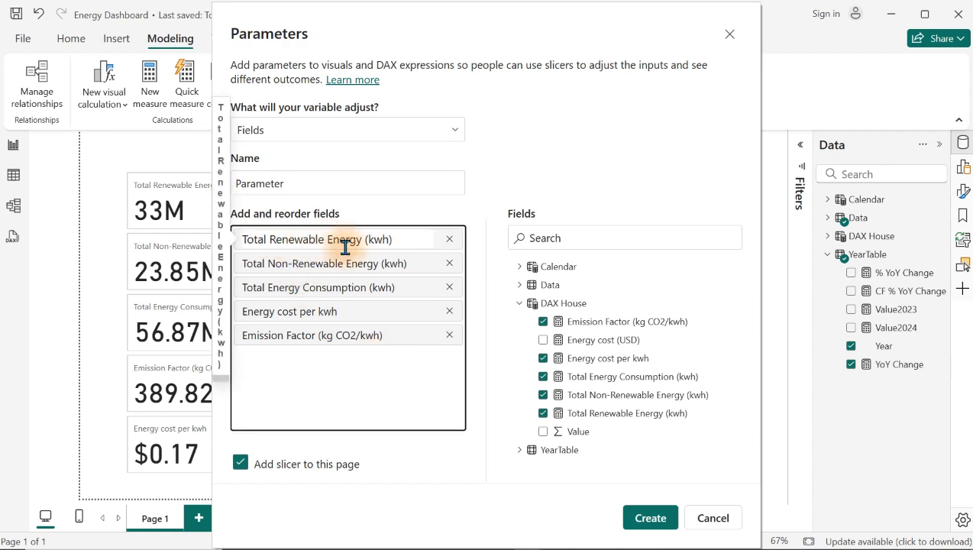
key("BackSpace")
key("BackSpace")
key("BackSpace")
key("BackSpace")
key("BackSpace")
key("BackSpace")
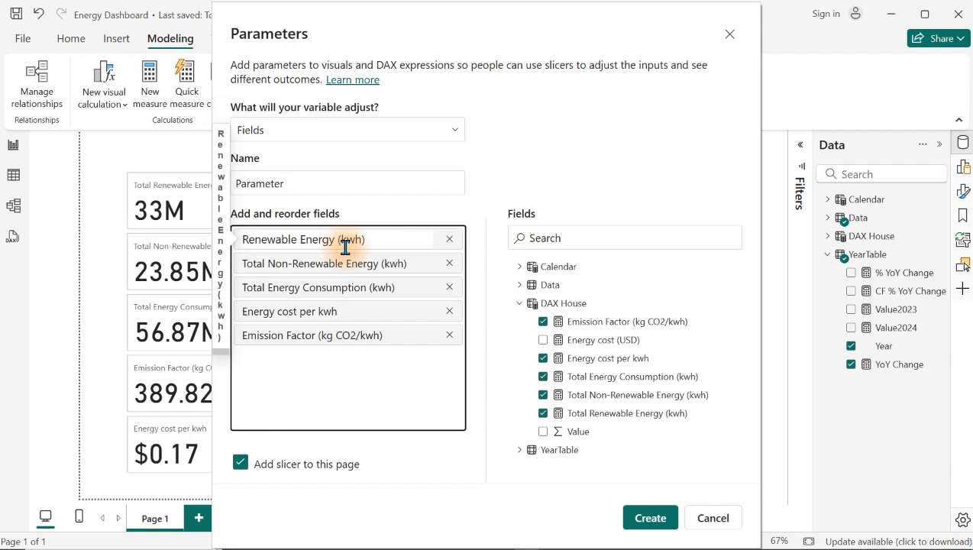
double_click(276, 264)
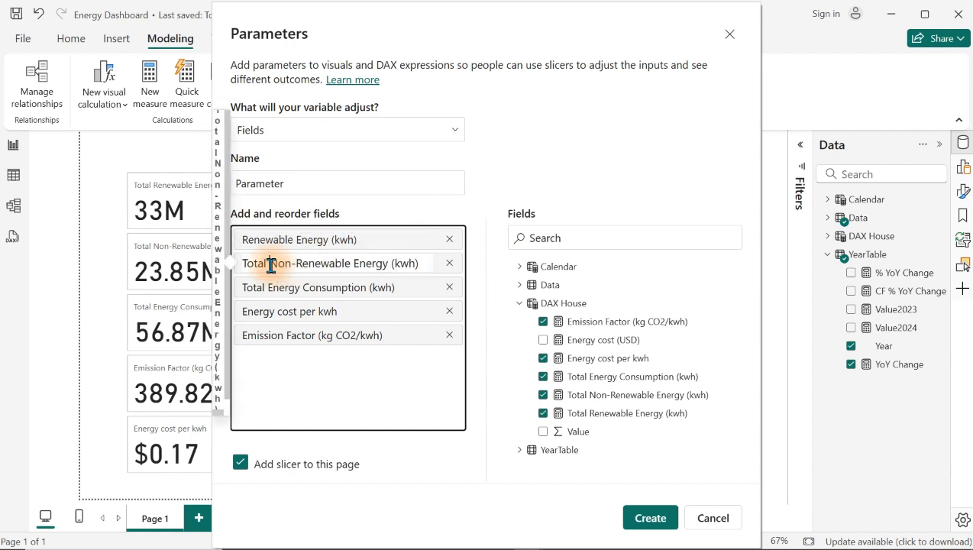
key("BackSpace")
key("BackSpace")
key("BackSpace")
key("BackSpace")
key("BackSpace")
key("BackSpace")
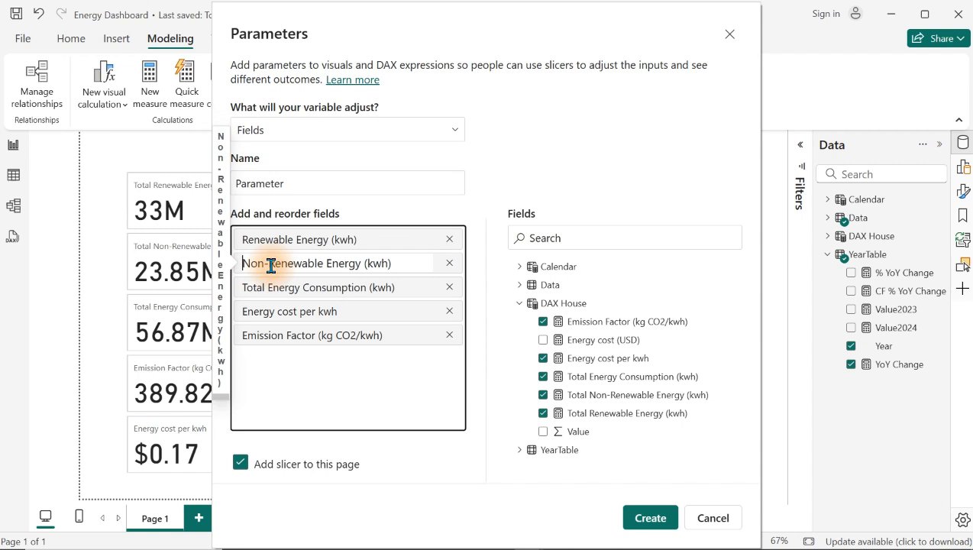
Step: Rename the parameter's third field as Energy Consumption (kwh)
double_click(267, 286)
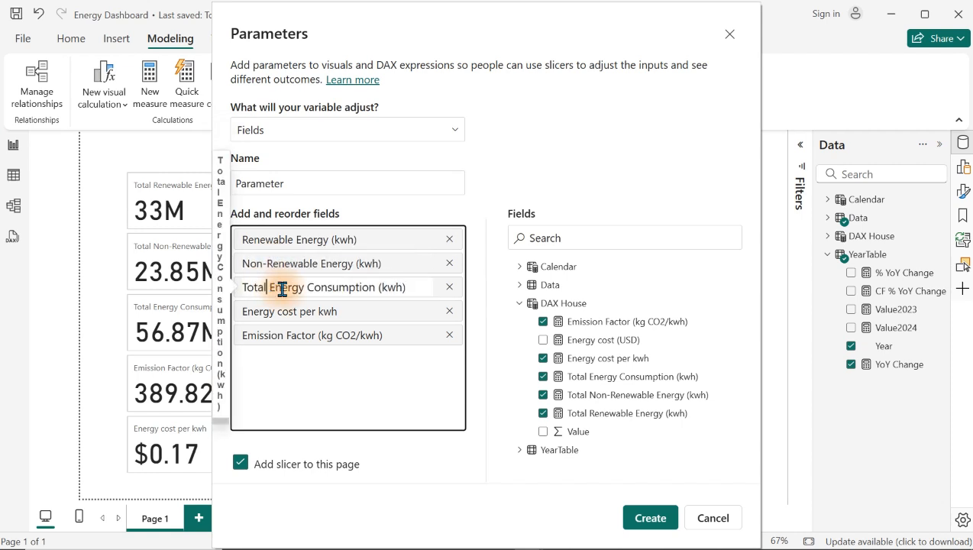
key("BackSpace")
key("BackSpace")
key("BackSpace")
key("BackSpace")
key("BackSpace")
key("BackSpace")
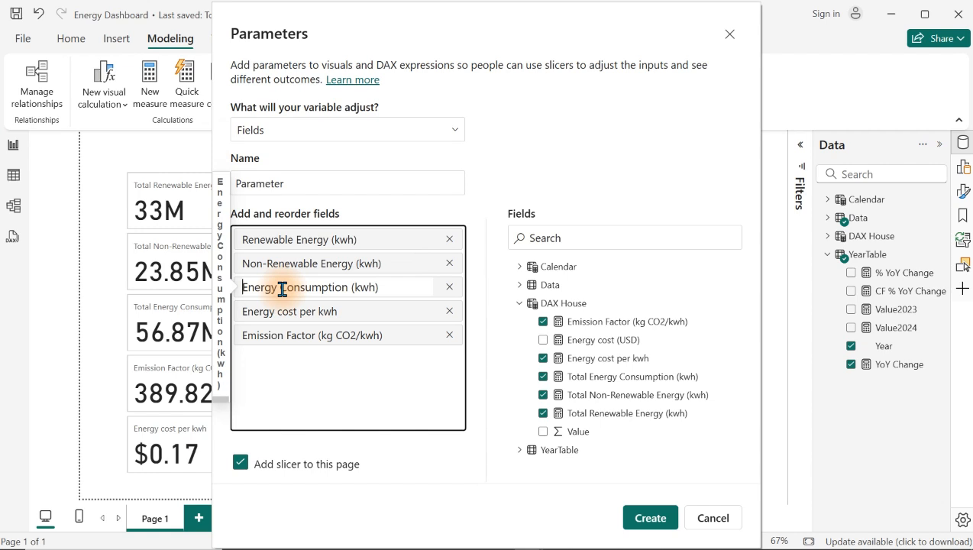
left_click(332, 392)
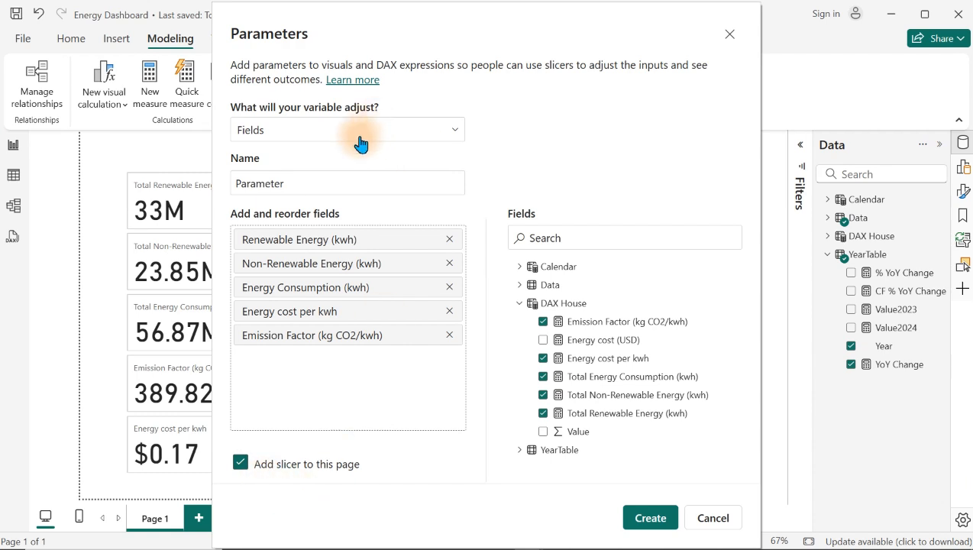
Step: Name the field parameter Switchable Measures and create it along with its slicer on the page
left_click(332, 181)
left_click_drag(333, 182, 218, 183)
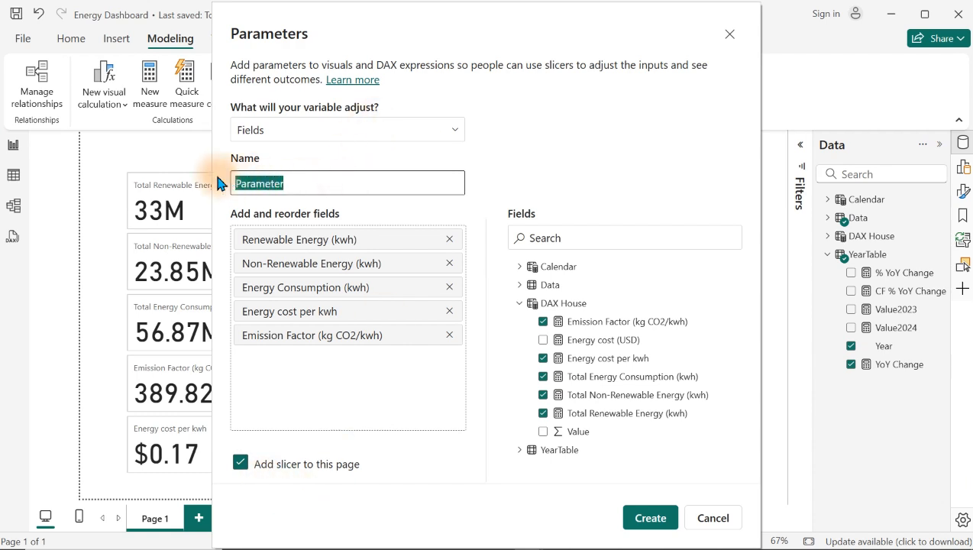
type("Switcha")
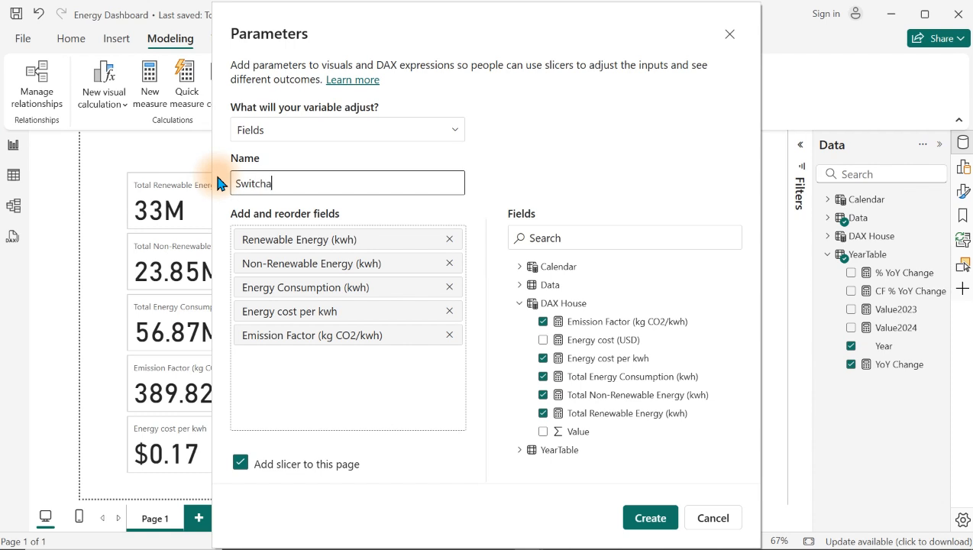
type("ble Measures")
left_click(649, 517)
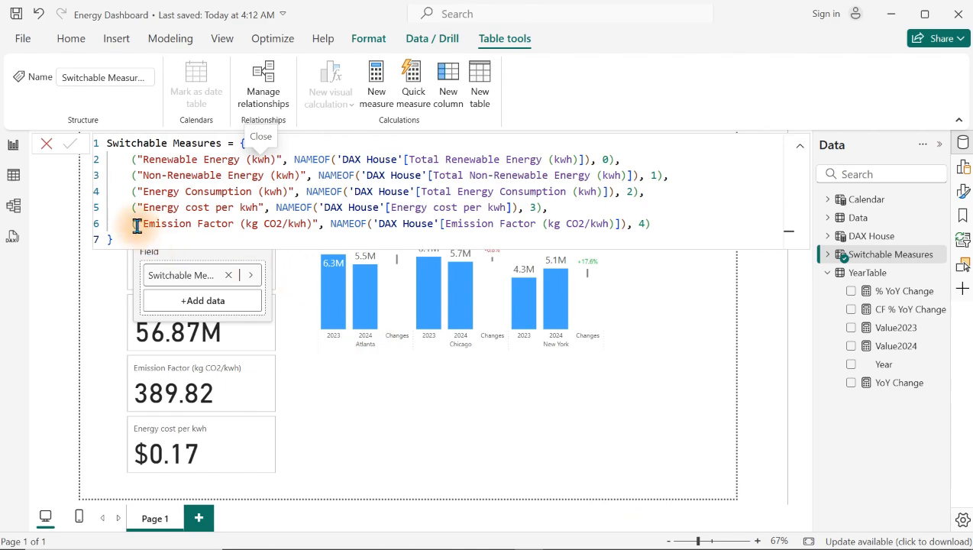
Step: Examine the Switchable Measures table in Table view, including its DAX definition and the Switchable Measures Order column
left_click(16, 182)
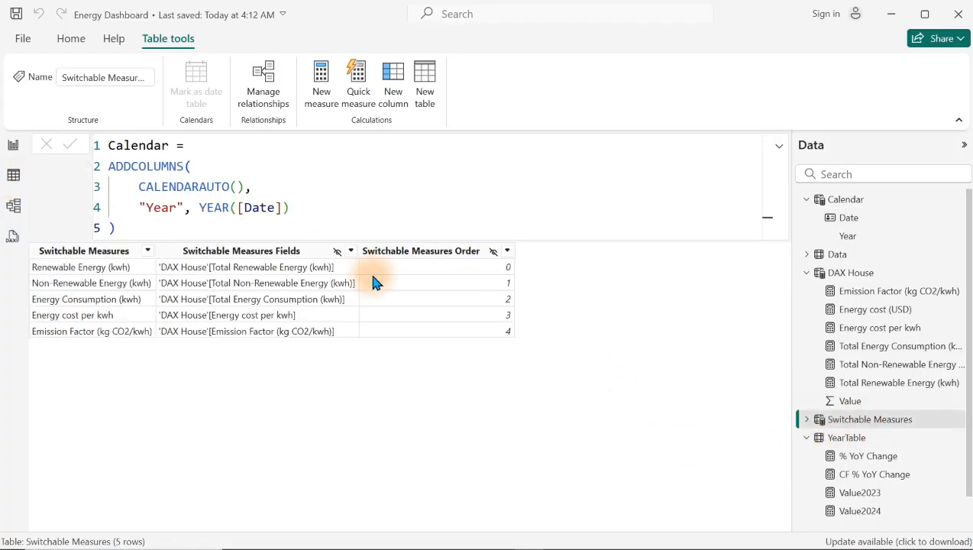
left_click(849, 420)
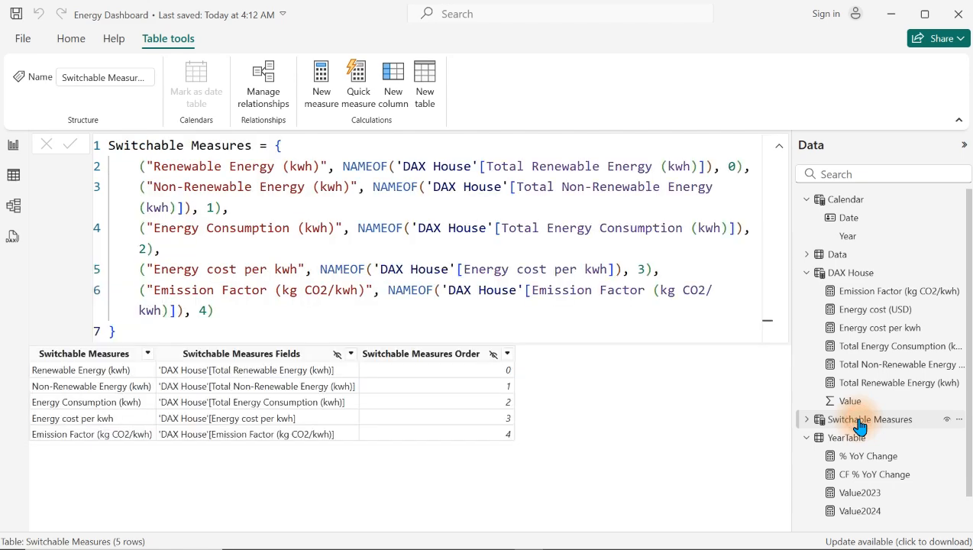
left_click(384, 234)
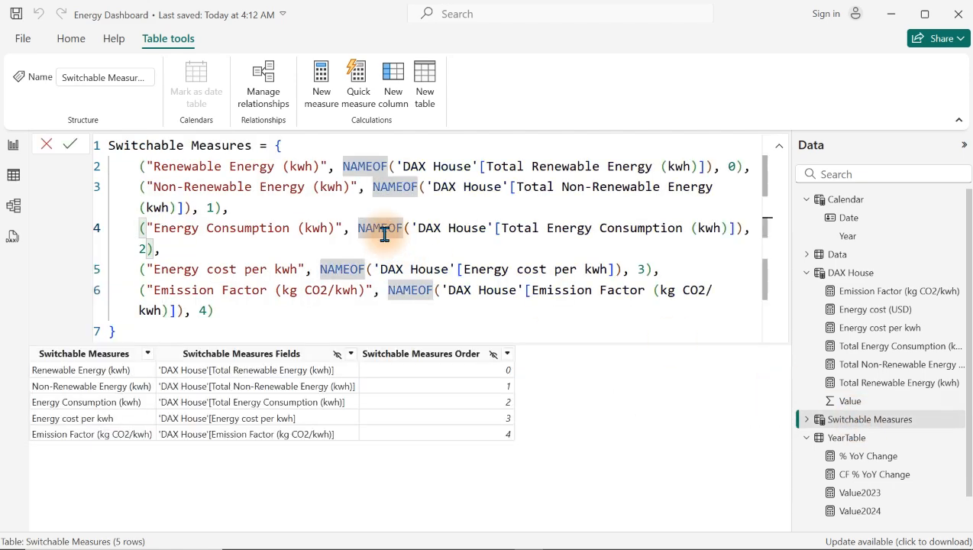
scroll(384, 235, "down", 2)
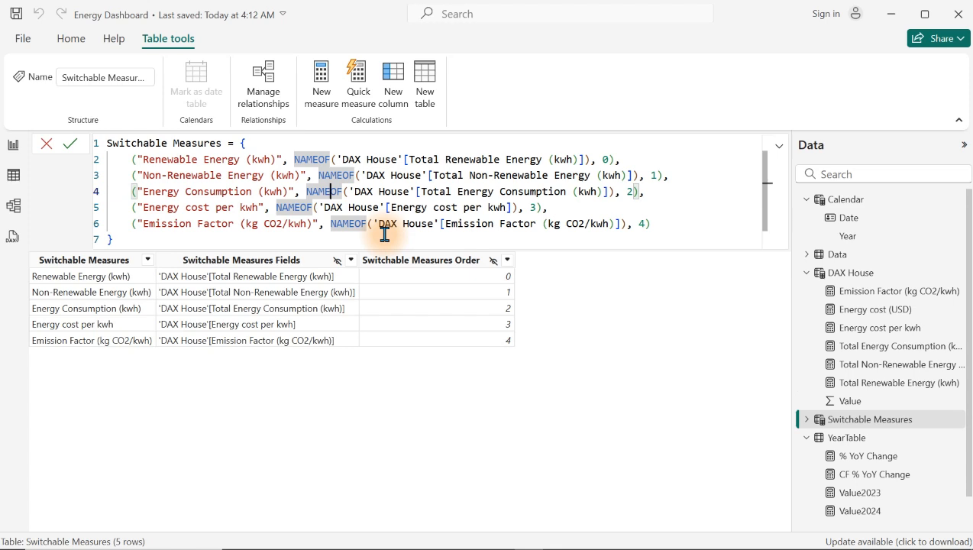
left_click_drag(133, 159, 634, 165)
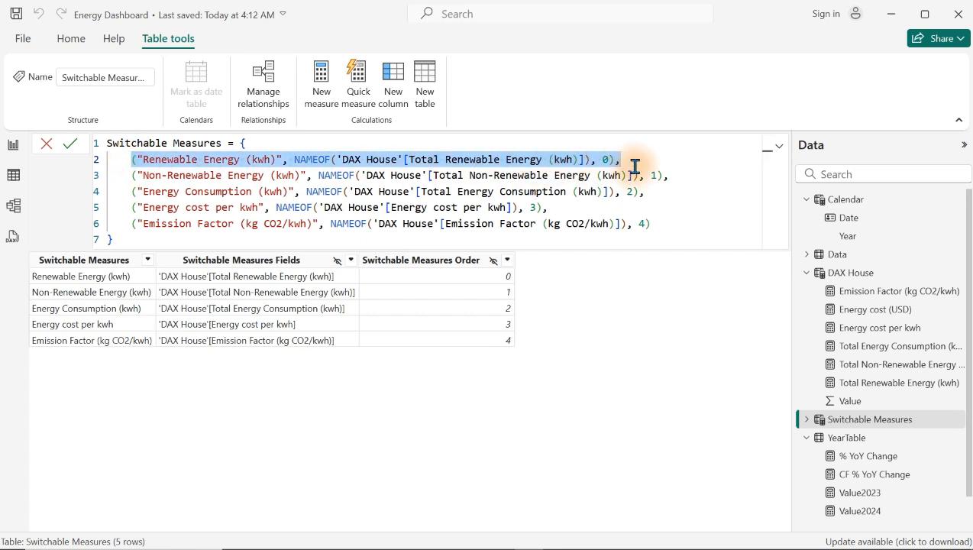
left_click(608, 336)
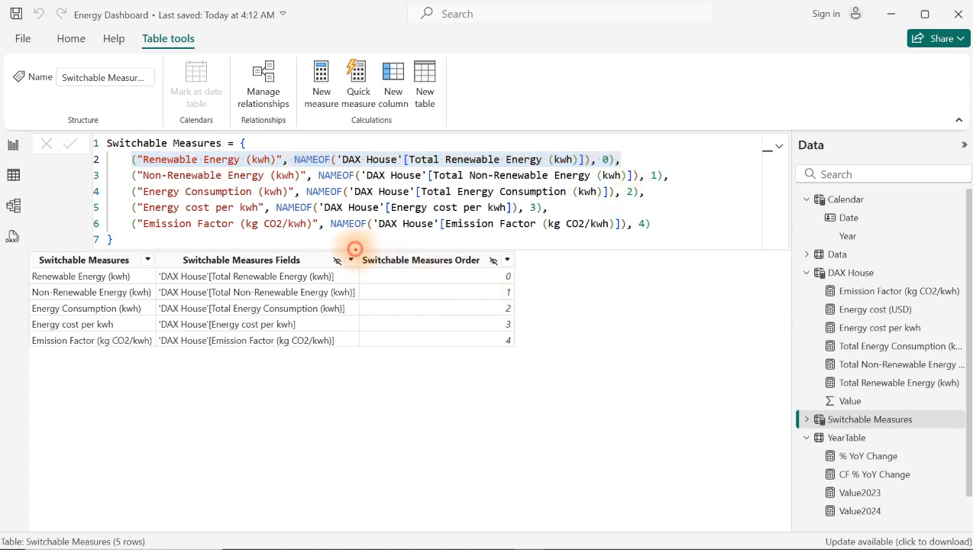
left_click_drag(355, 249, 527, 360)
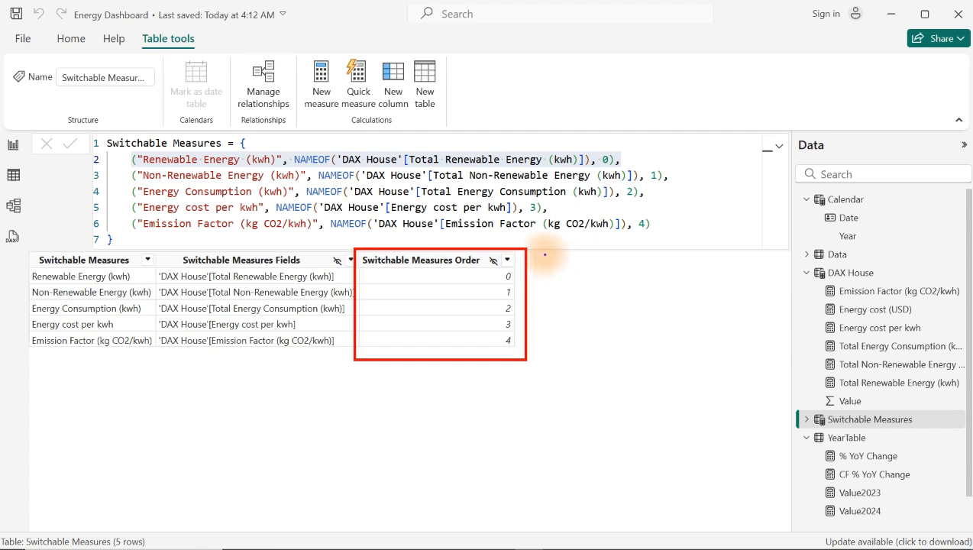
mouse_move(535, 247)
left_mouse_down()
mouse_move(508, 248)
mouse_move(504, 355)
mouse_move(543, 281)
mouse_move(534, 247)
left_mouse_up()
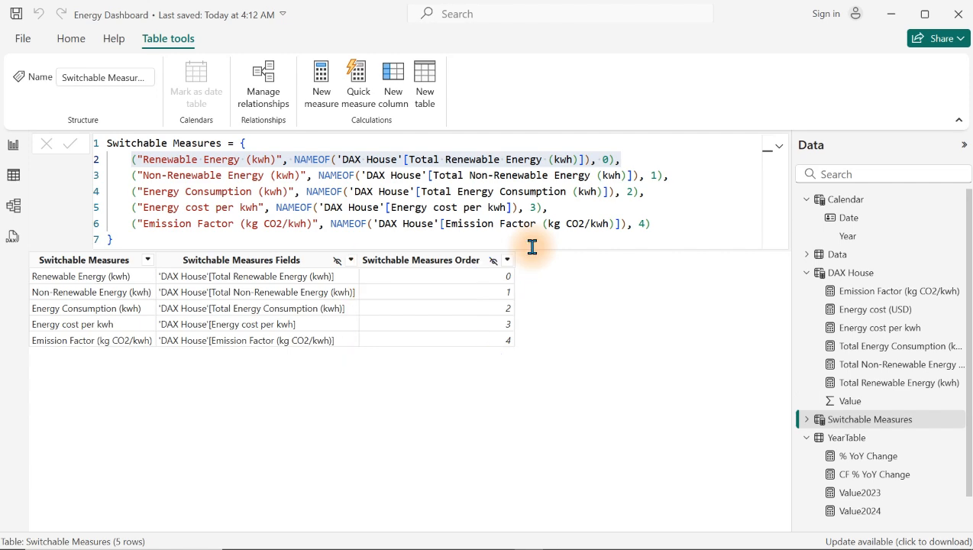
Step: On the report page, make the Switchable Measures slicer narrower and taller, and move it below the YoY Change chart
left_click(12, 146)
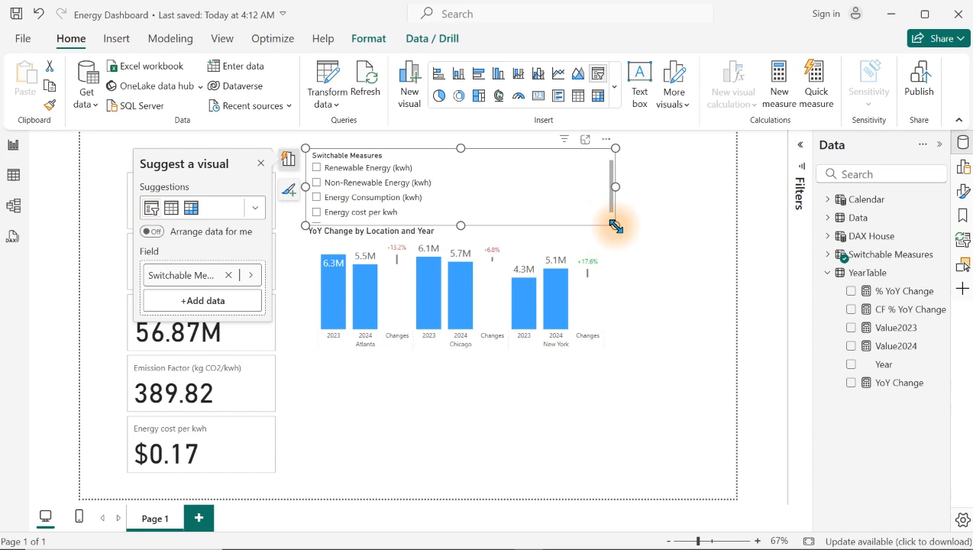
left_click_drag(617, 226, 434, 254)
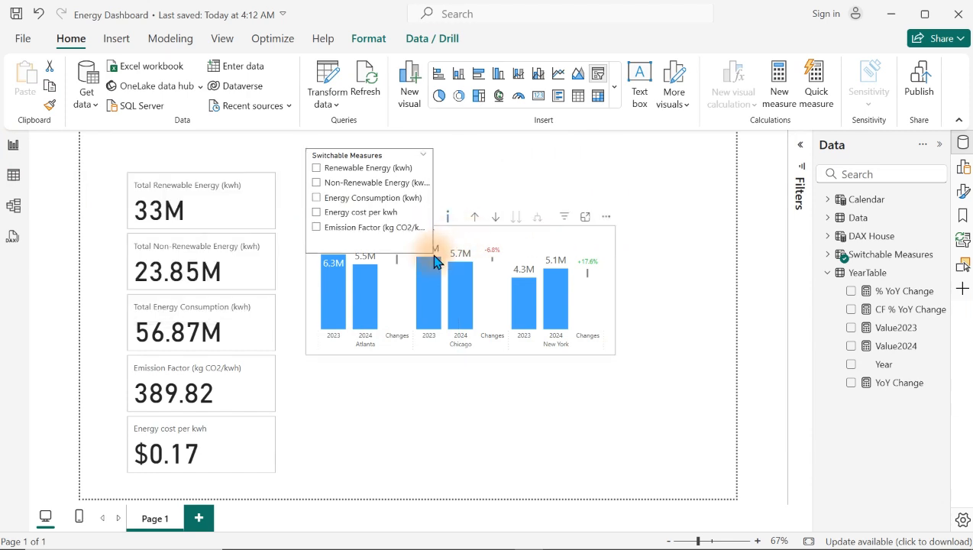
left_click_drag(343, 161, 342, 410)
Step: Try Renewable Energy (kwh) and Non-Renewable Energy (kwh) in the slicer, leaving Energy Consumption (kwh) selected
left_click(344, 414)
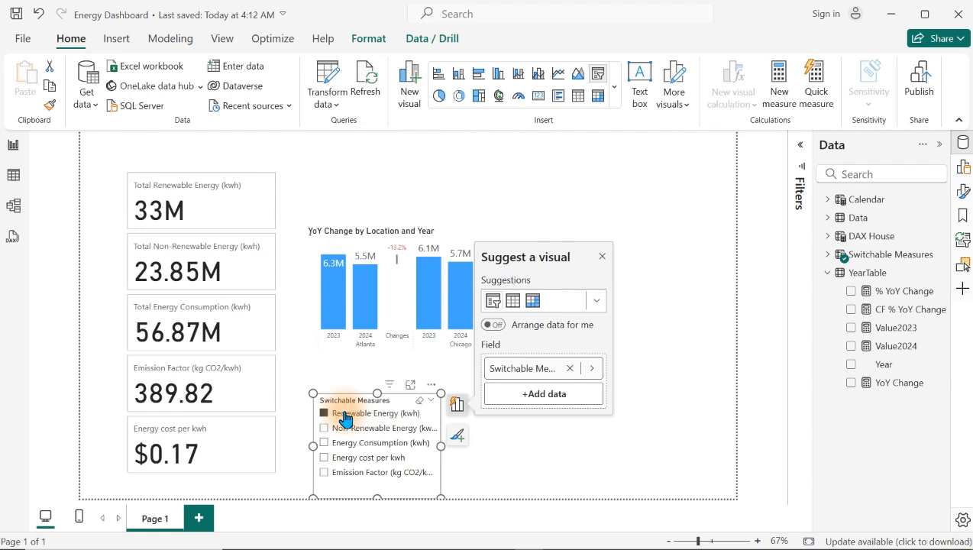
left_click(342, 427)
left_click(354, 450)
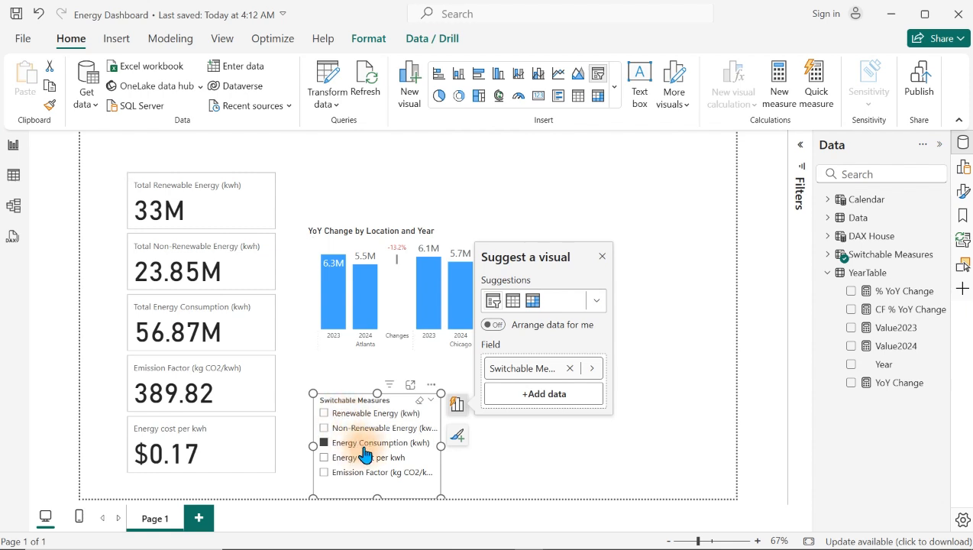
left_click(538, 468)
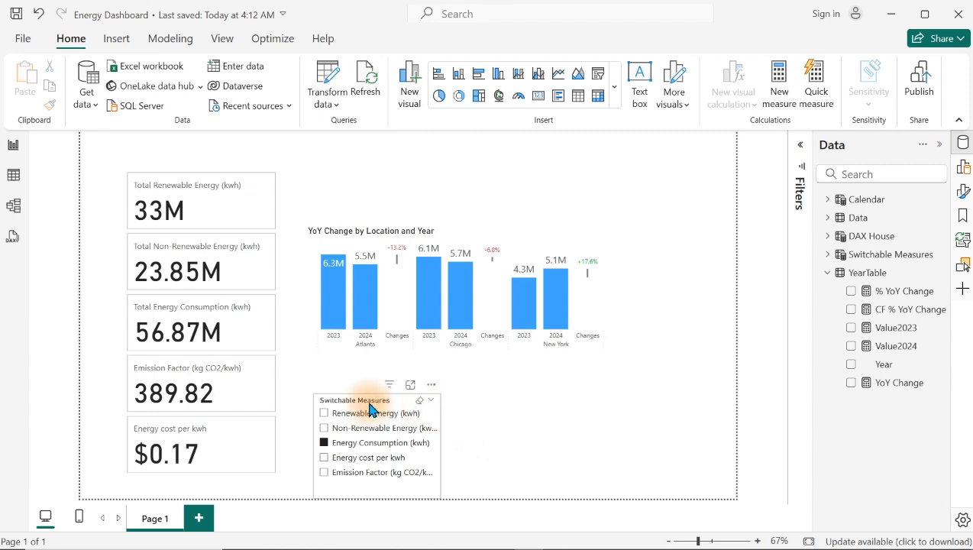
Step: Place the slicer beside the Energy cost per kwh card and widen it to fit the full measure names
left_click_drag(369, 402, 337, 411)
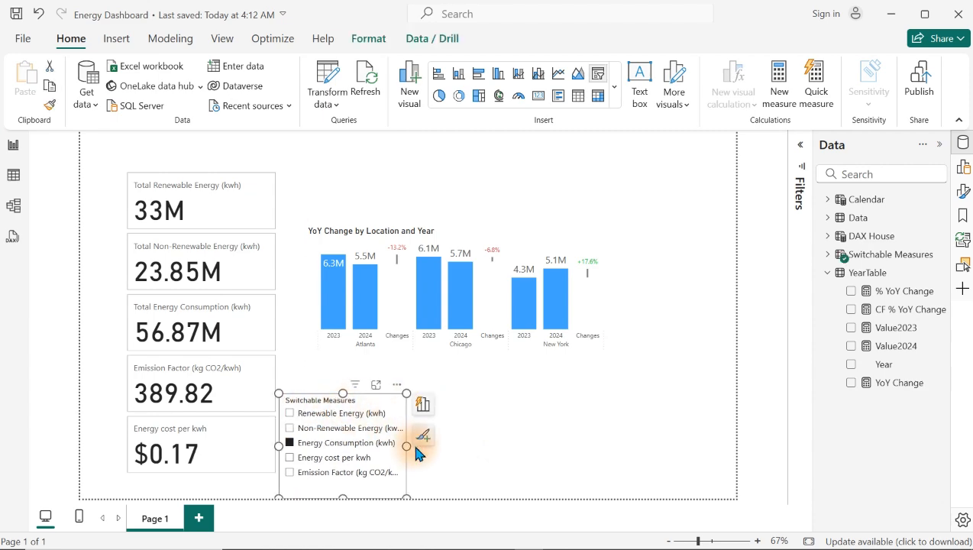
left_click_drag(407, 445, 459, 444)
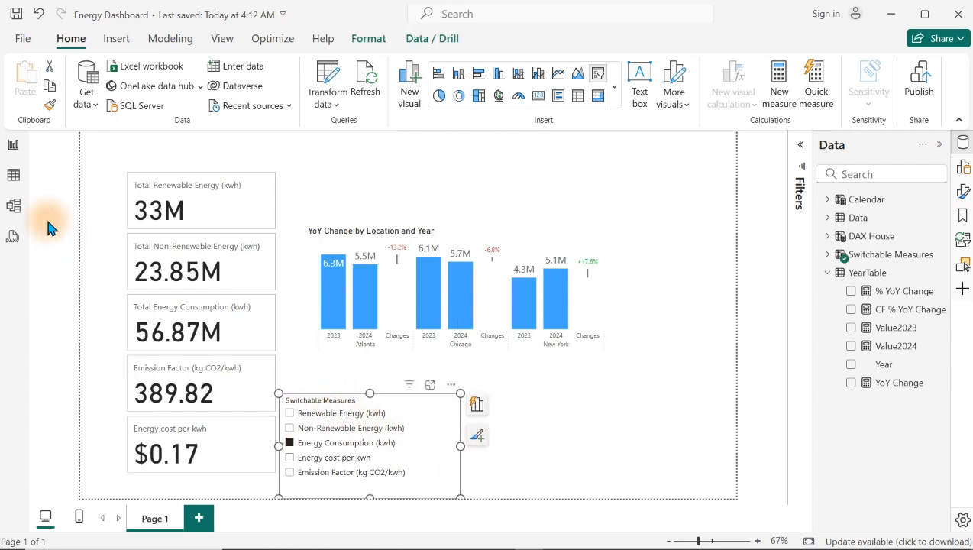
Step: Compare the Switchable Measures table rows and slicer options with the underlying measures in DAX House
left_click(13, 174)
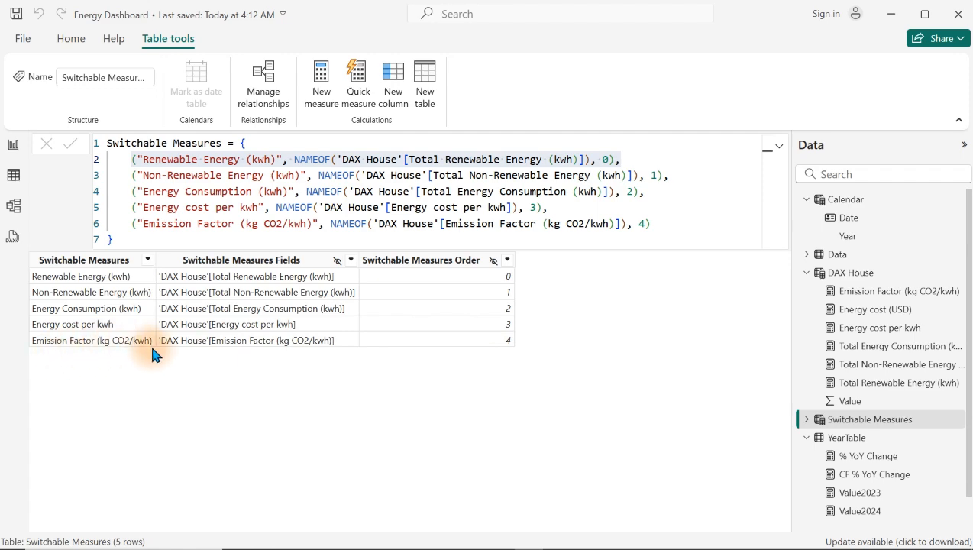
left_click(10, 145)
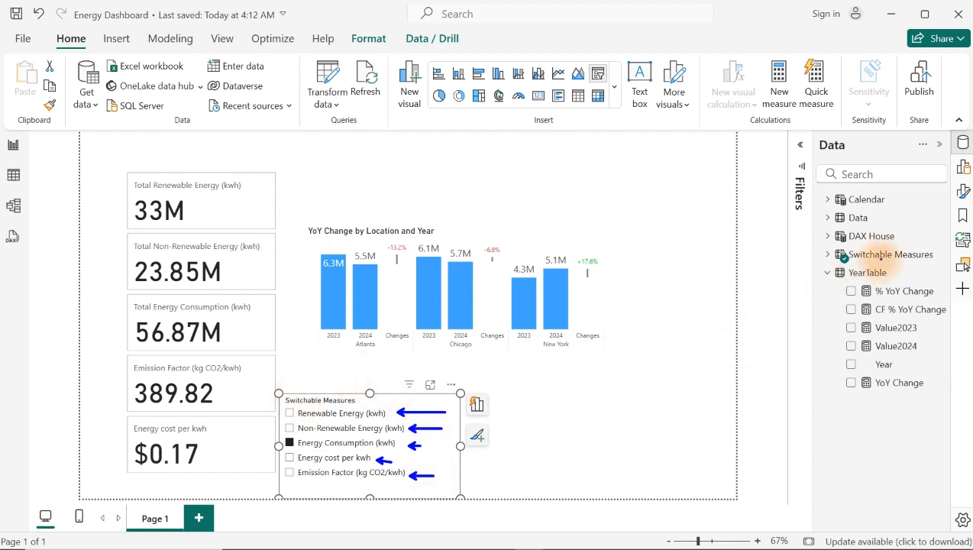
left_click(827, 236)
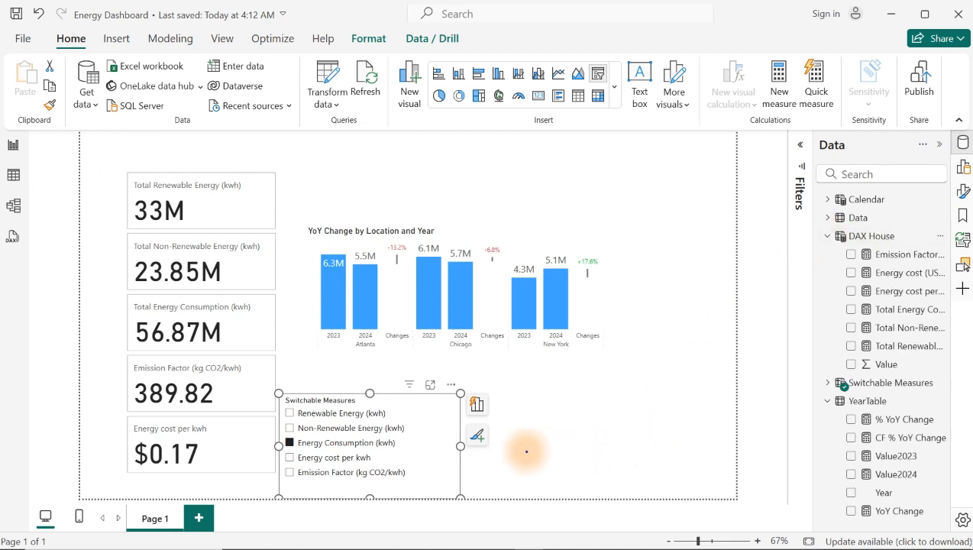
left_click_drag(393, 412, 478, 407)
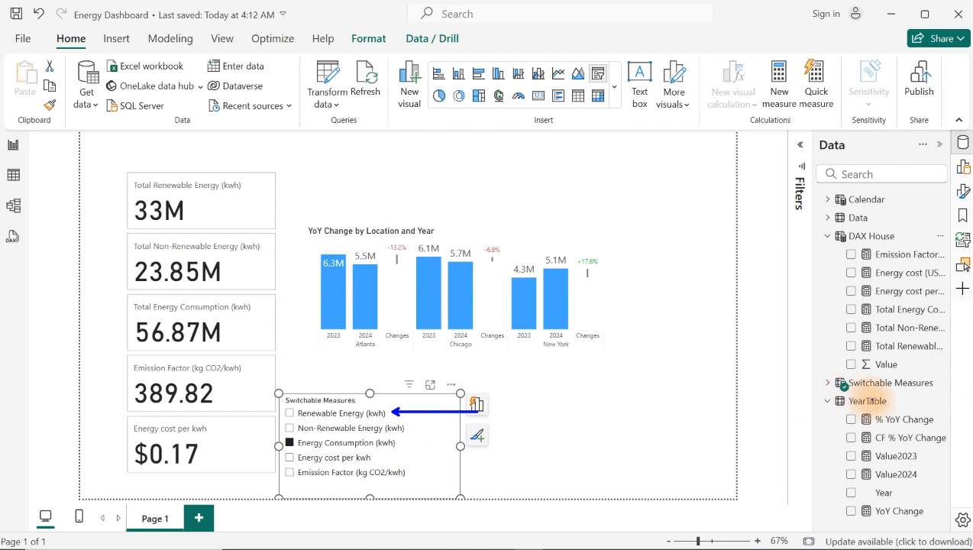
left_click_drag(846, 346, 773, 362)
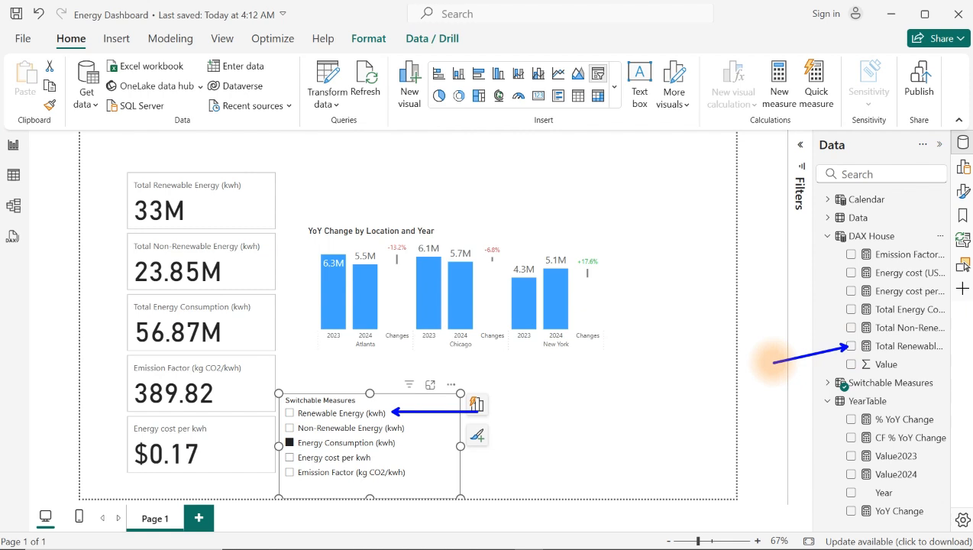
key("Escape")
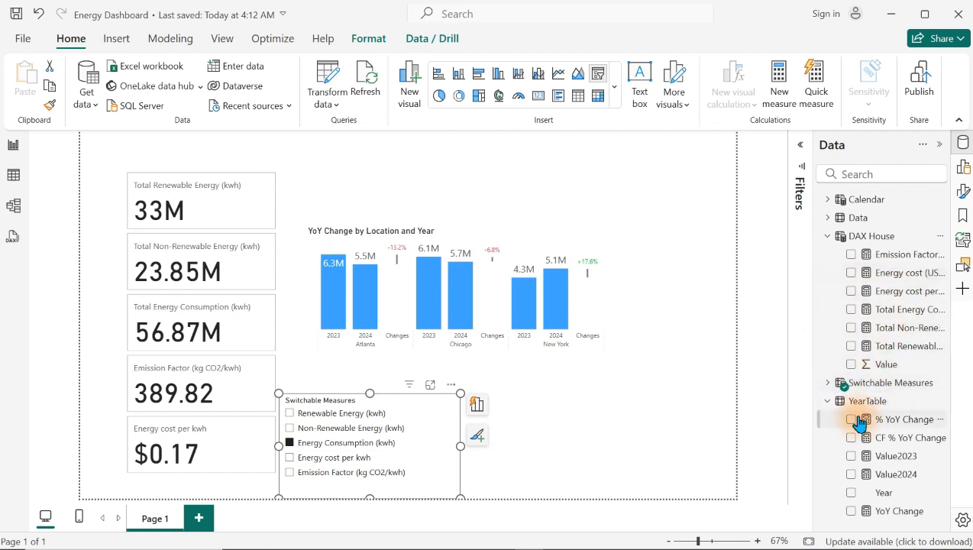
Step: Add a new measure to the Switchable Measures table and begin its formula with the name Group Measures
left_click(835, 402)
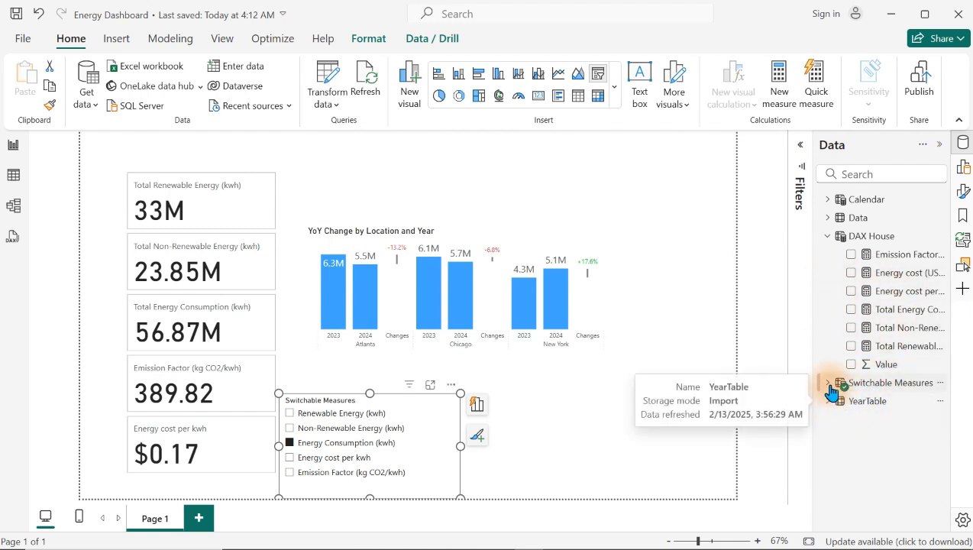
left_click(831, 382)
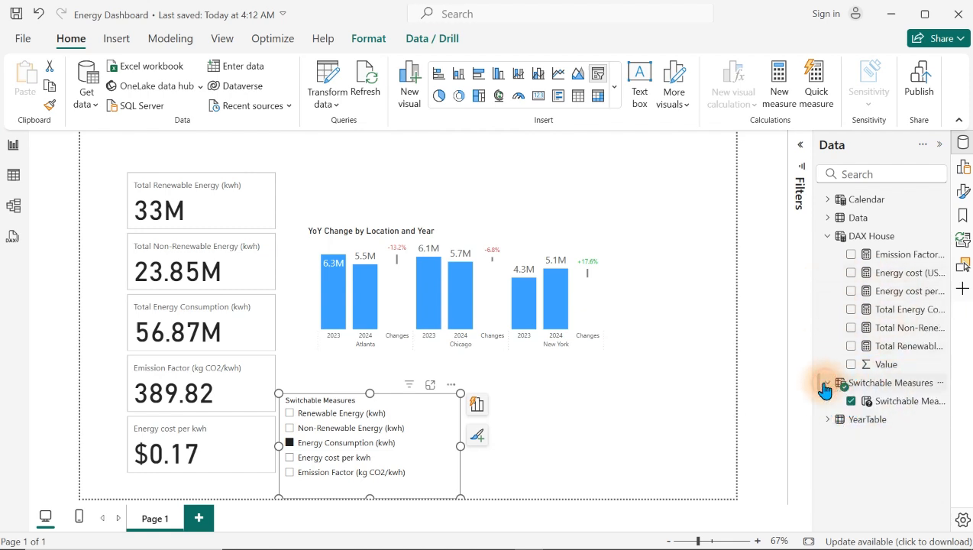
right_click(892, 400)
left_click(787, 190)
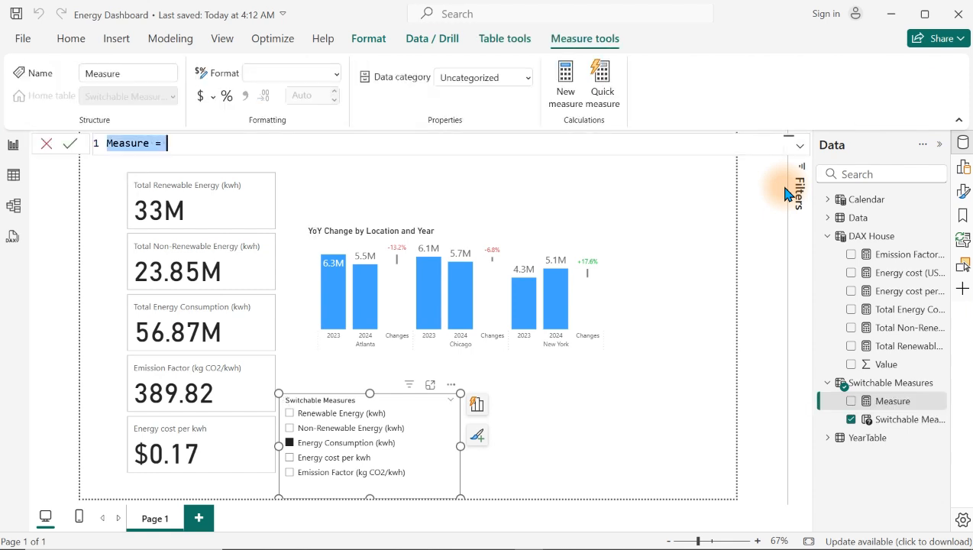
type("Grou")
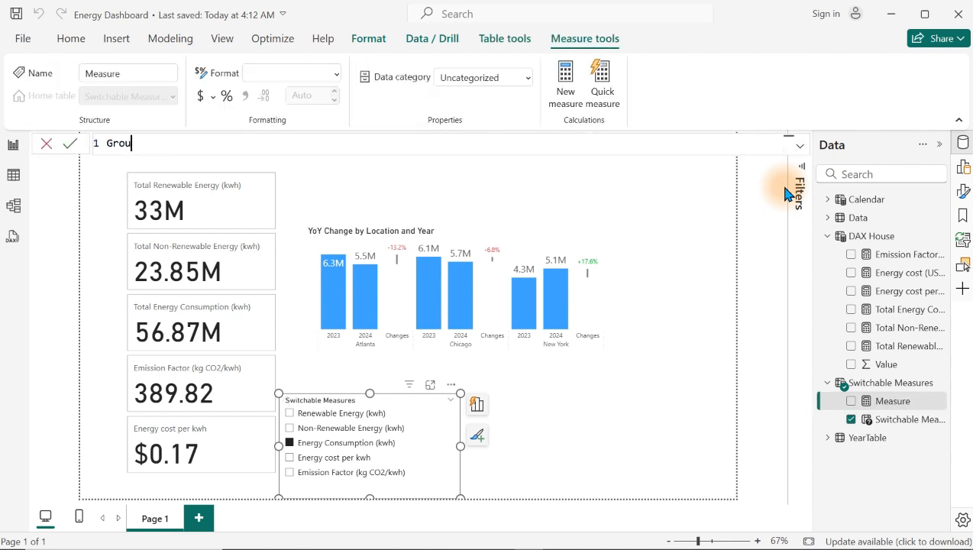
type("p Measures =")
key("shift+Return")
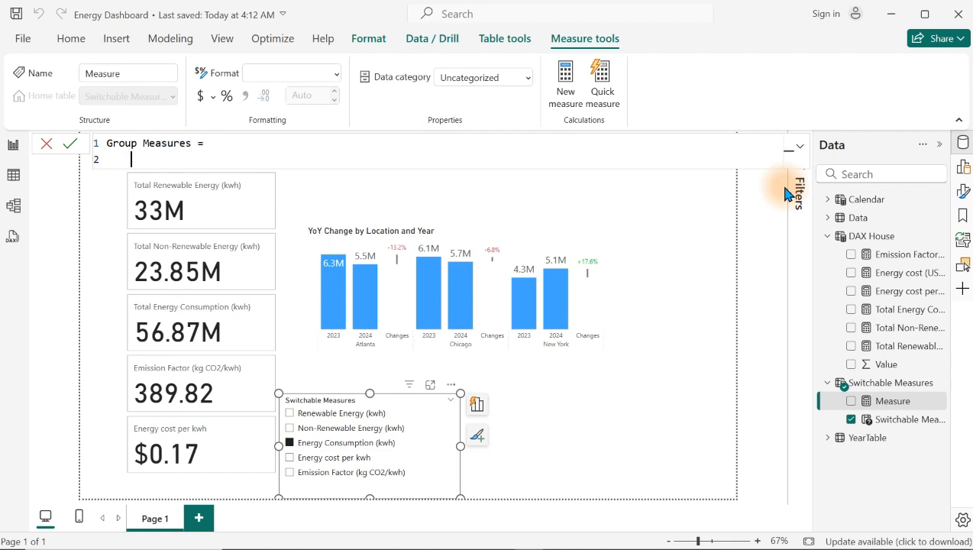
Step: Define the variable _Selected as SELECTEDVALUE('Switchable Measures'[Switchable Measures Order]) in the Group Measures formula
type("var")
key("Tab")
type("_Selected")
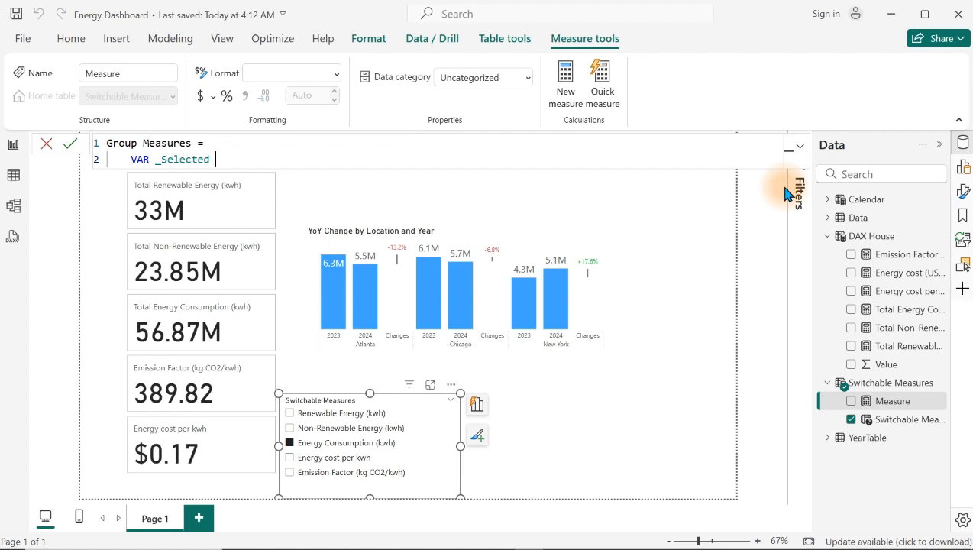
type(" = select")
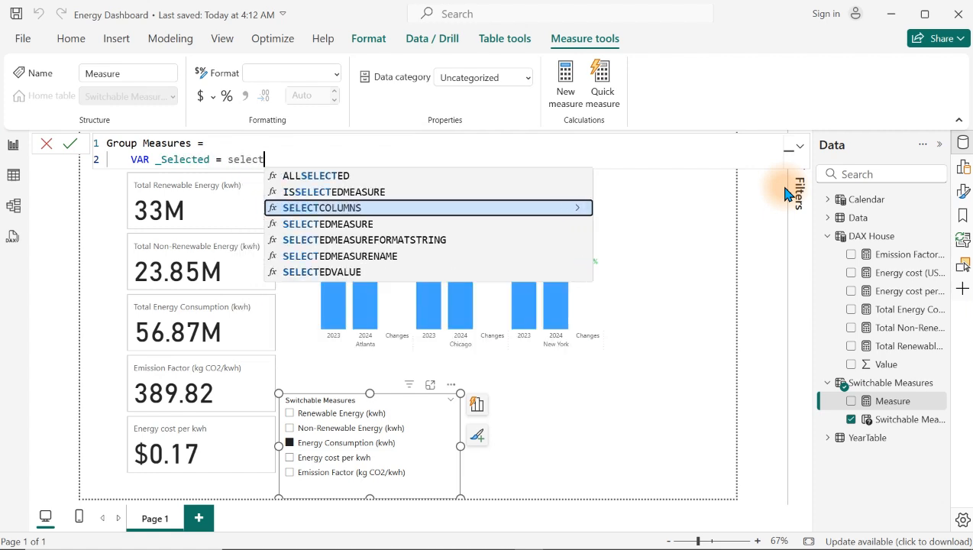
type("edv")
key("Tab")
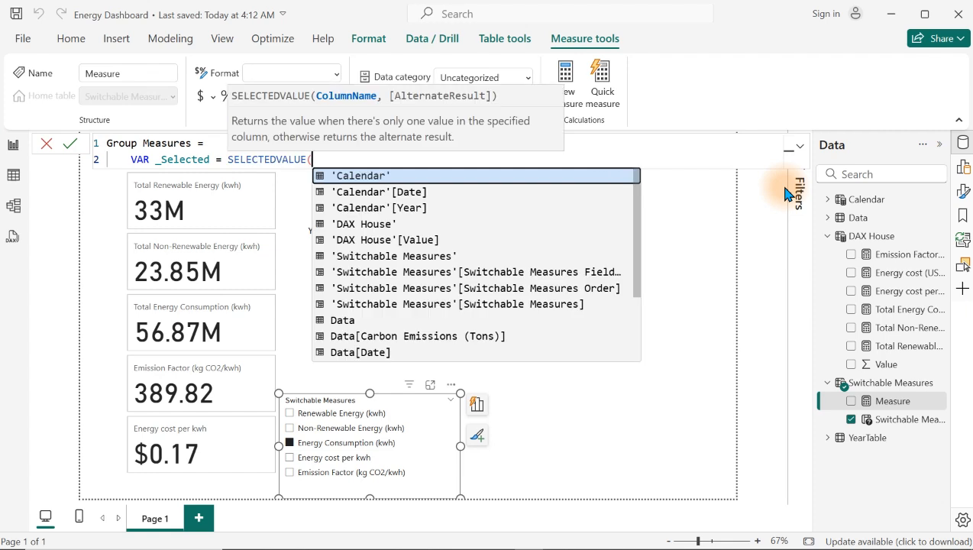
key("Down")
key("Down")
key("Down")
key("Down")
key("Down")
key("Down")
key("Down")
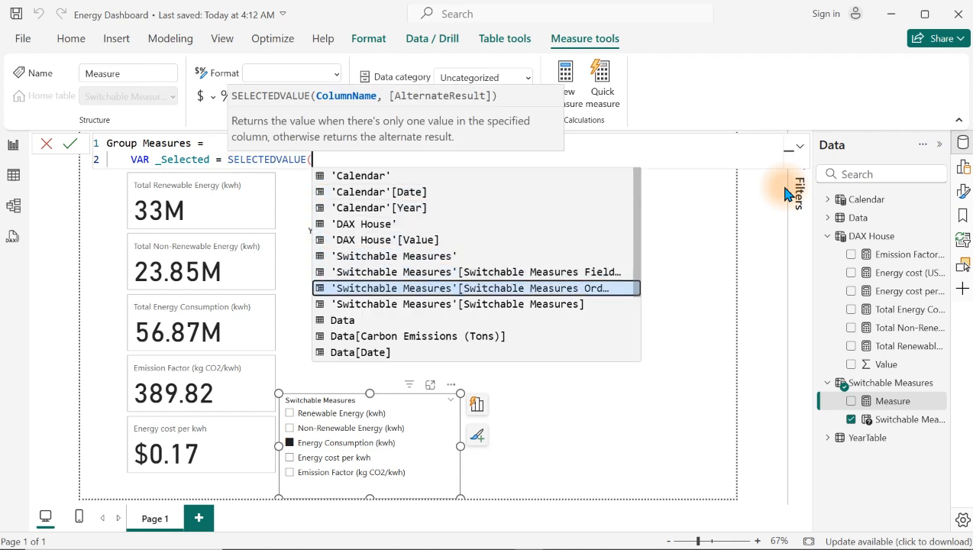
key("Tab")
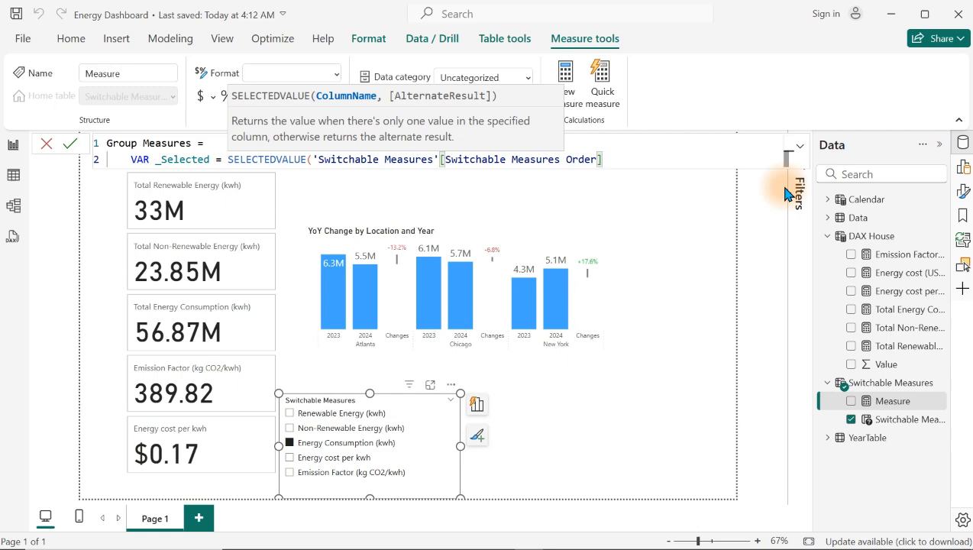
type(")")
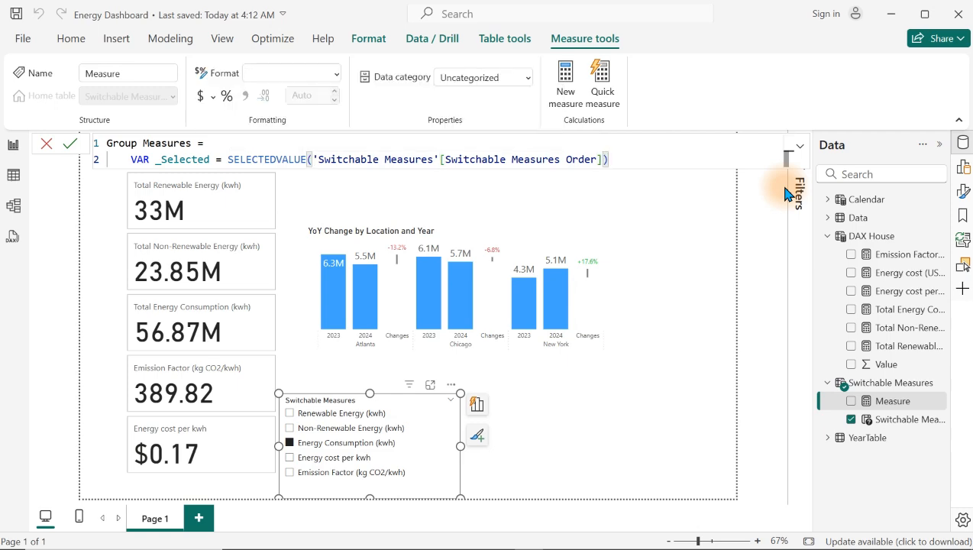
Step: Add a RETURN line below the _Selected variable in the Group Measures formula
key("shift+Return")
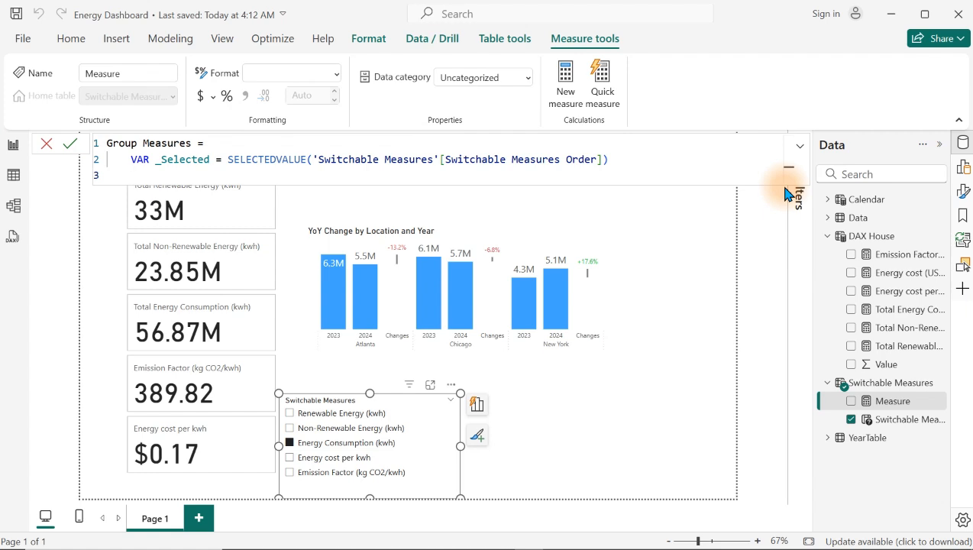
type("ret")
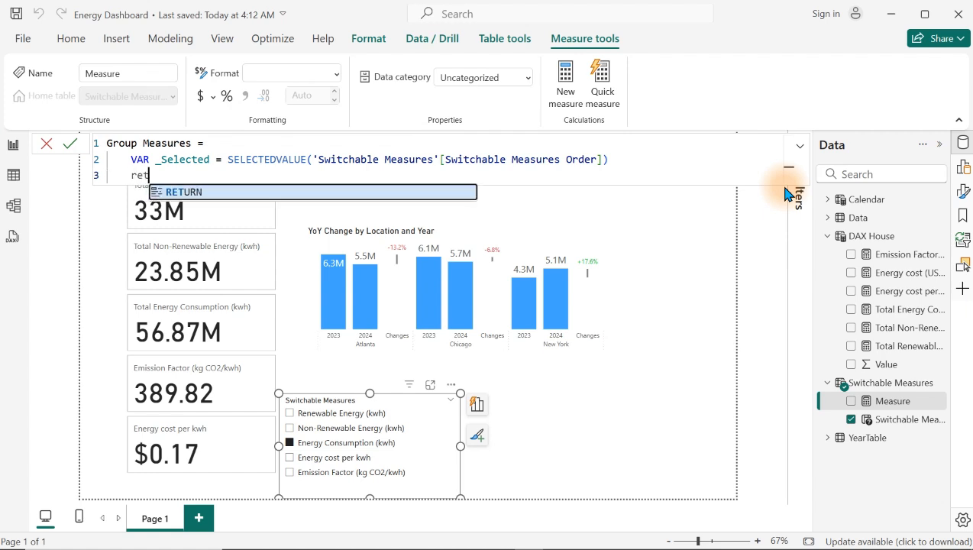
key("Tab")
key("shift+Return")
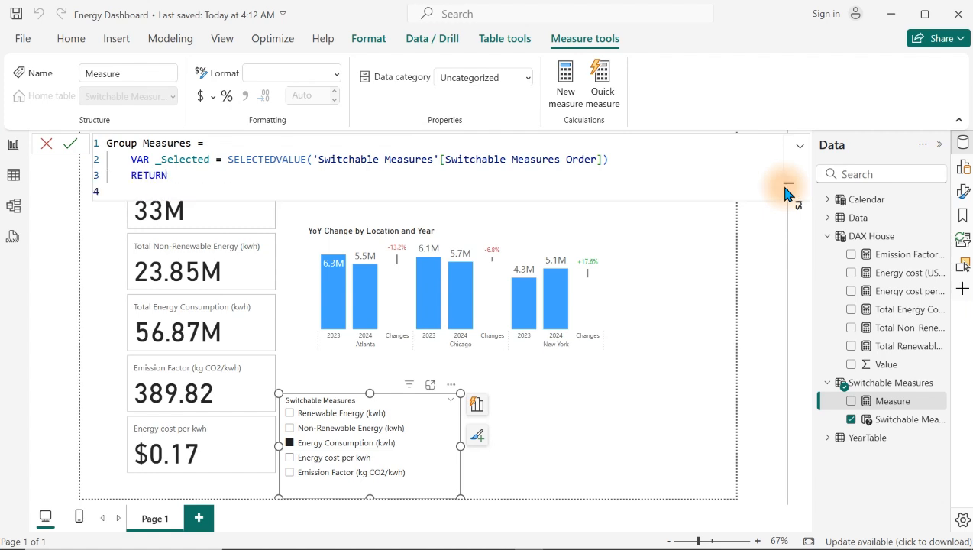
Step: Start an indented SWITCH function under RETURN with TRUE() as its expression
key("Tab")
type("sw")
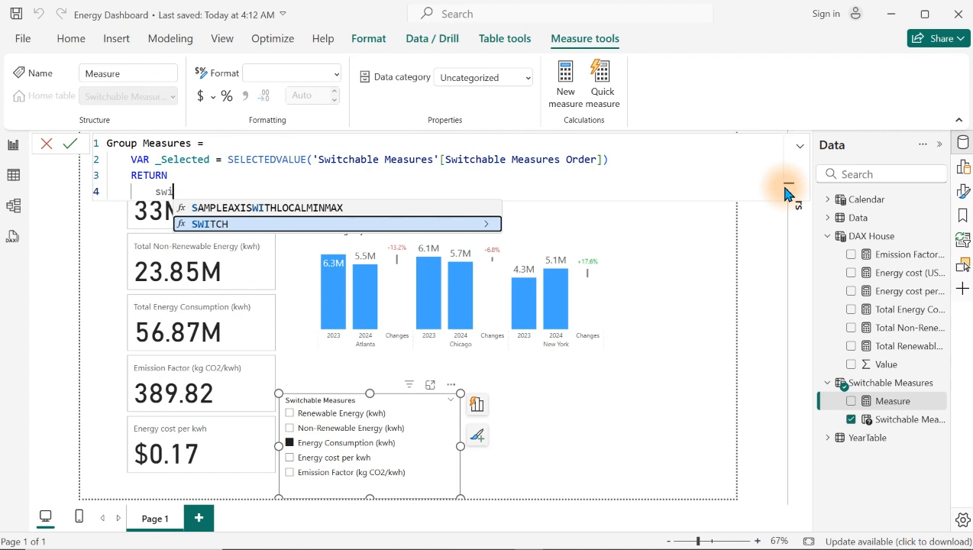
key("Tab")
type("(")
key("shift+Return")
type("tru")
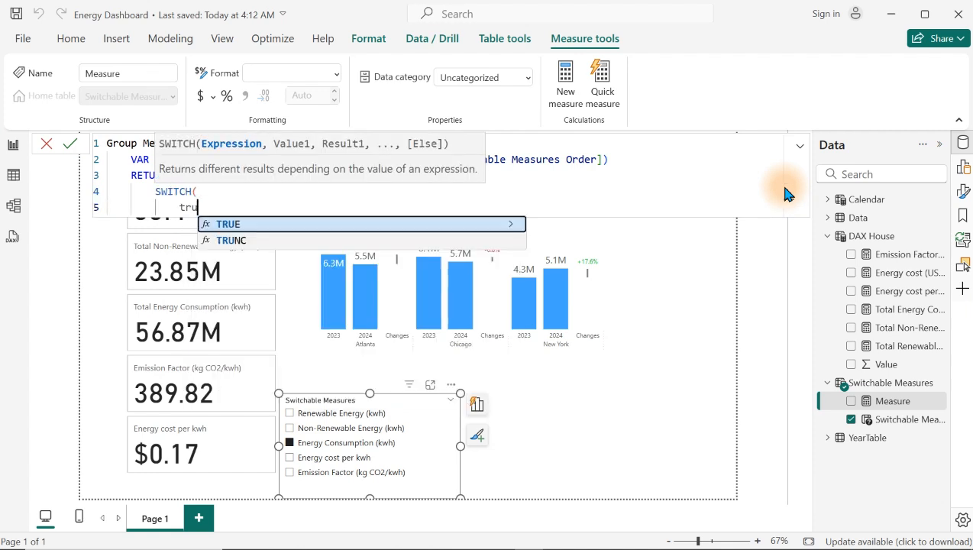
key("Tab")
type("(),")
key("shift+Return")
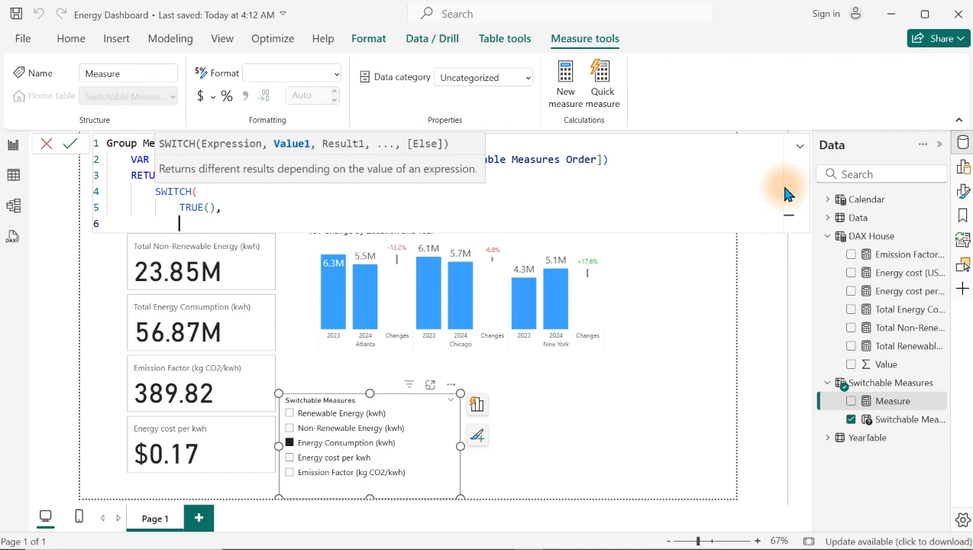
Step: Add the first SWITCH condition, _Selected = 0, returning [Total Renewable Energy (kwh)]
type("_")
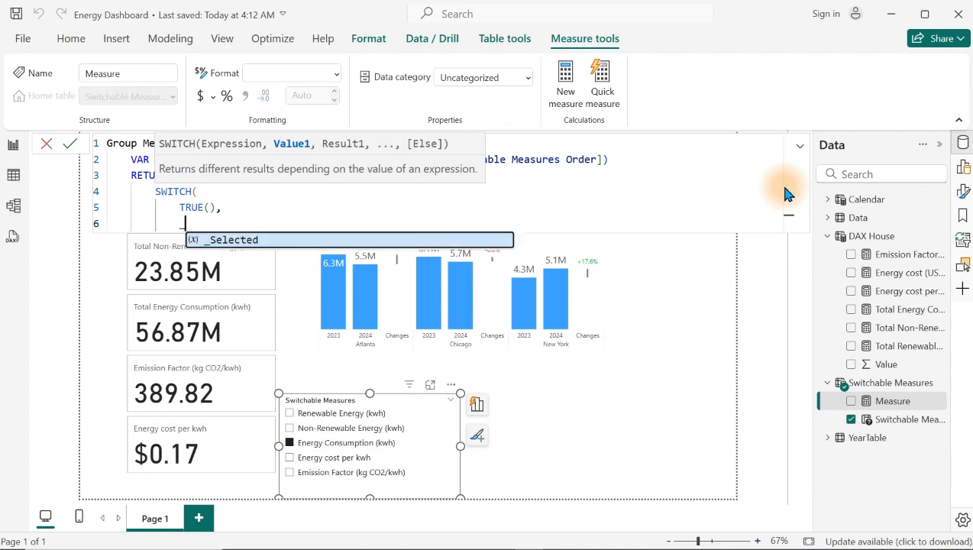
key("Tab")
type("=")
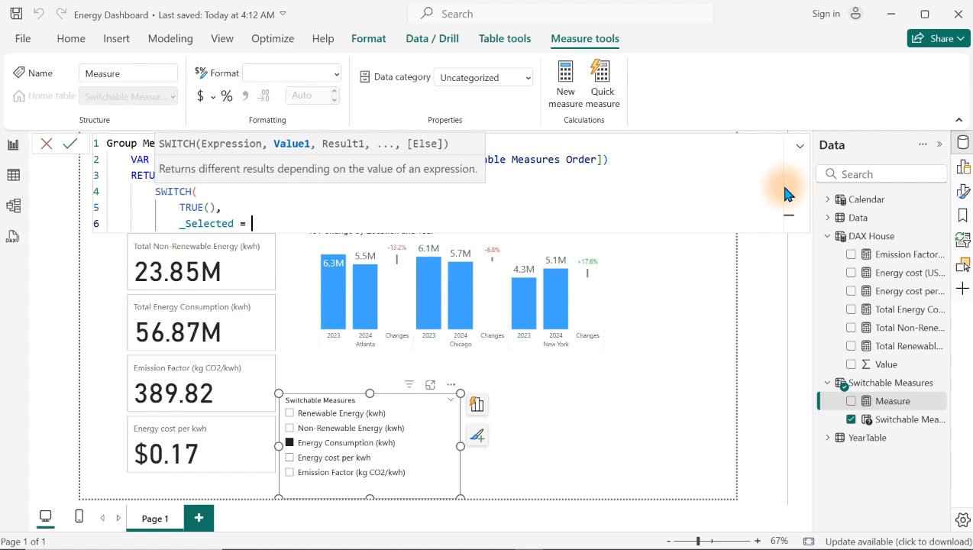
type(" 0,")
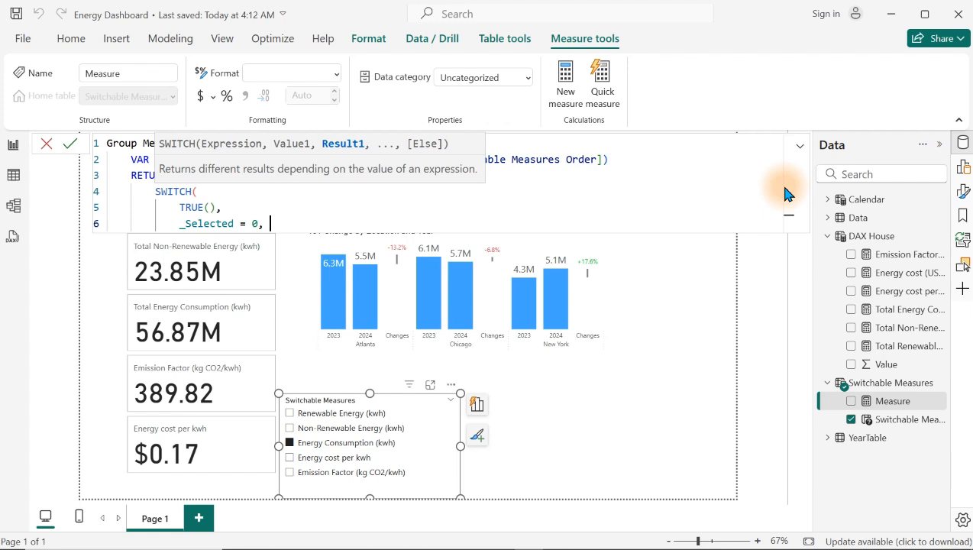
type(" [")
key("Down")
key("Down")
key("Down")
key("Down")
key("Down")
key("Down")
key("Down")
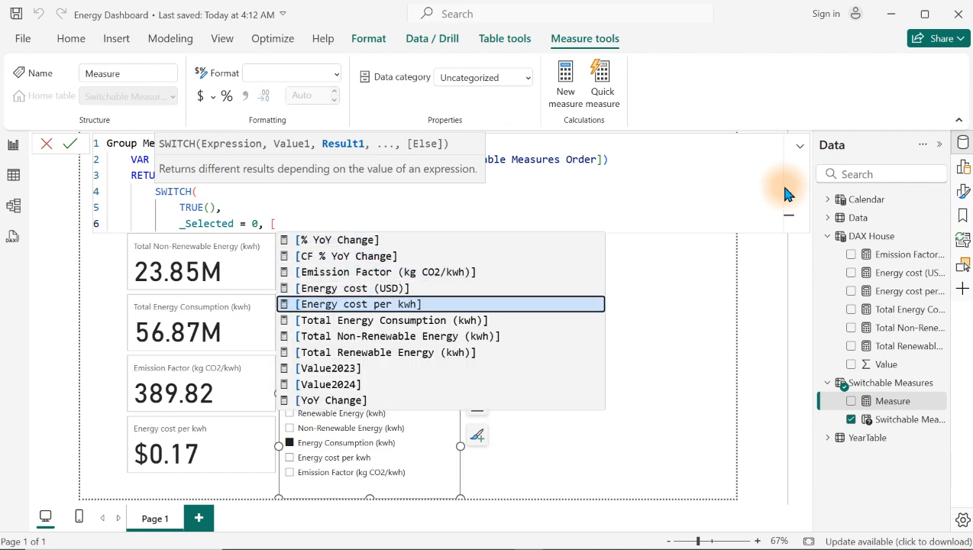
key("Tab")
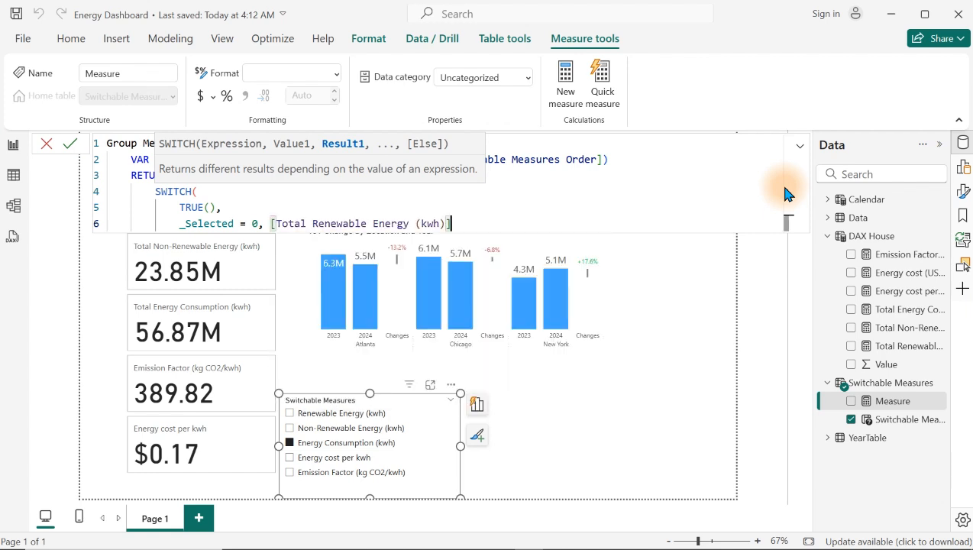
type(",")
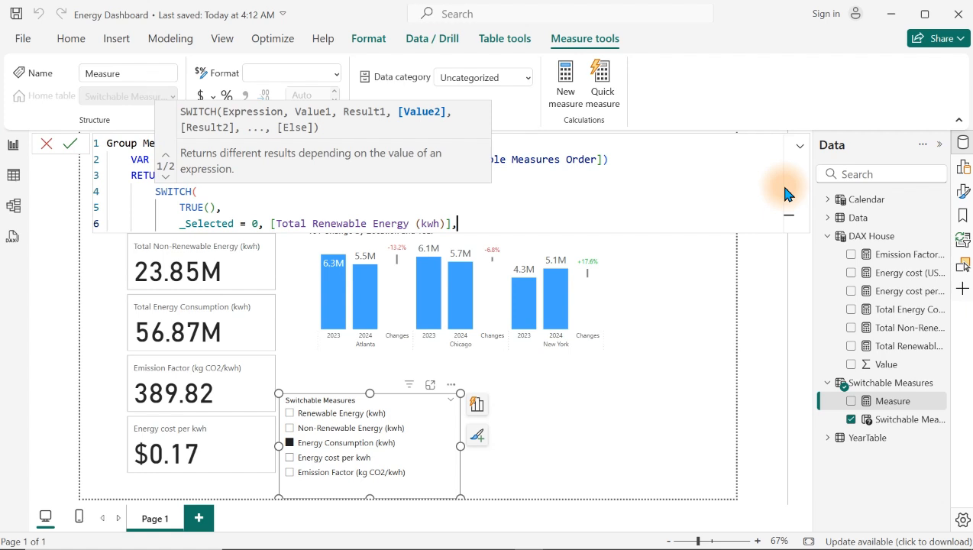
Step: Add a second SWITCH condition, _Selected = 1, returning [Total Non-Renewable Energy (kwh)]
key("shift+Return")
type("_")
key("Tab")
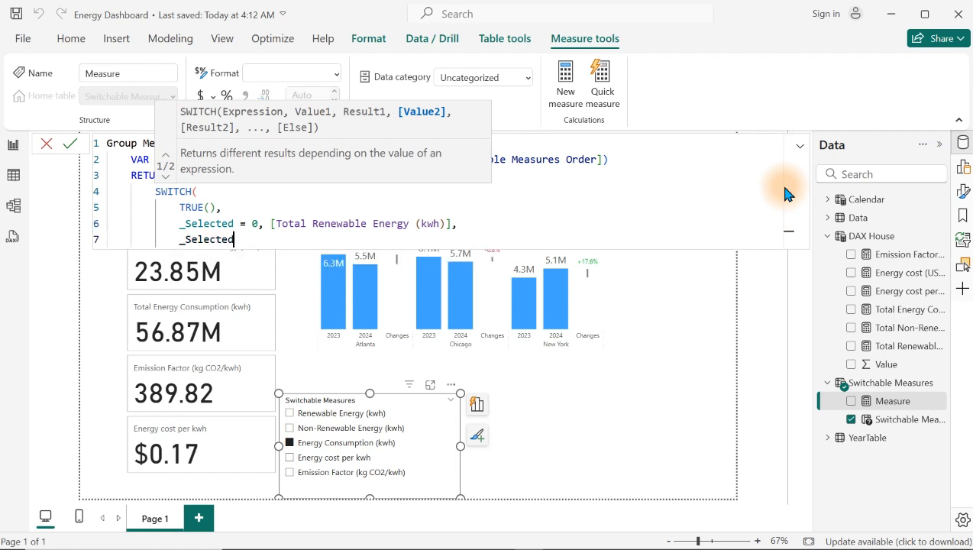
type("= 1, [")
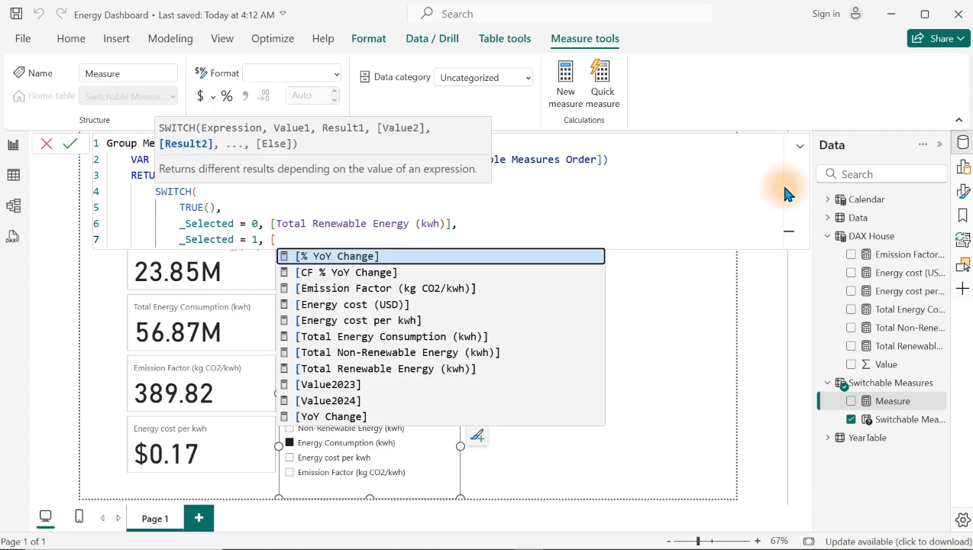
key("Down")
key("Down")
key("Down")
key("Down")
key("Down")
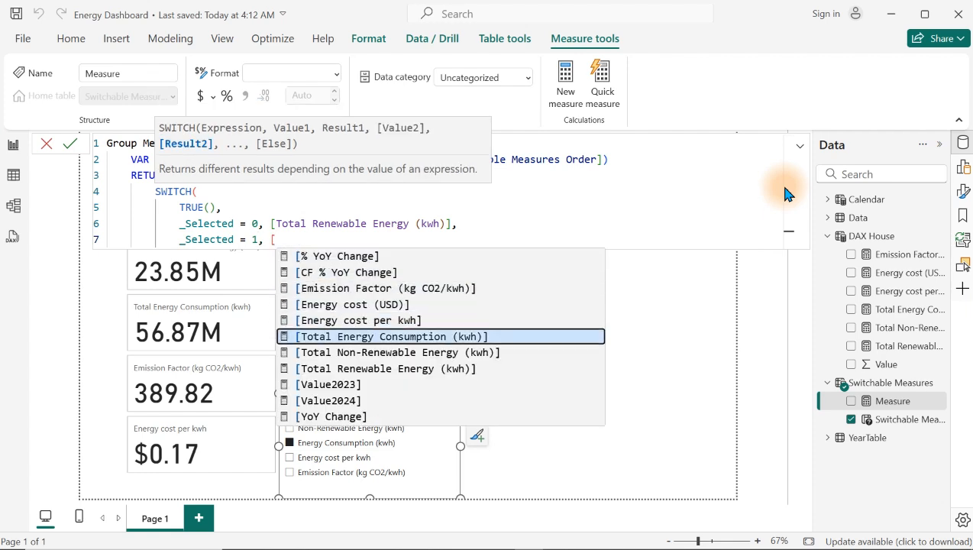
key("Down")
key("Tab")
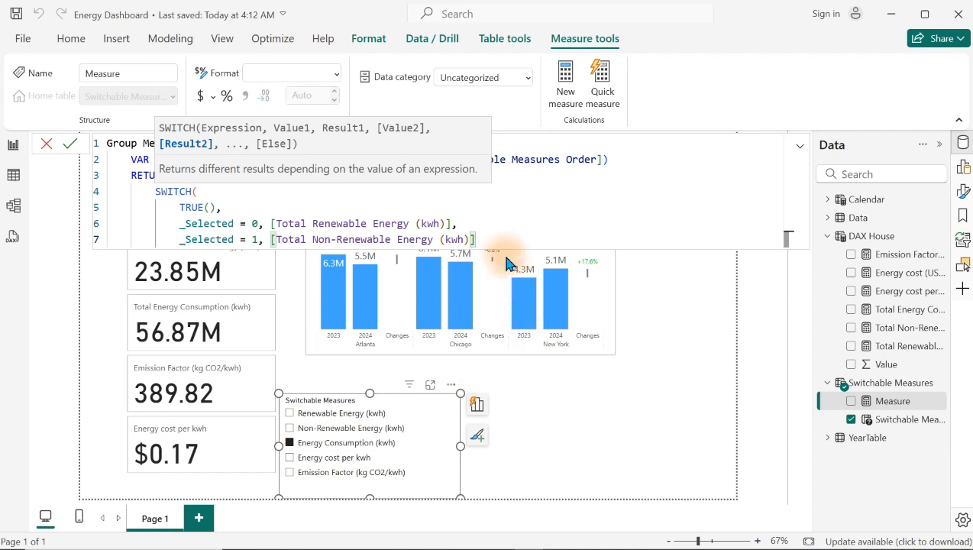
type(",")
Step: Add a third SWITCH condition, _Selected = 2, returning [Total Energy Consumption (kwh)]
key("shift+Return")
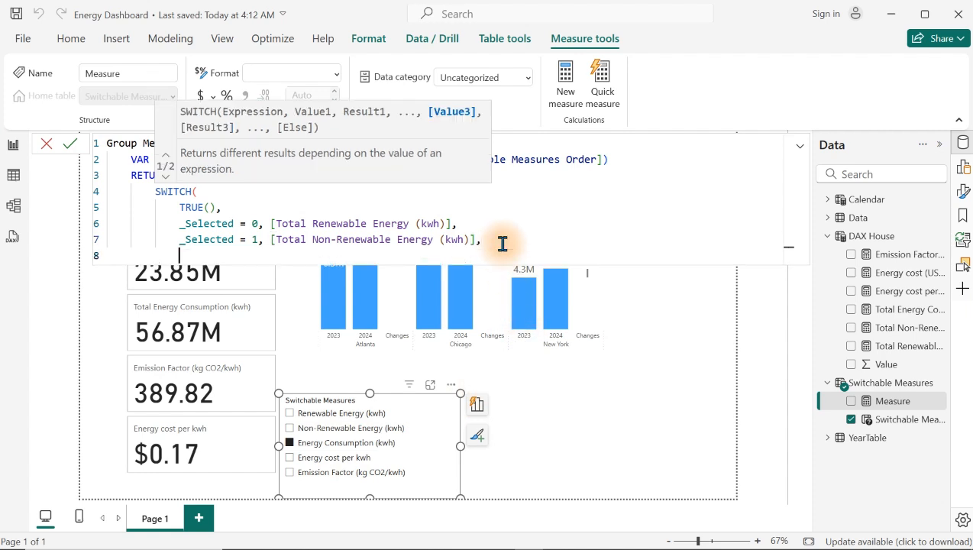
type("_Selected")
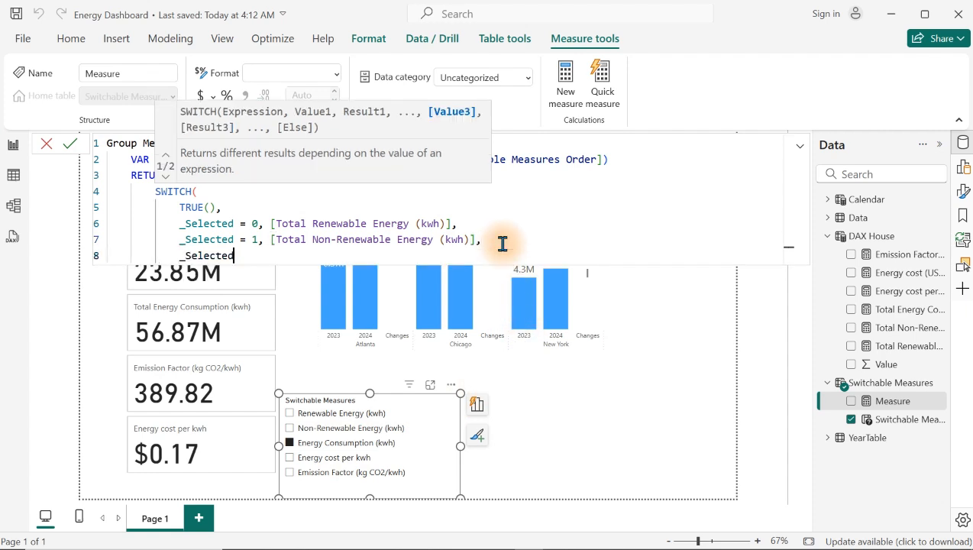
type(" = 2,")
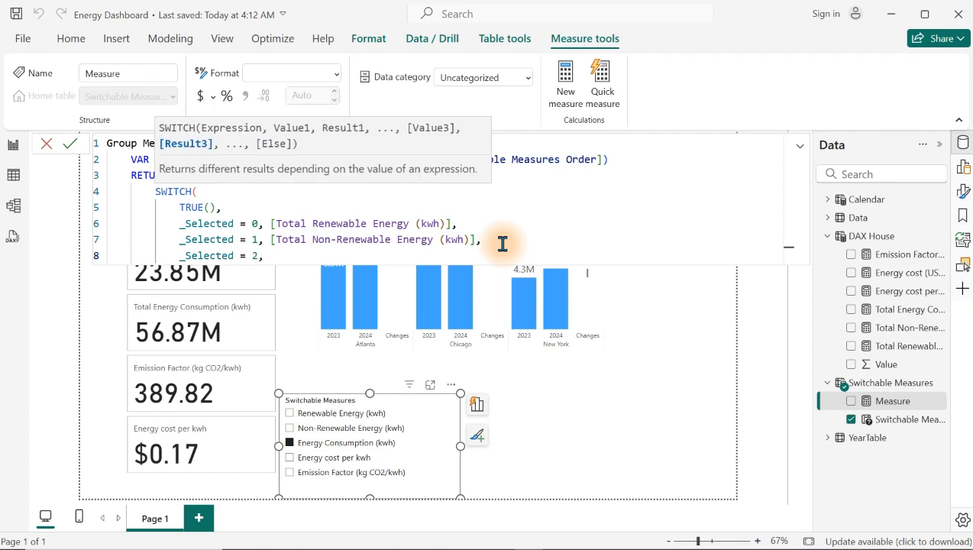
type(" [")
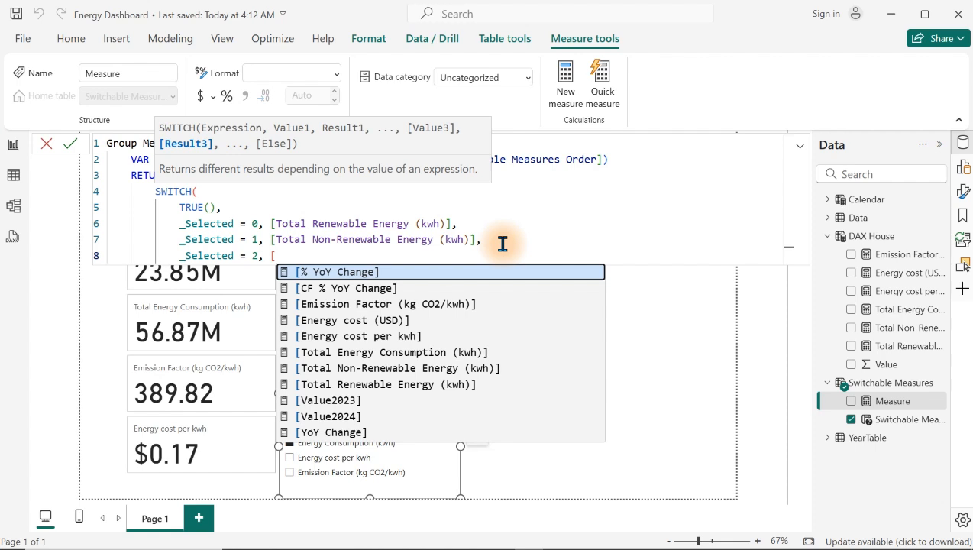
key("Down")
key("Down")
key("Down")
key("Down")
key("Down")
key("Tab")
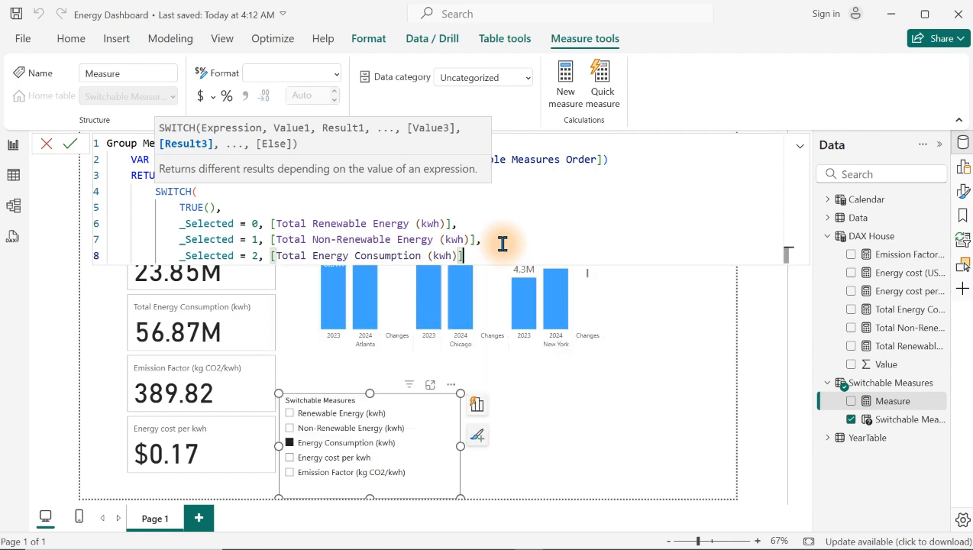
type(",")
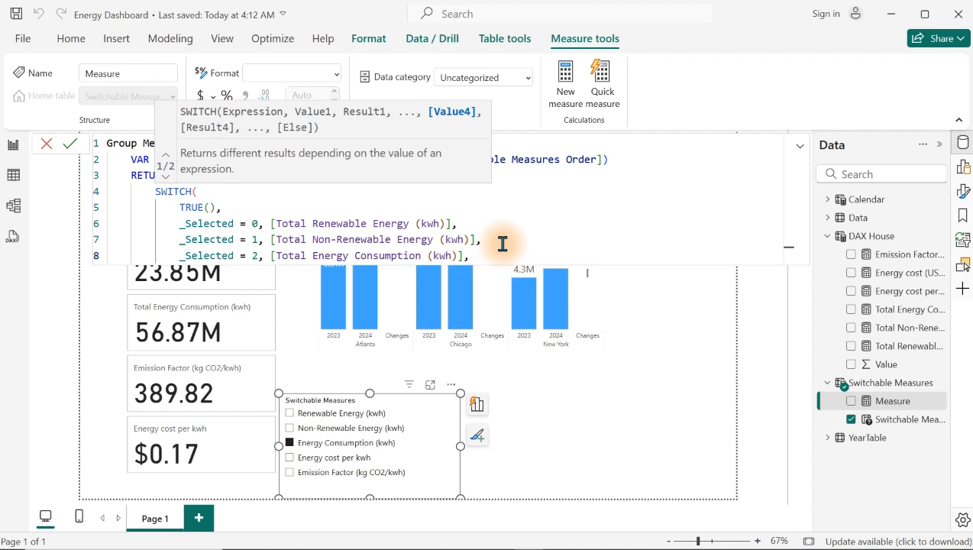
Step: Add a fourth SWITCH condition, _Selected = 3, returning [Energy cost per kwh]
key("Return")
type("_")
key("Tab")
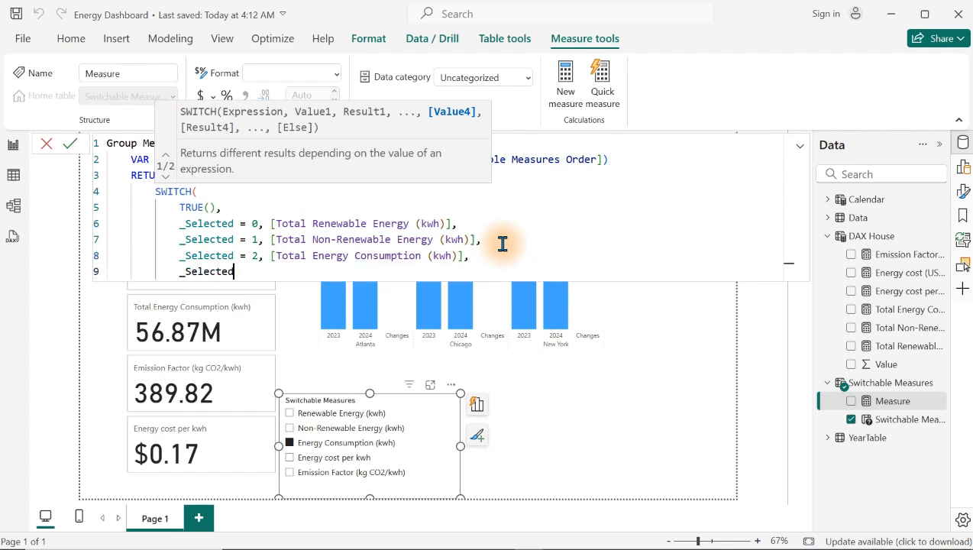
type("= 3, ")
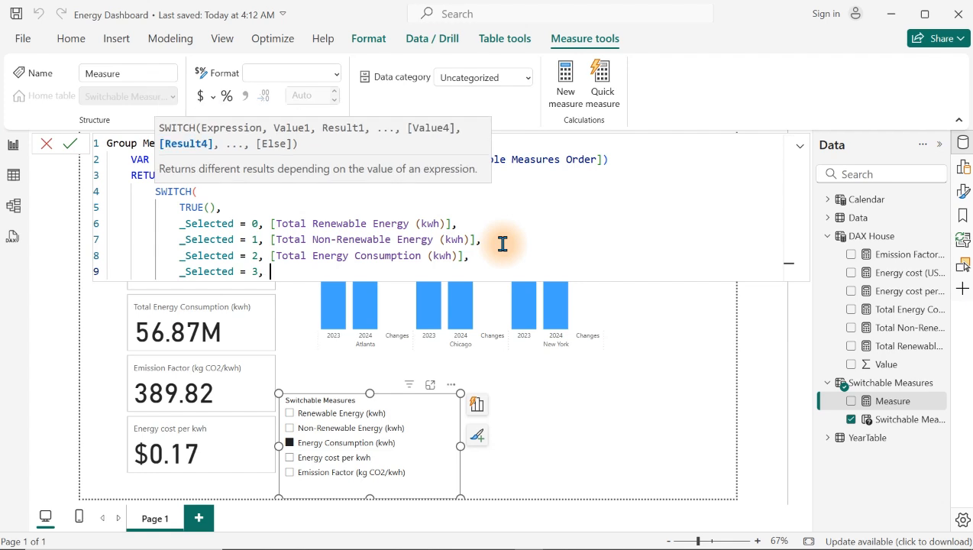
type("[")
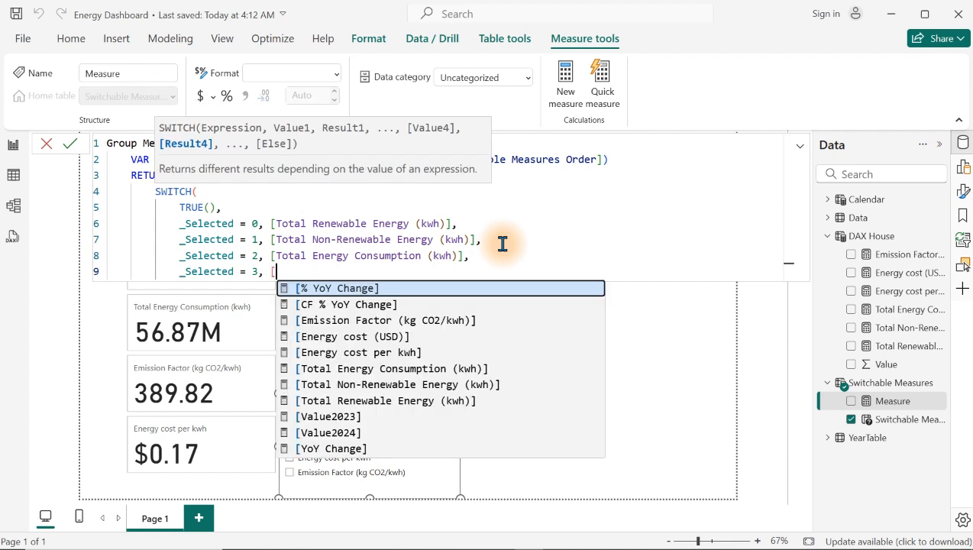
key("Down")
key("Down")
key("Down")
key("Down")
key("Down")
key("Up")
key("Tab")
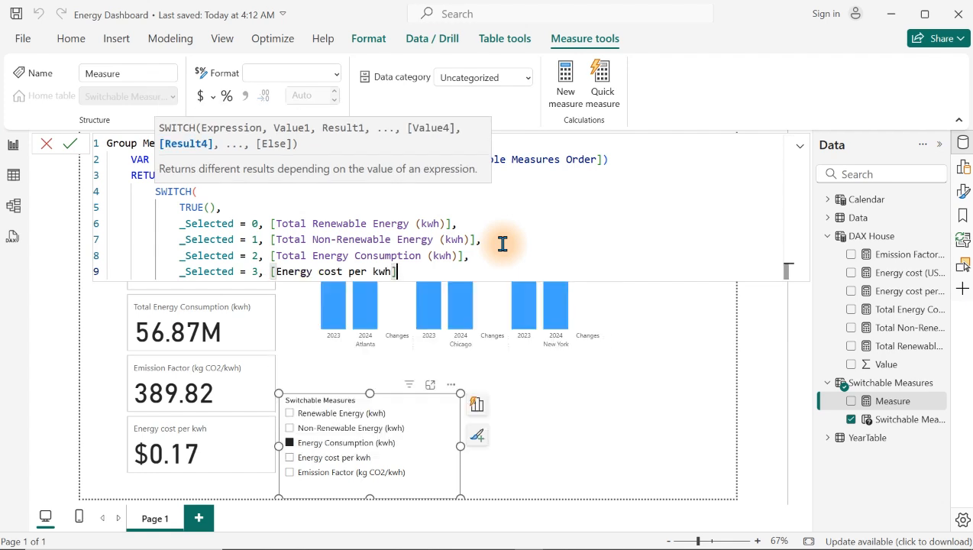
type(",")
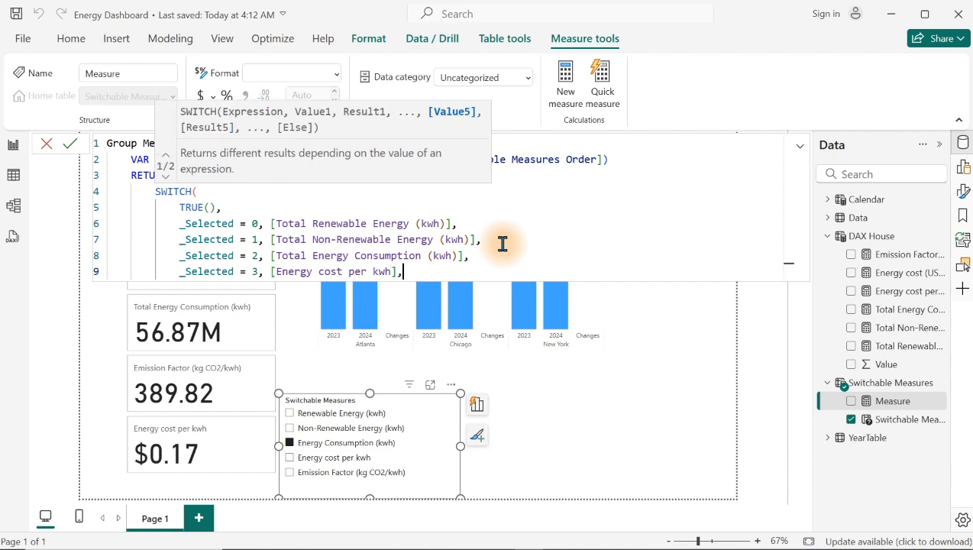
Step: Add a fifth SWITCH condition, _Selected = 4, returning [Emission Factor (kg CO2/kwh)], and start a new line below it
key("Return")
type("_")
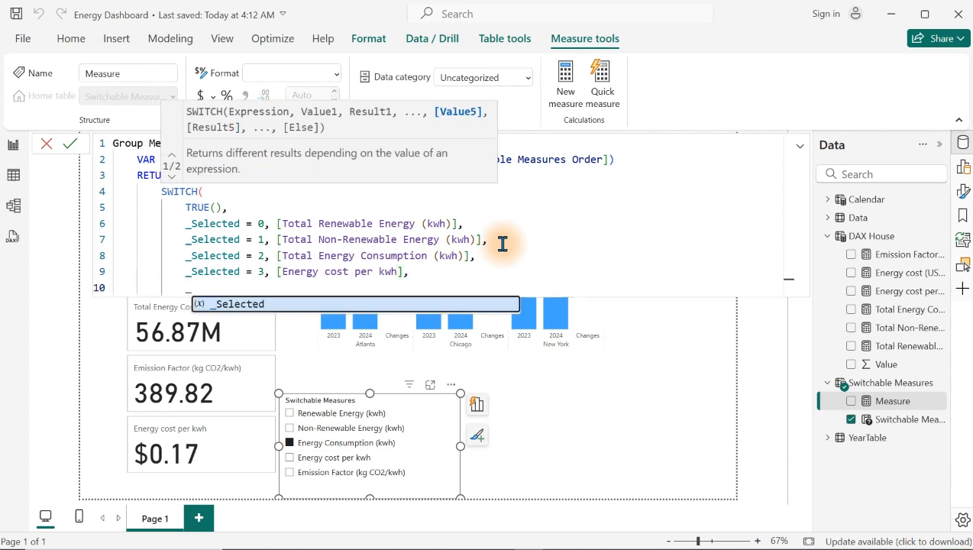
key("Tab")
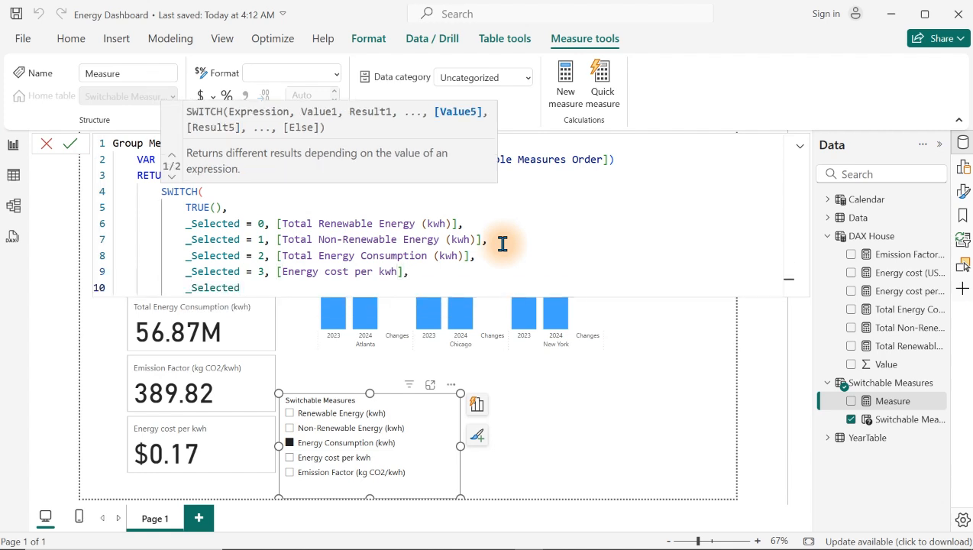
type("= 4,")
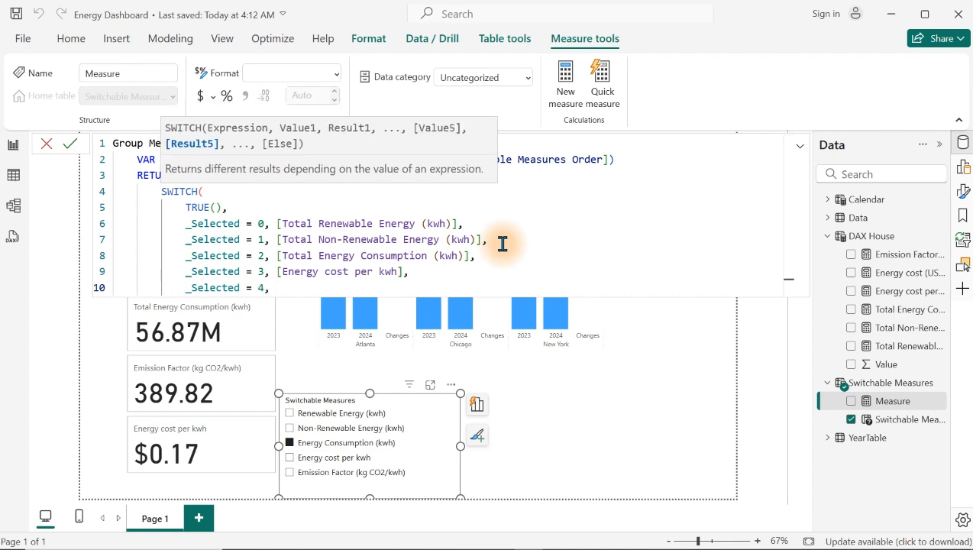
type(" [")
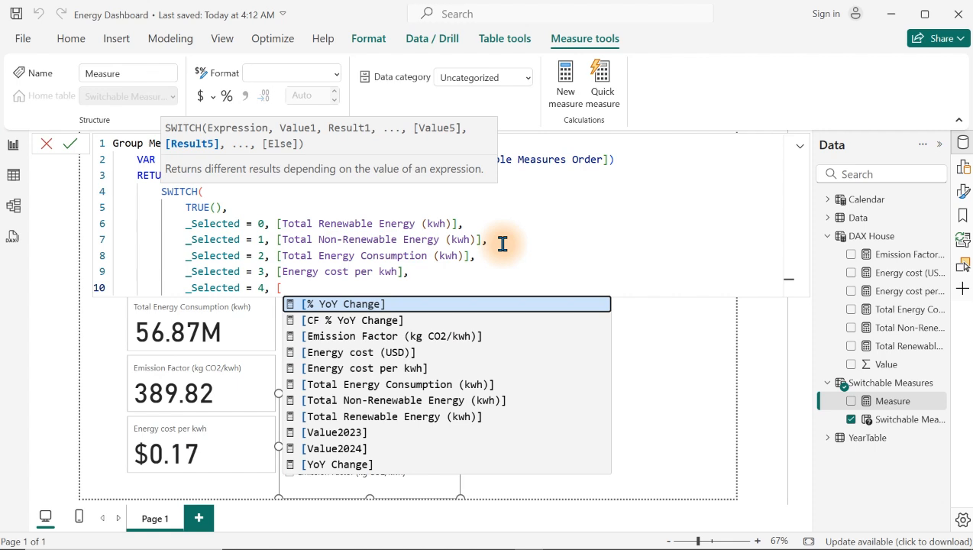
scroll(503, 244, "down", 2)
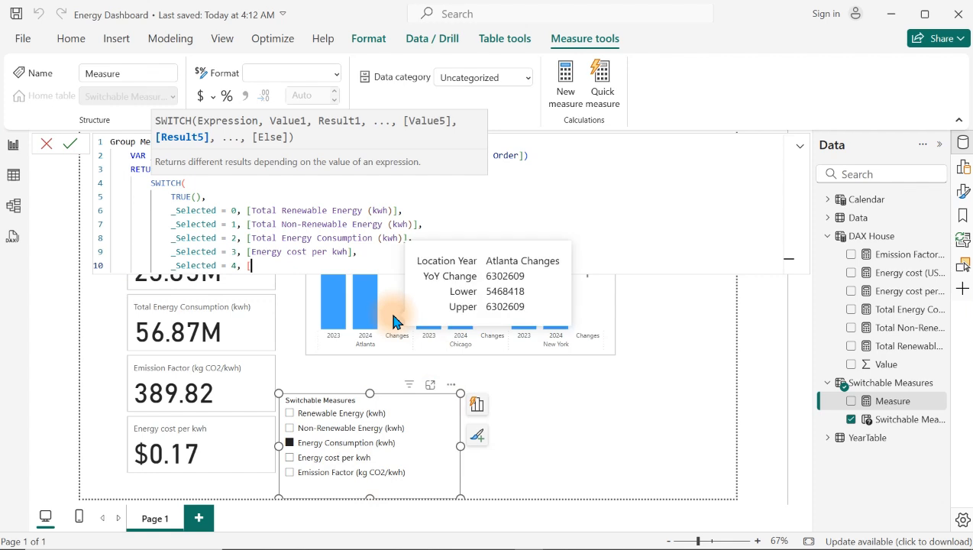
key("BackSpace")
type("[")
key("Down")
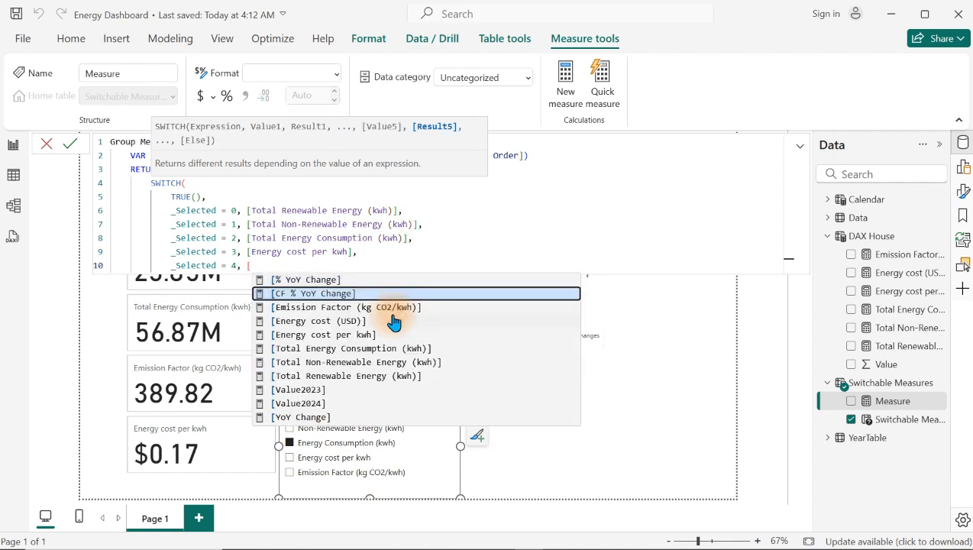
key("Down")
key("Down")
key("Up")
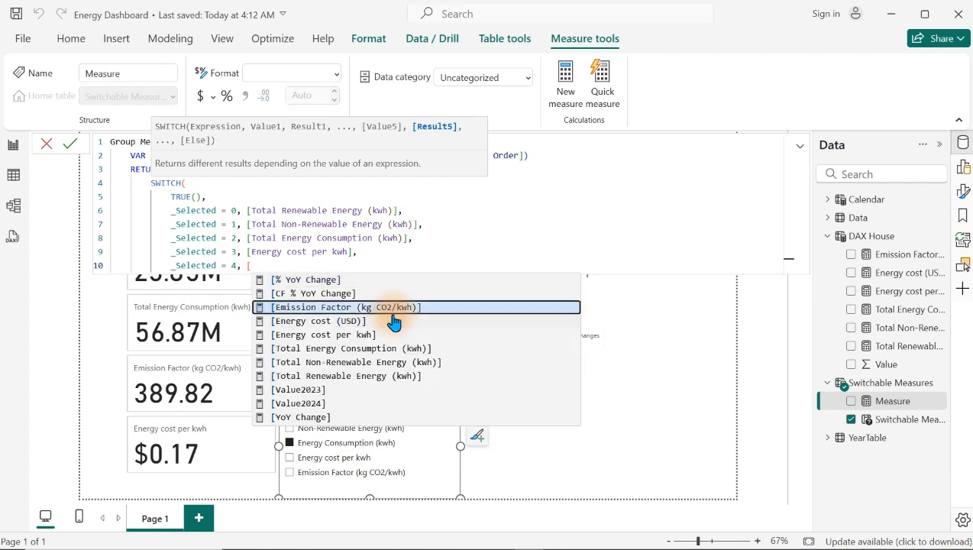
key("Tab")
key("shift+Return")
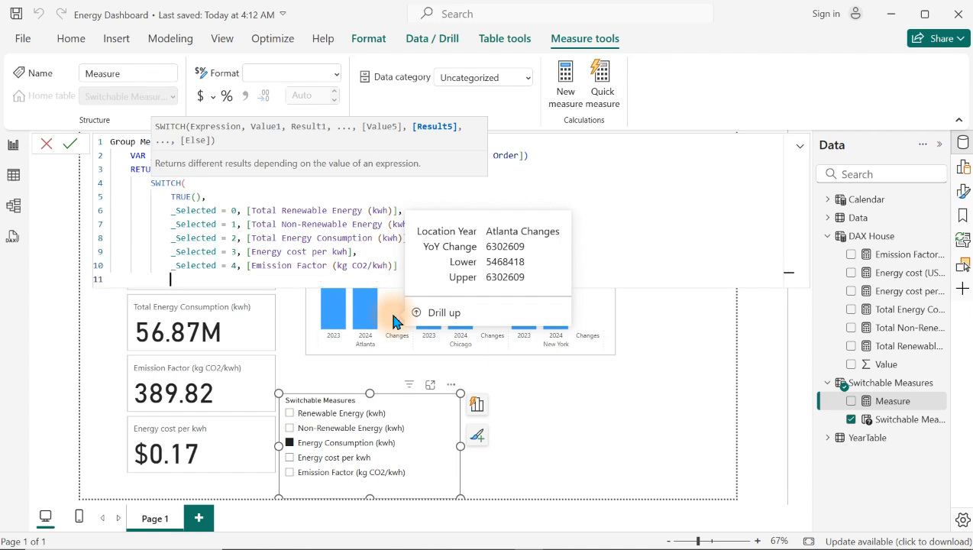
Step: Close the SWITCH function with a parenthesis and commit the Group Measures formula
type(")")
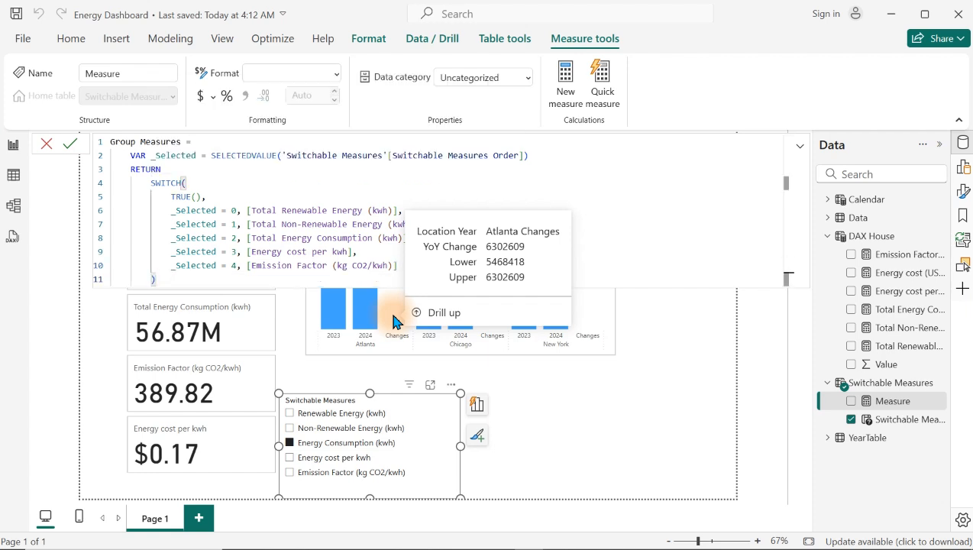
key("Return")
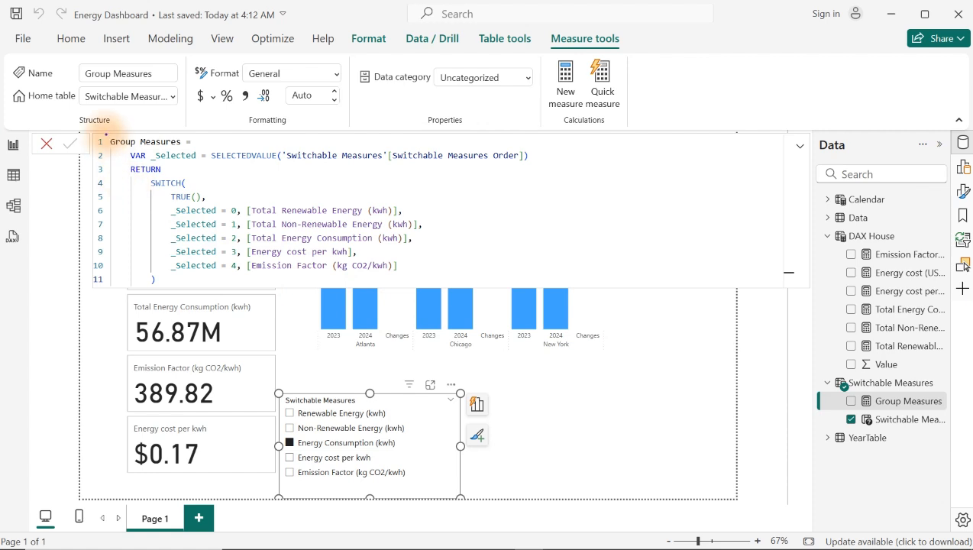
key("ctrl+2")
mouse_move(101, 133)
left_mouse_down()
mouse_move(130, 150)
mouse_move(198, 151)
left_mouse_up()
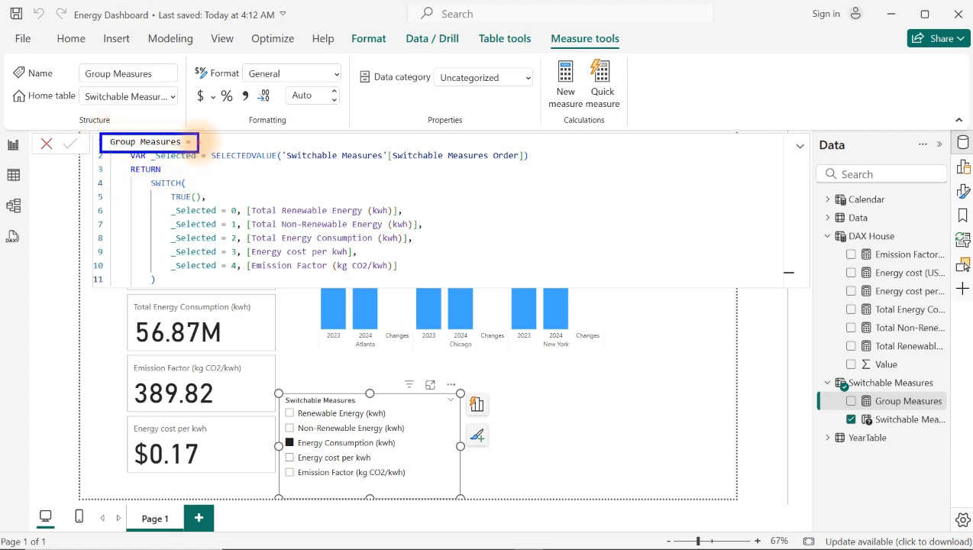
left_click_drag(200, 143, 304, 131)
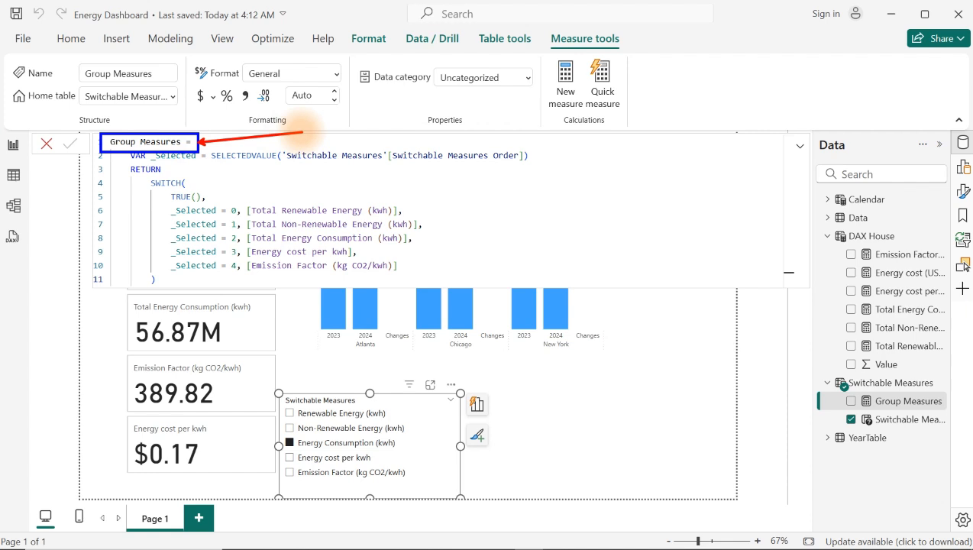
key("Escape")
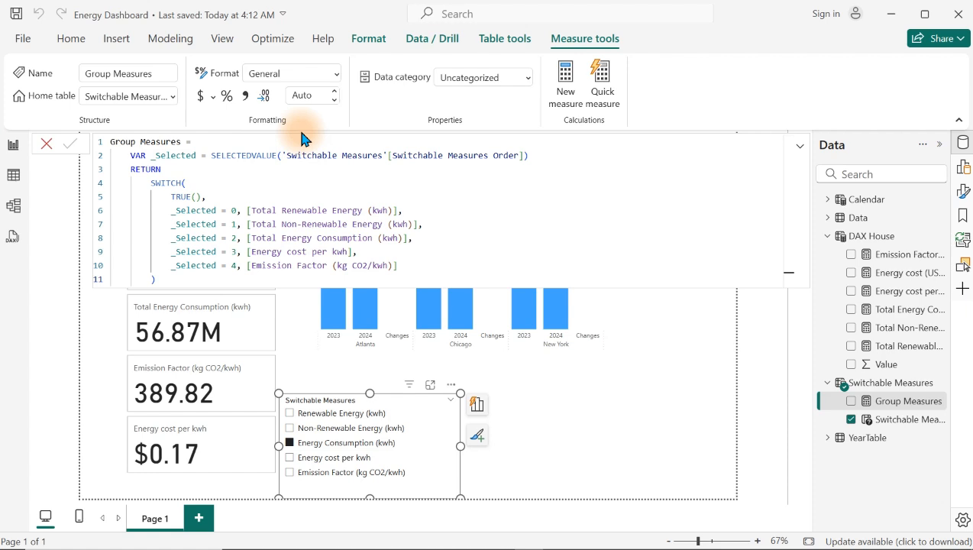
Step: Close the Group Measures formula view and show the YoY Change by Location and Year chart in focus mode
left_click(871, 237)
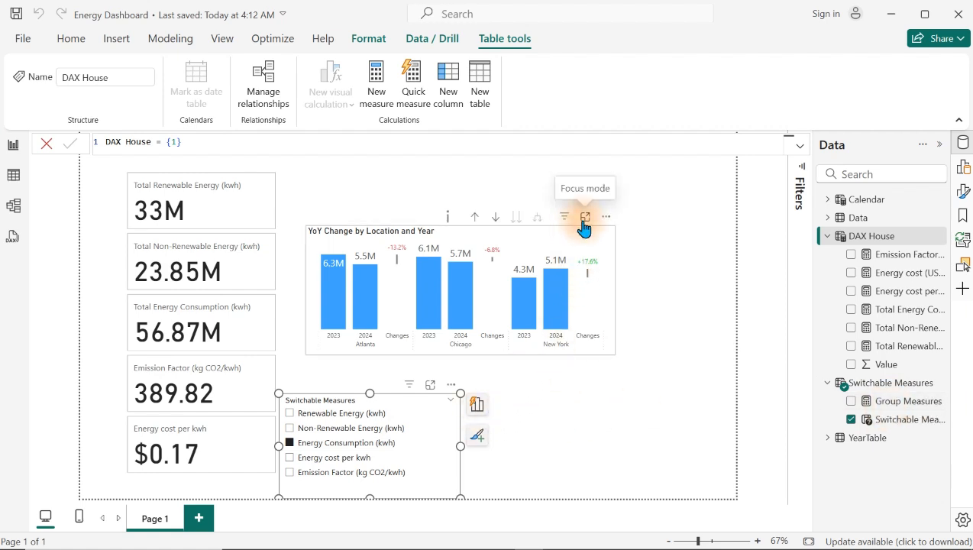
left_click(584, 220)
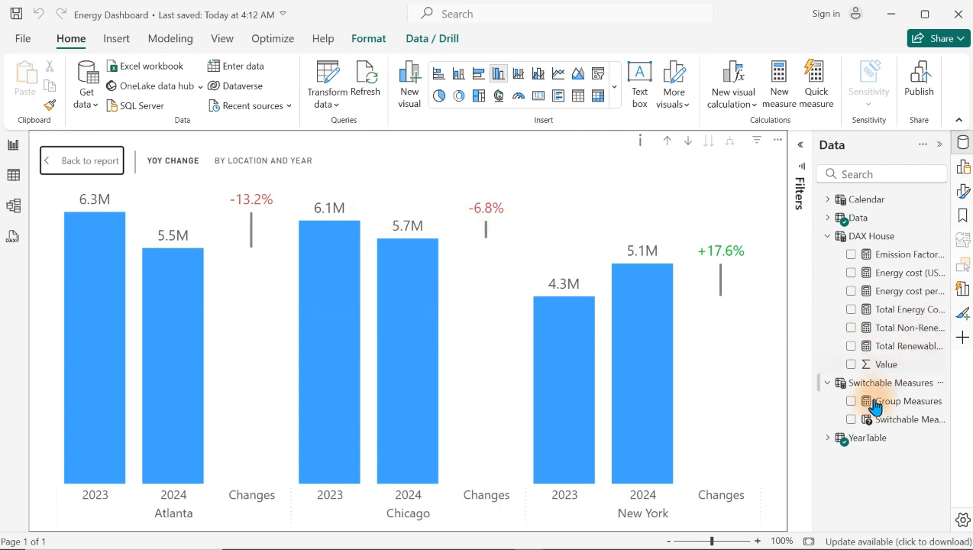
Step: In YearTable's % YoY Change measure, replace both [Total Renewable Energy (kwh)] references with [Group Measures] and commit the formula
left_click(827, 439)
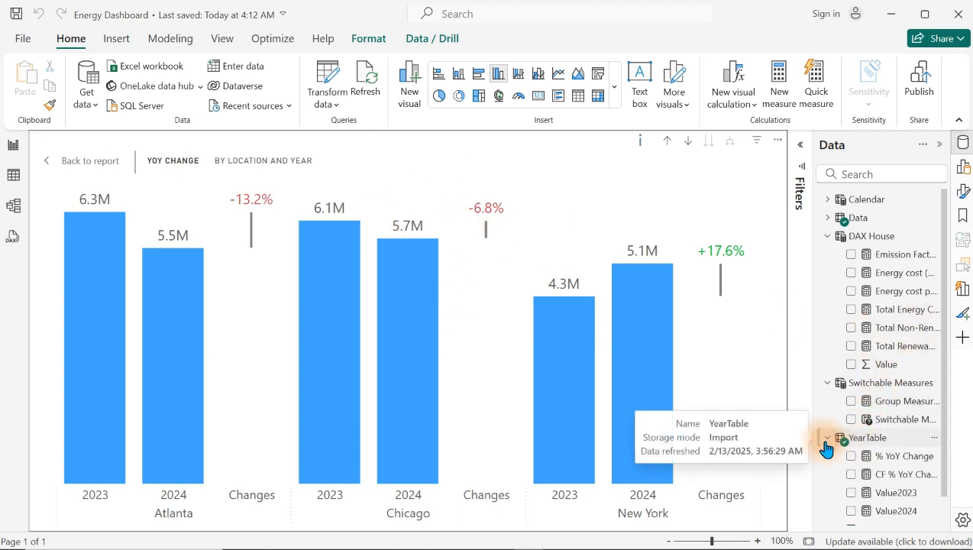
left_click(871, 456)
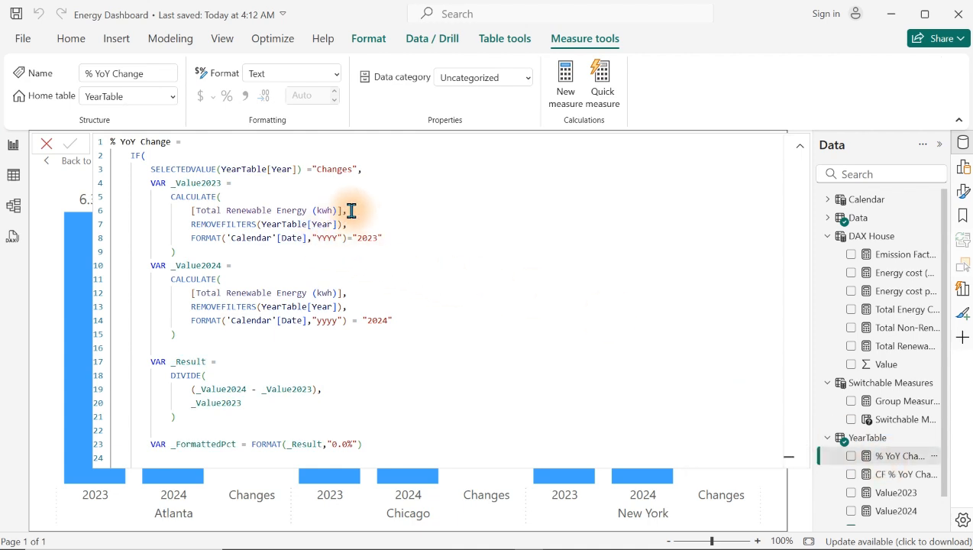
left_click_drag(342, 210, 192, 213)
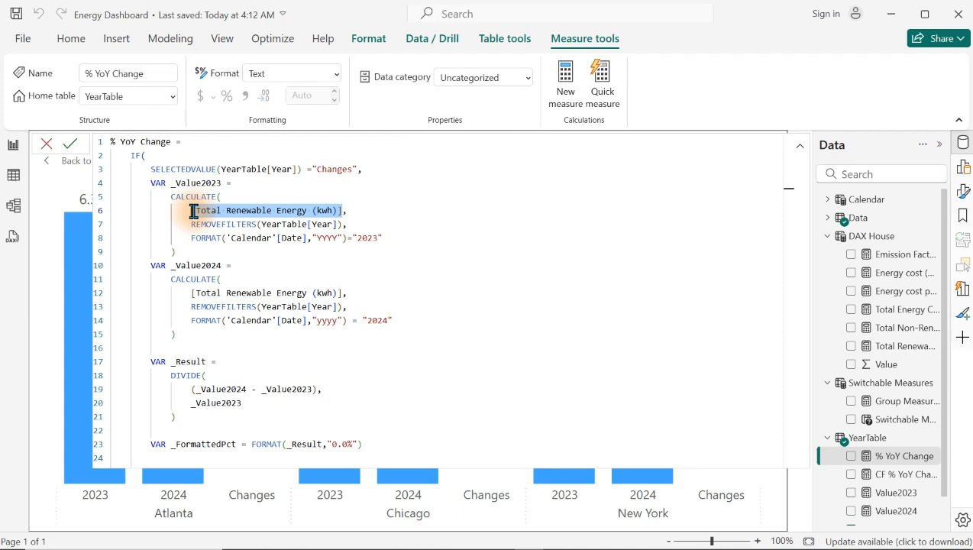
key("ctrl+d")
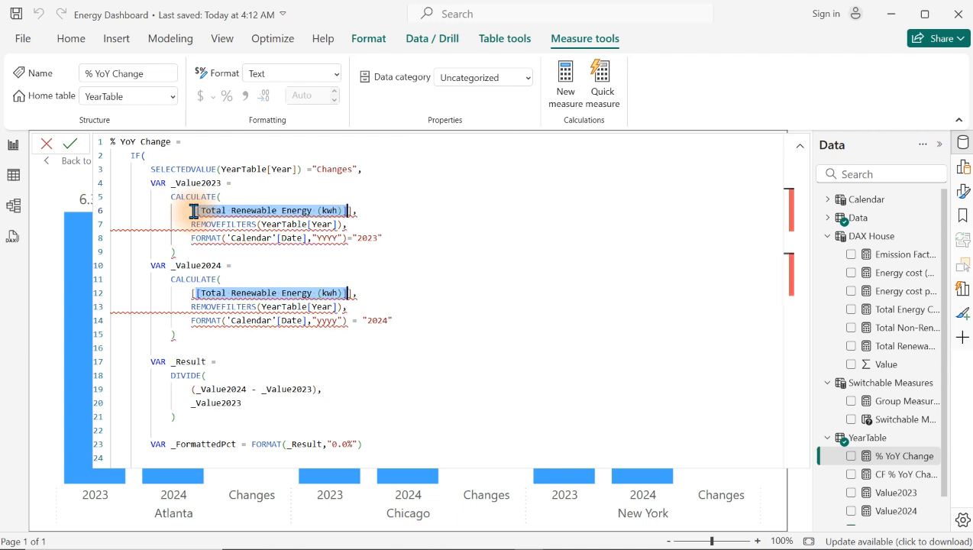
type("[")
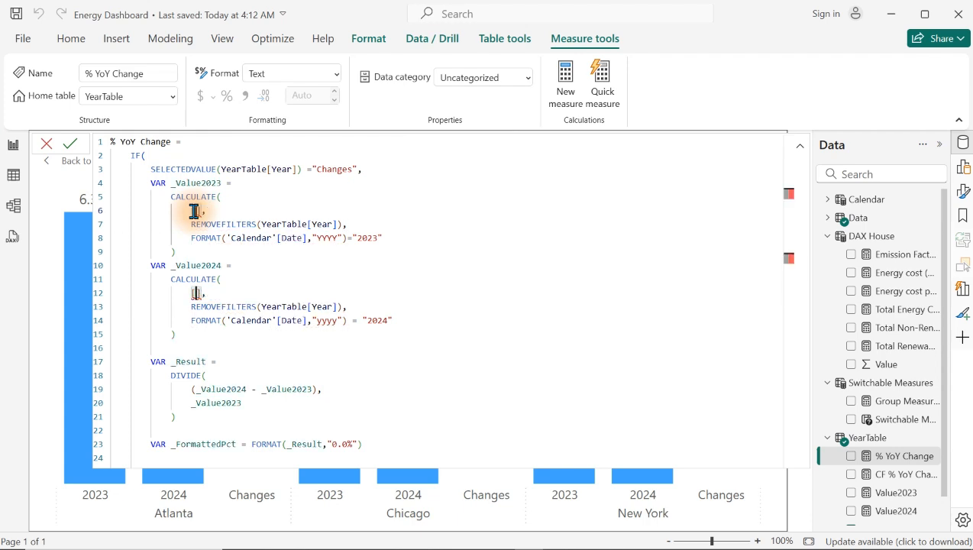
type("ch")
key("BackSpace")
key("BackSpace")
type("group m")
key("BackSpace")
key("BackSpace")
key("BackSpace")
key("BackSpace")
key("BackSpace")
key("BackSpace")
key("BackSpace")
type("Group Measures")
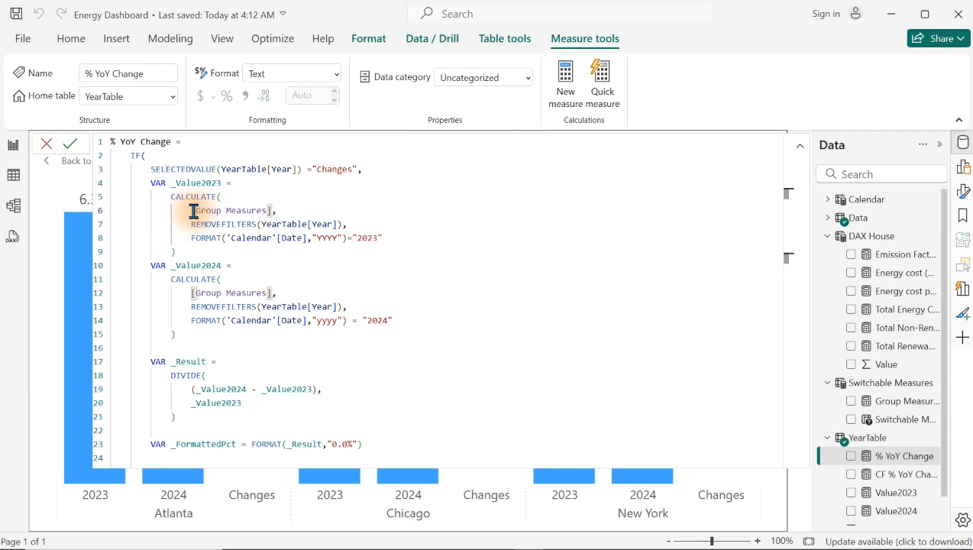
left_click(312, 260)
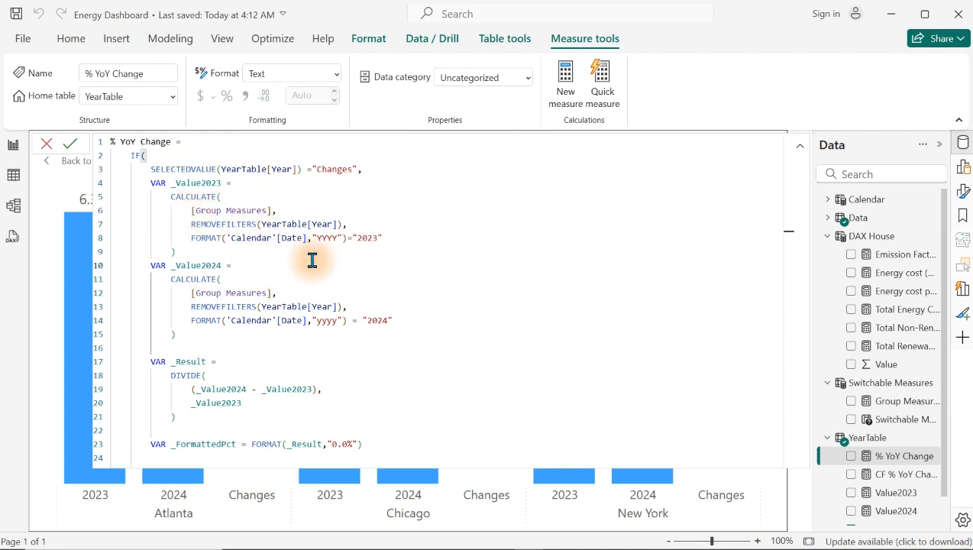
left_click(329, 277)
key("Return")
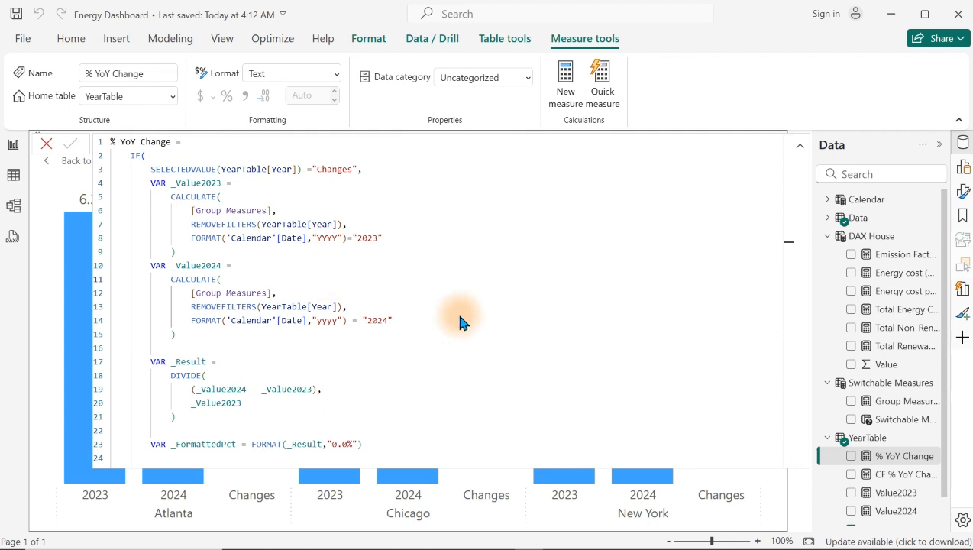
Step: In the CF % YoY Change measure, replace both [Total Renewable Energy (kwh)] references with [Group Measures] and commit the formula
left_click(900, 479)
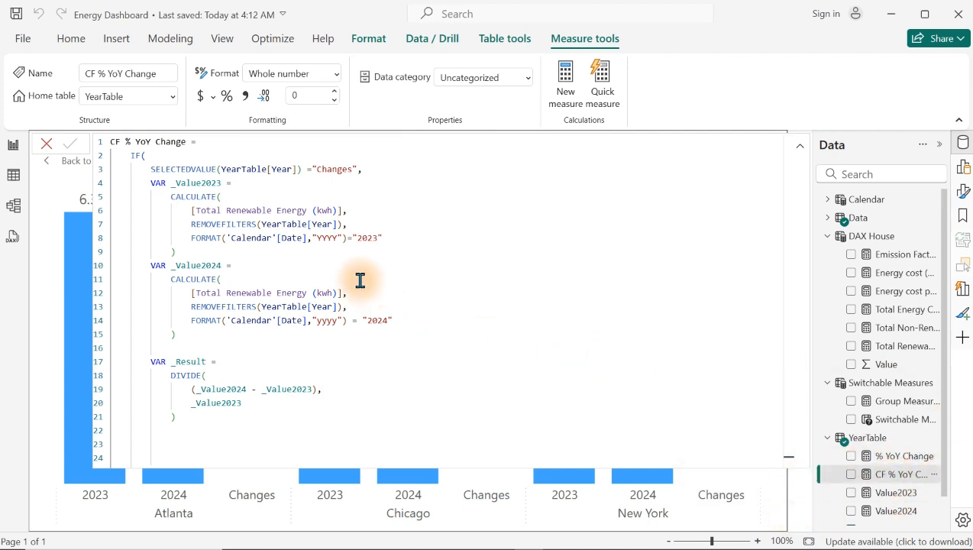
left_click_drag(343, 210, 191, 210)
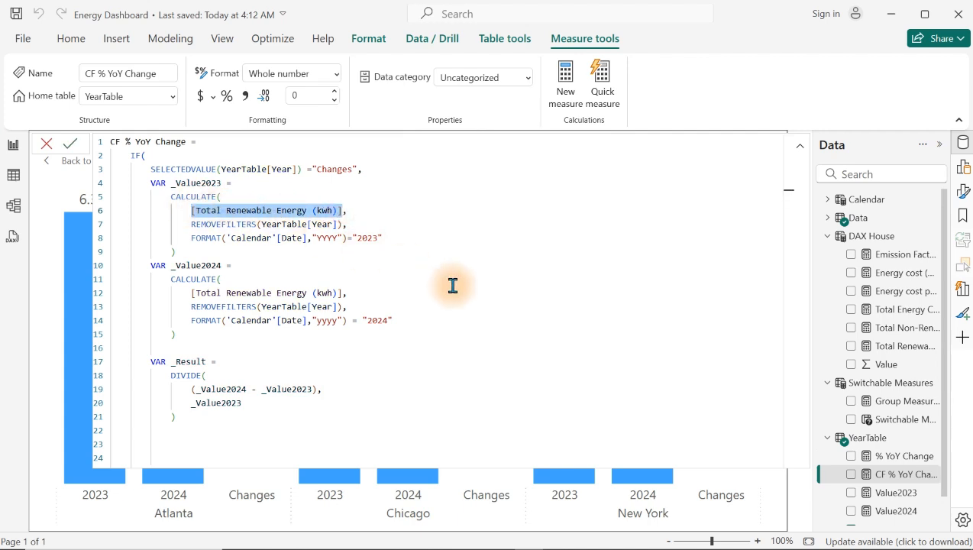
key("ctrl+d")
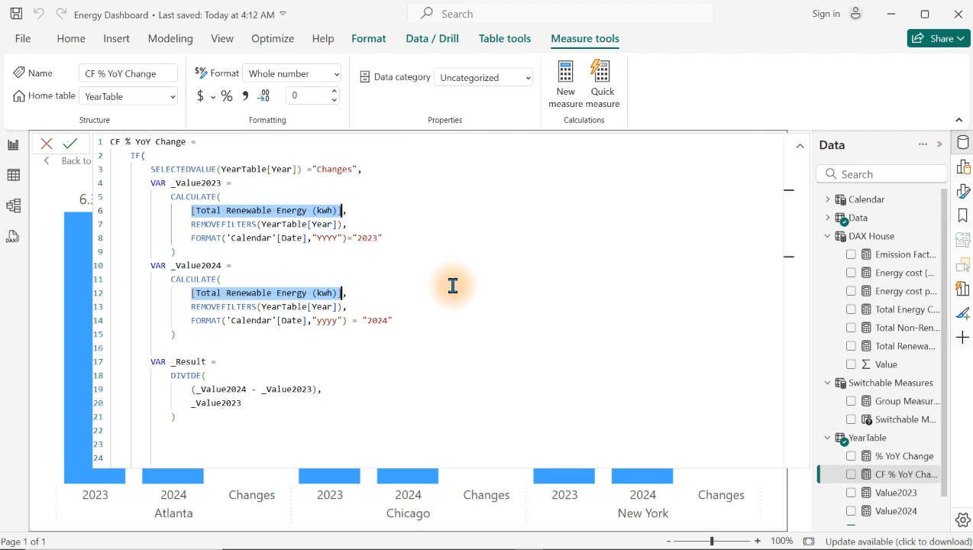
type("[")
key("BackSpace")
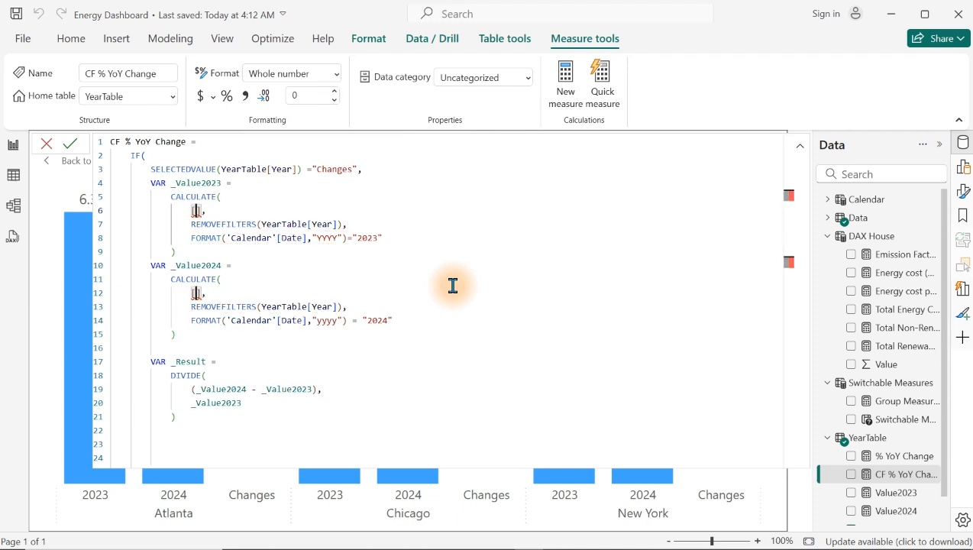
type("Group Mea")
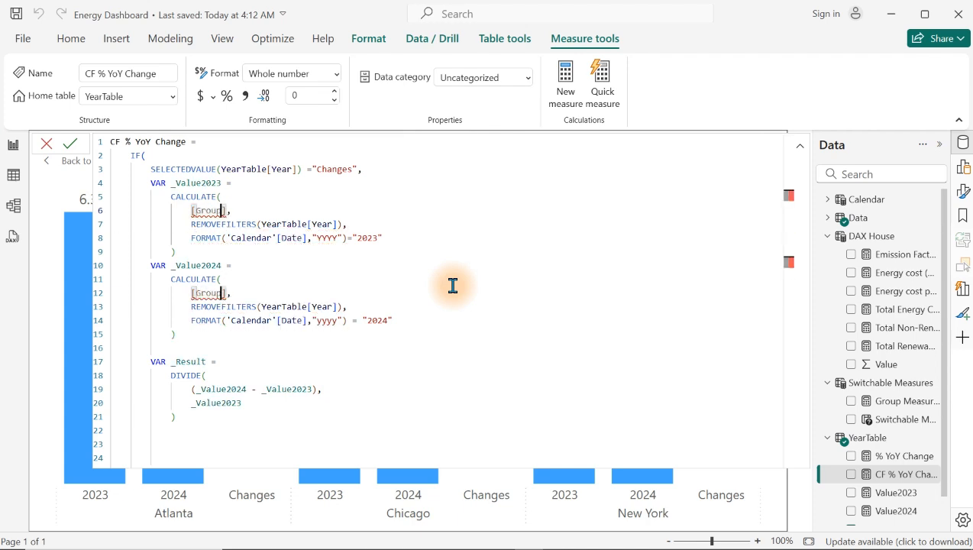
type("sures")
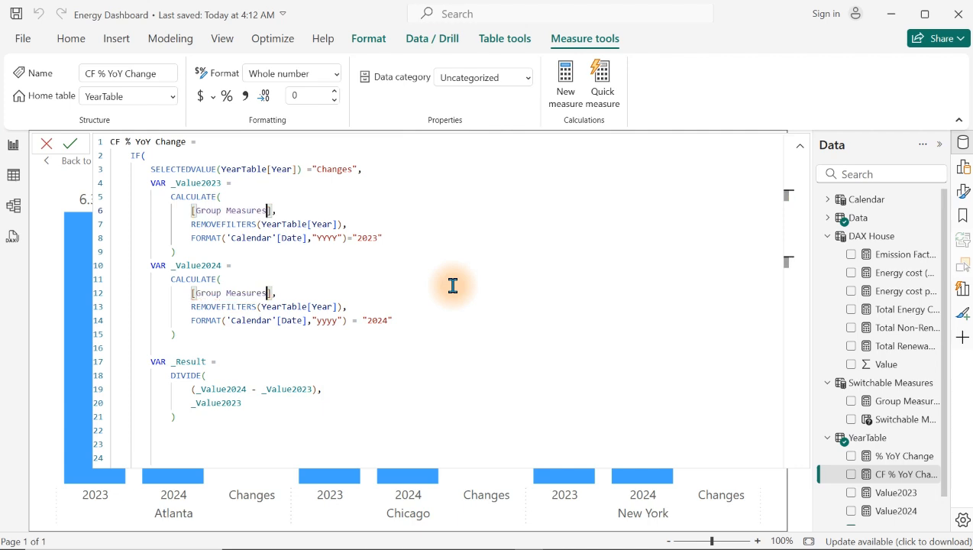
key("Return")
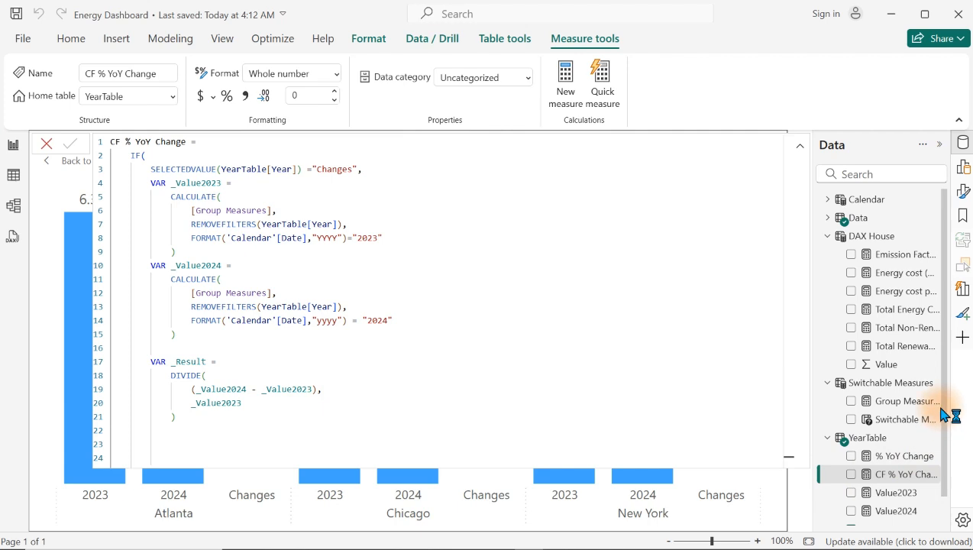
Step: In the Value2023 measure, replace [Total Renewable Energy (kwh)] inside CALCULATE with [Group Measures] and commit the formula
scroll(945, 410, "down", 1)
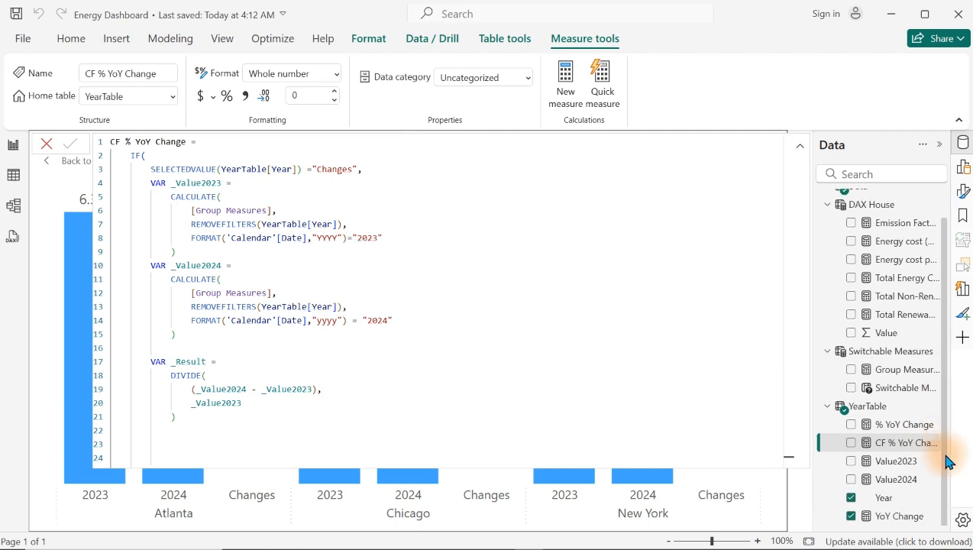
left_click(900, 463)
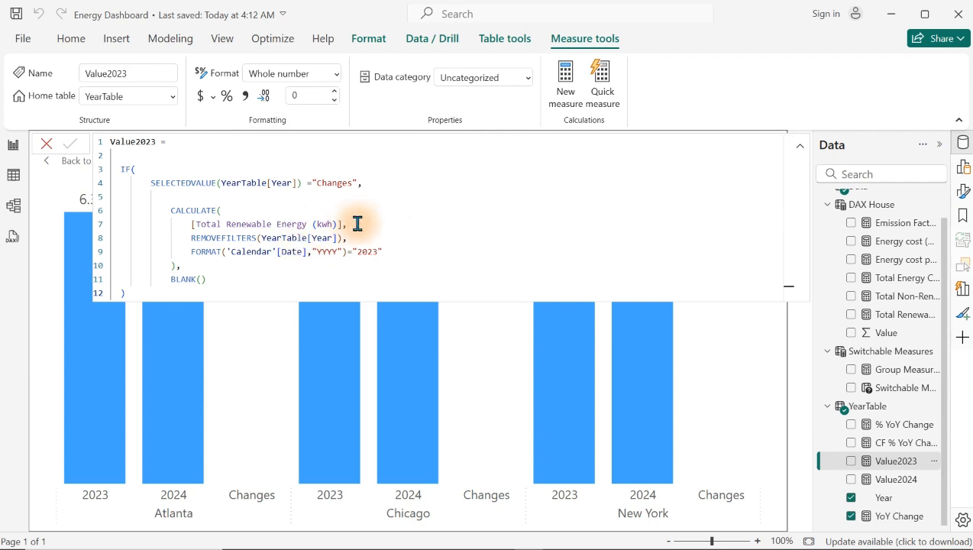
left_click_drag(344, 224, 191, 222)
key("BackSpace")
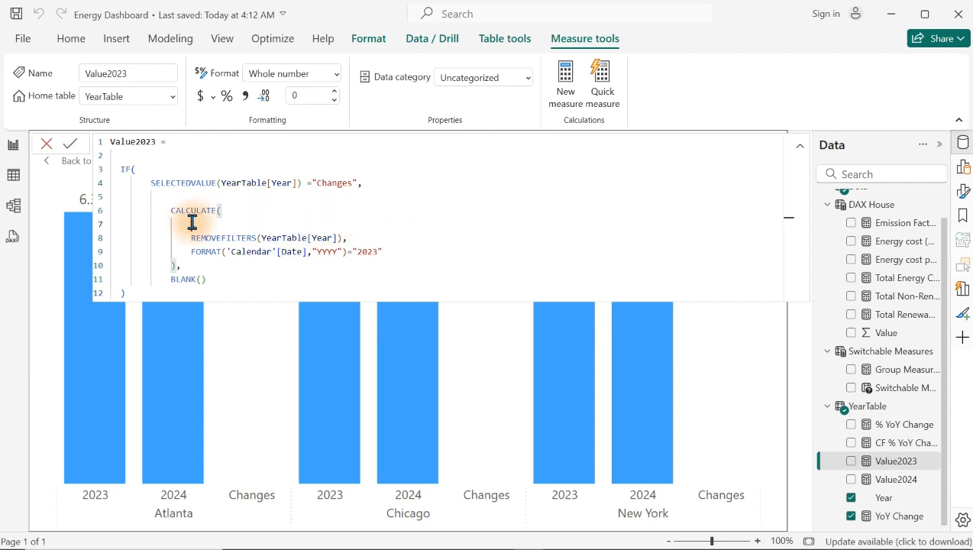
type("[G,")
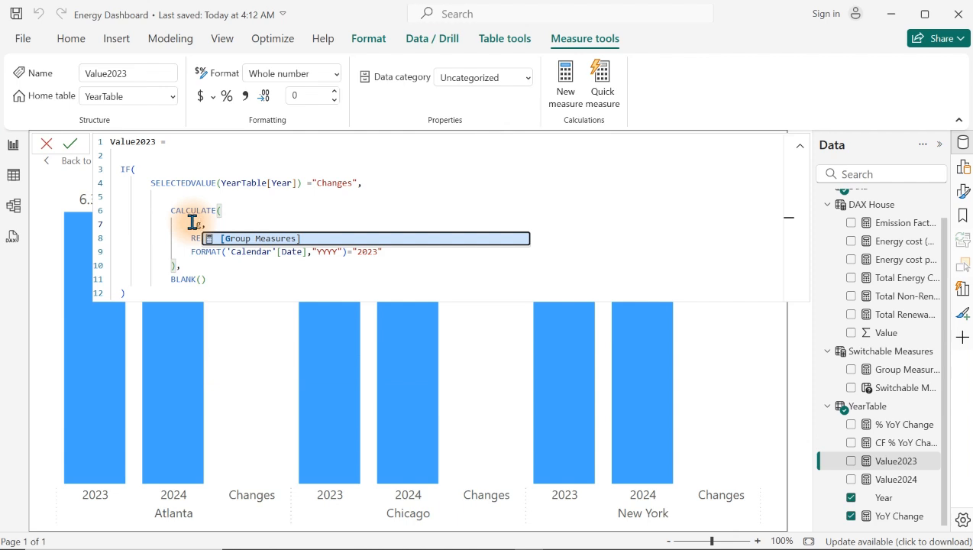
key("Tab")
key("Return")
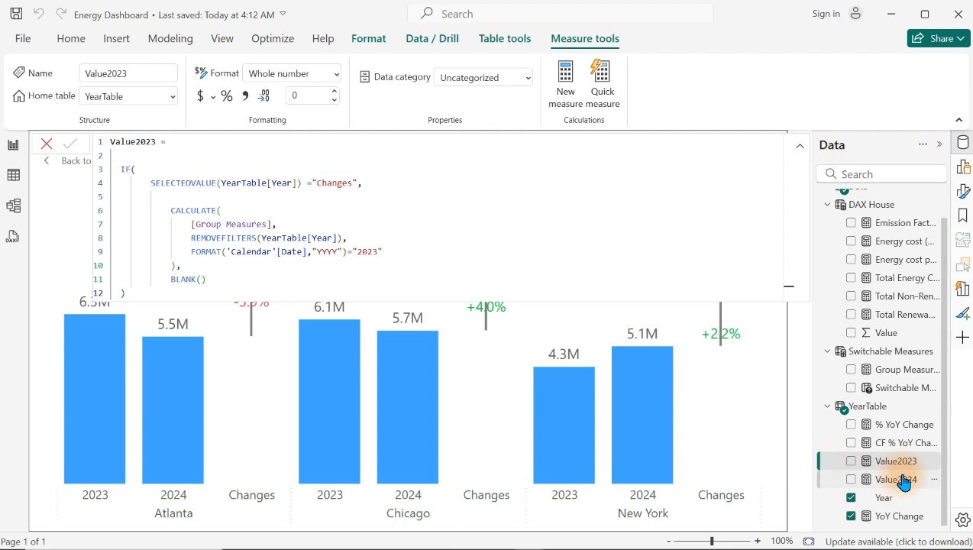
Step: In the Value2024 measure, replace [Total Renewable Energy (kwh)] inside CALCULATE with [Group Measures] and commit the formula
left_click(903, 479)
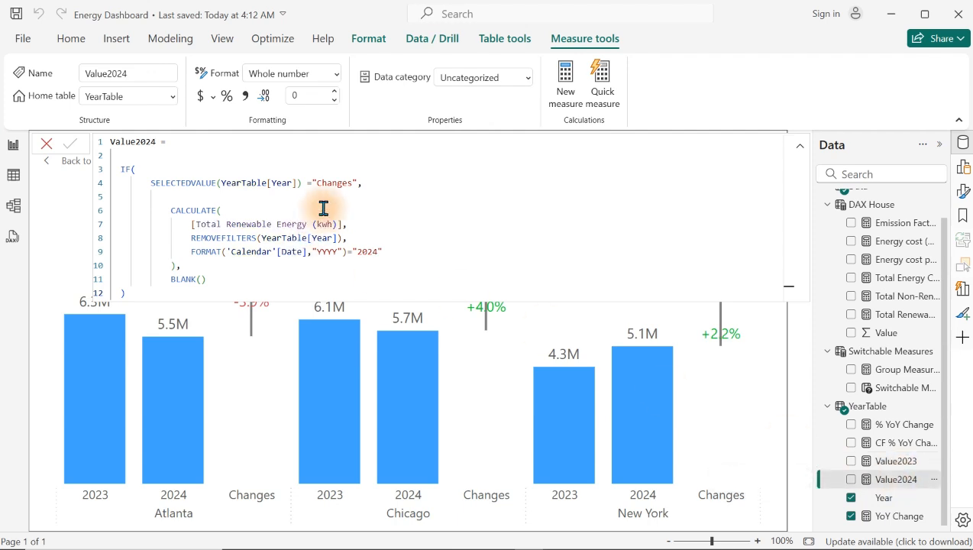
left_click_drag(339, 225, 190, 227)
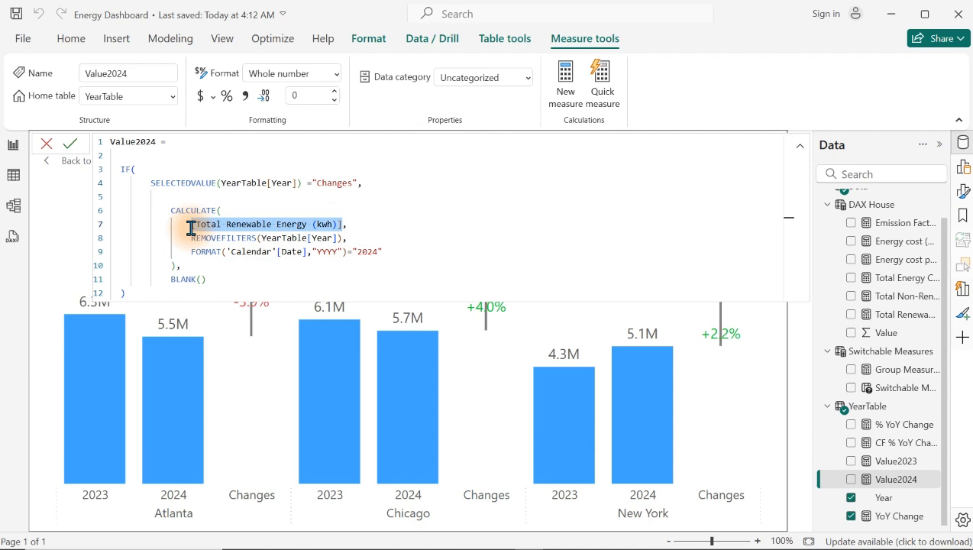
key("BackSpace")
type("[G,")
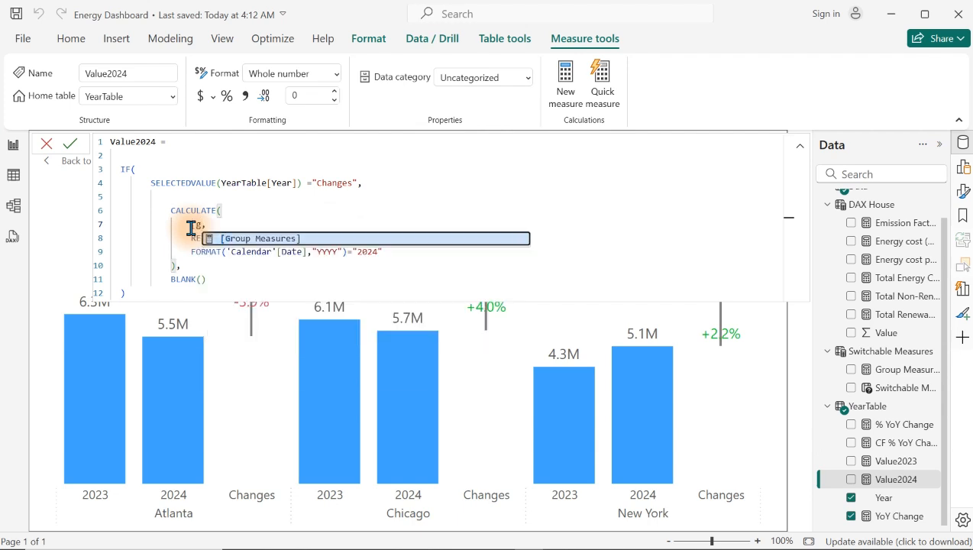
key("Tab")
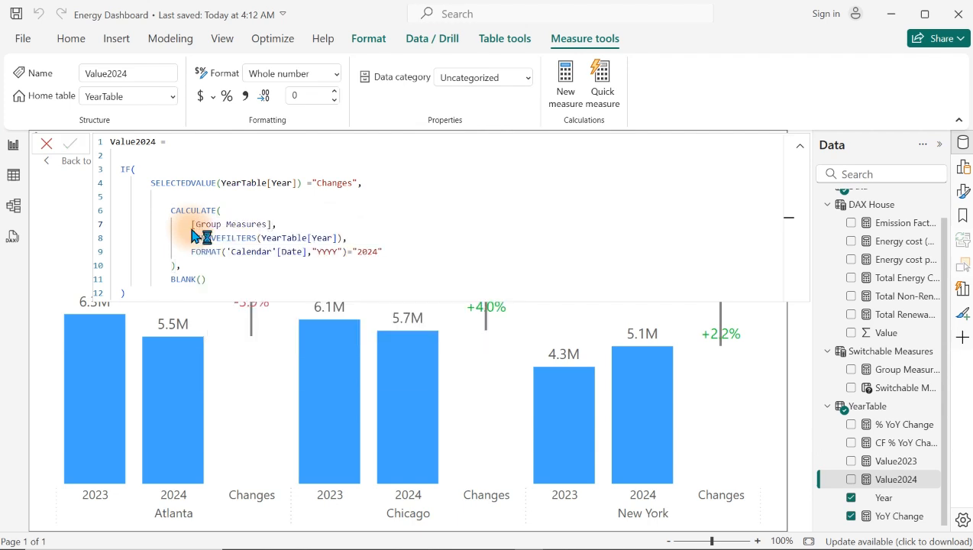
left_click(639, 341)
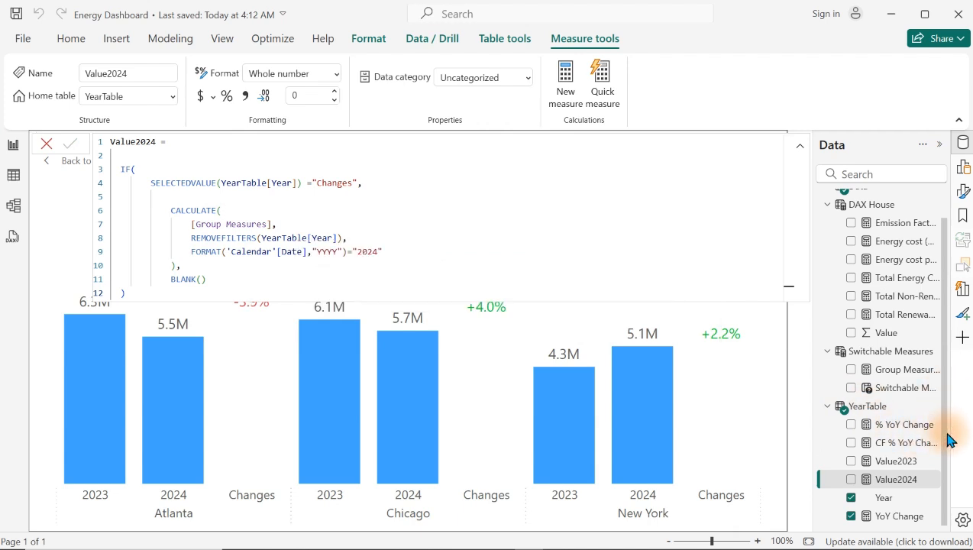
Step: In YearTable's YoY Change measure, replace all three [Total Renewable Energy (kwh)] references with [group measures] and commit the formula
left_click(899, 517)
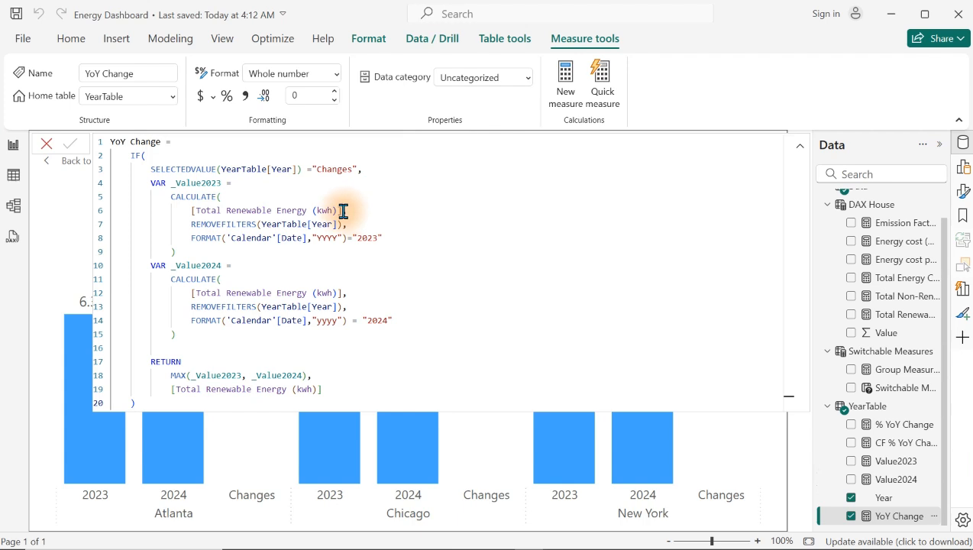
left_click_drag(343, 210, 190, 212)
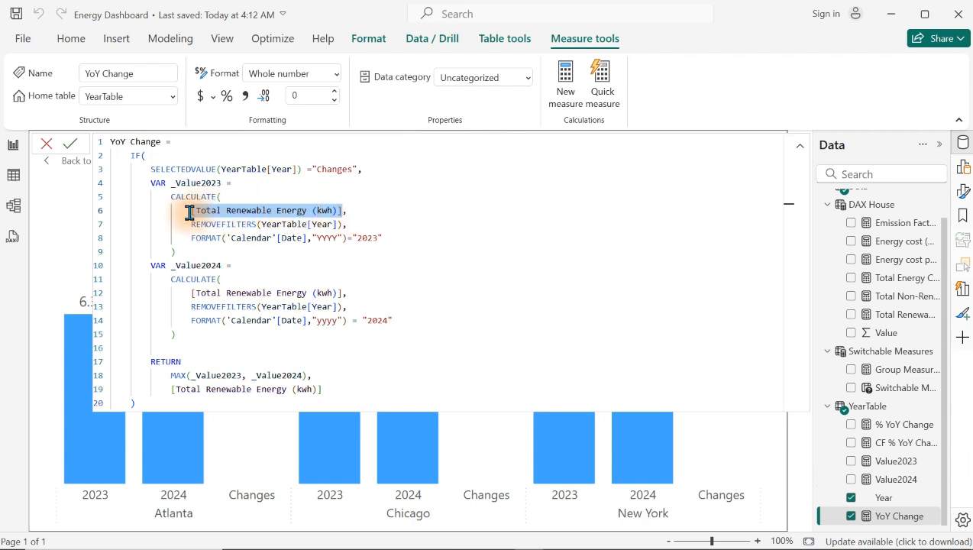
key("ctrl+shift+l")
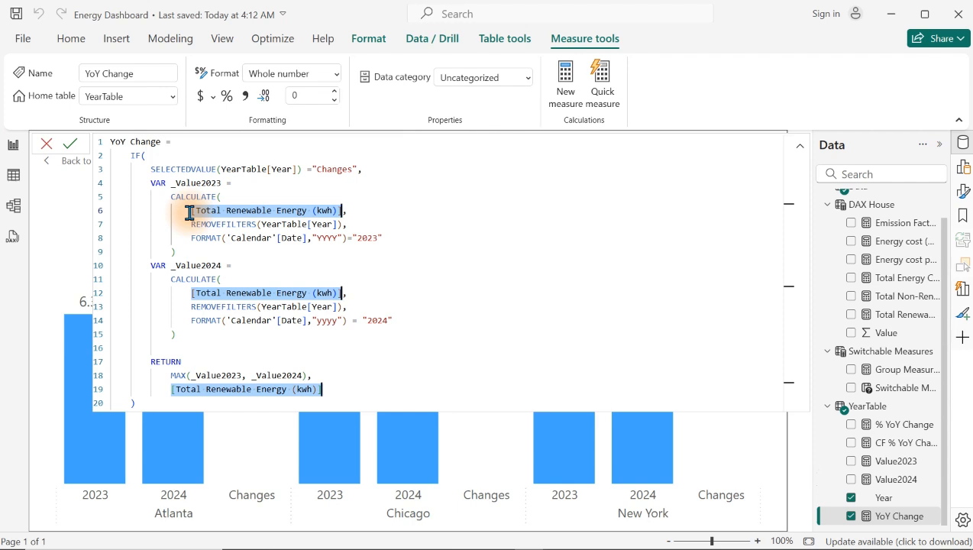
type("[")
key("BackSpace")
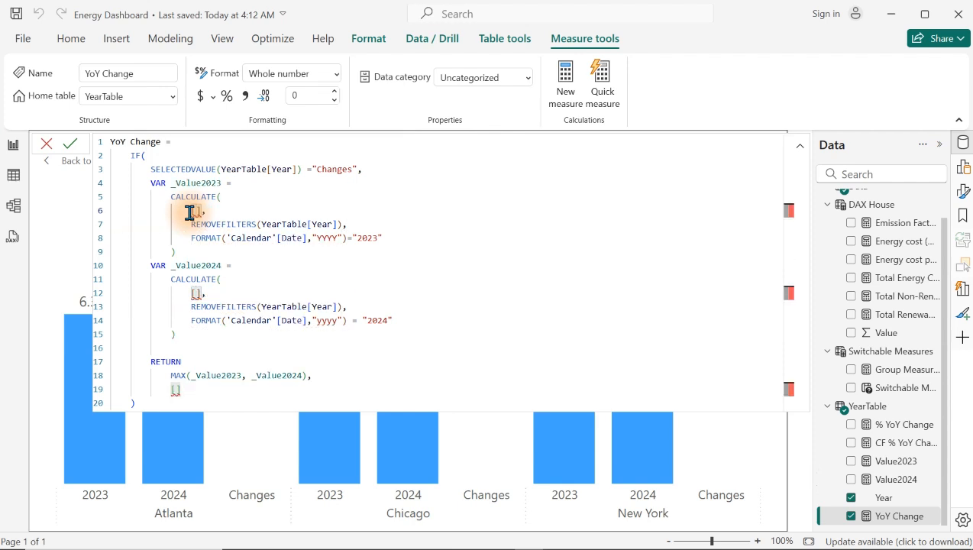
type("grou")
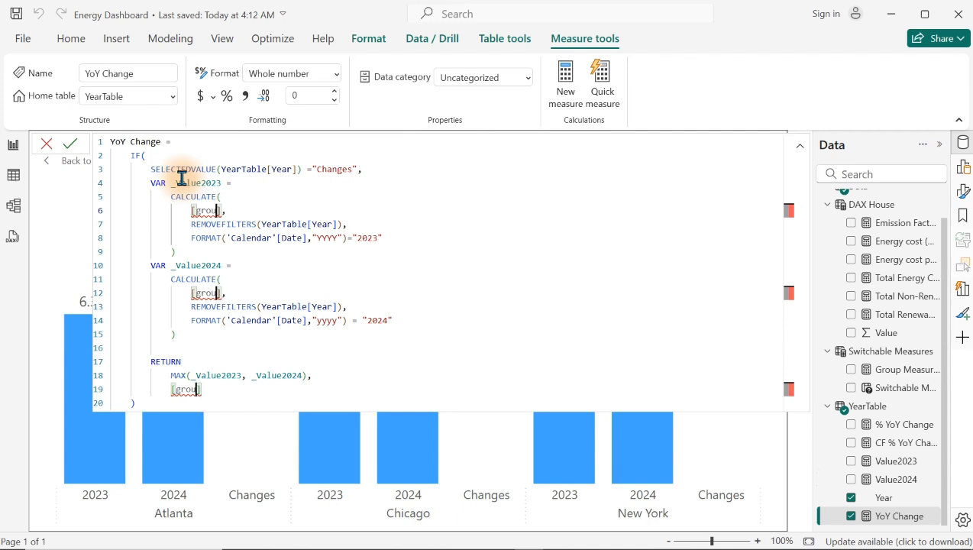
type("p measr")
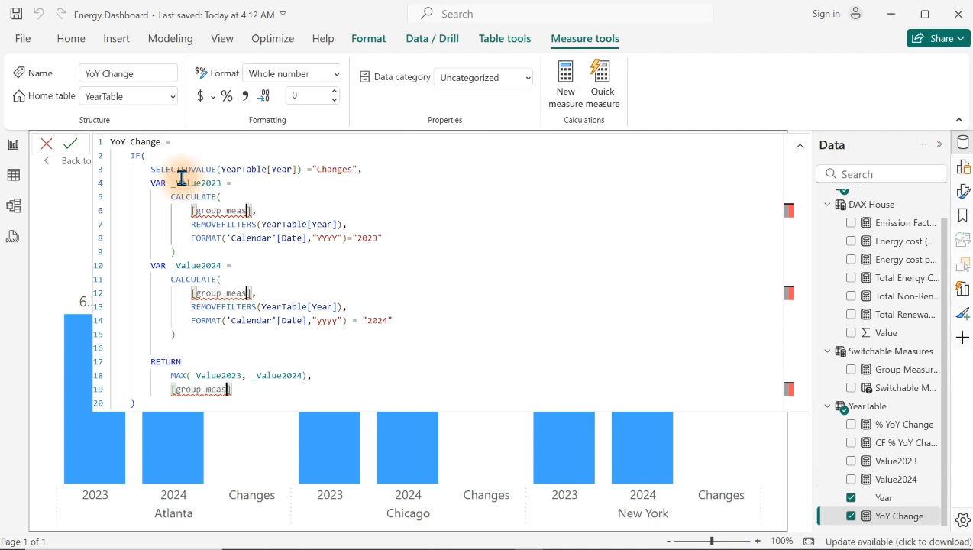
key("BackSpace")
type("ures")
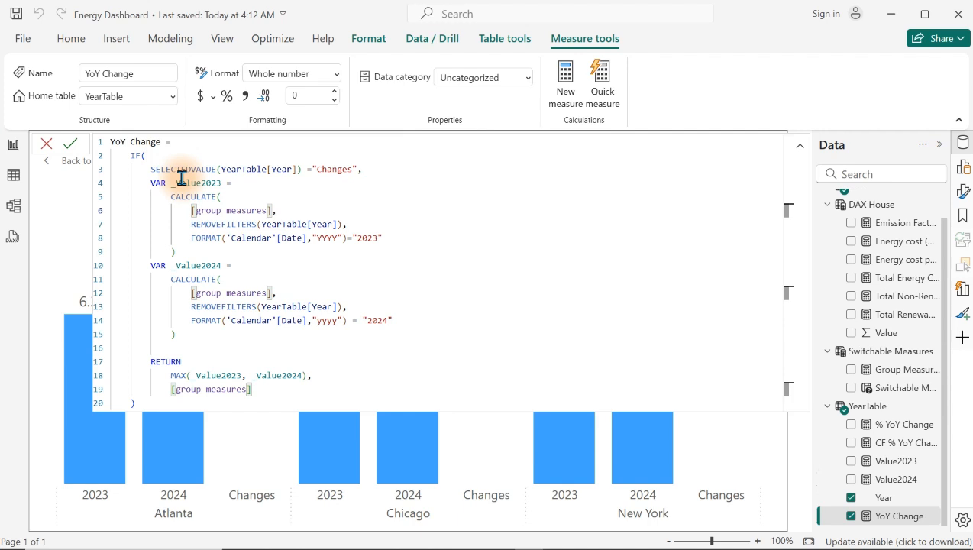
left_click(290, 256)
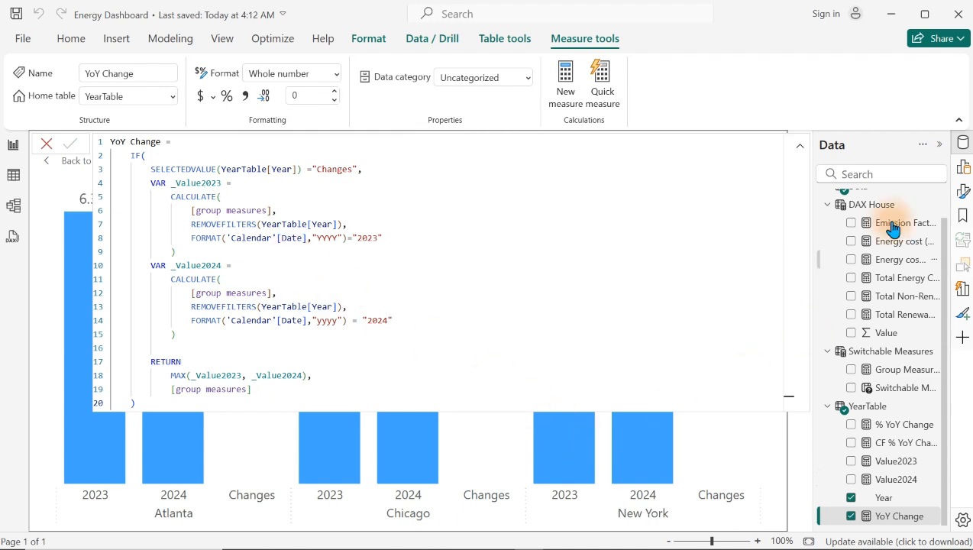
Step: Close the YoY Change formula and return from the enlarged chart to the report page
left_click(882, 354)
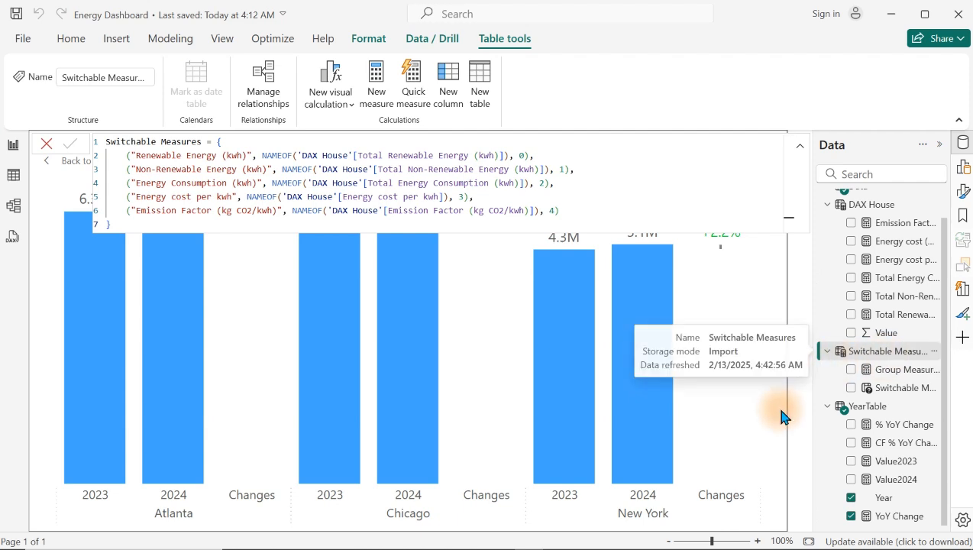
left_click(883, 335)
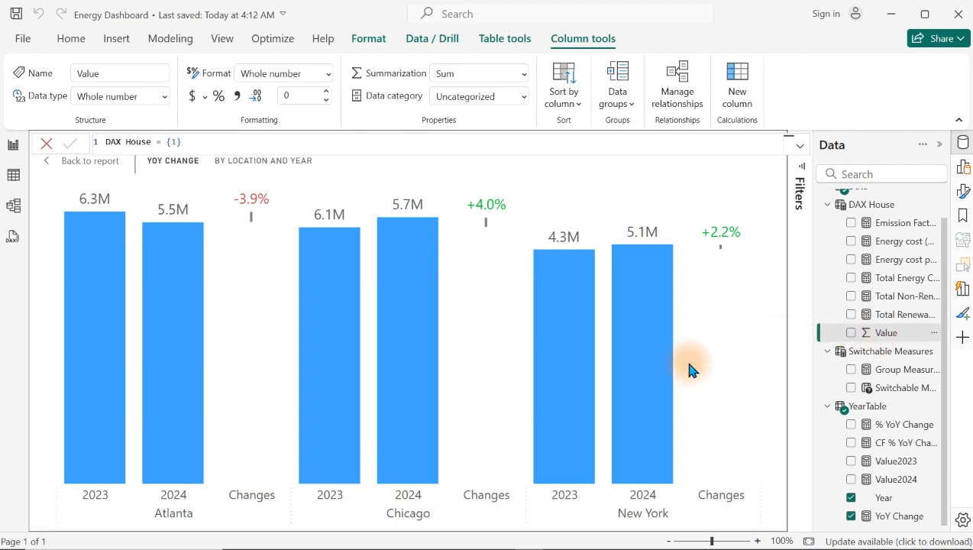
left_click(50, 165)
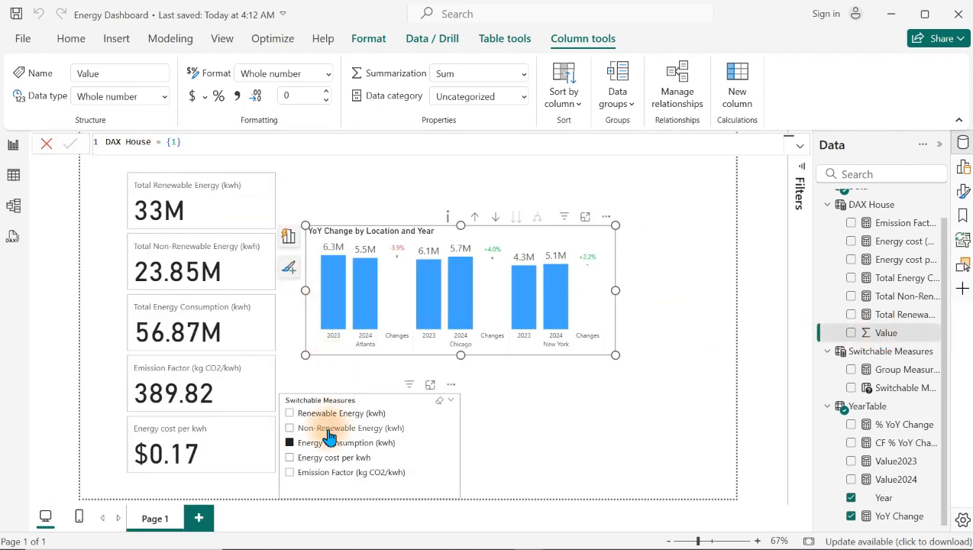
Step: Check how the YoY Change chart responds to each Switchable Measures slicer option, ending on Energy Consumption (kwh)
left_click(329, 430)
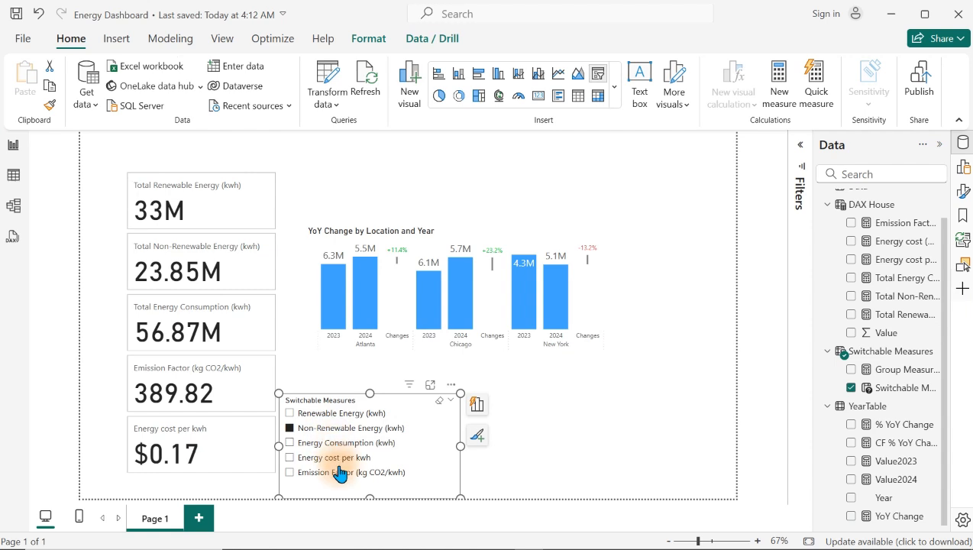
left_click(340, 457)
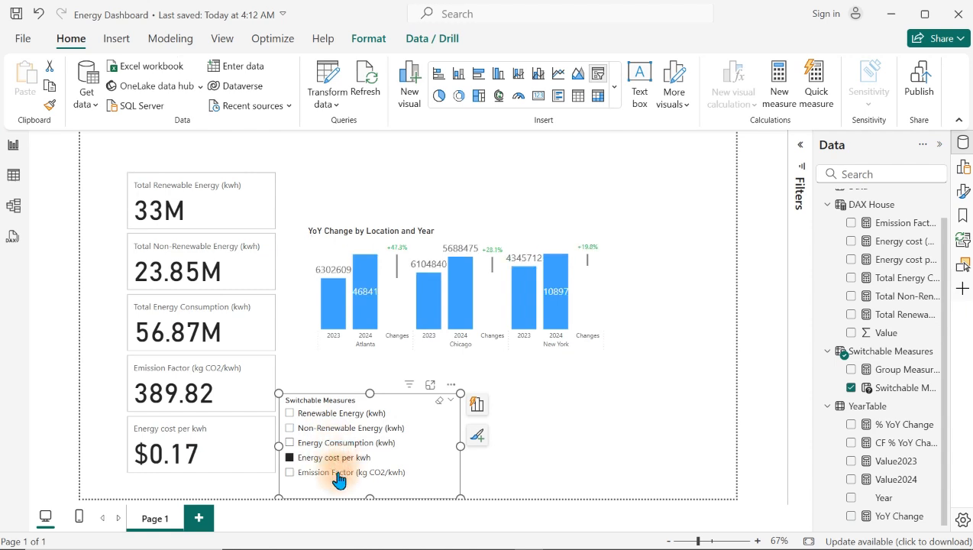
left_click(337, 473)
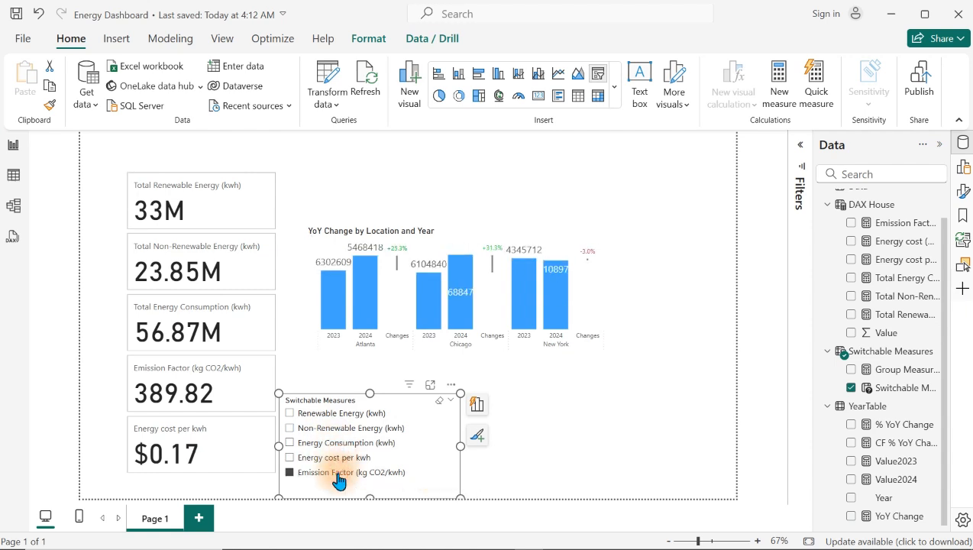
left_click(362, 459)
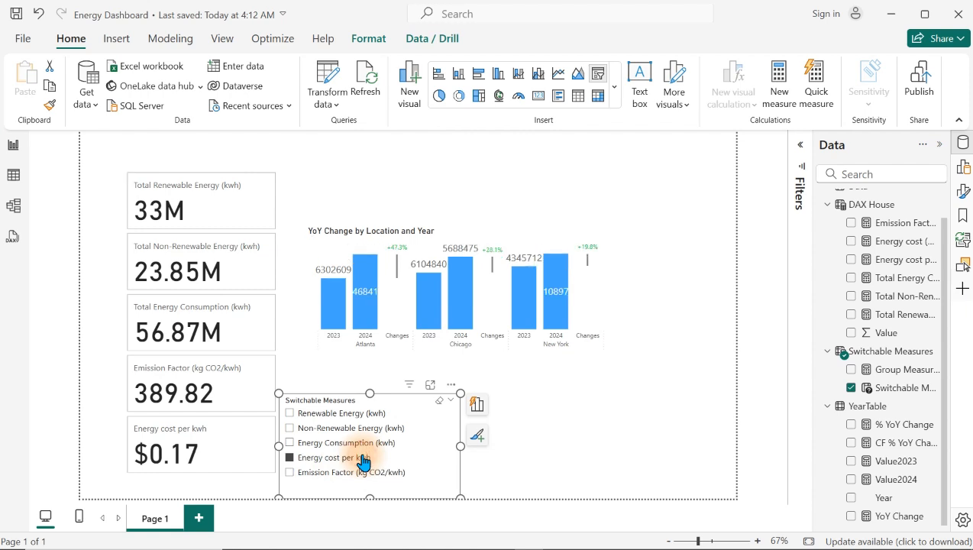
left_click(360, 444)
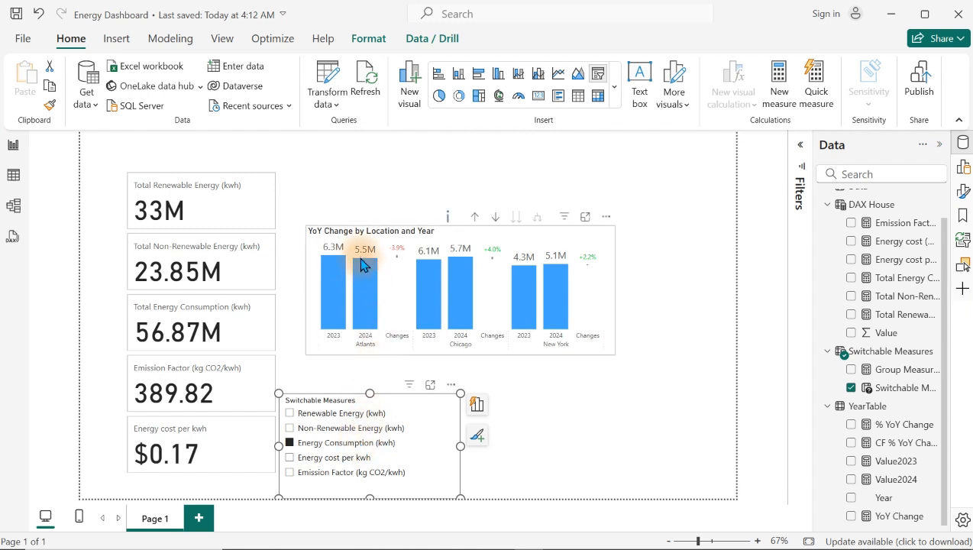
left_click(344, 428)
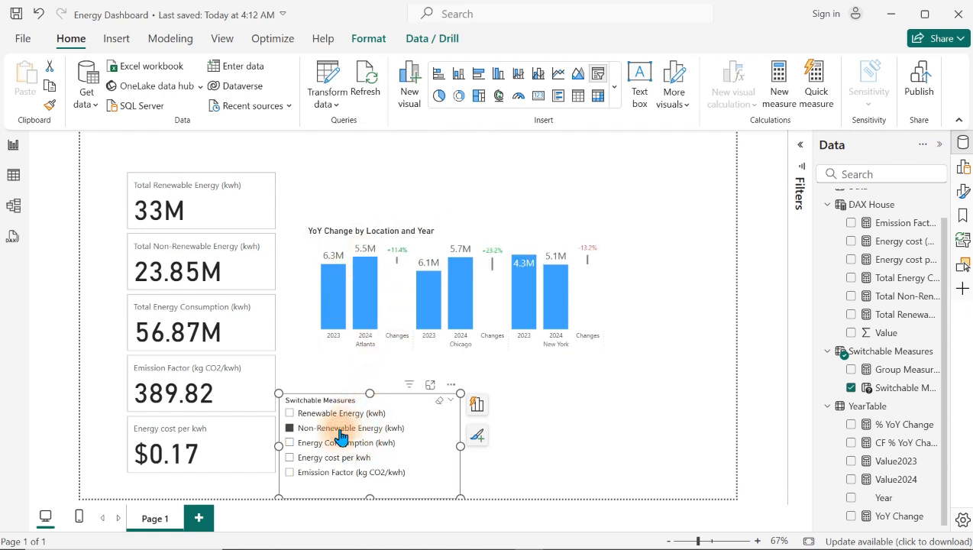
left_click(342, 413)
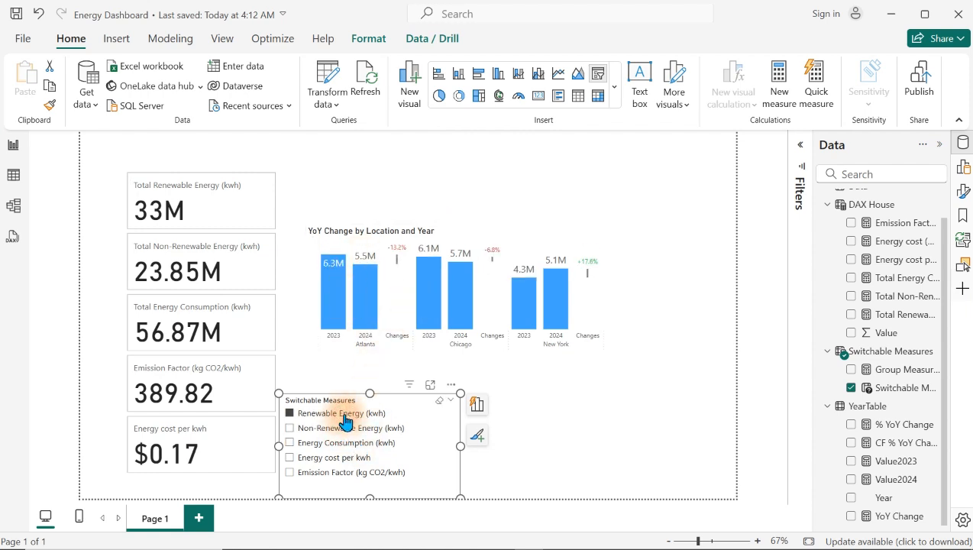
left_click(348, 442)
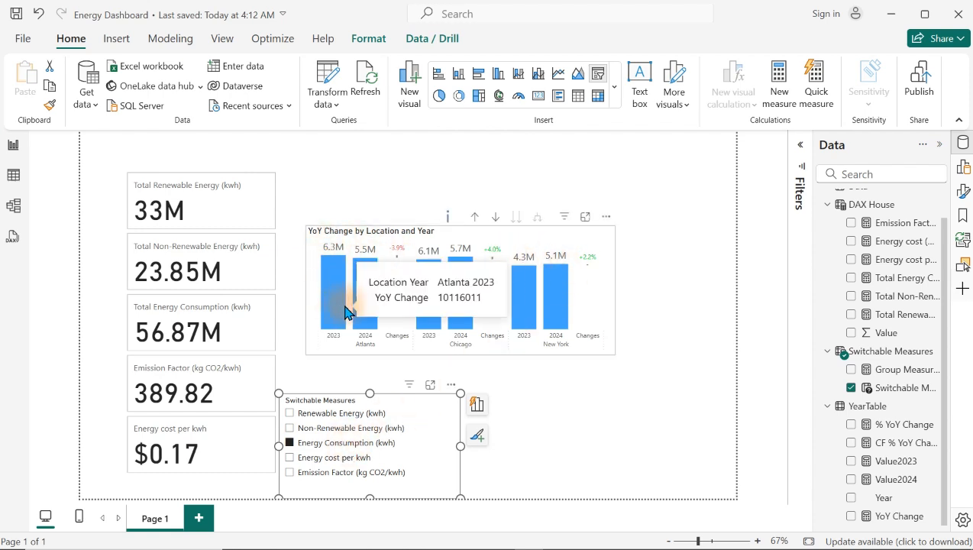
Step: Set the data field of the YoY Change chart's data label Detail to Group Measures from the Switchable Measures table
left_click(609, 289)
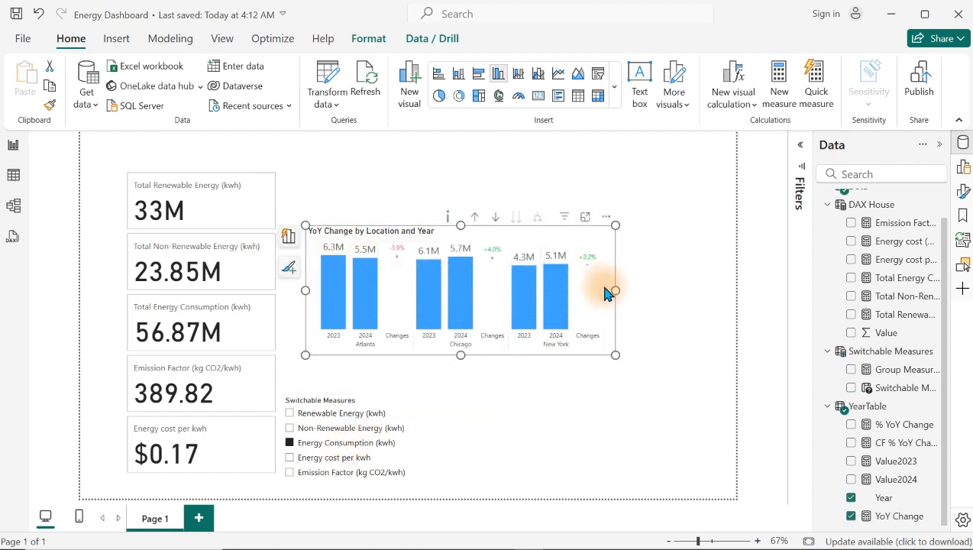
left_click(962, 191)
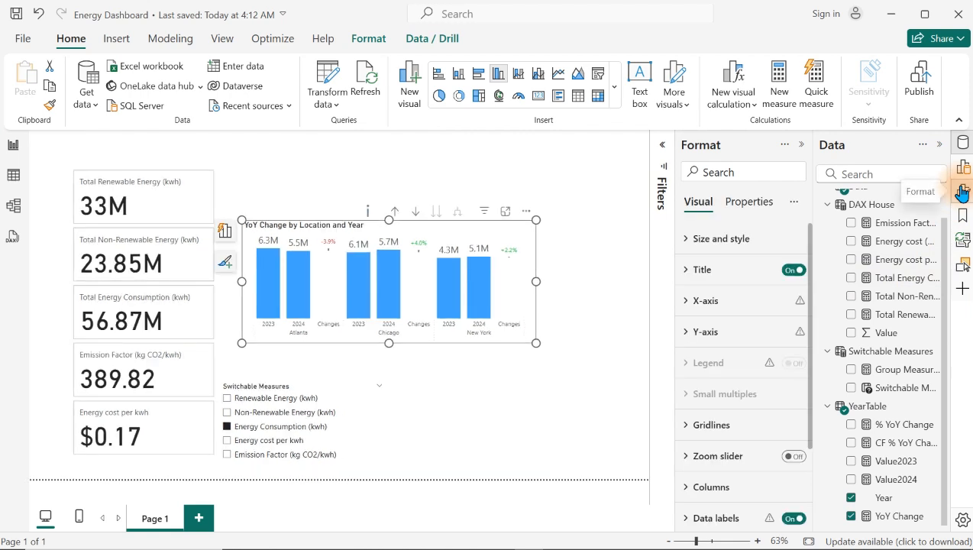
left_click_drag(811, 317, 806, 371)
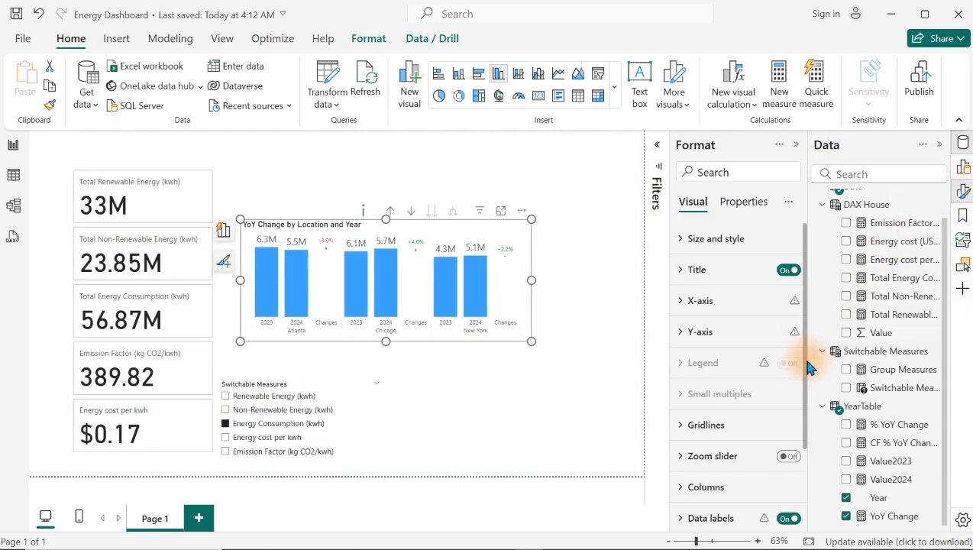
mouse_move(810, 360)
left_mouse_down()
mouse_move(838, 358)
mouse_move(811, 370)
left_mouse_up()
scroll(811, 369, "down", 3)
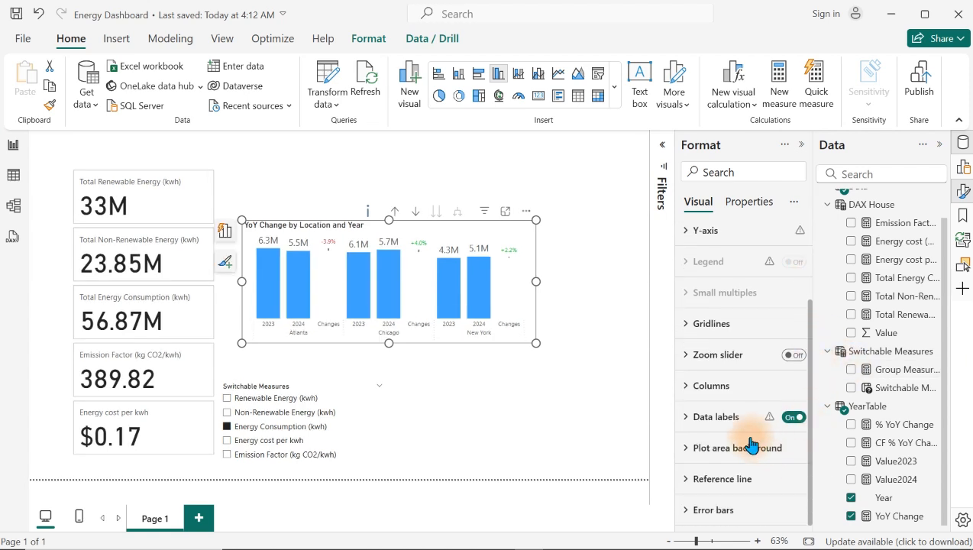
left_click(714, 417)
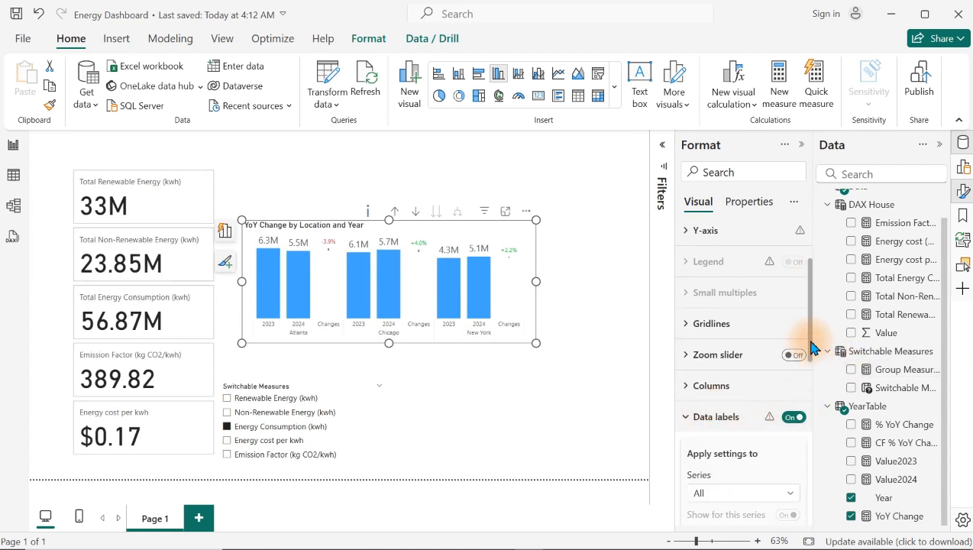
left_click_drag(810, 347, 803, 500)
left_click(723, 358)
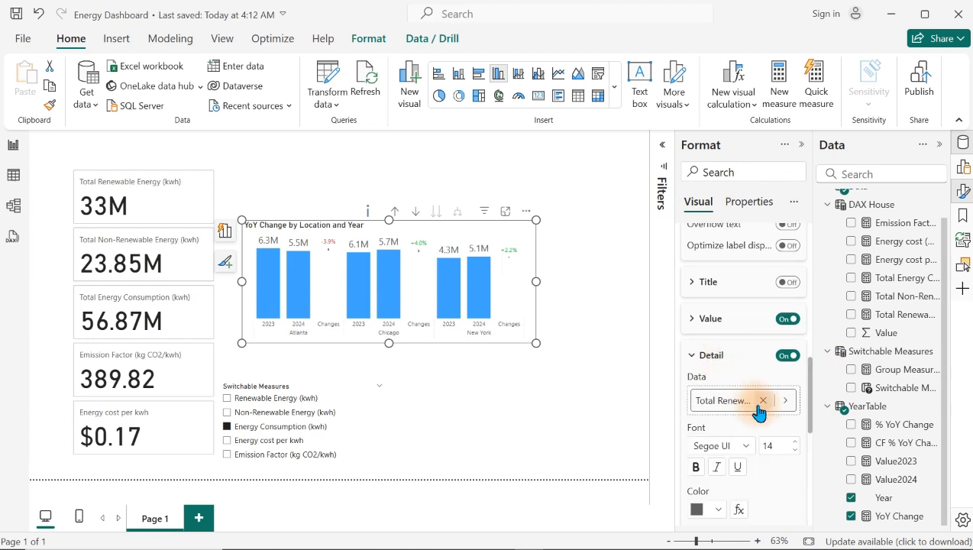
left_click(786, 402)
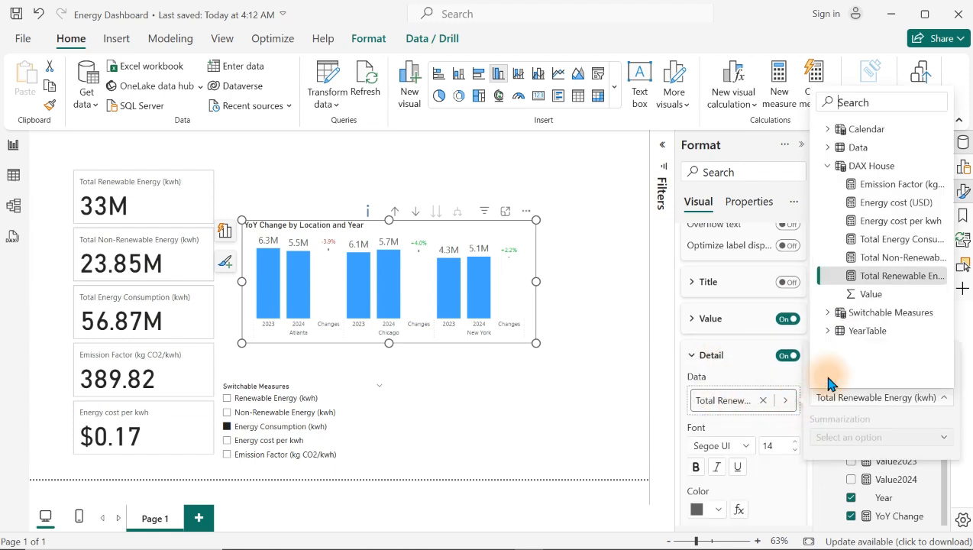
left_click(833, 313)
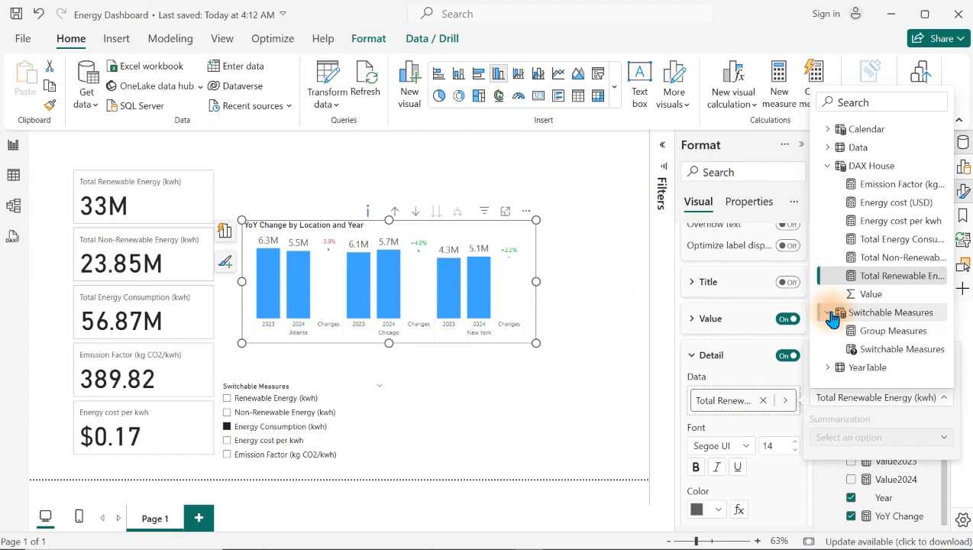
left_click(875, 333)
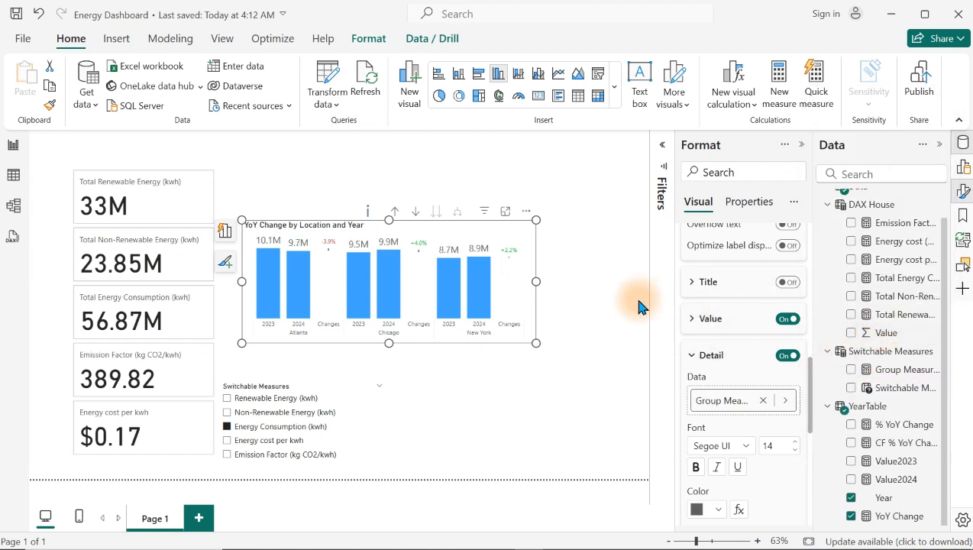
Step: Check the chart's detail labels with the slicer on Non-Renewable Energy and Energy cost per kwh, ending on Renewable Energy (kwh)
left_click(259, 415)
left_click(279, 400)
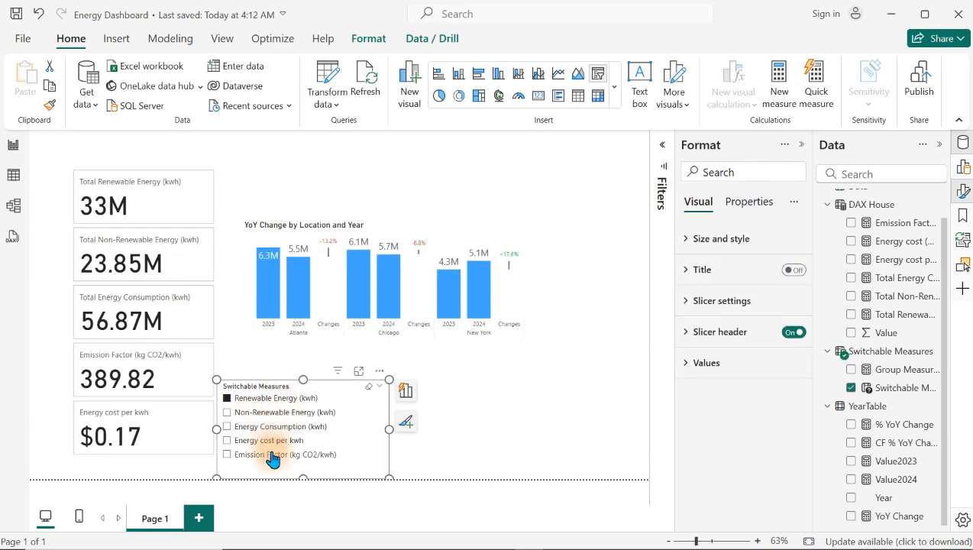
left_click(277, 441)
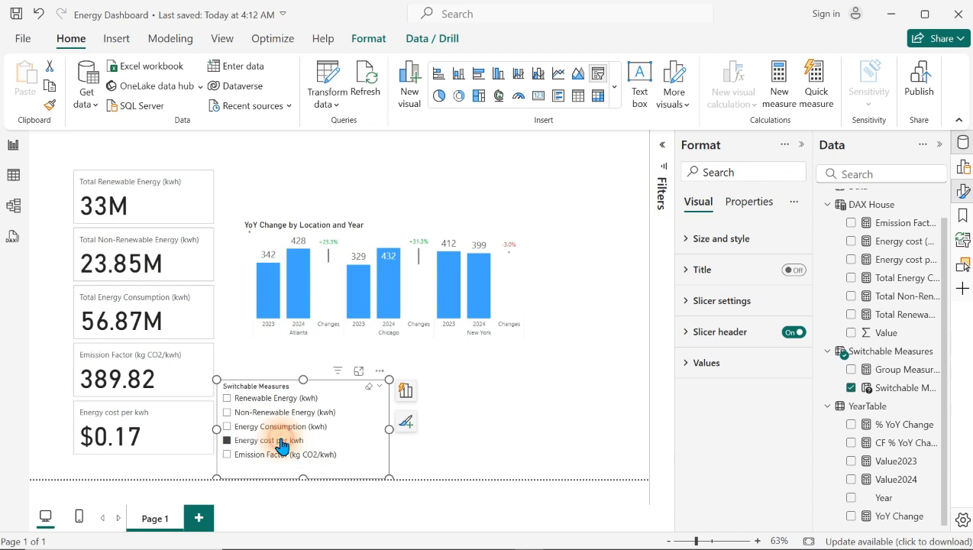
left_click(310, 414)
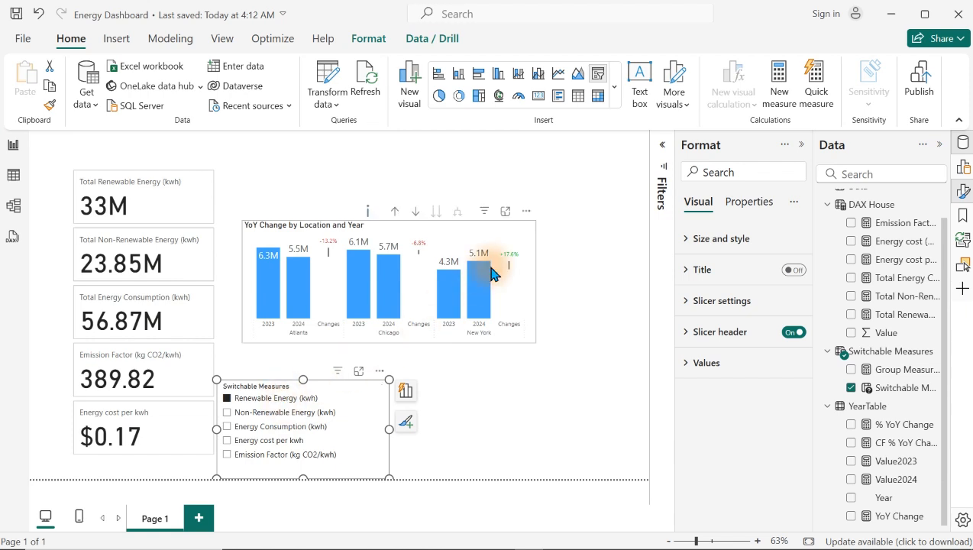
Step: Enlarge the YoY Change chart in width and height and move it up, clear of the Switchable Measures slicer
left_click(519, 281)
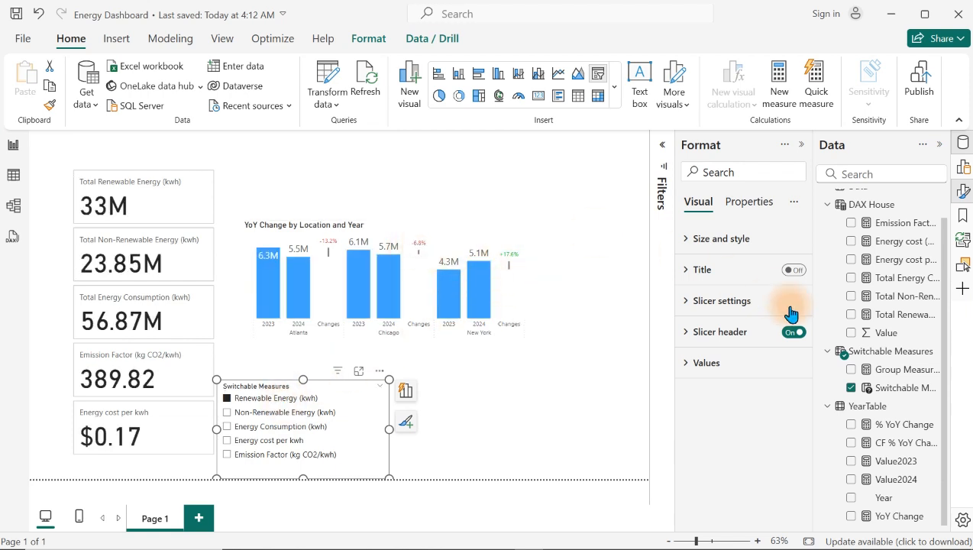
left_click(527, 244)
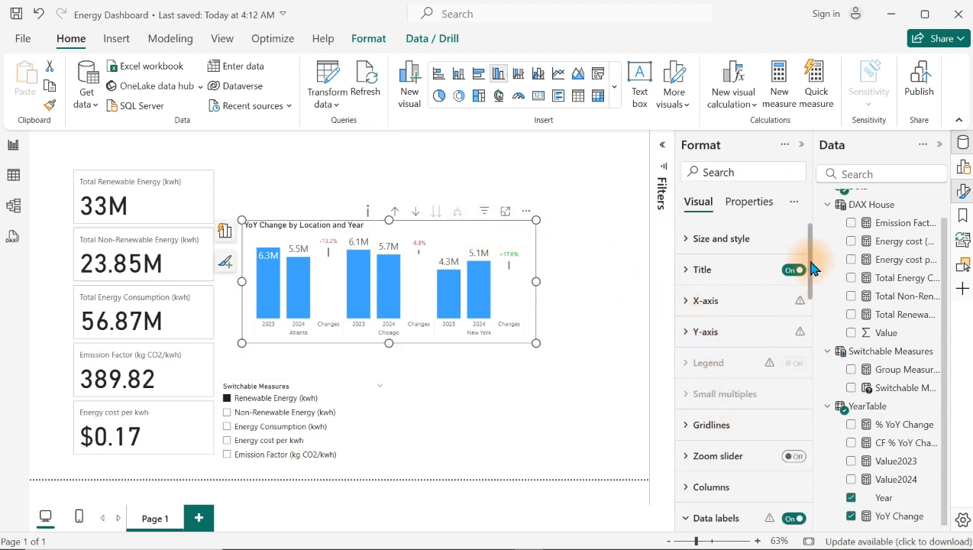
left_click_drag(811, 267, 808, 401)
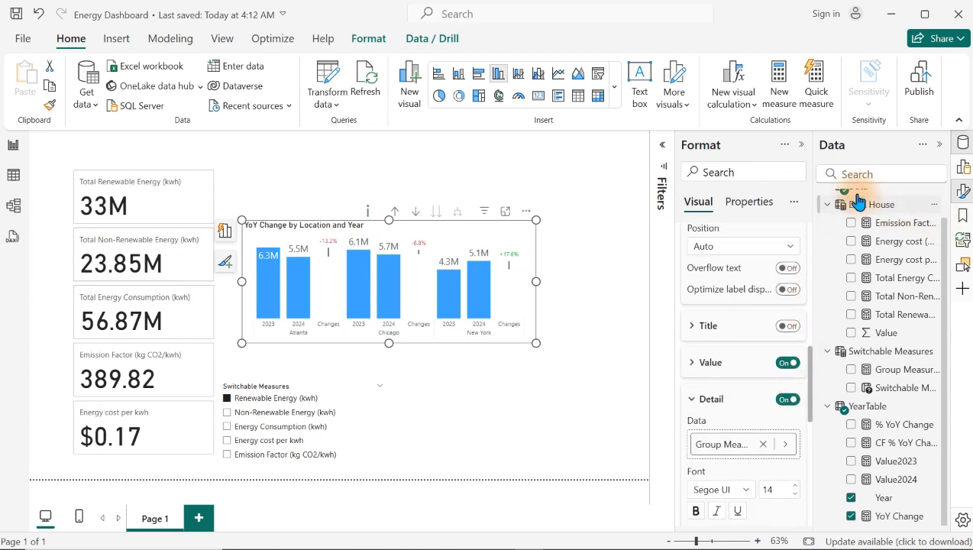
left_click(716, 367)
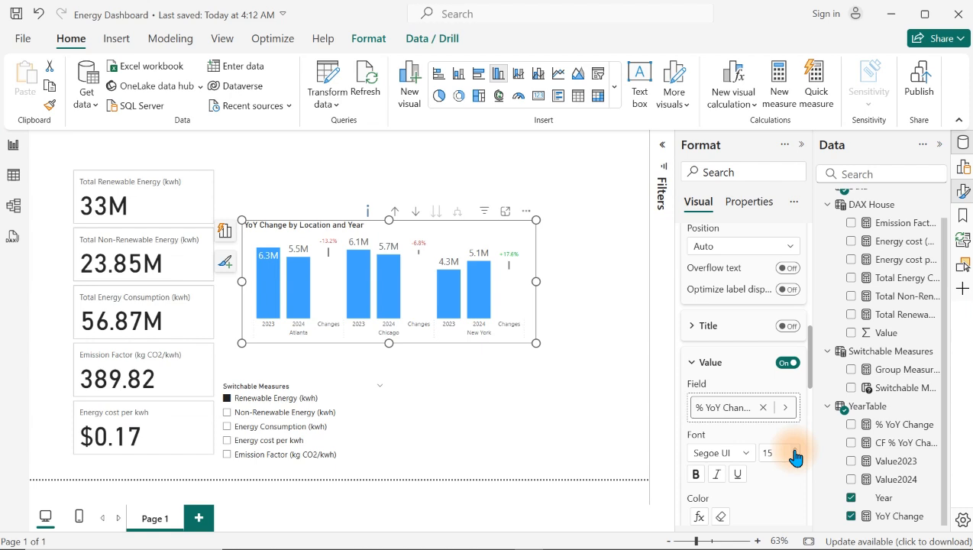
left_click_drag(535, 342, 608, 372)
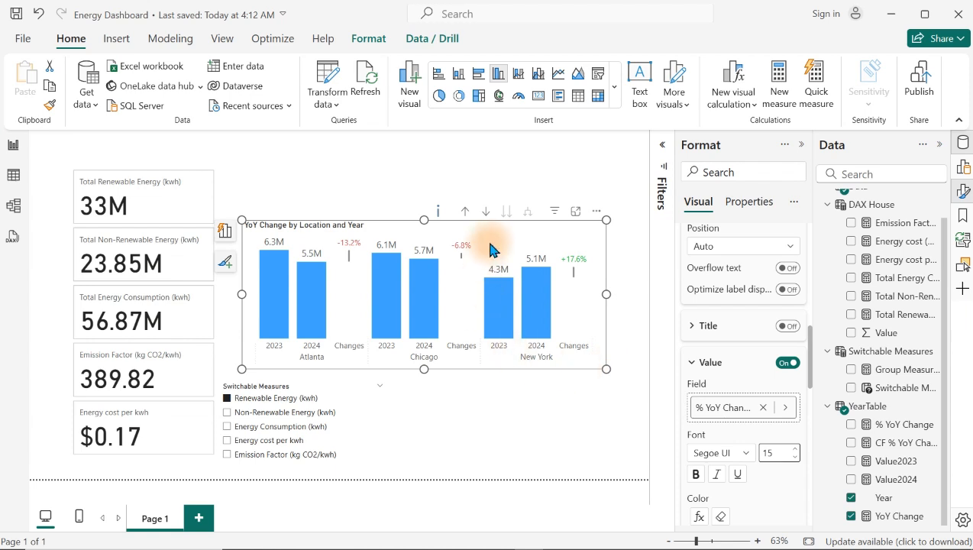
left_click_drag(490, 249, 490, 207)
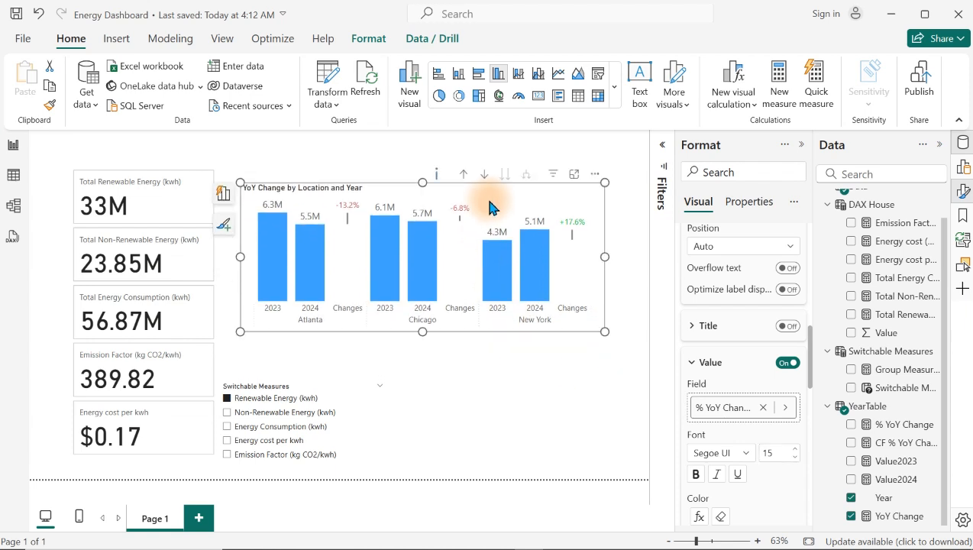
Step: Check the chart's labels with the slicer on Non-Renewable Energy (kwh) and Energy cost per kwh, making more room for the report canvas
left_click(254, 416)
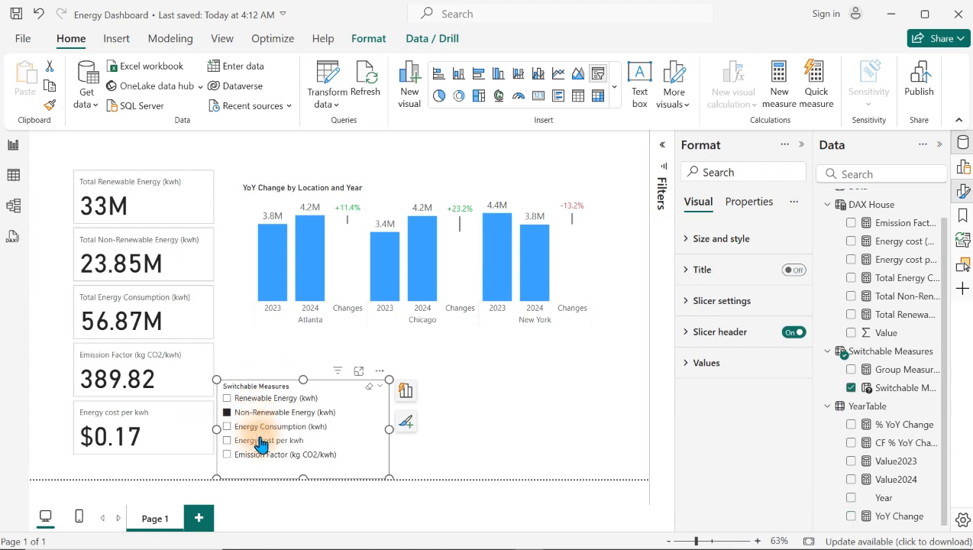
left_click(261, 440)
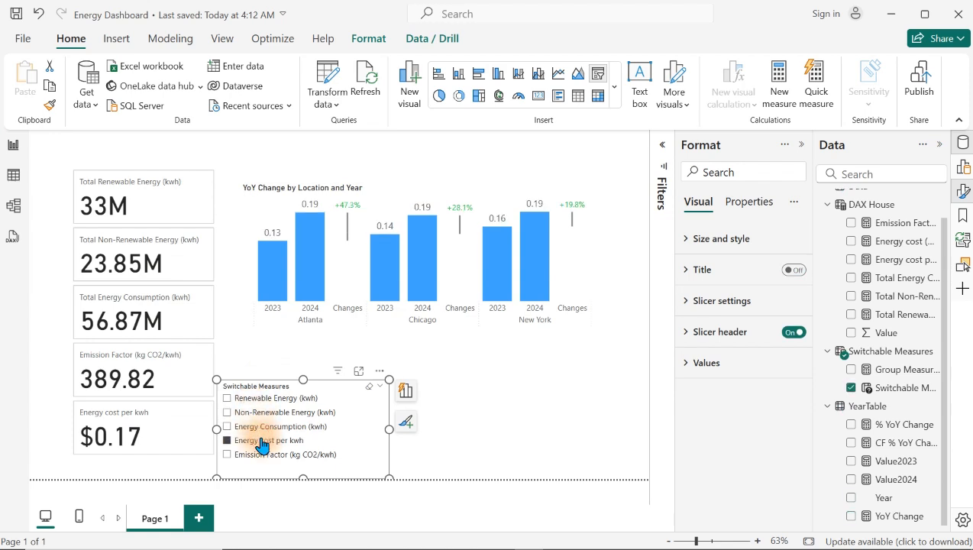
left_click(802, 145)
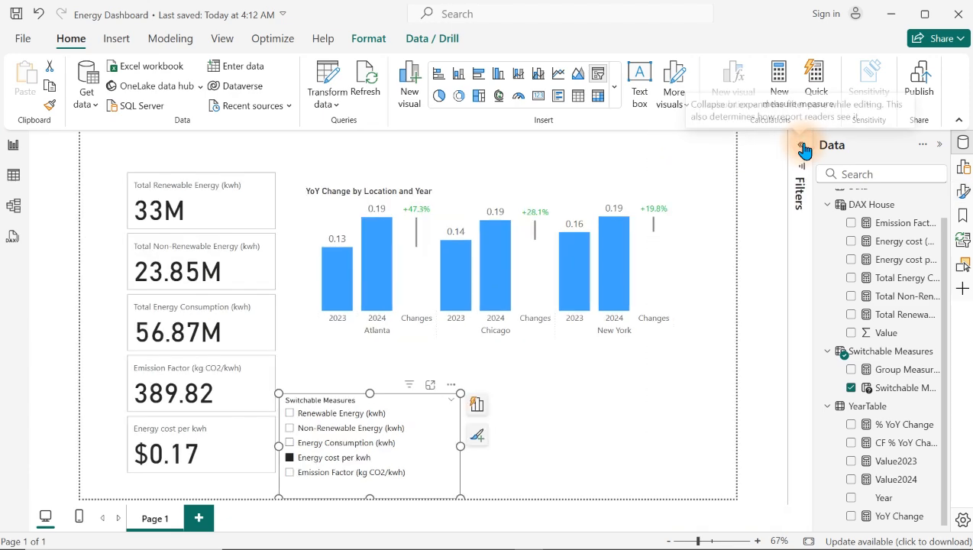
left_click(959, 124)
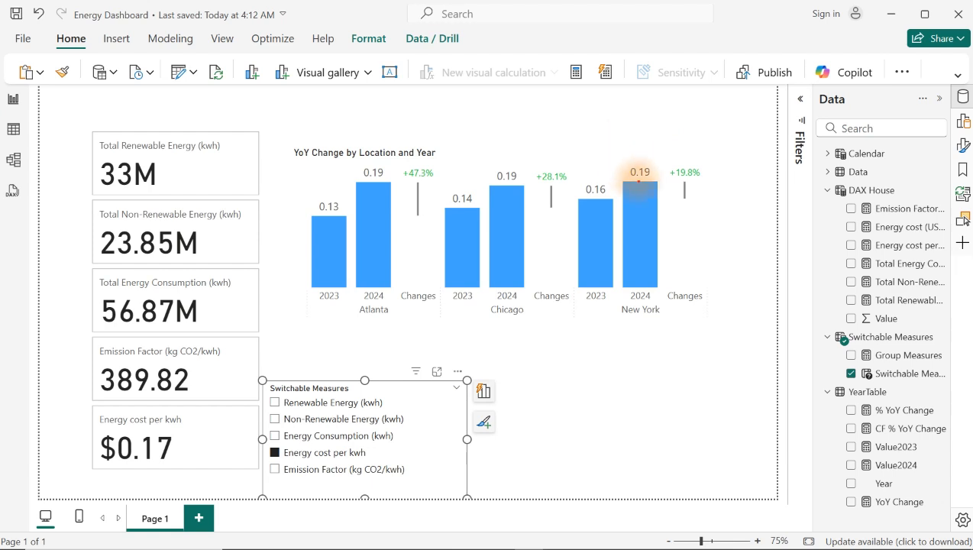
left_click_drag(623, 158, 669, 190)
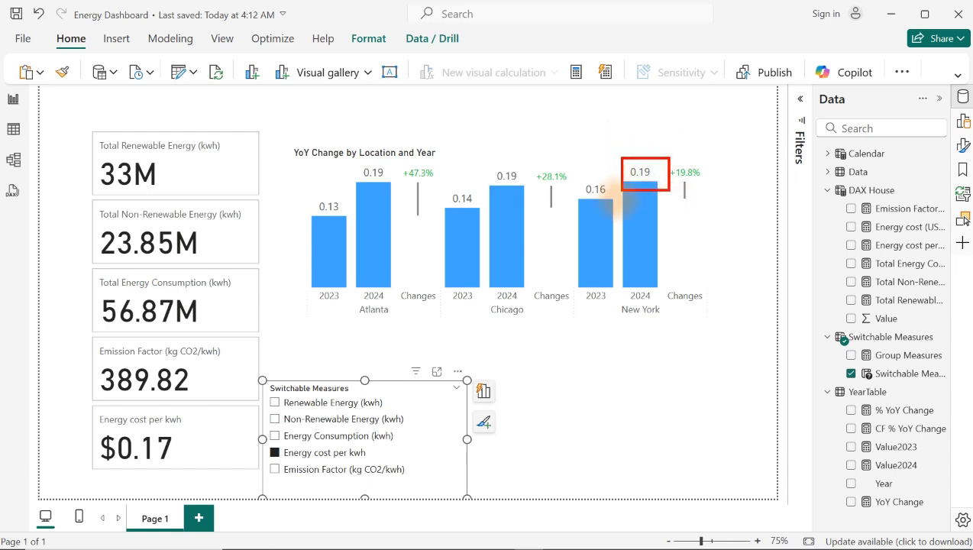
left_click_drag(575, 170, 617, 210)
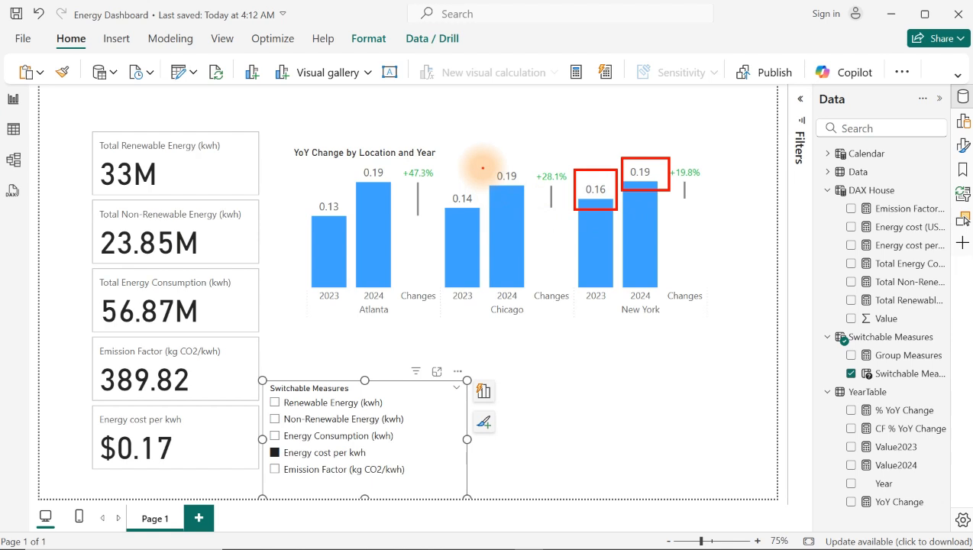
key("Escape")
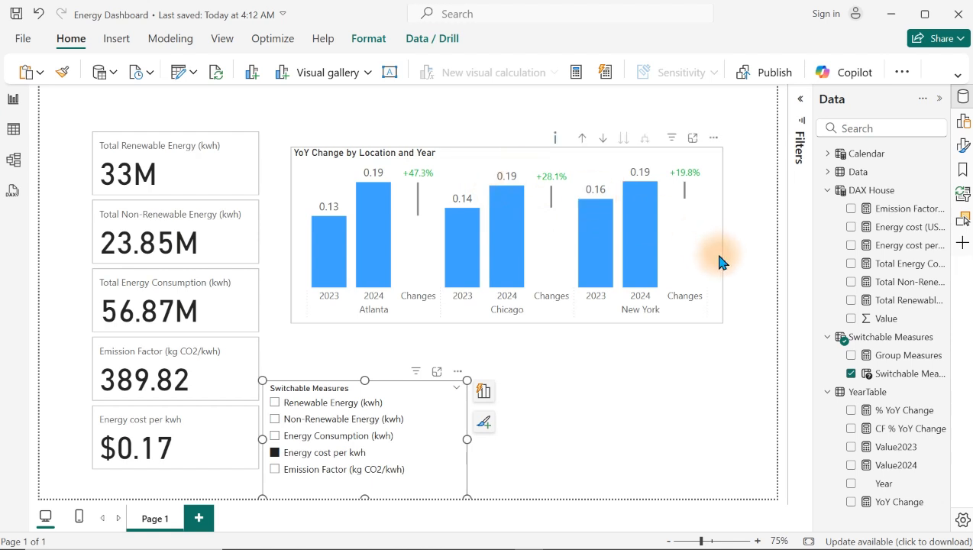
Step: Format the Group Measures measure as a decimal number with a thousands separator and 0 decimal places
left_click(893, 359)
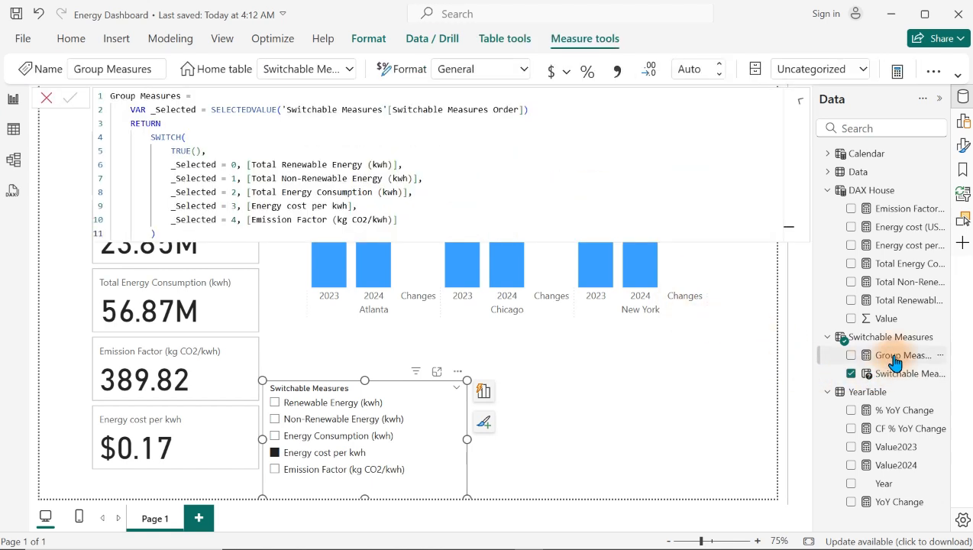
left_click(618, 72)
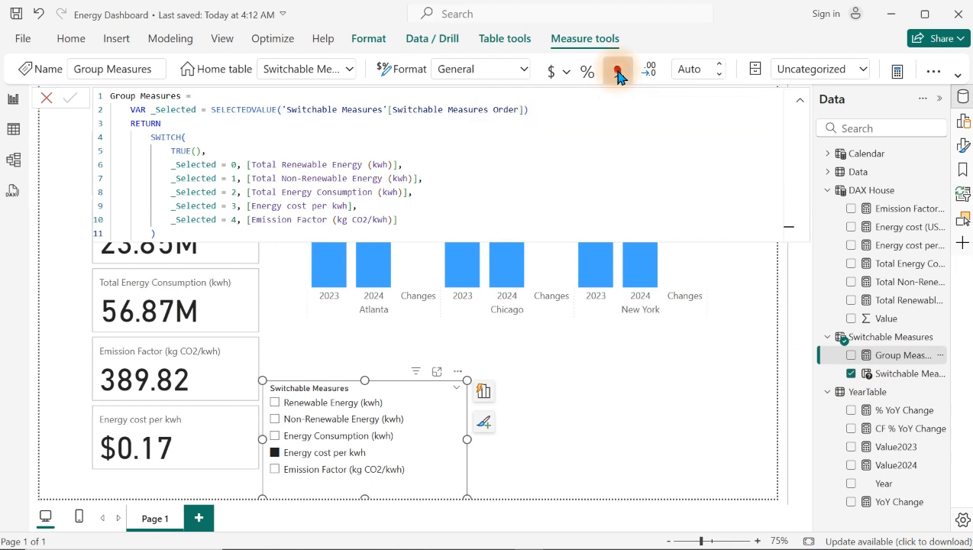
left_click(700, 67)
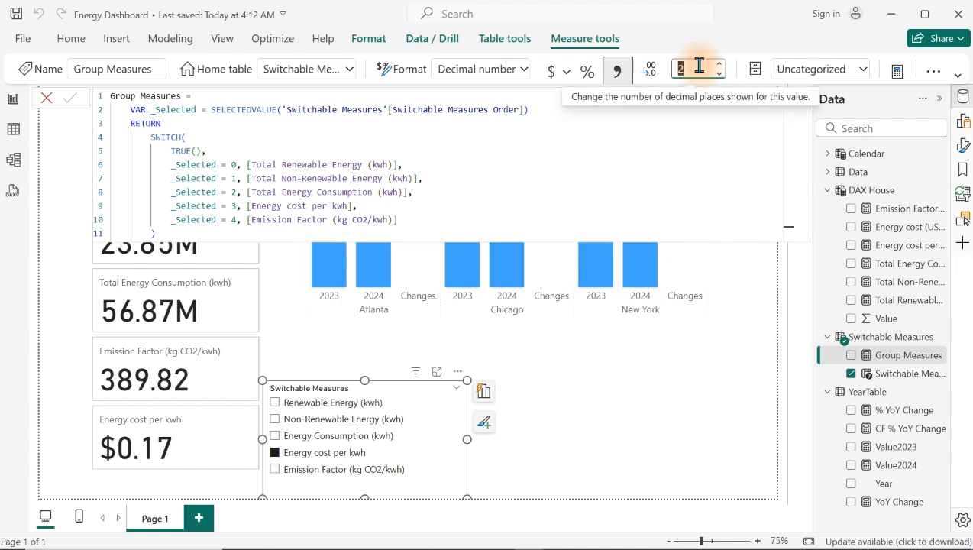
key("BackSpace")
type("2")
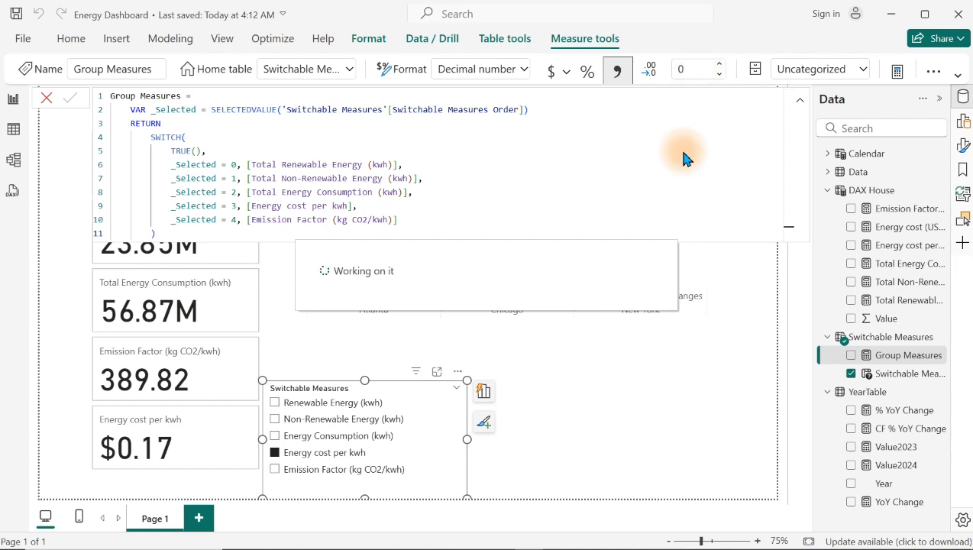
left_click(669, 380)
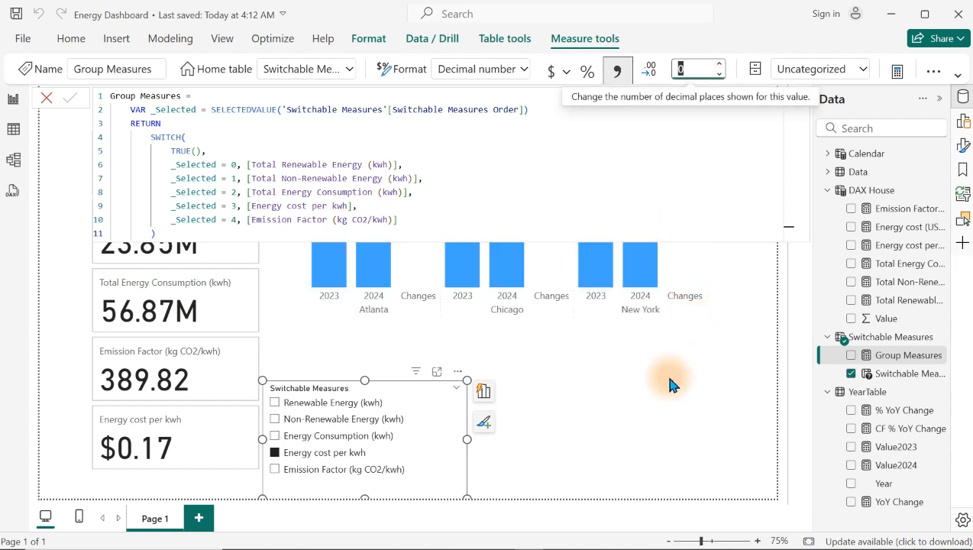
left_click(669, 384)
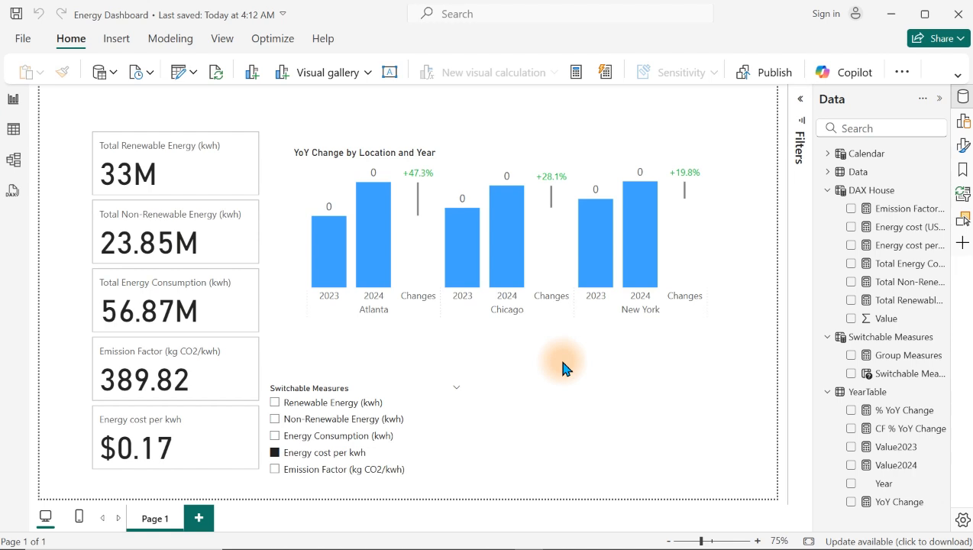
Step: Set the display units of the YoY Change chart's data label Detail to None
left_click(714, 196)
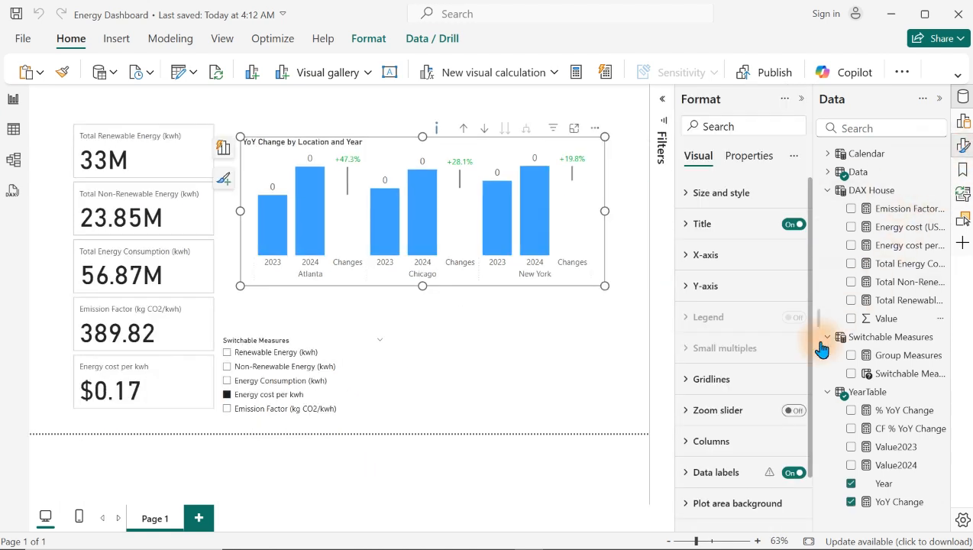
left_click(733, 472)
left_click_drag(810, 278, 797, 458)
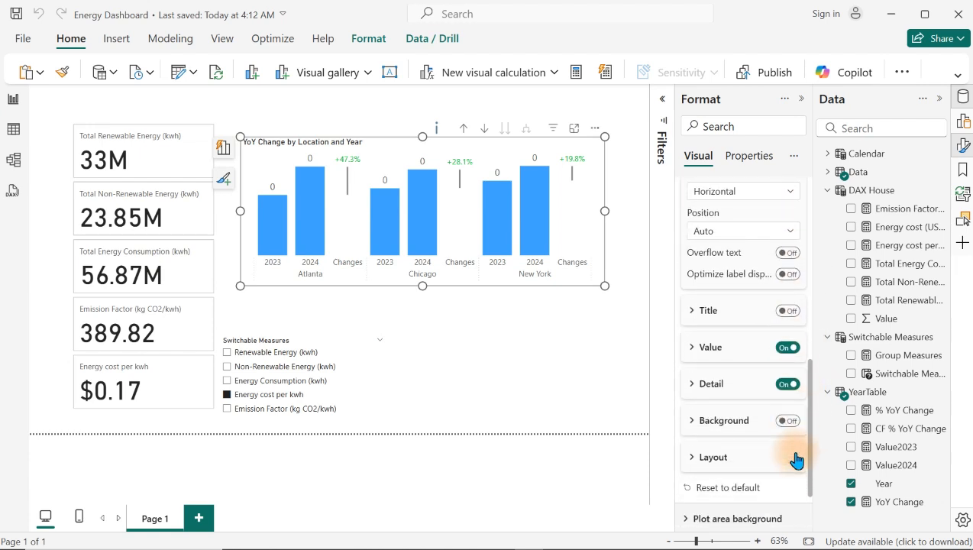
left_click(697, 351)
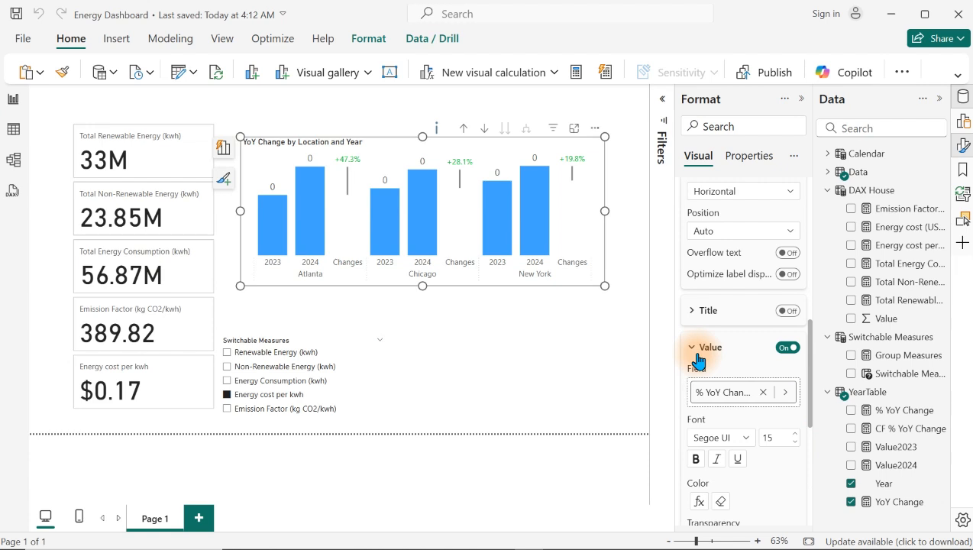
left_click_drag(809, 348, 804, 436)
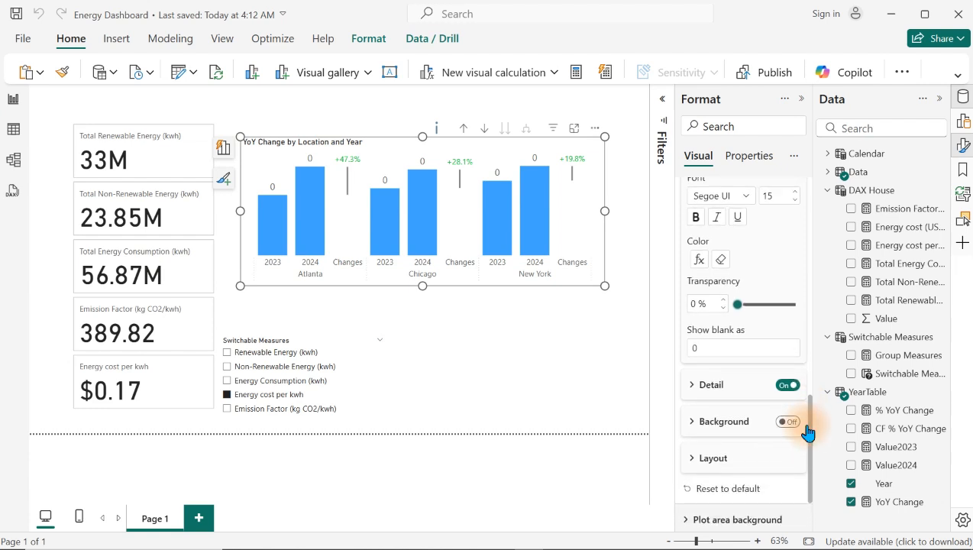
scroll(812, 430, "down", 1)
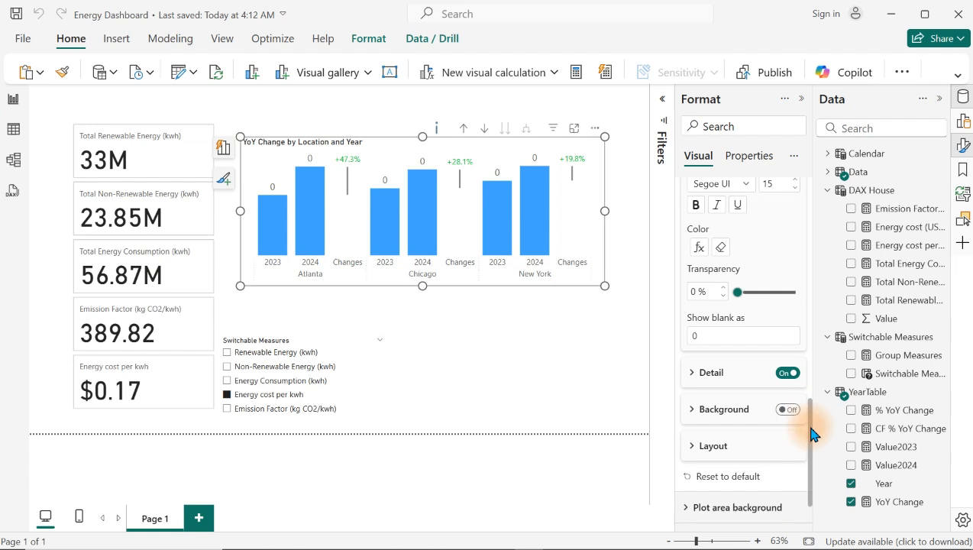
left_click(699, 342)
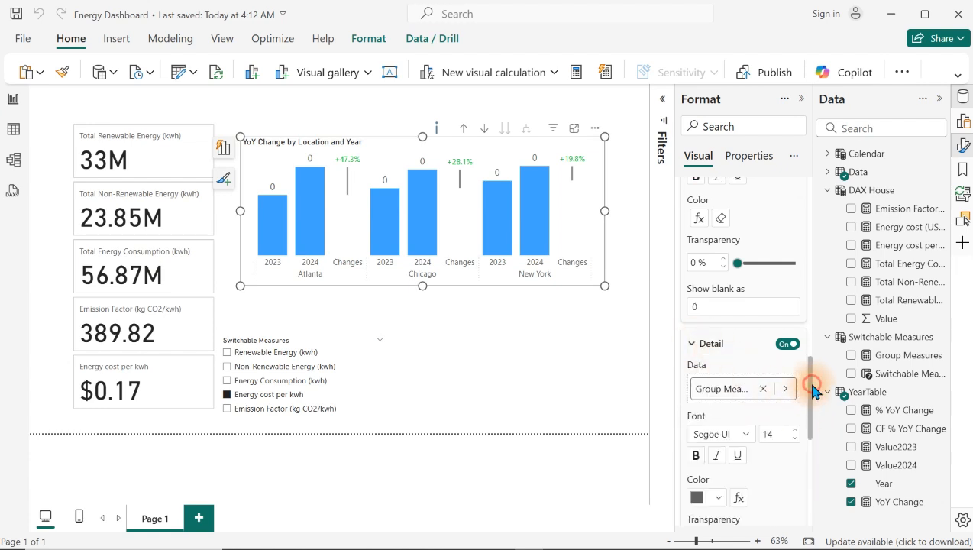
left_click_drag(812, 374, 814, 453)
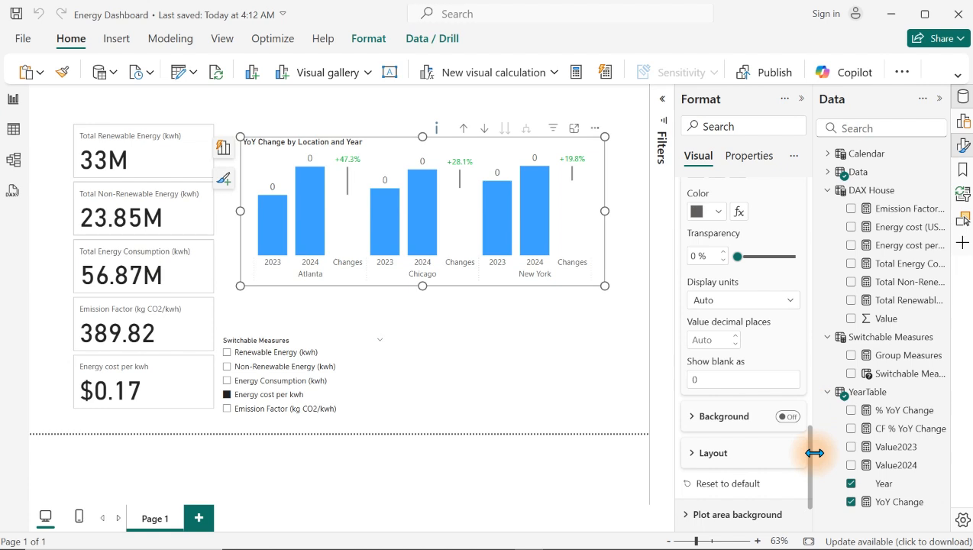
left_click(768, 303)
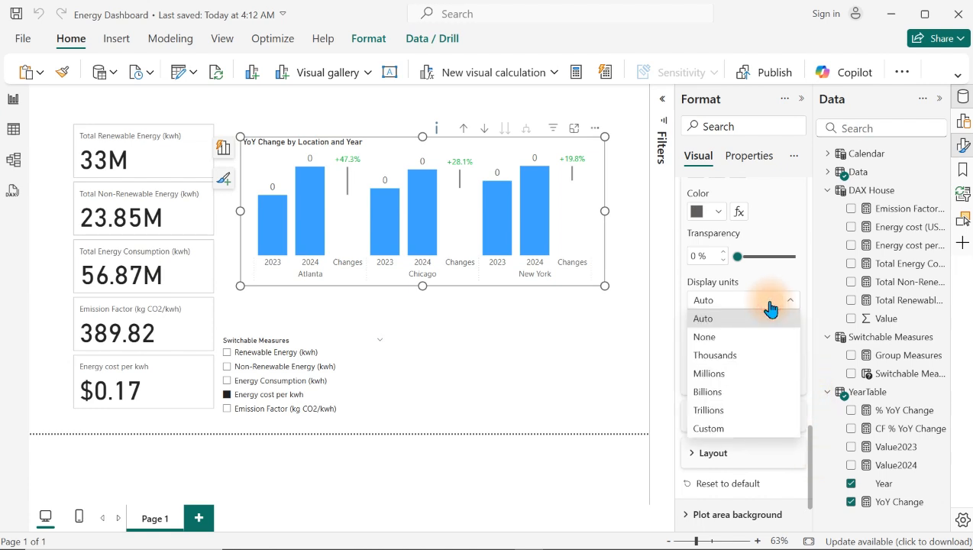
left_click(718, 337)
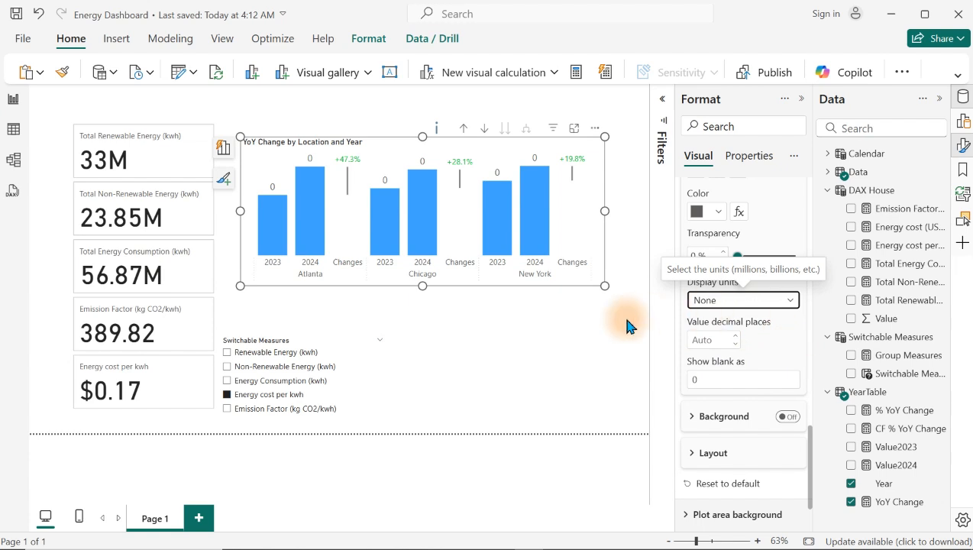
Step: Check the chart's detail labels with the slicer on Energy Consumption, Non-Renewable Energy and Renewable Energy, ending on Energy cost per kwh
left_click(260, 383)
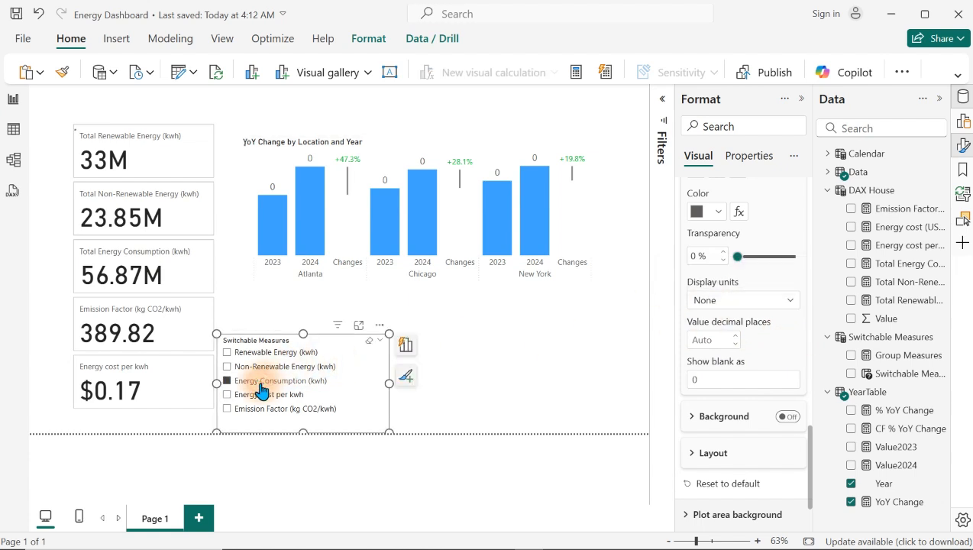
left_click(256, 368)
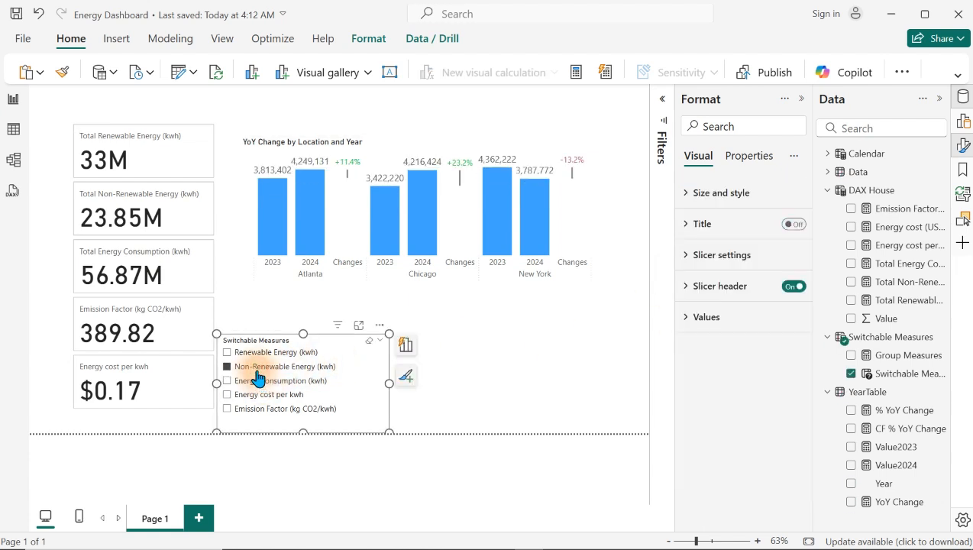
left_click(251, 355)
left_click(238, 397)
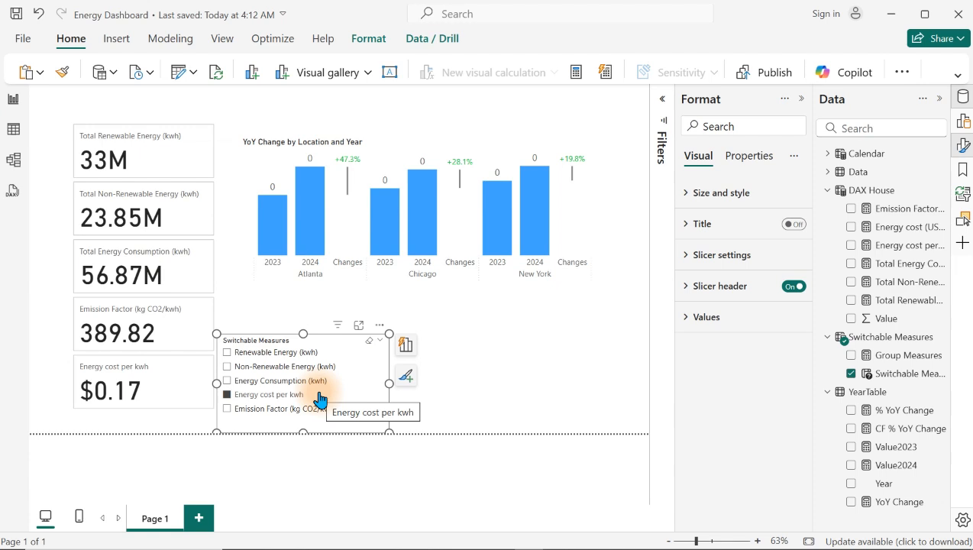
Step: Set the Group Measures measure to 2 decimal places and switch the slicer to Emission Factor (kg CO2/kwh)
left_click(885, 357)
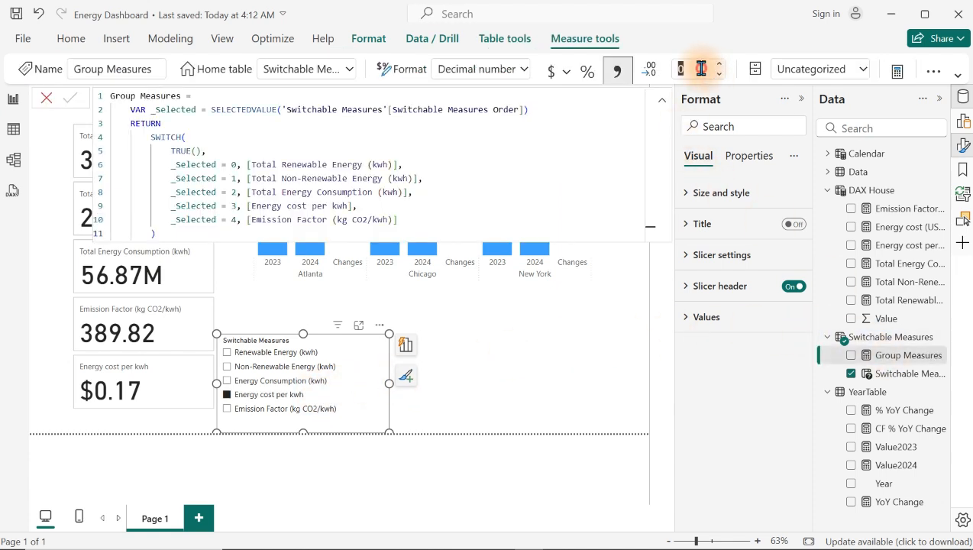
left_click(701, 69)
key("BackSpace")
type("2")
key("Return")
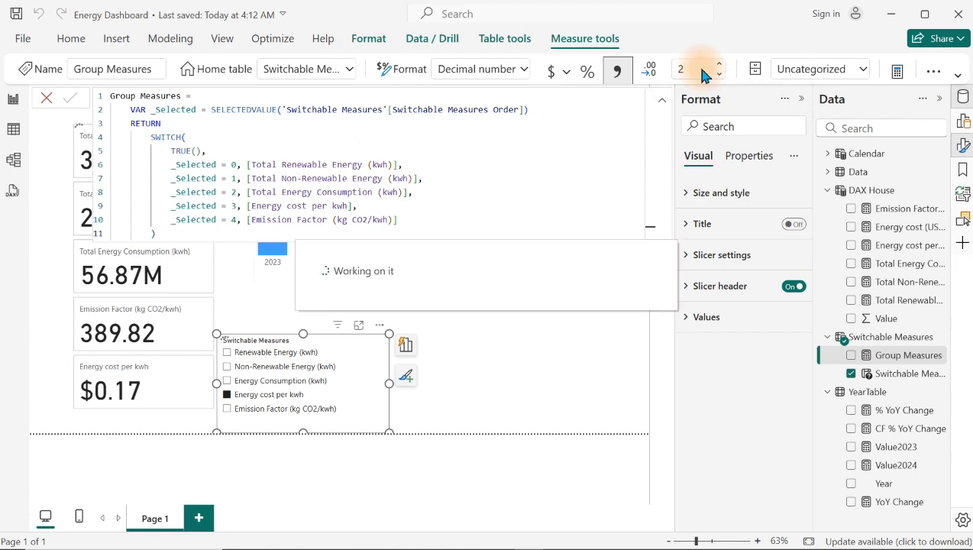
left_click(543, 375)
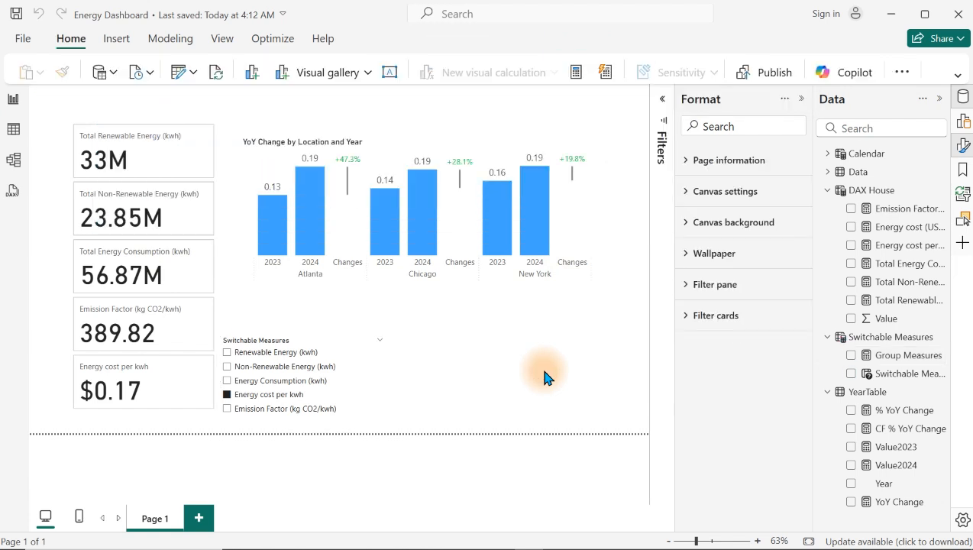
left_click(241, 409)
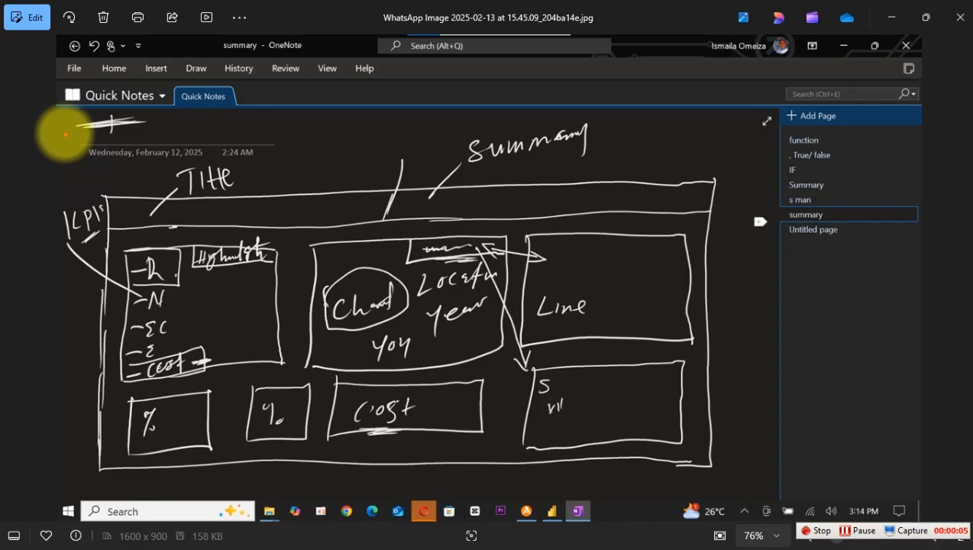
Step: Capture a rectangular screen snip of the hand-drawn dashboard layout sketch, from the title area down to its lower border
left_click_drag(64, 130, 731, 492)
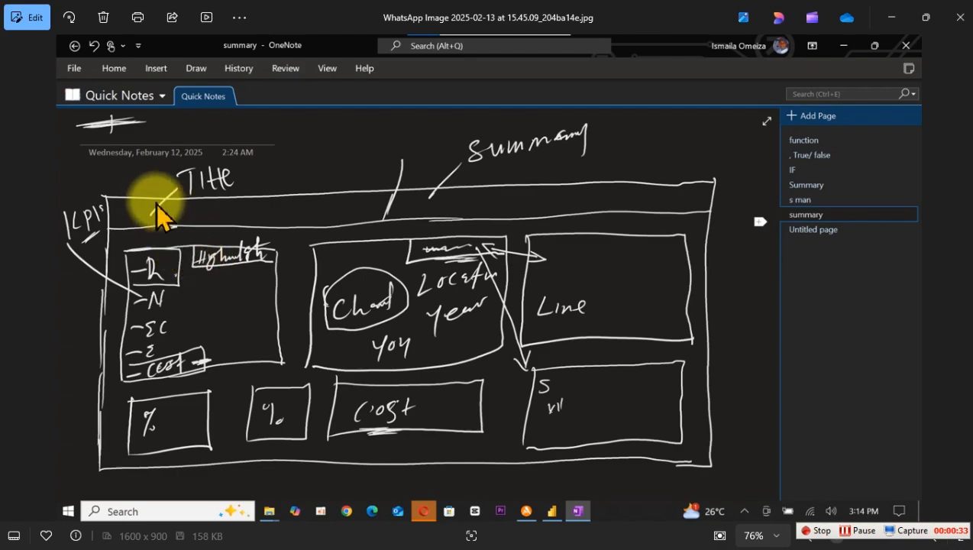
key("super+shift+s")
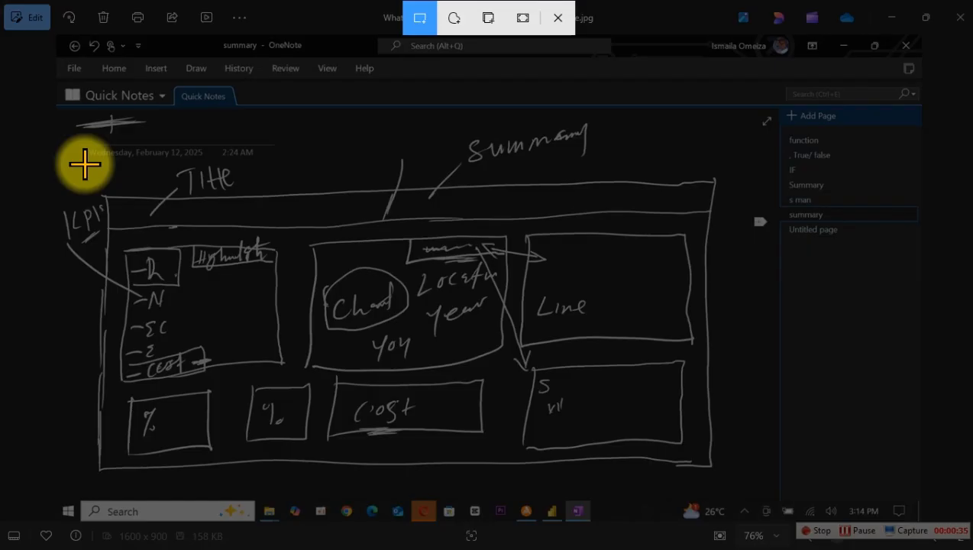
left_click_drag(73, 126, 730, 491)
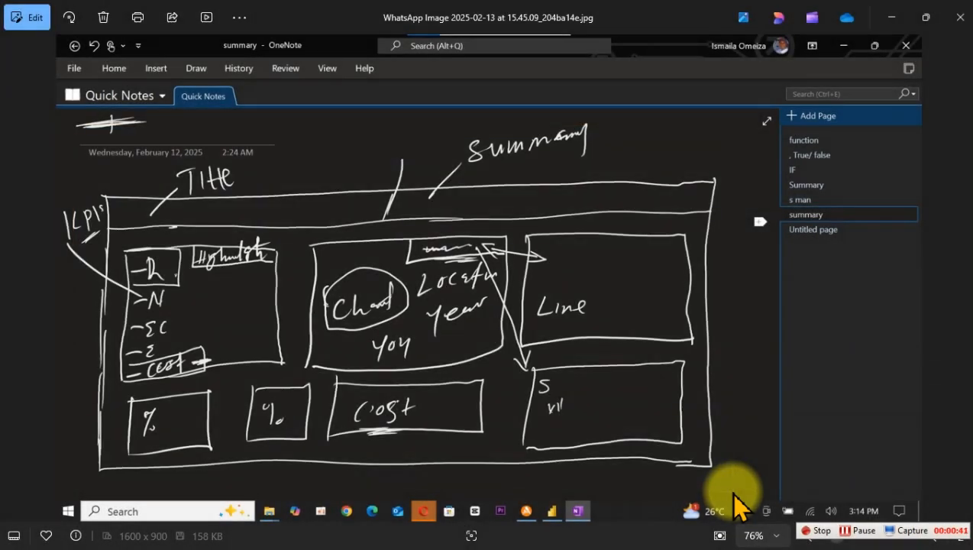
Step: Switch to PowerPoint, create a maximized blank presentation and delete the title and subtitle placeholders from its slide
key("super")
type("po")
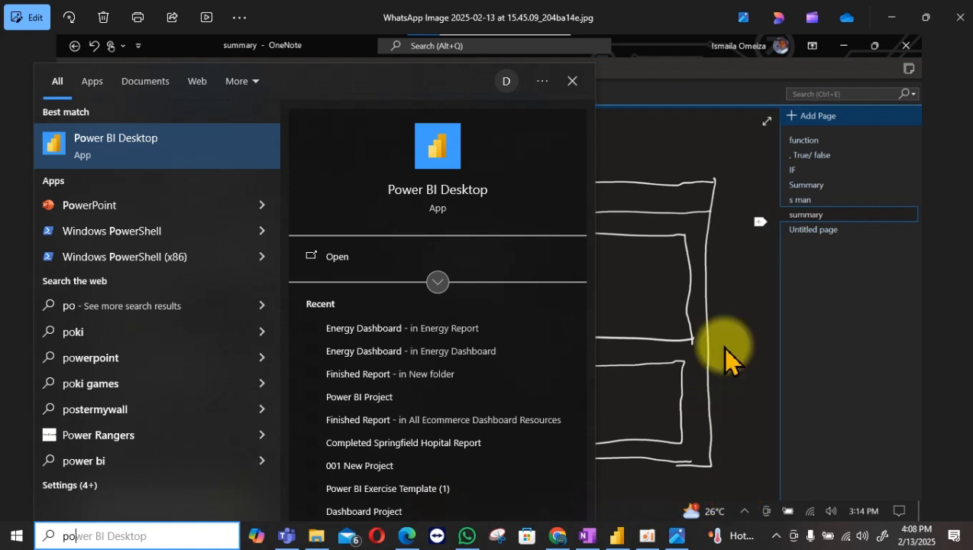
left_click(146, 207)
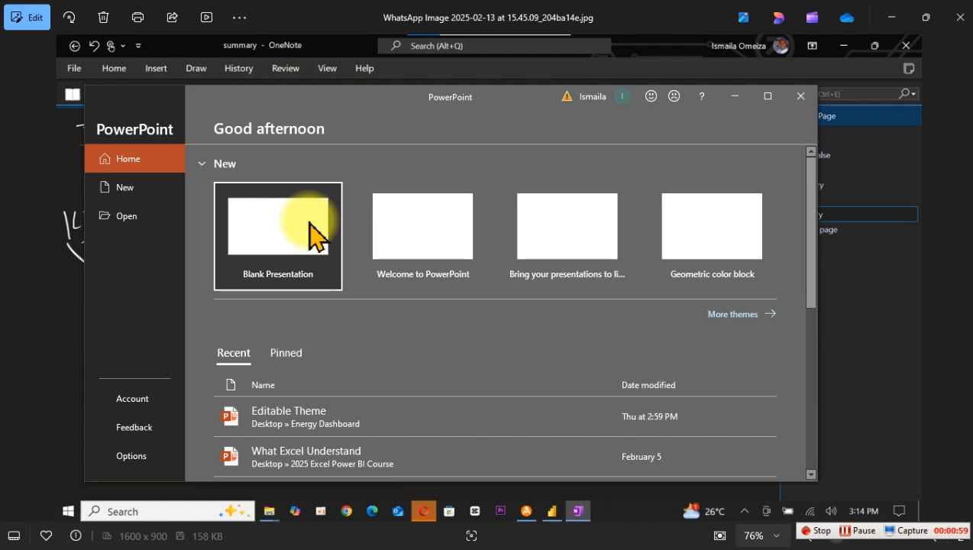
left_click(313, 236)
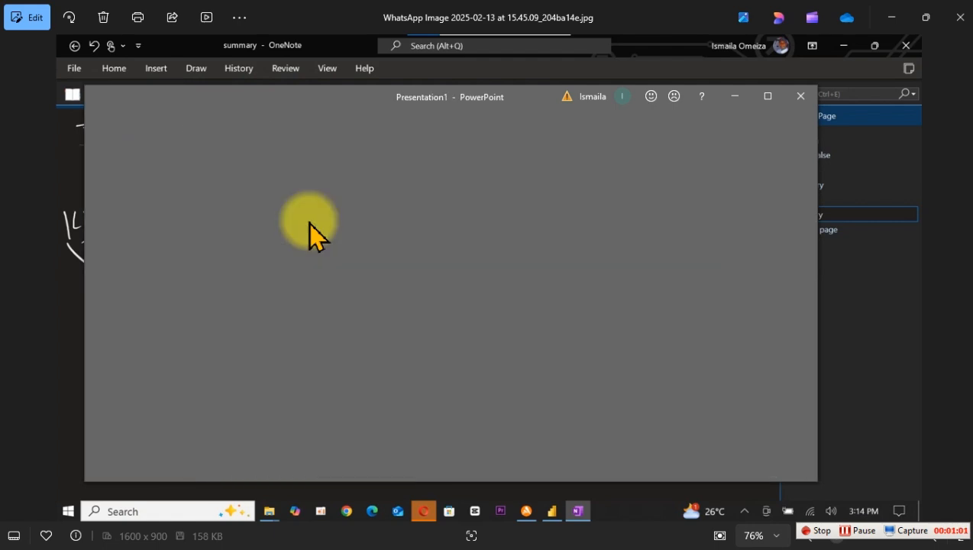
left_click(768, 97)
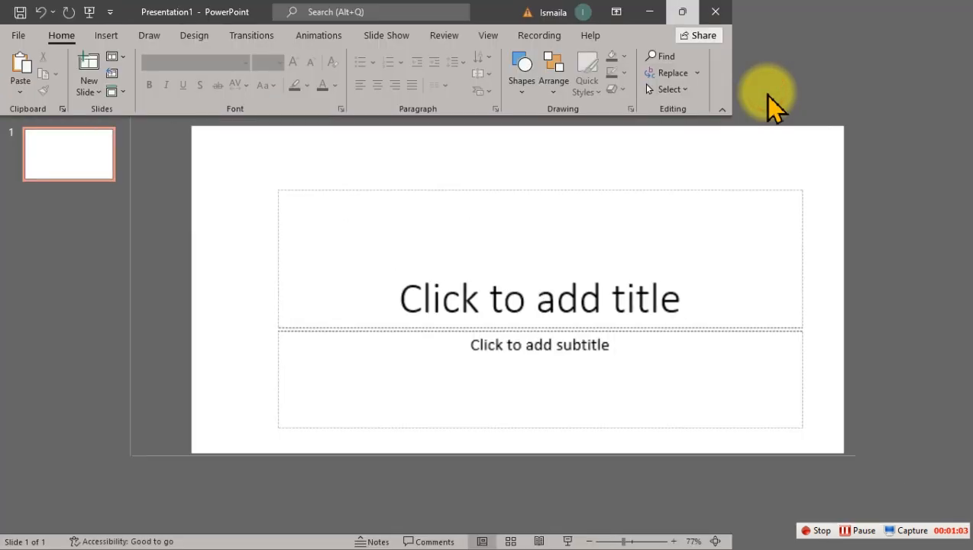
left_click_drag(249, 143, 840, 462)
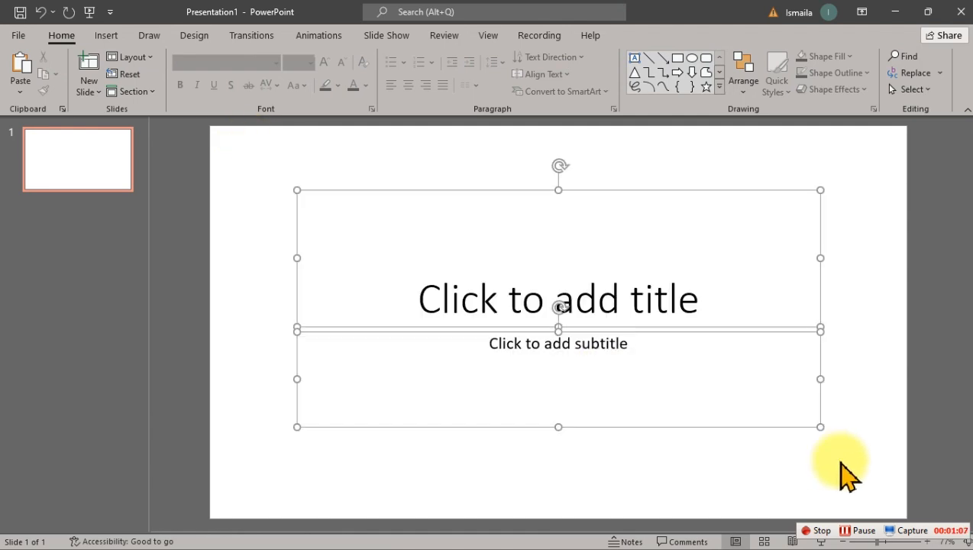
key("Delete")
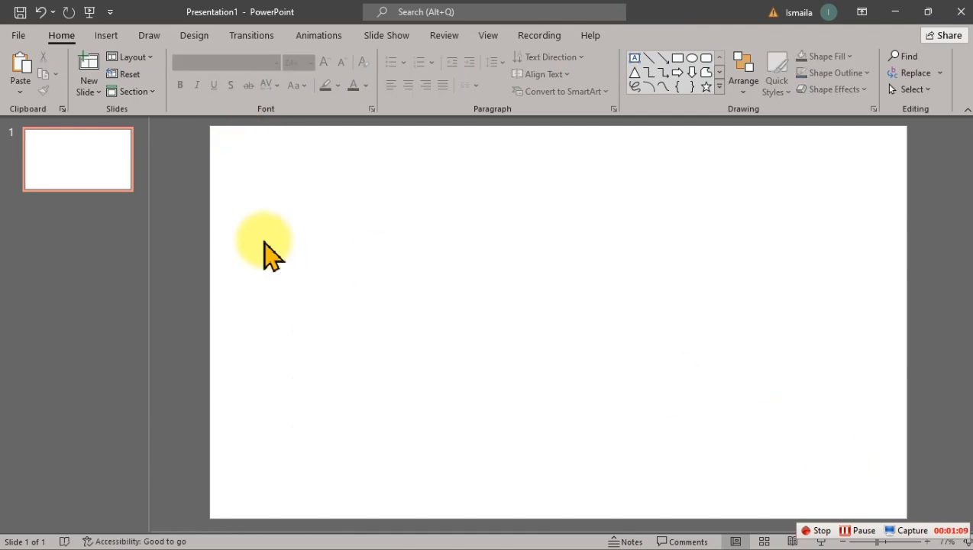
Step: Duplicate the empty slide and paste the captured layout sketch onto slide 2, leaving slide 1 open
left_click(78, 142)
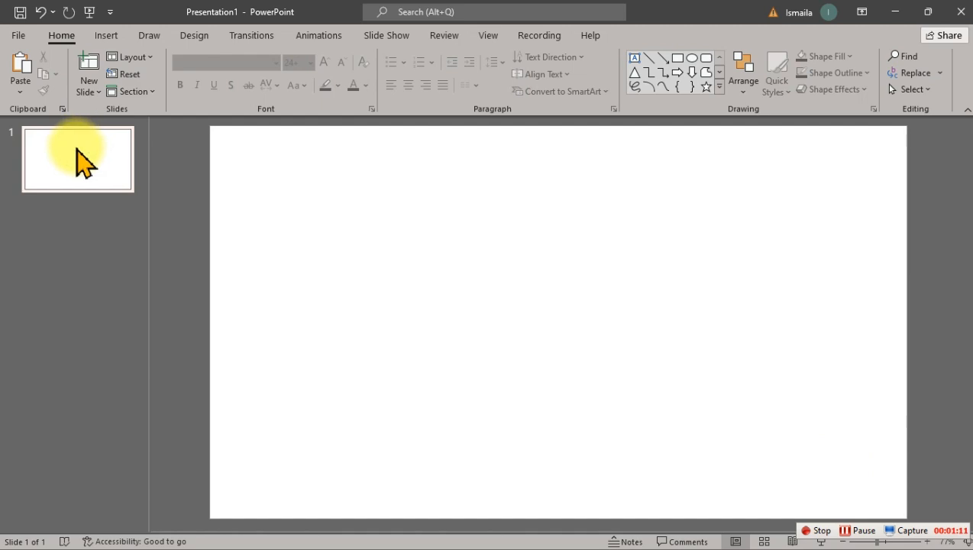
right_click(78, 145)
left_click(135, 261)
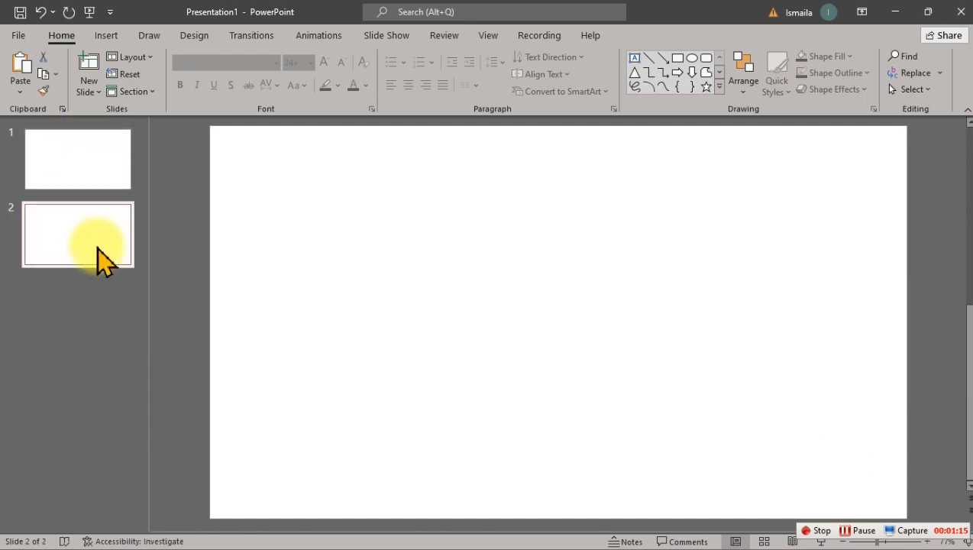
key("ctrl+v")
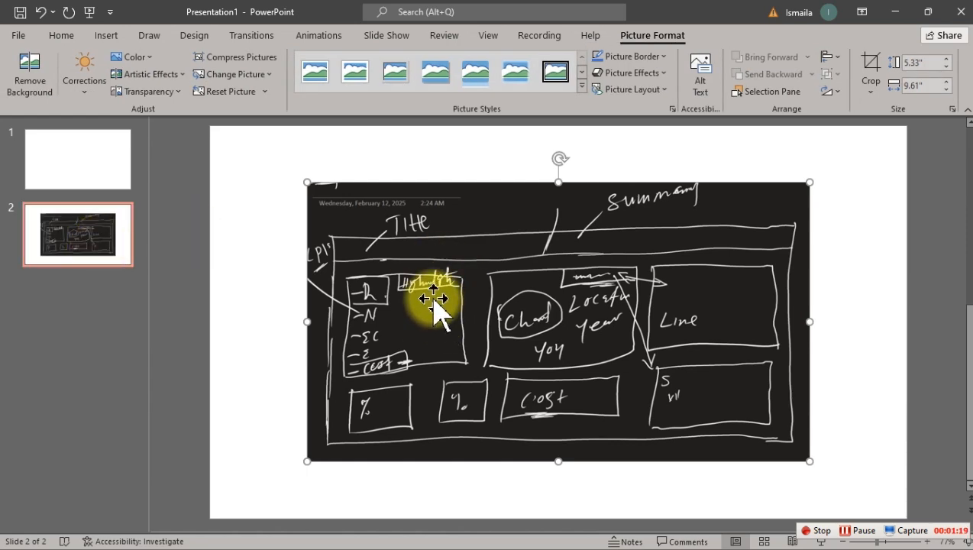
left_click(85, 167)
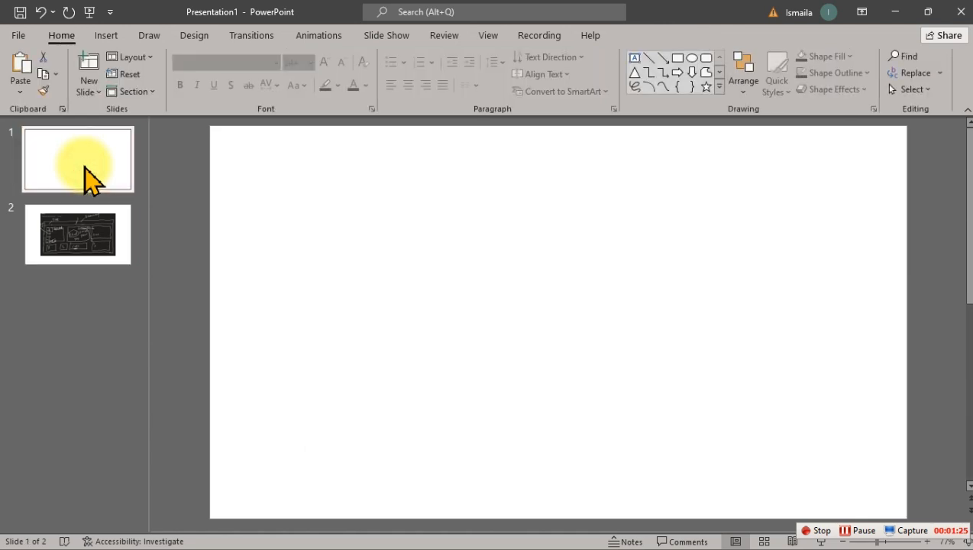
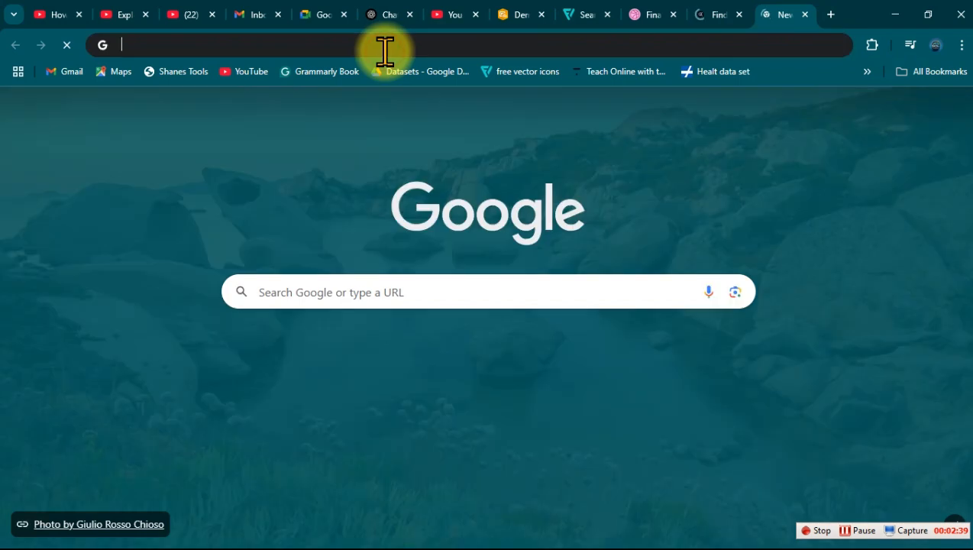
Step: Open the Adobe Color palette search page in the new browser tab
left_click(384, 51)
type("col")
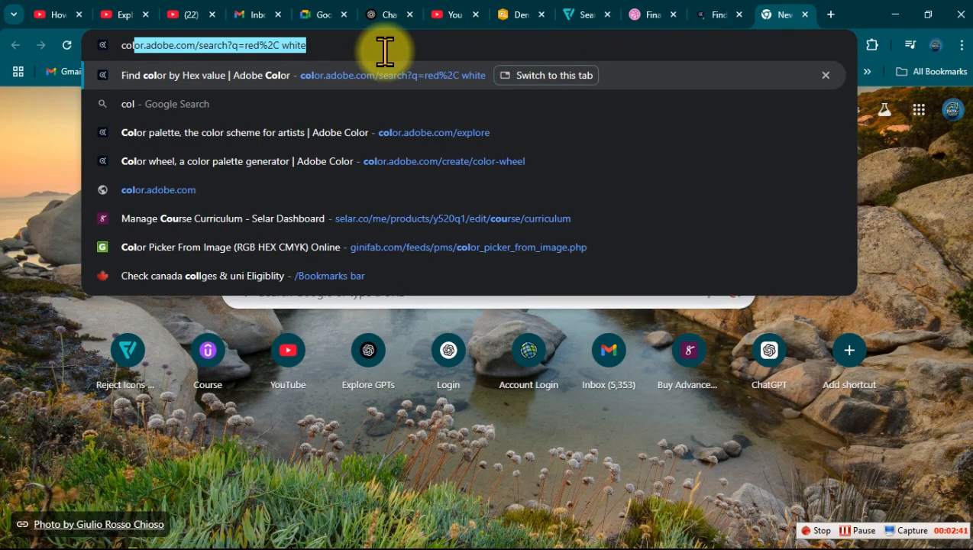
key("Return")
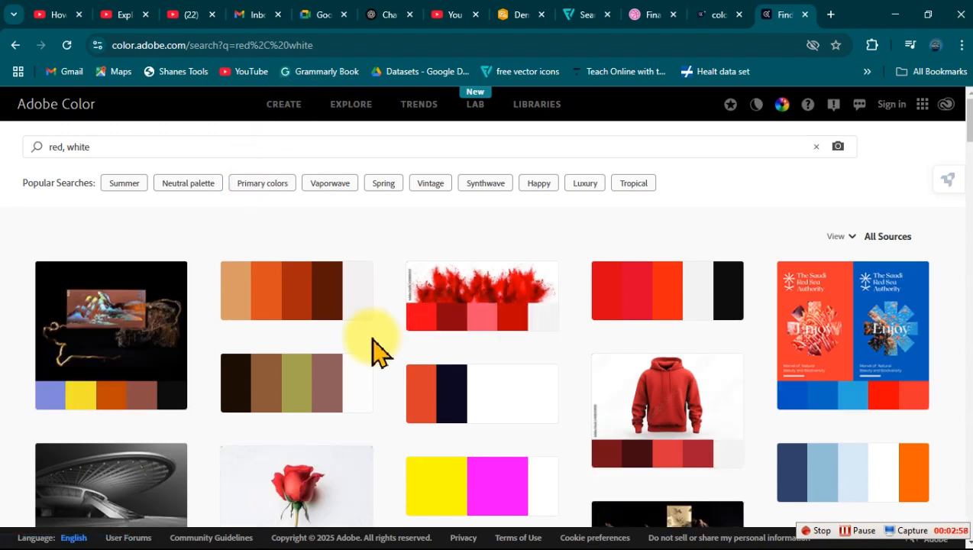
Step: Replace the existing search terms and search Adobe Color for "black, turquoise" palettes
left_click(143, 147)
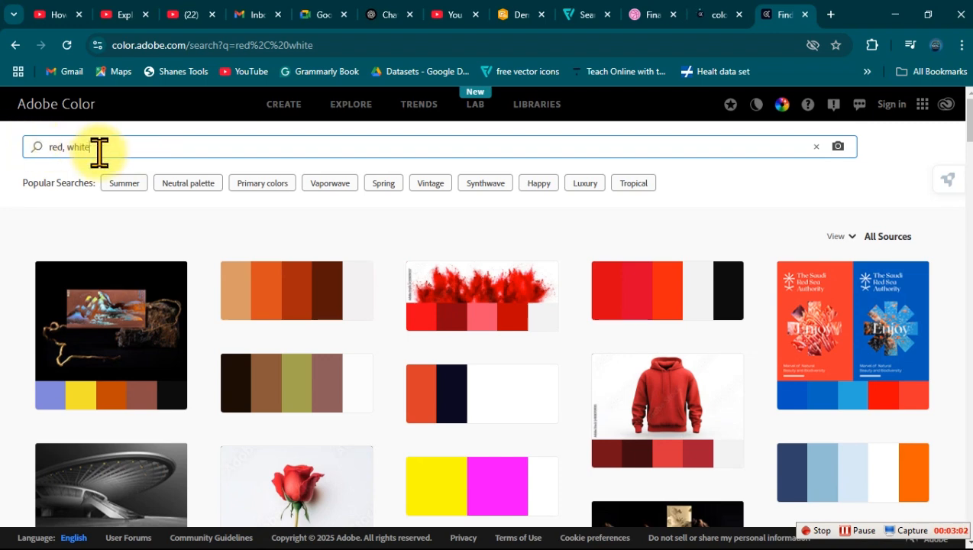
key("BackSpace")
key("BackSpace")
key("BackSpace")
key("BackSpace")
key("BackSpace")
key("BackSpace")
key("BackSpace")
key("BackSpace")
key("BackSpace")
key("BackSpace")
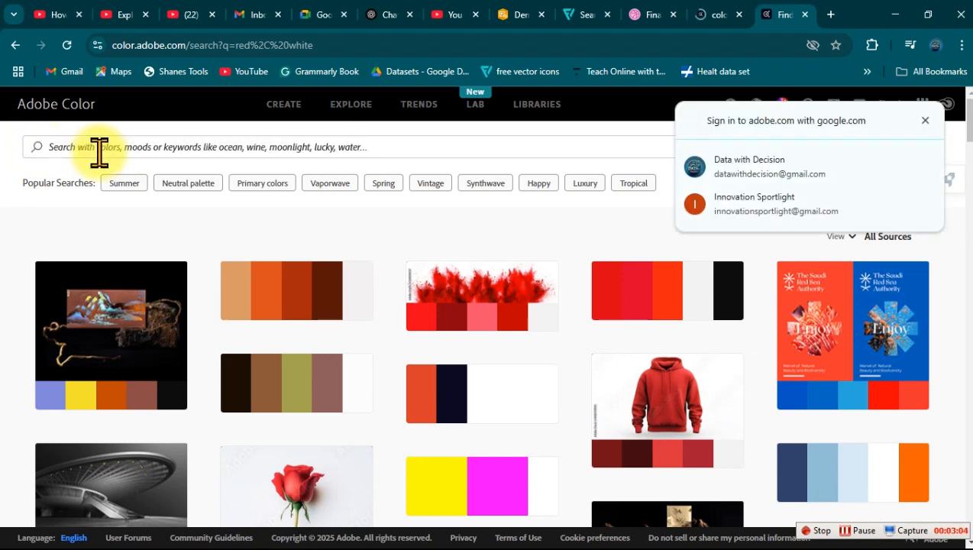
left_click(95, 147)
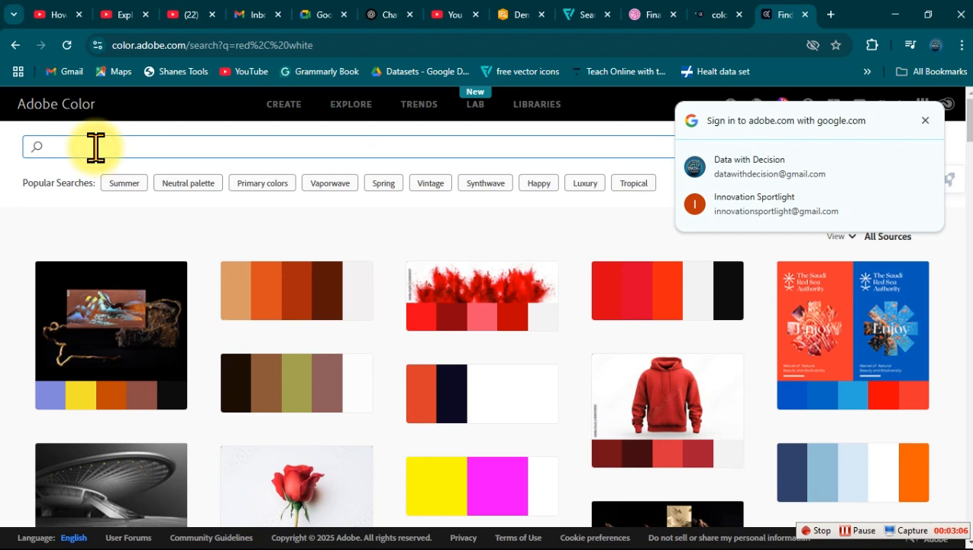
type("black")
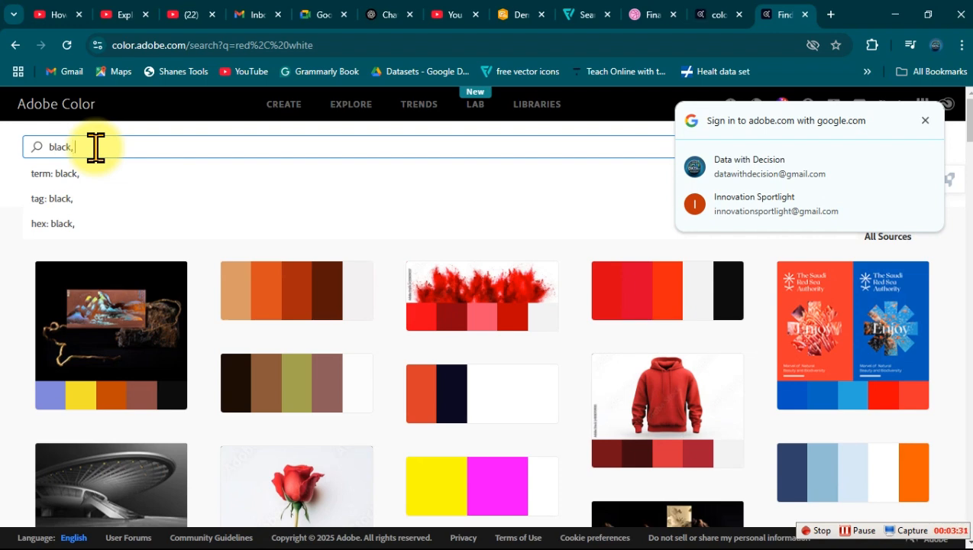
type(", turquoise")
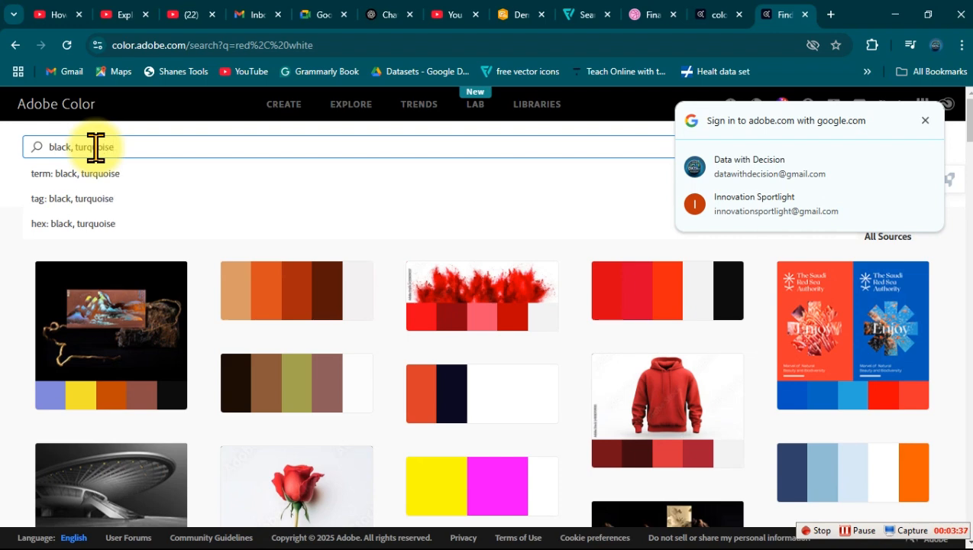
key("Return")
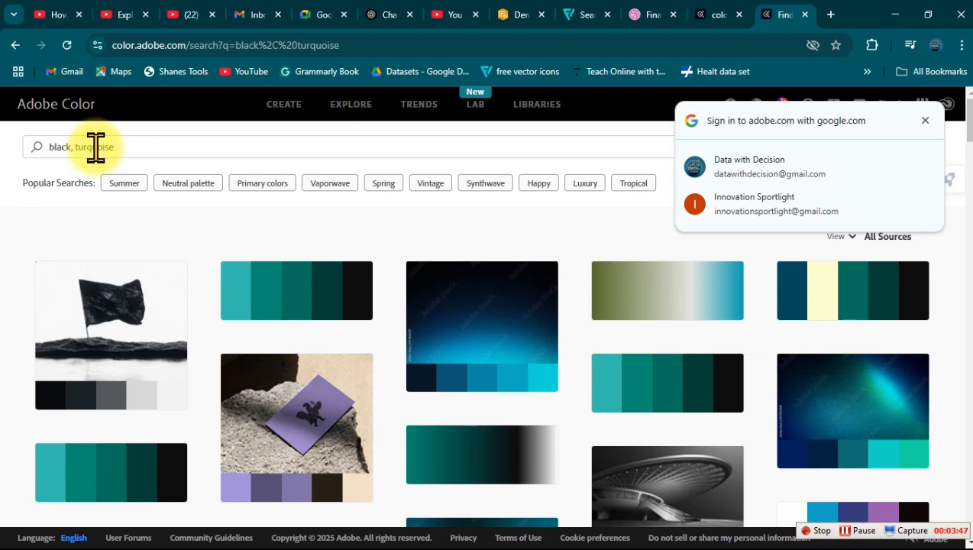
Step: Dismiss the sign-in prompt, then open the Unstoppable palette from the results and copy its teal hex code #07A394
left_click(920, 122)
scroll(956, 145, "down", 3)
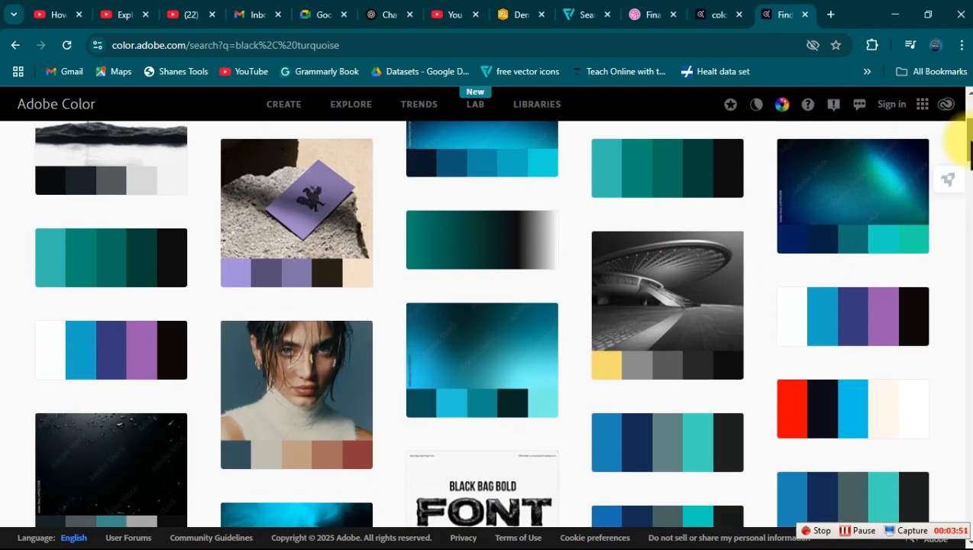
left_click_drag(961, 142, 961, 230)
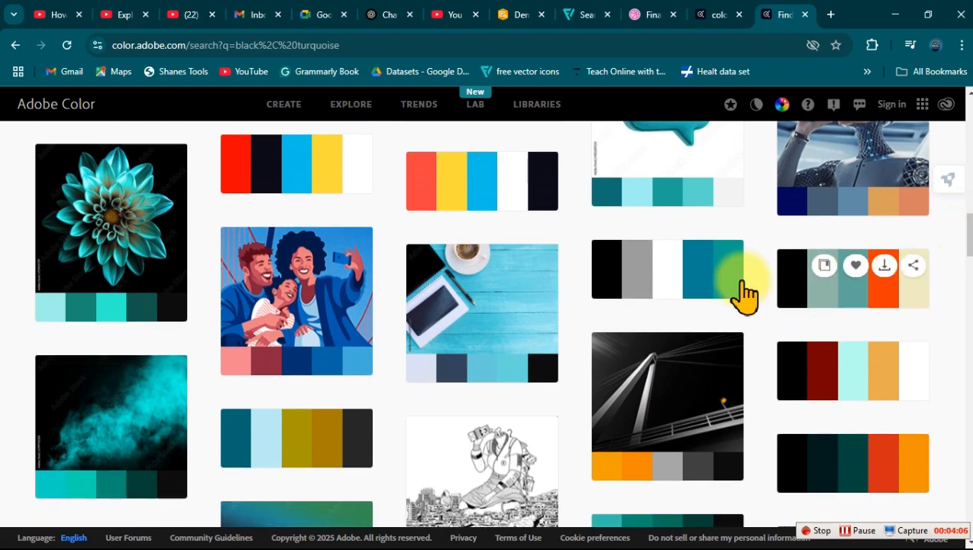
left_click(673, 283)
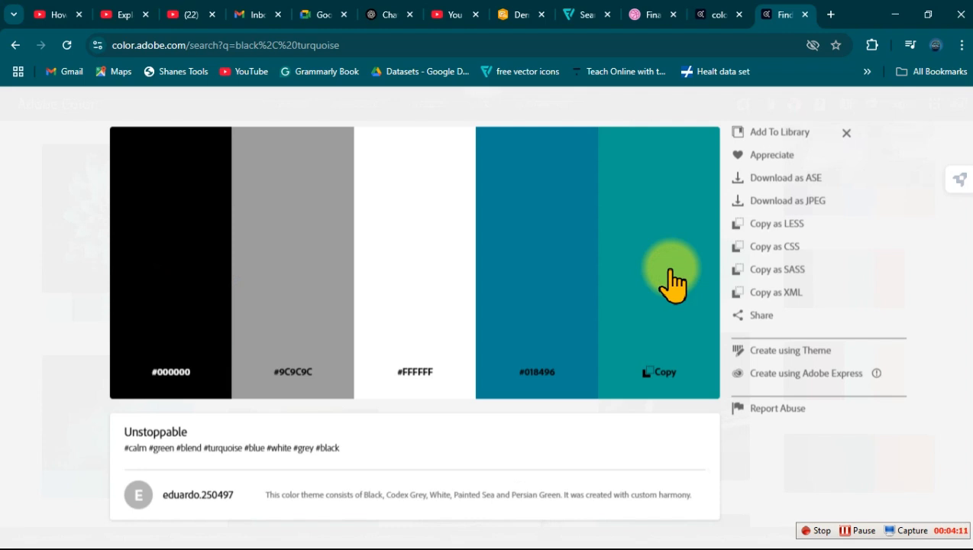
left_click(176, 372)
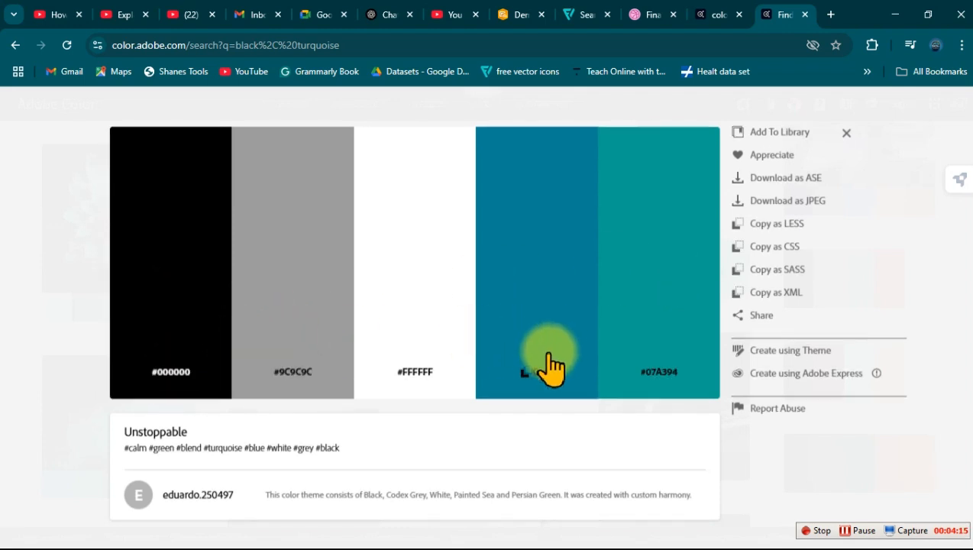
left_click(655, 373)
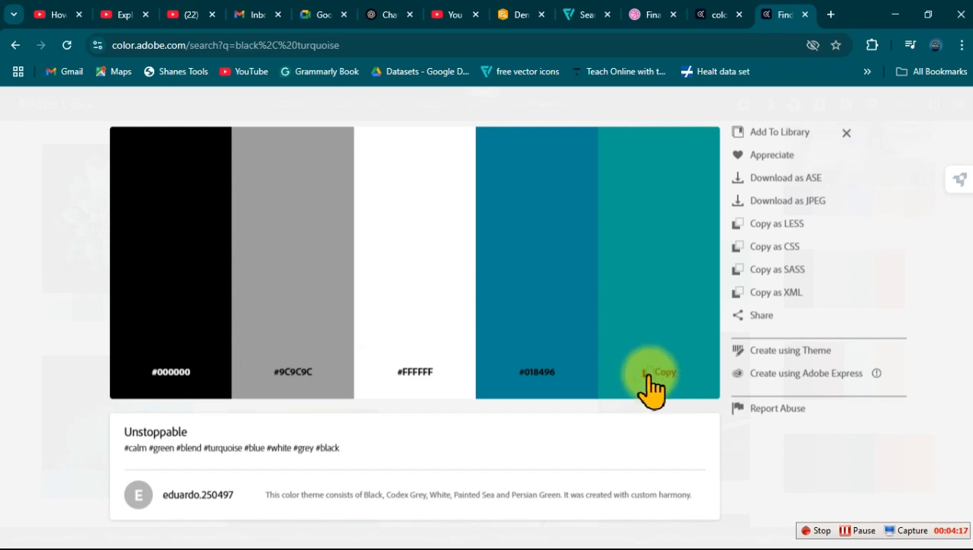
Step: Switch to PowerPoint and set slide 1's solid background fill to the copied hex colour #07A394
left_click(897, 16)
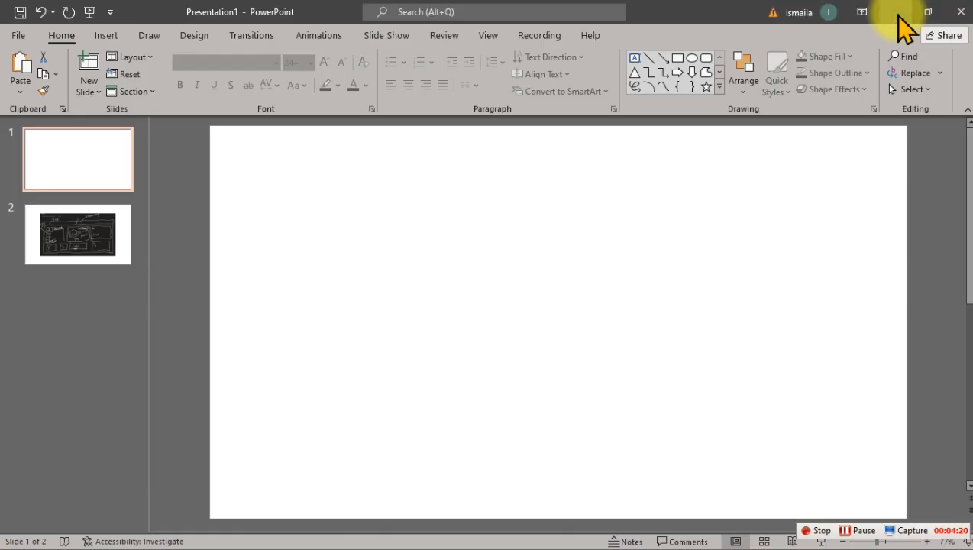
right_click(373, 194)
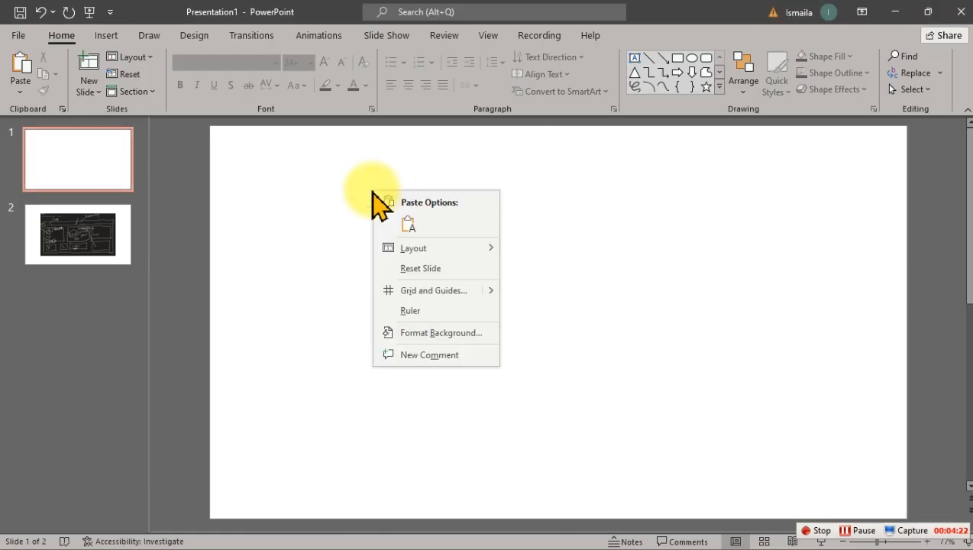
left_click(424, 337)
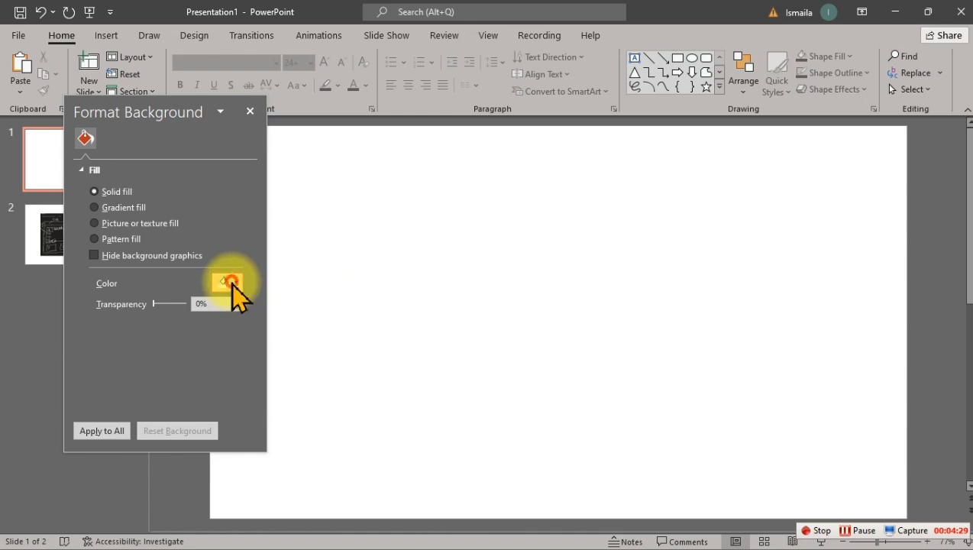
left_click(232, 283)
left_click(241, 456)
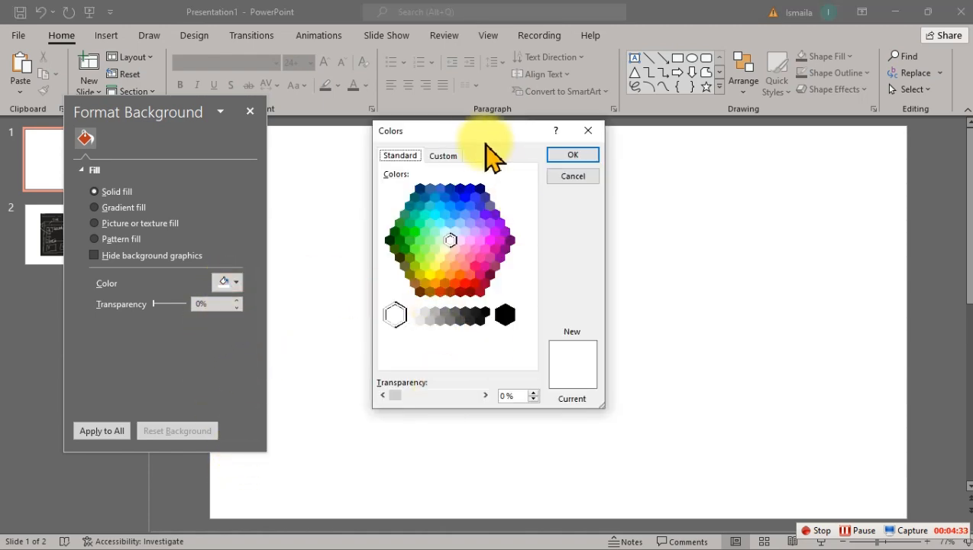
left_click(444, 157)
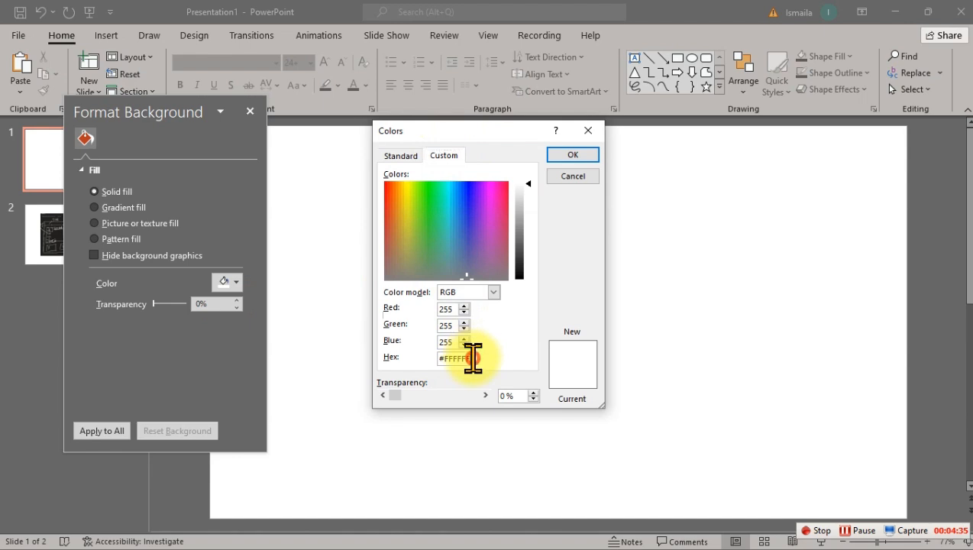
left_click_drag(472, 358, 422, 368)
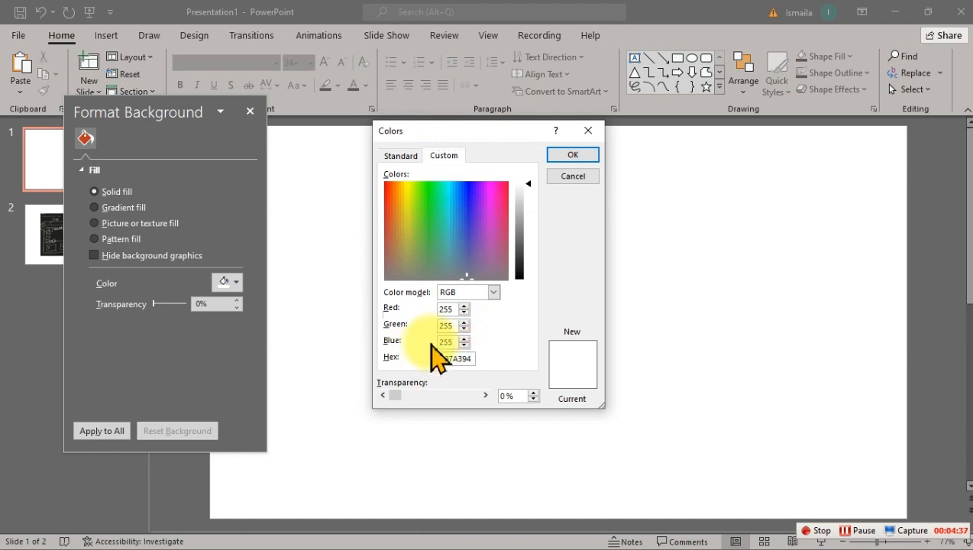
left_click(580, 155)
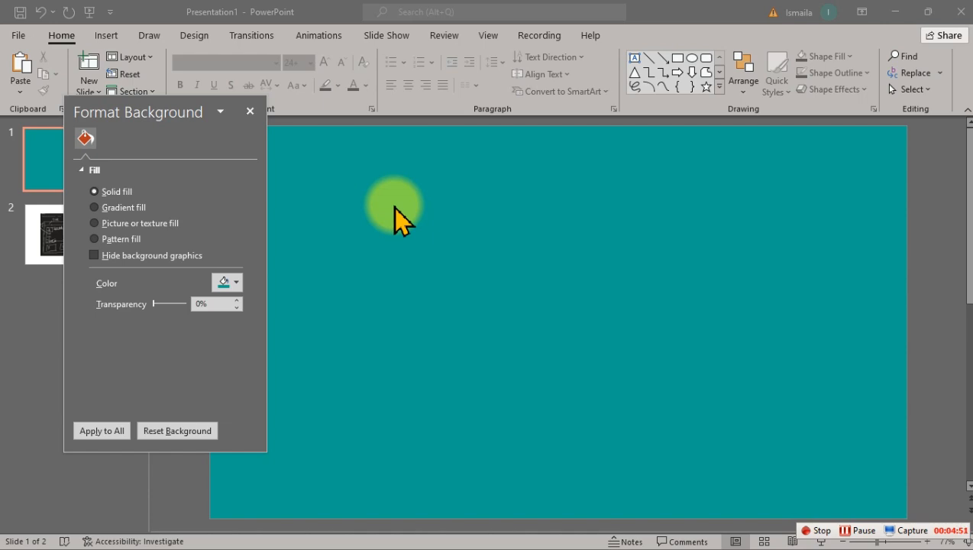
Step: Set slide 1's solid background fill to the custom near-black hex colour #141414
left_click(226, 282)
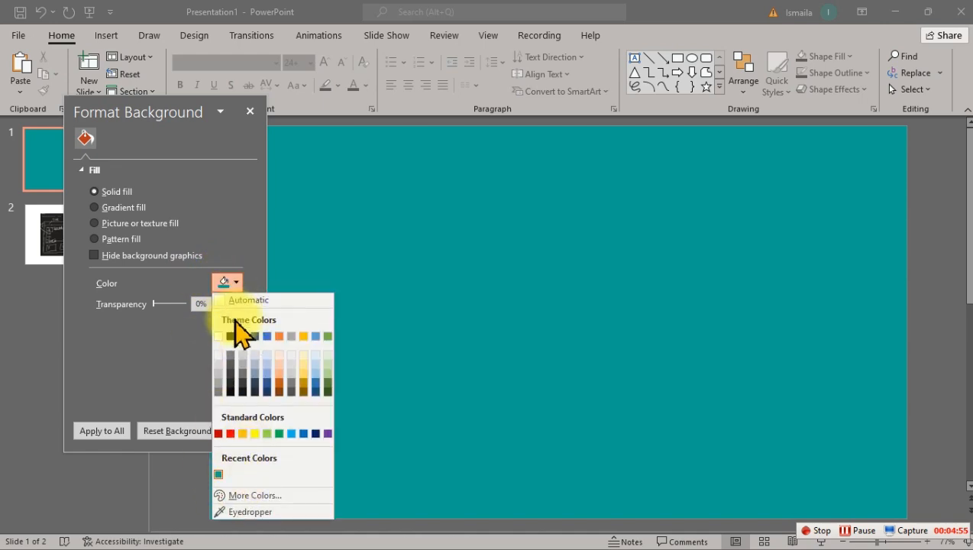
left_click(246, 497)
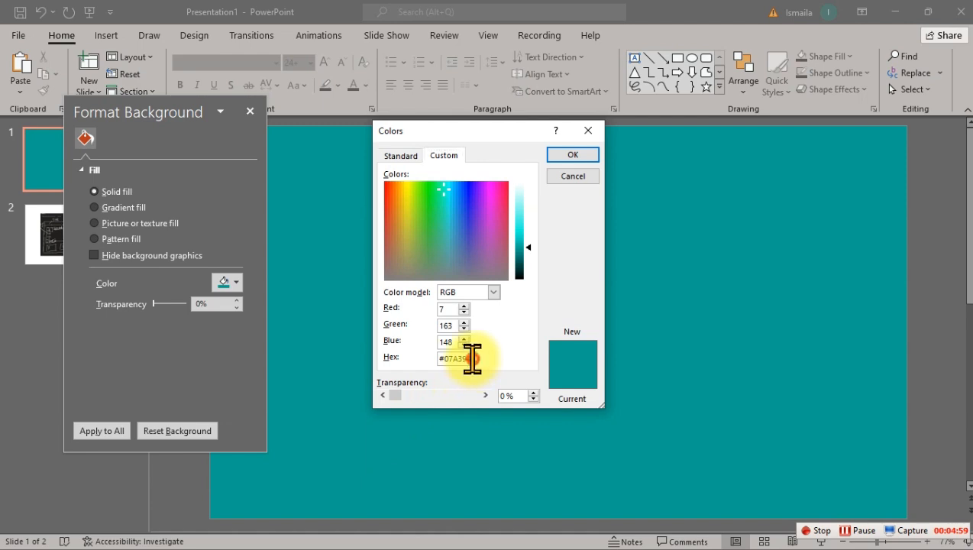
left_click_drag(471, 358, 433, 356)
type("#141414")
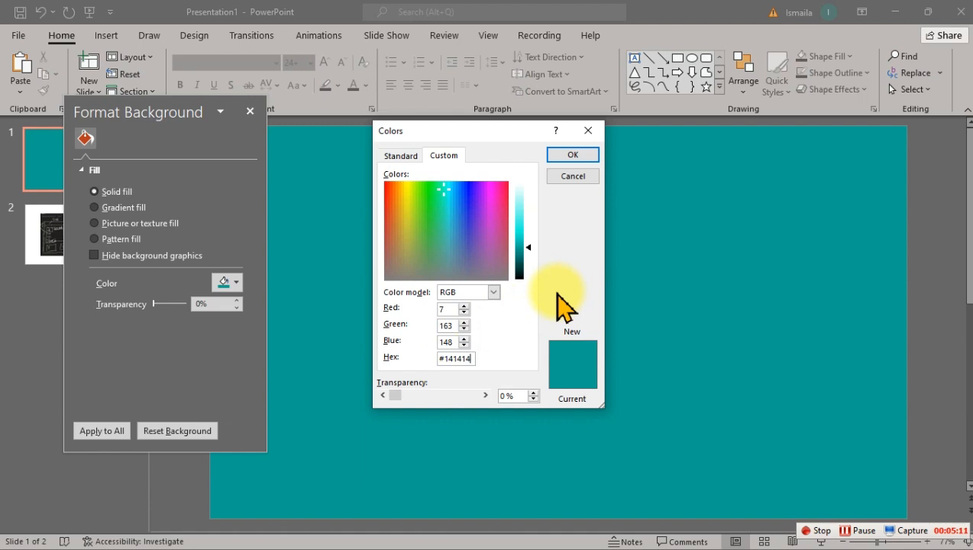
left_click(452, 337)
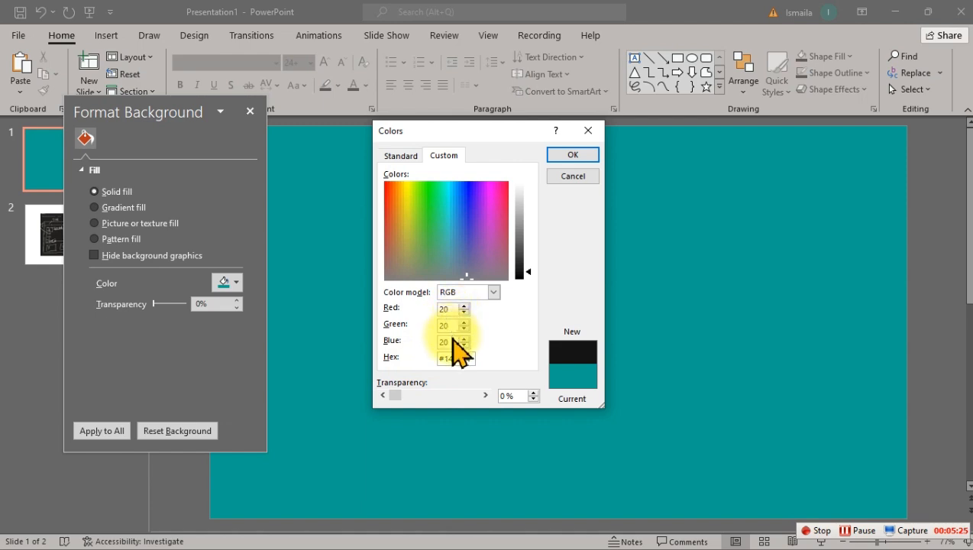
left_click(572, 156)
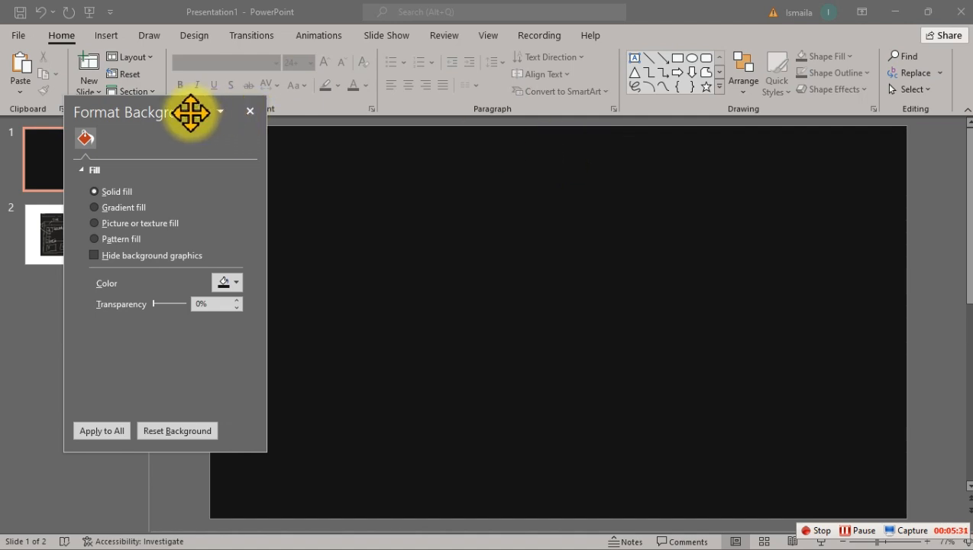
Step: Open slide 2 with the Format Background pane moved clear of the sketch, and examine the title bar in the hand-drawn layout
left_click_drag(191, 113, 322, 157)
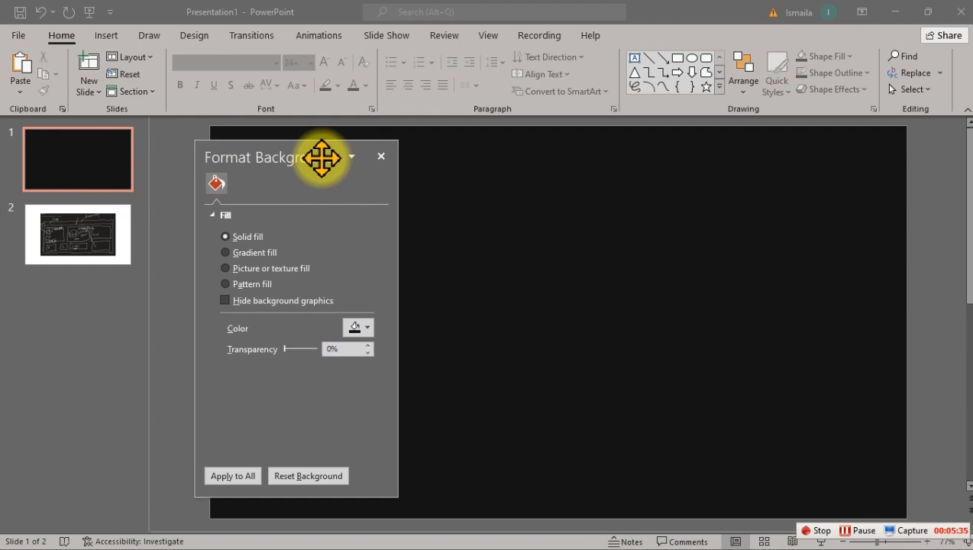
left_click(65, 241)
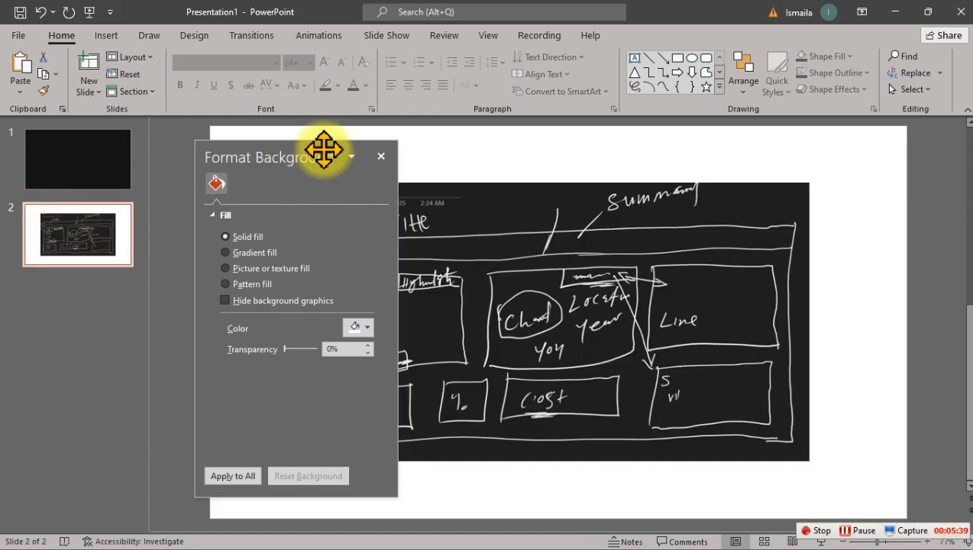
left_click_drag(322, 149, 134, 168)
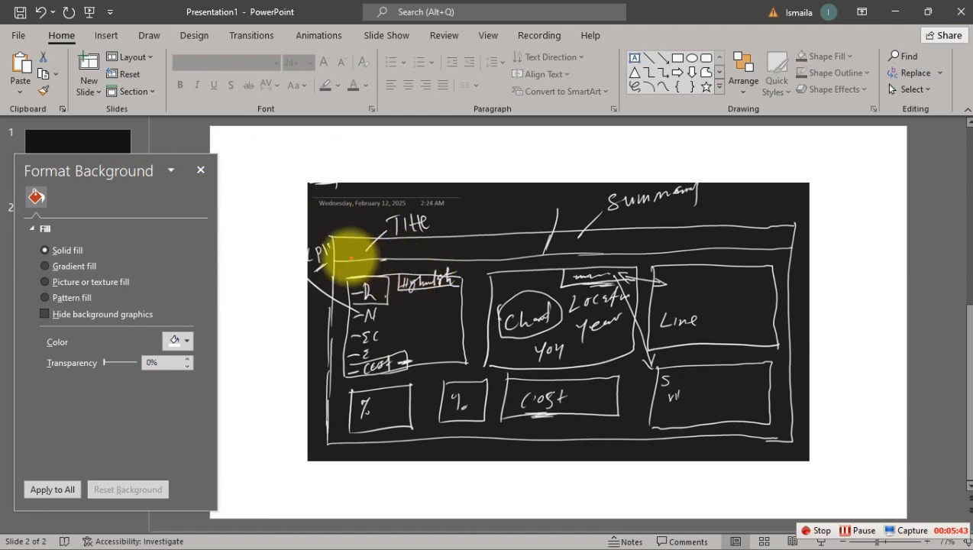
mouse_move(329, 237)
left_mouse_down()
mouse_move(778, 264)
mouse_move(796, 251)
left_mouse_up()
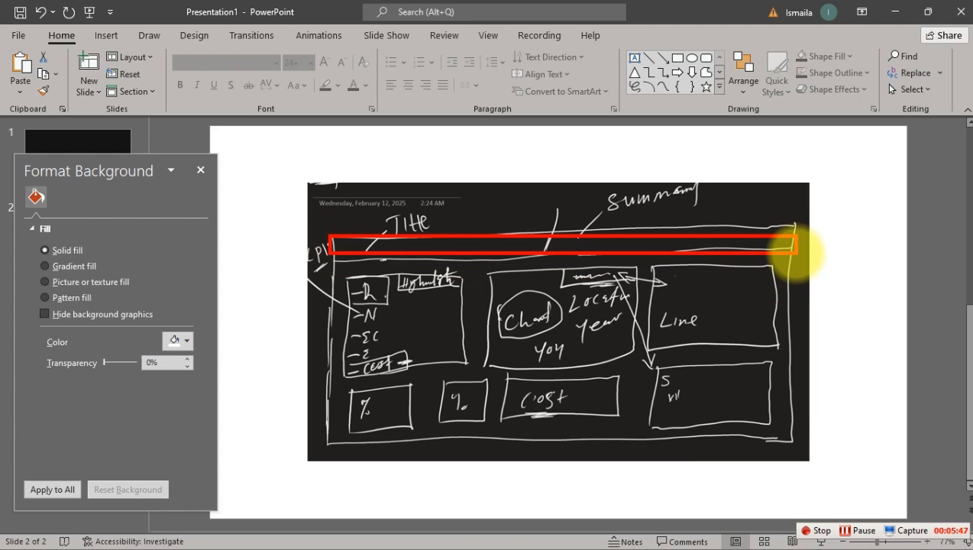
key("Escape")
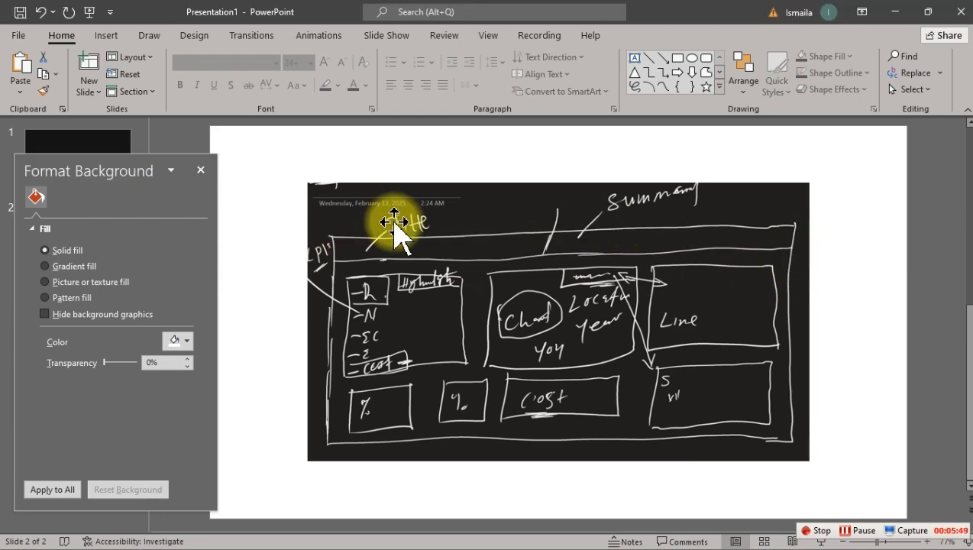
Step: Return to slide 1 and move the Format Background pane farther away from the slide canvas
left_click(86, 149)
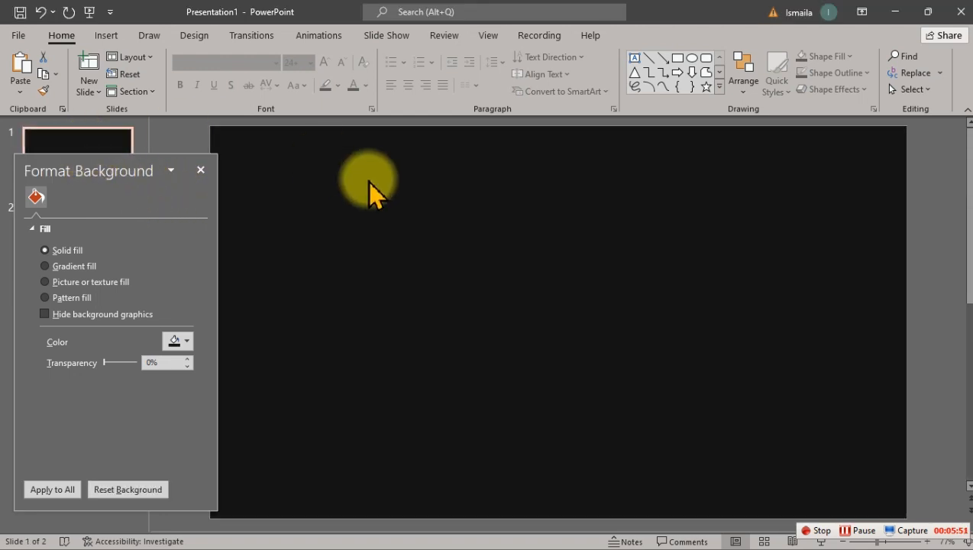
left_click_drag(137, 163, 106, 167)
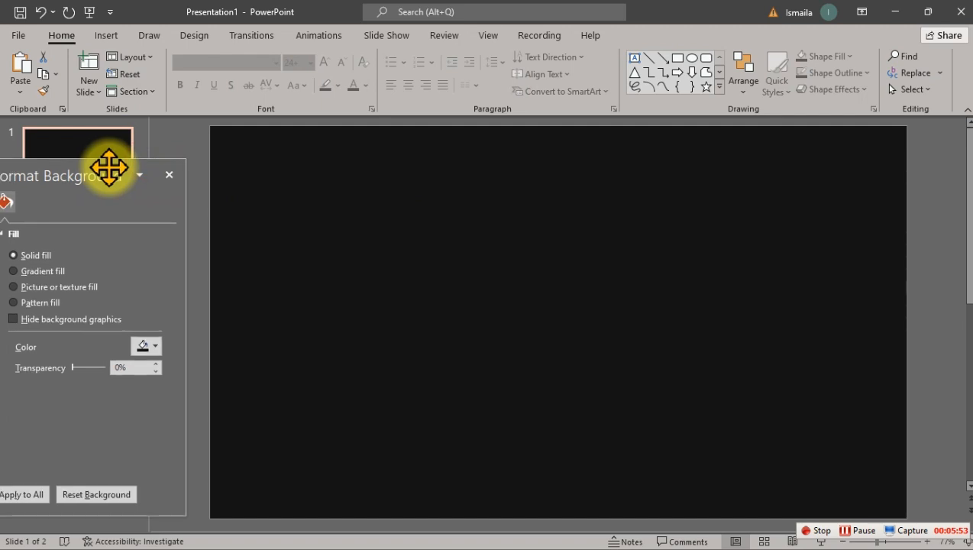
left_click(676, 57)
left_click(675, 57)
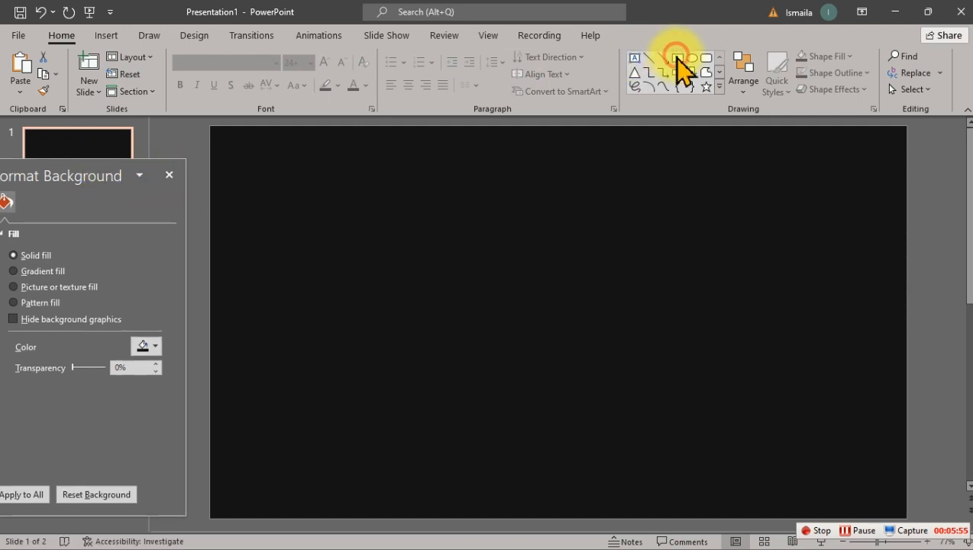
left_click(317, 213)
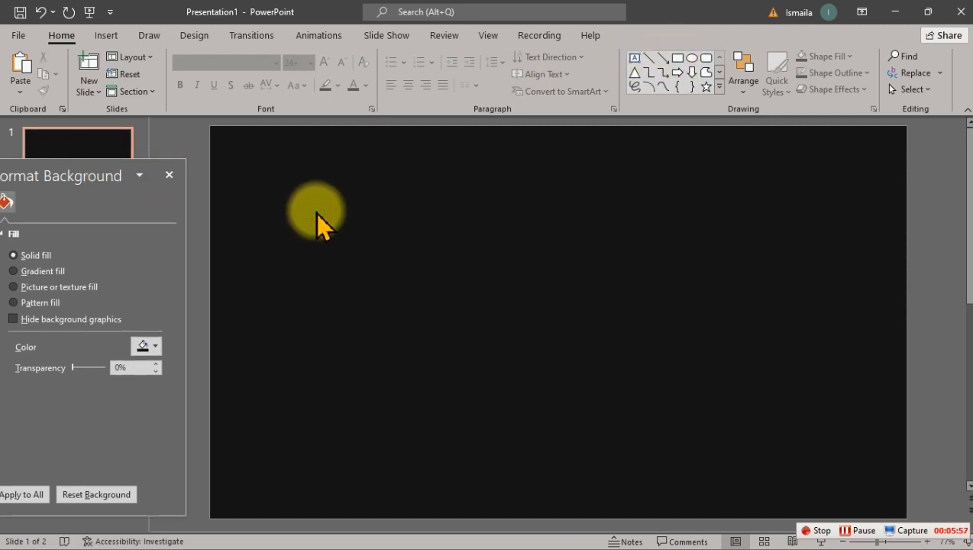
left_click(676, 58)
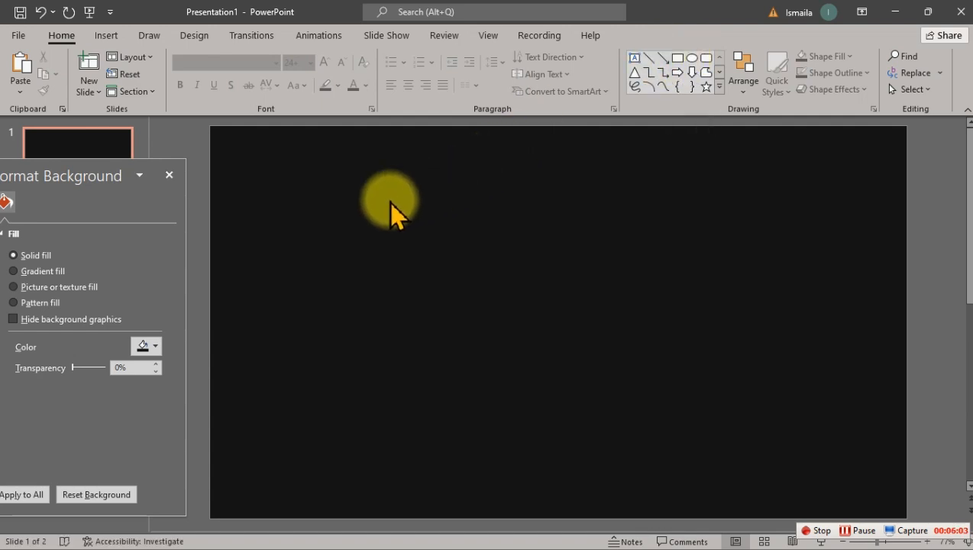
left_click(676, 58)
left_click_drag(356, 229, 559, 322)
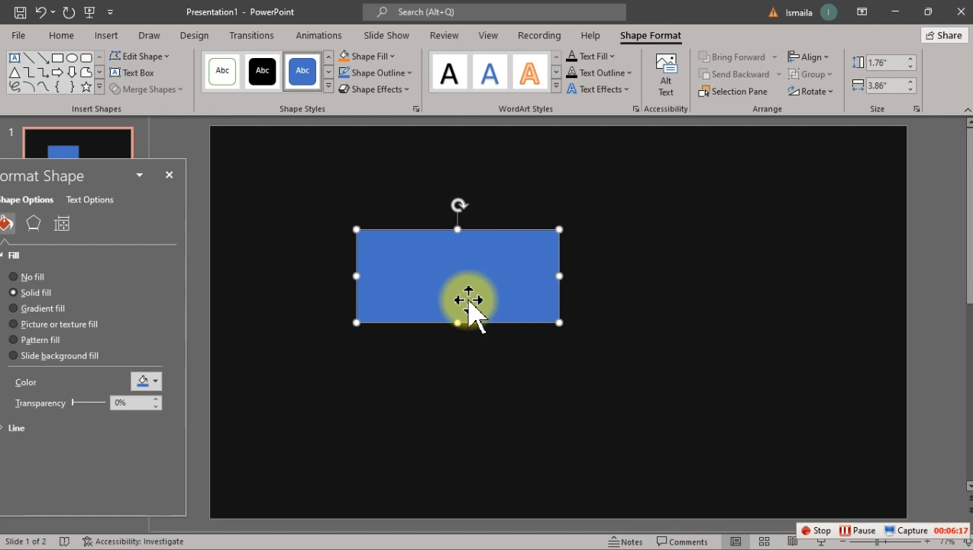
key("Delete")
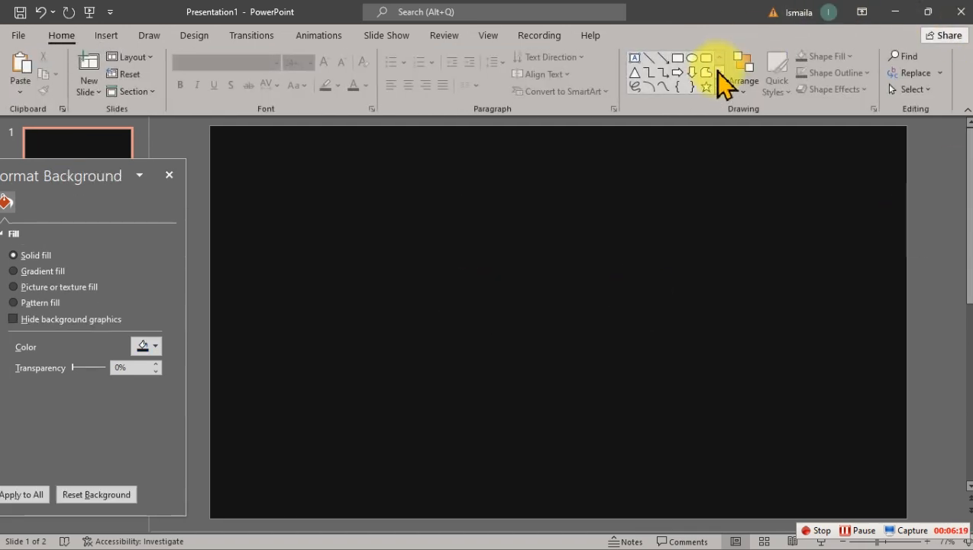
Step: Draw a rounded rectangle on slide 1 as the title bar, sized 0.6" high and 7.83" wide
left_click(707, 58)
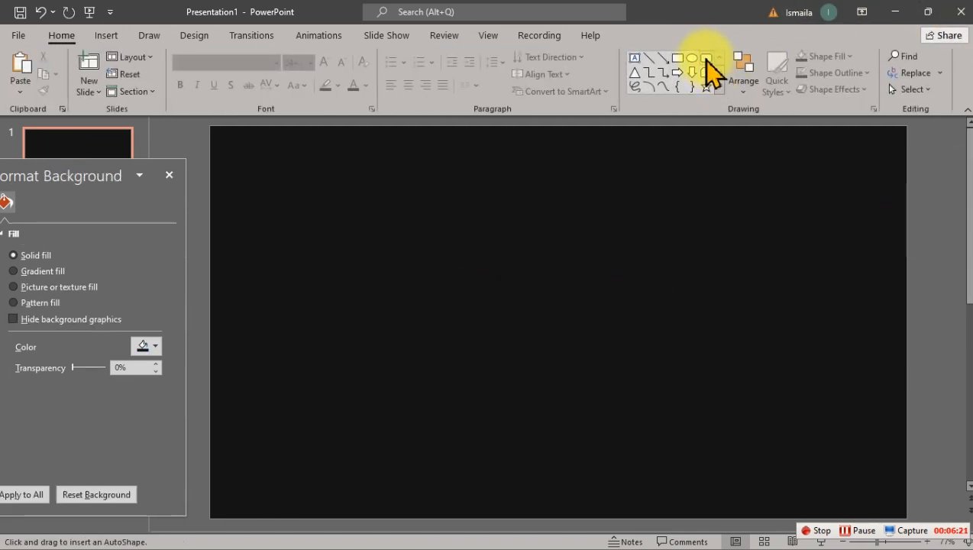
left_click_drag(319, 245, 509, 345)
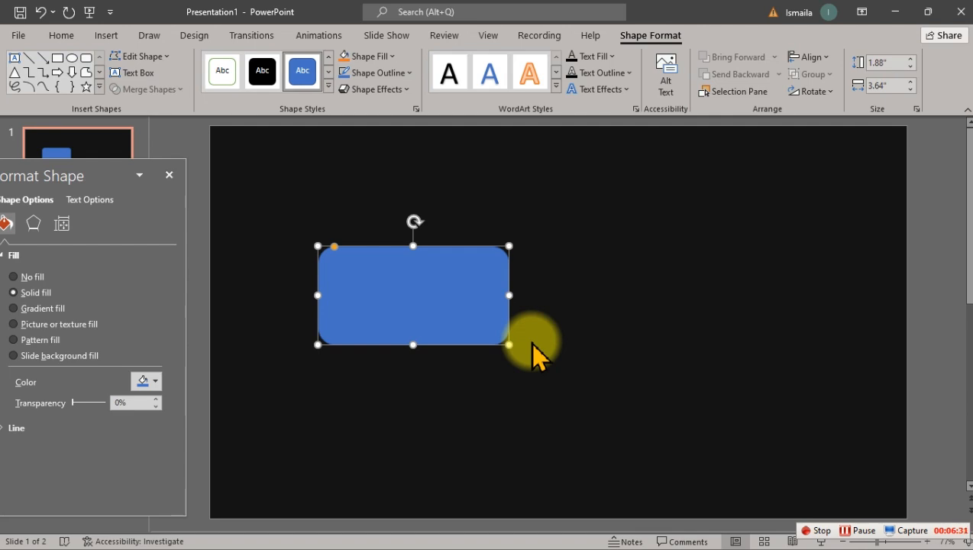
left_click(890, 62)
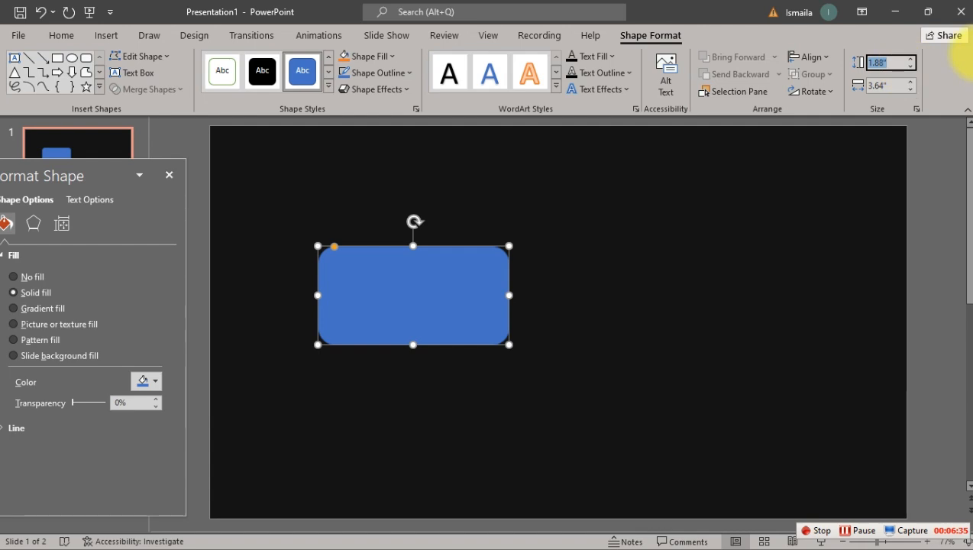
type("0.6")
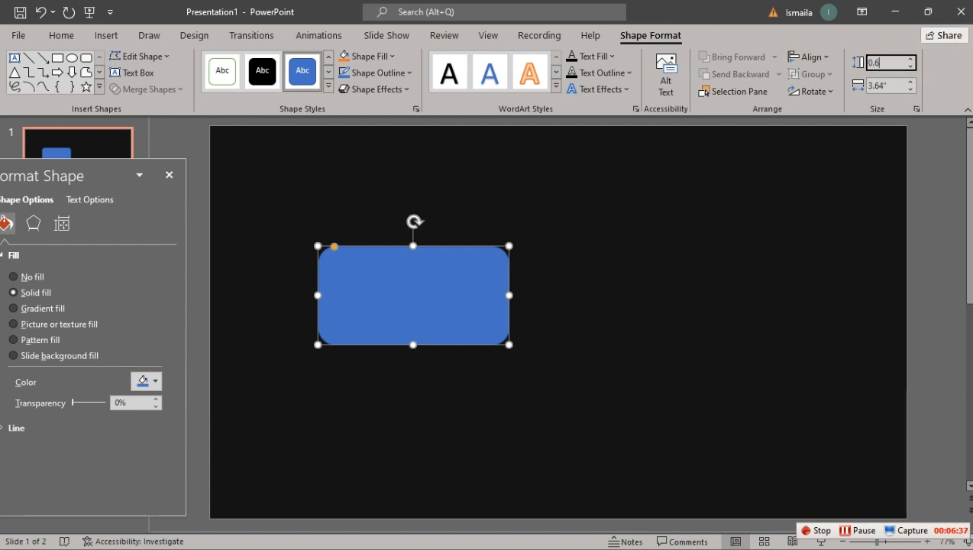
key("Tab")
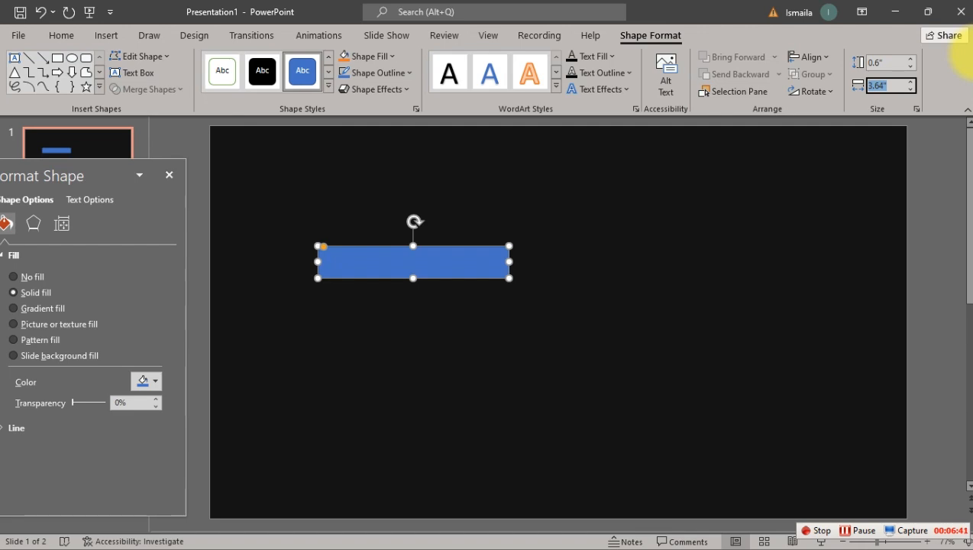
type("7")
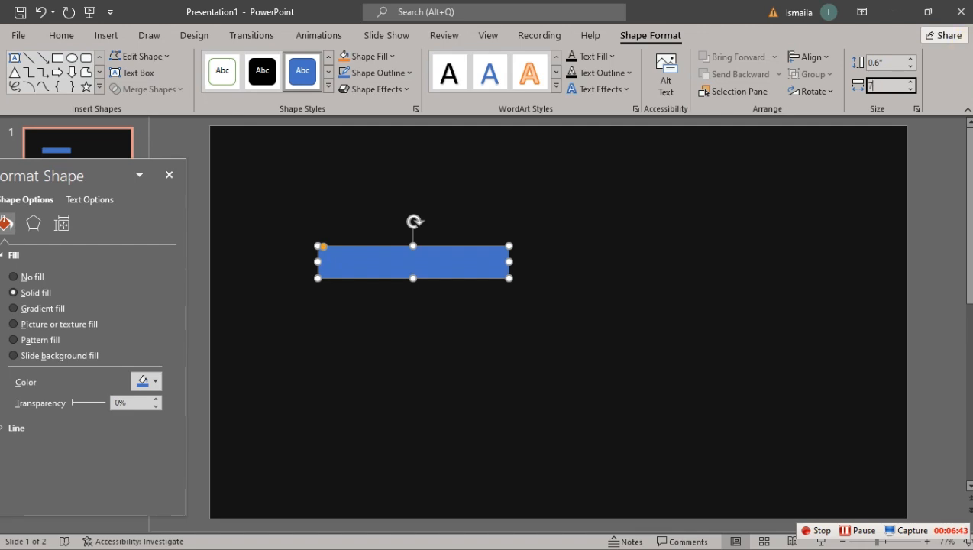
type(".83")
key("Return")
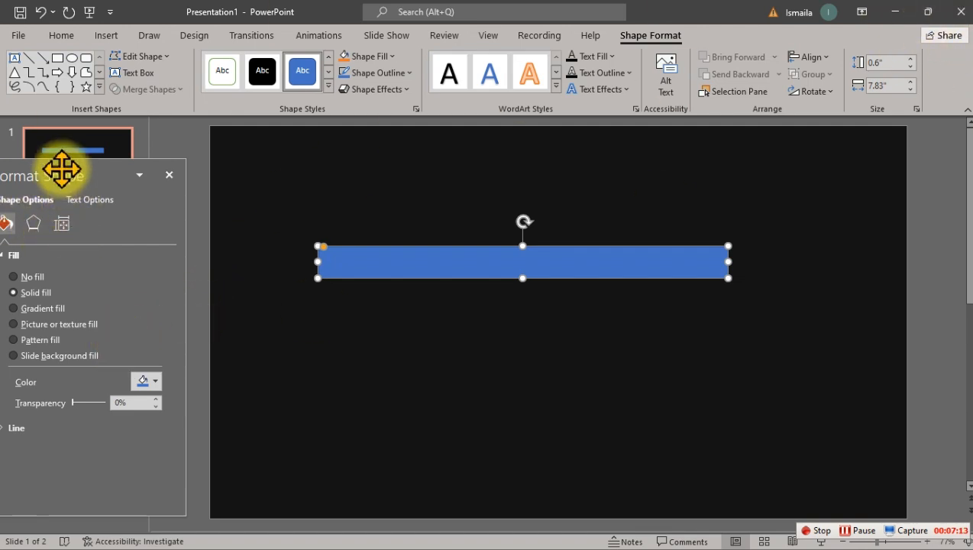
Step: Give the bar a gradient fill, remove its white first stop, and place the remaining stops at 0%, 61% and 100%
left_click_drag(61, 168, 180, 125)
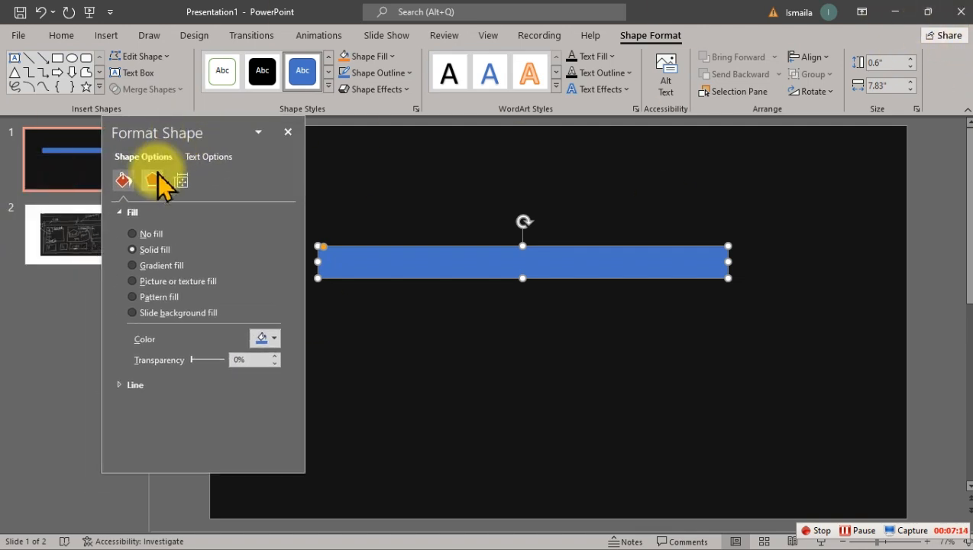
left_click(156, 265)
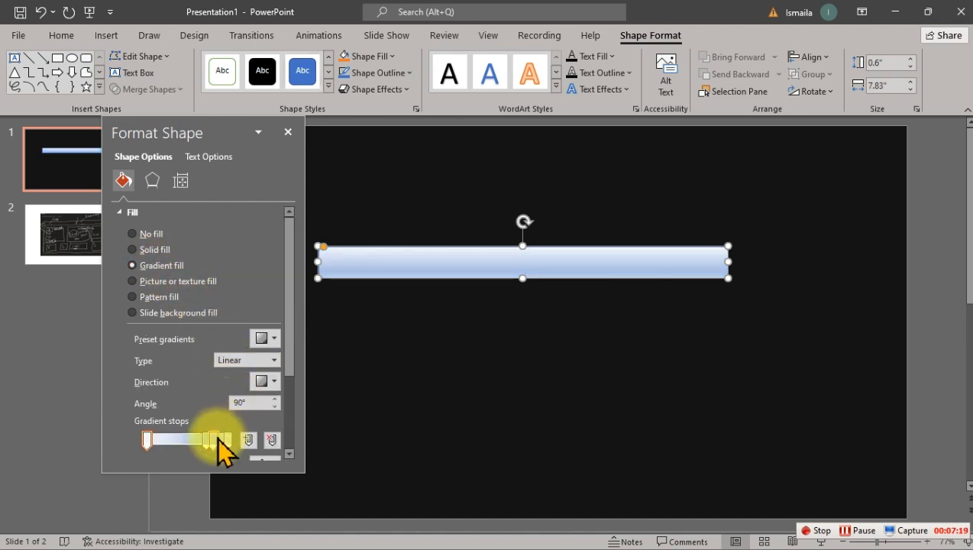
left_click(271, 440)
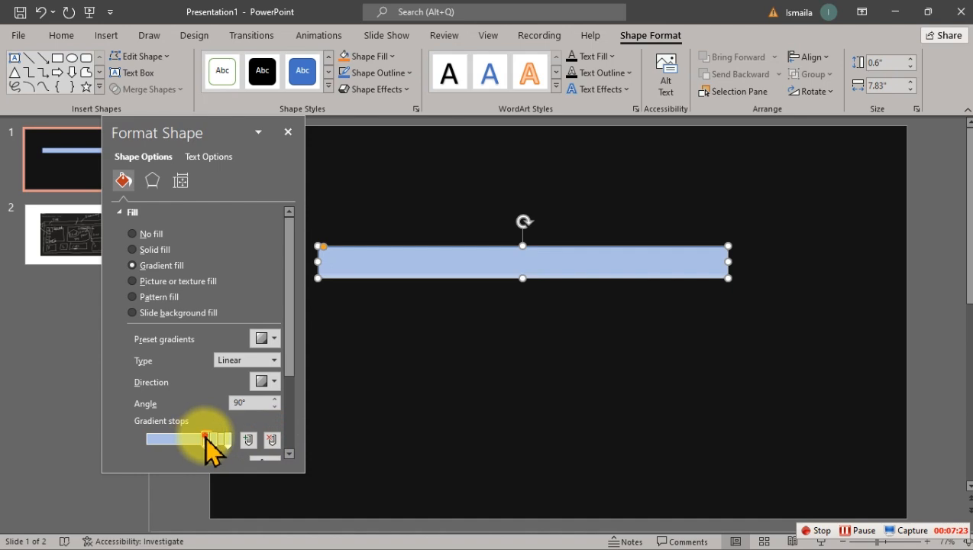
left_click_drag(207, 439, 120, 437)
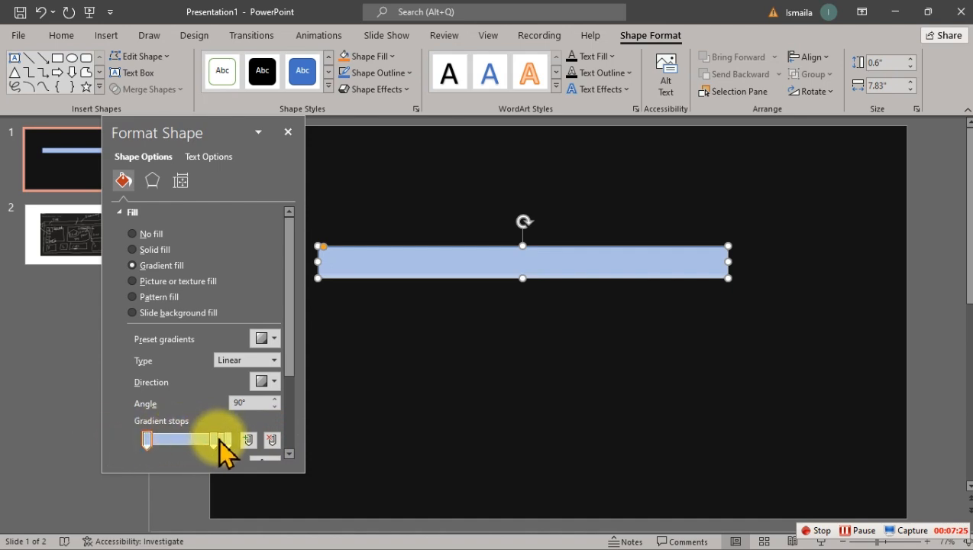
left_click_drag(216, 440, 196, 442)
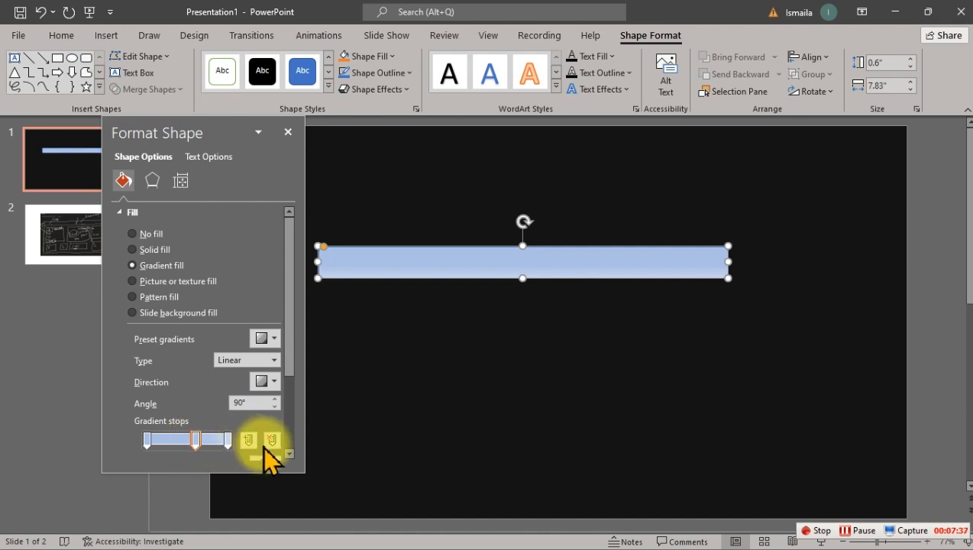
Step: Colour the bar's middle (61%) and end (100%) gradient stops with the recently used near-black
left_click_drag(288, 344, 291, 380)
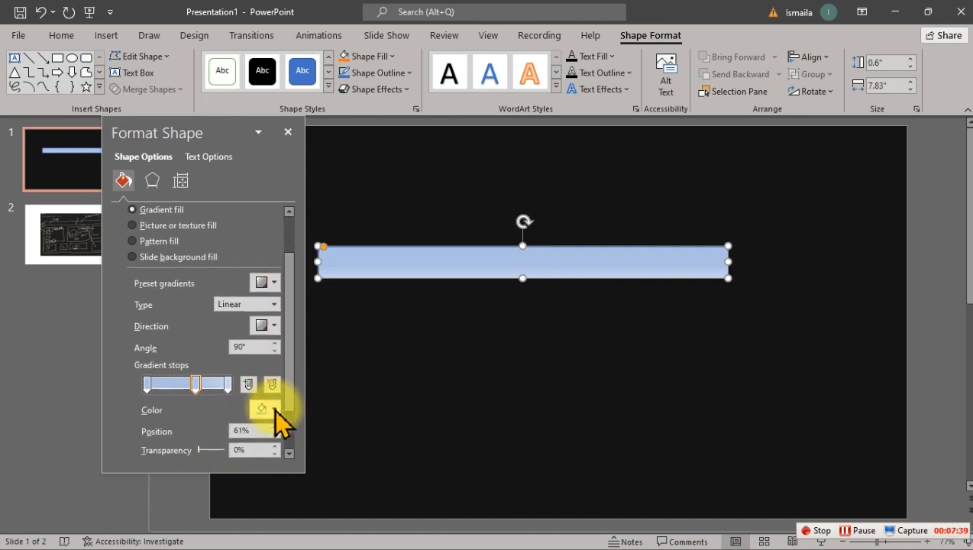
left_click(274, 410)
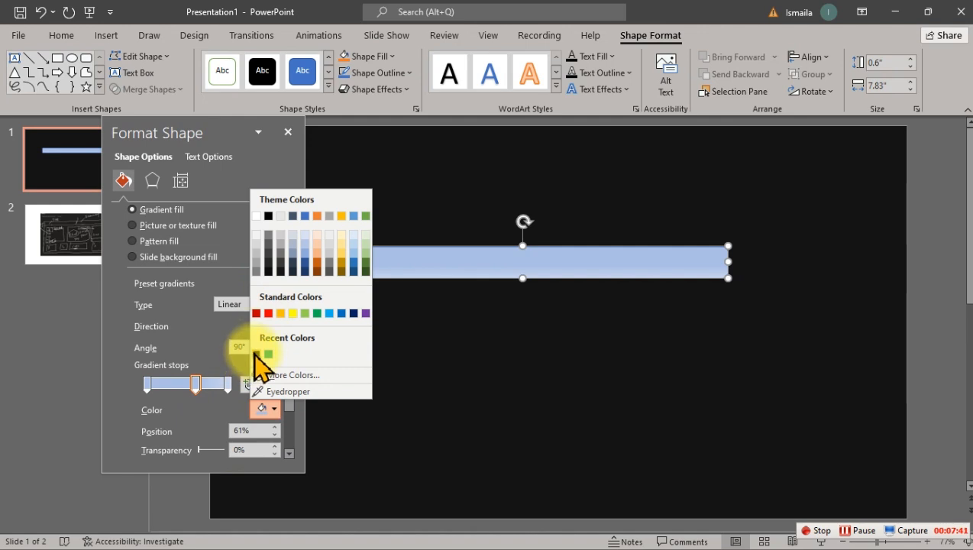
left_click(256, 354)
left_click(227, 384)
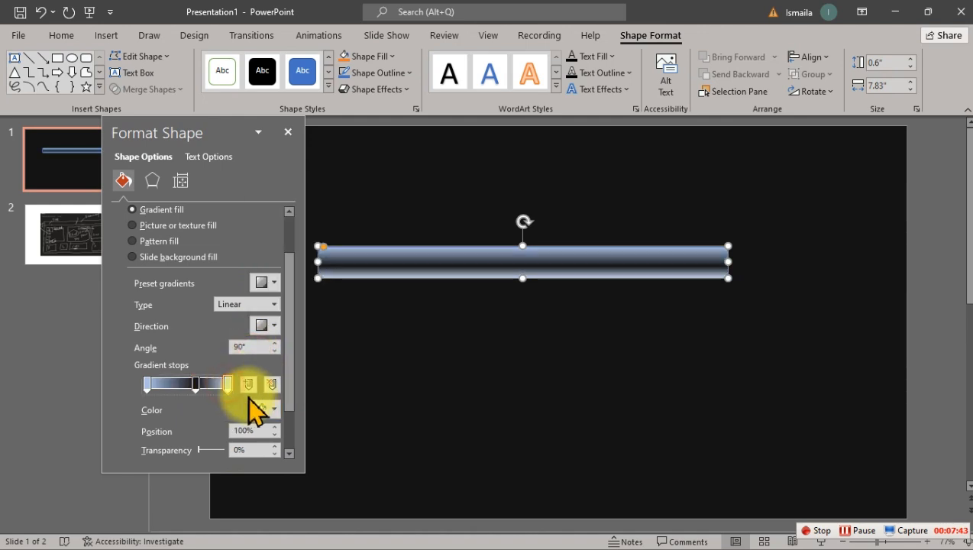
left_click(274, 409)
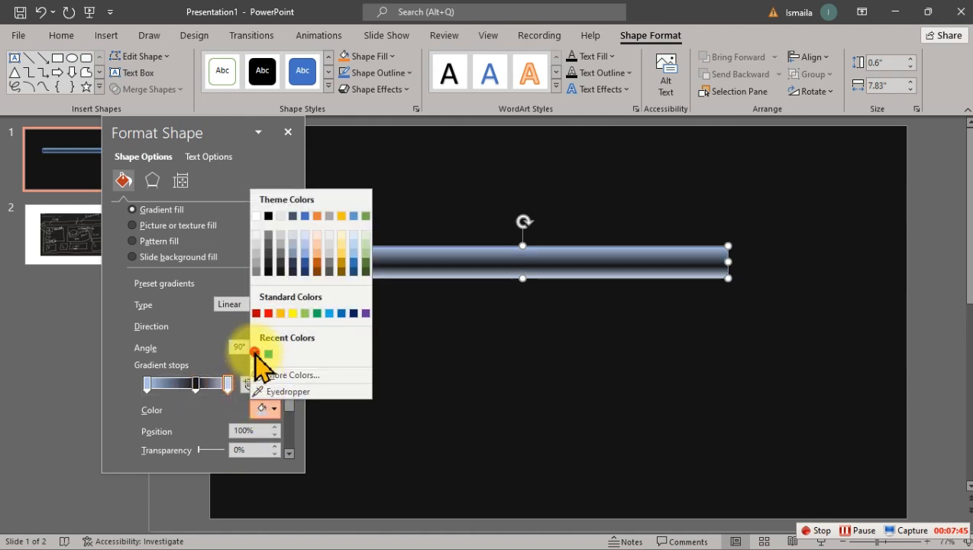
left_click(256, 353)
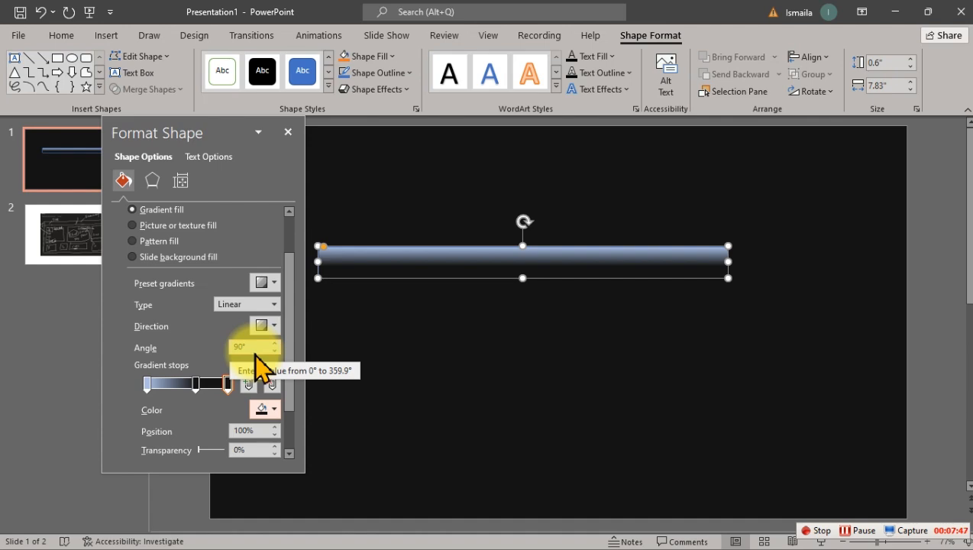
Step: Make the bar's linear gradient run from the light colour at its right end, with the angle set to 190°
left_click(268, 325)
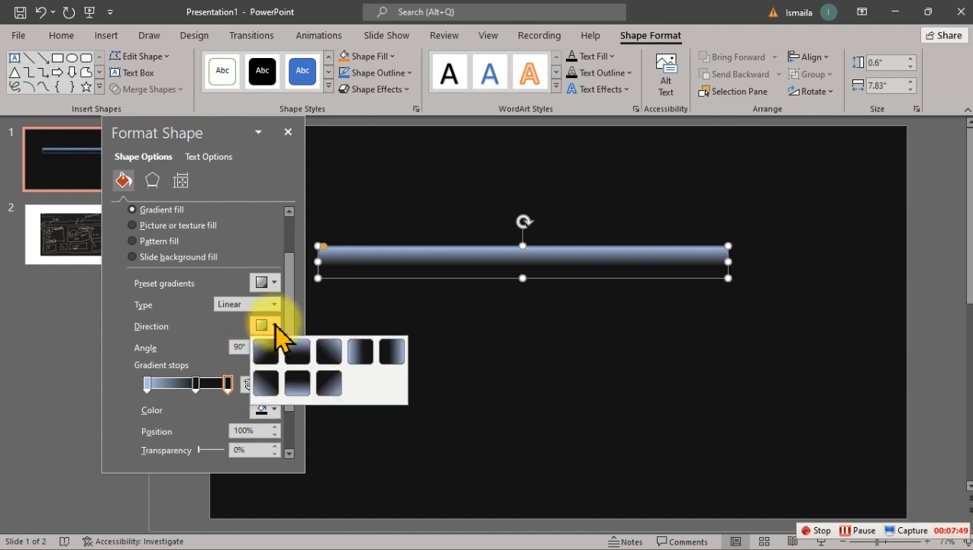
left_click(388, 350)
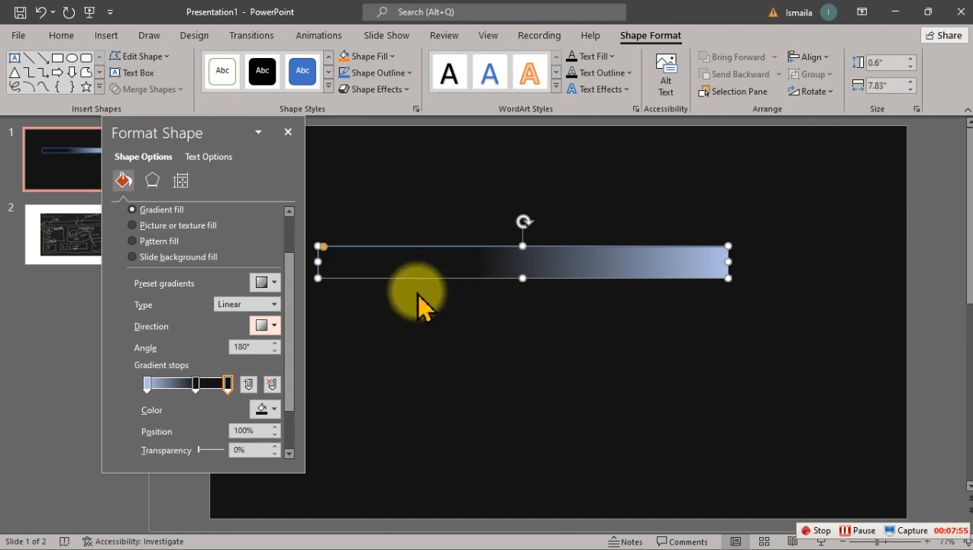
left_click(275, 342)
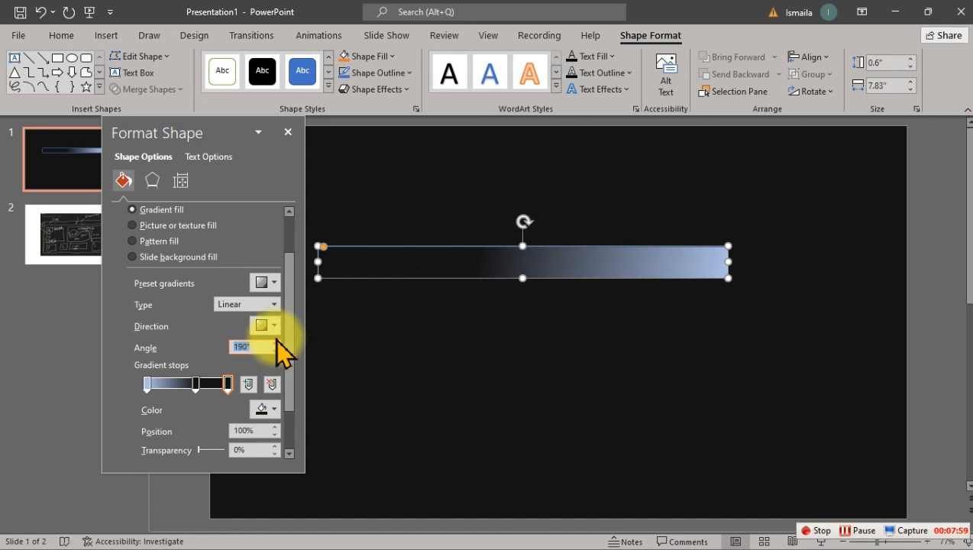
left_click(276, 339)
left_click(276, 339)
left_click(276, 339)
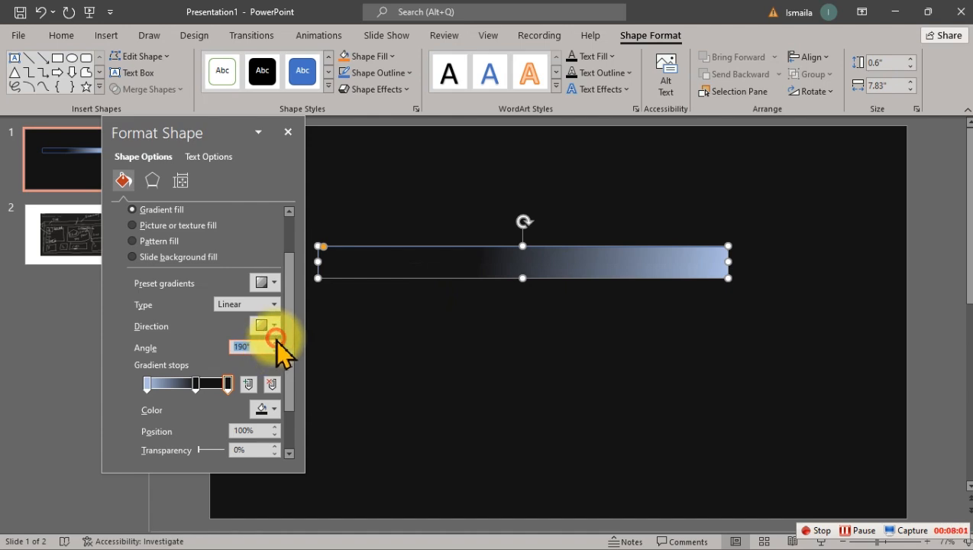
left_click(276, 339)
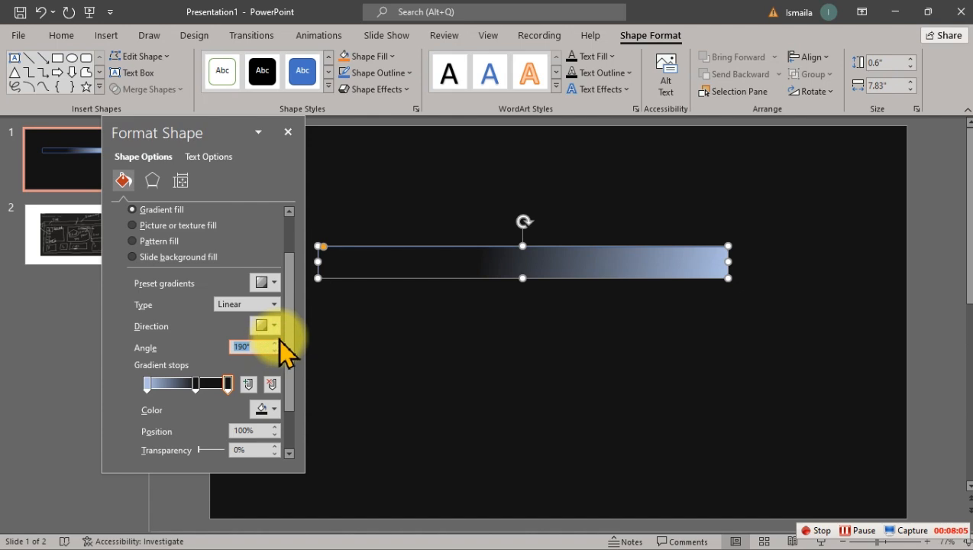
Step: Set the title bar's first gradient stop (0%) to the custom colour RGB 88, 197, 242
left_click(146, 384)
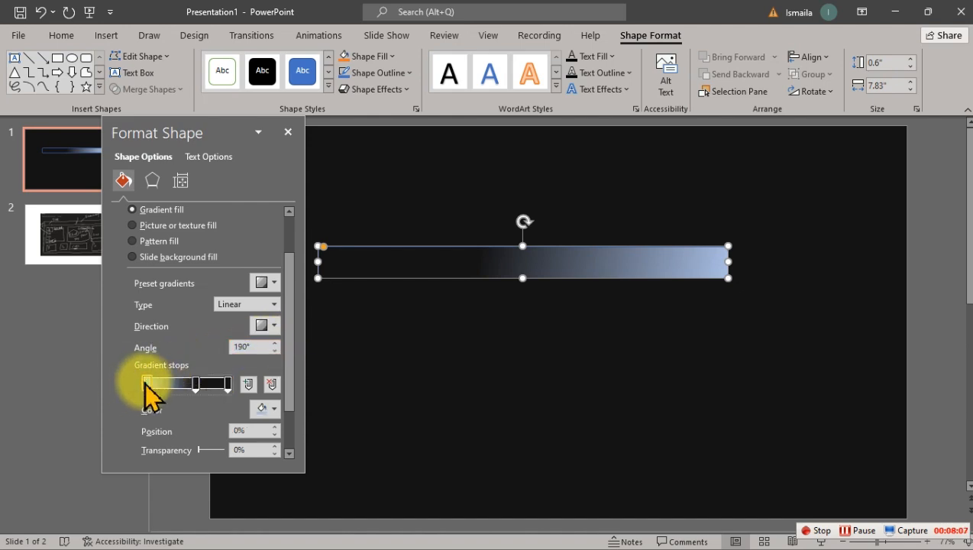
left_click(267, 409)
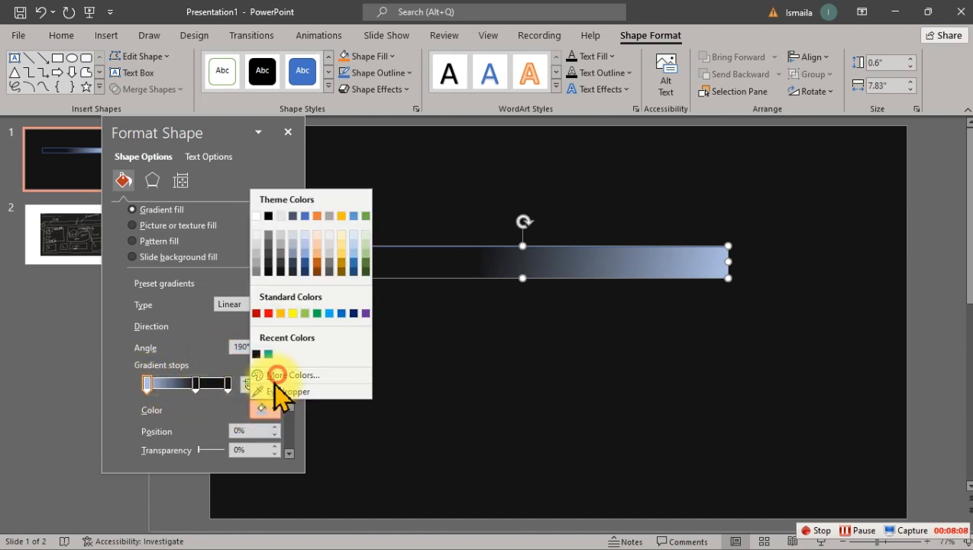
left_click(276, 375)
left_click(469, 356)
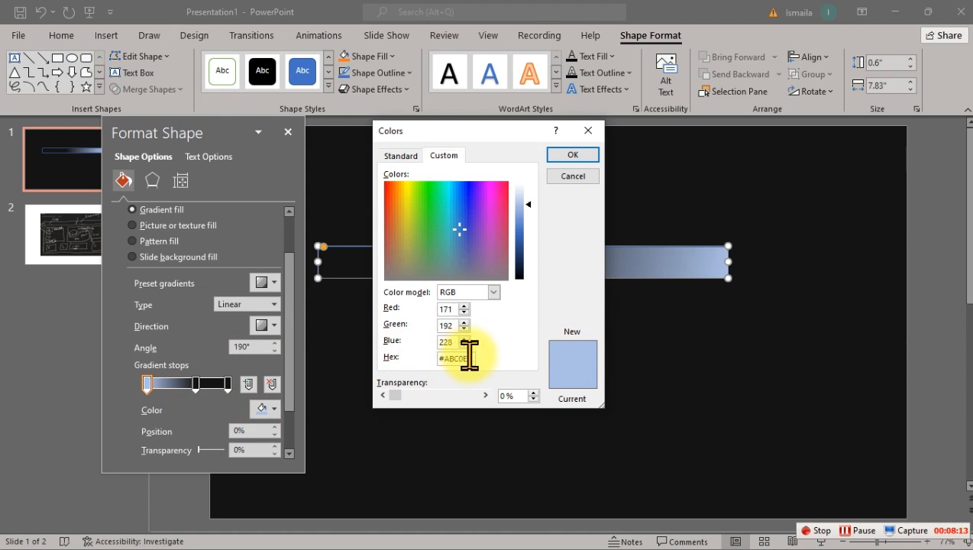
left_click(452, 308)
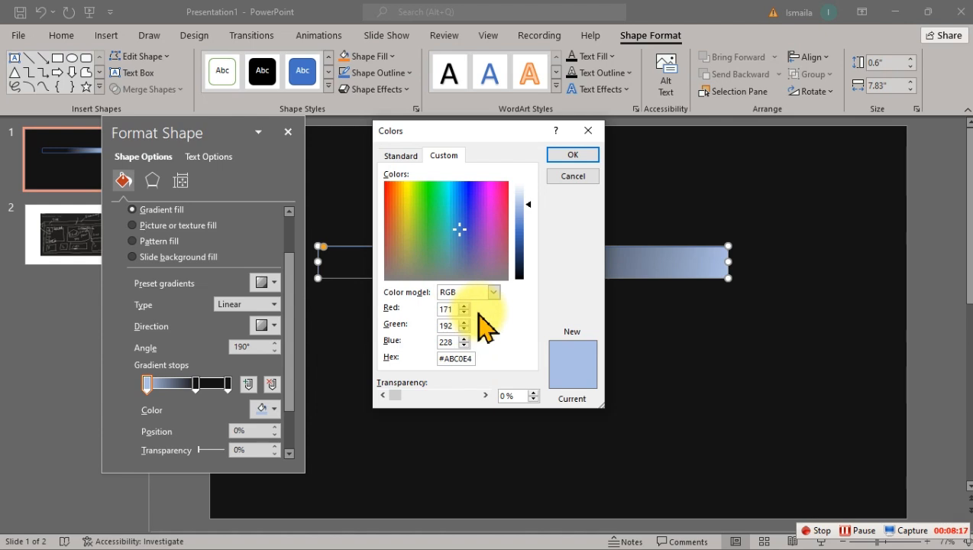
key("BackSpace")
key("BackSpace")
key("BackSpace")
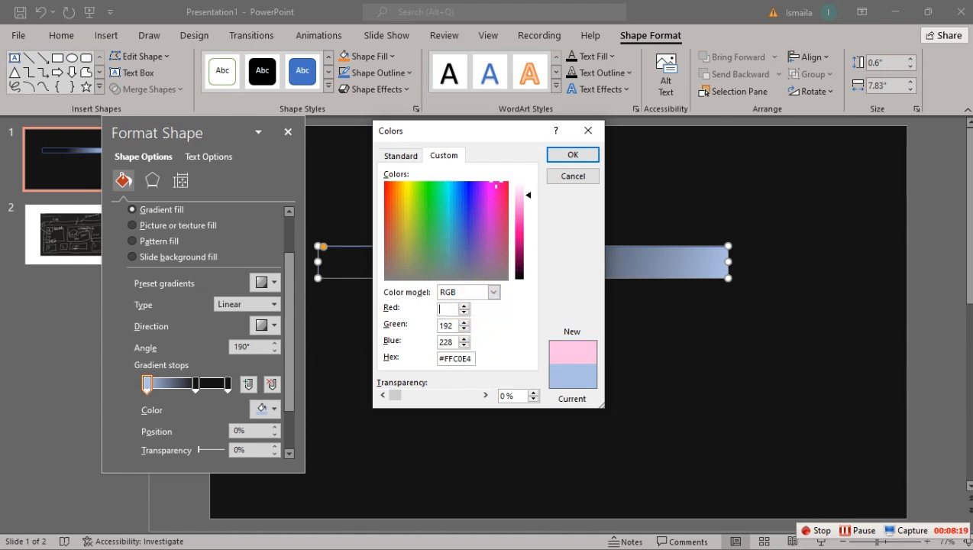
type("88")
key("Tab")
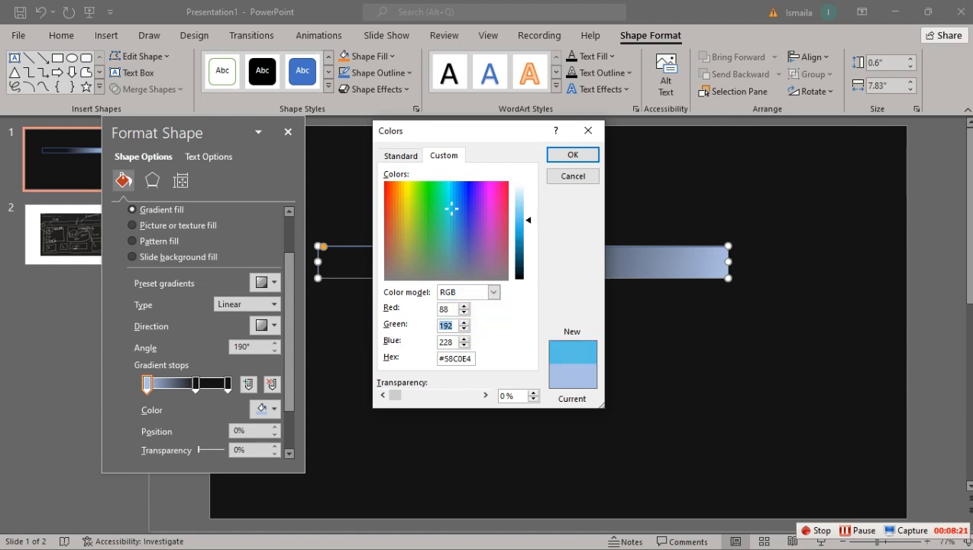
type("1")
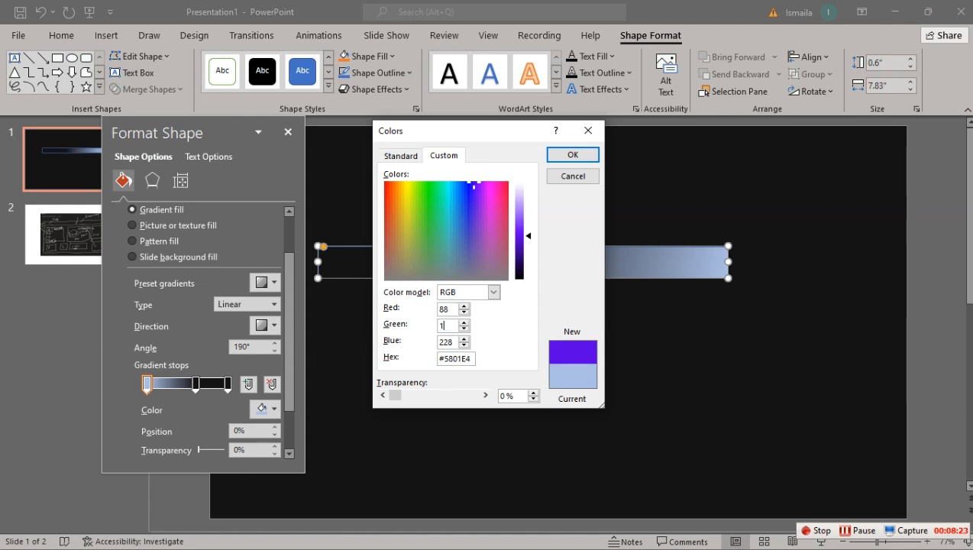
type("97")
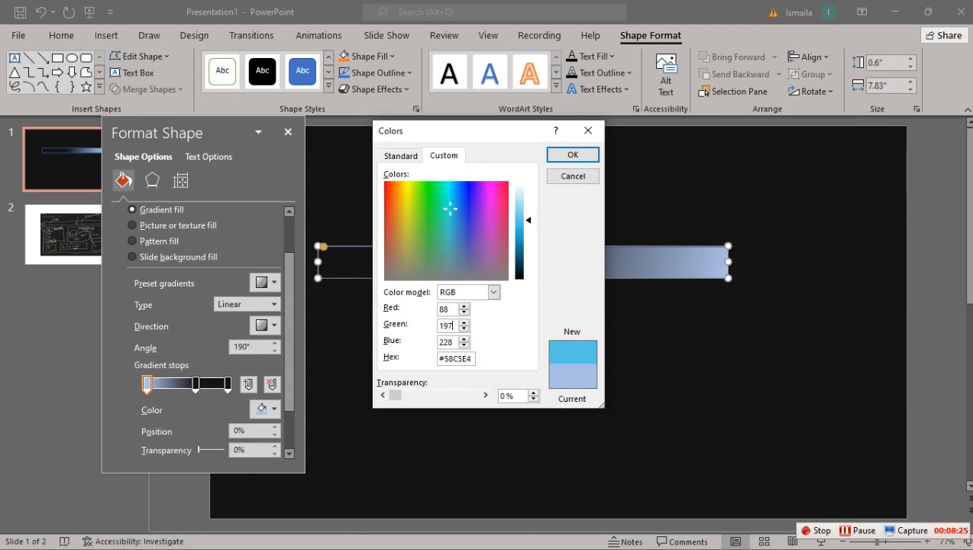
key("Tab")
type("242")
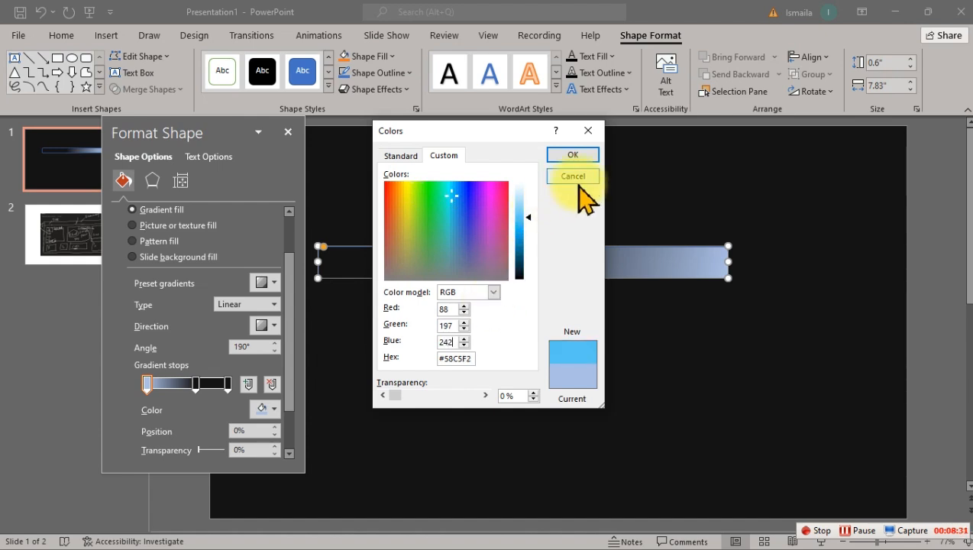
left_click(574, 155)
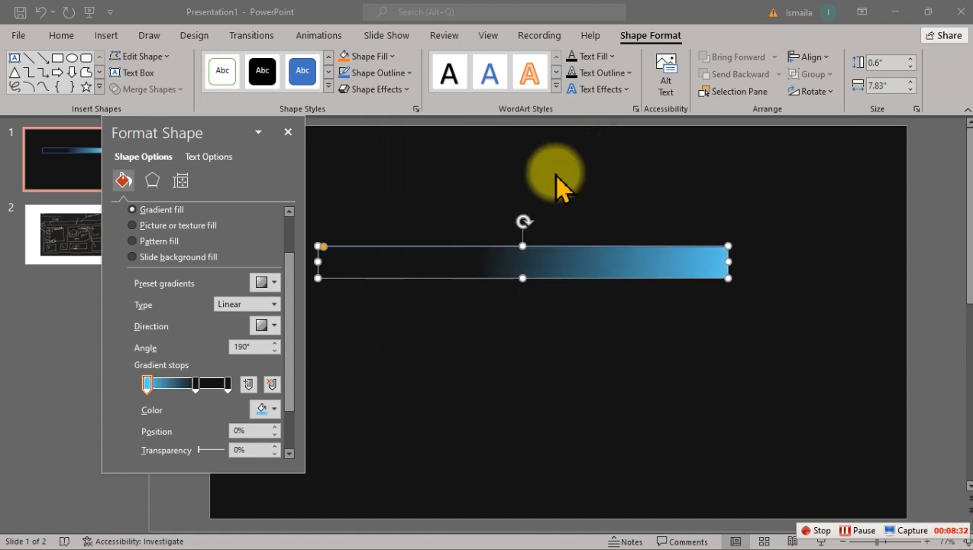
left_click(523, 304)
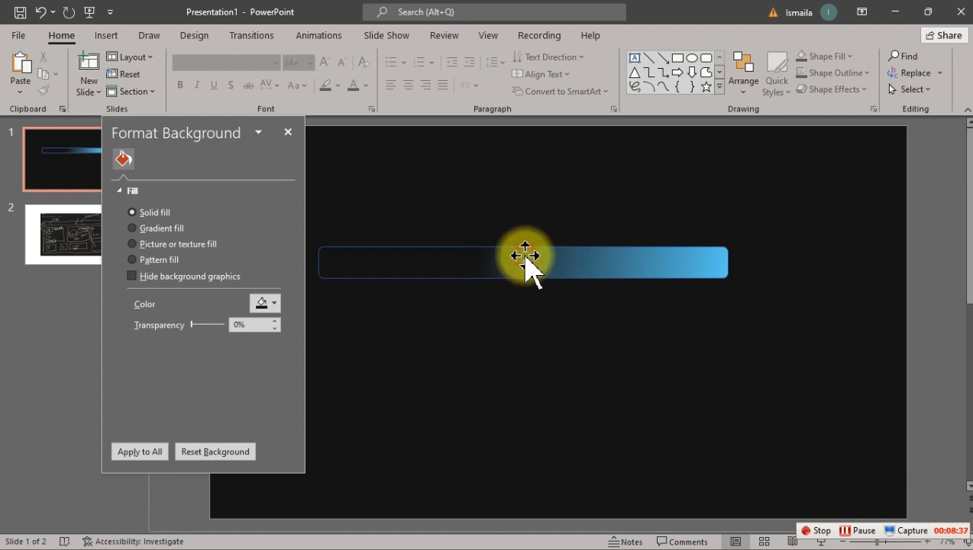
Step: Remove the outline from the title bar by setting it to no line
left_click(327, 260)
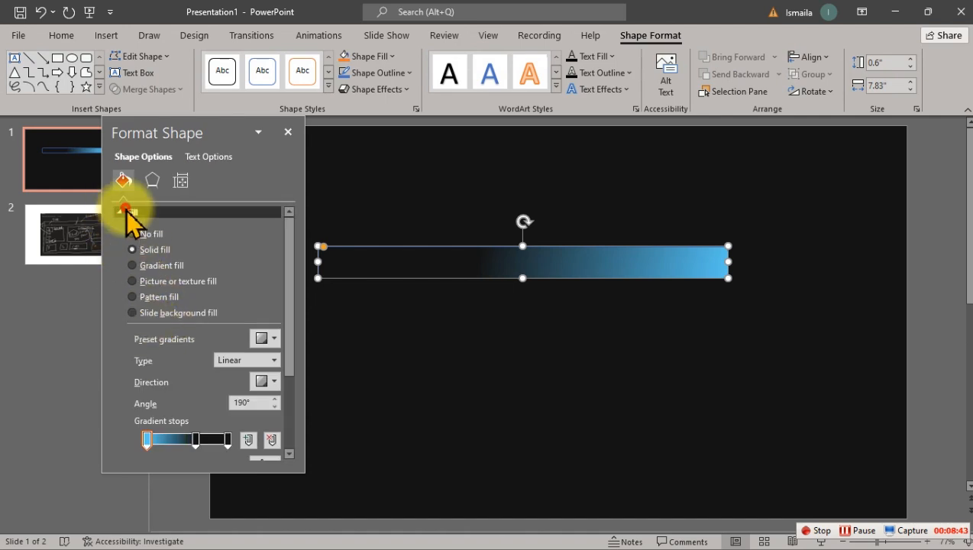
left_click(122, 211)
left_click(125, 231)
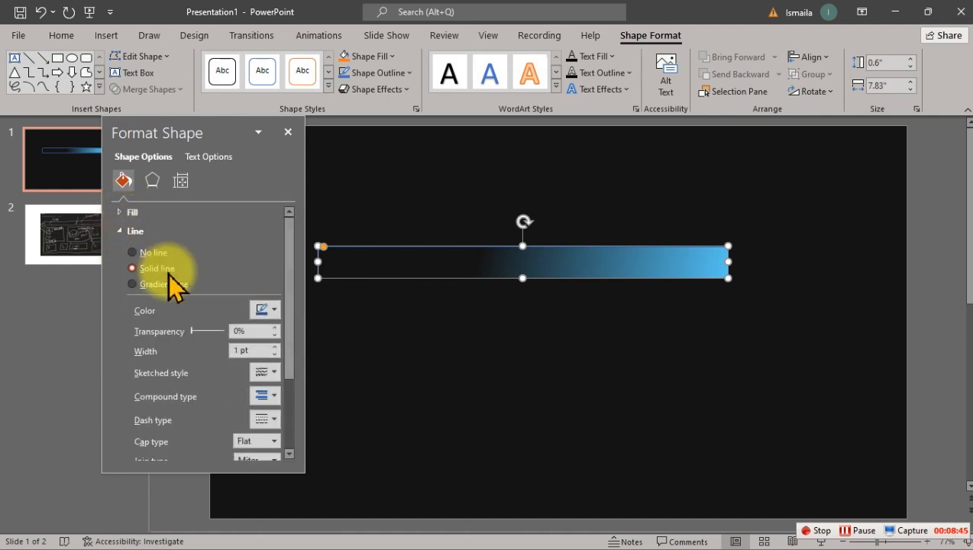
left_click(136, 252)
left_click(522, 313)
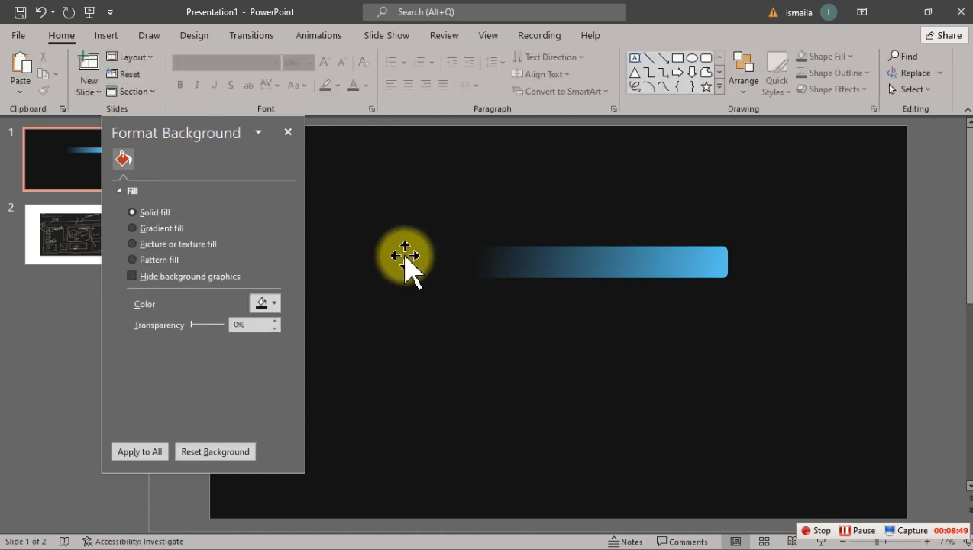
Step: Move the format pane clear of the slide and place the gradient bar in the slide's top-right corner with a small margin
left_click_drag(225, 134, 126, 271)
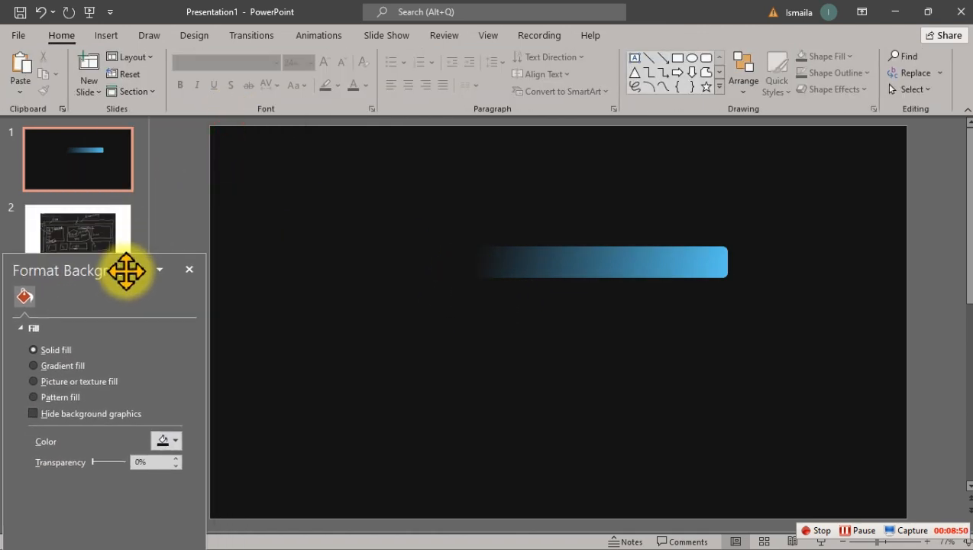
left_click(608, 252)
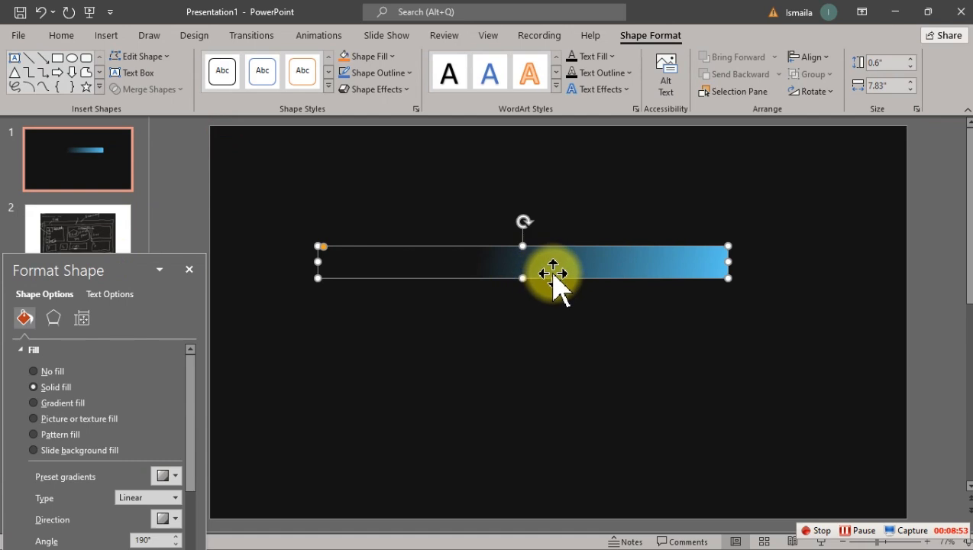
left_click_drag(552, 274, 721, 164)
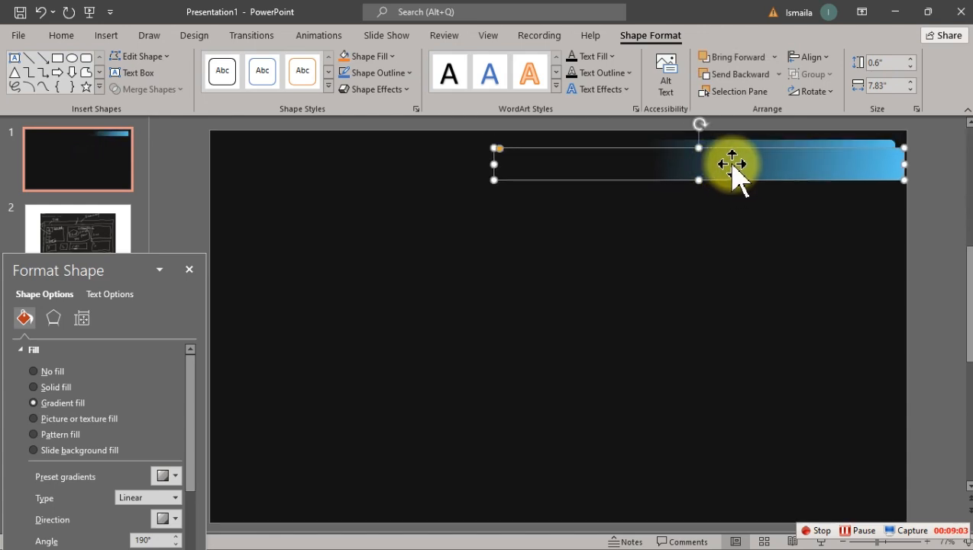
Step: Duplicate the gradient bar, move the copy to mid-slide and flip it horizontally
left_click_drag(747, 176, 548, 275)
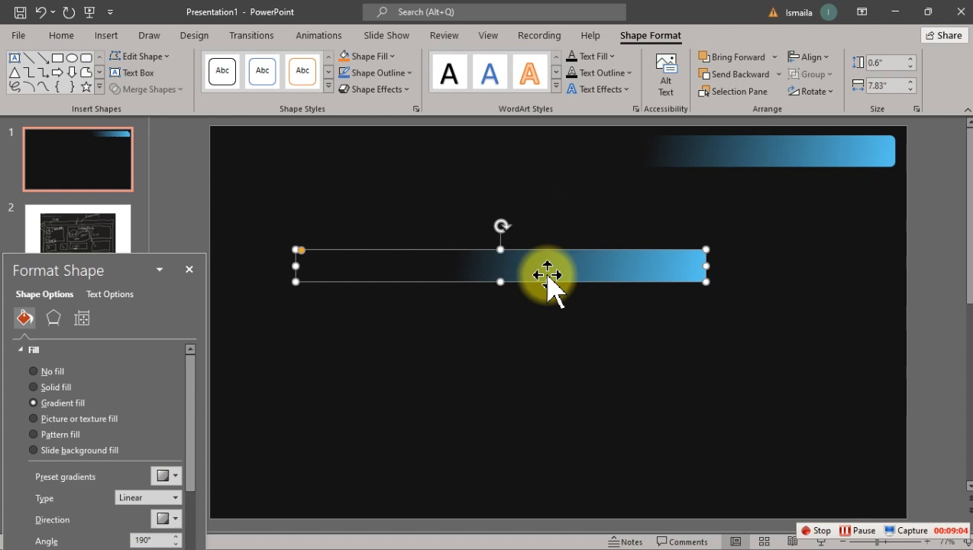
left_click(824, 58)
left_click(824, 59)
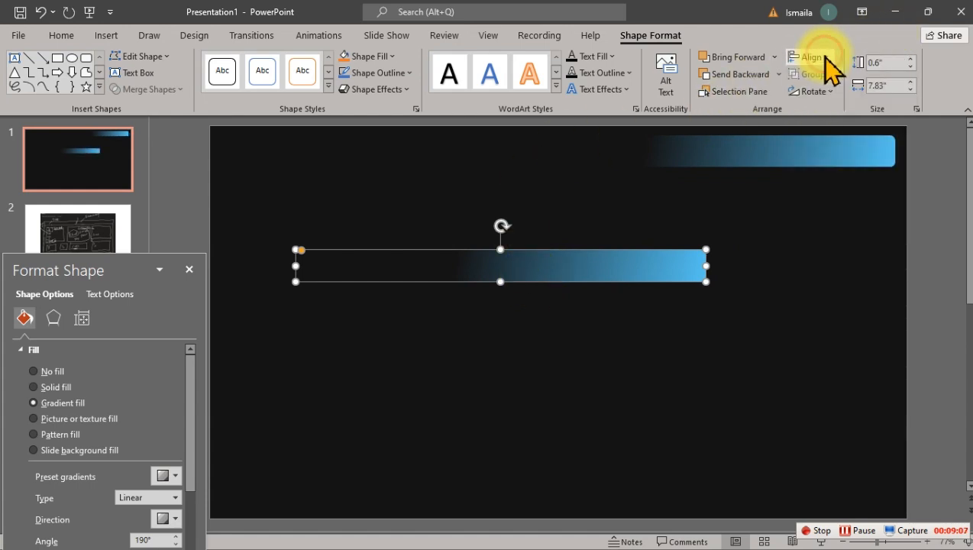
left_click(824, 90)
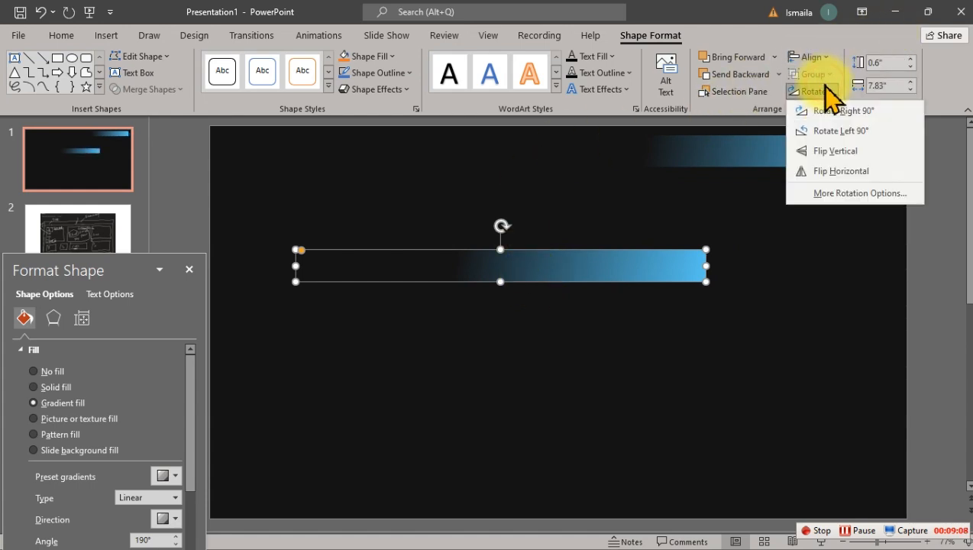
left_click(823, 167)
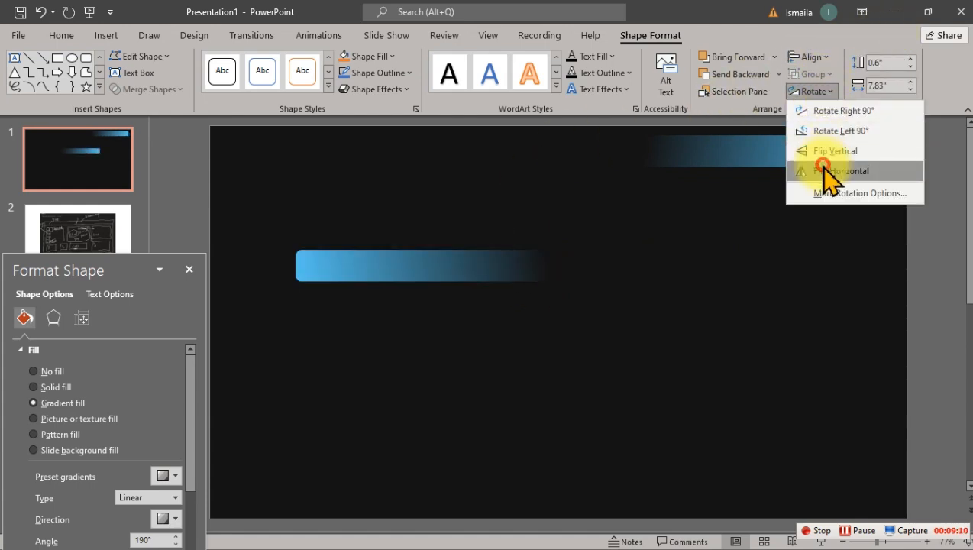
Step: Move the flipped bar to the slide's top-left corner, level with the first bar and with a matching side margin
left_click(447, 267)
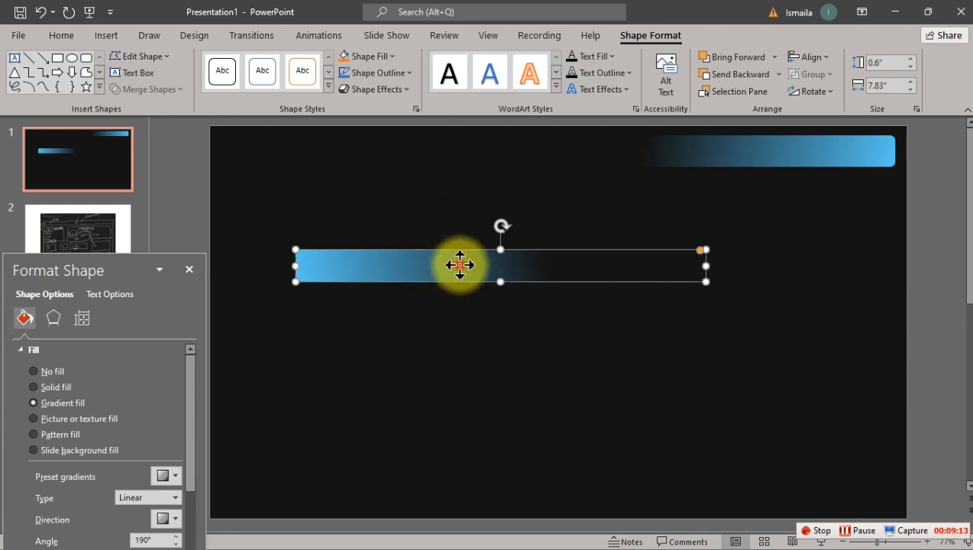
left_click_drag(461, 276, 392, 162)
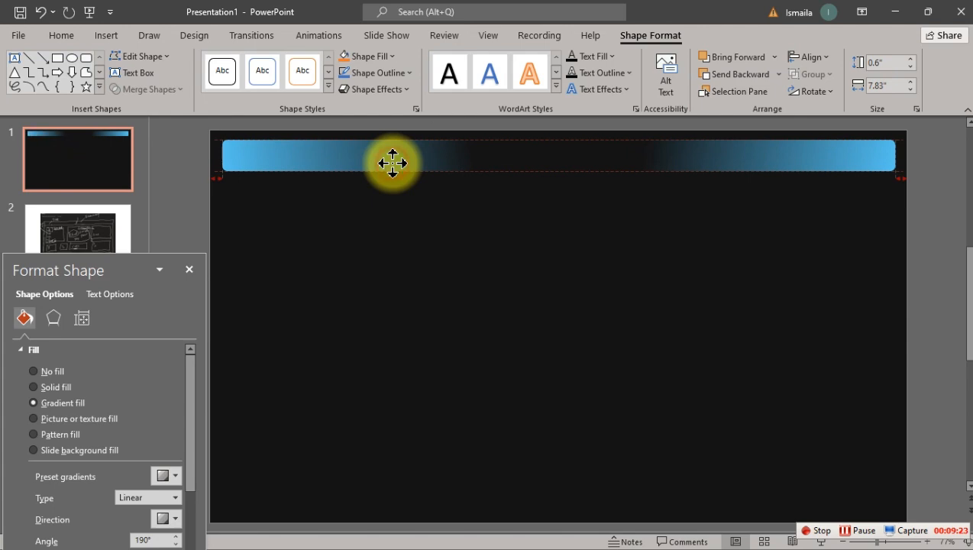
left_click(479, 257)
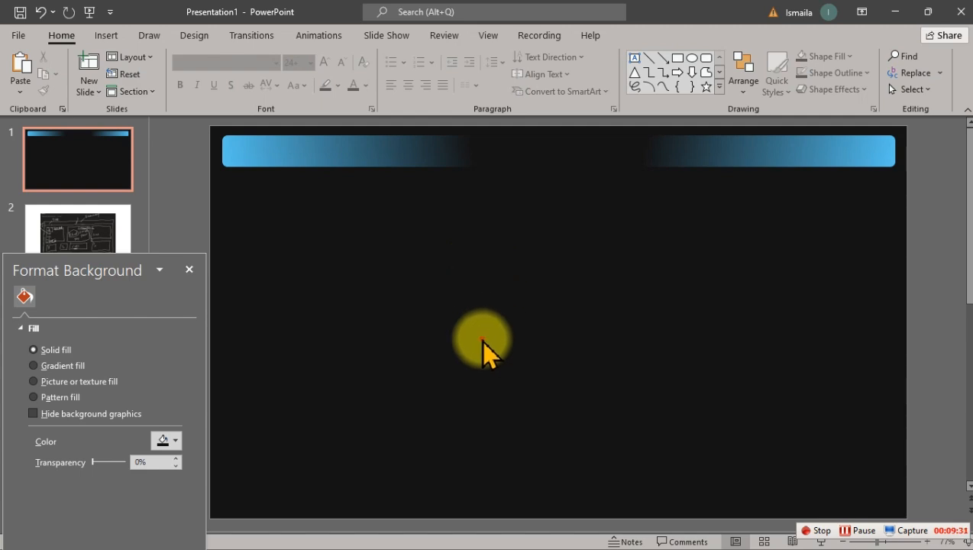
Step: Check the hand-drawn layout sketch on slide 2 and return to slide 1
left_click(73, 235)
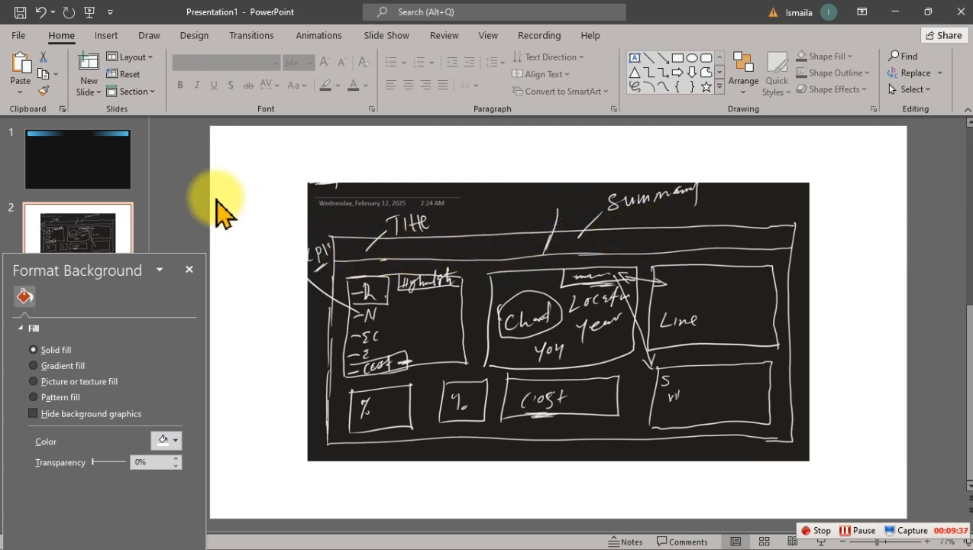
left_click(88, 173)
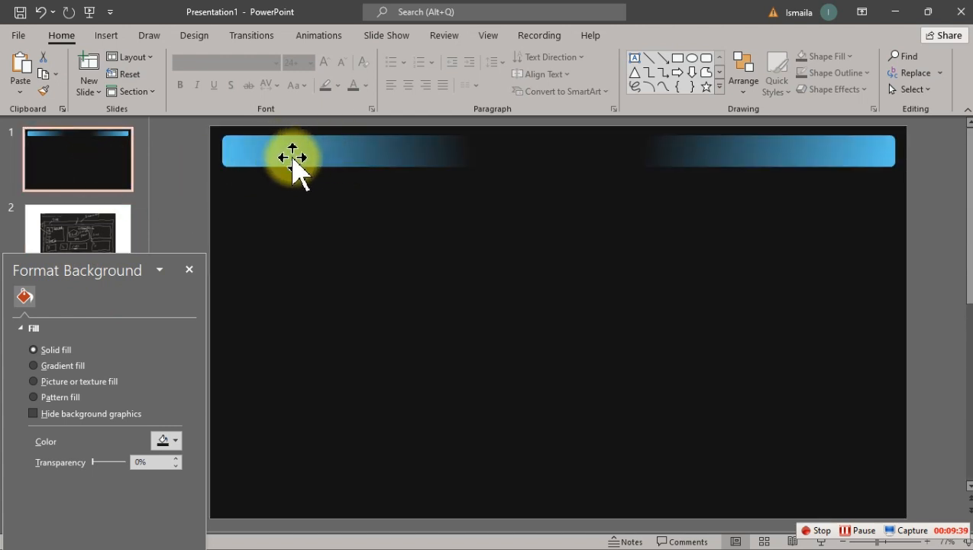
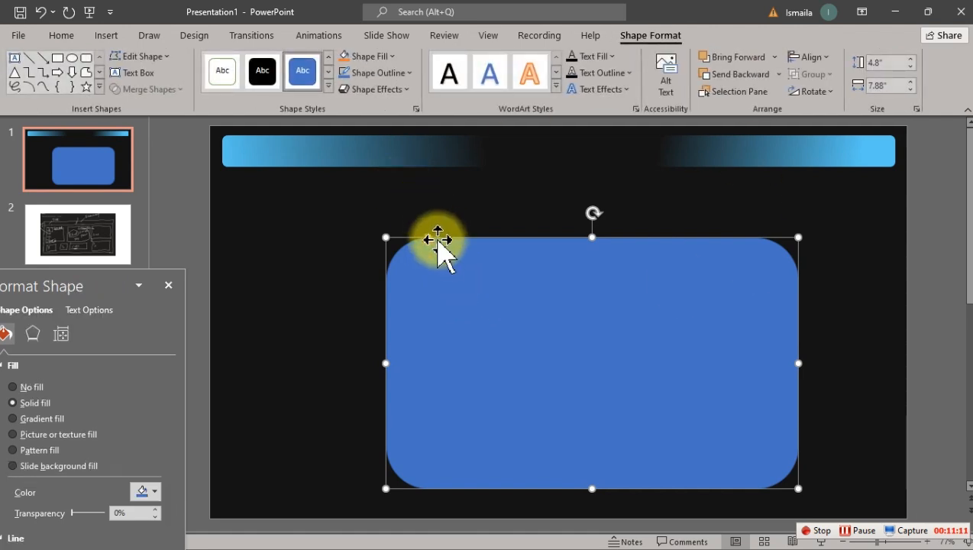
Step: Reduce the large rectangle's corner rounding to a slight curve and move it just beneath the left gradient bar, aligned to its left edge
left_click_drag(428, 237, 396, 242)
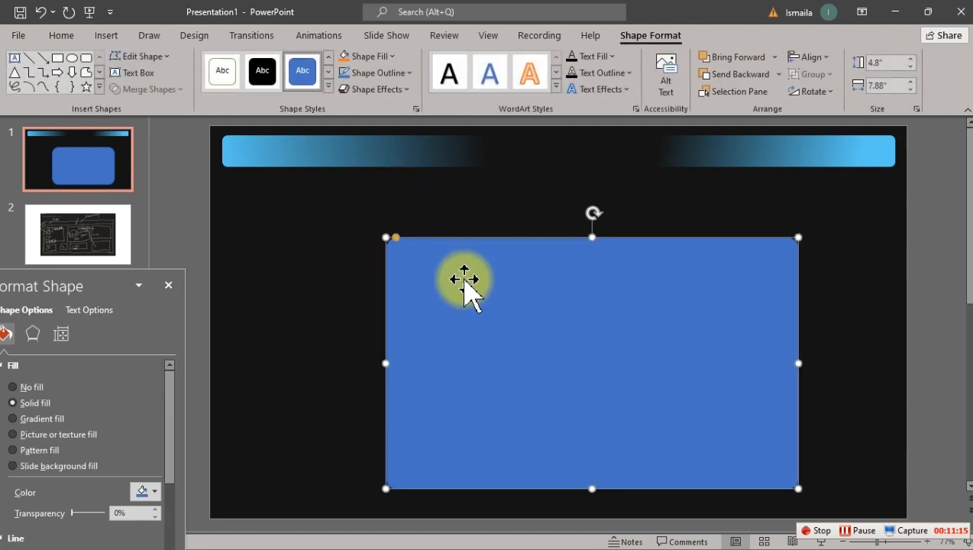
left_click_drag(512, 297, 348, 235)
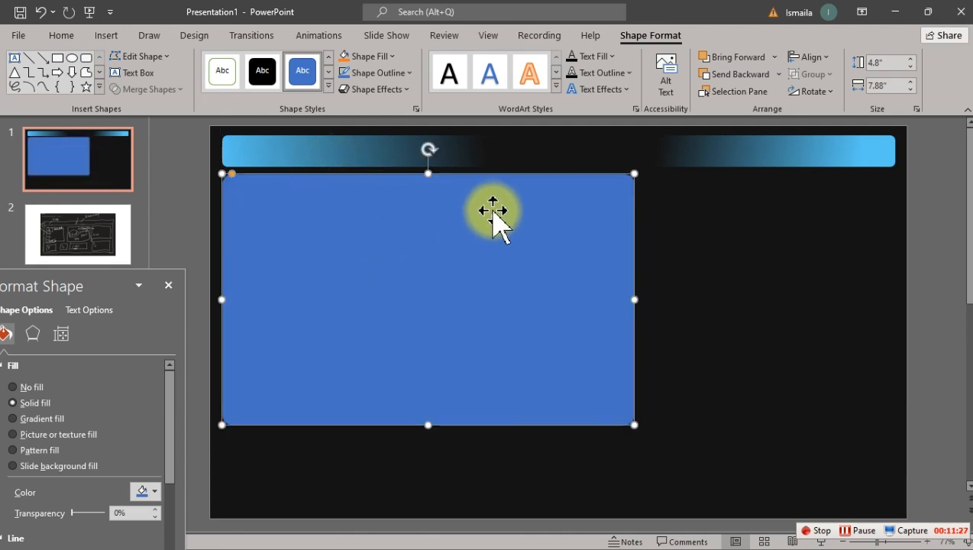
Step: Recolour the middle gradient stop of the left title bar to the theme black shade with 15% brightness
left_click(361, 145)
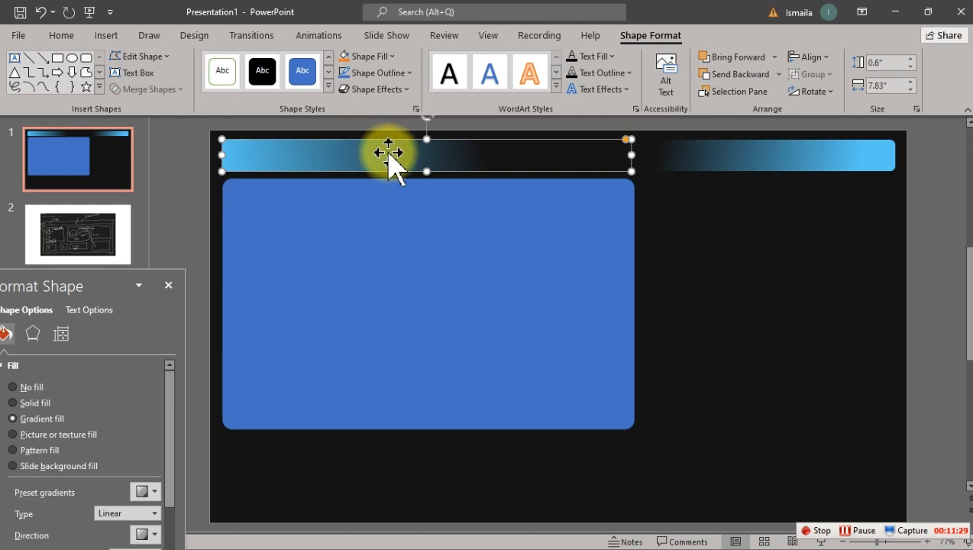
left_click_drag(94, 275, 140, 220)
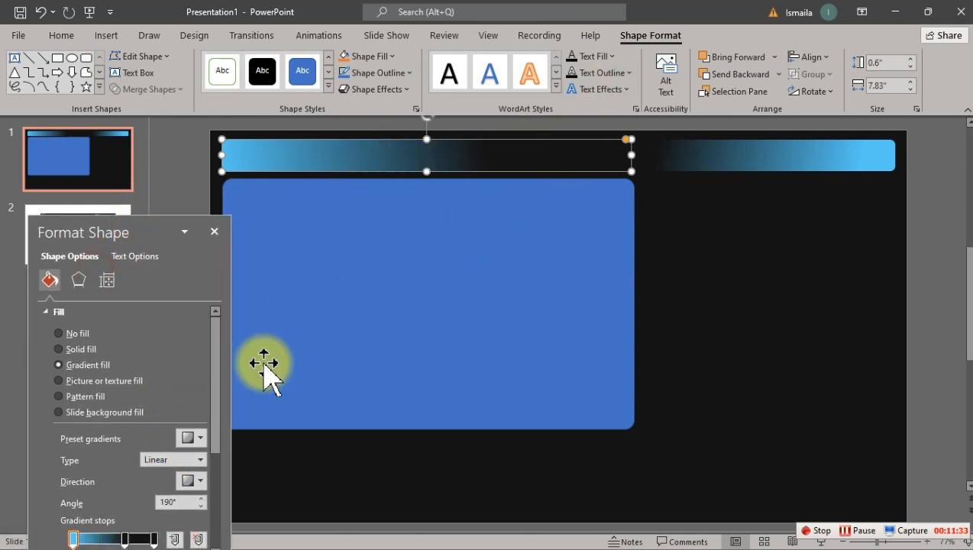
left_click(126, 537)
left_click_drag(169, 228, 186, 141)
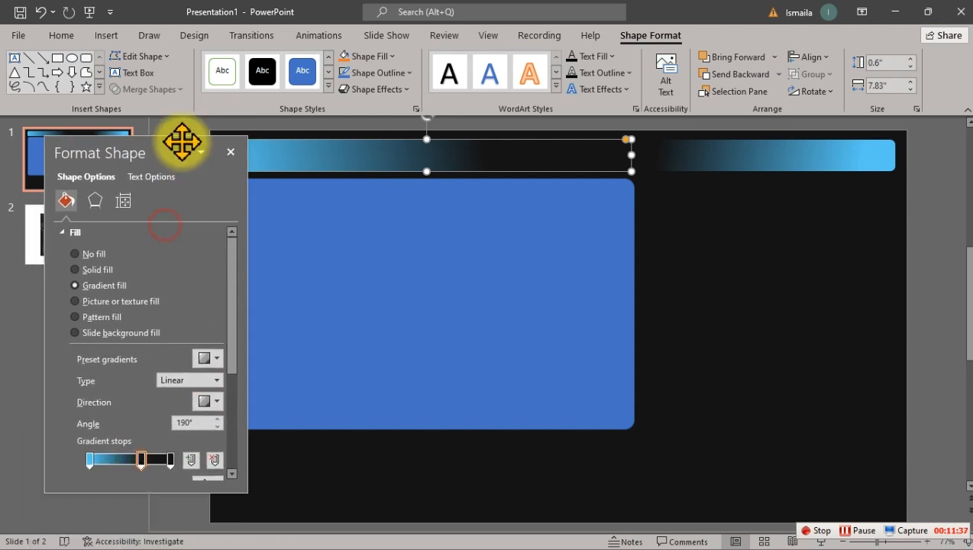
left_click_drag(234, 329, 233, 367)
left_click(217, 392)
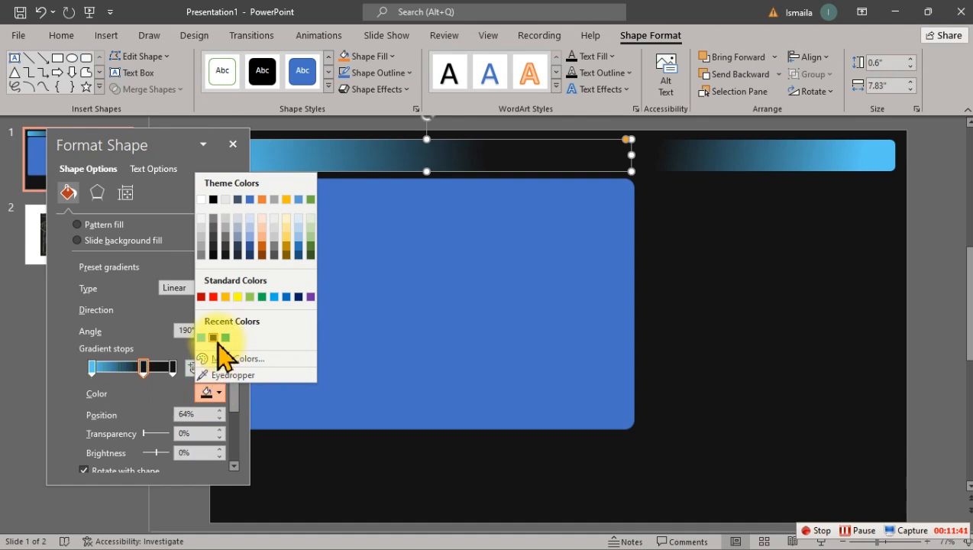
left_click(215, 245)
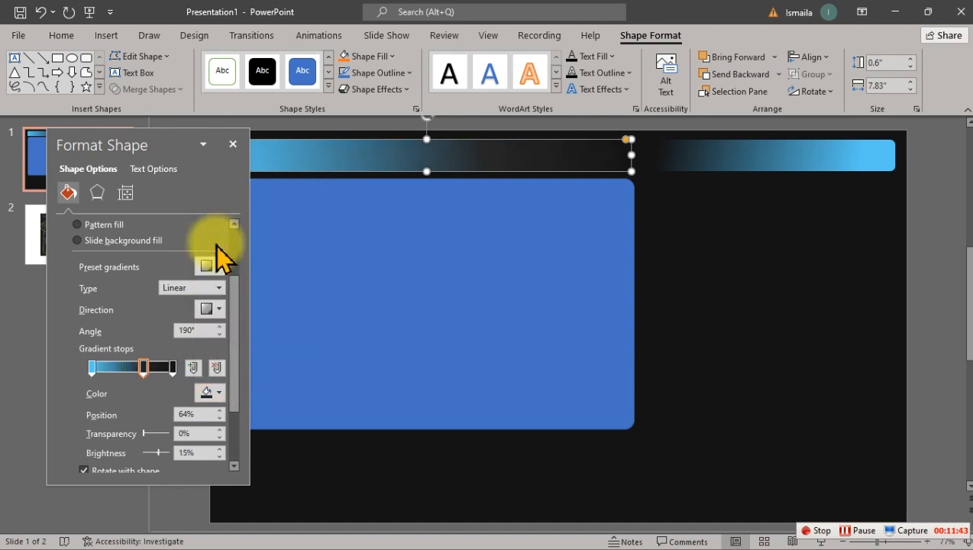
left_click(214, 392)
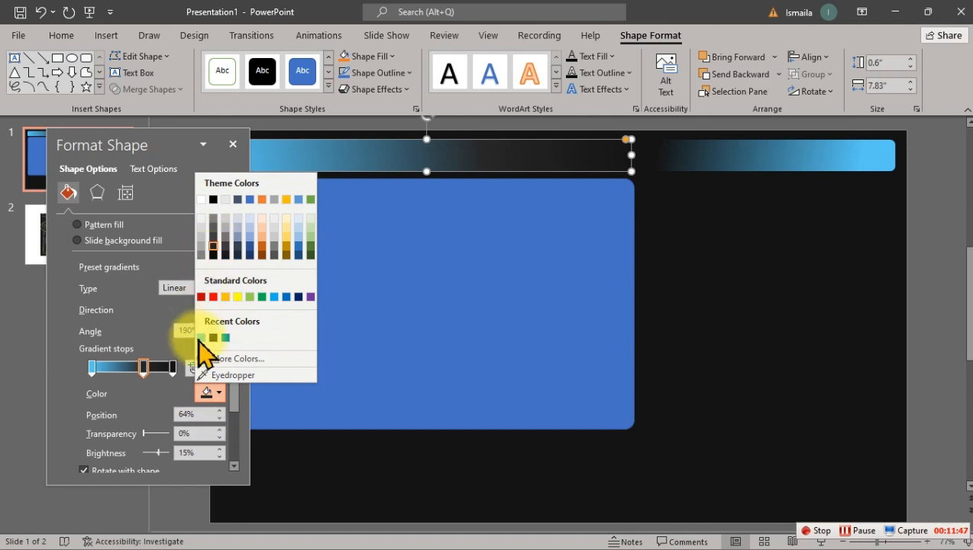
Step: Try the theme black shade with 15% brightness on the right title bar's middle gradient stop and undo it
left_click(726, 153)
left_click(726, 153)
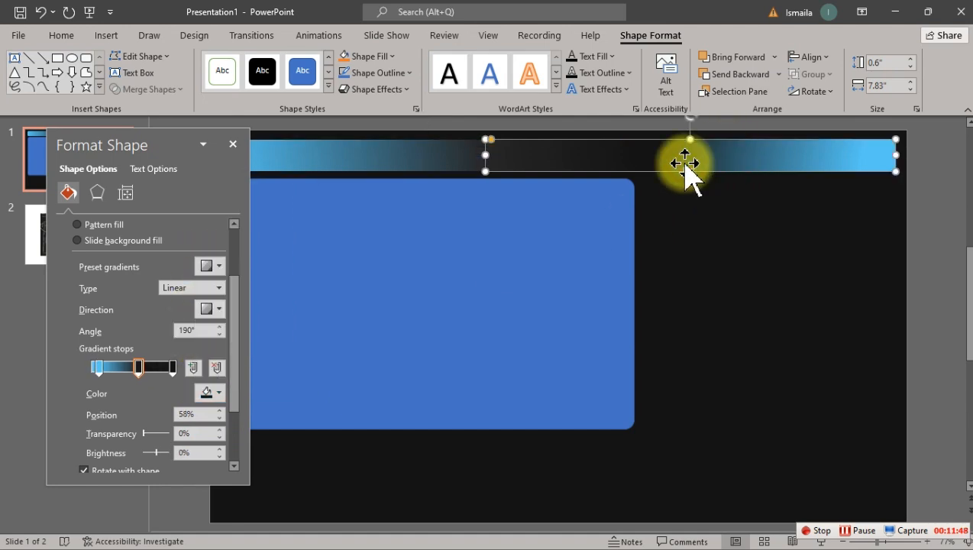
left_click(211, 393)
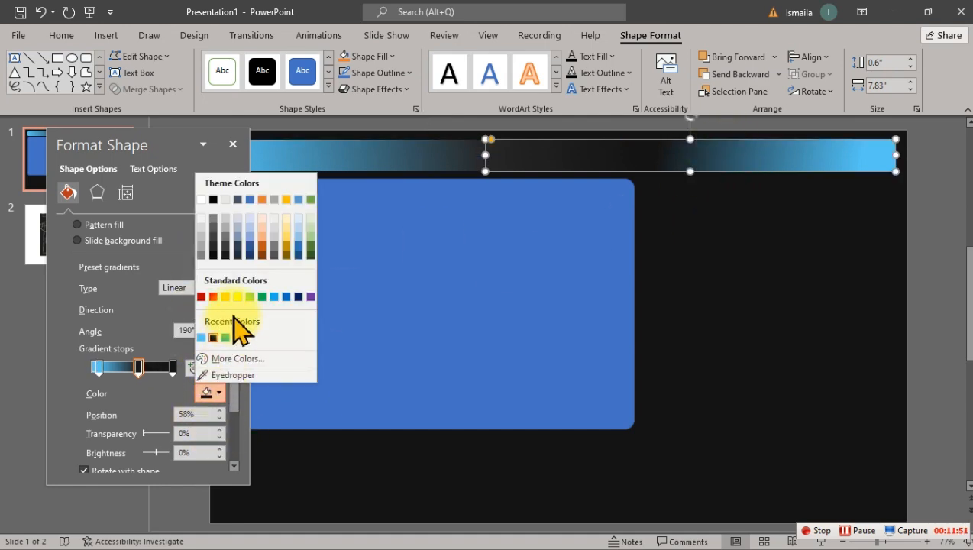
left_click(216, 247)
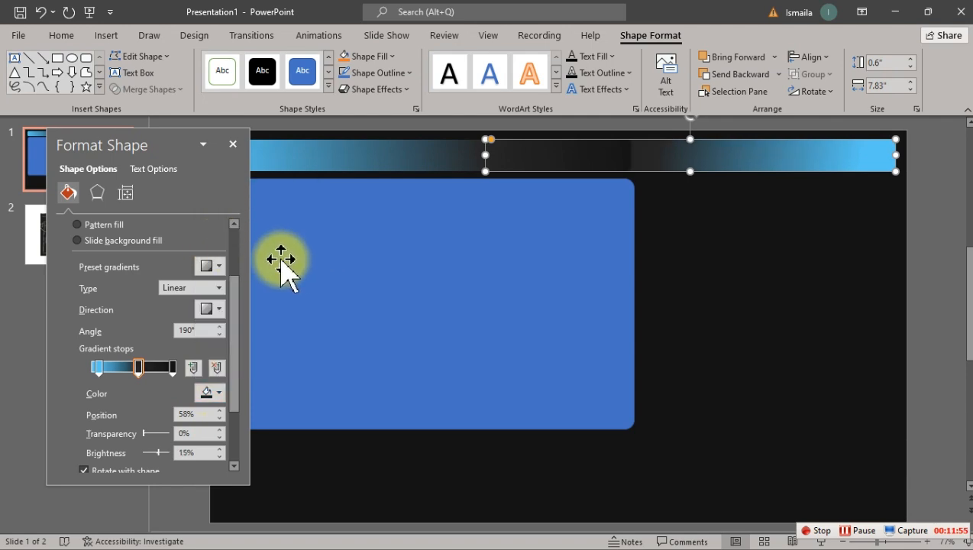
key("ctrl+z")
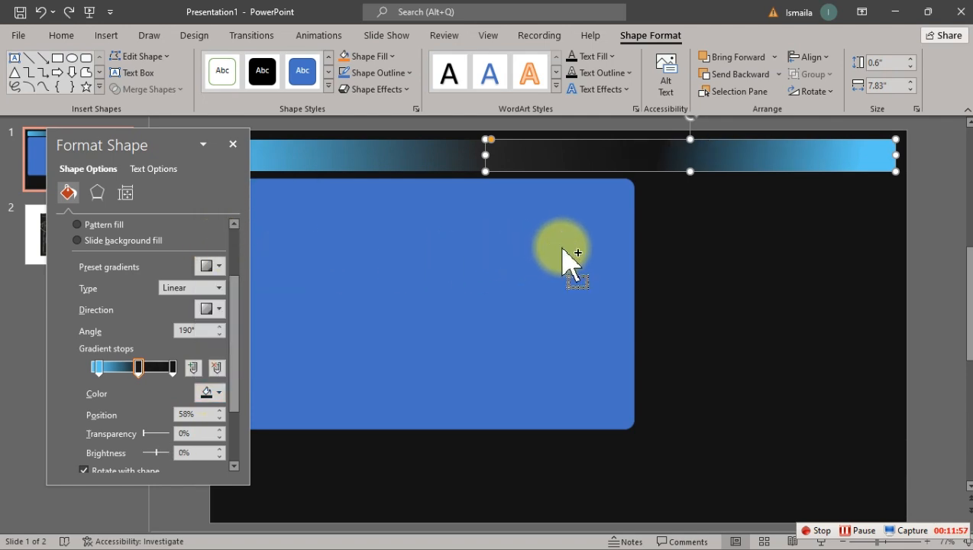
left_click(762, 288)
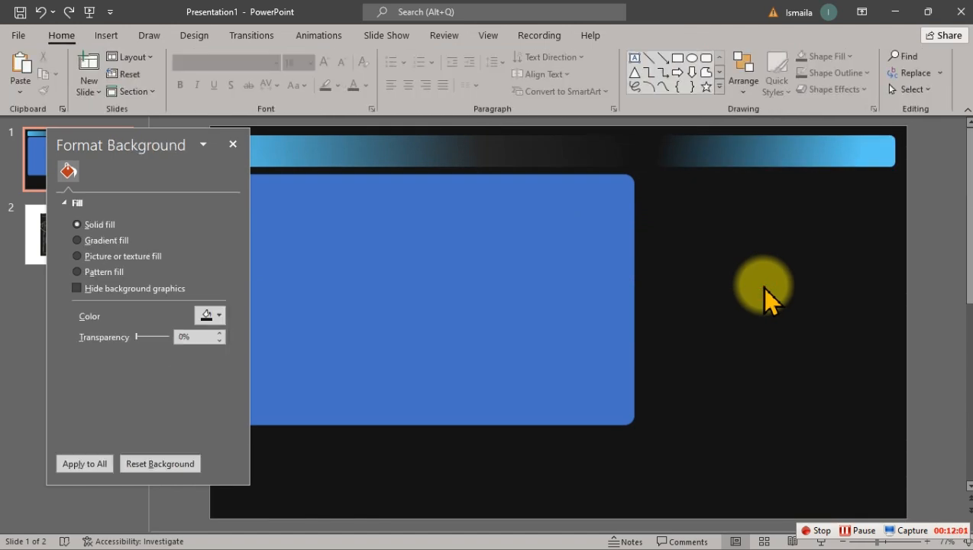
Step: Fill the large rectangle with a custom dark colour of RGB 28, 29, 35
left_click(504, 234)
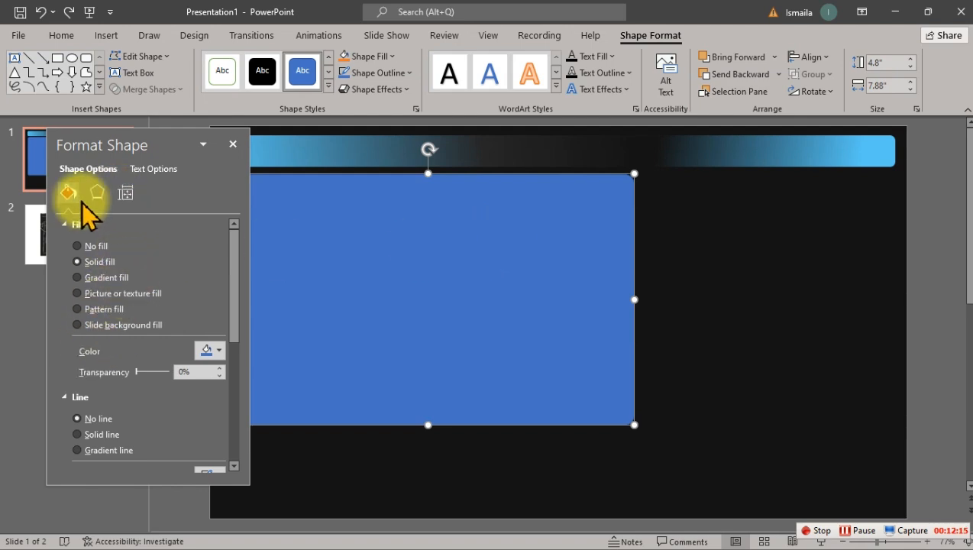
left_click(207, 352)
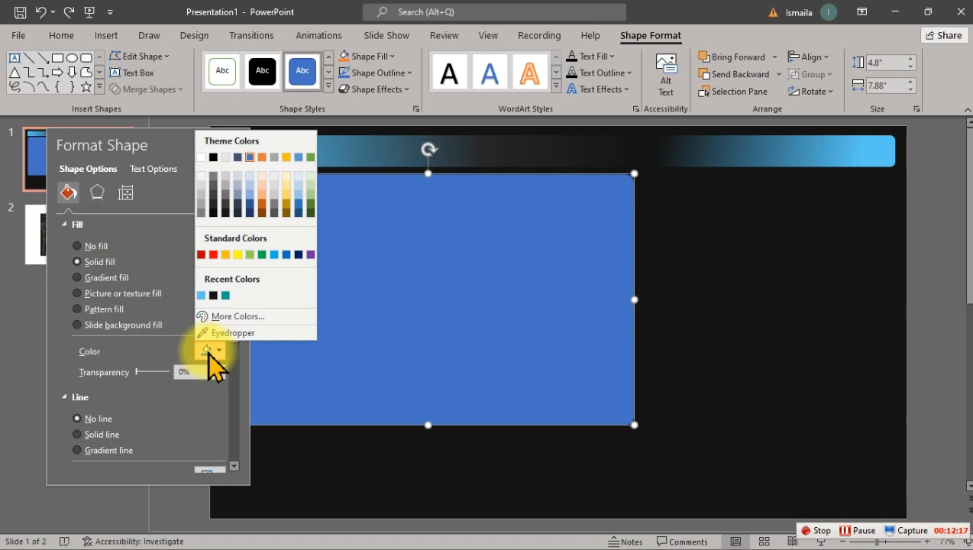
left_click(217, 317)
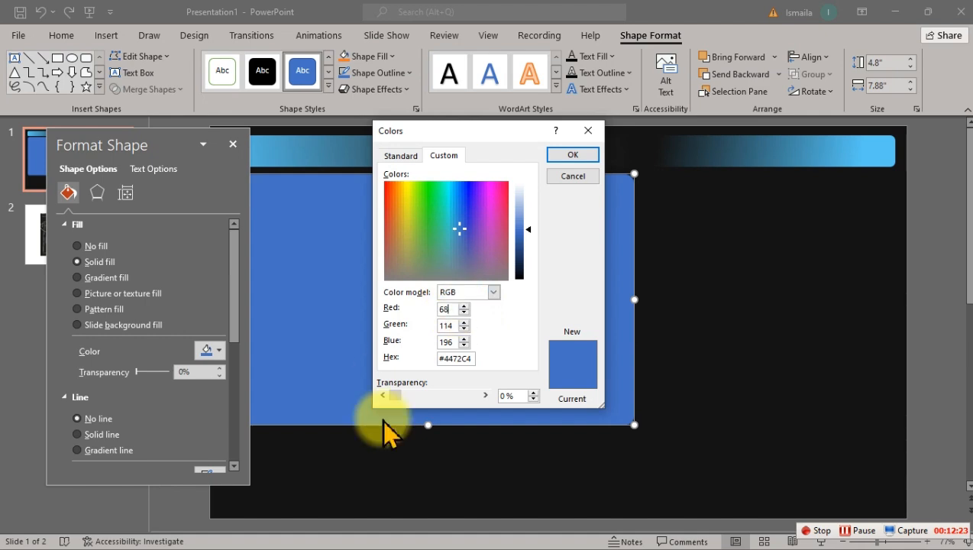
key("BackSpace")
type("2")
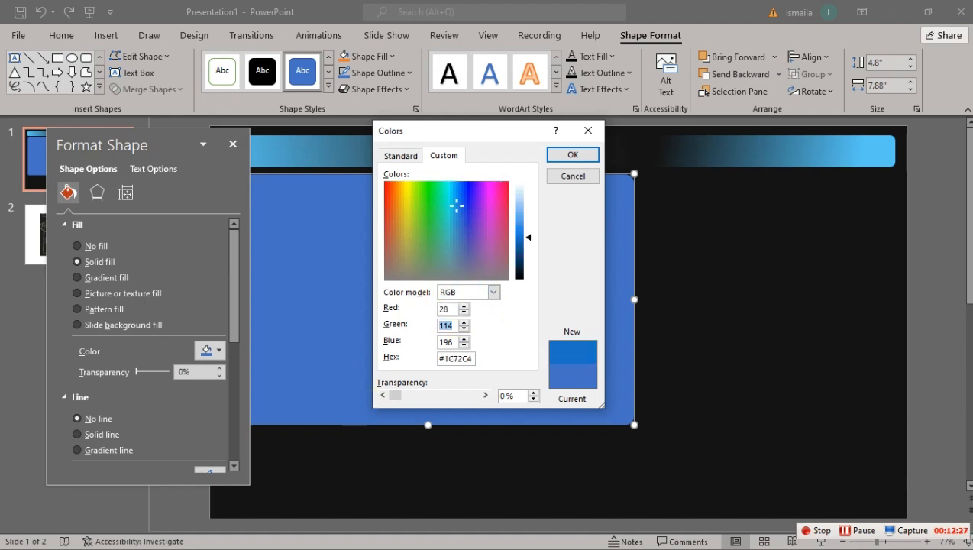
type("29")
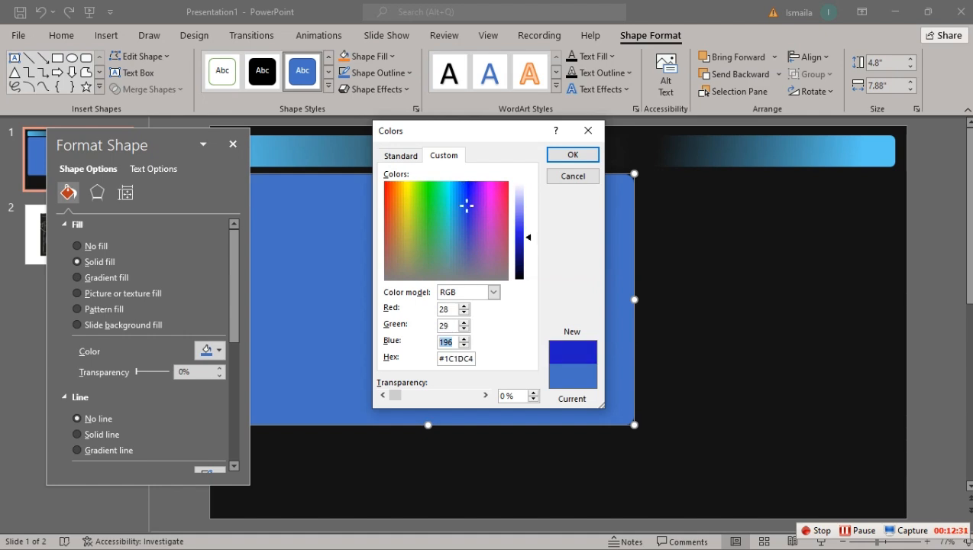
type("35")
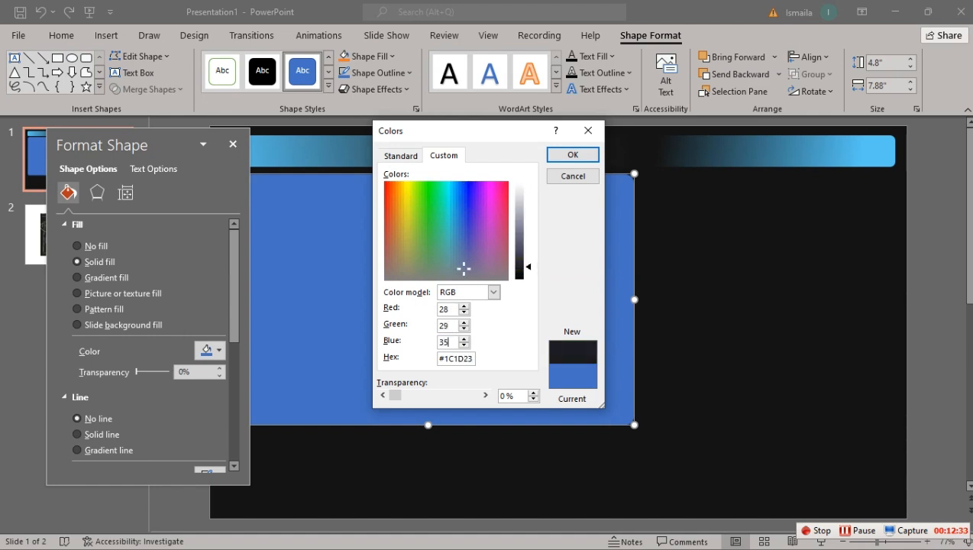
left_click(577, 156)
left_click(684, 266)
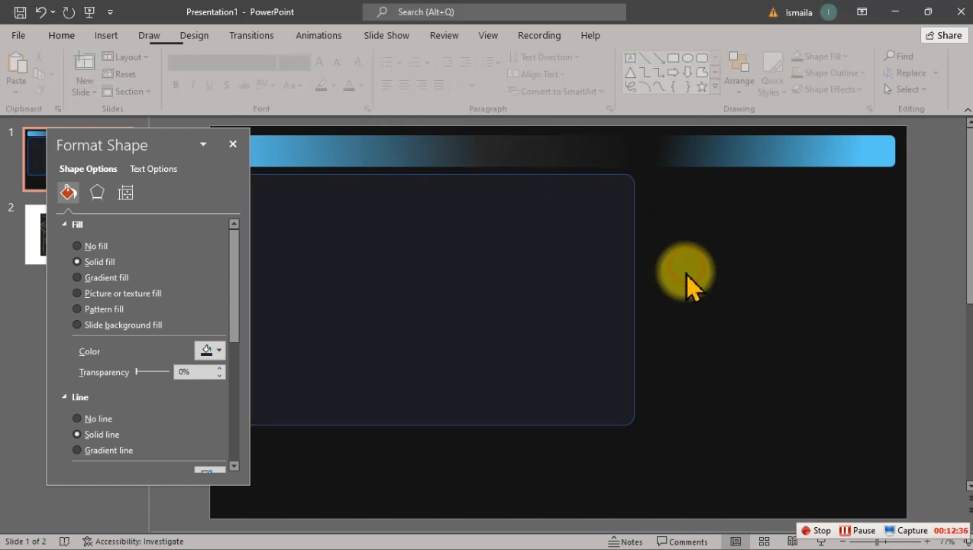
Step: Move the format pane off the dark rectangle to the empty area on the slide's right side
left_click(559, 315)
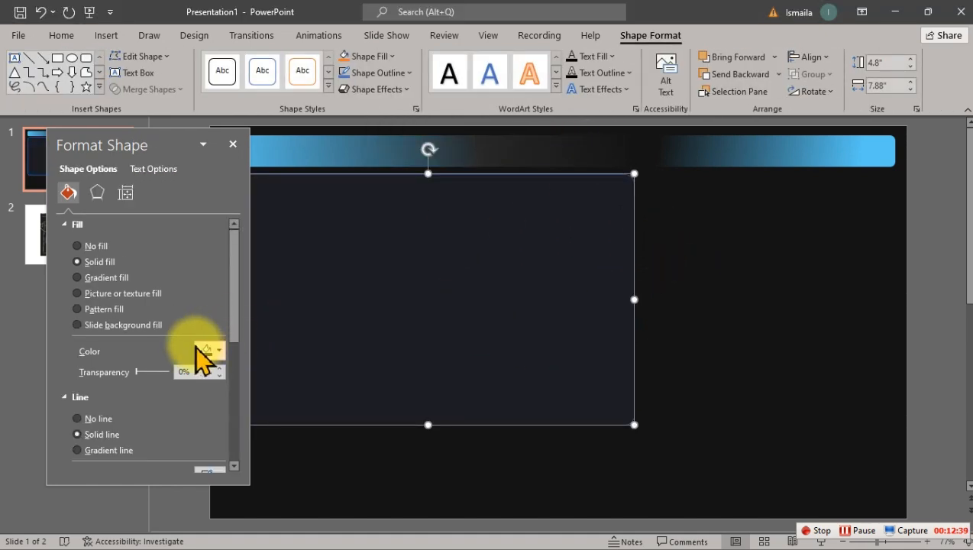
left_click(710, 307)
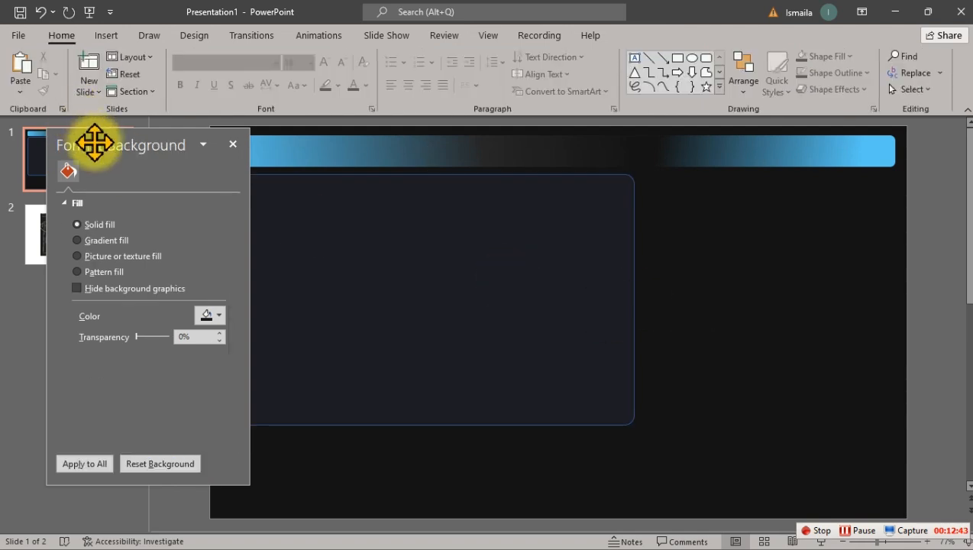
left_click_drag(95, 144, 739, 176)
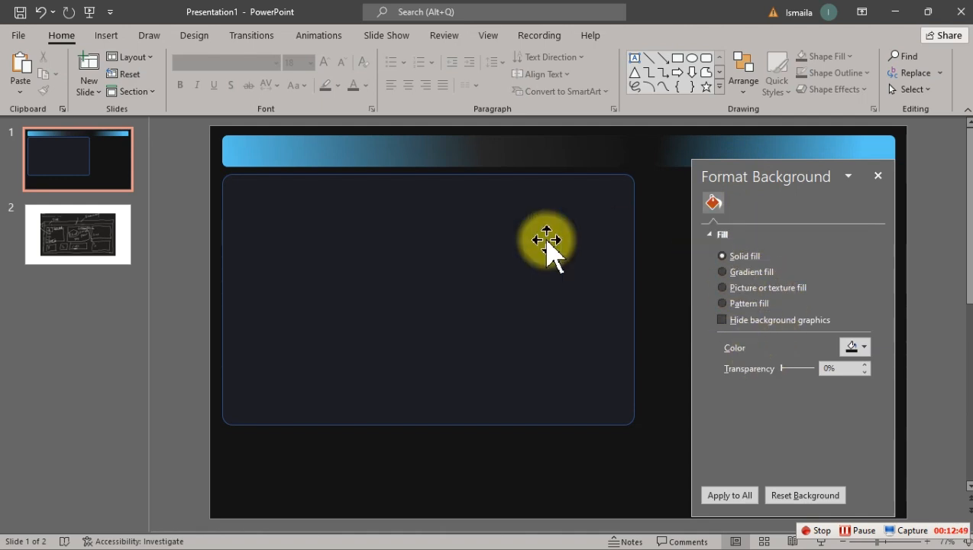
Step: Change the large rectangle's outline from blue to a grey shade of the theme black
left_click(498, 240)
scroll(760, 412, "down", 5)
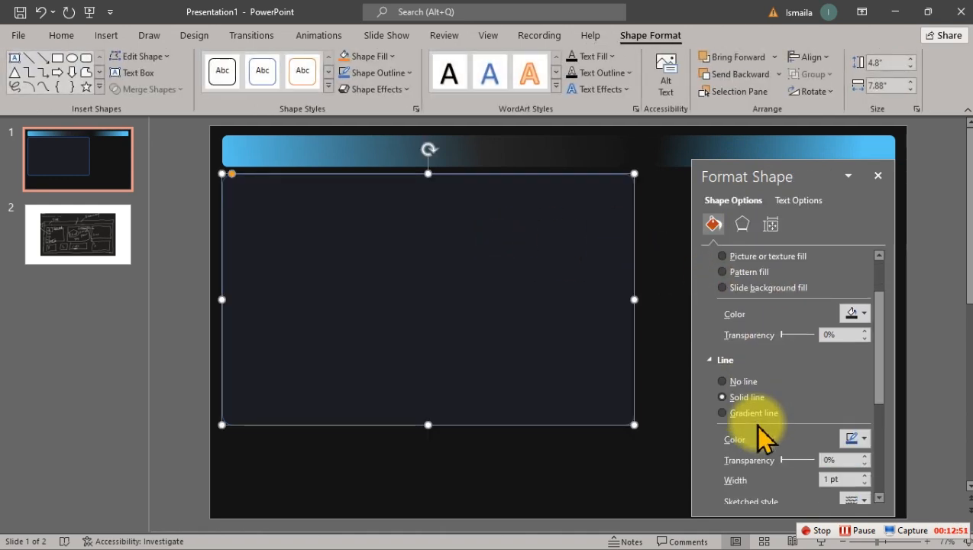
left_click(859, 370)
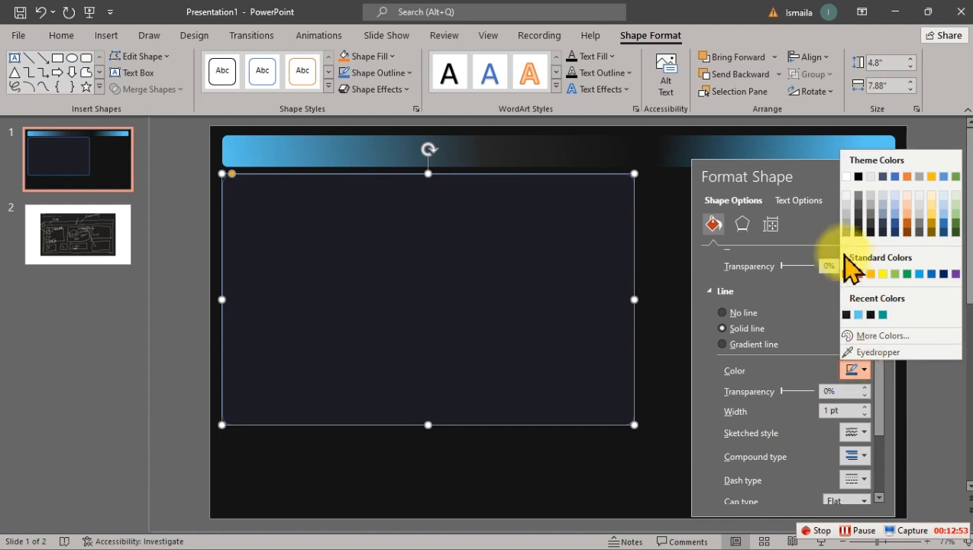
left_click(860, 205)
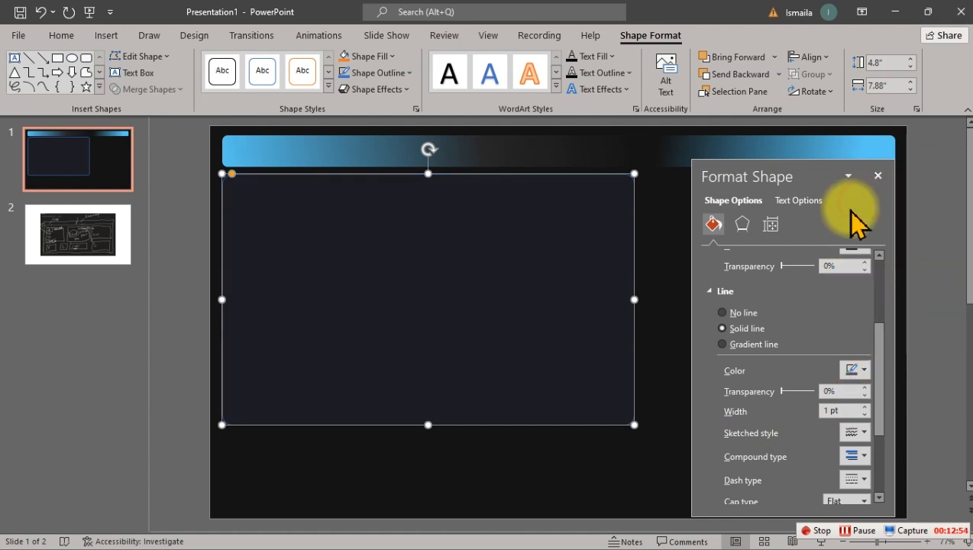
left_click(548, 478)
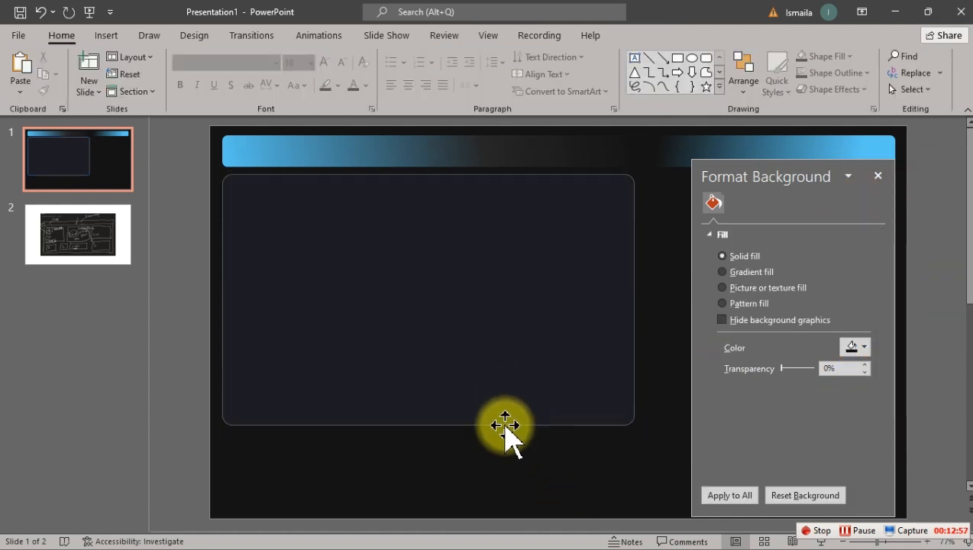
Step: Try a dark grey theme shade as the large rectangle's fill and undo it
left_click(487, 374)
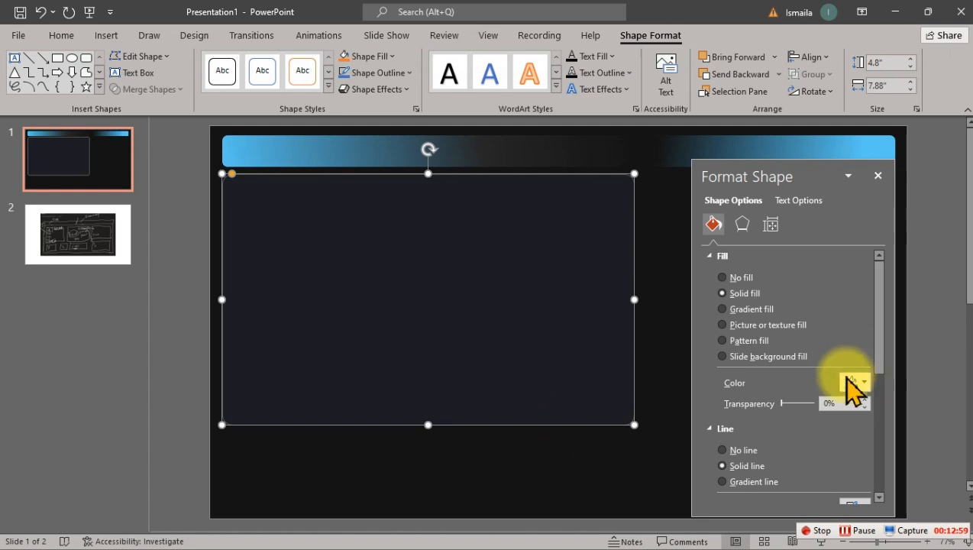
left_click(854, 383)
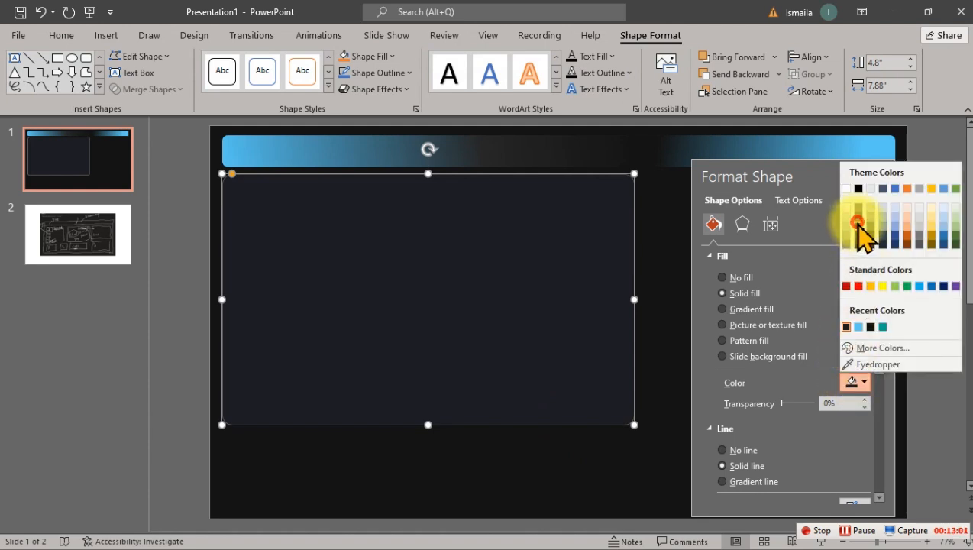
left_click(857, 222)
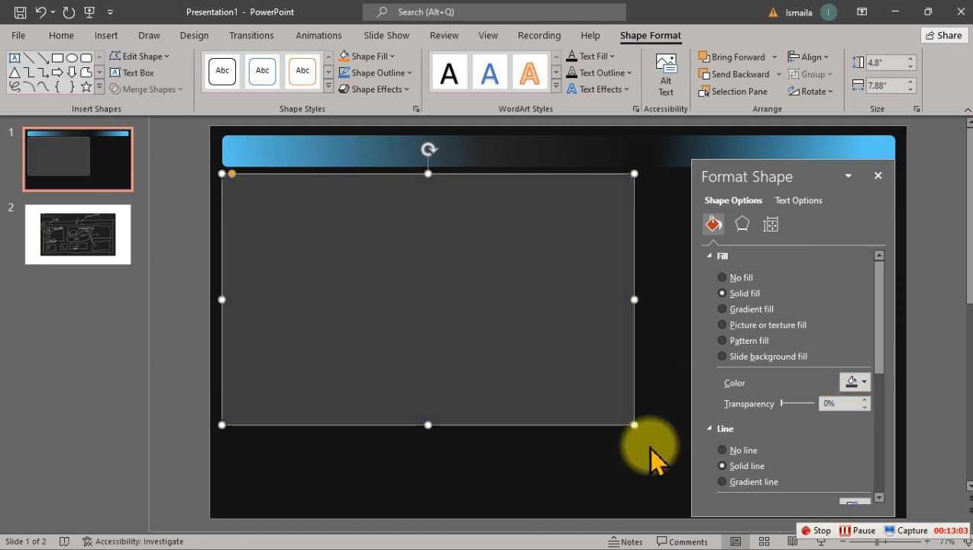
key("ctrl+z")
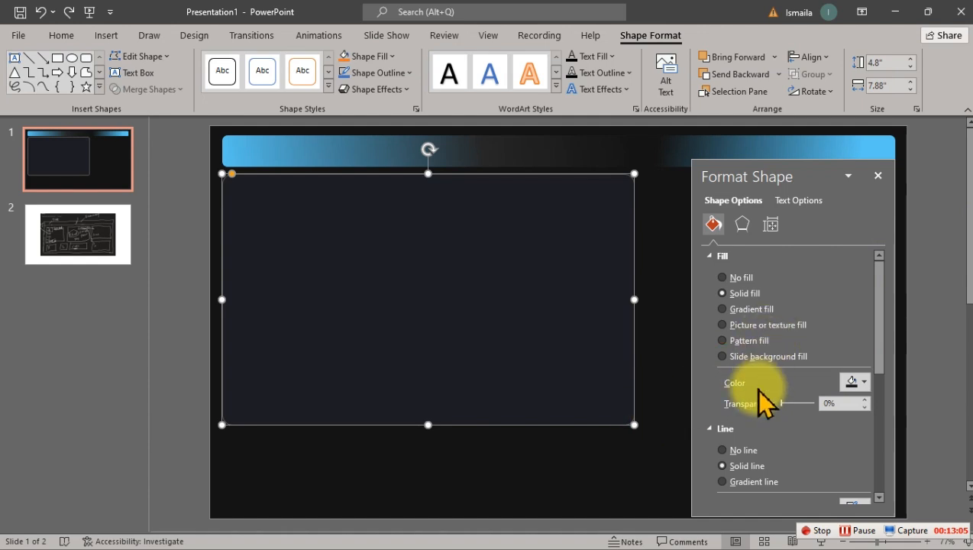
Step: Set the large rectangle's outline to a darker grey shade of the theme black and reselect the rectangle
scroll(803, 414, "down", 3)
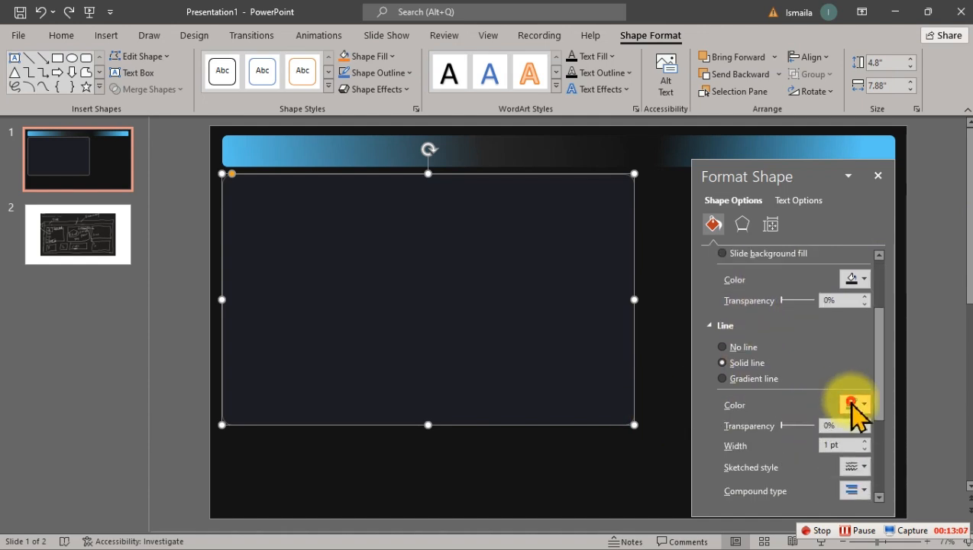
left_click(854, 405)
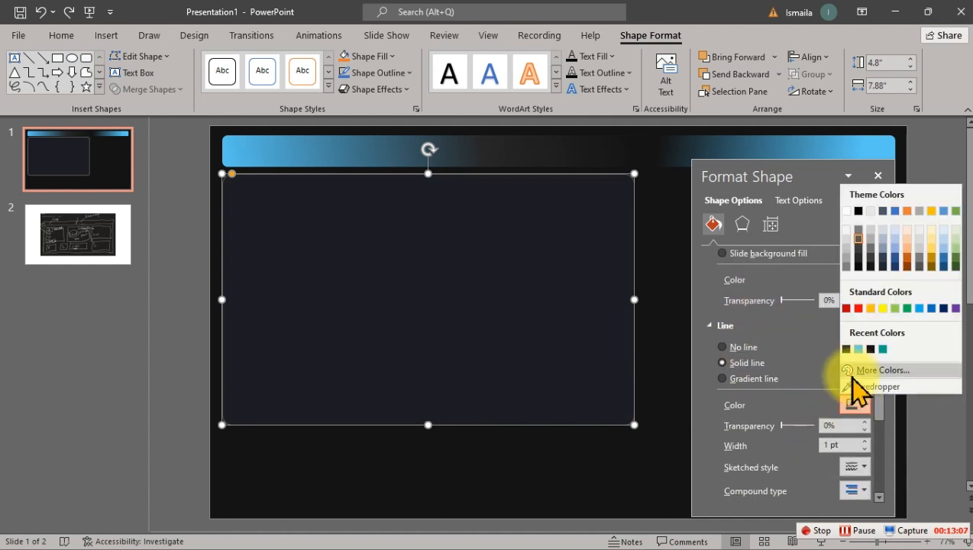
left_click(858, 243)
left_click(599, 454)
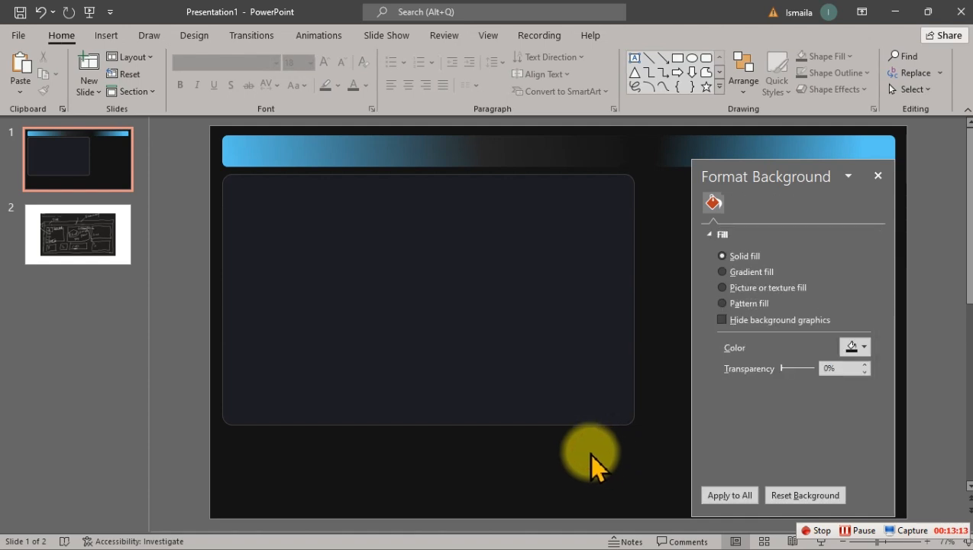
left_click(552, 404)
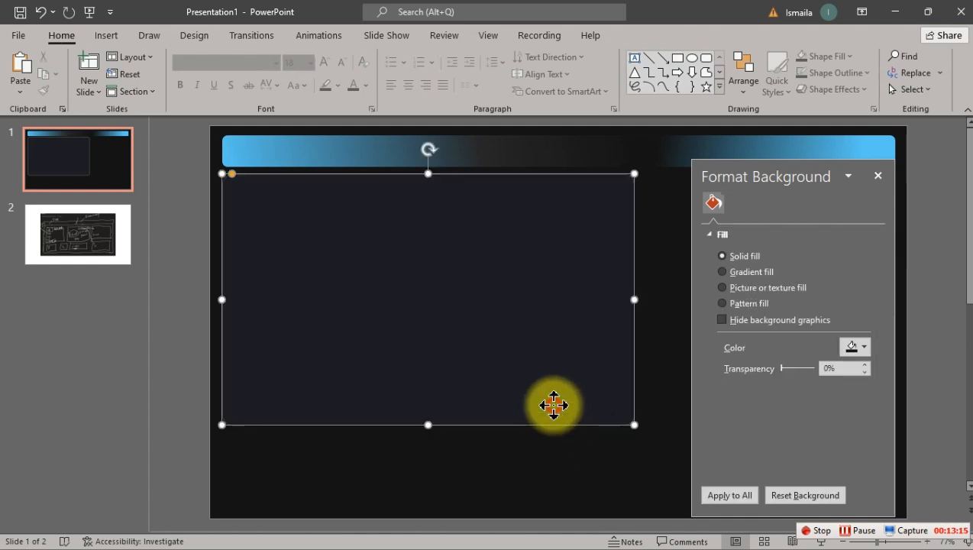
Step: Set the large rectangle's outline transparency to 14% and deselect the shape
left_click_drag(782, 404, 773, 408)
scroll(782, 427, "down", 4)
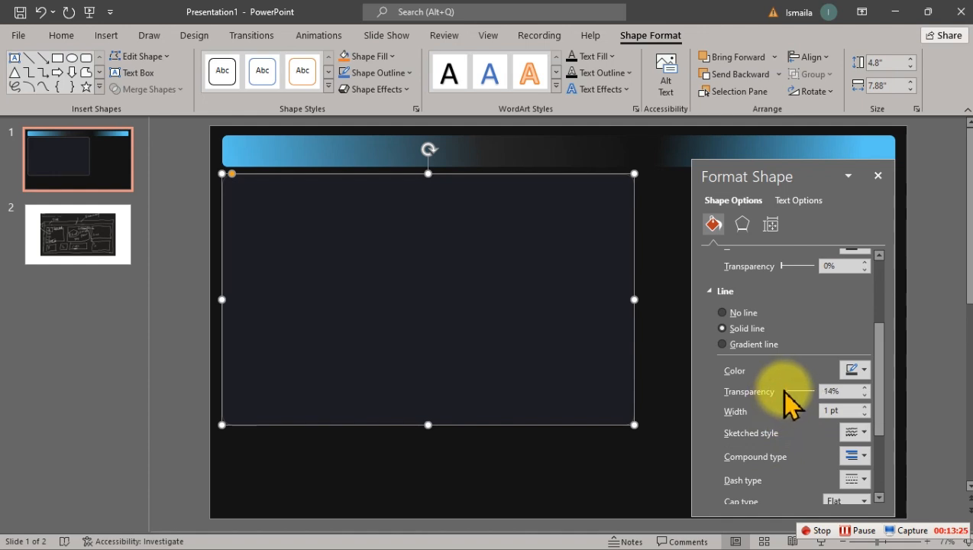
left_click(543, 456)
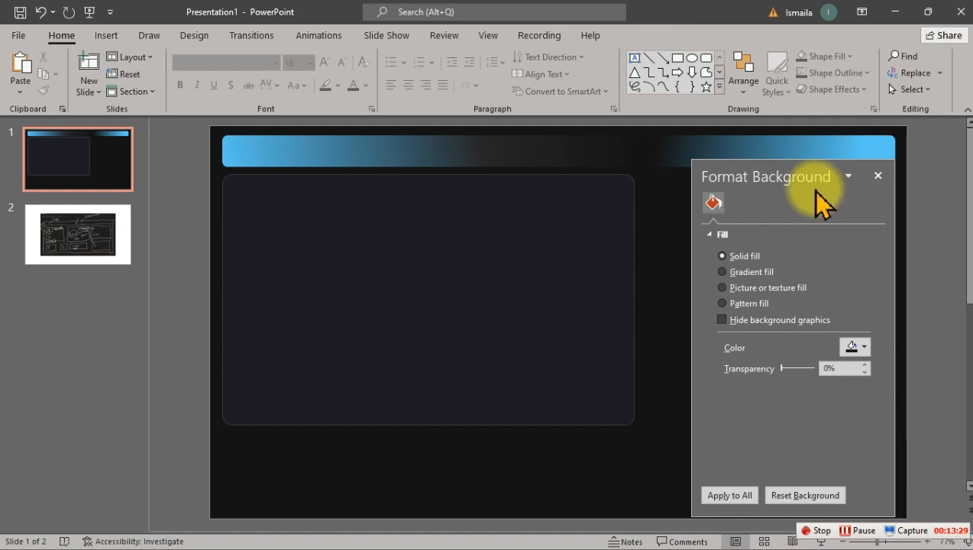
Step: Move the format pane off the slide, duplicate the large rectangle and align the copy with the right end of the title bar
left_click_drag(810, 177, 117, 200)
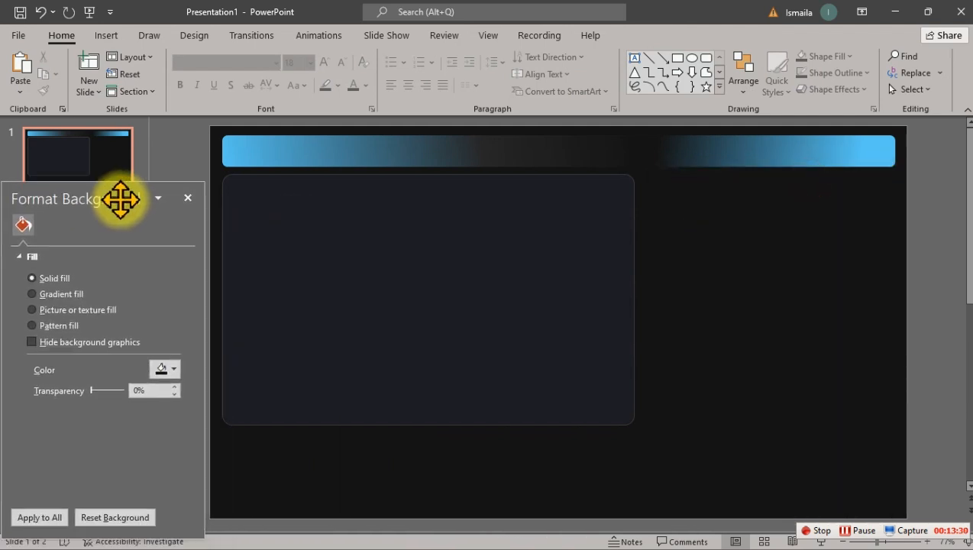
left_click(487, 285)
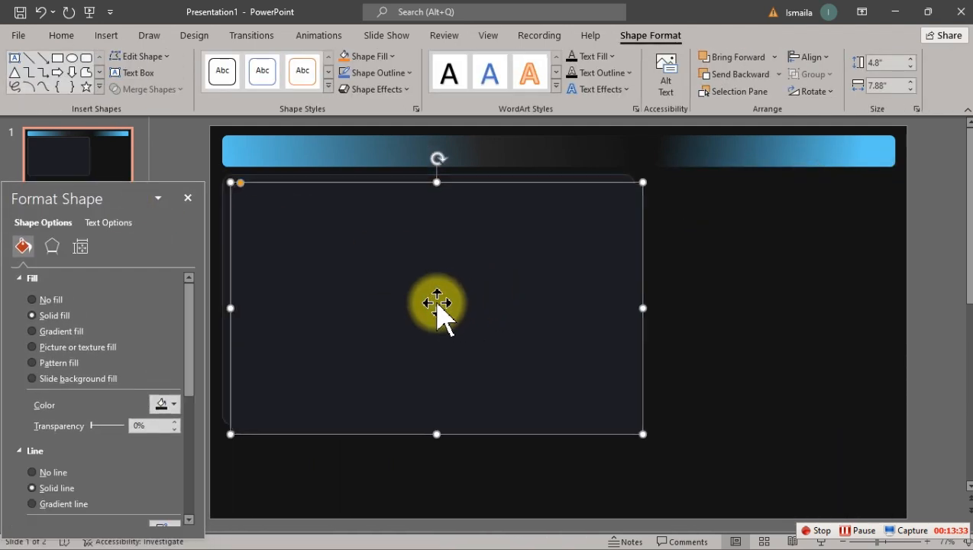
left_click_drag(302, 309, 553, 299)
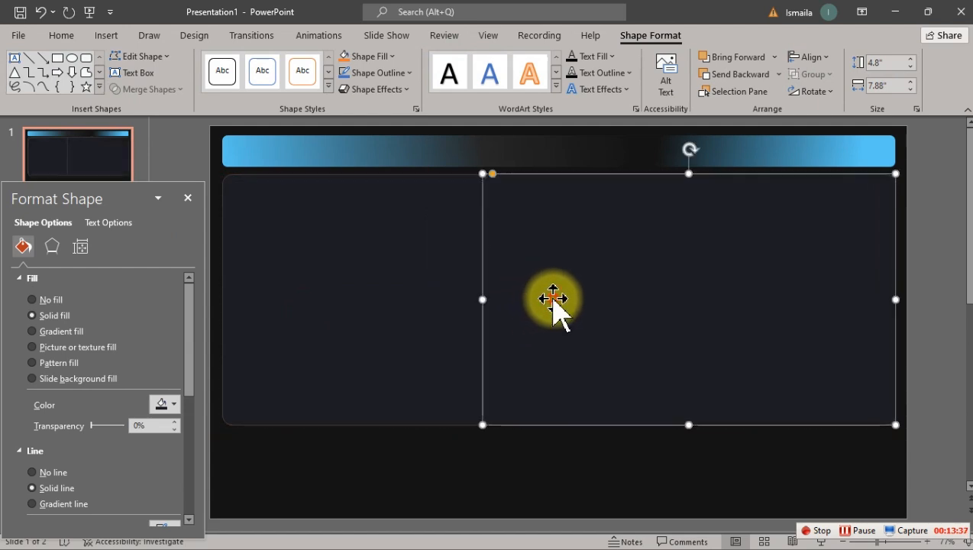
Step: Resize the copied panel to 4.68" wide, leaving a gap beside the large rectangle, and extend it down to a height of 6.4"
left_click_drag(482, 298, 650, 297)
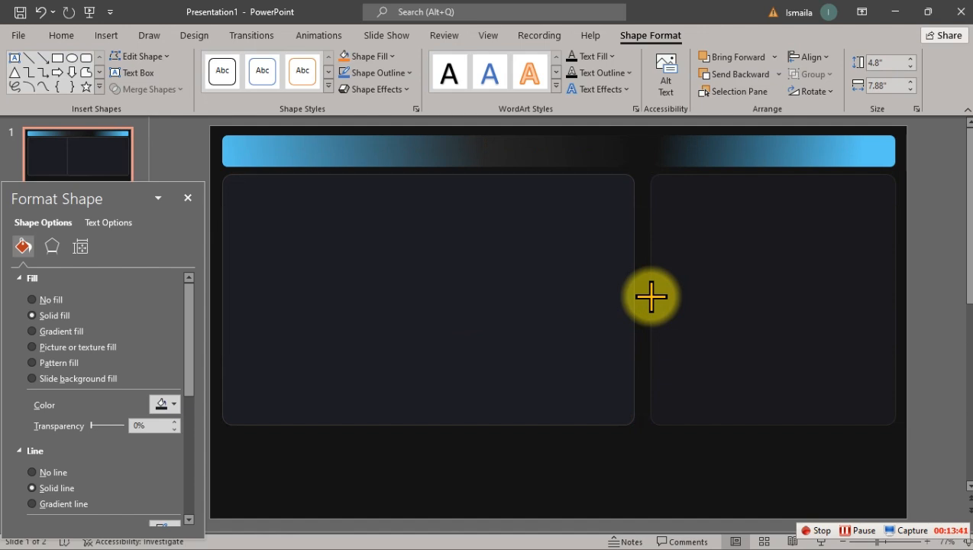
left_click_drag(651, 297, 650, 298)
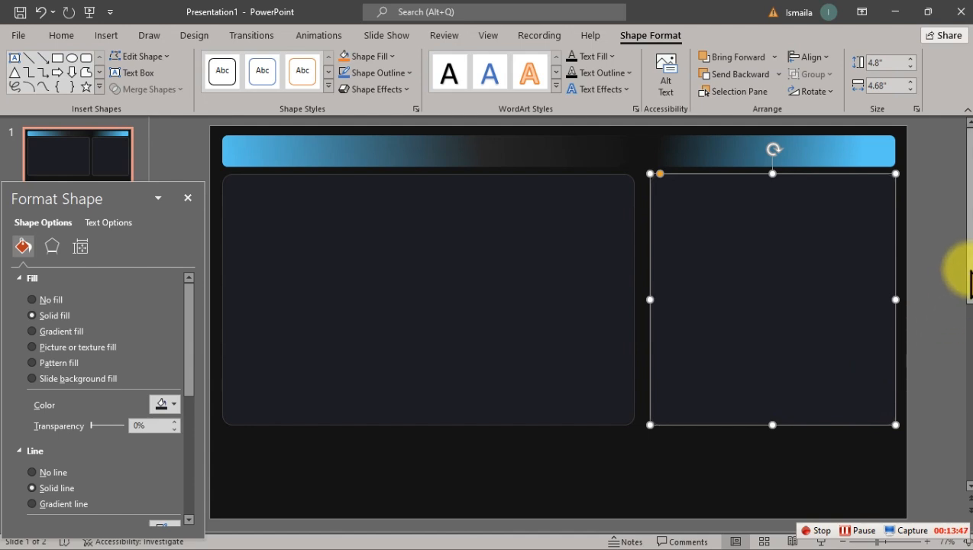
left_click(967, 268)
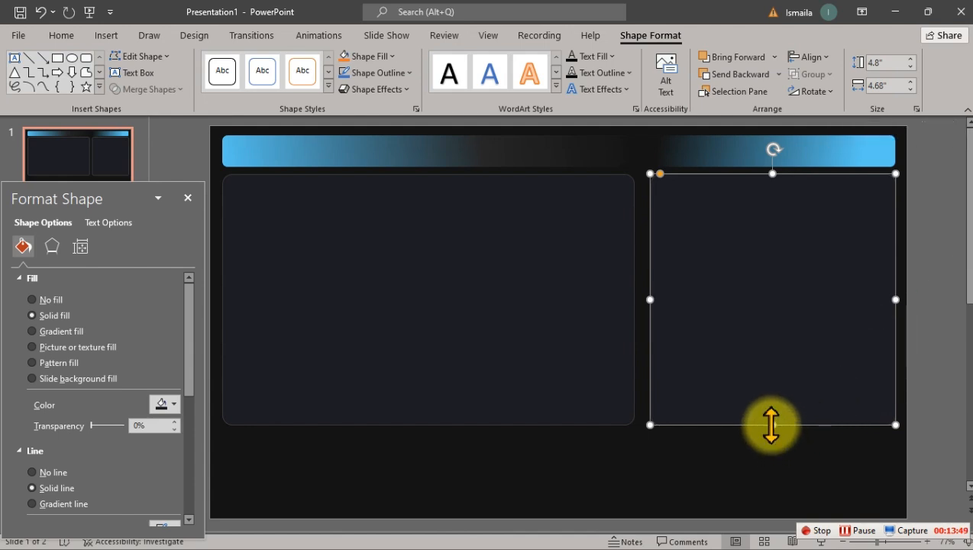
left_click_drag(771, 426, 777, 506)
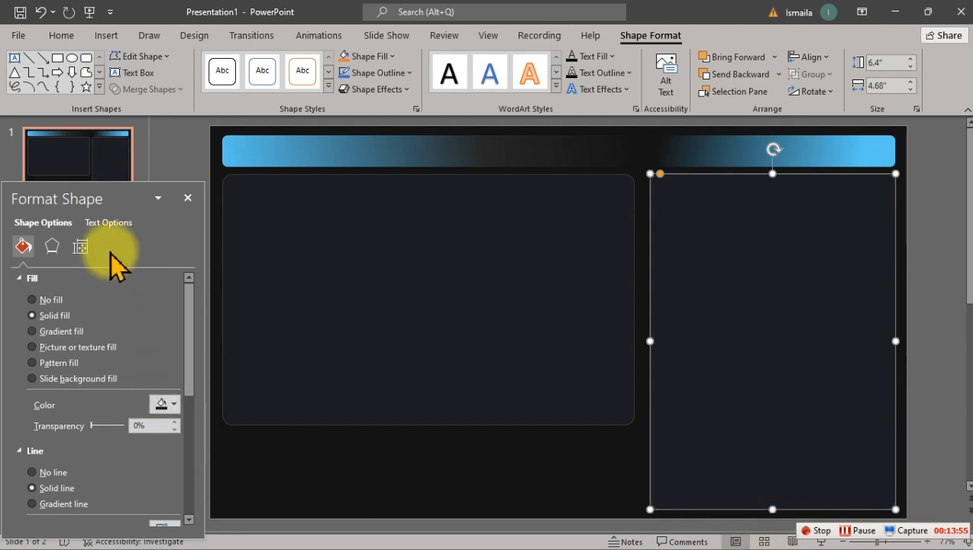
Step: Move the format pane clear of the second slide's thumbnail and show the hand-drawn layout sketch on slide 2
left_click_drag(134, 197, 126, 267)
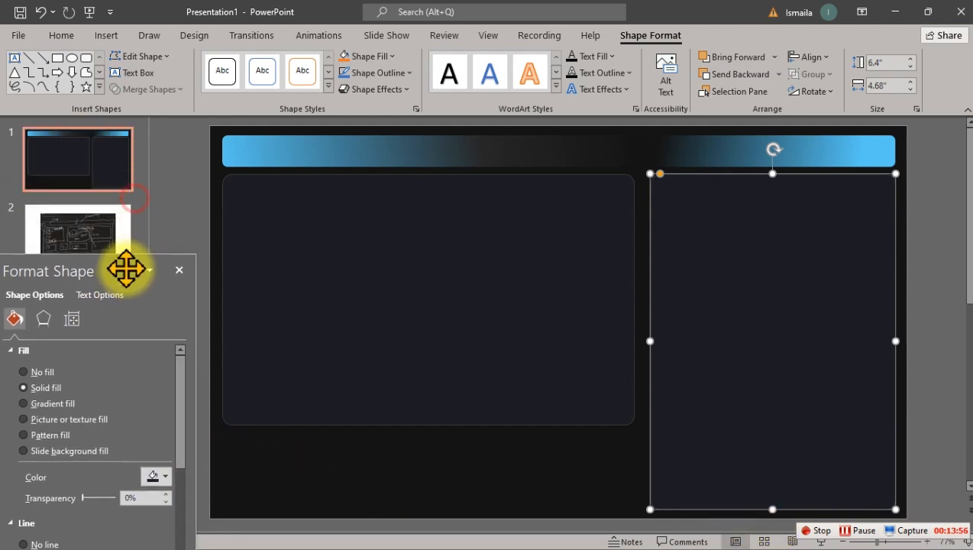
left_click(96, 229)
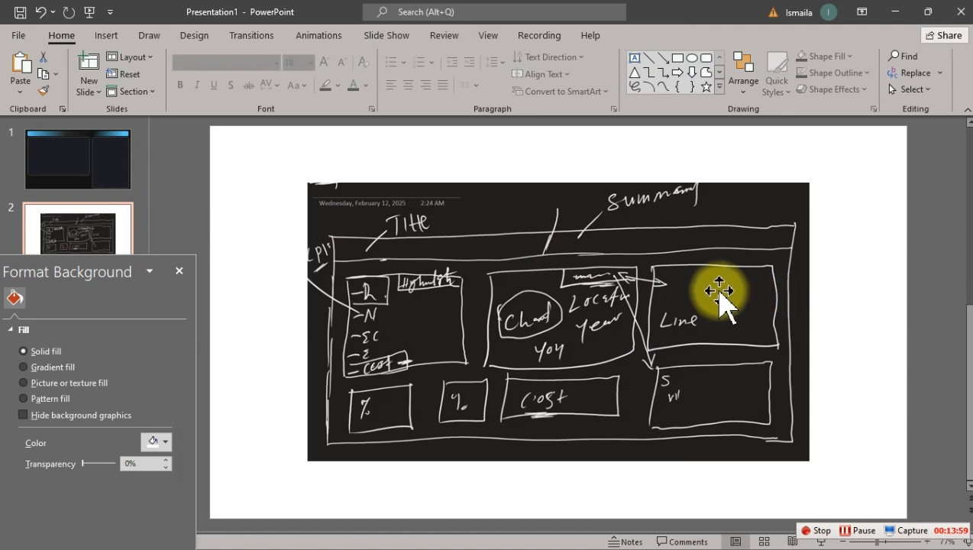
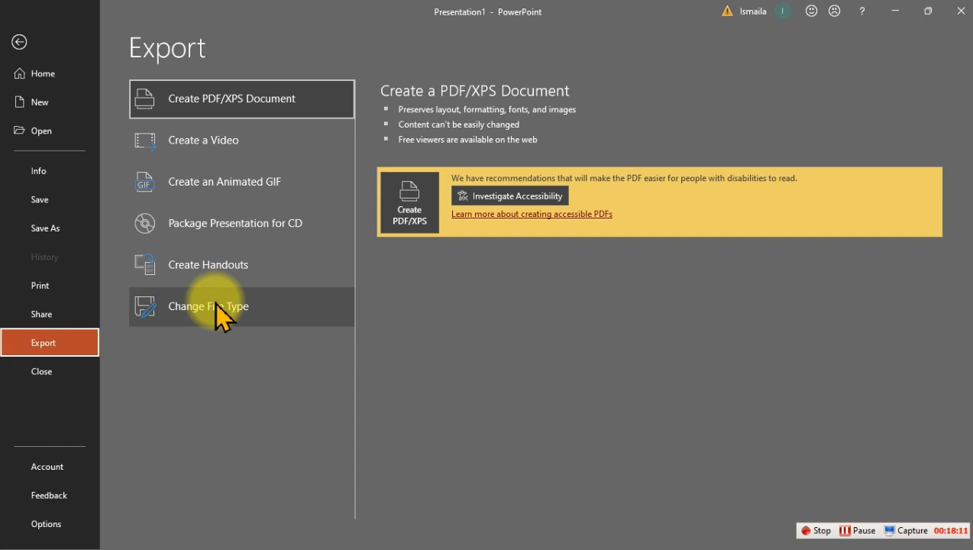
Step: Export the current slide as a PNG image named Bg in the Energy Report folder
left_click(216, 305)
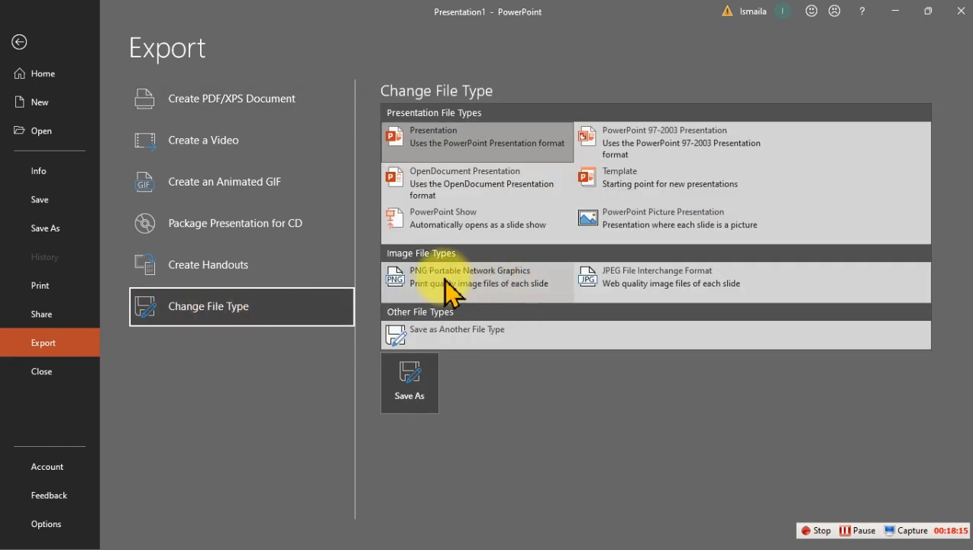
key("Escape")
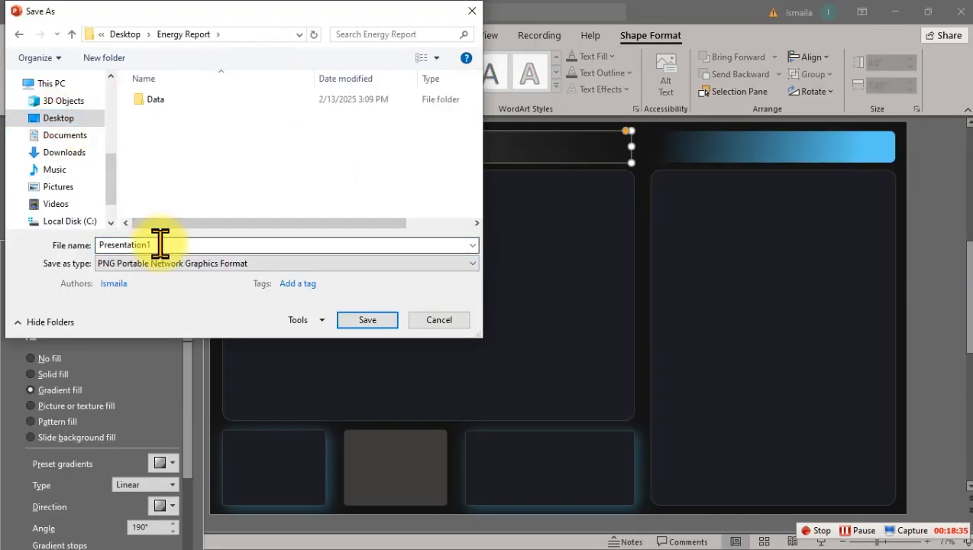
left_click(160, 244)
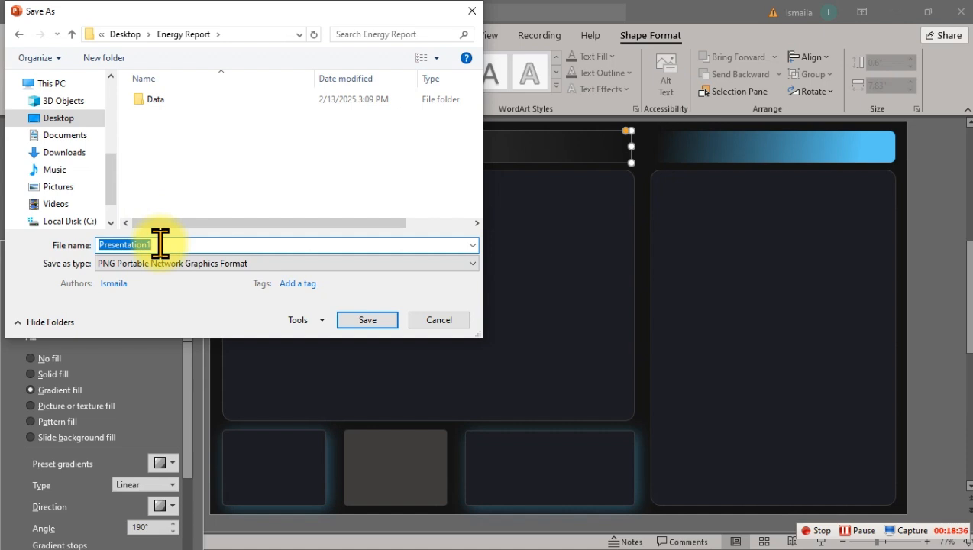
type("B")
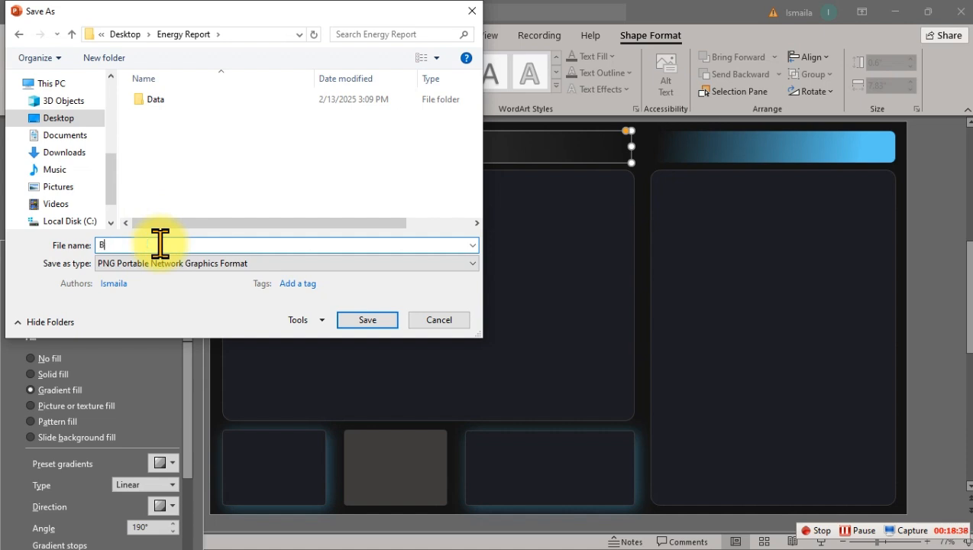
type("g")
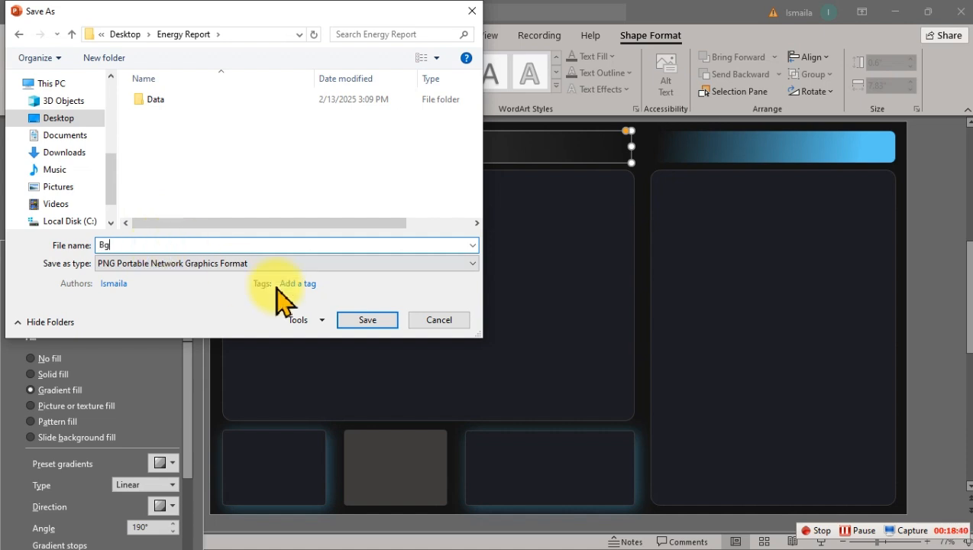
left_click(349, 319)
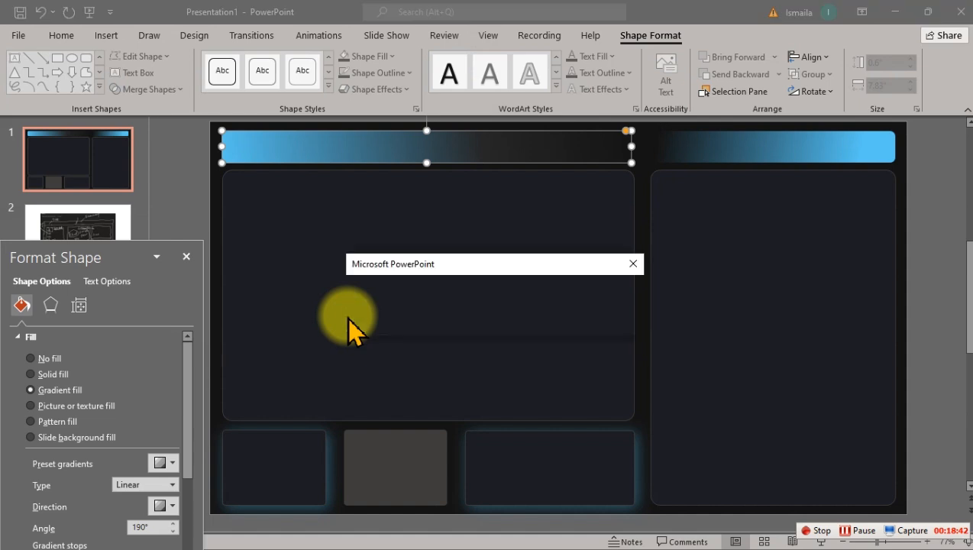
left_click(496, 323)
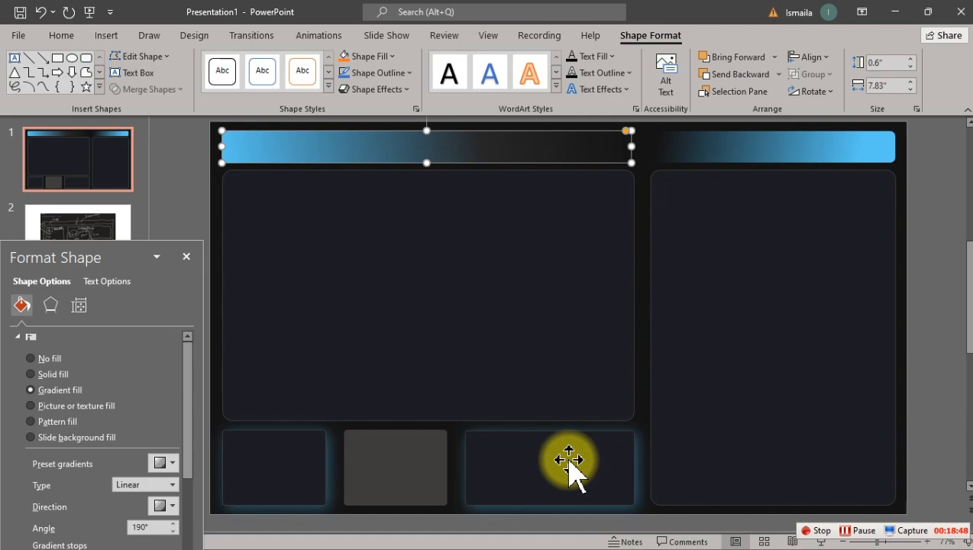
Step: Switch to Power BI and set Bg.png as the page's canvas background image at 0% transparency
key("super")
left_click(591, 536)
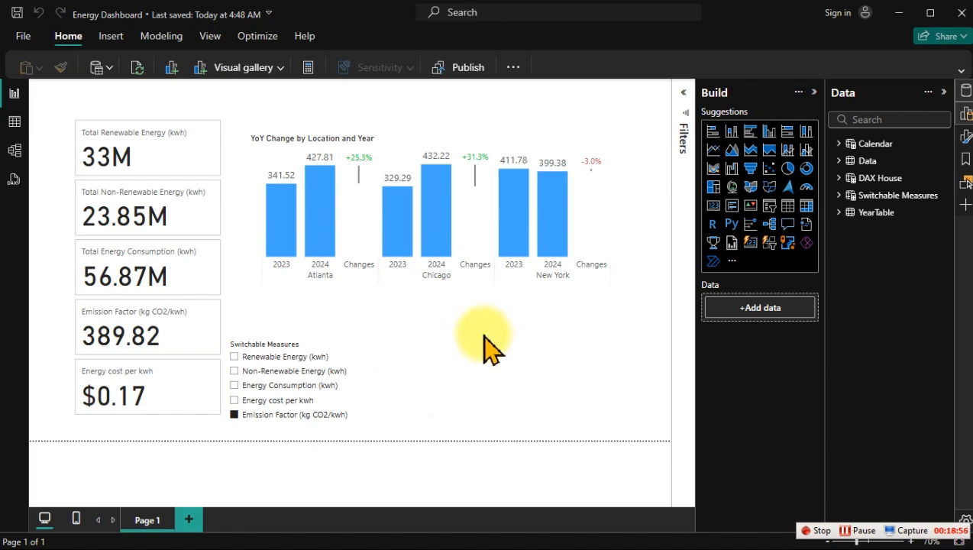
left_click(965, 138)
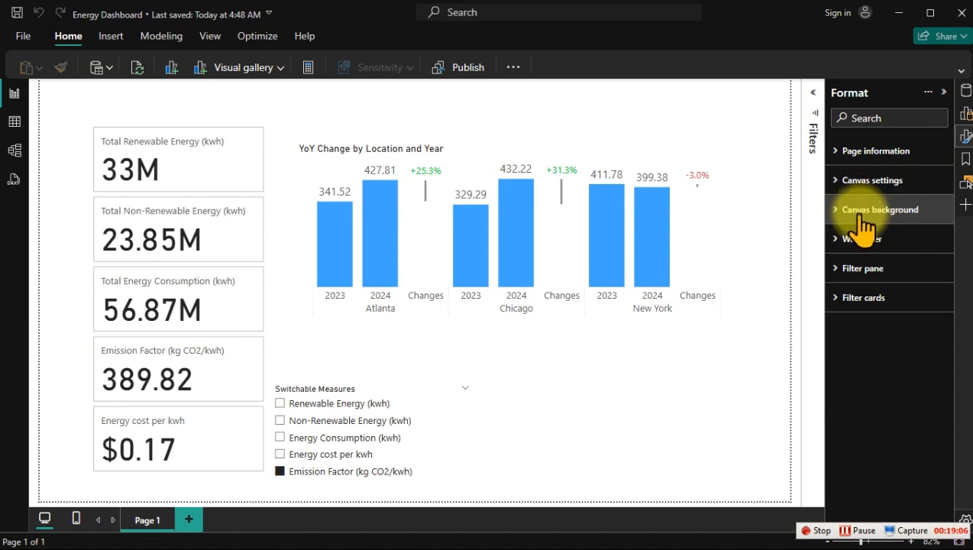
left_click(862, 222)
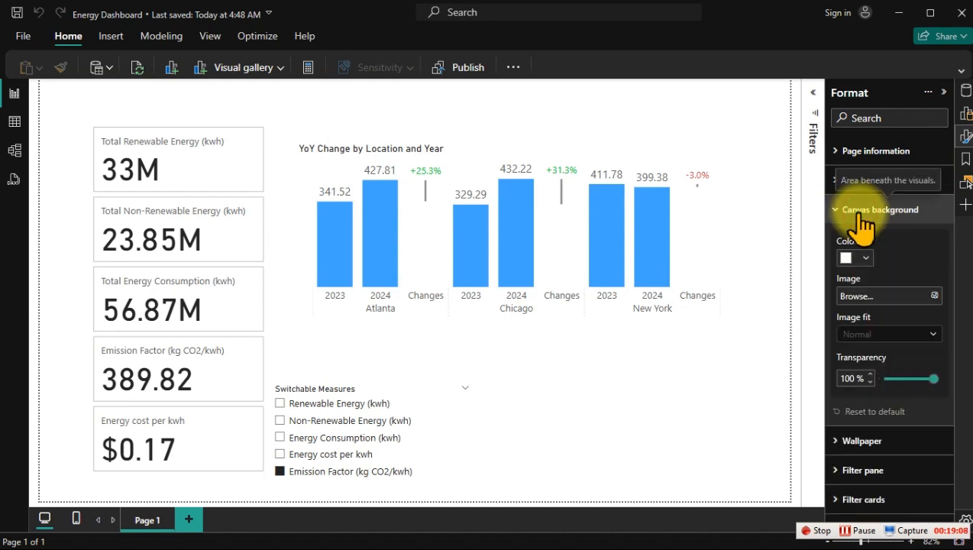
left_click(933, 296)
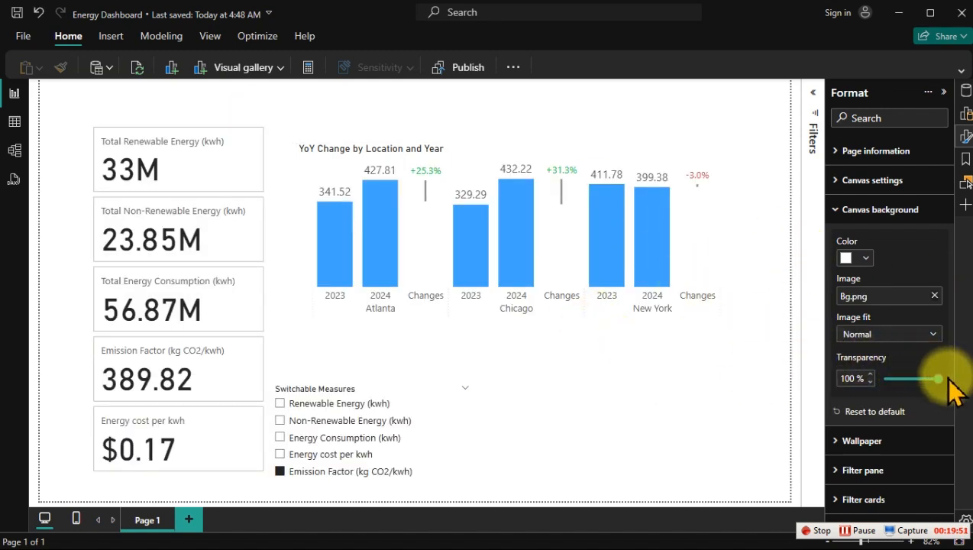
left_click_drag(935, 378, 861, 388)
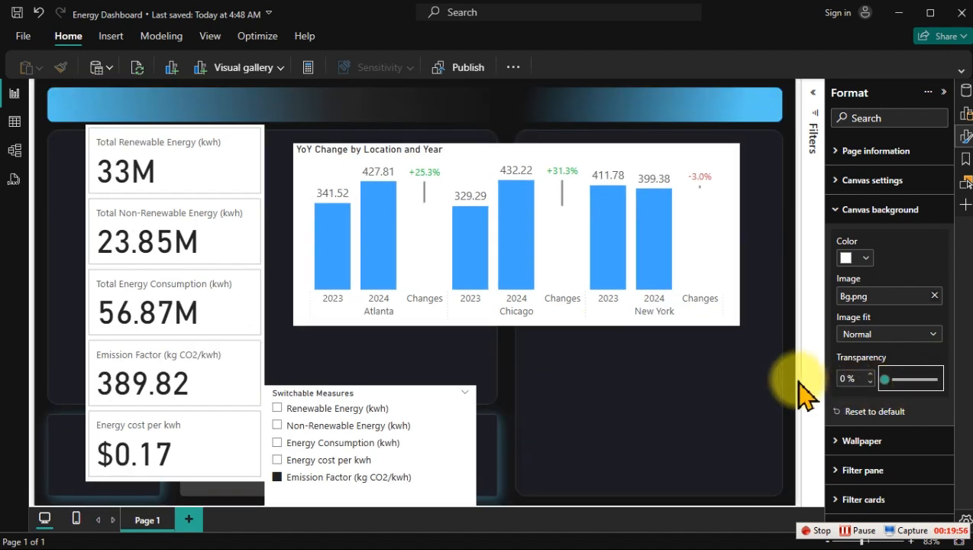
Step: Set the KPI card visual's height to 448 and its width to 256
mouse_move(380, 295)
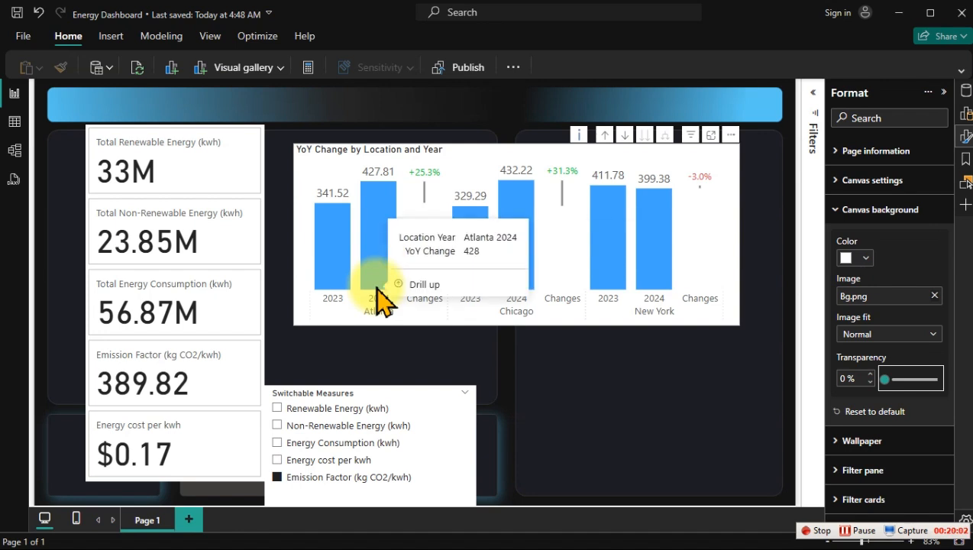
left_click(250, 141)
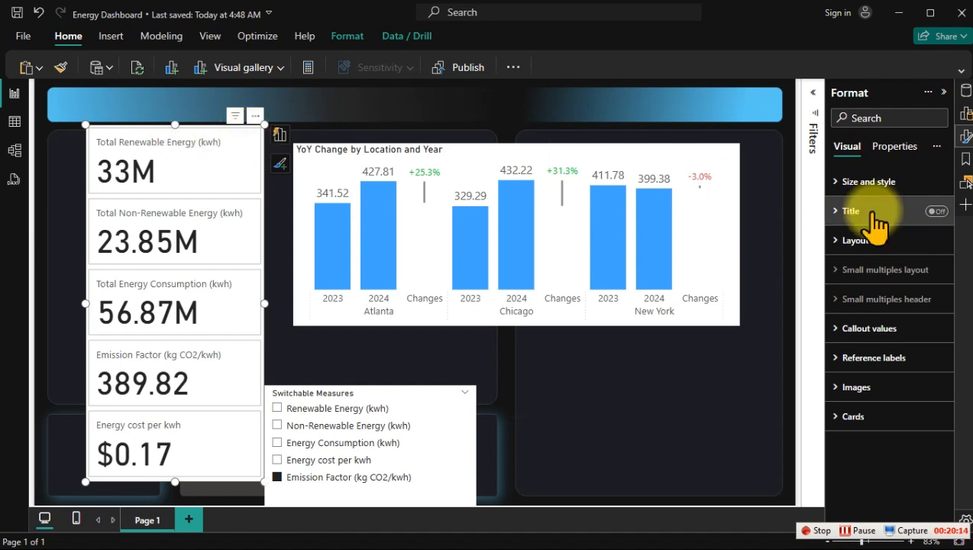
left_click(869, 183)
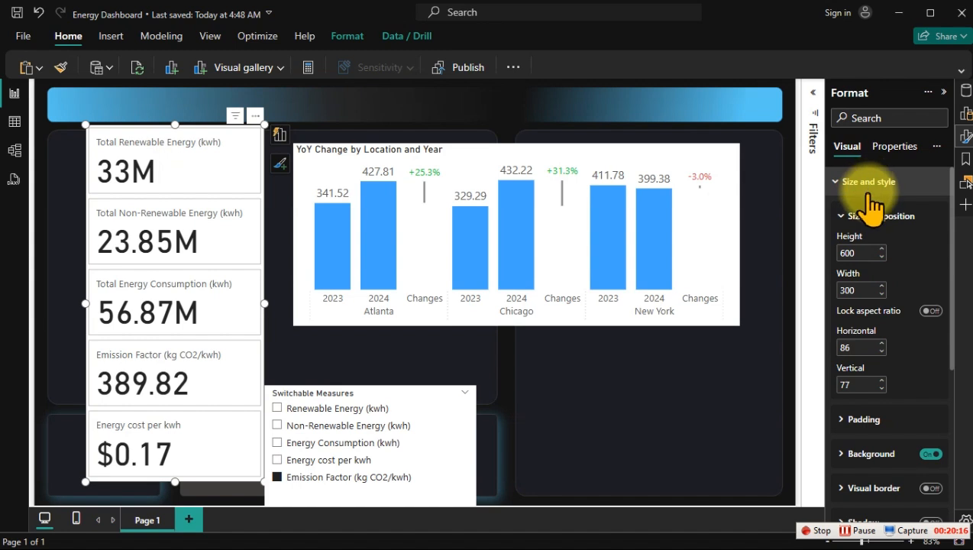
left_click(868, 256)
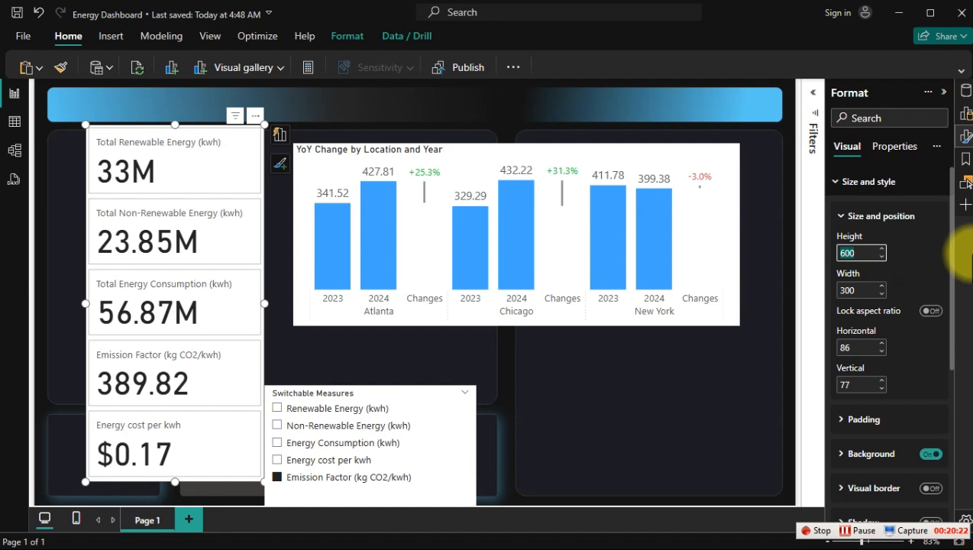
type("44")
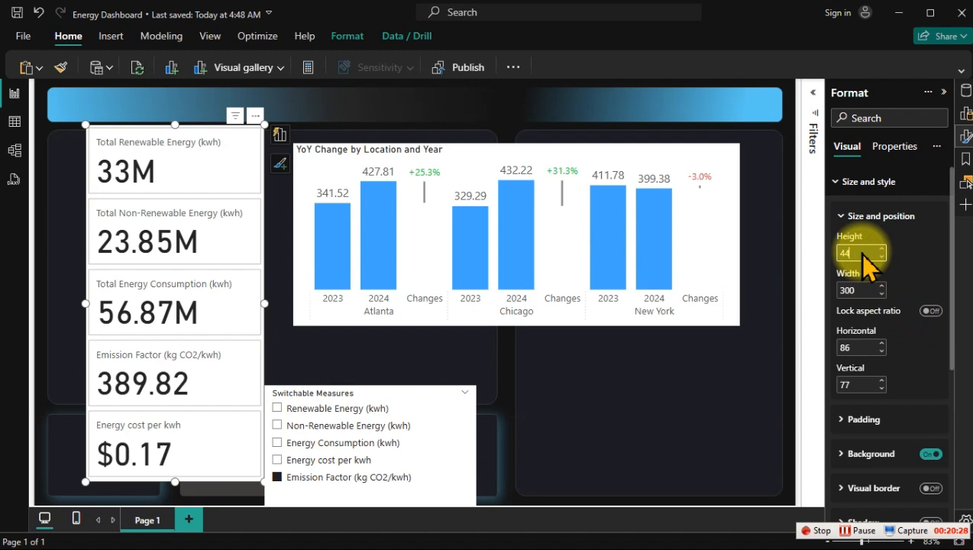
type("8")
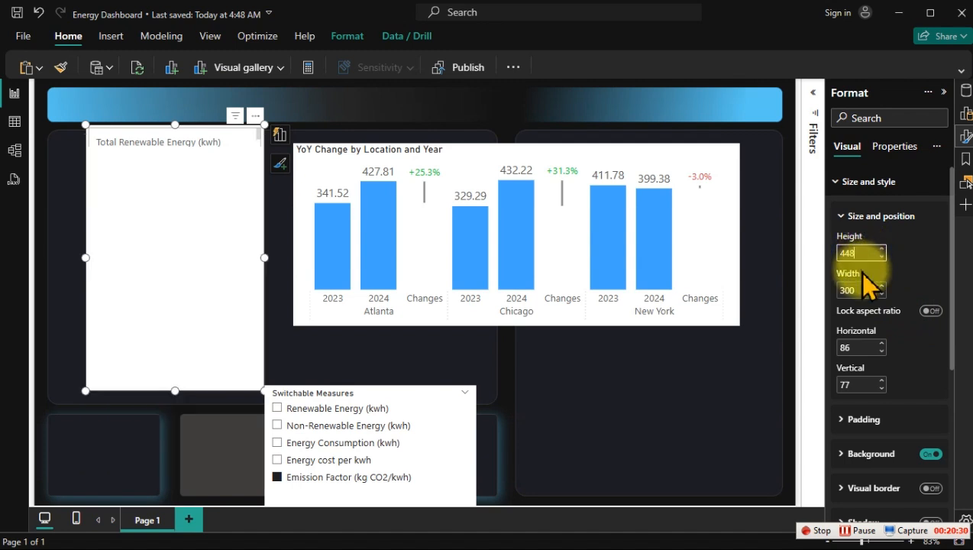
left_click(865, 289)
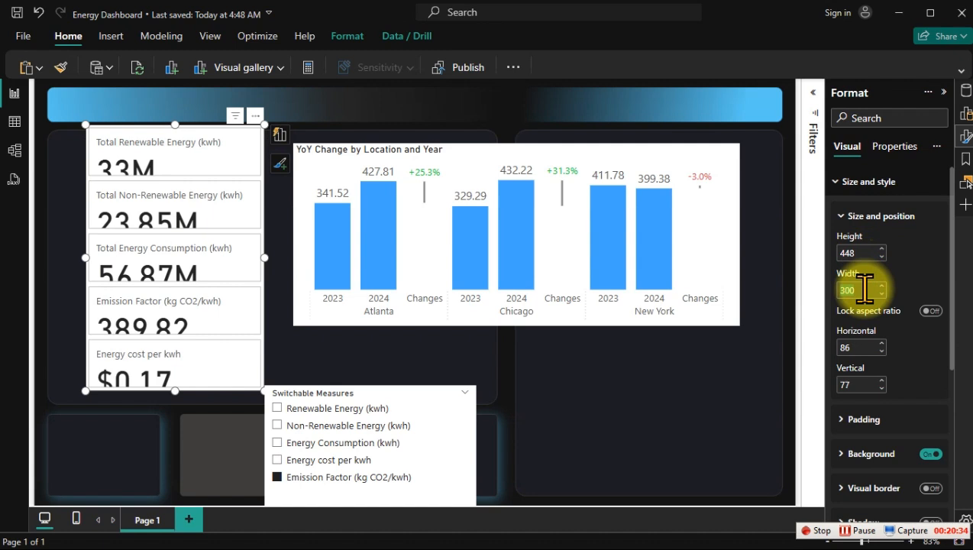
type("256")
key("Return")
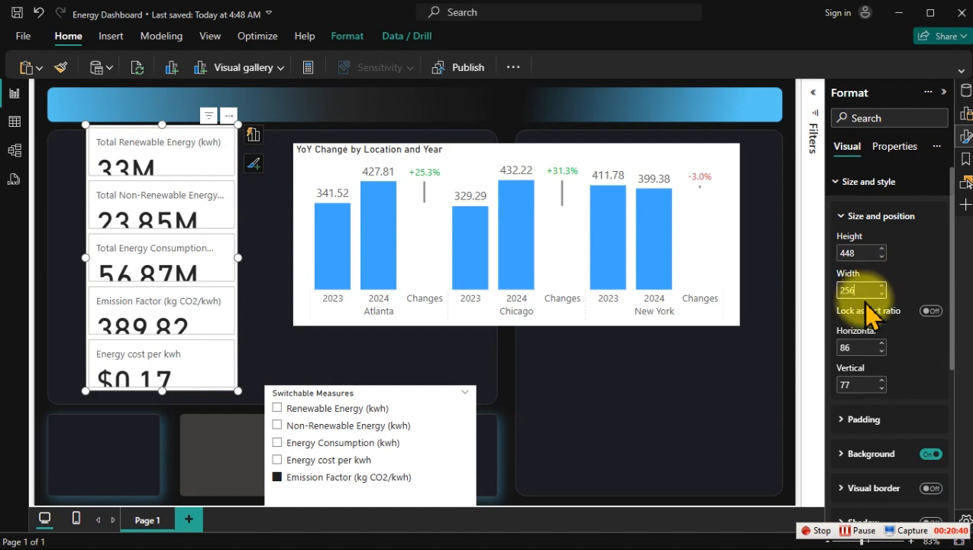
Step: Place the card visual at horizontal 32 and vertical 80, and extend its lower edge to a height of 464
double_click(861, 348)
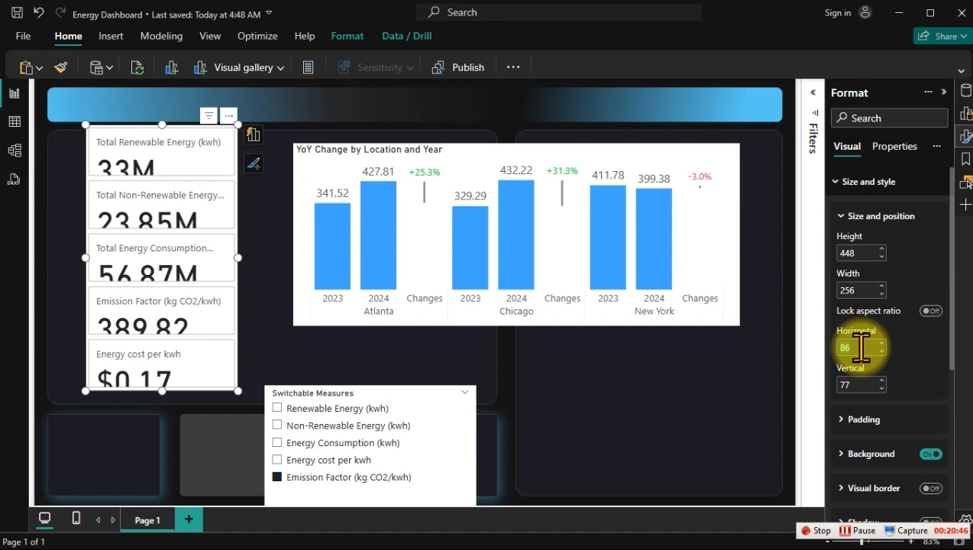
type("33")
key("Down")
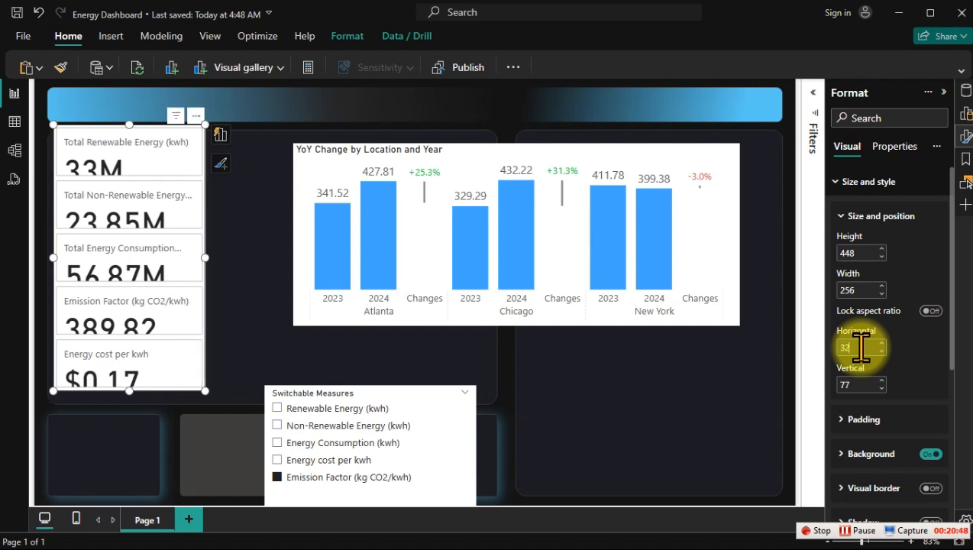
key("Tab")
type("80")
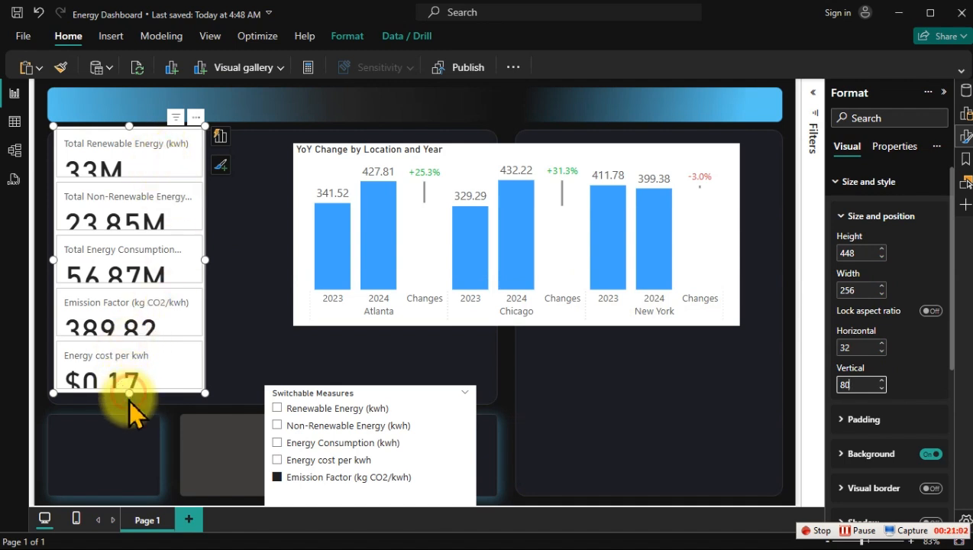
left_click_drag(129, 393, 127, 398)
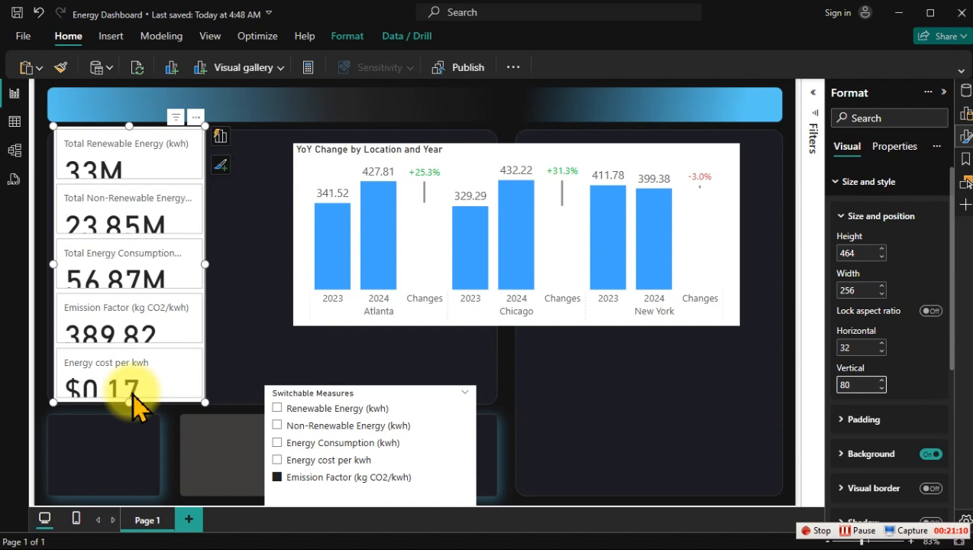
Step: Set the font size of the card visual's callout values to 25 for all series
left_click(140, 159)
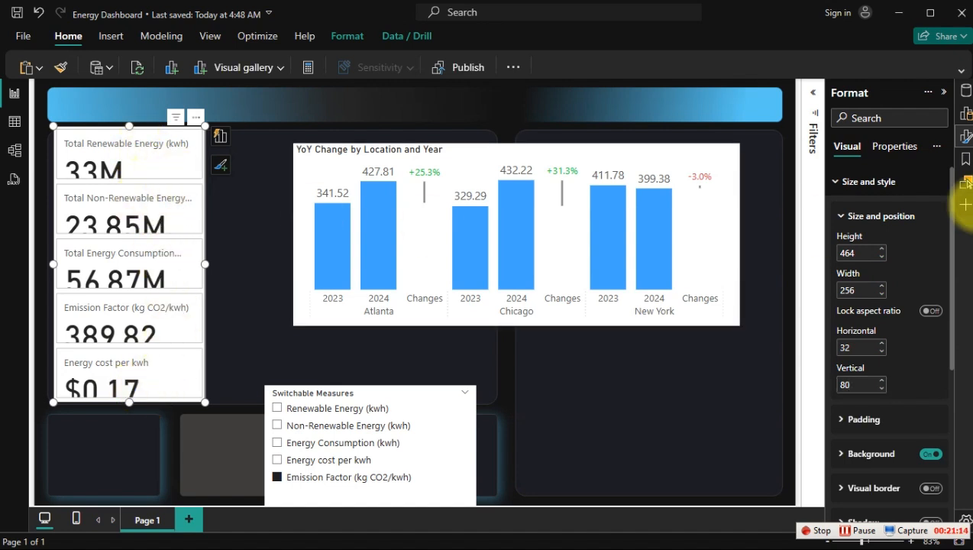
left_click(893, 181)
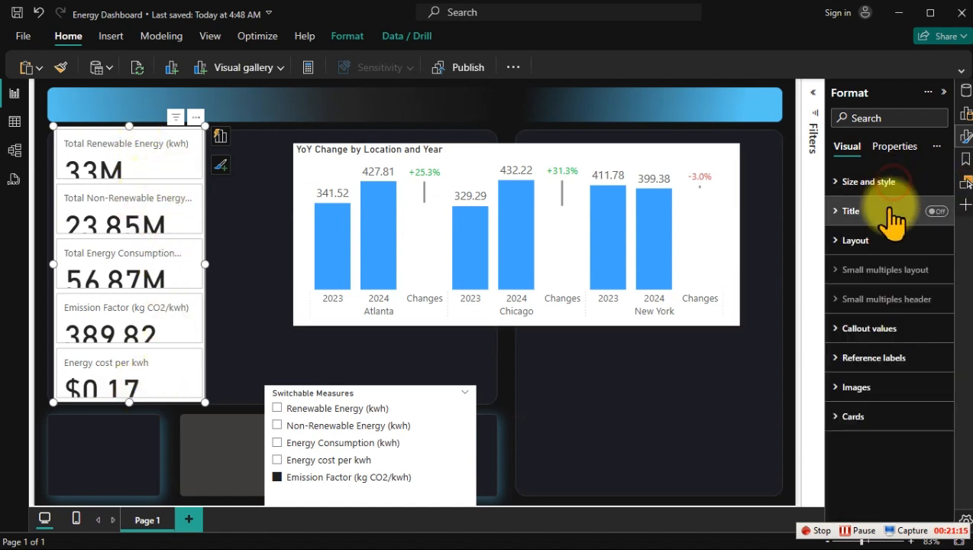
left_click(867, 335)
scroll(933, 386, "down", 2)
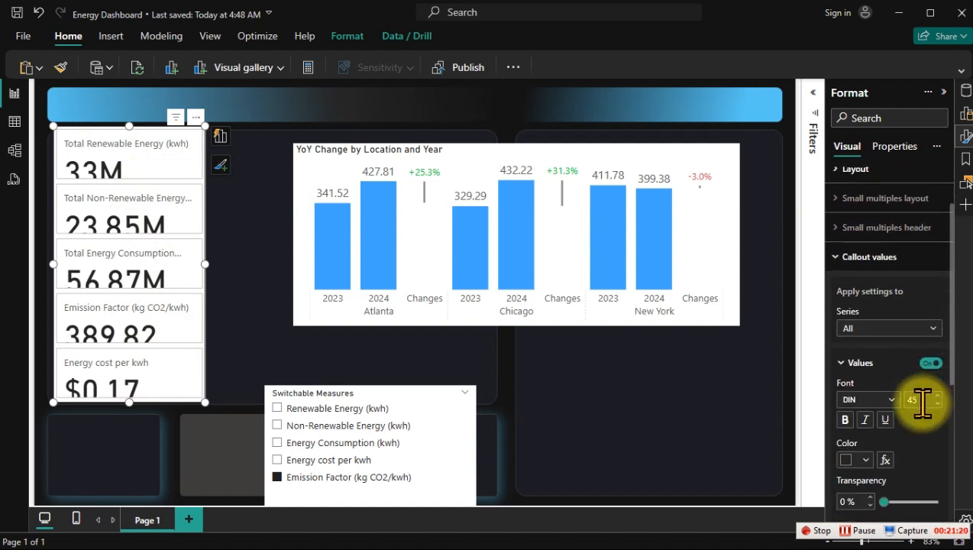
double_click(914, 399)
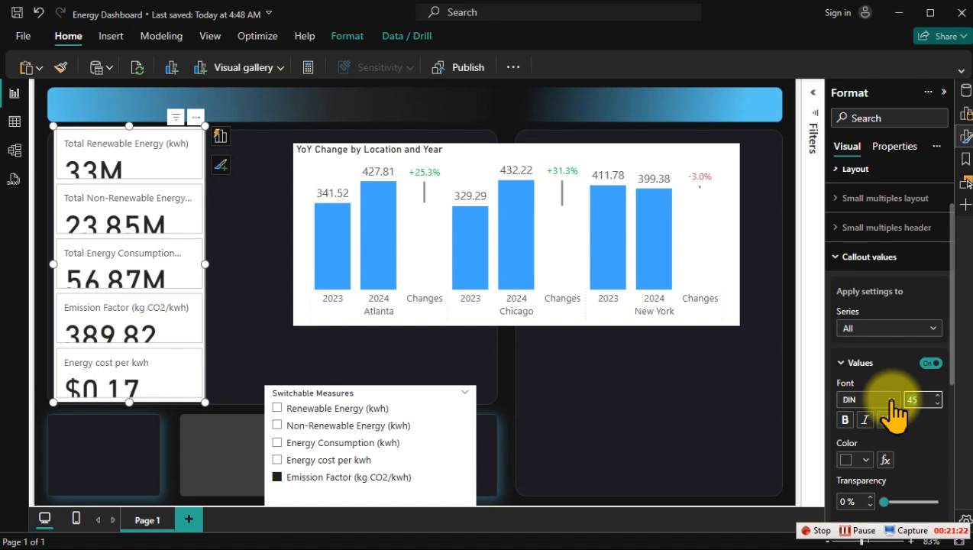
type("25")
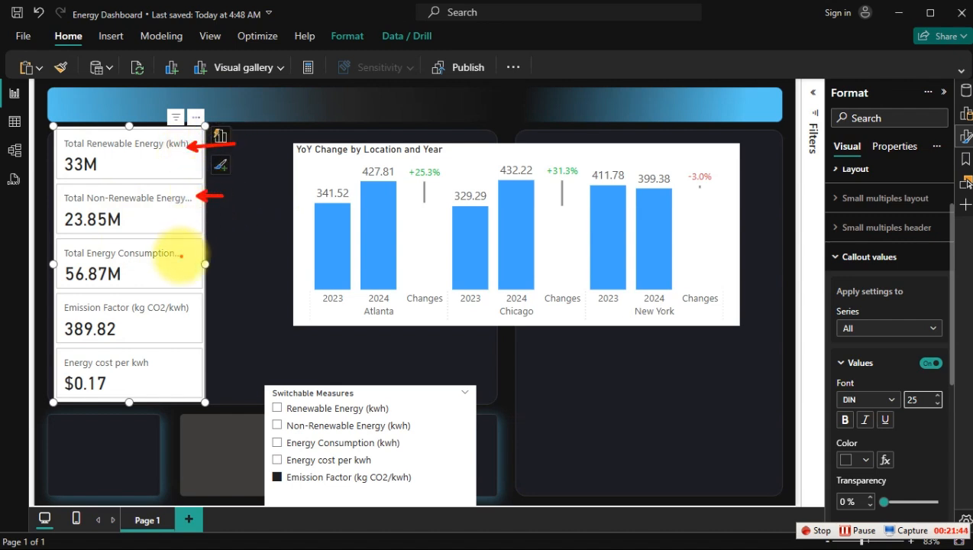
left_click_drag(181, 256, 236, 256)
key("Escape")
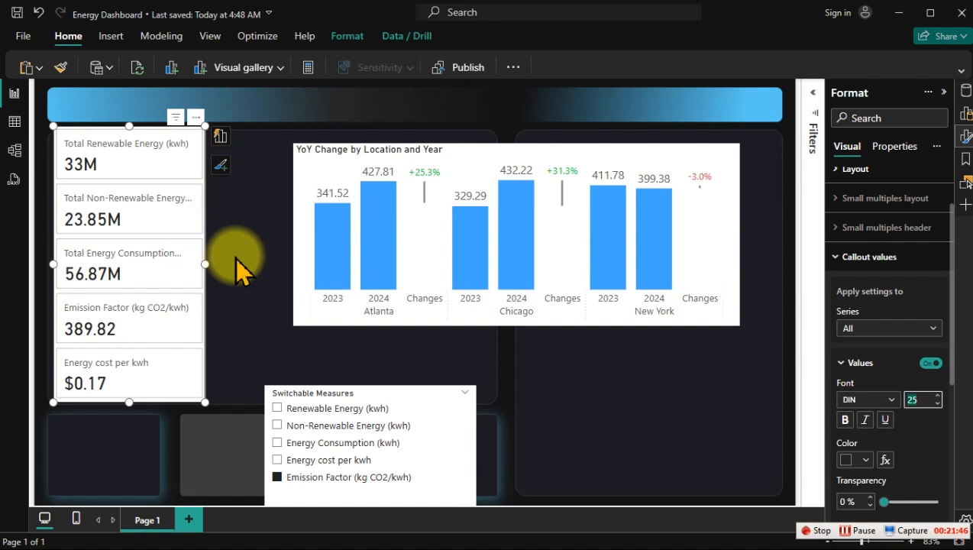
Step: Rename the card visual's Total Renewable Energy (kwh) field as Renewable Energy (kwh)
left_click(218, 137)
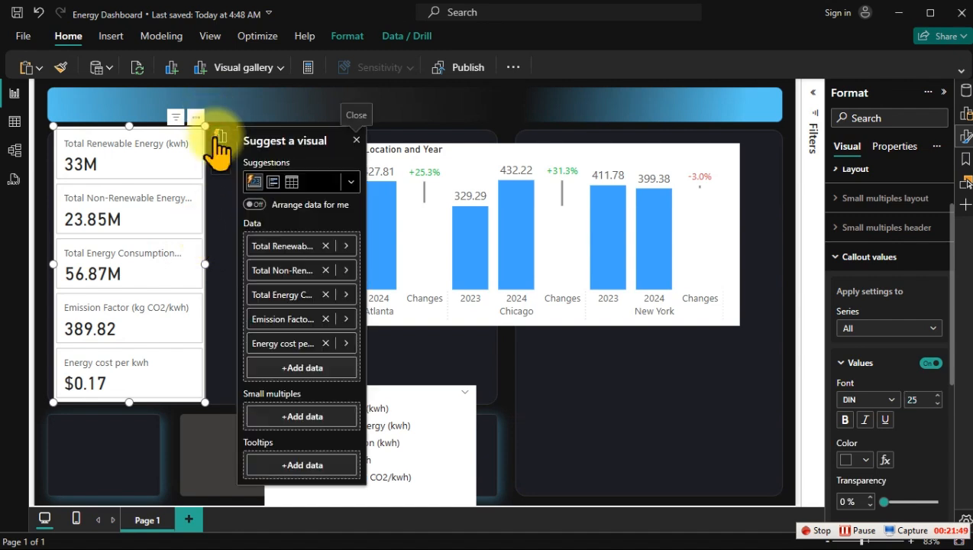
left_click(280, 244)
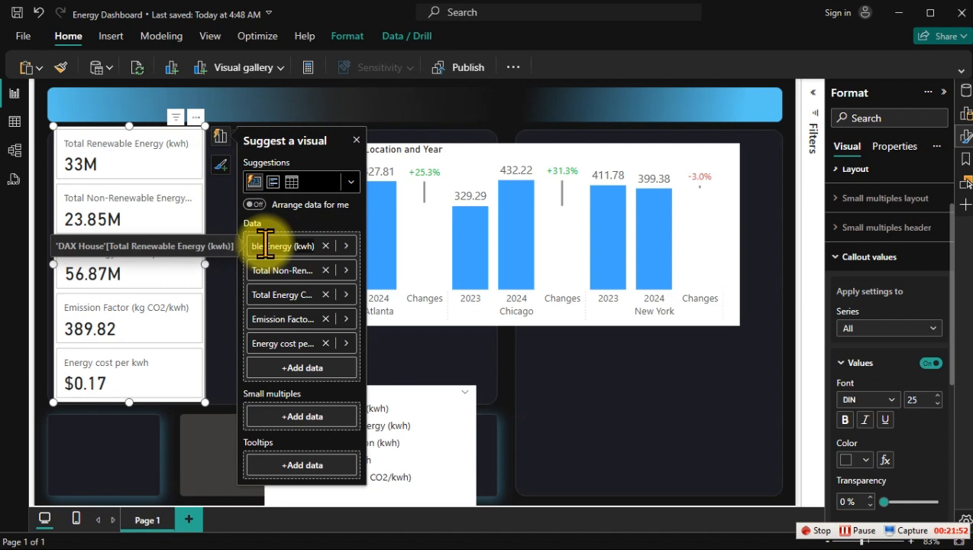
key("Delete")
key("Delete")
key("Delete")
key("Delete")
key("Delete")
key("Delete")
key("Return")
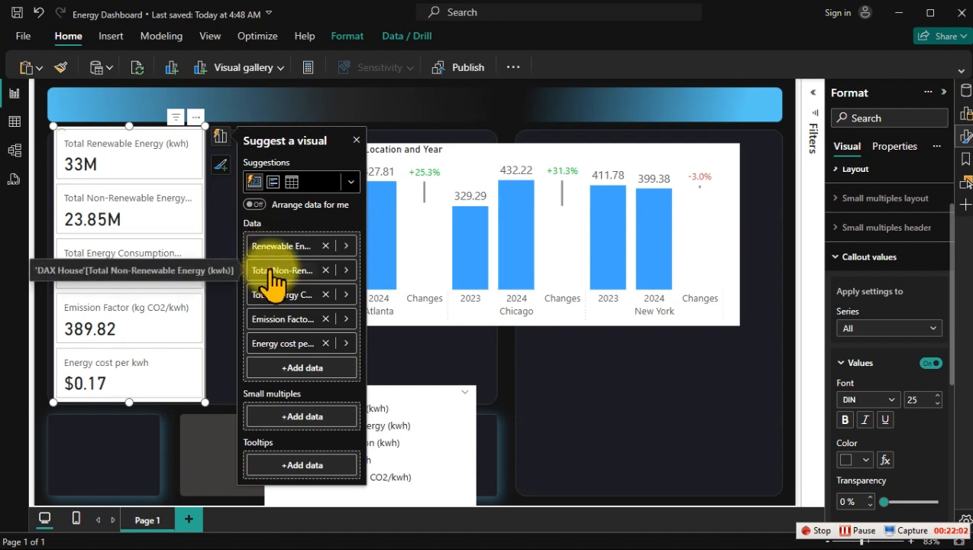
Step: Rename the card's second and third data fields as Non-Renewable Energy (kwh) and Energy Consumption (kwh)
double_click(273, 274)
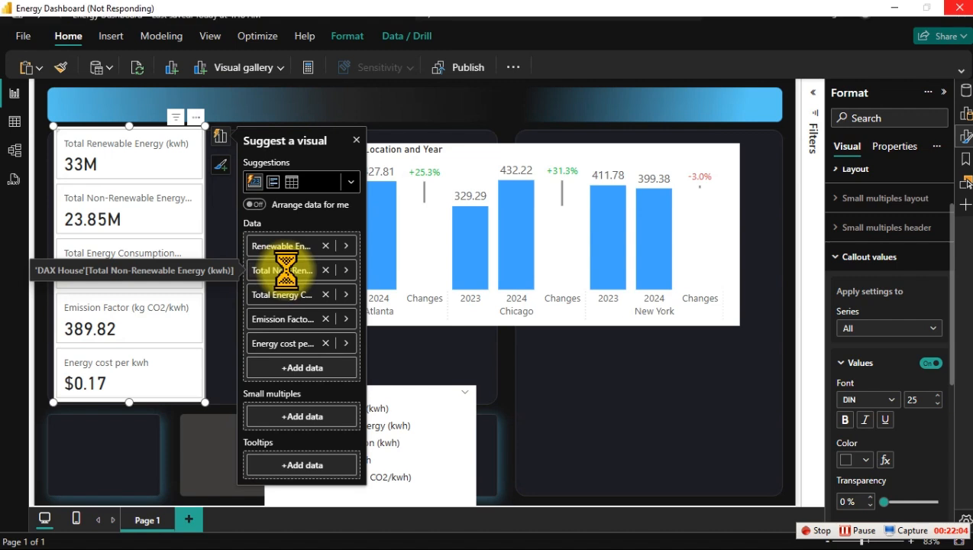
double_click(263, 294)
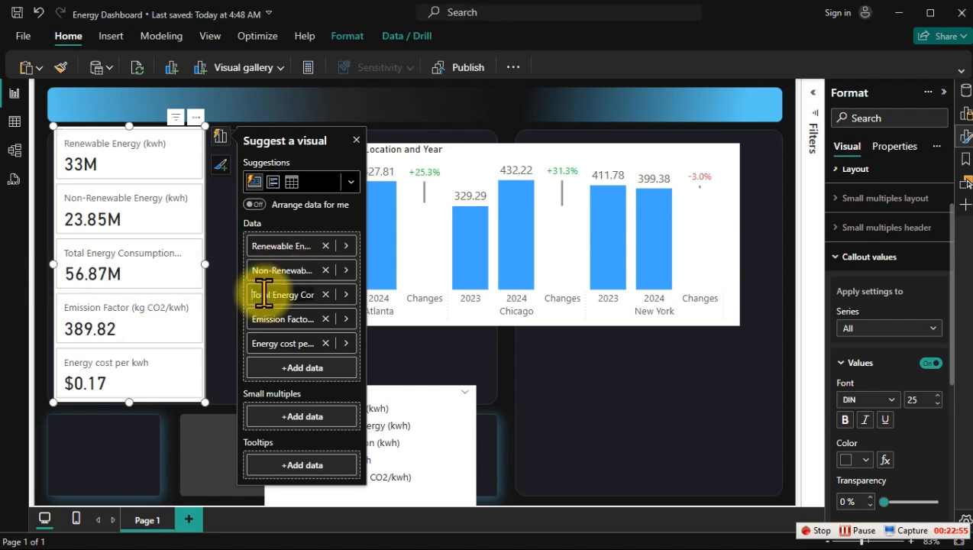
key("Delete")
key("Delete")
key("Delete")
key("Delete")
key("Delete")
key("Delete")
key("Delete")
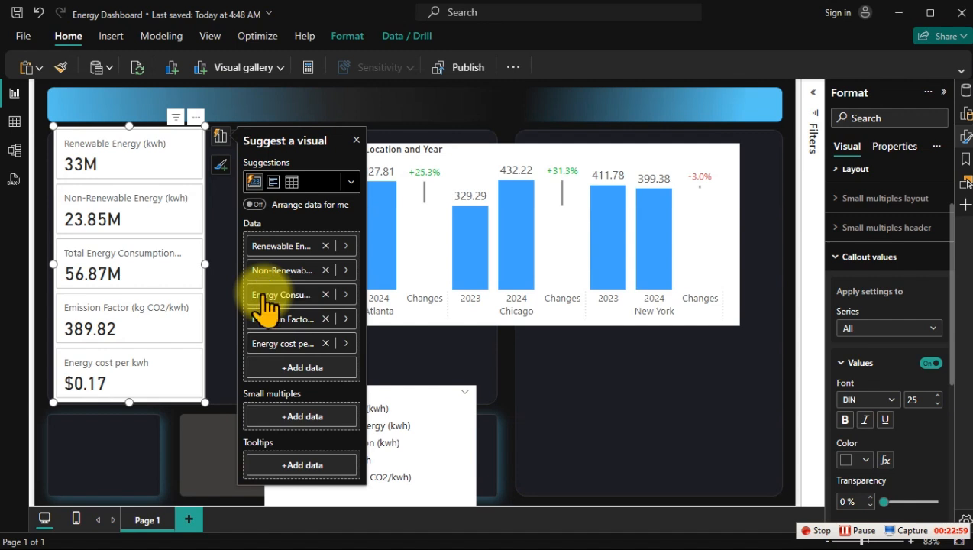
key("Return")
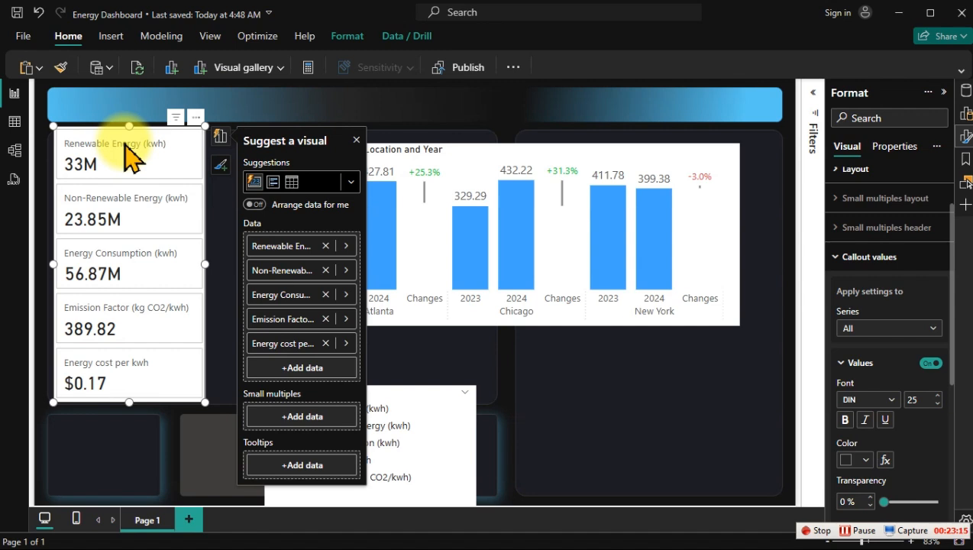
Step: Turn off the overall background of the KPI card visual
left_click(892, 257)
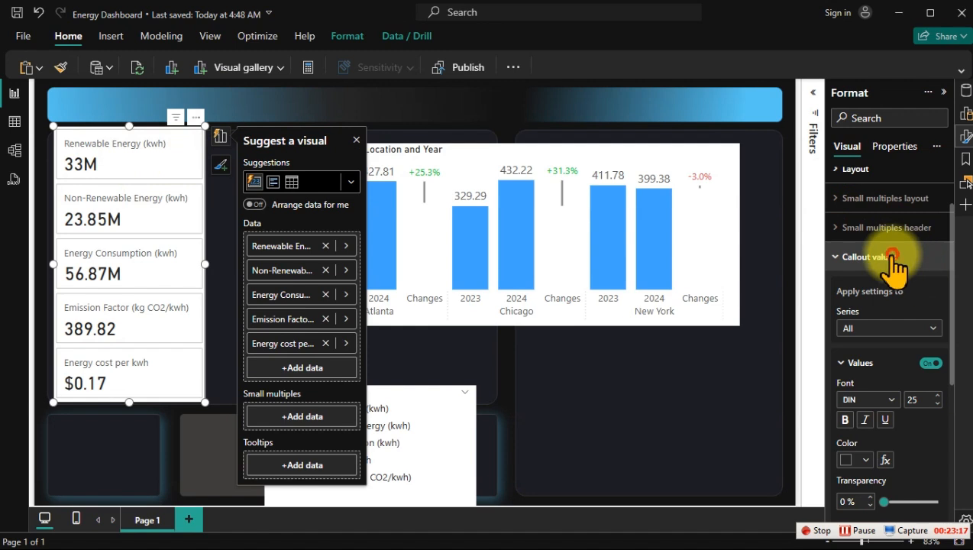
left_click(873, 182)
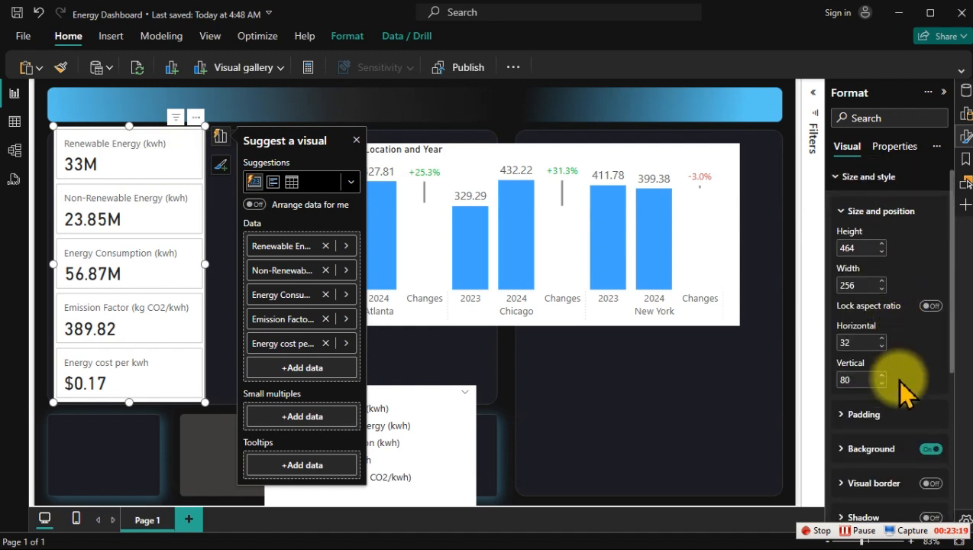
scroll(905, 382, "down", 3)
left_click(931, 311)
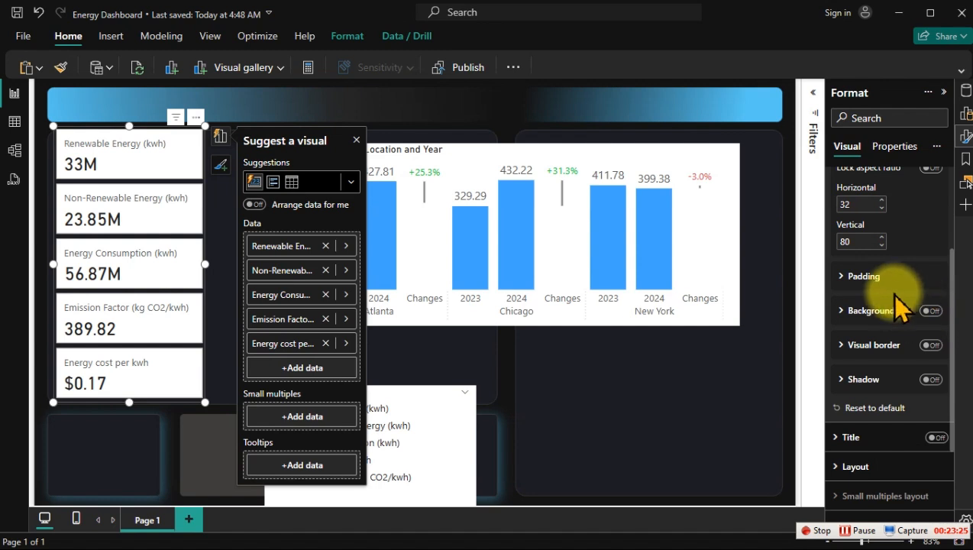
Step: Turn off the background and border of the individual cards for all series
scroll(897, 348, "down", 3)
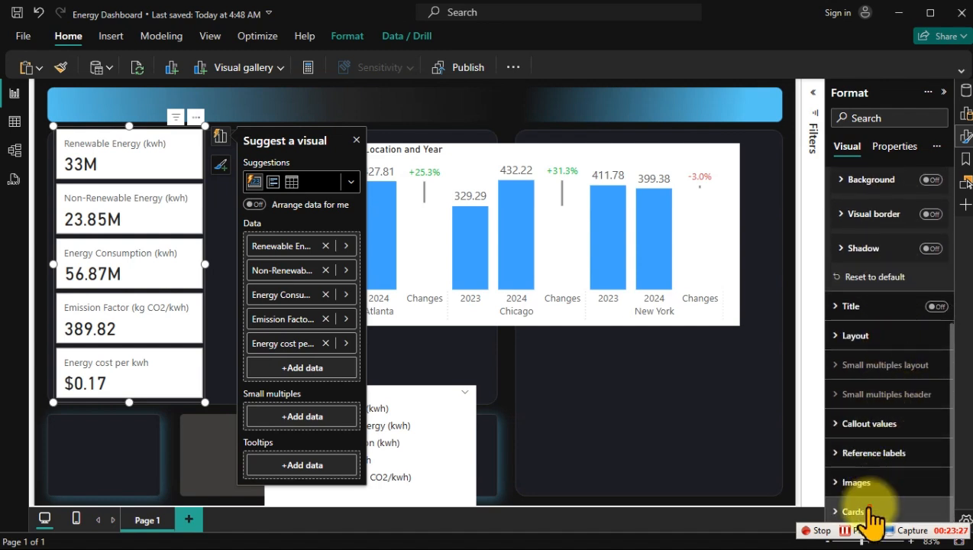
left_click(867, 512)
scroll(862, 413, "down", 5)
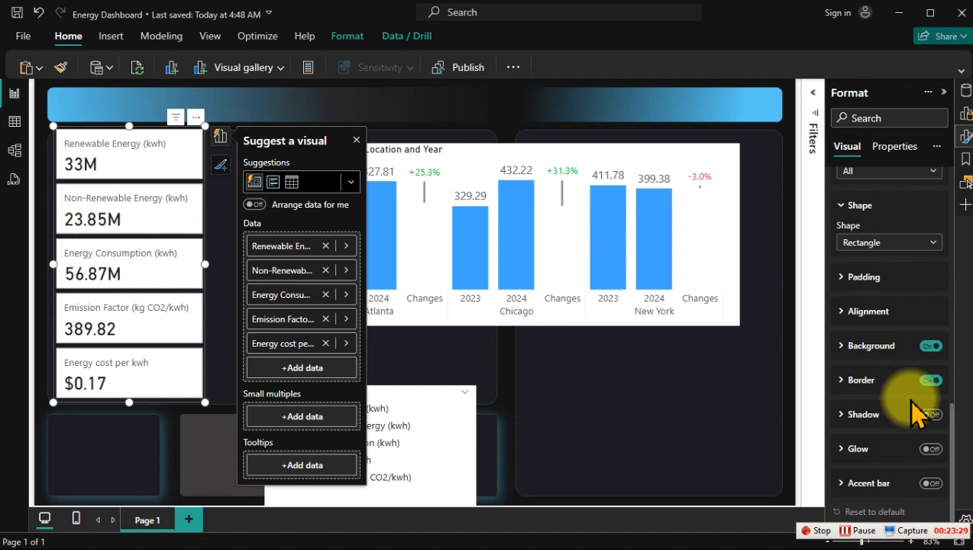
left_click(931, 346)
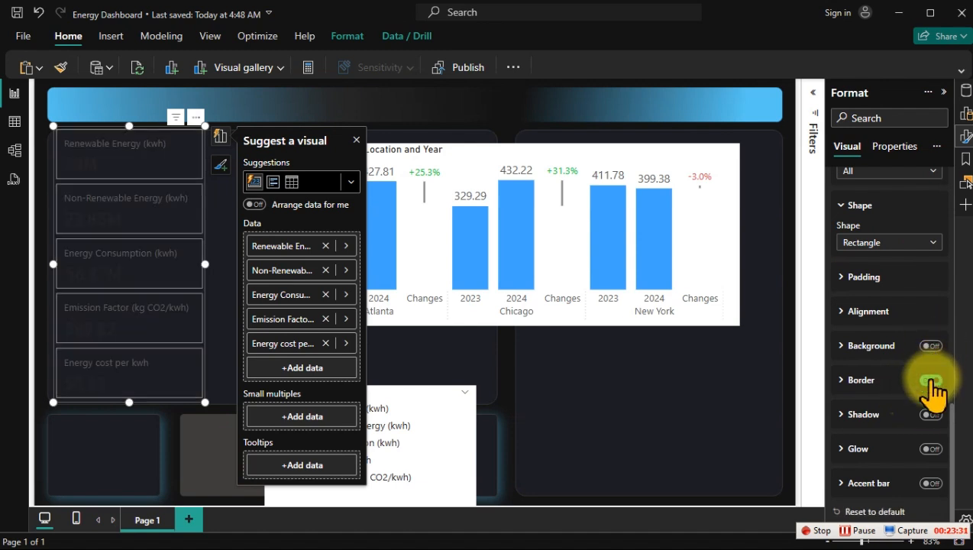
left_click(931, 380)
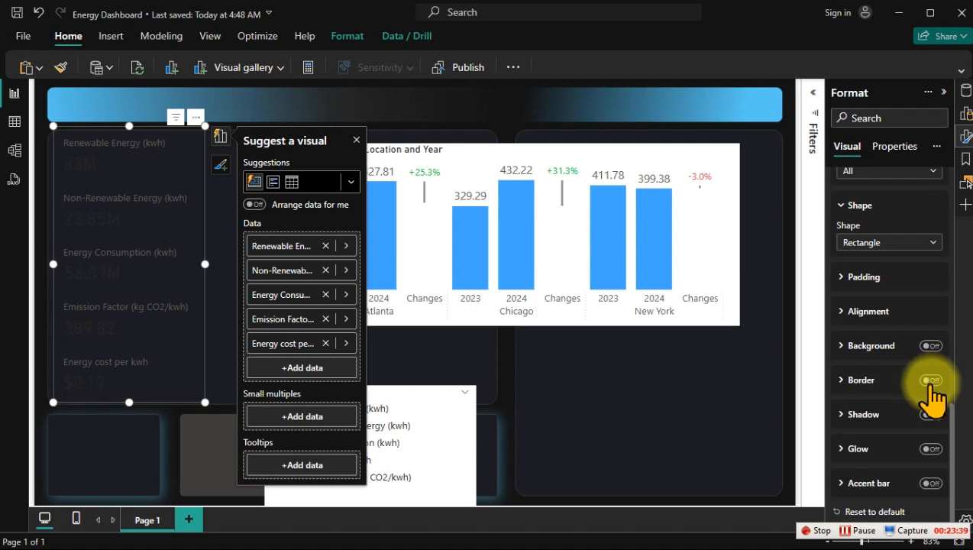
Step: Set the callout value colour to the lightest grey shade of white for all series in the card visual
scroll(909, 382, "up", 10)
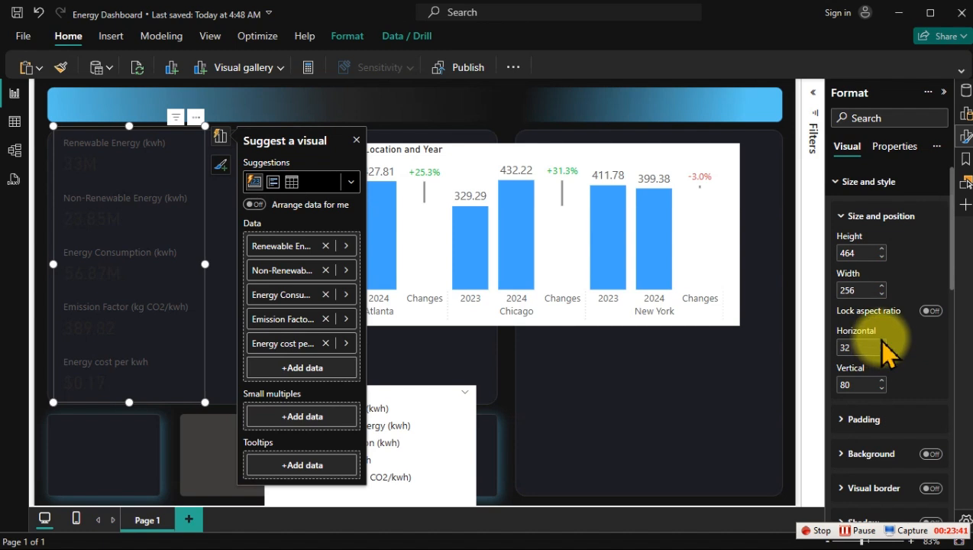
left_click(843, 183)
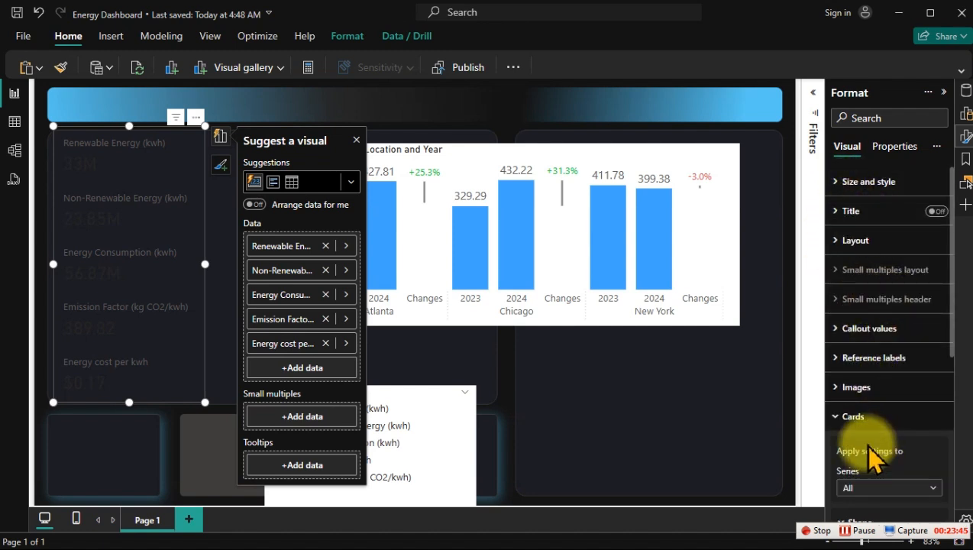
left_click(962, 136)
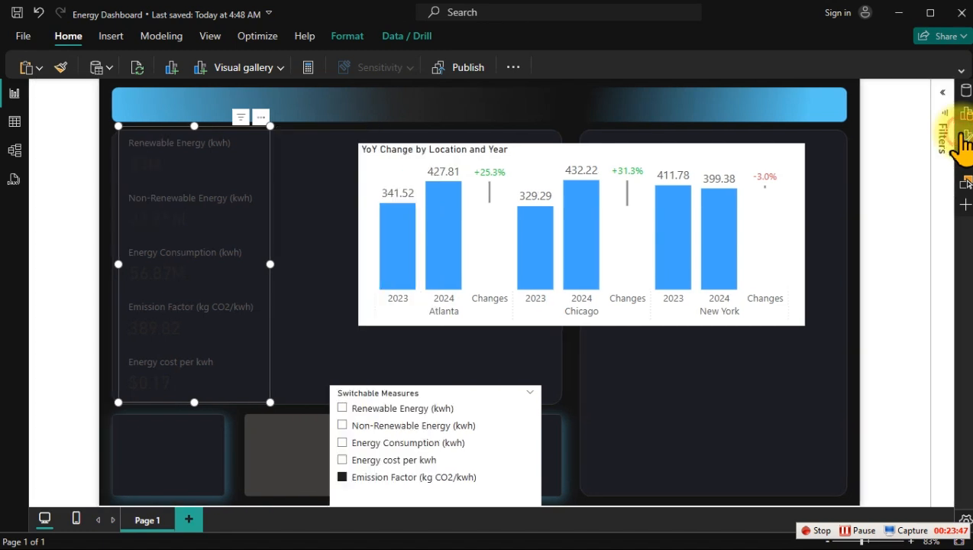
left_click(963, 136)
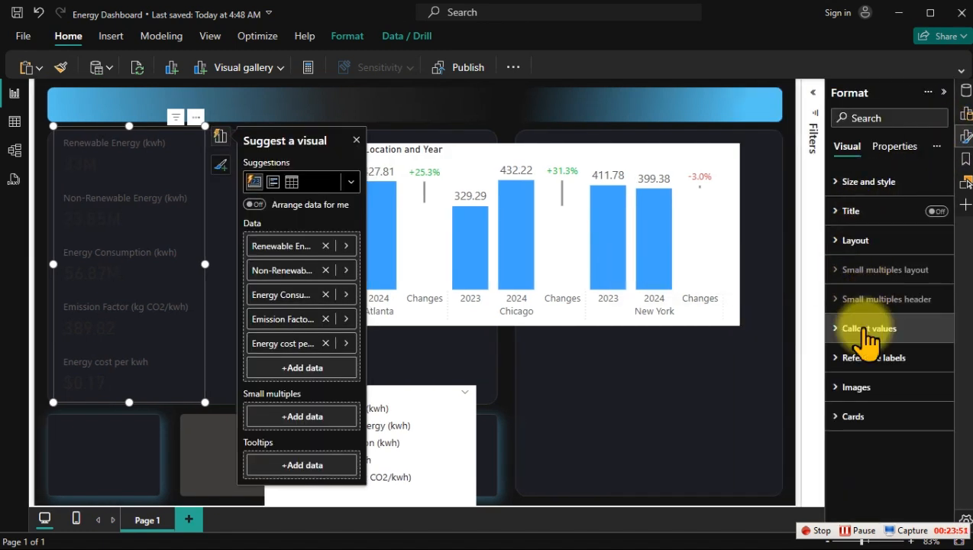
left_click(863, 329)
scroll(886, 420, "down", 3)
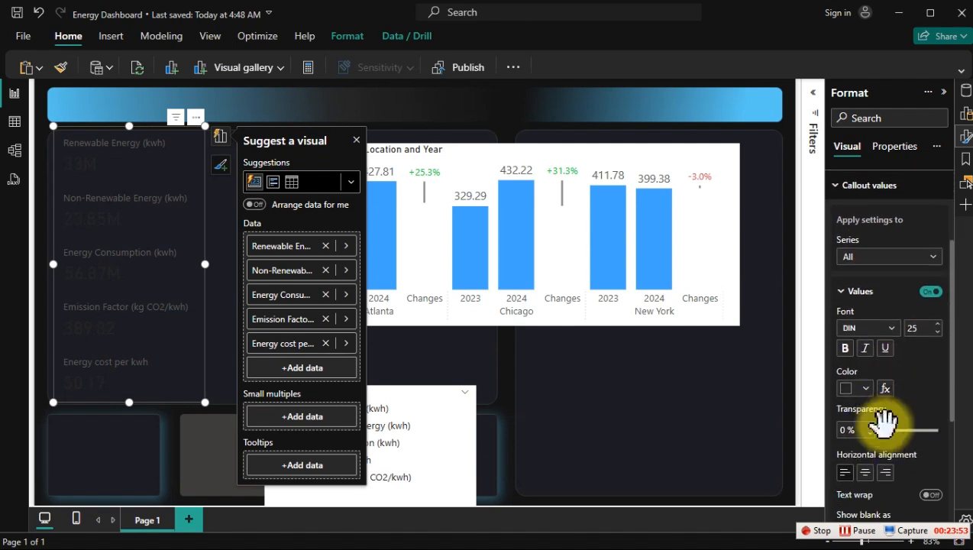
left_click(863, 391)
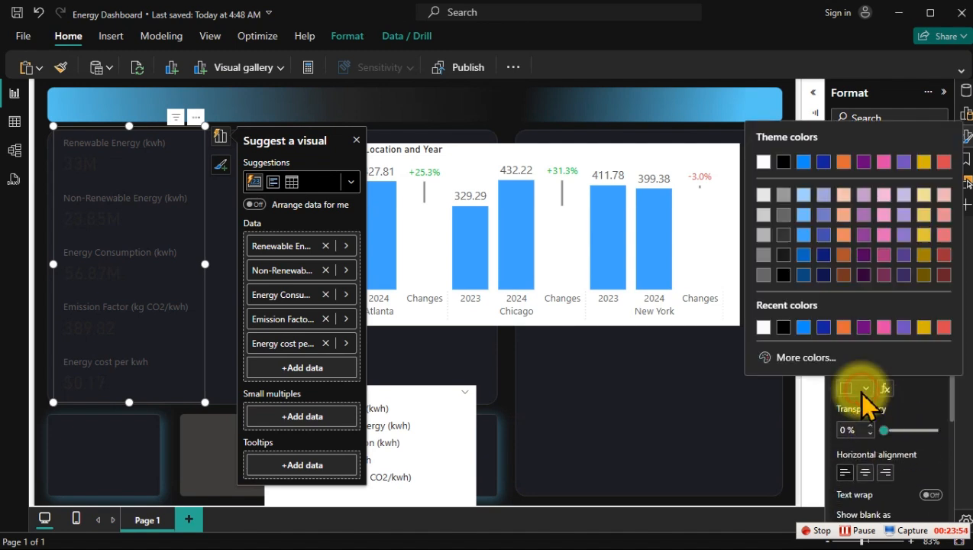
left_click(764, 196)
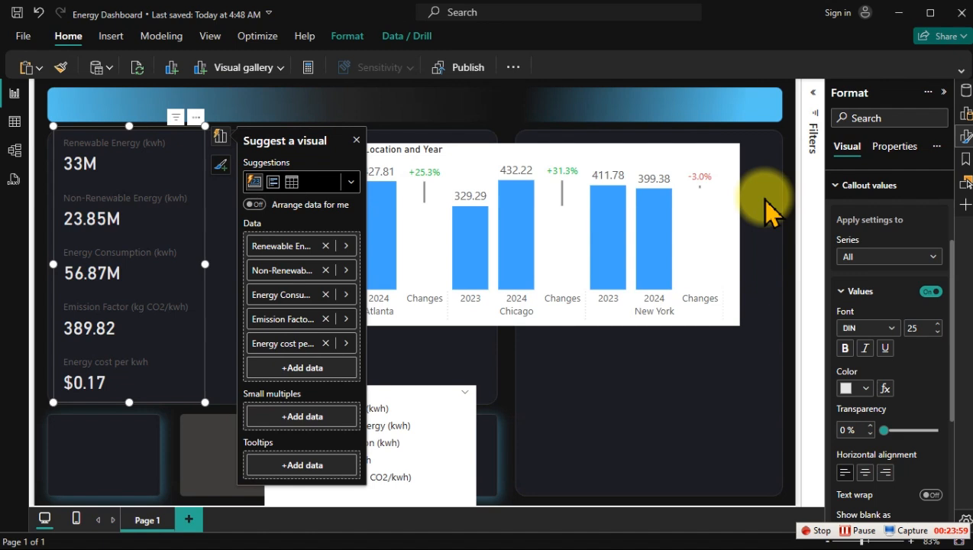
Step: Set the colour of the card visual's callout labels to White, 20% darker, and deselect the visual
left_click(869, 186)
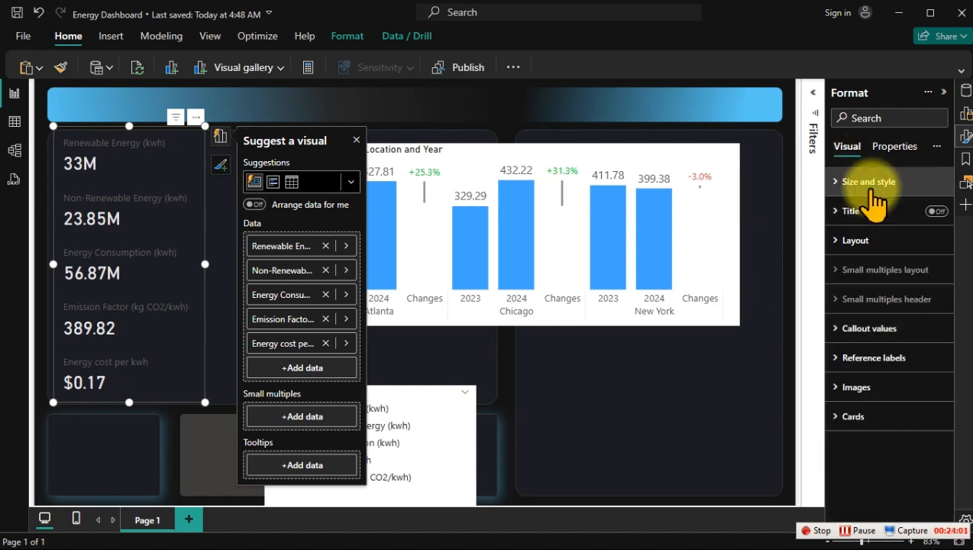
left_click(871, 191)
left_click(871, 191)
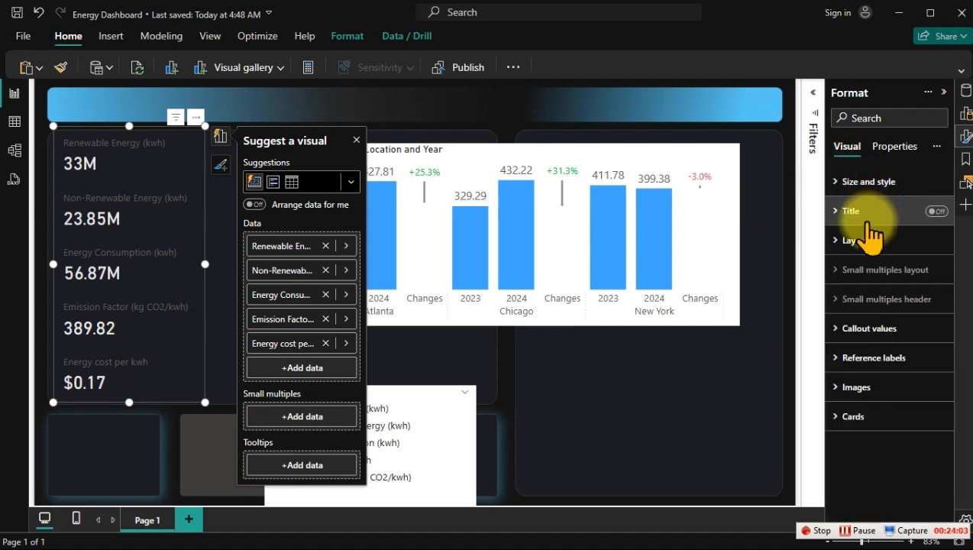
left_click(869, 330)
scroll(880, 330, "down", 2)
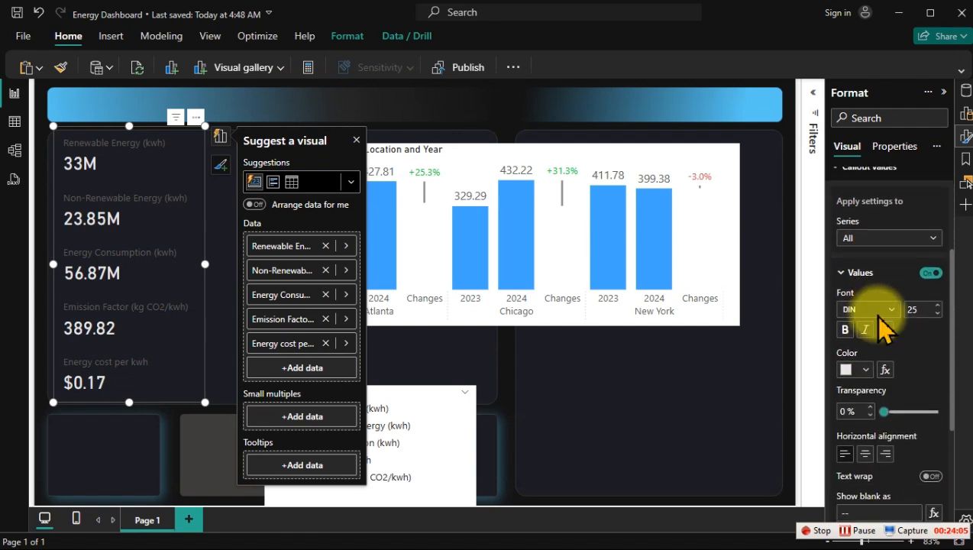
scroll(879, 328, "down", 3)
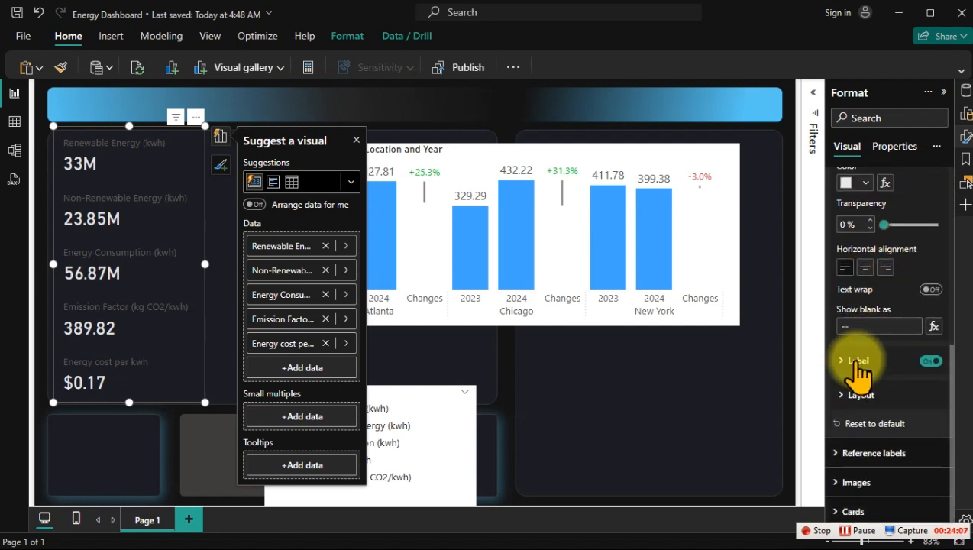
left_click(856, 362)
scroll(869, 347, "down", 3)
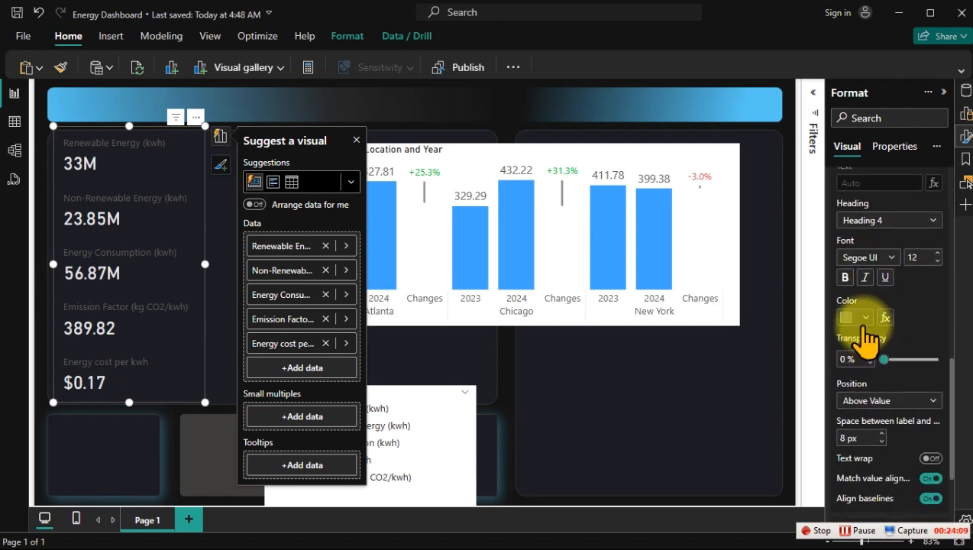
left_click(859, 317)
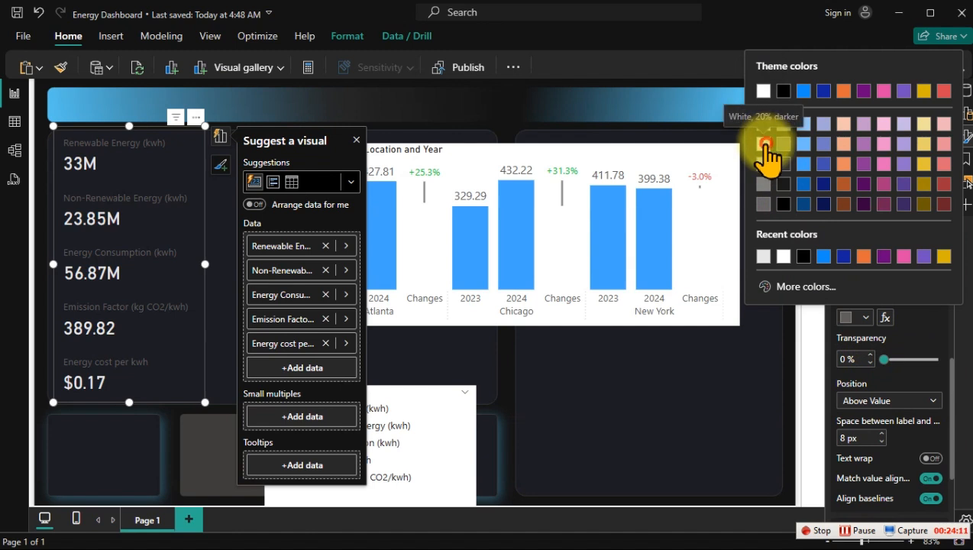
left_click(764, 144)
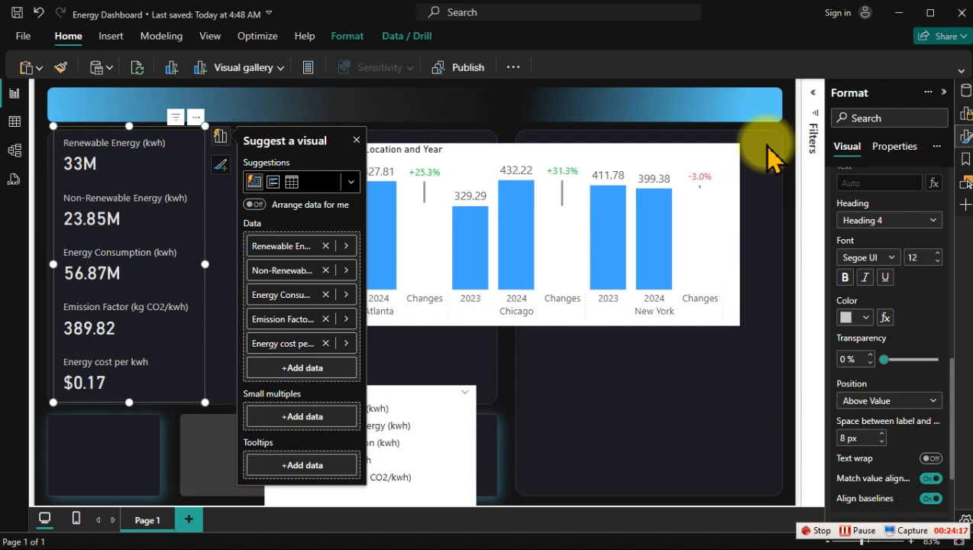
left_click(539, 359)
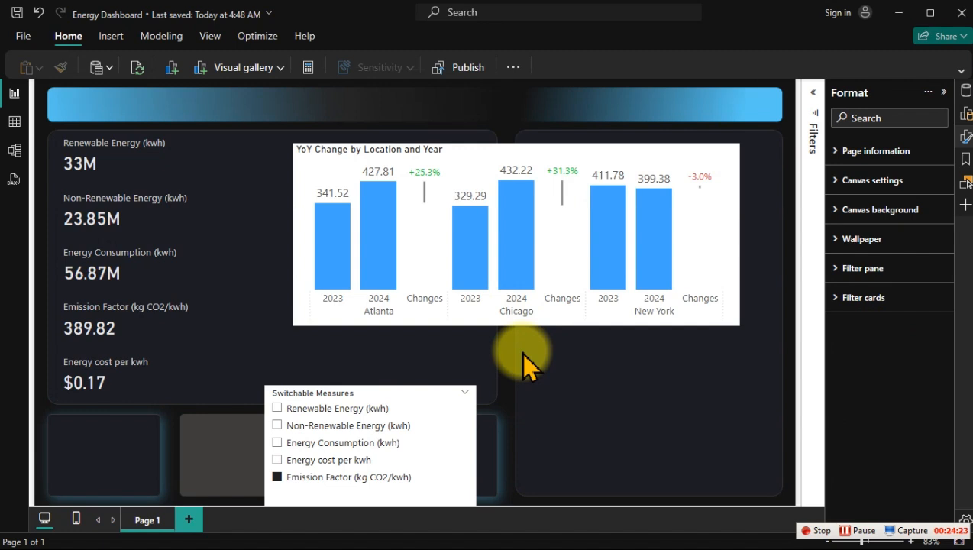
Step: Turn on the accent bar of the cards in the KPI visual for all series and open its settings
left_click(176, 166)
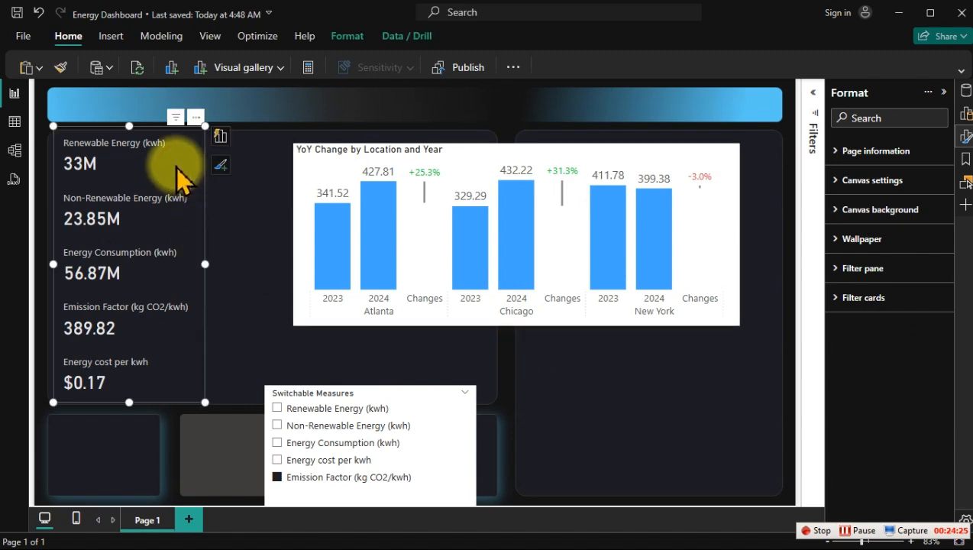
scroll(905, 381, "down", 5)
scroll(905, 389, "down", 4)
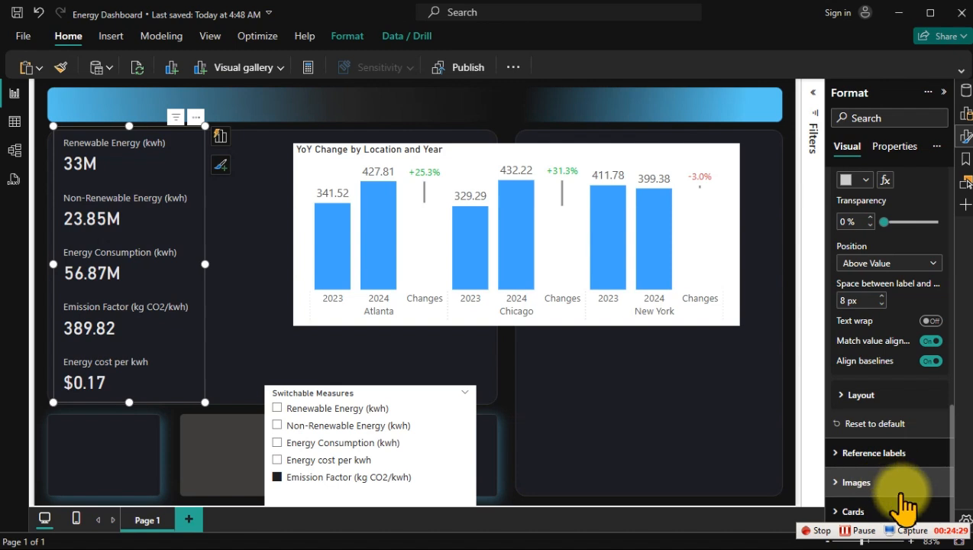
left_click(889, 512)
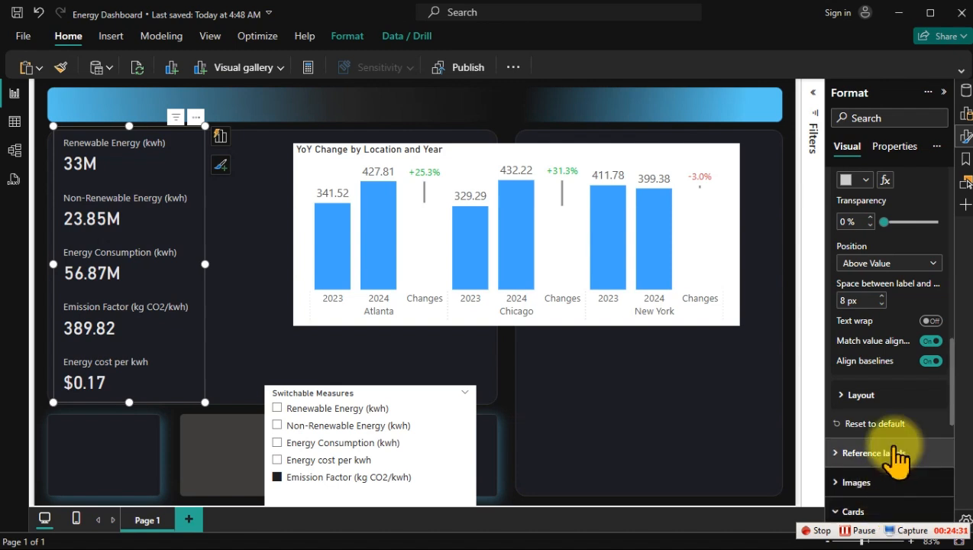
scroll(896, 449, "down", 5)
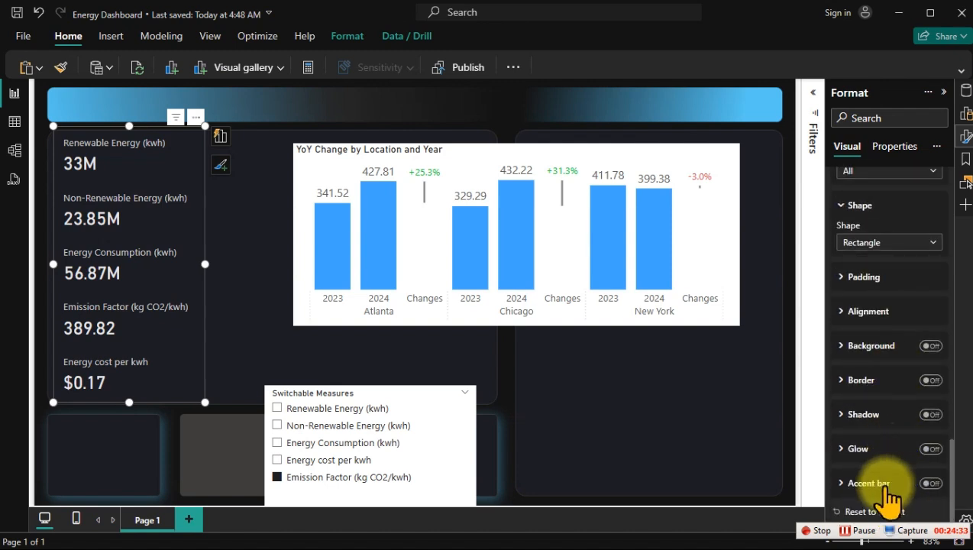
left_click(934, 481)
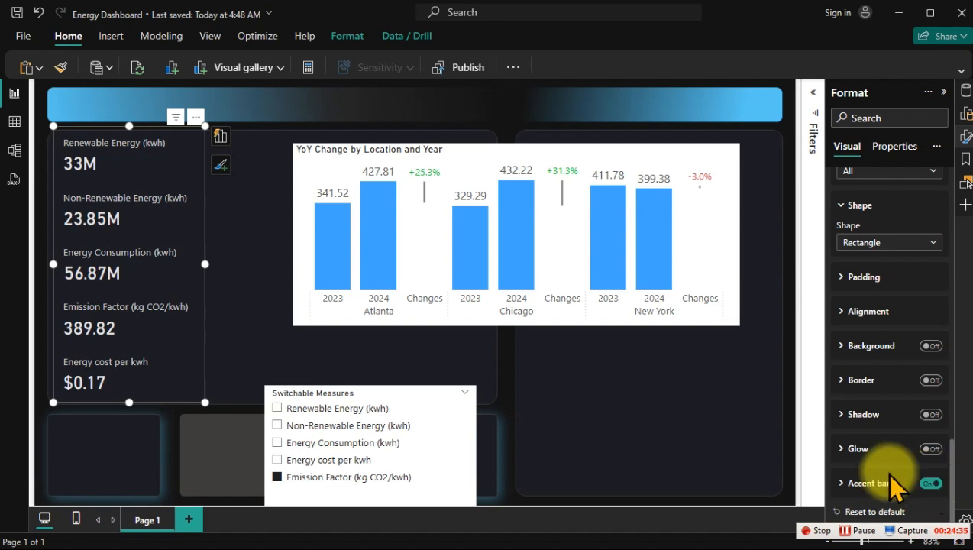
left_click(868, 482)
scroll(880, 466, "down", 4)
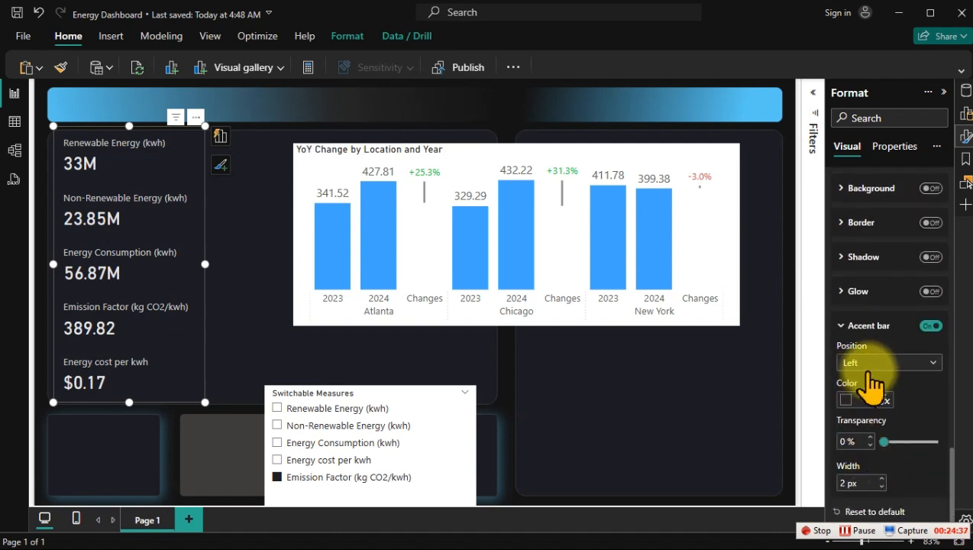
Step: Keep the KPI cards' accent bar on the Left, set its colour to a dark grey shade of black, and deselect the visual
left_click(871, 371)
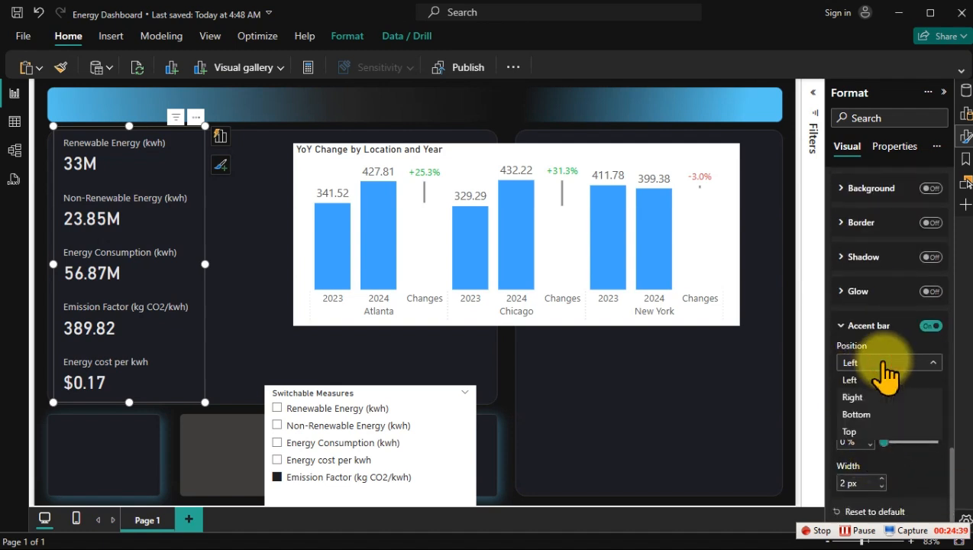
left_click(863, 378)
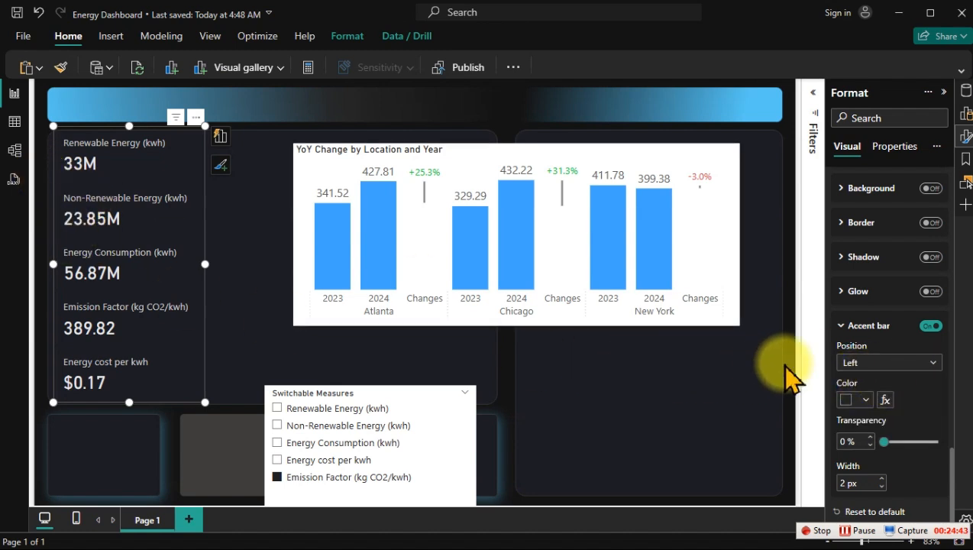
left_click(863, 398)
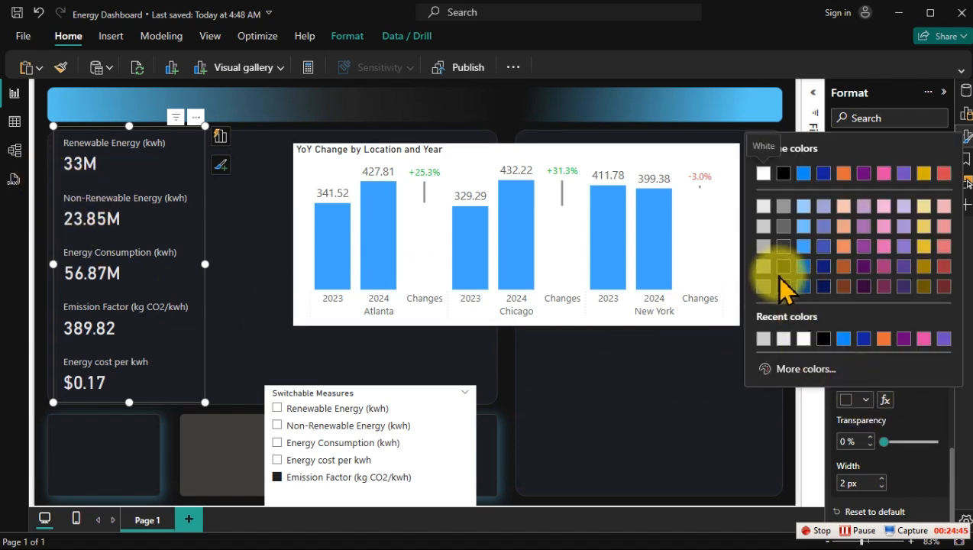
left_click(784, 256)
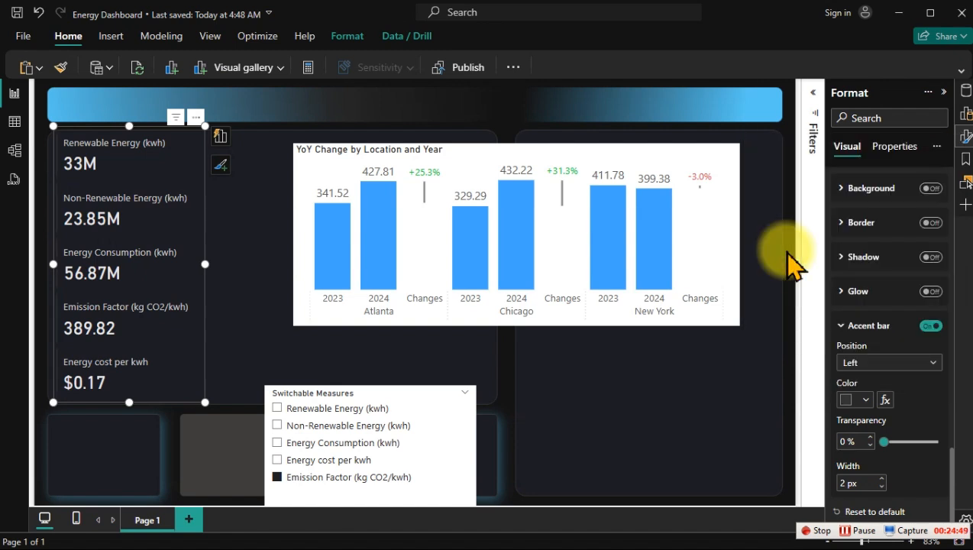
left_click(243, 271)
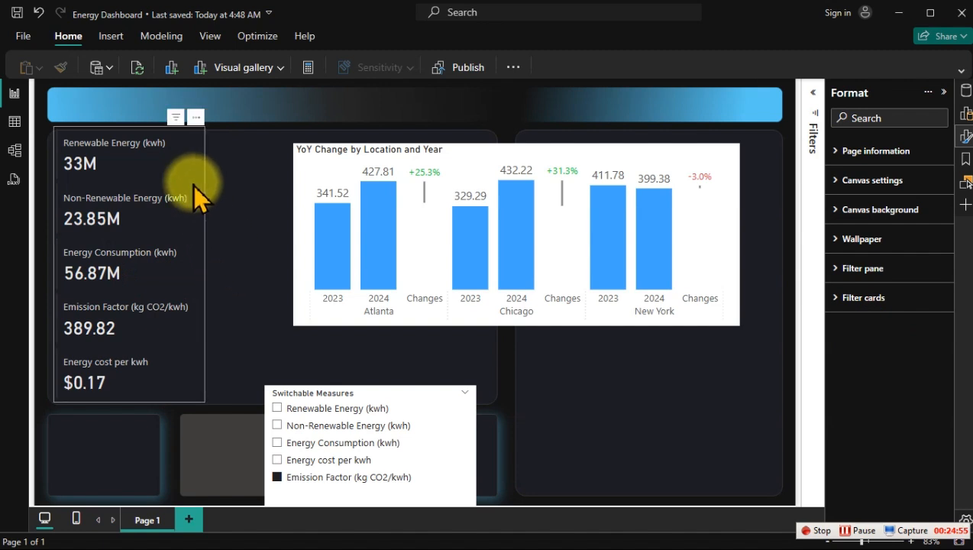
Step: Shorten the KPI card visual by lowering its upper edge to fit inside the dark panel, and deselect it
left_click(136, 139)
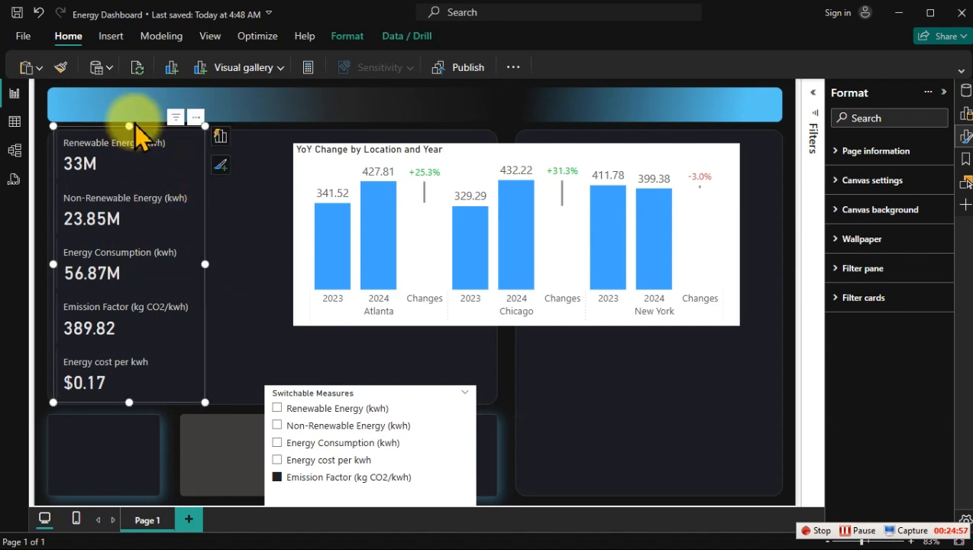
left_click_drag(129, 122, 128, 134)
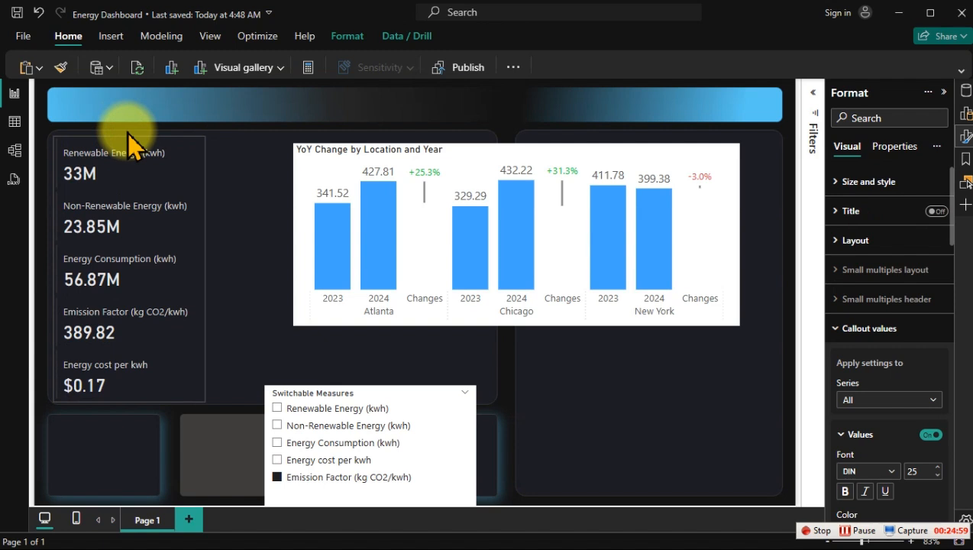
left_click(252, 195)
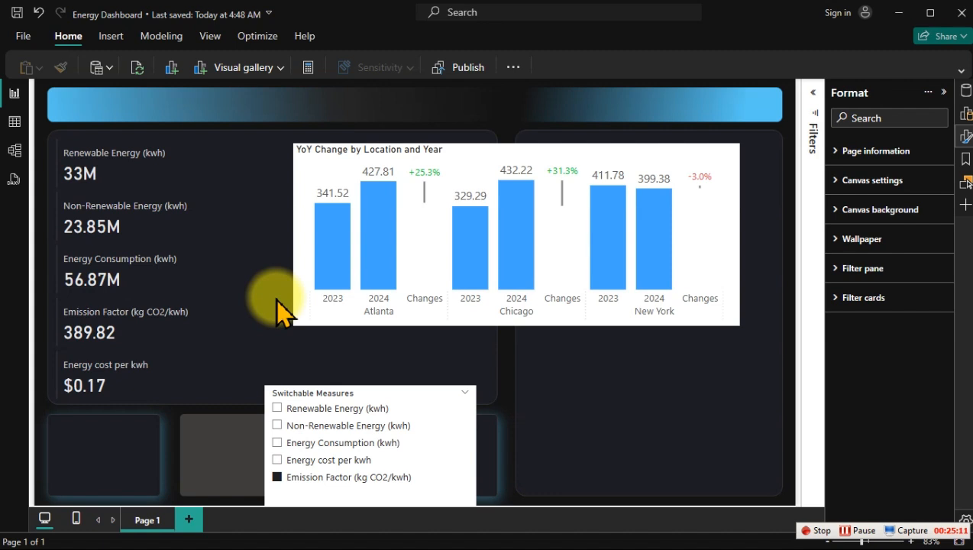
Step: Set the YoY Change by Location and Year chart's height to 320 and width to 496
left_click(471, 161)
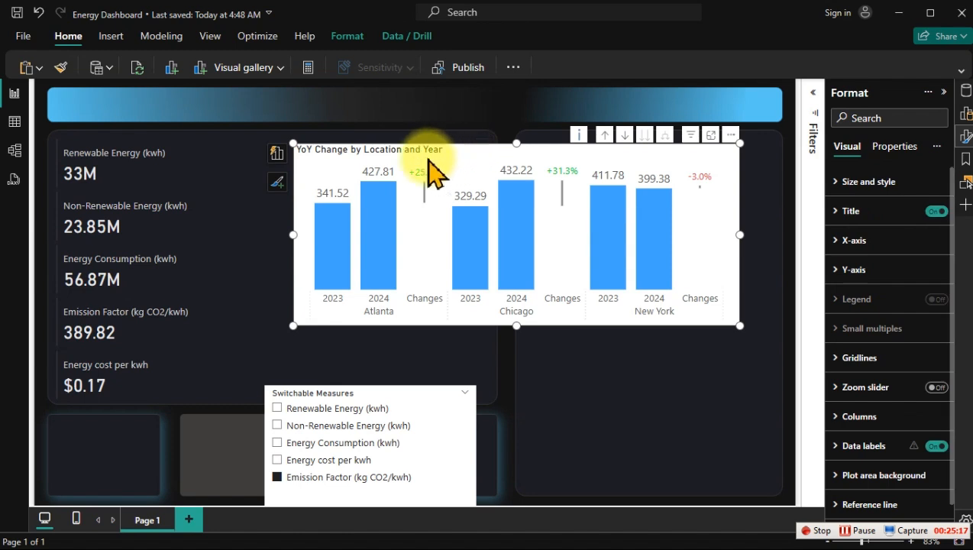
left_click(888, 181)
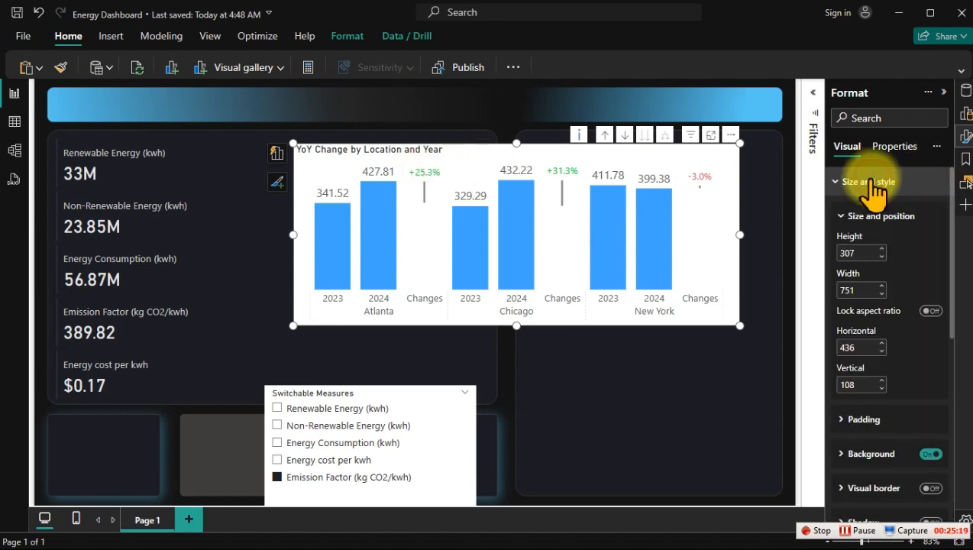
double_click(861, 256)
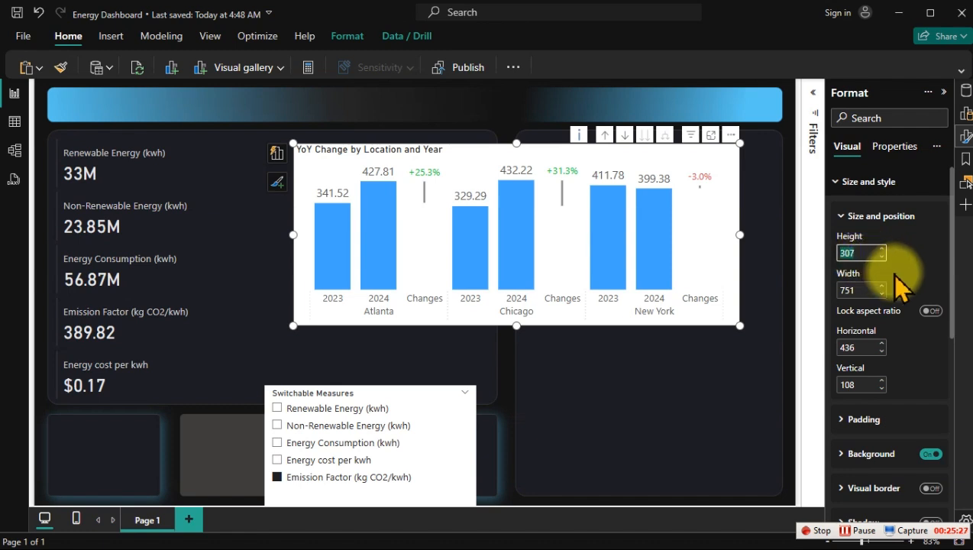
type("2")
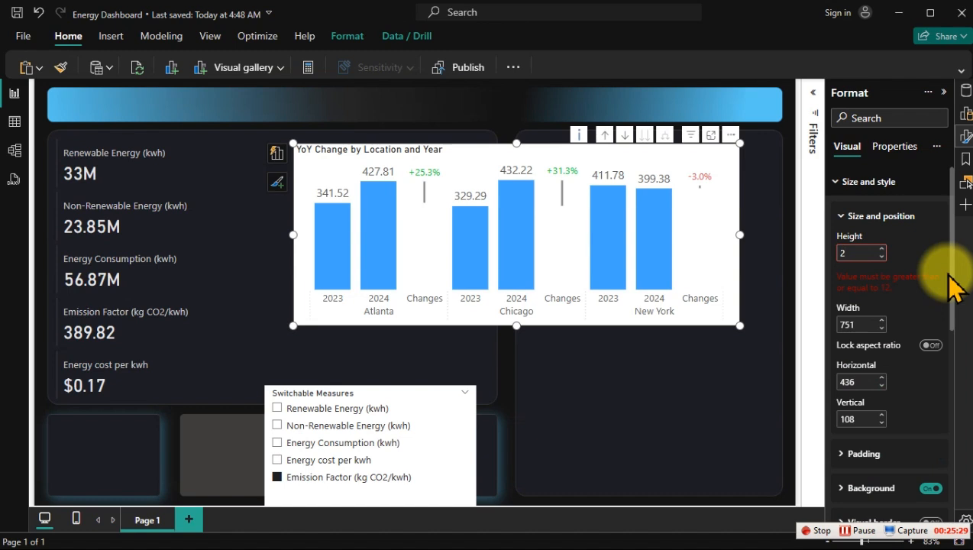
key("BackSpace")
type("320")
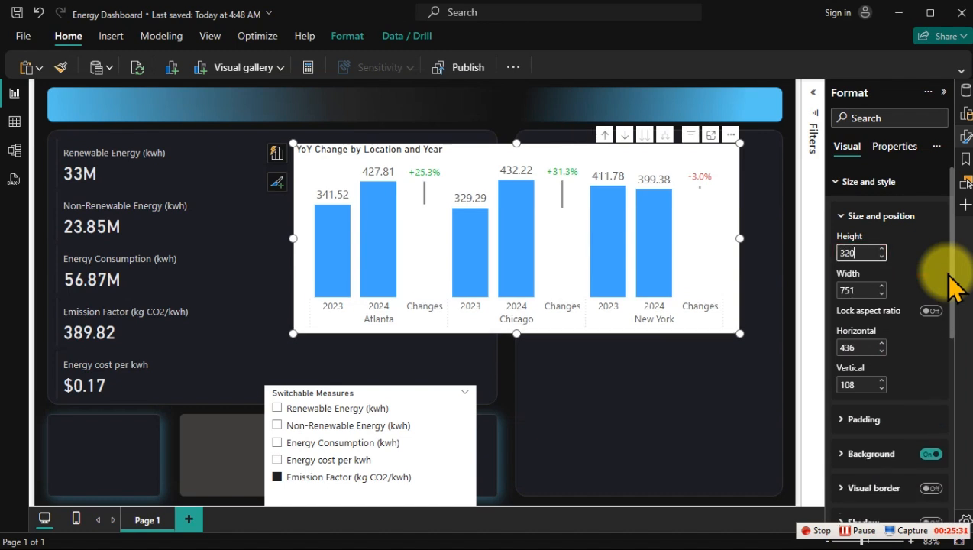
key("Tab")
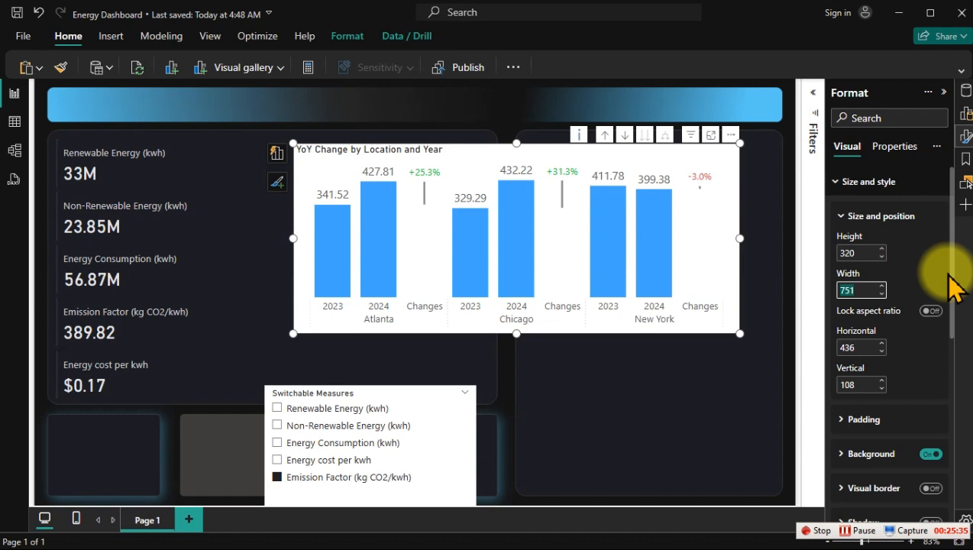
type("496")
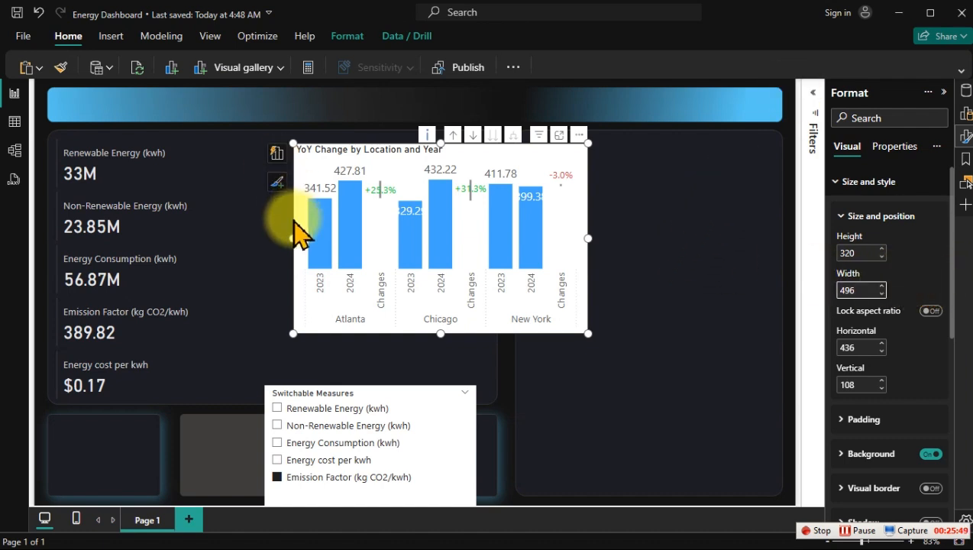
Step: Move the YoY chart beside the KPI cards at horizontal 288, vertical 208, and turn off its background
mouse_move(345, 269)
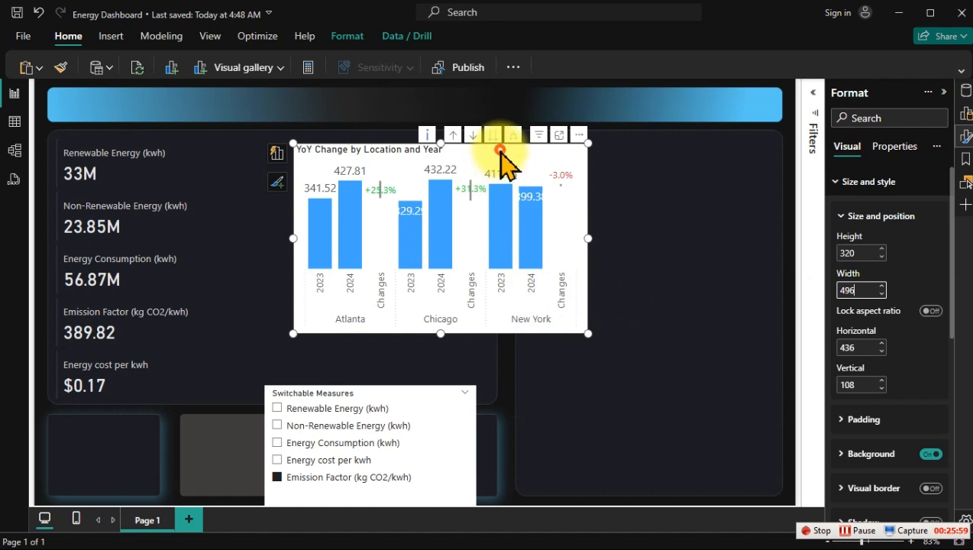
left_click_drag(502, 149, 409, 215)
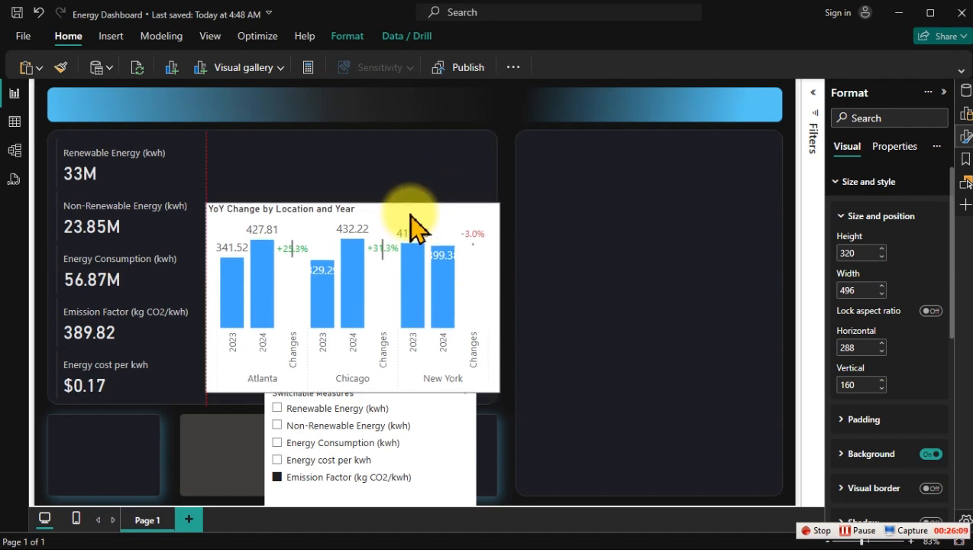
left_click_drag(410, 215, 412, 217)
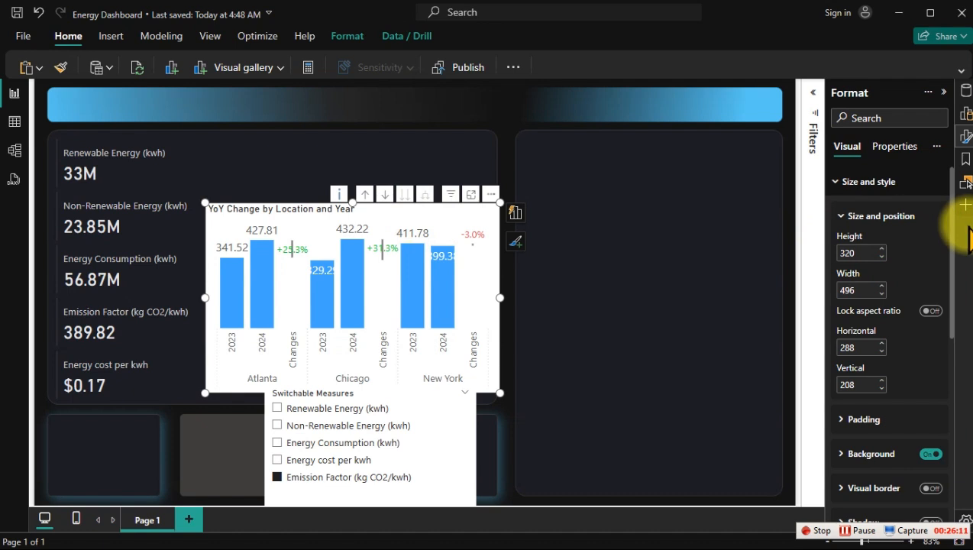
left_click(930, 456)
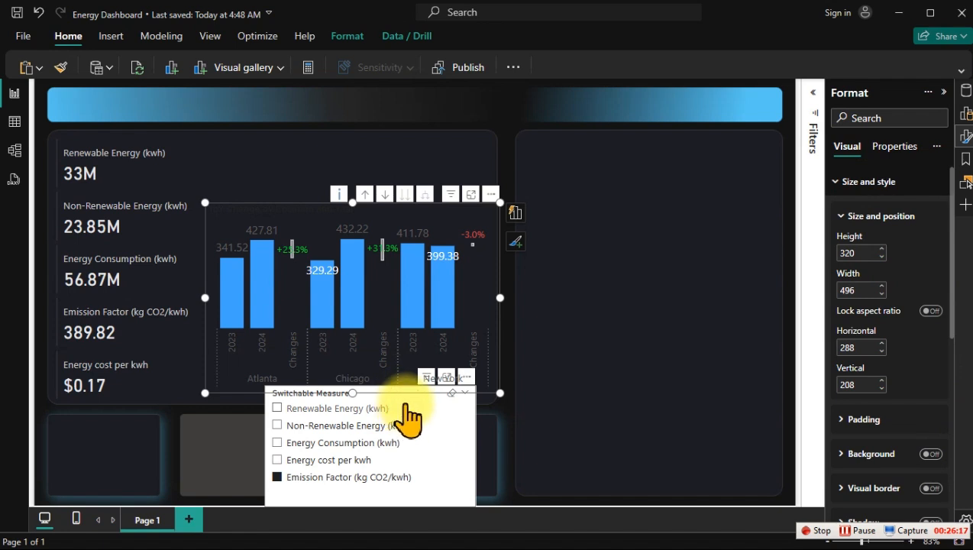
Step: Select Renewable Energy (kwh) in the Switchable Measures slicer and move the slicer onto the empty large panel at horizontal 896, vertical 144
left_click(407, 407)
left_click_drag(407, 409, 703, 176)
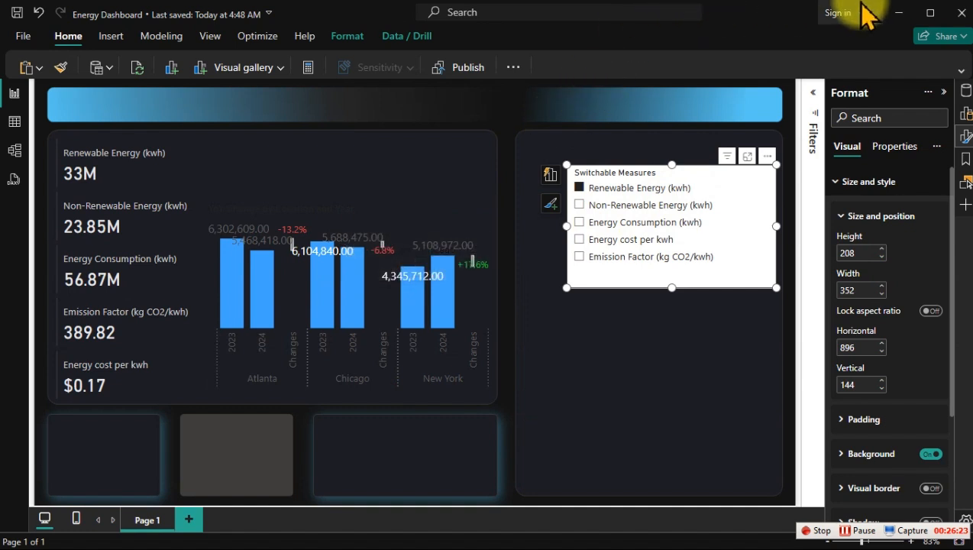
mouse_move(354, 341)
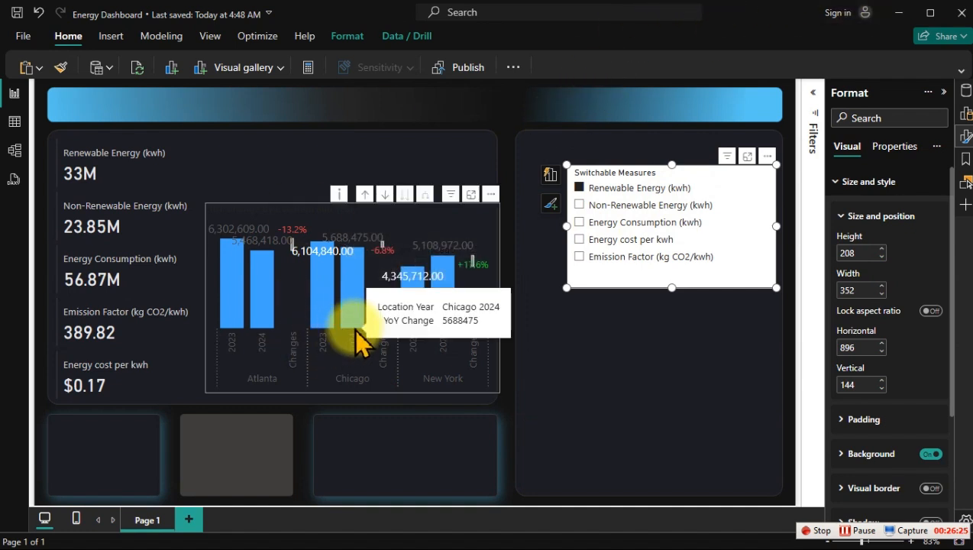
Step: Try the YoY chart with Energy cost per kwh and Emission Factor in the slicer, and leave Energy Consumption (kwh) selected
left_click(638, 222)
left_click(634, 240)
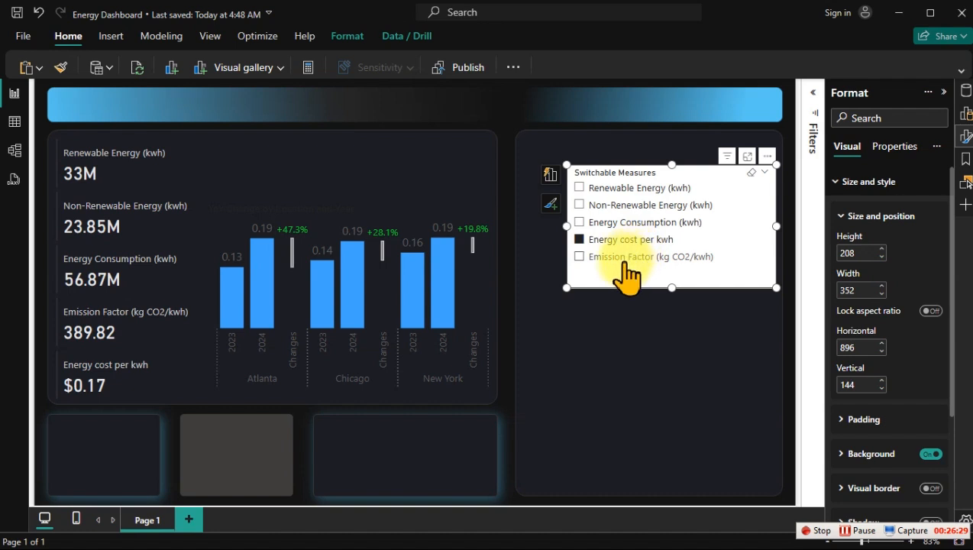
left_click(622, 258)
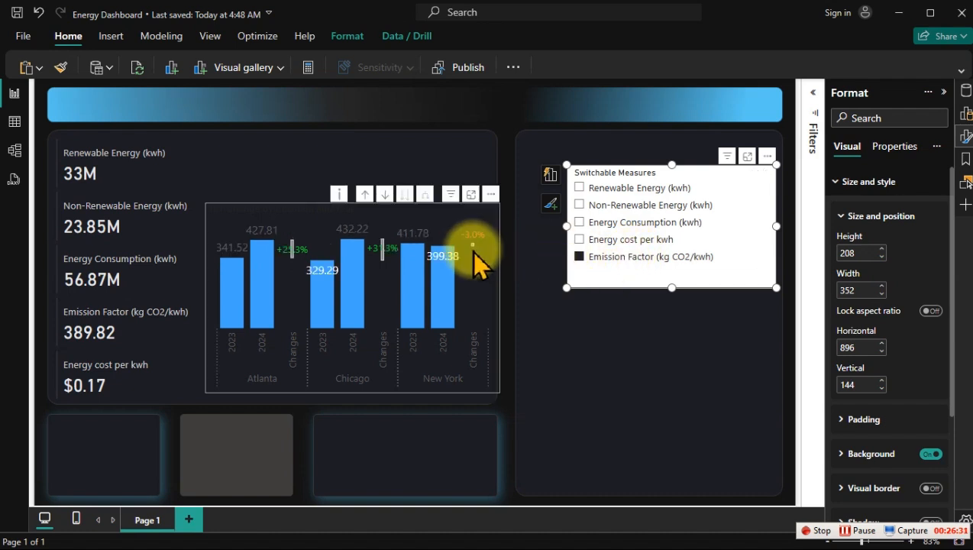
left_click(598, 240)
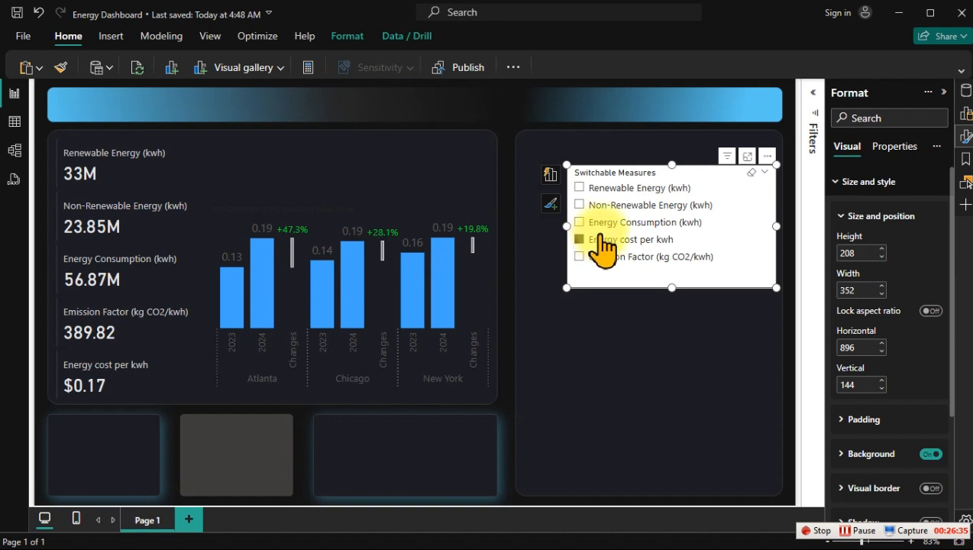
left_click(600, 222)
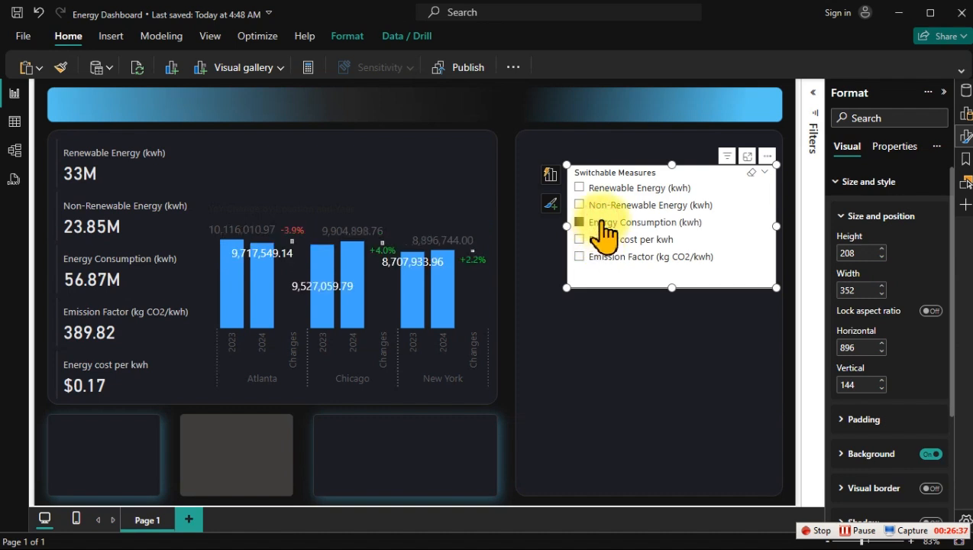
mouse_move(332, 292)
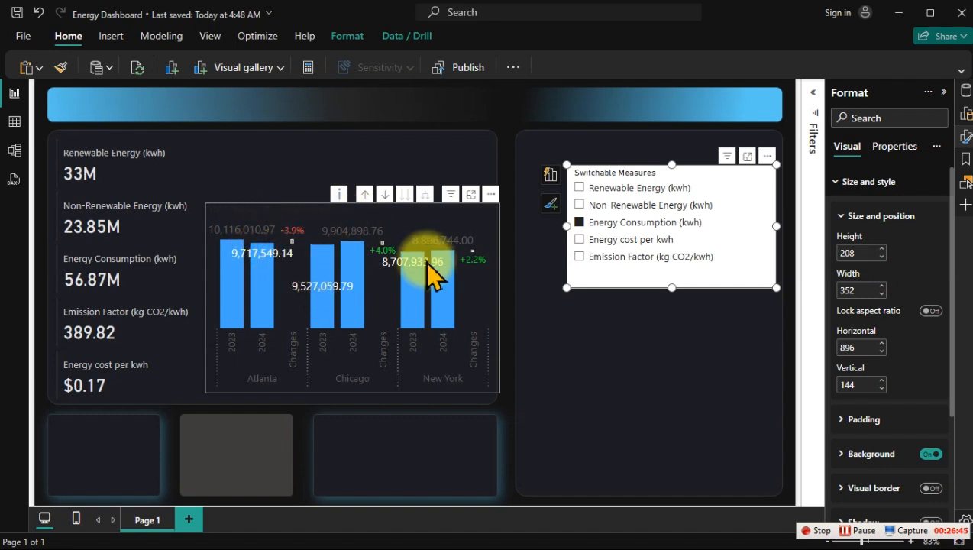
Step: Open the YoY chart's data label settings for all series and keep the label position on Auto
left_click(868, 187)
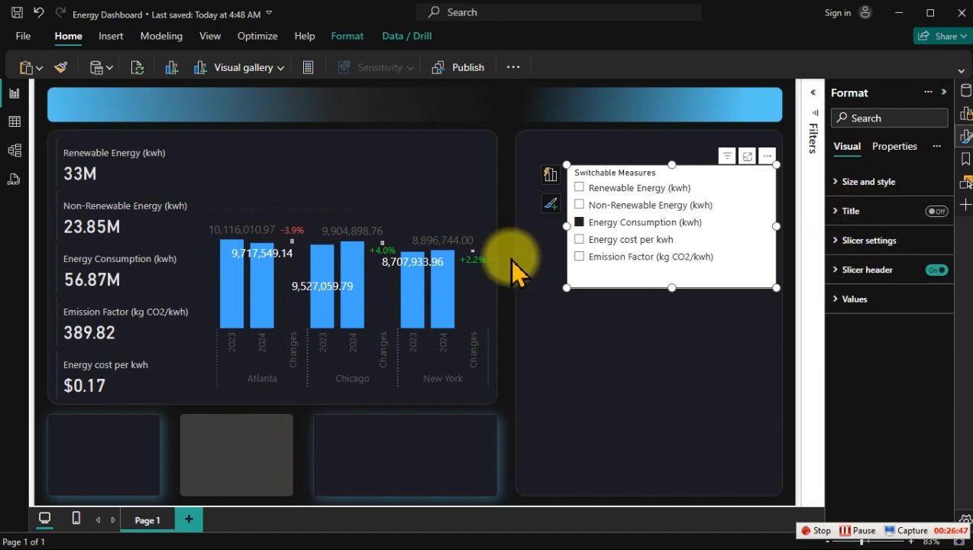
left_click(399, 217)
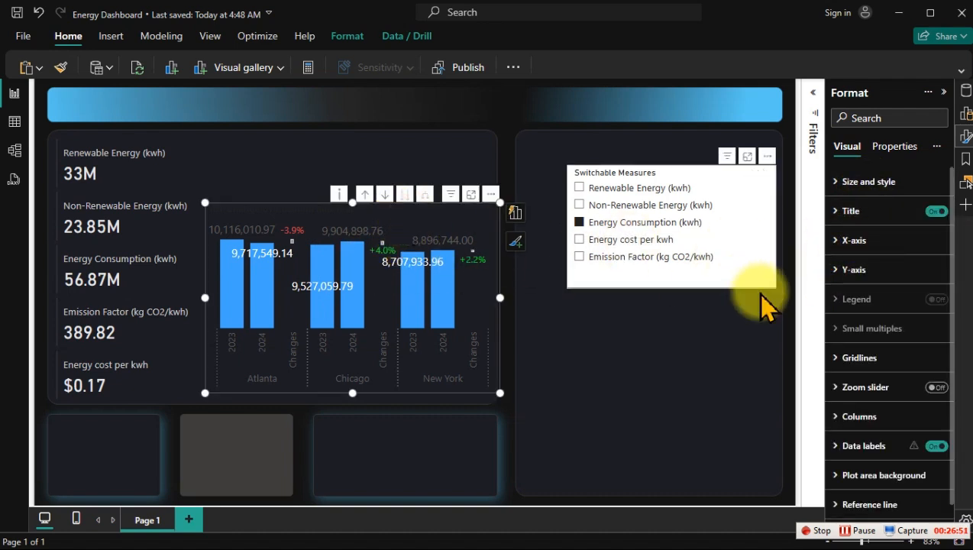
scroll(870, 413, "down", 1)
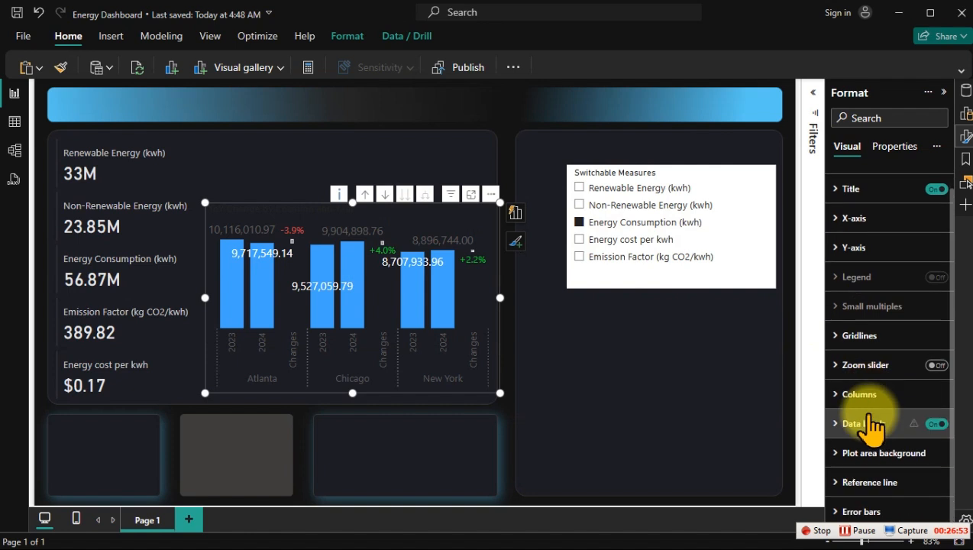
left_click(869, 416)
scroll(875, 378, "down", 3)
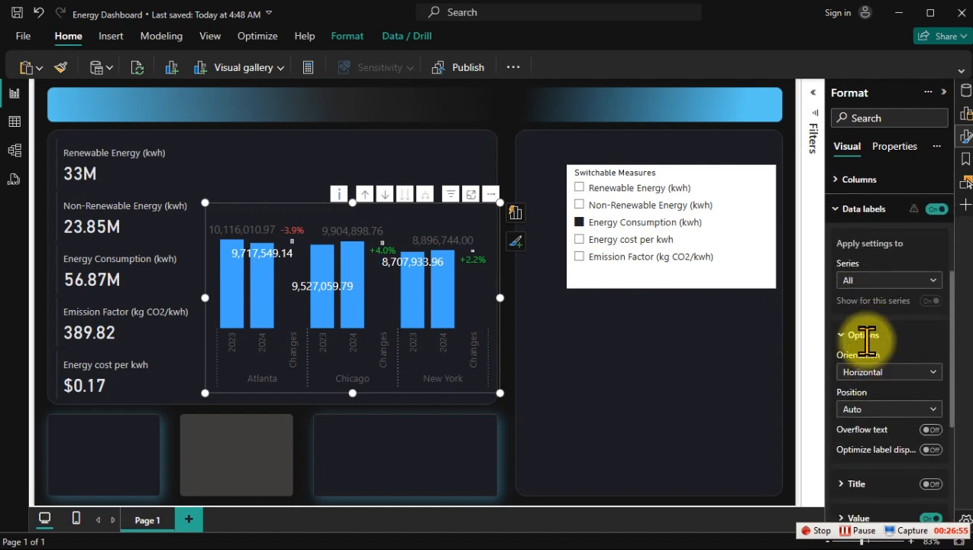
left_click(876, 416)
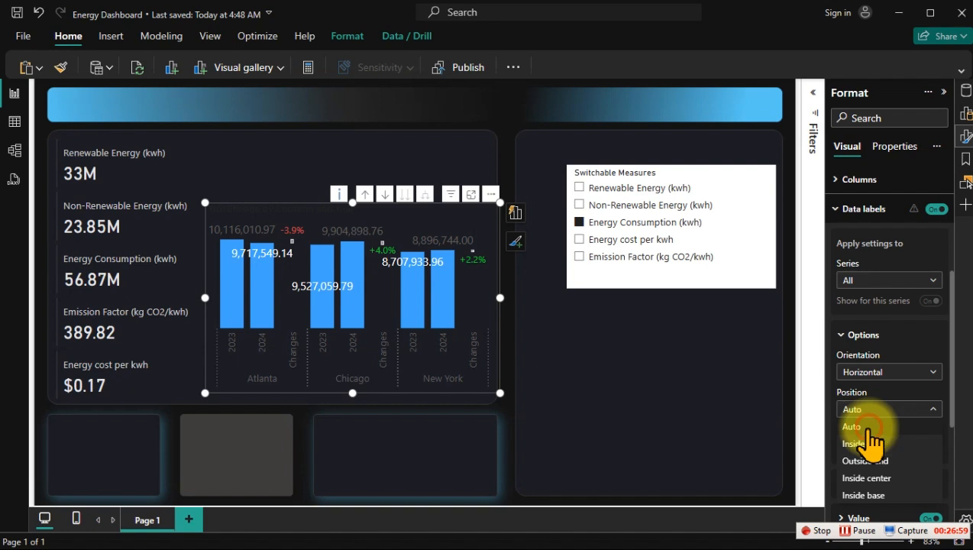
left_click(869, 426)
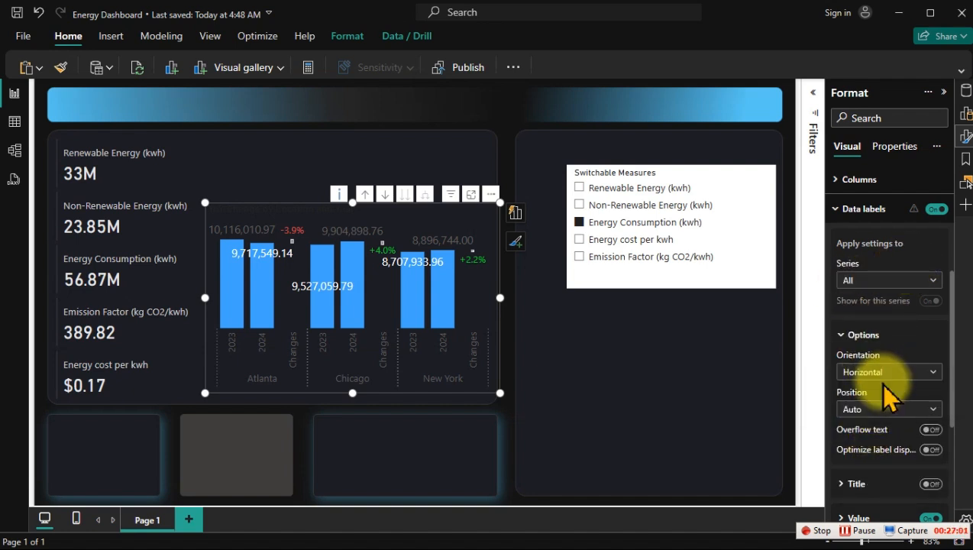
Step: Set the display units of the YoY chart's data label detail to Auto
scroll(890, 374, "down", 5)
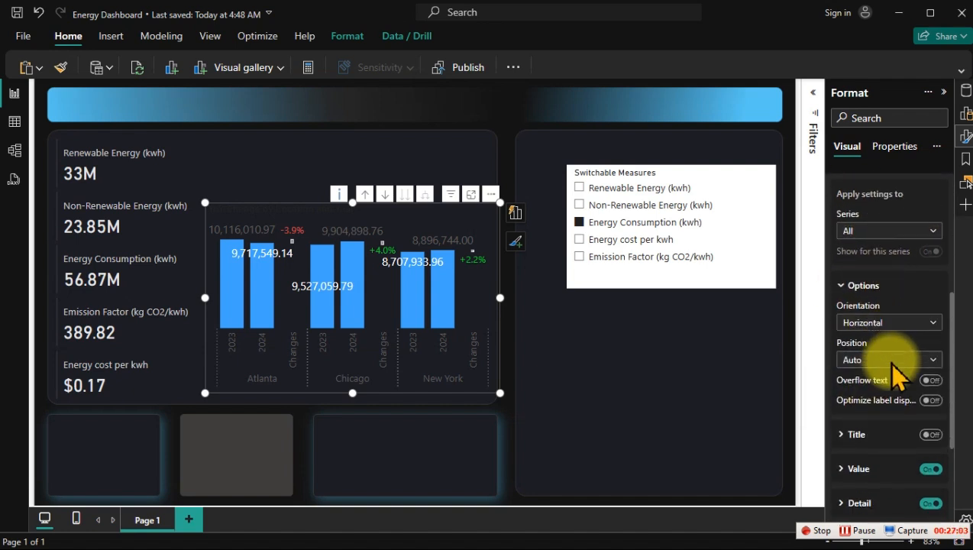
left_click(877, 305)
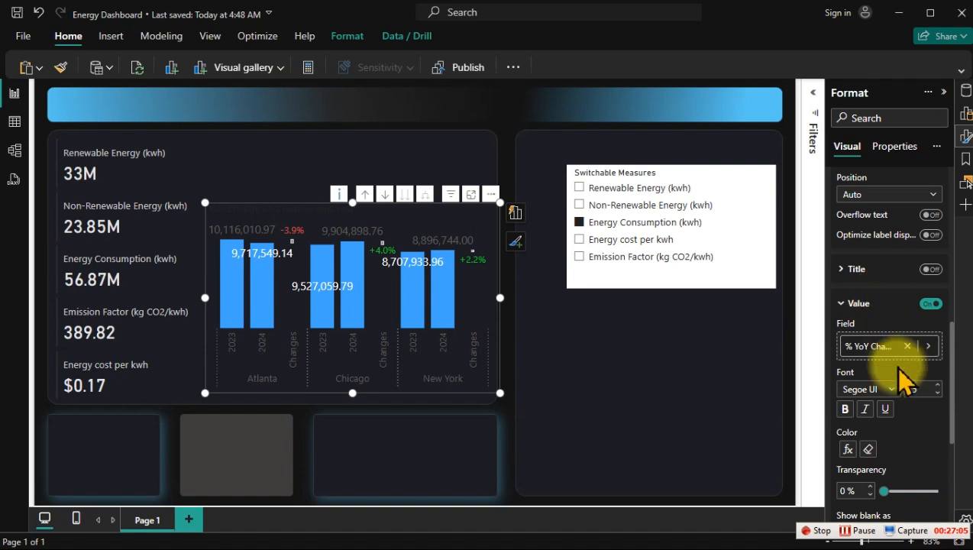
scroll(882, 370, "down", 3)
scroll(871, 348, "down", 1)
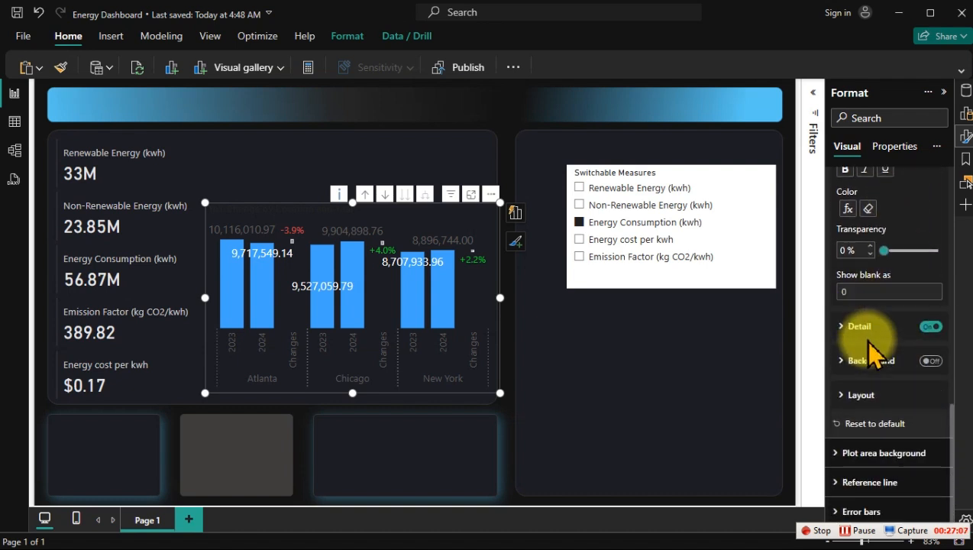
scroll(871, 353, "up", 5)
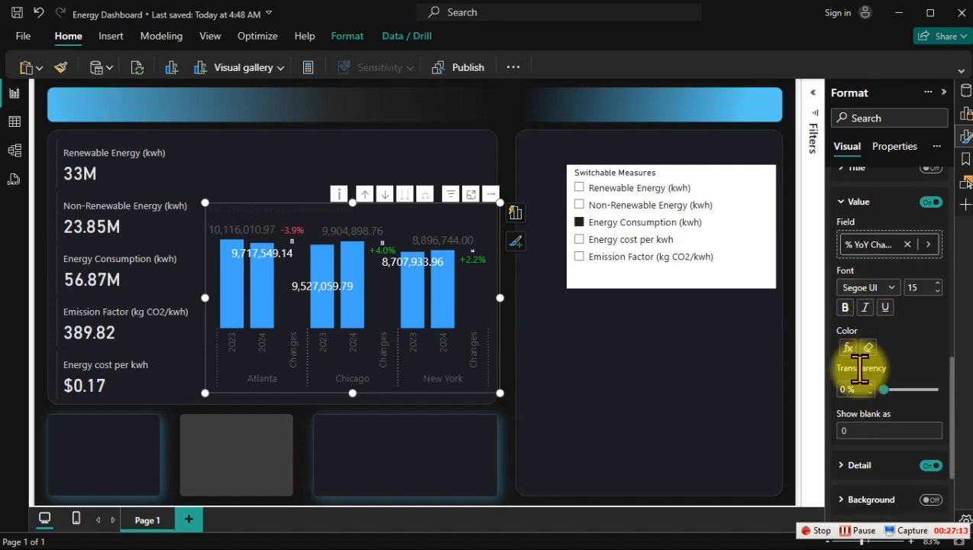
scroll(867, 374, "down", 5)
scroll(878, 347, "up", 7)
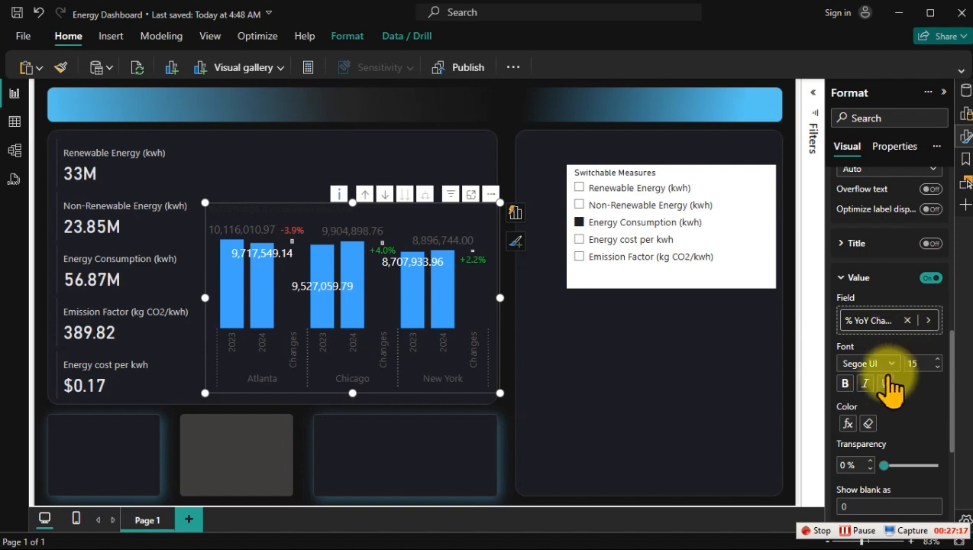
scroll(889, 385, "down", 5)
scroll(882, 405, "down", 2)
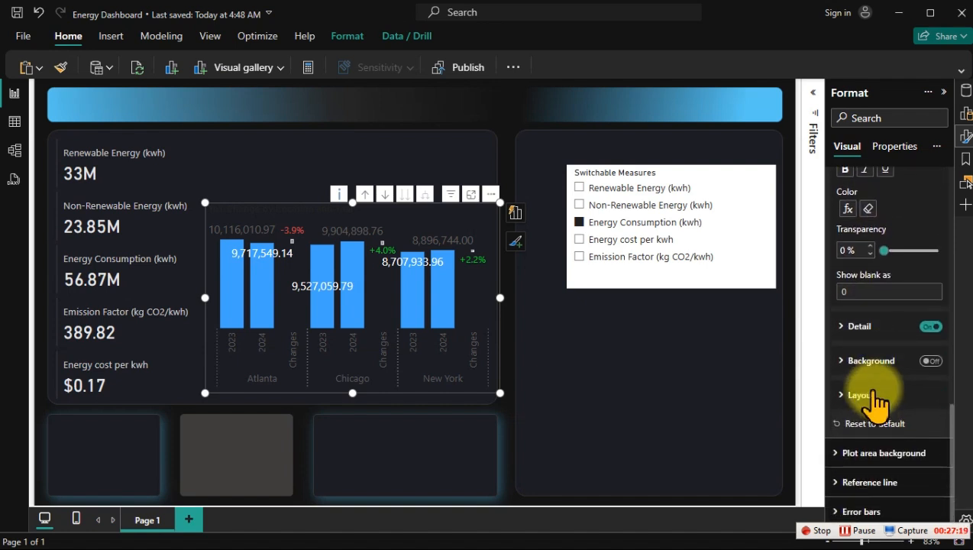
left_click(863, 328)
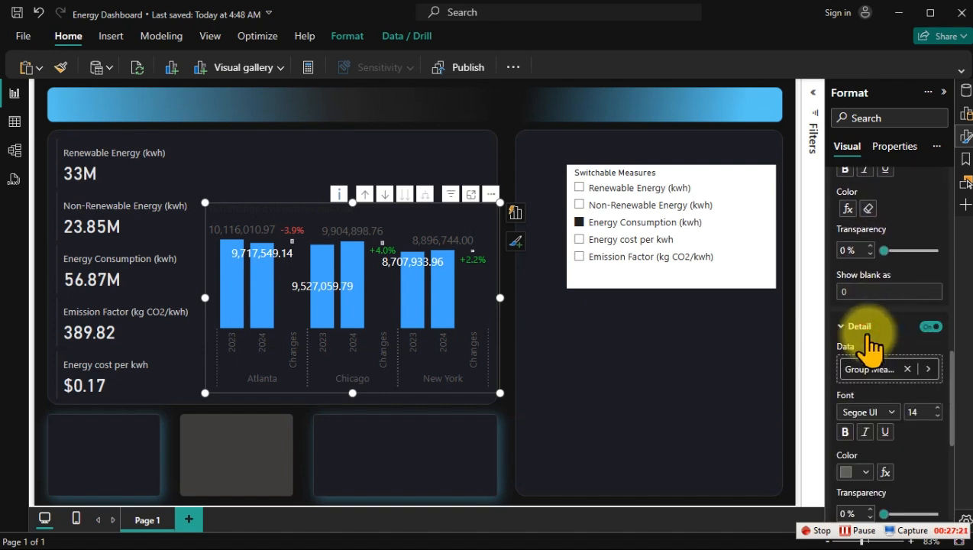
scroll(890, 380, "down", 6)
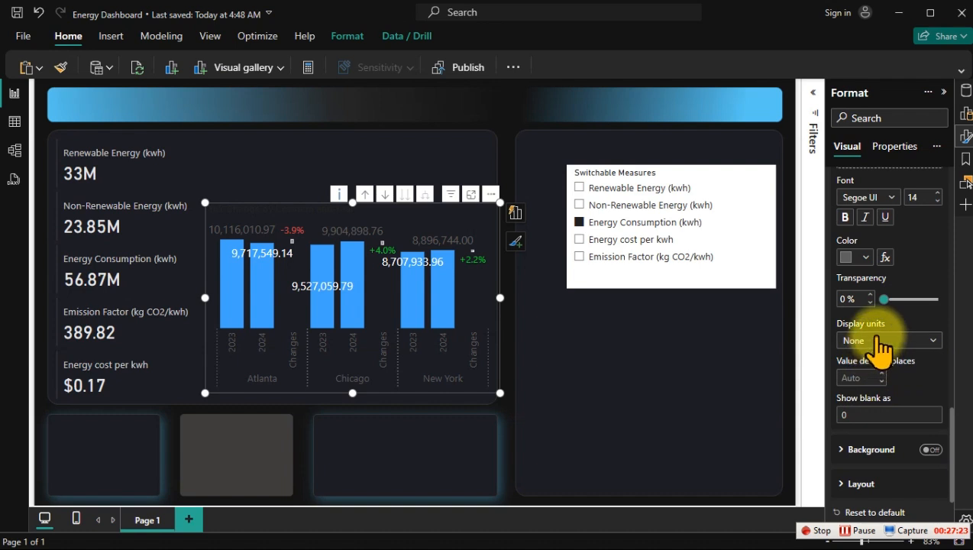
left_click(877, 338)
left_click(870, 354)
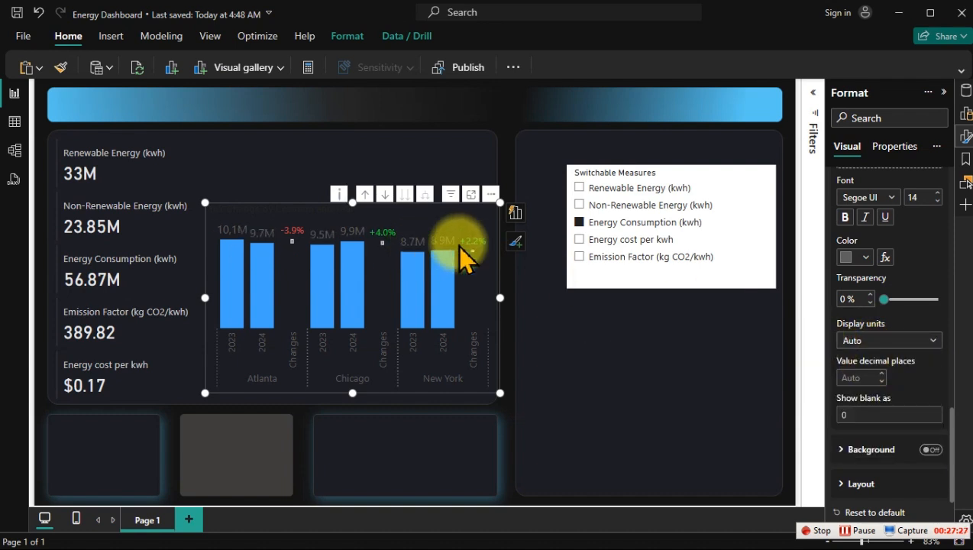
Step: Check the YoY chart's labels with Emission Factor (kg CO2/kwh) in the slicer, and reselect Energy Consumption (kwh)
left_click(583, 239)
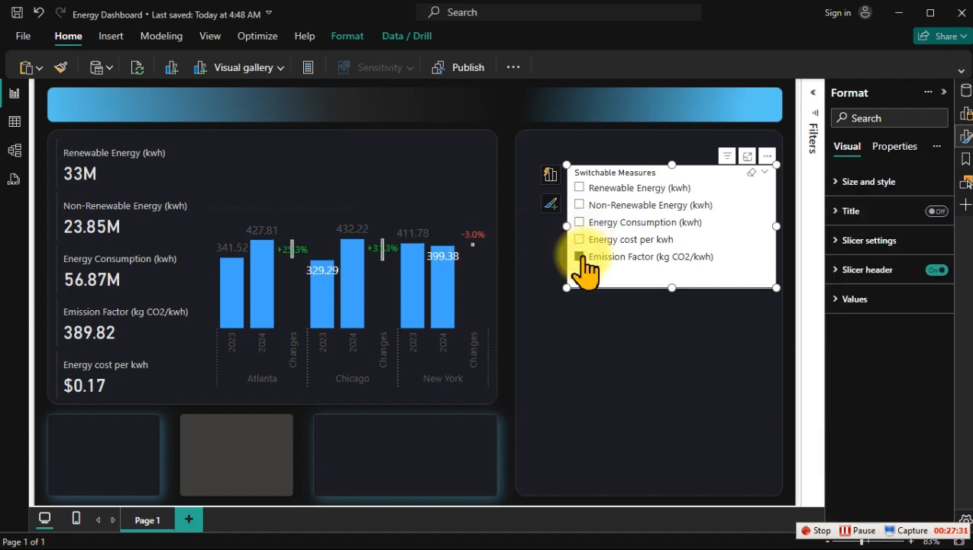
left_click(576, 223)
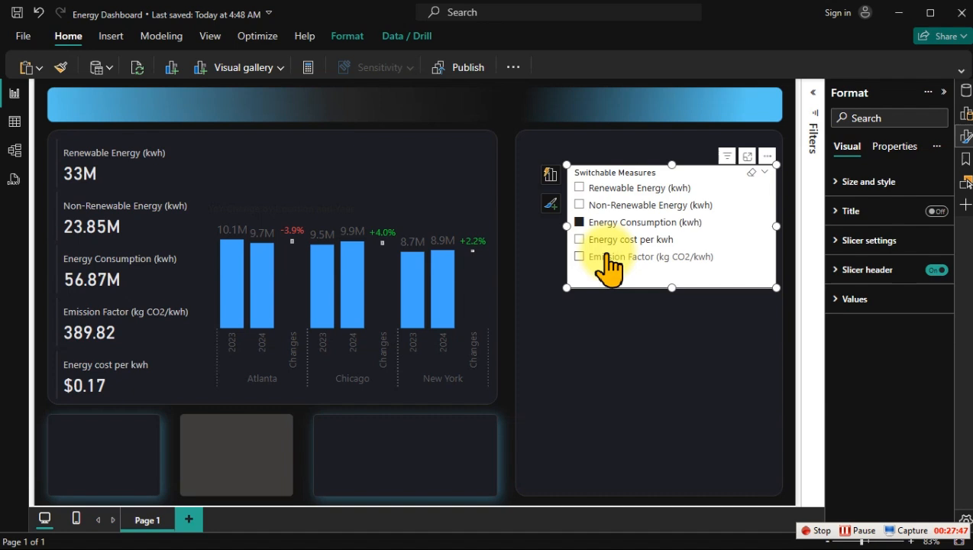
Step: Widen the YoY chart toward the KPI cards and give its X-axis values font size 9 and a very light grey colour
left_click(342, 215)
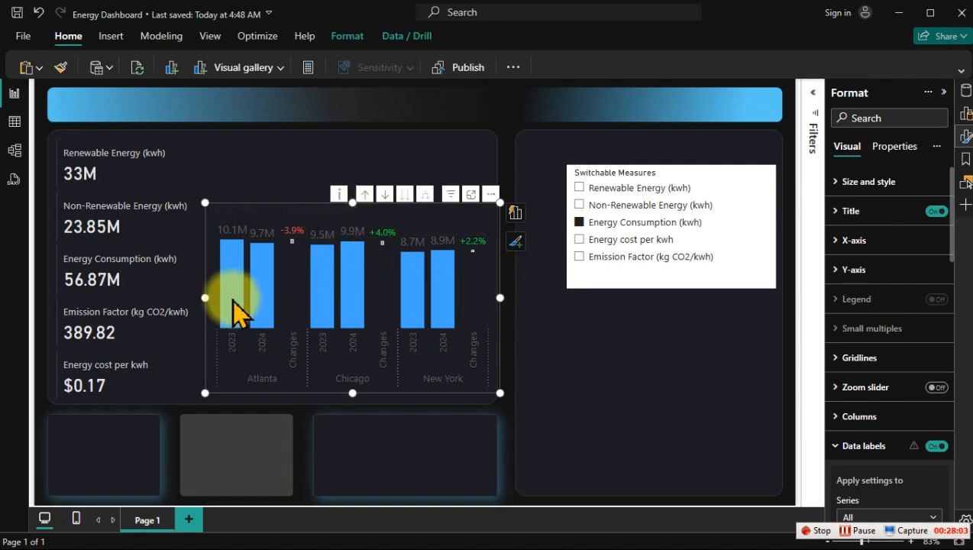
mouse_move(206, 298)
left_mouse_down()
mouse_move(182, 307)
mouse_move(191, 307)
left_mouse_up()
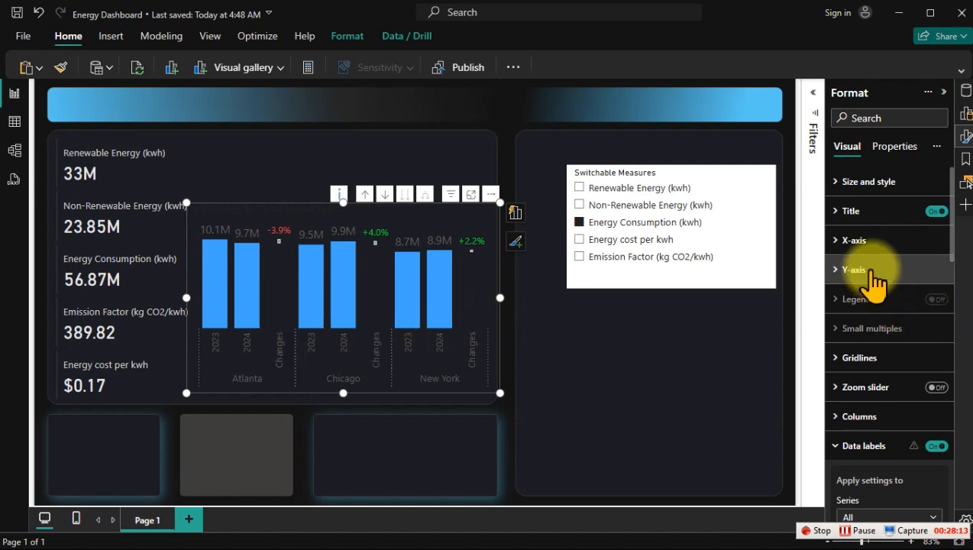
left_click(866, 243)
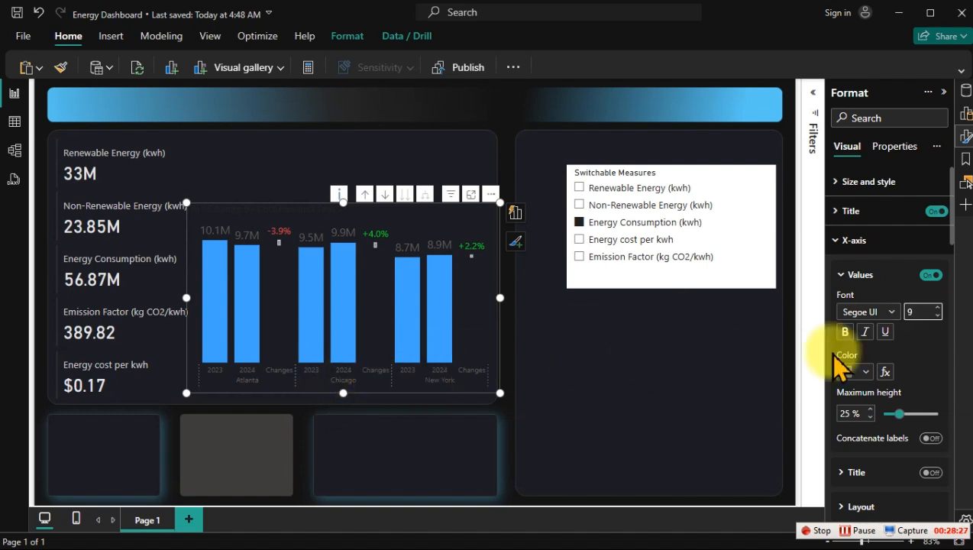
left_click(865, 372)
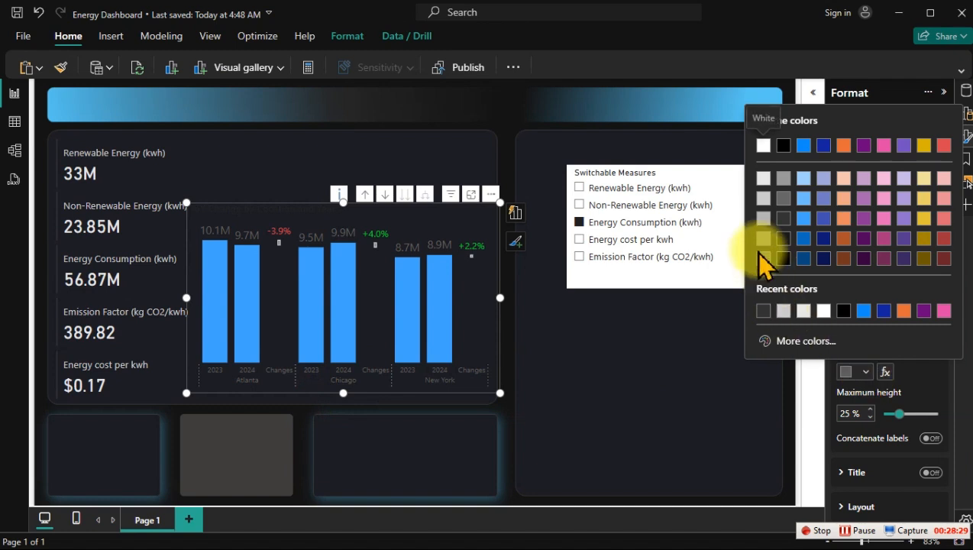
left_click(762, 179)
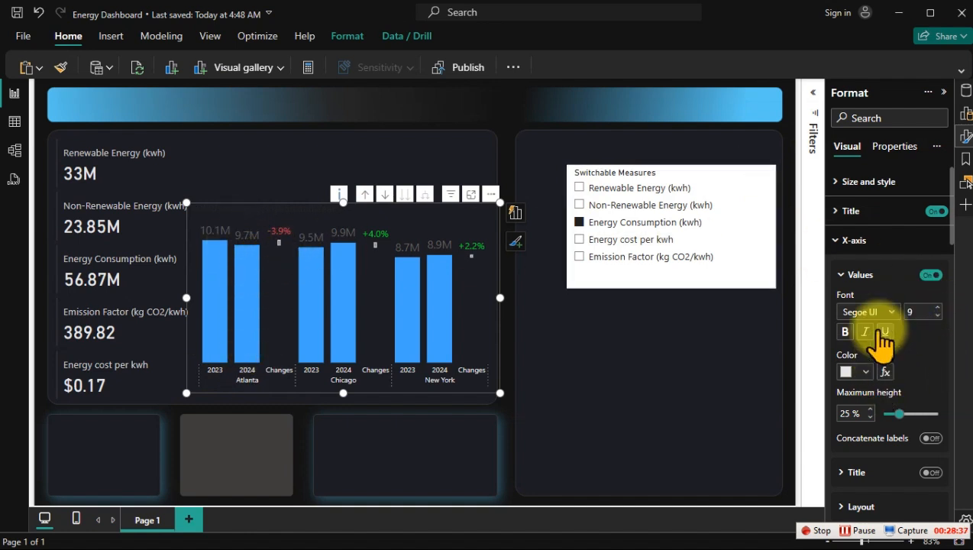
left_click(861, 242)
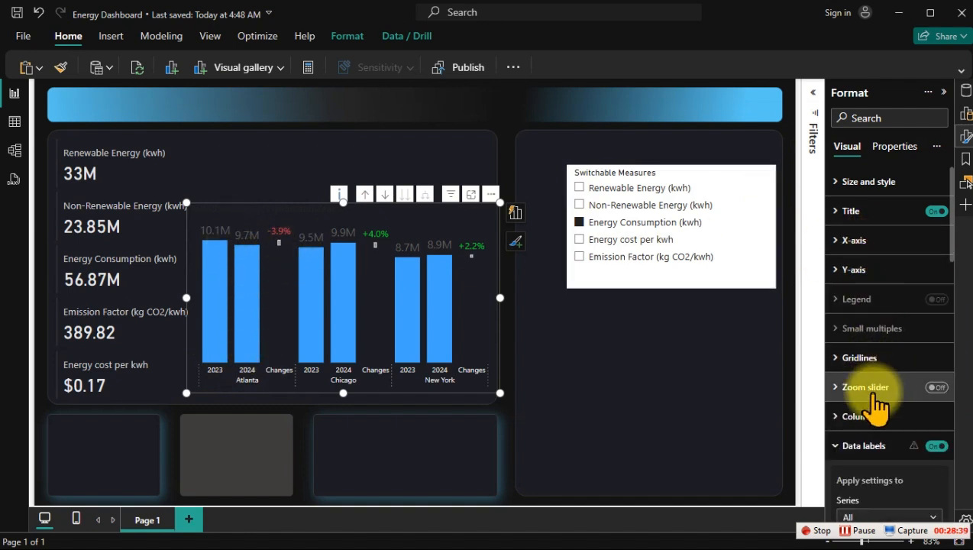
Step: Set the colour of the YoY chart's data label detail to light grey
scroll(874, 424, "down", 1)
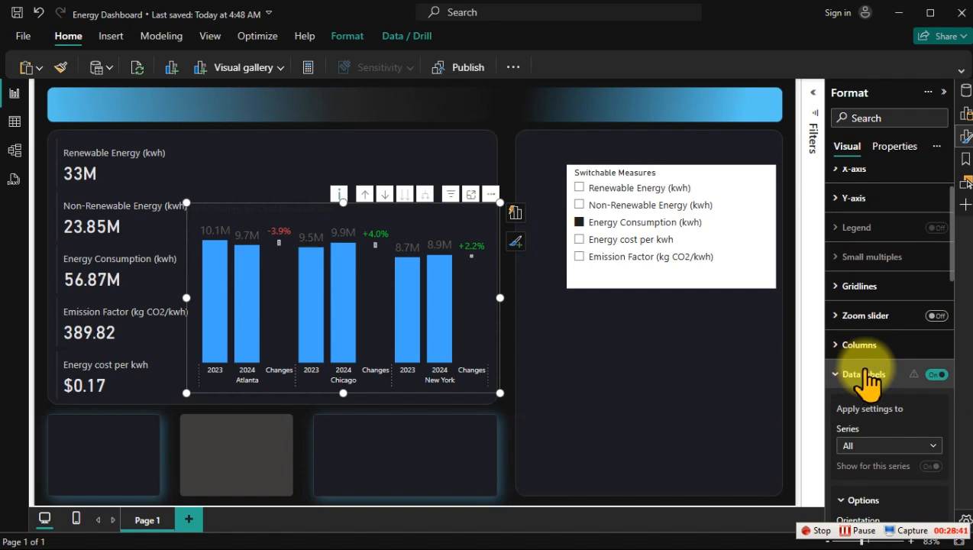
left_click(860, 377)
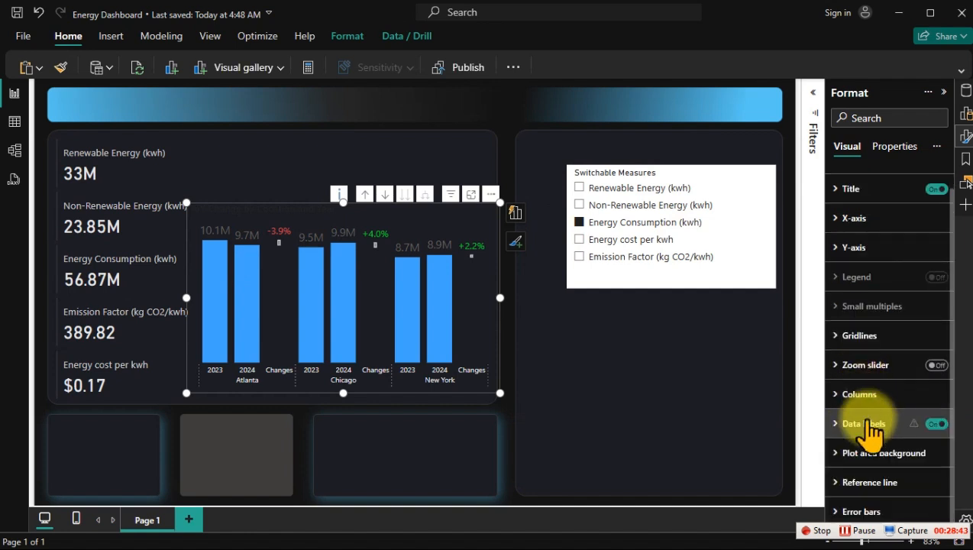
left_click(870, 424)
scroll(874, 428, "down", 5)
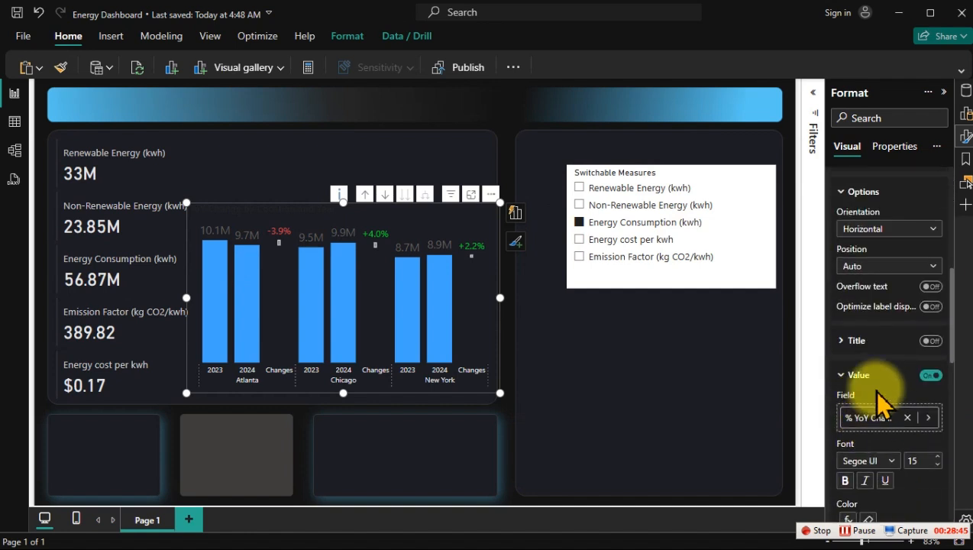
scroll(878, 412, "down", 4)
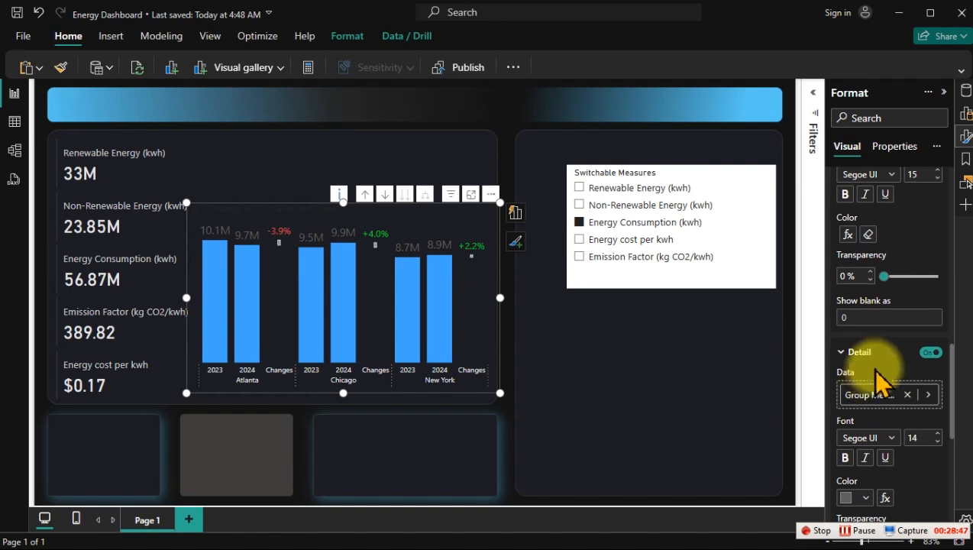
scroll(871, 366, "down", 2)
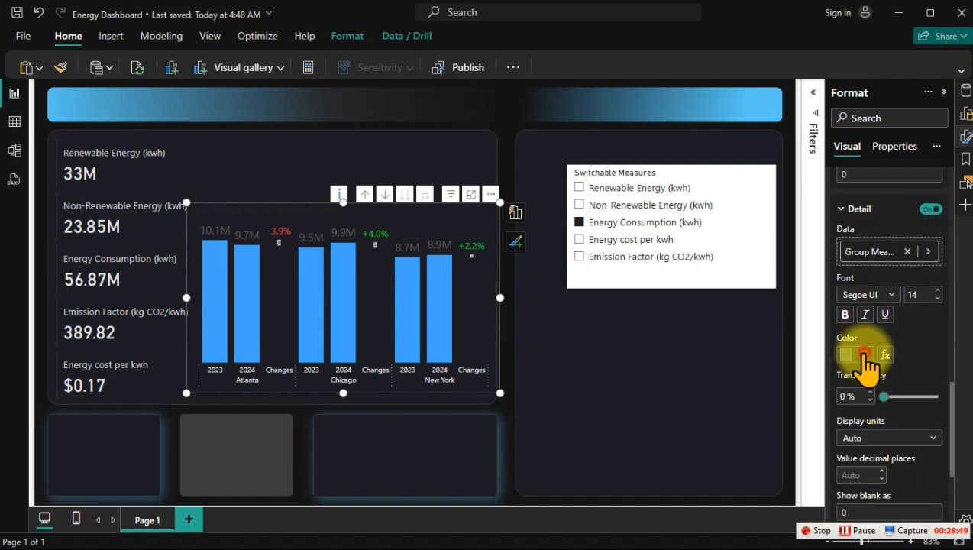
left_click(863, 355)
left_click(765, 185)
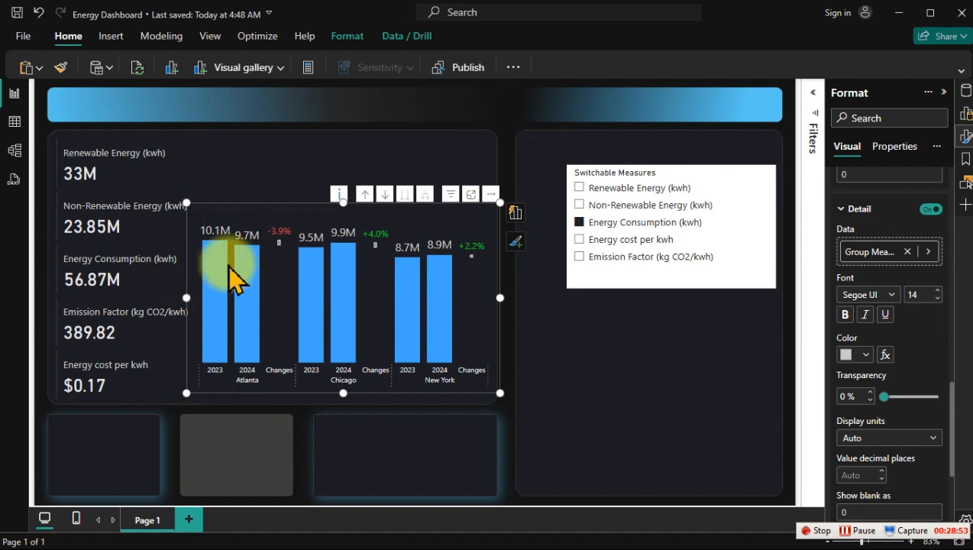
mouse_move(252, 257)
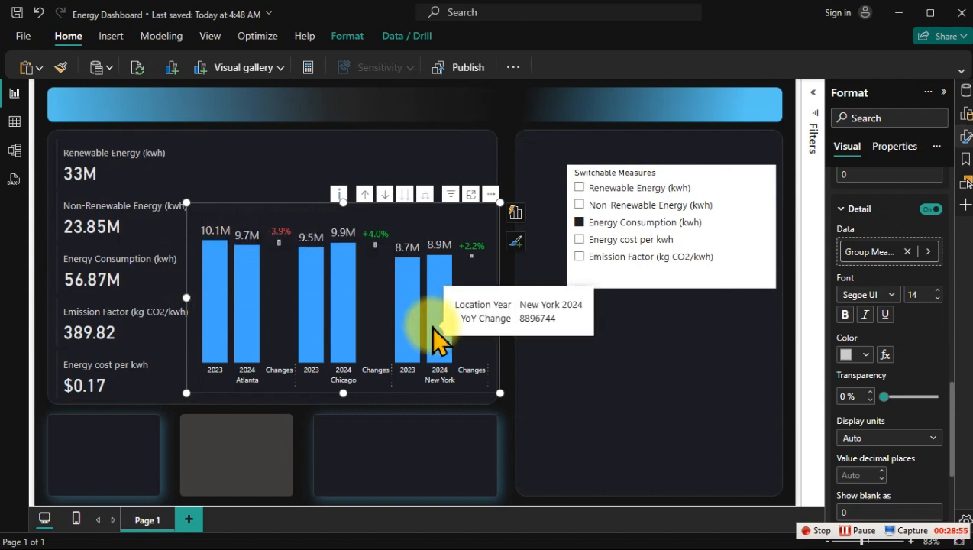
Step: Open the fill colour choices for all columns of the YoY chart
scroll(863, 336, "up", 4)
scroll(863, 336, "up", 10)
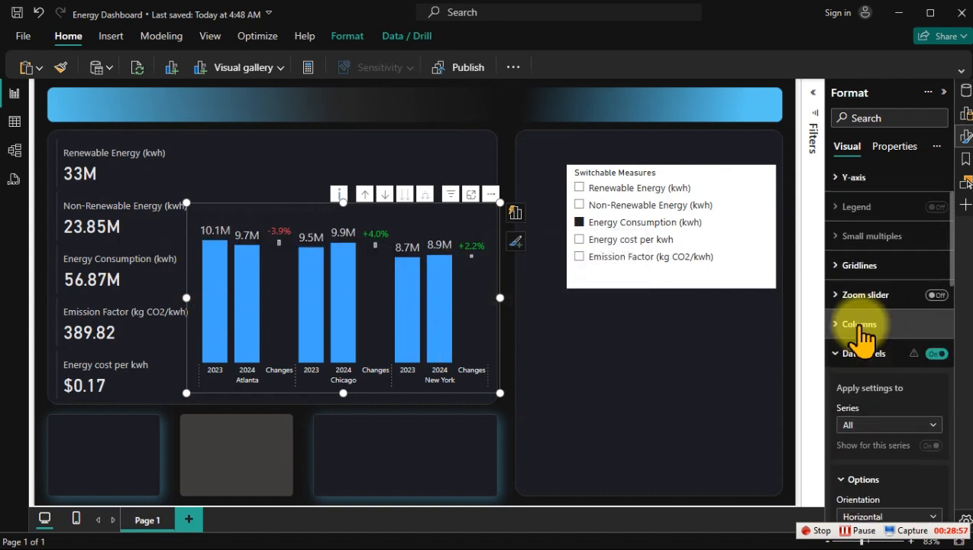
left_click(871, 417)
scroll(890, 366, "down", 5)
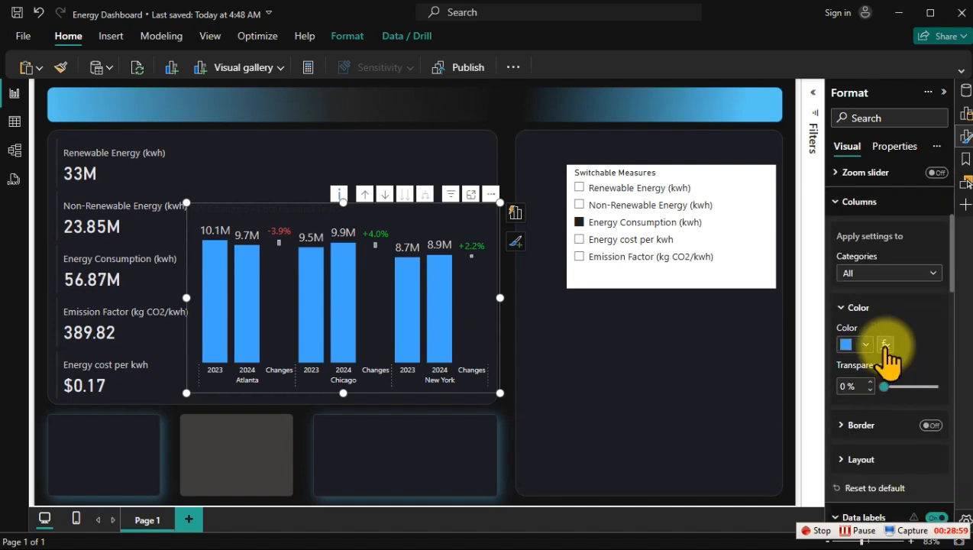
left_click(865, 345)
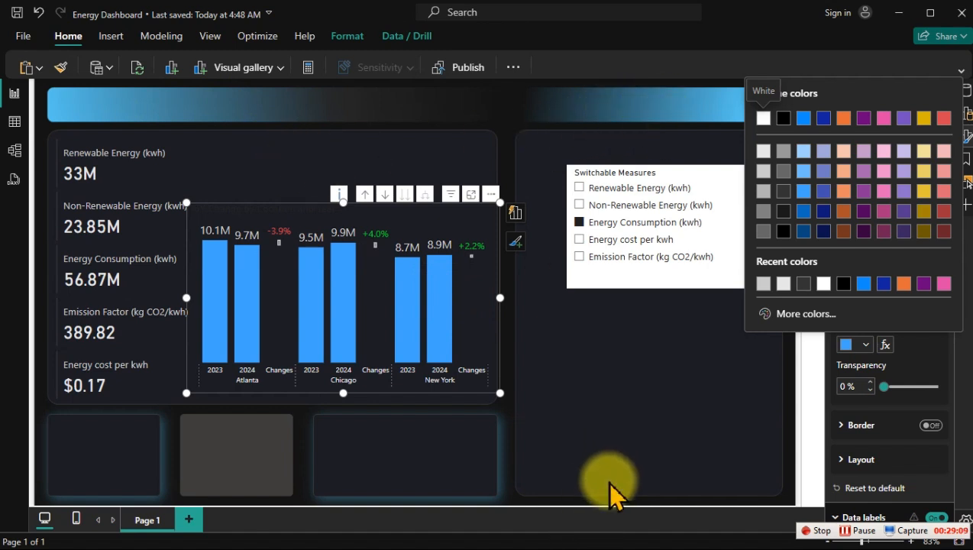
Step: Switch to PowerPoint and copy the hex code of the blue gradient stop in the header bar, leaving the colour as it is
key("super")
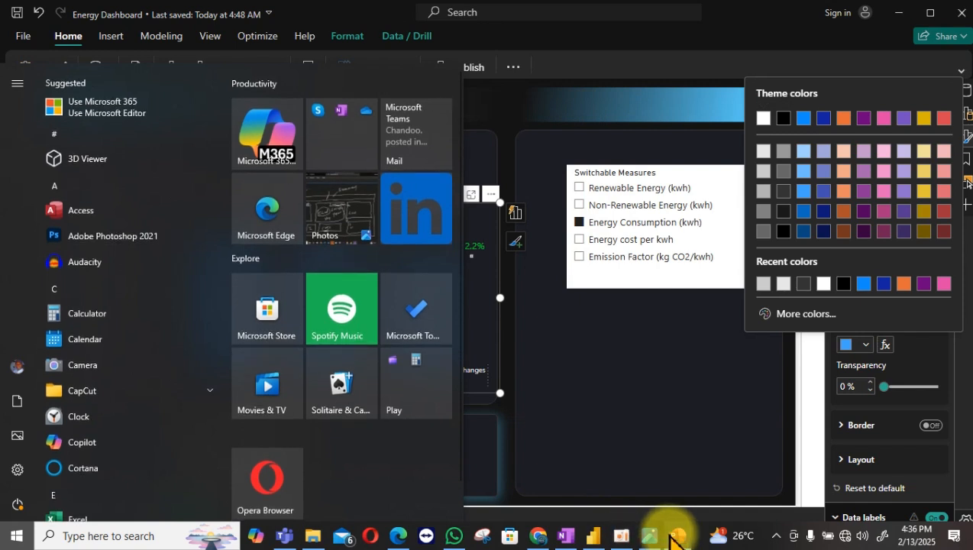
left_click(672, 537)
left_click(812, 152)
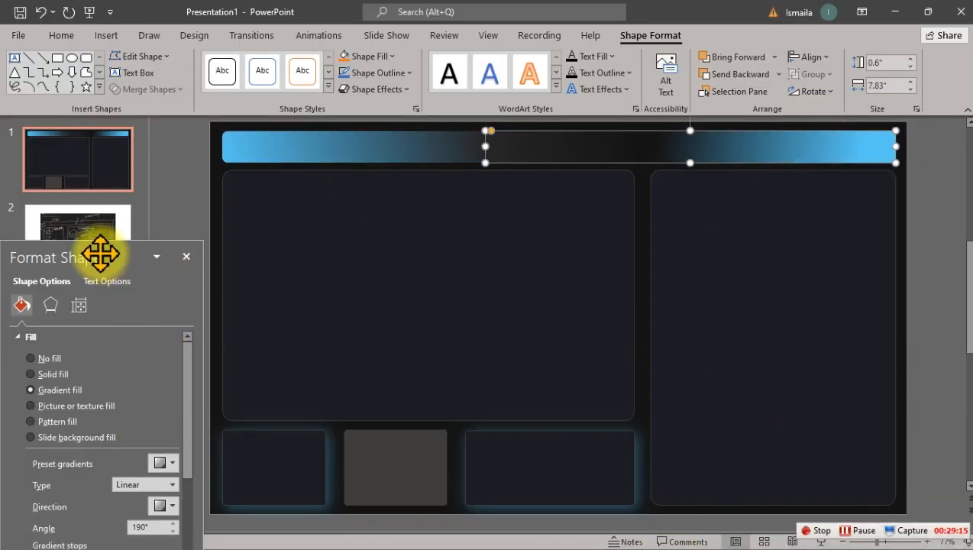
left_click_drag(99, 253, 145, 95)
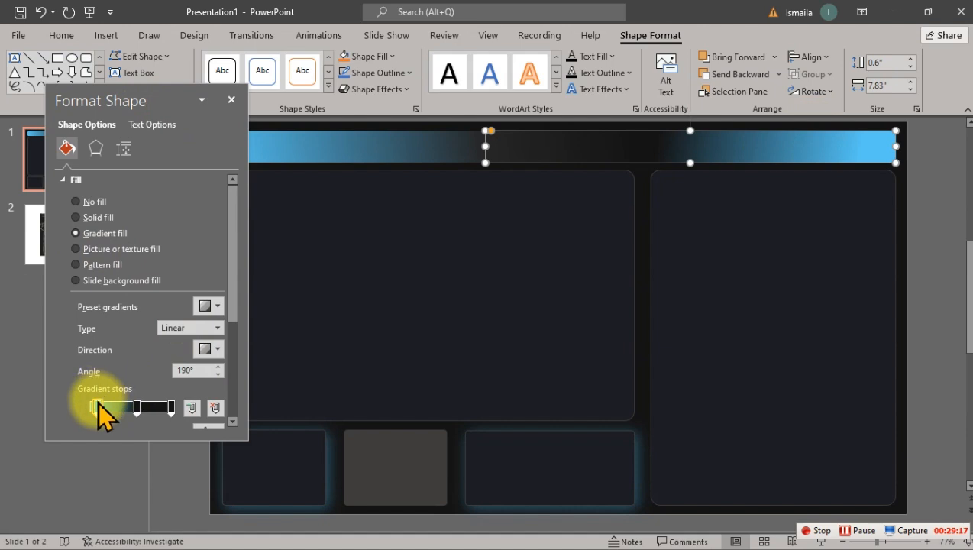
left_click_drag(235, 283, 245, 354)
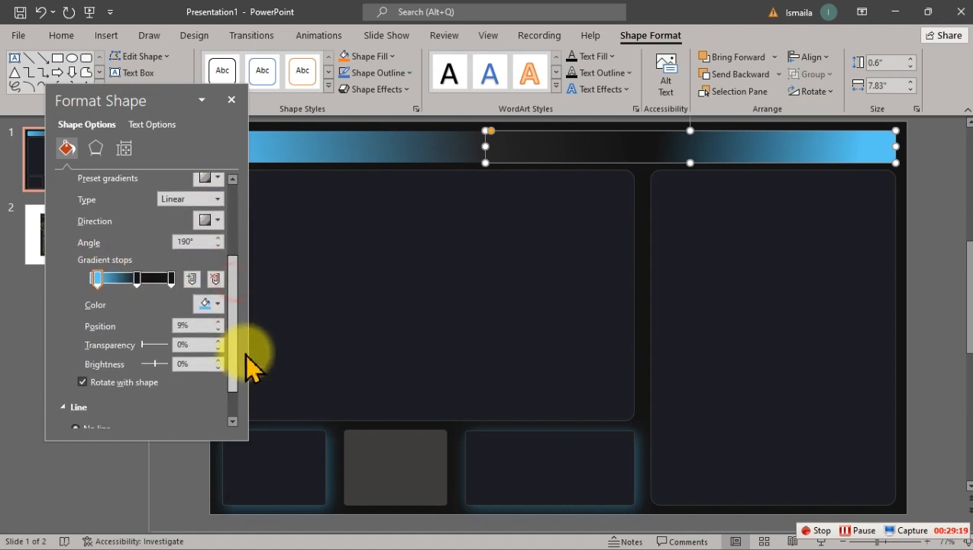
left_click(207, 305)
left_click(223, 500)
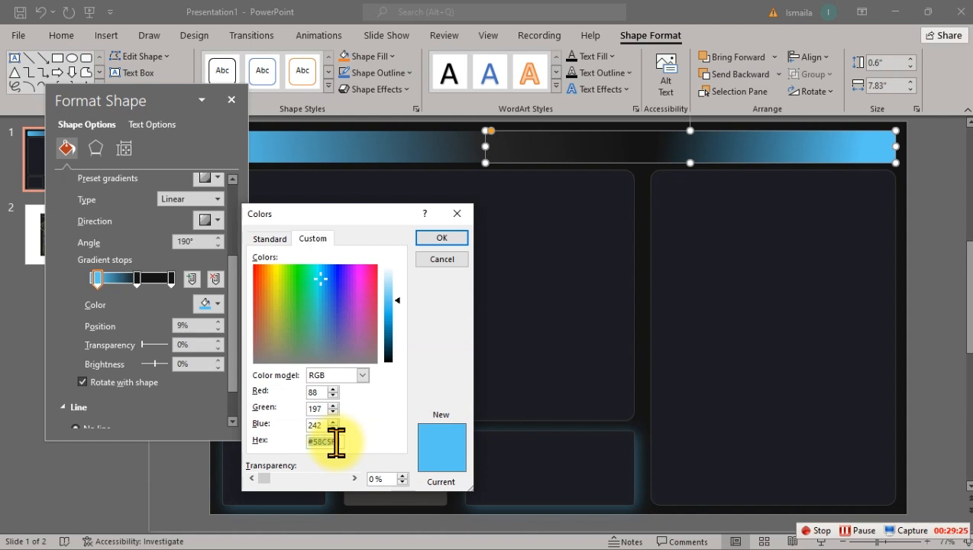
left_click(440, 260)
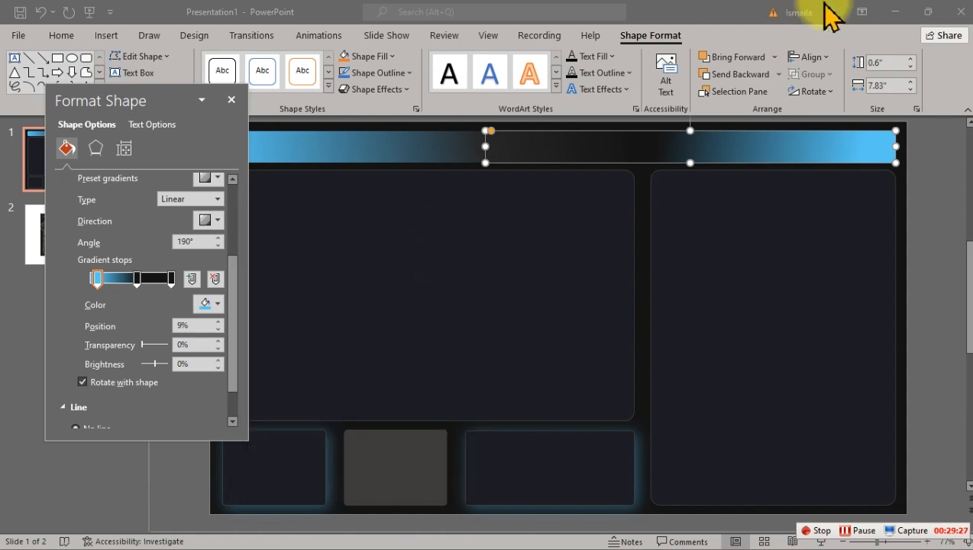
Step: Switch back to the Energy Dashboard report in Power BI
left_click(893, 10)
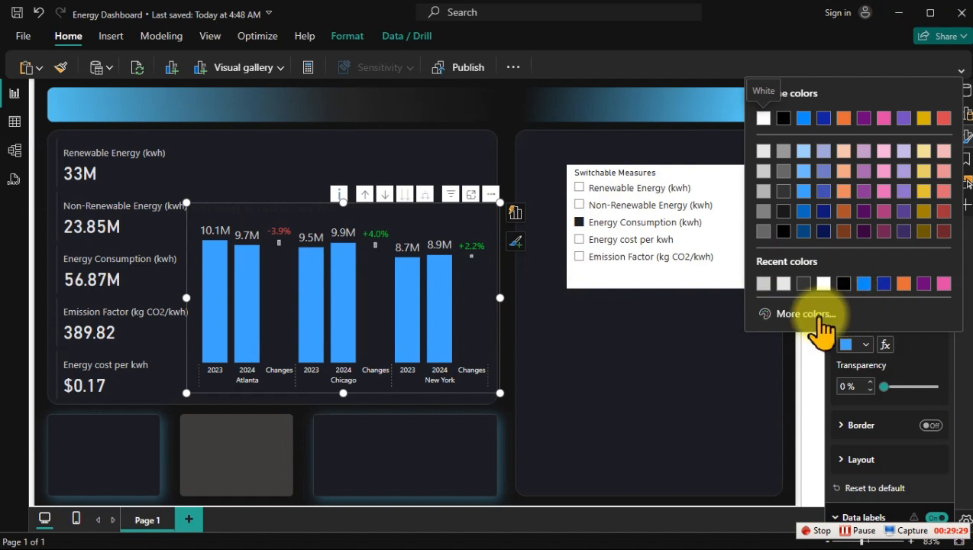
left_click(822, 319)
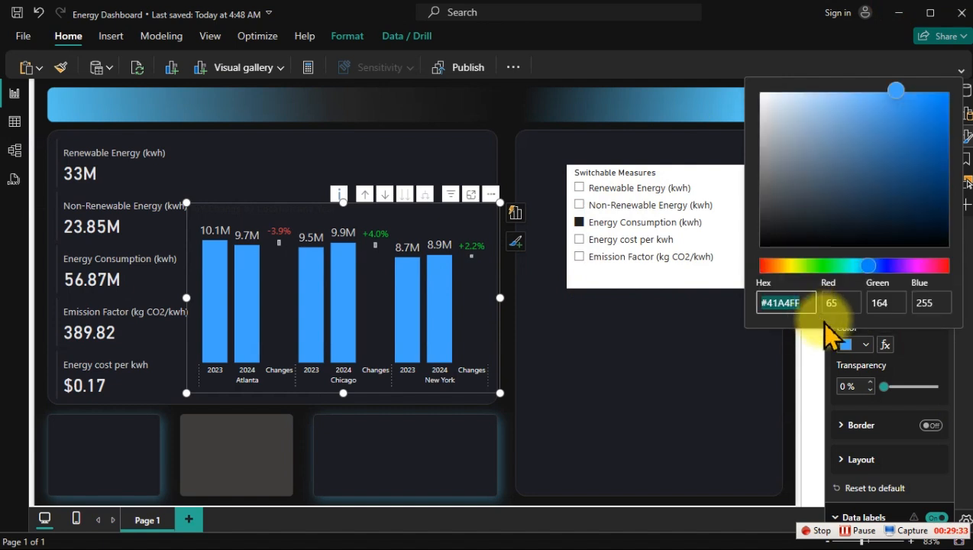
left_click(908, 351)
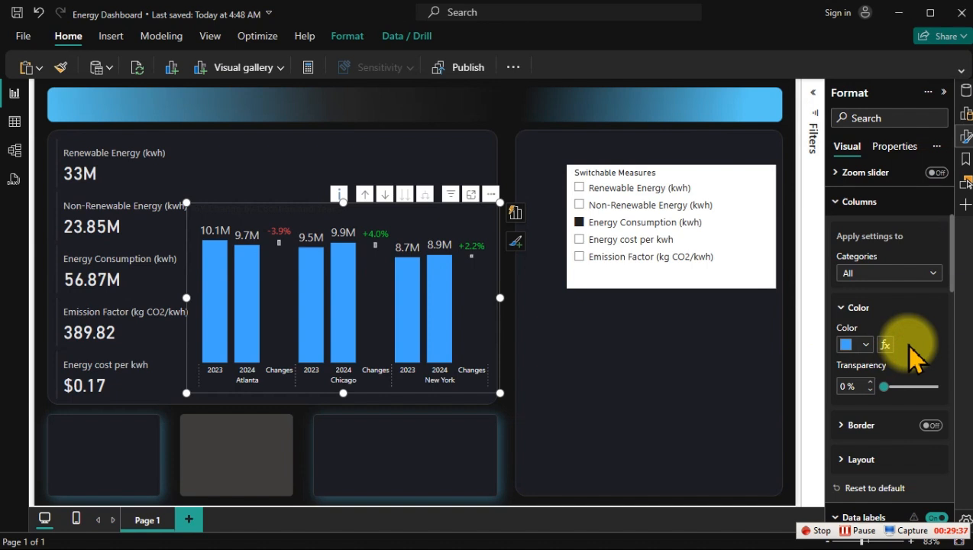
left_click(879, 273)
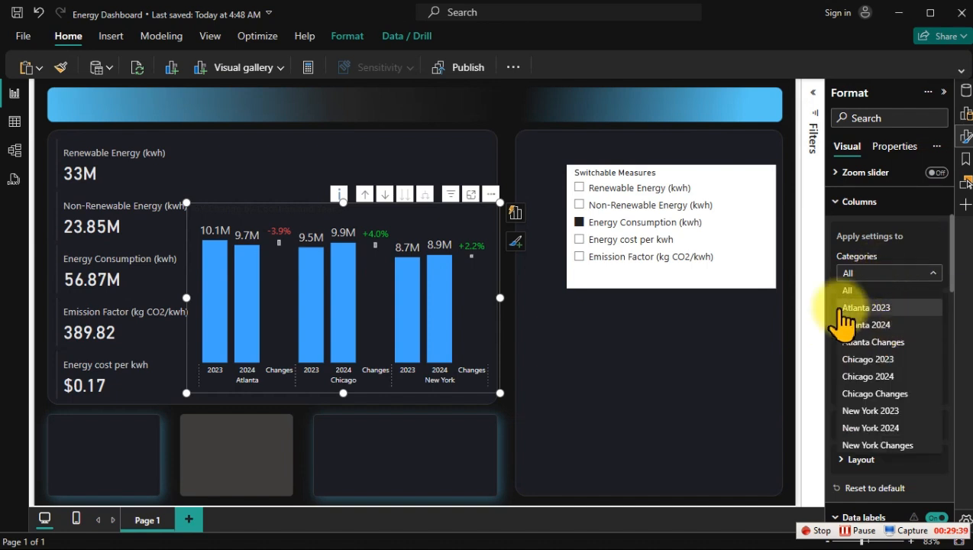
left_click(888, 256)
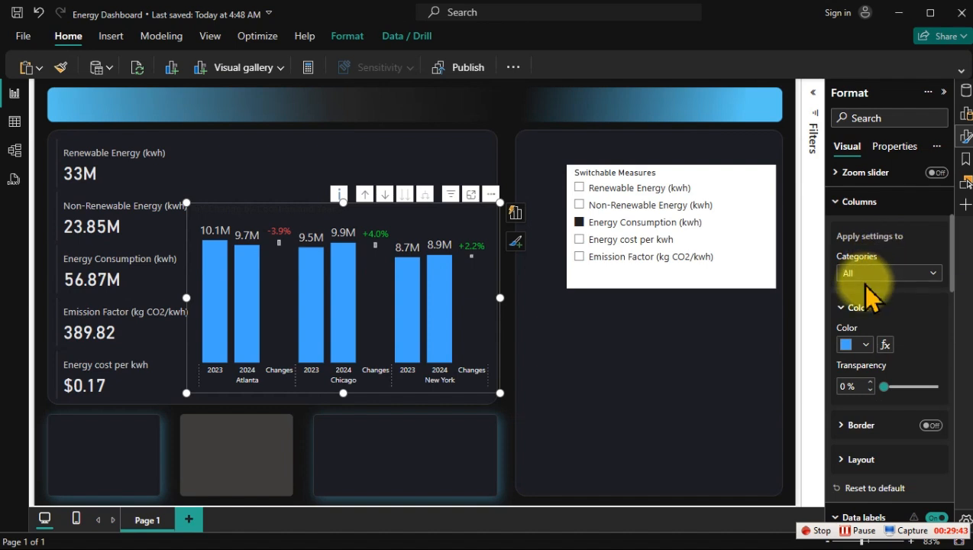
Step: Set the Atlanta 2023 column of the YoY chart to the copied header blue, hex #58C5F2
left_click(877, 273)
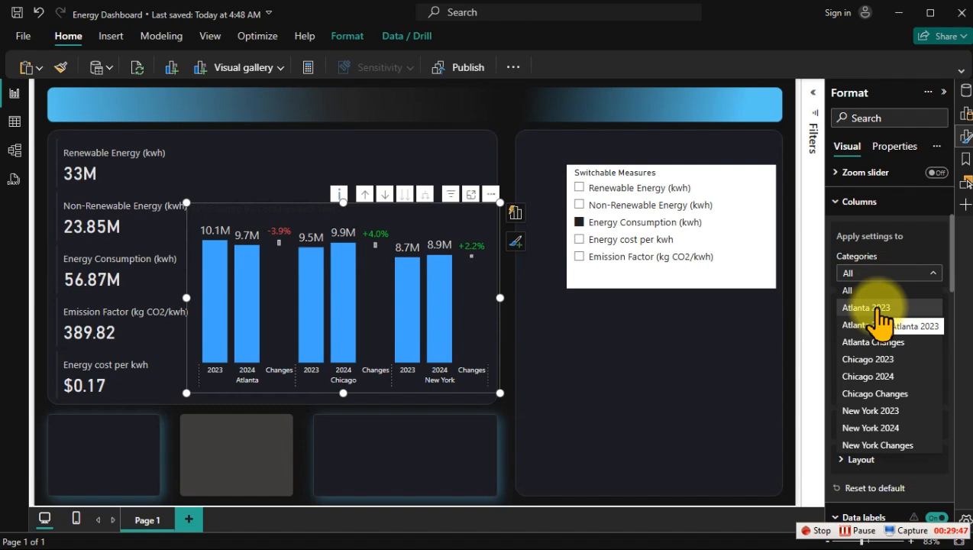
left_click(878, 308)
left_click(855, 345)
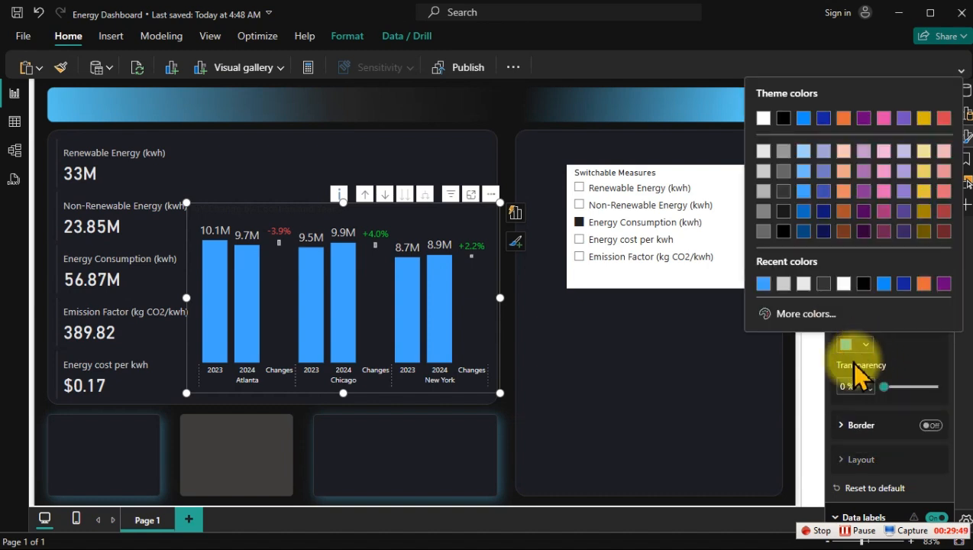
left_click(798, 313)
double_click(790, 302)
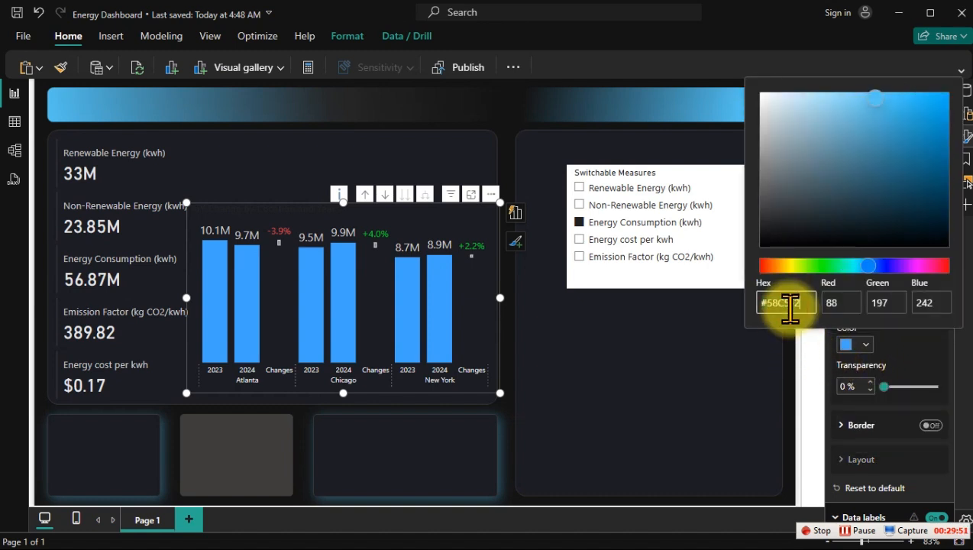
left_click(908, 361)
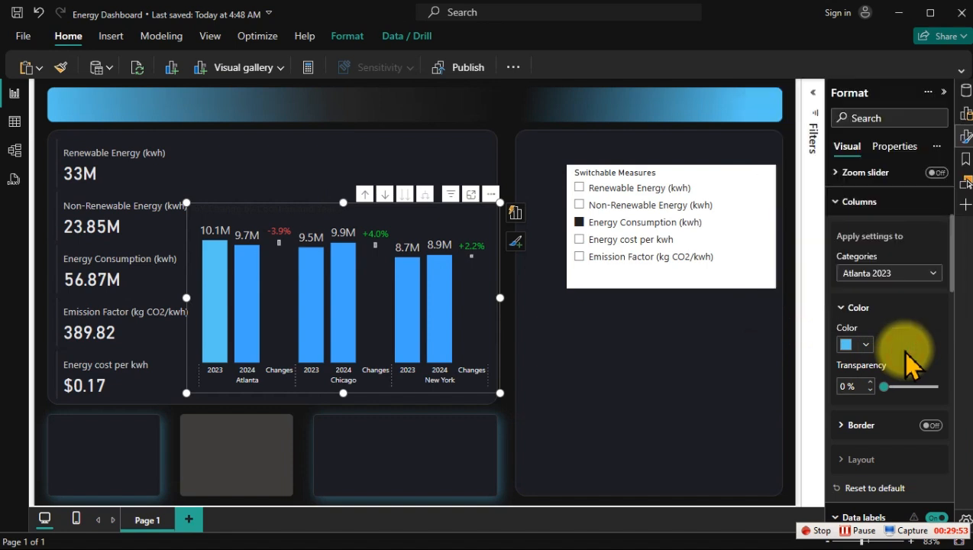
Step: Give the Chicago 2023 and New York 2023 columns the same light blue, #58C5F2, as the Atlanta 2023 column
left_click(879, 275)
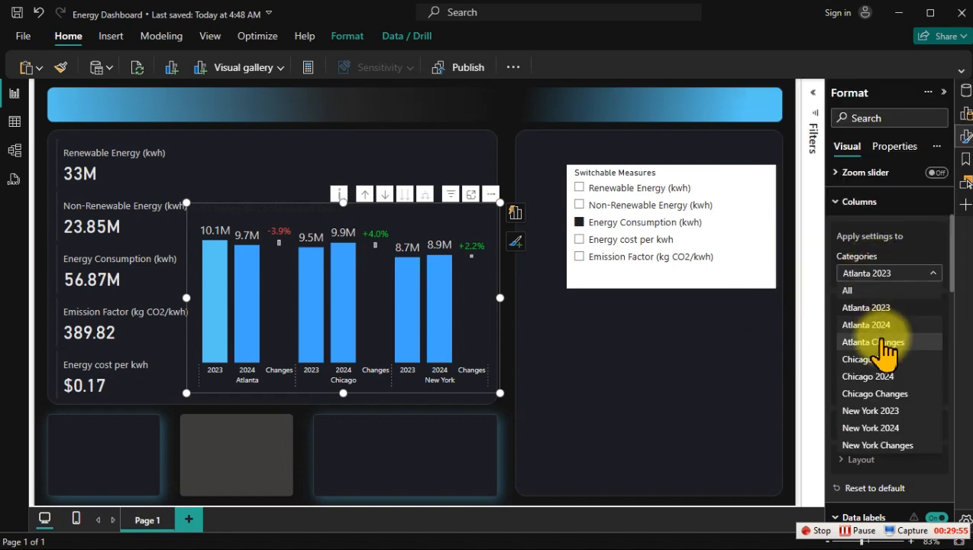
left_click(884, 362)
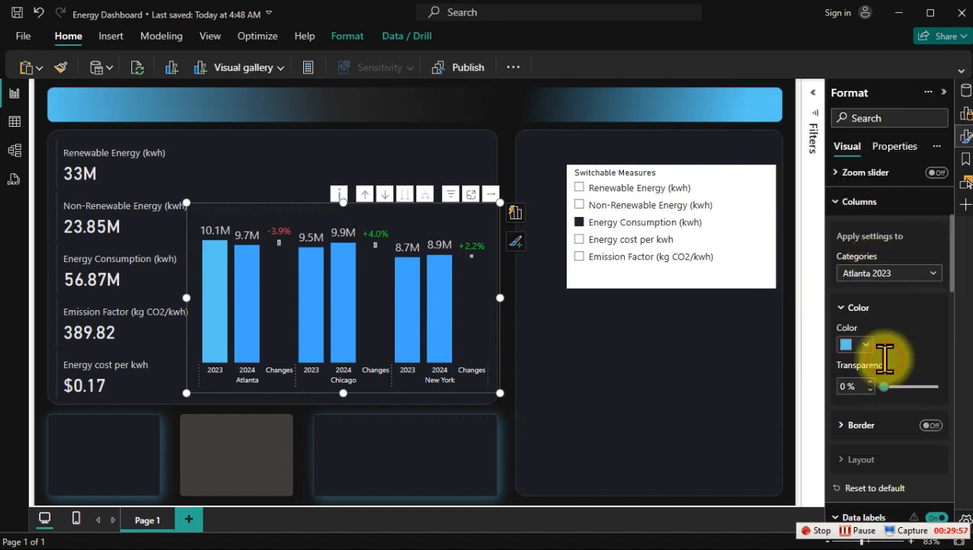
left_click(861, 349)
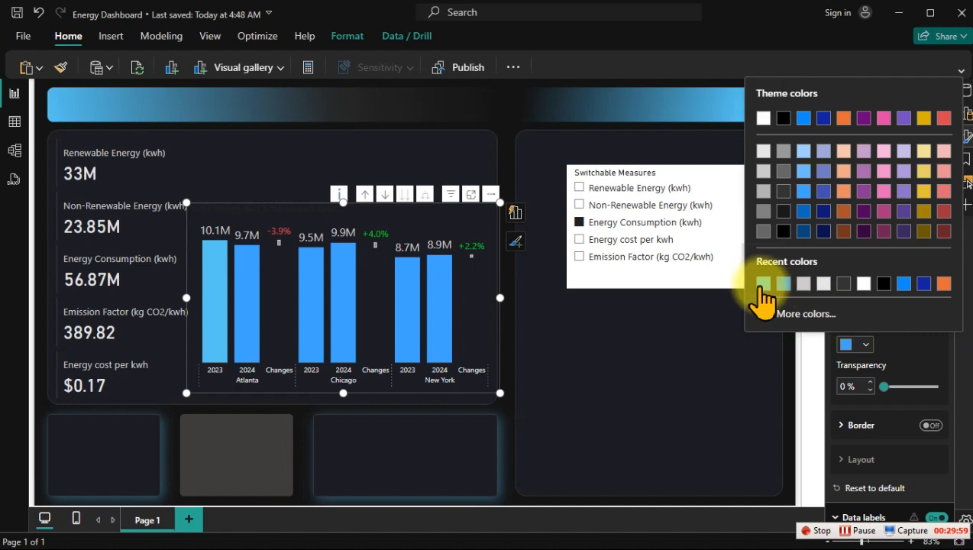
left_click(762, 284)
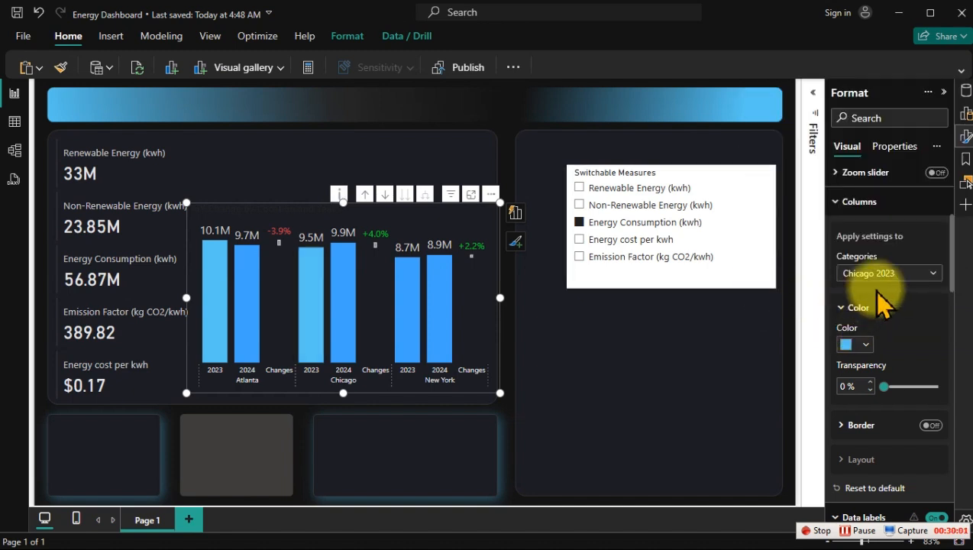
left_click(886, 273)
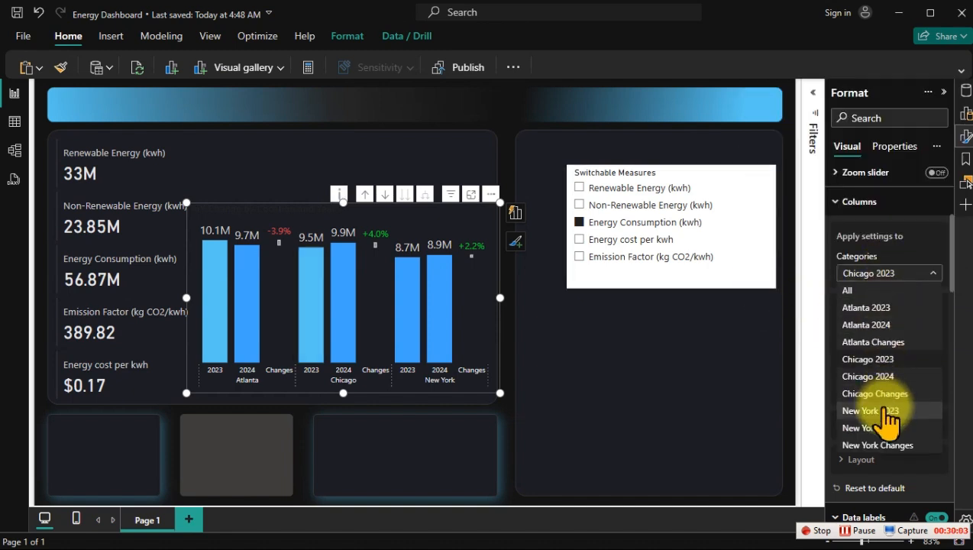
left_click(863, 410)
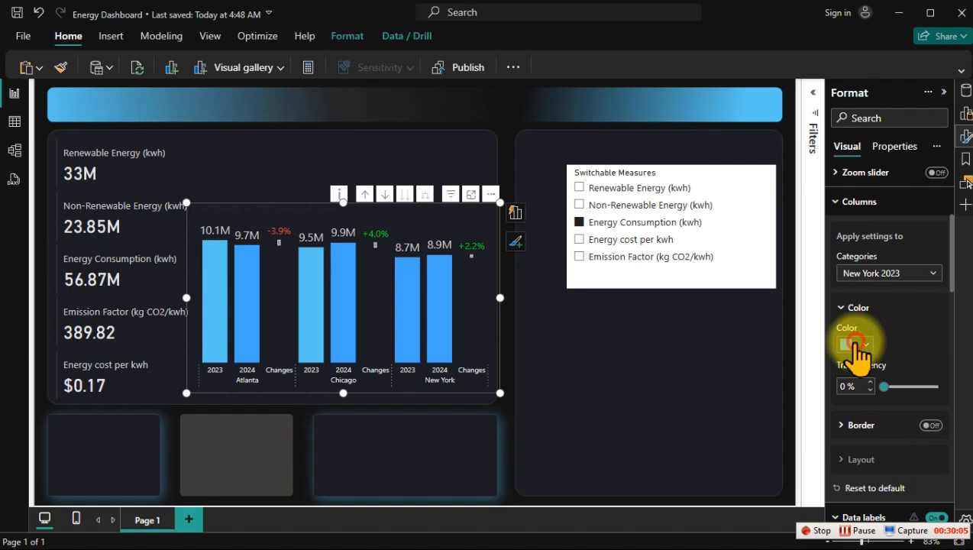
left_click(855, 344)
left_click(763, 284)
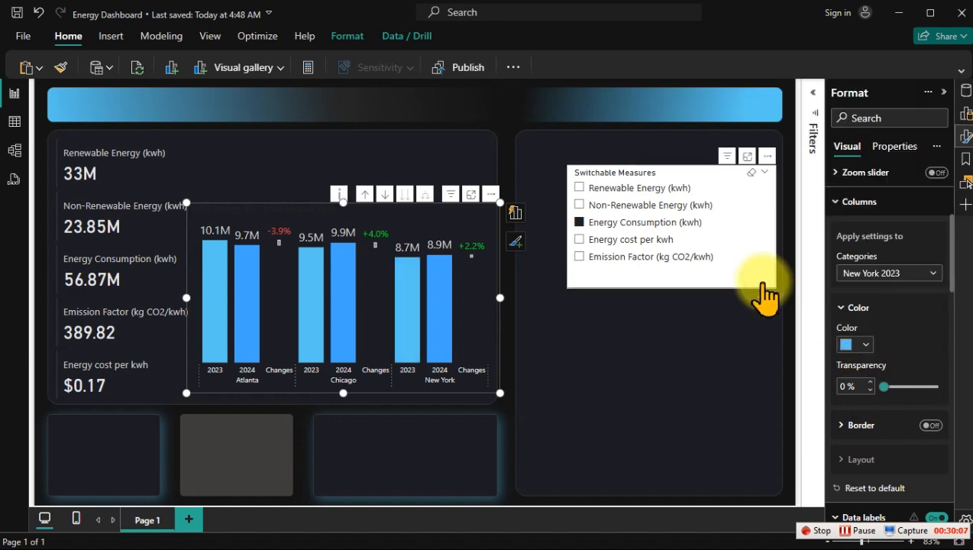
Step: Set the Atlanta 2024 column to a custom dark blue, #236890, derived from the header's light blue
left_click(876, 272)
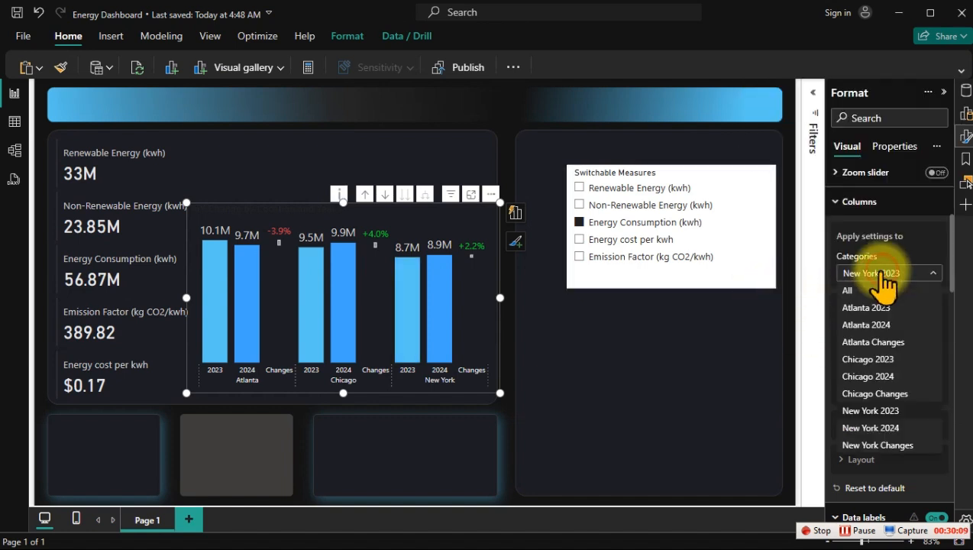
left_click(876, 325)
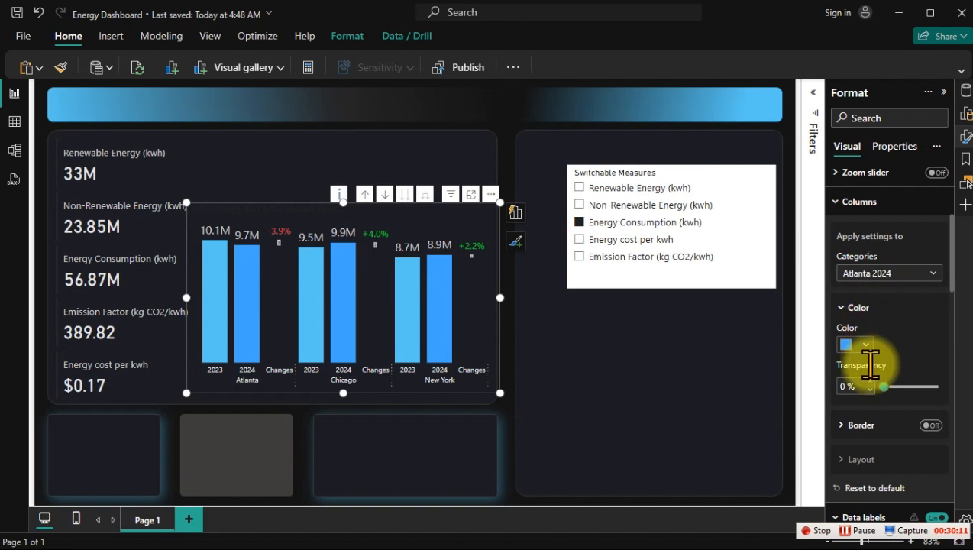
left_click(862, 350)
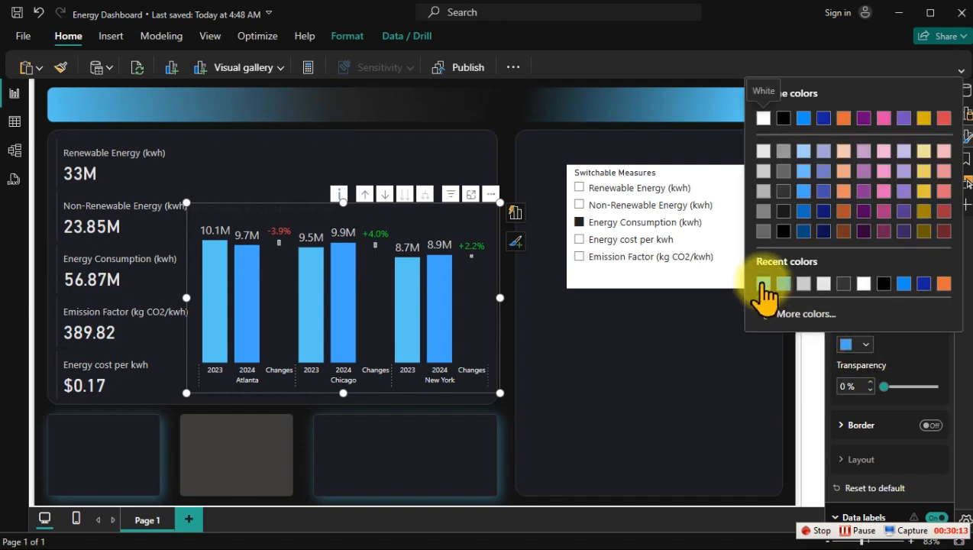
left_click(763, 283)
left_click(863, 346)
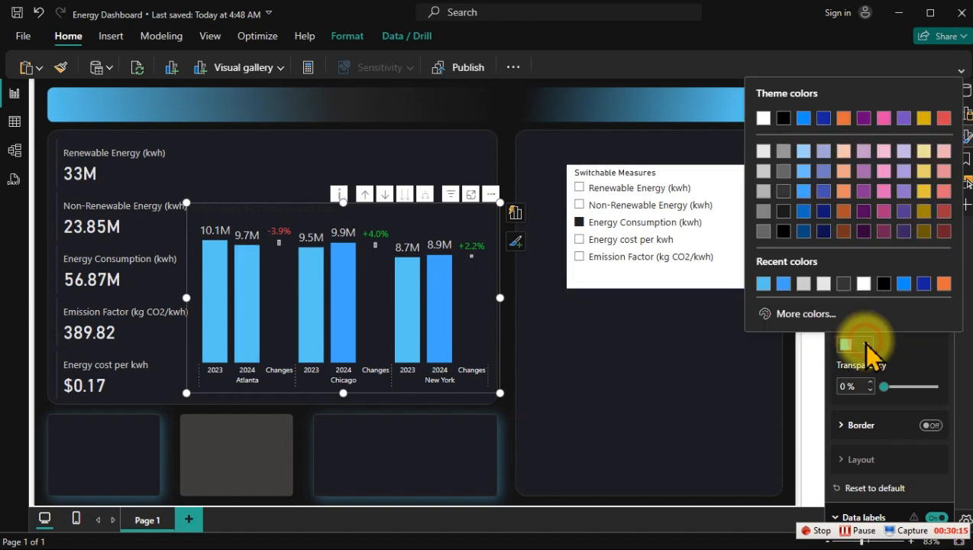
left_click(807, 315)
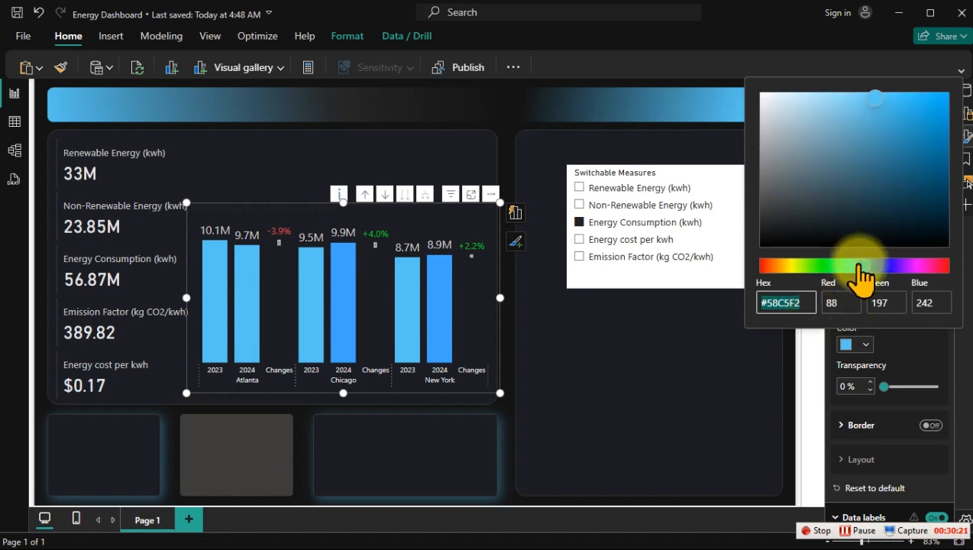
left_click_drag(860, 266, 866, 266)
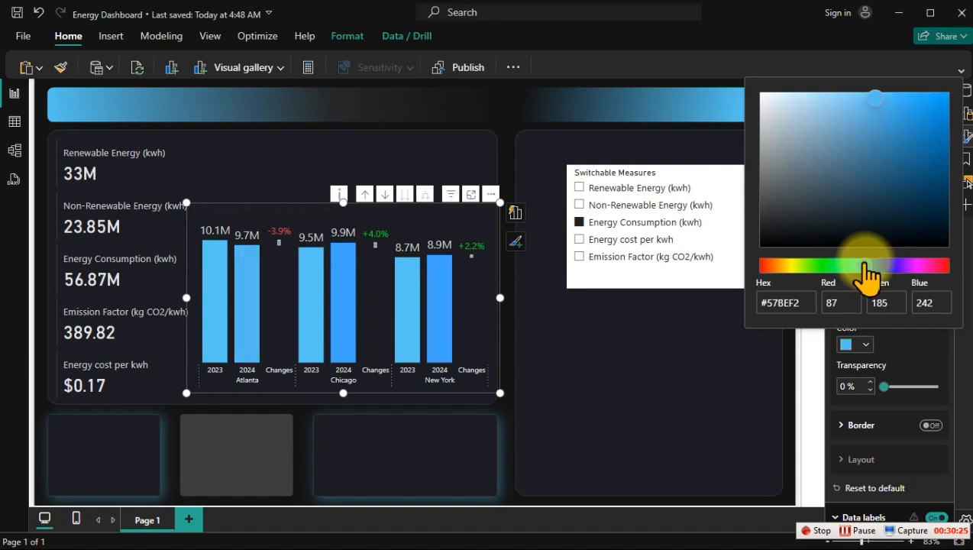
left_click(899, 161)
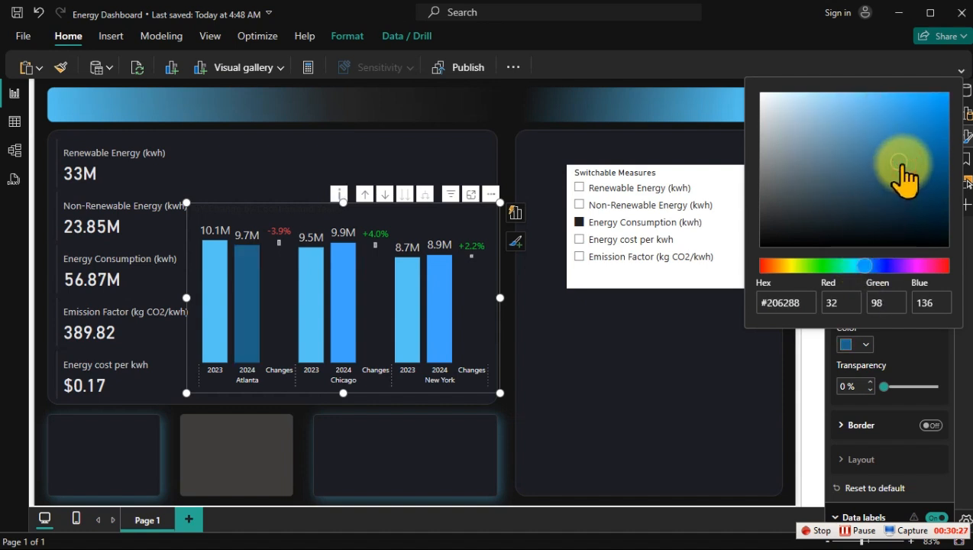
left_click_drag(902, 163, 896, 156)
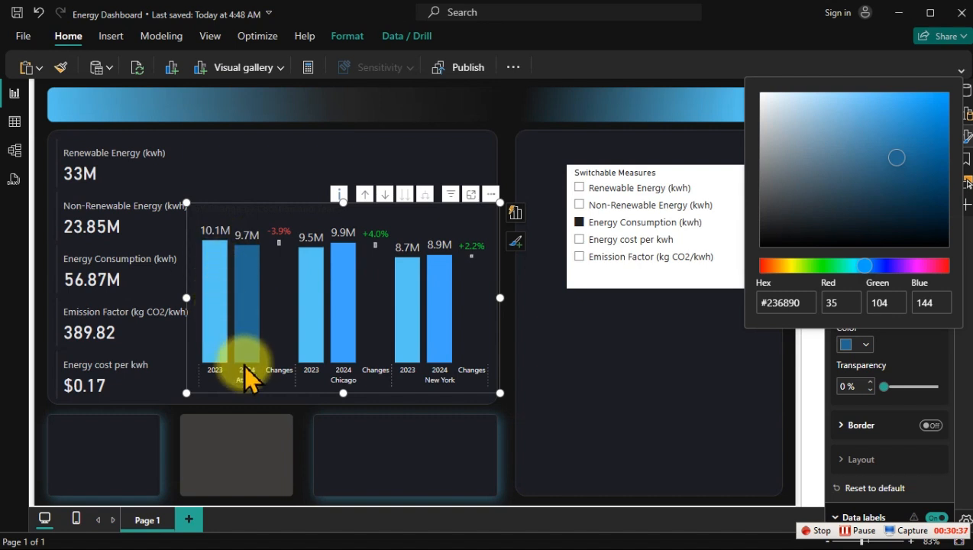
left_click(887, 340)
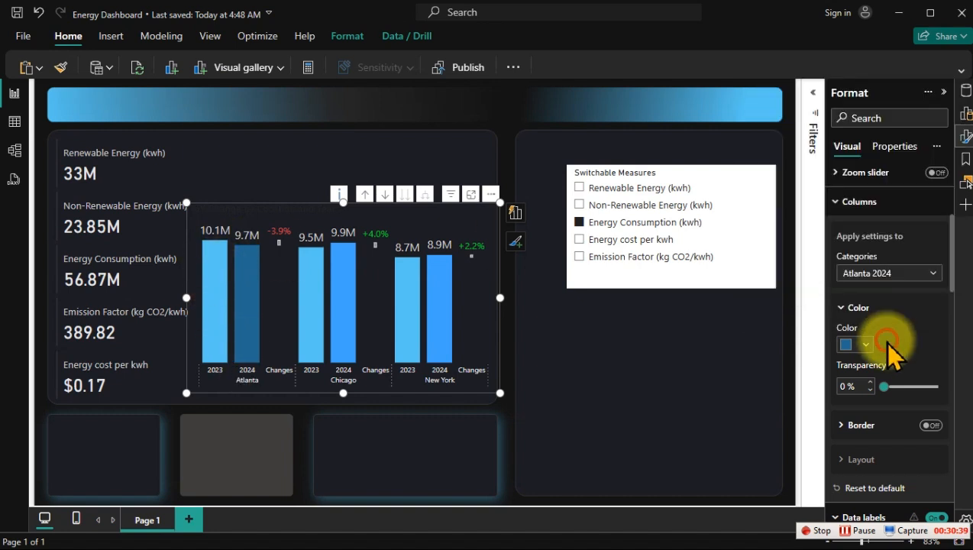
Step: Give the Chicago 2024 and New York 2024 columns the same dark blue, #236890, as the Atlanta 2024 column
left_click(878, 274)
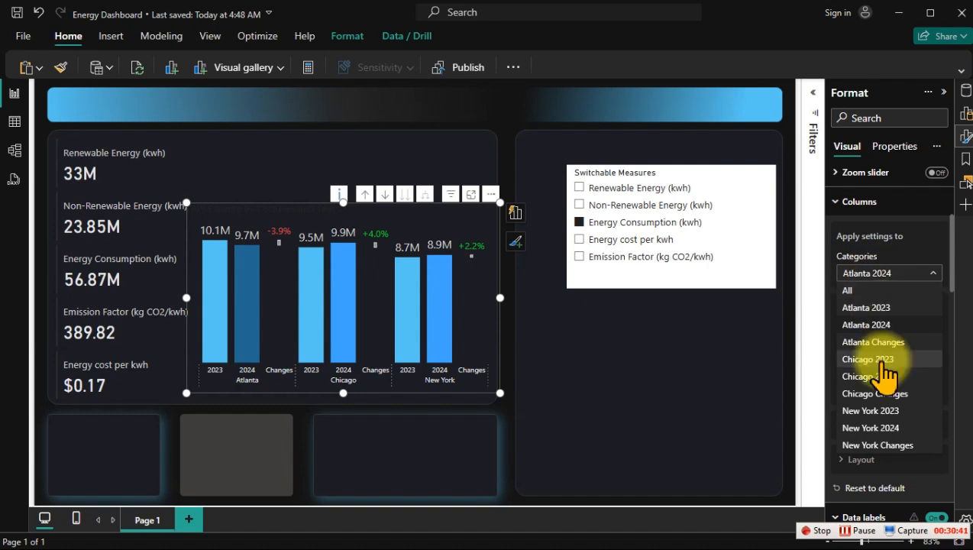
left_click(880, 374)
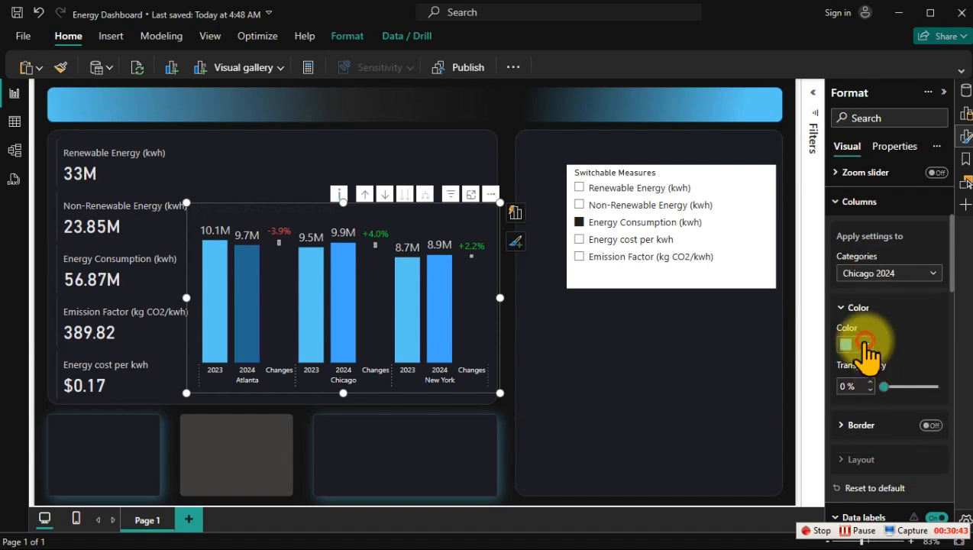
left_click(861, 345)
left_click(763, 283)
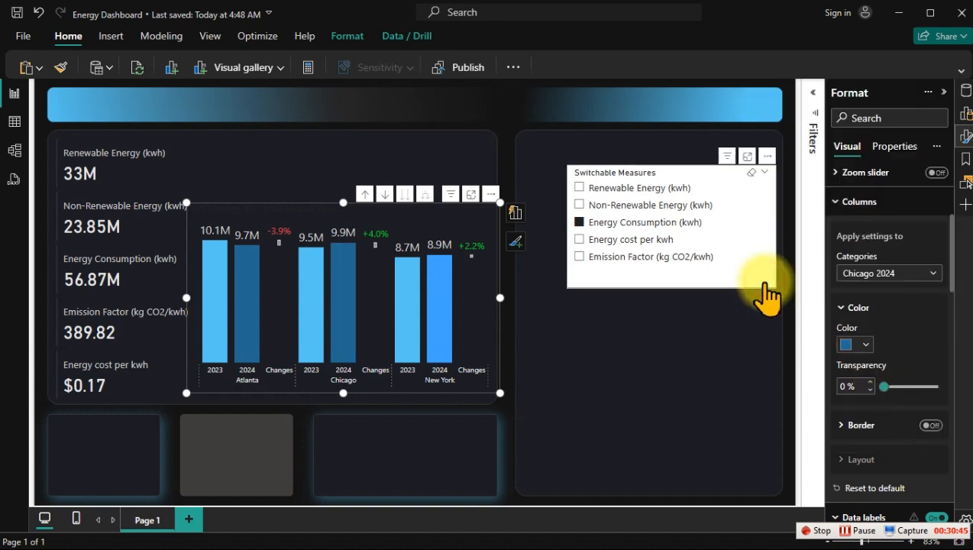
left_click(878, 274)
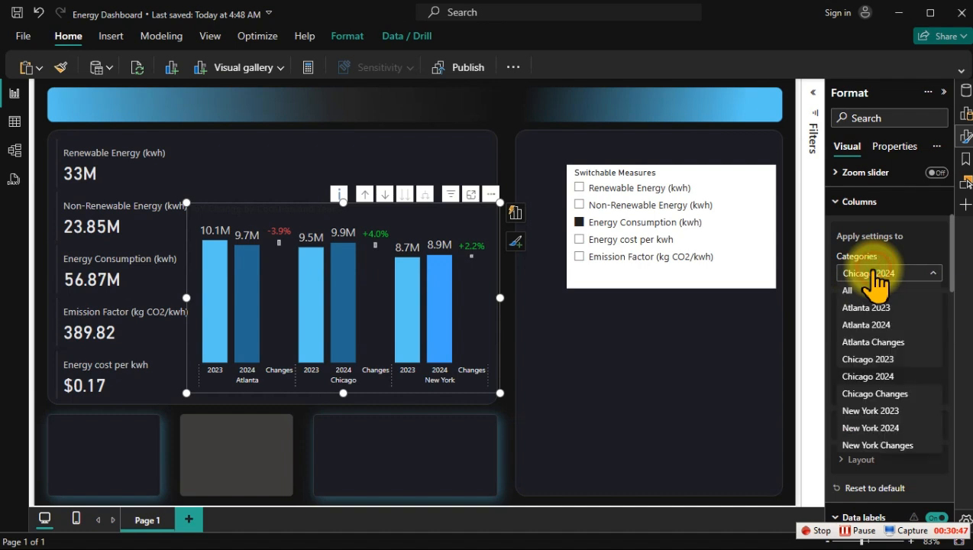
left_click(892, 427)
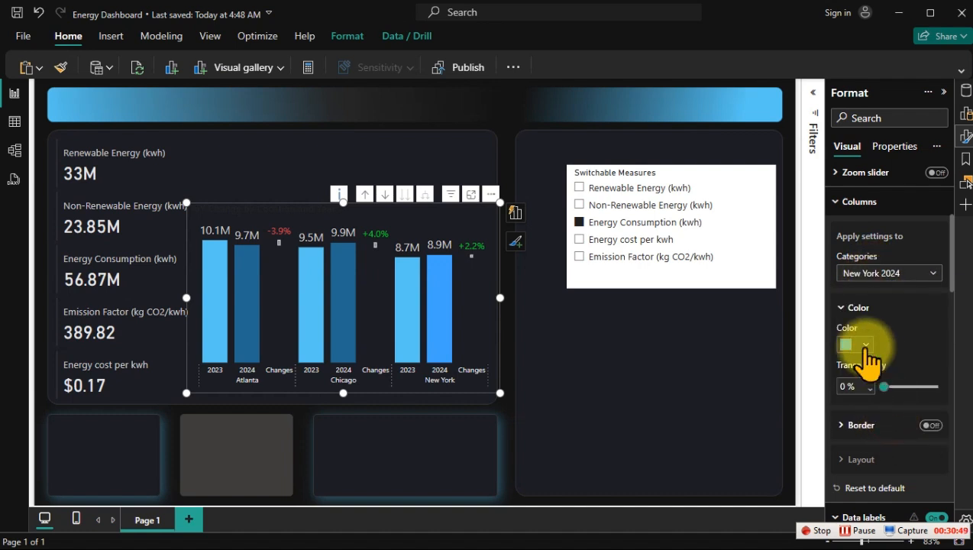
left_click(859, 345)
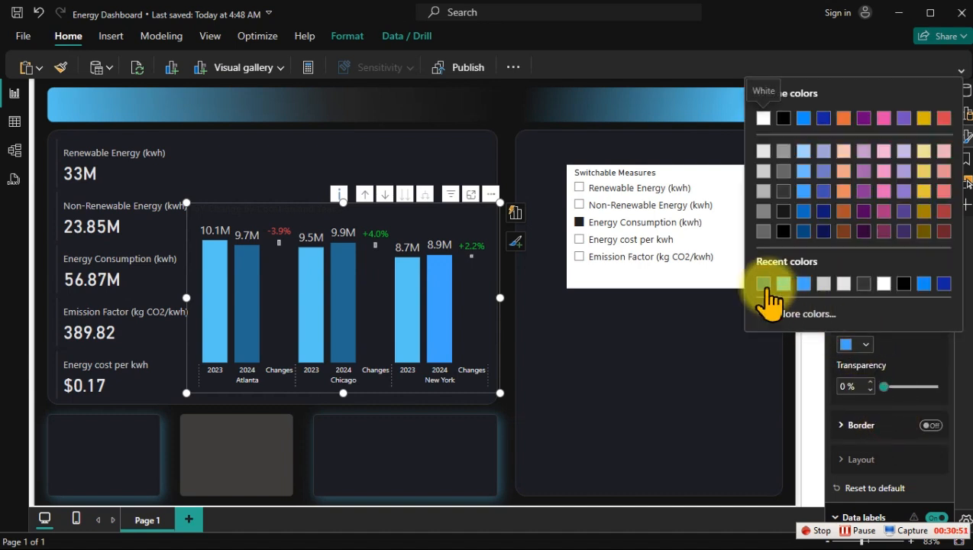
left_click(761, 284)
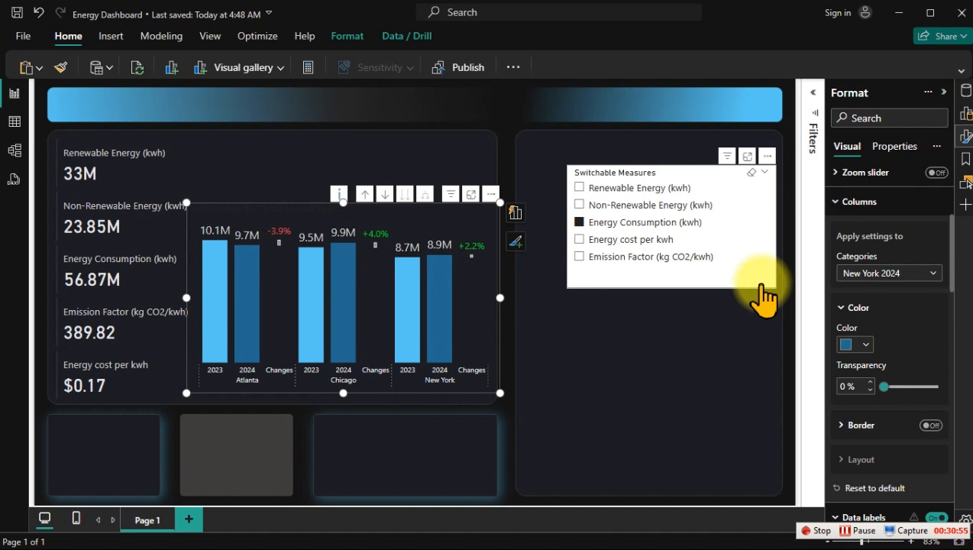
Step: Check the recoloured YoY chart with Energy cost per kwh, Non-Renewable Energy and Renewable Energy, ending on Non-Renewable Energy (kwh)
left_click(630, 242)
left_click(623, 203)
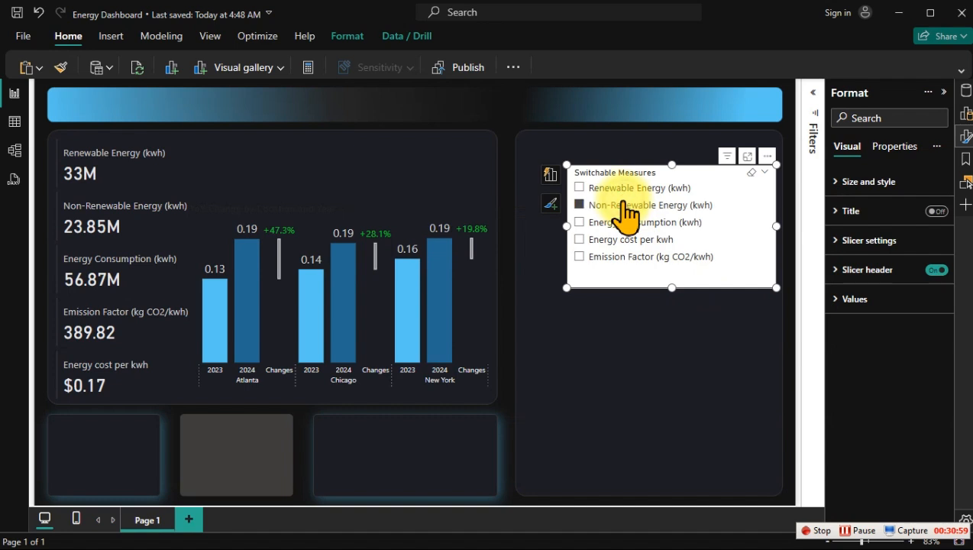
left_click(623, 189)
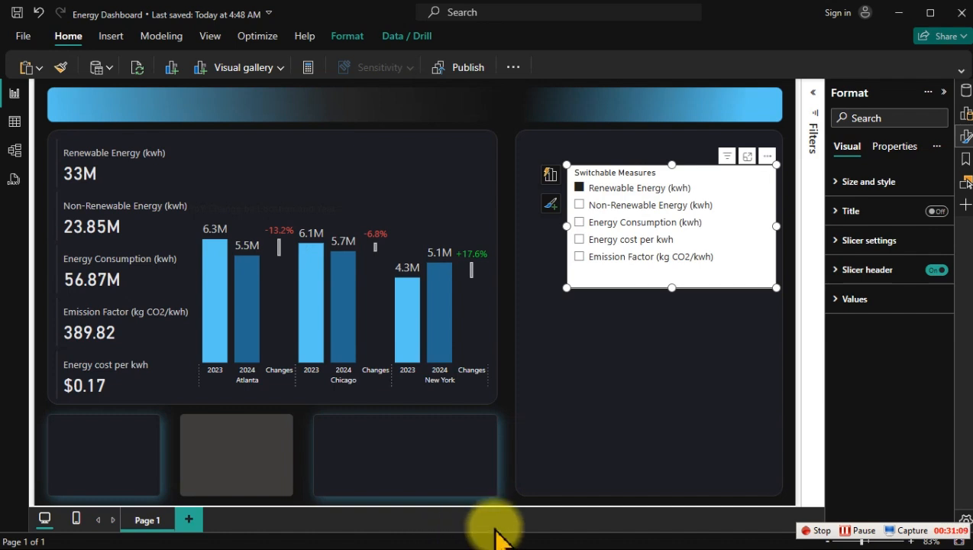
left_click(615, 206)
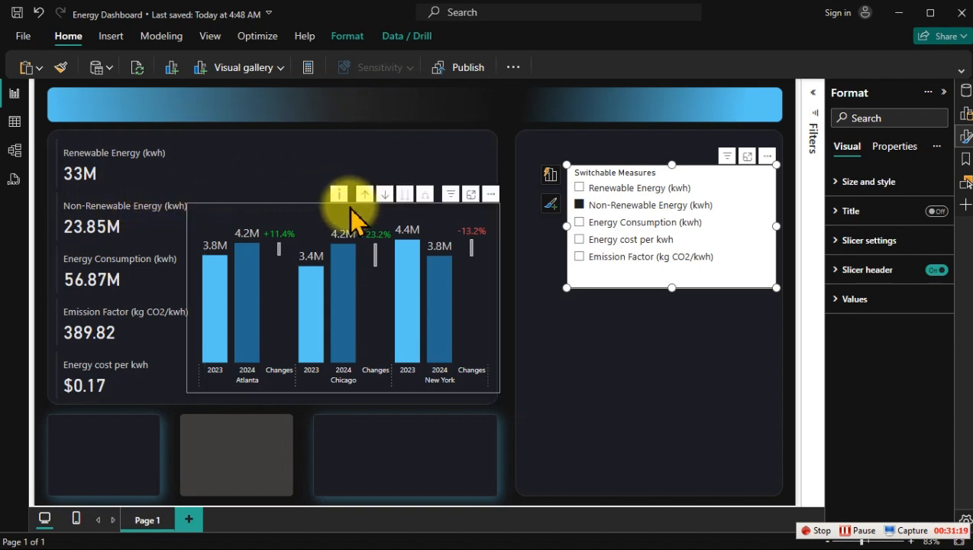
Step: Set the text color of the YoY chart's title to light grey
left_click(346, 212)
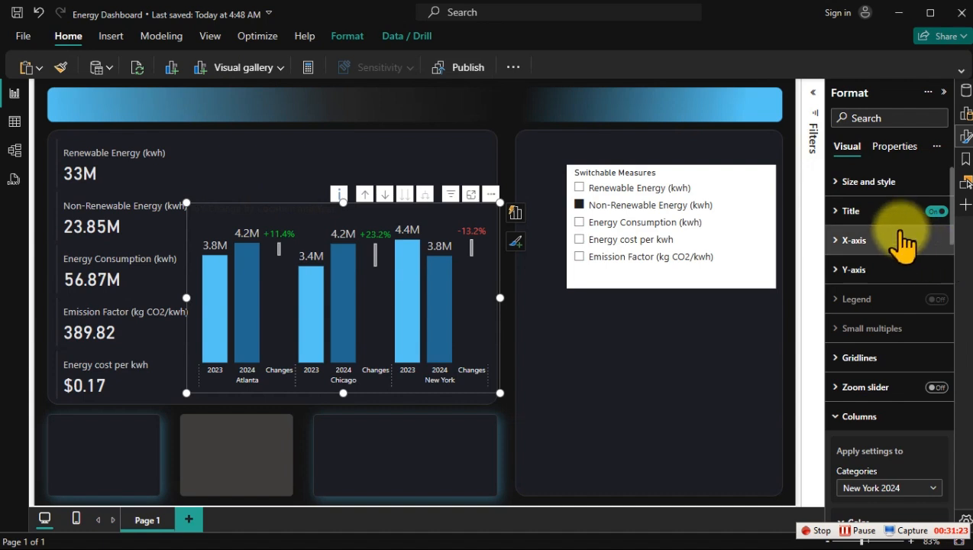
left_click(864, 212)
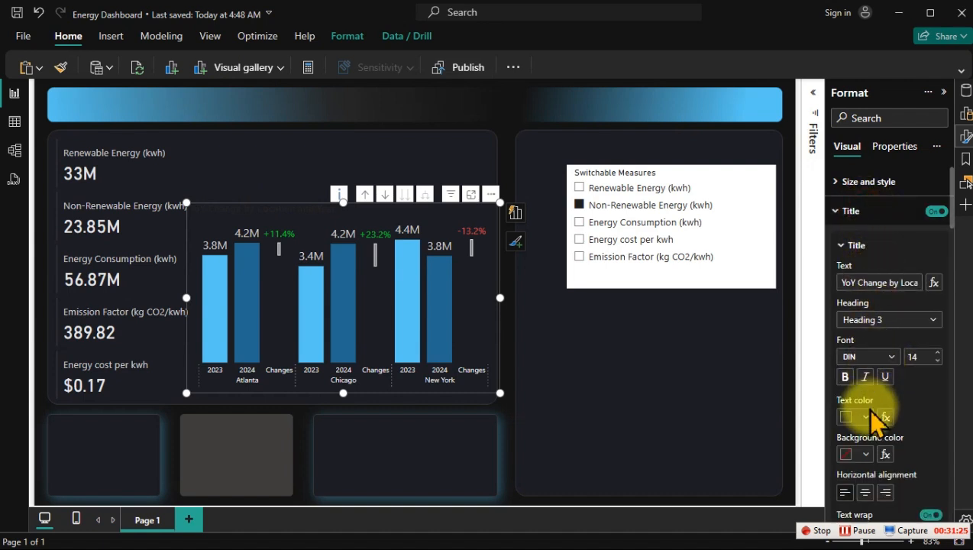
left_click(869, 416)
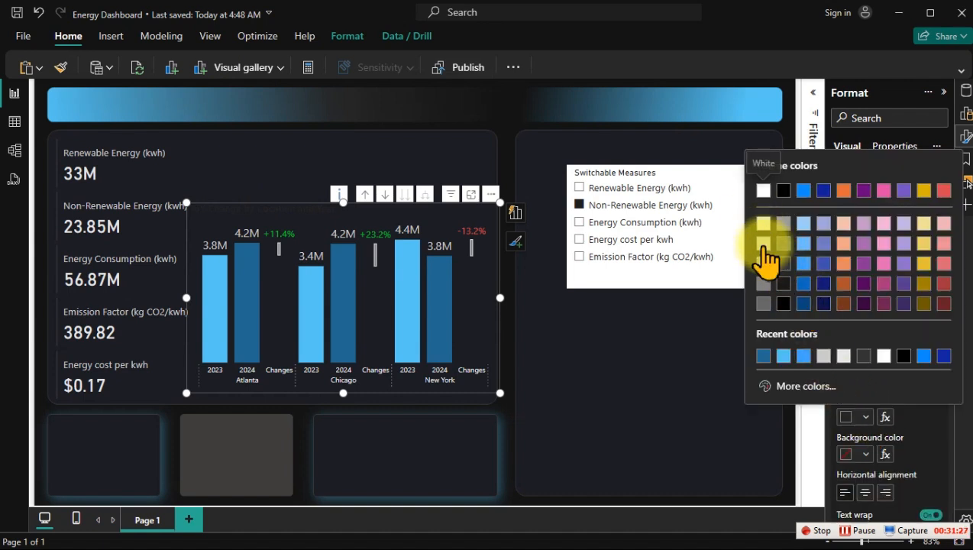
left_click(763, 243)
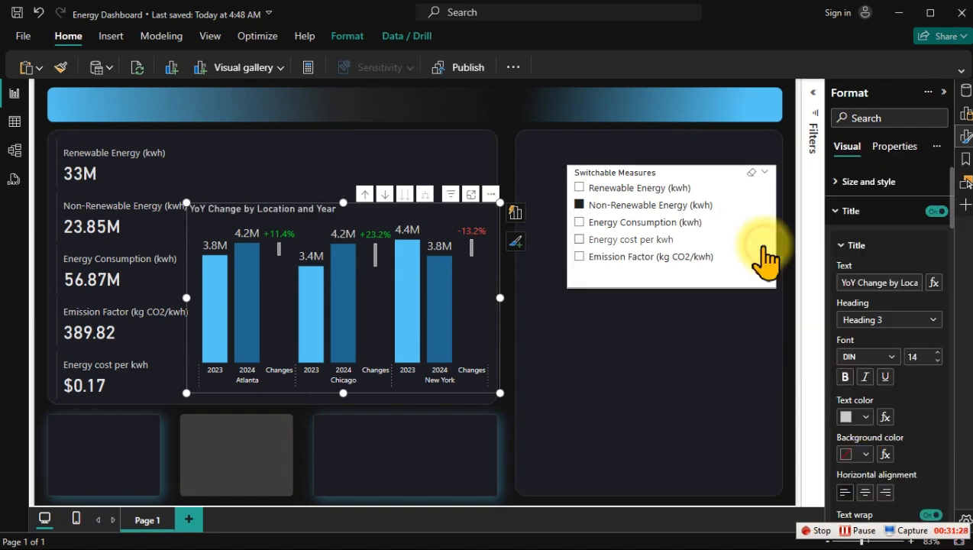
left_click(349, 161)
Step: Switch the measure slicer to Energy Consumption (kwh) and narrow the YoY chart from its left edge to clear the KPI cards
left_click(628, 221)
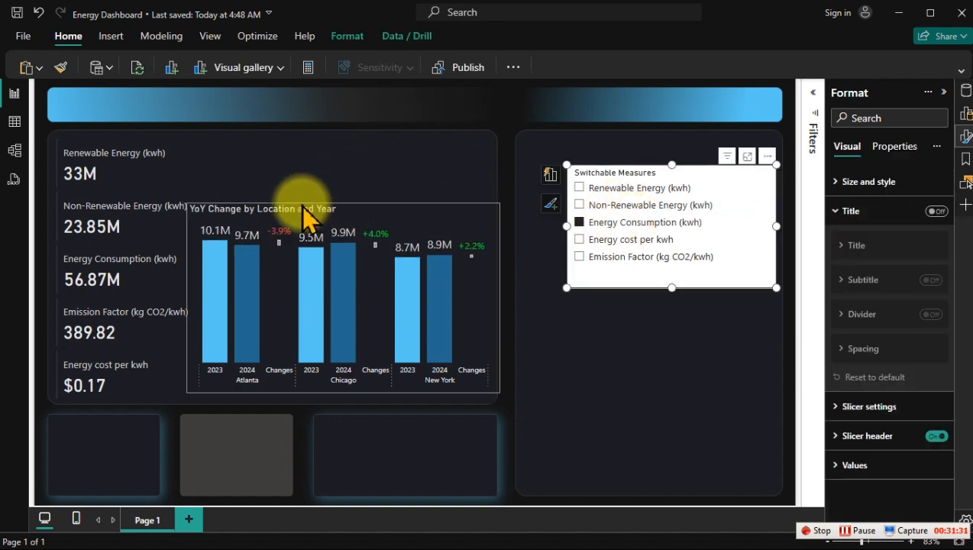
left_click(188, 299)
left_click_drag(186, 297, 205, 303)
left_click(307, 163)
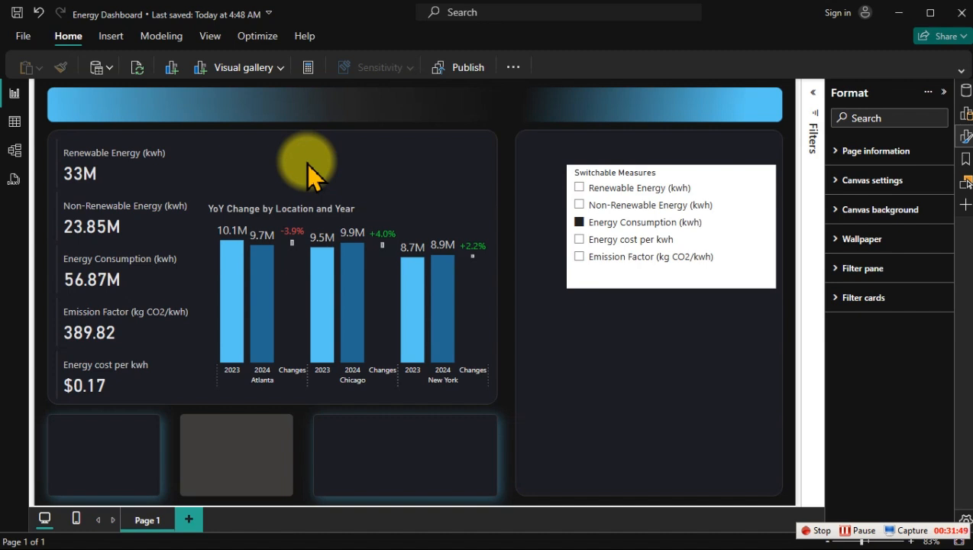
left_click(358, 157)
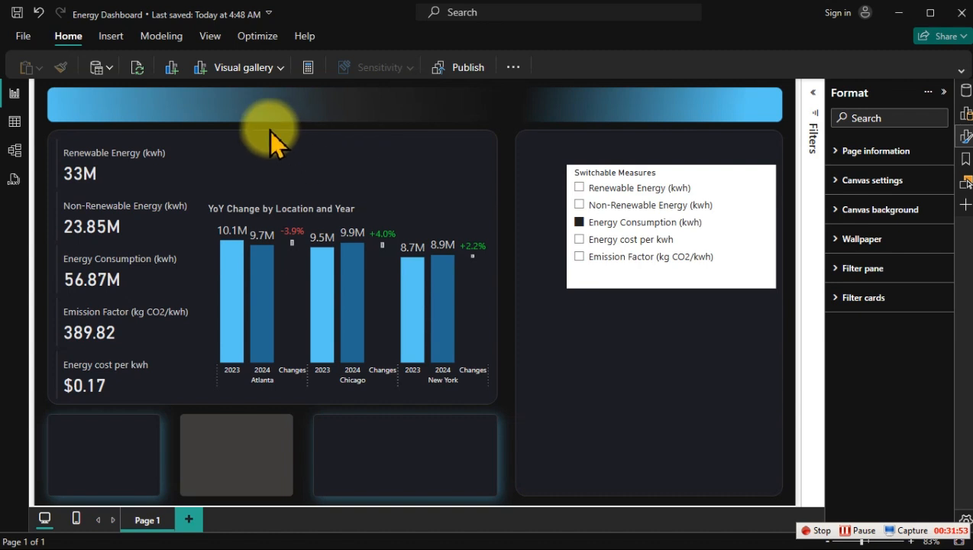
Step: Insert a rectangle shape and place it above the YoY chart, beside the Renewable Energy card
left_click(111, 36)
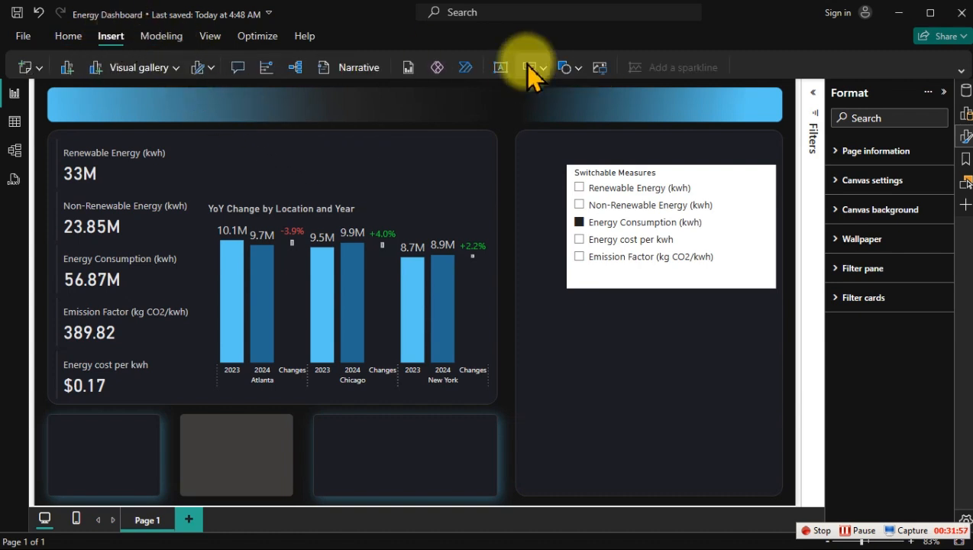
left_click(579, 69)
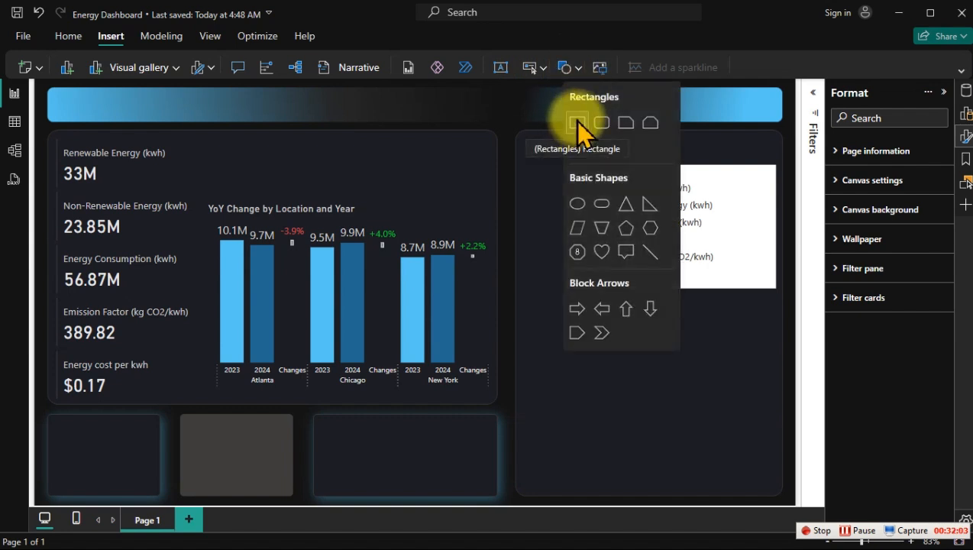
left_click(577, 123)
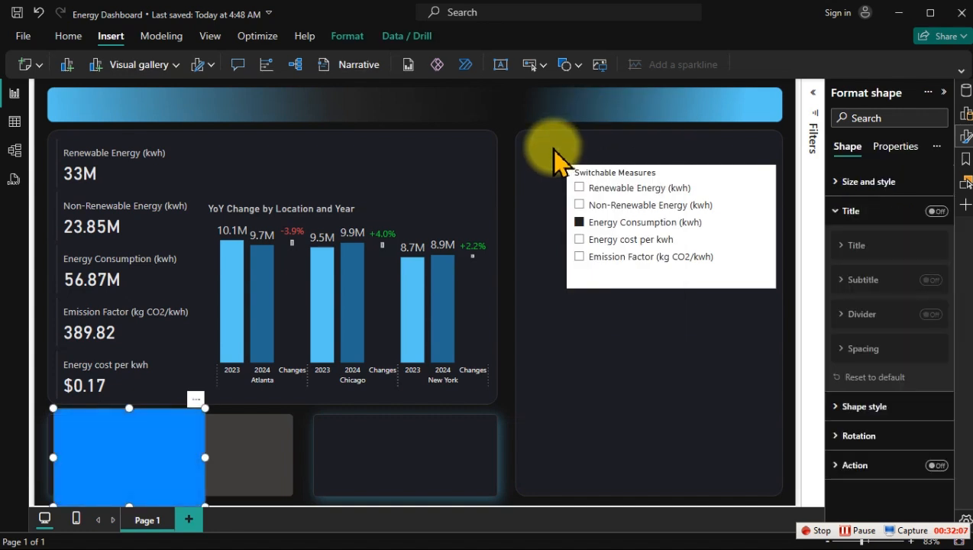
left_click_drag(160, 450, 410, 187)
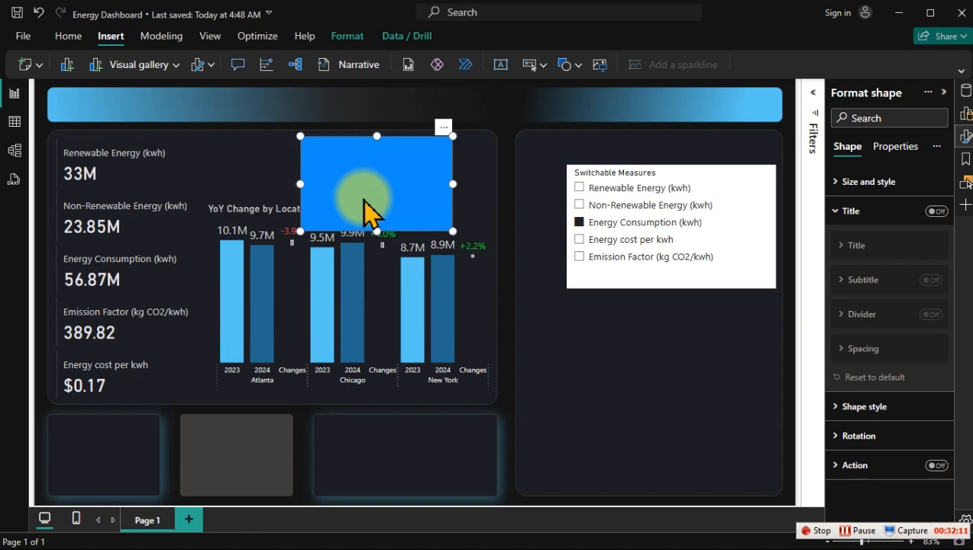
Step: Set the rectangle's height to 94 and width to 256, and move it left above the YoY chart's title
left_click(858, 211)
left_click(855, 185)
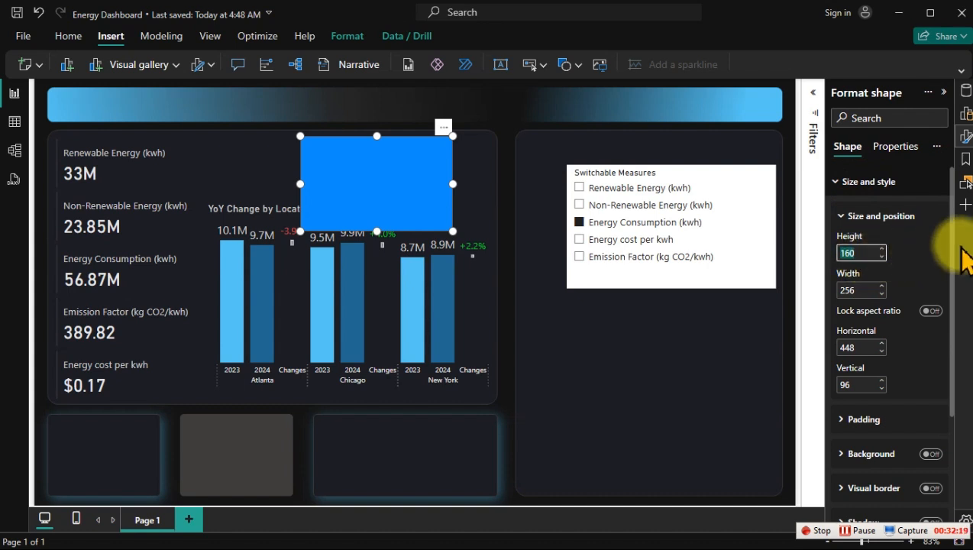
type("94")
key("Return")
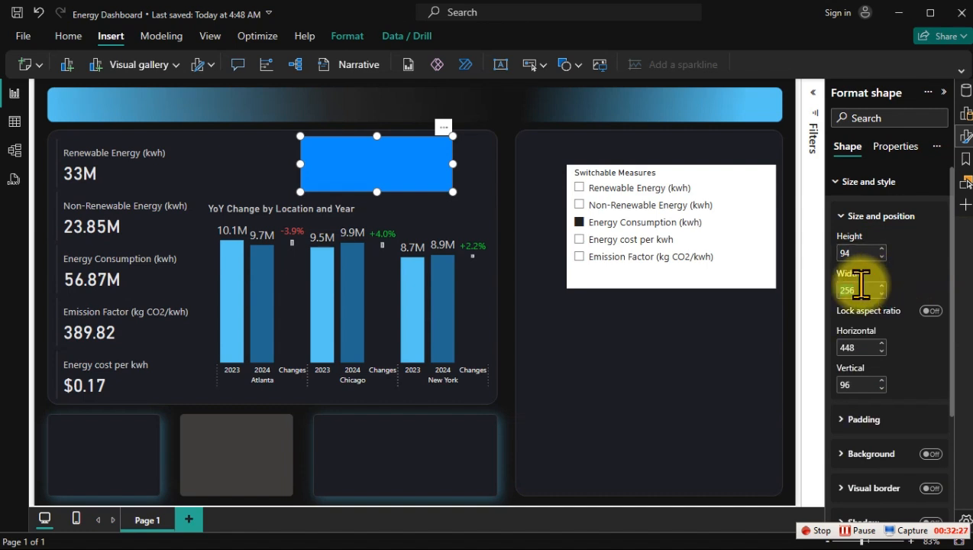
type("256")
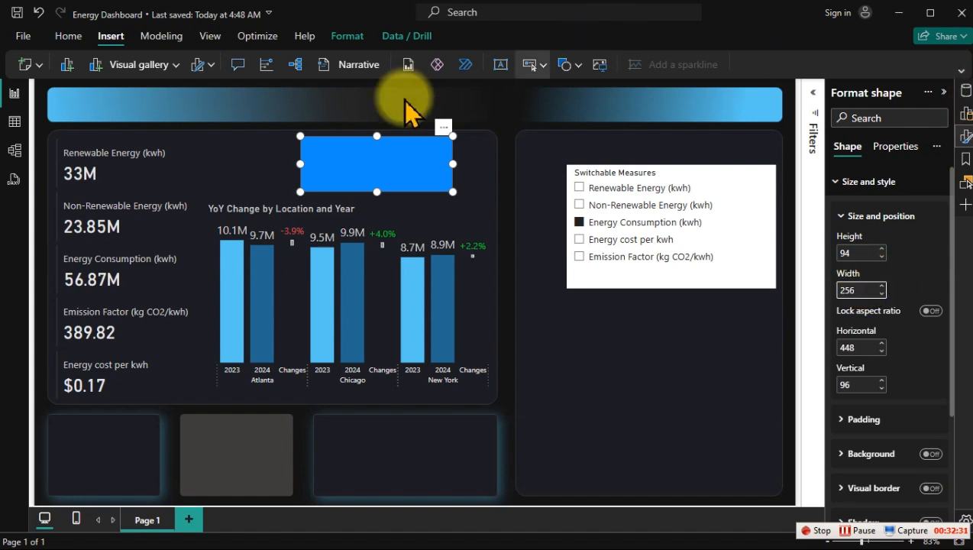
left_click_drag(365, 160, 272, 159)
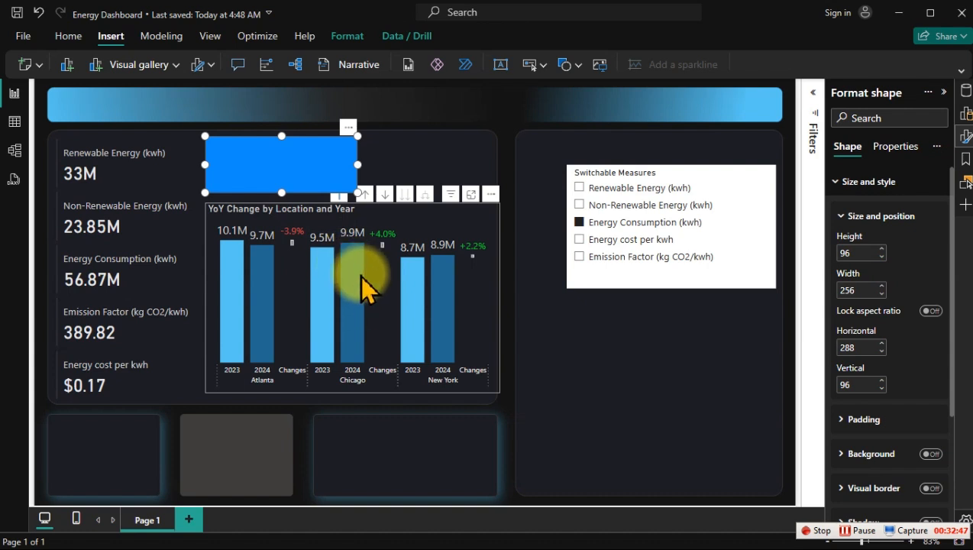
Step: Fill the rectangle with the dark blue used for the 2024 columns, #236890
left_click(853, 183)
left_click(859, 242)
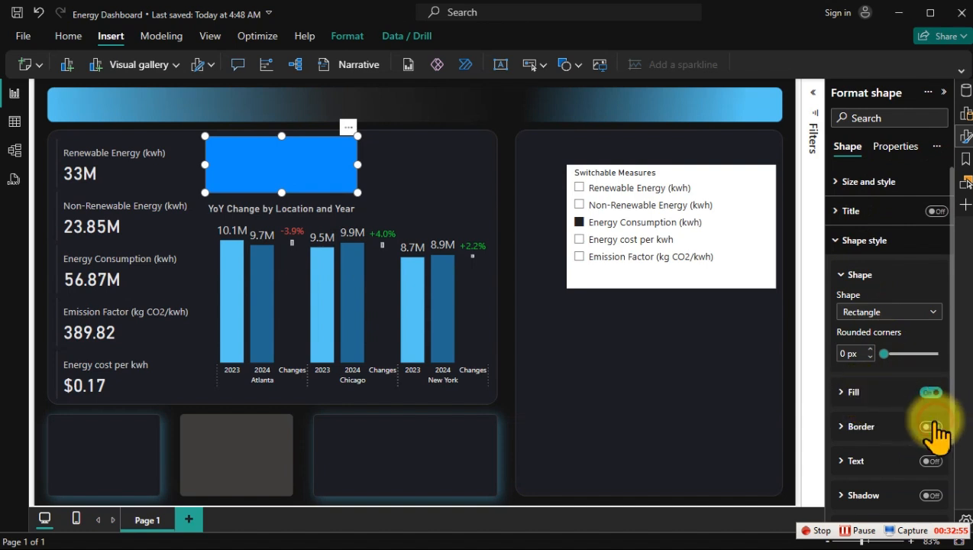
left_click(870, 397)
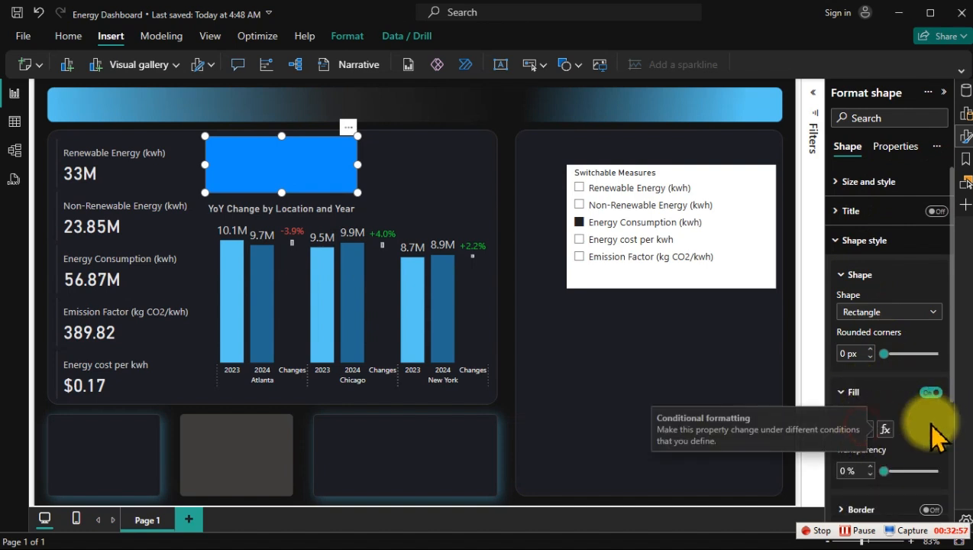
left_click(857, 432)
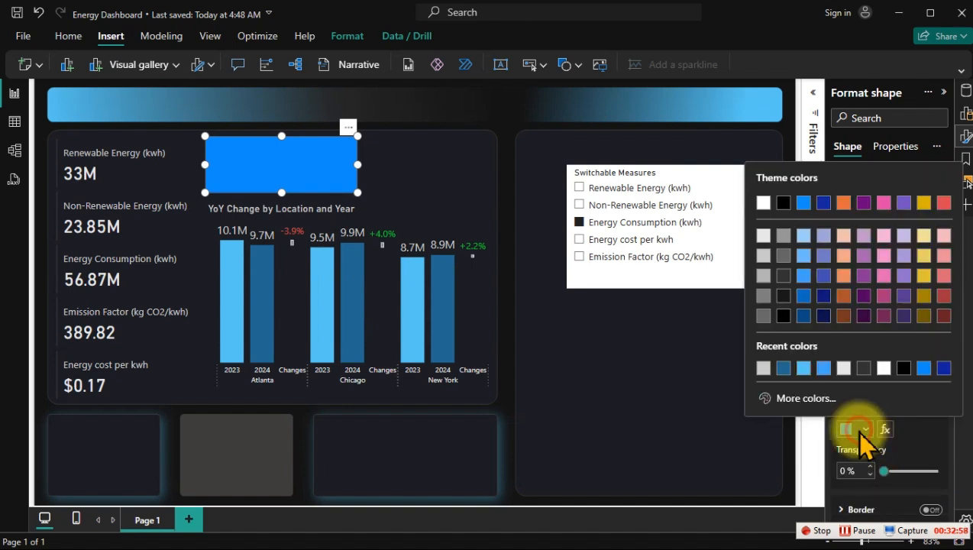
left_click(783, 368)
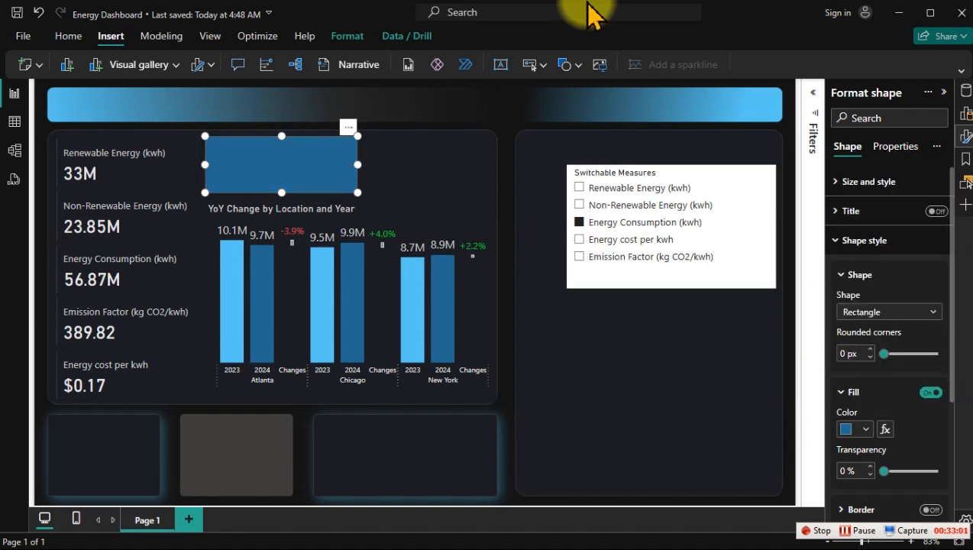
Step: Move the rectangle over the Renewable Energy (kwh) card and fine-tune its horizontal position
left_click_drag(316, 163, 169, 164)
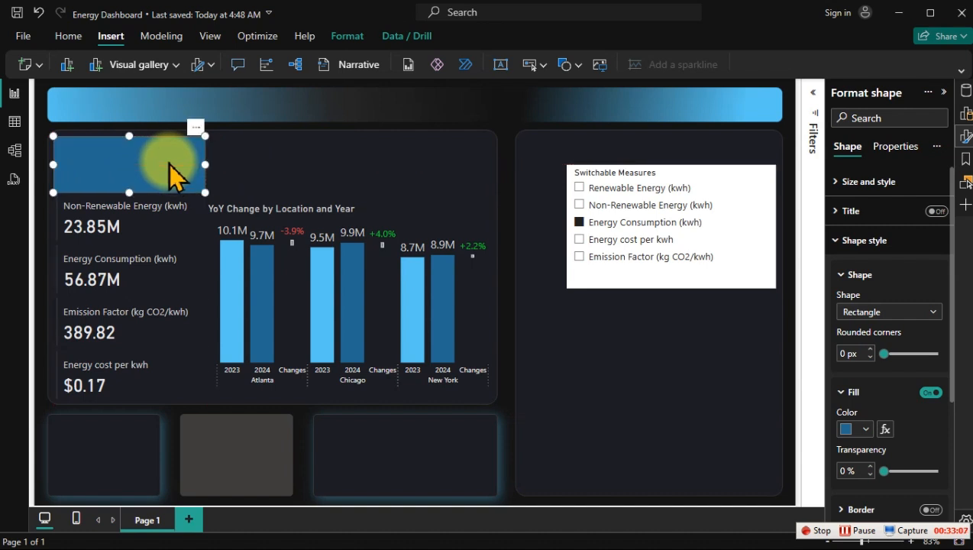
left_click(172, 164)
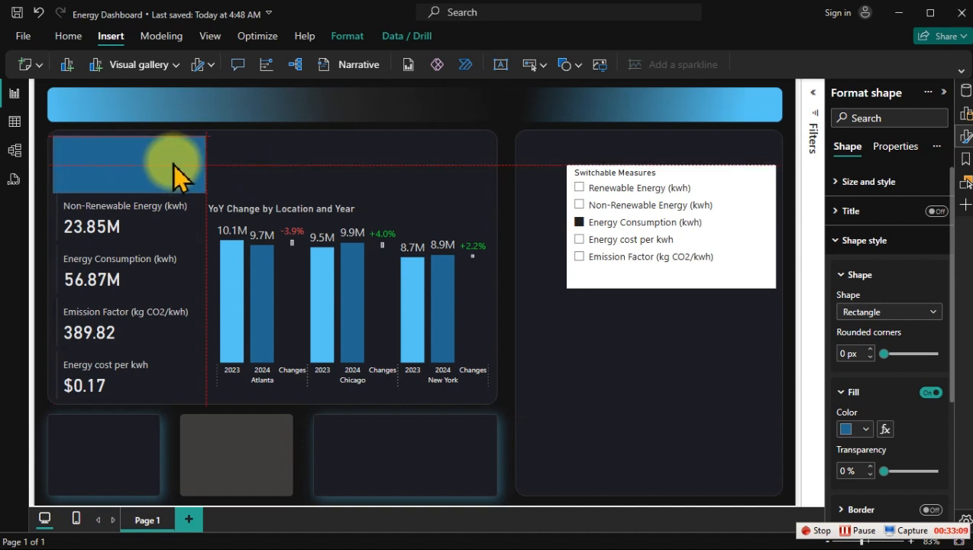
key("Right")
key("Right")
key("Right")
key("Right")
key("Right")
key("Right")
key("Right")
key("Right")
key("Right")
key("Right")
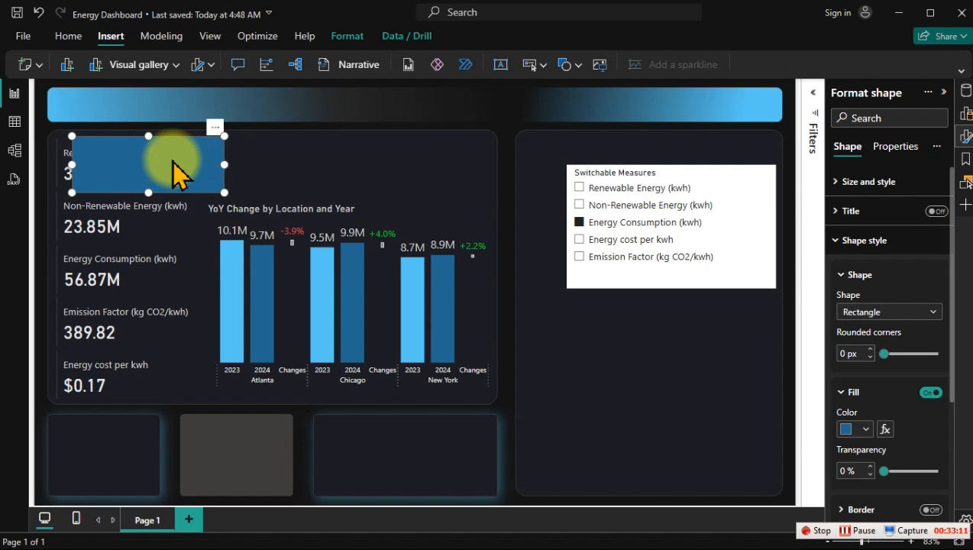
key("Left")
key("Left")
key("Left")
key("Left")
key("Left")
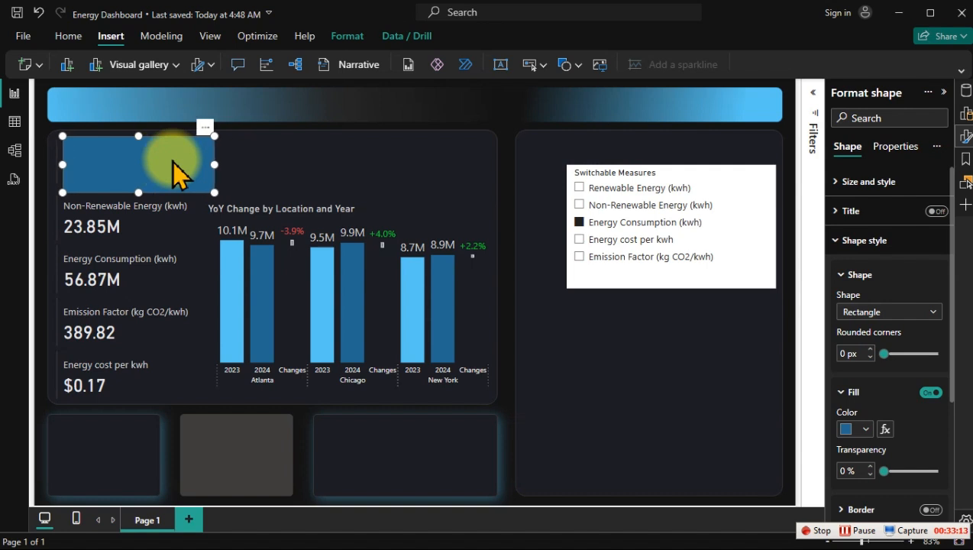
Step: Send the dark blue rectangle to the back, behind the Renewable Energy (kwh) card
left_click(347, 36)
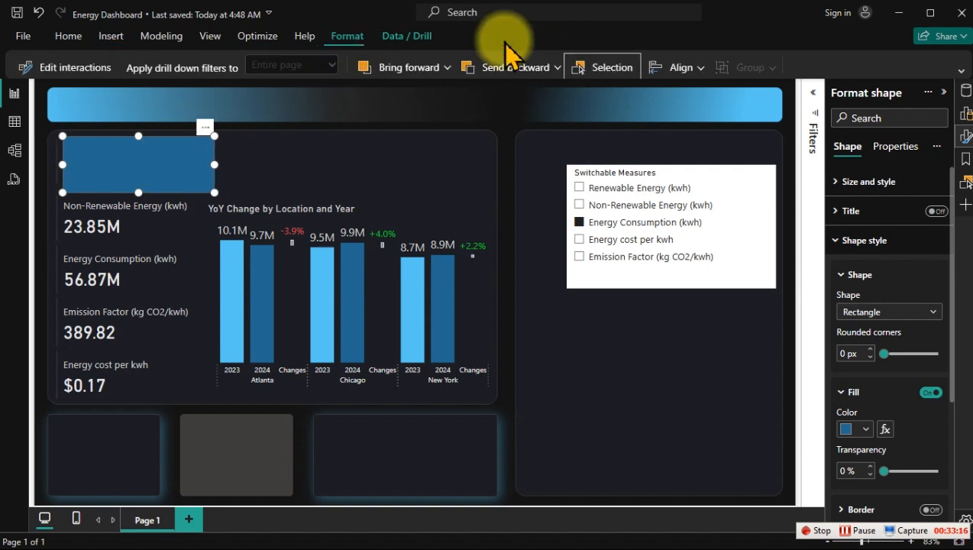
left_click(964, 79)
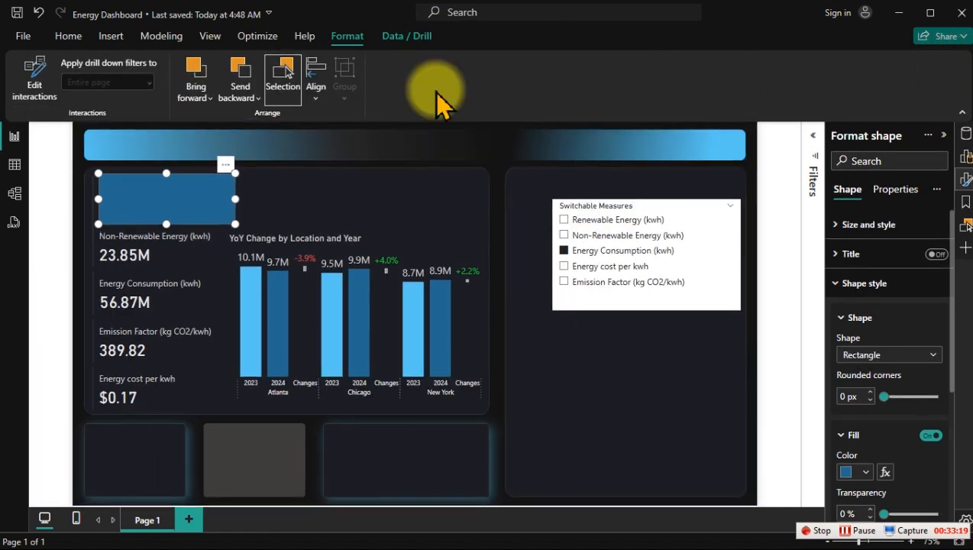
left_click(231, 98)
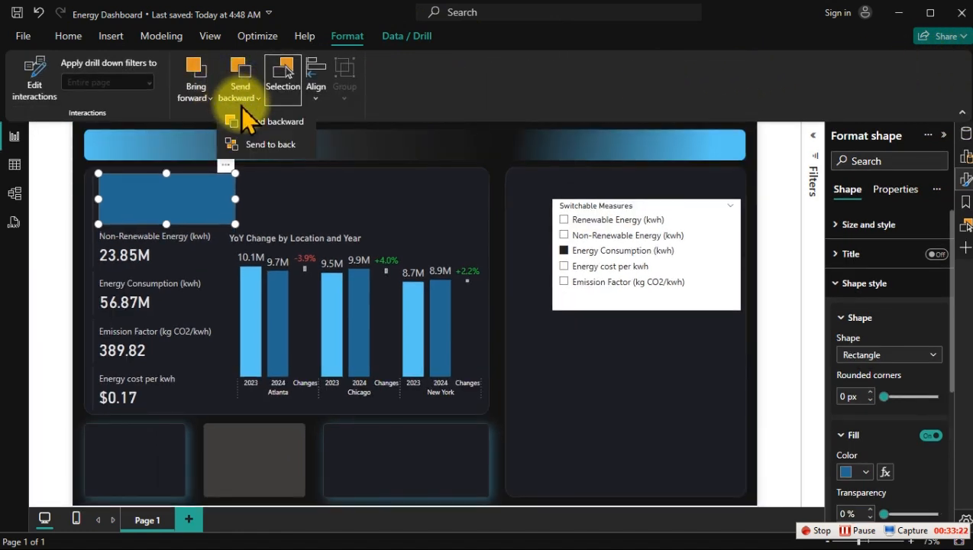
left_click(269, 145)
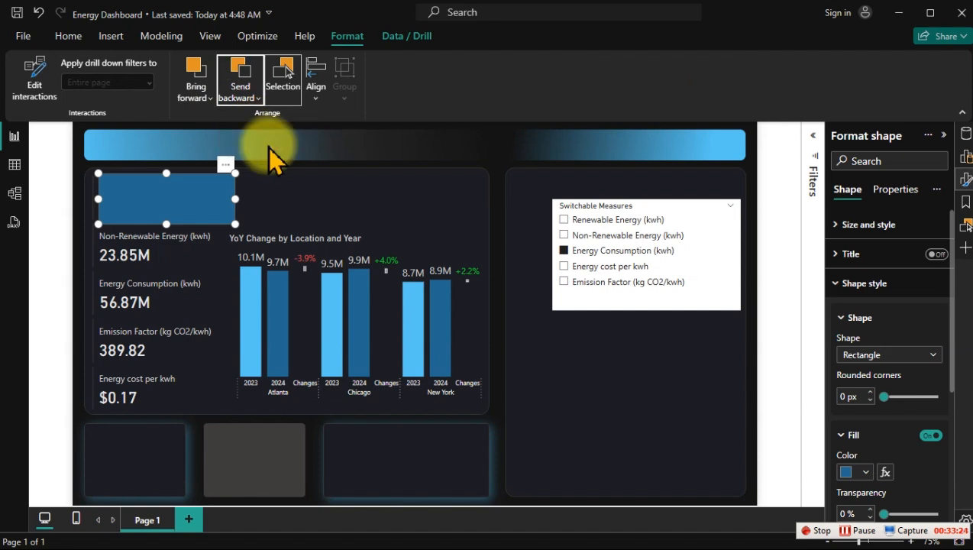
left_click(360, 197)
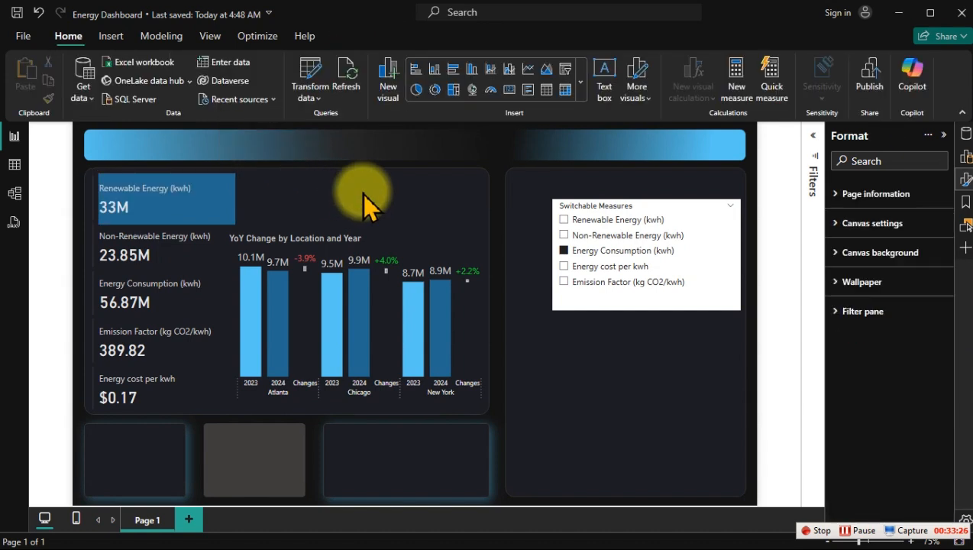
Step: Nudge the rectangle left to line up with the left edge of the KPI cards
left_click(234, 190)
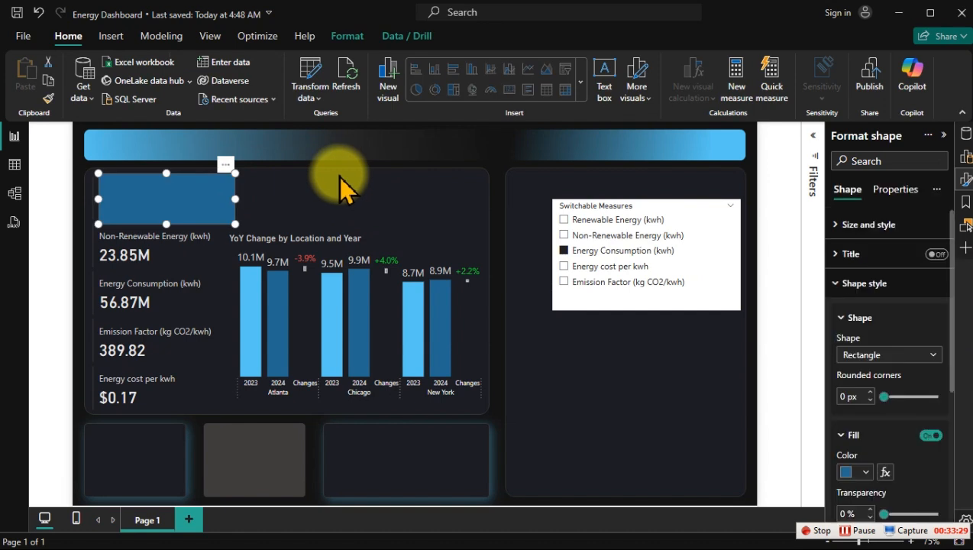
key("Left")
key("Left")
key("Left")
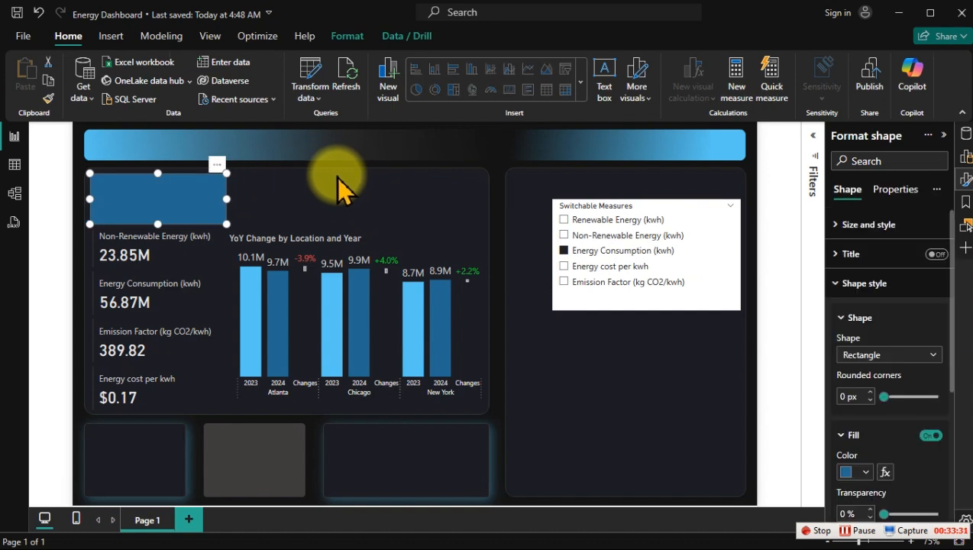
left_click(322, 194)
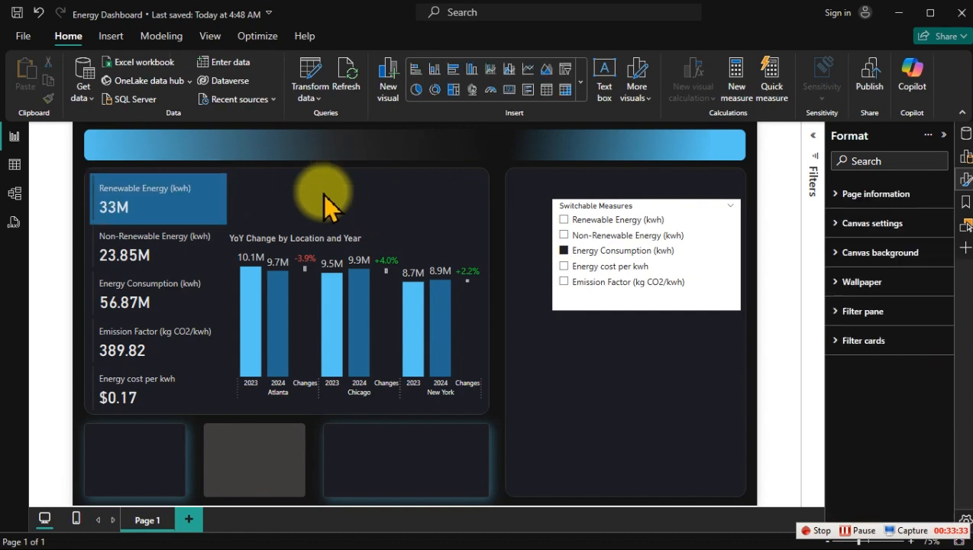
Step: Check the YoY chart with Non-Renewable Energy, Emission Factor and Energy Consumption, and undo the last slicer selection
left_click(574, 237)
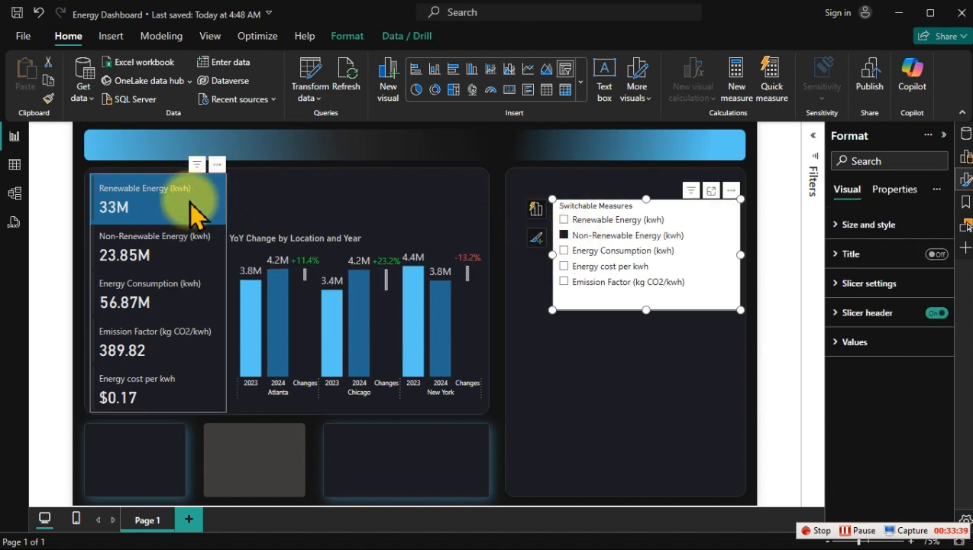
left_click(594, 282)
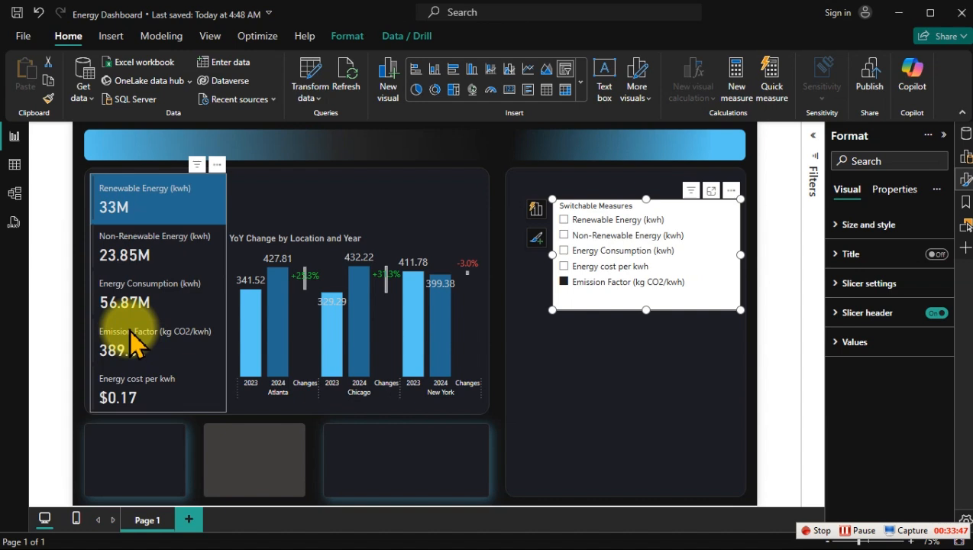
left_click(655, 264)
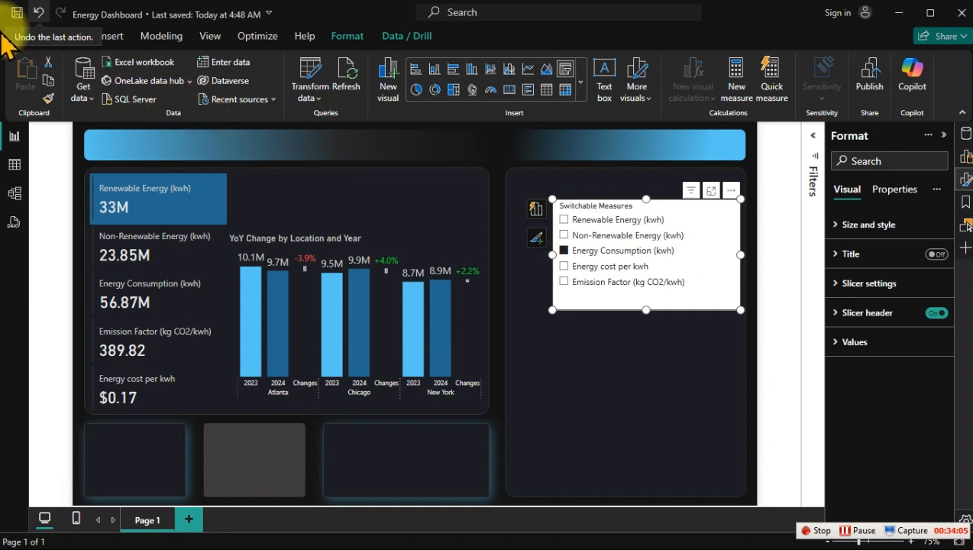
left_click(38, 13)
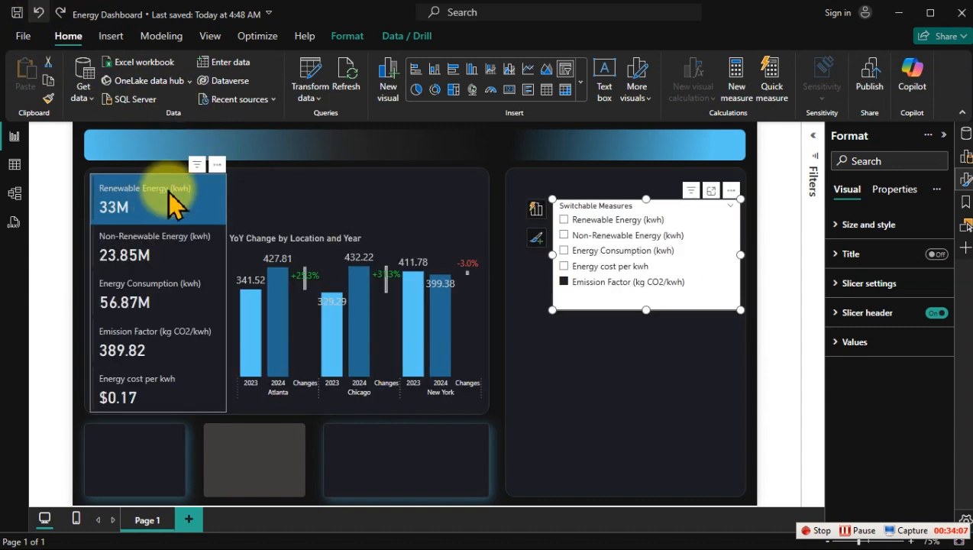
Step: Undo the latest selection in the Switchable Measures slicer
left_click(321, 214)
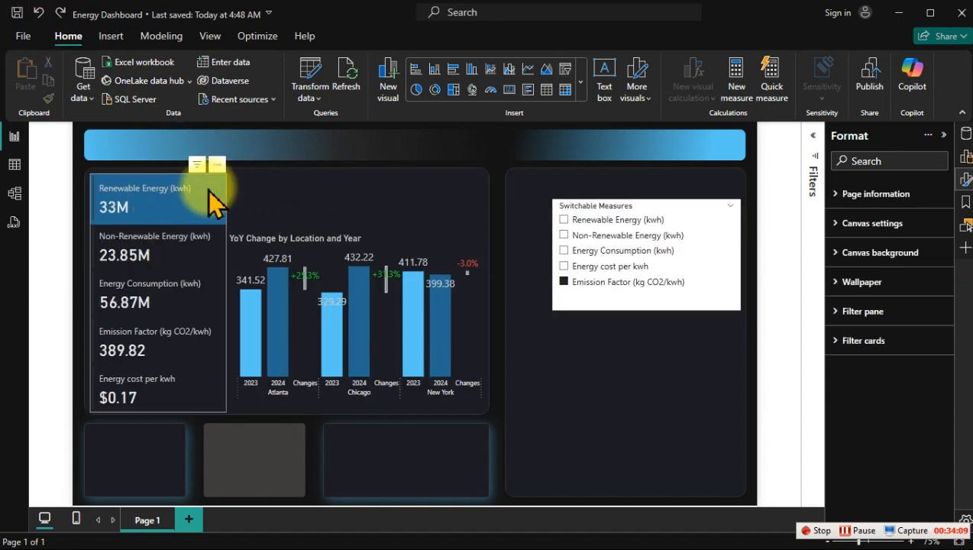
left_click(38, 12)
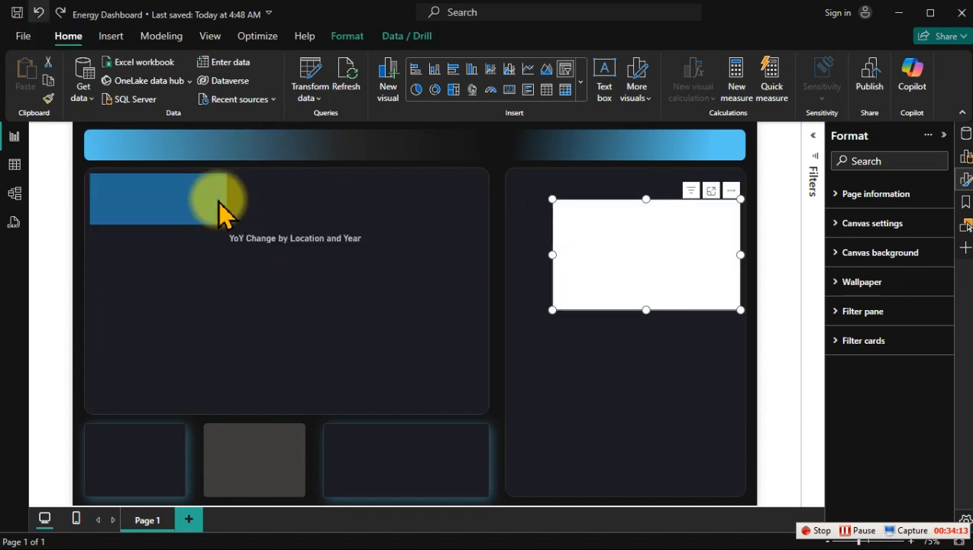
left_click(298, 210)
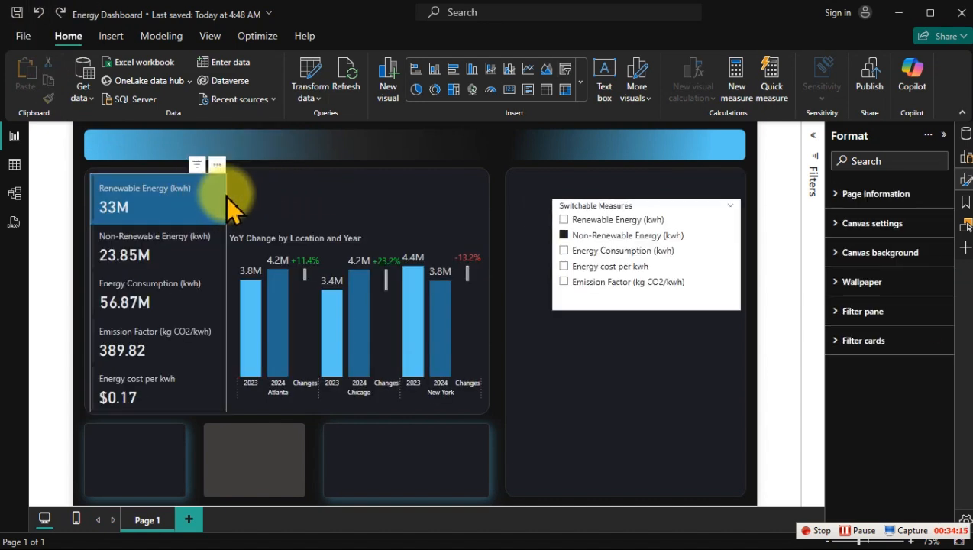
Step: Send the KPI card visual to the back, behind the dark blue rectangle
left_click(229, 220)
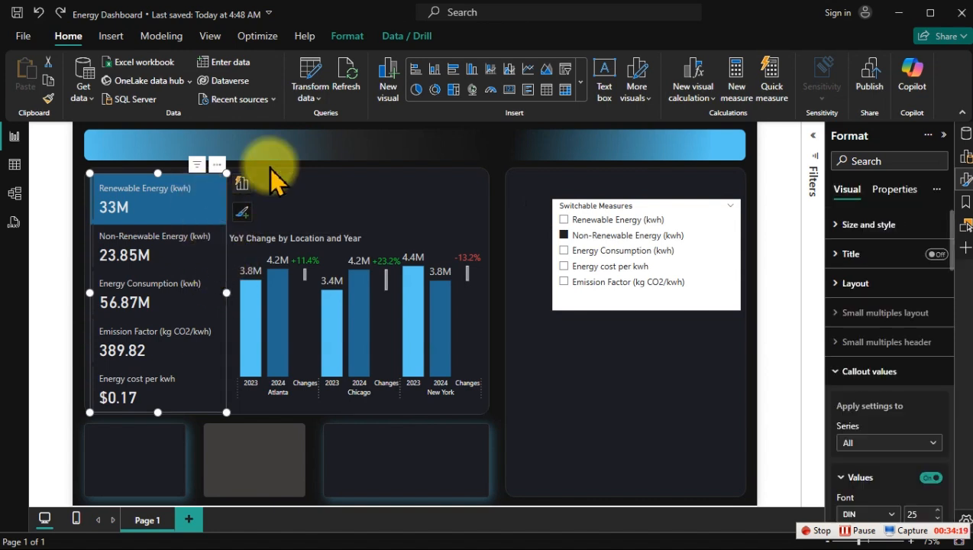
left_click(337, 39)
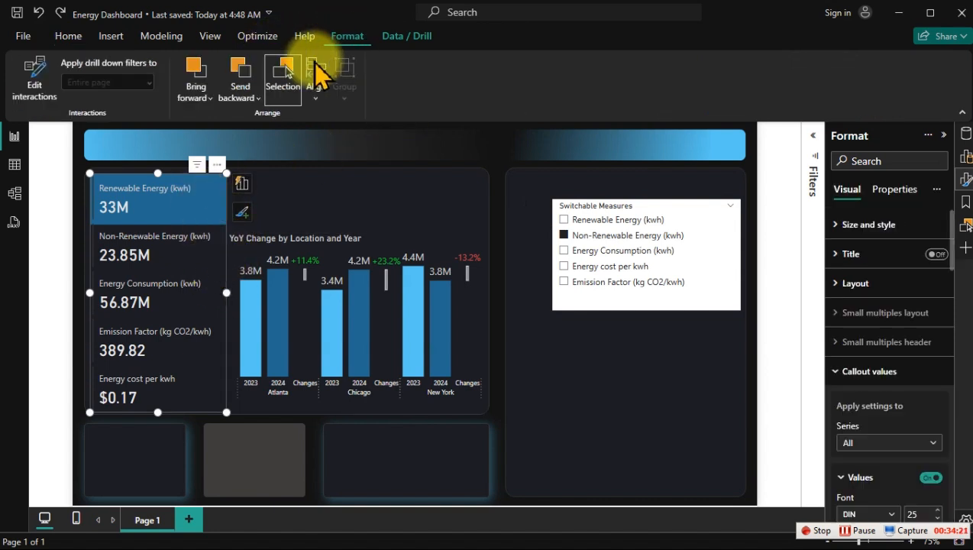
left_click(197, 92)
left_click(238, 88)
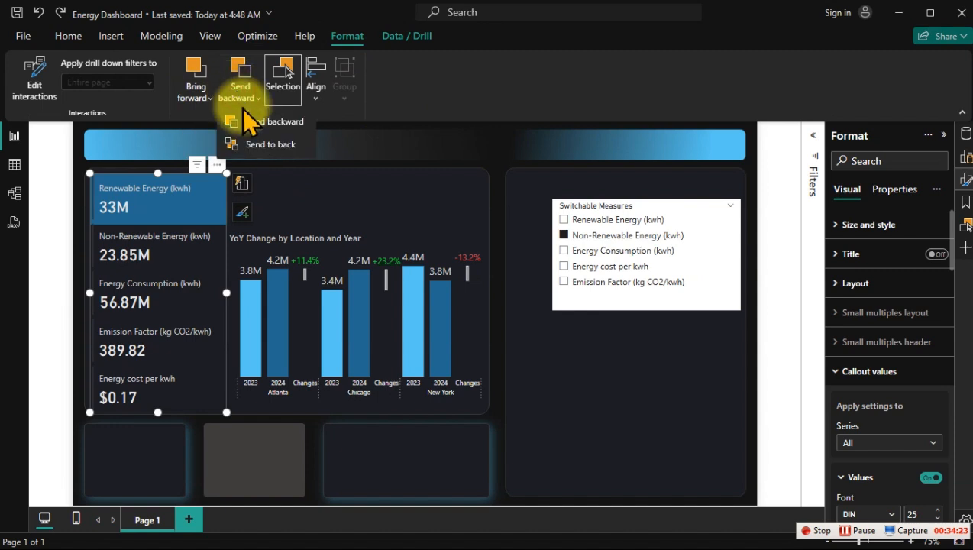
left_click(276, 156)
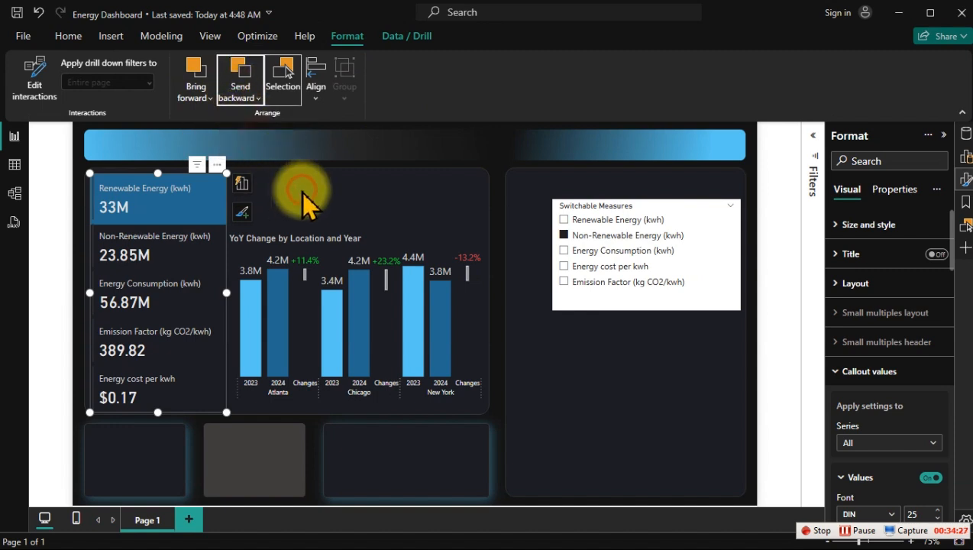
left_click(304, 200)
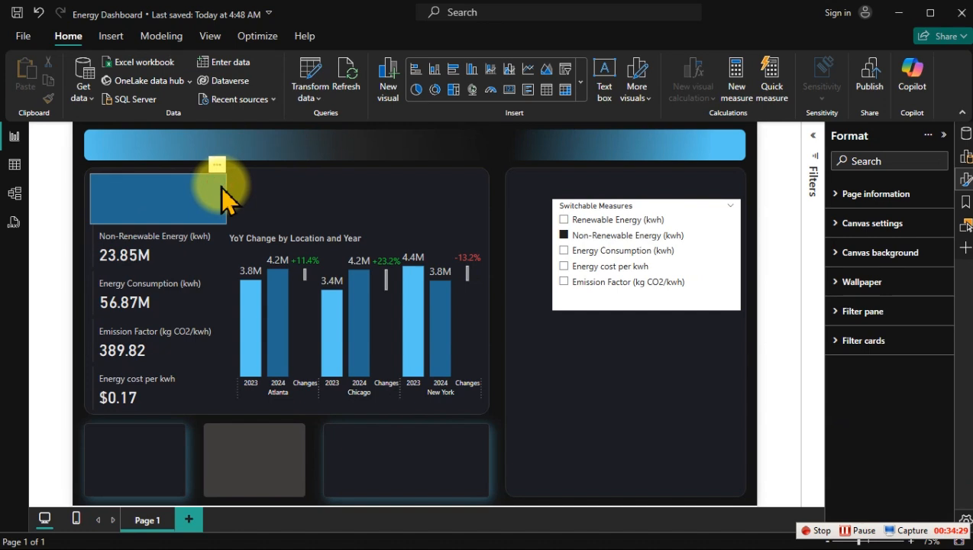
Step: Duplicate the dark blue rectangle and place the copy to its right, over the YoY chart's title area
left_click(220, 189)
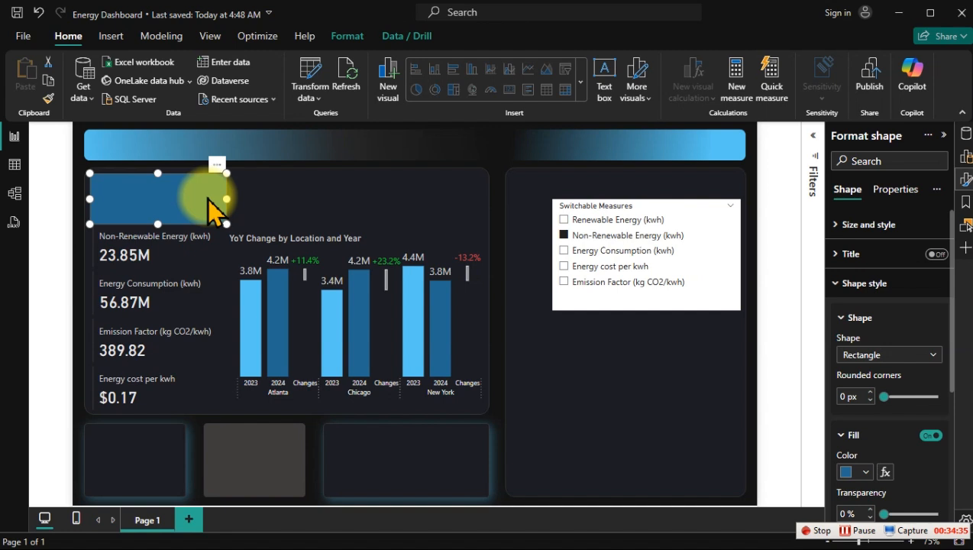
key("ctrl+c")
key("ctrl+v")
left_click_drag(150, 214, 322, 197)
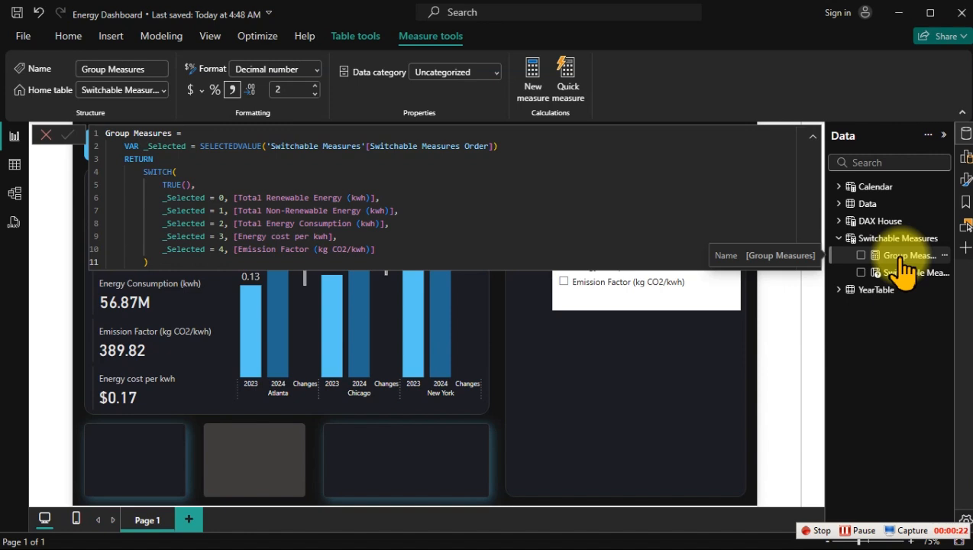
Step: Create a new measure in the Switchable Measures table and fill it with a copy of the Group Measures formula
left_click(412, 187)
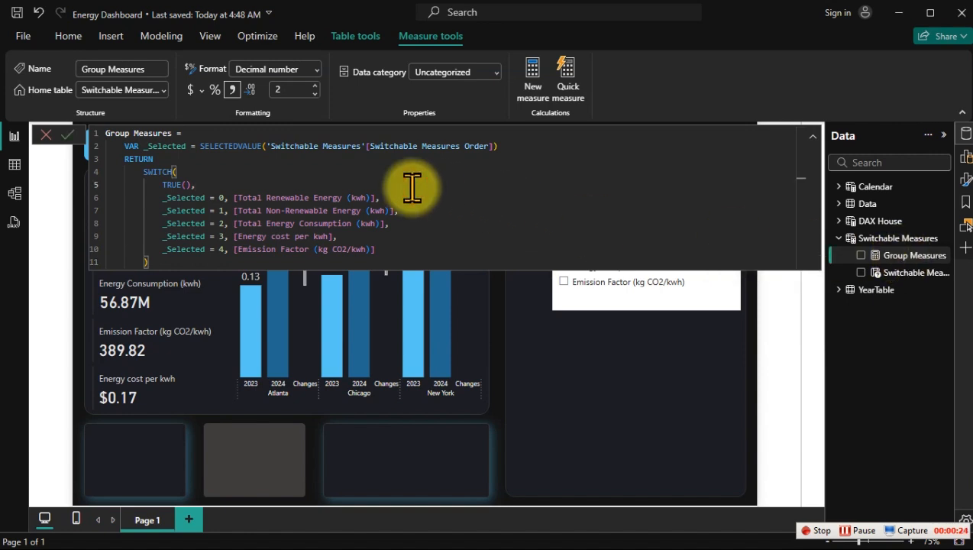
key("ctrl+a")
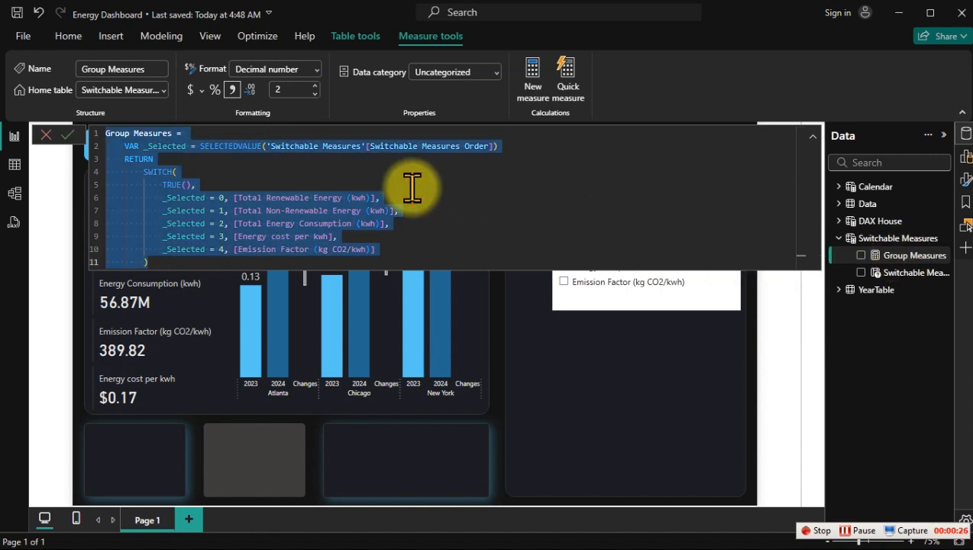
right_click(890, 254)
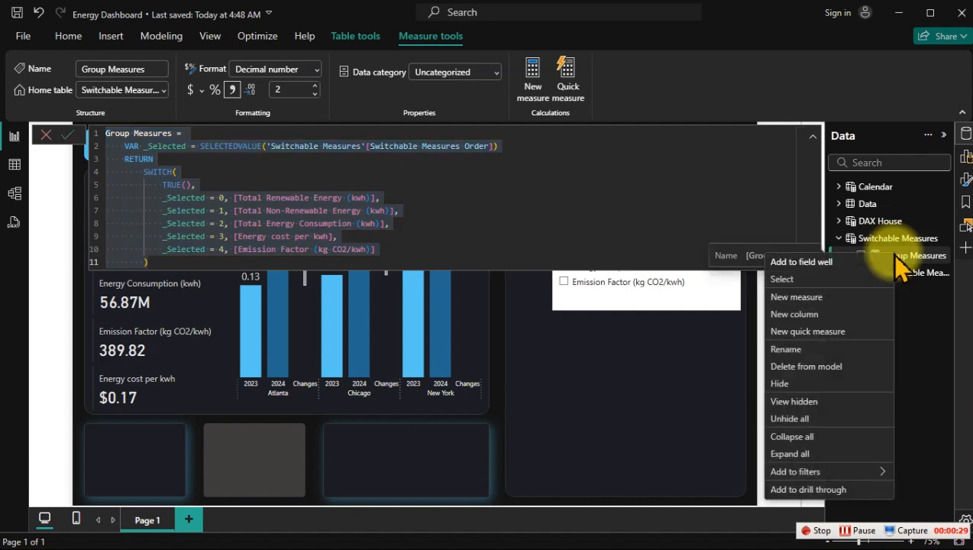
left_click(814, 298)
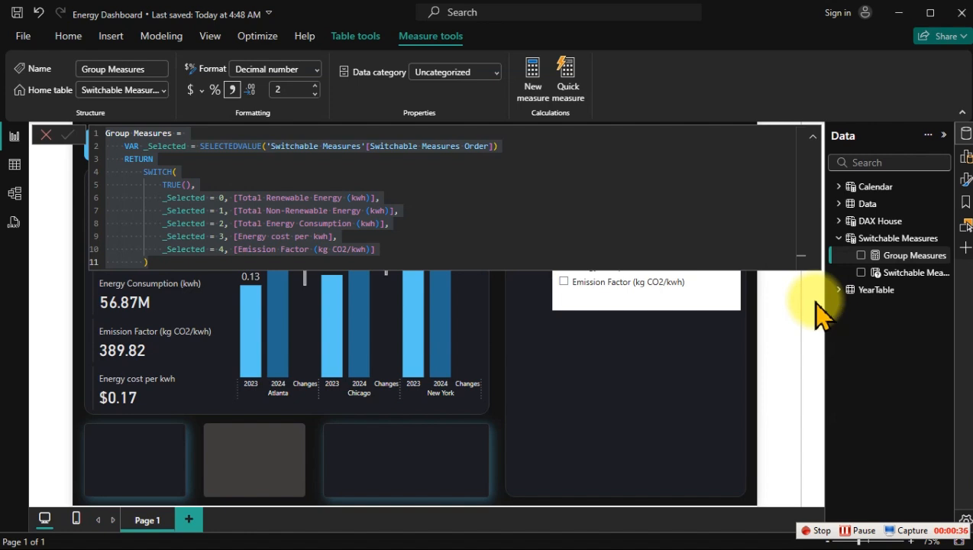
key("Return")
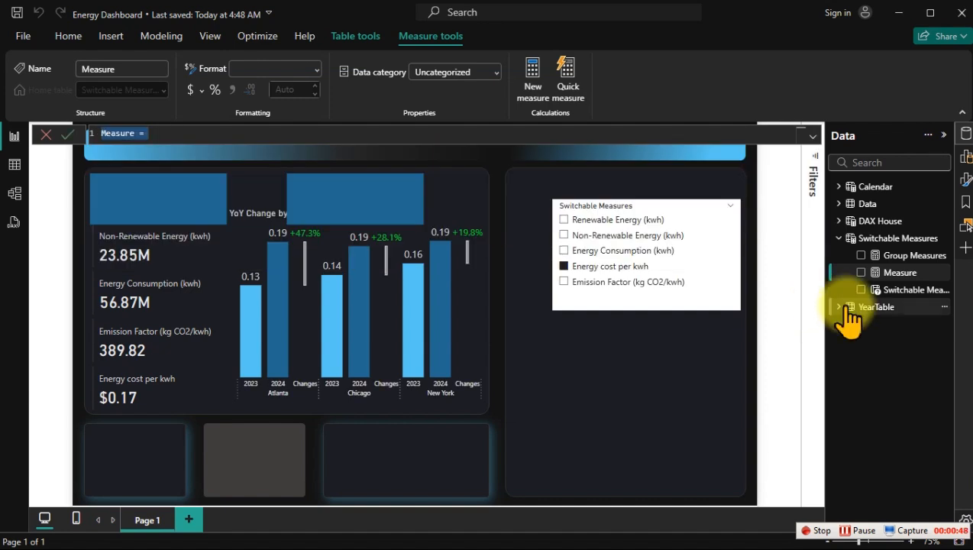
key("ctrl+v")
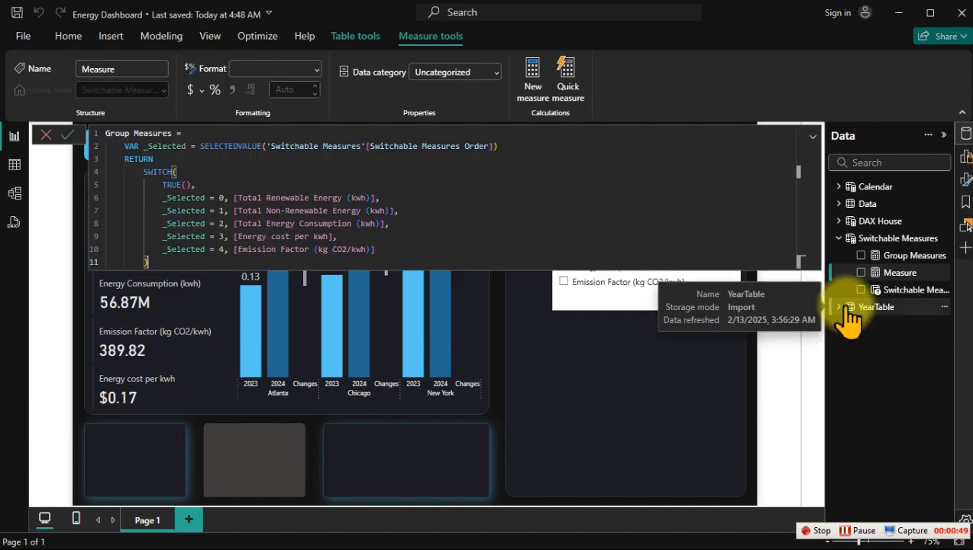
Step: Rename the copied formula's measure as CF Highlight
left_click(162, 133)
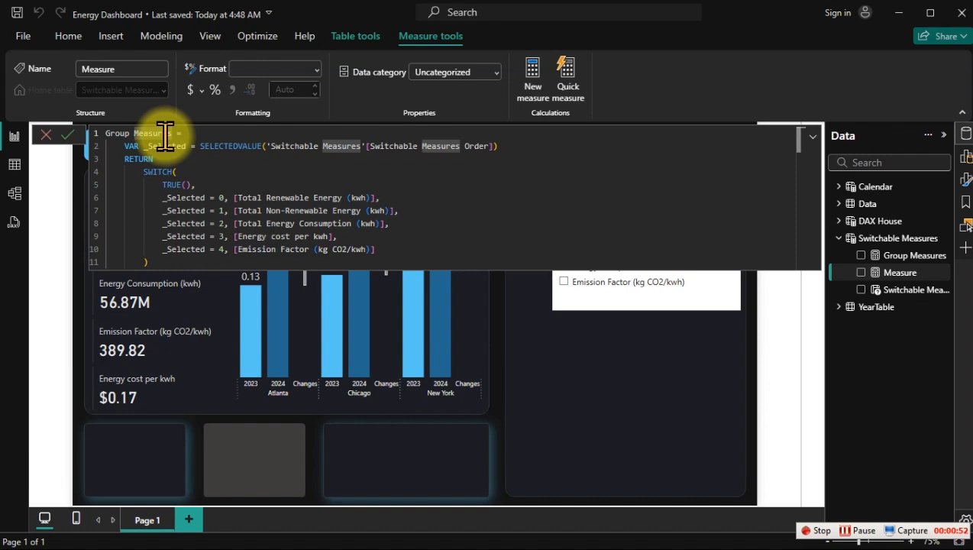
key("BackSpace")
key("BackSpace")
key("BackSpace")
key("BackSpace")
key("BackSpace")
key("BackSpace")
key("BackSpace")
key("BackSpace")
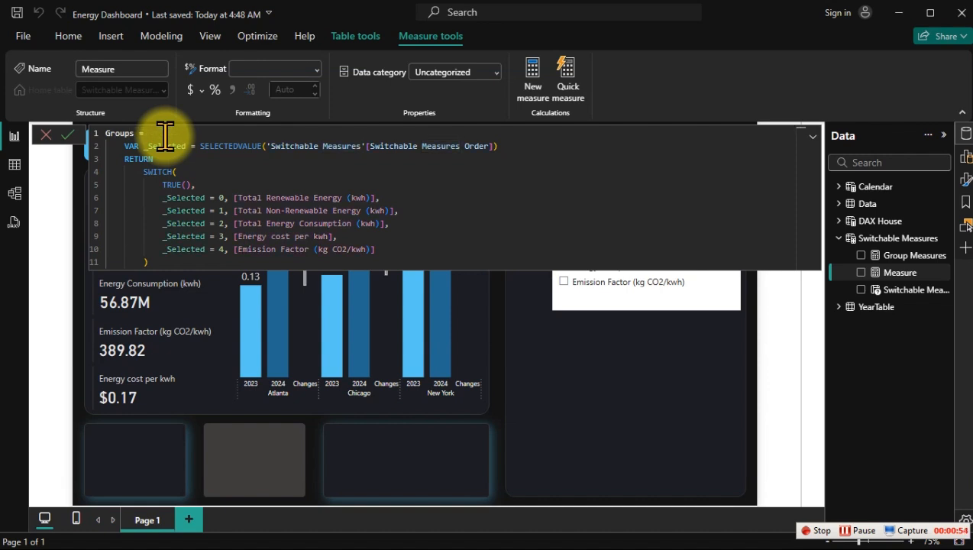
key("BackSpace")
key("BackSpace")
key("BackSpace")
key("BackSpace")
key("BackSpace")
type("F Highlit")
key("BackSpace")
key("BackSpace")
key("BackSpace")
type("light")
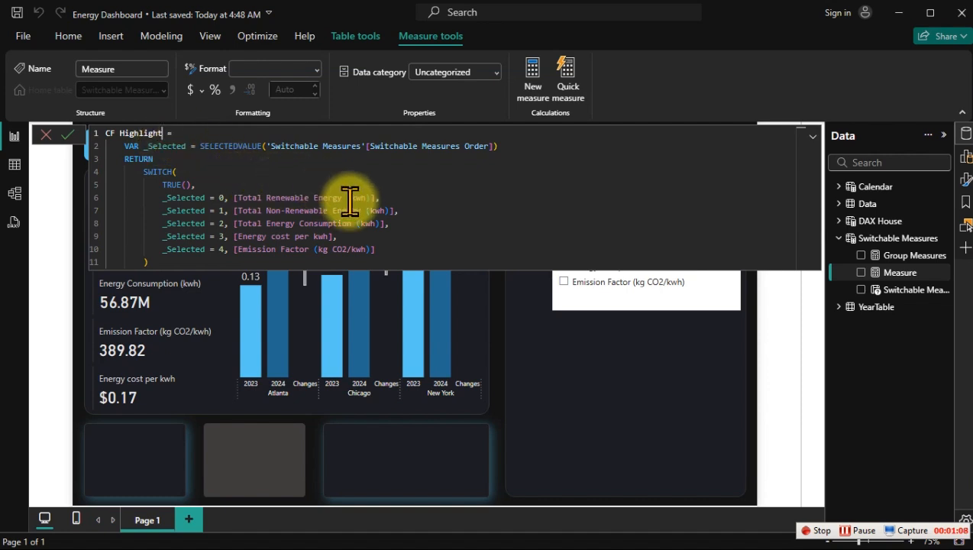
Step: Replace the SWITCH results for _Selected values 0 to 3 in the CF Highlight formula with 0, 1, 2 and 3
left_click_drag(377, 197, 237, 197)
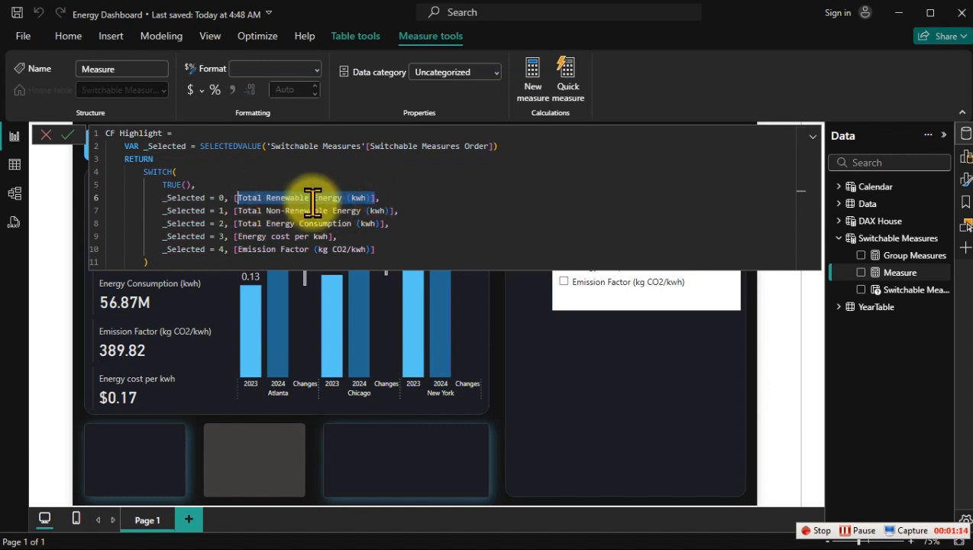
key("BackSpace")
type("0, 0,")
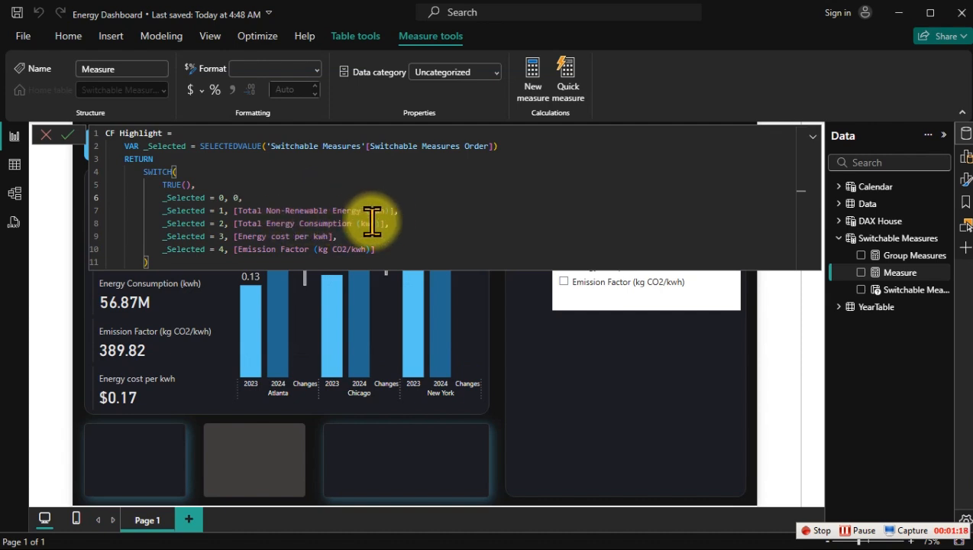
left_click_drag(396, 210, 232, 213)
type("1, 1,")
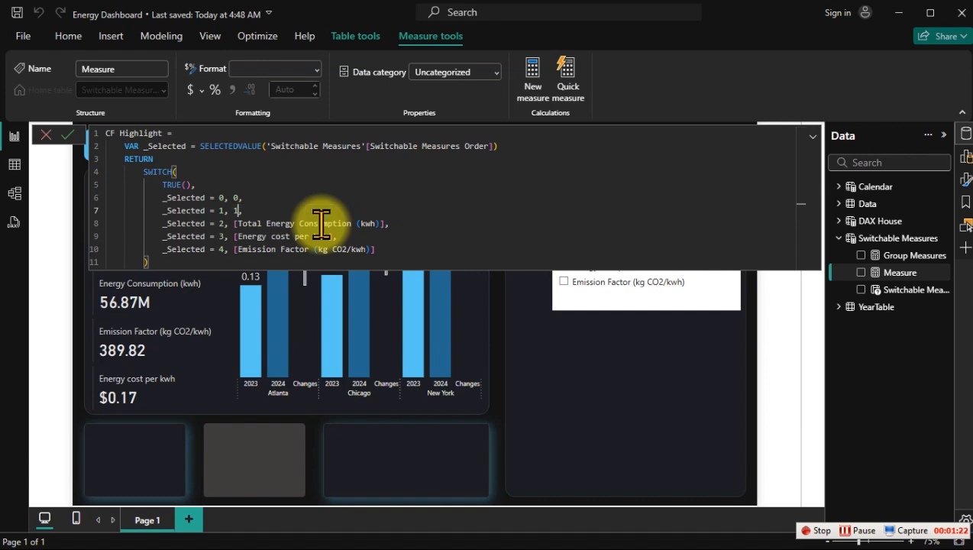
left_click_drag(382, 222, 234, 218)
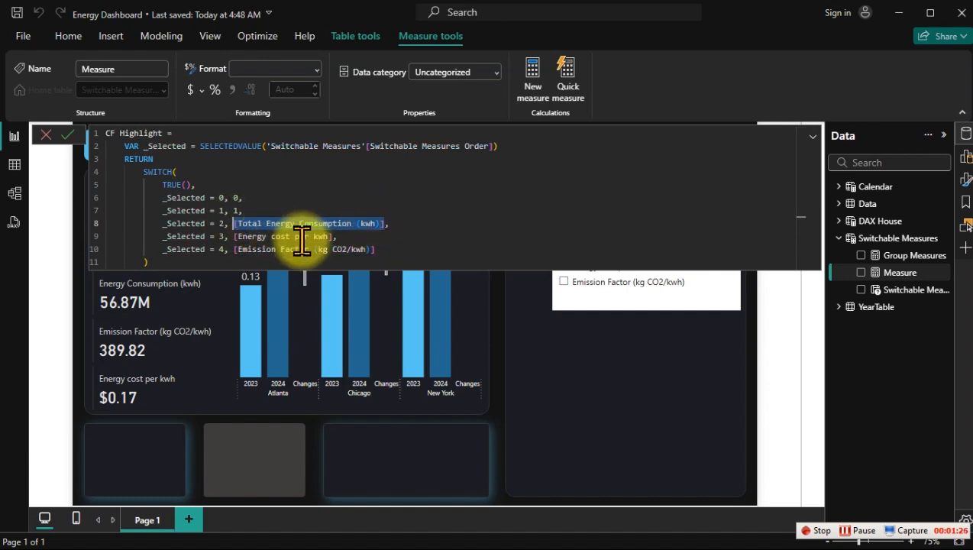
type("2, 2,")
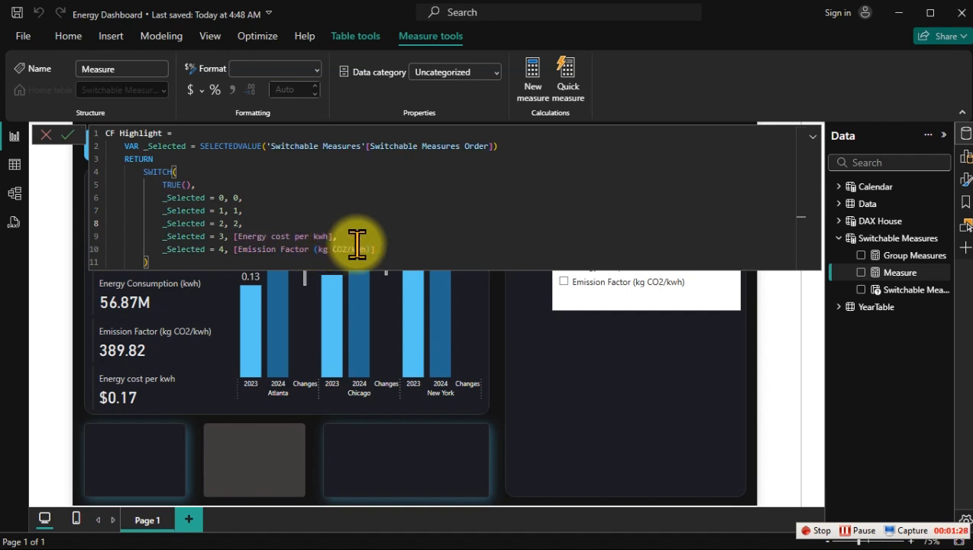
left_click_drag(329, 234, 230, 235)
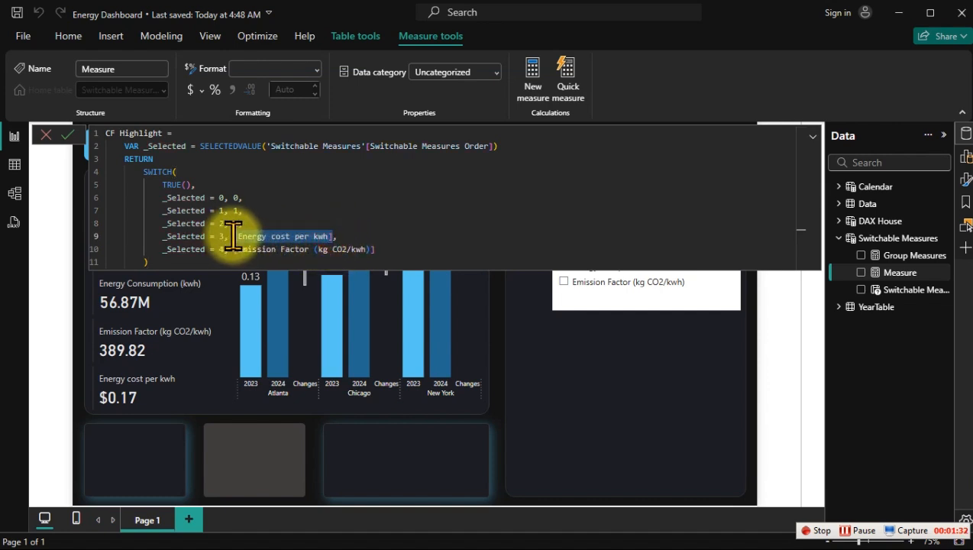
type("3, 3,")
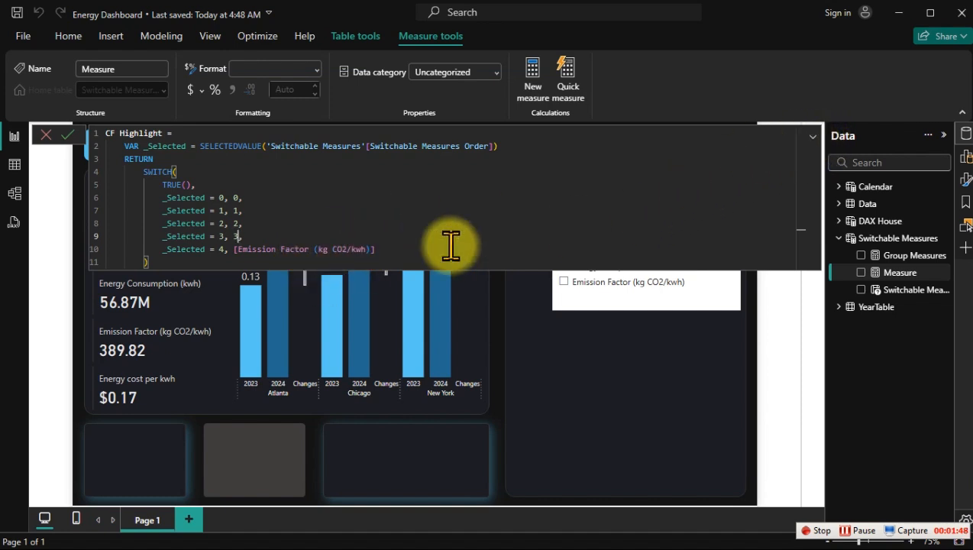
Step: Move the original dark blue rectangle off the Renewable Energy (kwh) card to the right, partly over the duplicate
left_click(811, 138)
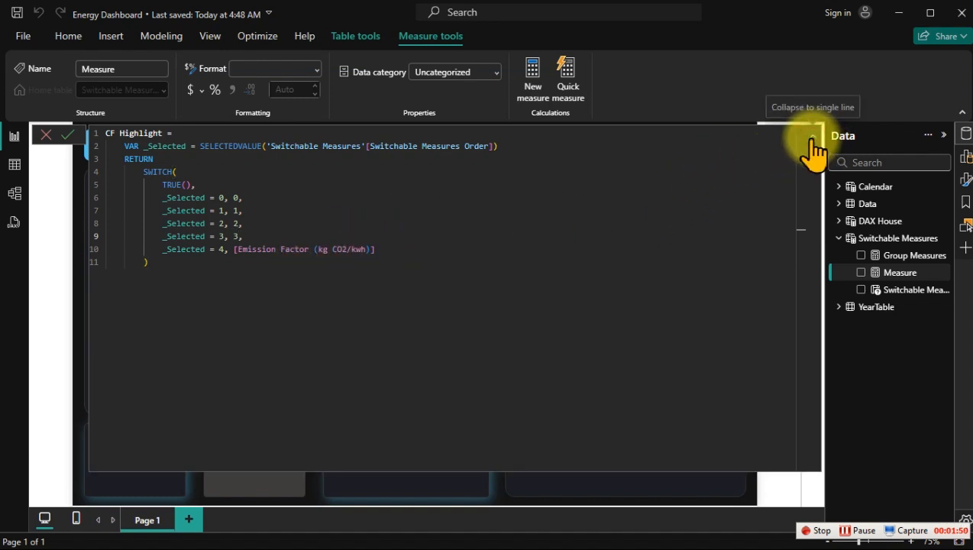
left_click(811, 142)
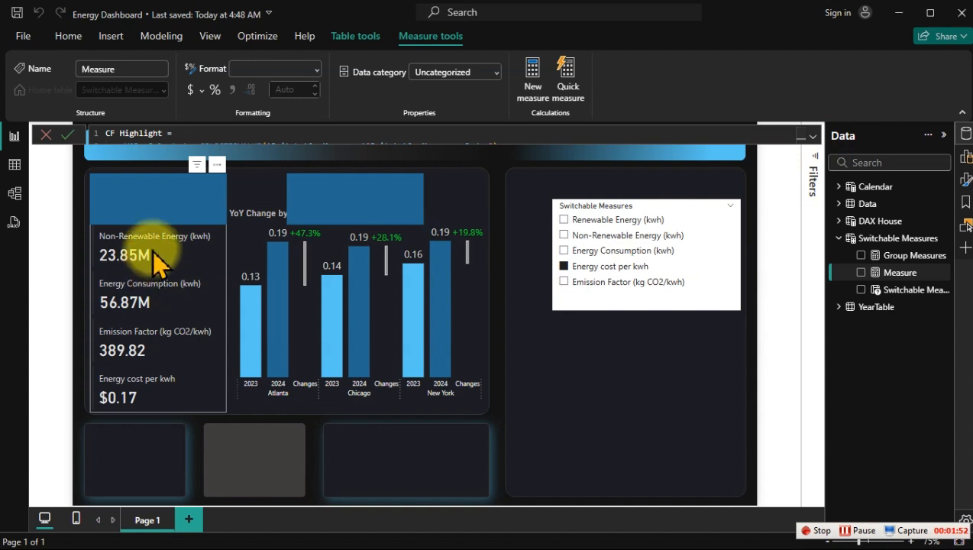
left_click(156, 196)
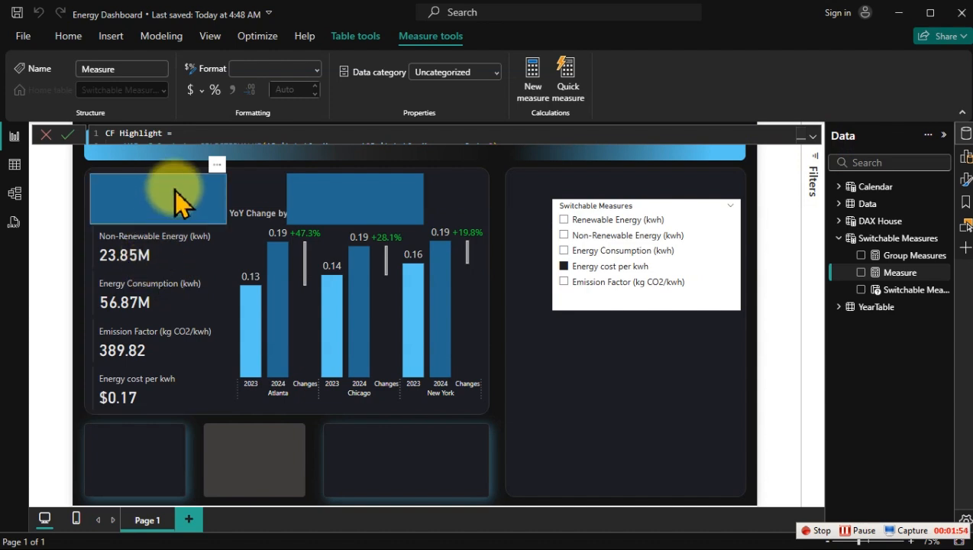
left_click_drag(217, 176, 322, 174)
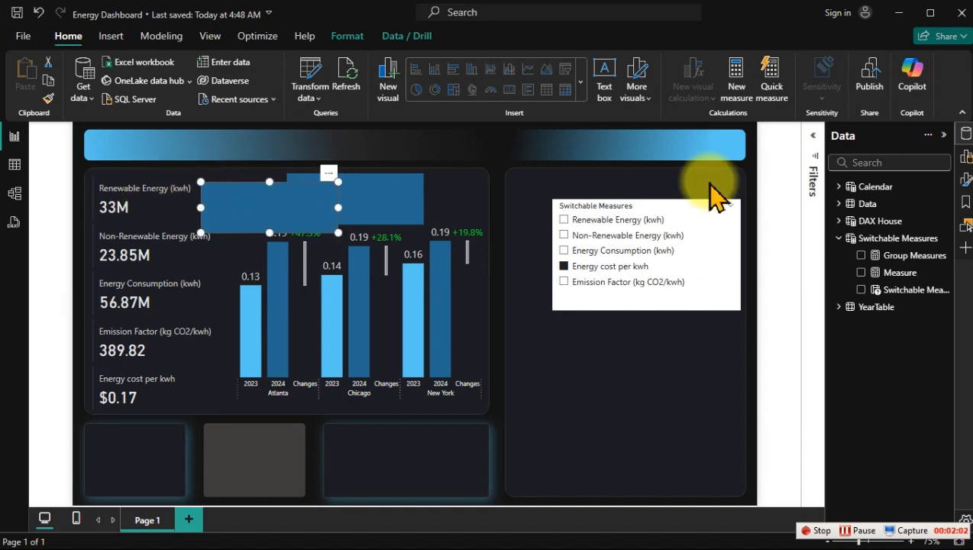
Step: Open the new, empty measure in Switchable Measures and expand its formula editor
left_click(900, 273)
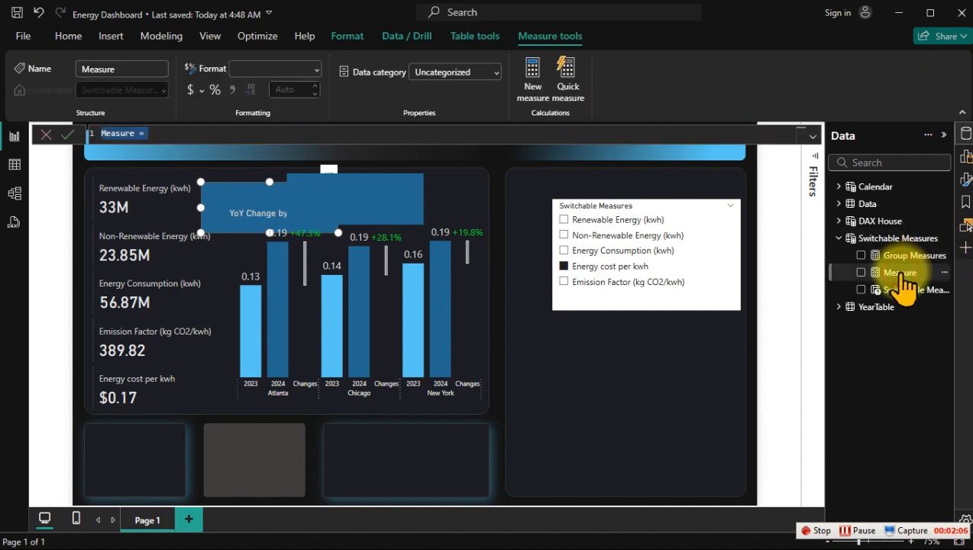
left_click(811, 135)
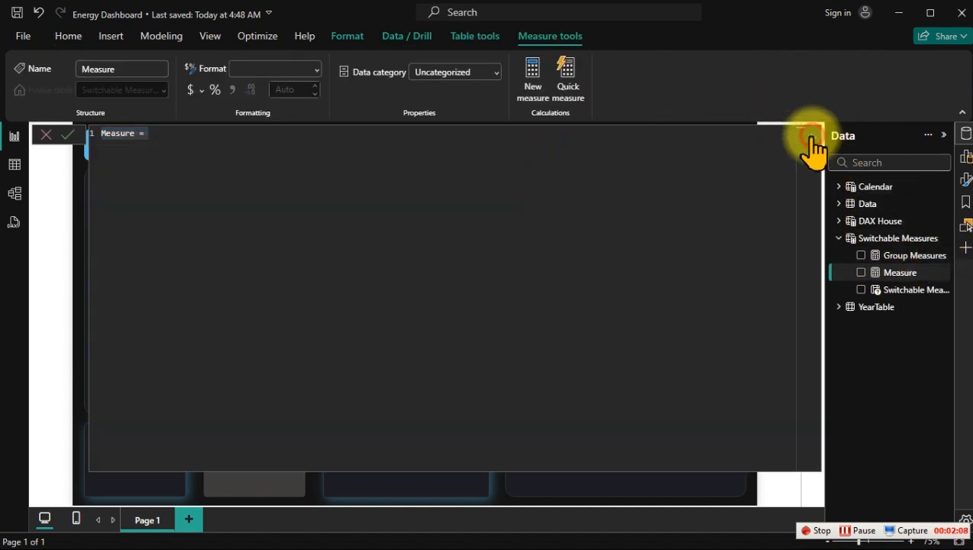
left_click(812, 136)
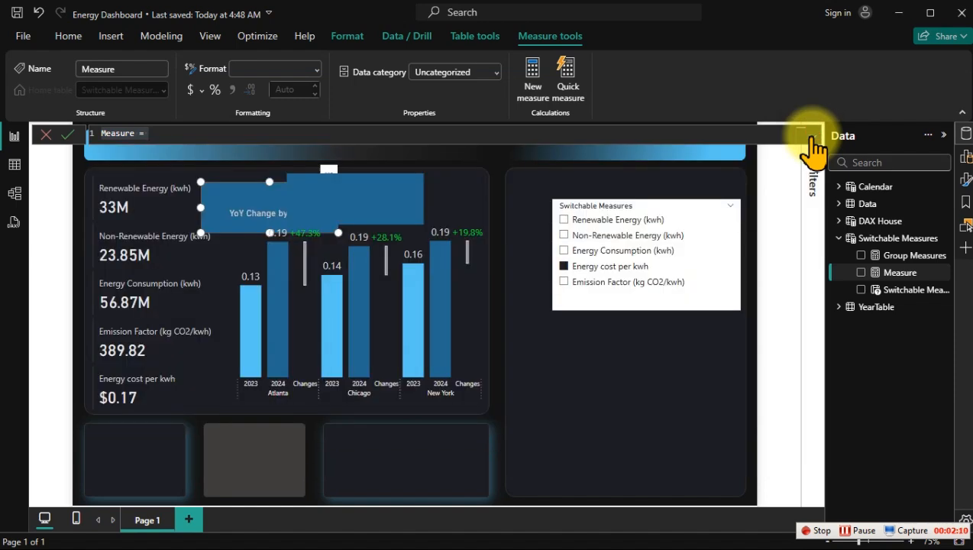
left_click(812, 135)
left_click(811, 135)
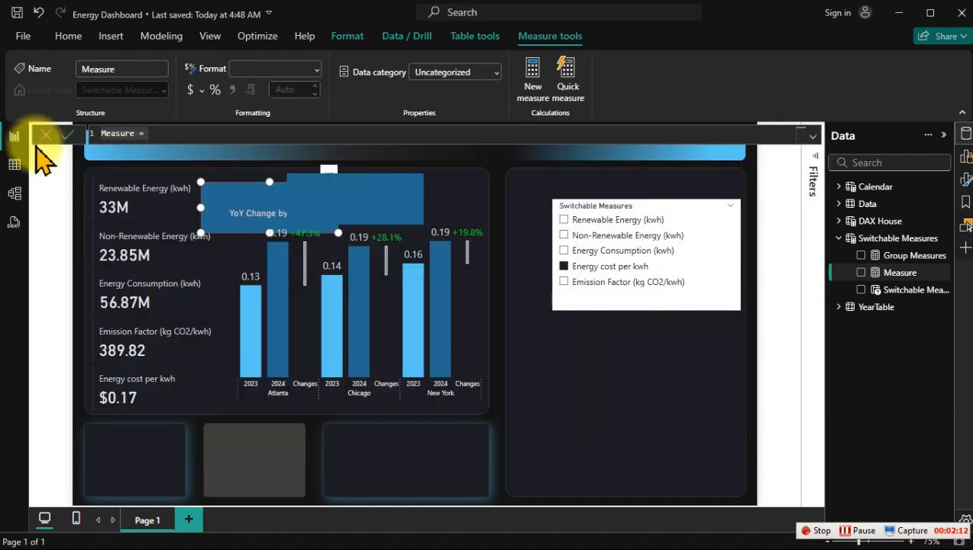
left_click(813, 136)
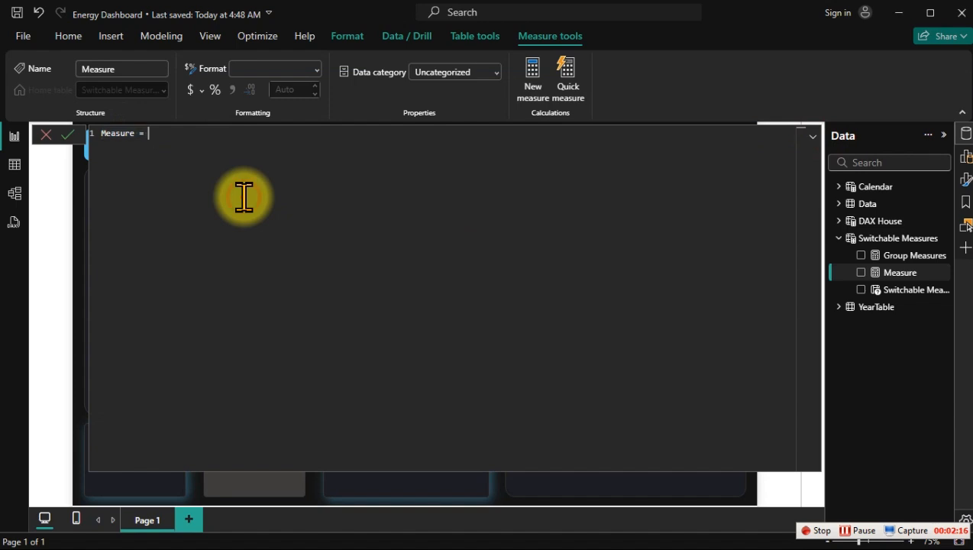
Step: Paste the copied Group Measures formula into the new measure and shrink the formula editor to fit its eleven lines
type("Group Measures =     VAR _Selected = SELECTEDVALUE('Switchable Measures'[Switchable Measures Order])     RETURN         SWITCH(             TRUE(),             _Selected = 0, [Total Renewable Energy (kwh)],             _Selected = 1, [Total Non-Renewable Energy (kwh)],             _Selected = 2, [Total Energy Consumption (kwh)],             _Selected = 3, [Energy cost per kwh],             _Selected = 4, [Emission Factor (kg CO2/kwh)]         )")
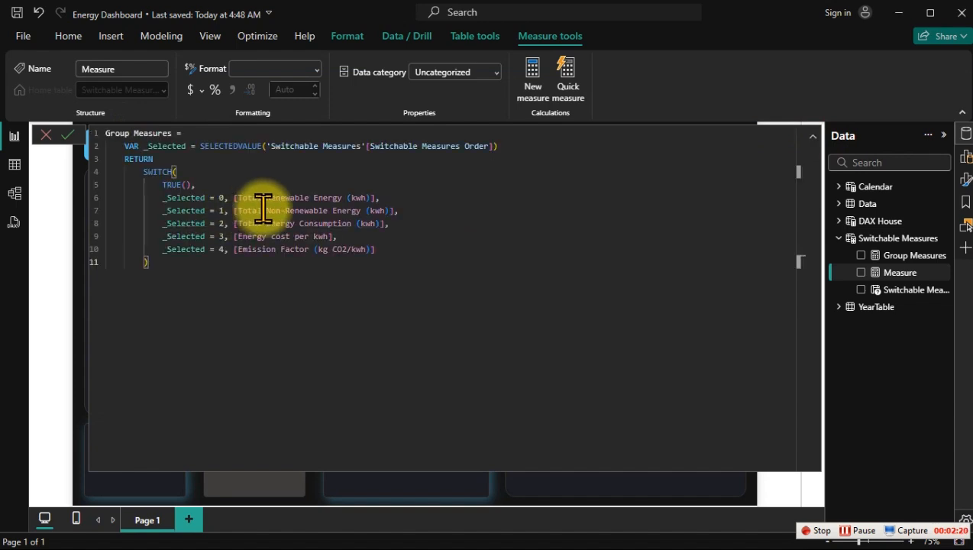
left_click(813, 136)
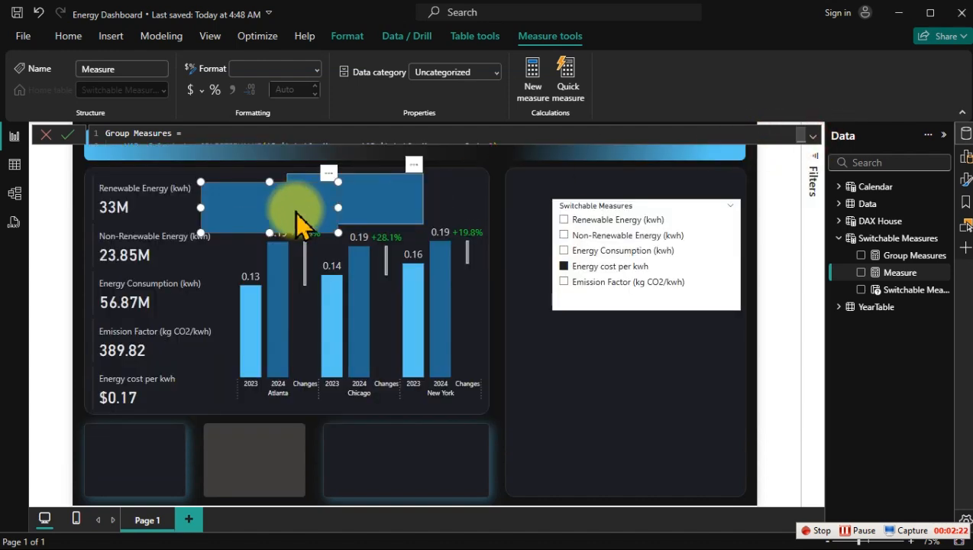
left_click(809, 138)
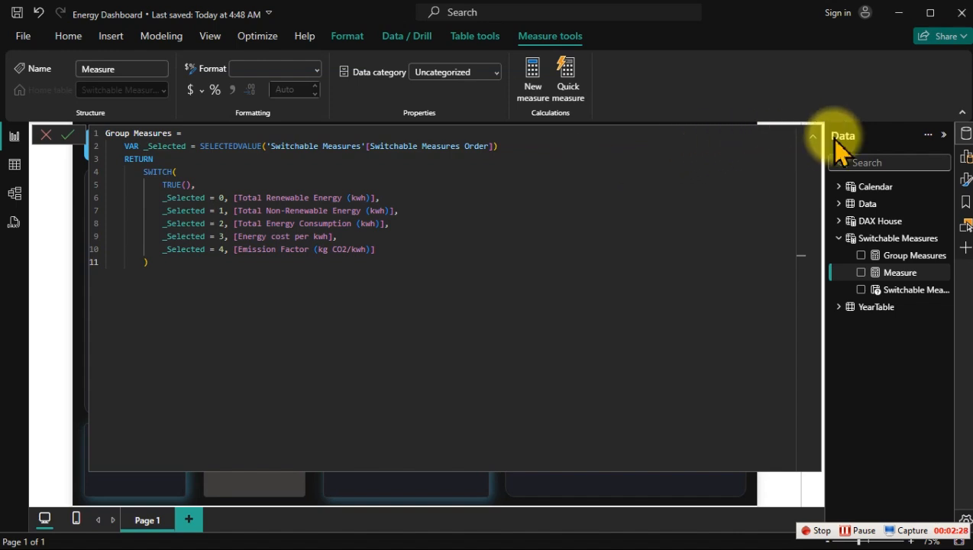
left_click(812, 137)
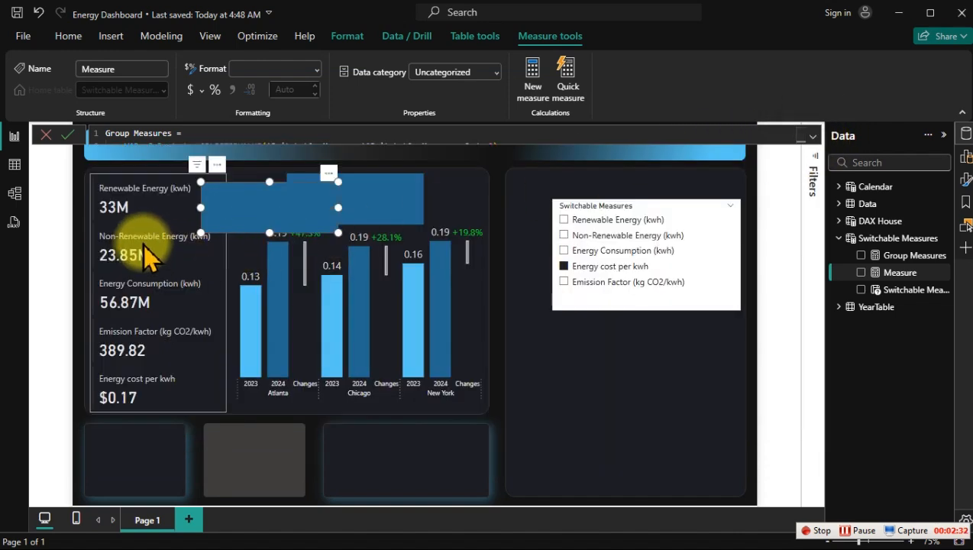
left_click(814, 139)
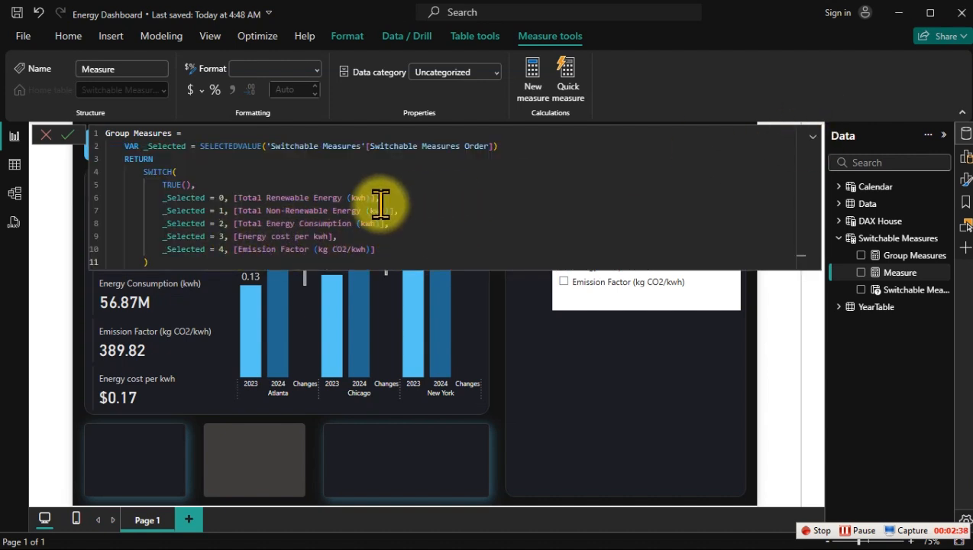
Step: Replace the SWITCH measure results for _Selected values 0 to 4 in the pasted formula with 0, 1, 2, 3 and 4
left_click_drag(376, 197, 232, 197)
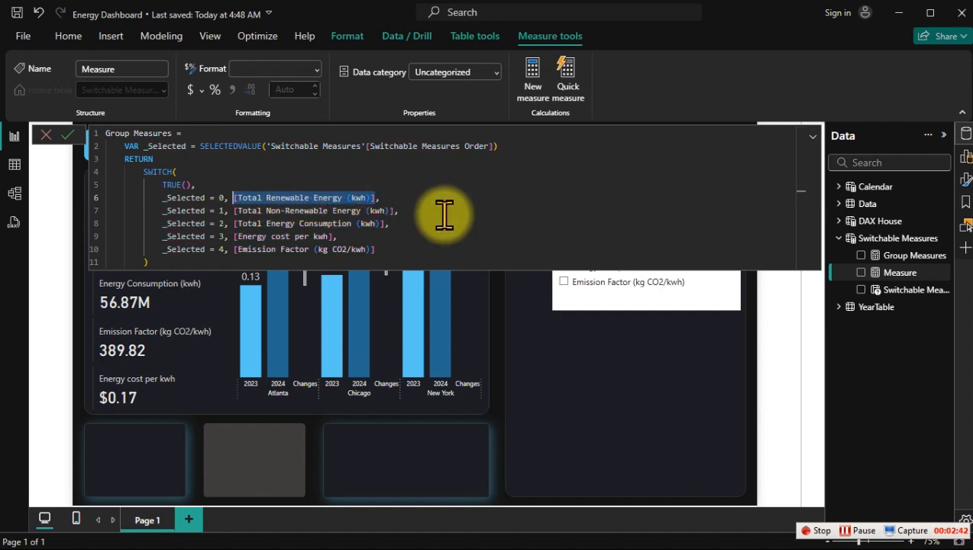
type("0, 0,")
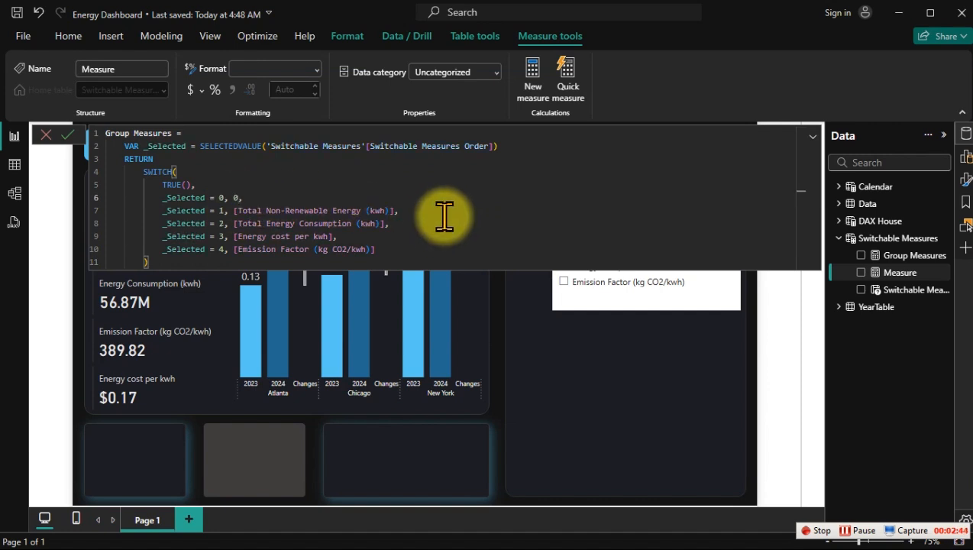
left_click_drag(394, 210, 238, 214)
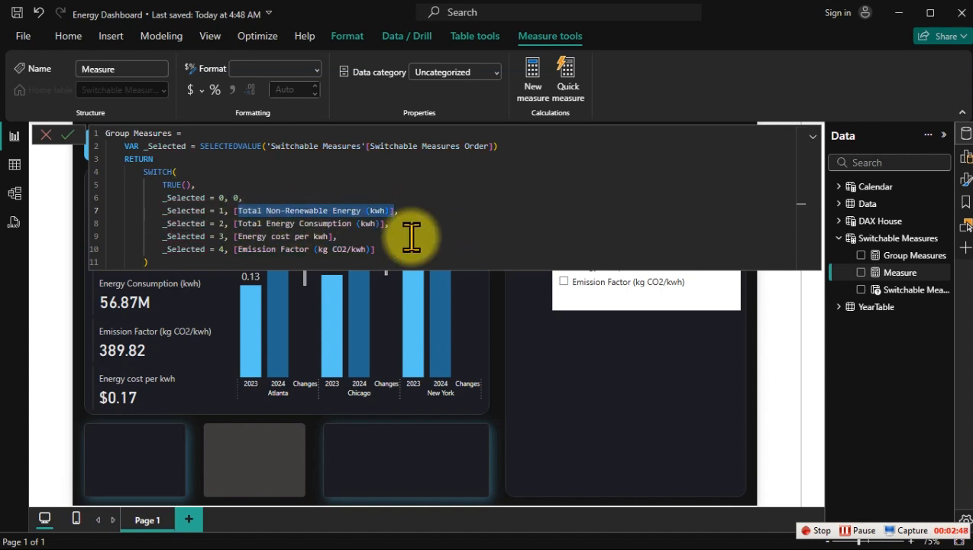
type("1, [1")
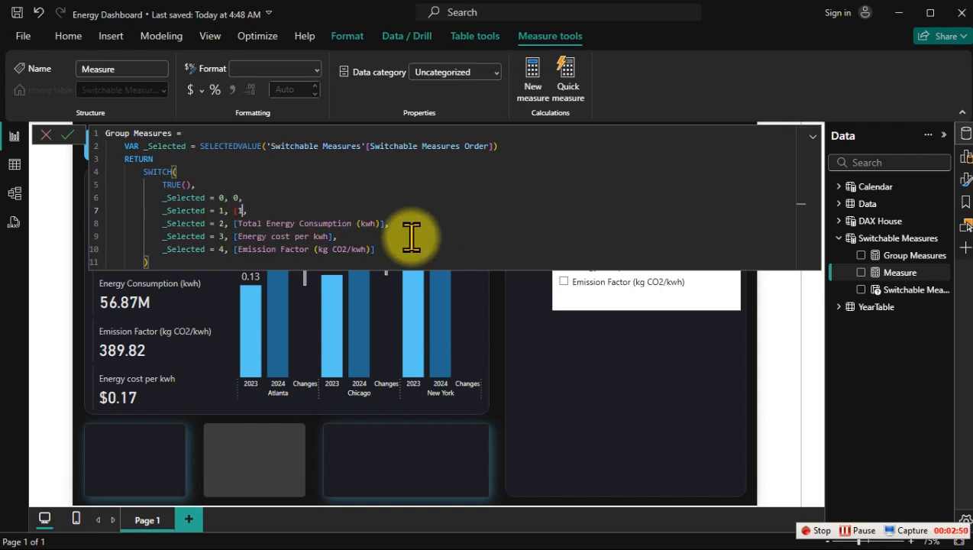
key("BackSpace")
key("BackSpace")
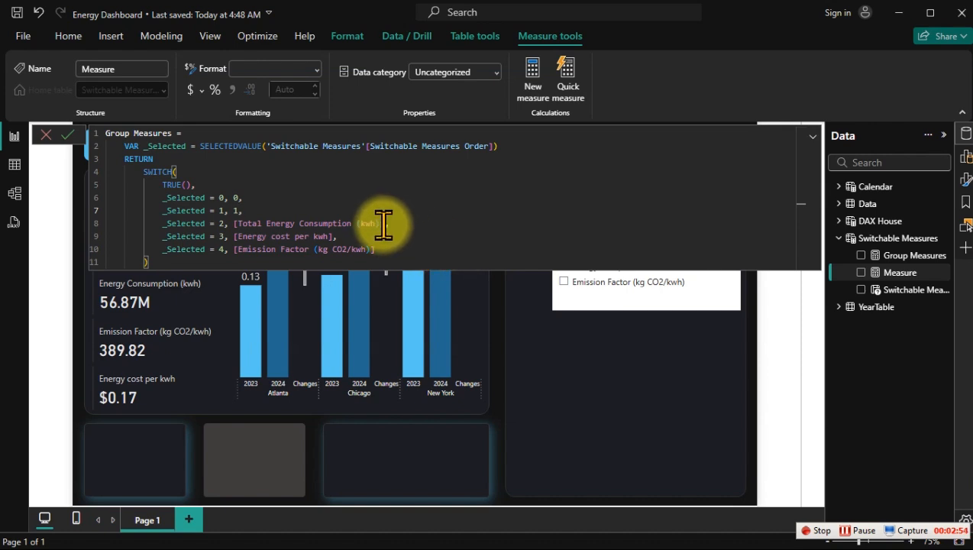
left_click_drag(387, 223, 233, 223)
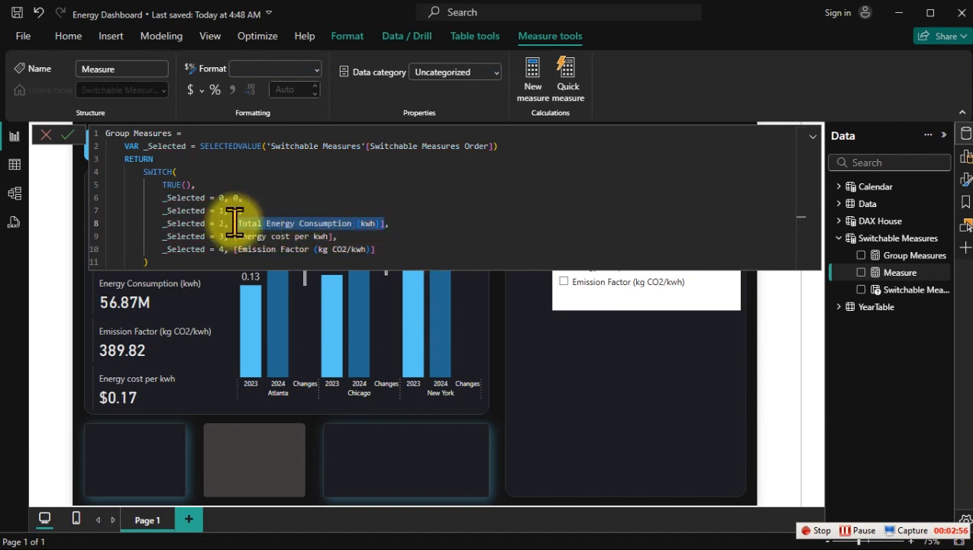
key("BackSpace")
type("2, 2,")
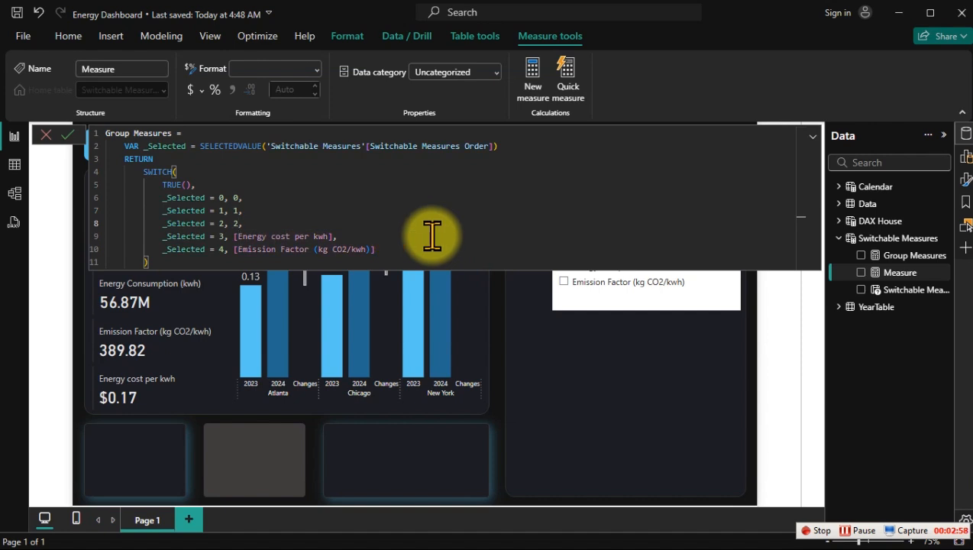
left_click_drag(332, 236, 231, 231)
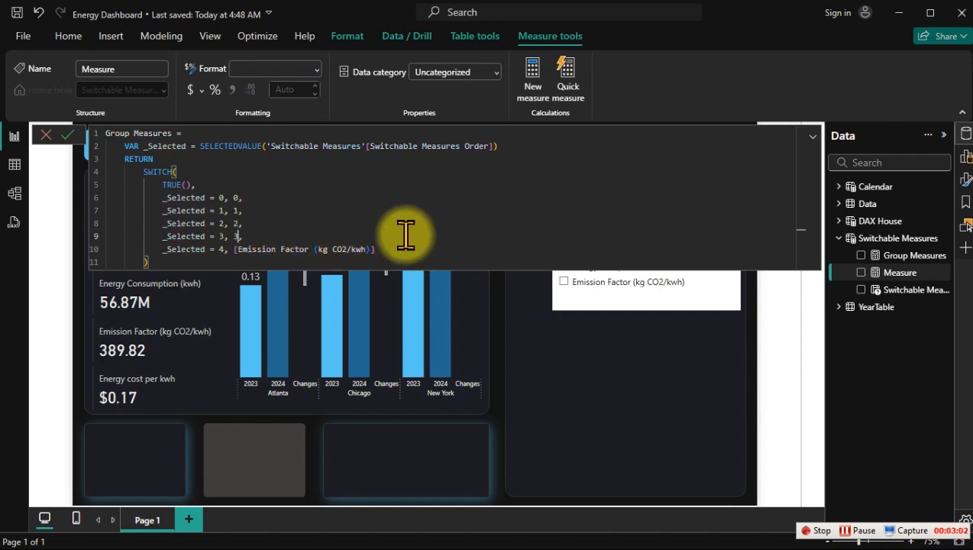
left_click_drag(378, 249, 234, 249)
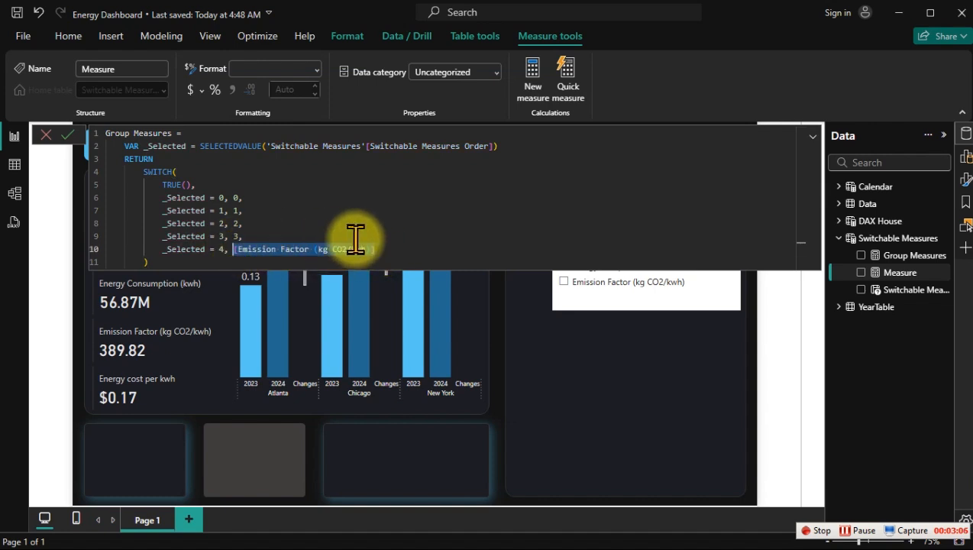
type("4, 4")
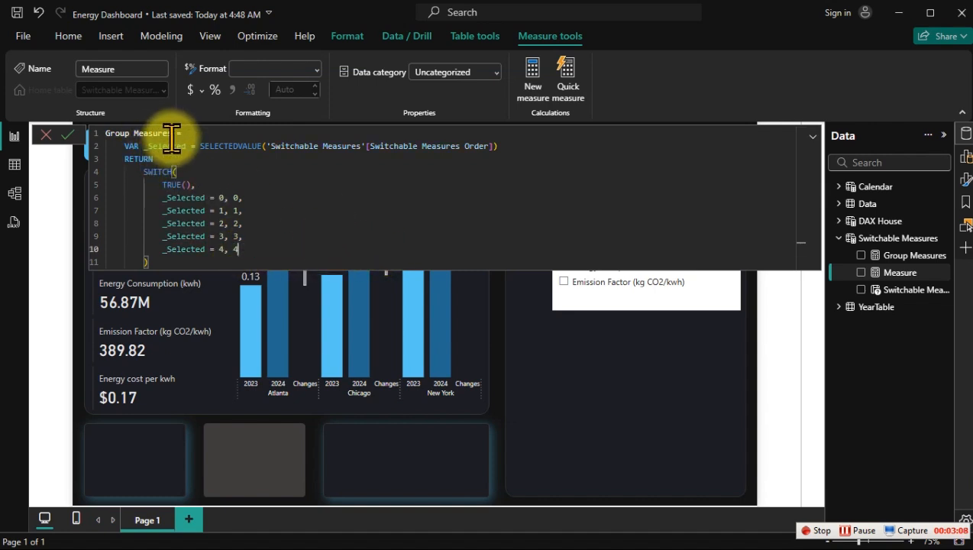
Step: Select the measure name Group Measures at the start of the pasted formula for renaming
left_click_drag(172, 134, 93, 131)
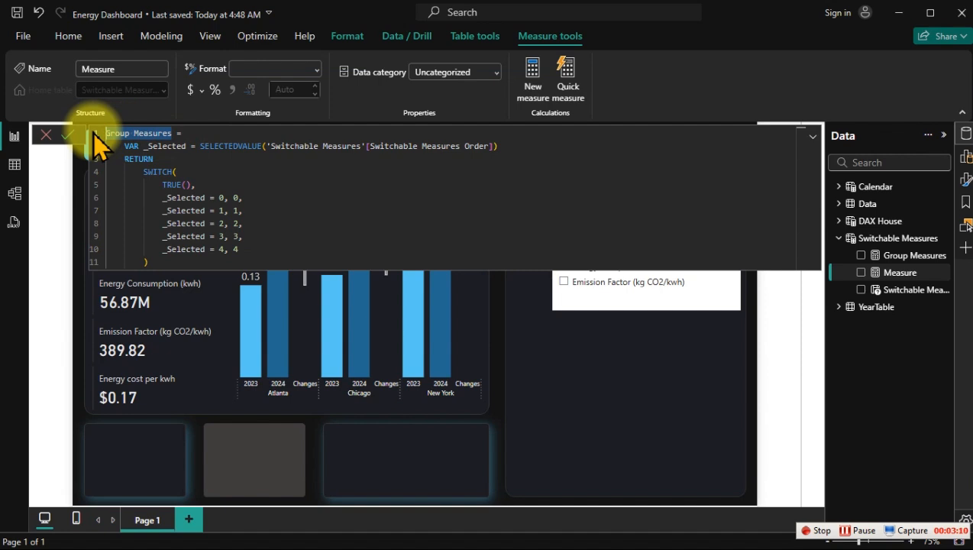
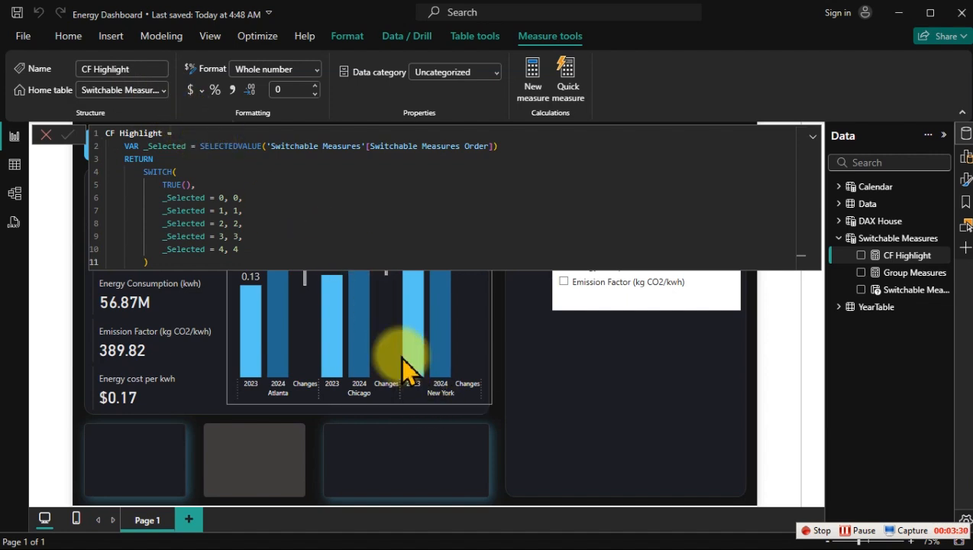
Step: Leave the CF Highlight formula editor and move the smaller-offset blue rectangle up beside the Renewable Energy card
left_click(467, 358)
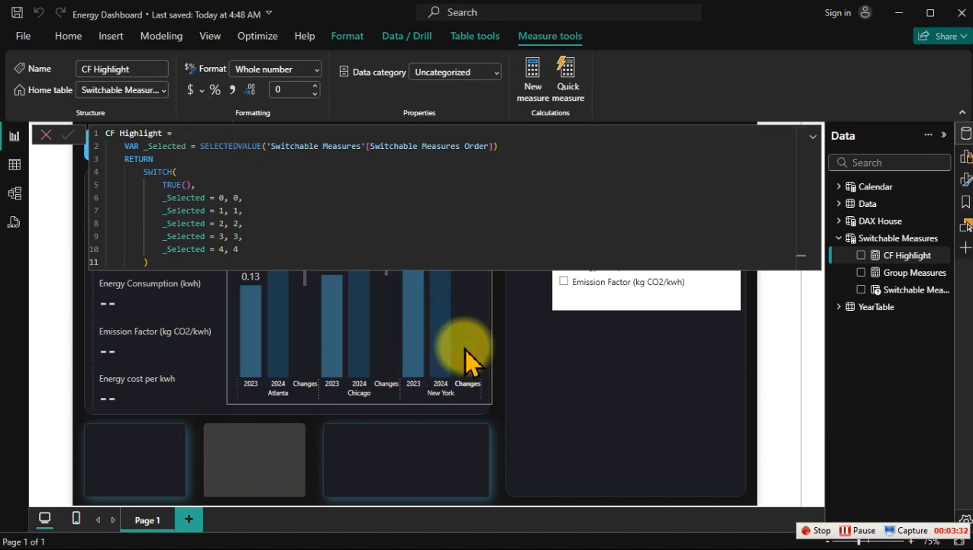
left_click(467, 348)
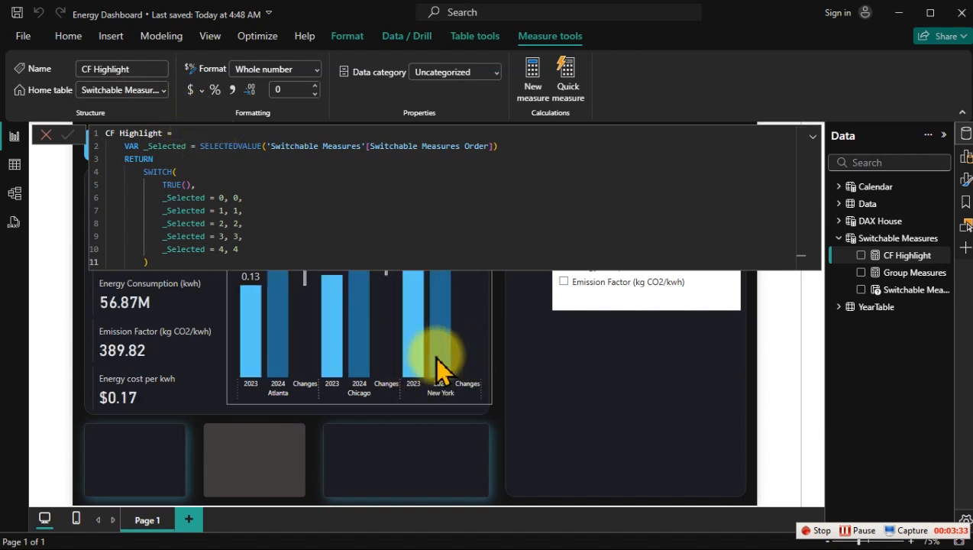
left_click(392, 397)
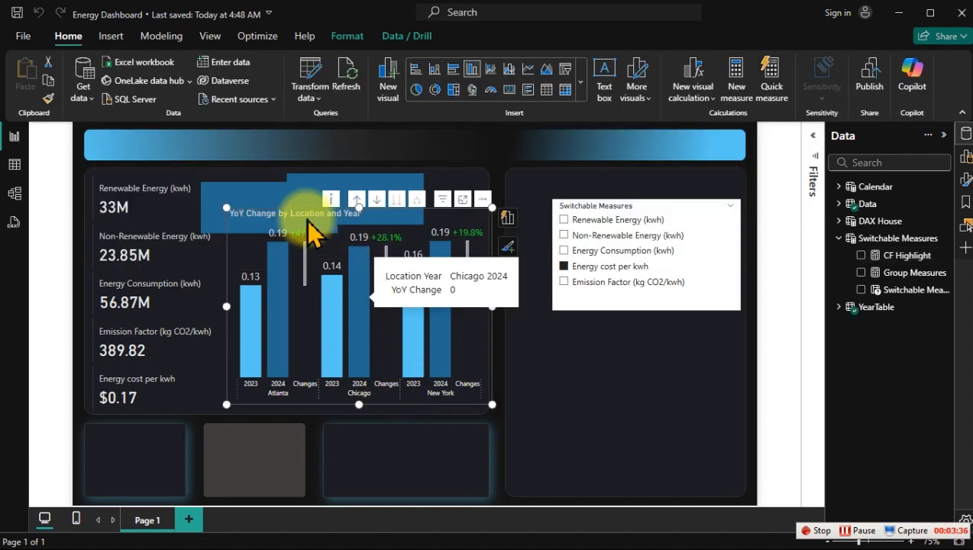
left_click(246, 188)
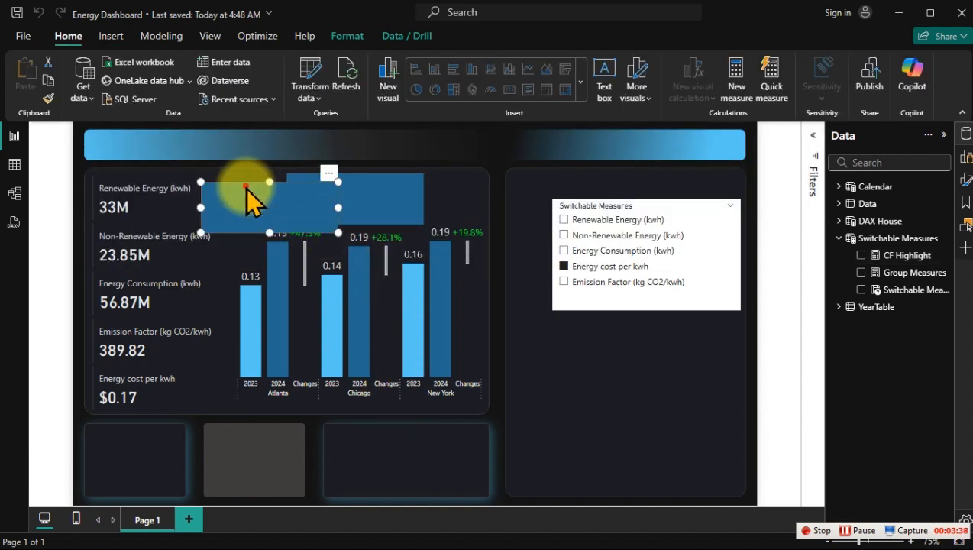
left_click_drag(246, 188, 193, 162)
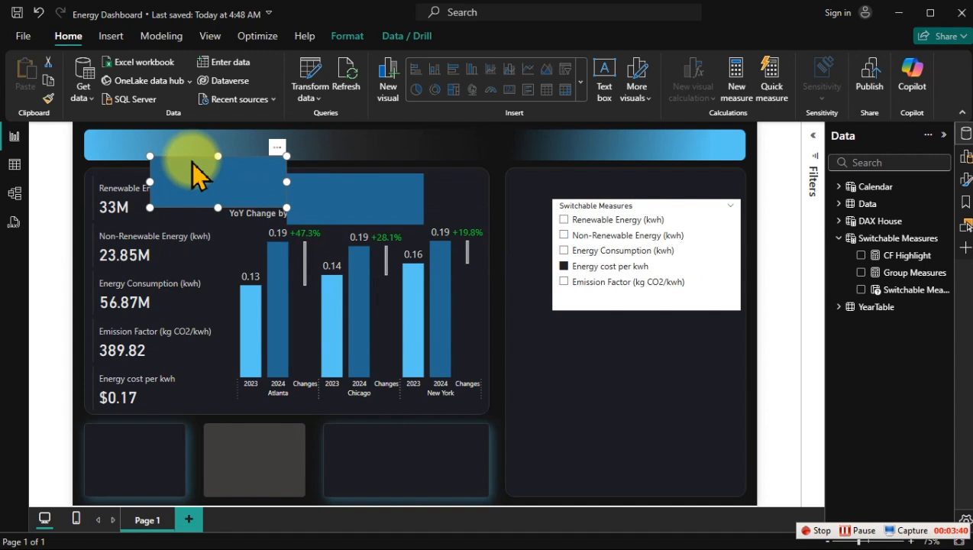
Step: Bring up the hex code of the selected blue rectangle's fill colour for copying
left_click(965, 178)
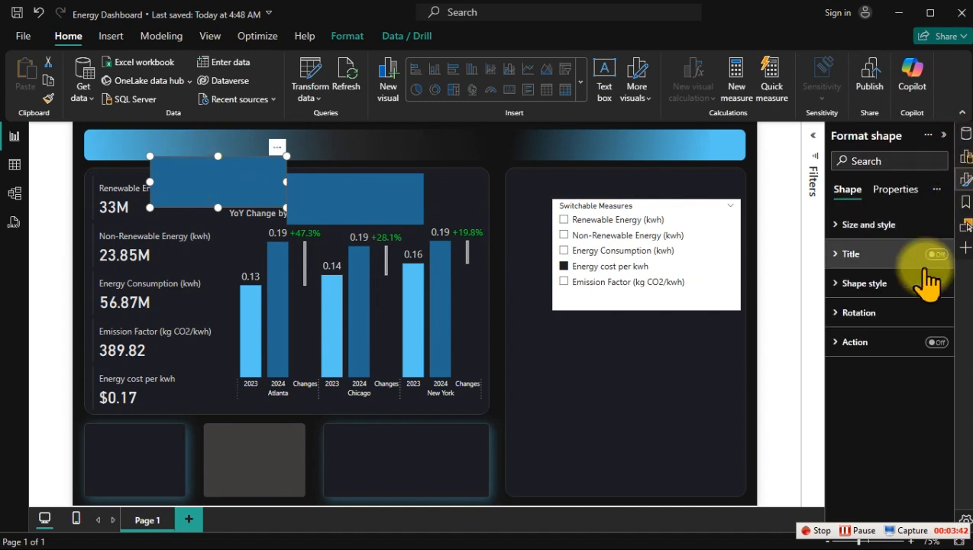
left_click(877, 282)
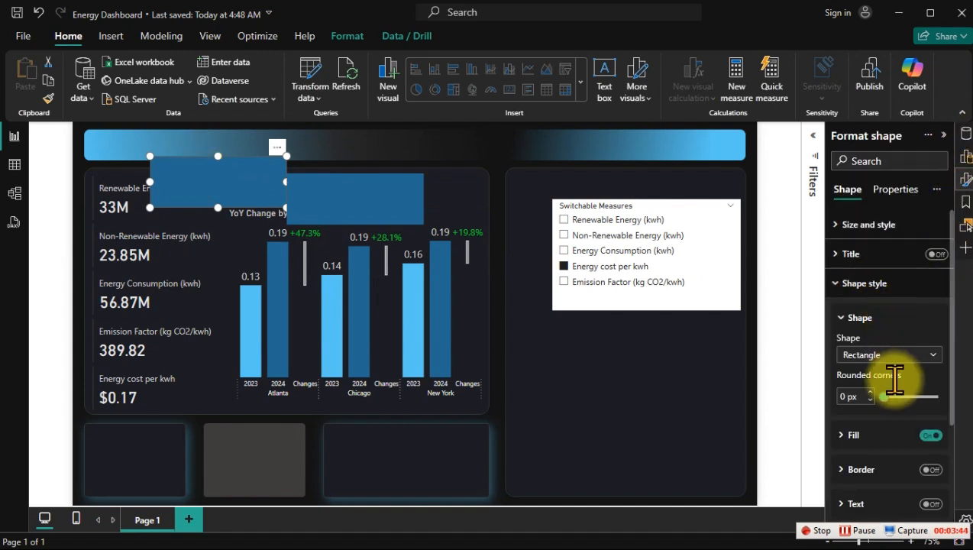
scroll(890, 382, "down", 3)
left_click(855, 293)
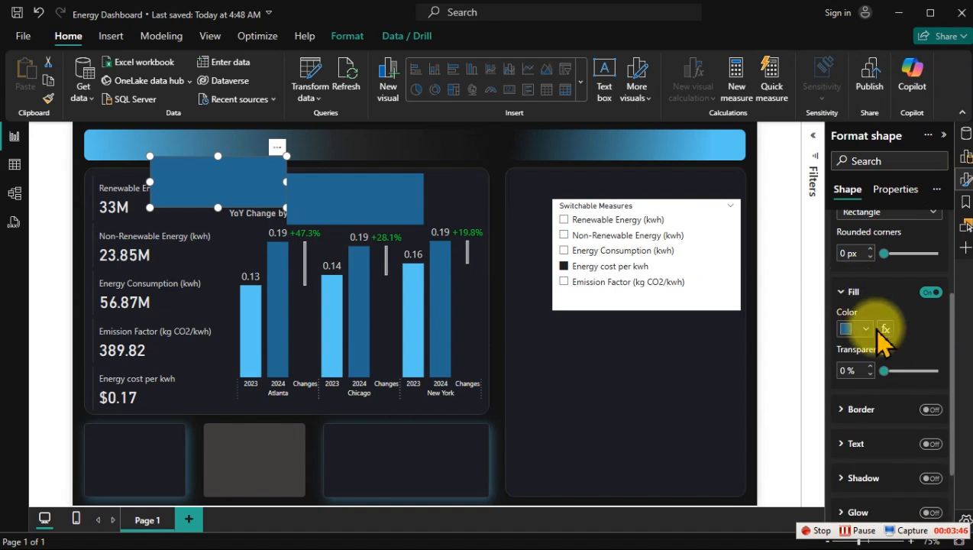
left_click(866, 330)
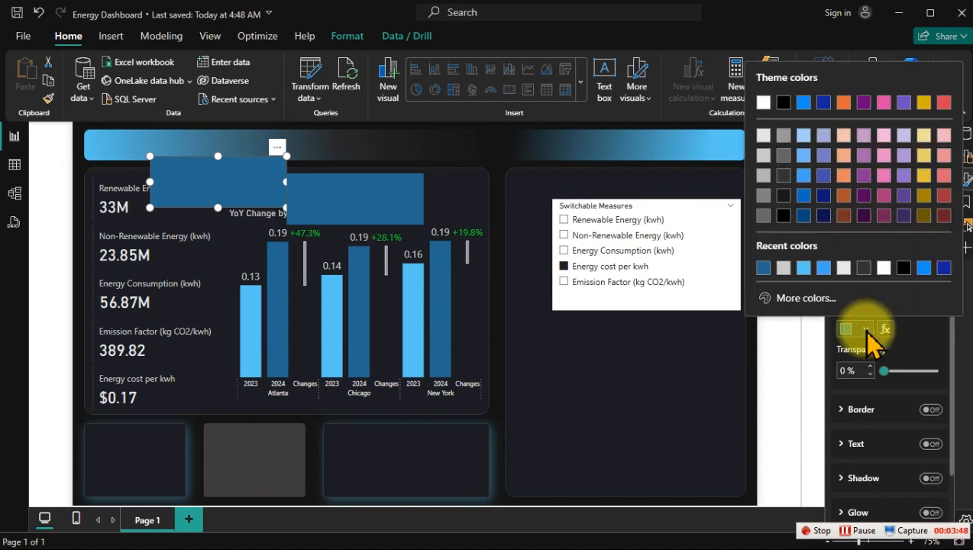
left_click(823, 299)
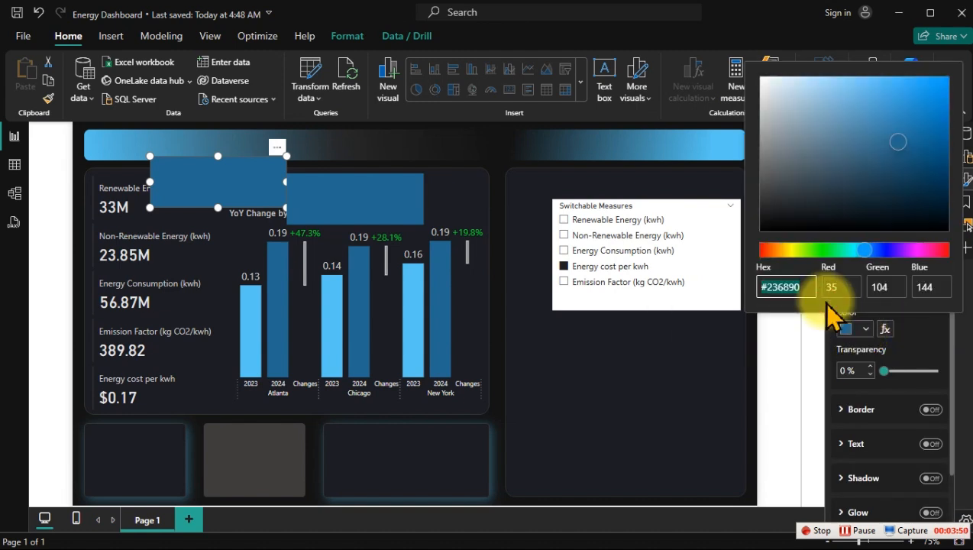
Step: Open Notepad, record the fill colour as "#236890 Highlight" and return to the Power BI report
key("super")
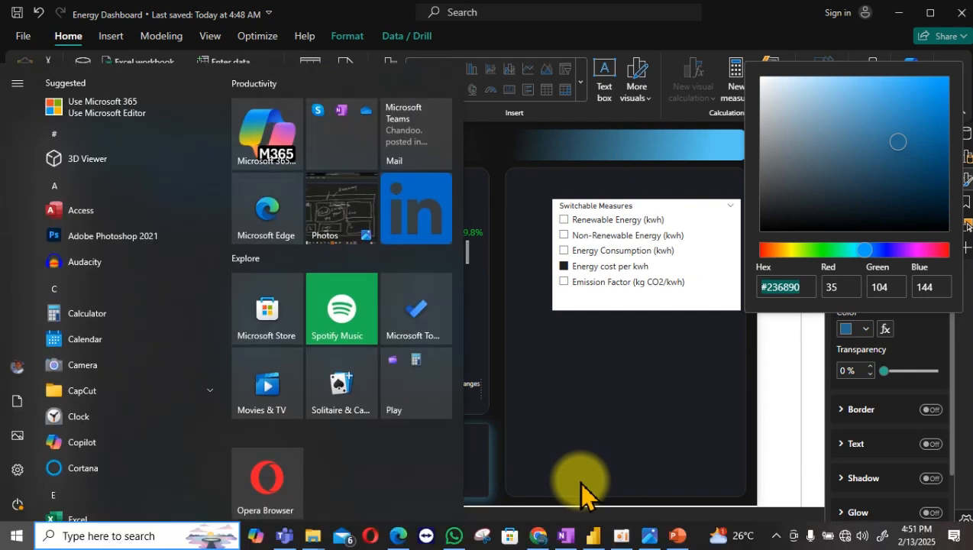
type("not")
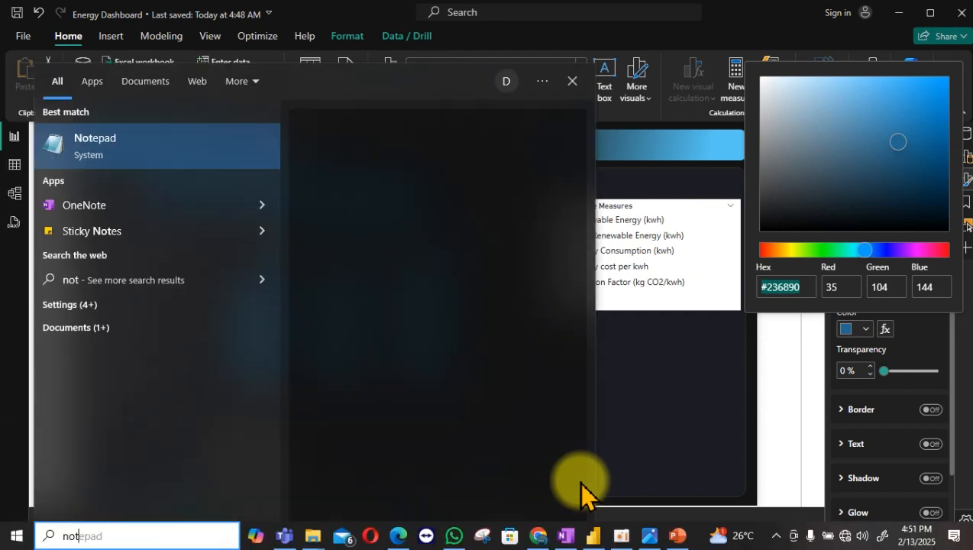
left_click(175, 149)
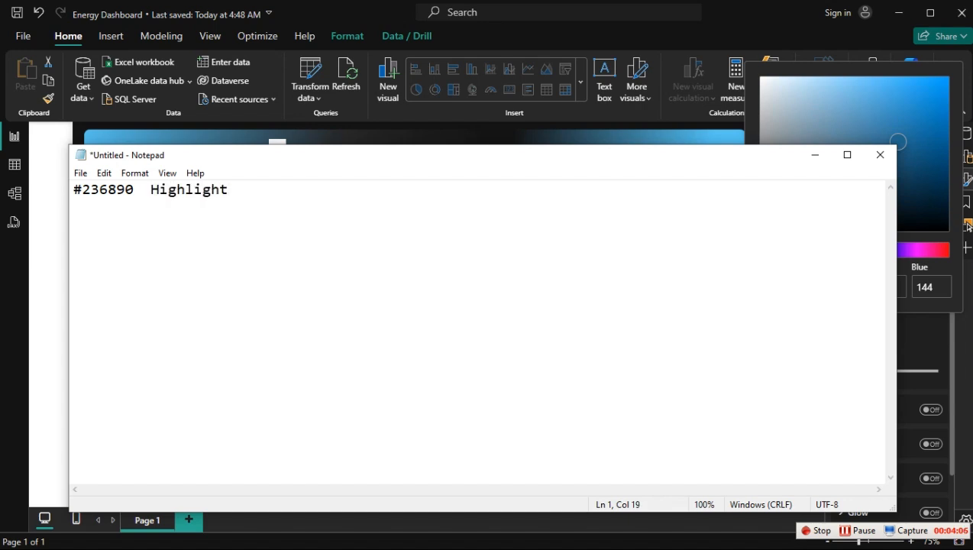
left_click(329, 145)
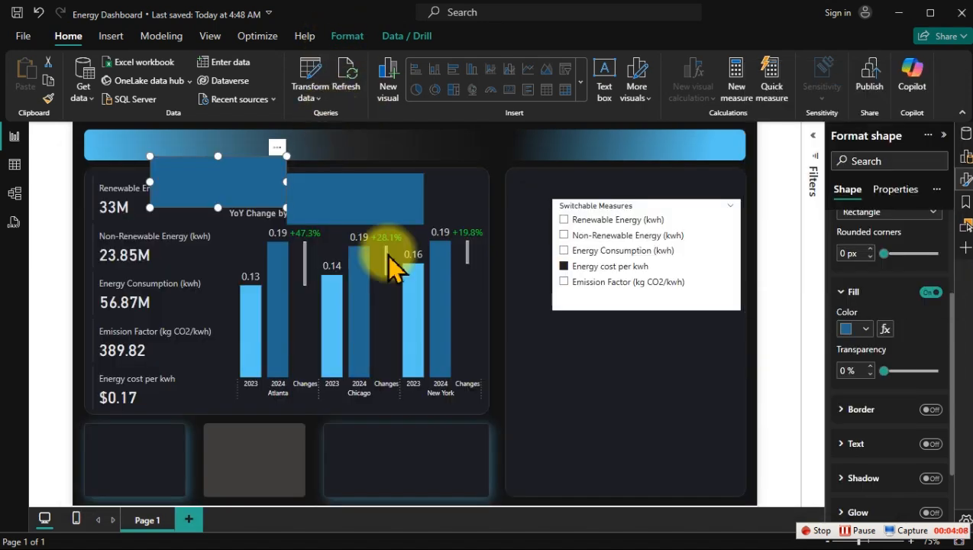
Step: Switch to PowerPoint, look up the hex code of the large dark panel's outline colour, and return to Power BI
key("super")
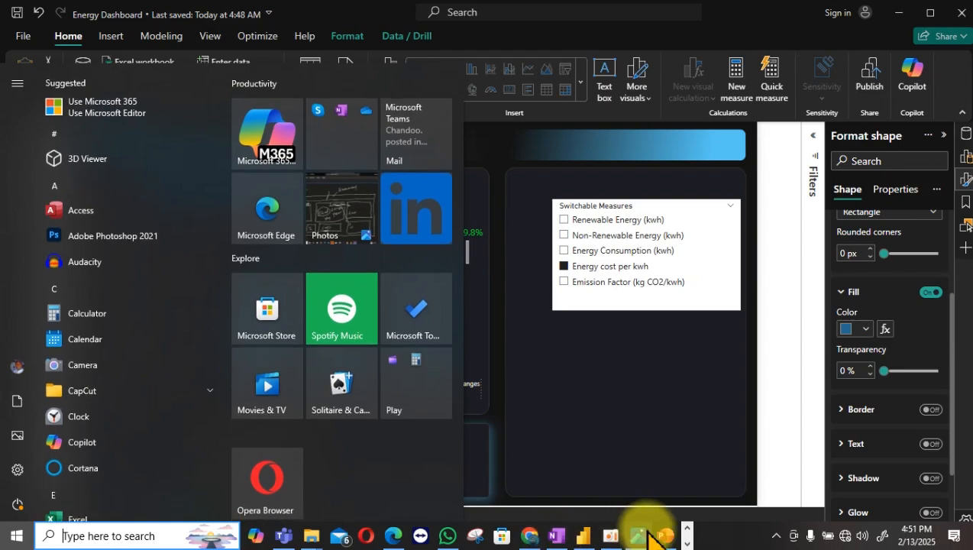
left_click(663, 534)
left_click(441, 319)
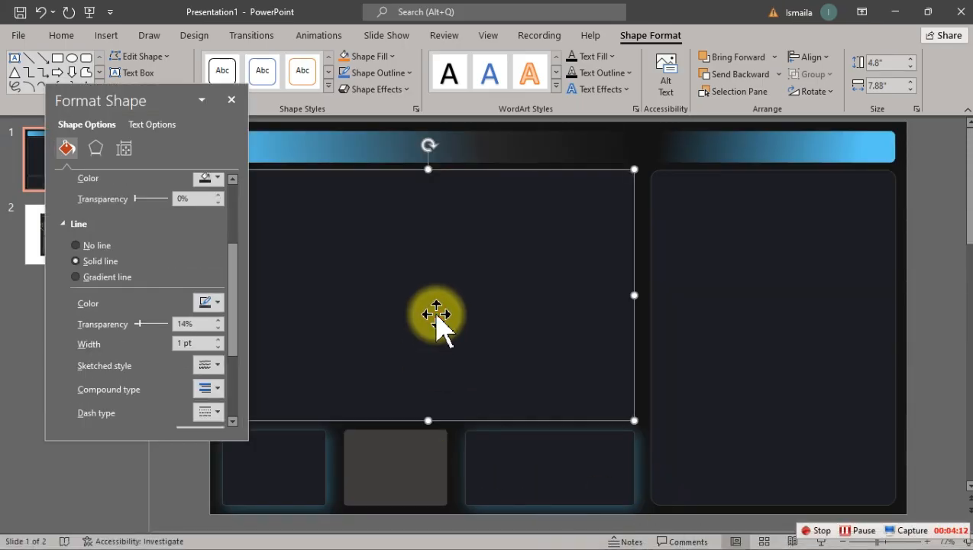
left_click(208, 306)
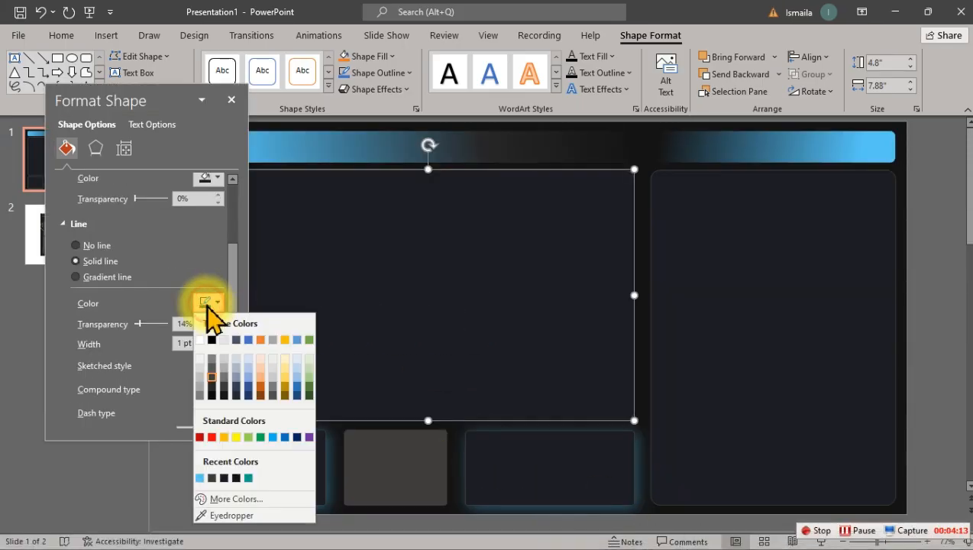
left_click(234, 500)
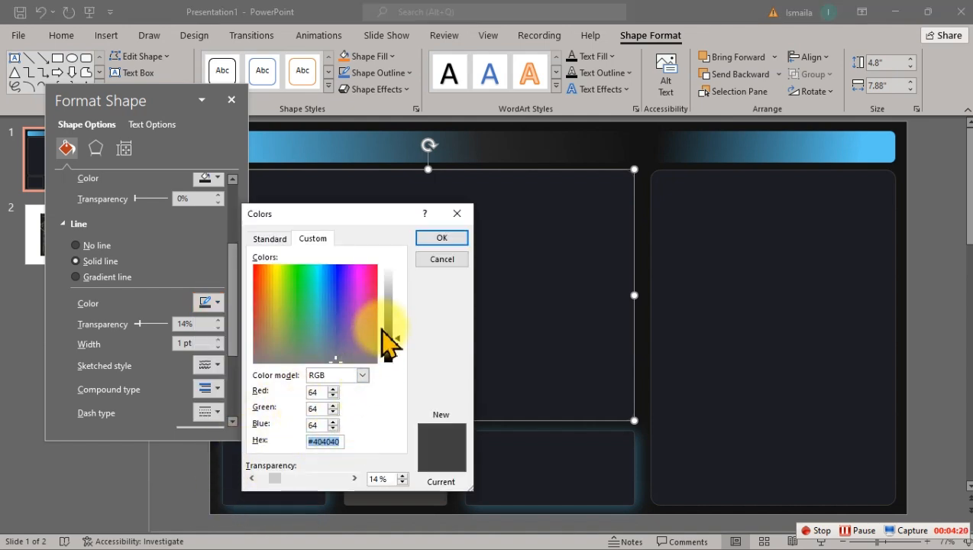
left_click(441, 240)
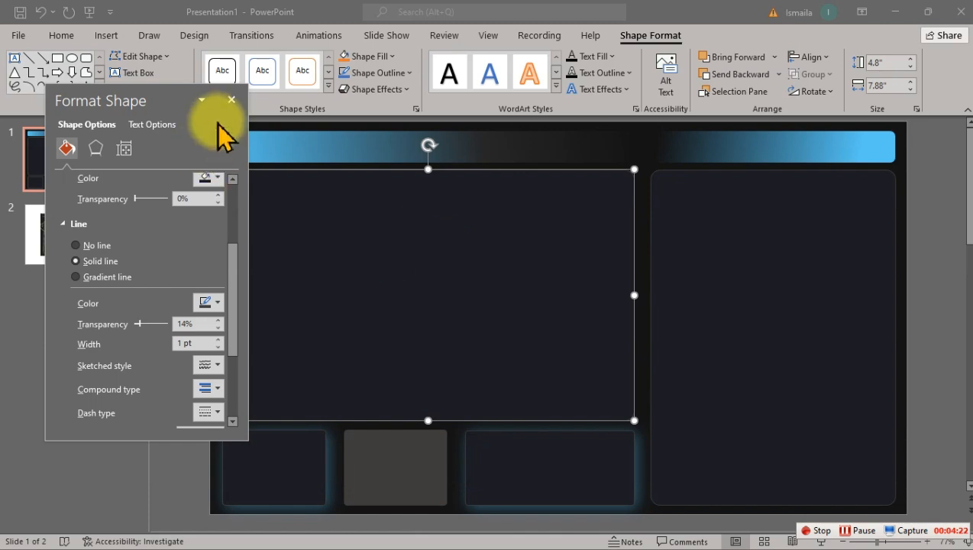
left_click(231, 100)
left_click(895, 11)
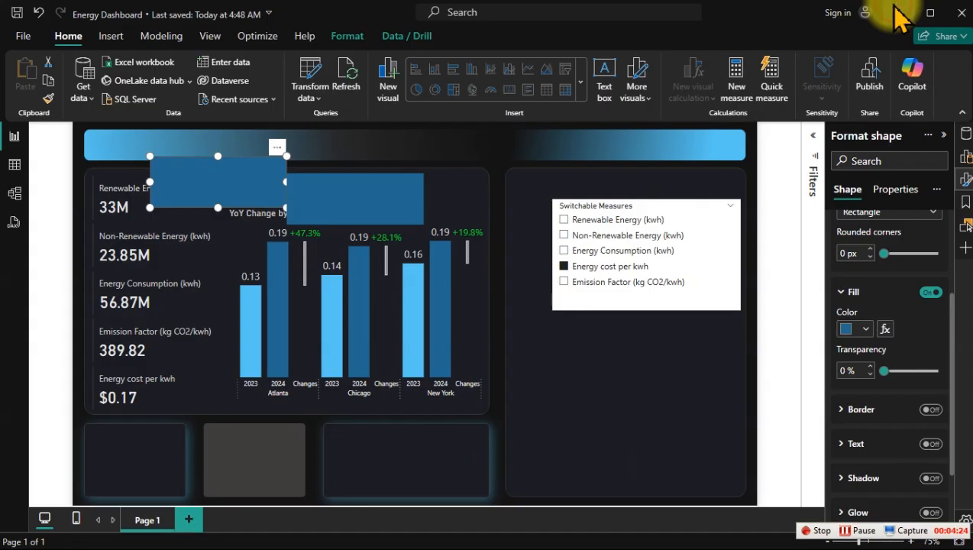
Step: Fill the selected rectangle with the pink theme colour #a8337d, 25% darker, and move it over the right edge of the Non-Renewable Energy card
mouse_move(233, 174)
left_mouse_down()
mouse_move(216, 196)
mouse_move(240, 194)
mouse_move(218, 186)
left_mouse_up()
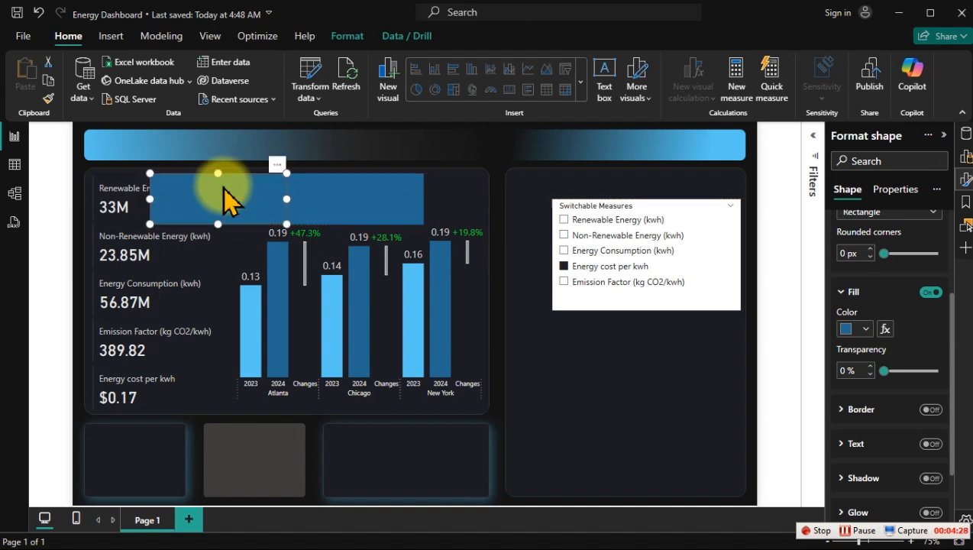
left_click(865, 329)
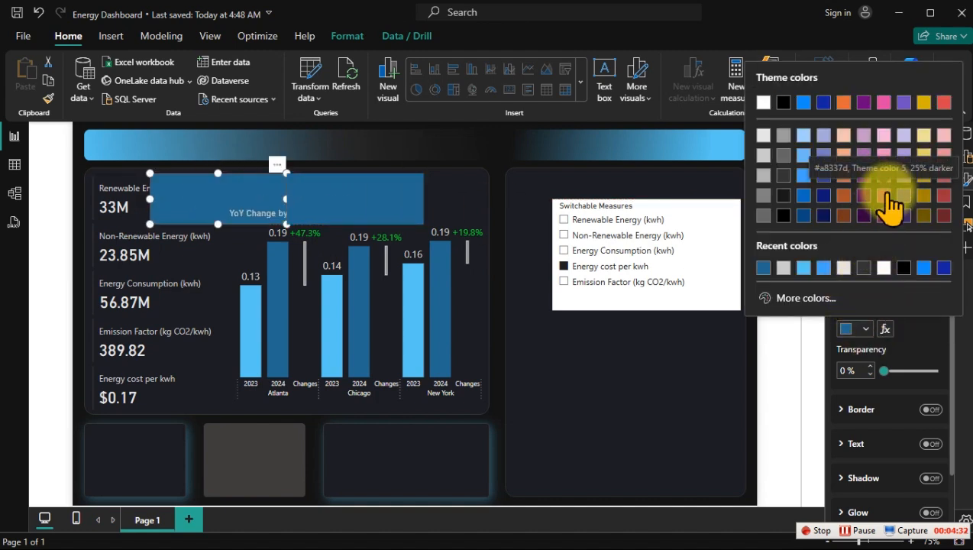
left_click(885, 195)
left_click_drag(214, 196, 219, 282)
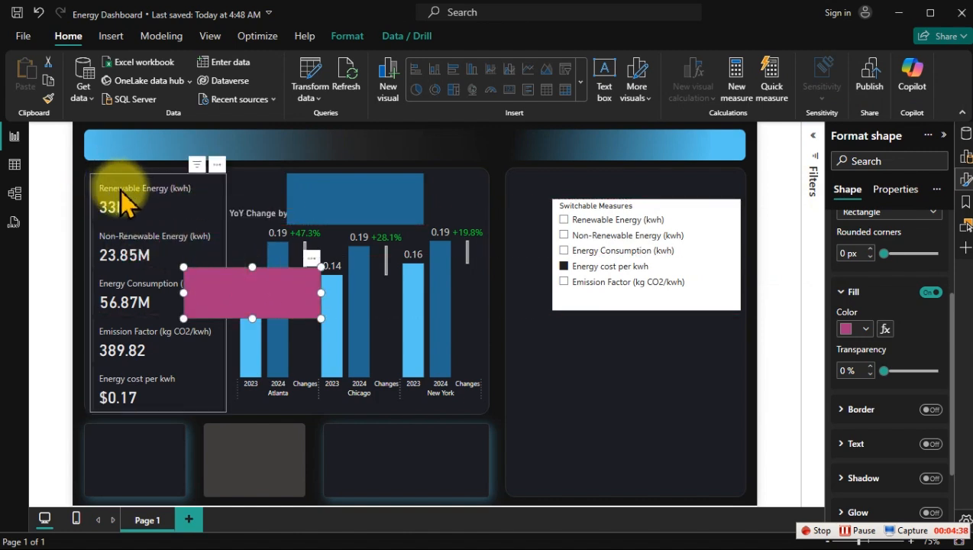
left_click_drag(246, 293, 197, 226)
Step: Delete the remaining blue rectangle above the chart and move the pink one up beside the Renewable Energy card
left_click(389, 213)
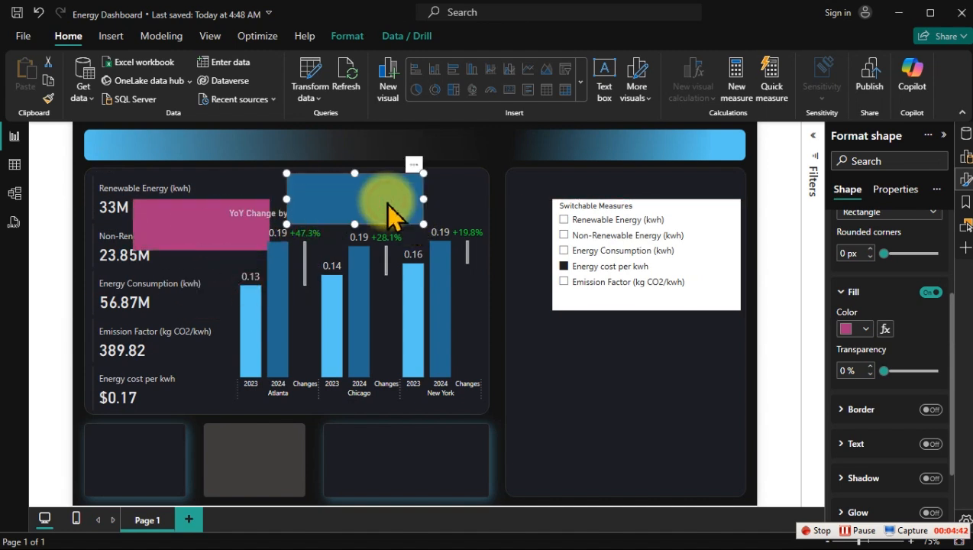
key("Delete")
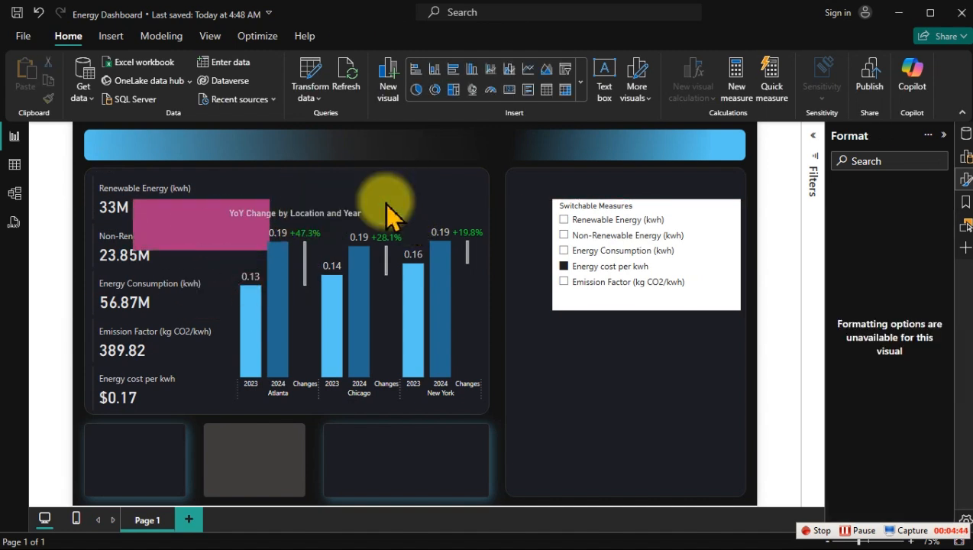
left_click_drag(173, 229, 232, 204)
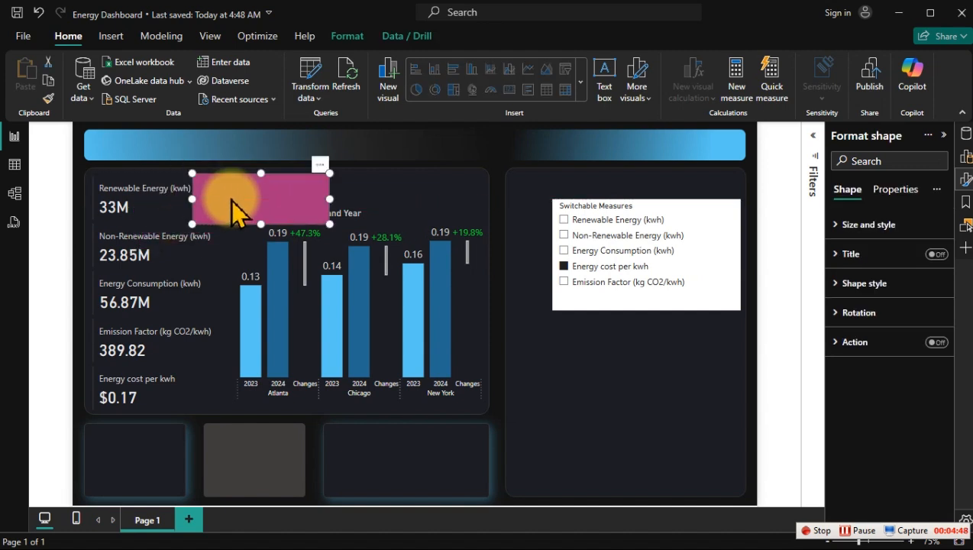
Step: Set up conditional formatting of the pink rectangle's fill with the Rules format style based on the CF Highlight measure
left_click(840, 283)
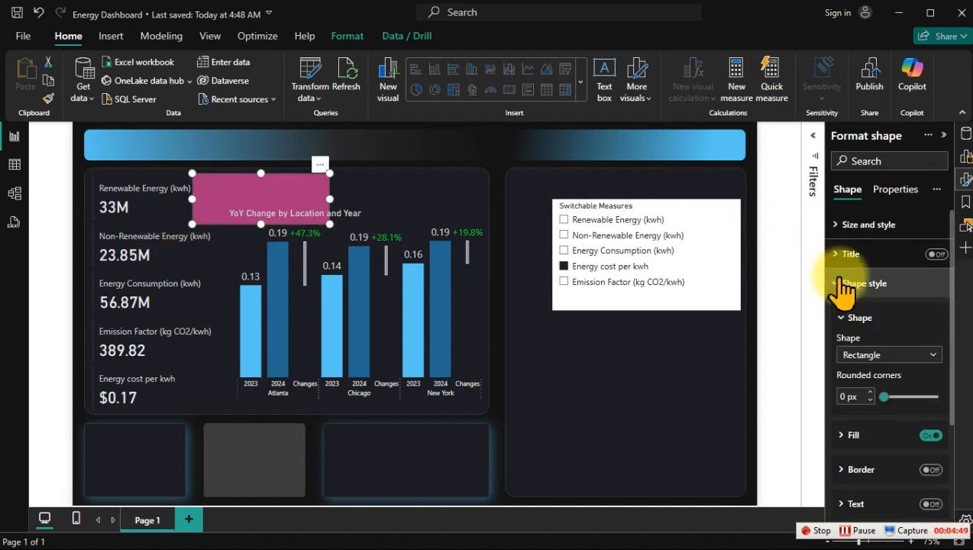
scroll(869, 382, "down", 2)
left_click(855, 367)
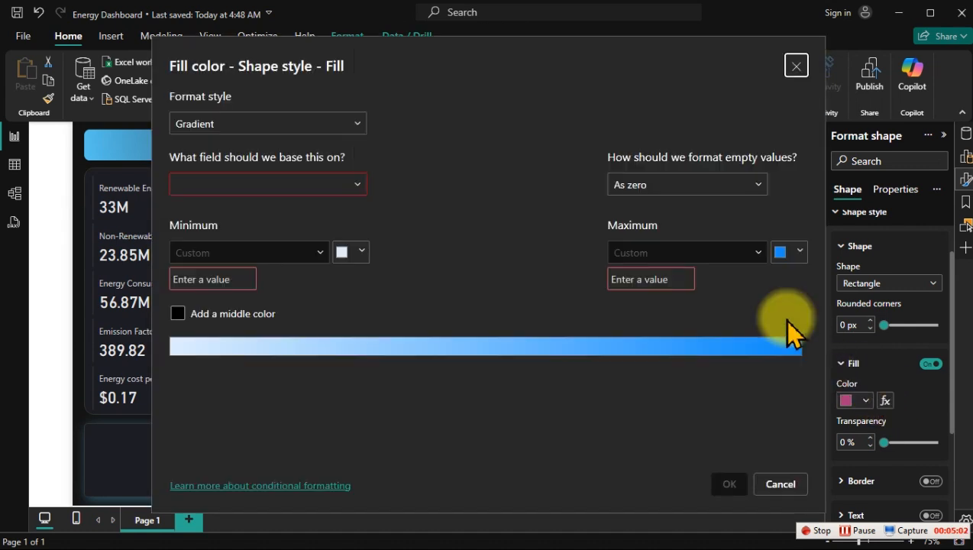
left_click(332, 125)
left_click(231, 170)
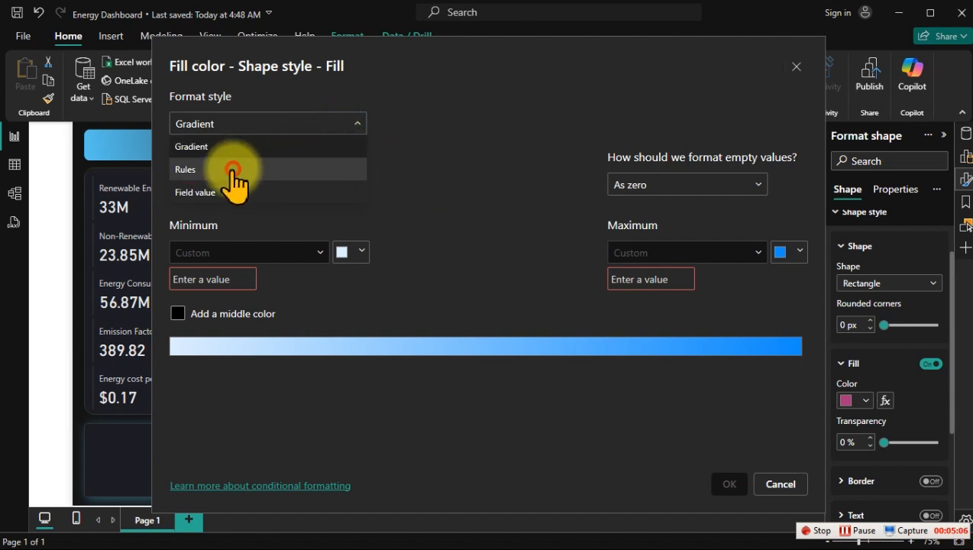
left_click(234, 182)
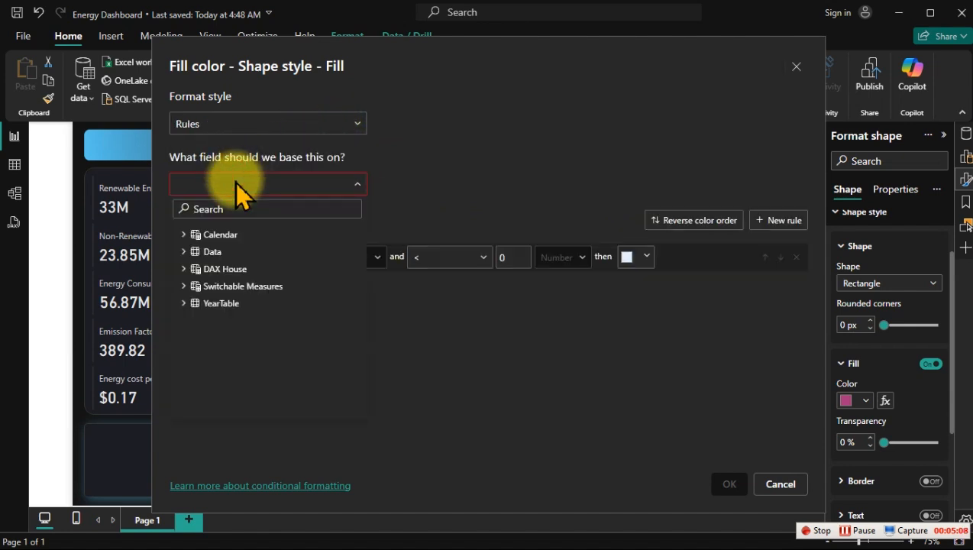
type("cf")
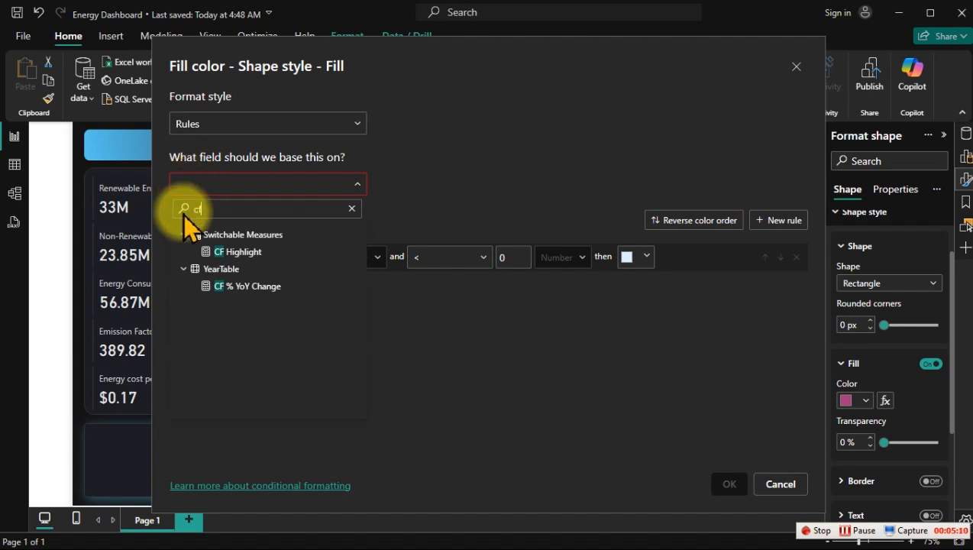
left_click(249, 255)
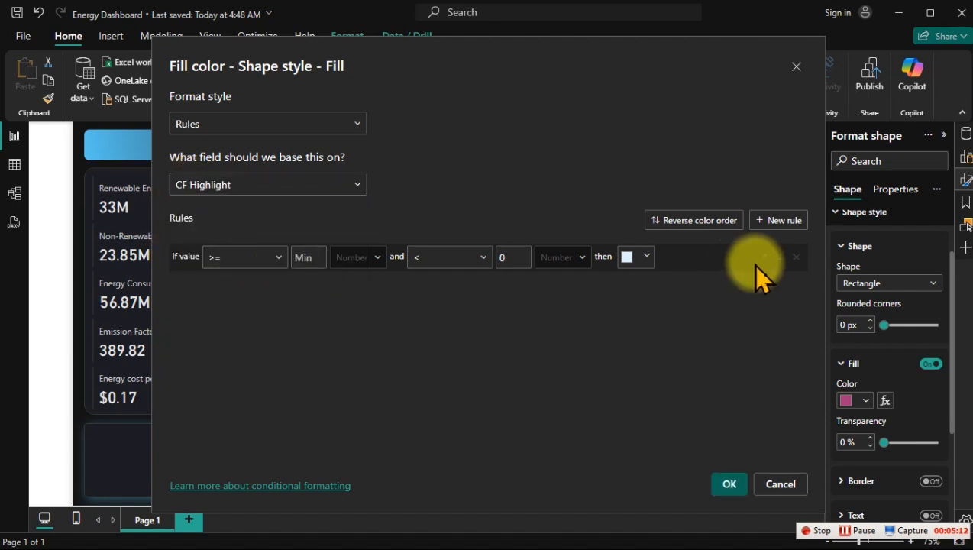
Step: Add three more rules and set the comparison operator of all four rules to equals (=)
left_click(778, 220)
left_click(778, 221)
left_click(777, 220)
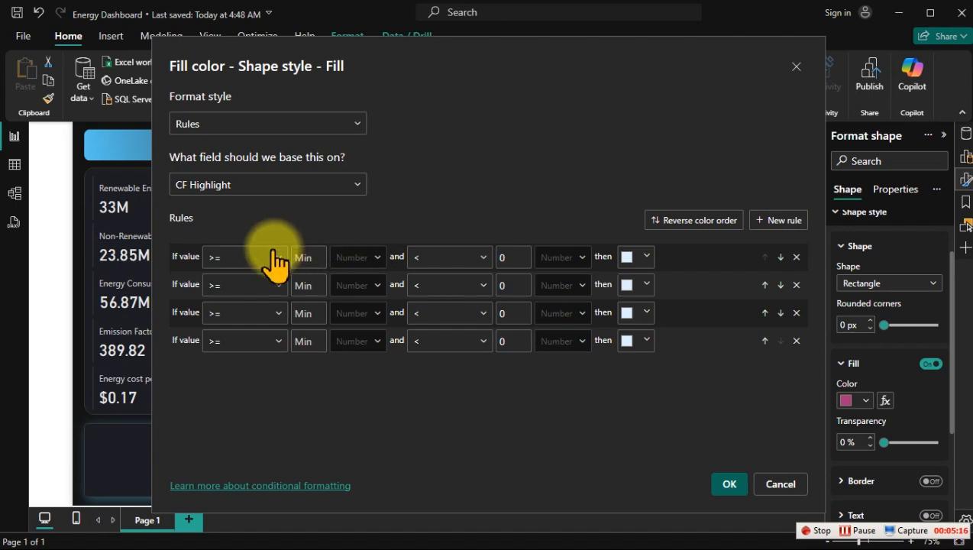
left_click(252, 259)
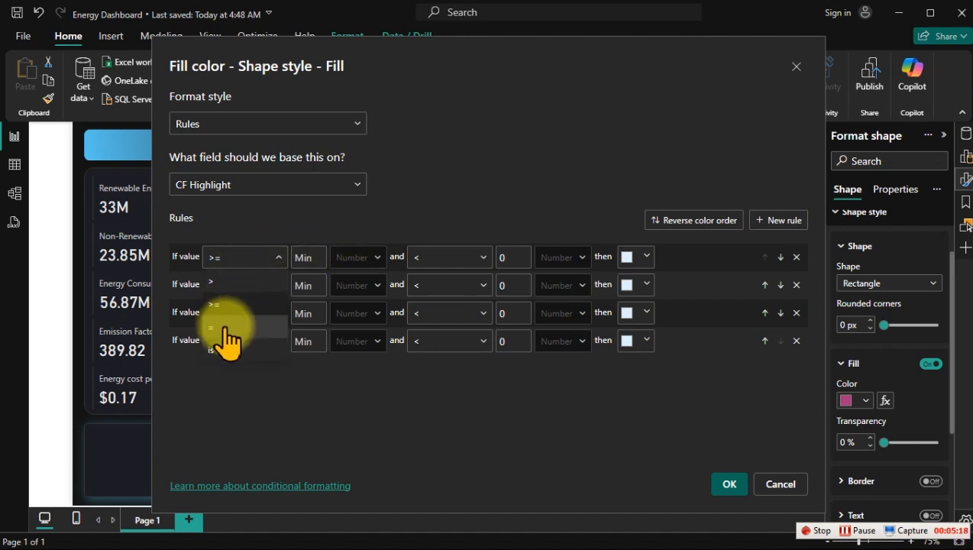
left_click(223, 327)
left_click(242, 277)
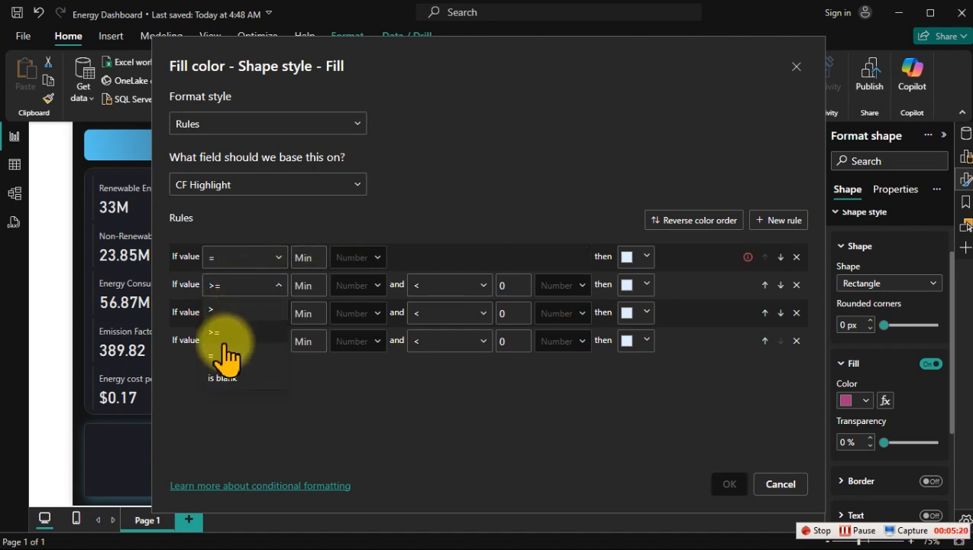
left_click(245, 284)
left_click(245, 285)
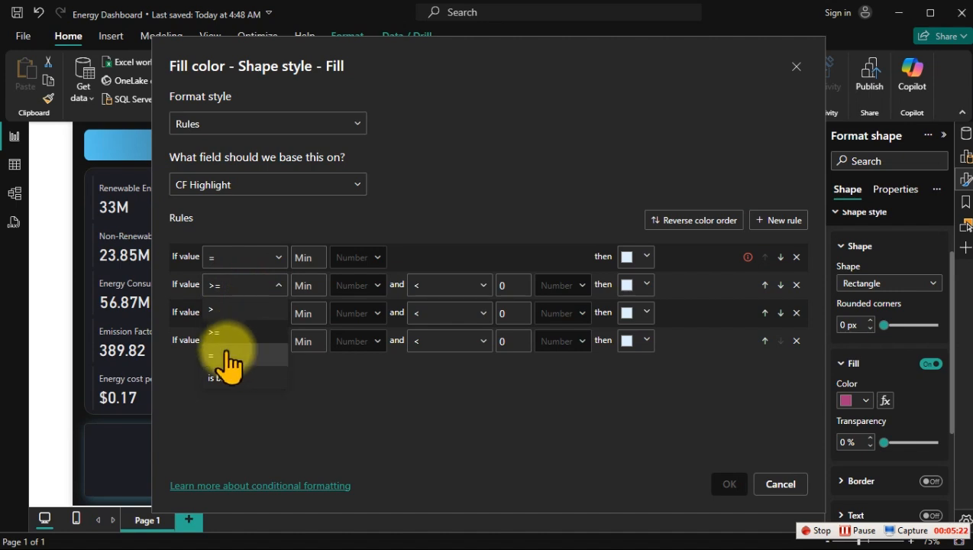
left_click(227, 354)
left_click(242, 313)
left_click(240, 382)
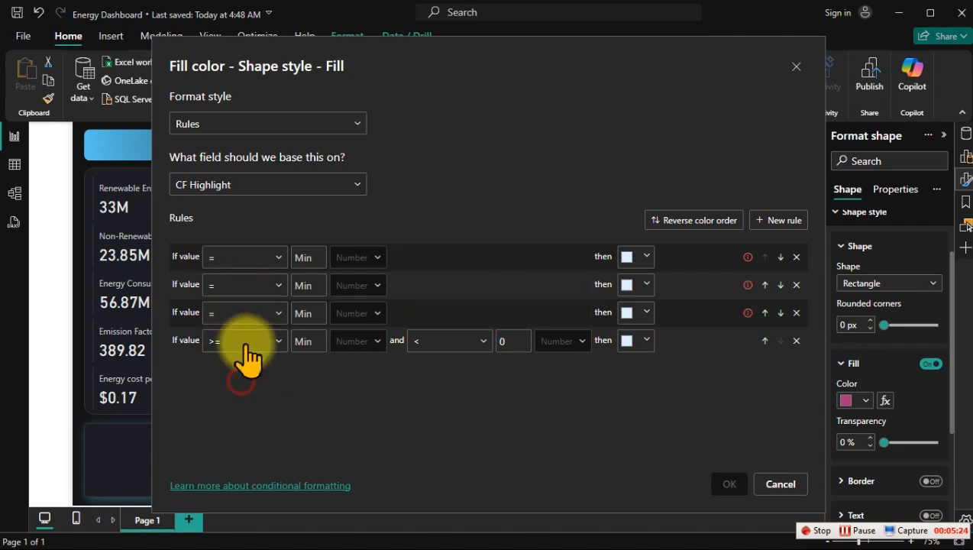
left_click(252, 340)
left_click(231, 410)
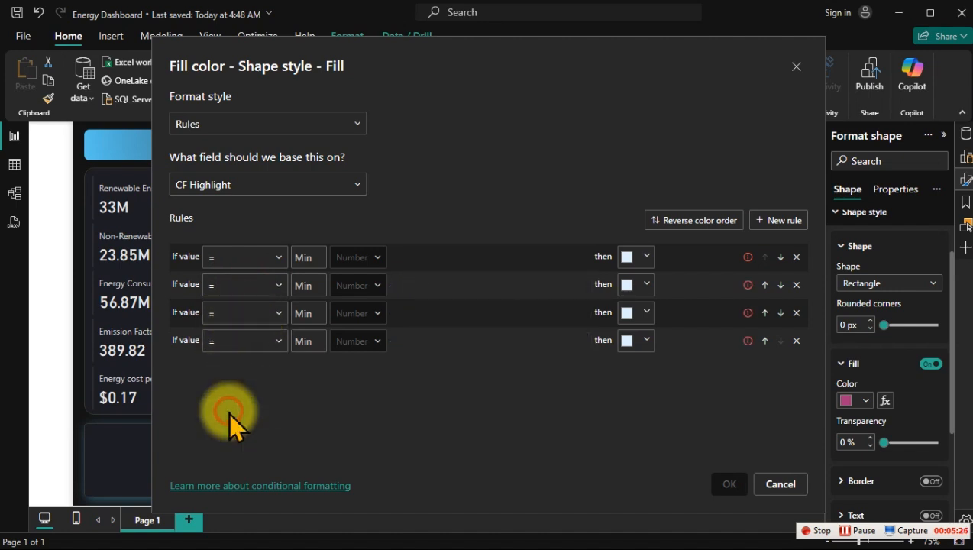
Step: Set the comparison values of the four rules to 0, 1, 2 and 3 in order
left_click(366, 254)
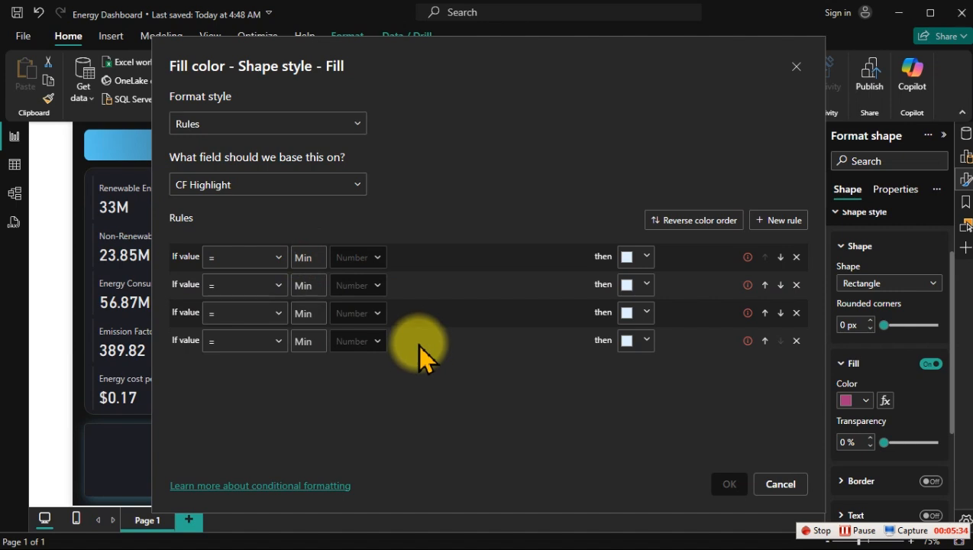
type("0")
left_click(303, 282)
type("1")
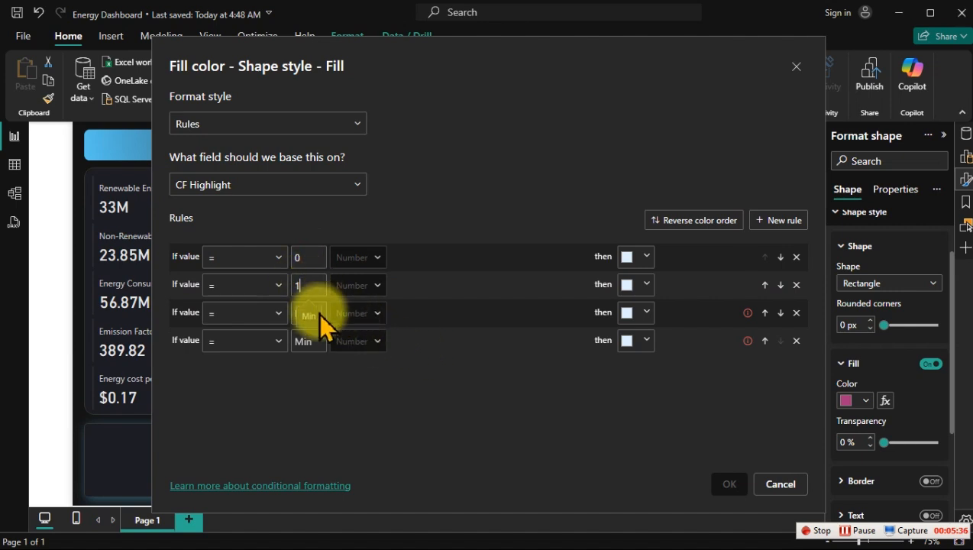
left_click(316, 312)
type("2")
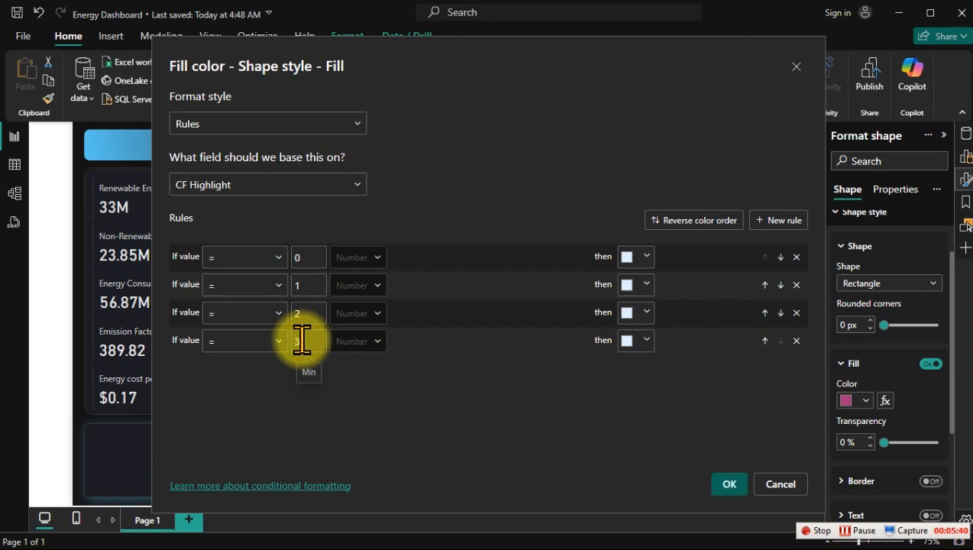
Step: Add a fifth rule for CF Highlight values equal to 4
left_click(794, 220)
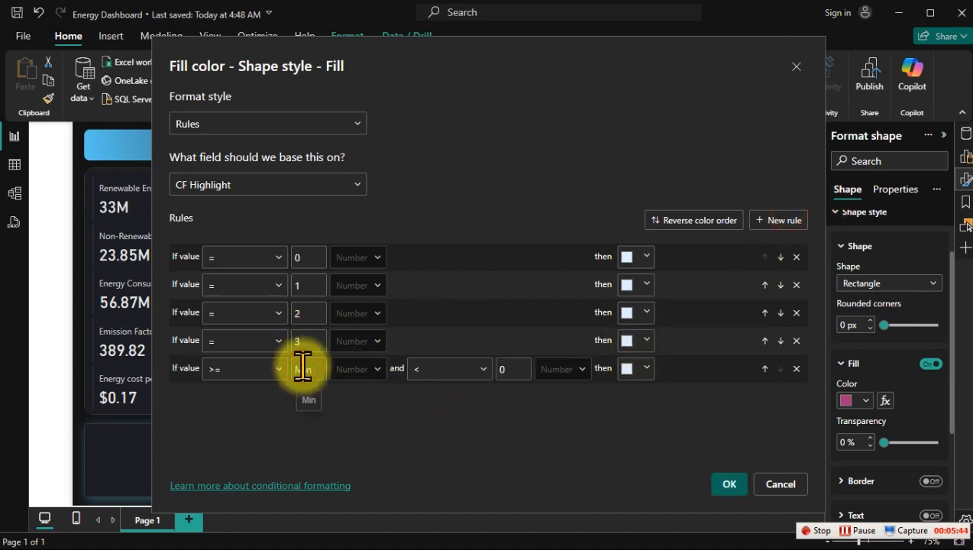
left_click(240, 370)
left_click(225, 438)
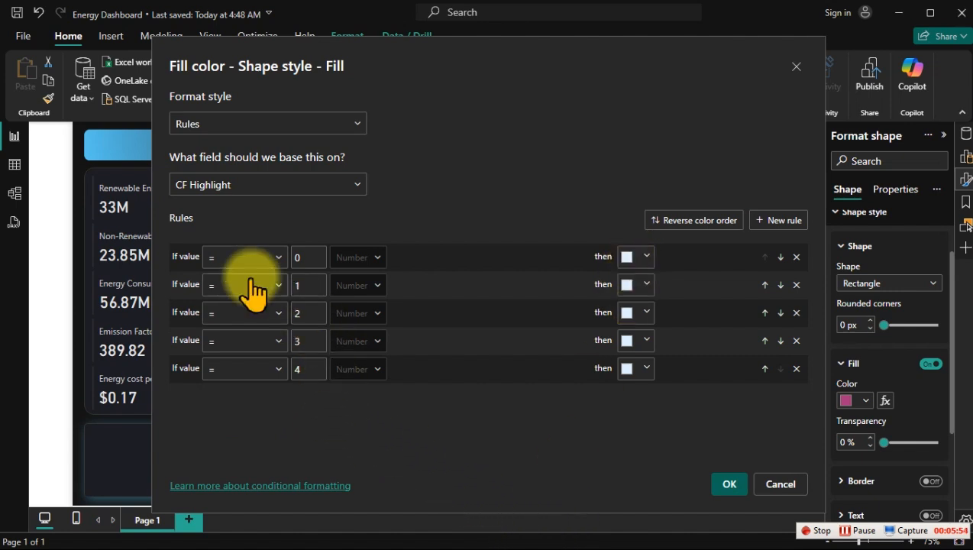
Step: Set the colour of the rules for values 1, 2, 3 and 4 to the dark grey #404040
left_click(646, 285)
left_click(582, 273)
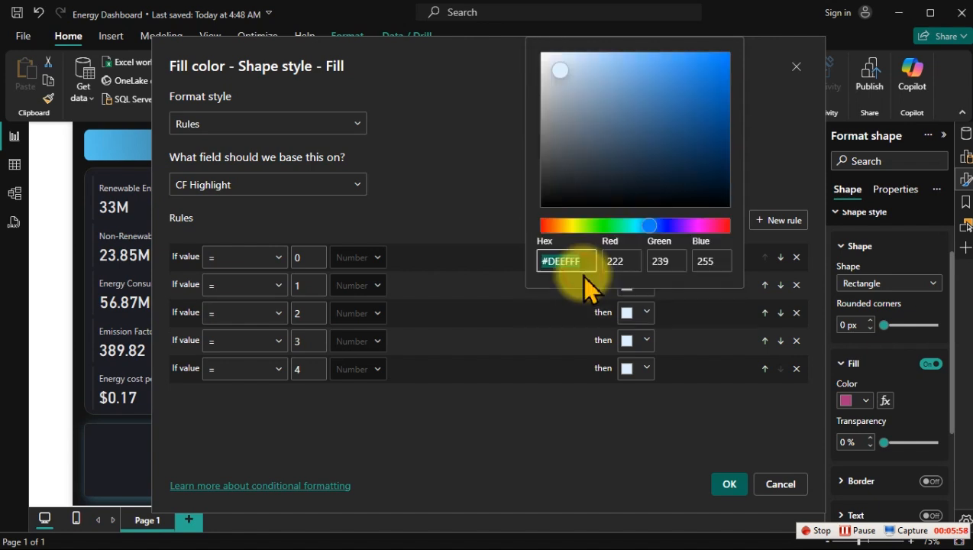
type("#404040")
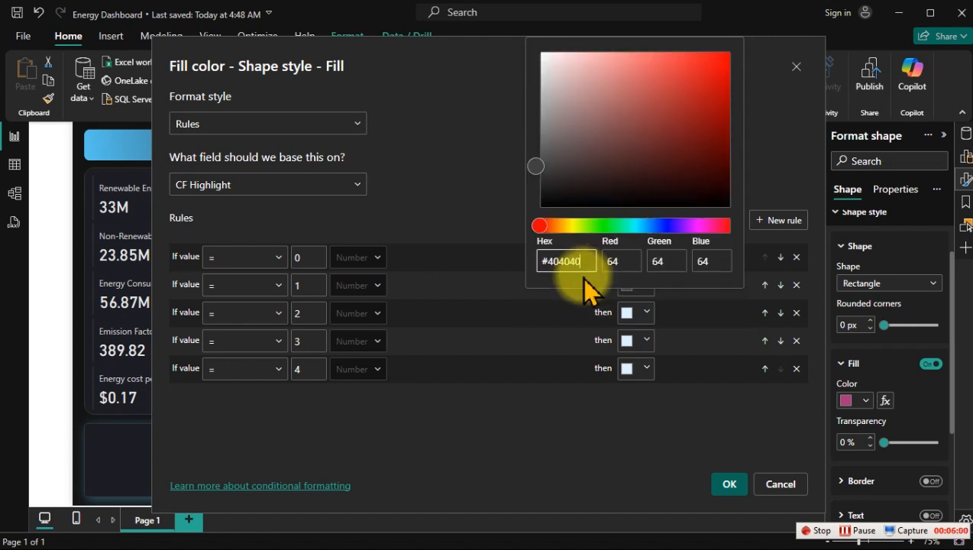
left_click(639, 404)
left_click(641, 313)
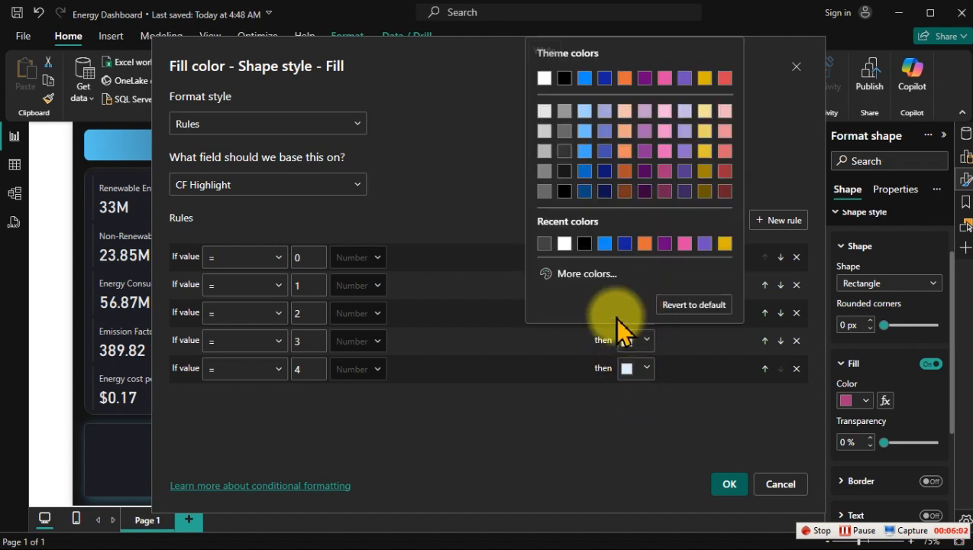
left_click(544, 243)
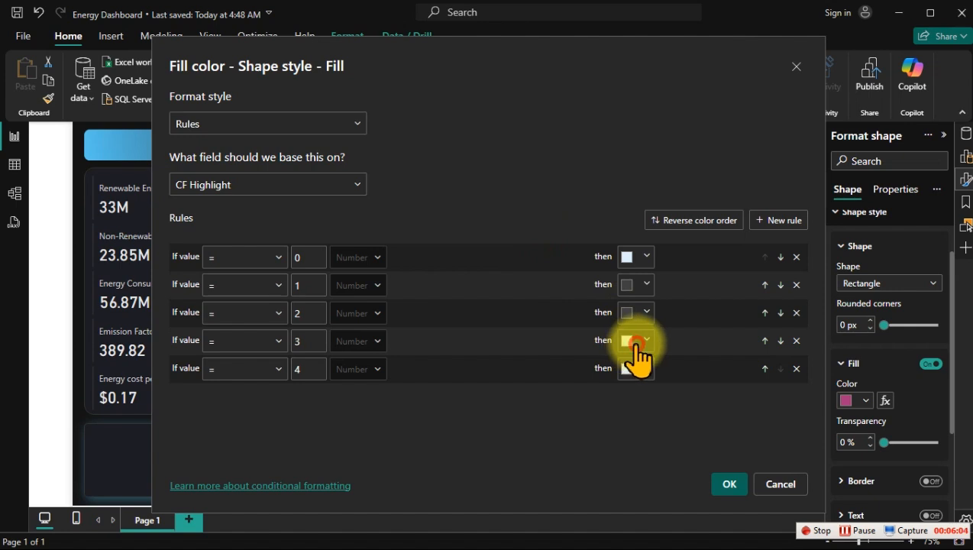
left_click(634, 340)
left_click(545, 250)
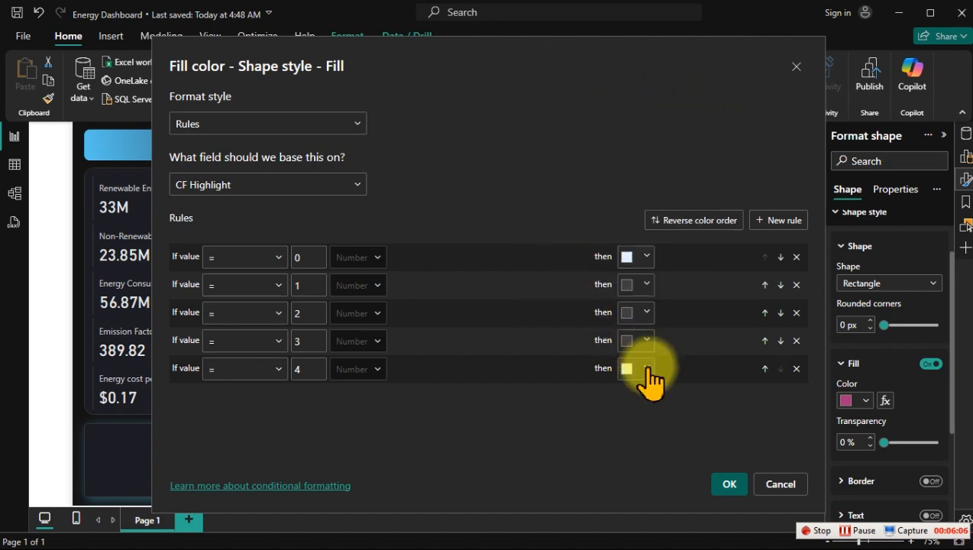
left_click(635, 368)
left_click(569, 280)
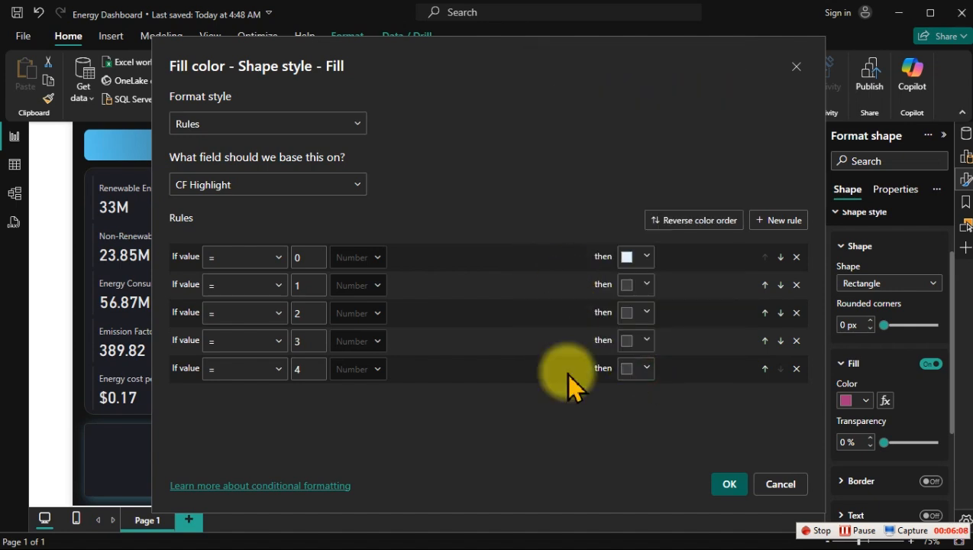
Step: Switch to Notepad, copy the highlight hex code #236890, and return to the Power BI fill rules
key("super")
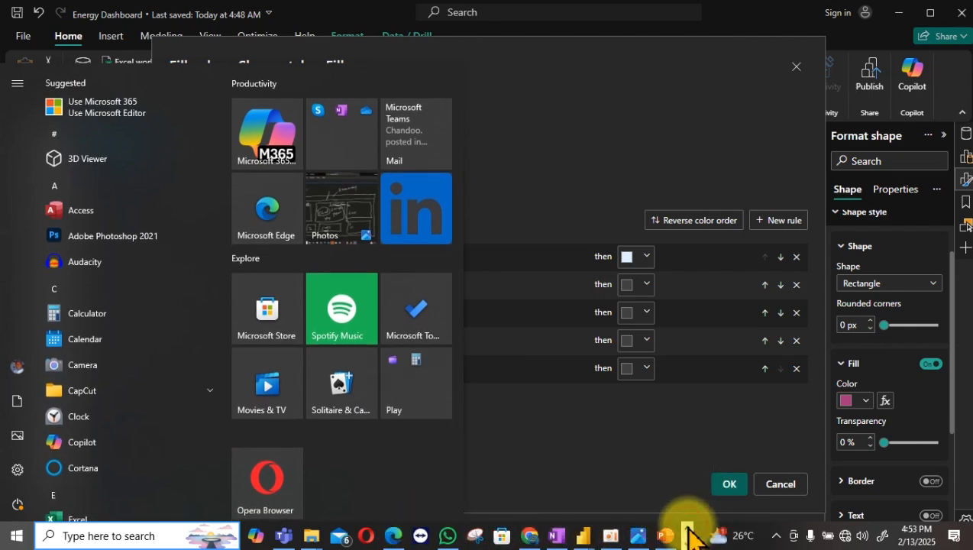
left_click(264, 536)
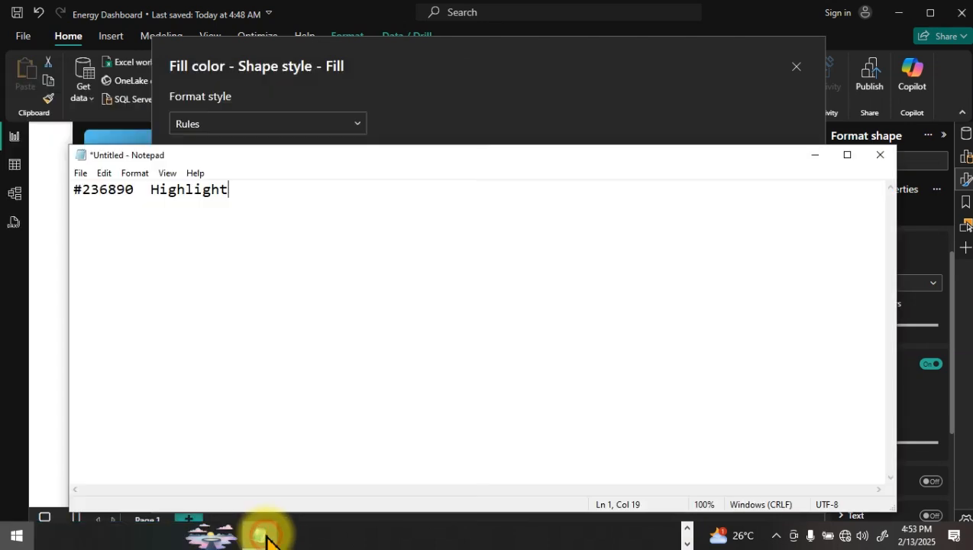
left_click_drag(139, 191, 65, 191)
key("ctrl+c")
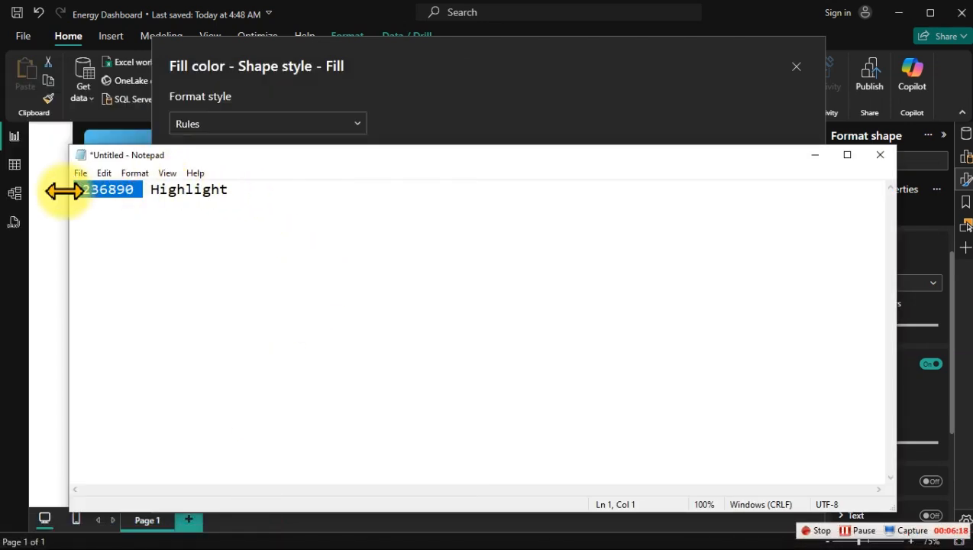
left_click(608, 83)
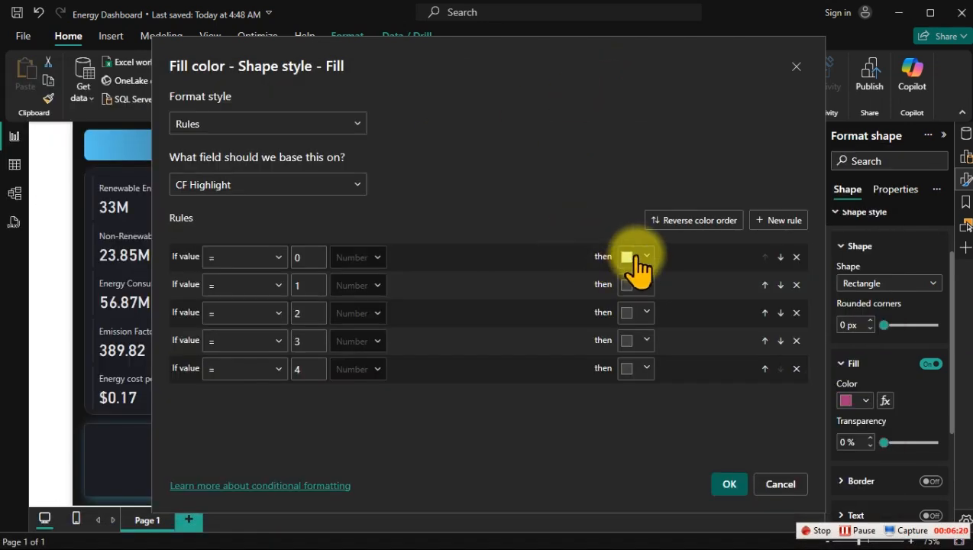
Step: Set the colour of the rule for value 0 to #236890 and apply the conditional formatting
left_click(636, 257)
left_click(577, 467)
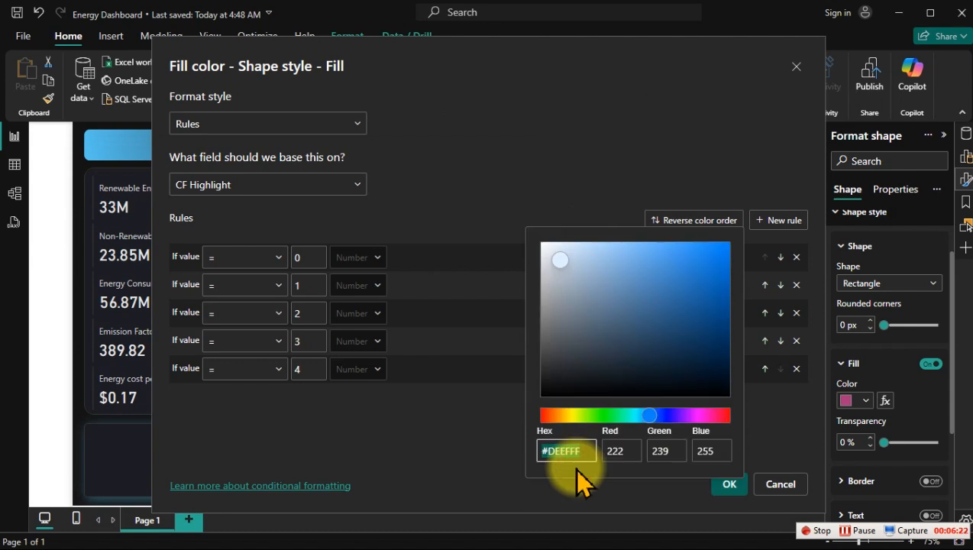
key("ctrl+v")
left_click(492, 155)
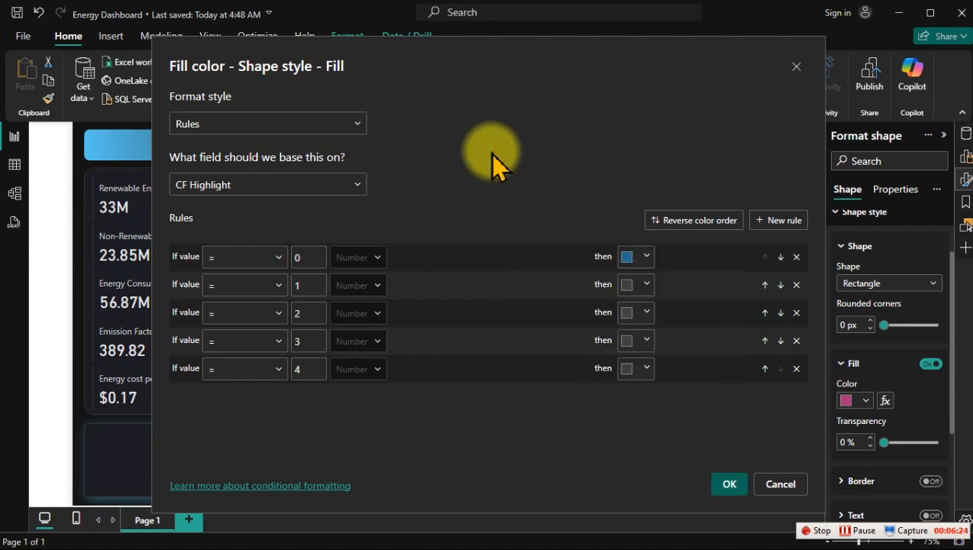
left_click(728, 484)
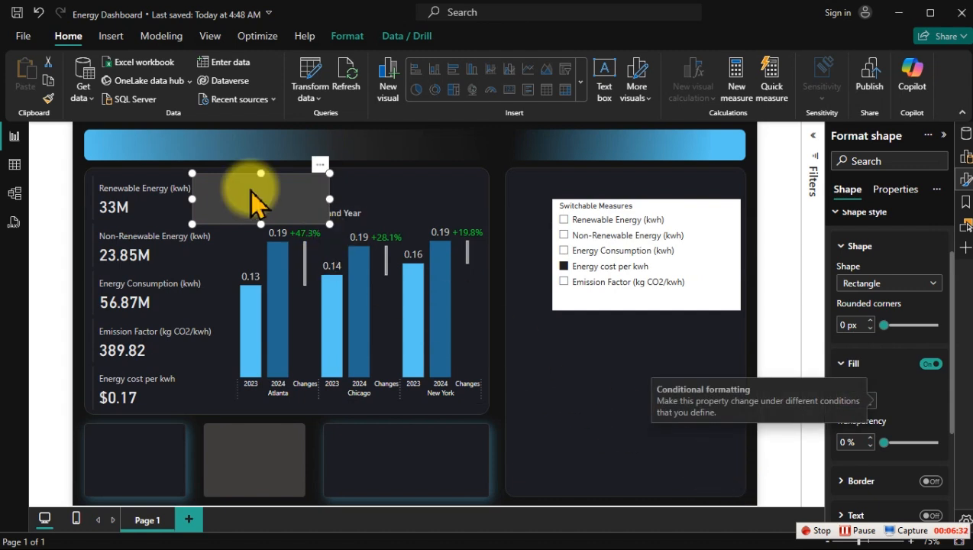
Step: Move the grey rectangle right, clear of the Renewable Energy card, and review its fill rules without changing them
left_click_drag(252, 192, 313, 197)
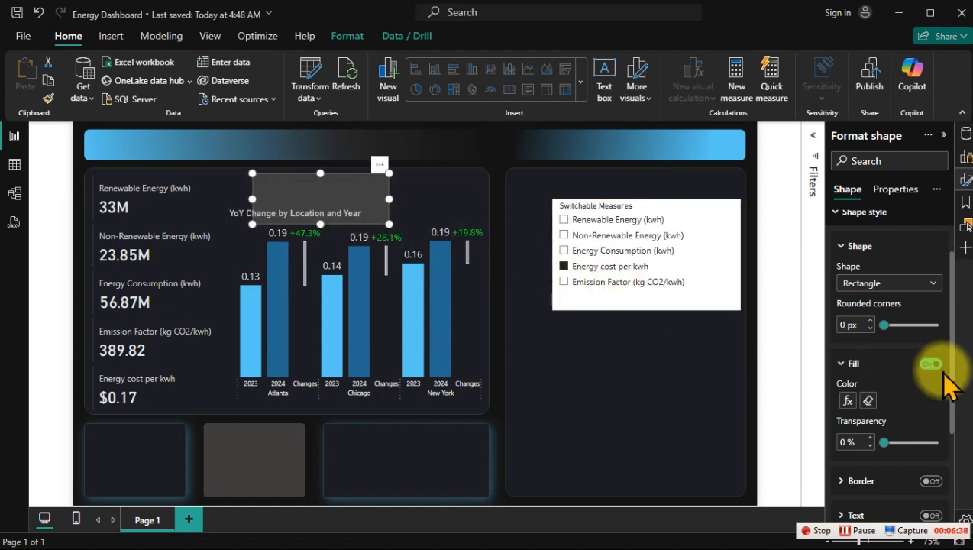
left_click(848, 400)
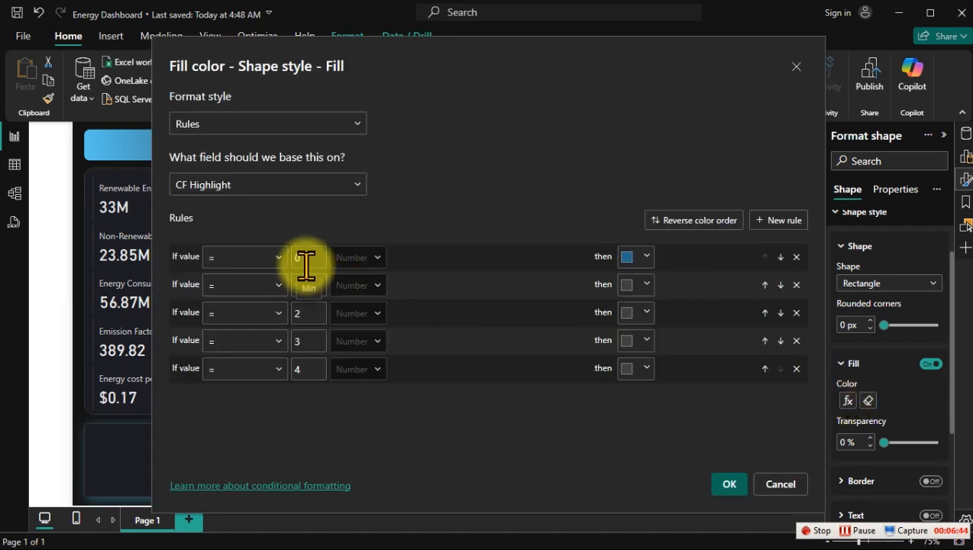
left_click(782, 483)
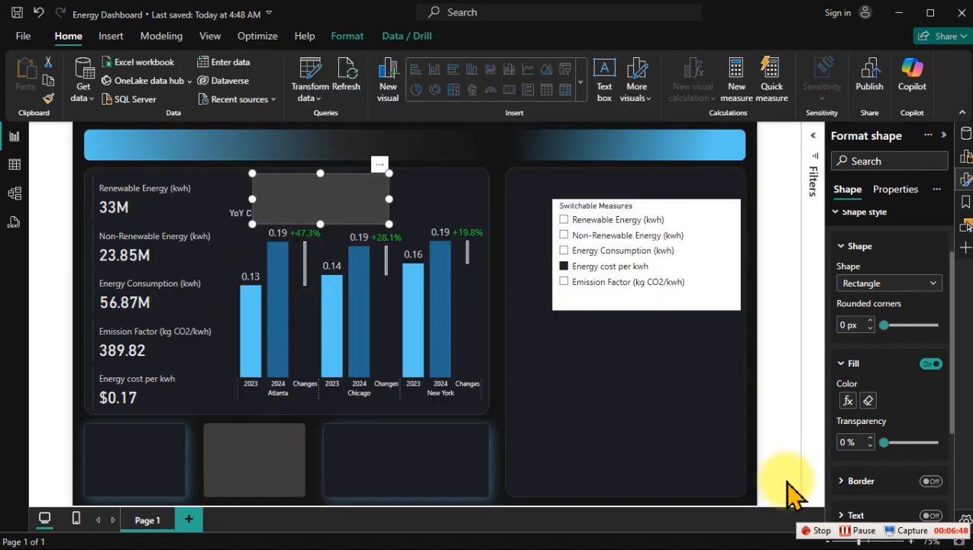
Step: Test the rectangle's fill with Renewable Energy and Non-Renewable Energy in the slicer, and move the rectangle over the Renewable Energy card
left_click(582, 221)
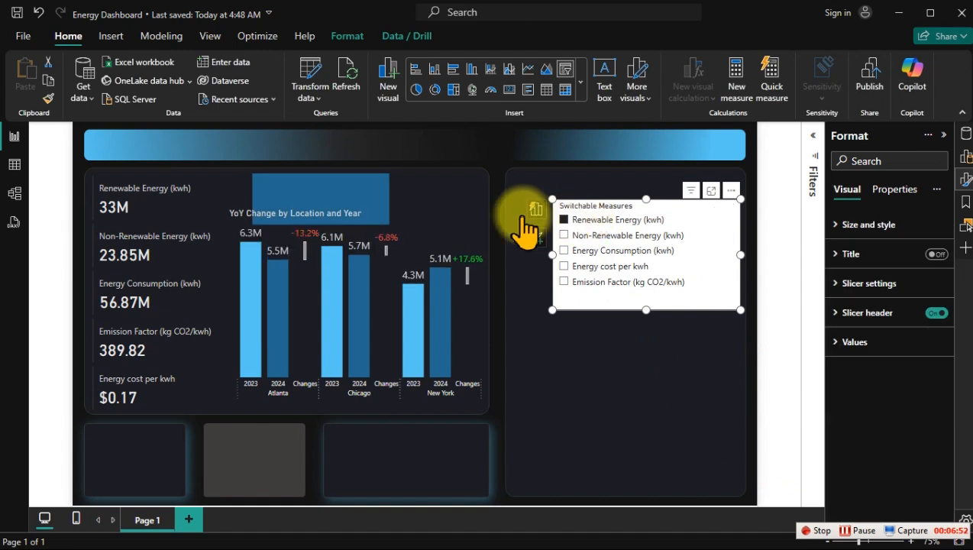
left_click(565, 237)
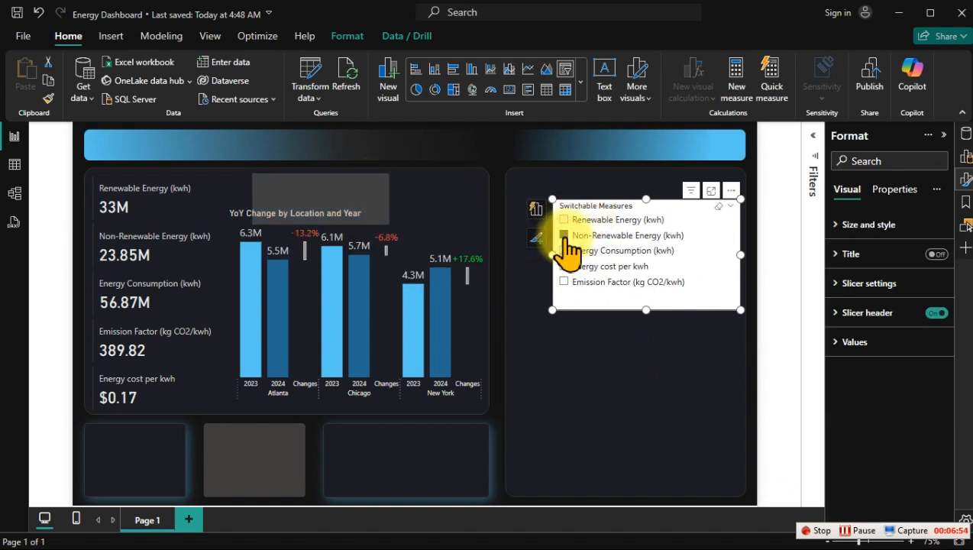
left_click(358, 191)
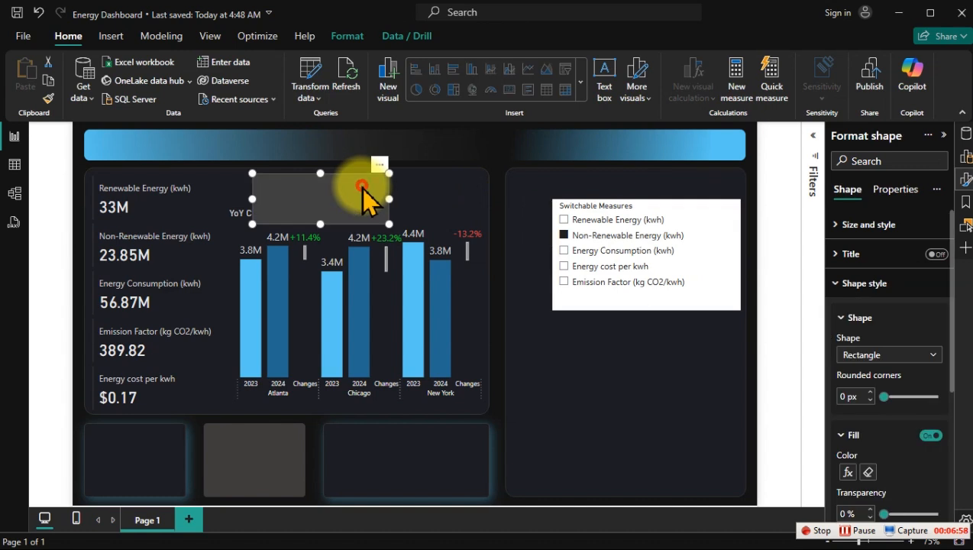
left_click_drag(362, 189, 220, 197)
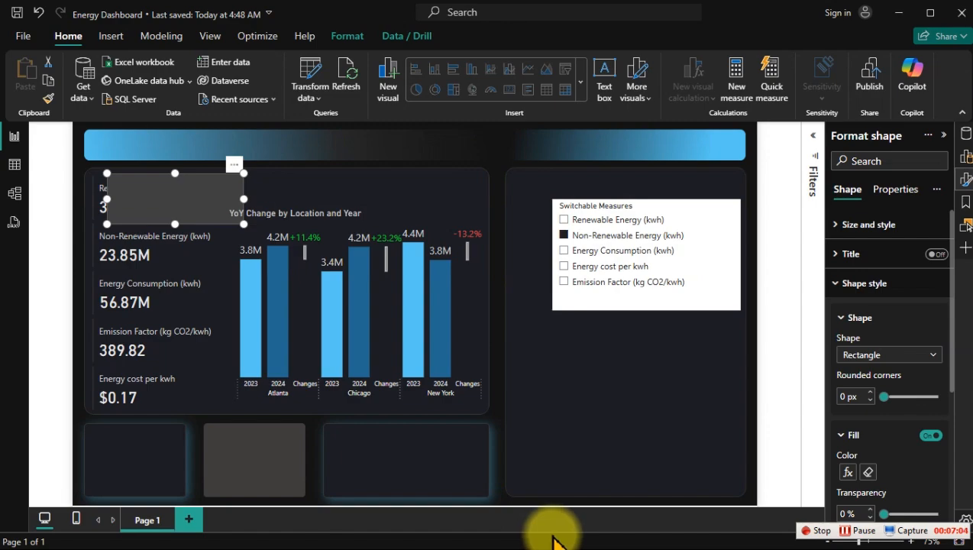
Step: Switch to PowerPoint, copy the large panel's fill hex code #1C1D23 without changing the fill, and return to Power BI
key("super")
left_click(664, 540)
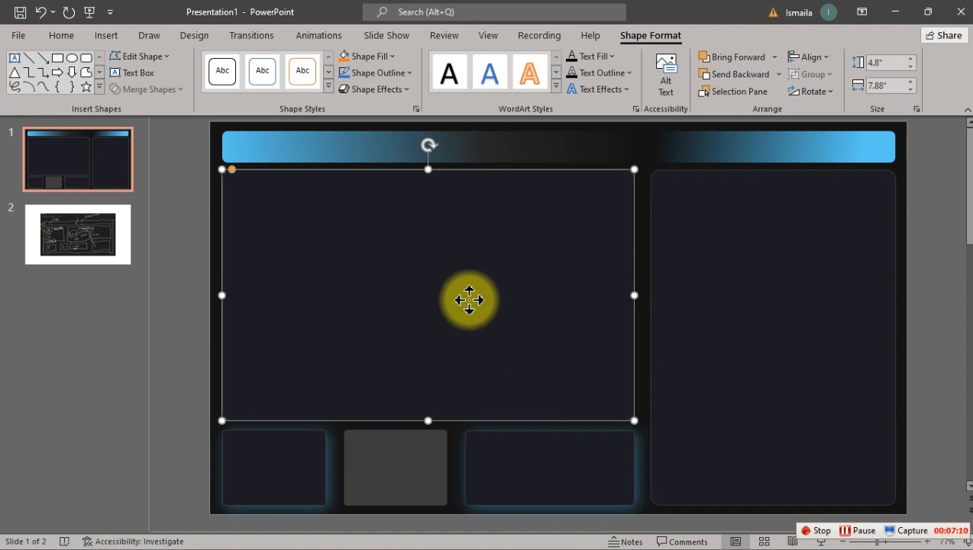
right_click(469, 300)
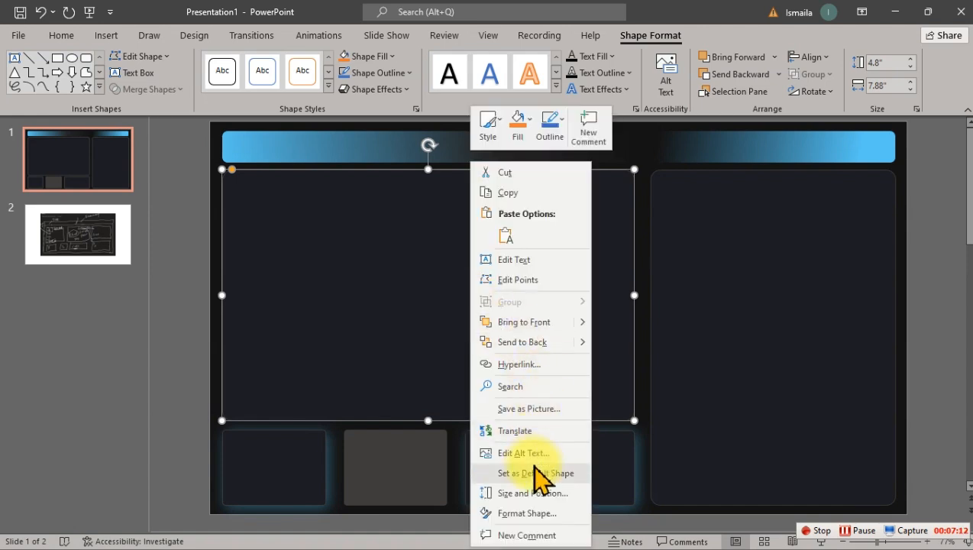
left_click(533, 514)
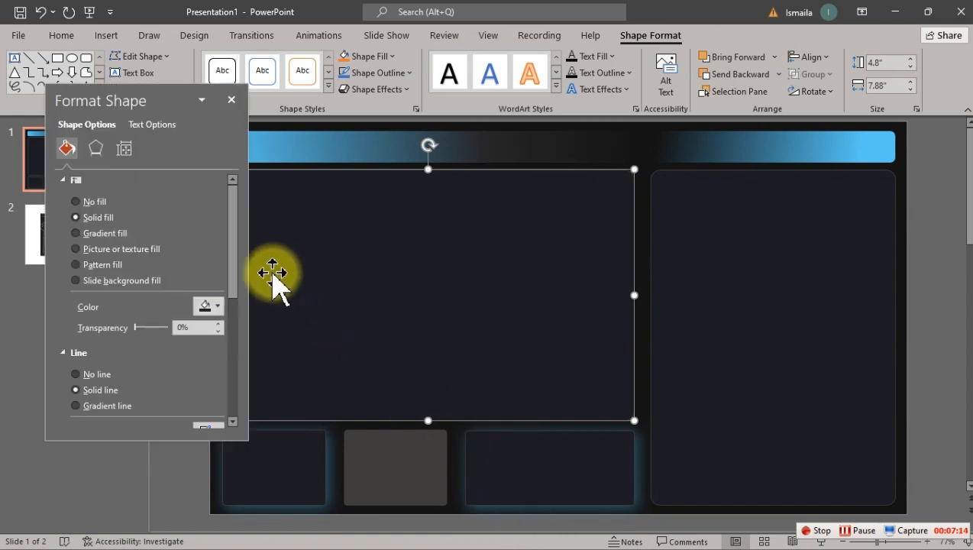
left_click(206, 308)
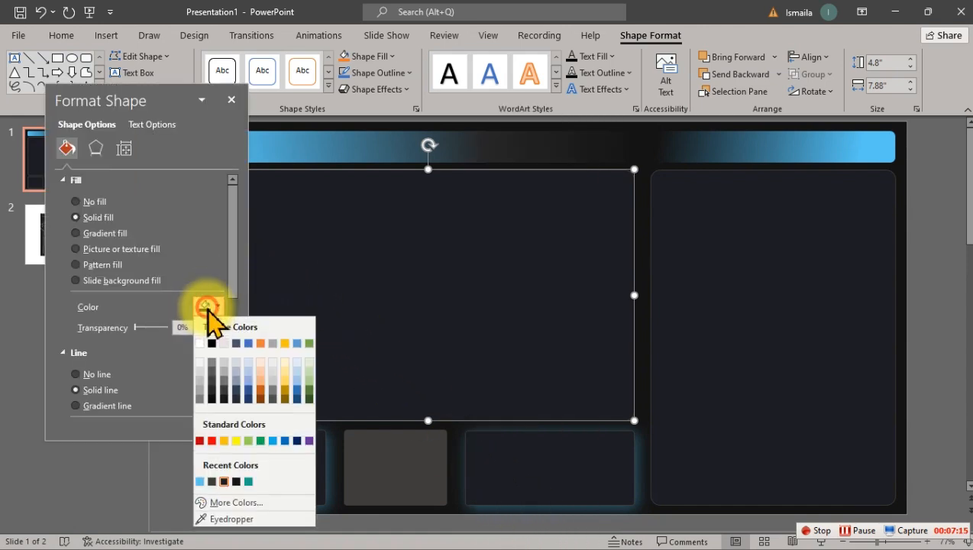
left_click(237, 503)
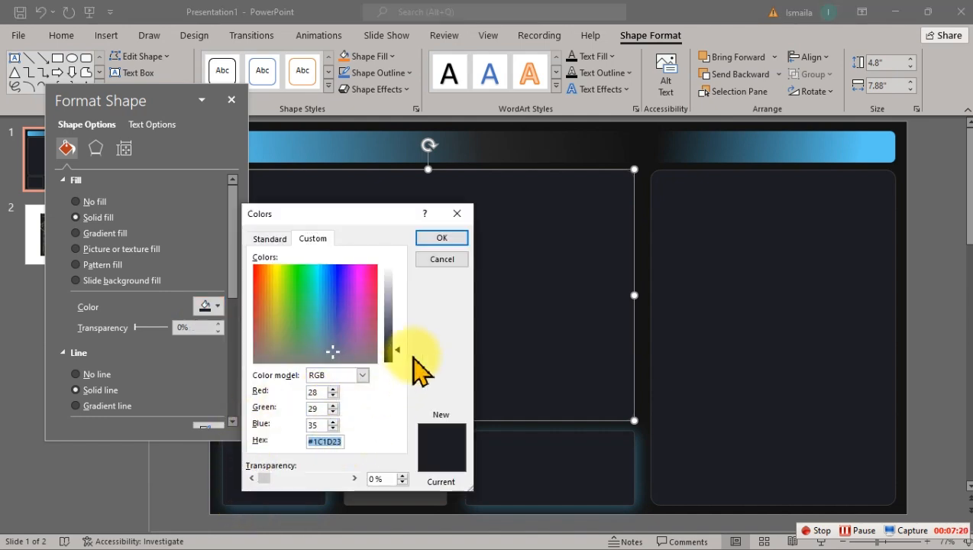
left_click(442, 258)
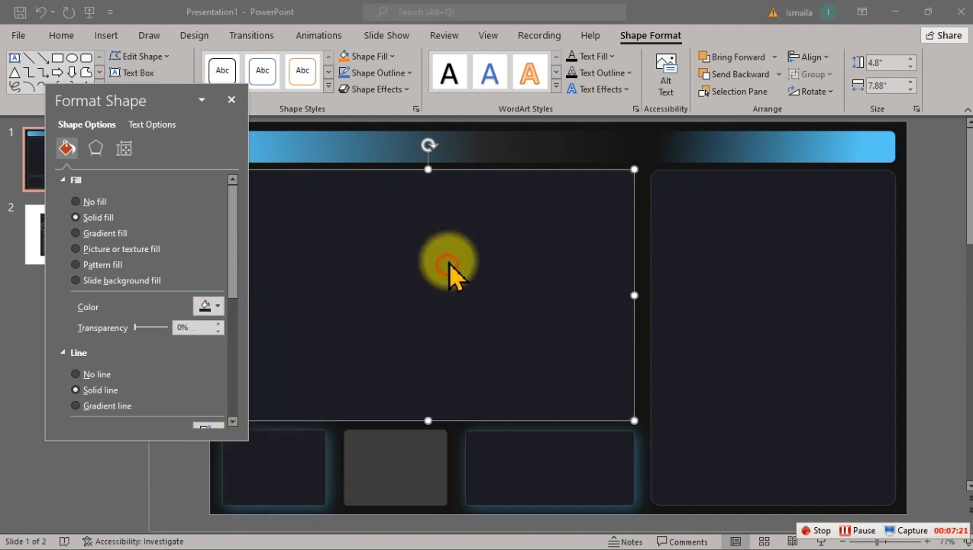
left_click(232, 99)
left_click(892, 12)
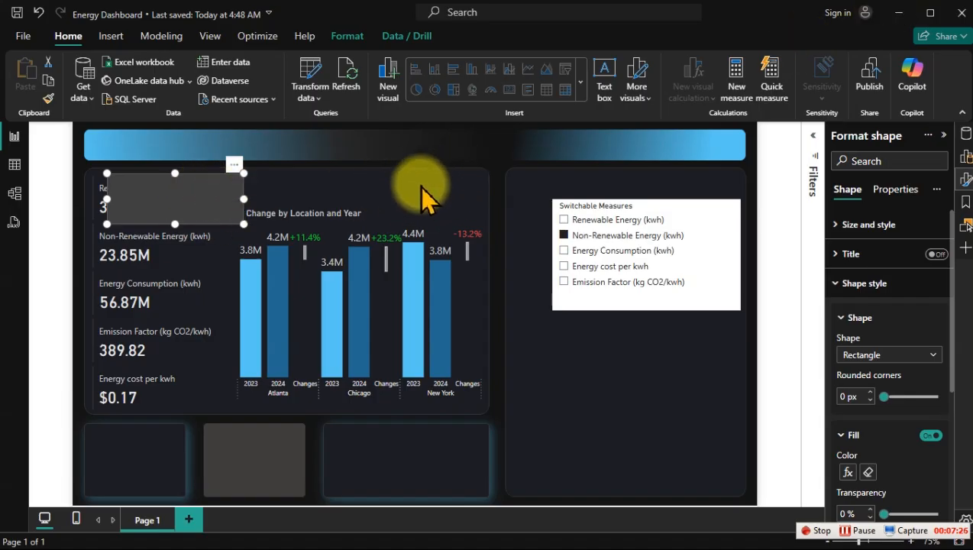
Step: In the rectangle's fill rules, set the colours for values 1 and 2 to #1C1D23
left_click(847, 471)
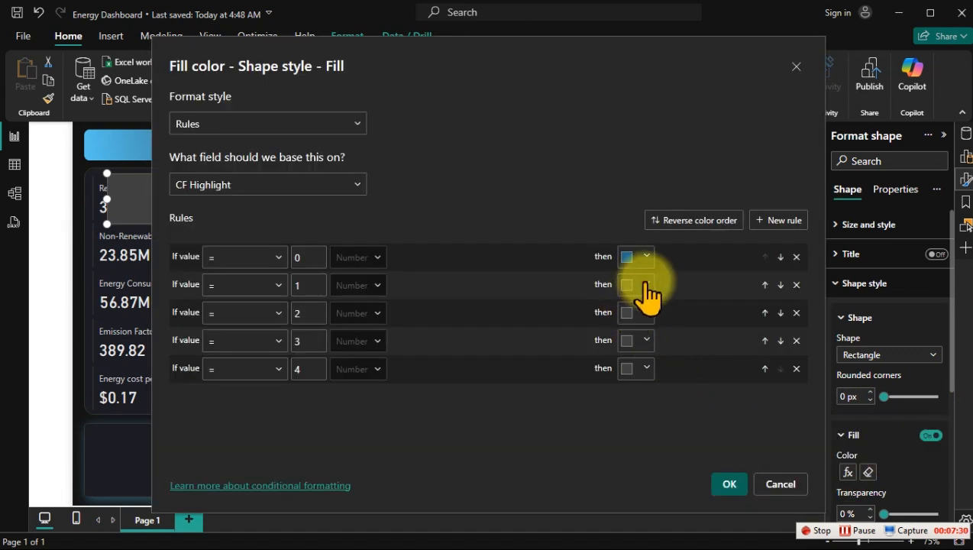
left_click(635, 282)
left_click(581, 275)
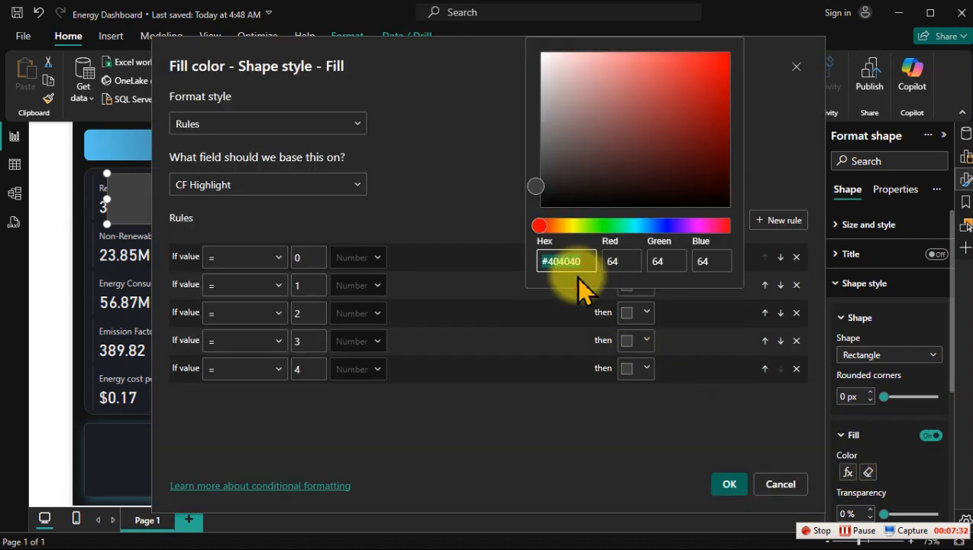
type("#1C1D23")
left_click(666, 420)
left_click(646, 310)
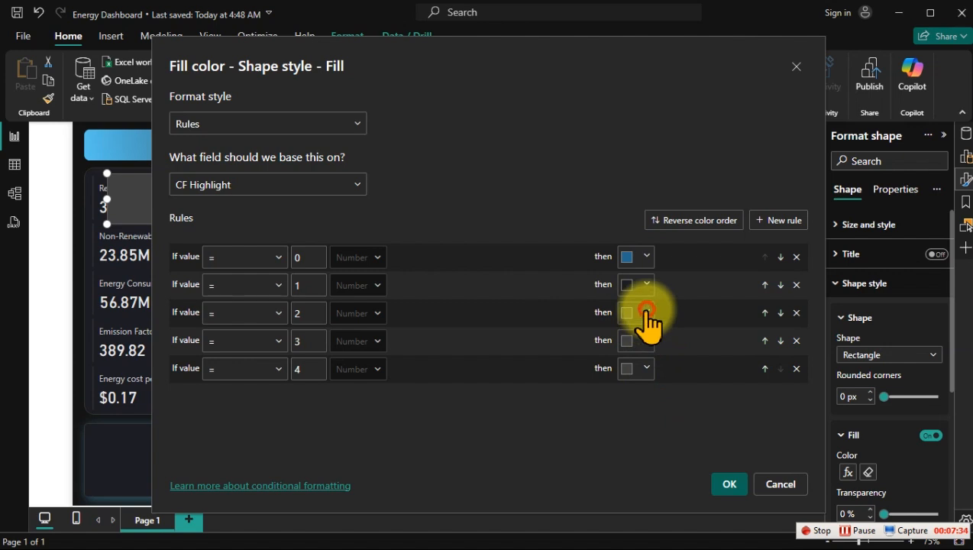
left_click(545, 244)
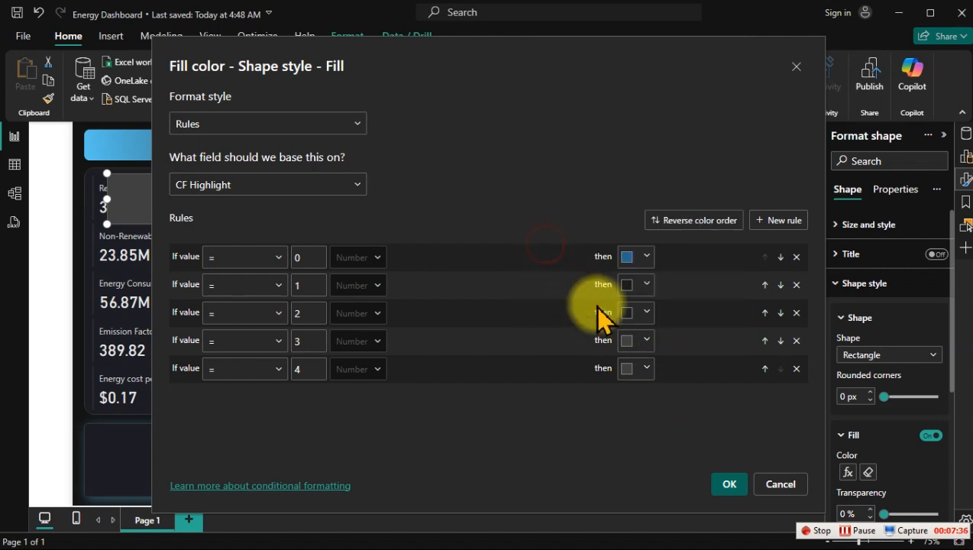
Step: Set the rule colours for values 3 and 4 to #1C1D23 and apply the conditional formatting
left_click(645, 340)
left_click(544, 250)
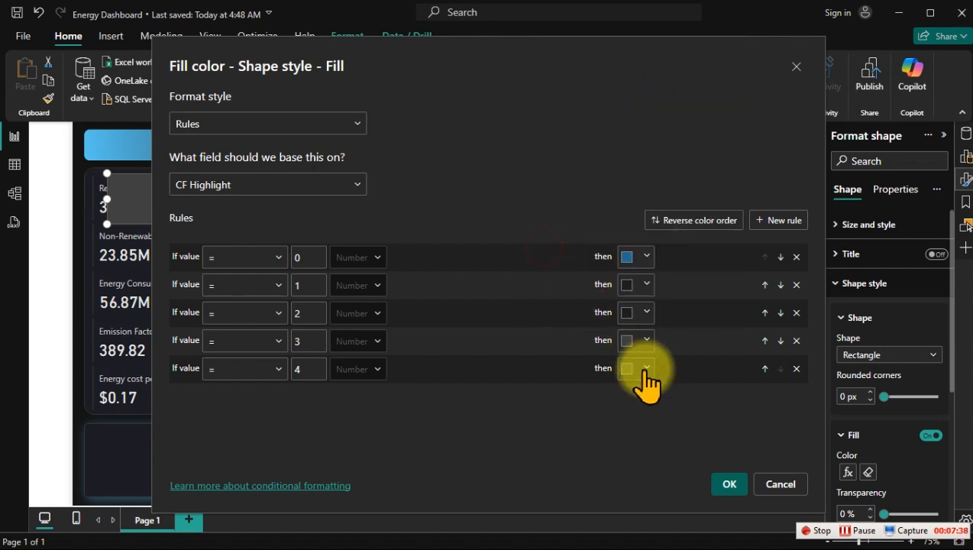
left_click(645, 369)
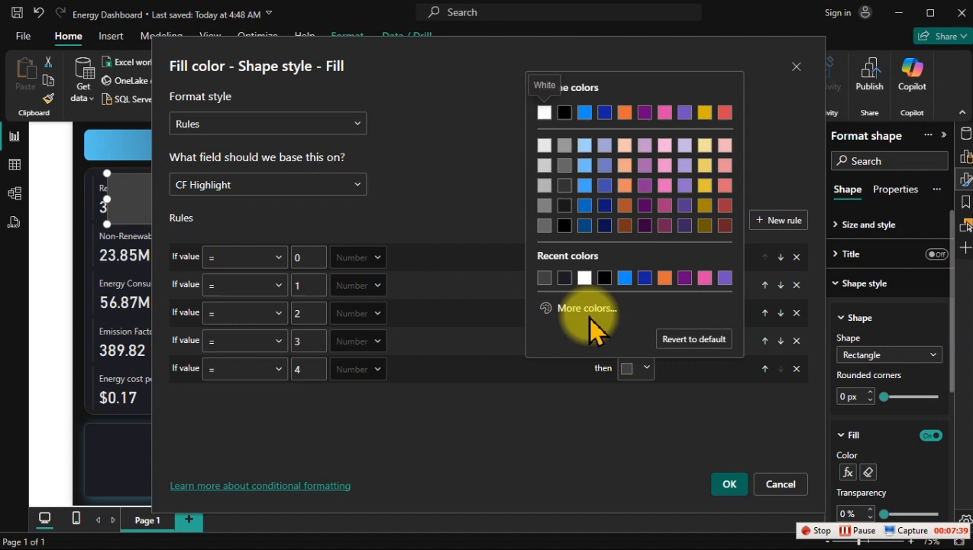
left_click(563, 277)
left_click(642, 341)
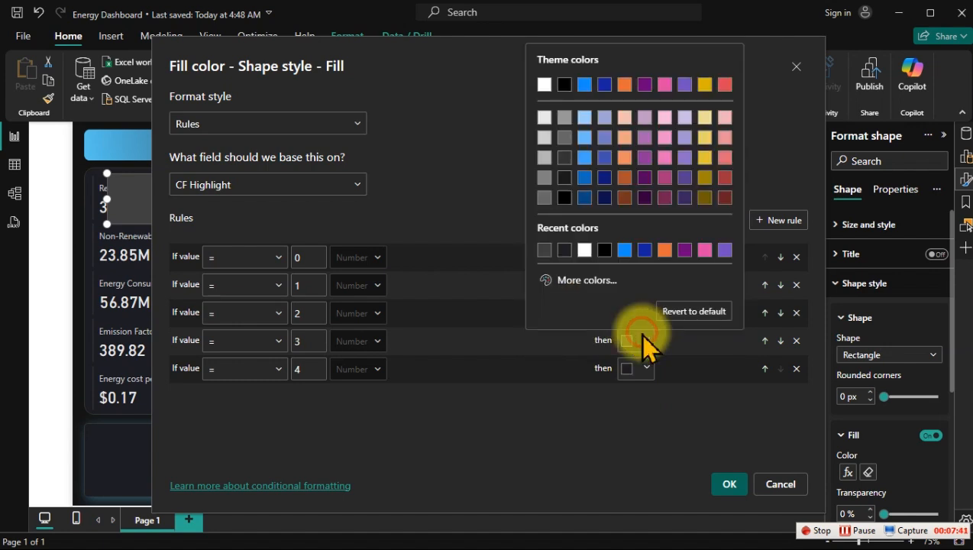
left_click(560, 252)
left_click(730, 483)
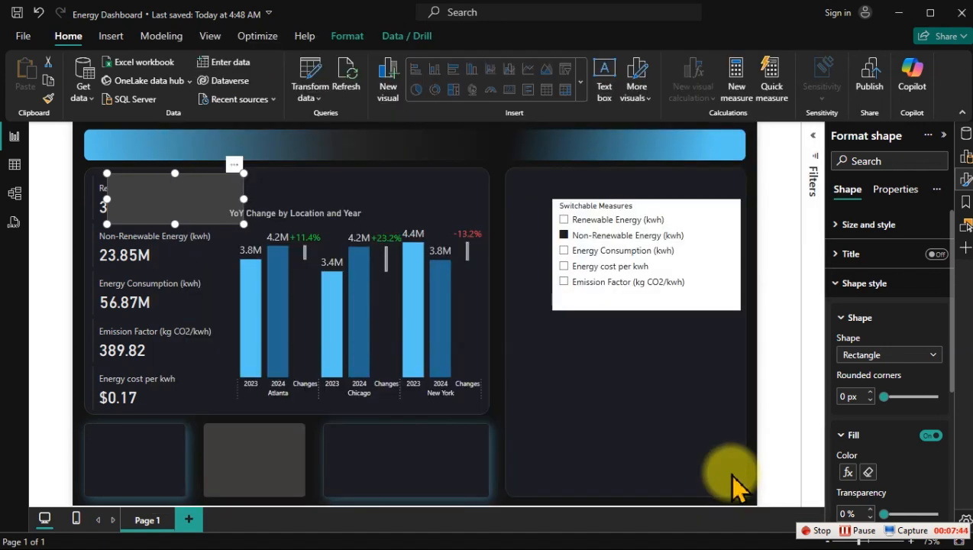
Step: With Renewable Energy chosen in the slicer, place a copy of the rectangle over the header bar and the original over the Renewable Energy card
left_click(588, 220)
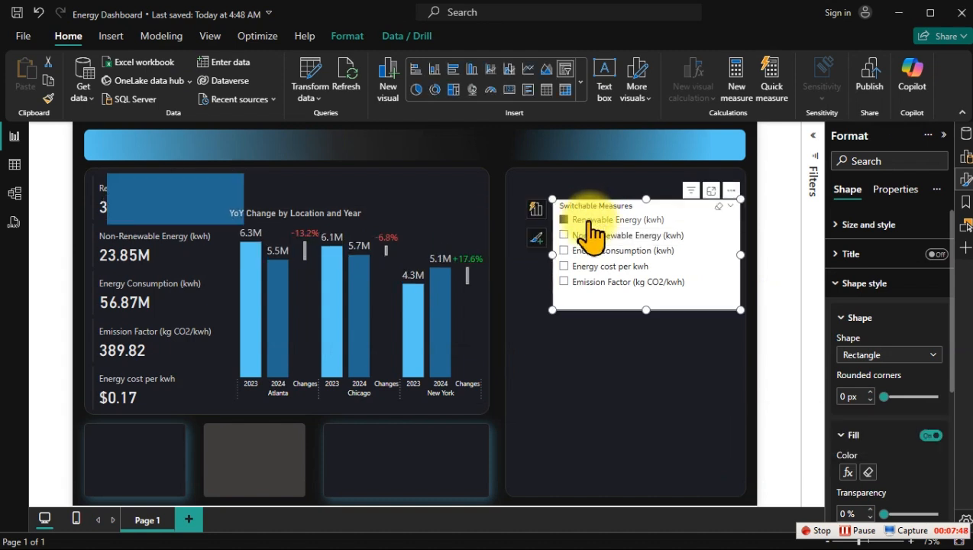
left_click_drag(191, 220, 404, 177)
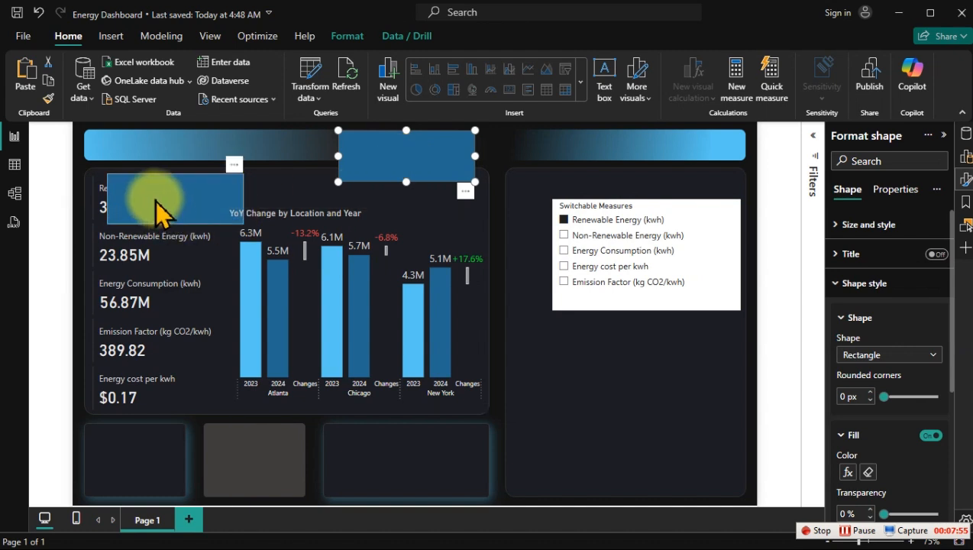
mouse_move(155, 200)
left_mouse_down()
mouse_move(138, 197)
mouse_move(141, 211)
left_mouse_up()
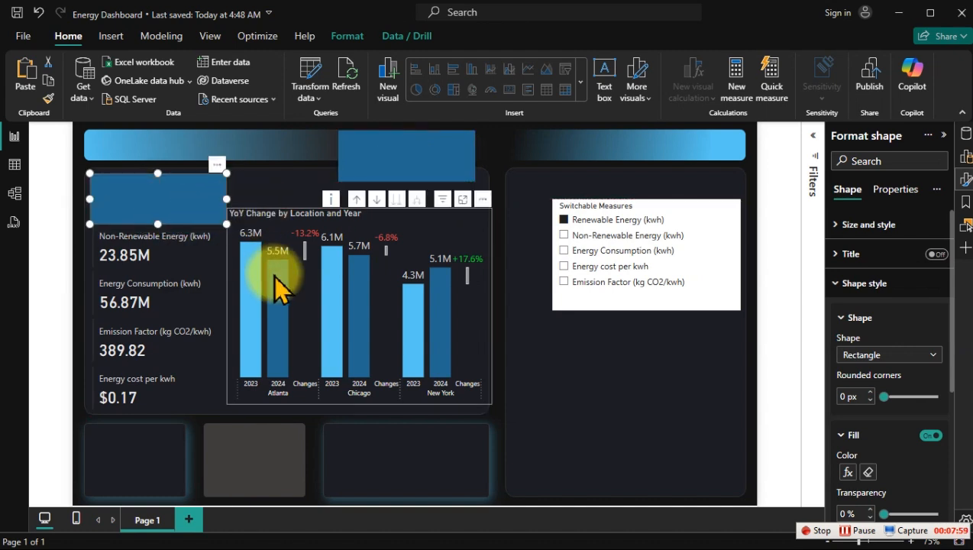
mouse_move(276, 276)
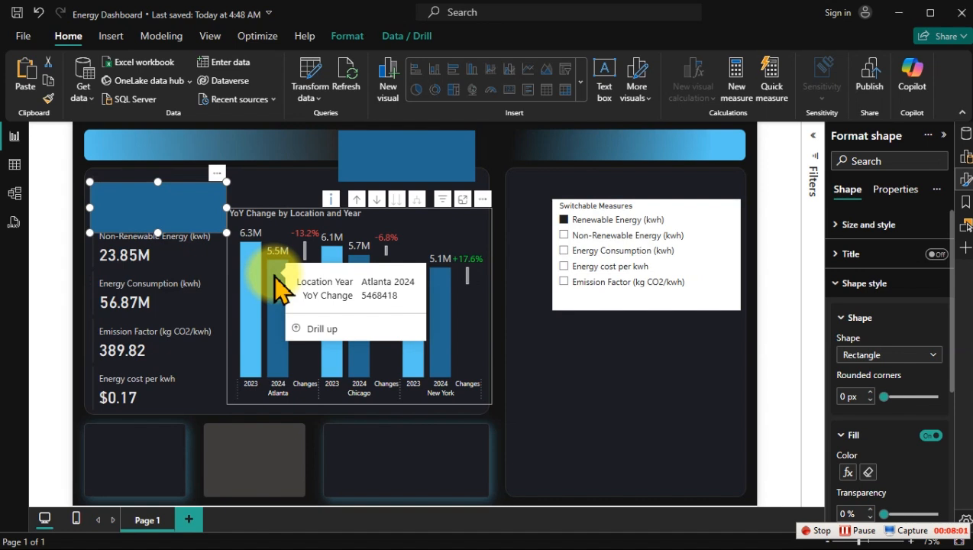
left_click(282, 182)
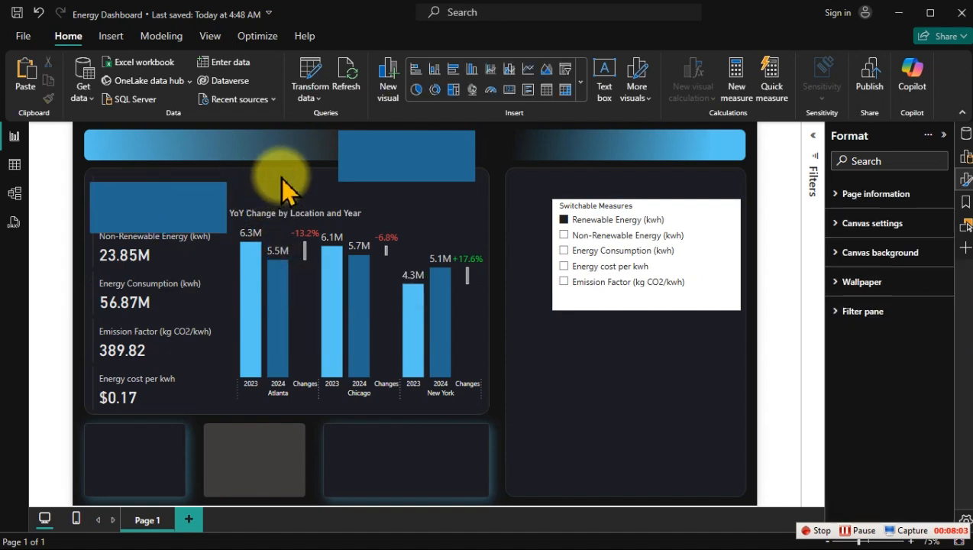
Step: Send the rectangle covering the Renewable Energy card to the back, behind the KPI cards
left_click(177, 199)
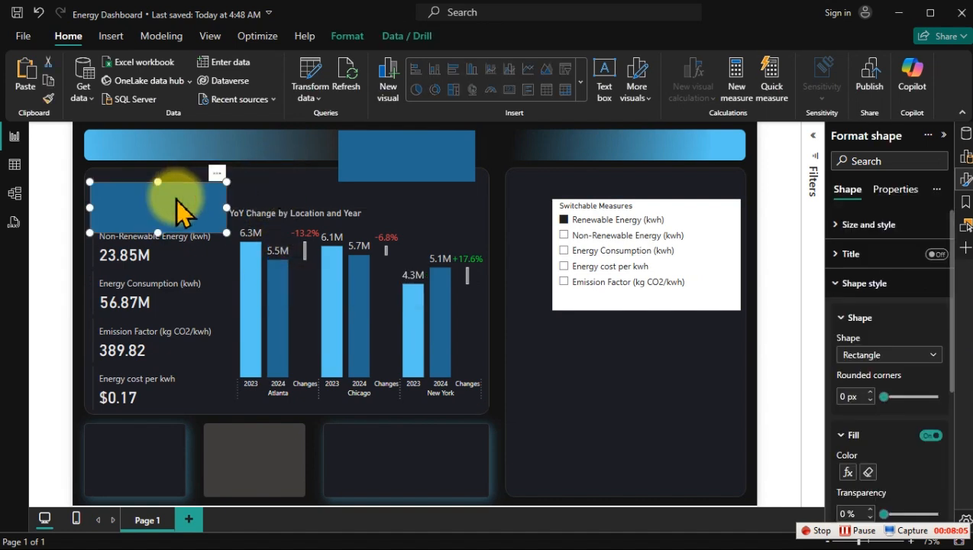
left_click(347, 36)
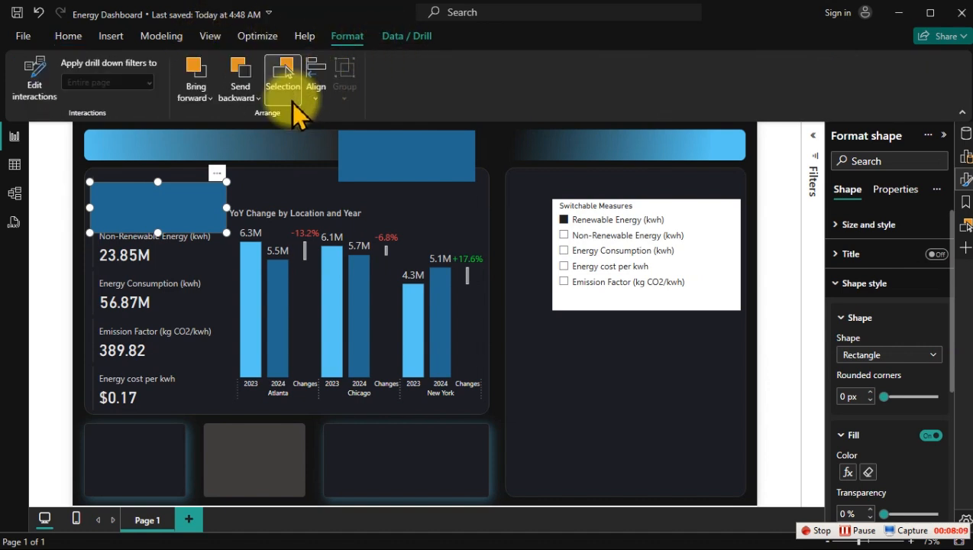
left_click(319, 101)
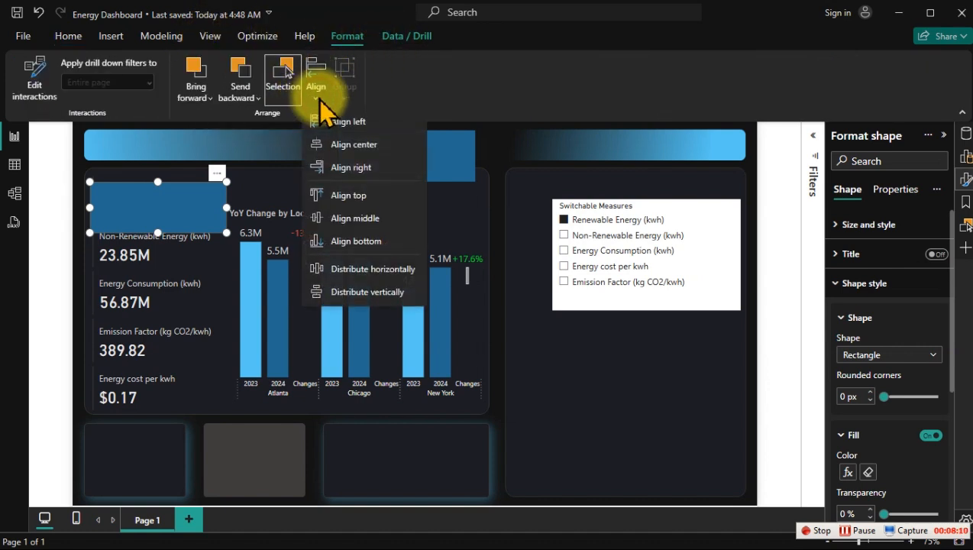
left_click(249, 102)
left_click(269, 144)
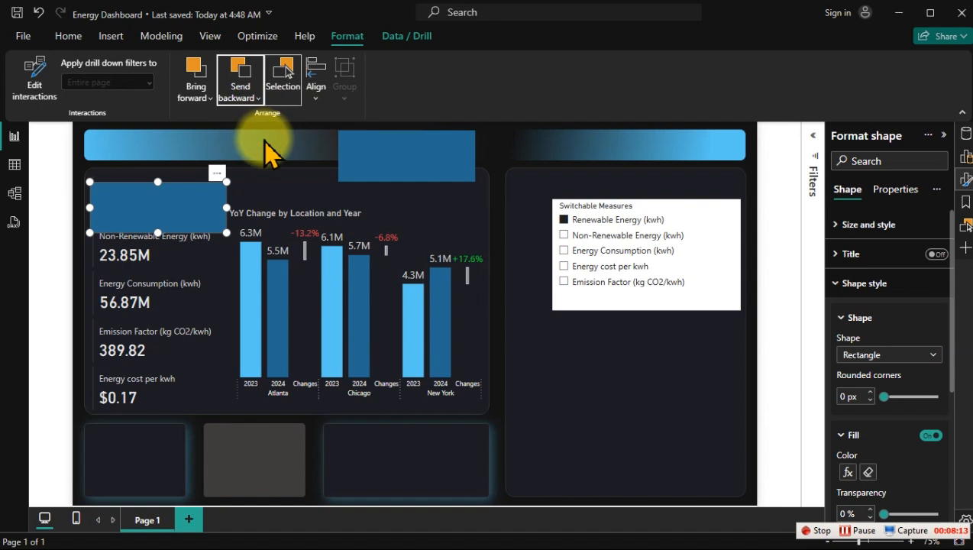
key("Escape")
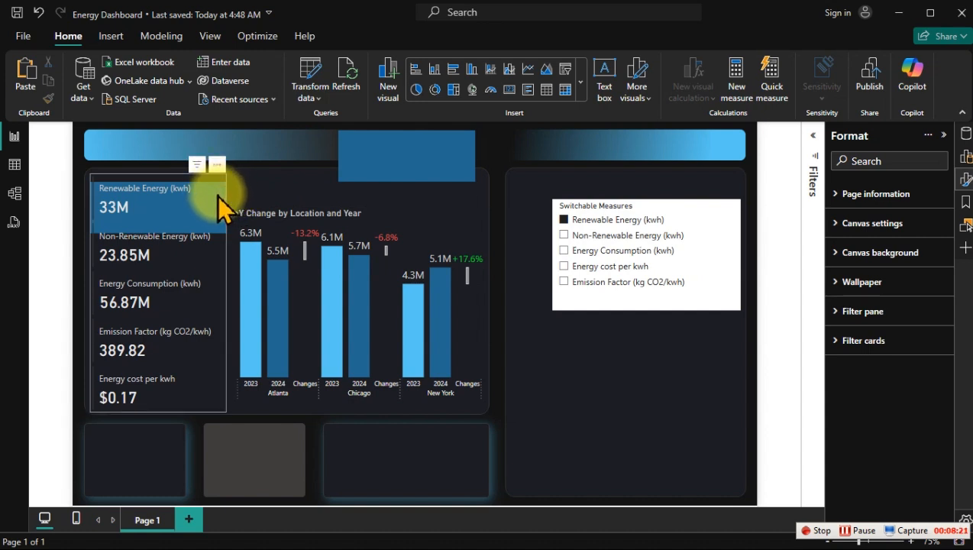
Step: Select the KPI cards visual and send it to the back
left_click(219, 289)
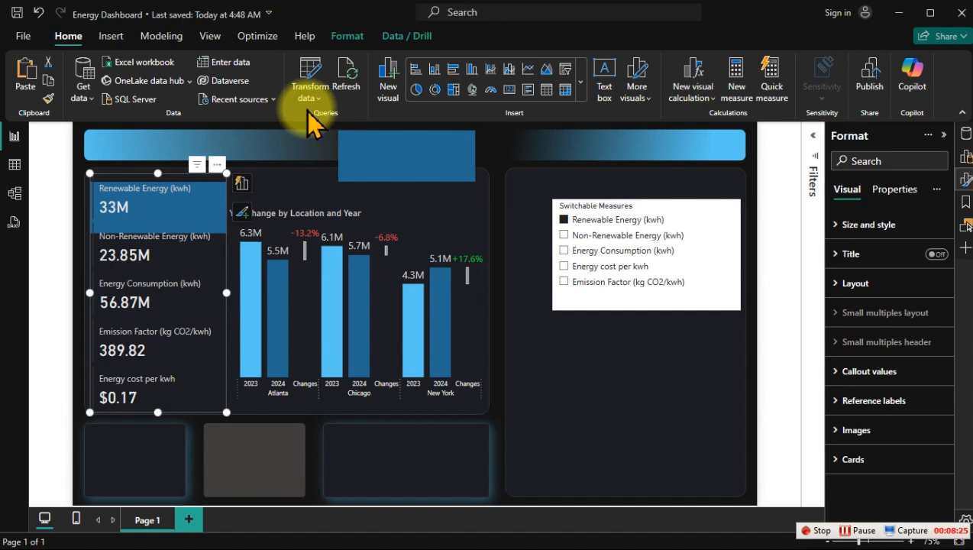
left_click(344, 37)
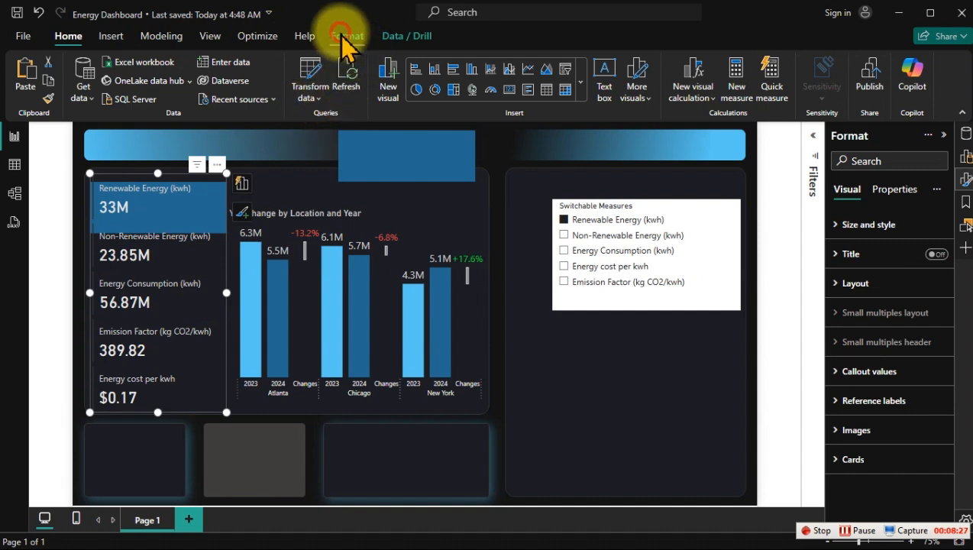
left_click(231, 98)
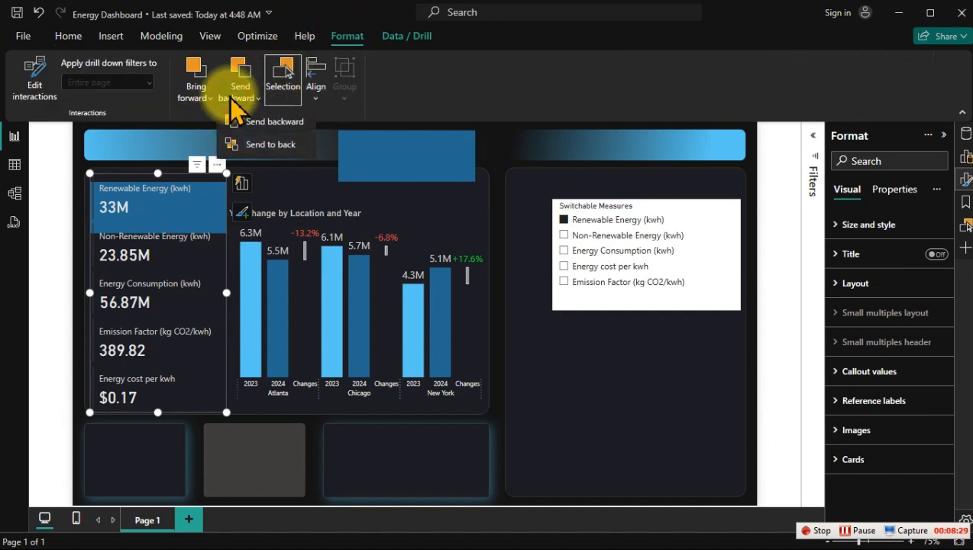
left_click(252, 144)
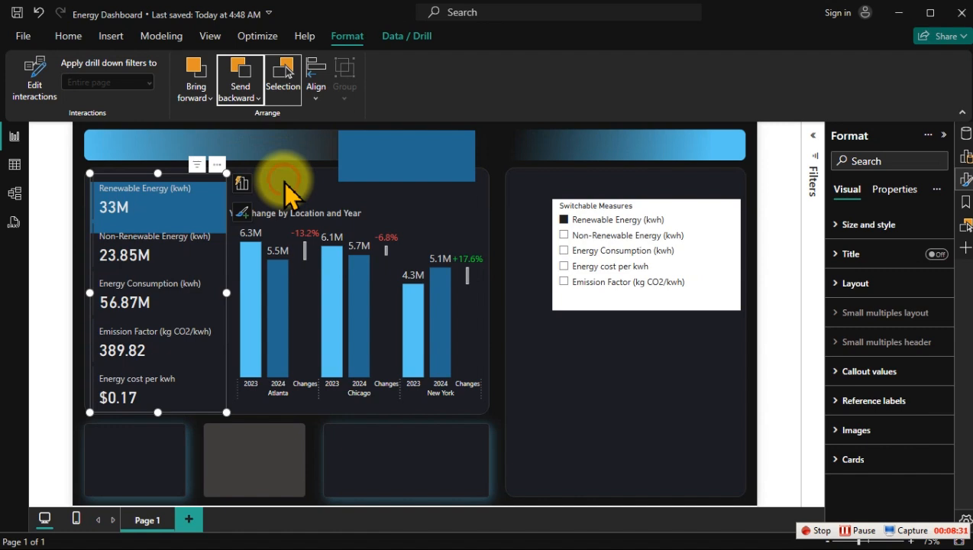
Step: Narrow the rectangle over the Renewable Energy card from its right edge to a width of about 240, clear of the chart
left_click(219, 197)
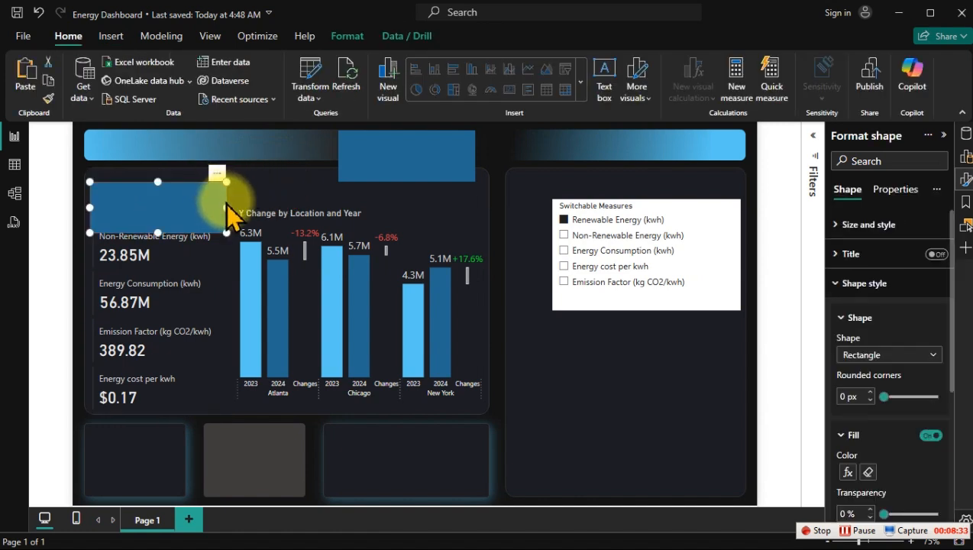
left_click_drag(227, 206, 218, 205)
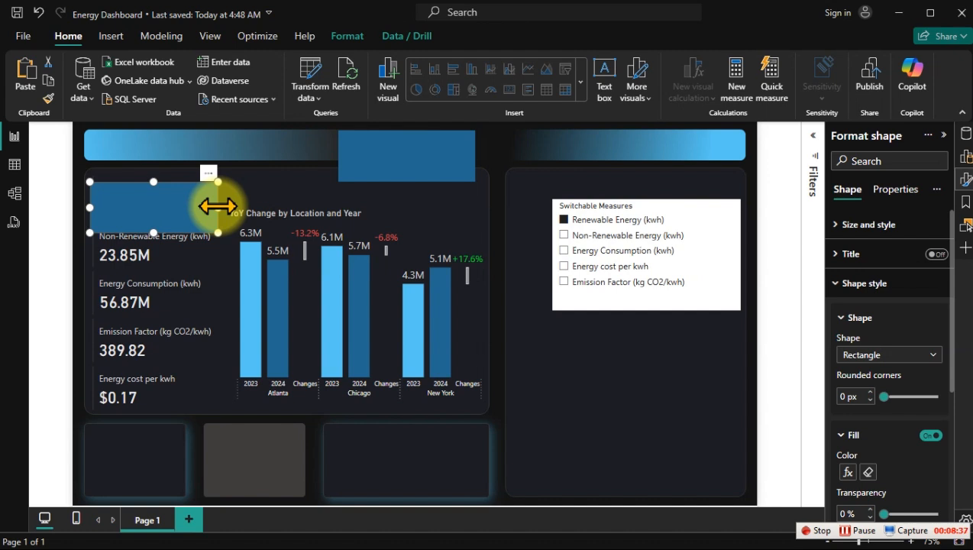
left_click(261, 185)
left_click(197, 214)
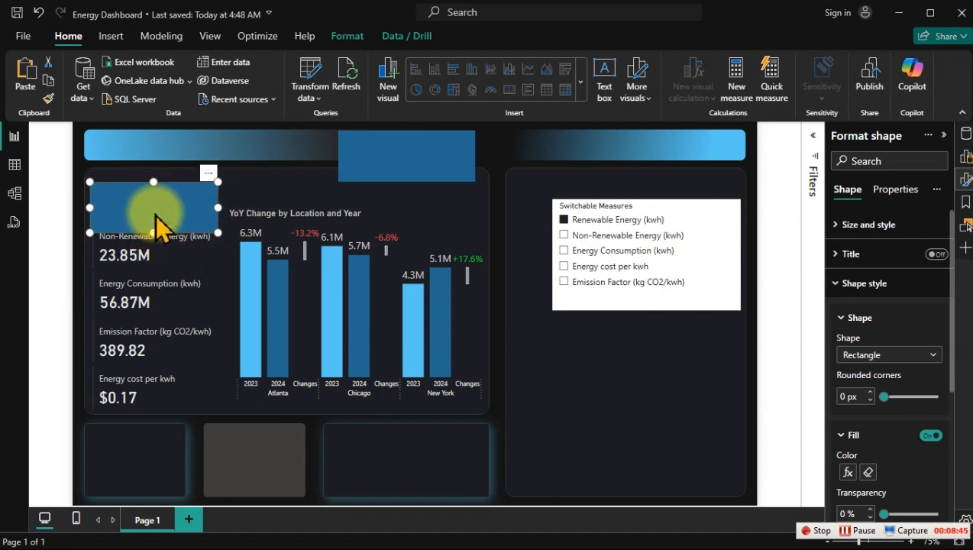
left_click_drag(156, 216, 157, 217)
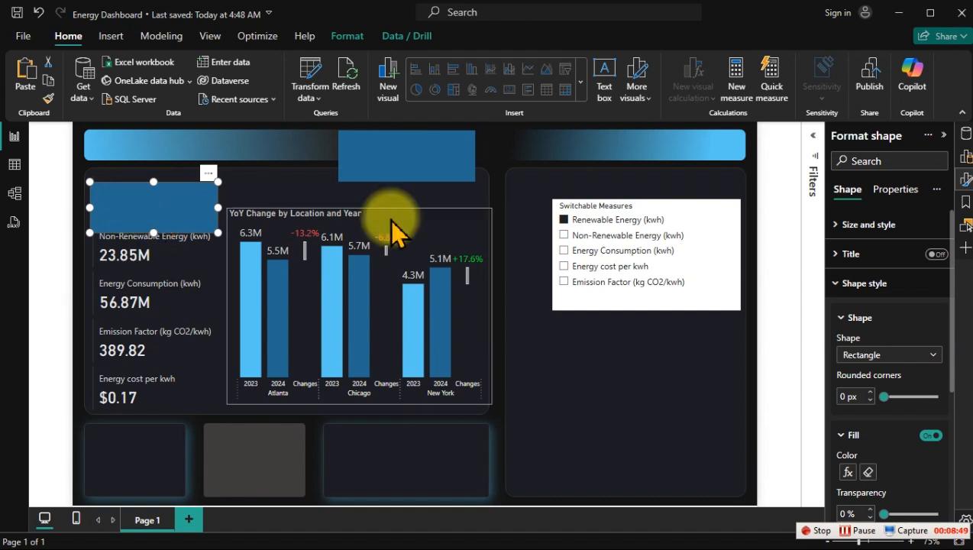
Step: Set the vertical position of the rectangle over the Renewable Energy card to 111
left_click(867, 224)
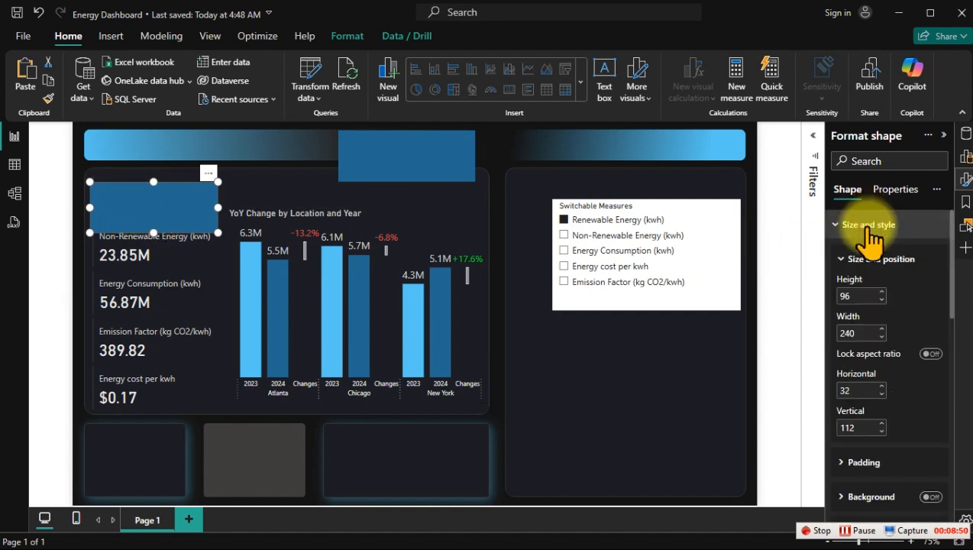
left_click(882, 424)
left_click(882, 423)
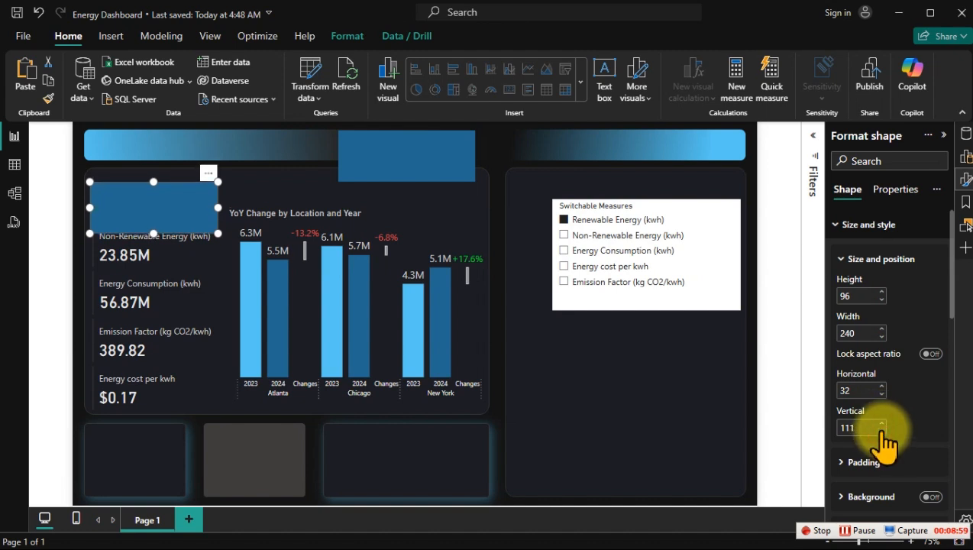
Step: Raise the rectangle over the Renewable Energy card to a vertical position of 102
left_click(882, 430)
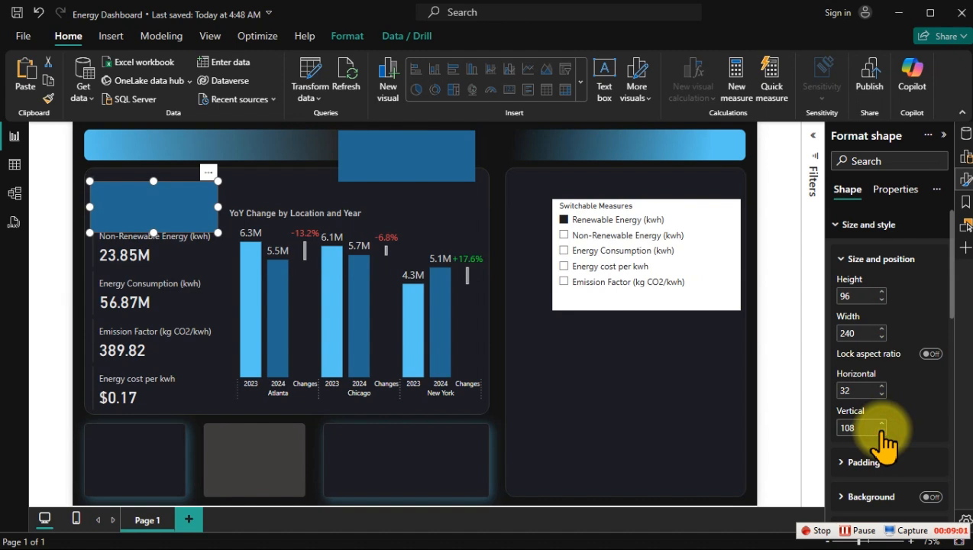
left_click(882, 429)
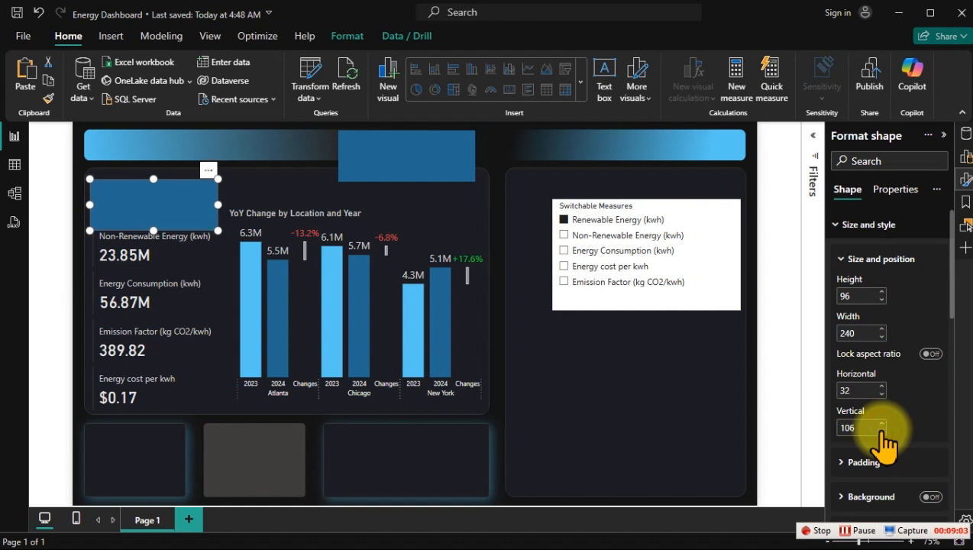
left_click(882, 430)
left_click(882, 430)
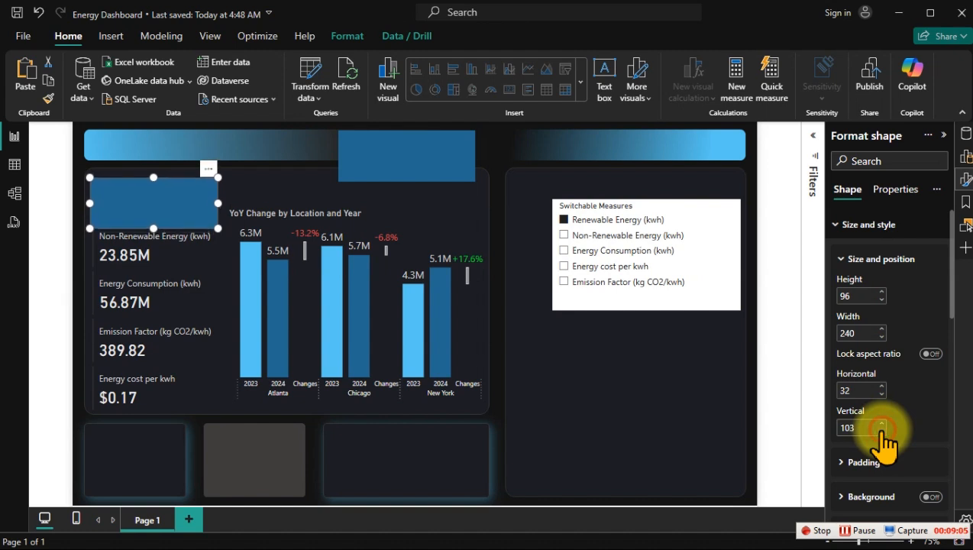
left_click(882, 430)
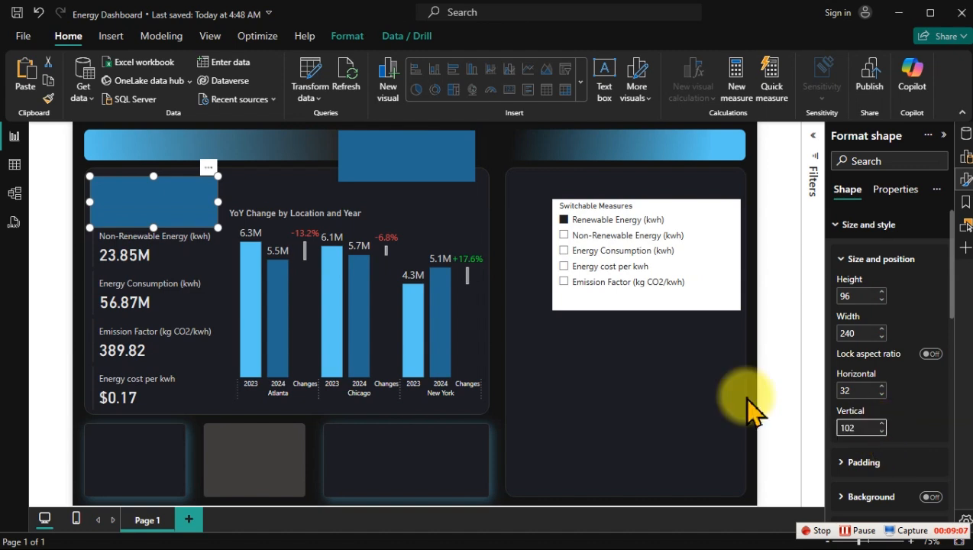
Step: Replace the spare rectangle above the chart with a copy of the 240-wide rectangle from the Renewable Energy card
left_click(386, 163)
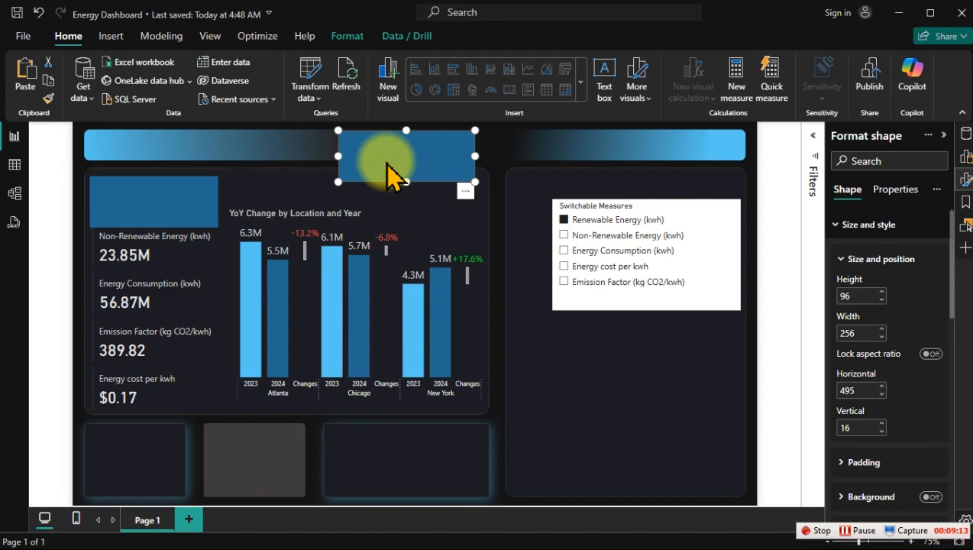
key("Delete")
key("ctrl+v")
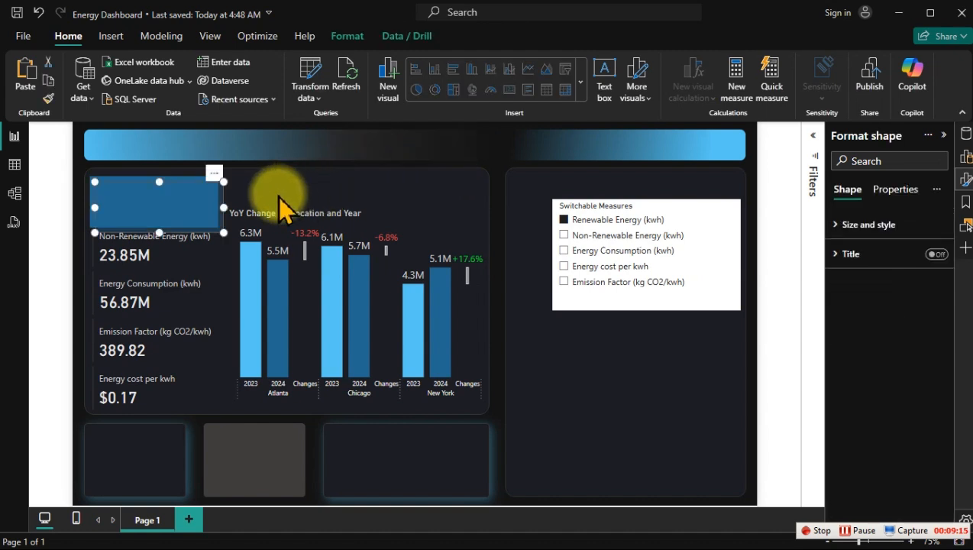
left_click_drag(165, 191, 397, 168)
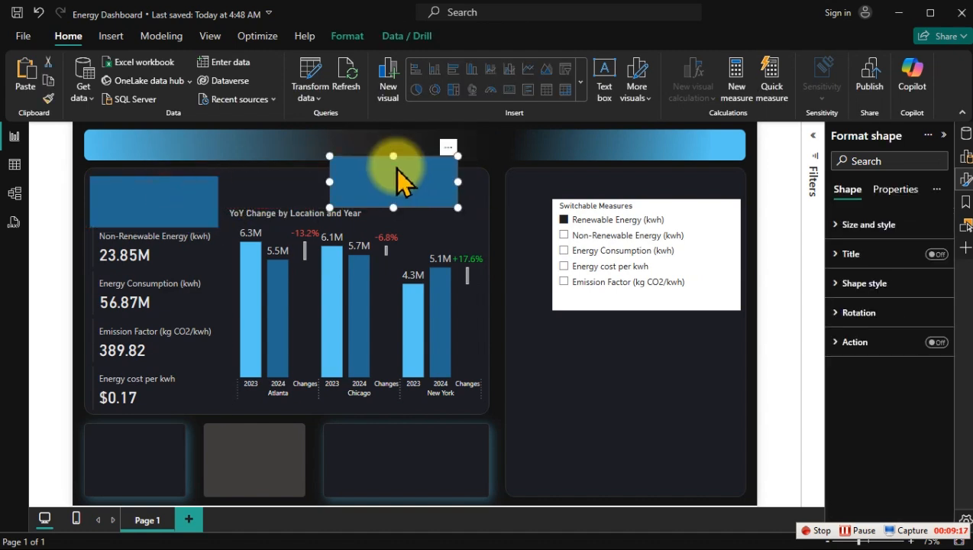
Step: Send the rectangle over the Renewable Energy card to the back, behind the KPI cards, and deselect it
left_click(152, 195)
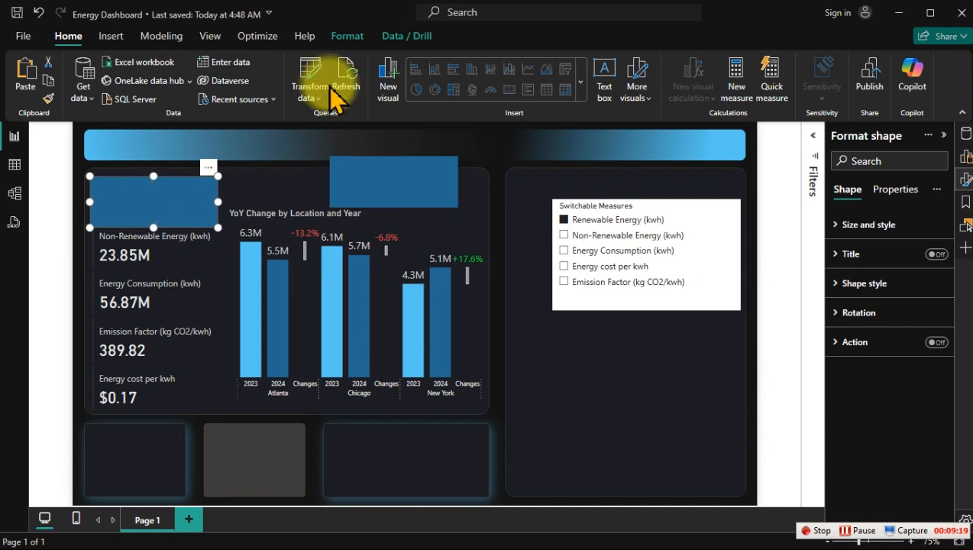
left_click(345, 36)
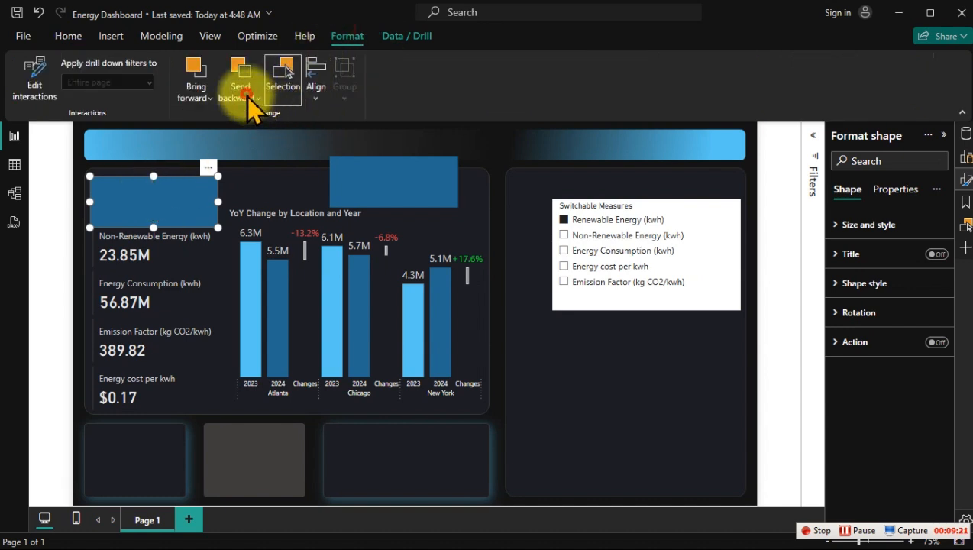
left_click(248, 95)
left_click(256, 141)
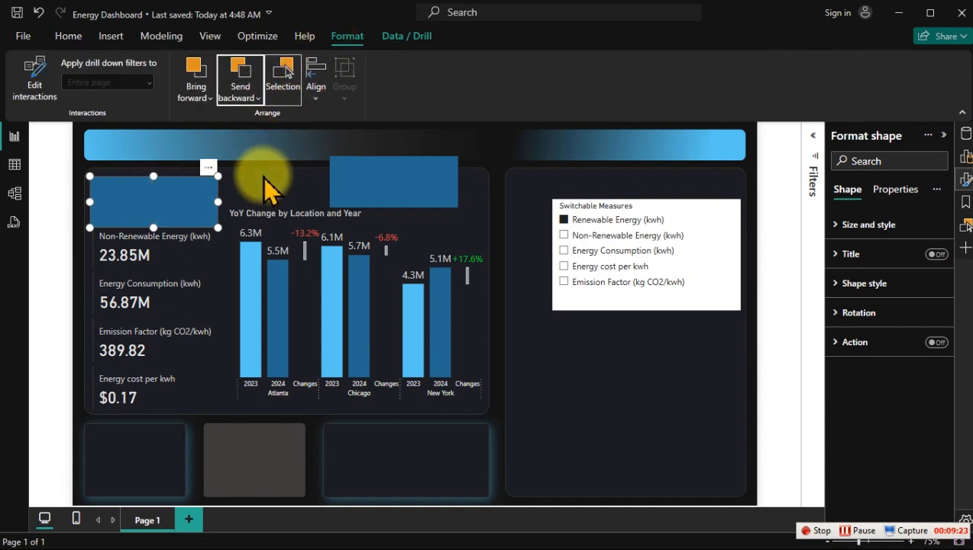
key("Escape")
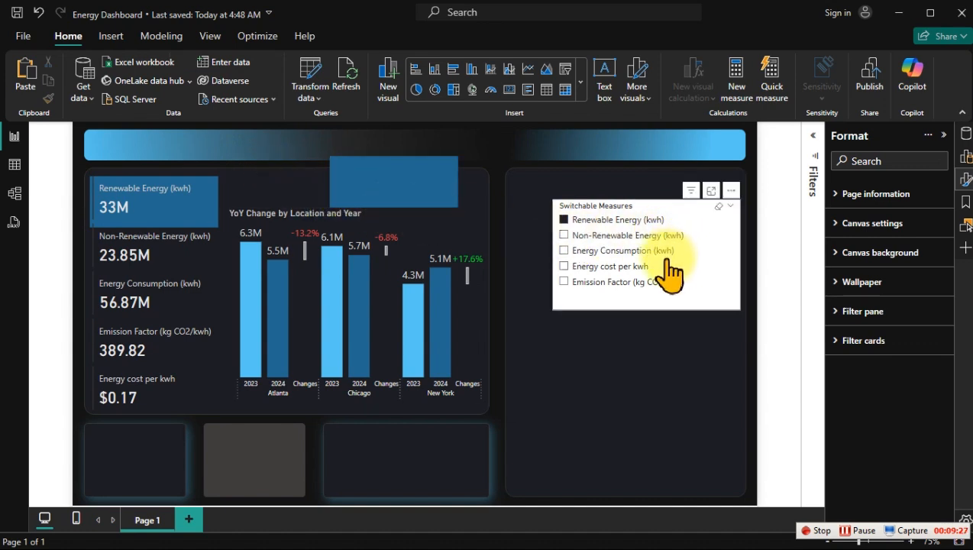
Step: Test the card highlight by switching the slicer to Non-Renewable Energy (kwh) and back to Renewable Energy (kwh)
left_click(623, 237)
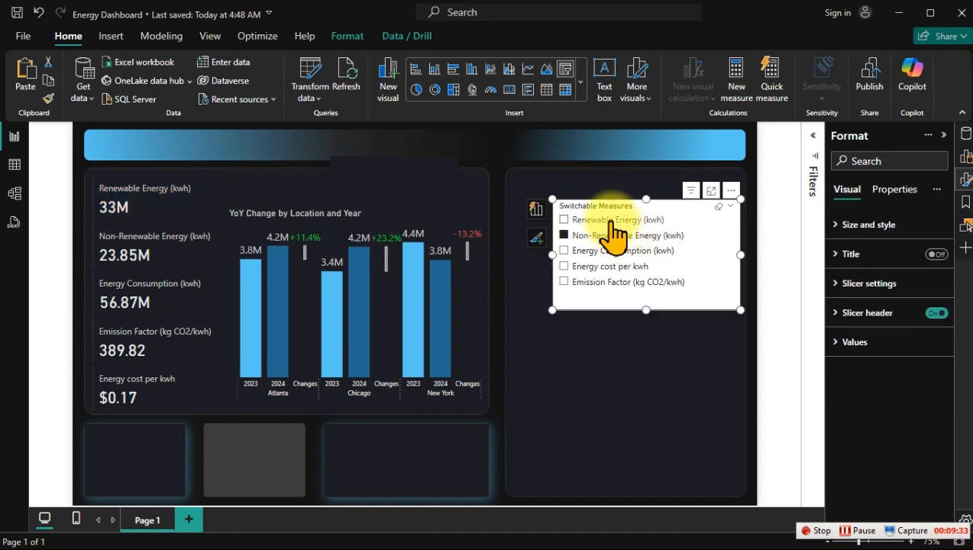
left_click(613, 221)
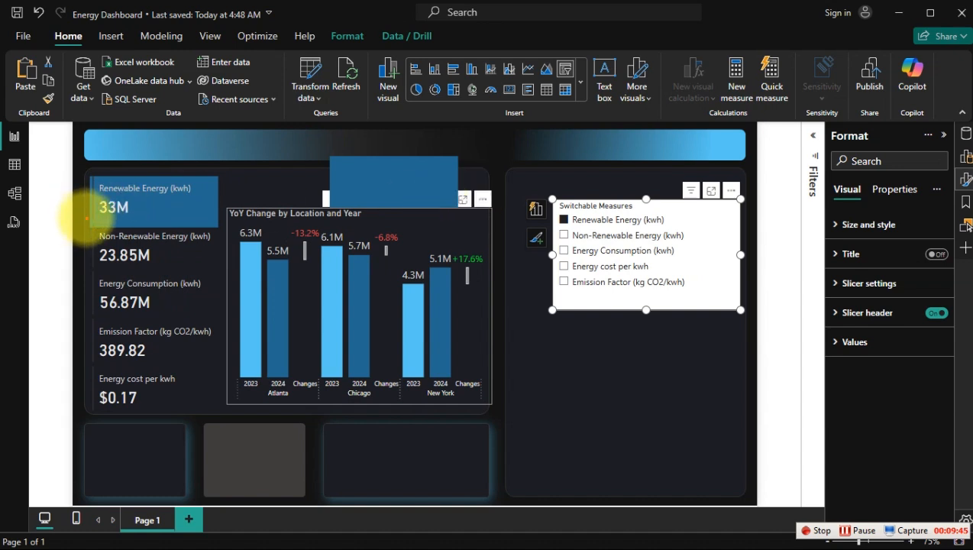
left_click_drag(87, 218, 222, 230)
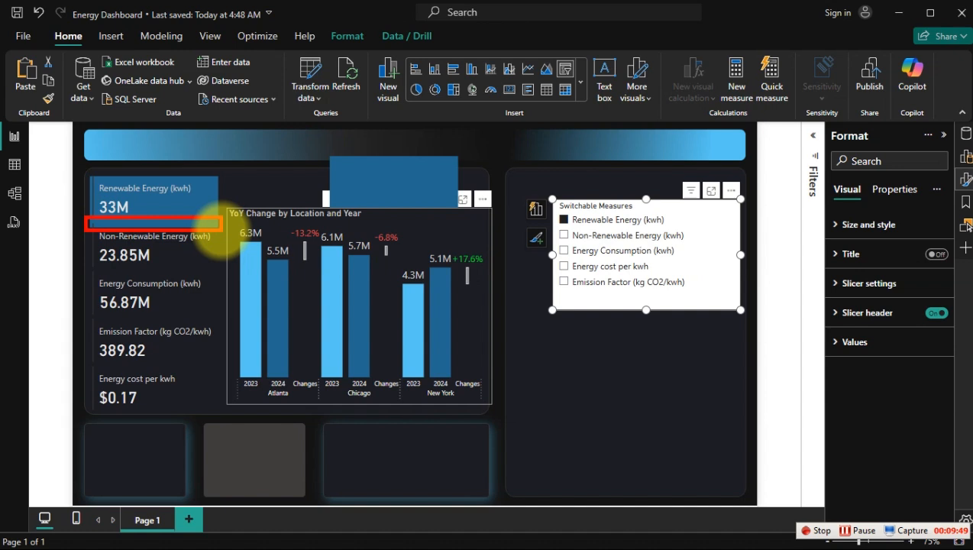
Step: Send the KPI cards visual to the back so the rectangle over the Renewable Energy card can be selected
left_click(218, 232)
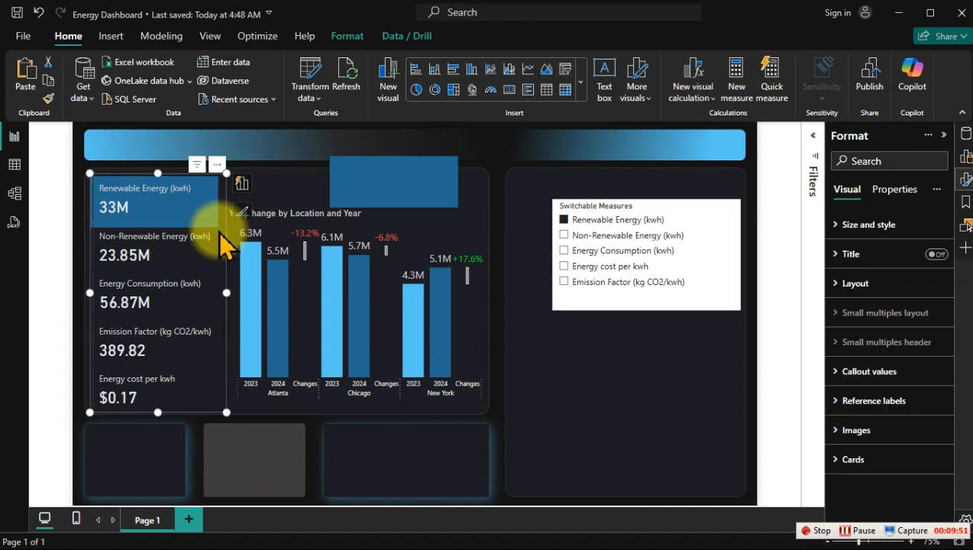
left_click(363, 38)
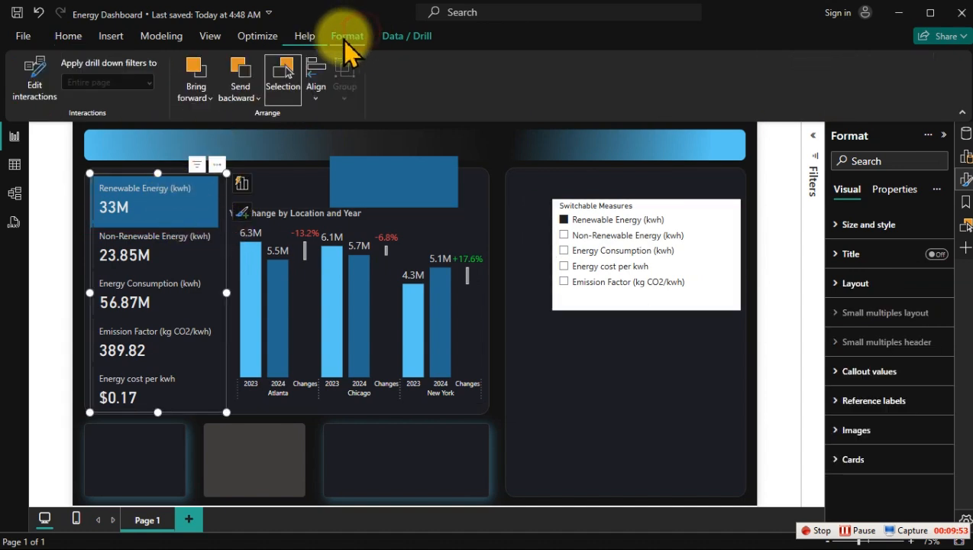
left_click(232, 98)
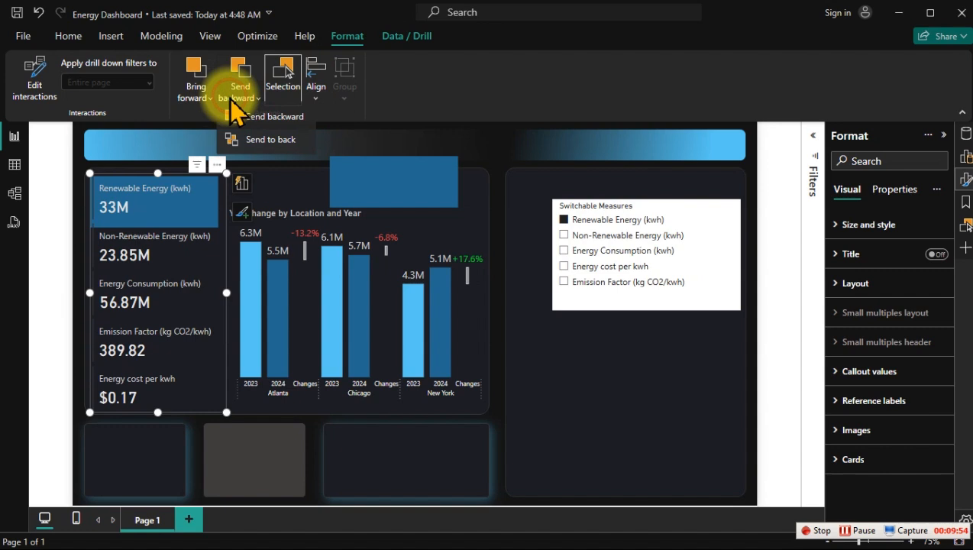
left_click(263, 141)
left_click(272, 187)
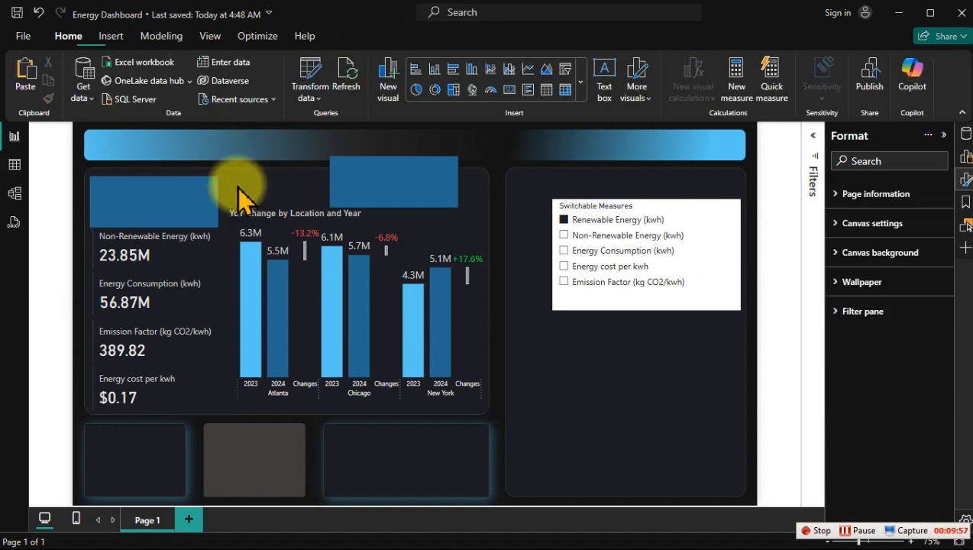
Step: Set the height of the rectangle over the Renewable Energy card to 85
left_click(182, 189)
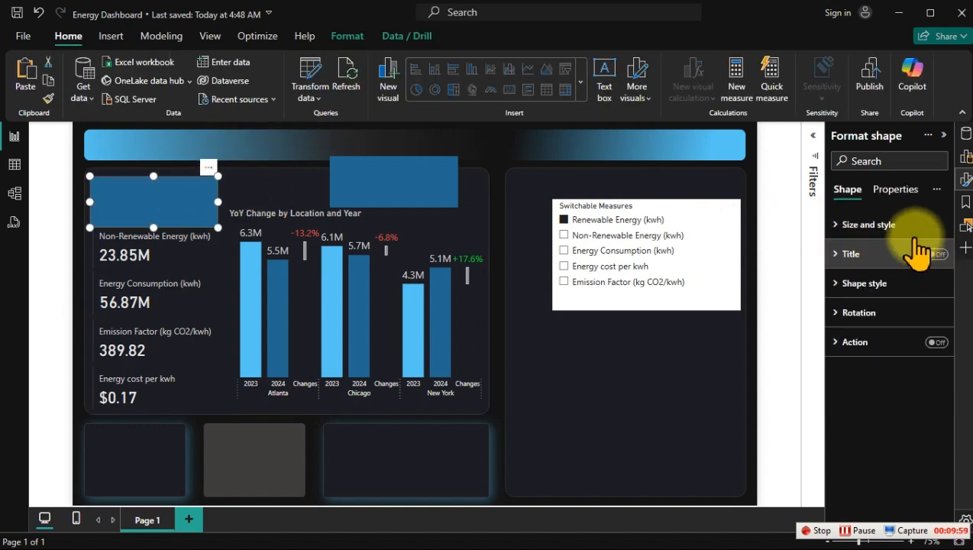
left_click(899, 225)
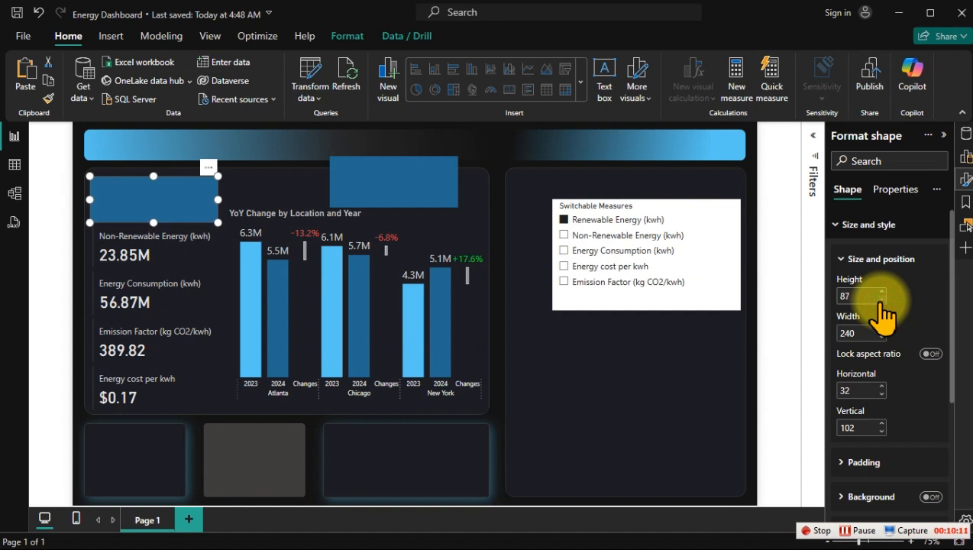
left_click(881, 300)
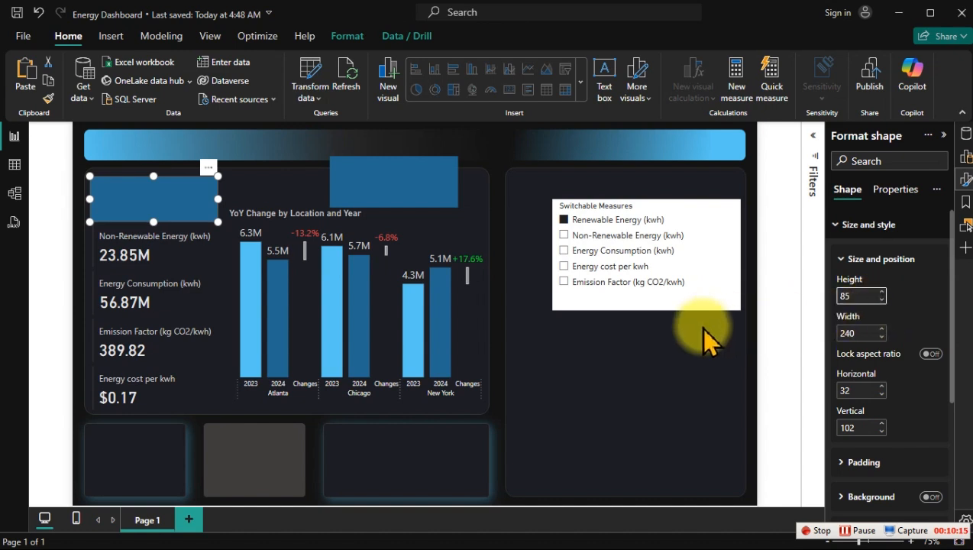
Step: Delete the spare rectangle above the chart and put a copy of the resized 85-high rectangle in its place
left_click(395, 201)
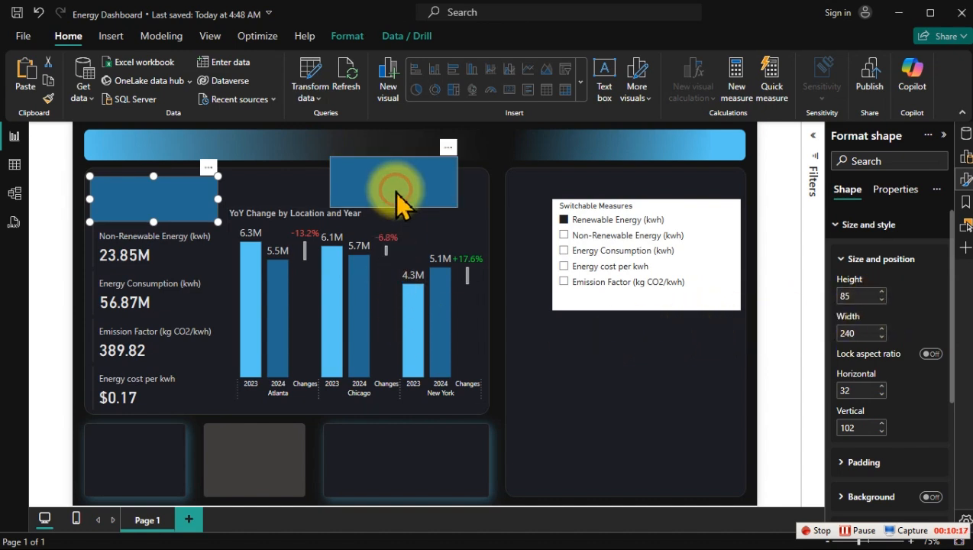
key("Delete")
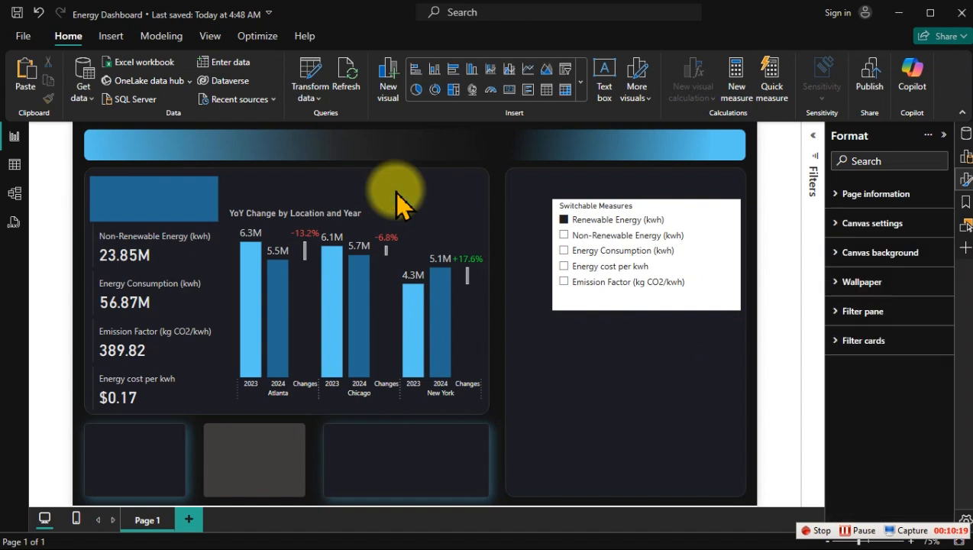
left_click(220, 187)
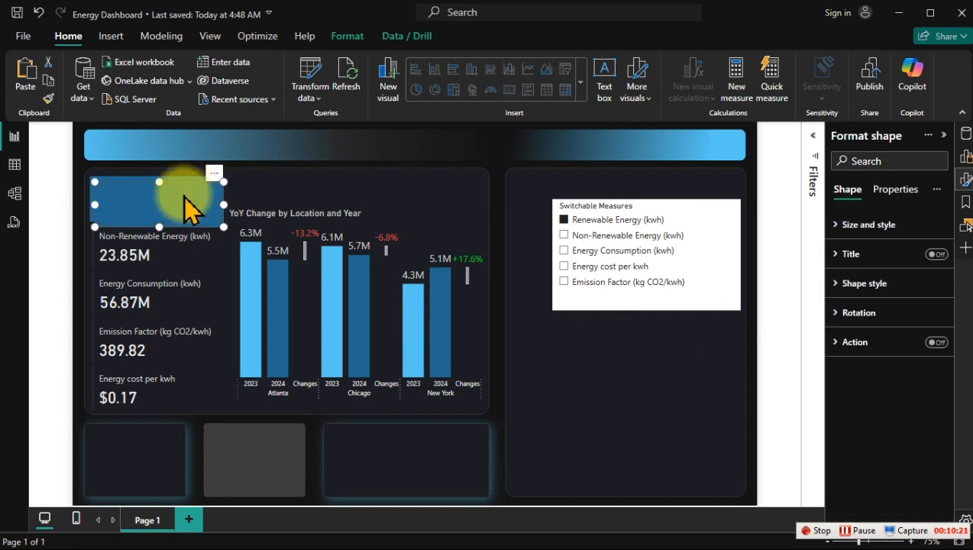
left_click_drag(185, 191, 391, 189)
Step: Send the resized rectangle on the Renewable Energy card behind the KPI cards and clear the selection
left_click(137, 191)
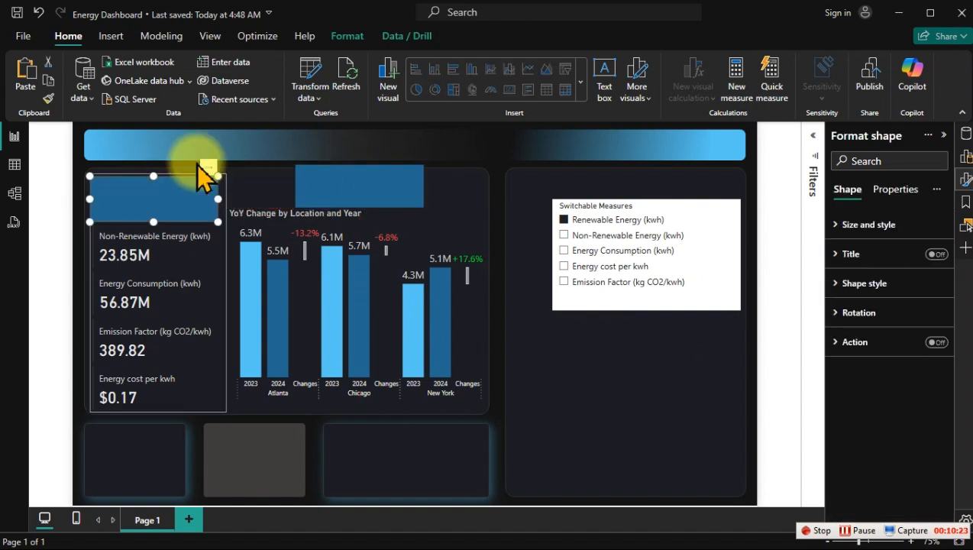
left_click(349, 42)
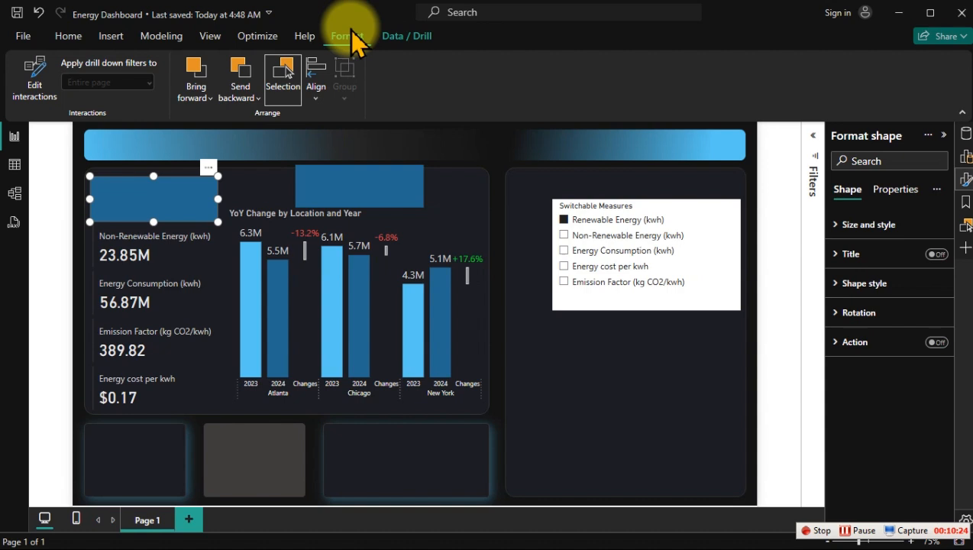
left_click(243, 86)
left_click(265, 147)
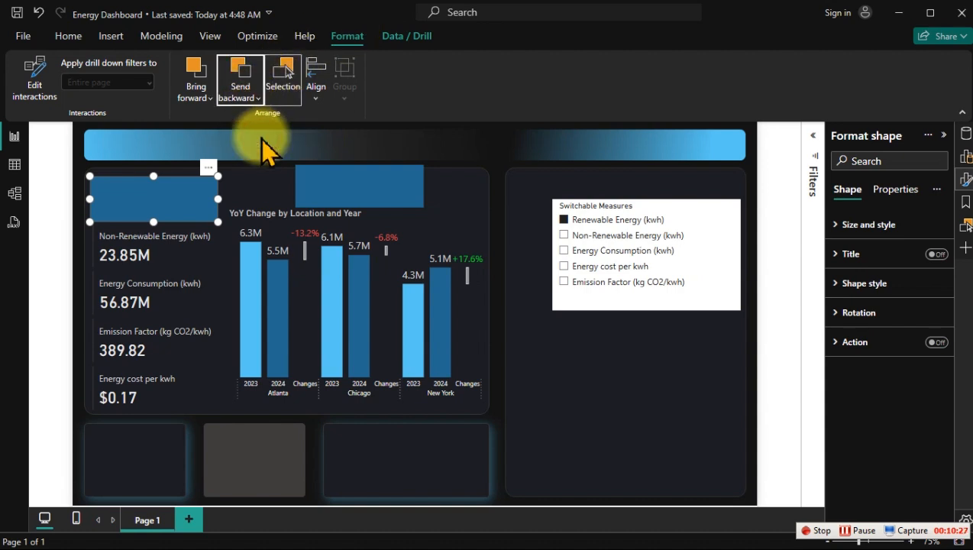
key("Escape")
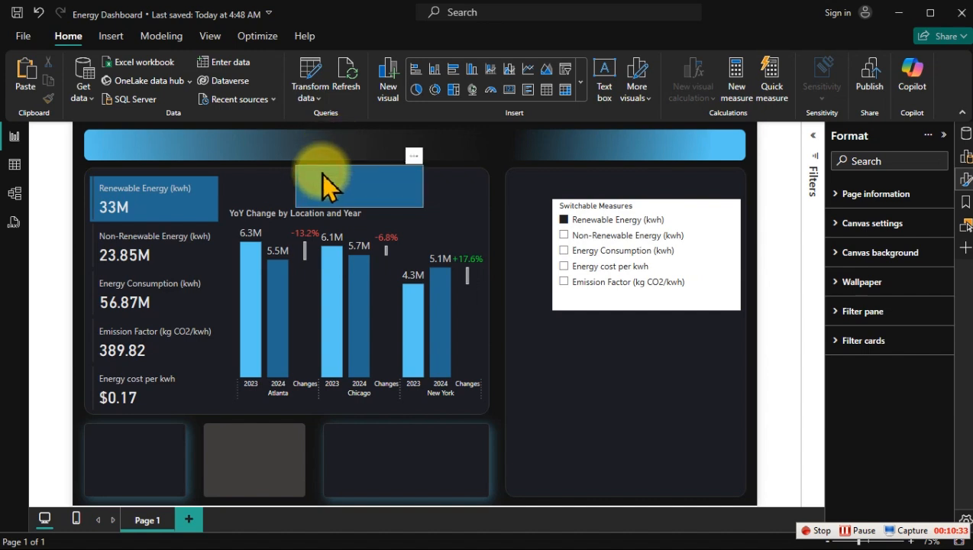
Step: Place rectangle copies over the Non-Renewable Energy, Energy Consumption, Emission Factor and Energy cost per kwh cards, using the spare one for the first
left_click(382, 189)
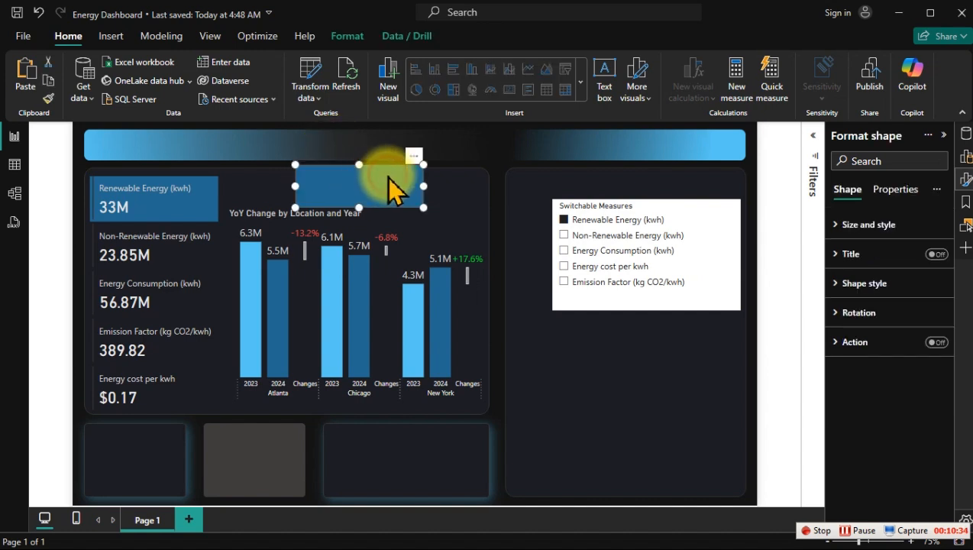
left_click_drag(388, 177, 184, 236)
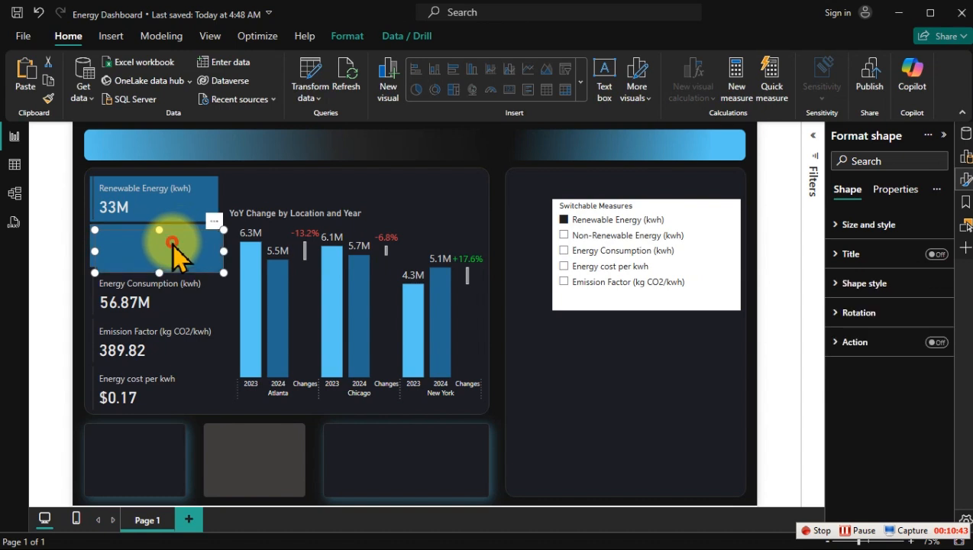
left_click_drag(174, 248, 170, 292)
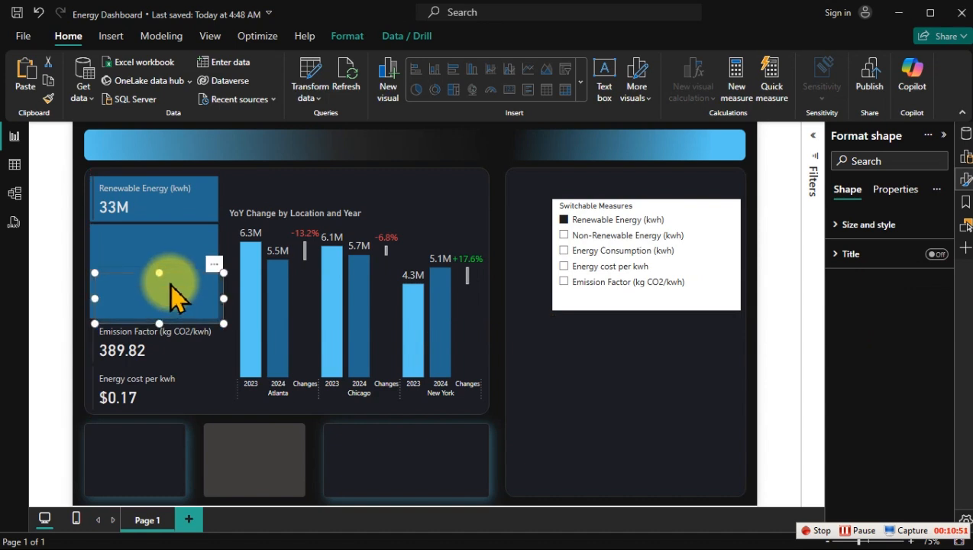
left_click_drag(147, 297, 142, 352)
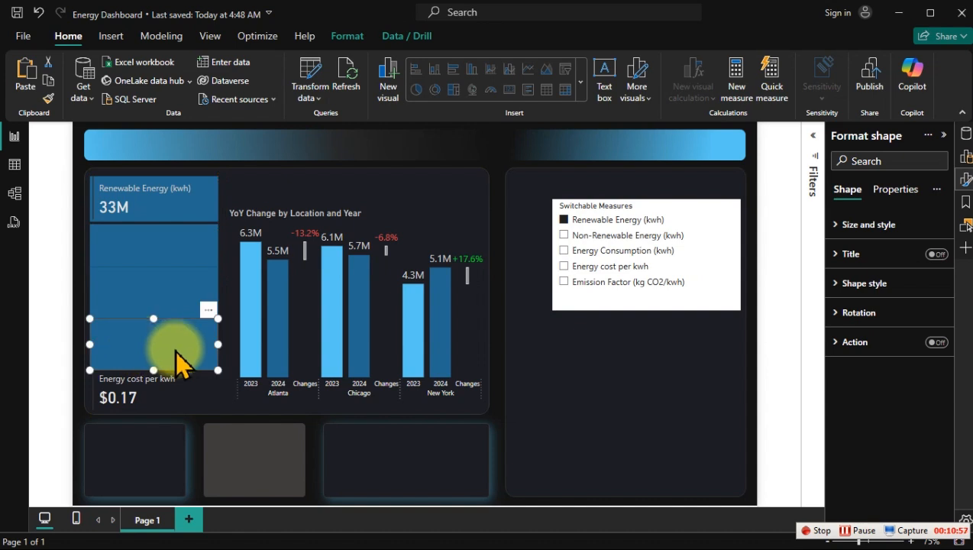
left_click_drag(177, 349, 172, 383)
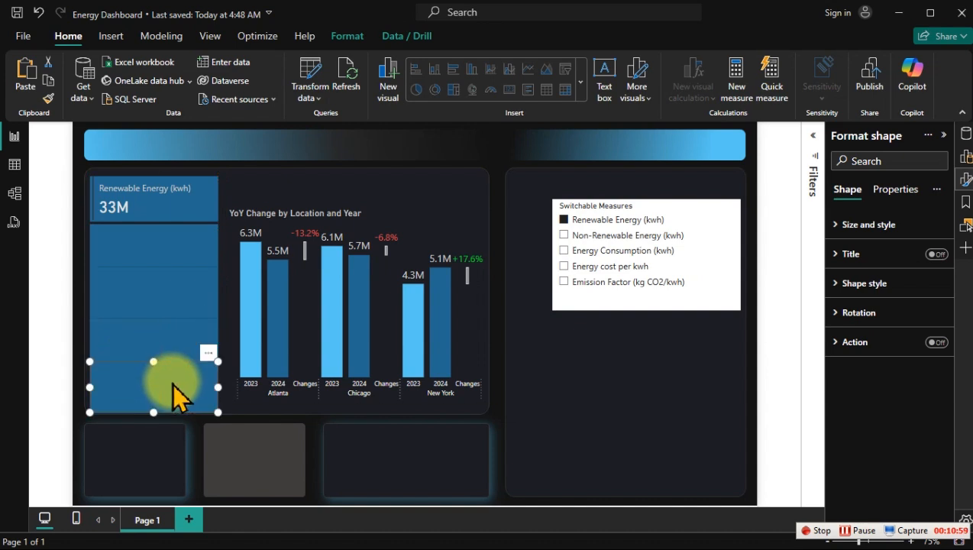
Step: In the fill rules of the rectangle on the Non-Renewable Energy card, set the colour for value 1 to the blue #236890
left_click(153, 261)
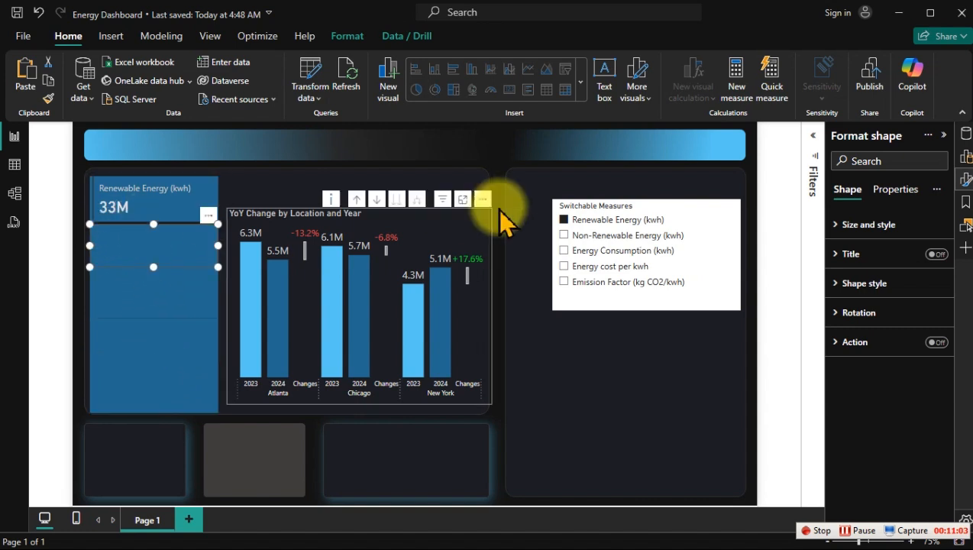
left_click(865, 286)
scroll(866, 366, "down", 3)
left_click(850, 293)
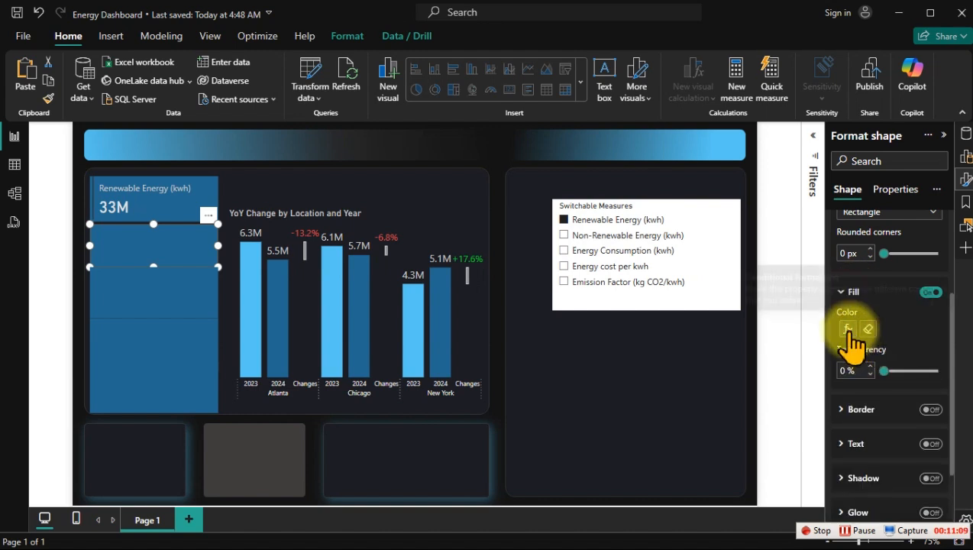
left_click(847, 329)
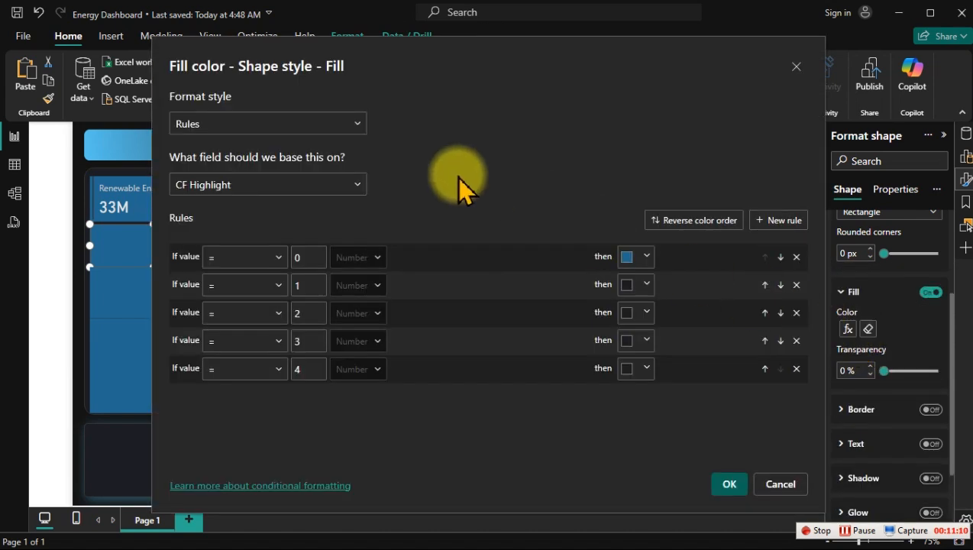
left_click(644, 285)
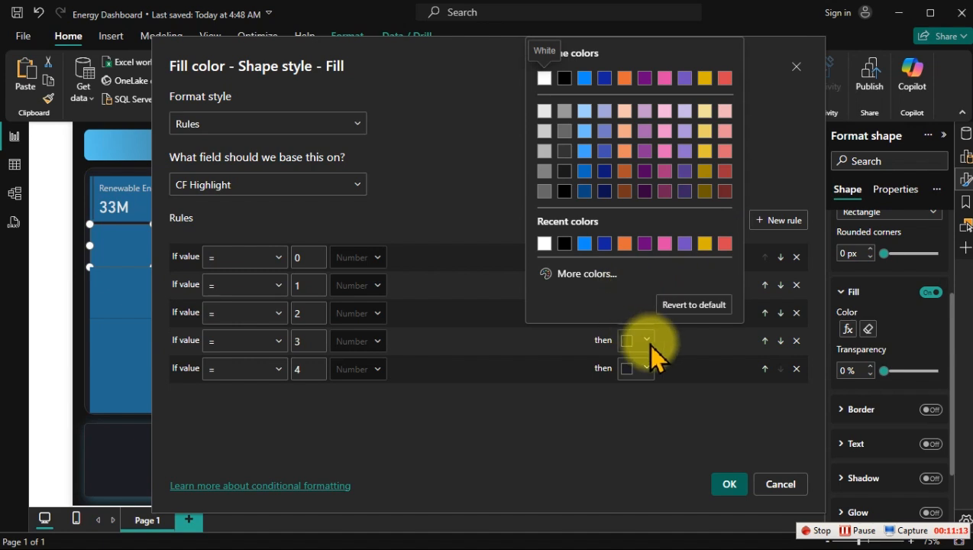
left_click(651, 392)
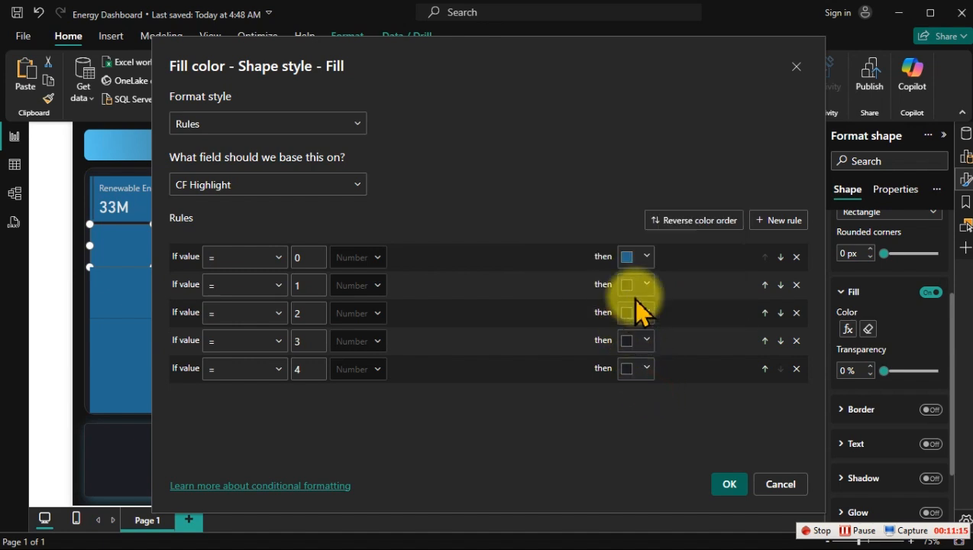
left_click(642, 255)
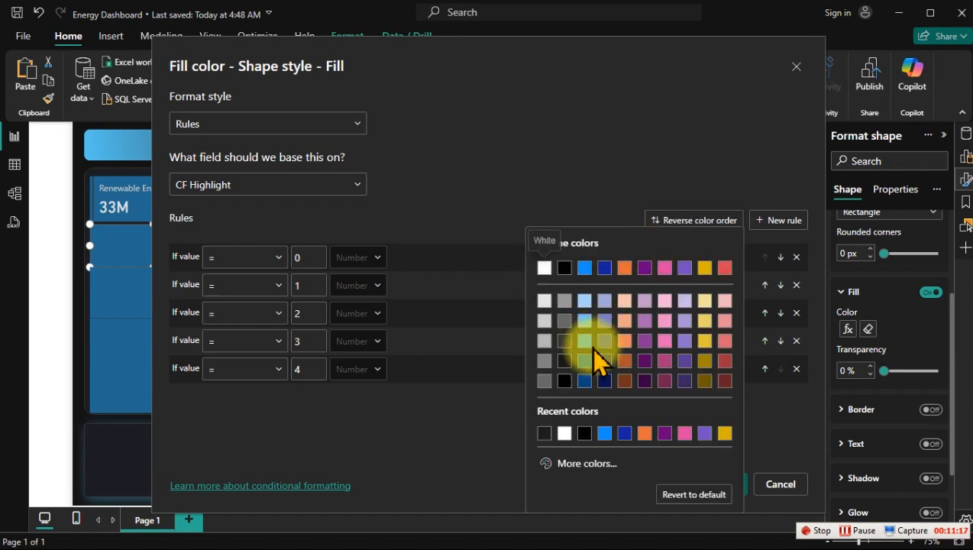
left_click(601, 475)
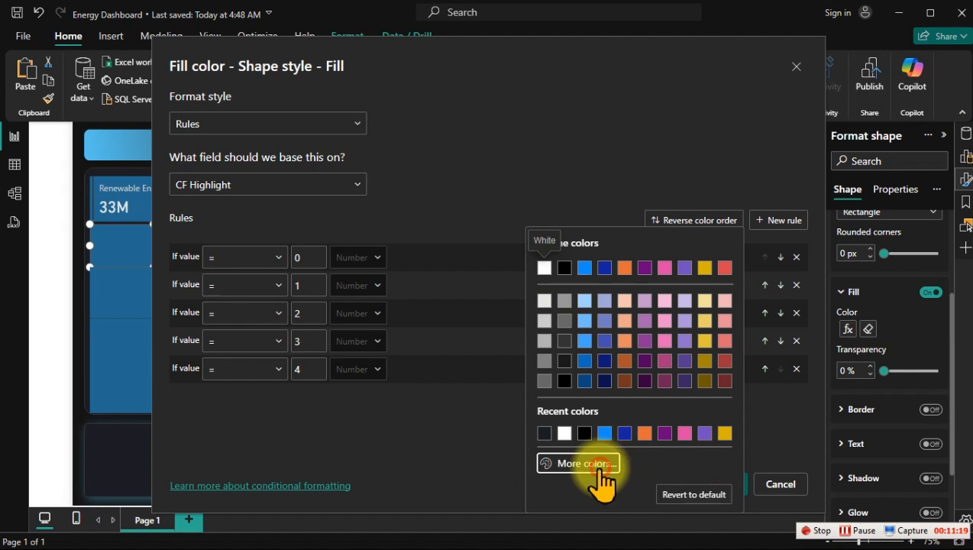
left_click(492, 481)
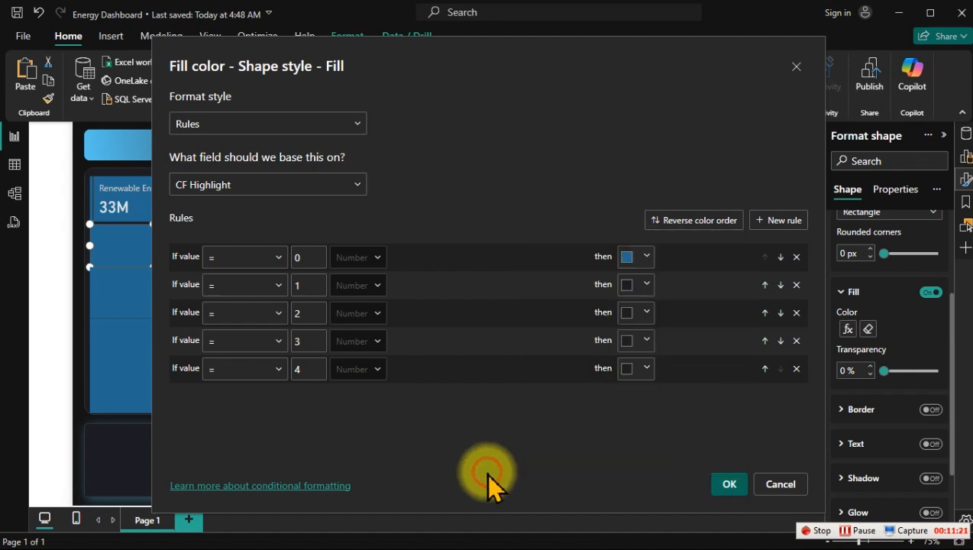
left_click(634, 288)
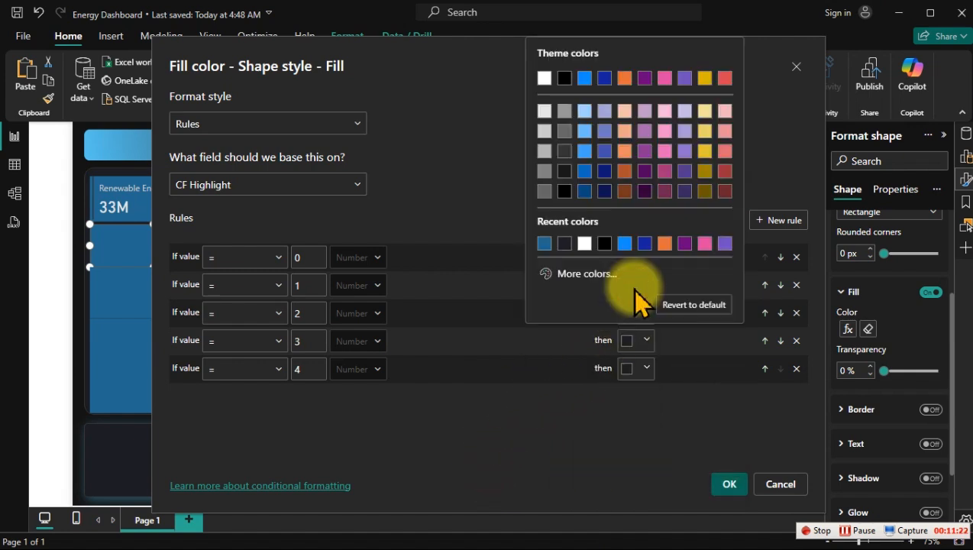
left_click(582, 276)
type("#236890")
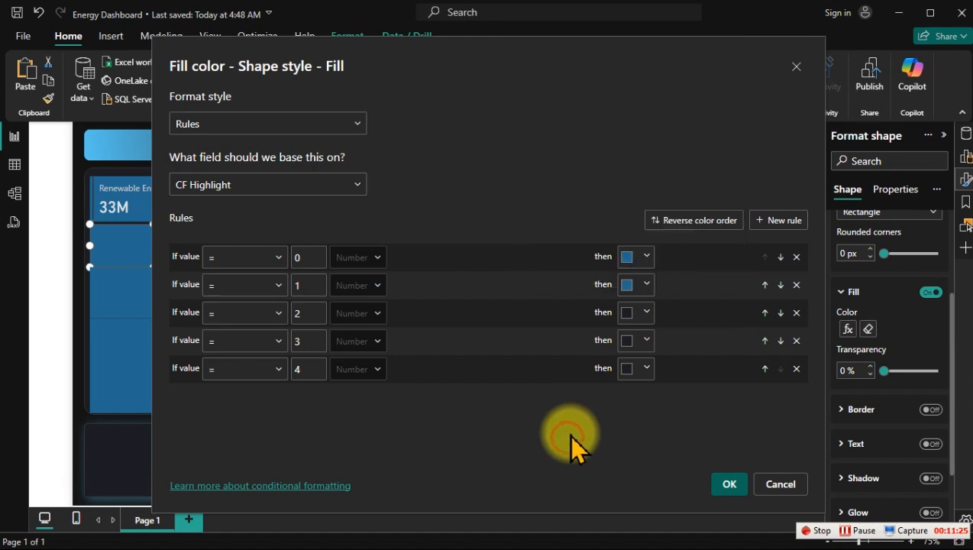
Step: Set the value 0 colour of the Non-Renewable Energy rectangle's fill rules to the dark #1C1D23 and apply the rules
left_click(639, 312)
left_click(582, 275)
key("ctrl+c")
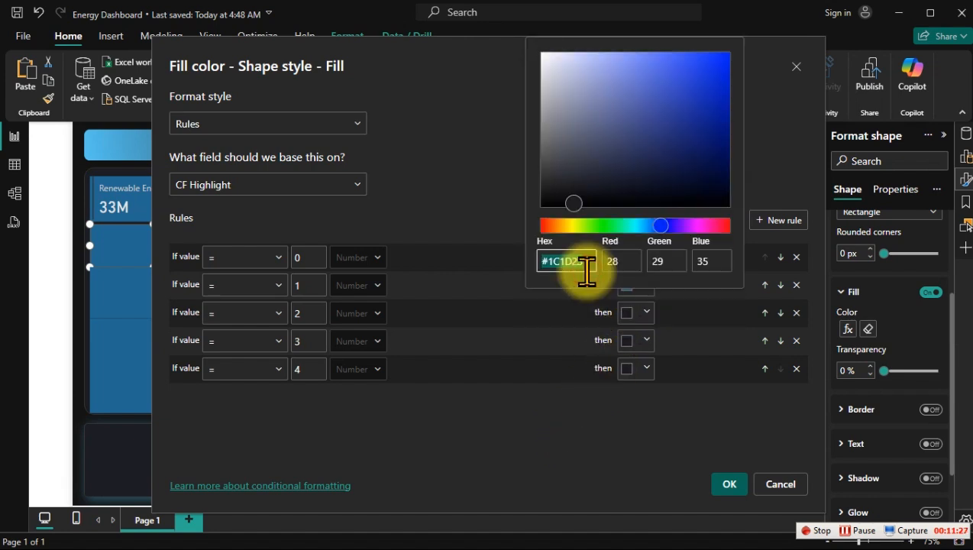
left_click(608, 464)
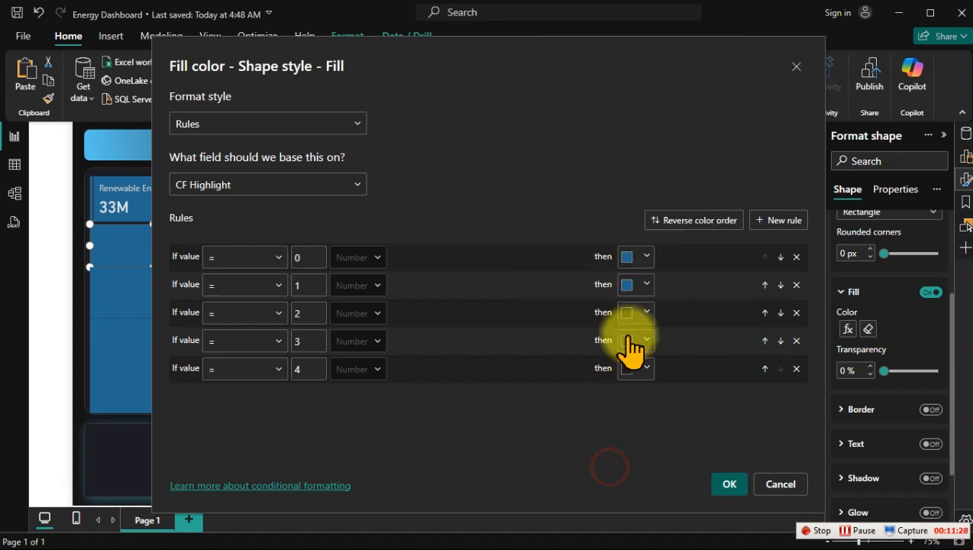
left_click(645, 257)
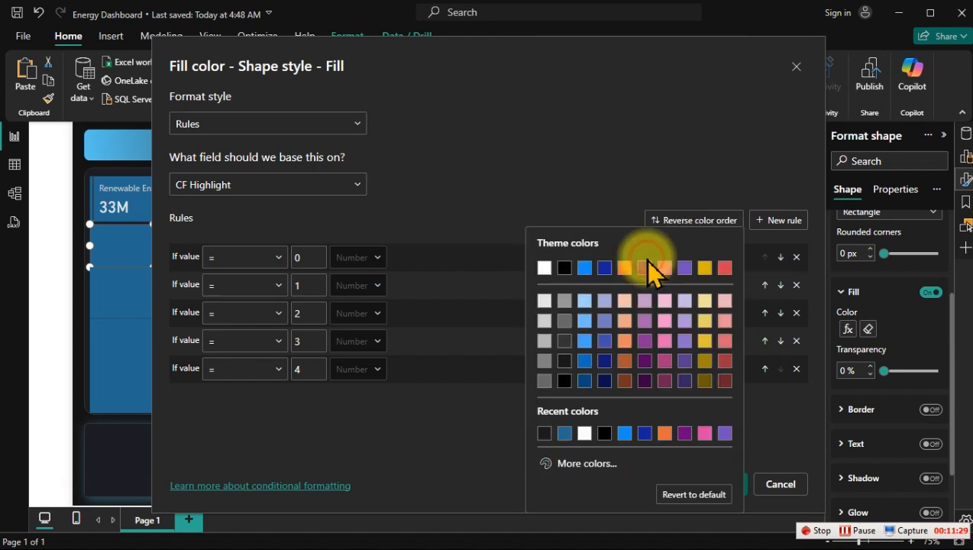
left_click(572, 463)
key("ctrl+v")
left_click(514, 456)
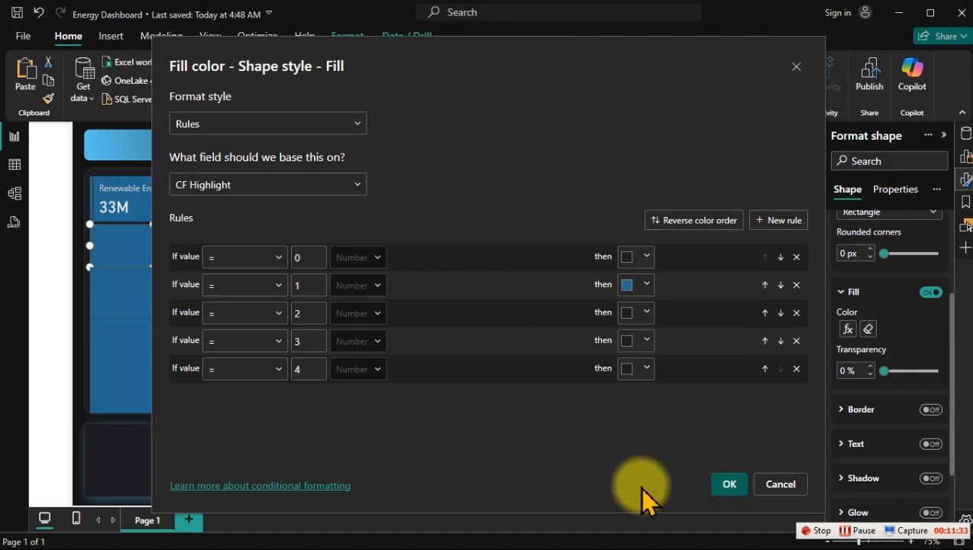
left_click(724, 484)
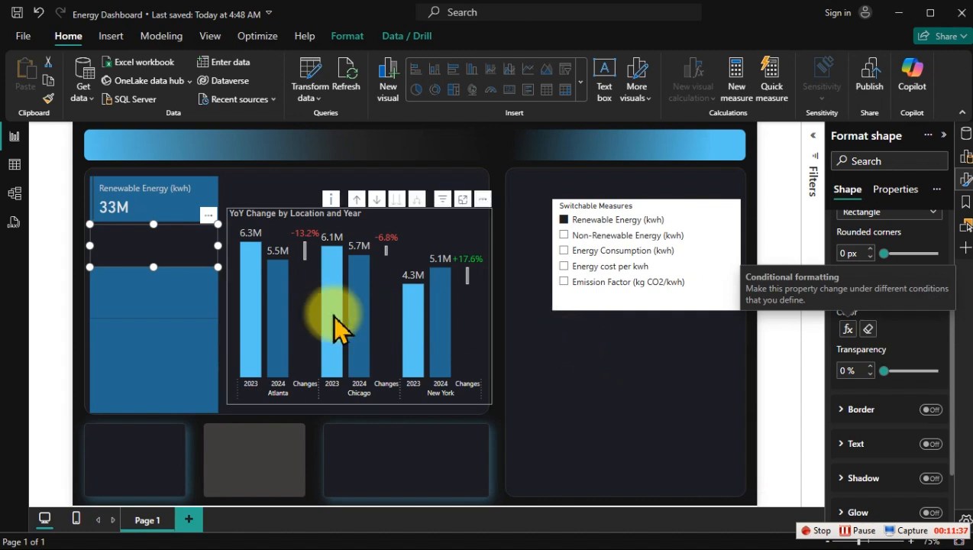
Step: In the fill rules of the rectangle on the Energy Consumption card, set the colour for value 2 to #236890
left_click(170, 307)
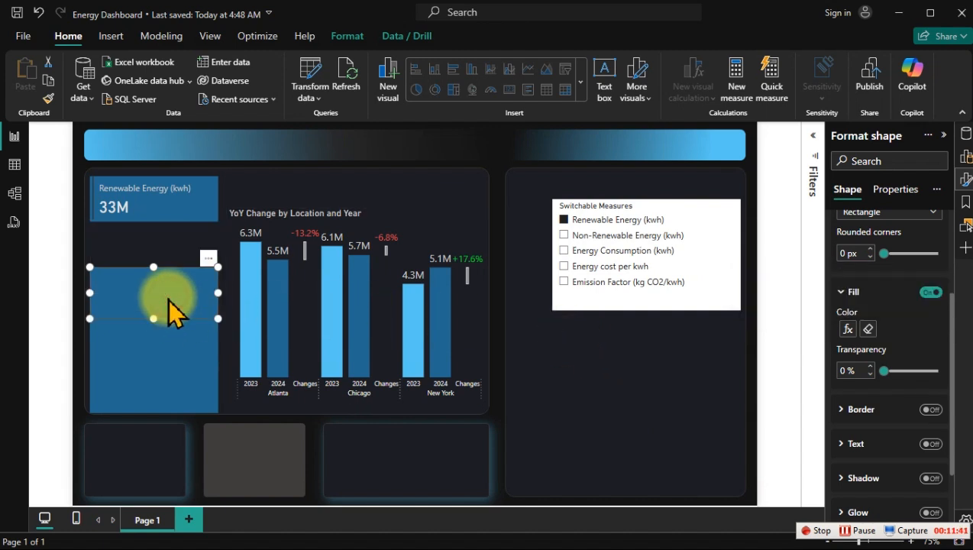
left_click(847, 328)
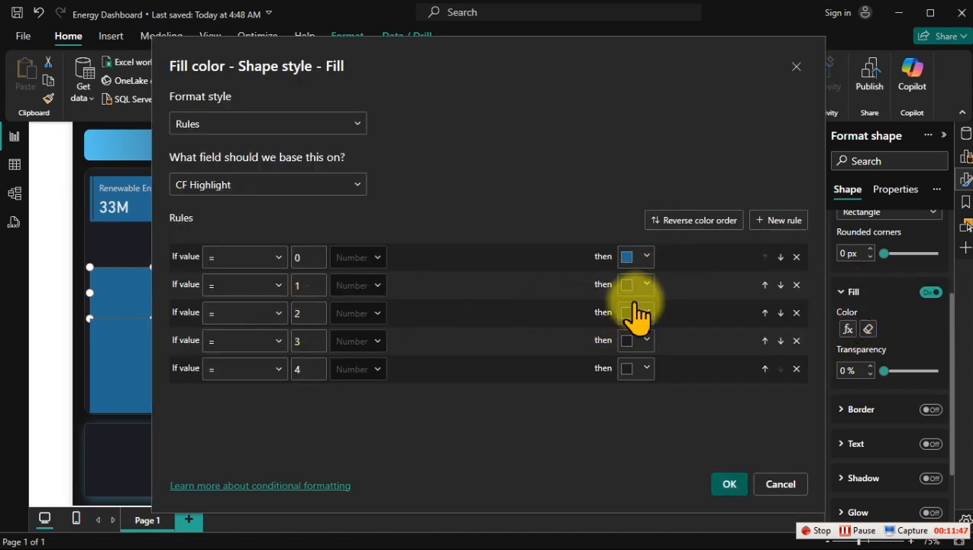
left_click(645, 261)
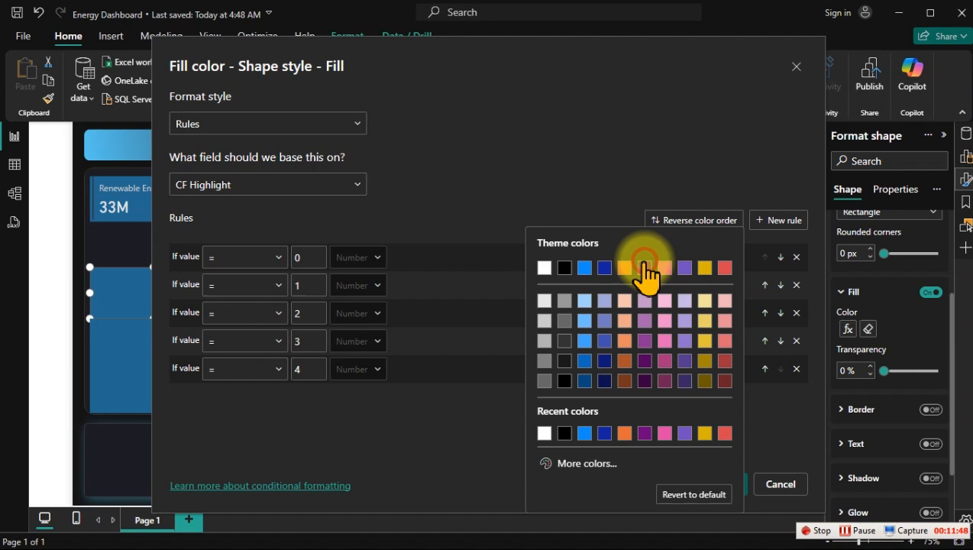
left_click(599, 465)
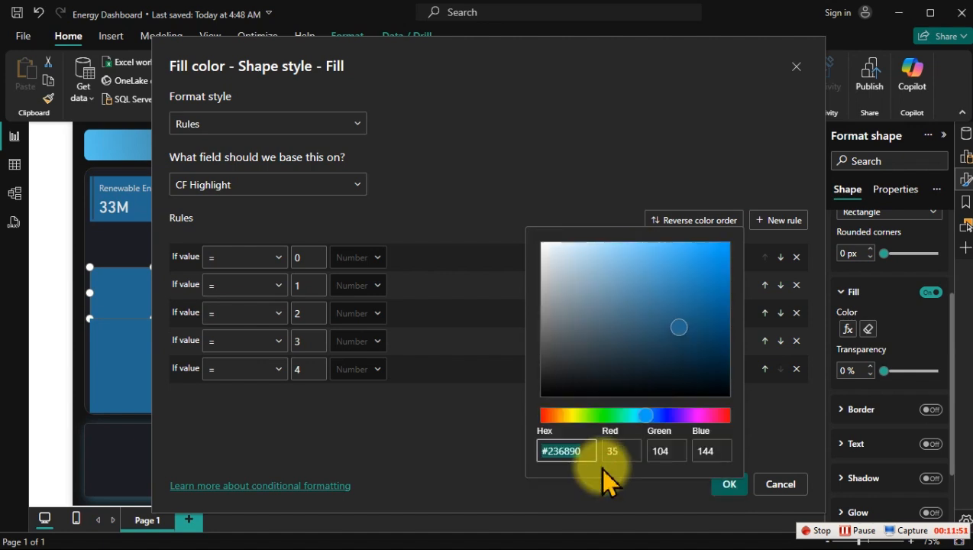
left_click(466, 444)
left_click(625, 340)
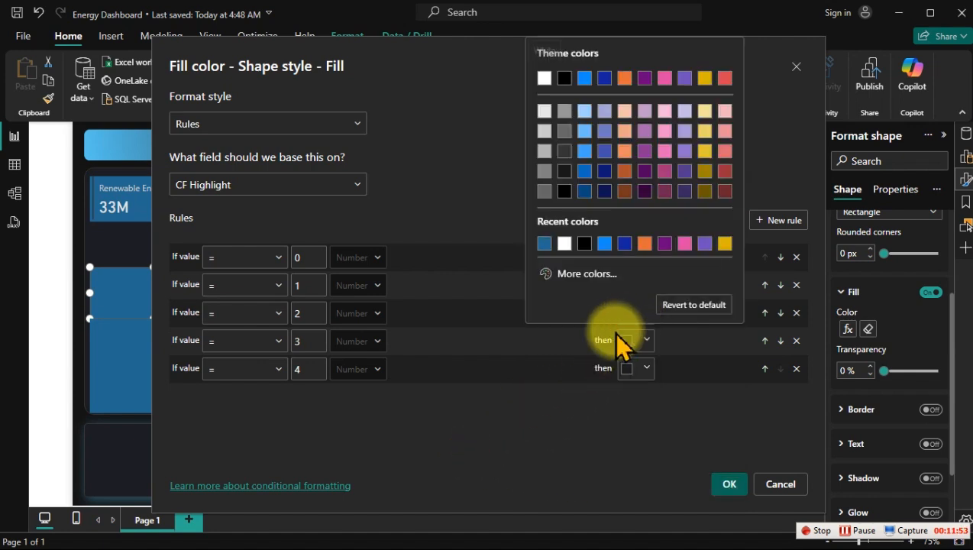
left_click(576, 275)
type("#236890")
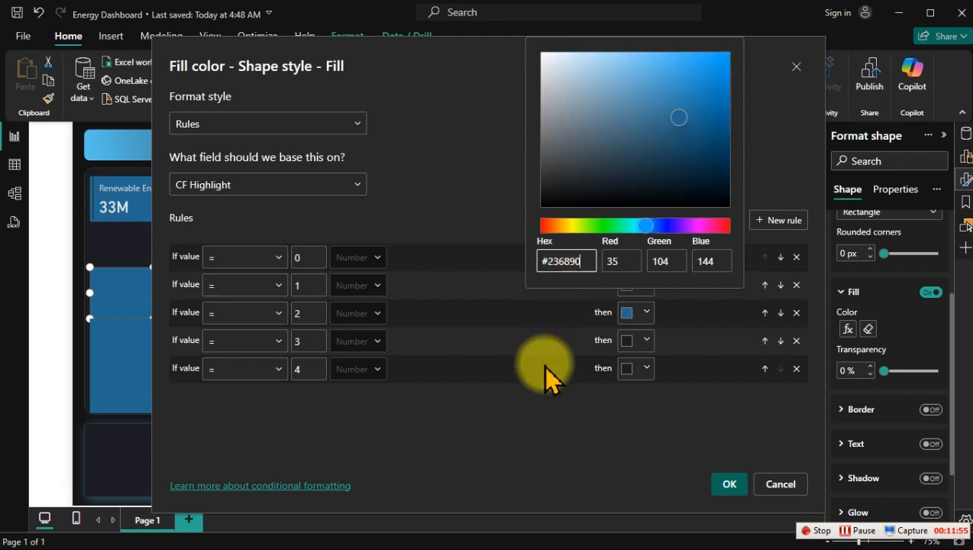
left_click(560, 435)
Step: Set the value 0 colour of the Energy Consumption rectangle's fill rules to the dark tone used for value 1 and apply the rules
left_click(644, 258)
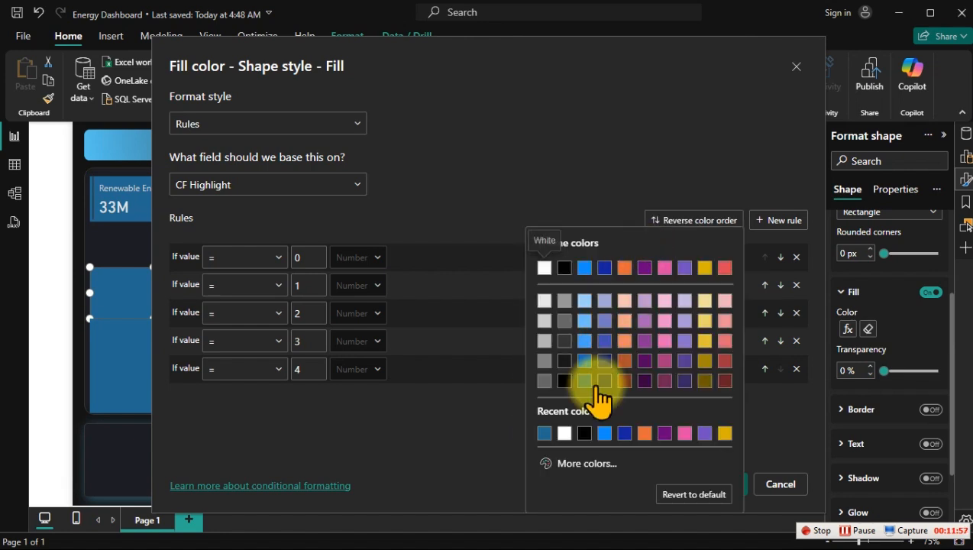
left_click(465, 455)
left_click(626, 283)
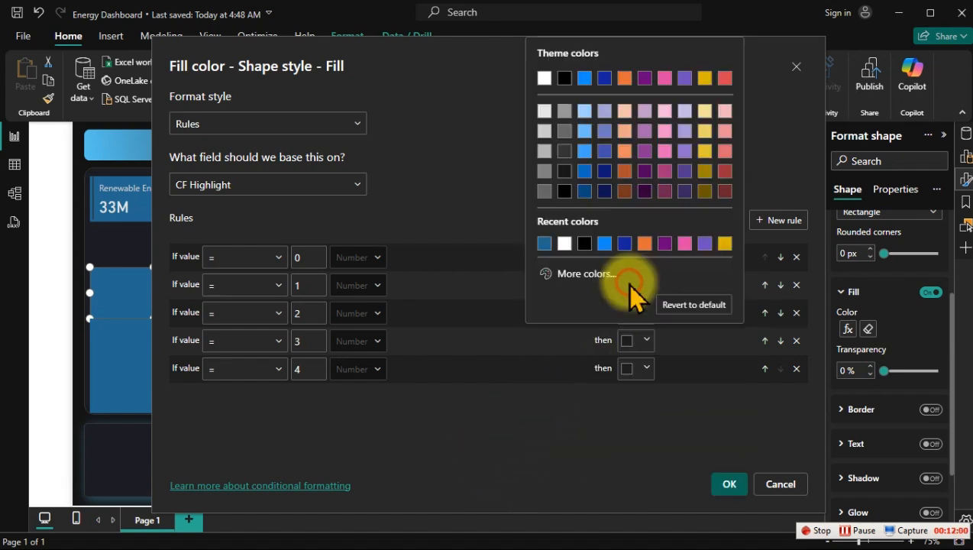
left_click(578, 275)
left_click(543, 452)
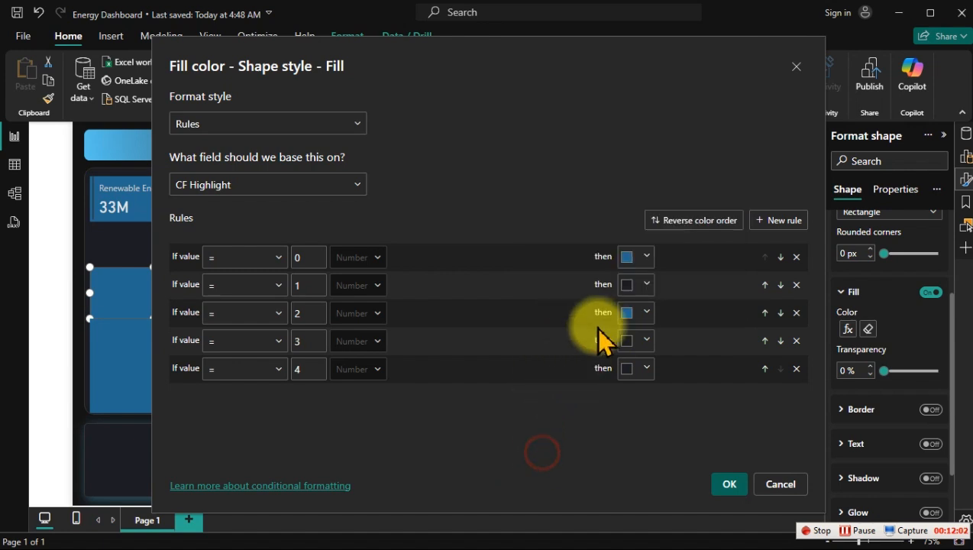
left_click(640, 259)
left_click(543, 434)
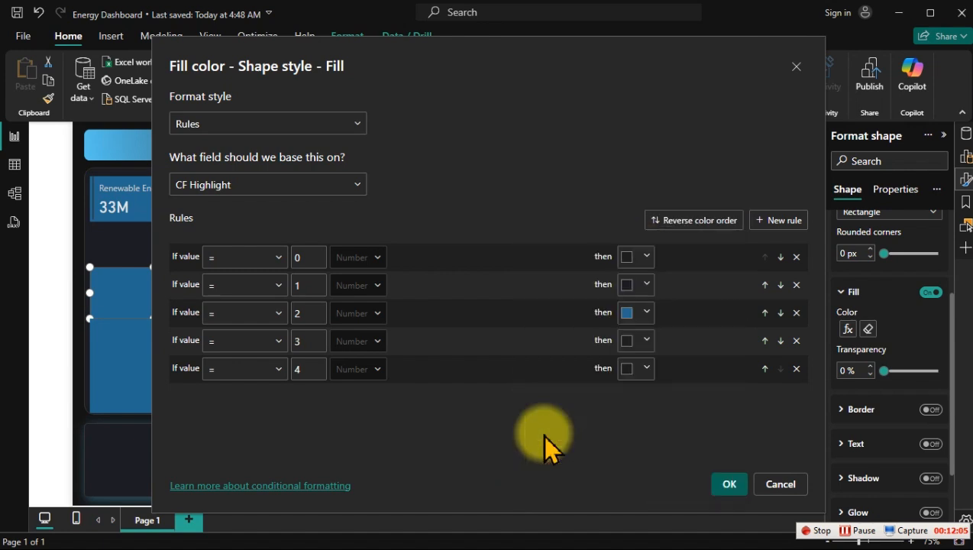
left_click(724, 484)
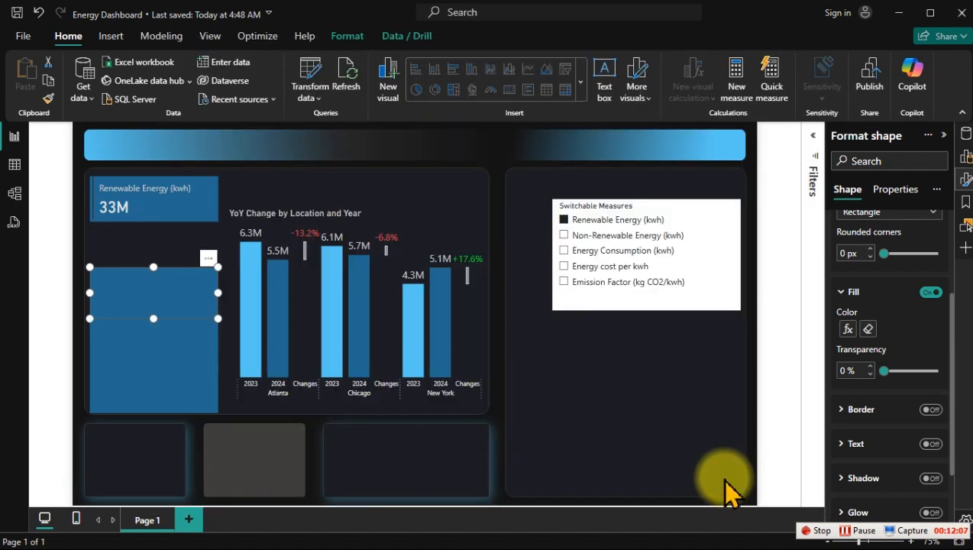
Step: In the fill rules of the fourth rectangle down the card column, set the colour for value 3 to #236890
left_click(193, 340)
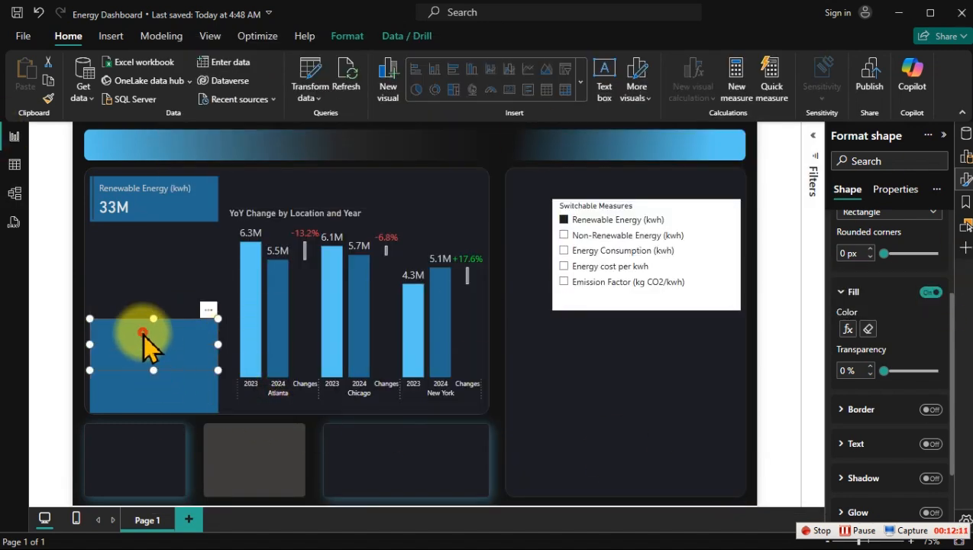
left_click(846, 329)
left_click(627, 257)
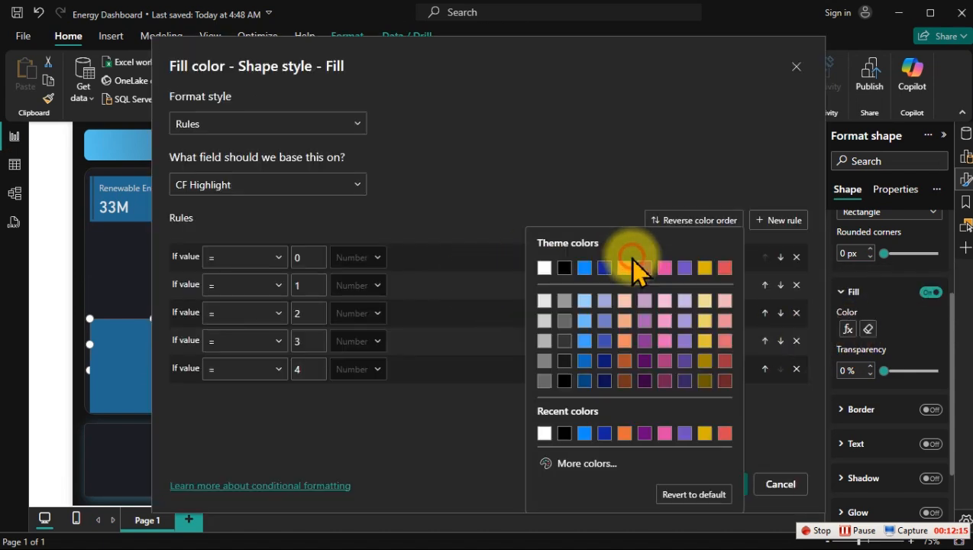
left_click(575, 463)
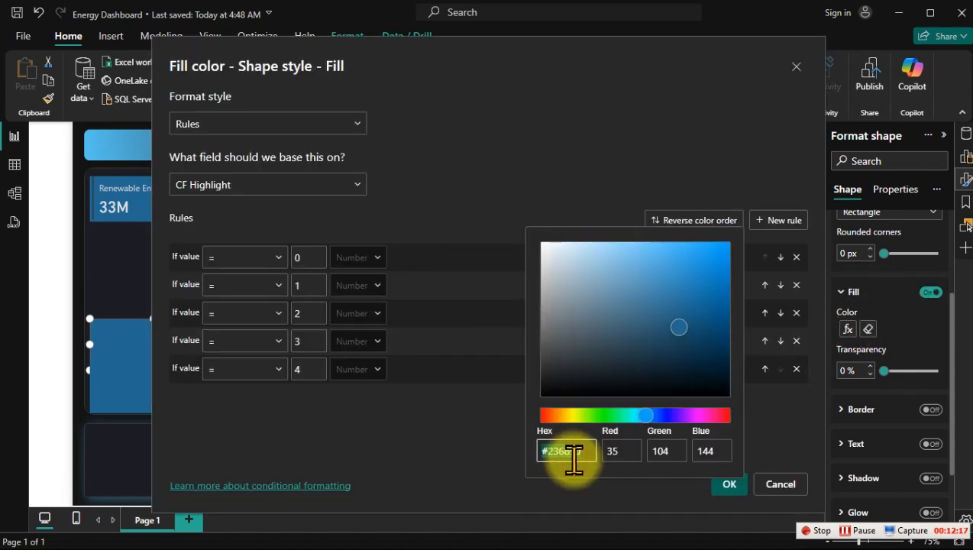
left_click(465, 446)
left_click(633, 340)
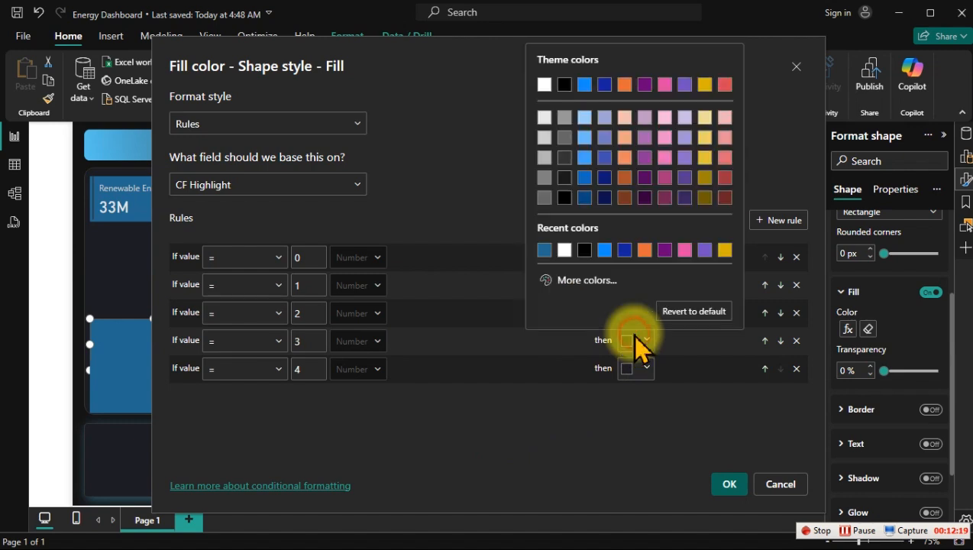
left_click(550, 282)
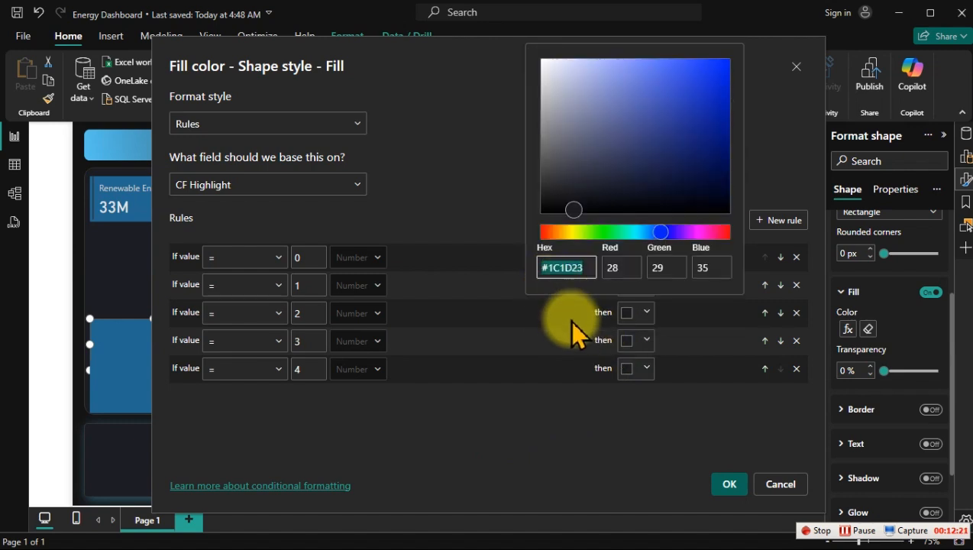
type("#236890")
left_click(515, 424)
Step: Set the value 0 colour of the fourth rectangle's fill rules to the dark #1C1D23 and apply the rules
left_click(640, 315)
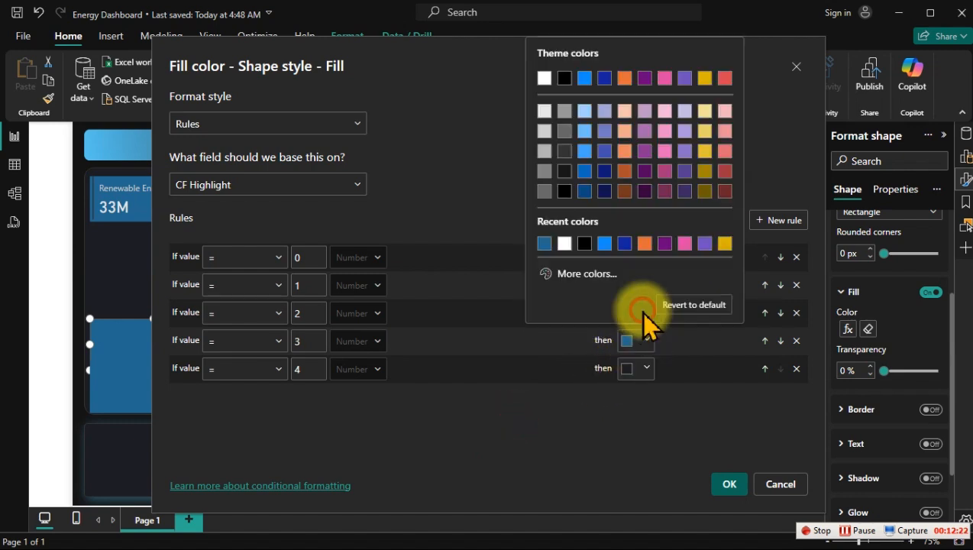
left_click(570, 278)
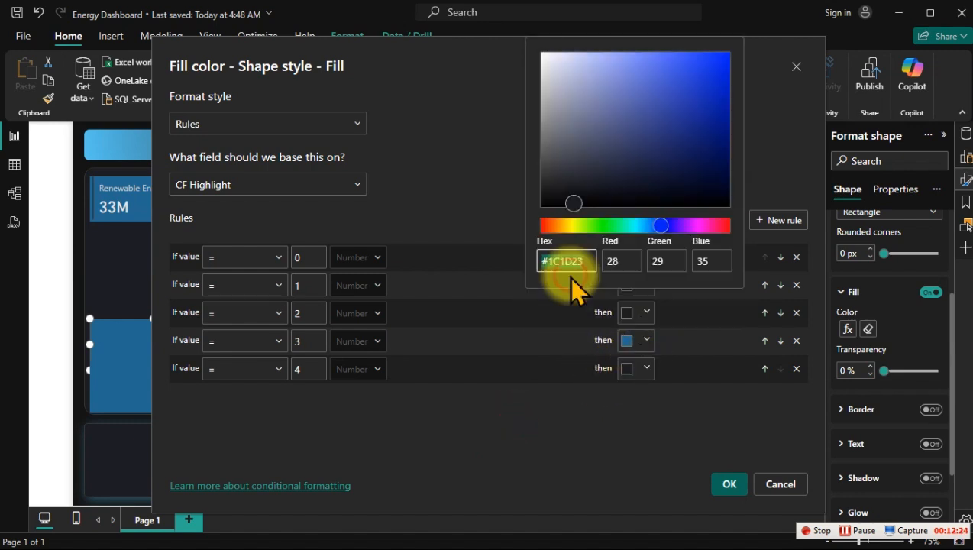
left_click(489, 444)
left_click(637, 260)
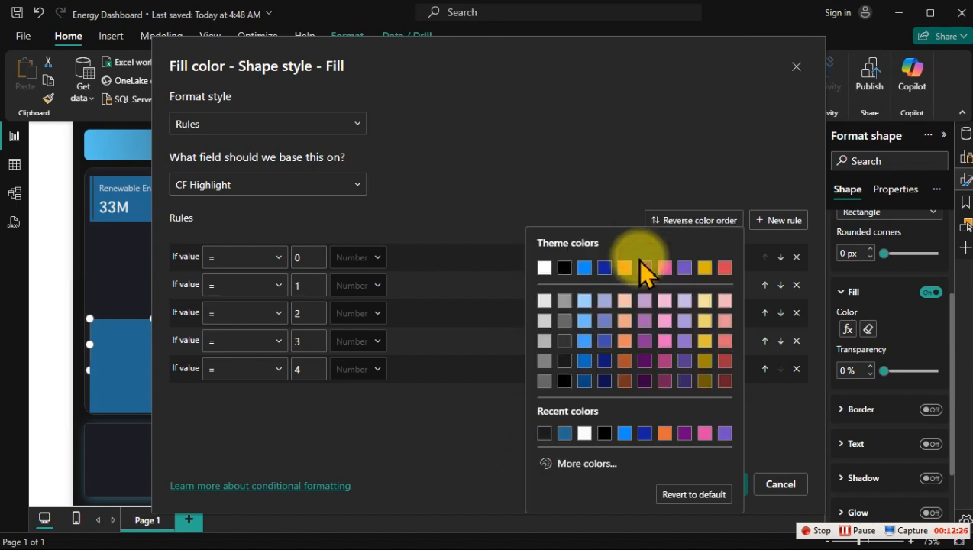
left_click(545, 433)
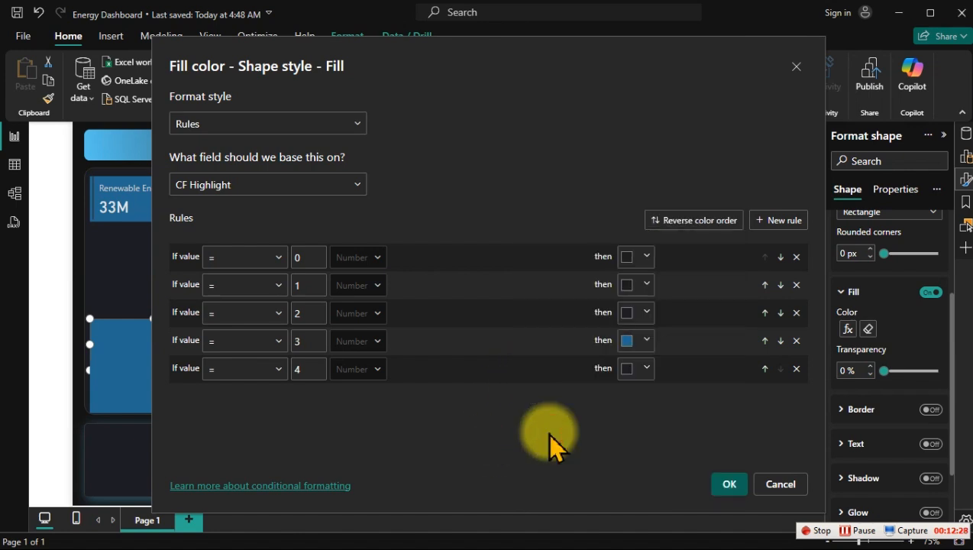
left_click(725, 480)
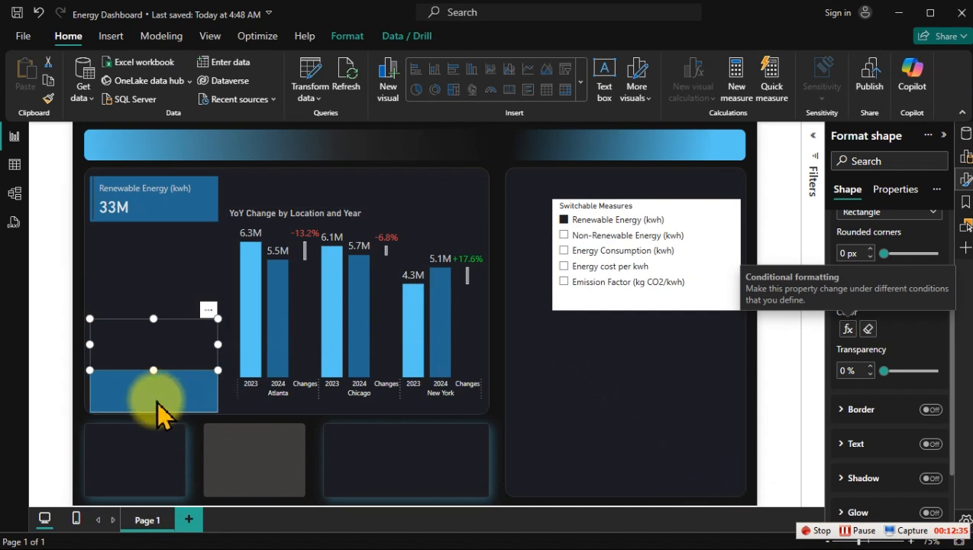
Step: In the fill rules of the lowest rectangle in the card column, set the value 4 colour to the blue used for value 0
left_click_drag(156, 403, 155, 397)
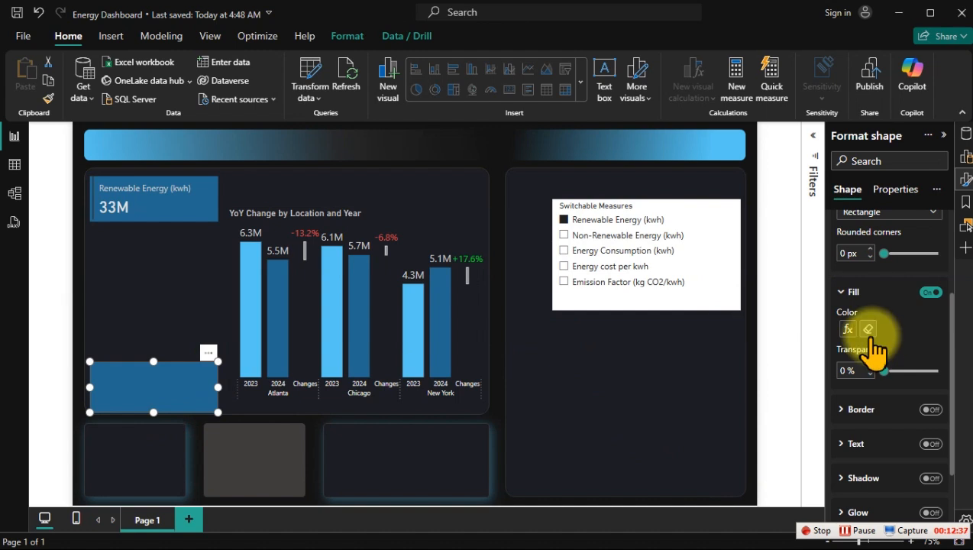
left_click(847, 329)
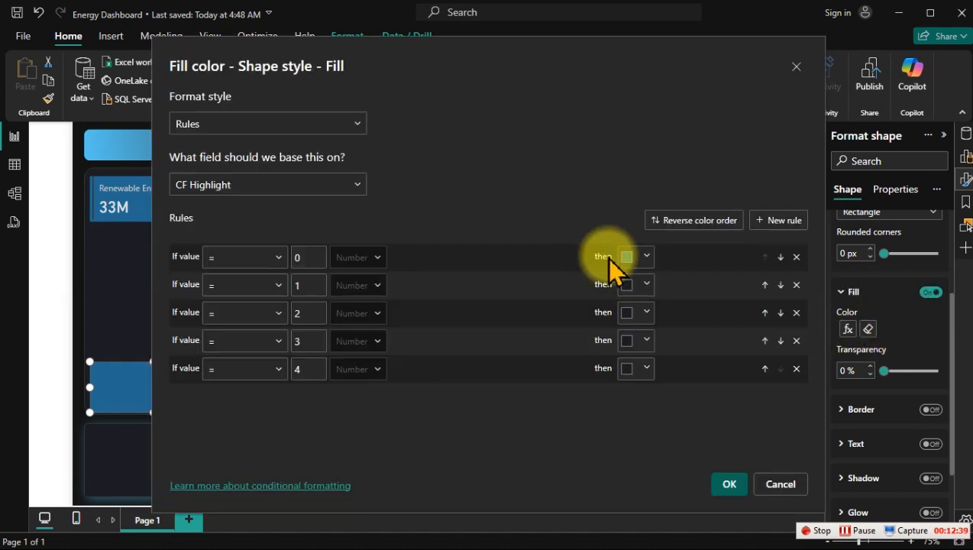
left_click(644, 257)
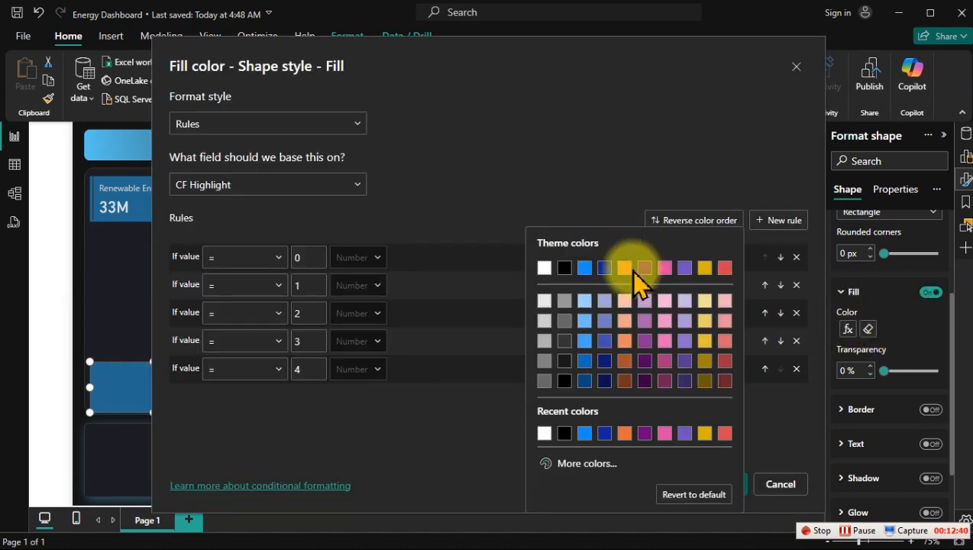
left_click(571, 464)
left_click(482, 446)
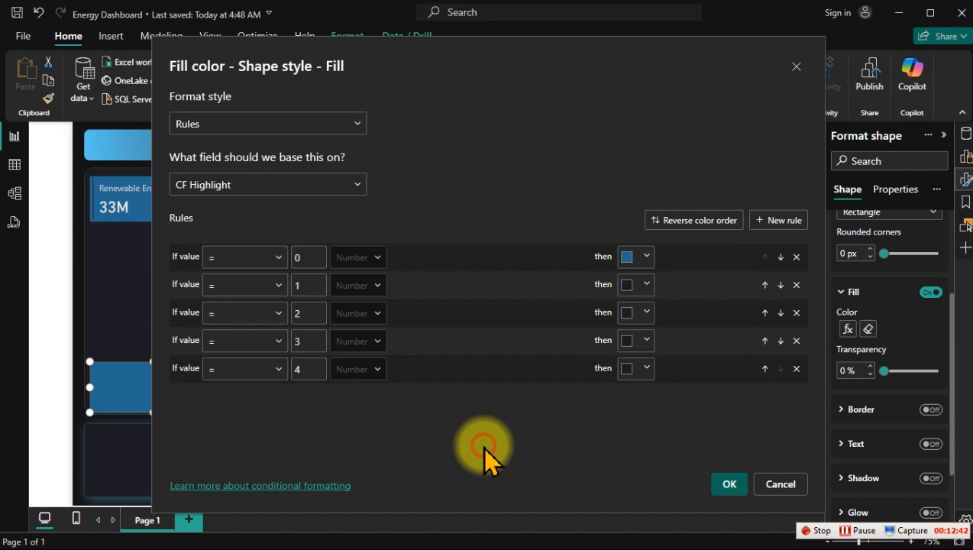
left_click(644, 369)
left_click(545, 277)
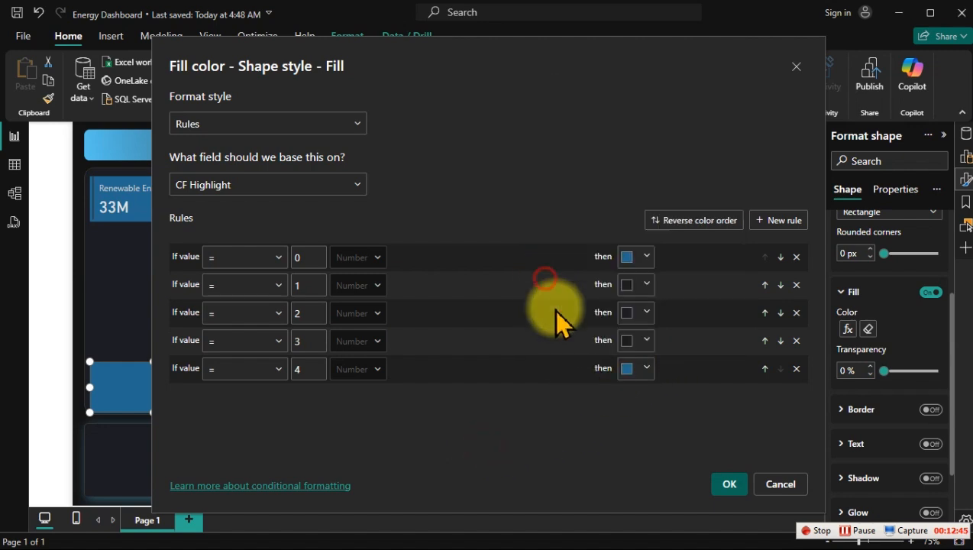
Step: Set the value 0 colour of the lowest rectangle's fill rules to the dark tone used for value 2 and apply the rules
left_click(639, 312)
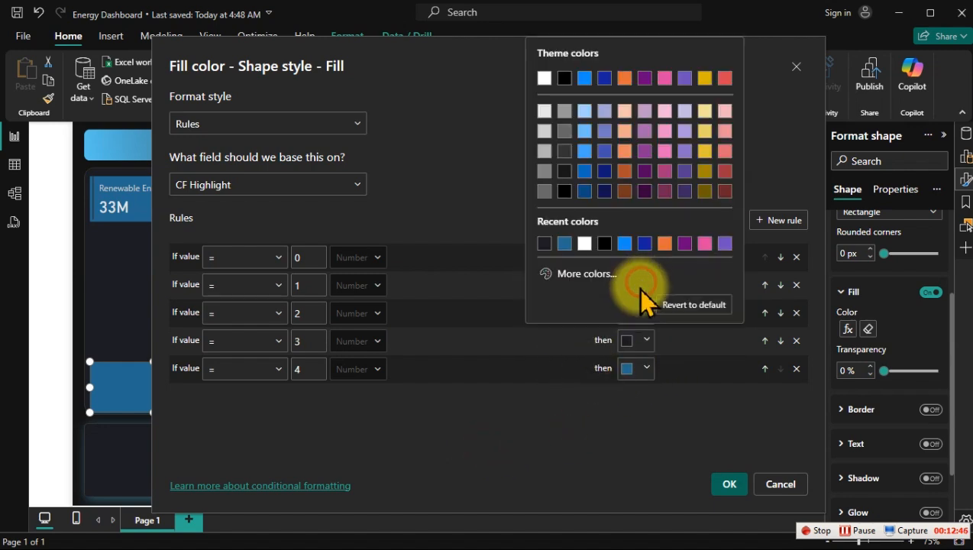
left_click(582, 275)
left_click(563, 425)
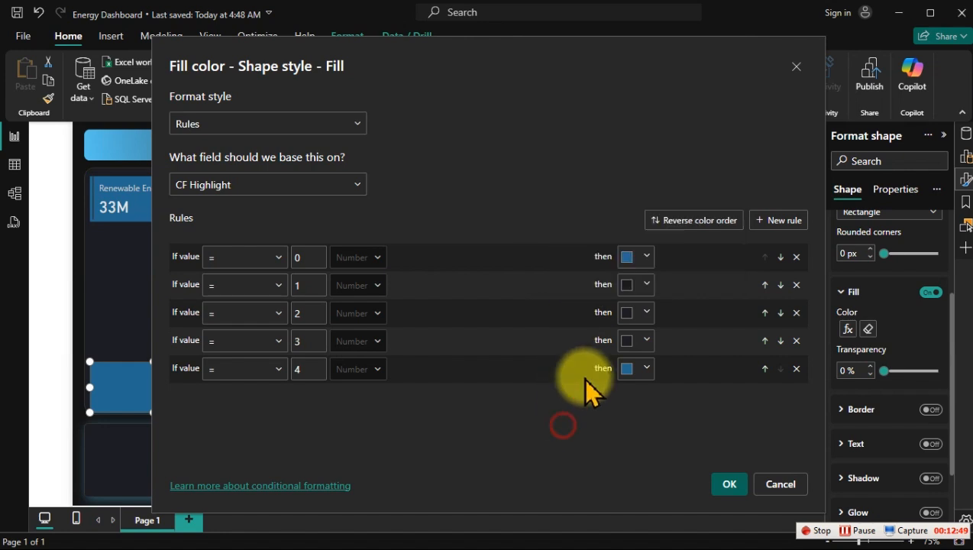
left_click(636, 257)
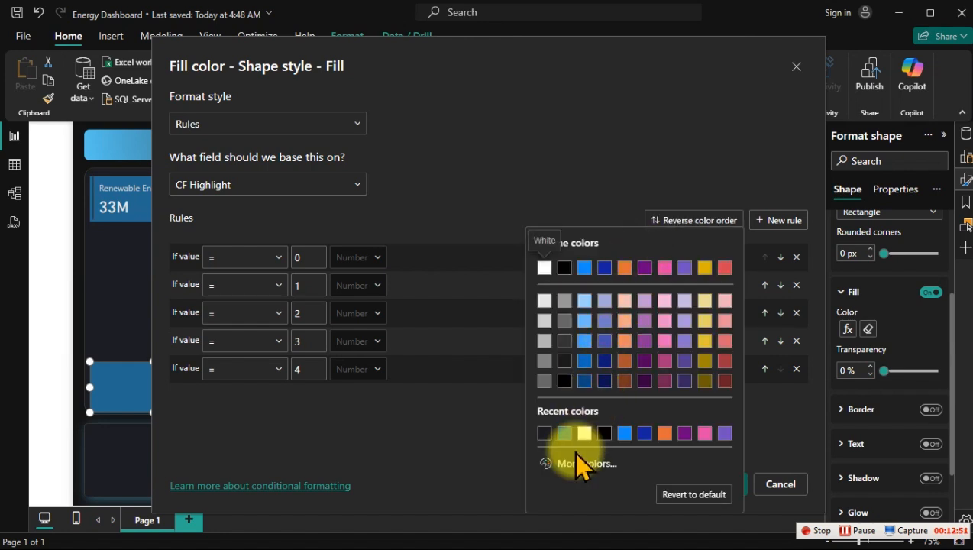
left_click(544, 433)
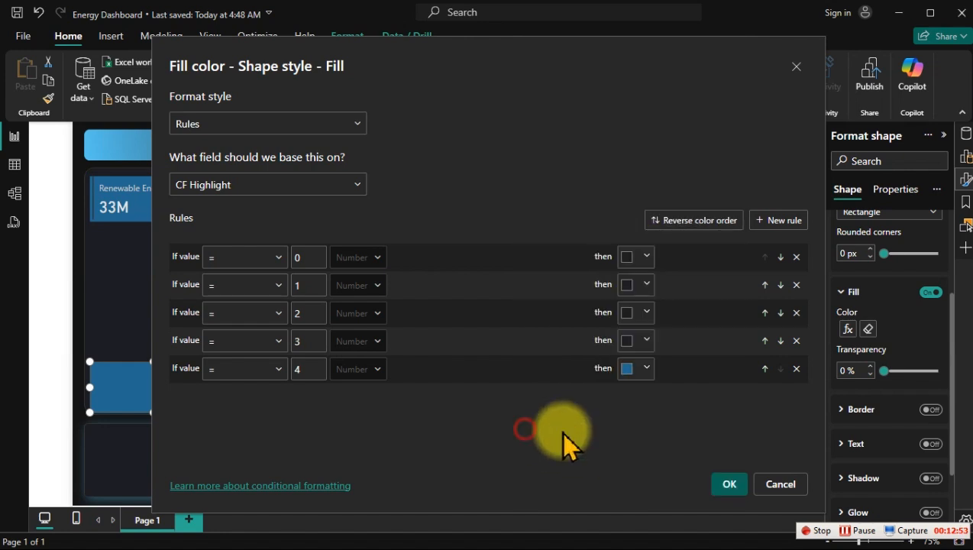
left_click(730, 484)
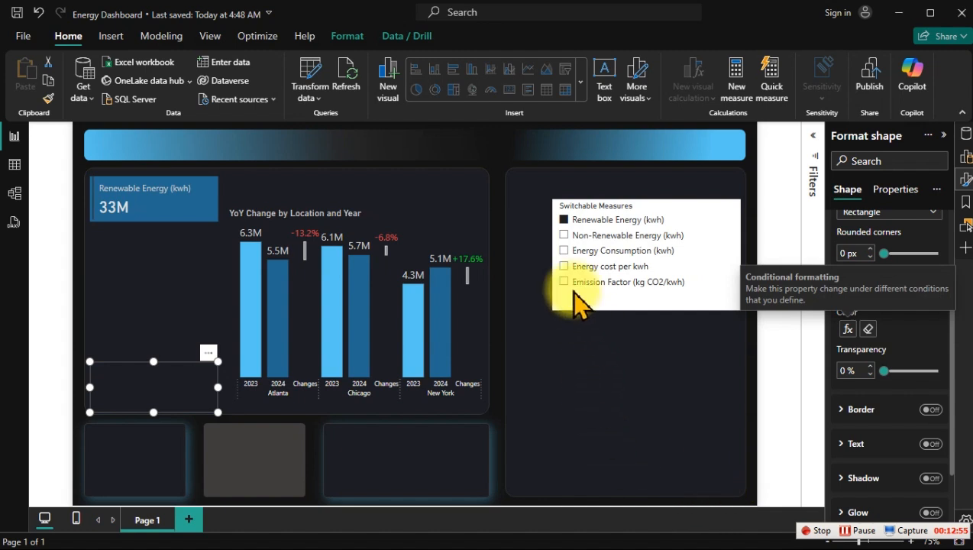
Step: Switch the slicer to Energy Consumption (kwh) and send the four rectangles below the Renewable Energy card to the back
left_click(573, 236)
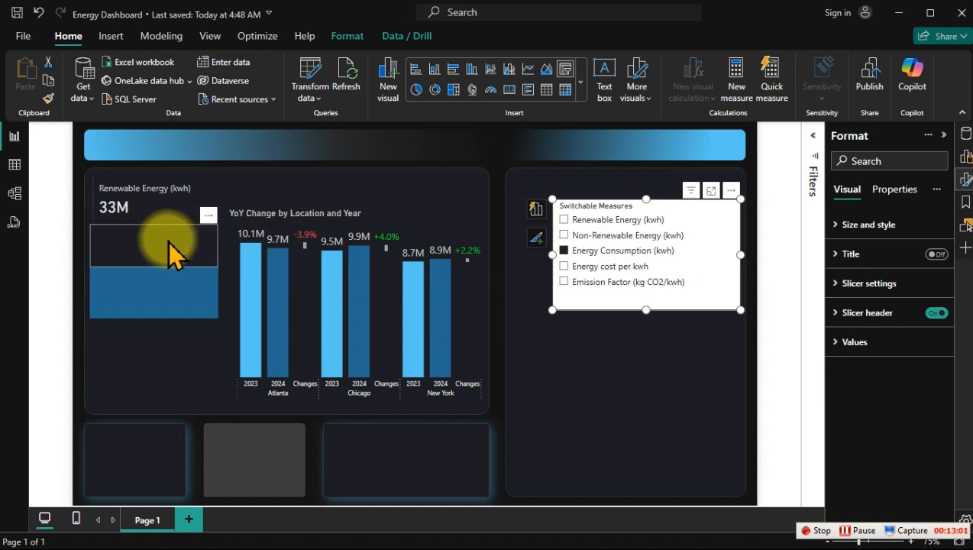
left_click(186, 293)
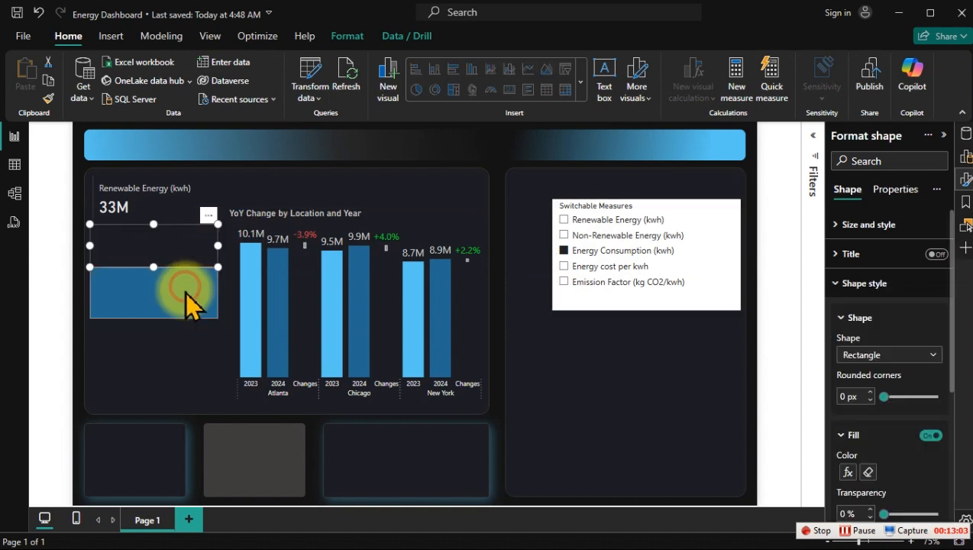
left_click(185, 291, "ctrl")
left_click(186, 350, "ctrl")
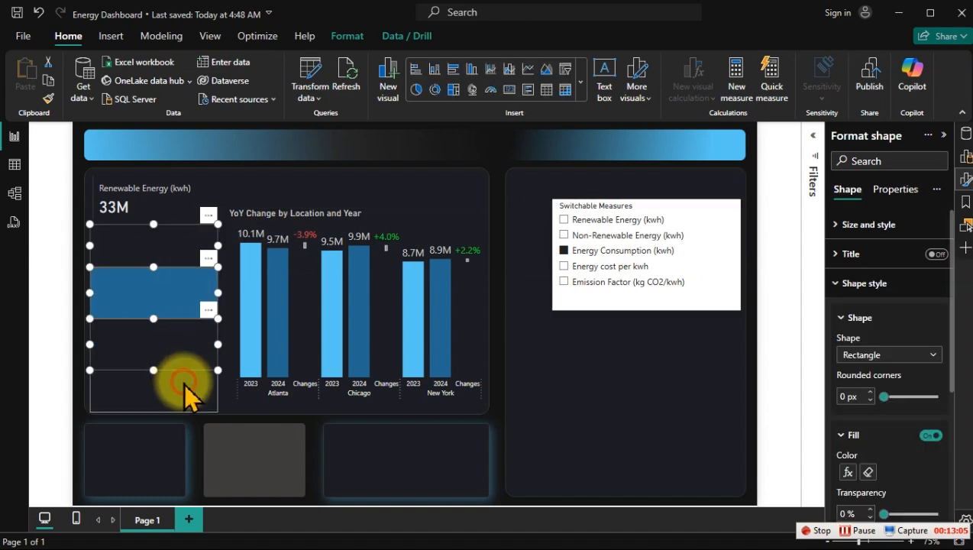
left_click(185, 386, "ctrl")
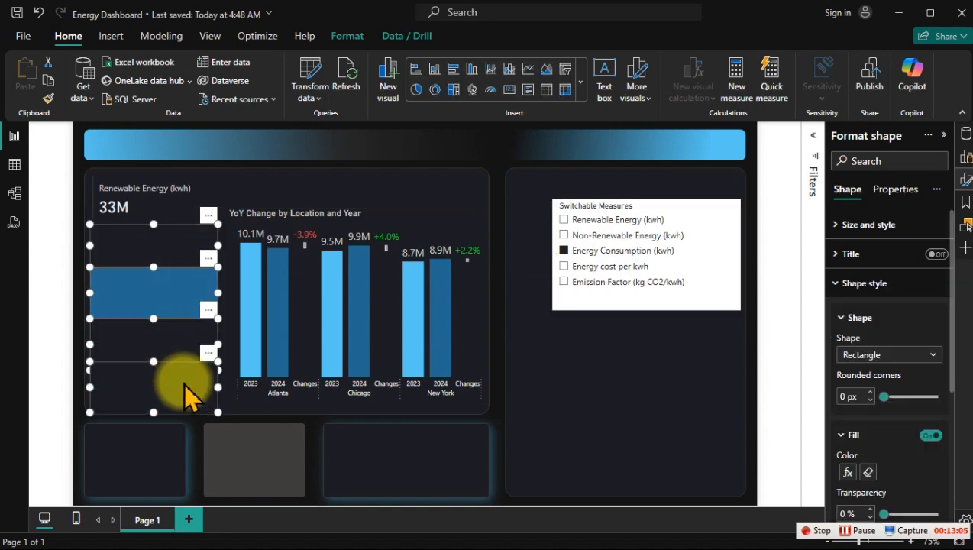
left_click(345, 36)
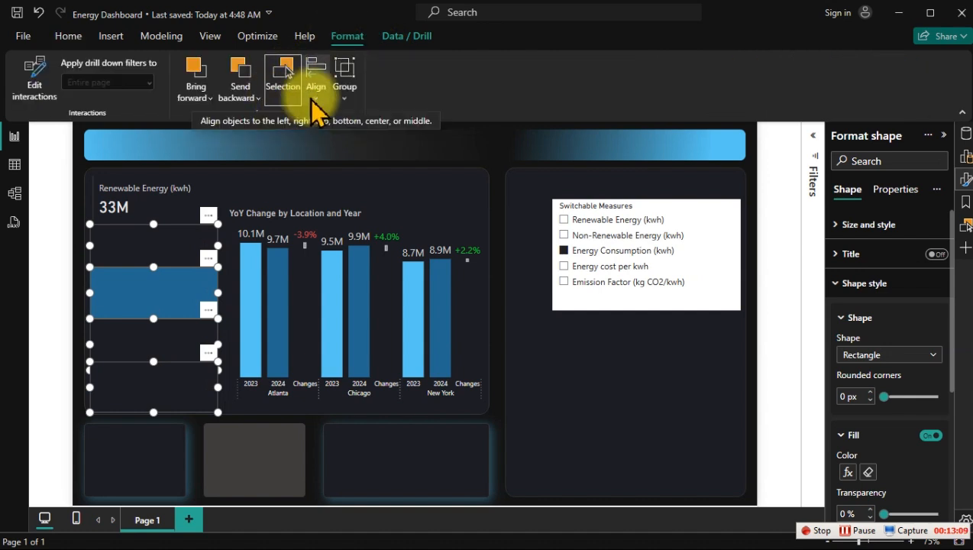
left_click(241, 88)
left_click(268, 142)
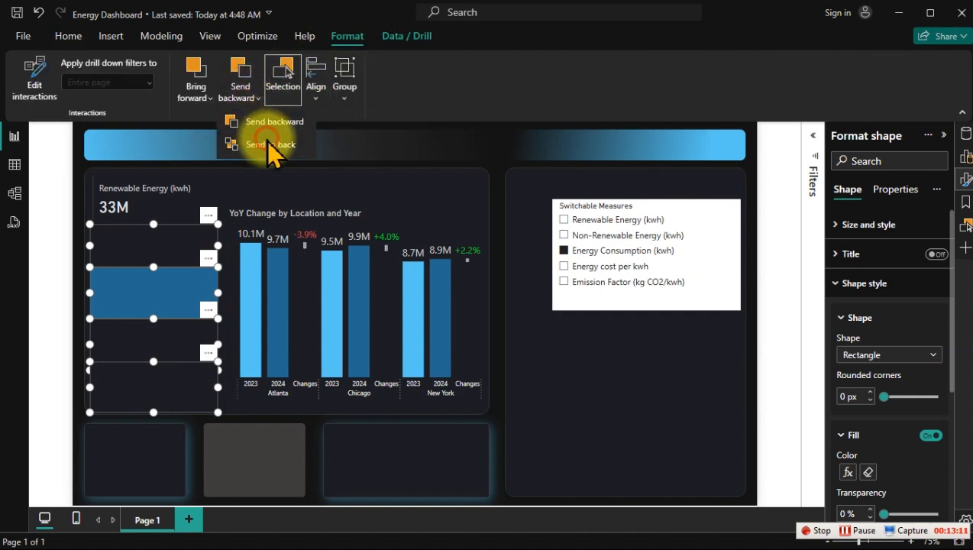
Step: Check the card highlighting by selecting different measures in the Switchable Measures slicer, including Energy cost per kwh and Non-Renewable Energy (kwh)
left_click(377, 130)
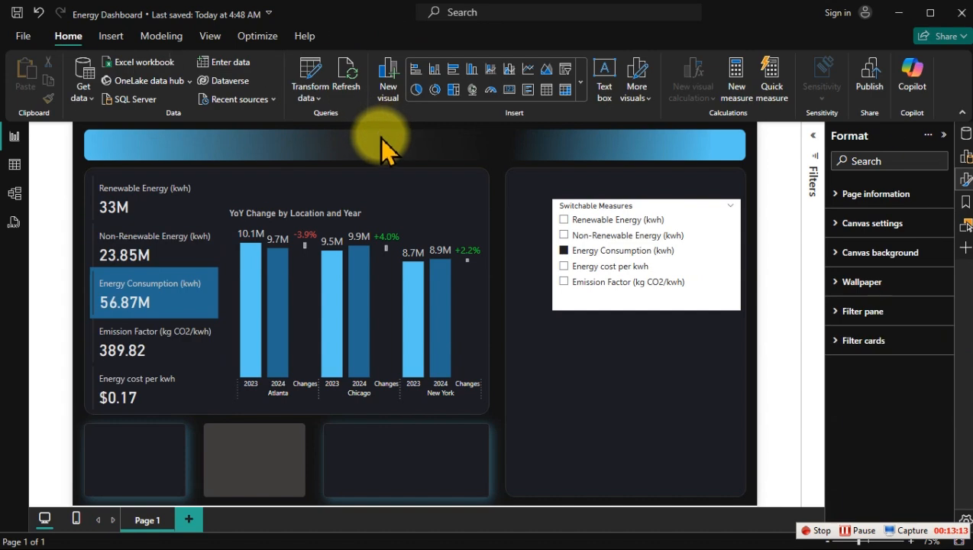
left_click(586, 269)
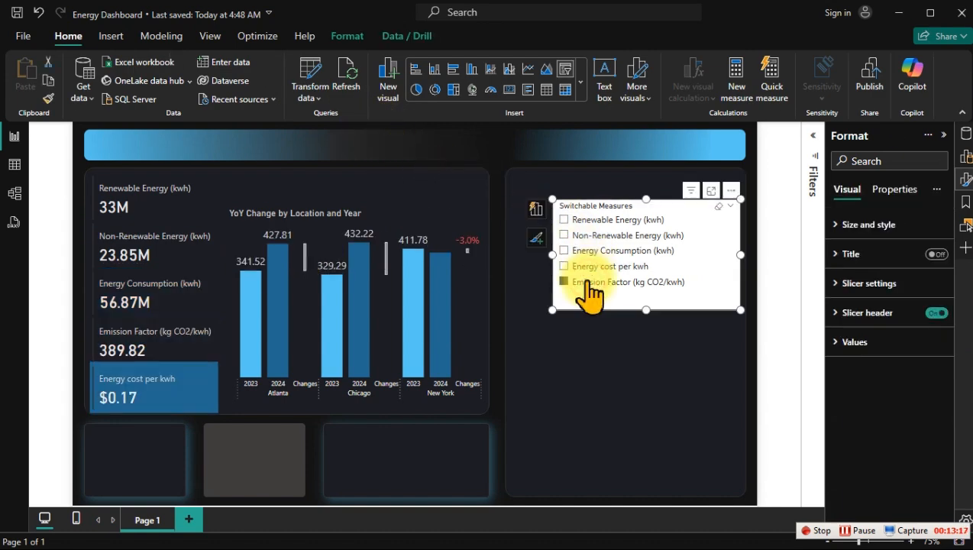
left_click(596, 236)
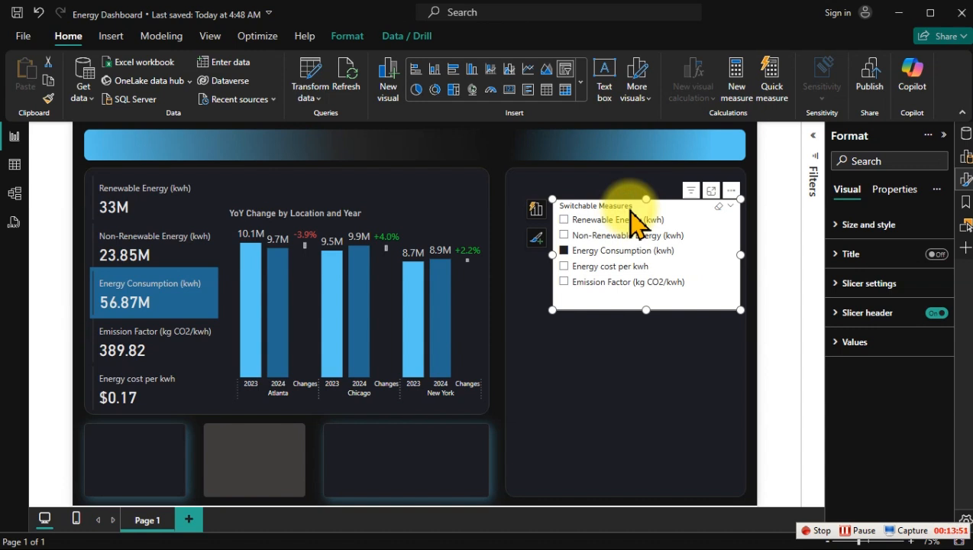
Step: Change the Switchable Measures slicer to the Dropdown style and shrink its frame to fit the collapsed list
left_click(884, 284)
left_click(879, 355)
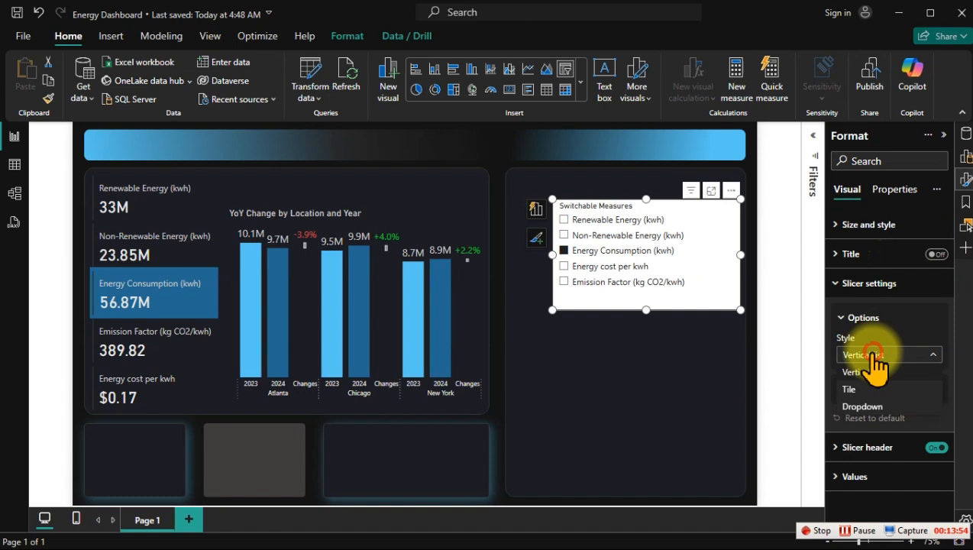
left_click(868, 406)
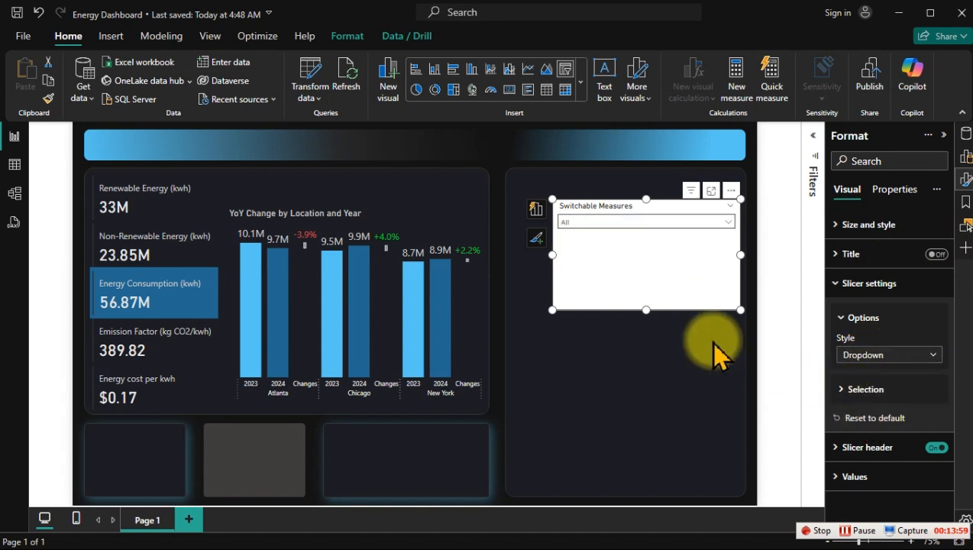
left_click_drag(737, 309, 651, 254)
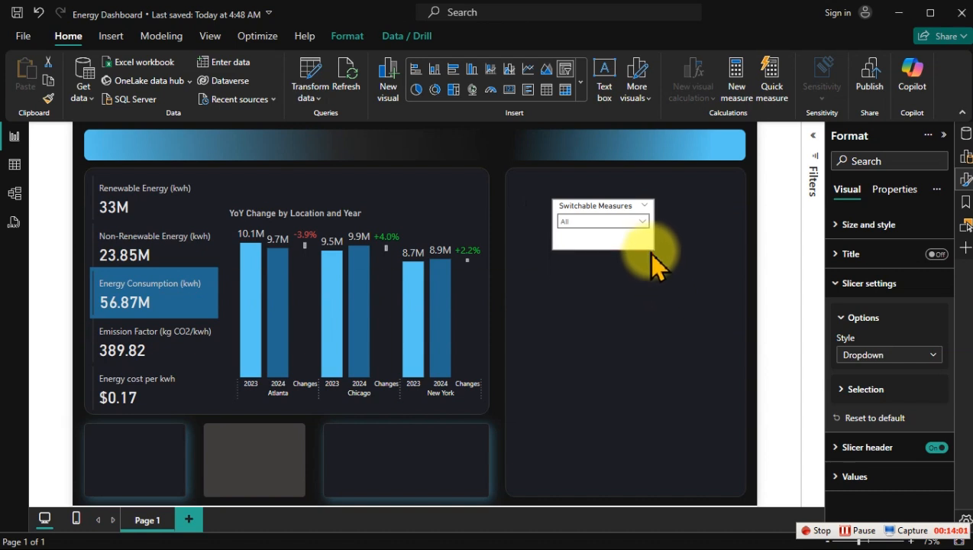
Step: Turn off the slicer header and place the slicer, trimmed to about 192 × 48, above the YoY chart at about horizontal 560, vertical 96
left_click(936, 448)
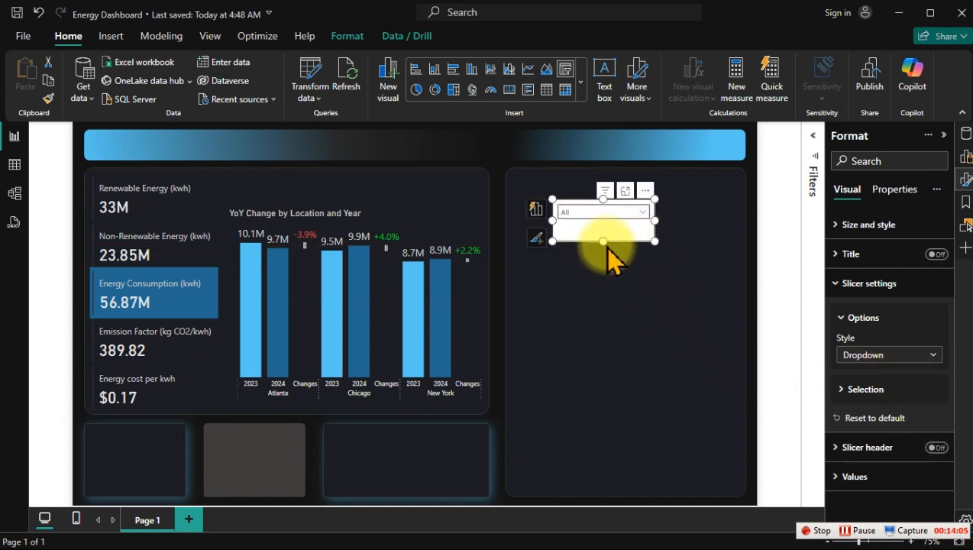
left_click_drag(603, 241, 603, 223)
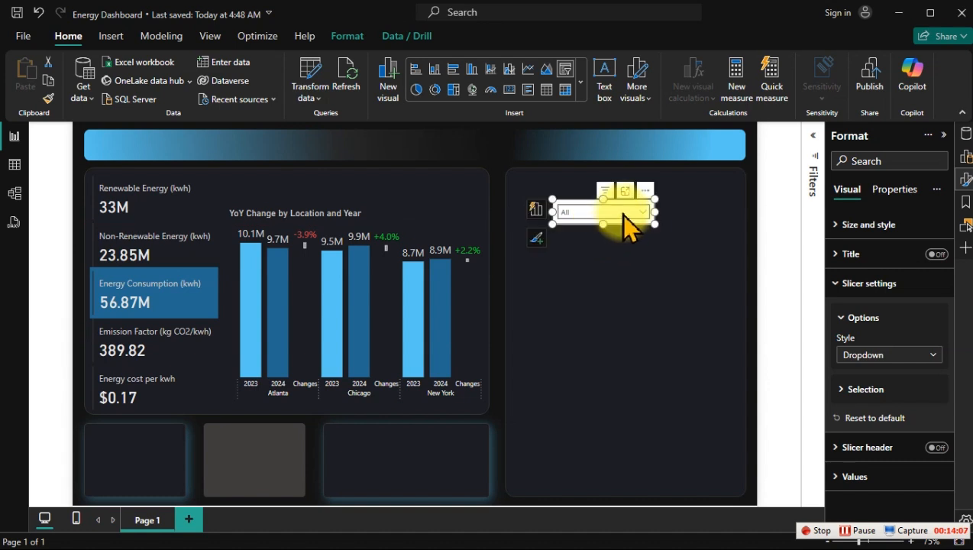
left_click_drag(640, 191, 466, 186)
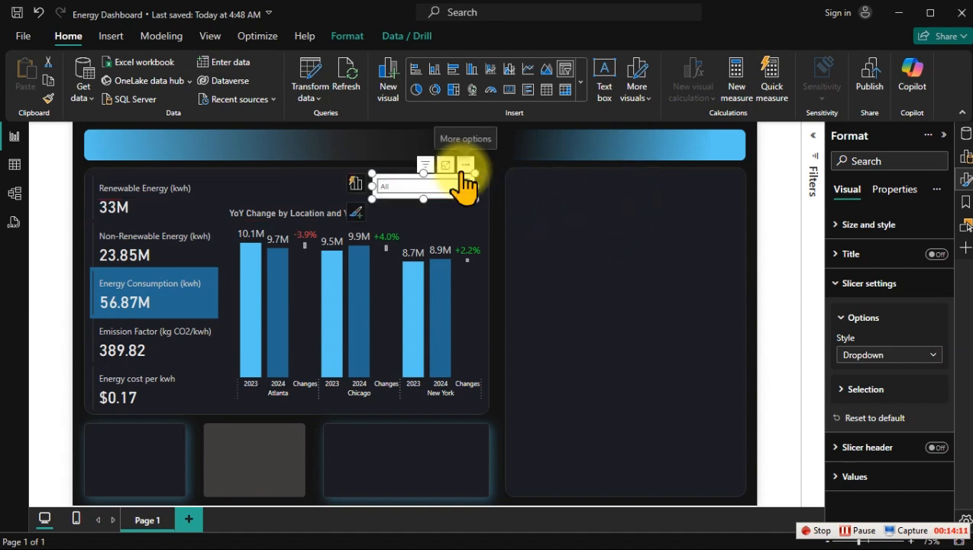
Step: Turn off the background of the dropdown slicer
left_click(846, 284)
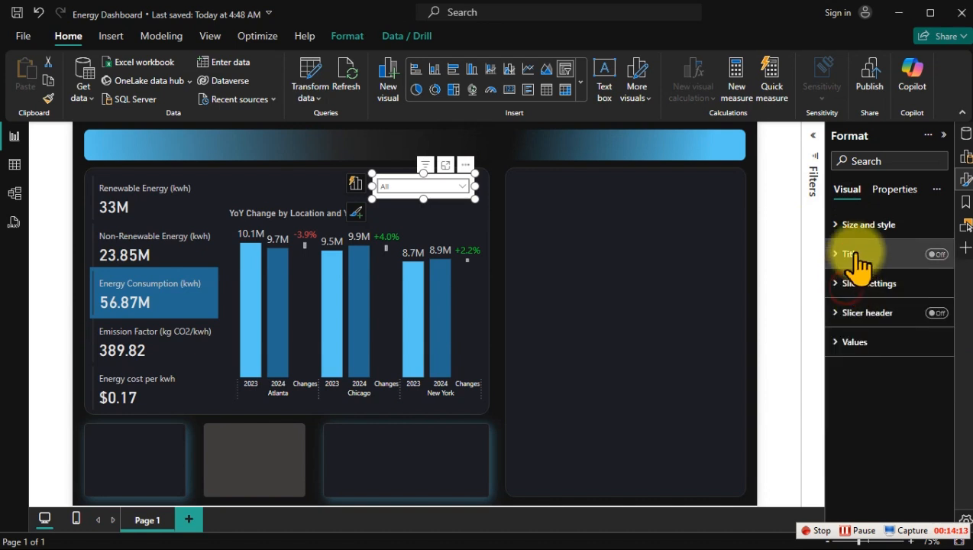
left_click(863, 224)
scroll(921, 413, "down", 1)
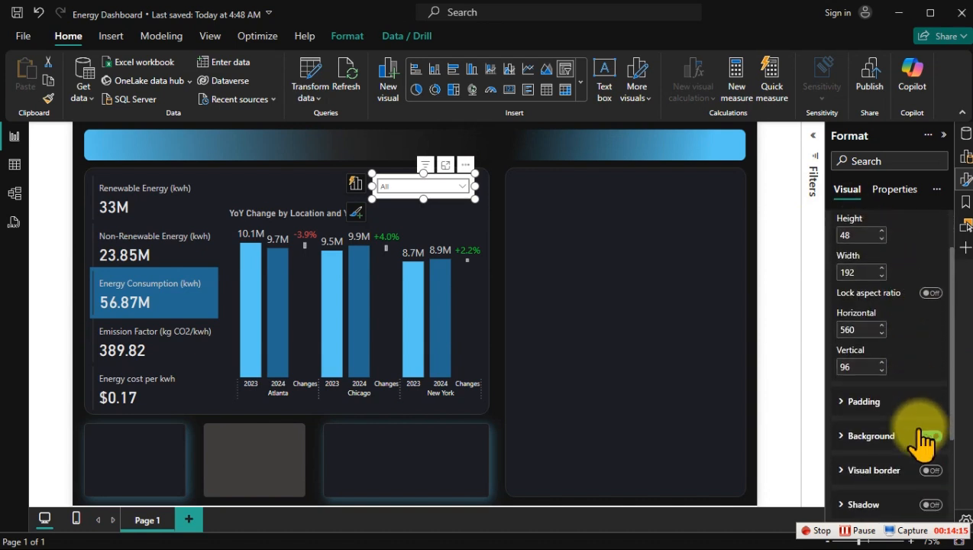
left_click(928, 426)
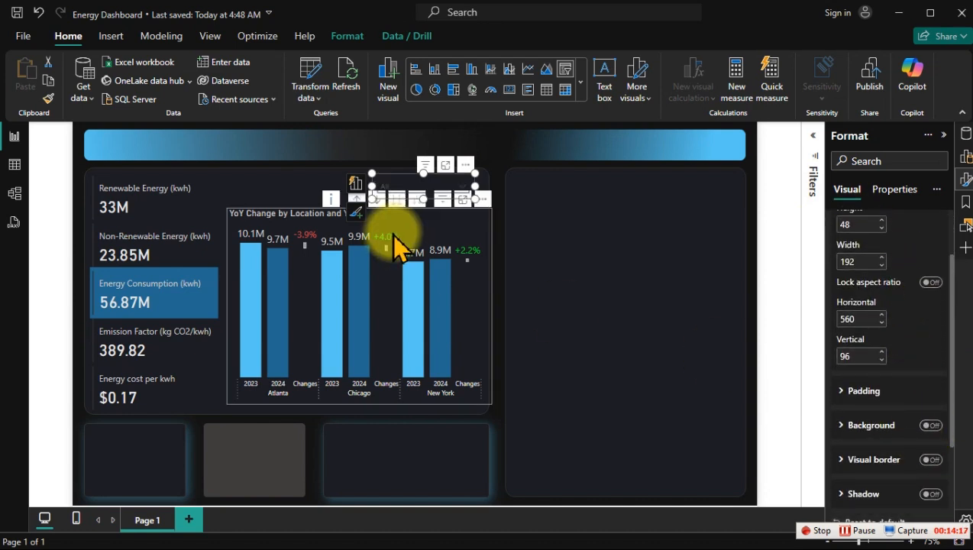
Step: Extend the dropdown slicer toward the chart title to a width of about 240 and check how the measure names fit in its list
left_click(413, 186)
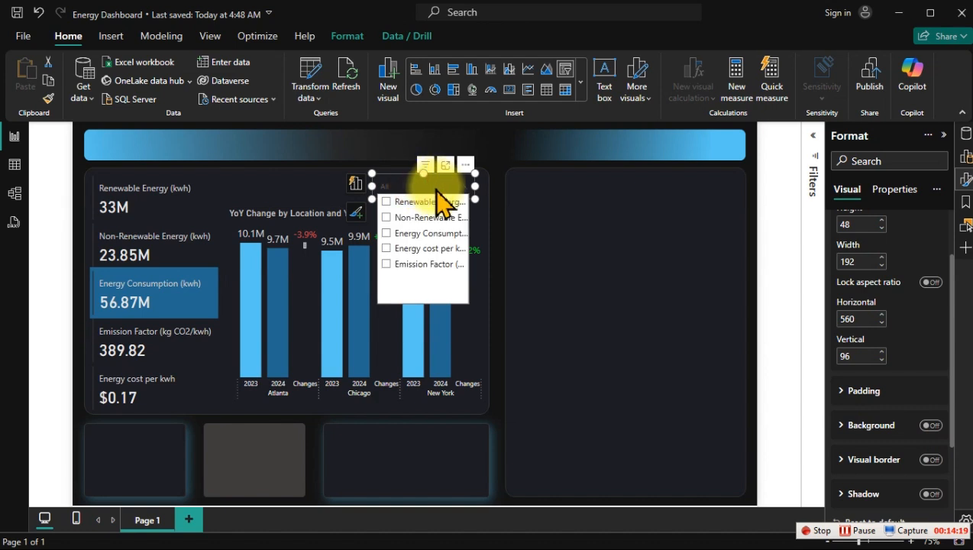
left_click_drag(372, 184, 347, 185)
left_click(403, 189)
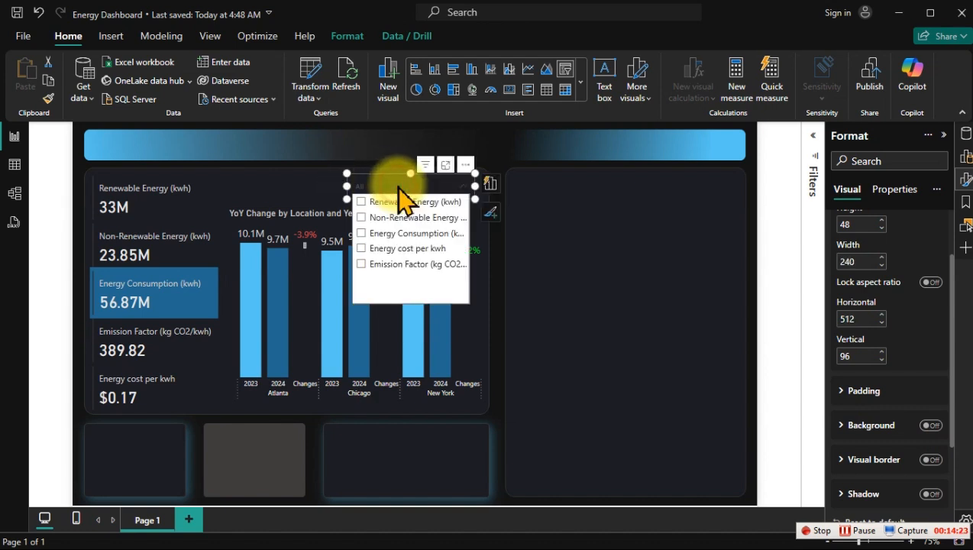
Step: Widen the dropdown slicer to about 288 toward the KPI cards and check how the measure names fit in its list
left_click_drag(347, 184, 317, 197)
left_click(391, 192)
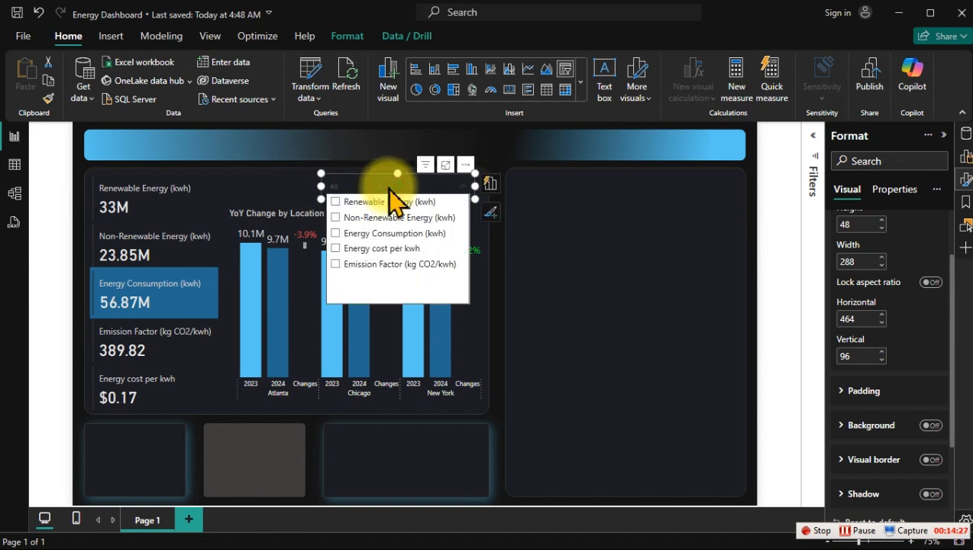
left_click(615, 257)
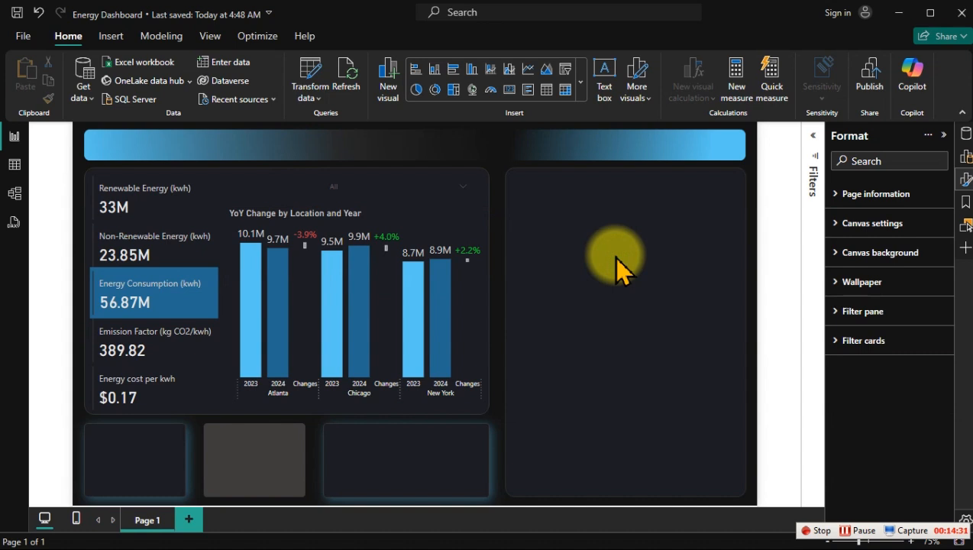
Step: Set the font color of the dropdown slicer's values to a light off-white shade and check the list's readability
left_click(360, 176)
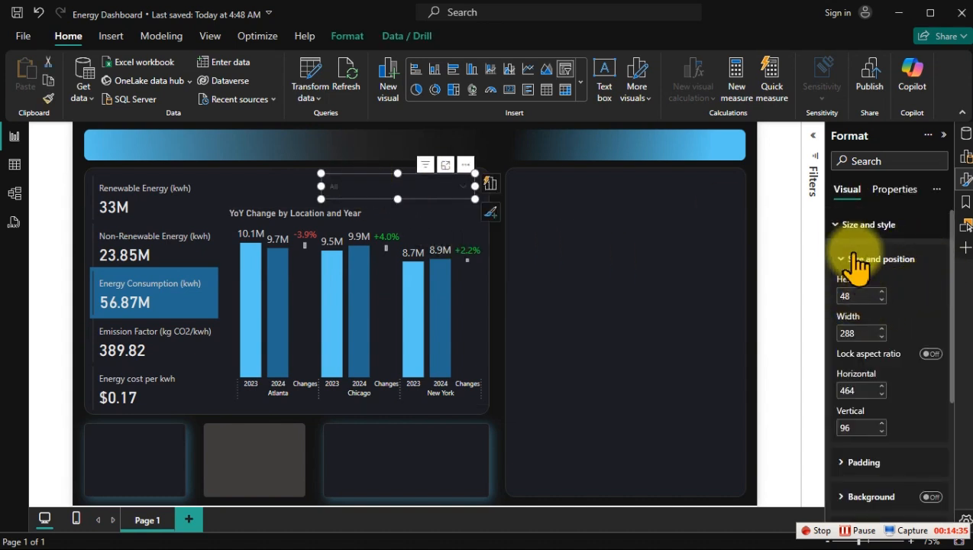
left_click(847, 226)
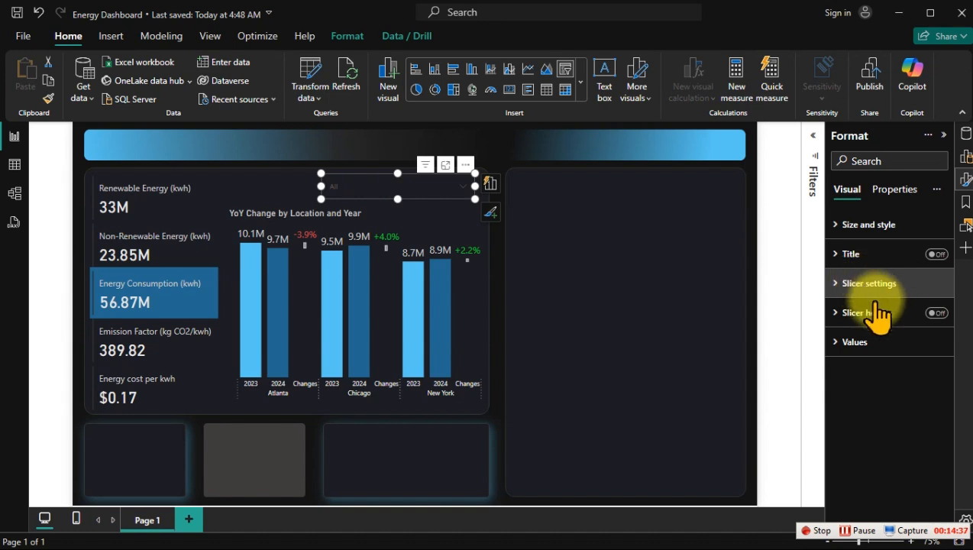
left_click(861, 343)
scroll(923, 397, "down", 1)
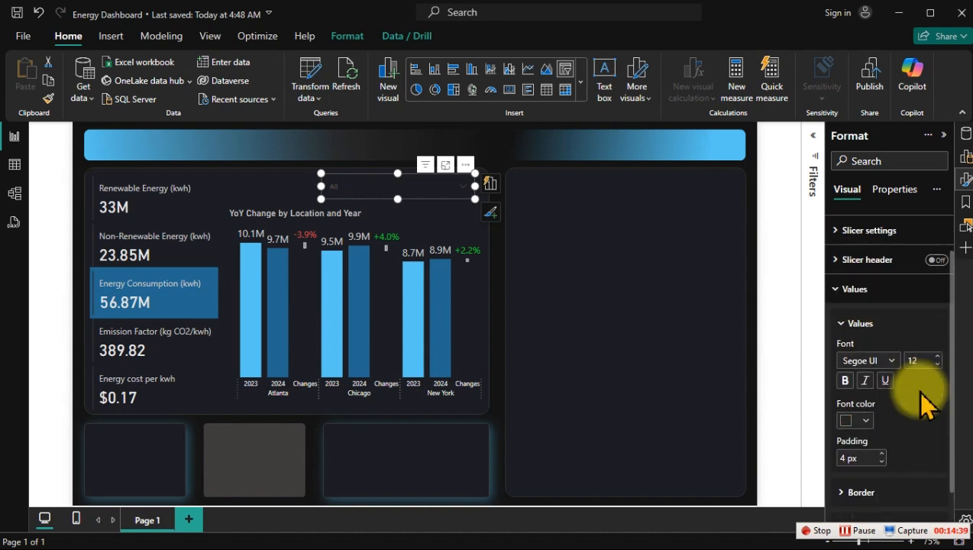
scroll(920, 399, "down", 1)
left_click(857, 402)
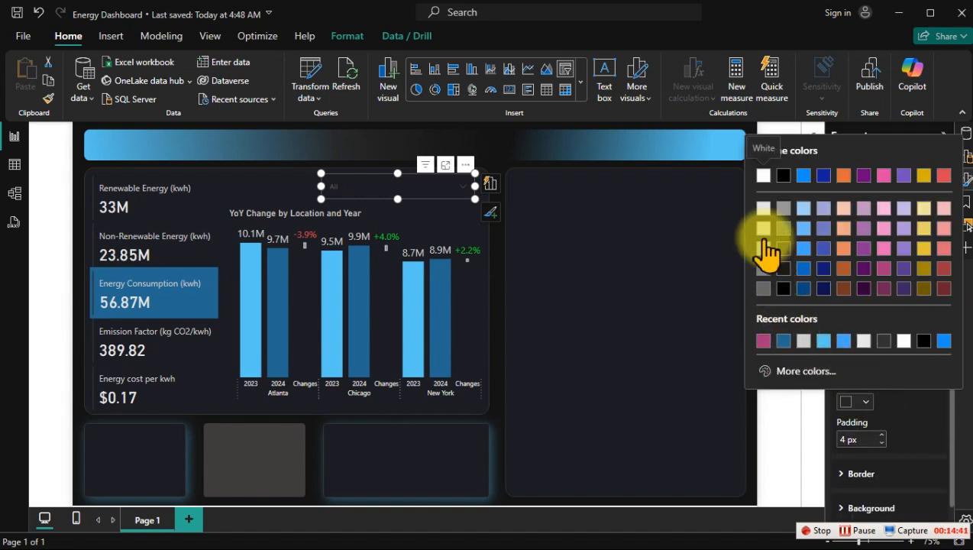
left_click(764, 208)
left_click(453, 184)
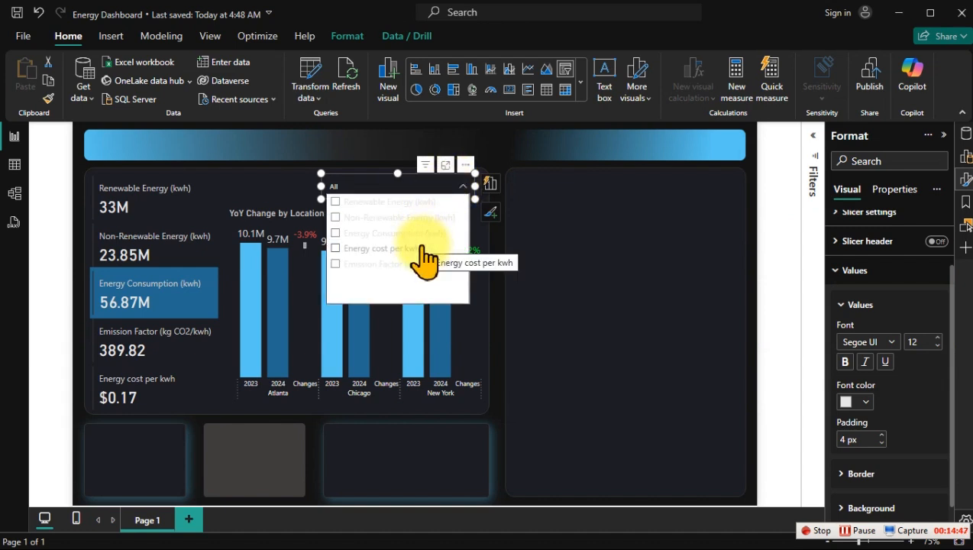
left_click(586, 238)
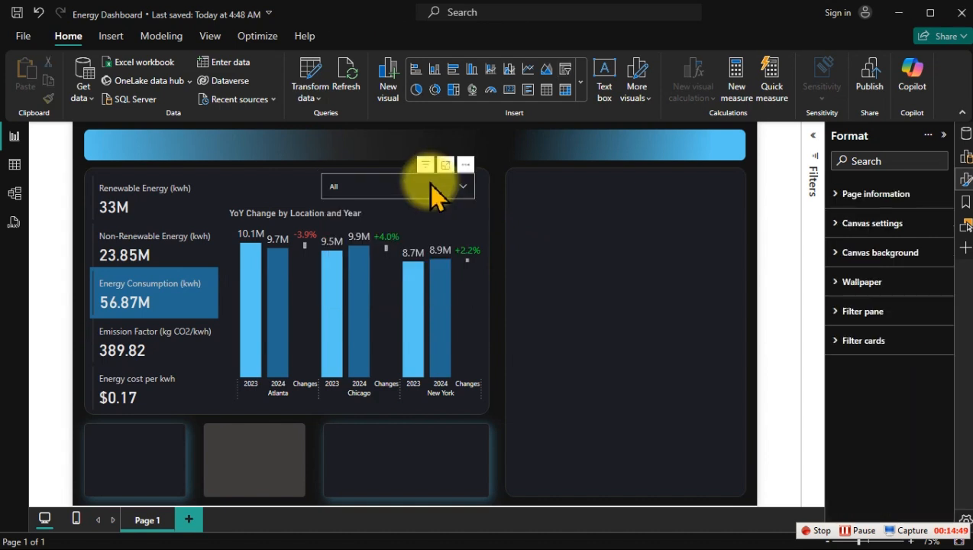
Step: Set the background color of the dropdown slicer's values to dark grey from the recent colors
left_click(417, 184)
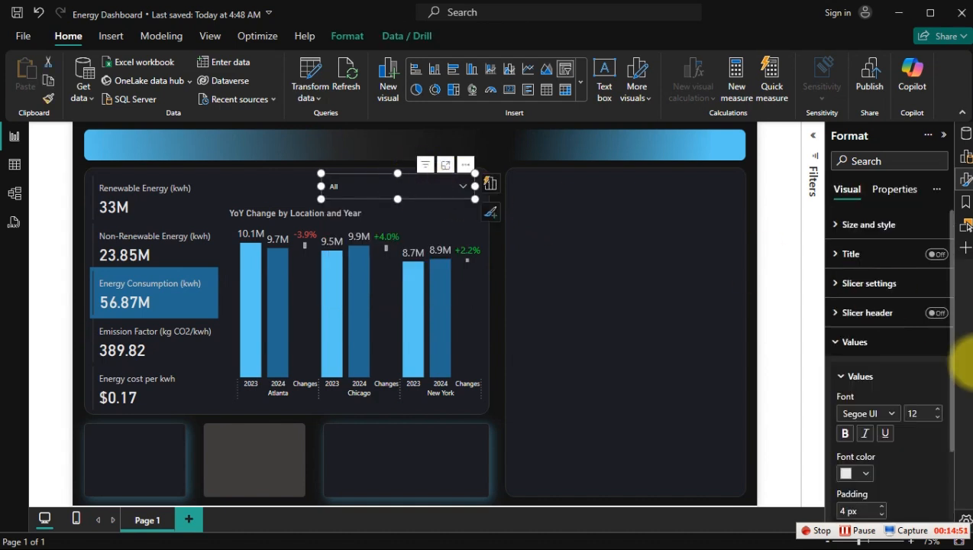
scroll(914, 435, "down", 2)
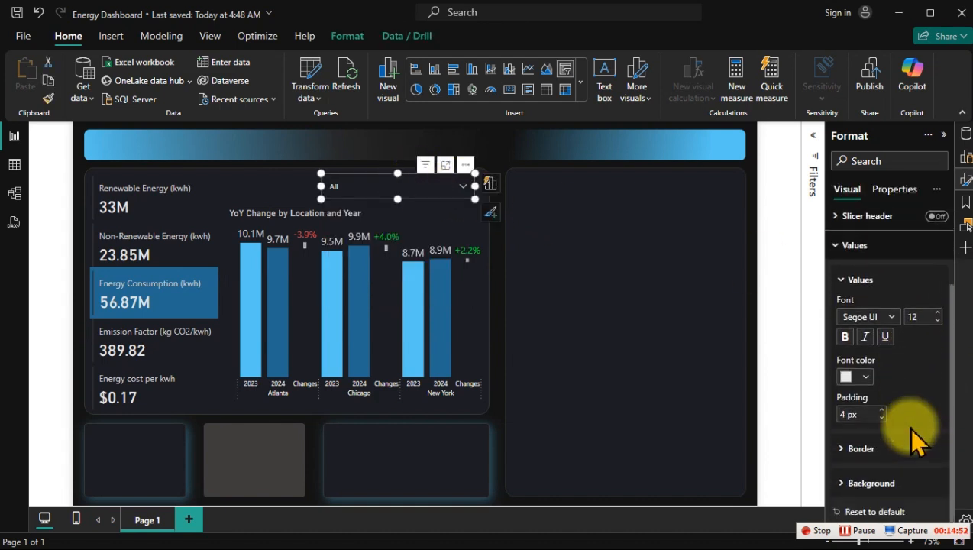
left_click(868, 482)
scroll(879, 412, "down", 1)
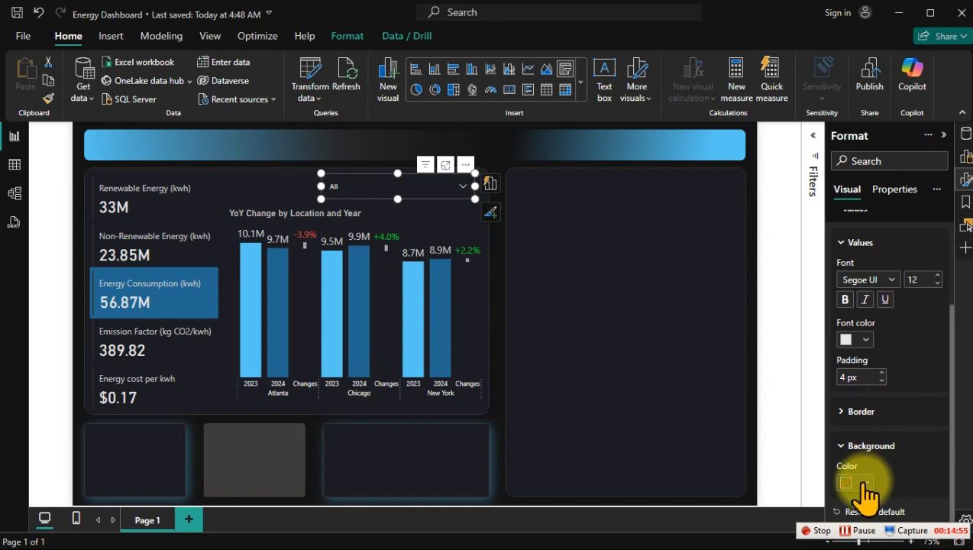
left_click(864, 483)
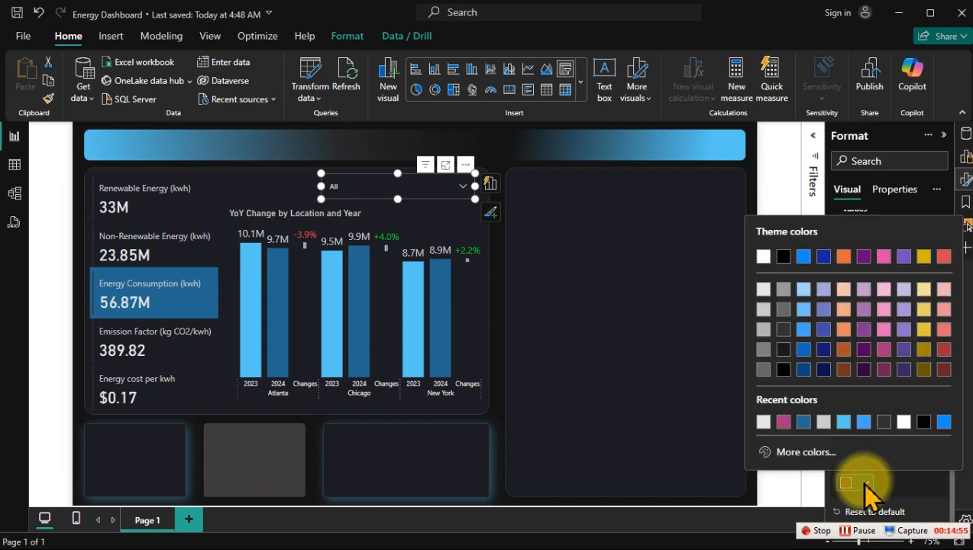
left_click(882, 421)
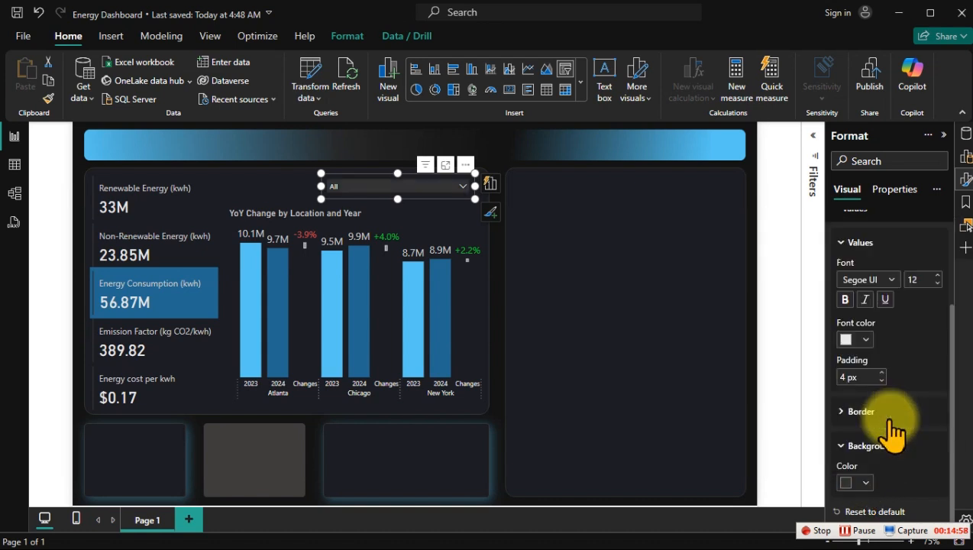
Step: Test the dropdown slicer by choosing Energy Consumption (kwh) and switching the selection to Non-Renewable Energy (kwh)
left_click(650, 261)
left_click(454, 189)
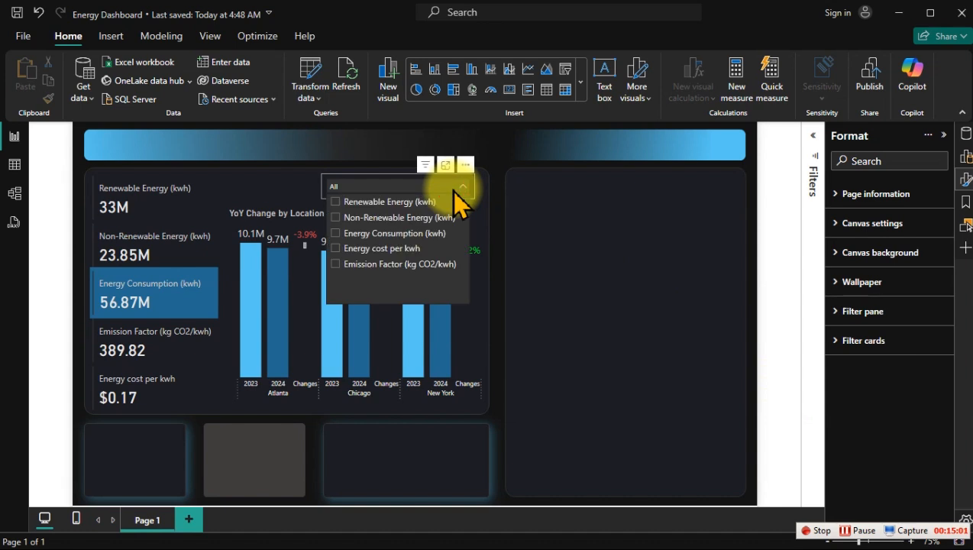
left_click(442, 233)
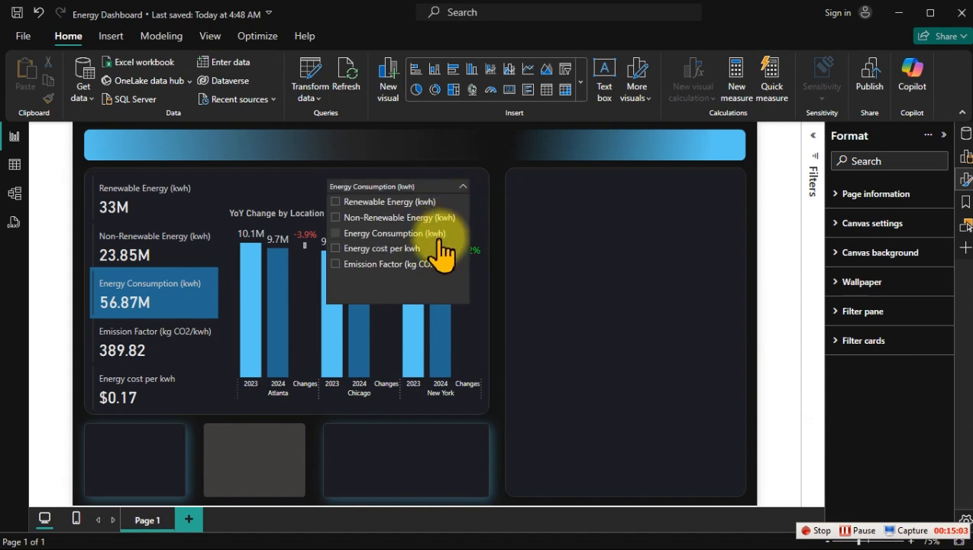
left_click(443, 218)
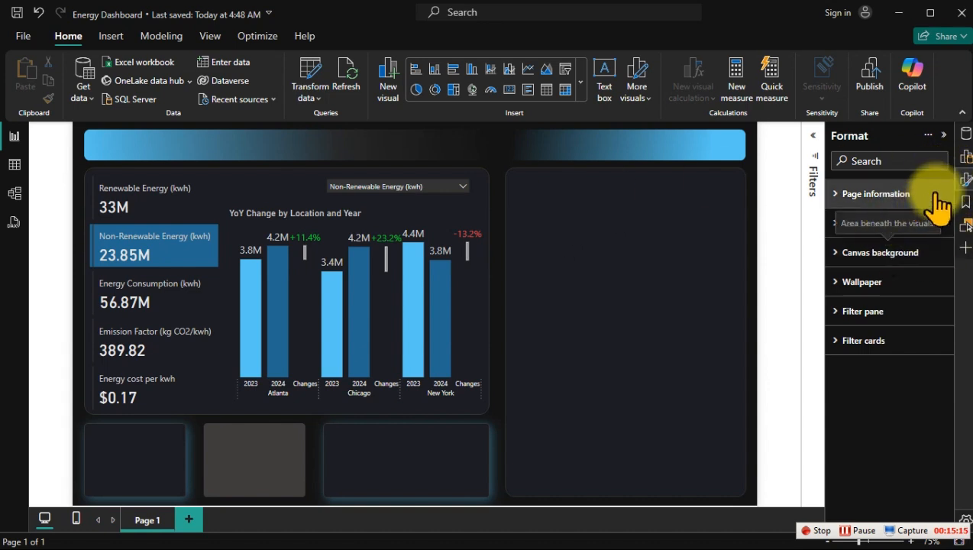
Step: Copy the Group Measures formula and create a new measure with it in the Switchable Measures table
left_click(965, 135)
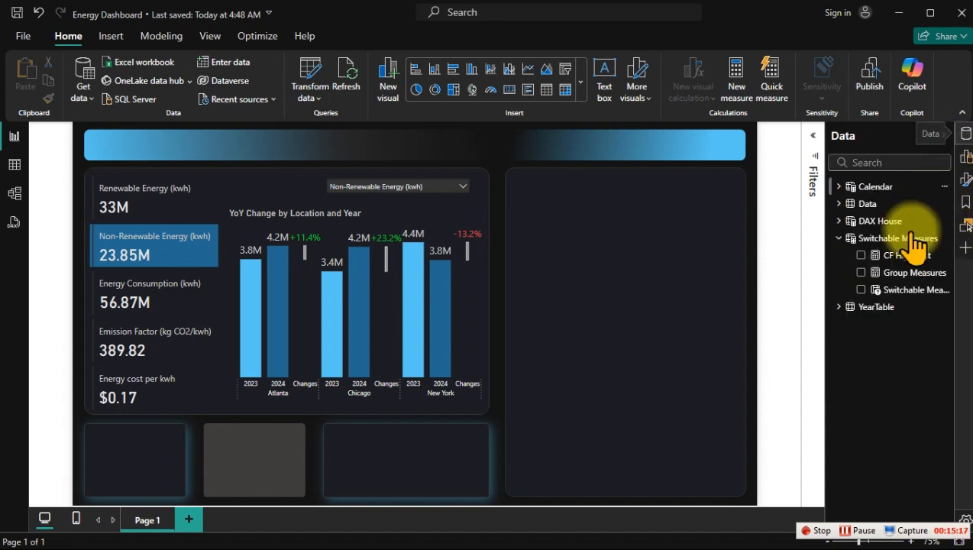
left_click(899, 273)
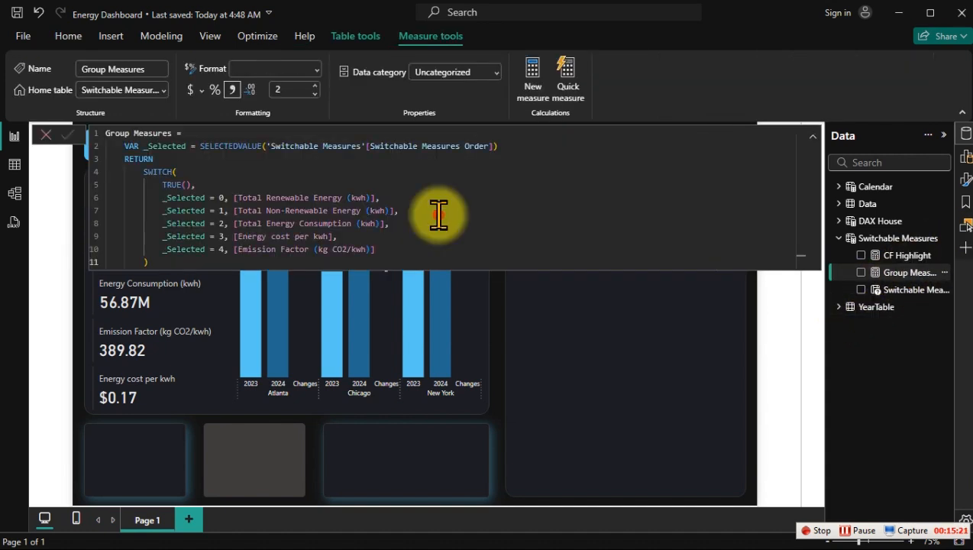
key("ctrl+a")
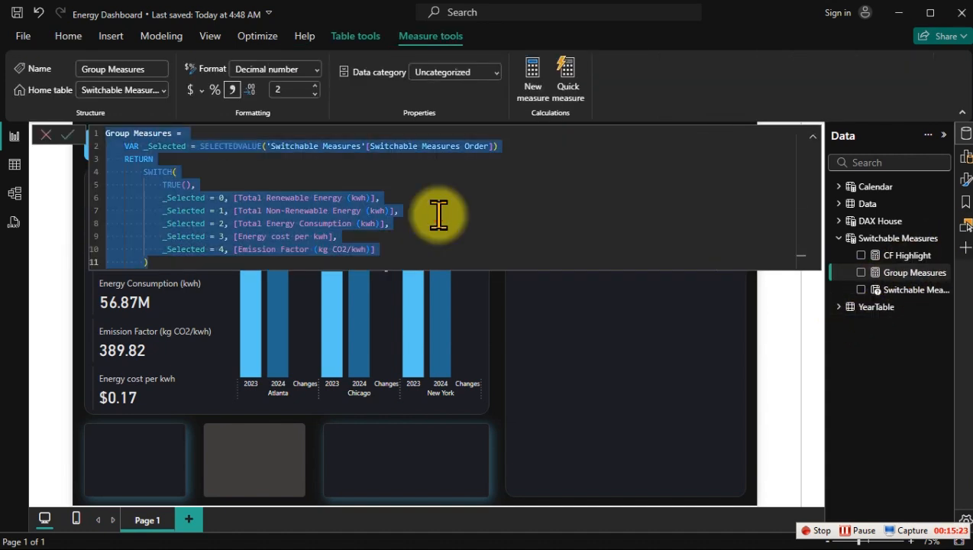
right_click(895, 273)
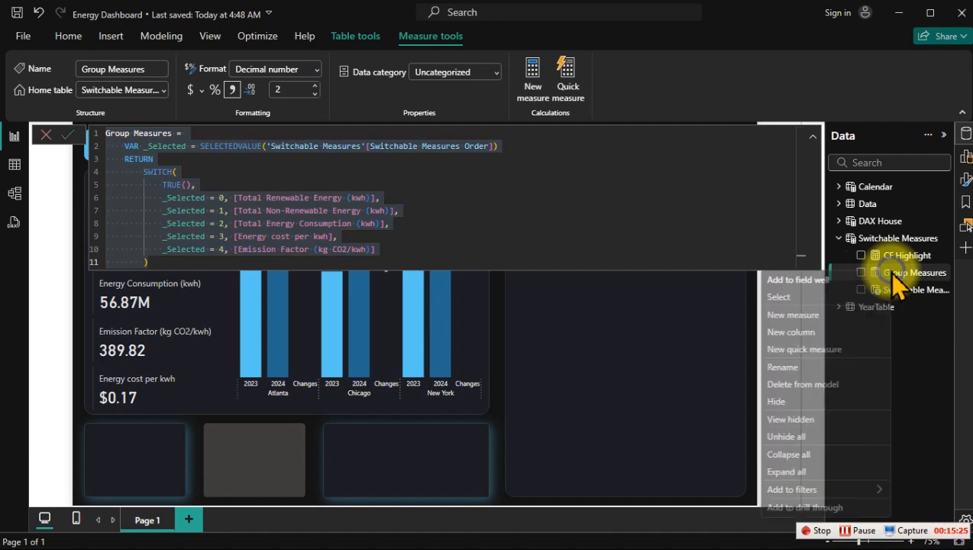
left_click(823, 316)
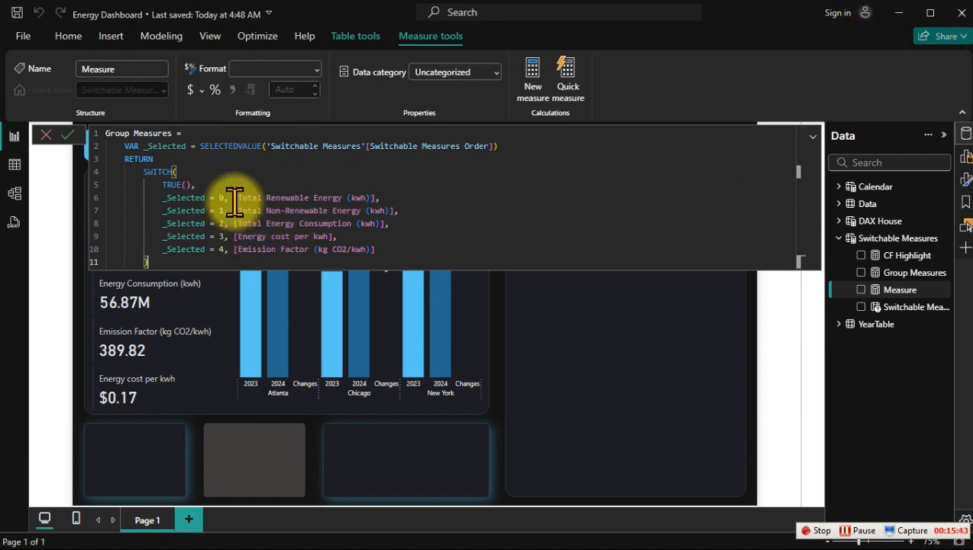
Step: Make branch 0 return "Total Renewable Energy by Location vs YoY%" and add "Total Non-Renewable Energy (kwh)] by Location vs YoY%" to branch 1
left_click(395, 197)
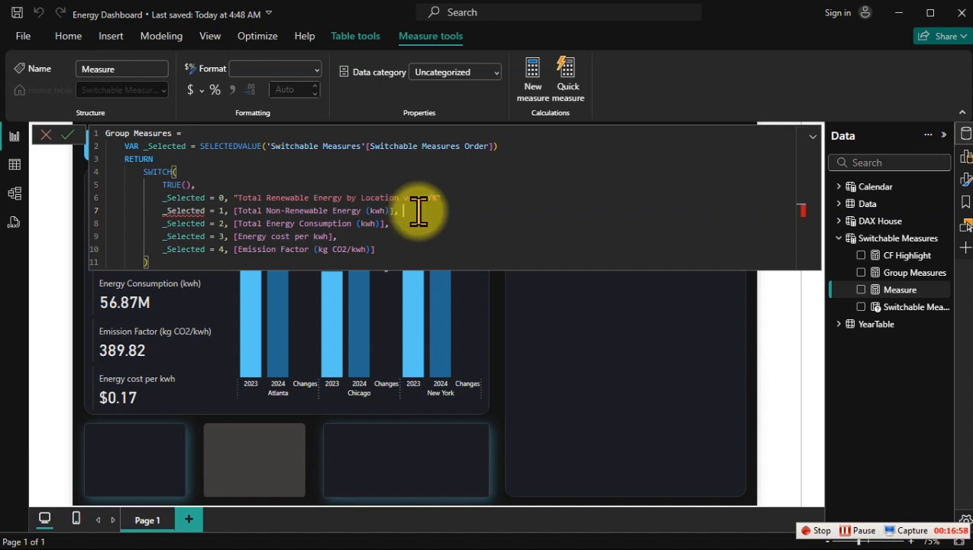
type("\"")
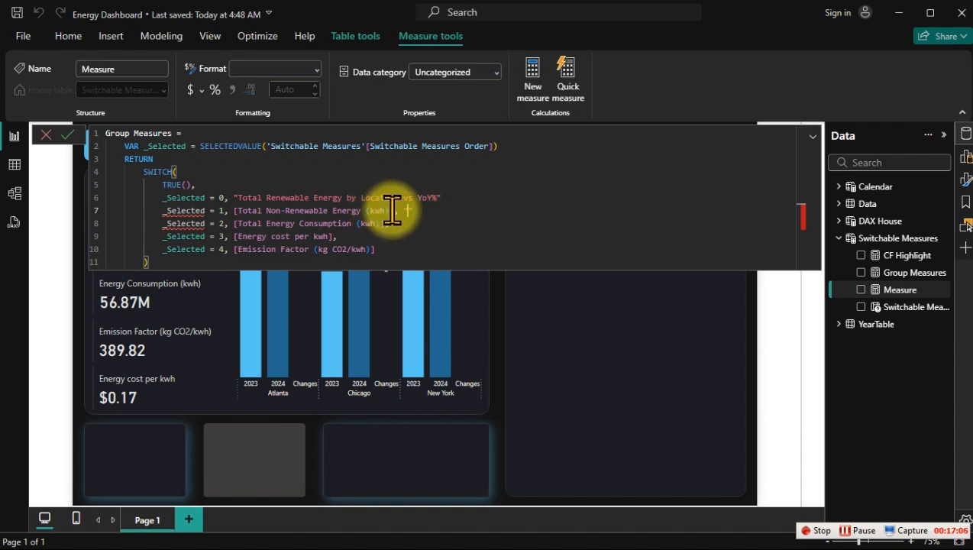
left_click_drag(395, 211, 239, 211)
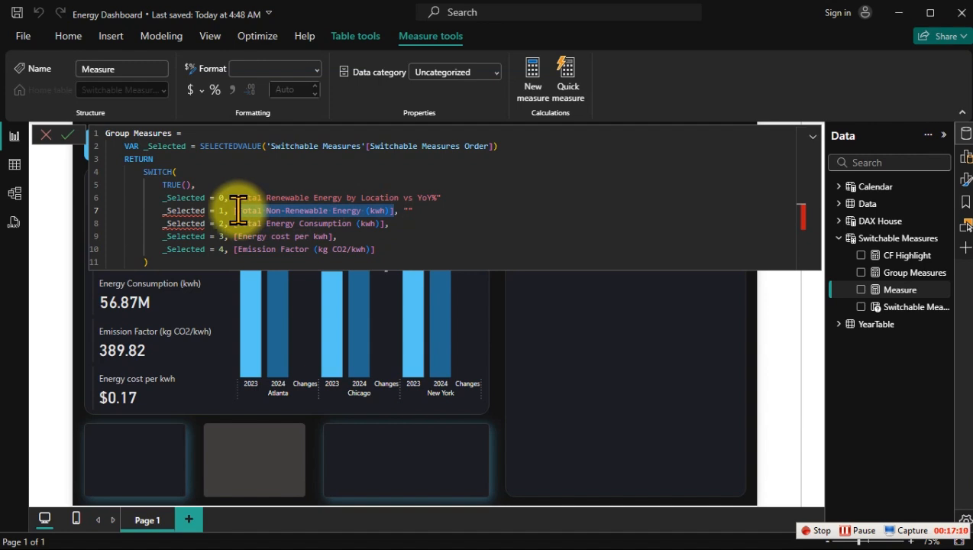
left_click(408, 211)
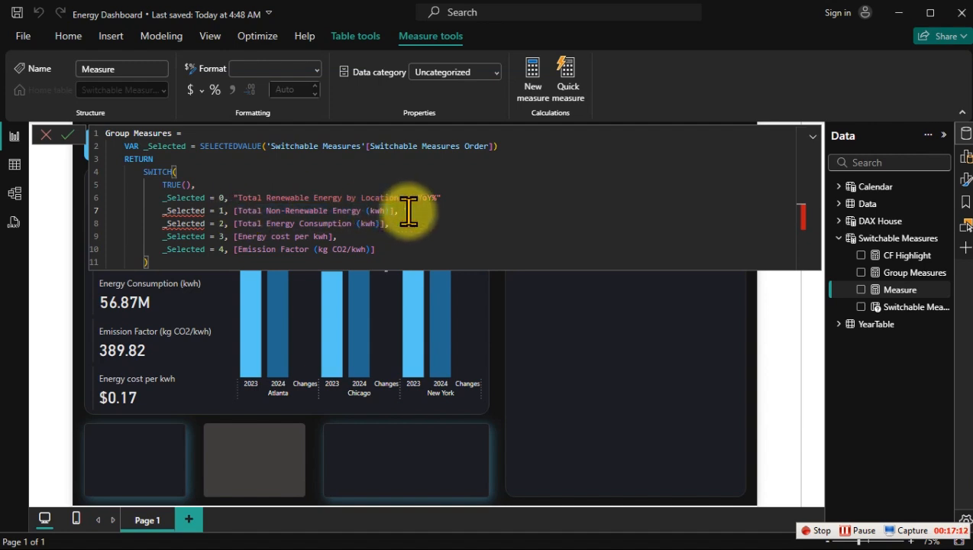
type("[Total Non-Renewable Energy (kwh)]")
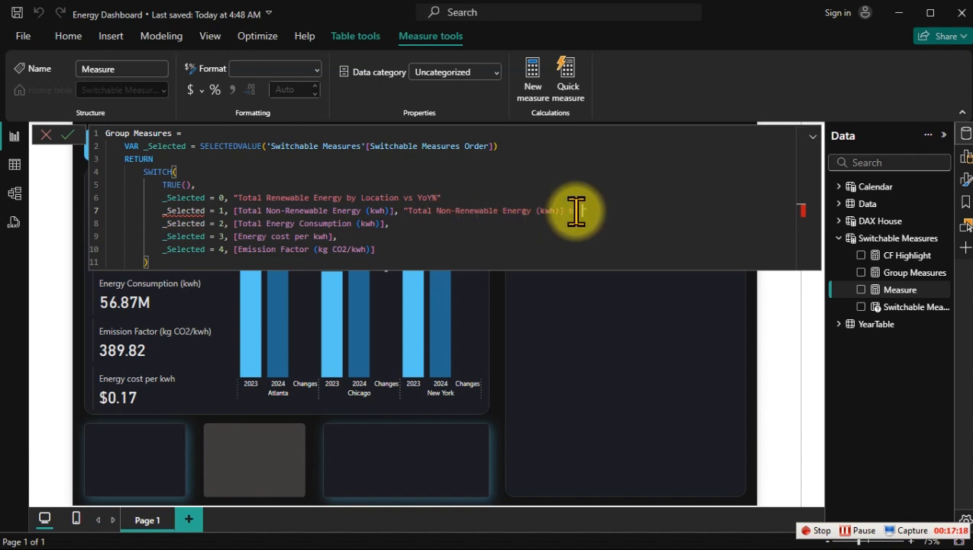
type("Location vs YoY%")
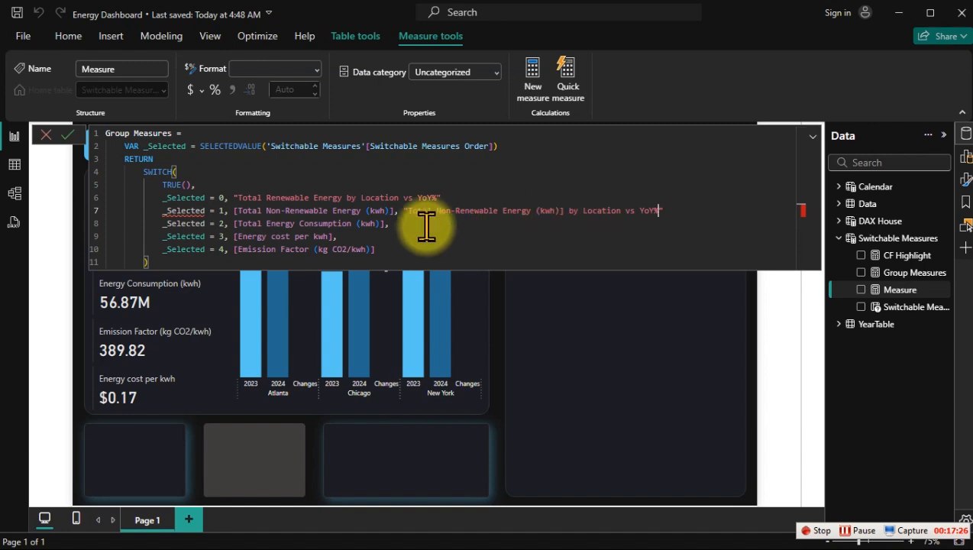
Step: Remove the [Total Non-Renewable Energy (kwh)] reference from branch 1 and end the title strings of branches 0 and 1 with commas
left_click_drag(398, 212, 237, 210)
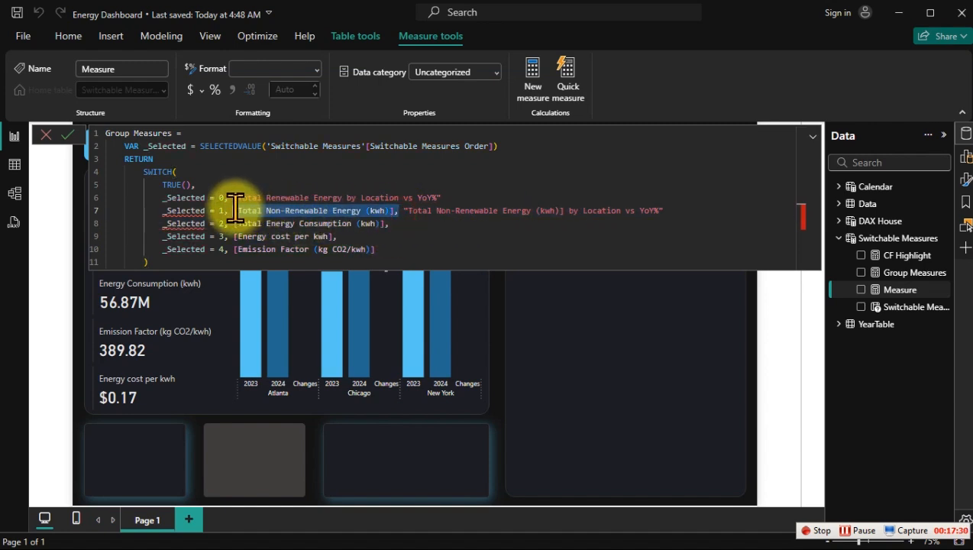
key("BackSpace")
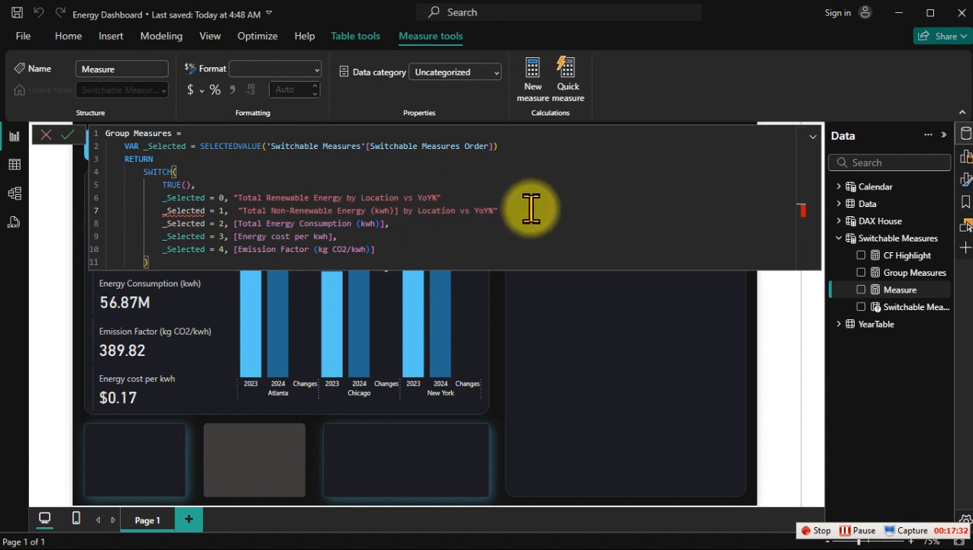
type(",")
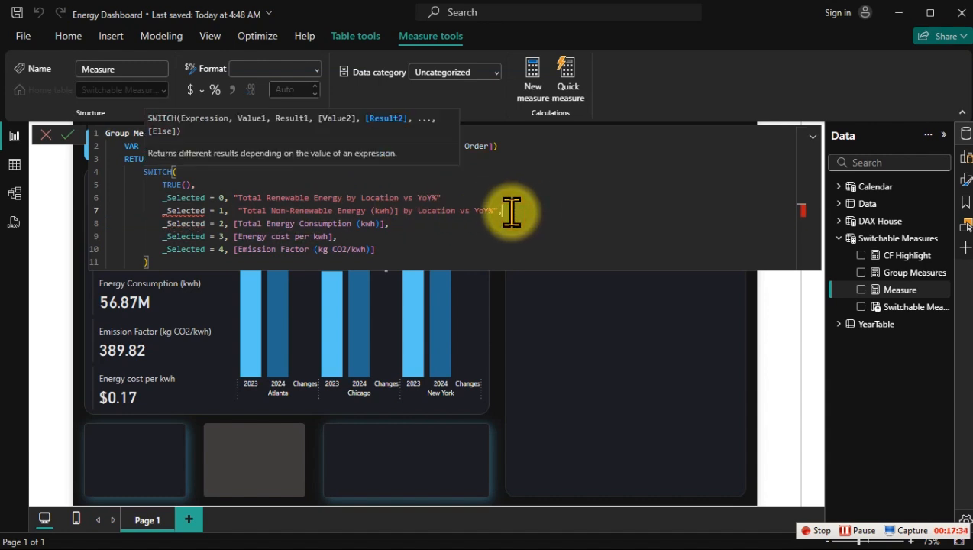
left_click(447, 197)
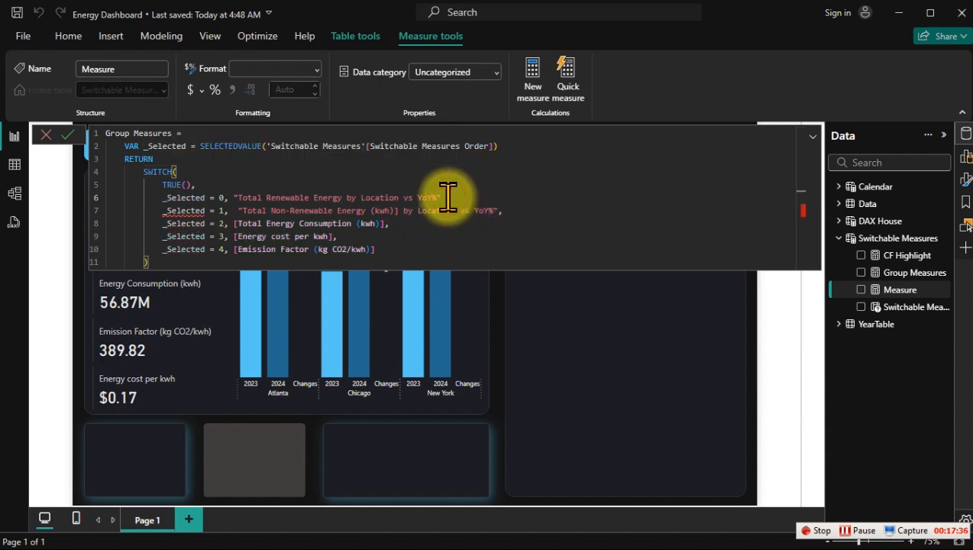
type(",")
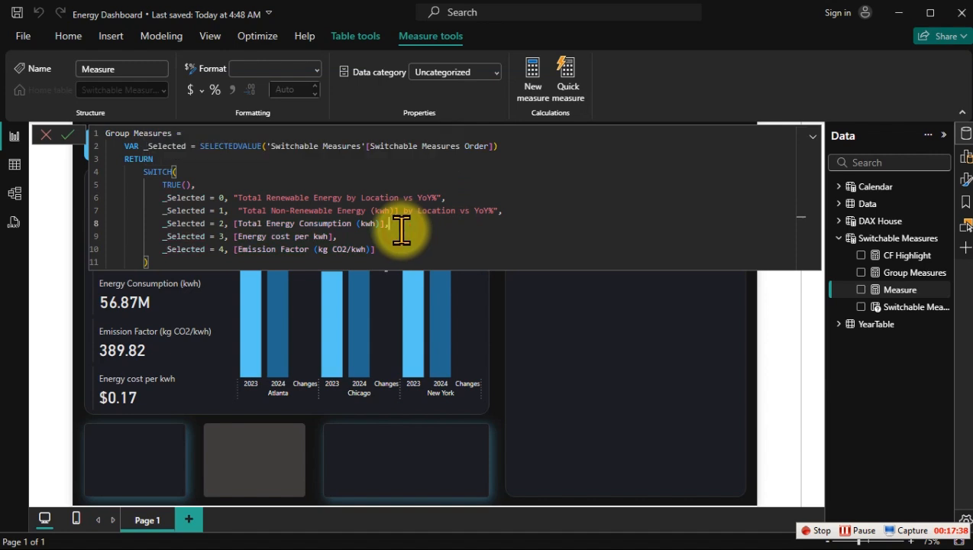
left_click_drag(379, 224, 237, 226)
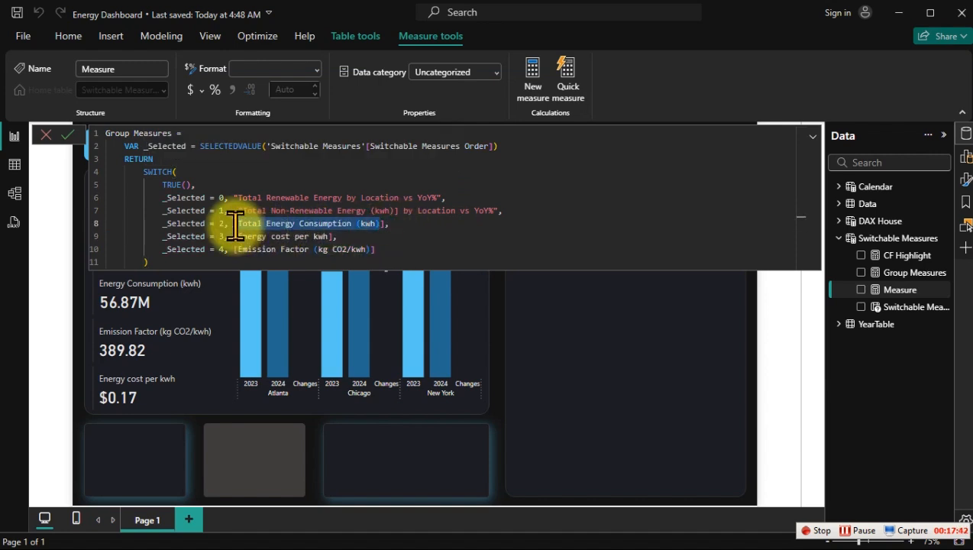
key("BackSpace")
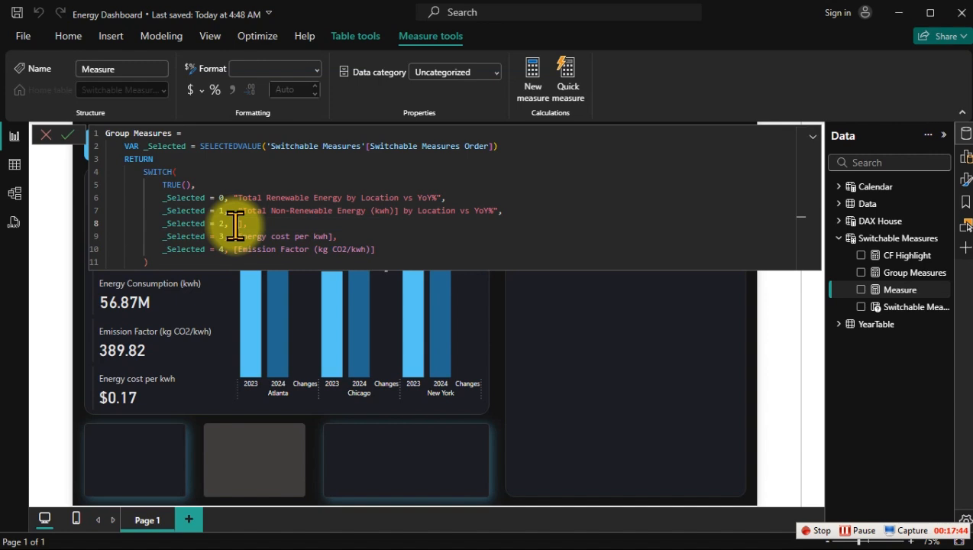
key("ctrl+z")
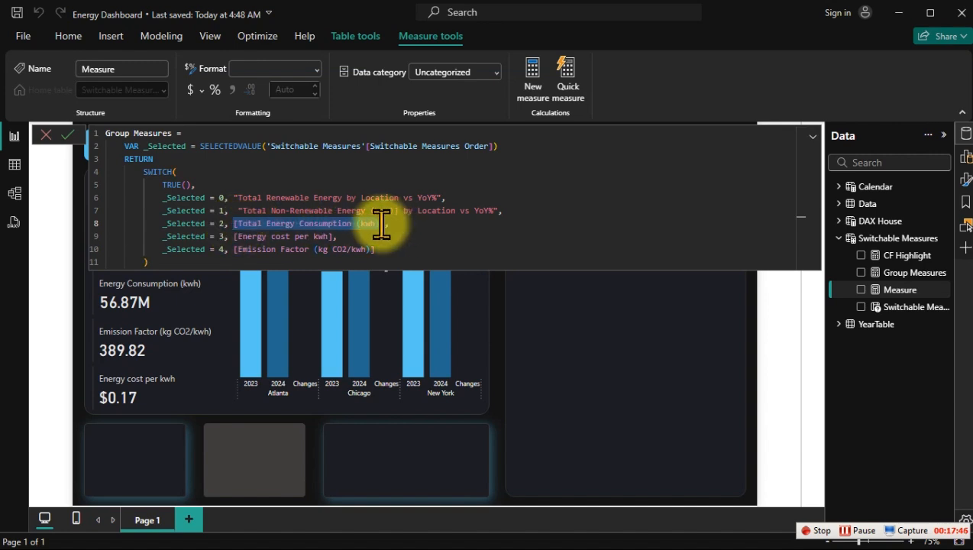
Step: Make branch 2 return the title string "Total Energy Consumption (kwh) by Location vs YoY%" instead of the measure, ending with a comma
key("Left")
left_click(381, 223)
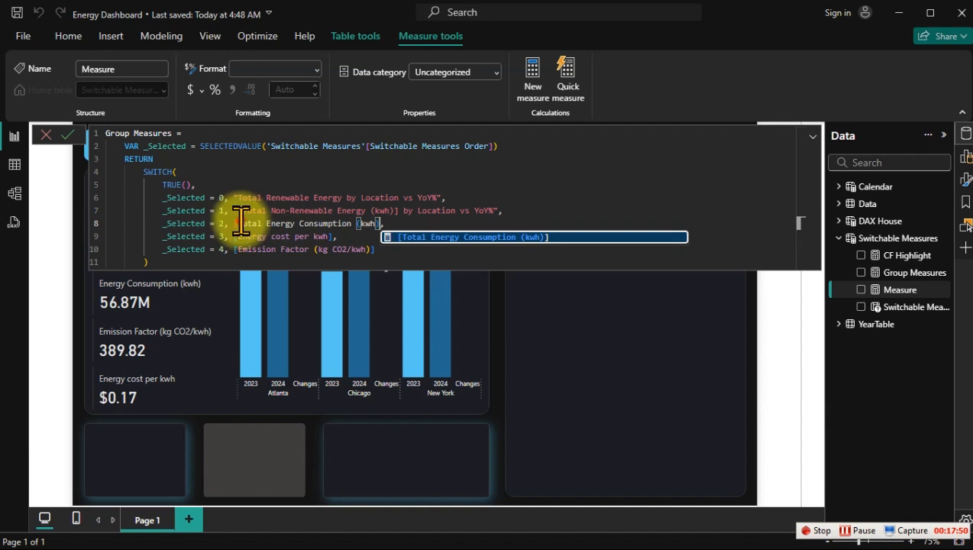
key("BackSpace")
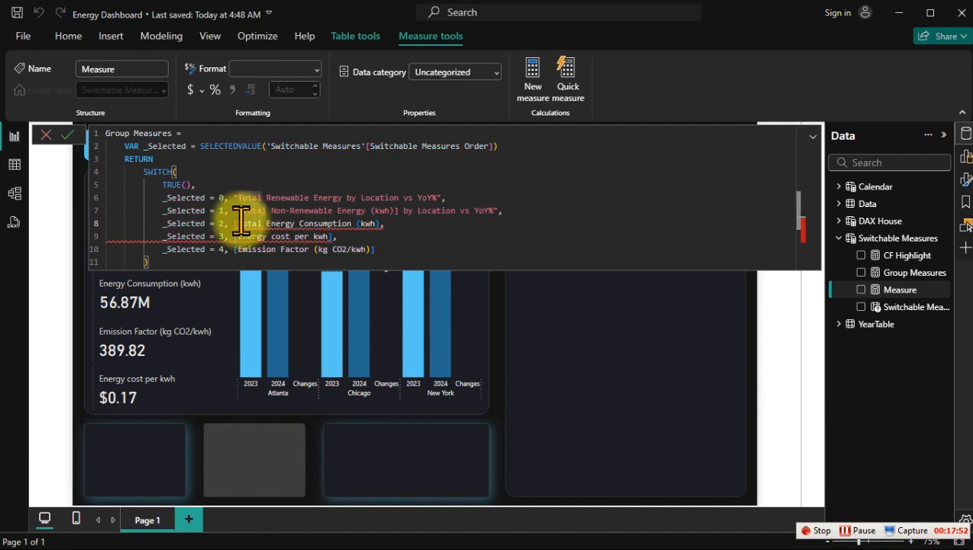
key("BackSpace")
type("\"")
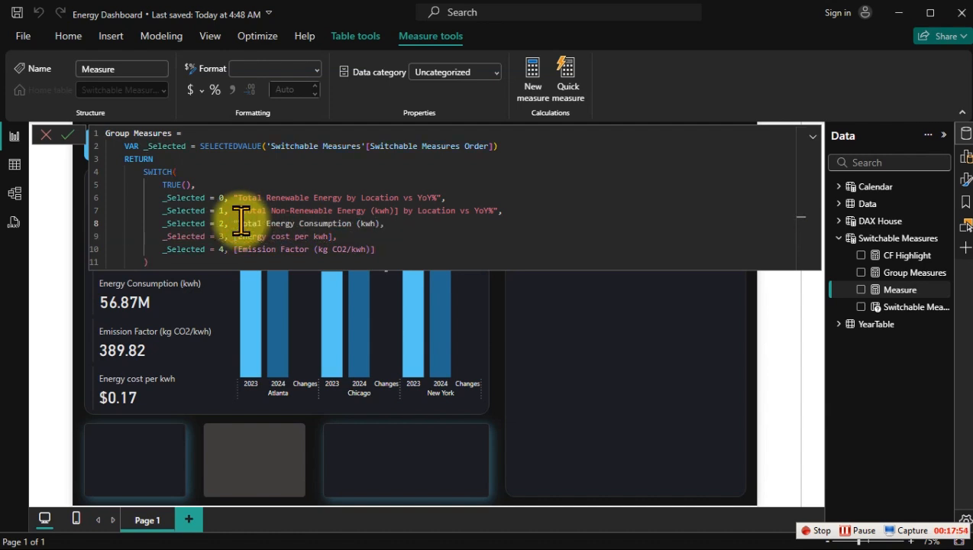
type("\"")
key("BackSpace")
type("by ")
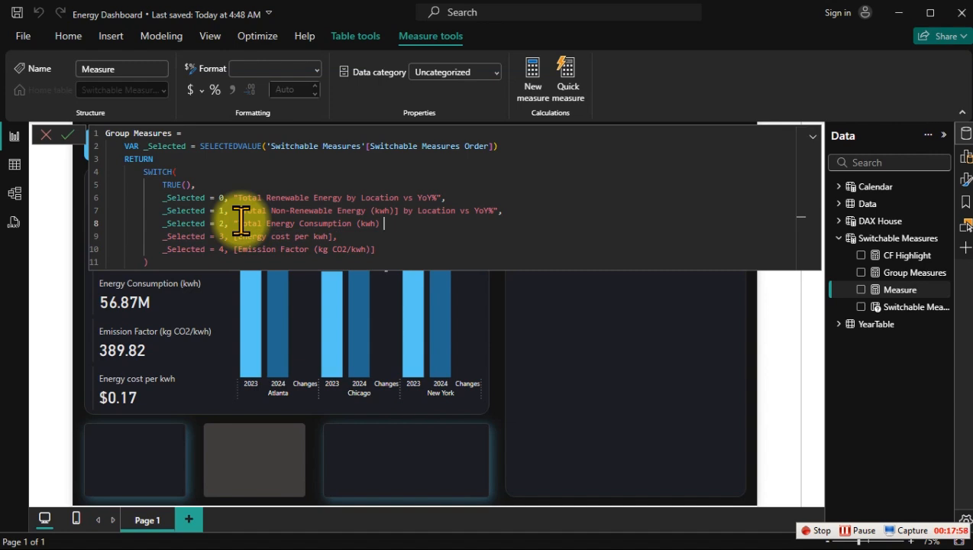
type("Location vs YoY%\",")
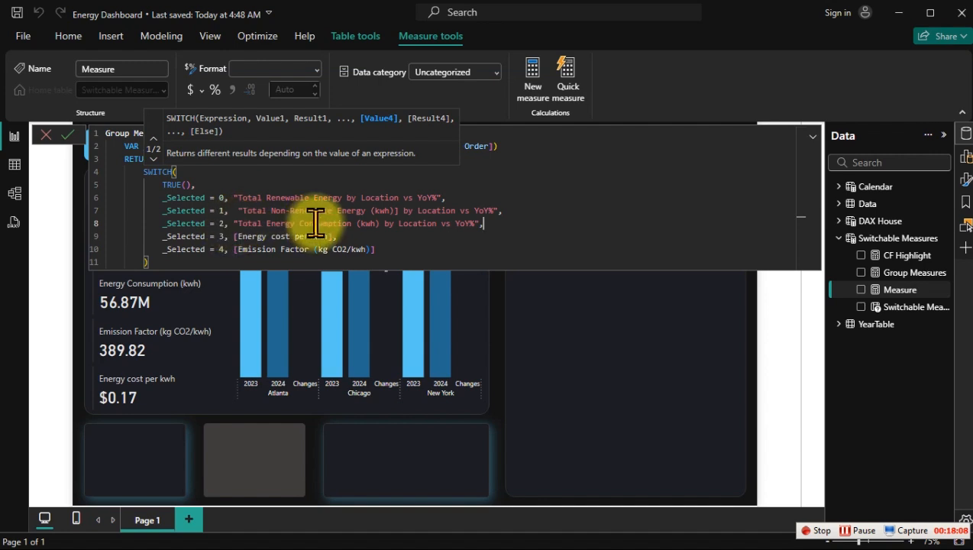
Step: Turn branch 3 into the title string " Total Energy cost per kwh by Location vs YoY%" followed by a comma
left_click(333, 237)
type(",")
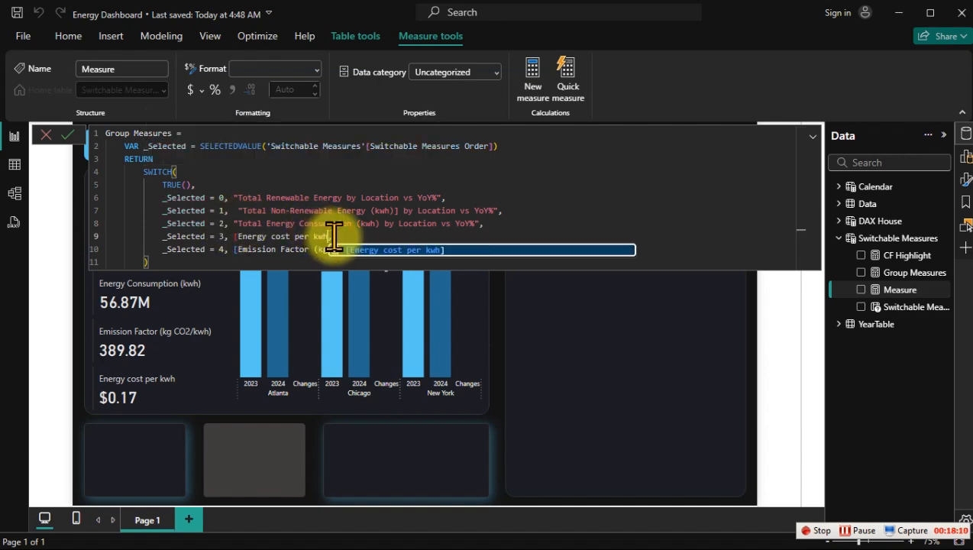
key("BackSpace")
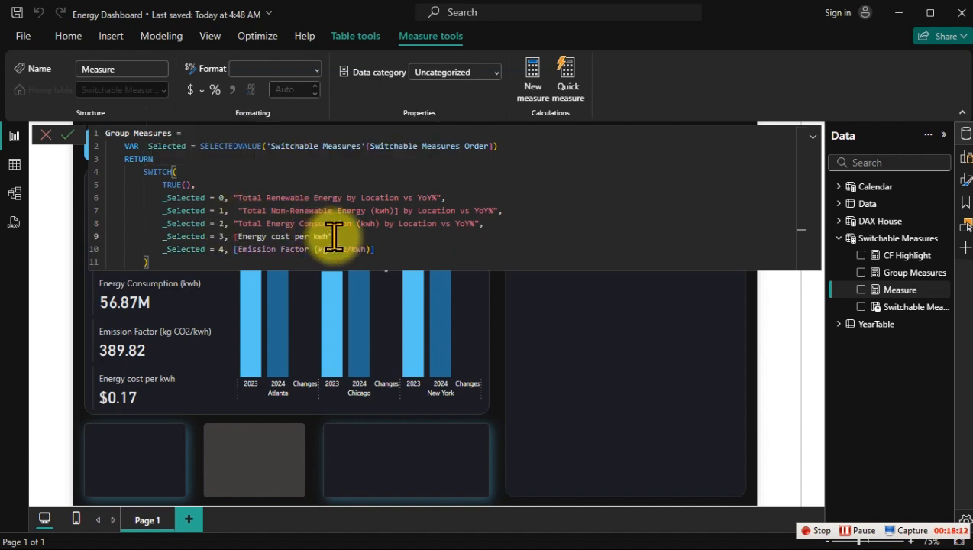
type(", \"")
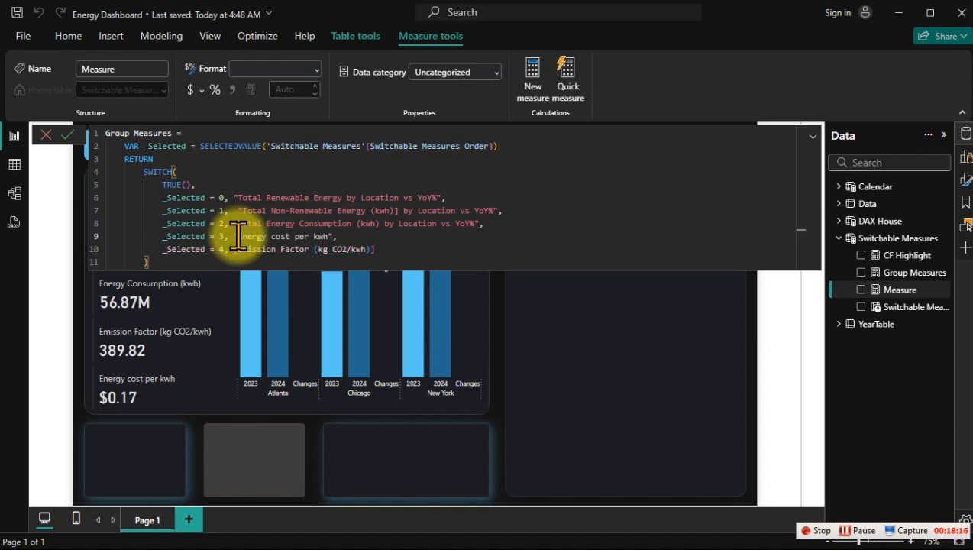
type("Total Energy")
left_click(356, 236)
type("by Lo")
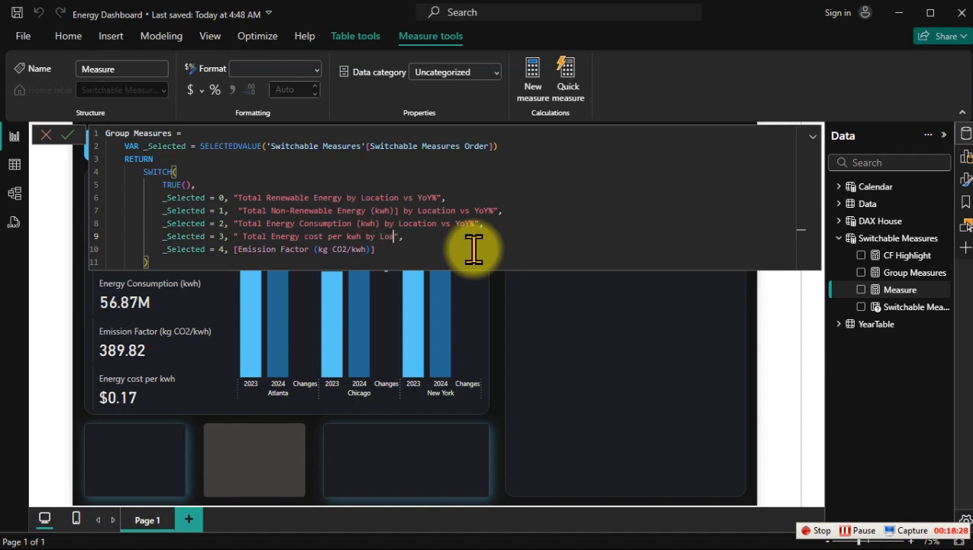
type("cation vs YoY%")
Step: Replace branch 4's measure reference with an opening quotation mark and the text Emission Factor (kg CO2/kwh) by Location vs YoY%
left_click(383, 254)
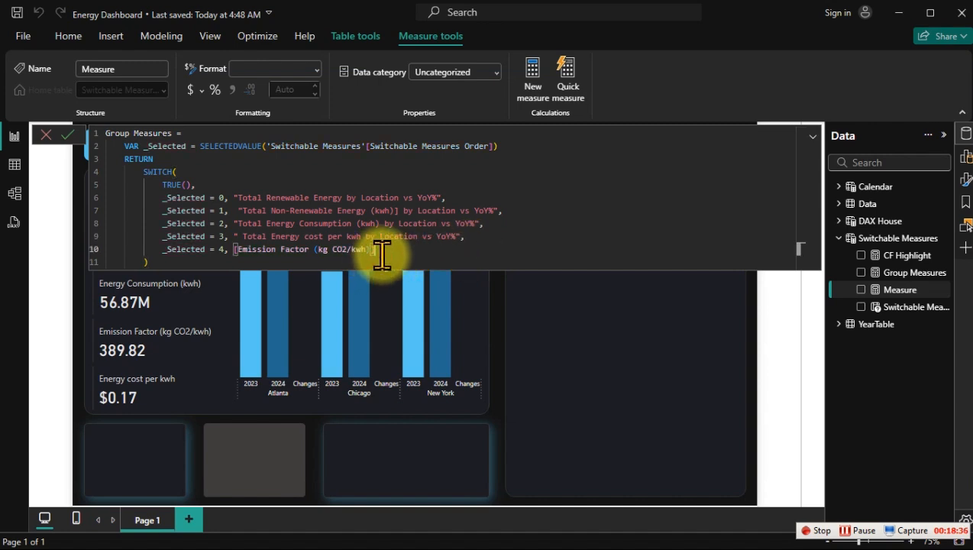
key("BackSpace")
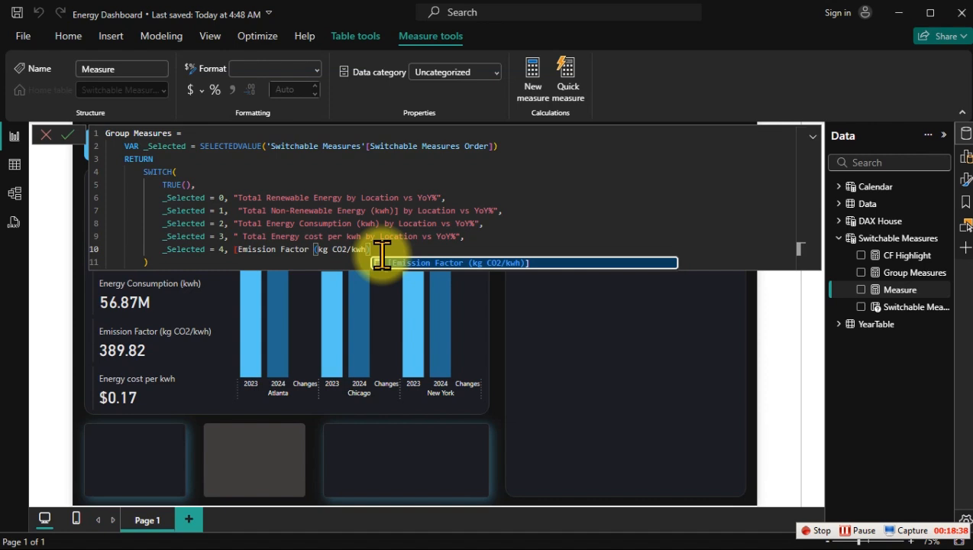
type("]")
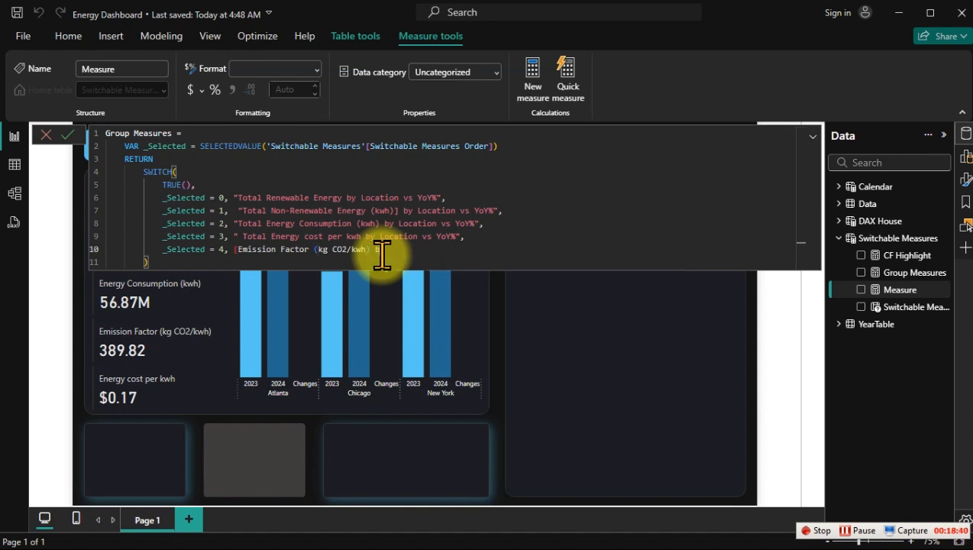
type(" by Location vs YoY%")
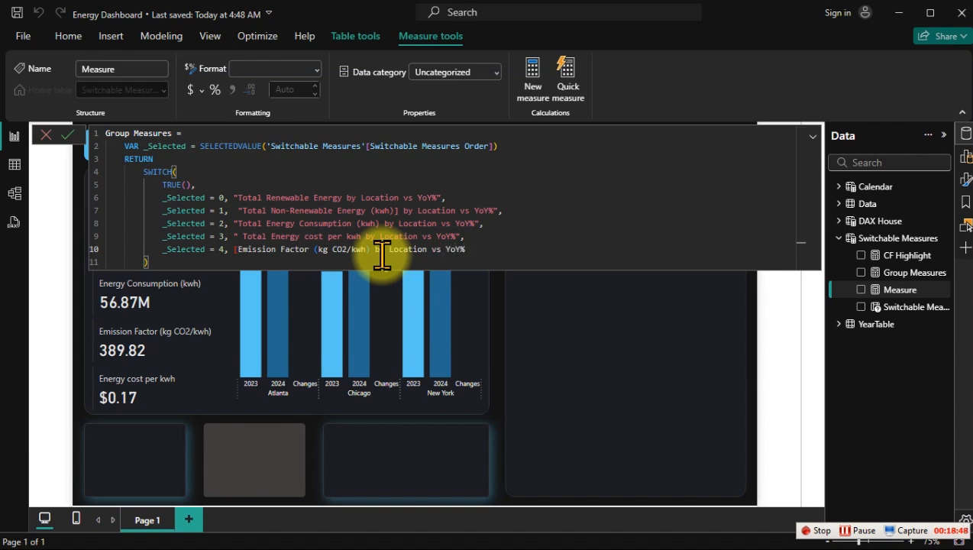
left_click(240, 250)
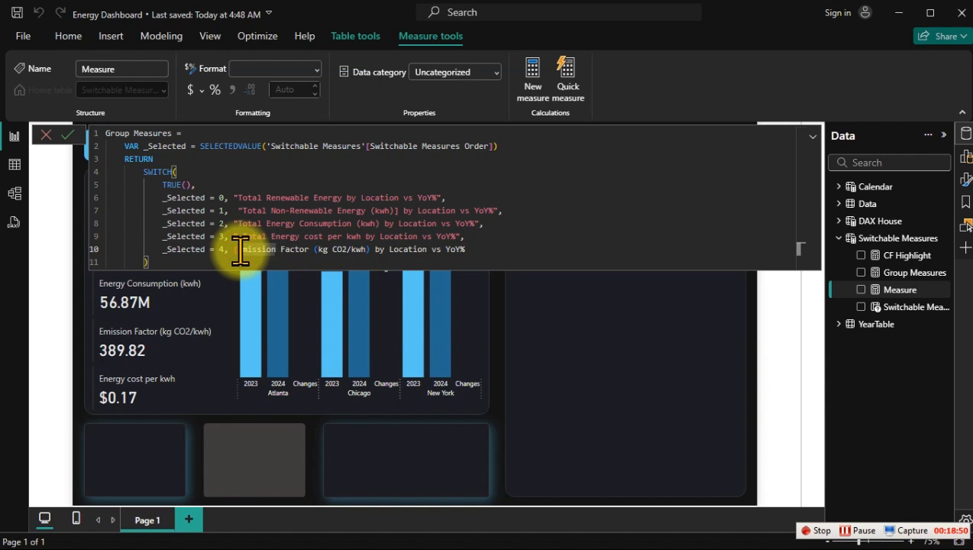
key("BackSpace")
key("BackSpace")
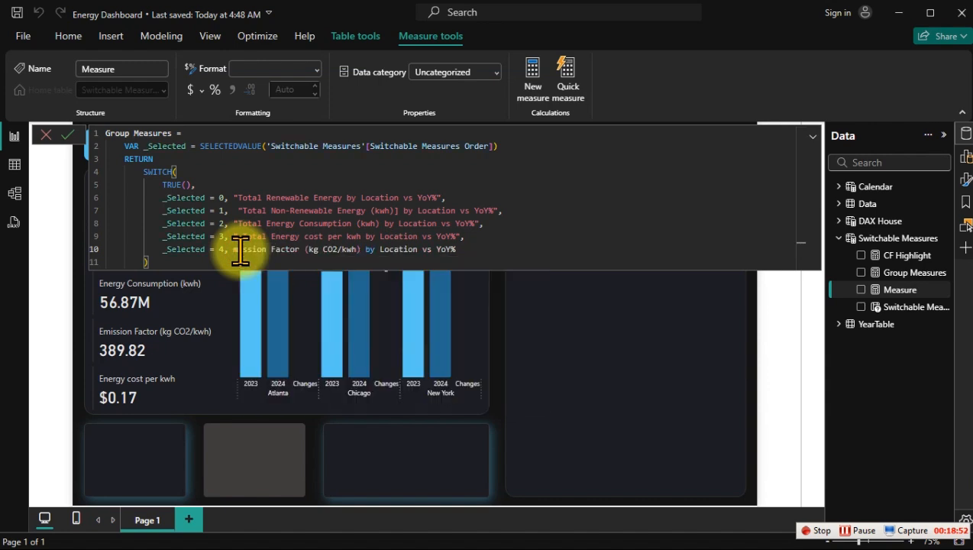
type("\"")
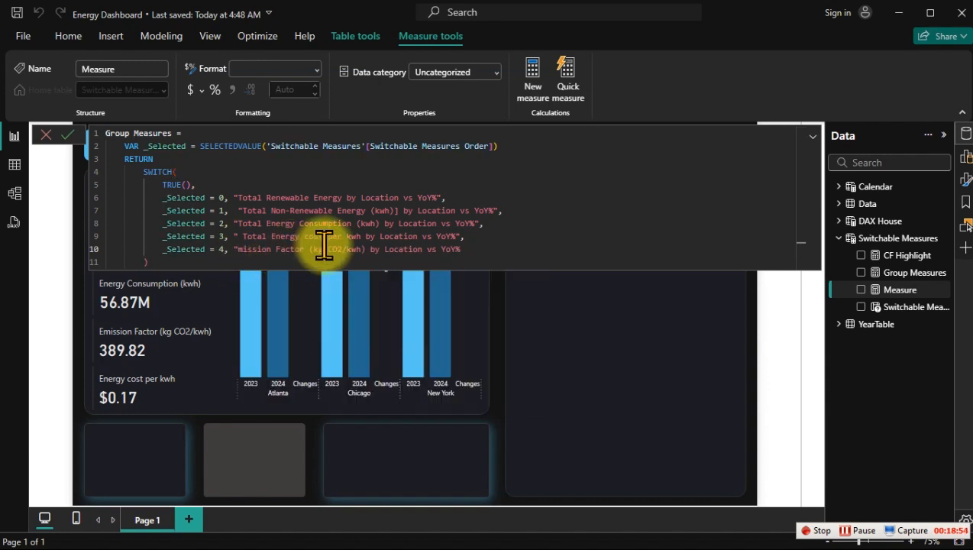
type("E")
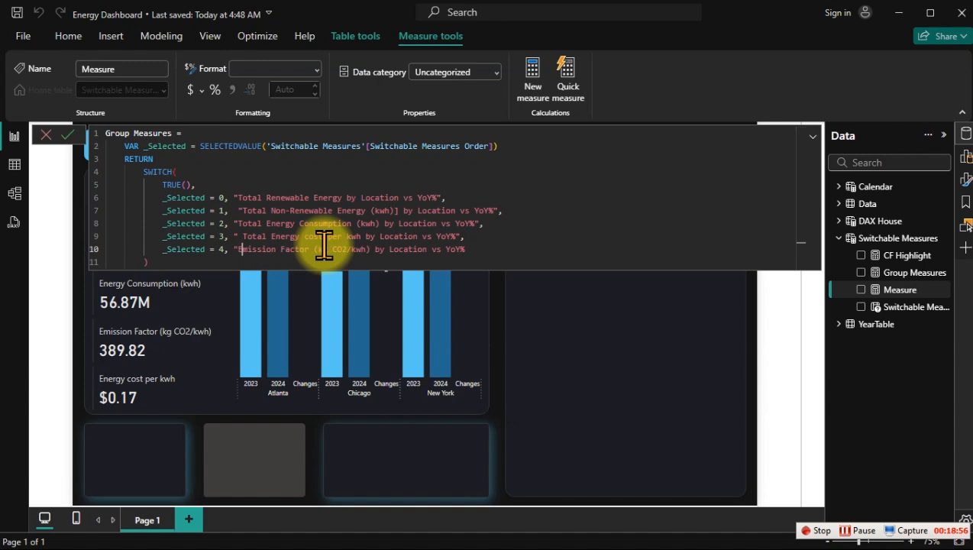
left_click(493, 240)
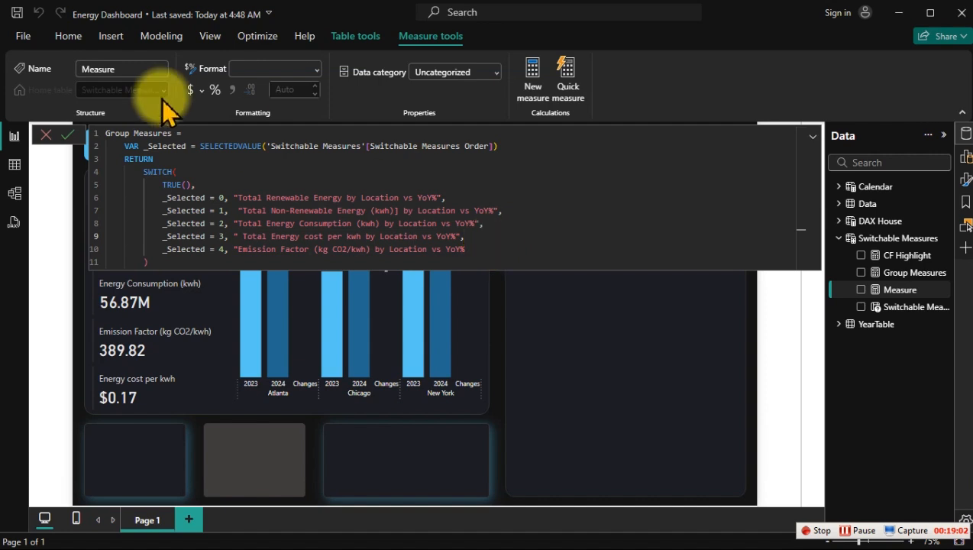
Step: Rename the copied measure as Title Location in its formula and commit it
left_click_drag(171, 132, 100, 133)
type("Local")
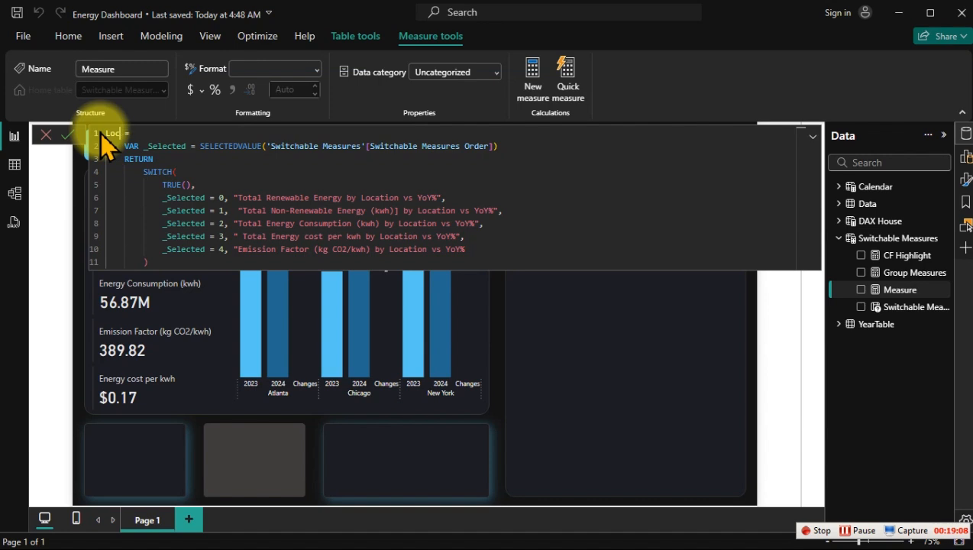
type("ation Ti")
key("BackSpace")
key("BackSpace")
key("BackSpace")
key("BackSpace")
key("BackSpace")
key("BackSpace")
key("BackSpace")
type("Title Location")
key("Return")
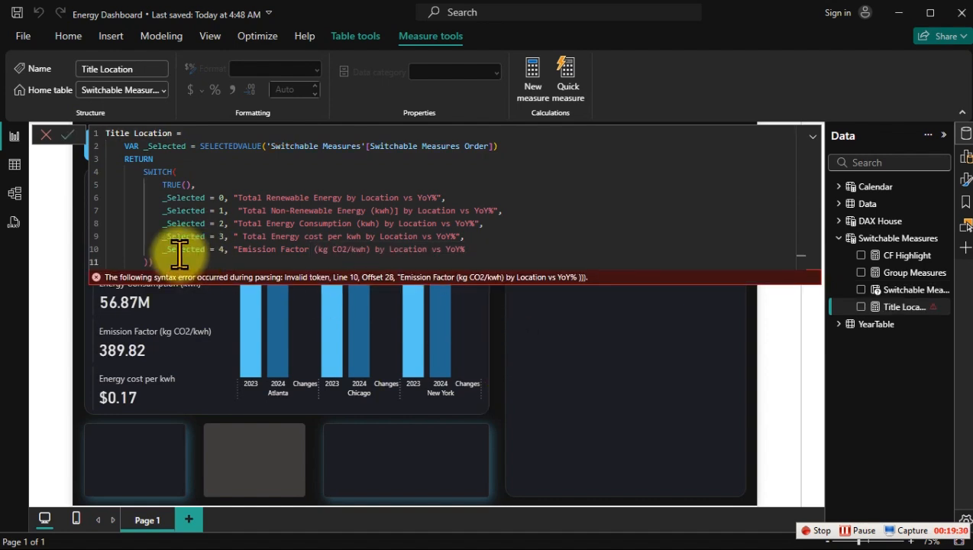
Step: Remove the extra closing parenthesis, add the closing quotation mark to branch 4's title string, and commit the Title Location measure
key("BackSpace")
left_click(178, 252)
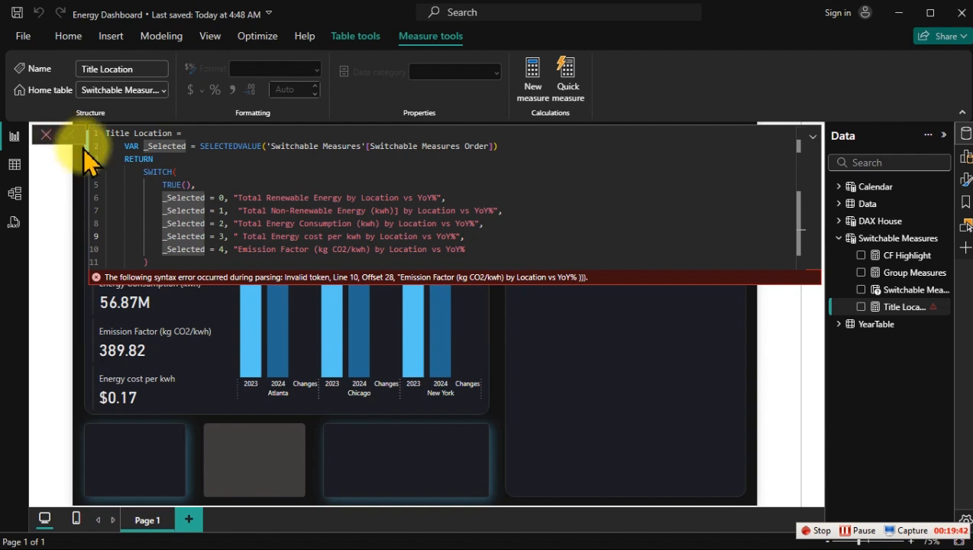
left_click(201, 198)
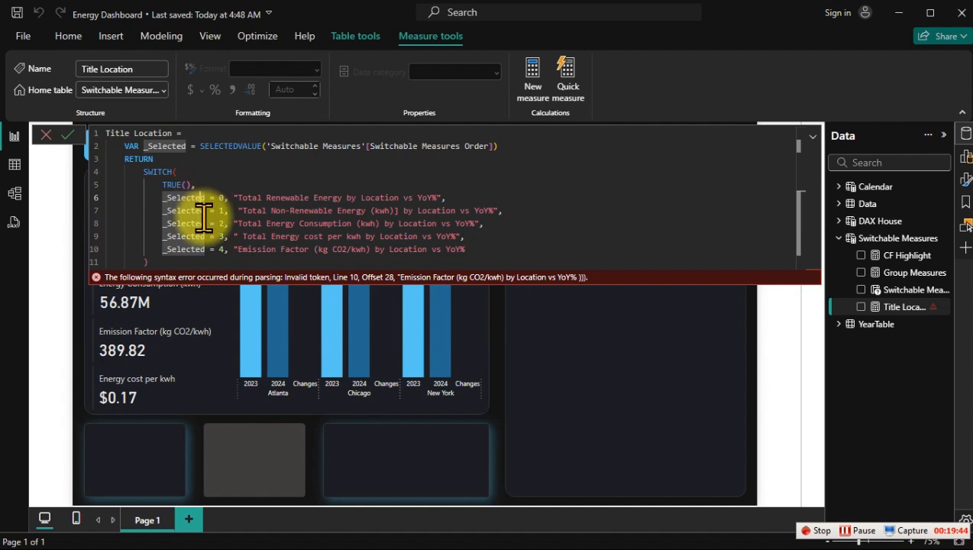
left_click(161, 263)
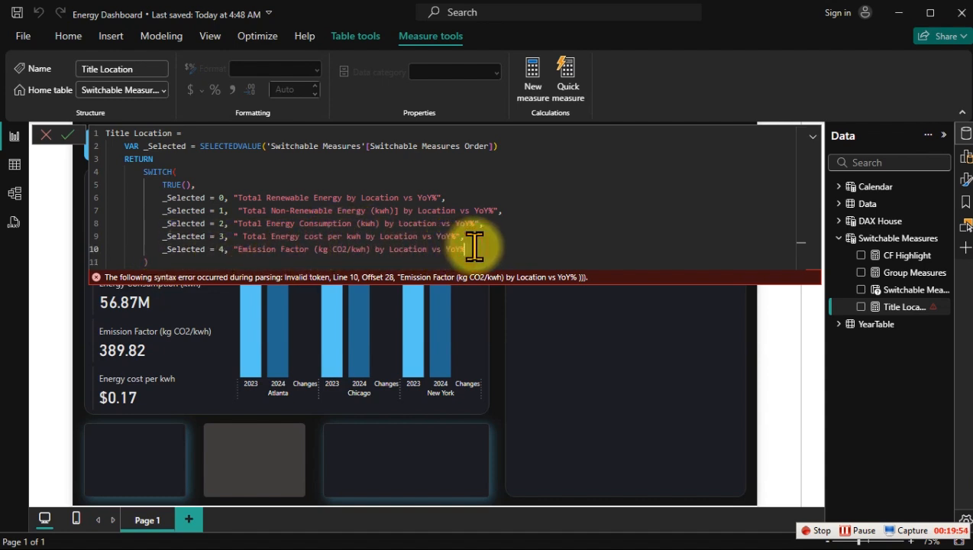
type("\"")
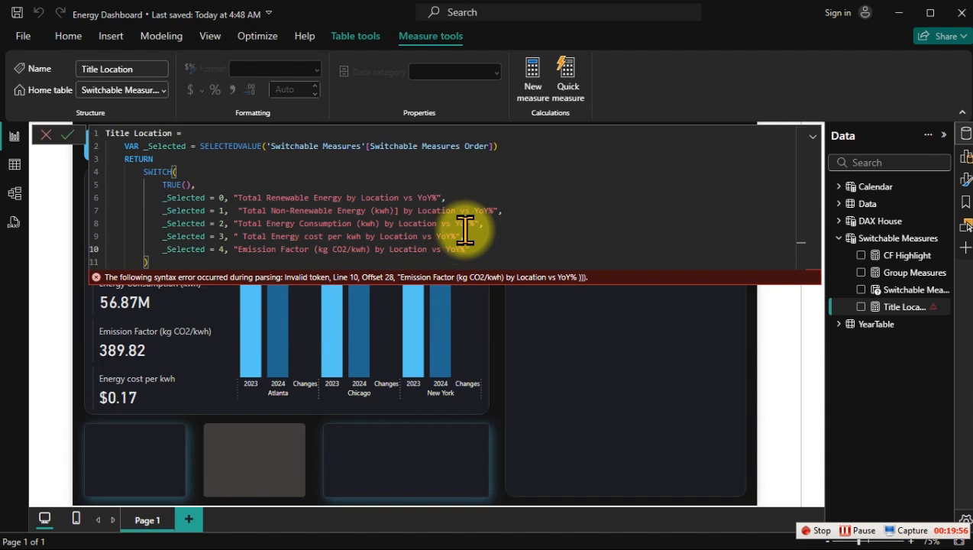
key("Return")
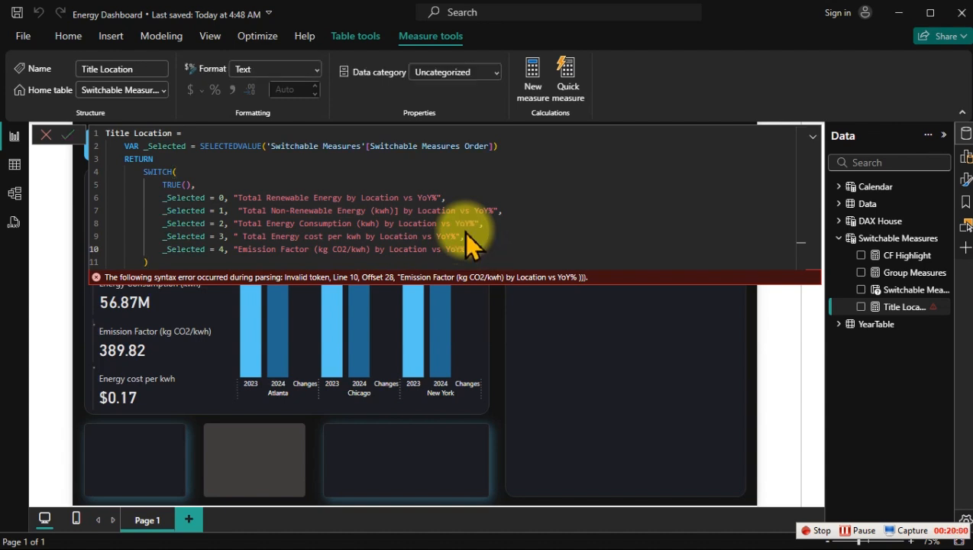
left_click(644, 375)
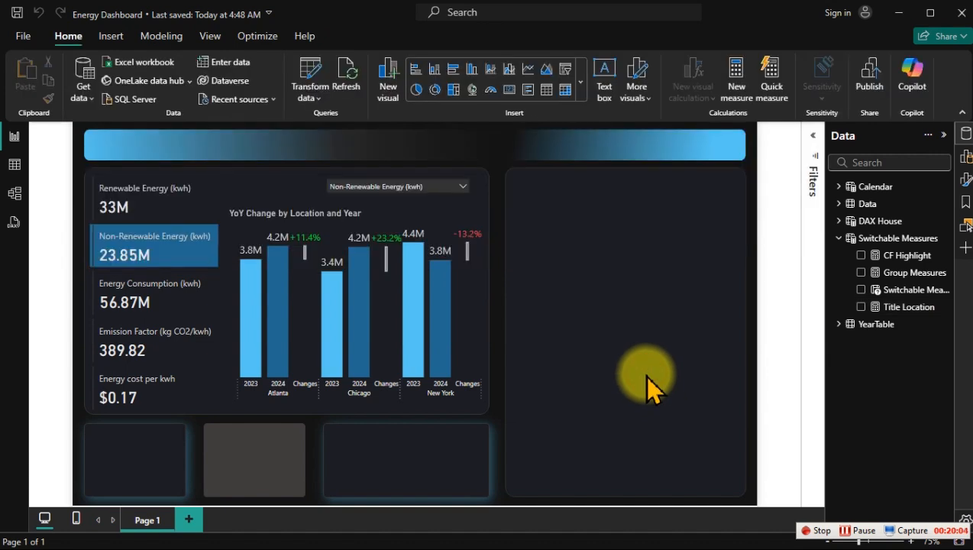
Step: Base the YoY column chart's title text on the Title Location measure through field-value conditional formatting
left_click(345, 216)
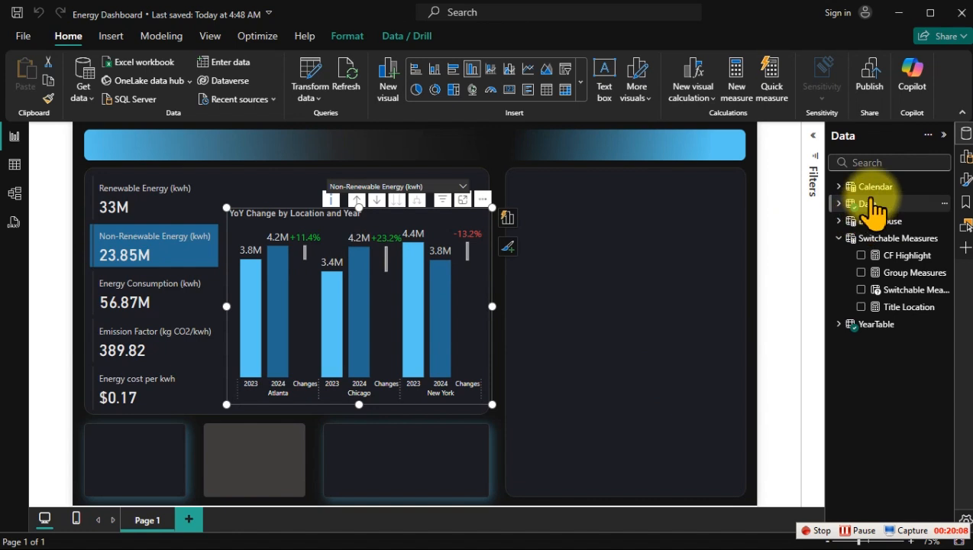
left_click(966, 179)
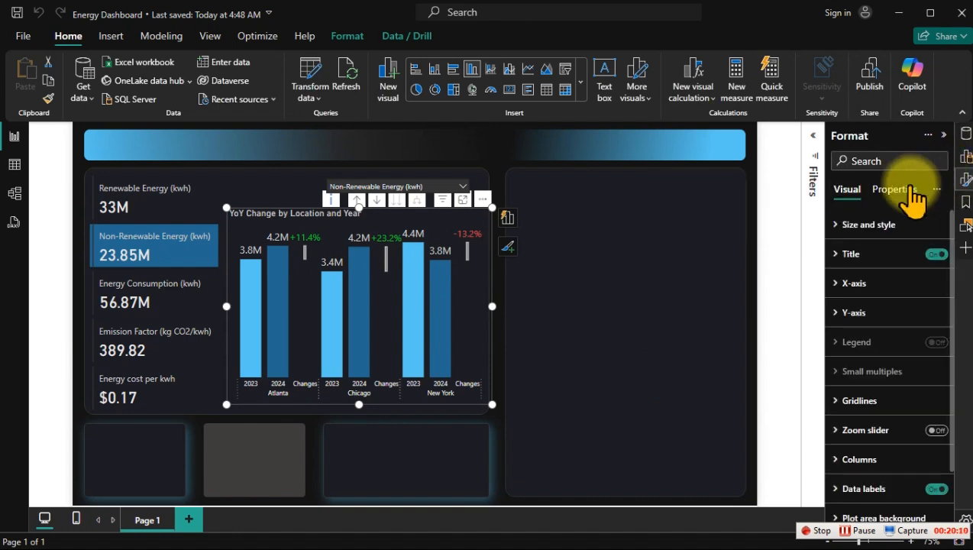
left_click(862, 260)
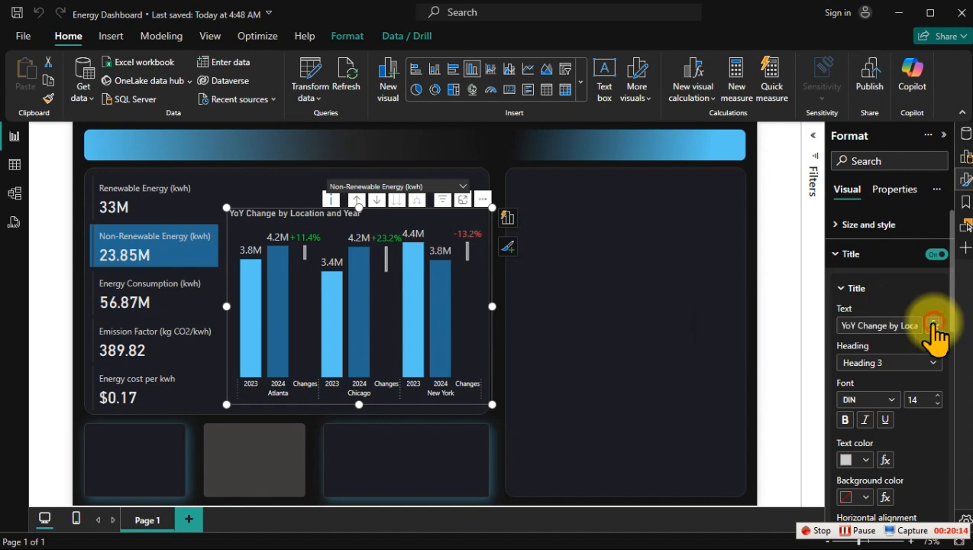
left_click(935, 329)
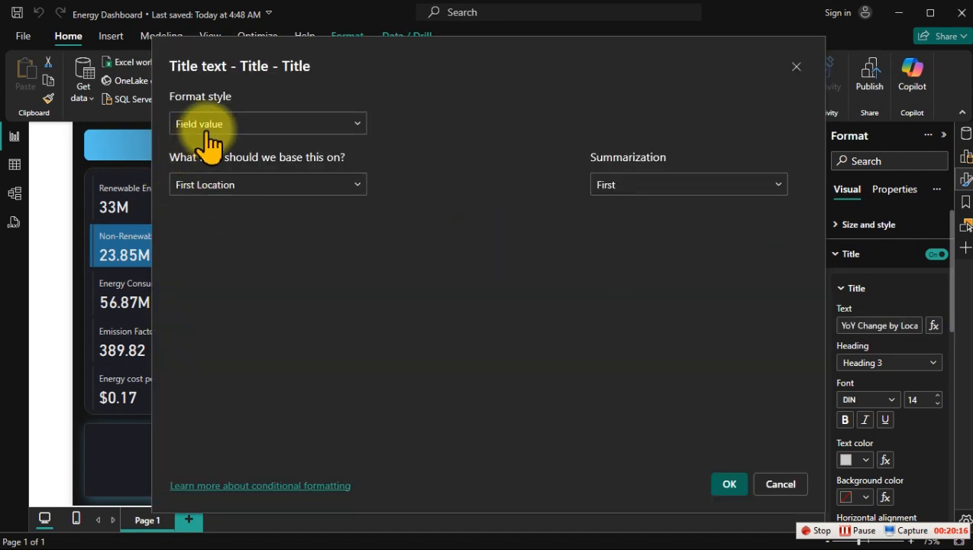
left_click(244, 186)
left_click(232, 207)
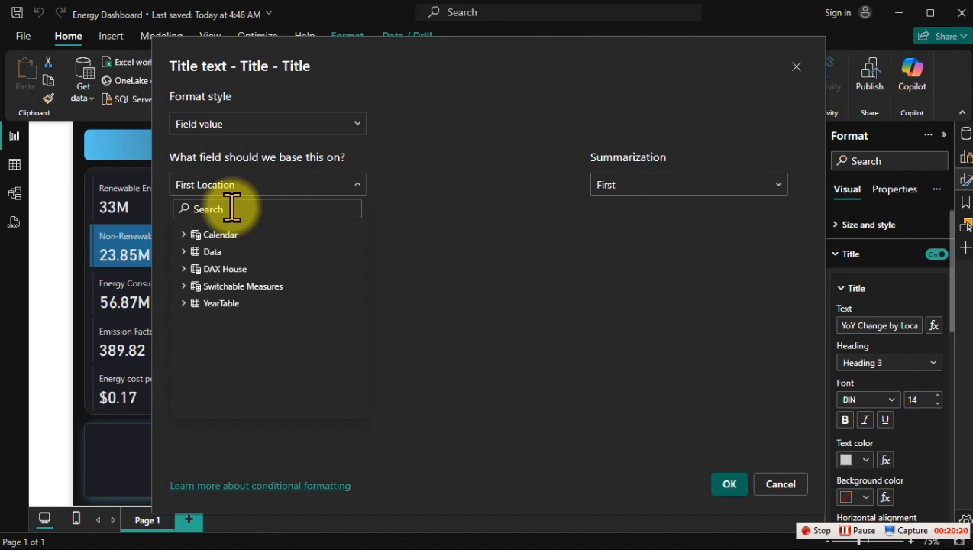
type("t")
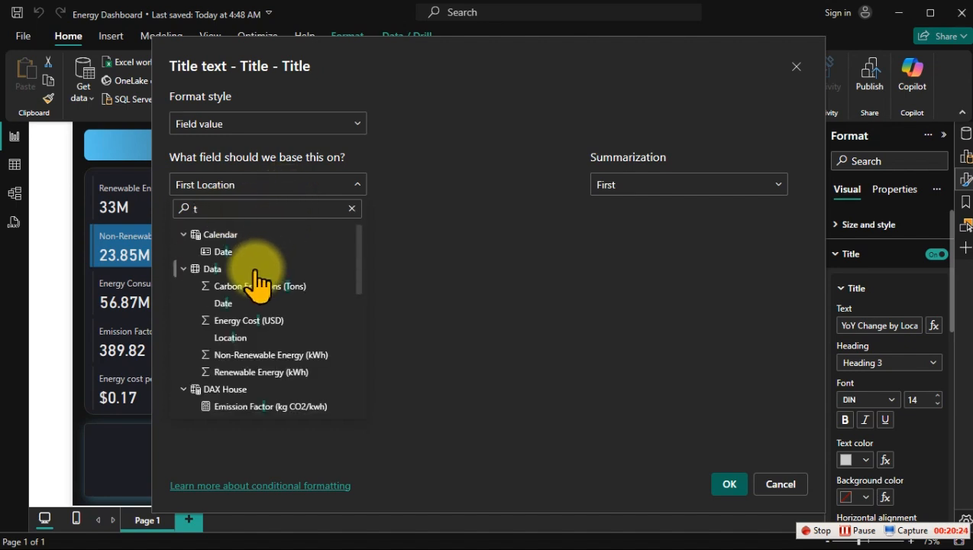
type("it")
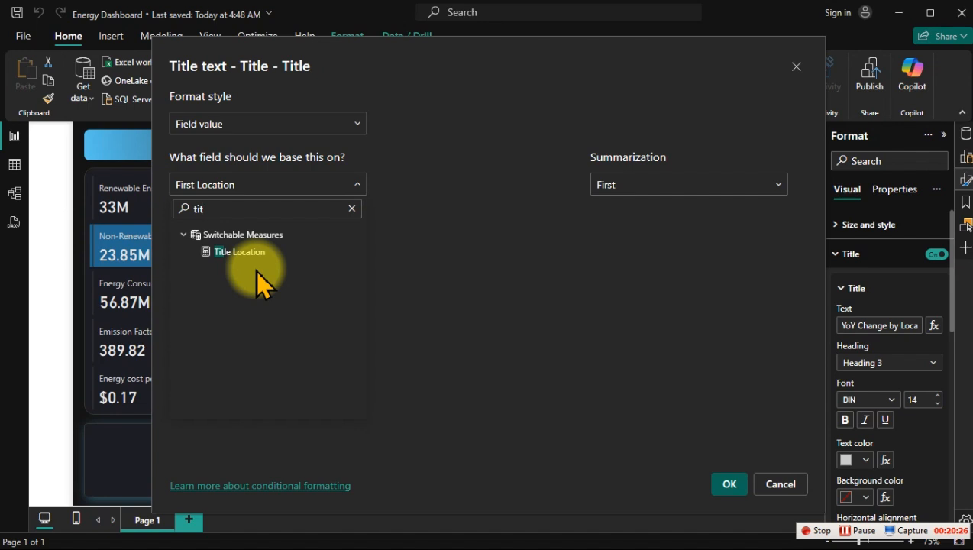
left_click(226, 252)
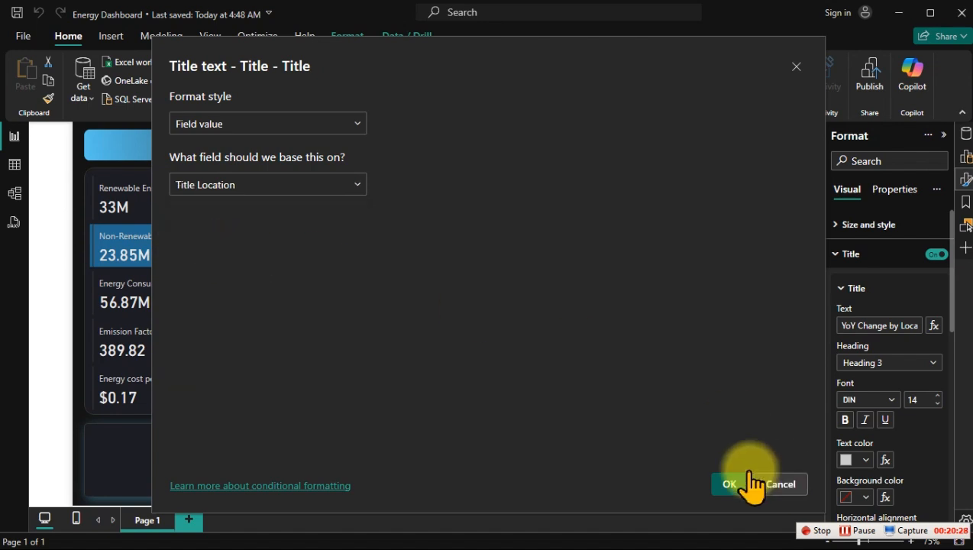
left_click(727, 484)
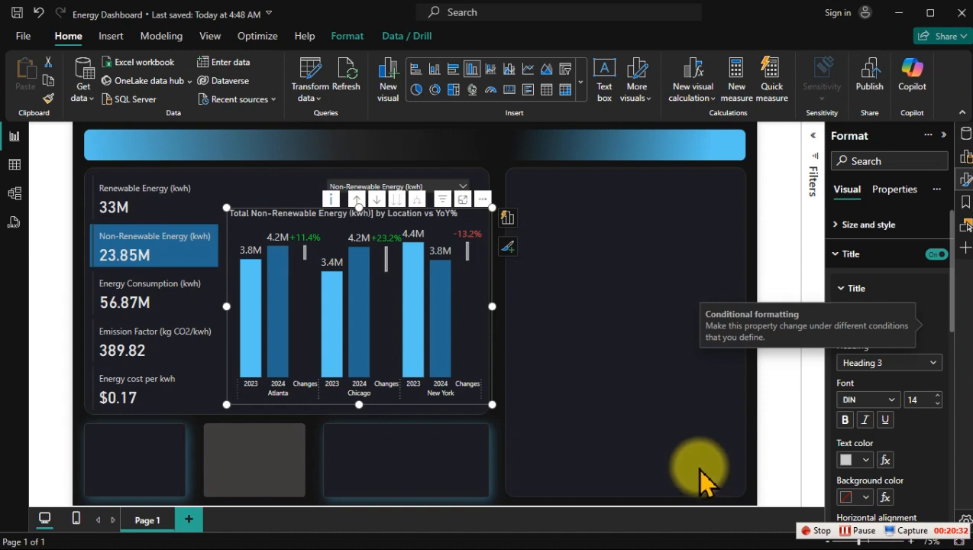
Step: Centre the YoY column chart's title horizontally and deselect the chart
scroll(902, 389, "down", 1)
scroll(901, 420, "down", 3)
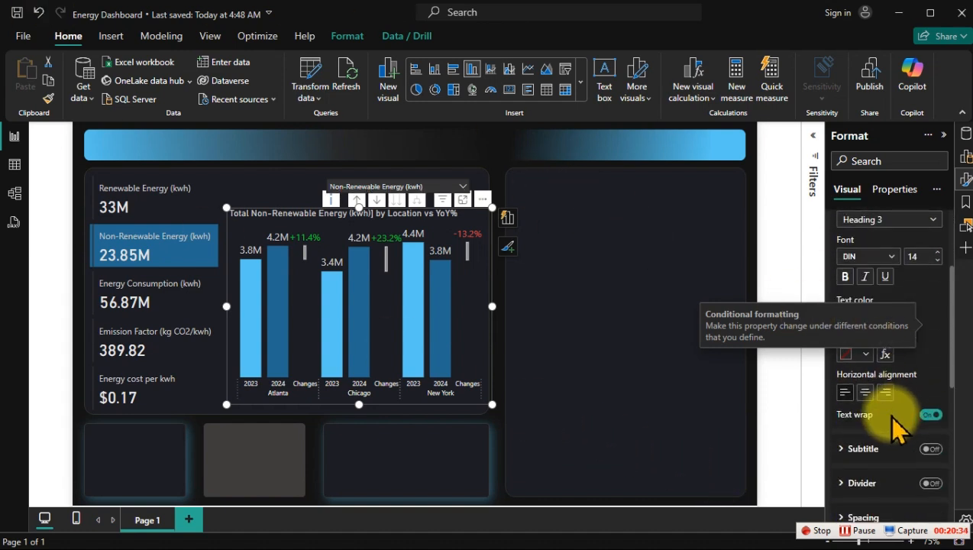
left_click(865, 393)
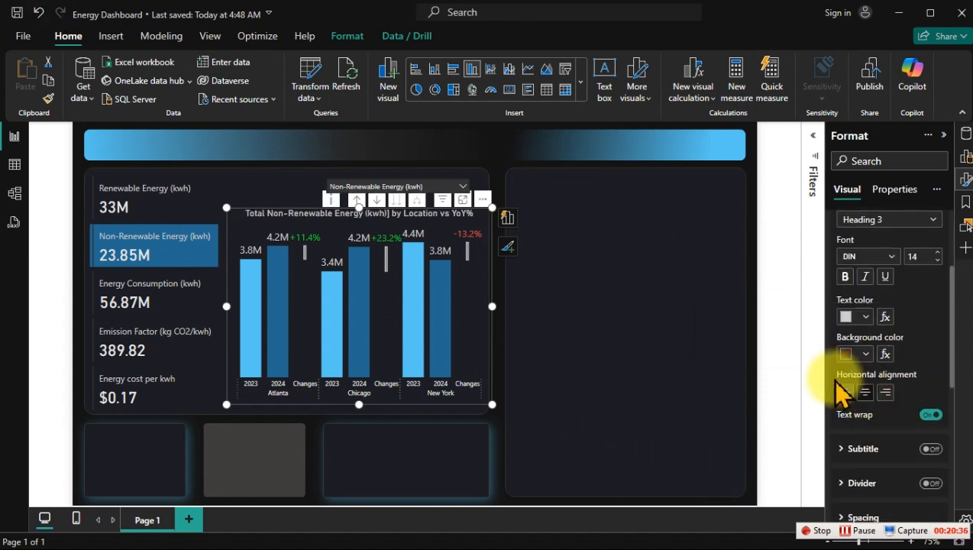
left_click(590, 243)
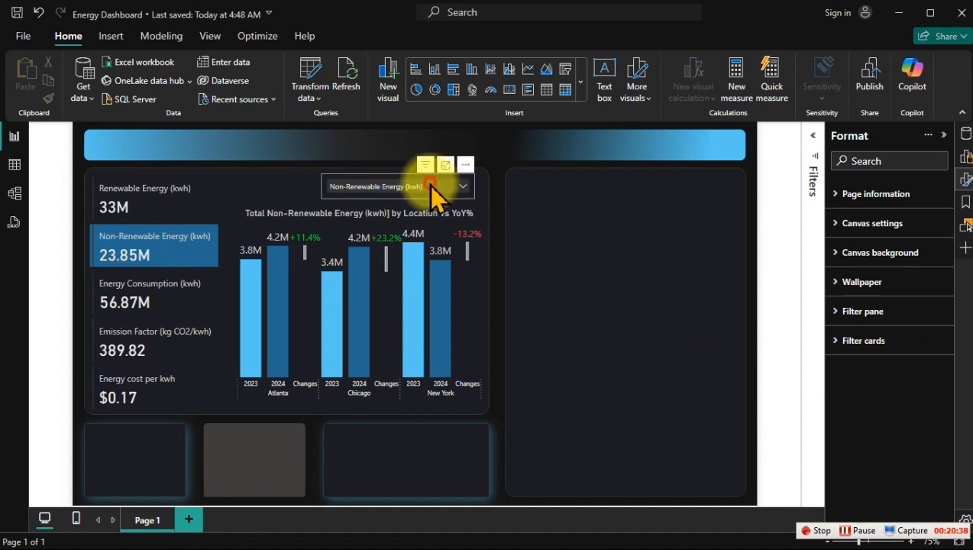
Step: Check the dynamic chart title by switching the measure slicer to Renewable Energy (kwh) and Emission Factor (kg CO2/kwh)
left_click(433, 186)
left_click(389, 202)
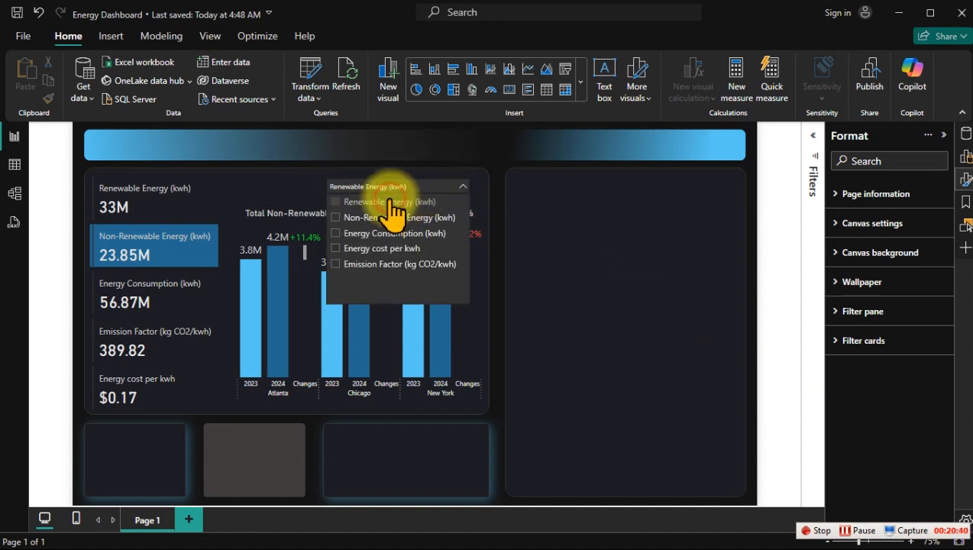
left_click(613, 227)
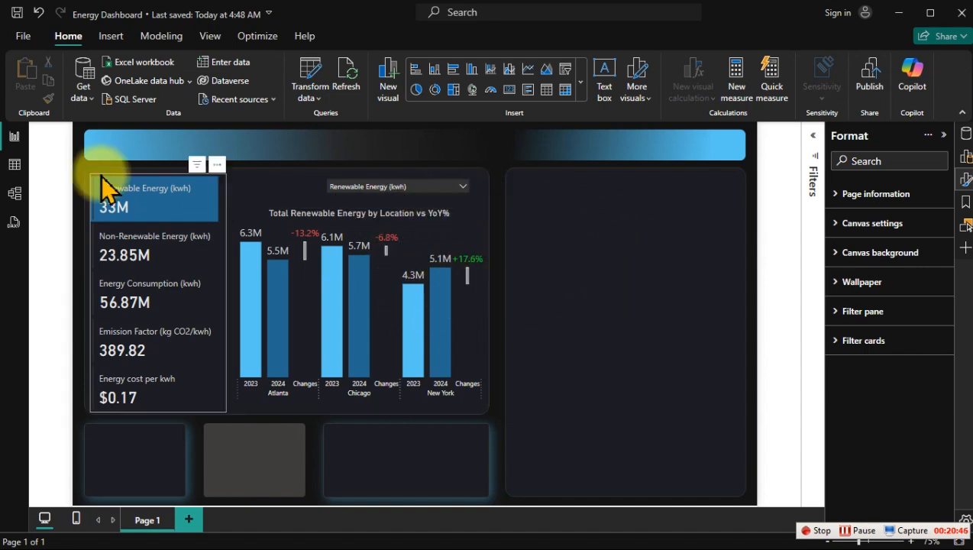
left_click(422, 187)
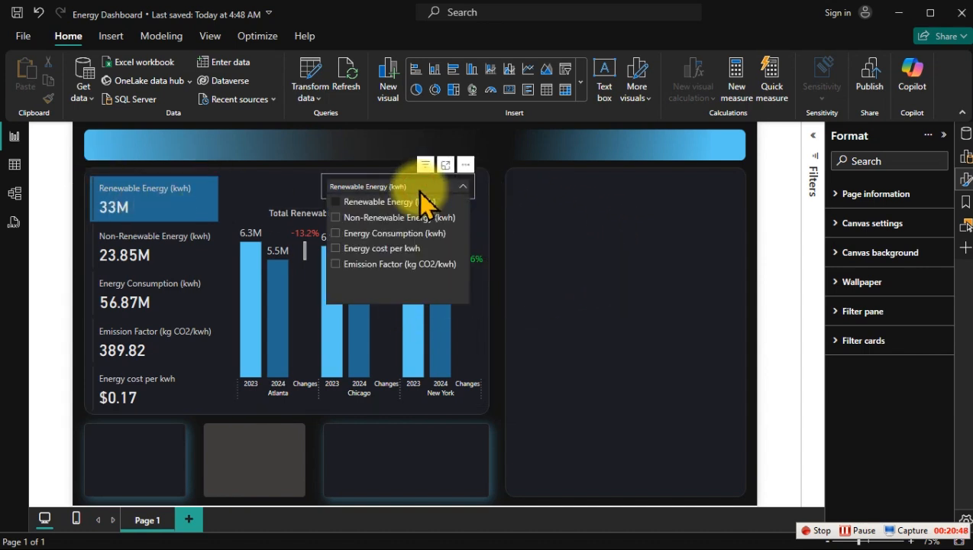
left_click(379, 263)
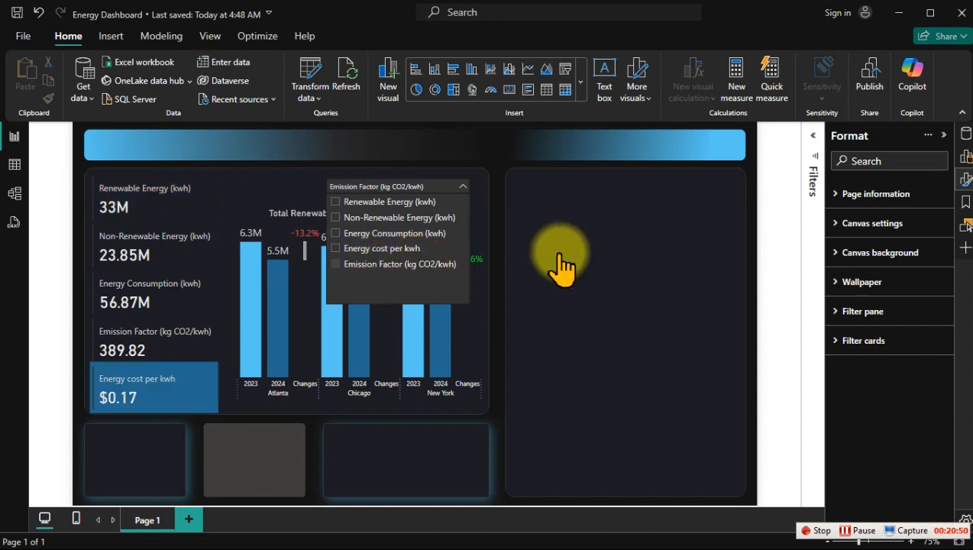
left_click(621, 247)
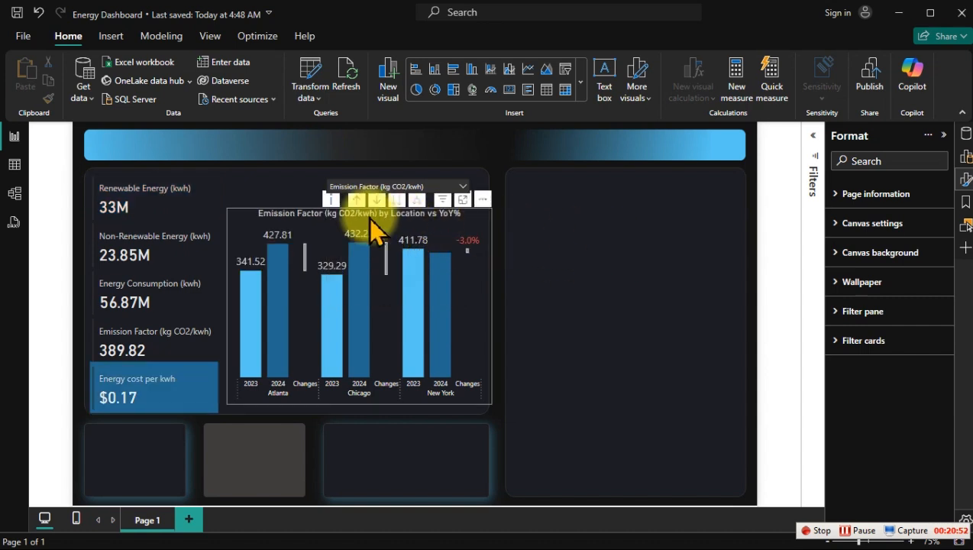
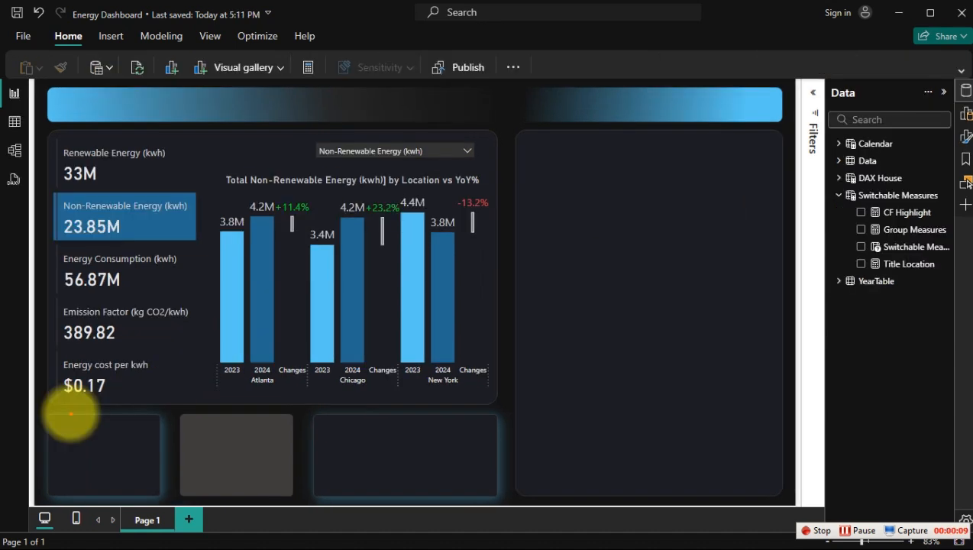
left_click_drag(46, 409, 498, 498)
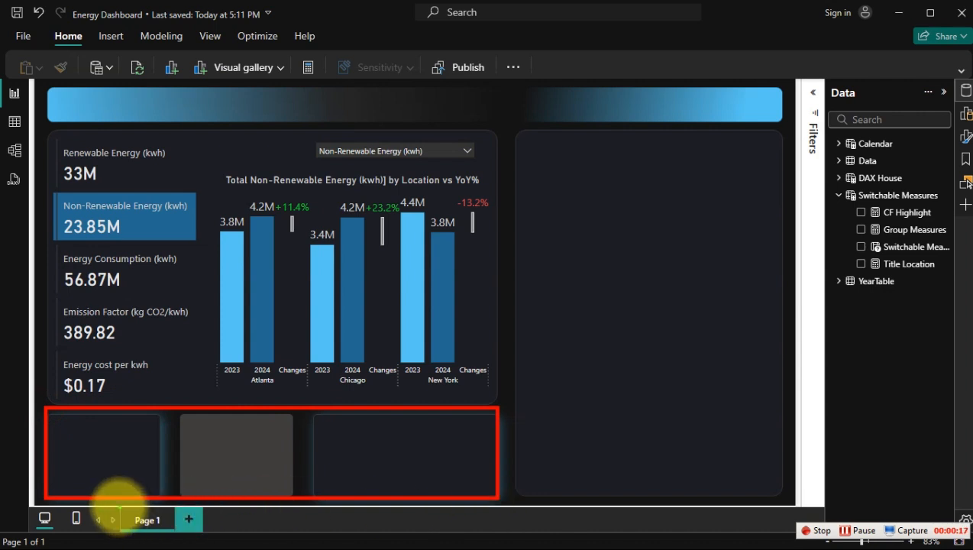
left_click_drag(95, 455, 68, 507)
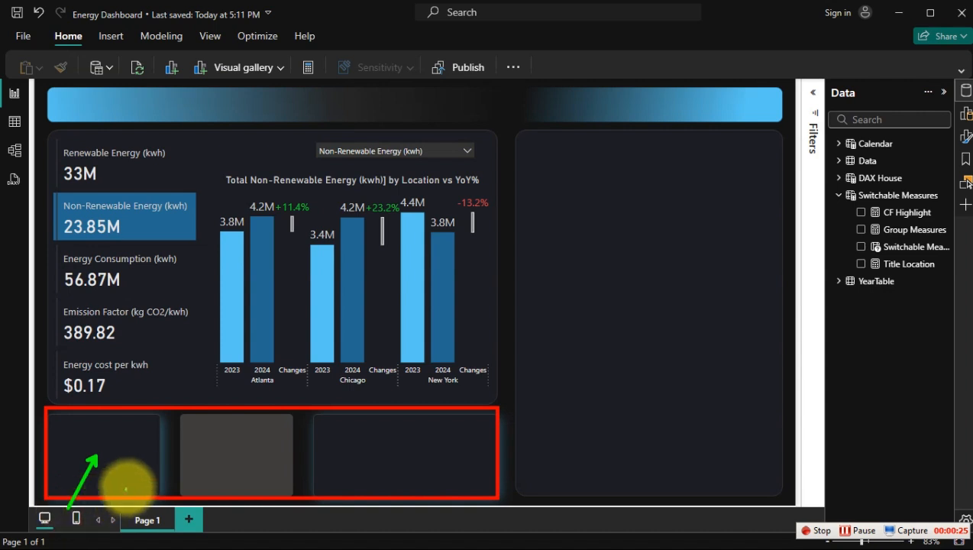
left_click_drag(201, 457, 175, 494)
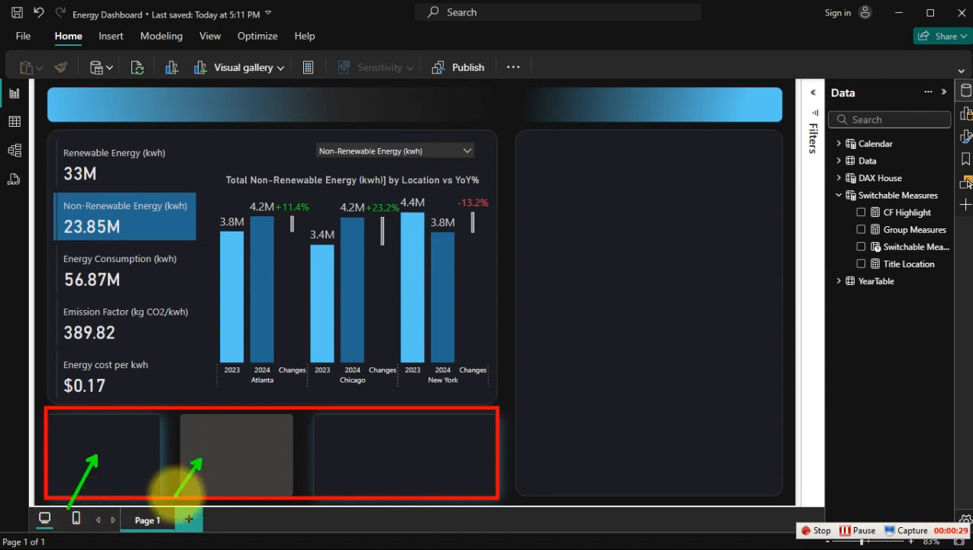
left_click_drag(374, 450, 324, 504)
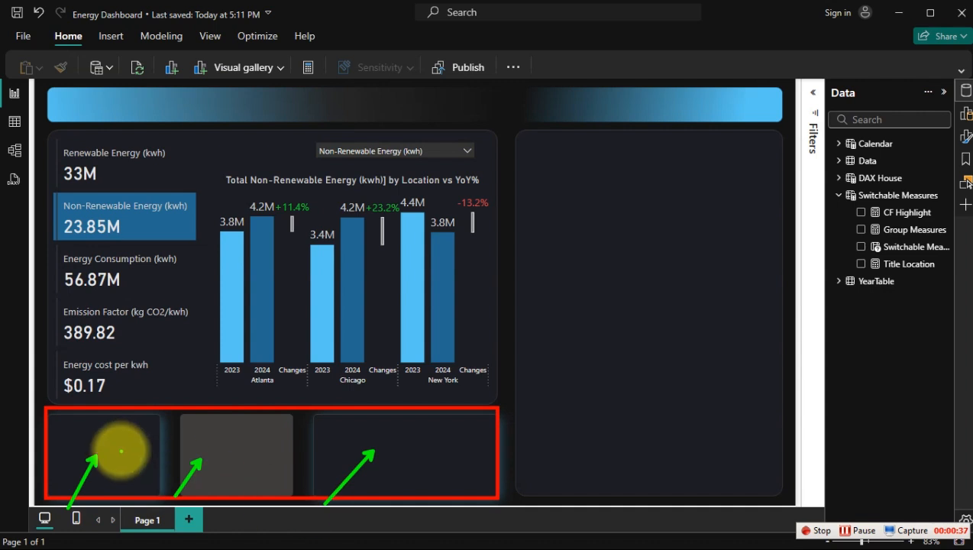
left_click_drag(52, 355, 157, 396)
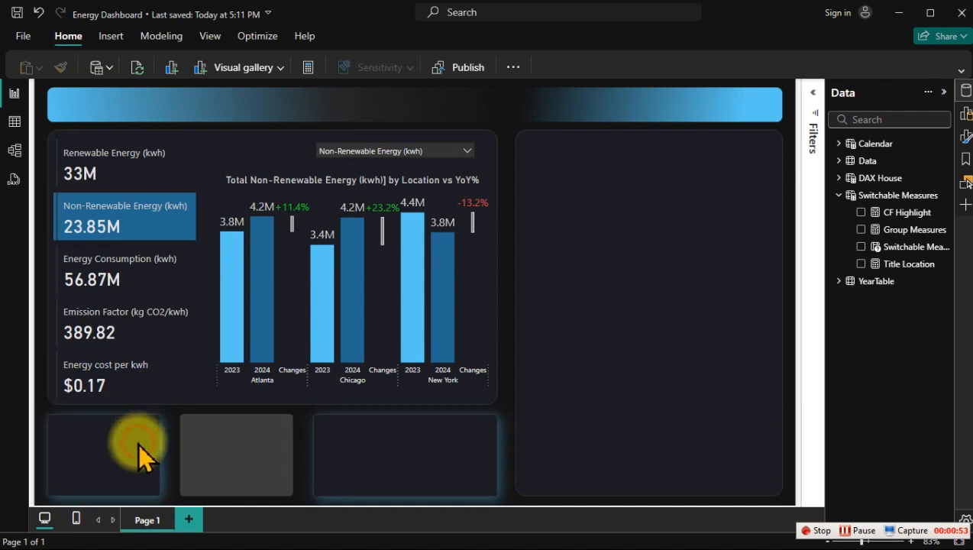
Step: Create a new measure in the DAX House table
left_click(837, 197)
left_click(838, 178)
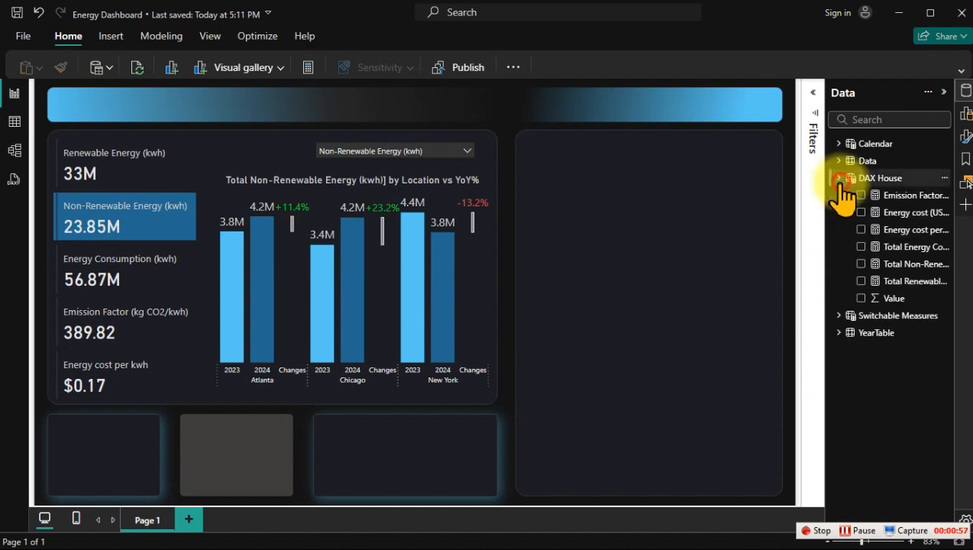
right_click(916, 227)
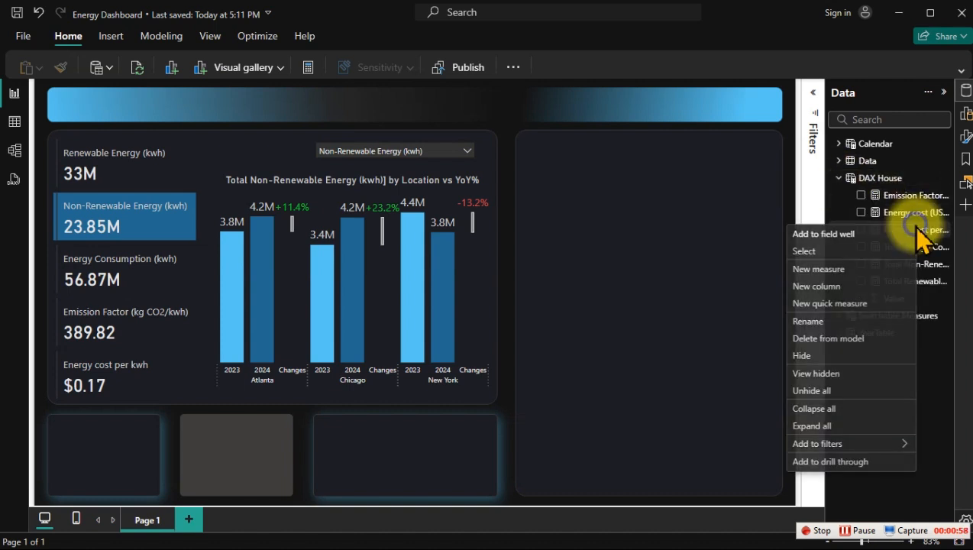
left_click(825, 269)
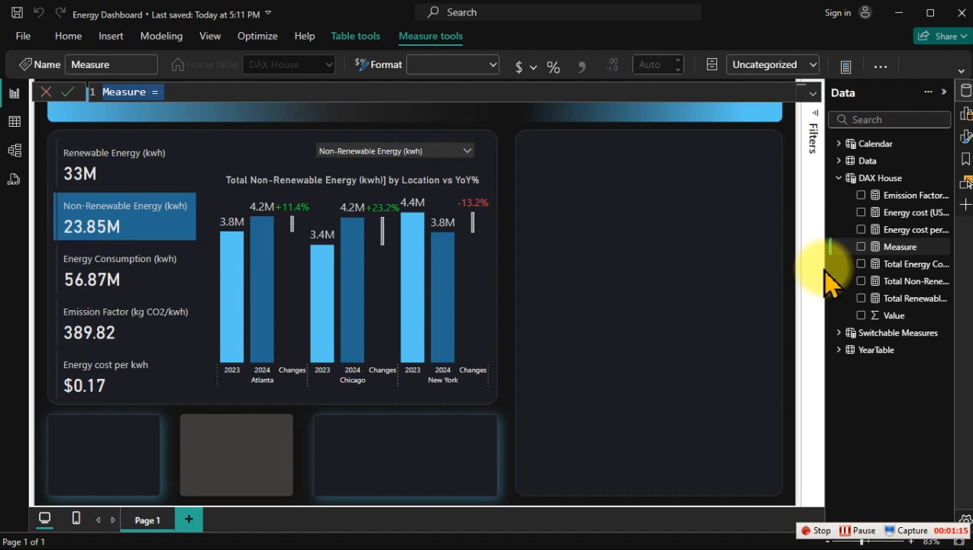
Step: Name the new measure "% Renewable Energy Share" and start its formula on a new line after the equals sign
type("Re")
type("n")
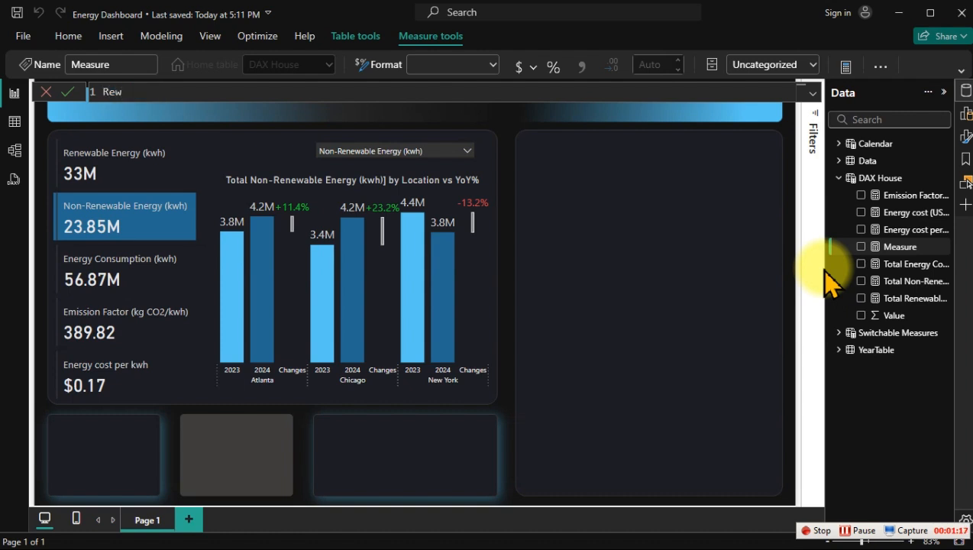
type("ewable Engr")
key("BackSpace")
key("BackSpace")
type("ergy Share")
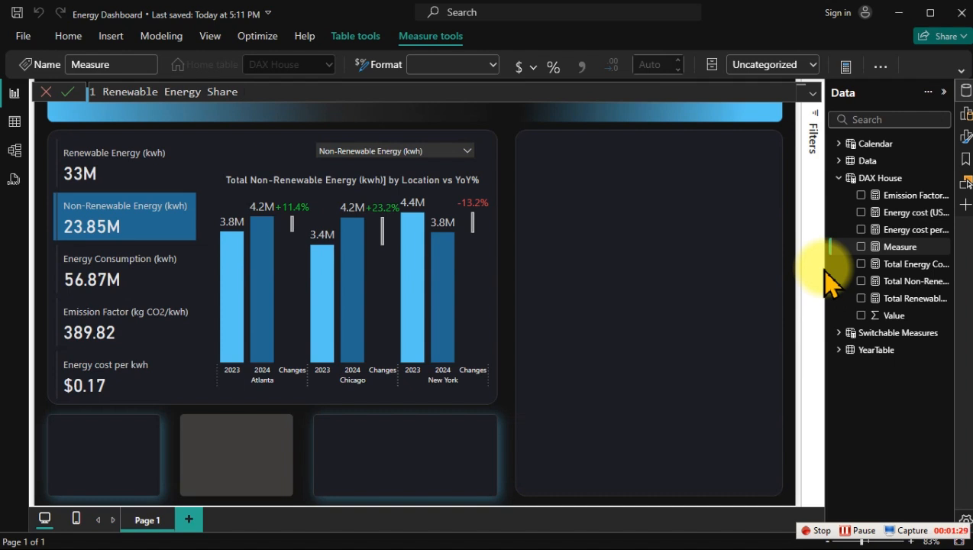
key("Home")
type("%")
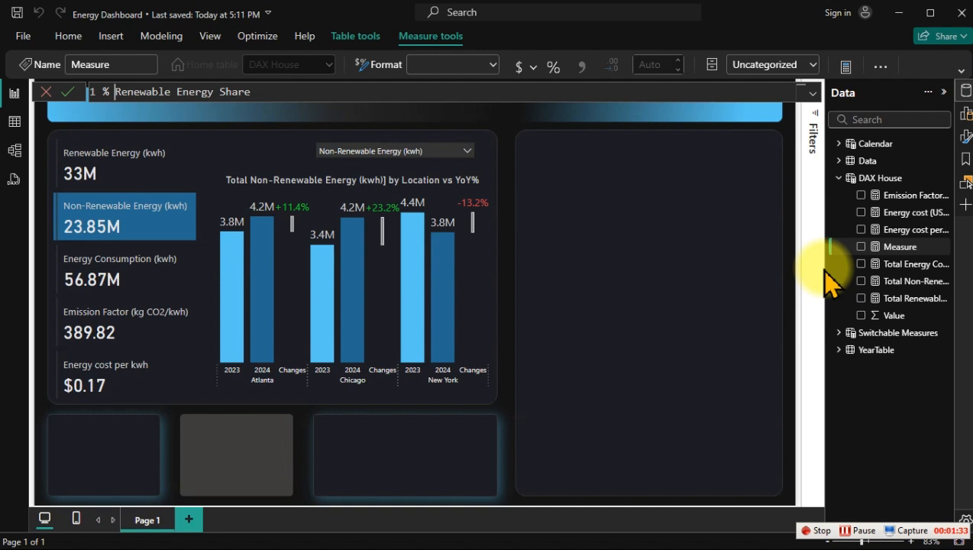
key("End")
type("=")
key("shift+Return")
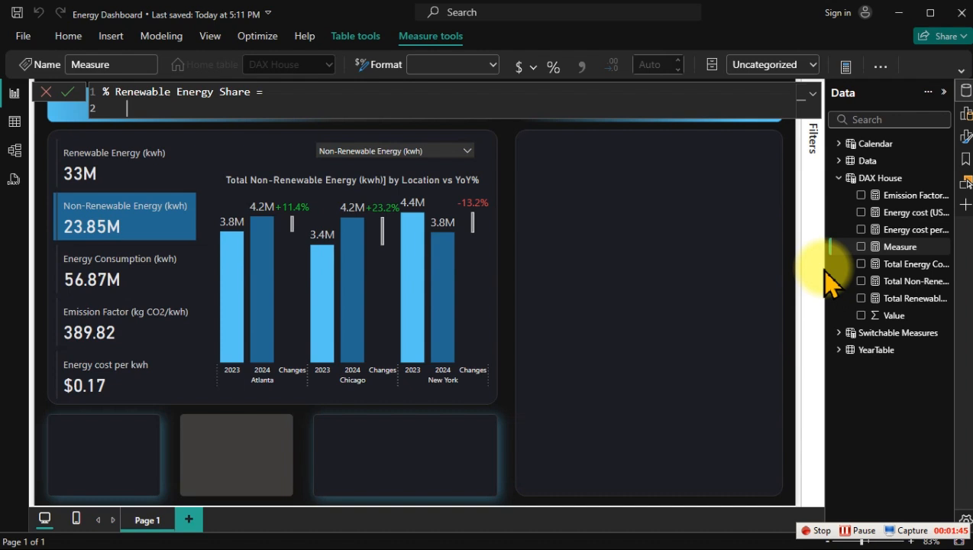
Step: Declare a variable _Renewable in the measure formula and assign it [Total Energy Consumption (kwh)]
type("VAR _")
type("Renewa")
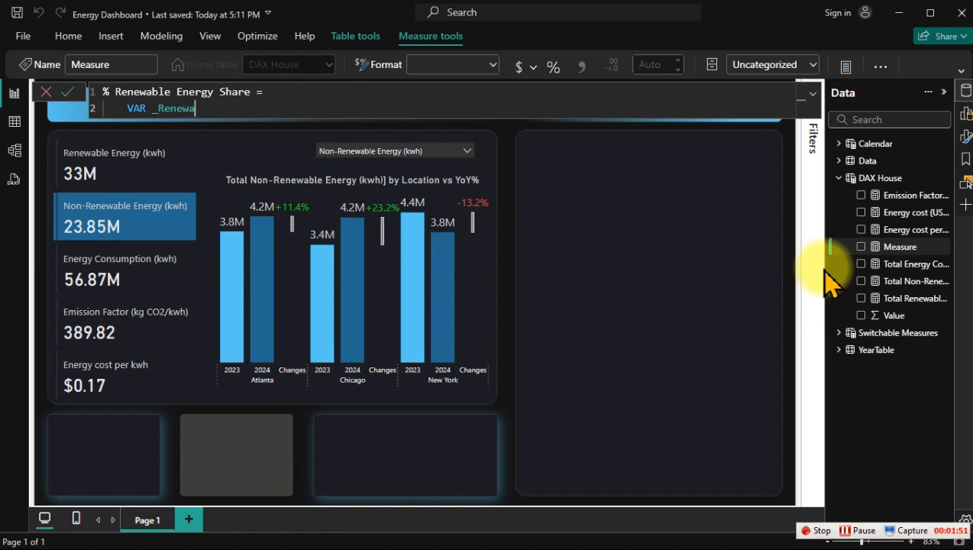
type("ble = [tot")
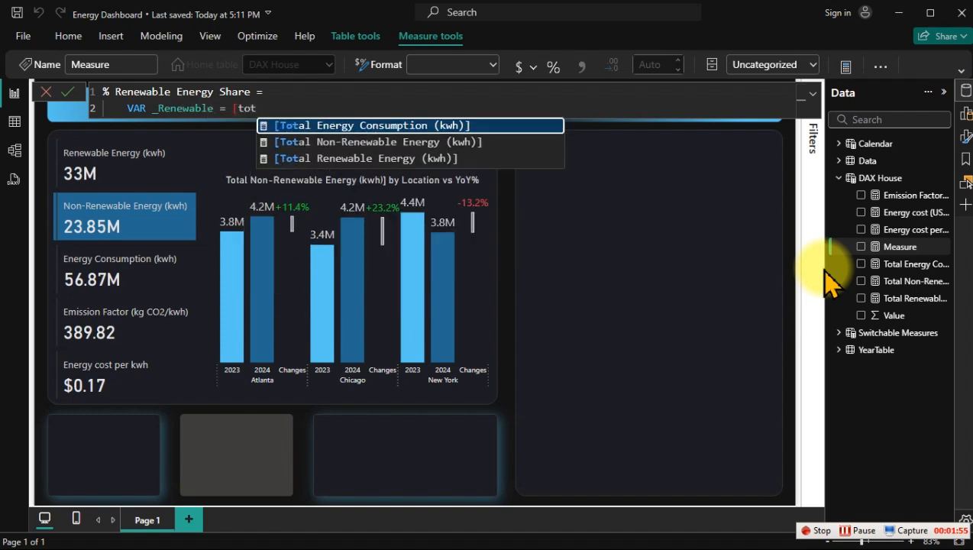
key("Tab")
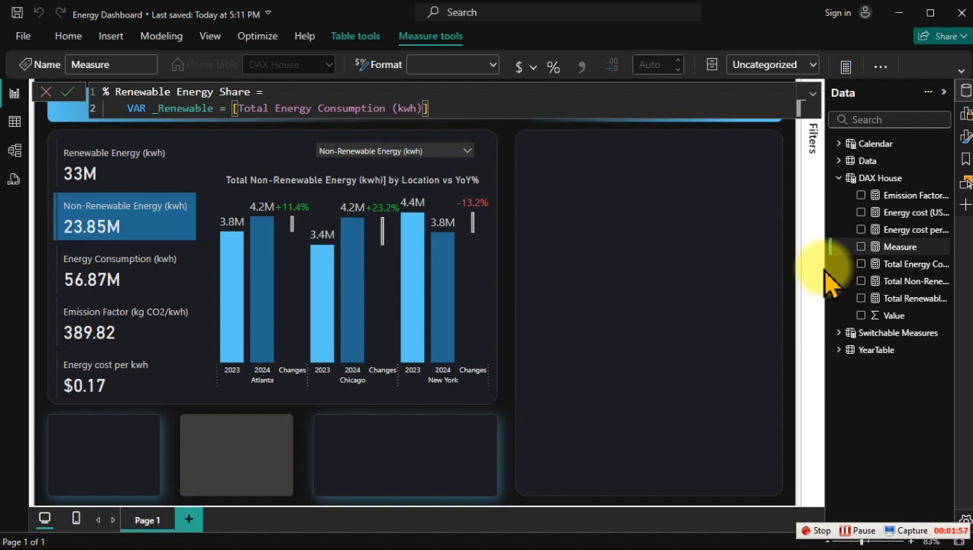
Step: Declare a second variable _EnergyConsumed on the next line and assign it [Total Energy Consumption (kwh)]
key("Return")
type("v")
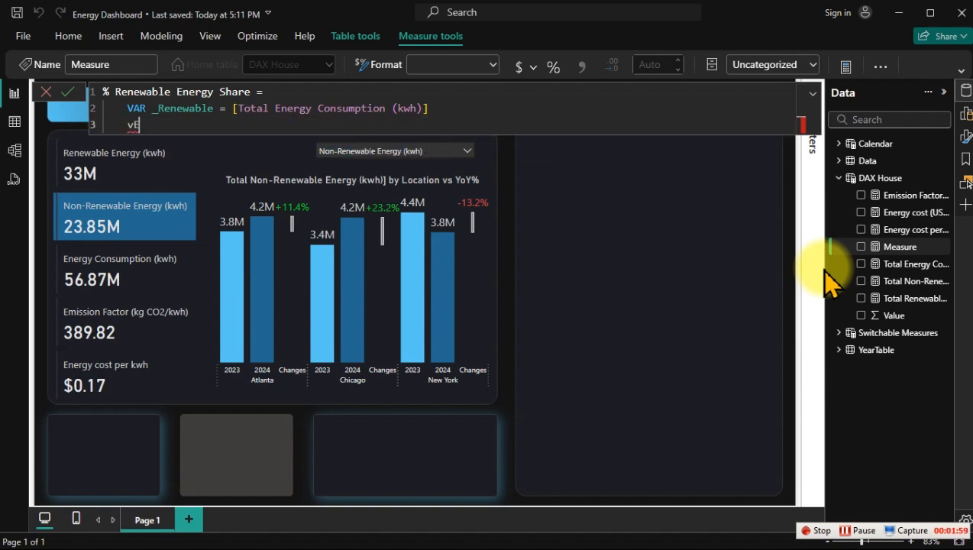
type("AR")
key("Tab")
type("_eNER")
key("BackSpace")
key("BackSpace")
key("BackSpace")
key("BackSpace")
type("Energy Co")
key("BackSpace")
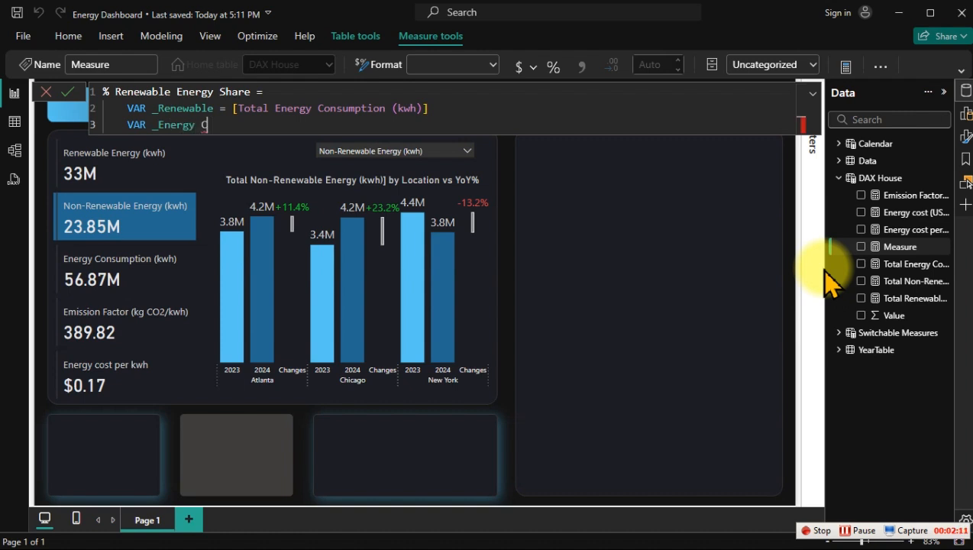
key("BackSpace")
key("BackSpace")
key("BackSpace")
type("yConsumed = [tot")
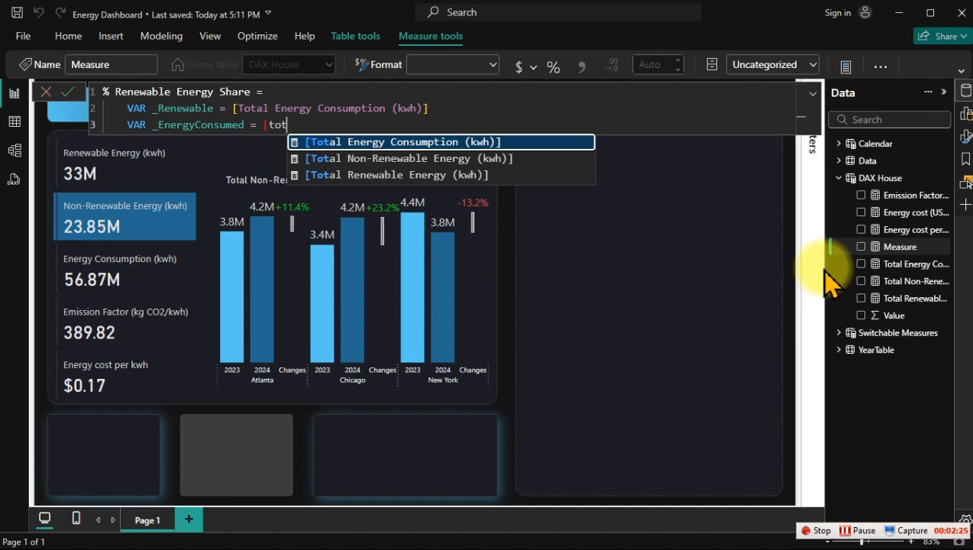
key("Tab")
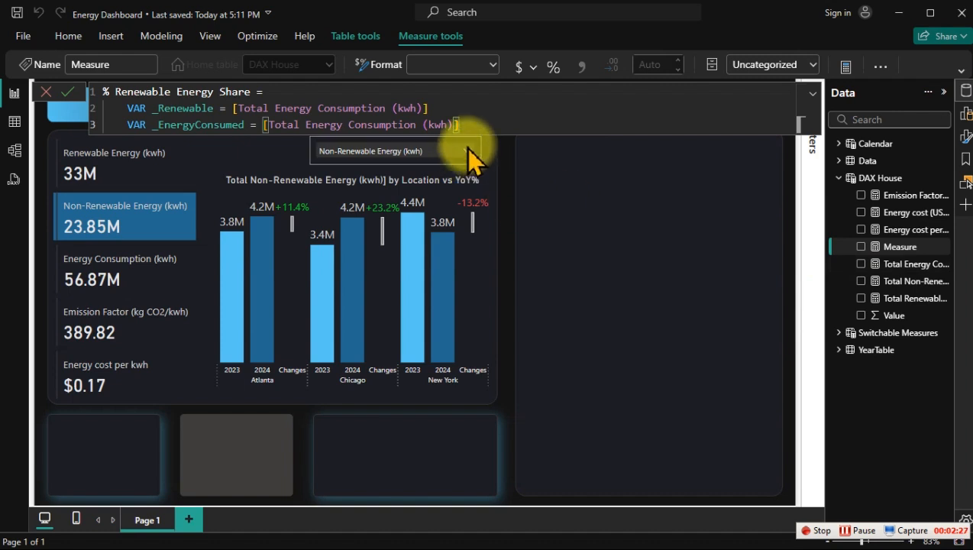
Step: Change the measure assigned to the _Renewable variable to [Total Renewable Energy (kwh)]
left_click_drag(438, 104, 271, 105)
key("BackSpace")
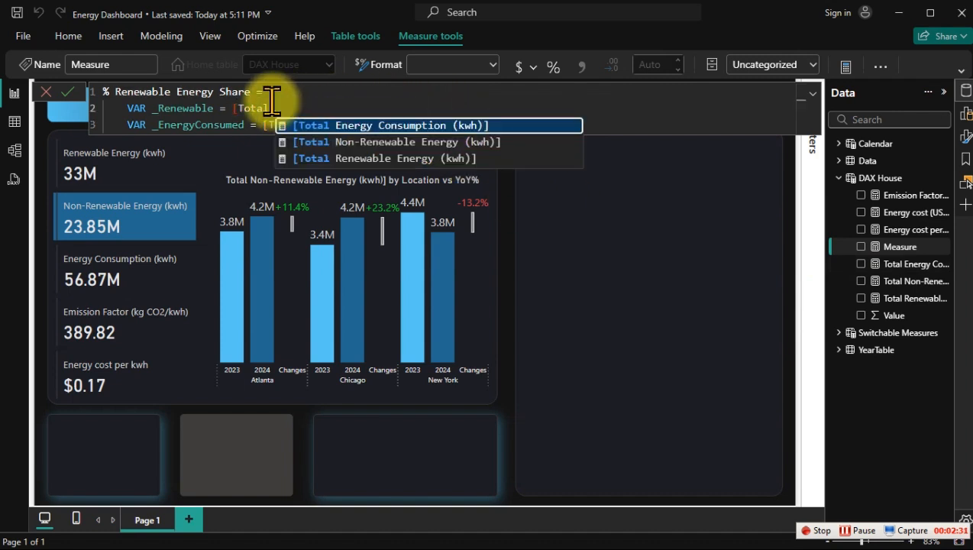
key("Down")
key("Down")
key("Tab")
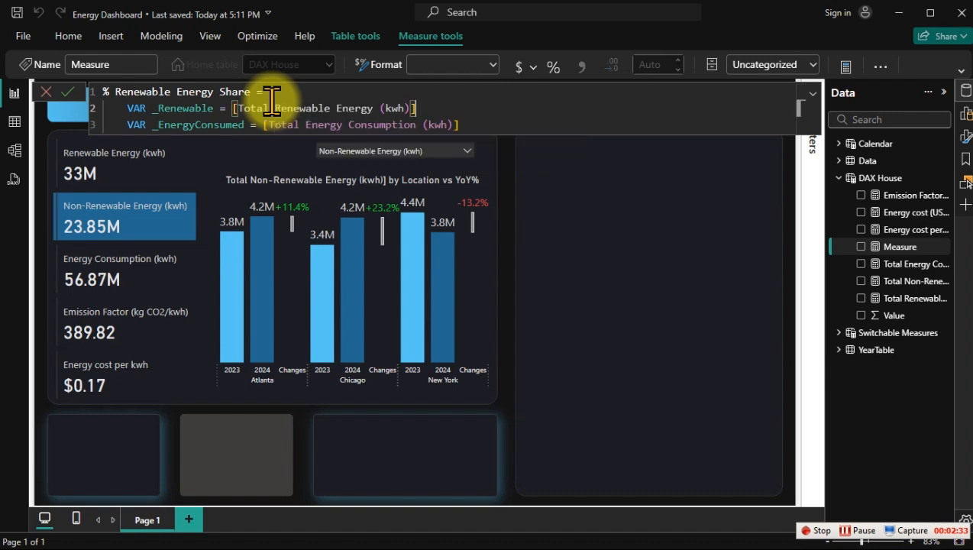
Step: Add a RETURN clause below the variables, leaving one blank line, and open a DIVIDE function inside it
left_click(483, 123)
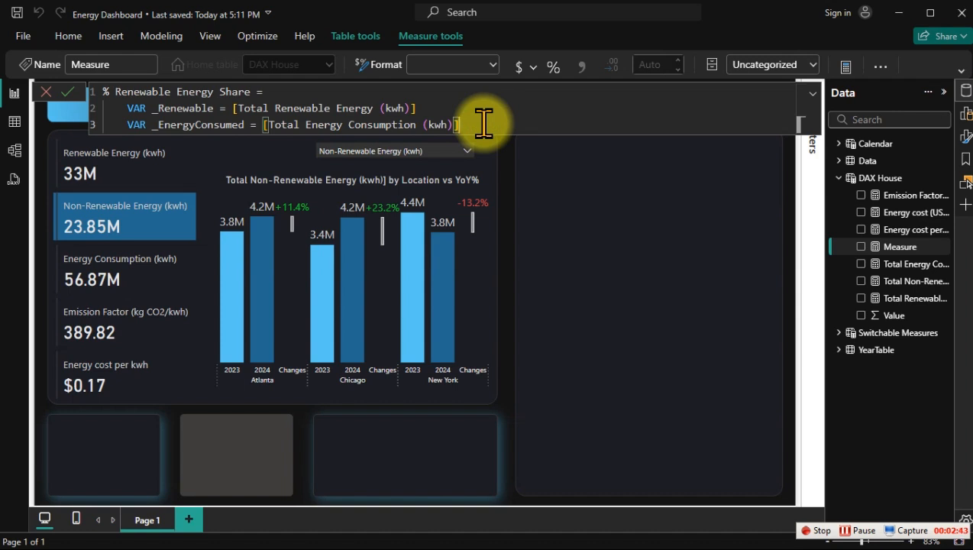
key("shift+Return")
key("shift+Return")
type("re")
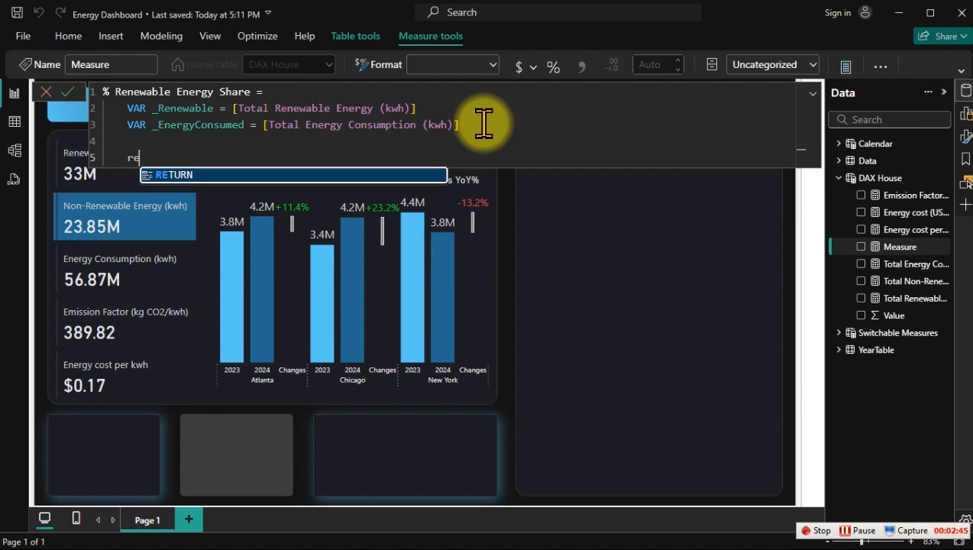
key("Tab")
key("shift+Return")
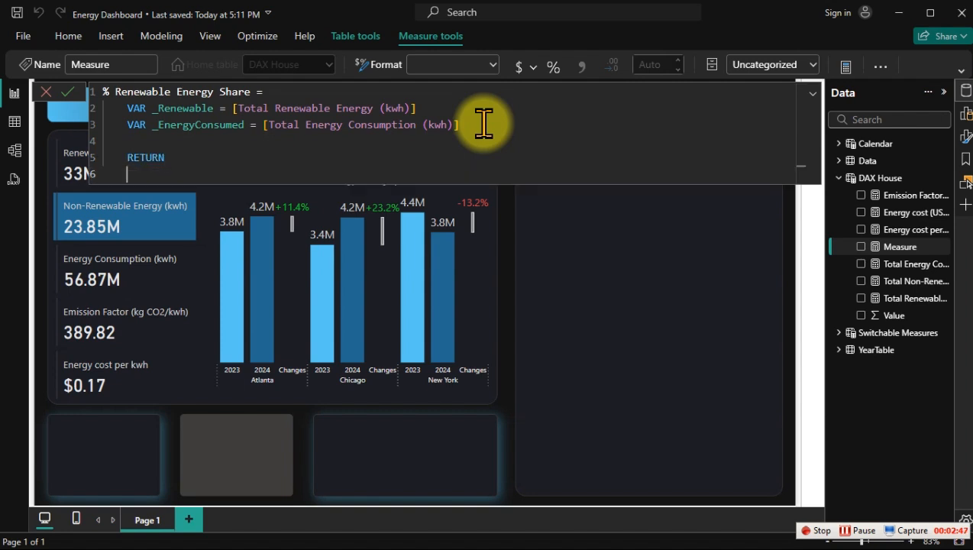
key("Tab")
type("div")
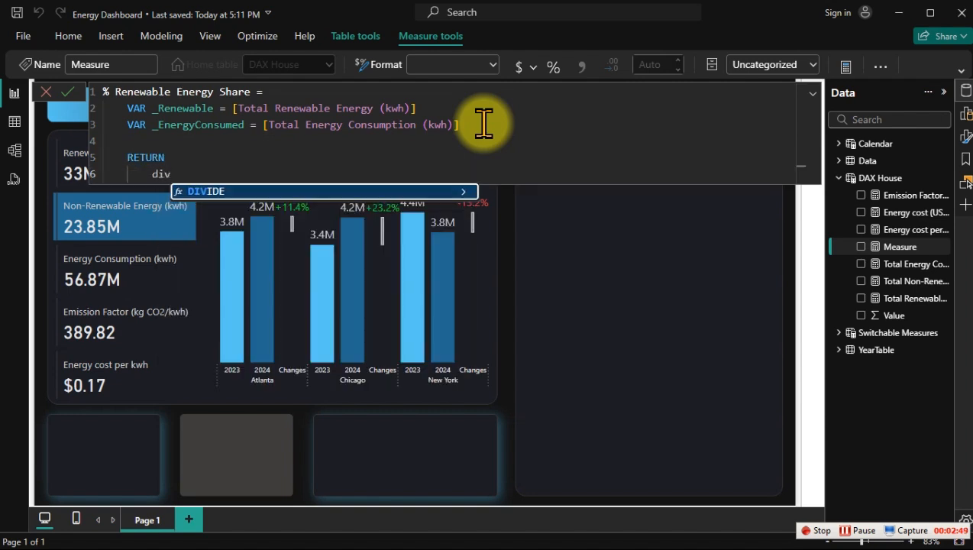
key("Tab")
key("shift+Return")
key("Tab")
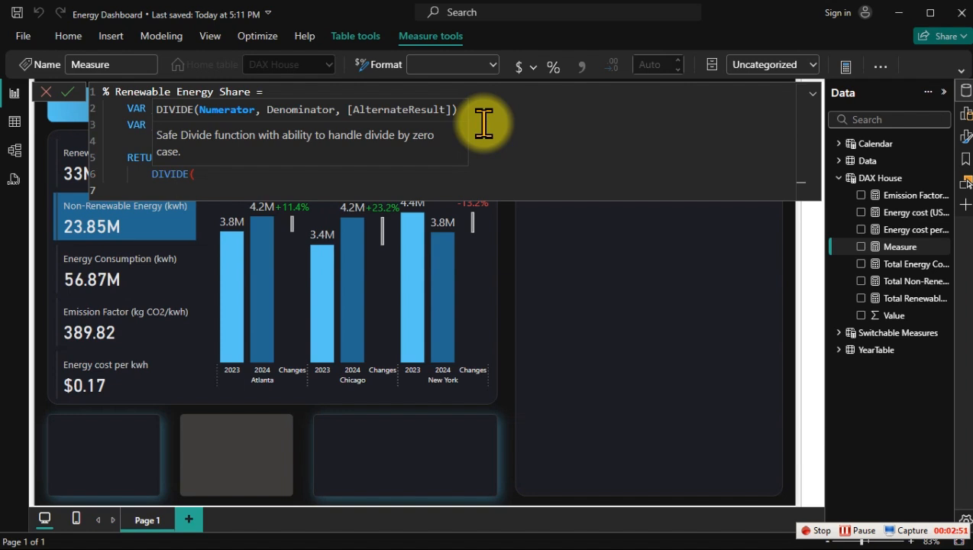
Step: Complete the DIVIDE function with _Renewable as numerator and _EnergyConsumed as denominator, each on its own line
type("_")
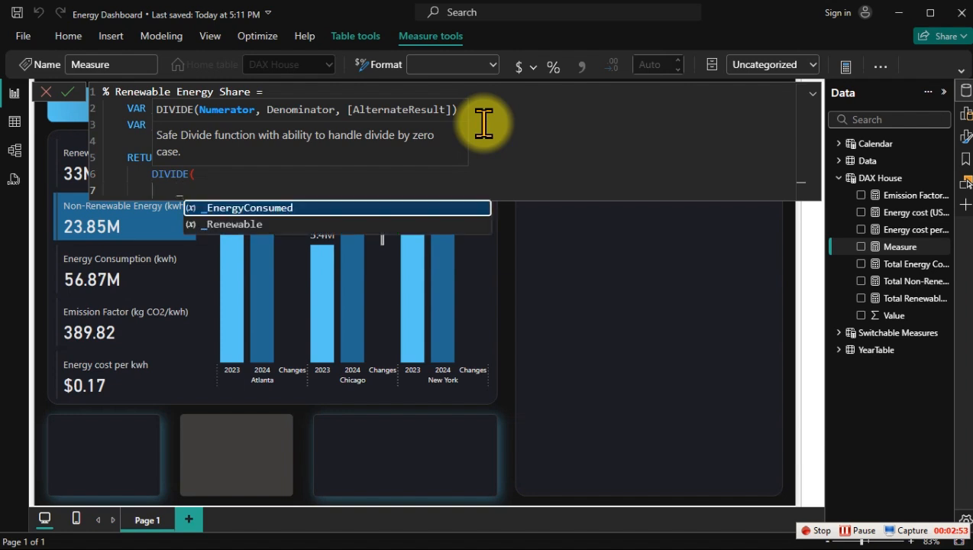
key("Down")
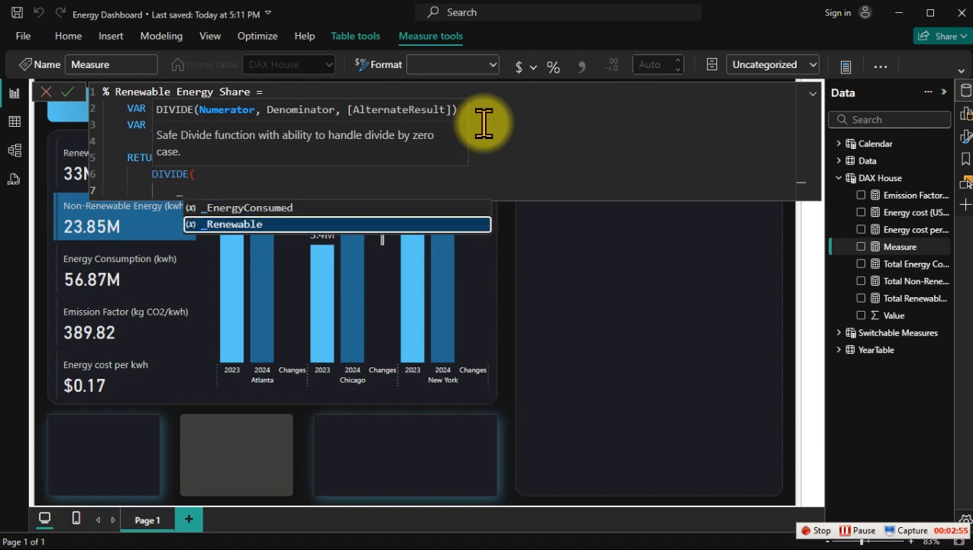
key("Tab")
type(",")
key("shift+Return")
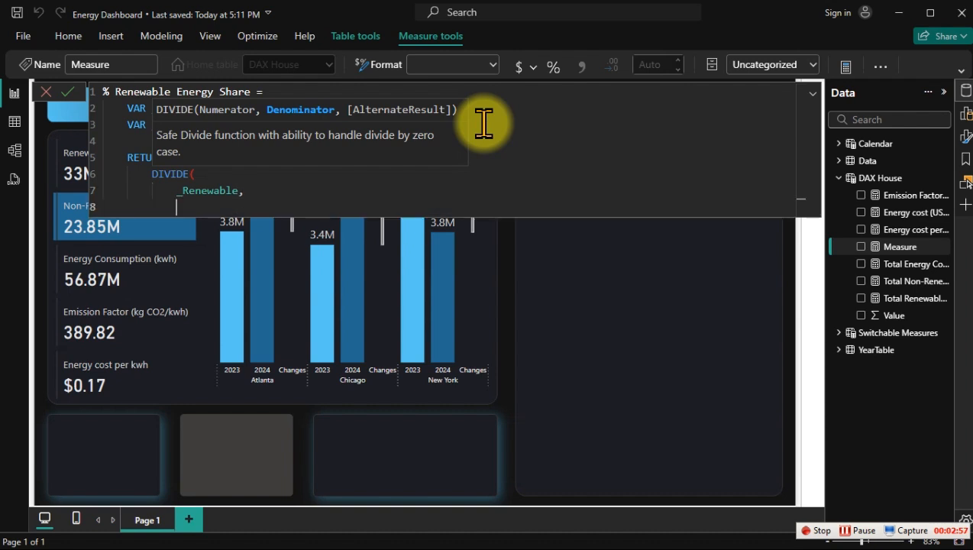
type("_")
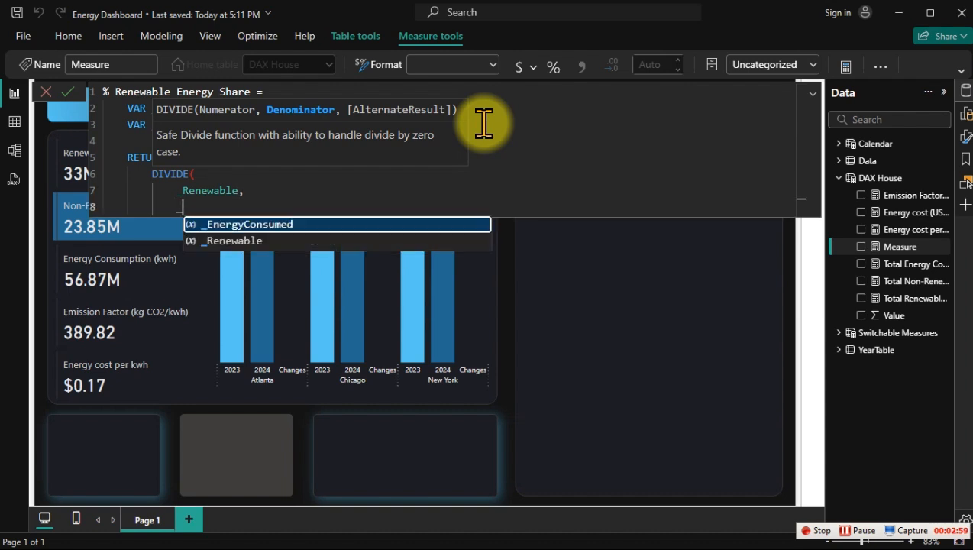
key("Tab")
key("shift+Return")
type(")")
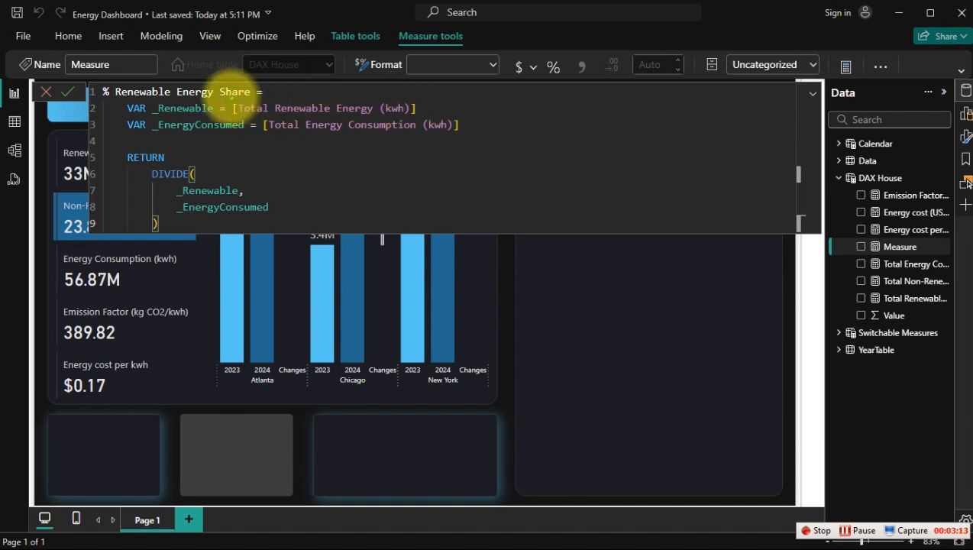
left_click_drag(228, 97, 426, 117)
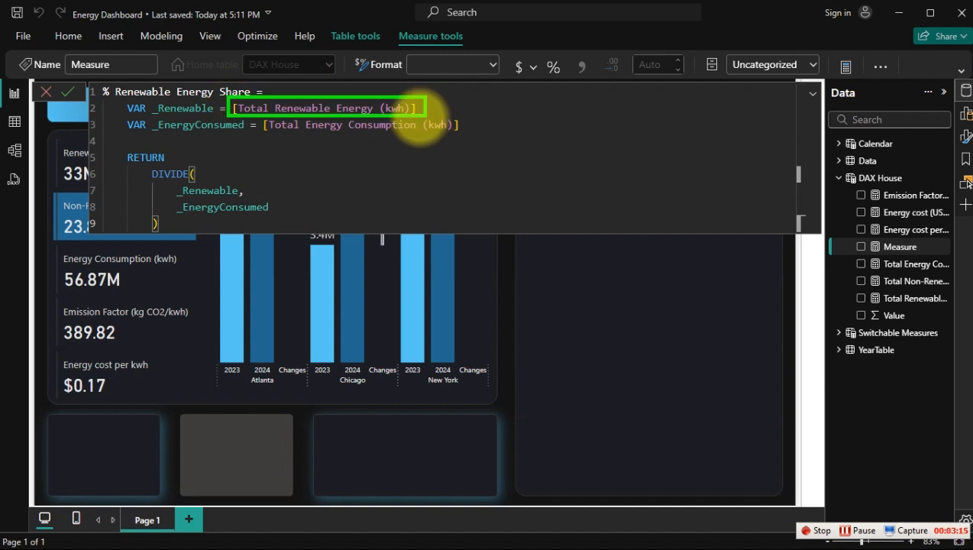
mouse_move(148, 100)
left_mouse_down()
mouse_move(212, 116)
mouse_move(456, 138)
left_mouse_up()
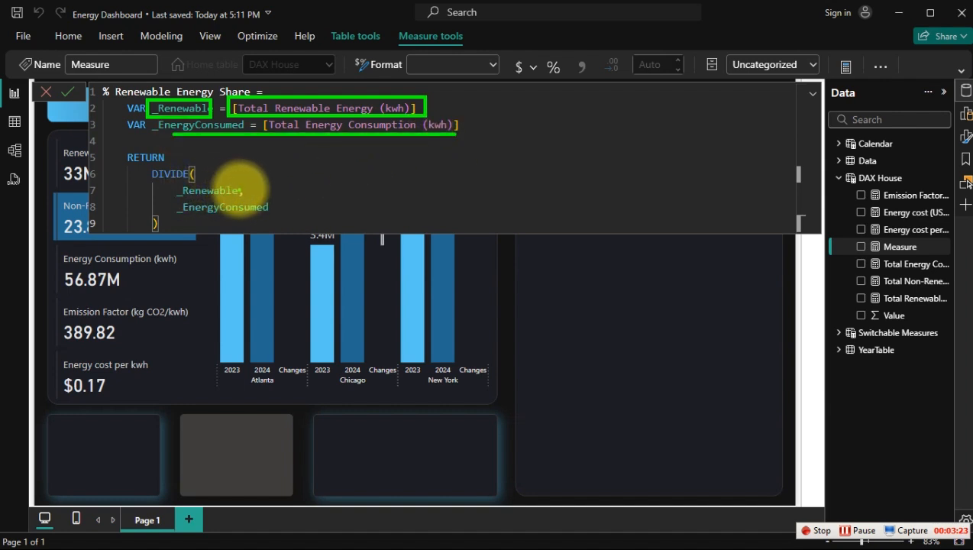
mouse_move(243, 189)
left_mouse_down()
mouse_move(289, 177)
mouse_move(340, 189)
left_mouse_up()
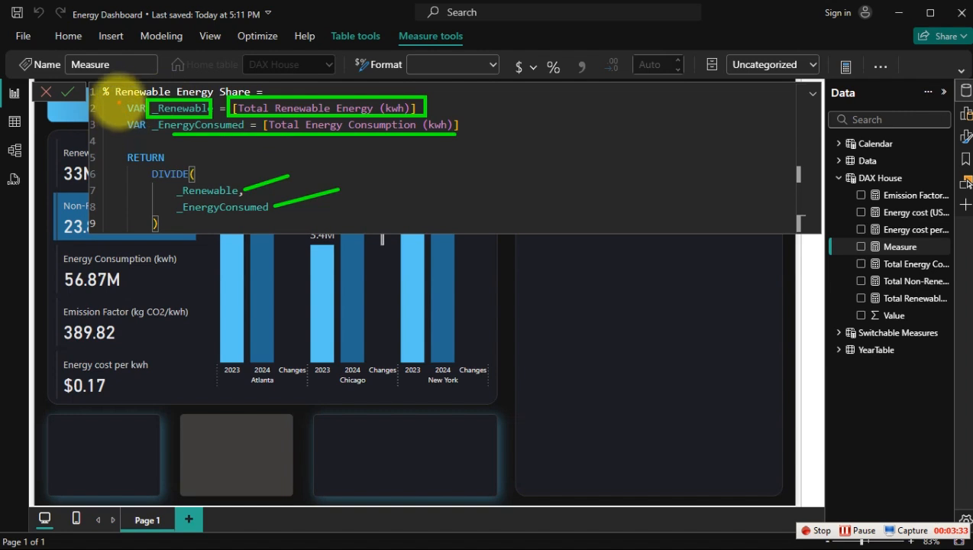
left_click_drag(117, 100, 469, 140)
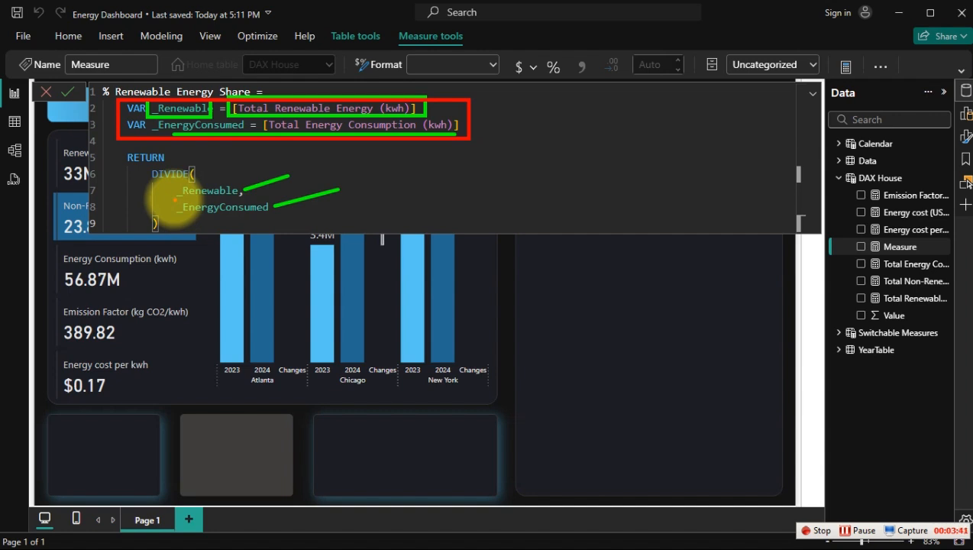
Step: Copy the whole % Renewable Energy Share formula, commit the measure, and format it as a percentage
key("Escape")
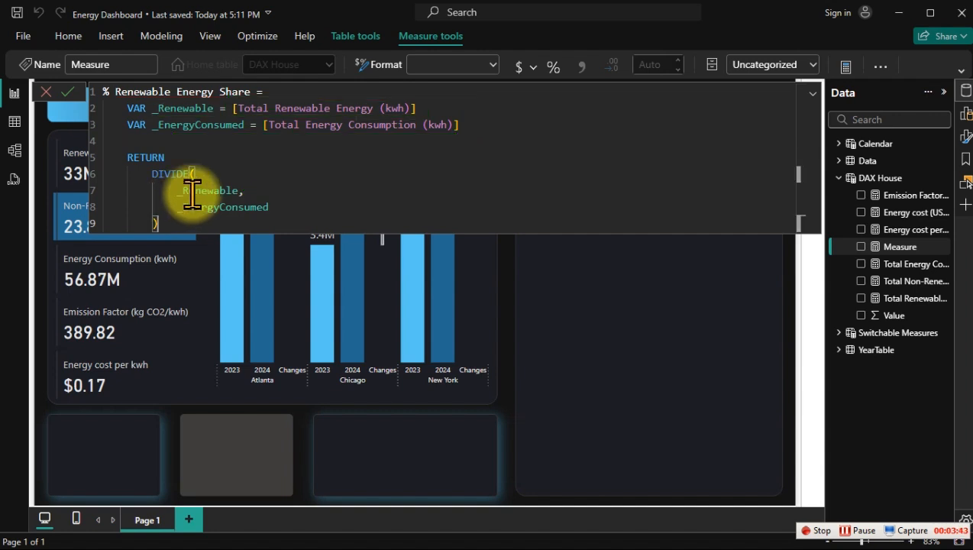
key("ctrl+a")
key("ctrl+c")
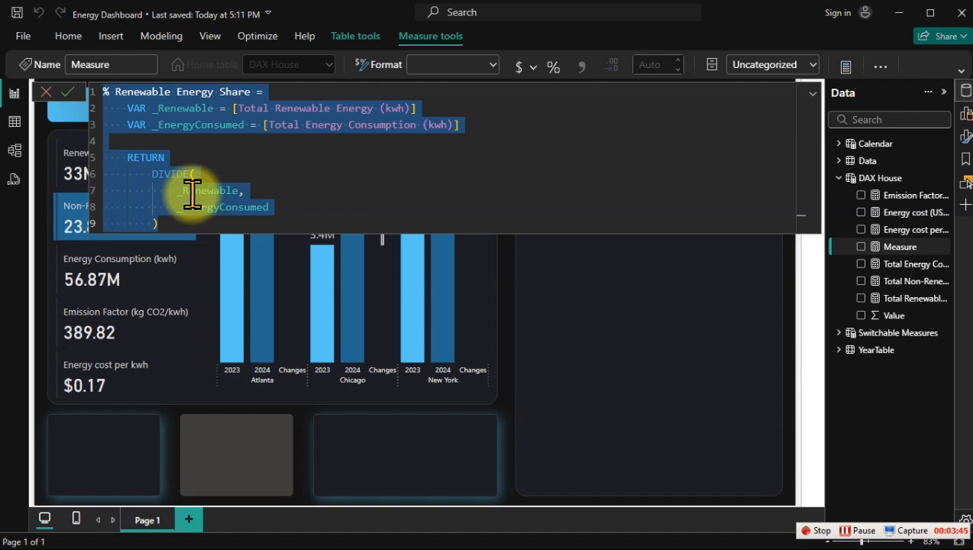
key("Return")
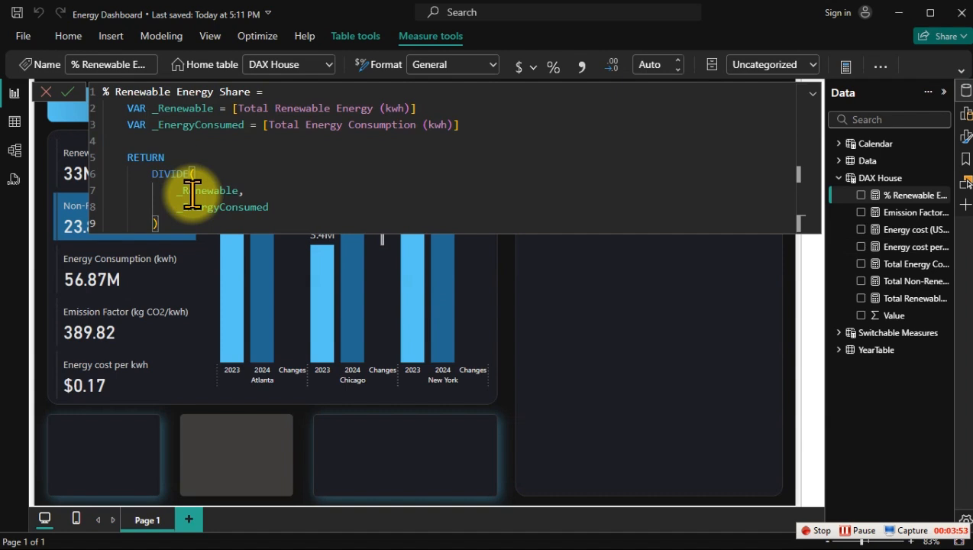
left_click(547, 67)
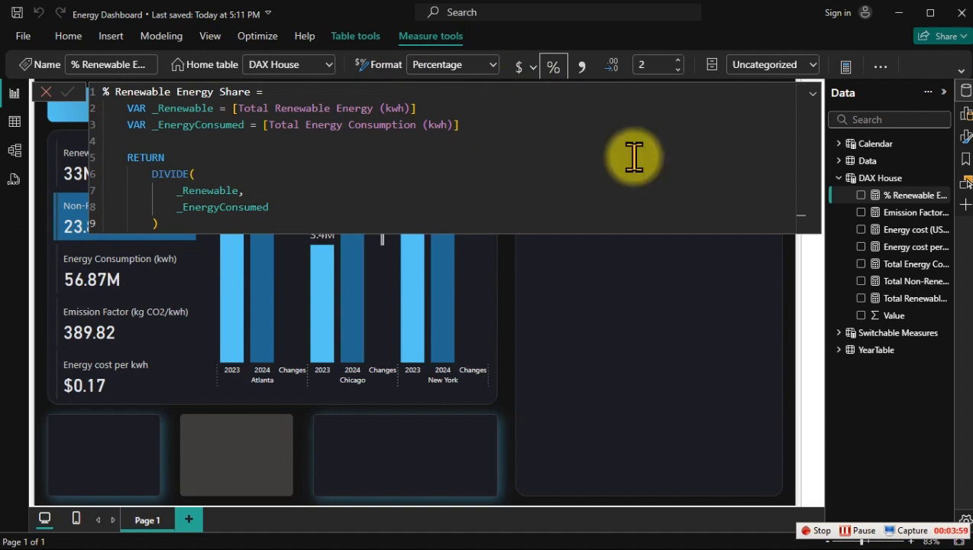
Step: Create a new measure in DAX House from the copied formula and name it % Non Renewable Energy Share
right_click(904, 214)
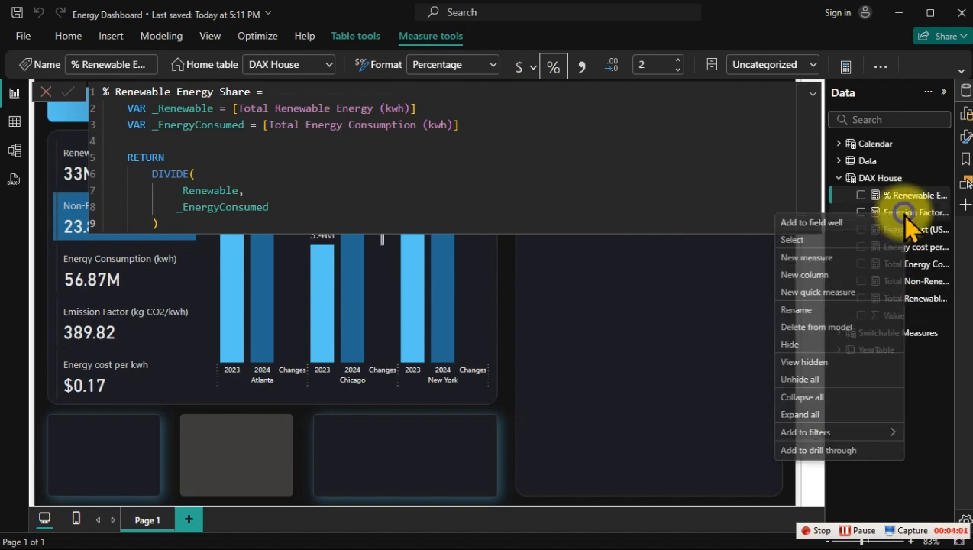
left_click(817, 260)
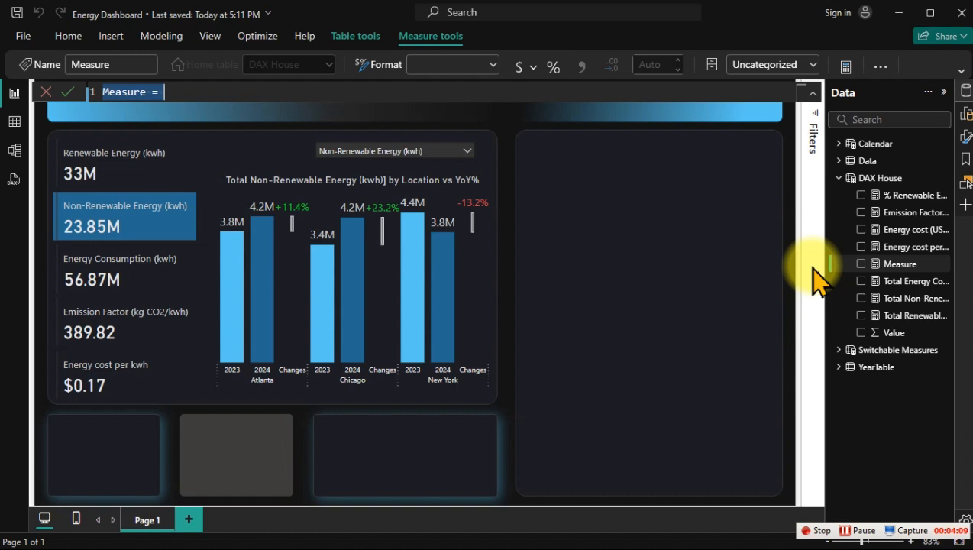
key("ctrl+v")
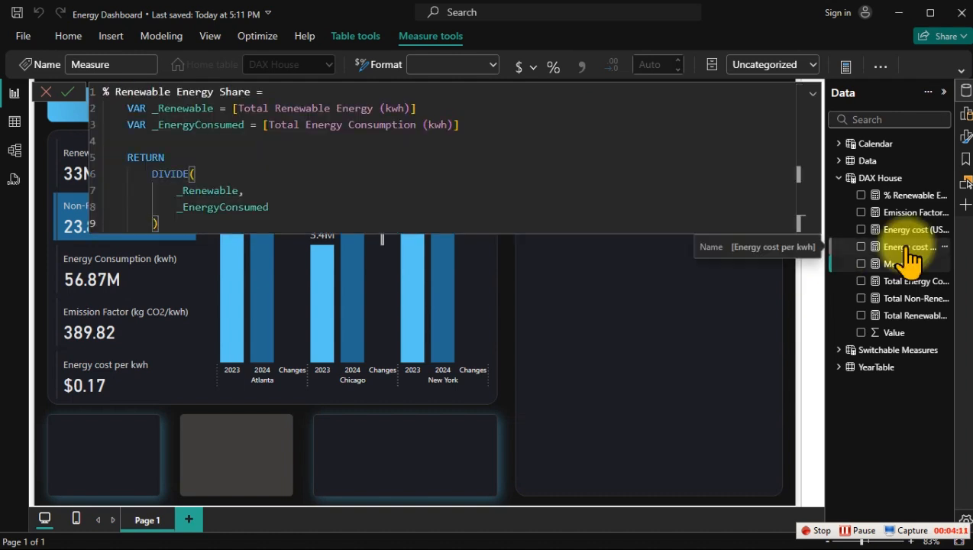
left_click(116, 92)
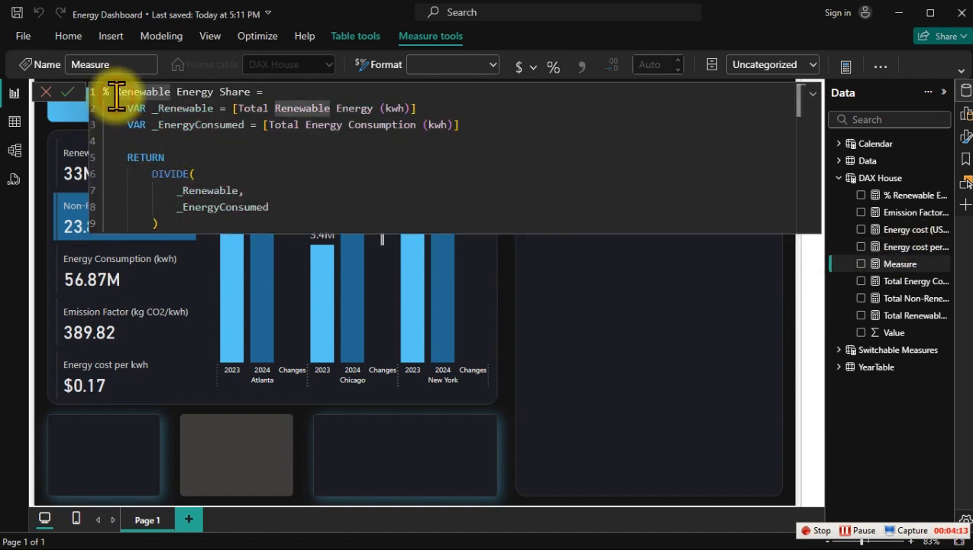
type("Non")
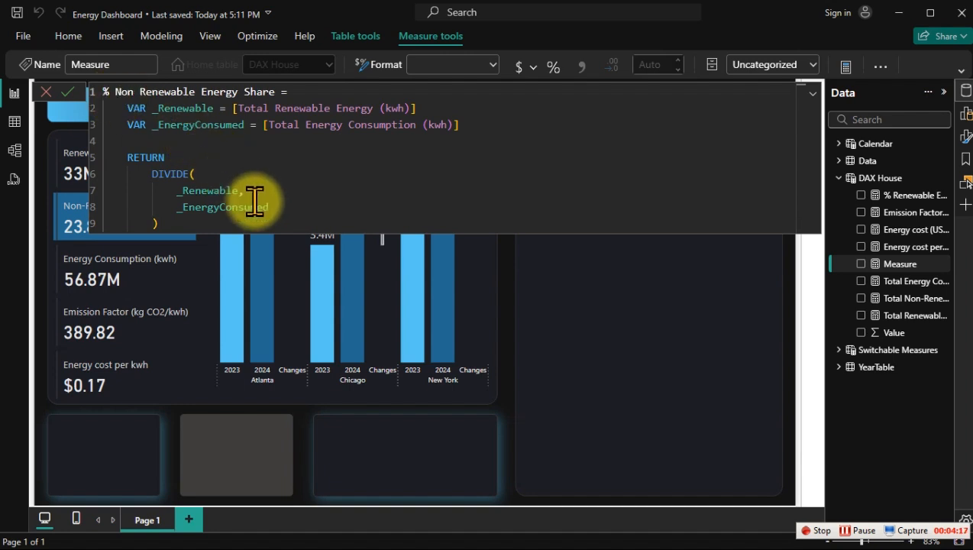
Step: Rename the first variable to _NonRenewable and assign it [Total Non-Renewable Energy (kwh)]
left_click(158, 108)
type("Non")
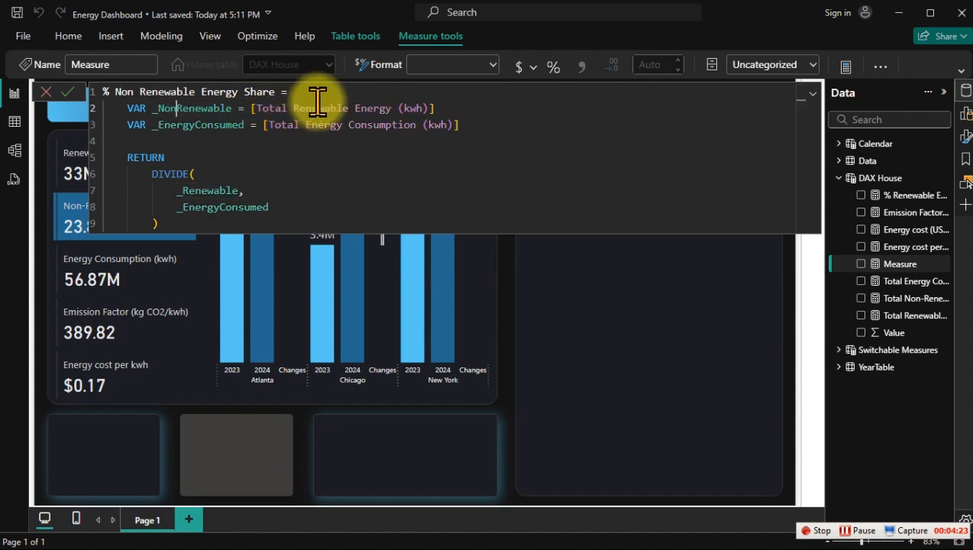
left_click(295, 107)
type("Non-")
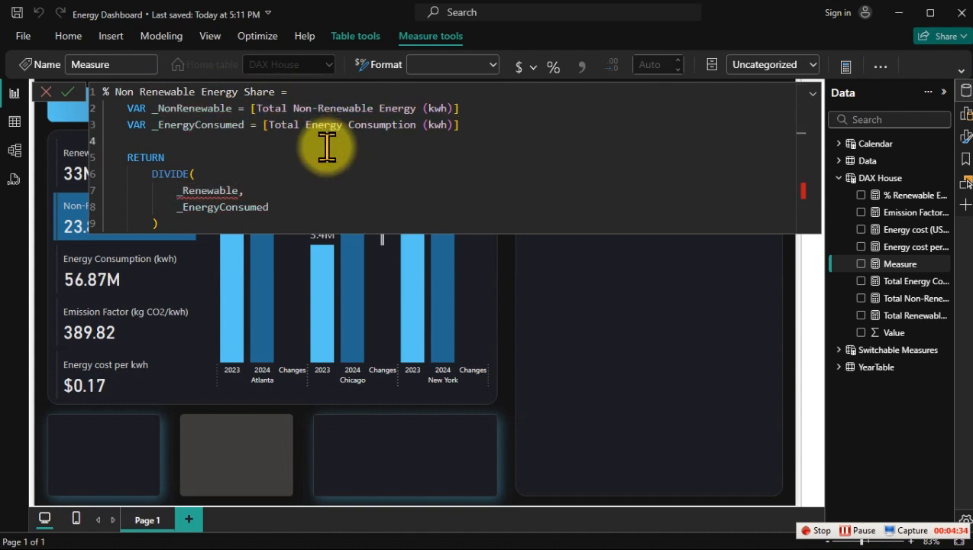
Step: Replace the DIVIDE numerator with _NonRenewable, keeping the comma after it, and commit the measure
left_click(180, 190)
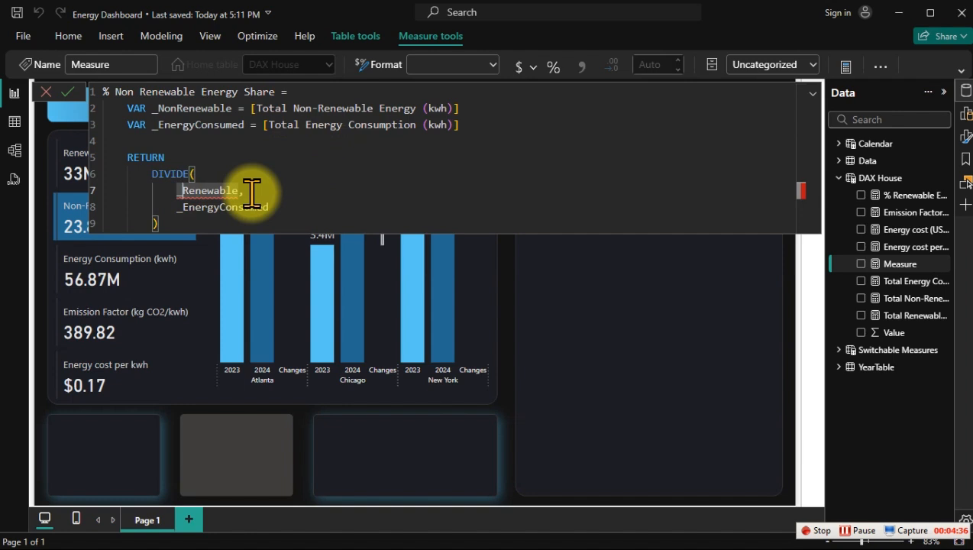
type("Non")
key("Tab")
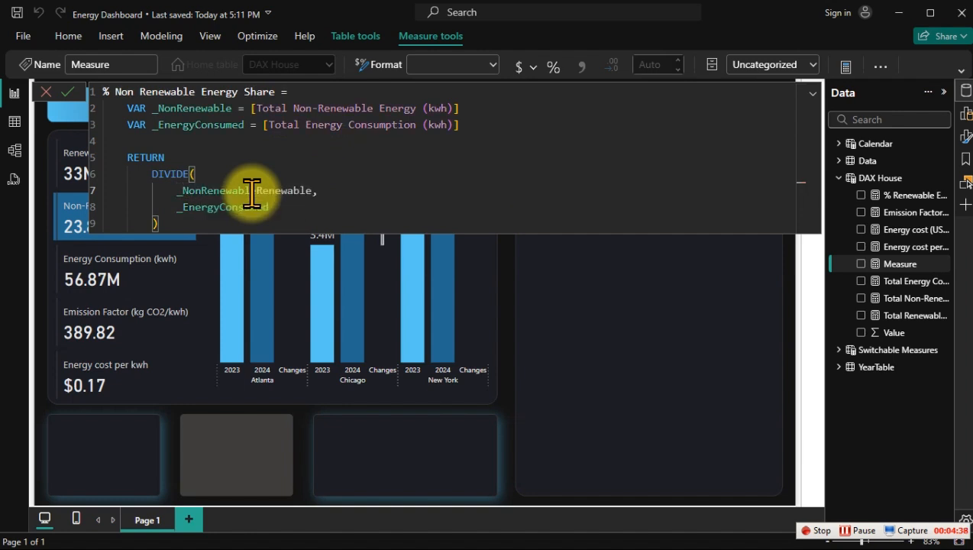
key("Delete")
key("Delete")
key("Delete")
key("Delete")
key("Delete")
key("Delete")
key("Delete")
key("Delete")
key("Delete")
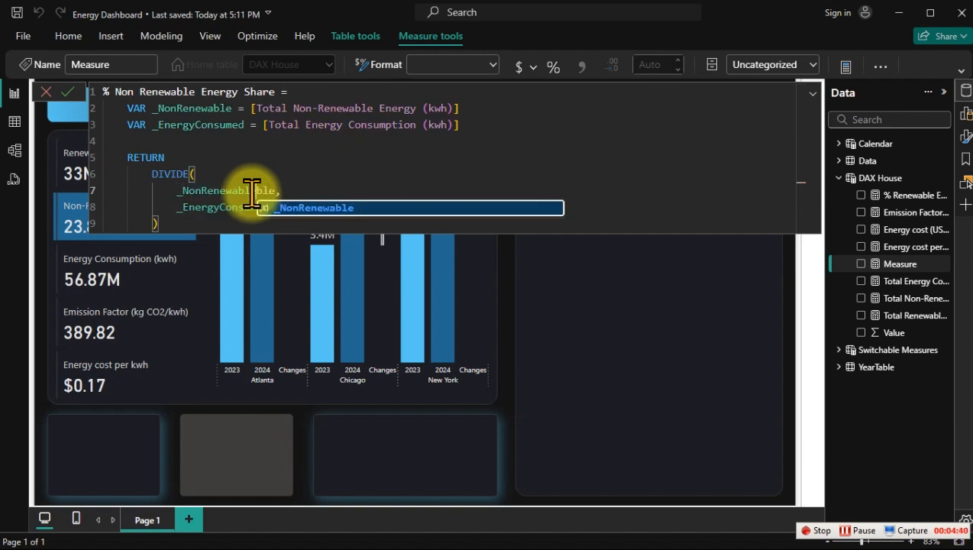
key("BackSpace")
type(",")
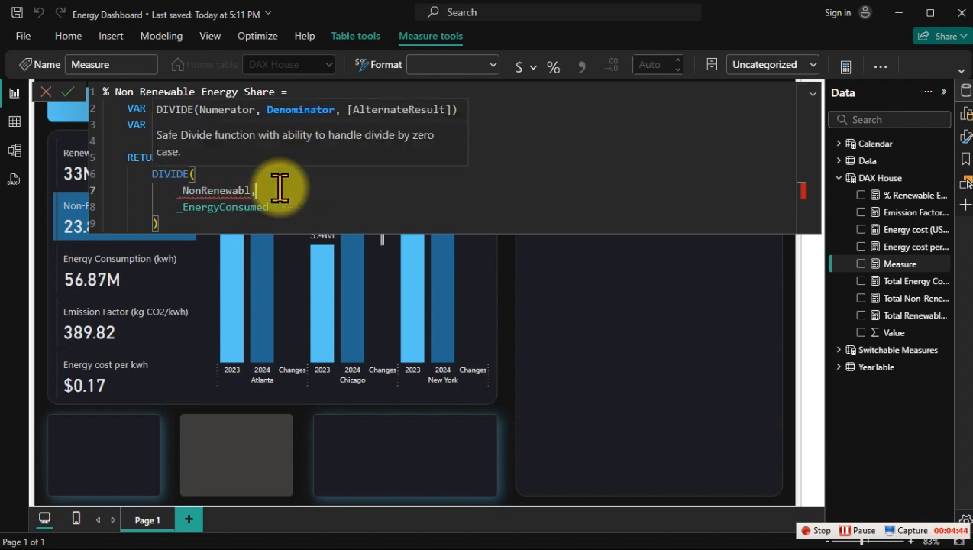
key("BackSpace")
key("BackSpace")
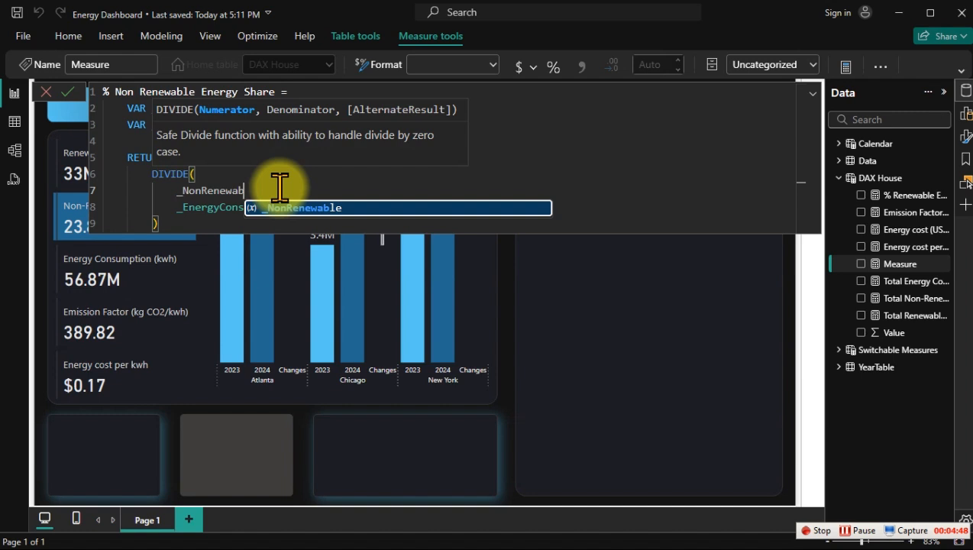
type("le,")
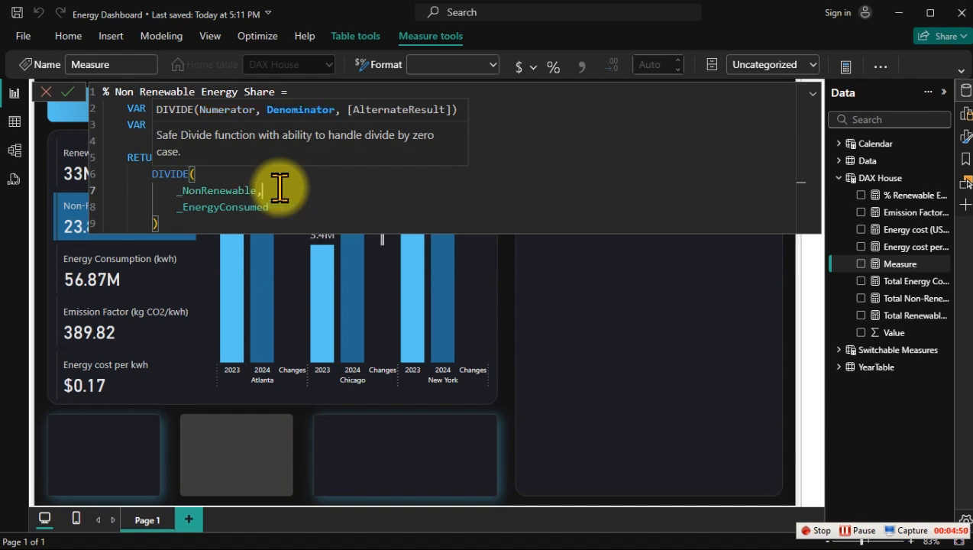
key("Return")
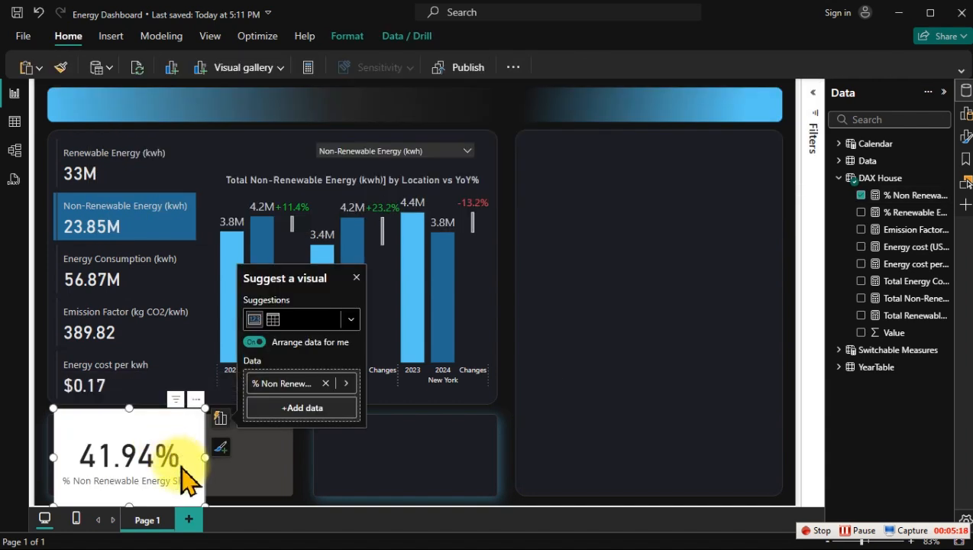
Step: Move the % Non Renewable Energy Share card into the large empty panel and place a slightly smaller % Renewable Energy Share card below it
left_click_drag(156, 462, 679, 340)
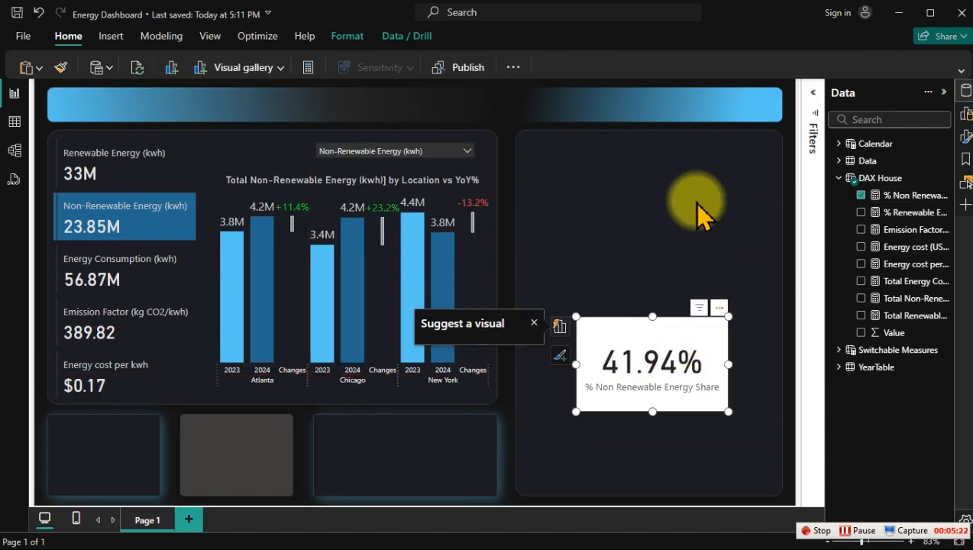
left_click(860, 212)
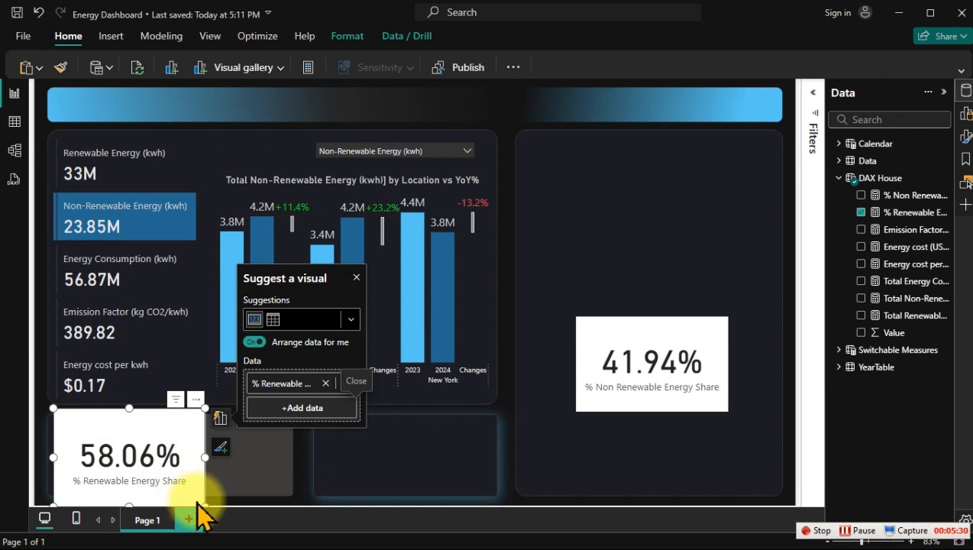
left_click_drag(201, 504, 153, 483)
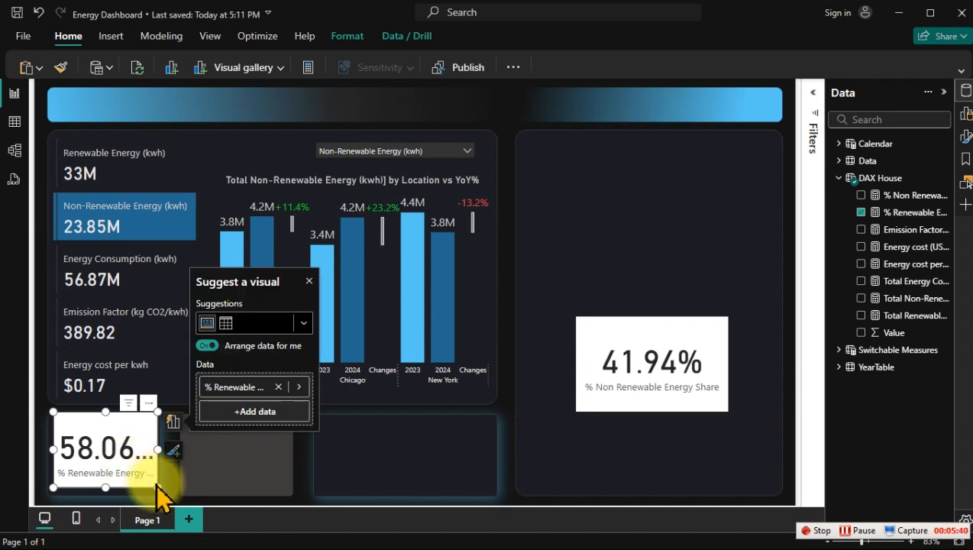
left_click_drag(156, 487, 191, 515)
left_click_drag(108, 473, 483, 479)
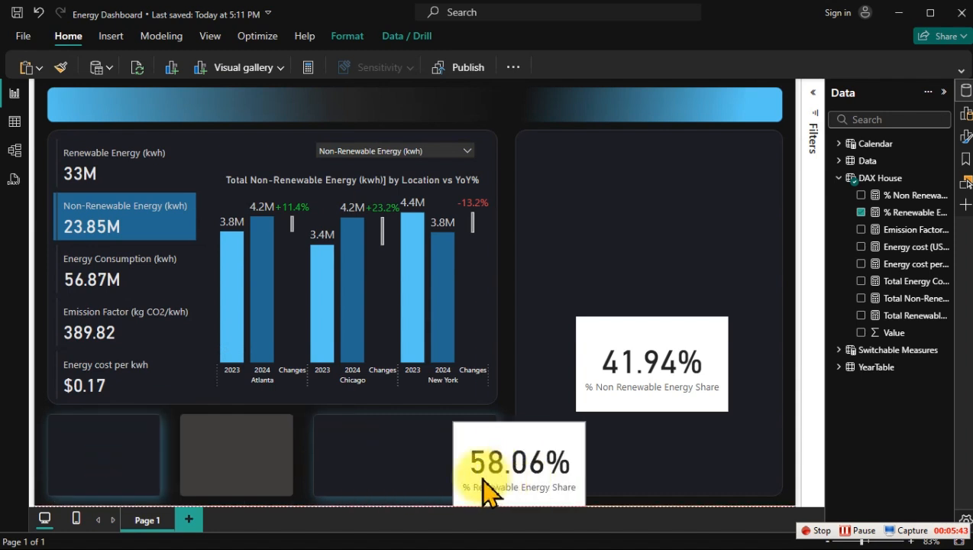
Step: Insert a text box reading "% Renewable Energy Share" and set its font size to 12
left_click(110, 38)
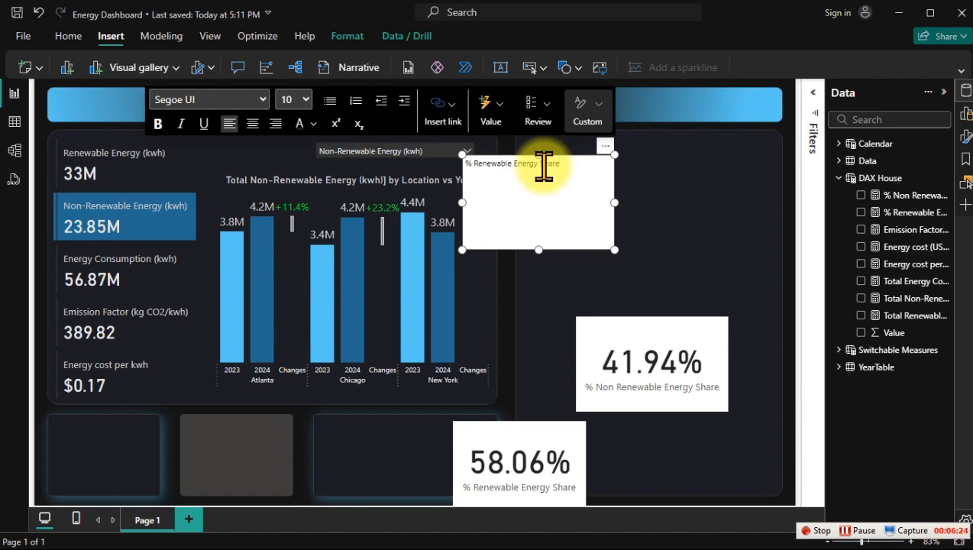
triple_click(544, 166)
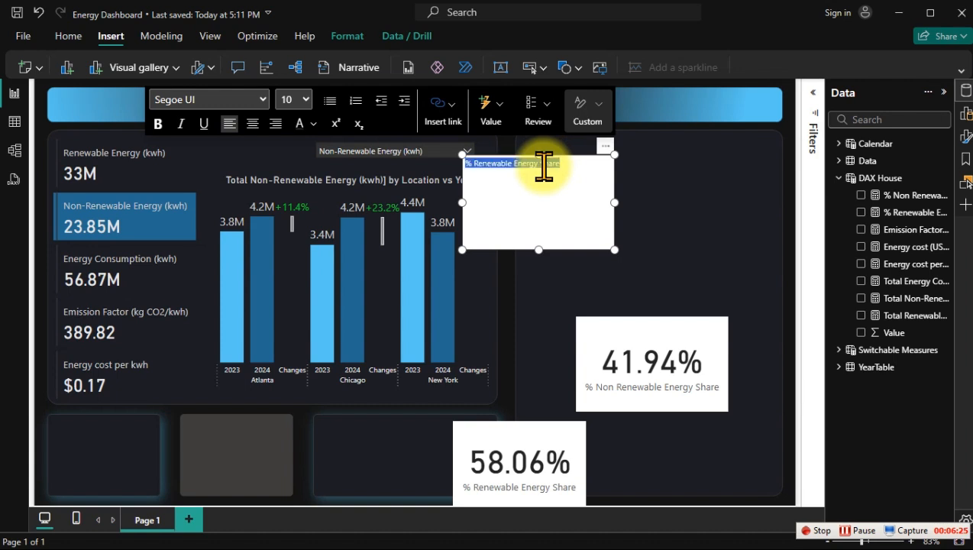
left_click(305, 100)
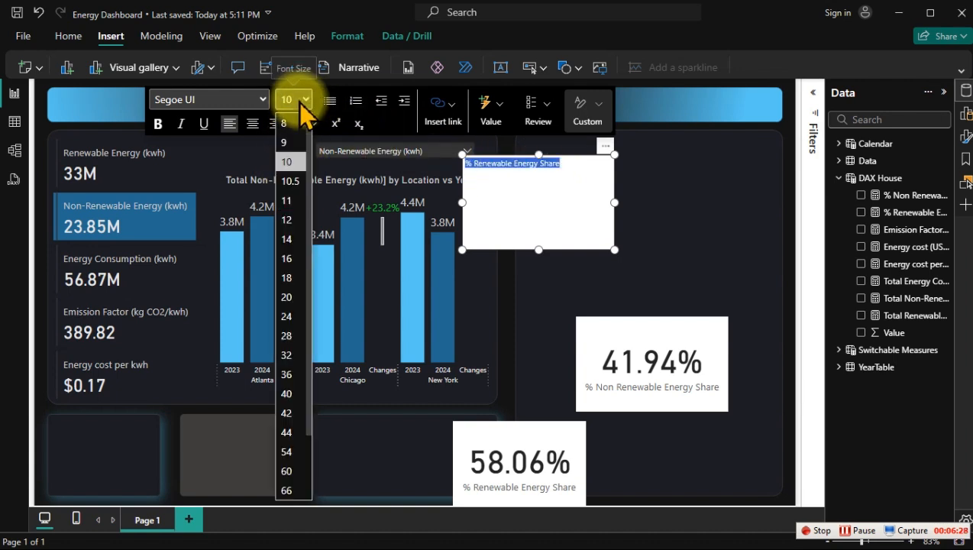
left_click(287, 221)
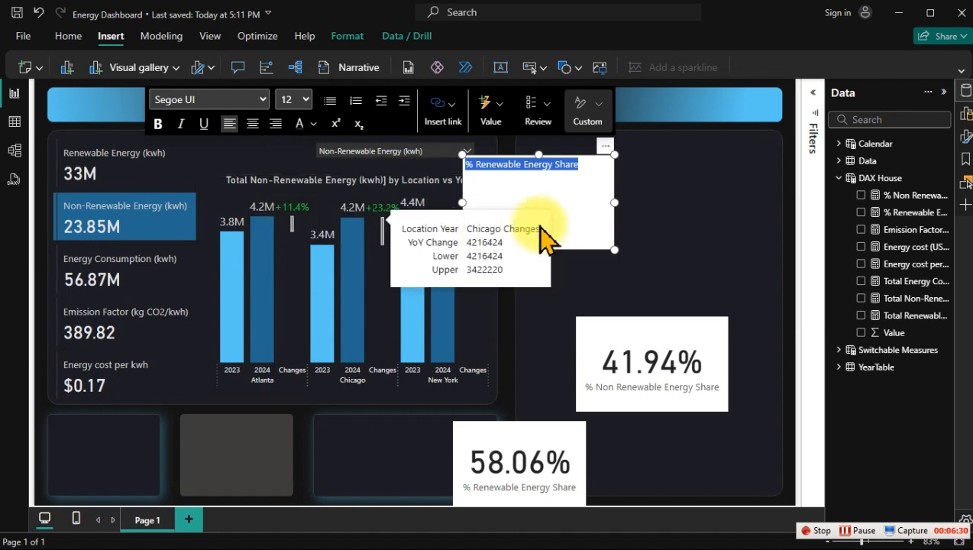
Step: Shrink the text box to two lines, center its text, and move it onto the first empty card below the chart
left_click_drag(615, 248, 539, 205)
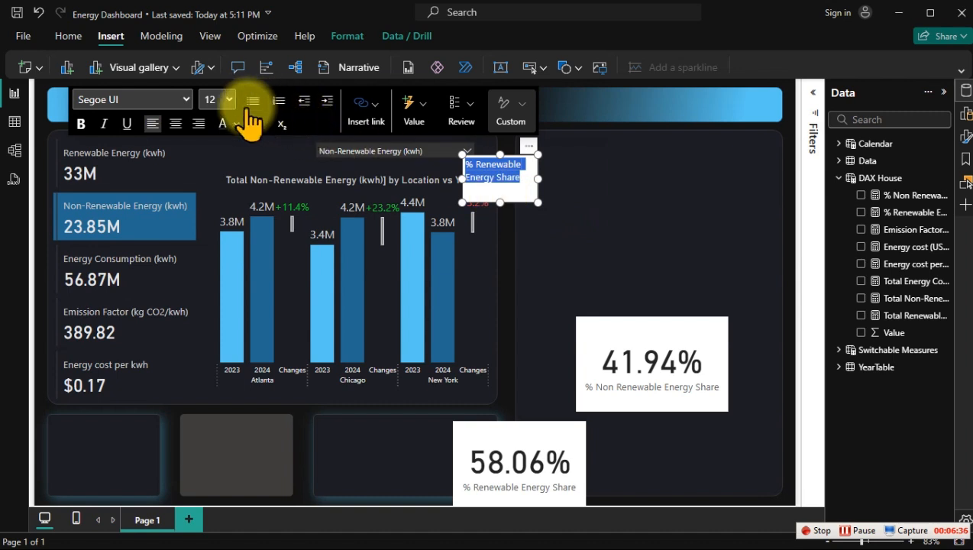
left_click(176, 125)
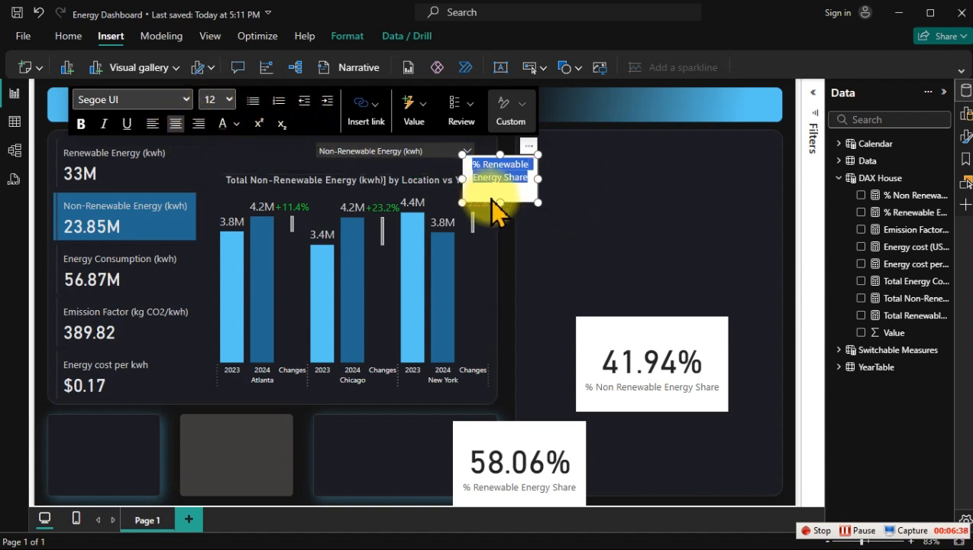
left_click_drag(497, 201, 498, 192)
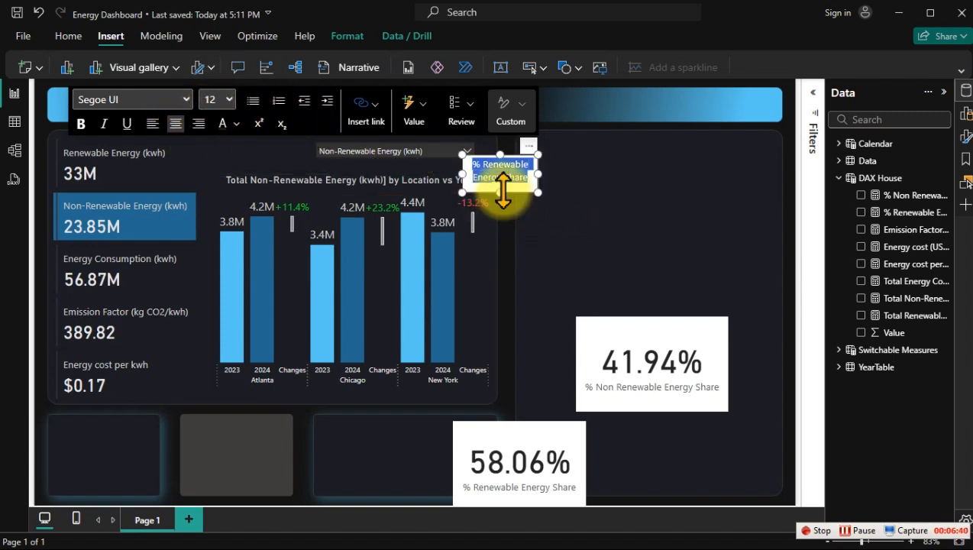
left_click_drag(528, 157, 139, 419)
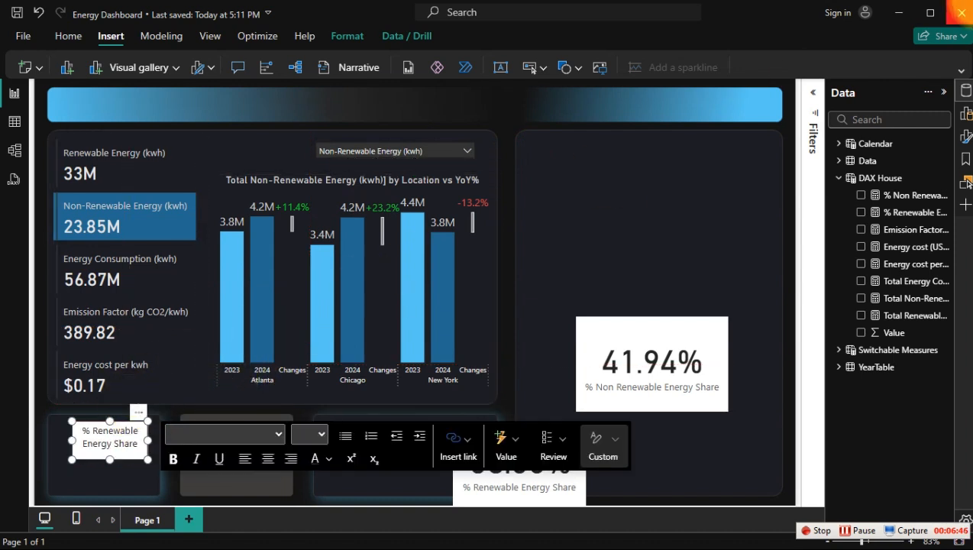
Step: Turn off the background of the % Renewable Energy Share text box
left_click(964, 139)
left_click(868, 186)
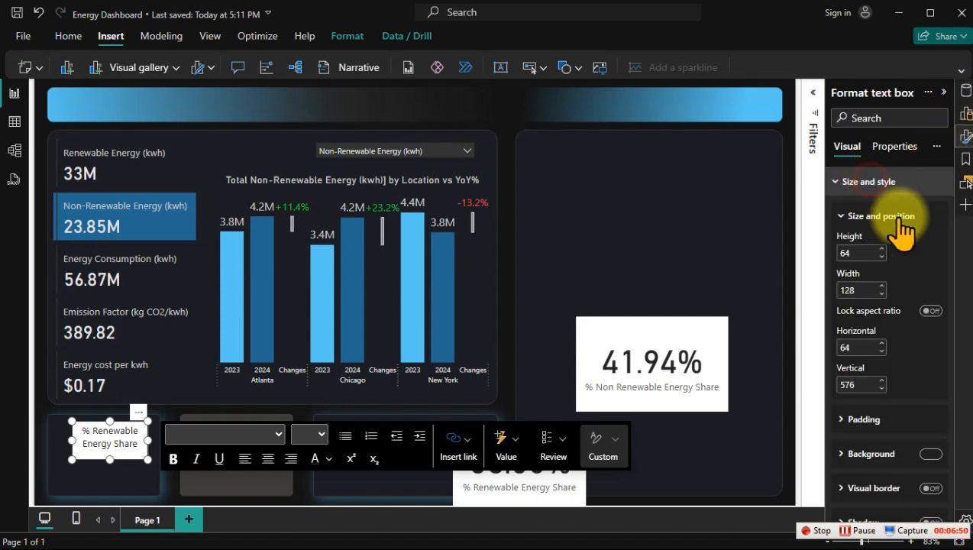
scroll(929, 338, "down", 2)
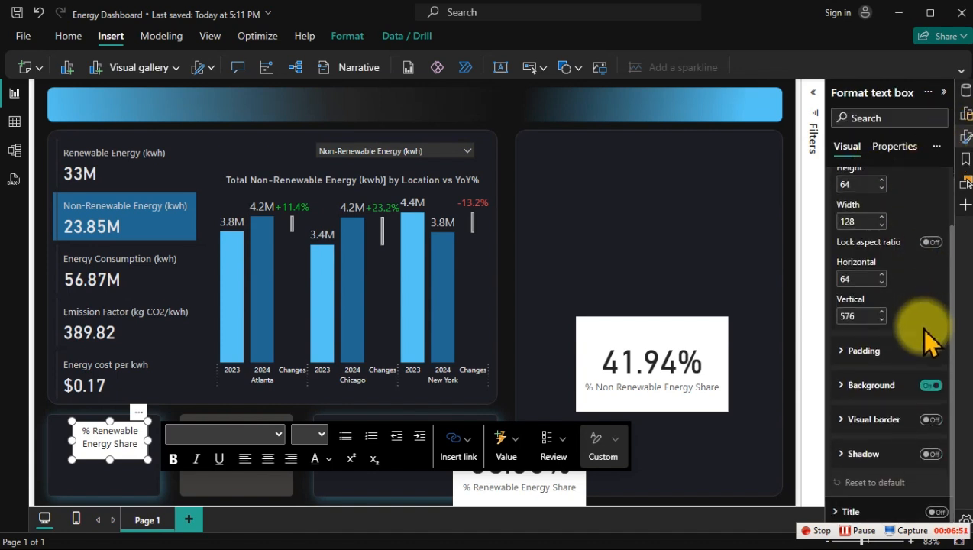
left_click(930, 385)
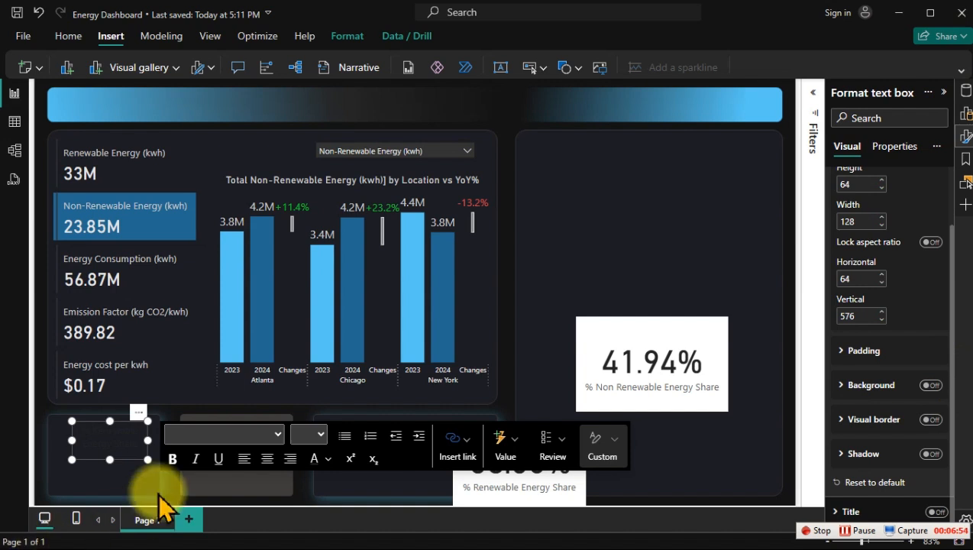
Step: Change the font color of all the text in the % Renewable Energy Share text box to a light near-white shade
left_click(108, 432)
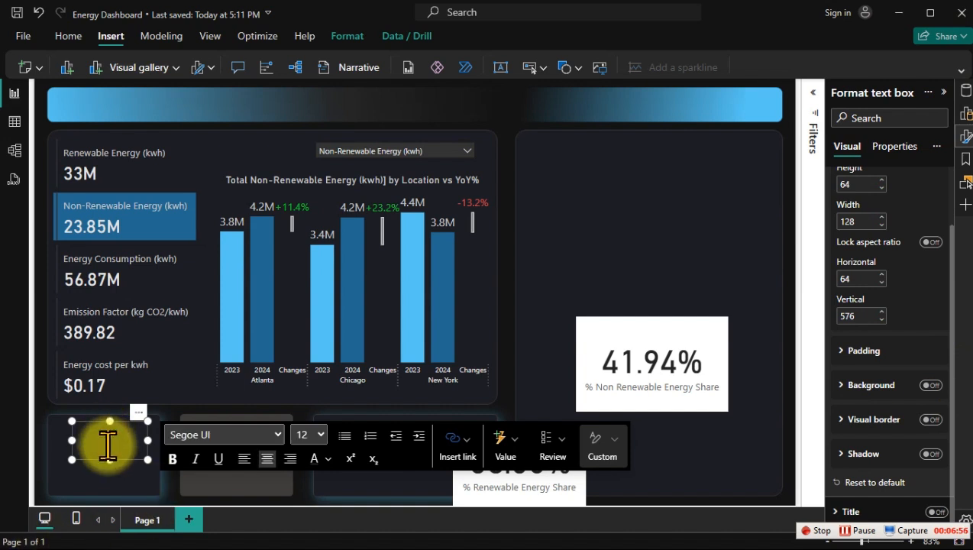
key("ctrl+a")
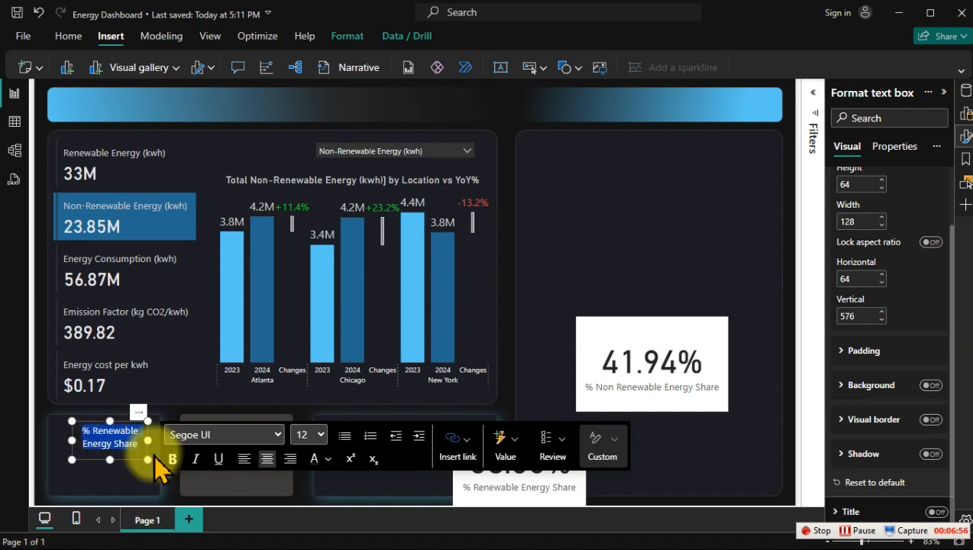
left_click(331, 458)
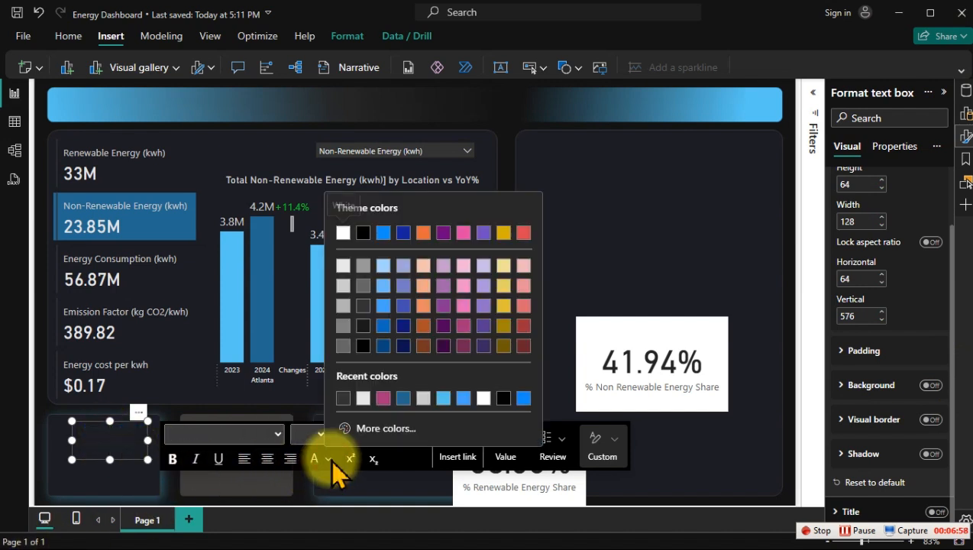
left_click(342, 289)
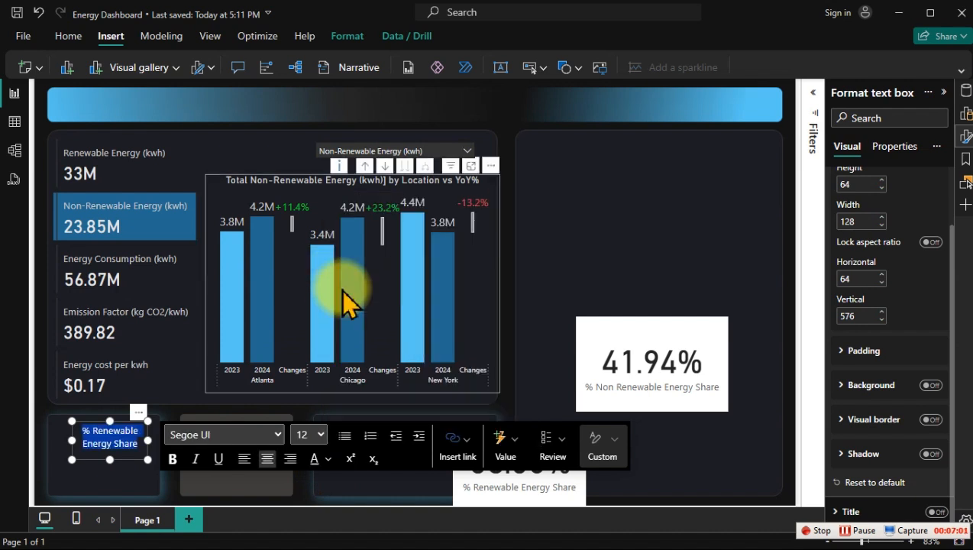
left_click(554, 201)
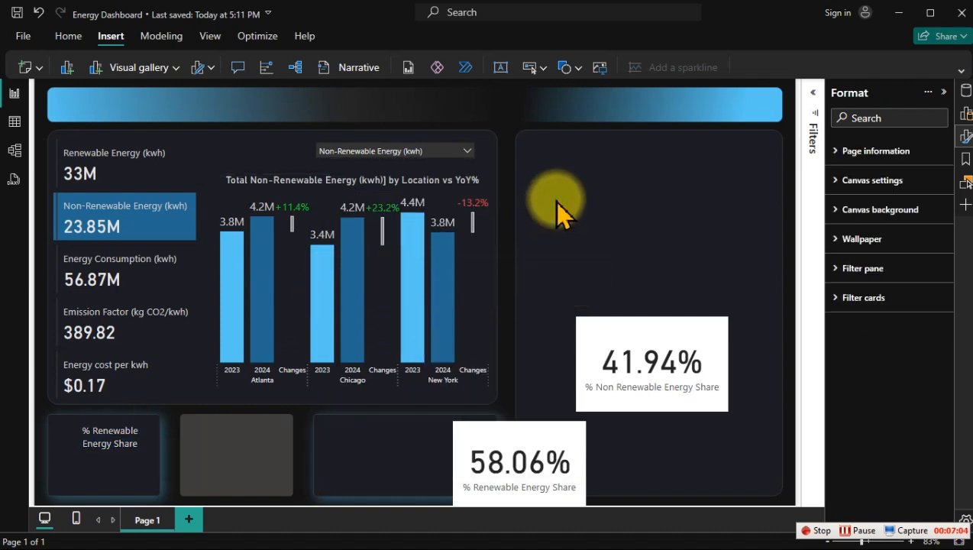
Step: Duplicate the % Renewable Energy Share text box and place the copy on the second card below the chart
left_click(130, 462)
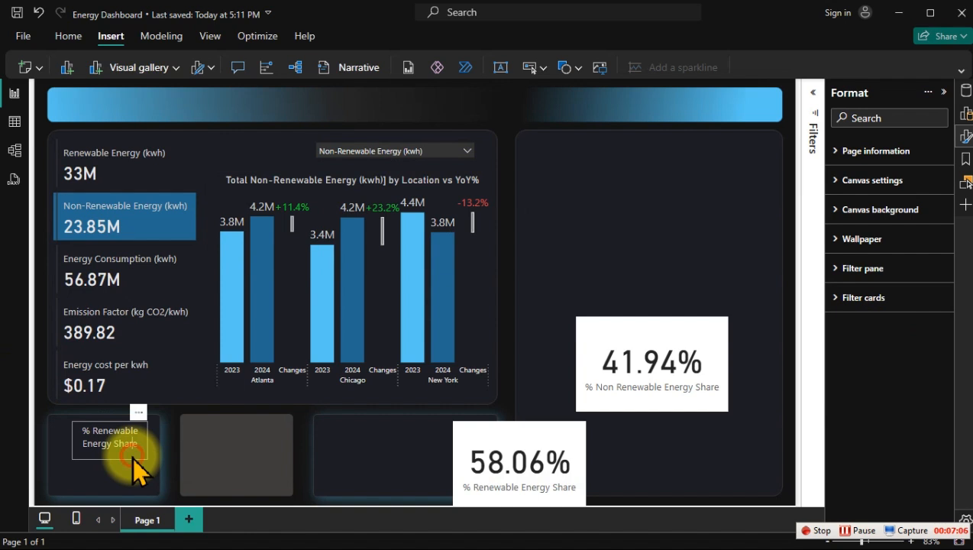
left_click(132, 461)
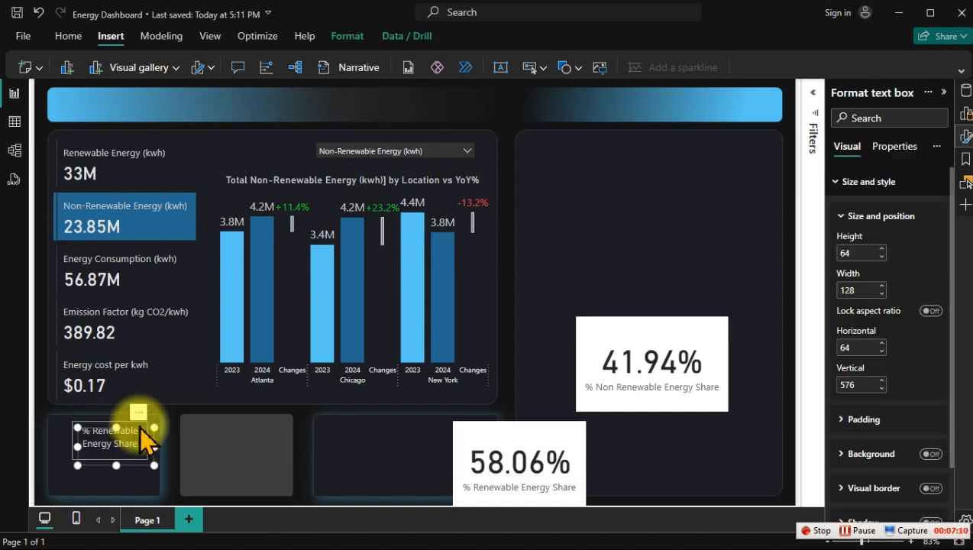
left_click_drag(143, 417, 279, 420)
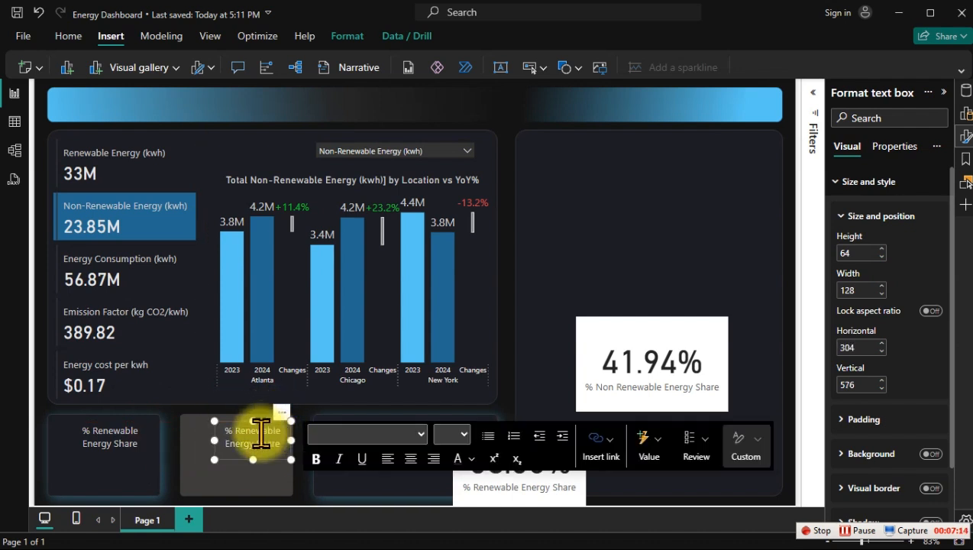
Step: Change the copied label to "% Non Renewable Energy Share" and widen its text box to 160 to fit two lines
left_click(235, 431)
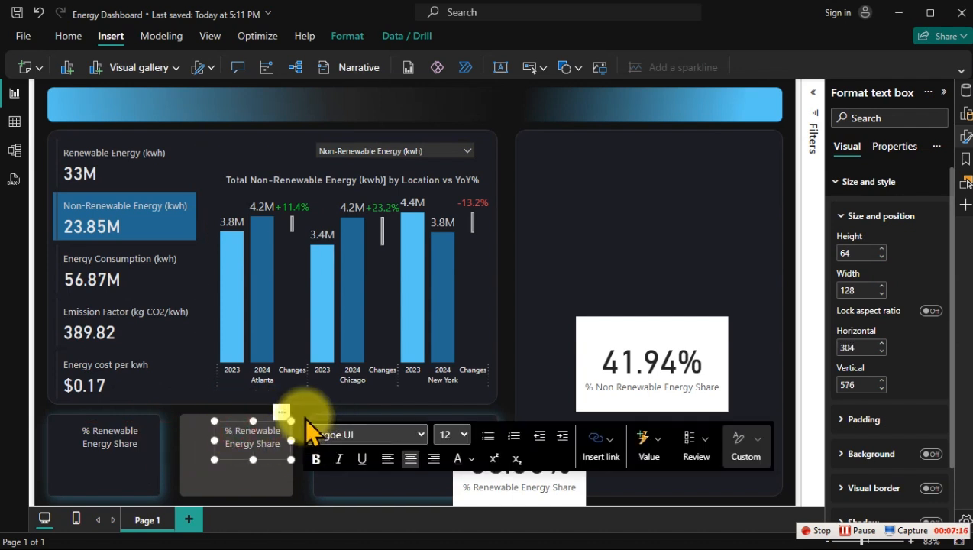
type("Non")
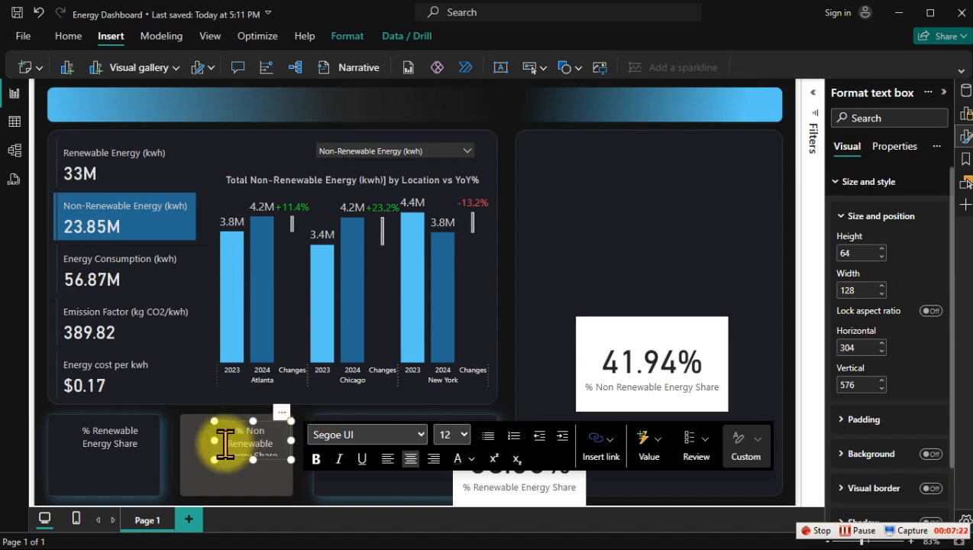
left_click_drag(211, 434, 200, 436)
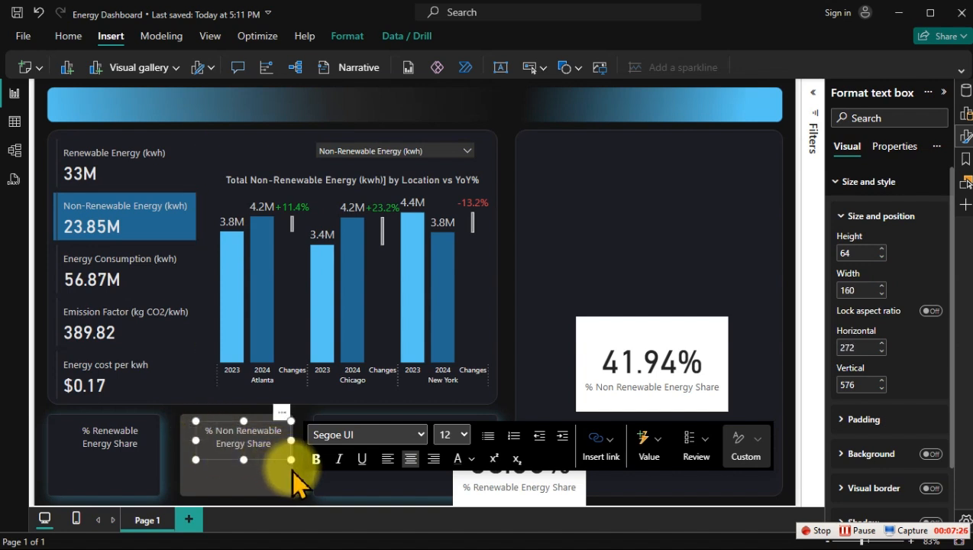
Step: Duplicate the % Non Renewable Energy Share text box and place the copy on the third card below the chart
left_click(267, 458)
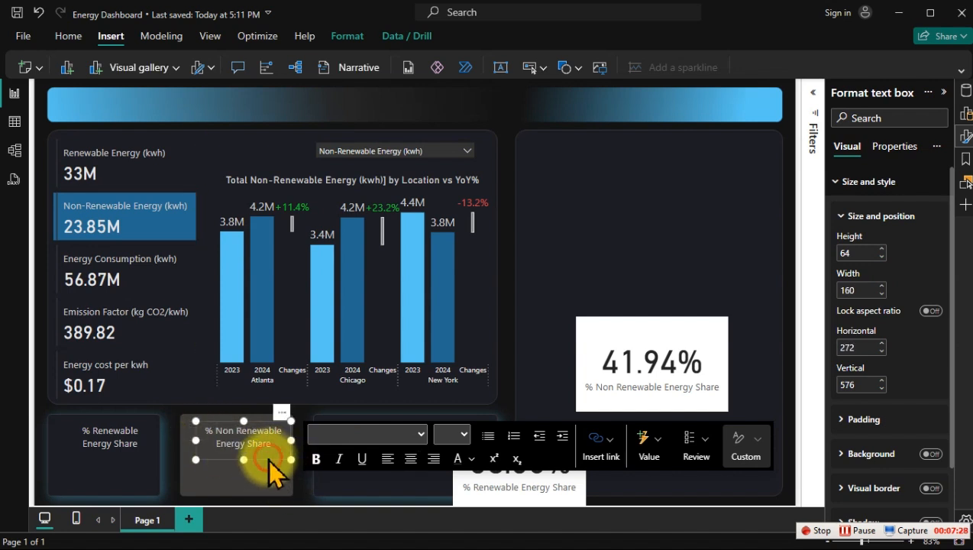
key("ctrl+c")
key("ctrl+v")
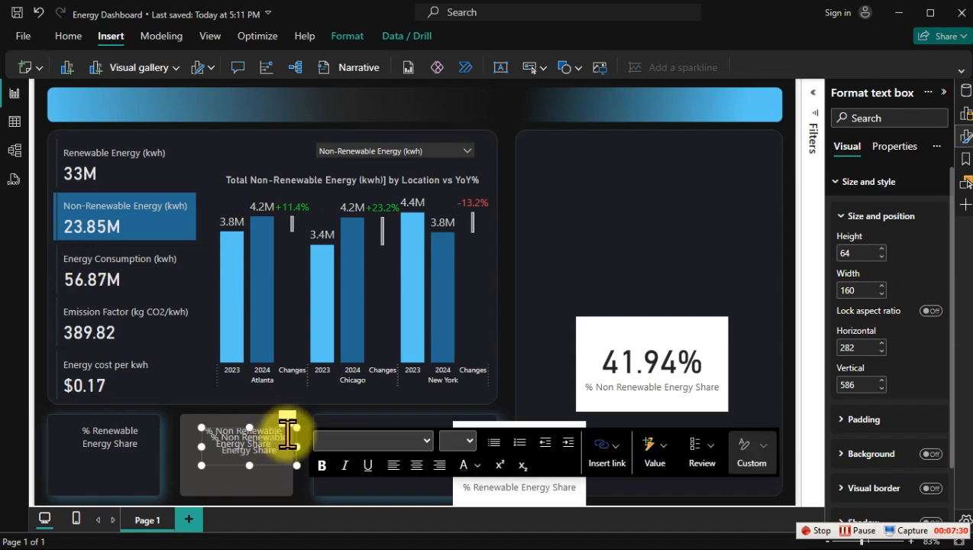
left_click_drag(293, 439, 434, 435)
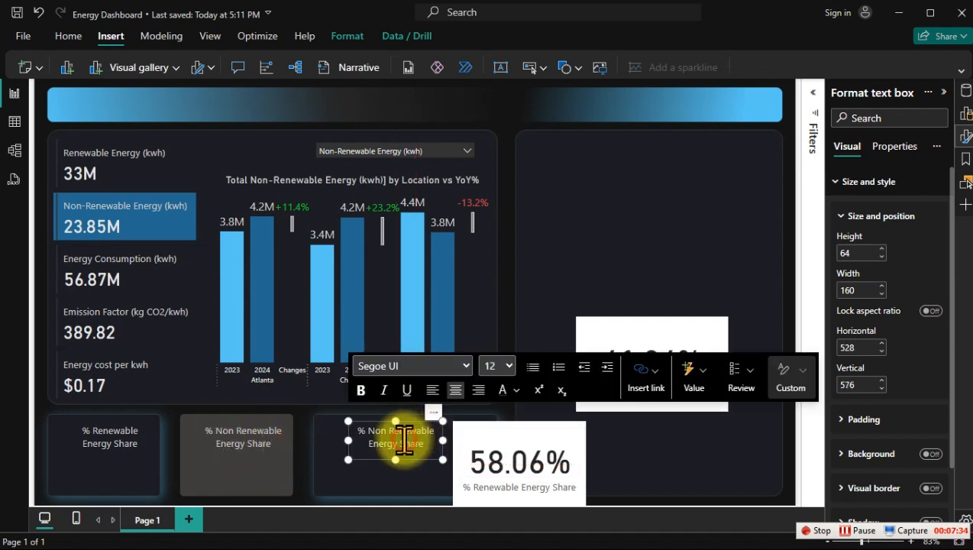
Step: Replace the text of the label on the third card with "Total Energy Cost"
key("ctrl+a")
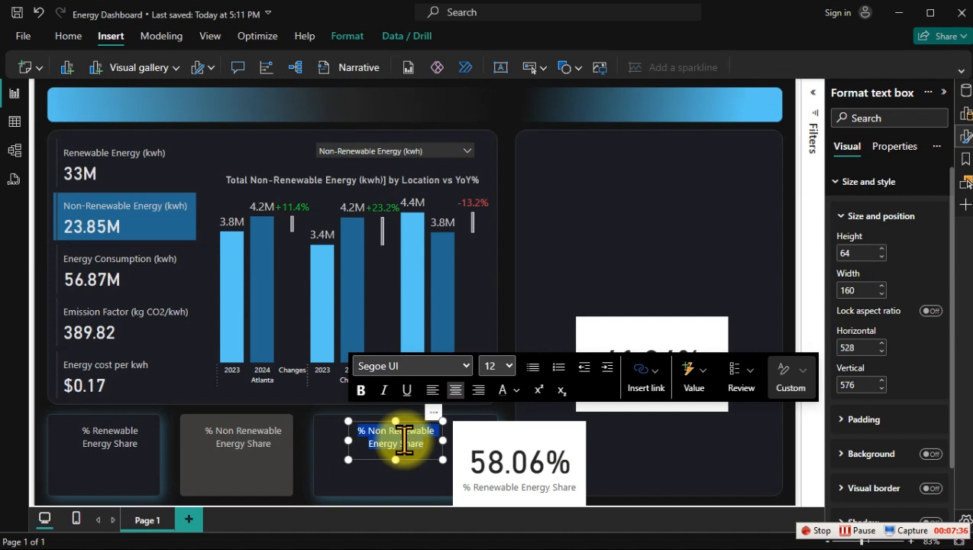
left_click(405, 440)
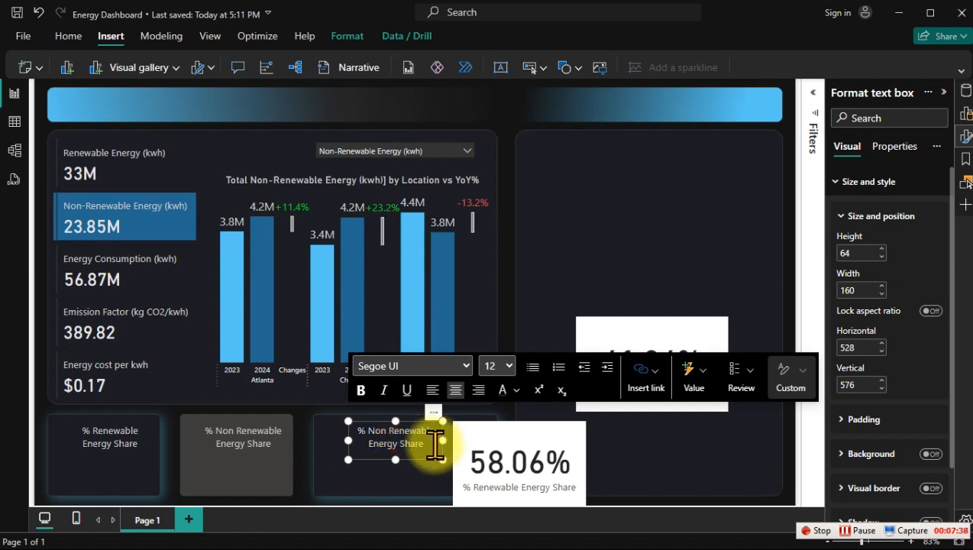
left_click_drag(429, 445, 364, 428)
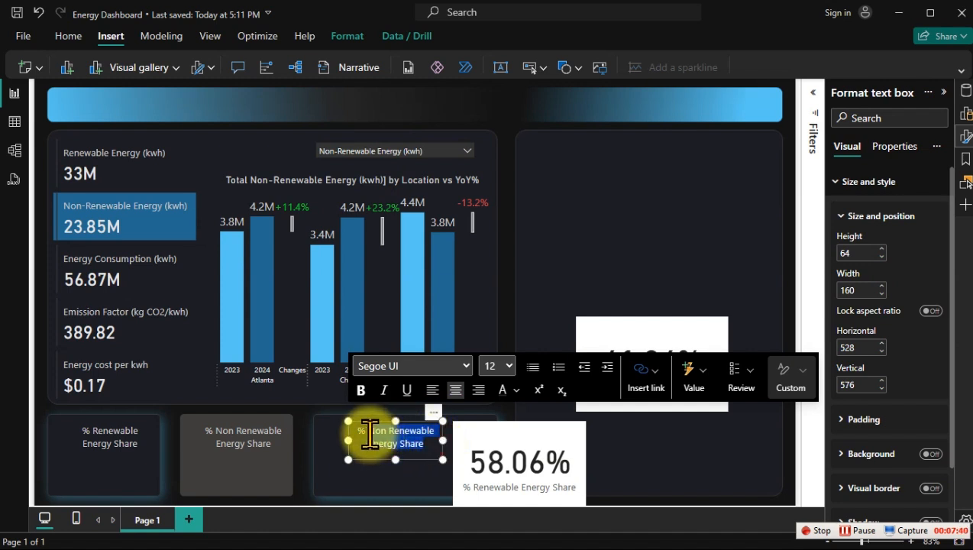
type("Total")
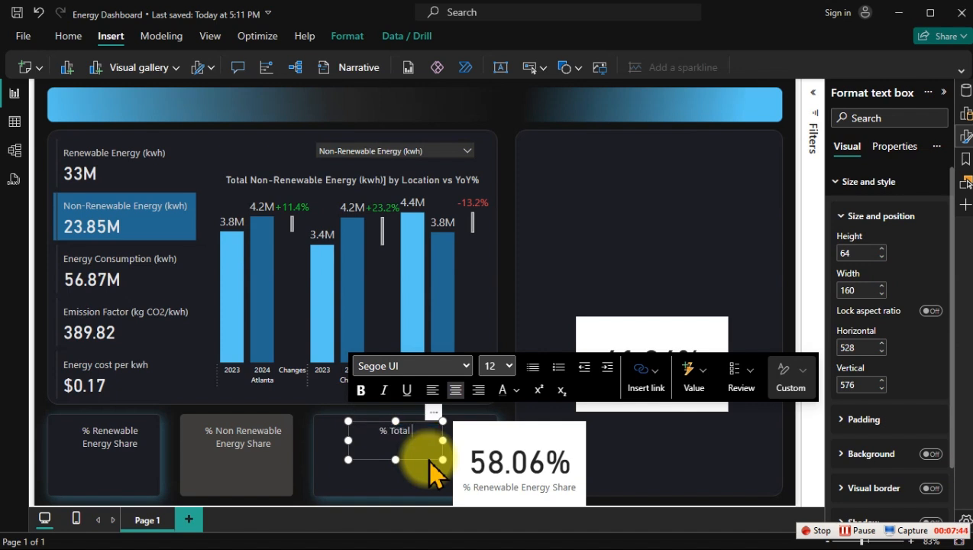
type(" Energy Cost")
key("Delete")
key("Delete")
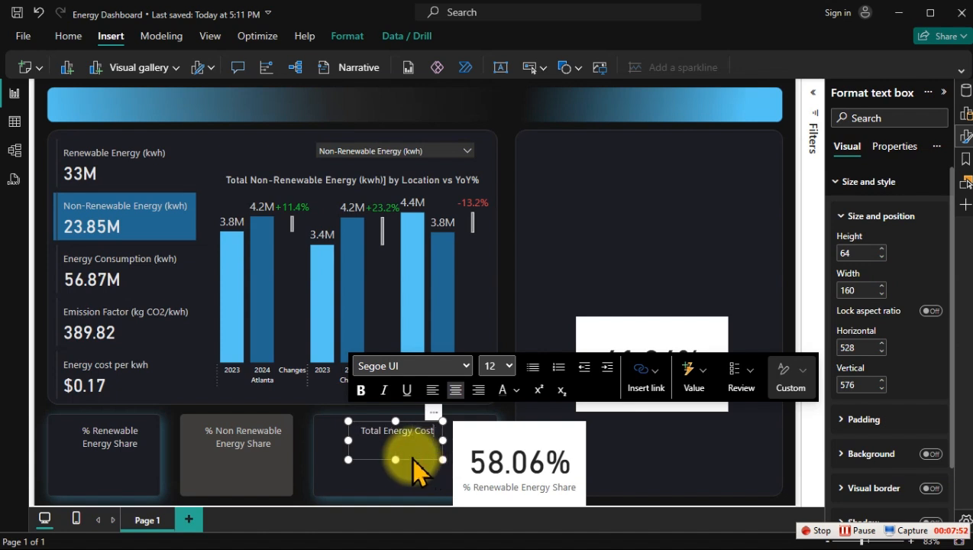
left_click(599, 230)
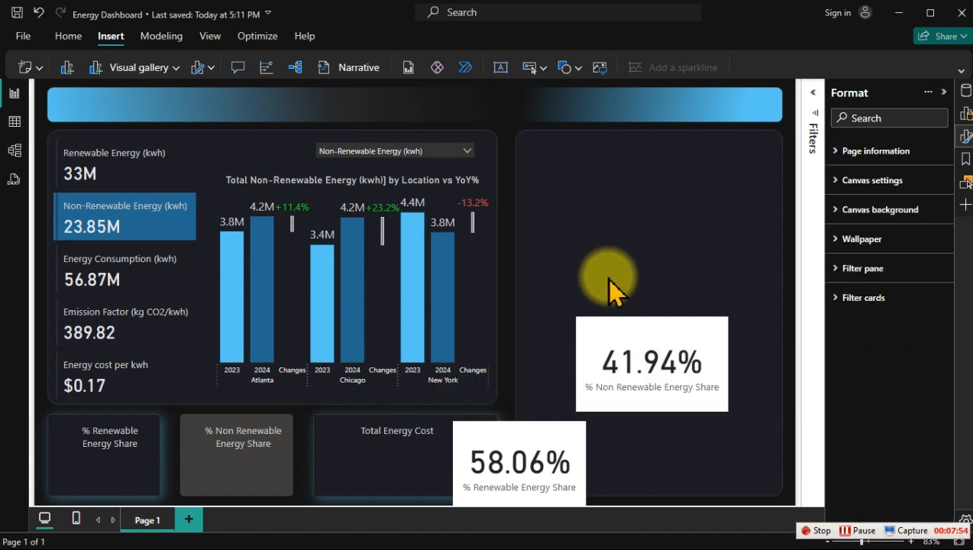
Step: Move the % Renewable Energy Share card visual to the upper part of the large panel and turn off its background and category label
left_click(551, 459)
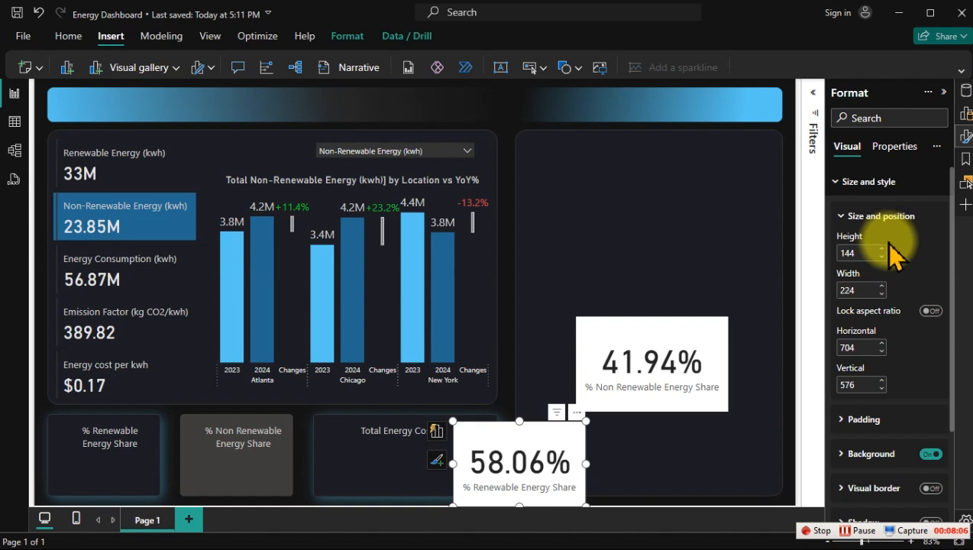
left_click(930, 457)
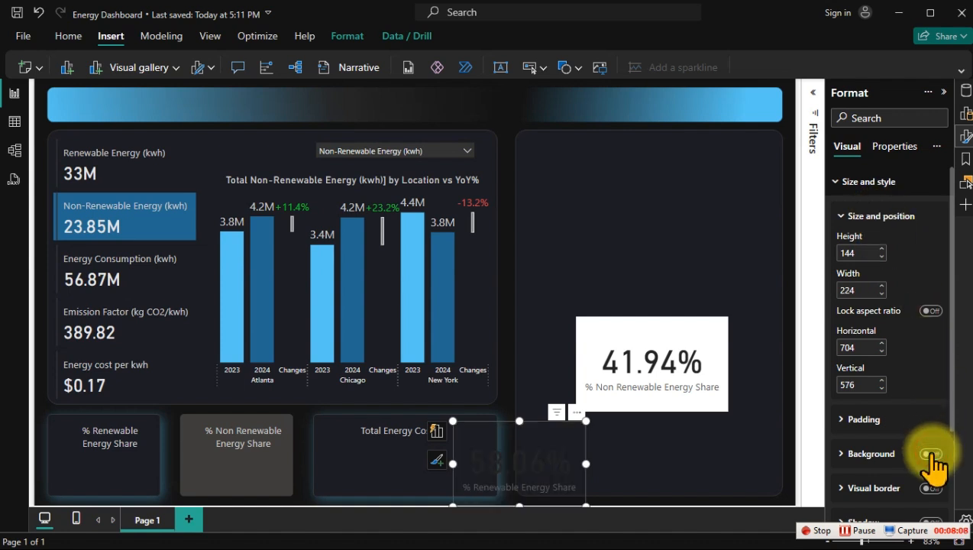
left_click_drag(560, 452, 613, 200)
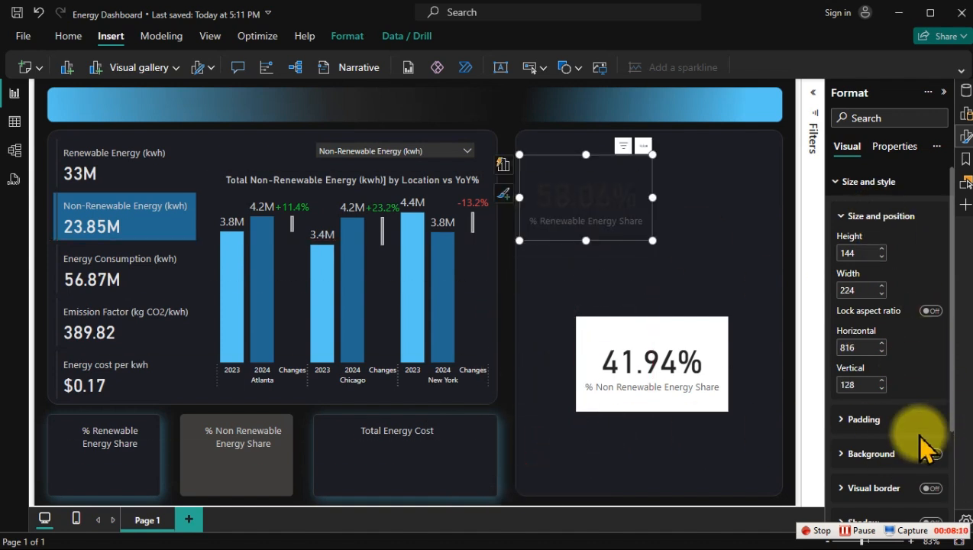
left_click(865, 183)
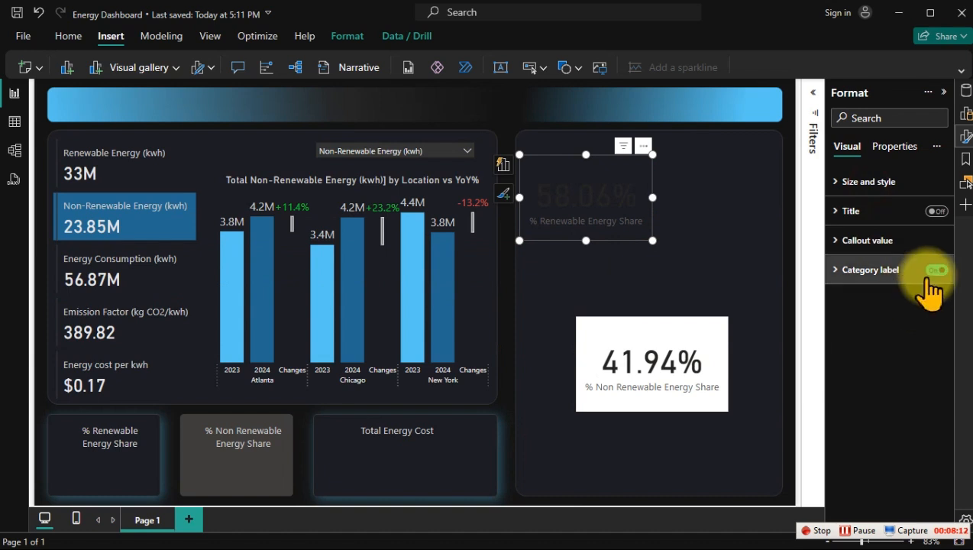
left_click(935, 270)
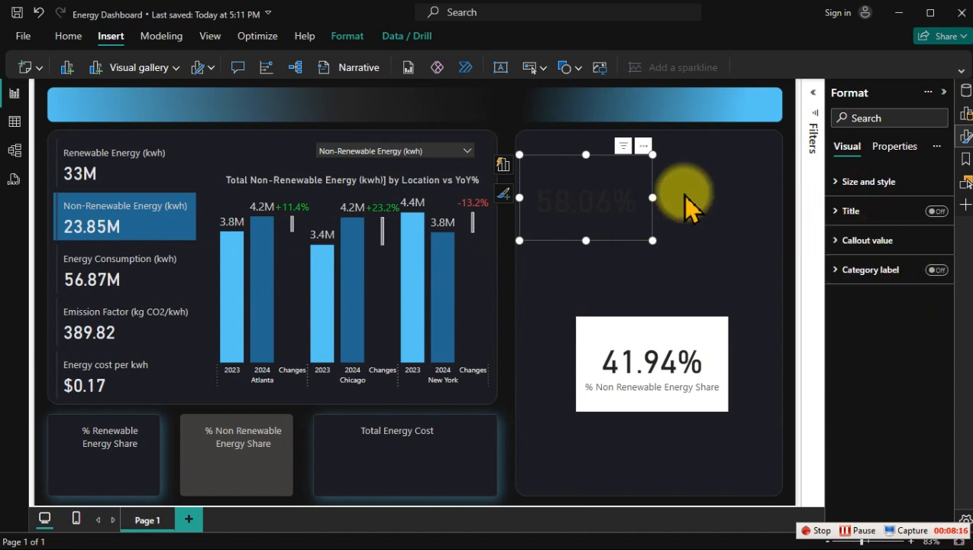
Step: Set the % Renewable Energy Share card's callout value to font size 25 and a light near-white color
left_click(891, 242)
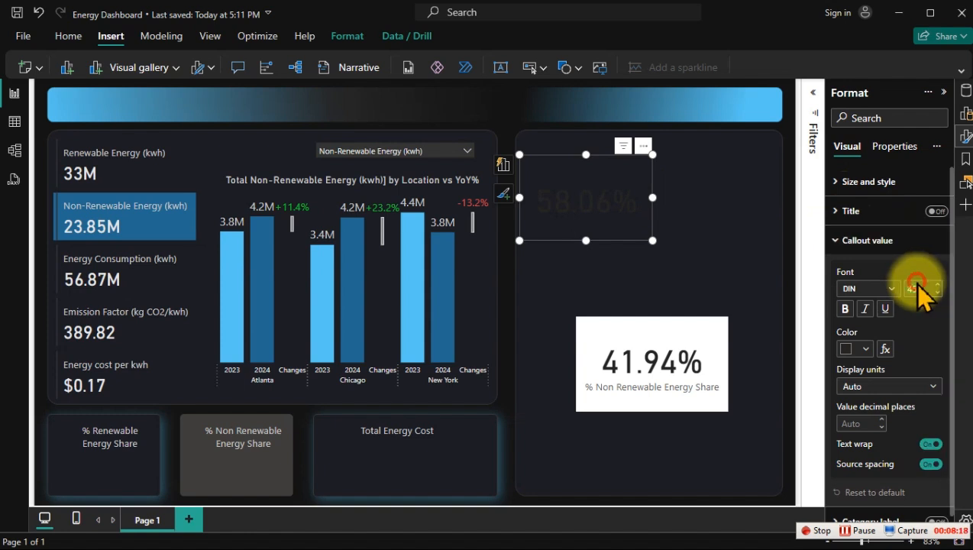
left_click(919, 287)
type("2")
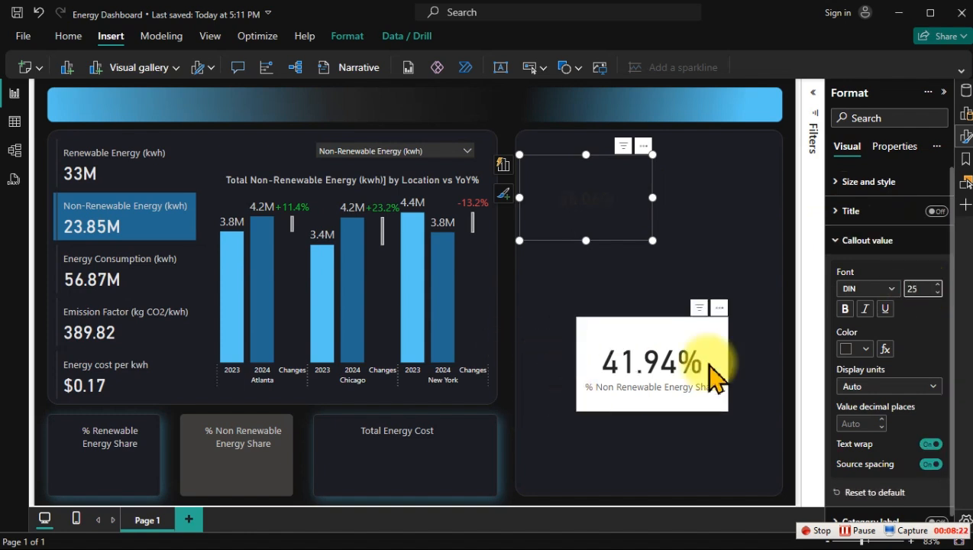
left_click(859, 349)
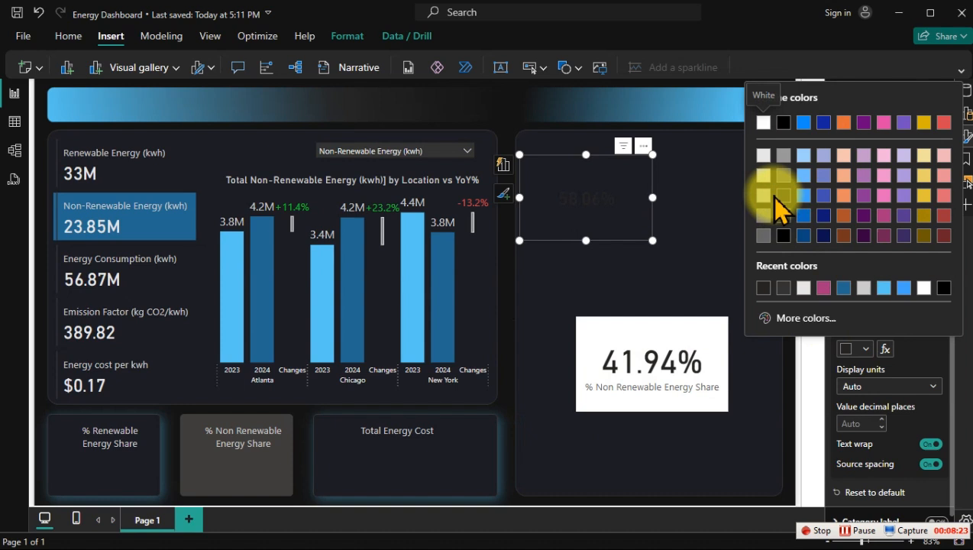
left_click(764, 156)
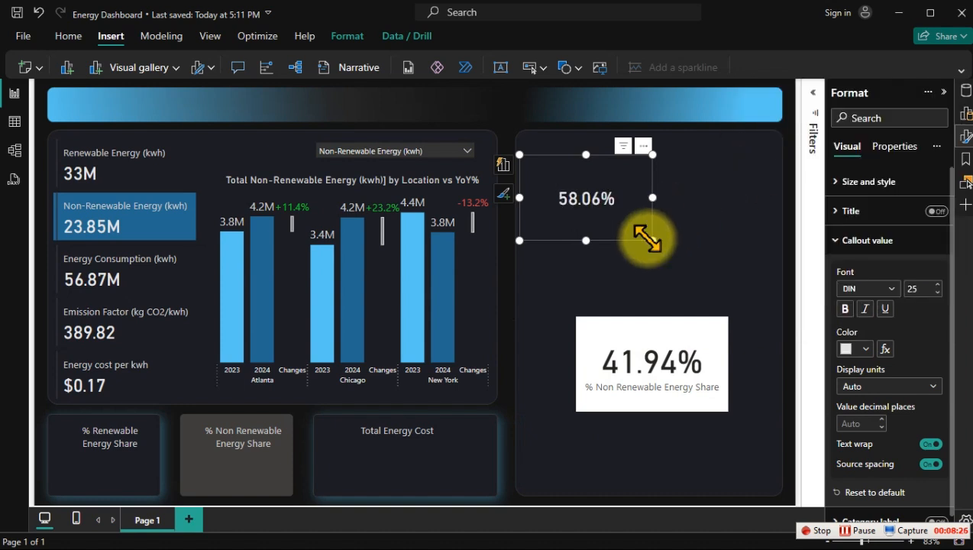
Step: Shrink the % Renewable Energy Share card visual to fit under the first label and place copies under the other two labels
left_click_drag(652, 241, 620, 217)
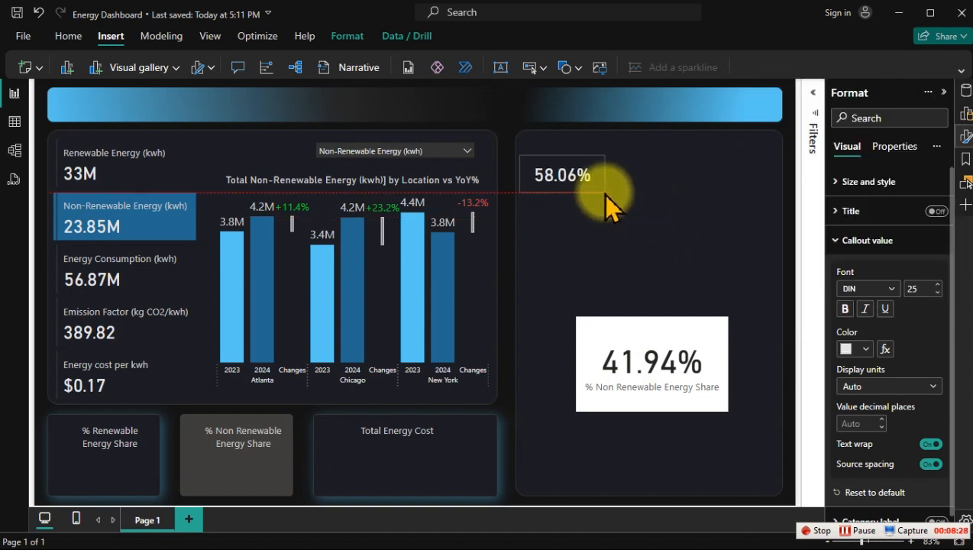
left_click_drag(591, 187, 115, 468)
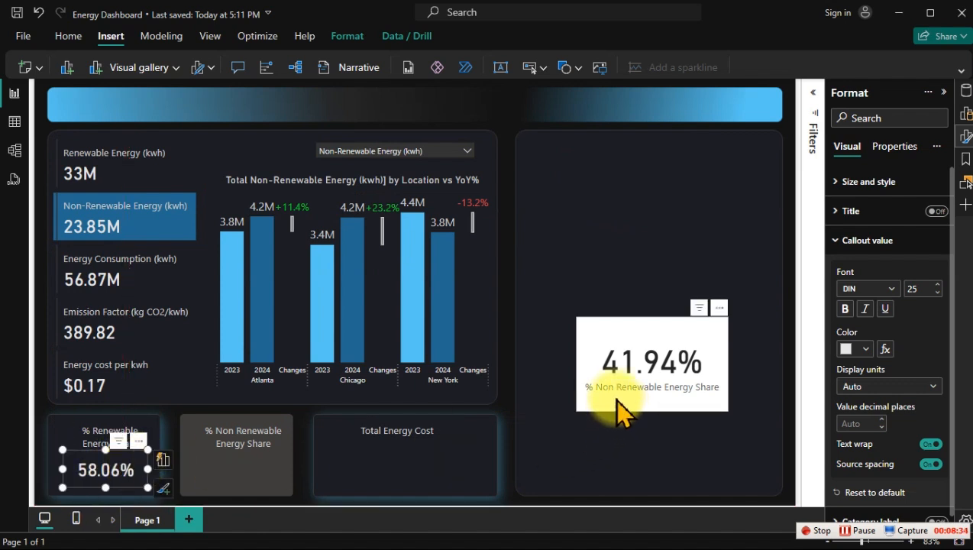
key("ctrl+v")
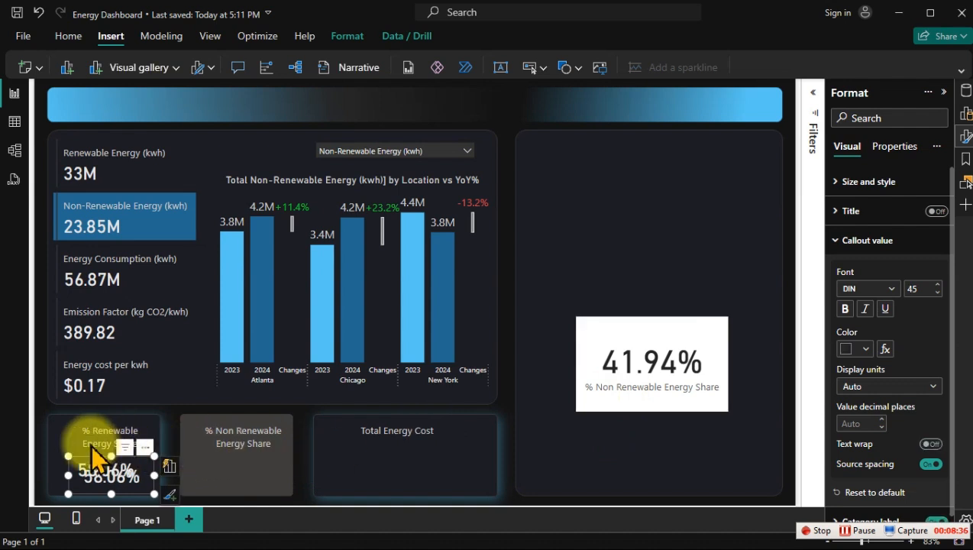
left_click_drag(99, 468, 234, 461)
key("ctrl+v")
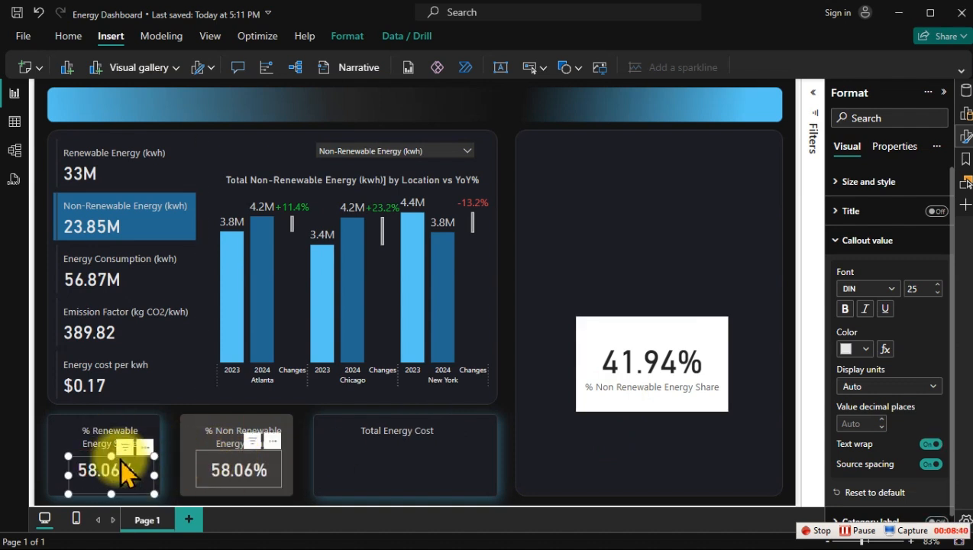
left_click_drag(97, 467, 381, 456)
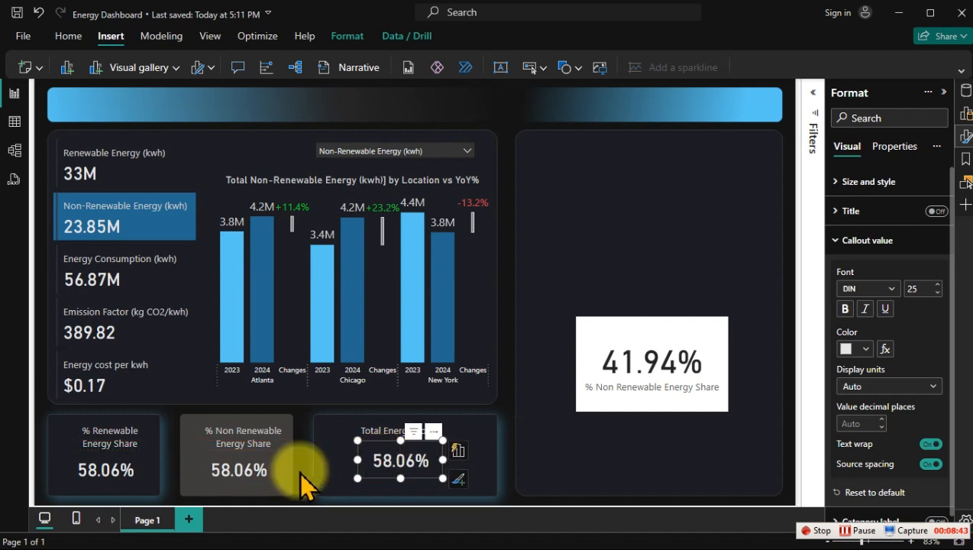
Step: Replace the second card's value with the % Non Renewable Energy Share measure and delete the spare white card visual from the large empty panel
left_click(222, 467)
left_click(963, 92)
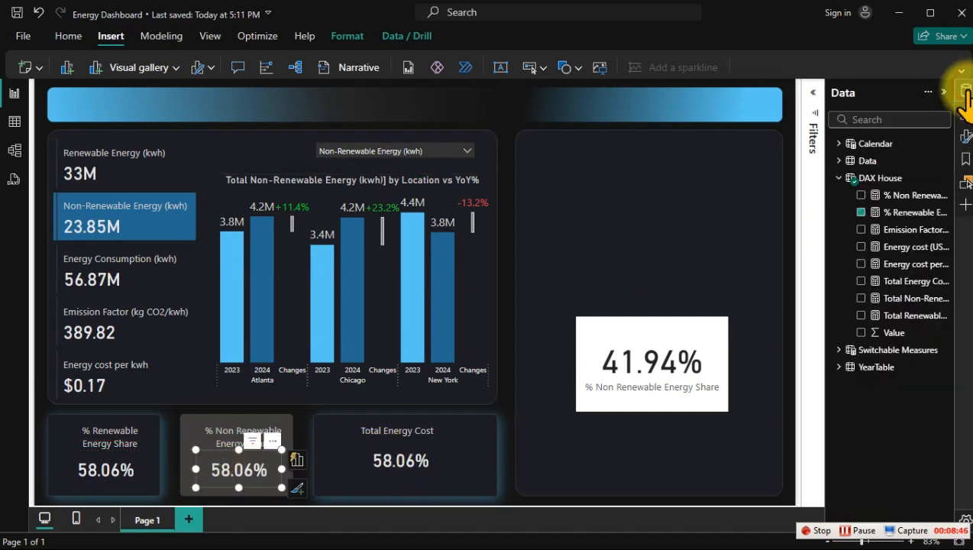
left_click(859, 196)
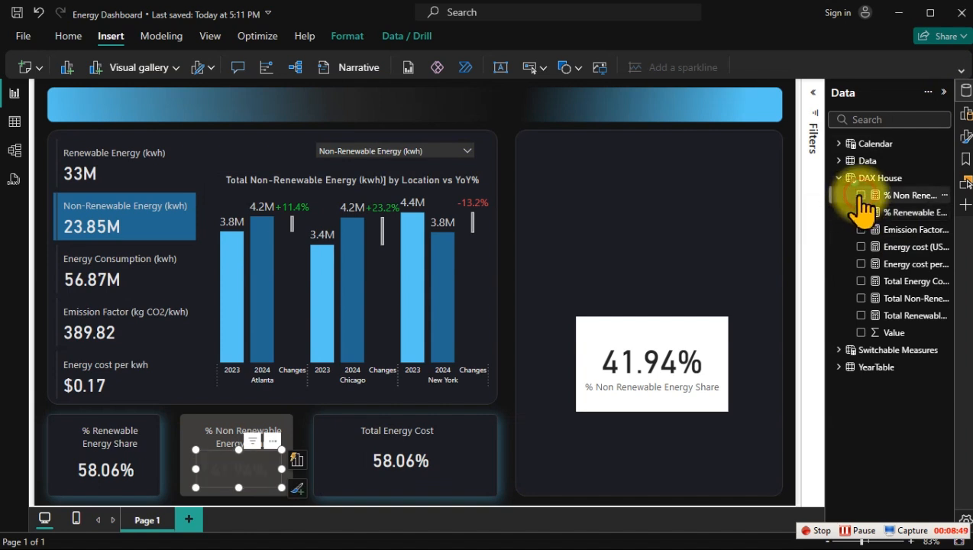
left_click(689, 372)
key("Delete")
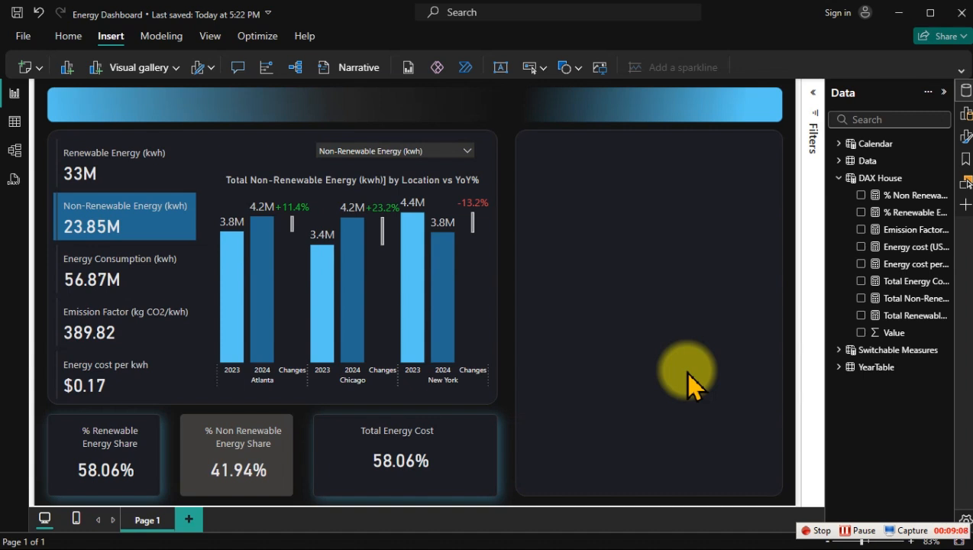
Step: Switch to PowerPoint, check the layout sketch on slide 2, and place a solid black 0.6" circle over the first small card's corner on slide 1
key("super")
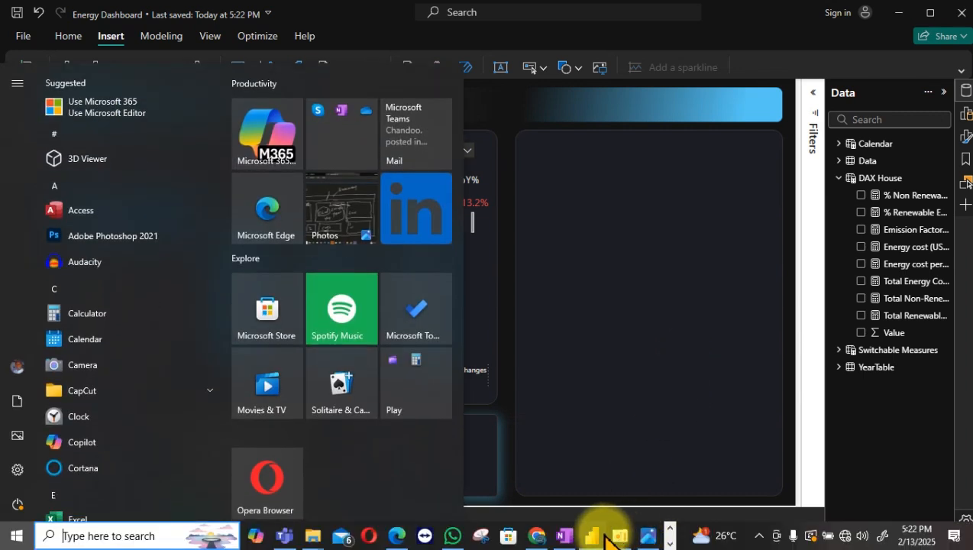
left_click(619, 535)
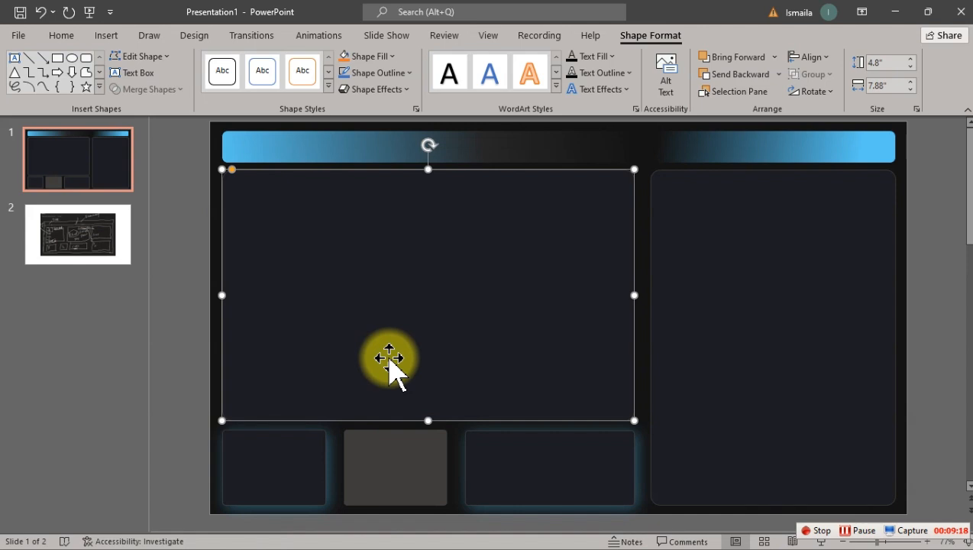
left_click(183, 355)
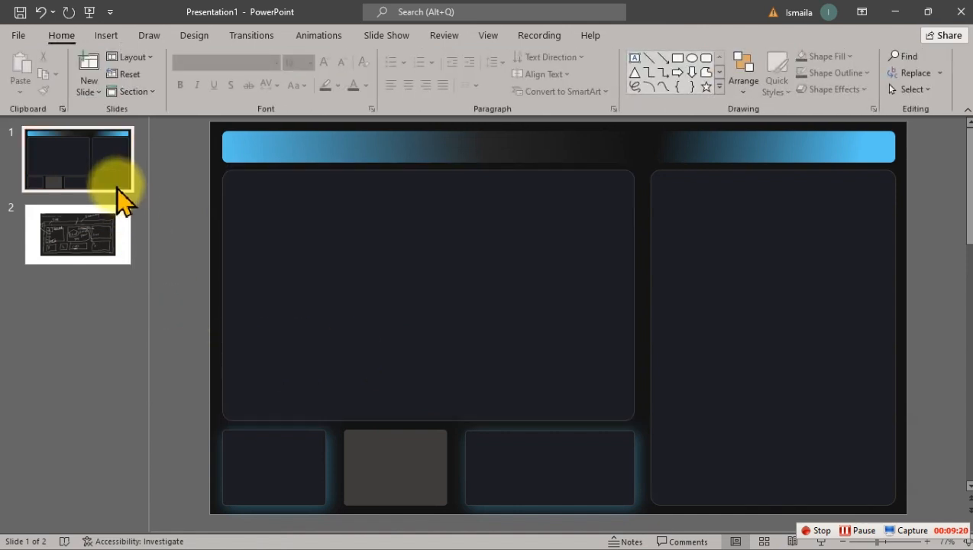
left_click(86, 238)
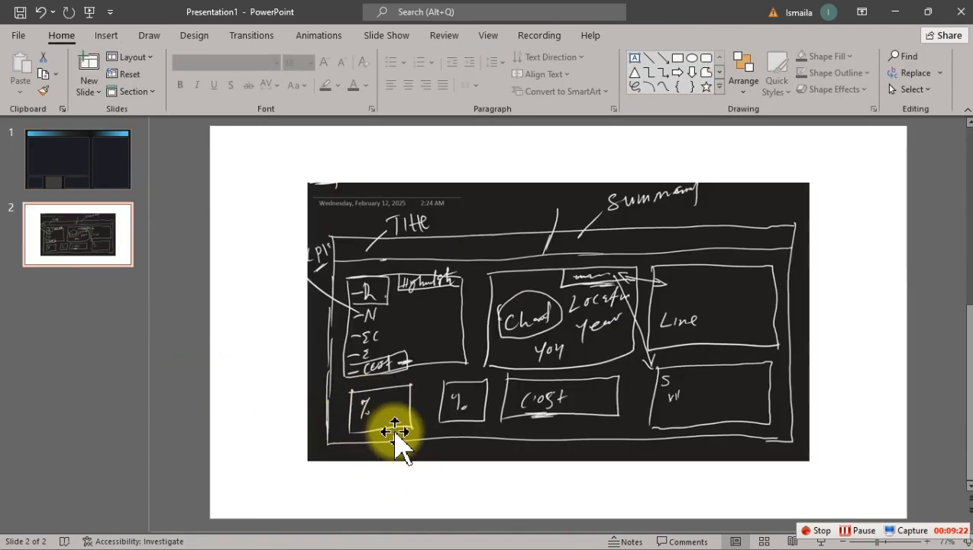
left_click(79, 160)
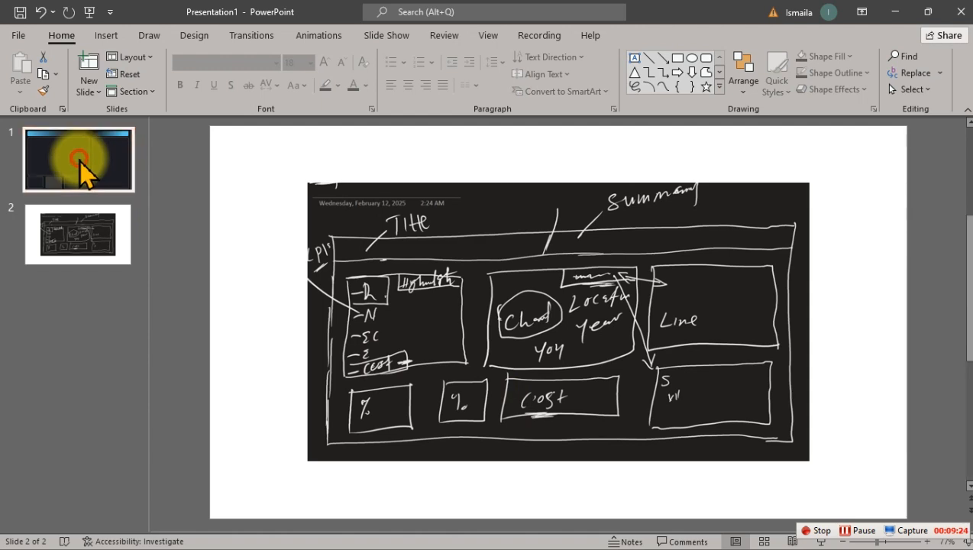
left_click(691, 59)
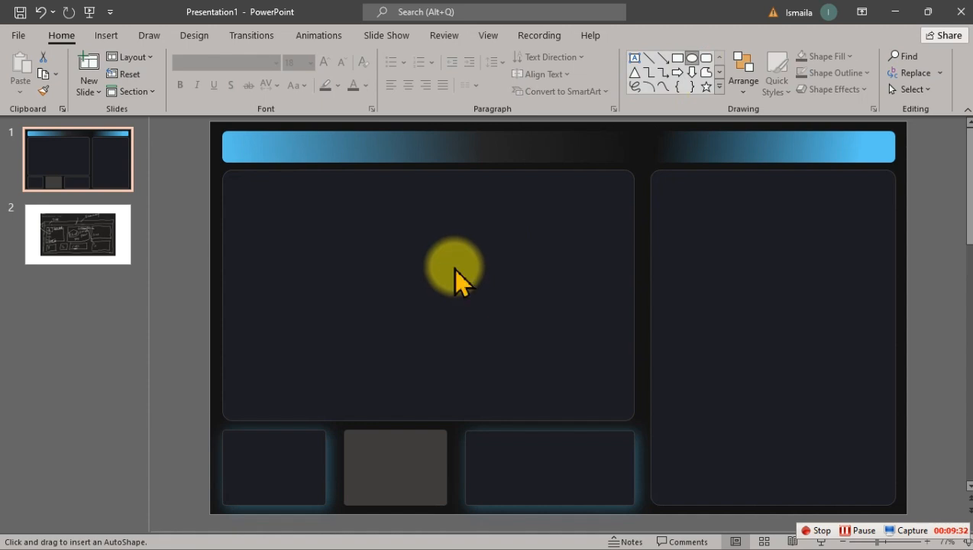
left_click_drag(454, 267, 485, 302)
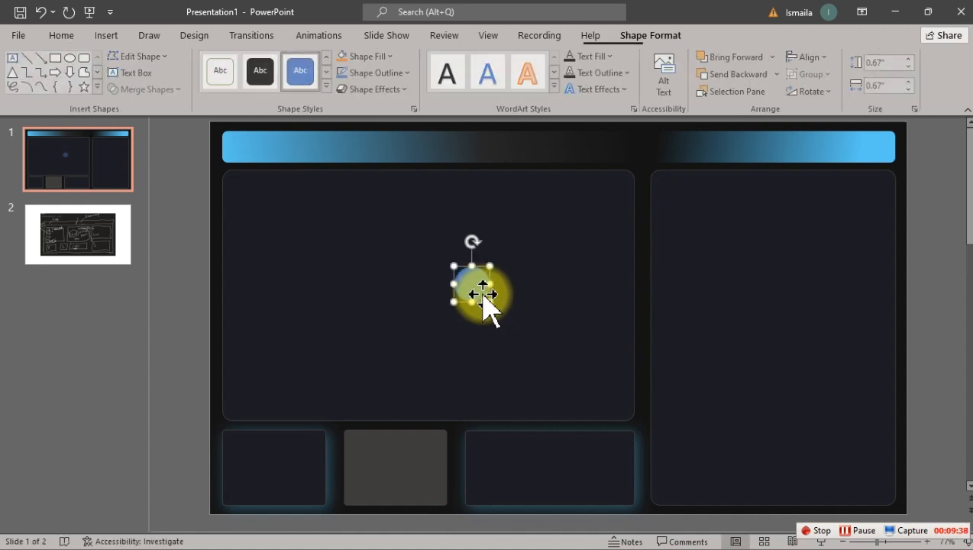
mouse_move(240, 446)
left_mouse_down()
mouse_move(233, 443)
mouse_move(245, 461)
mouse_move(239, 450)
left_mouse_up()
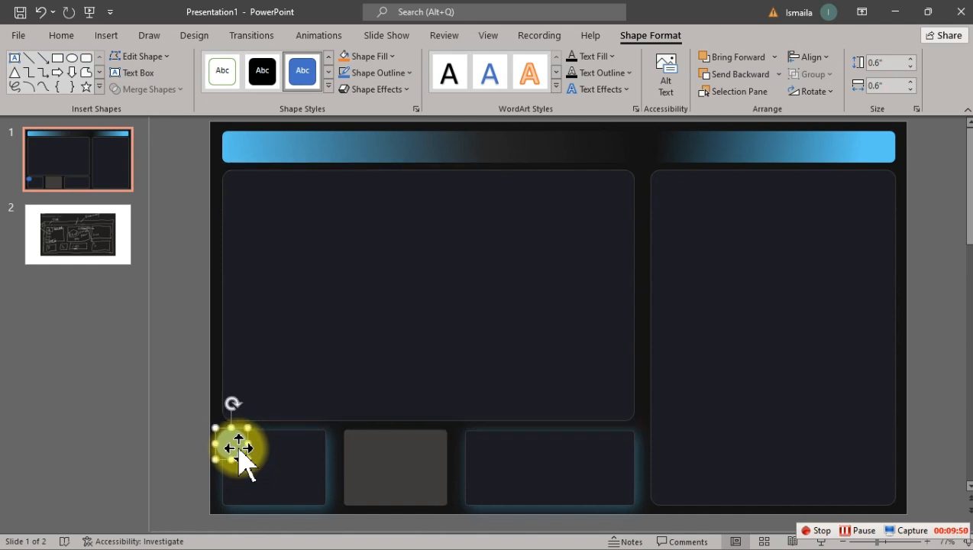
left_click(262, 73)
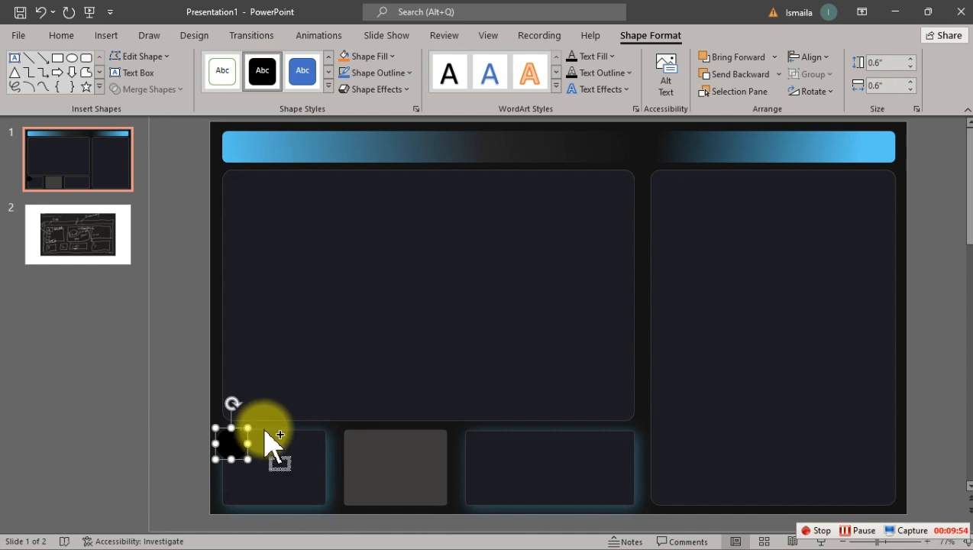
Step: Duplicate the black circle onto the second and third small cards, enlarging the third card's circle to about 0.79" at the card's edge
key("ctrl+d")
left_click_drag(241, 447, 350, 441)
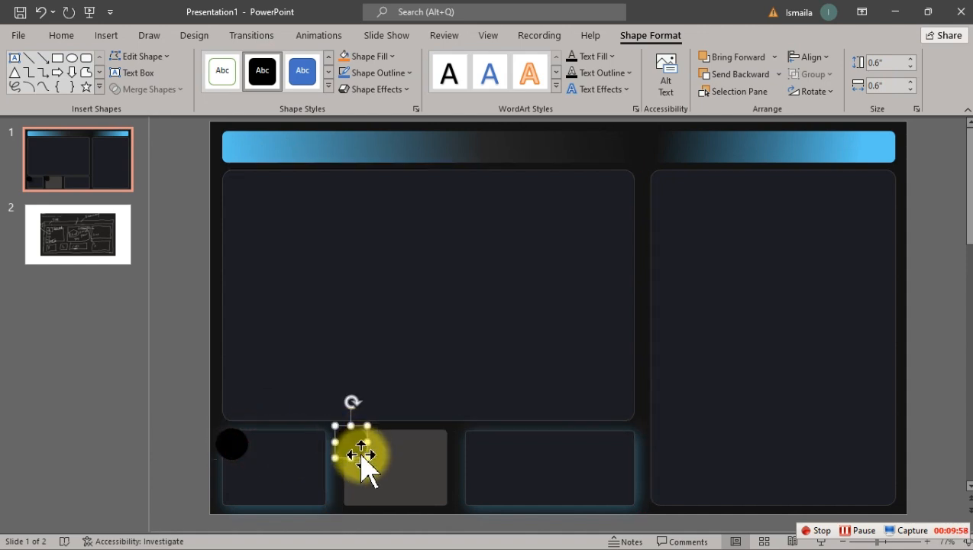
key("ctrl+d")
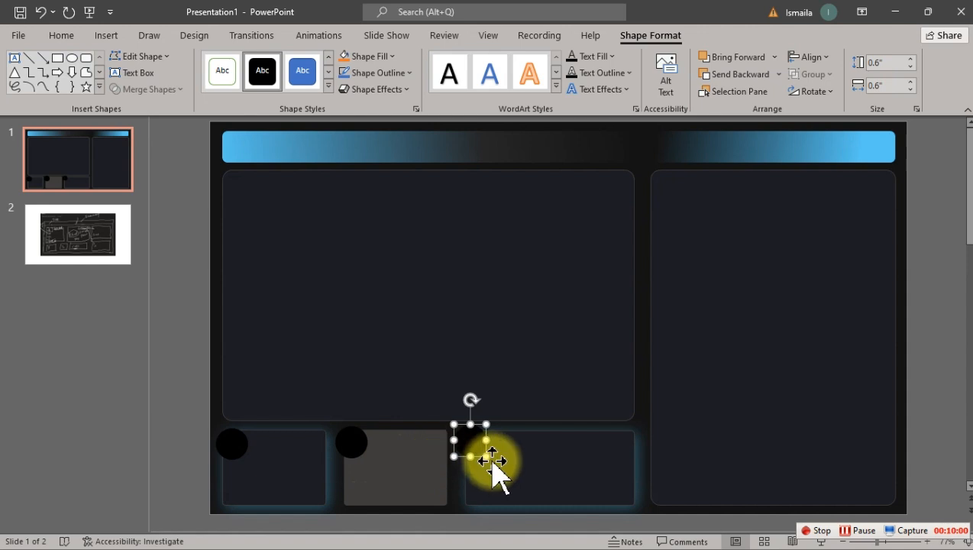
mouse_move(486, 456)
left_mouse_down()
mouse_move(492, 466)
mouse_move(476, 467)
left_mouse_up()
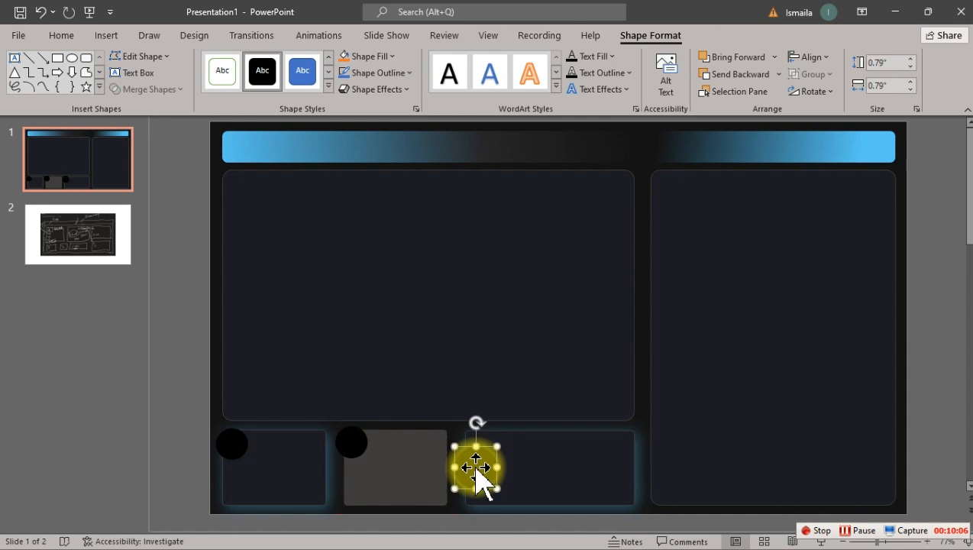
Step: Fill the third card's circle with the recently used teal color
right_click(475, 467)
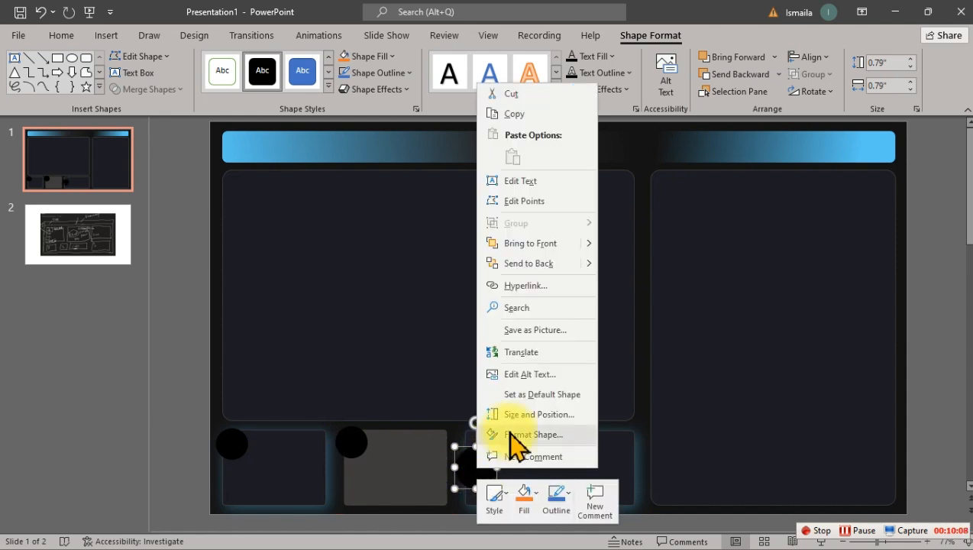
left_click(510, 442)
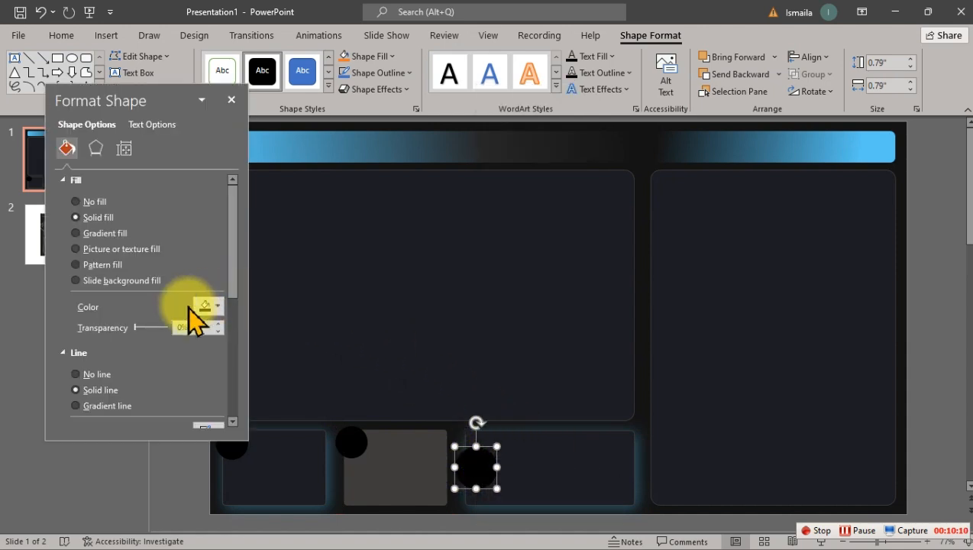
left_click(207, 308)
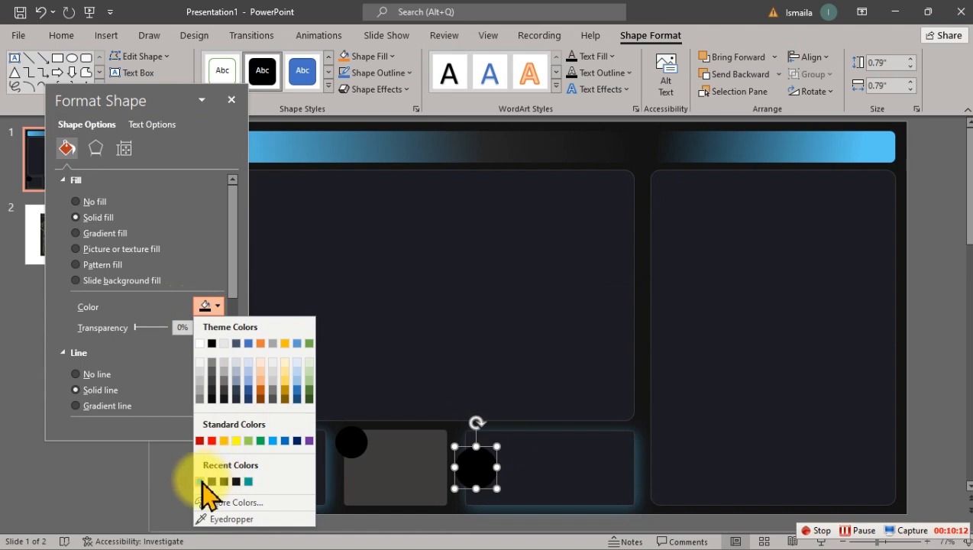
left_click(201, 481)
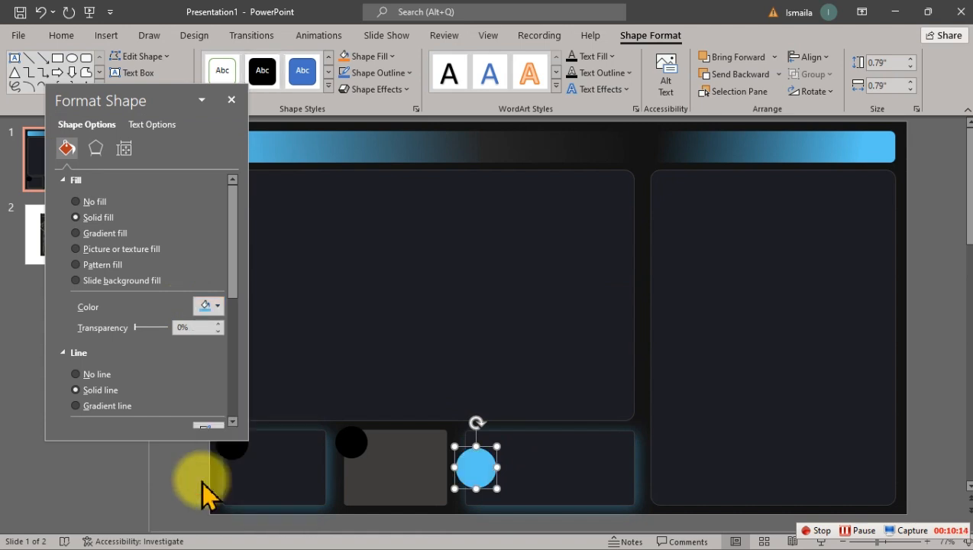
left_click(217, 306)
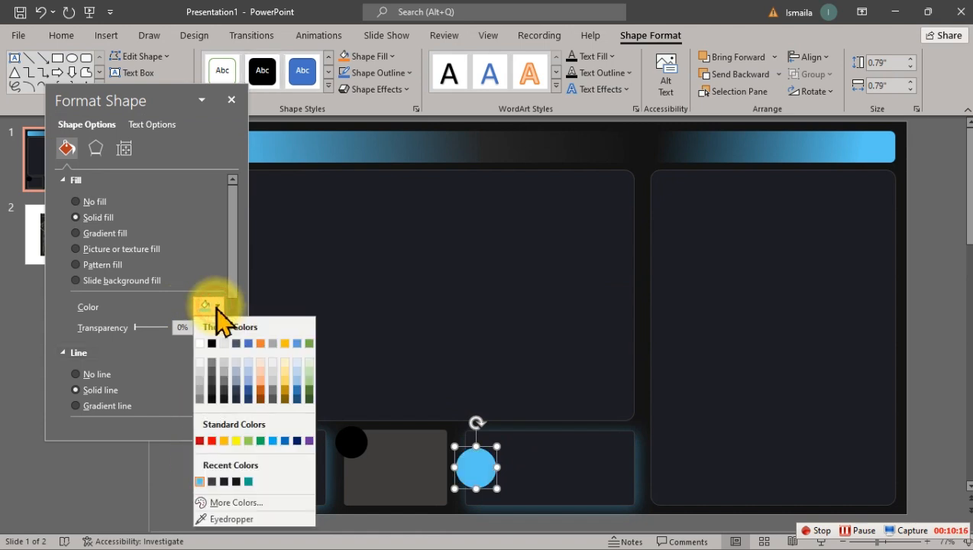
left_click(249, 481)
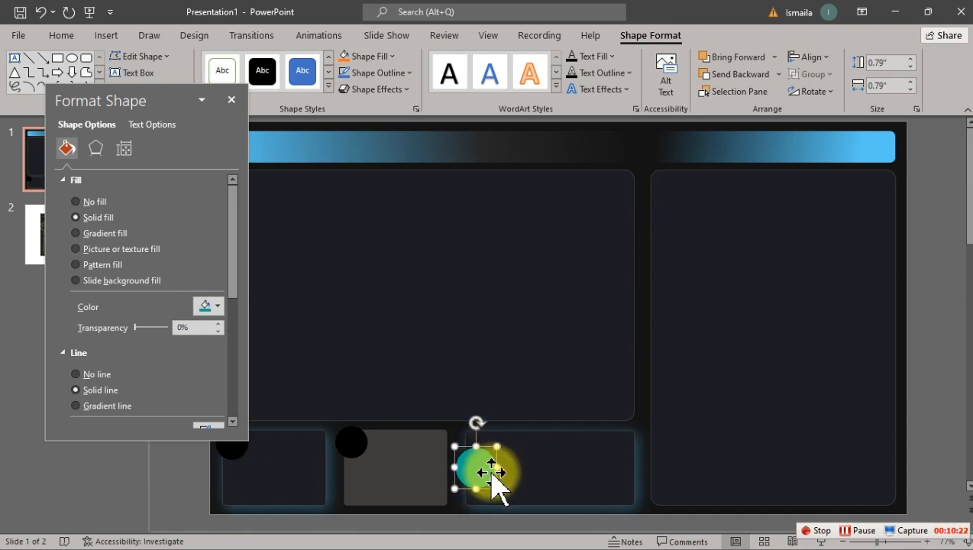
left_click_drag(135, 96, 788, 129)
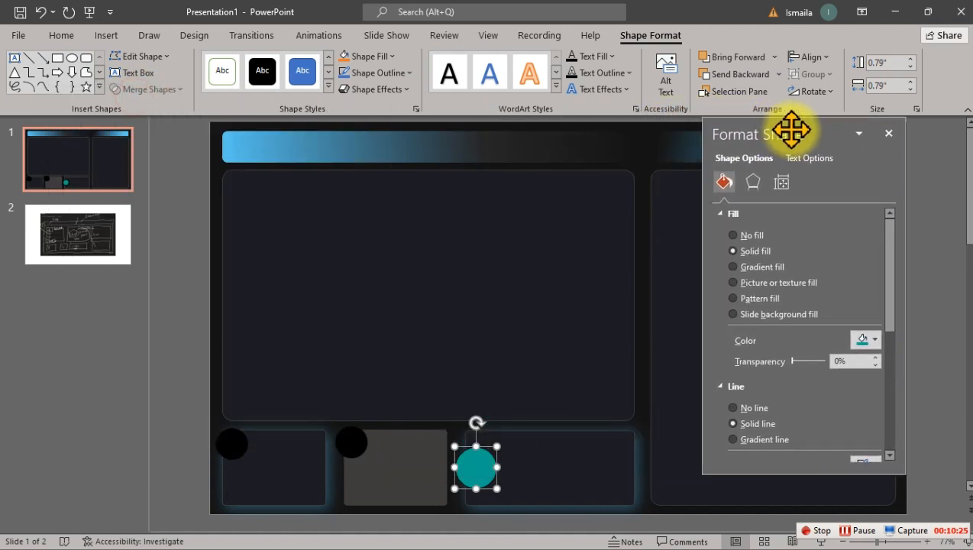
Step: Remove the outline from the teal circle on the third card
left_click(170, 308)
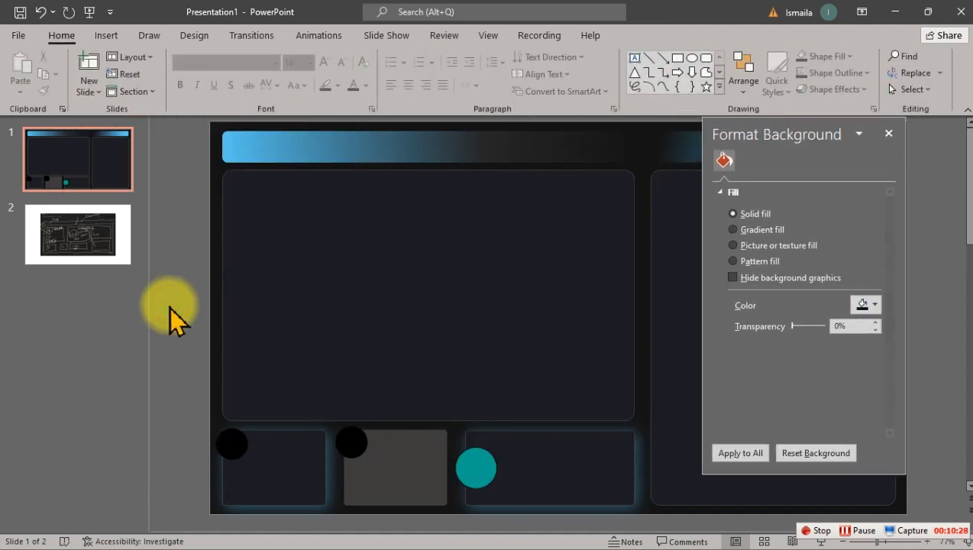
left_click(478, 470)
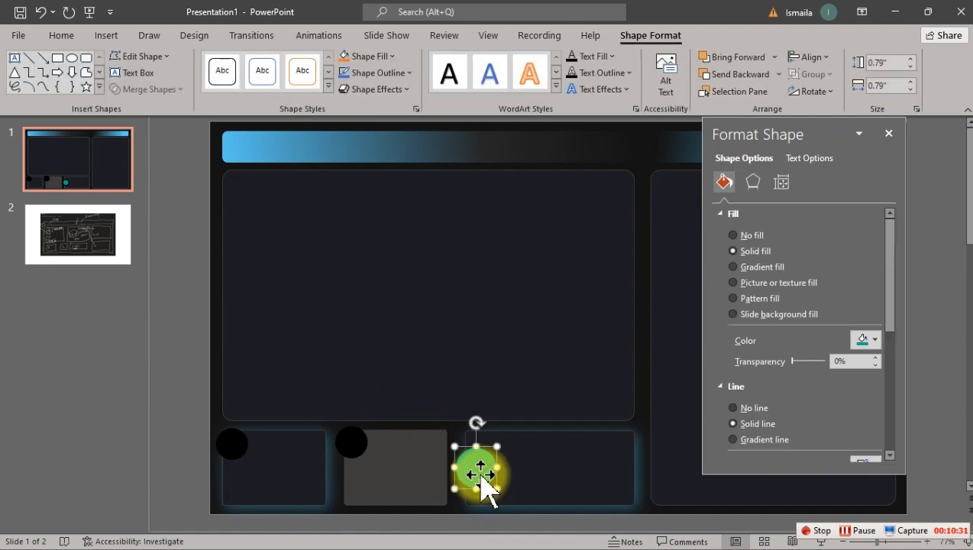
left_click(733, 408)
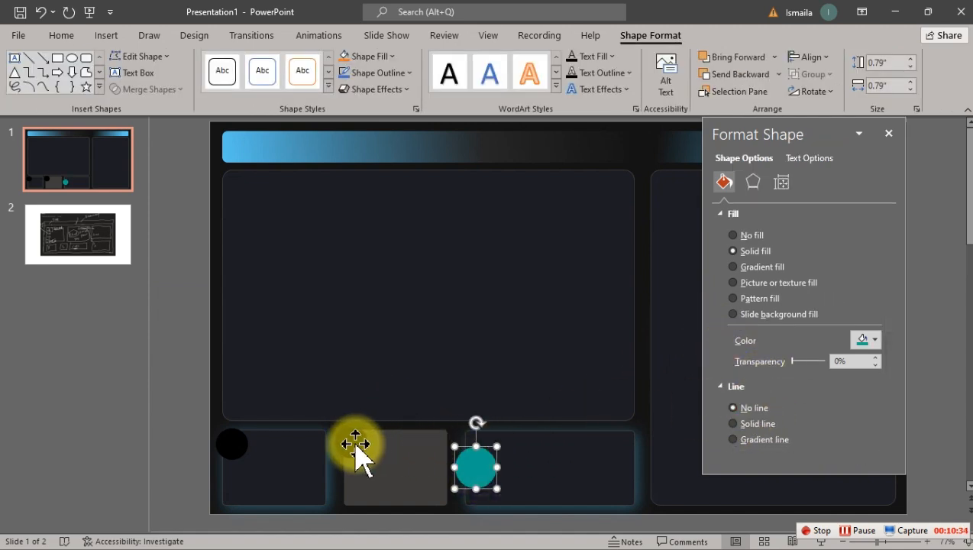
left_click(174, 309)
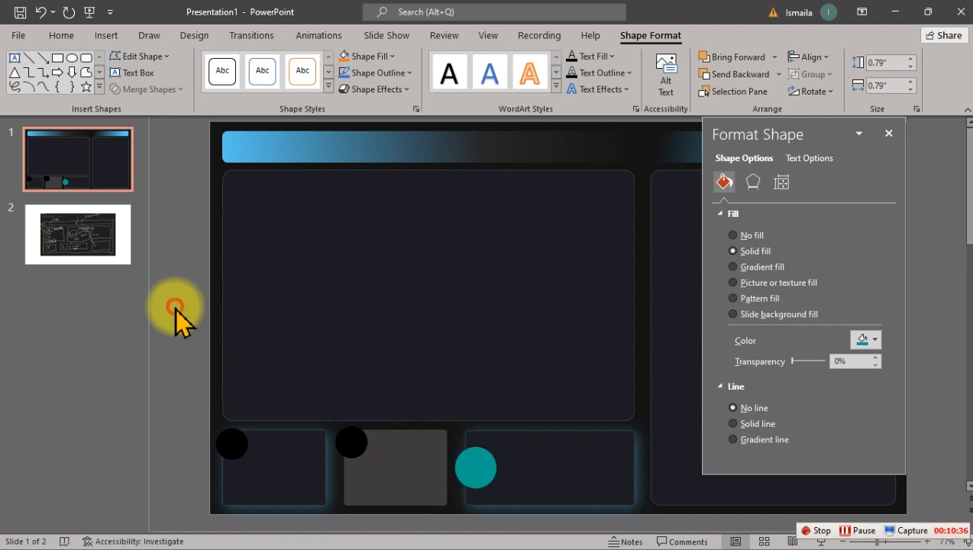
Step: Try to insert a stock icon on the slide
left_click(106, 37)
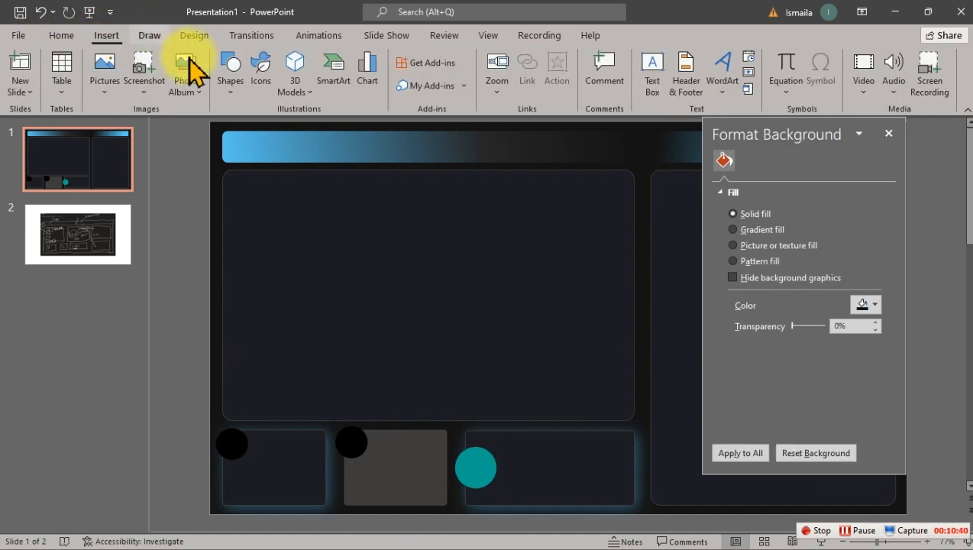
left_click(260, 76)
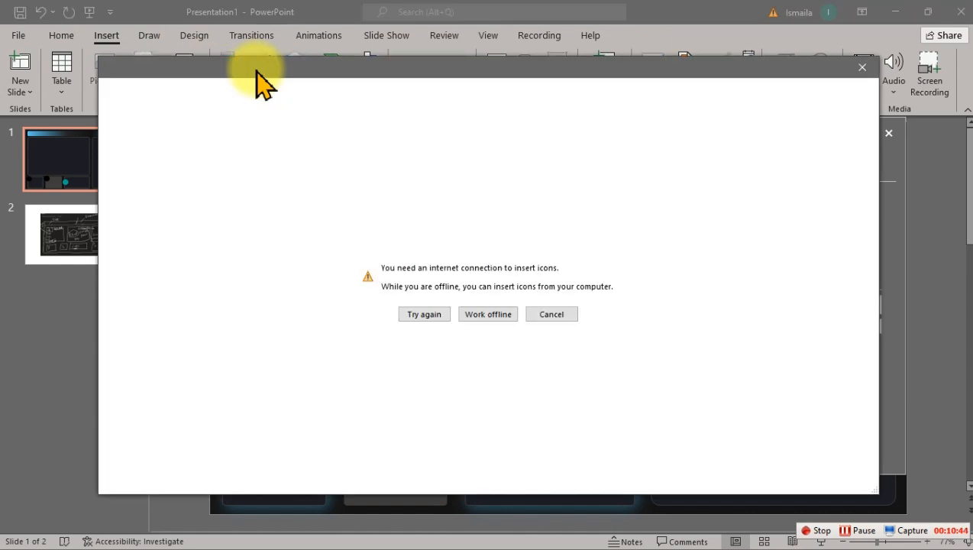
left_click(862, 68)
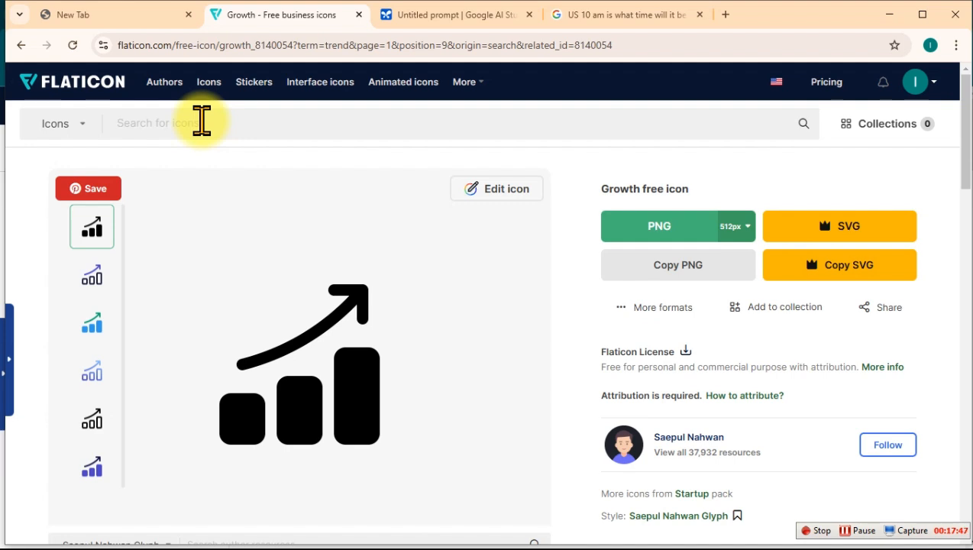
Step: Enter "energy" as the icon search term on Flaticon
type("energ")
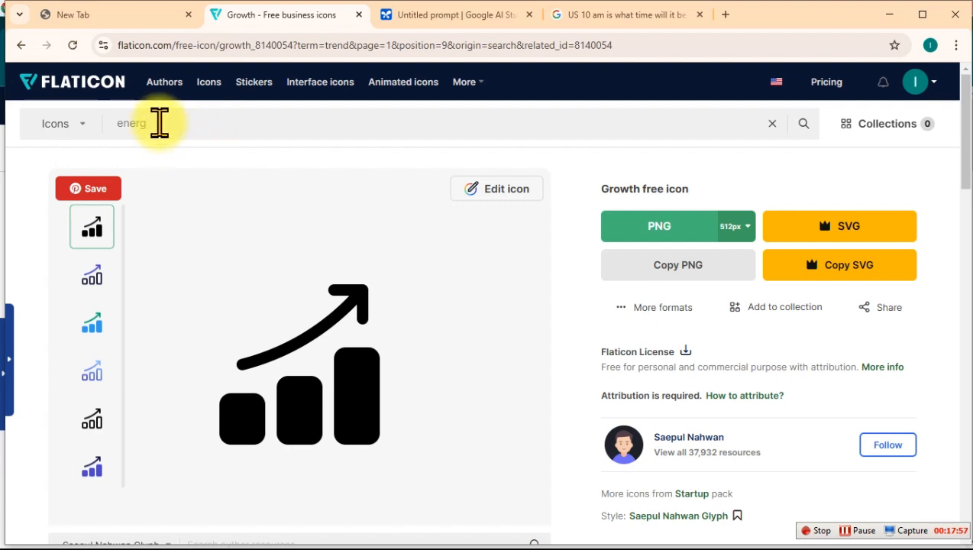
left_click(187, 127)
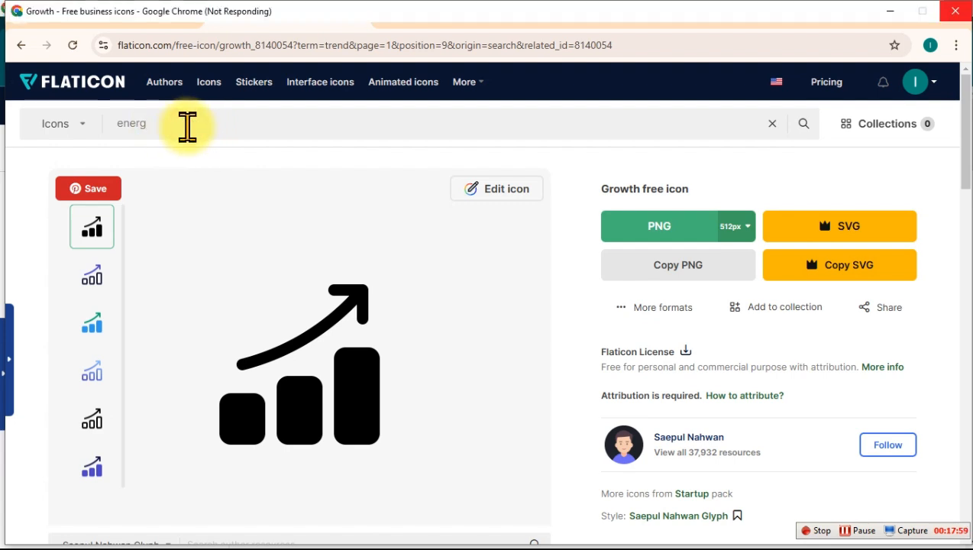
type("yy")
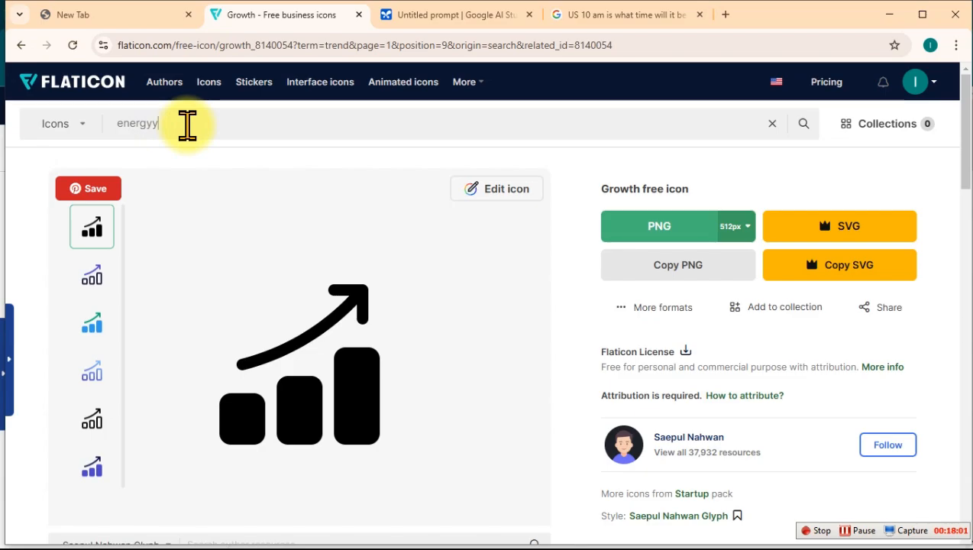
key("BackSpace")
key("alt+Tab")
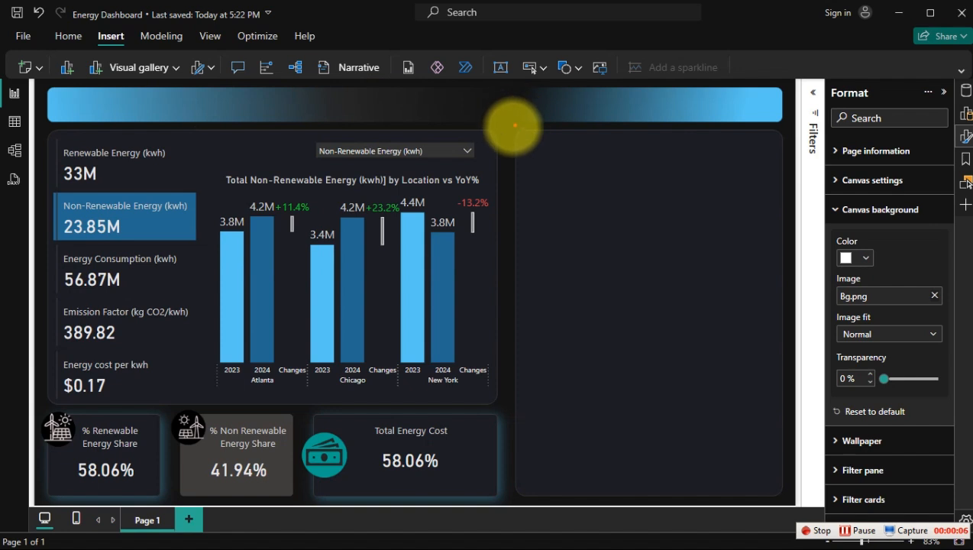
left_click_drag(510, 128, 776, 473)
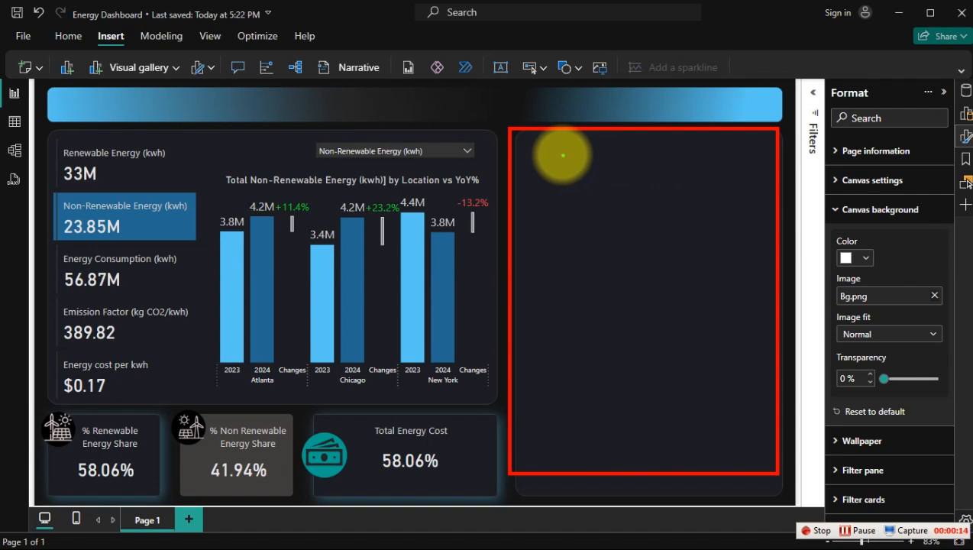
mouse_move(533, 144)
left_mouse_down()
mouse_move(771, 328)
mouse_move(770, 313)
left_mouse_up()
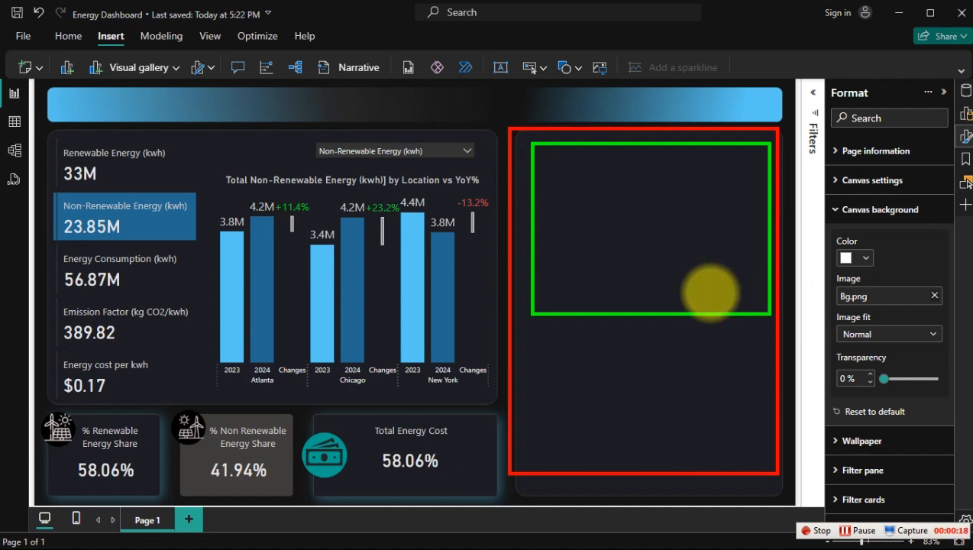
left_click_drag(310, 137, 485, 163)
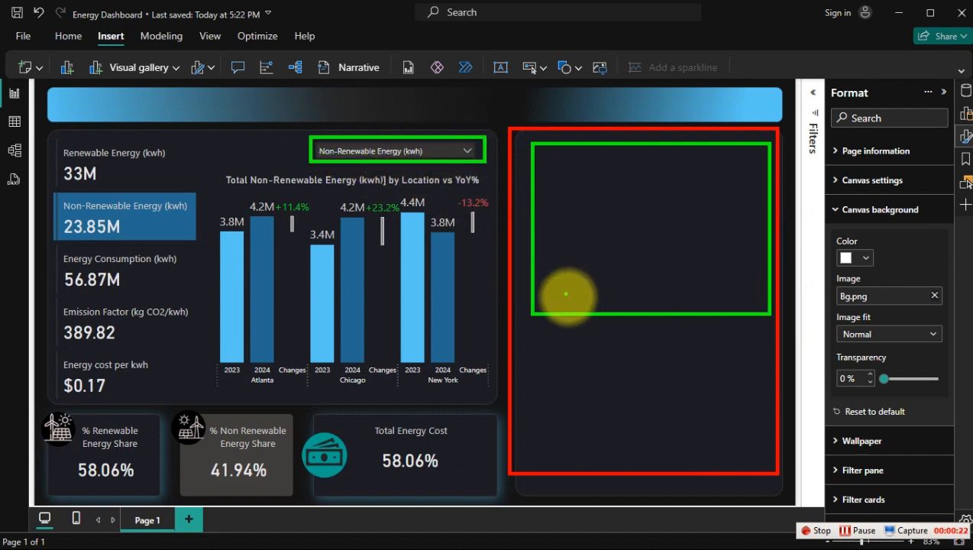
left_click_drag(534, 332, 761, 461)
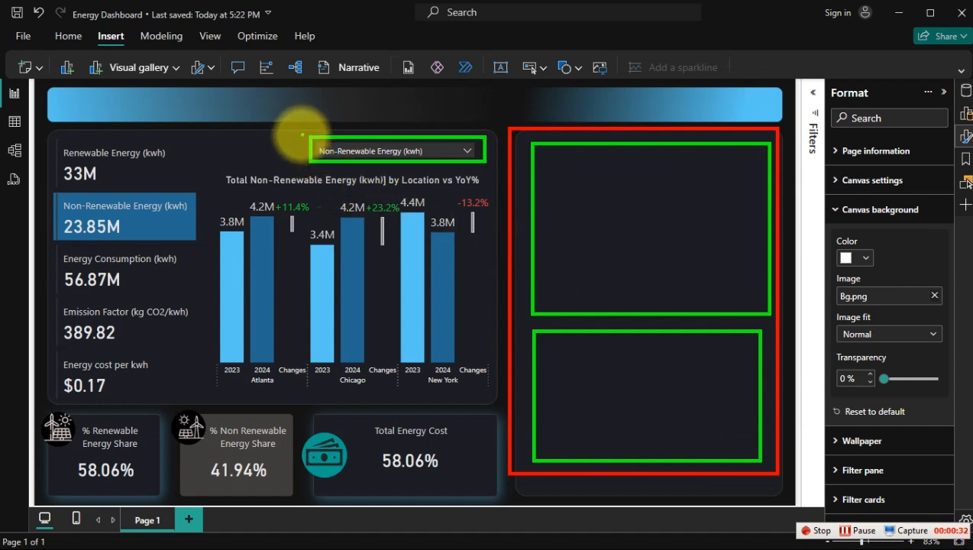
left_click_drag(300, 127, 489, 173)
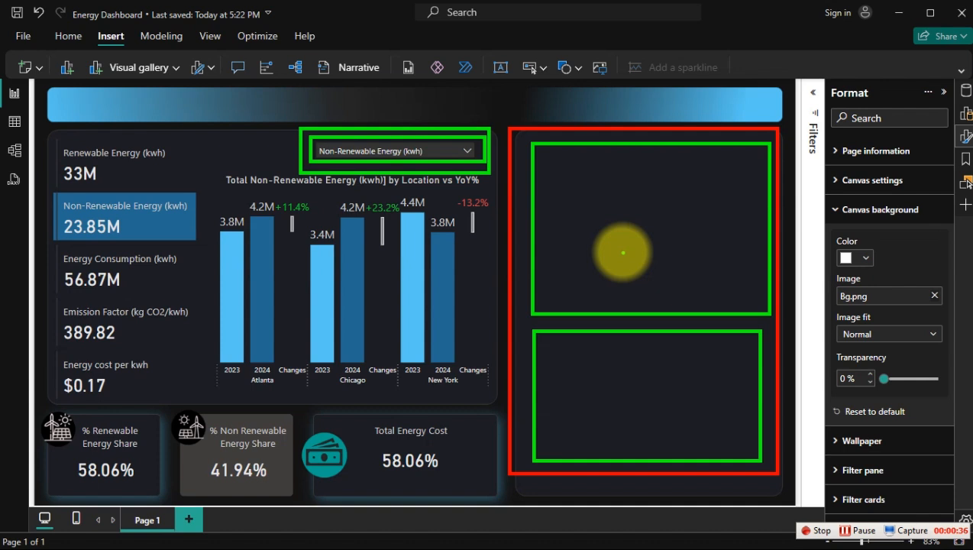
mouse_move(623, 252)
left_mouse_down()
mouse_move(680, 195)
mouse_move(700, 201)
left_mouse_up()
left_click_drag(603, 390, 545, 453)
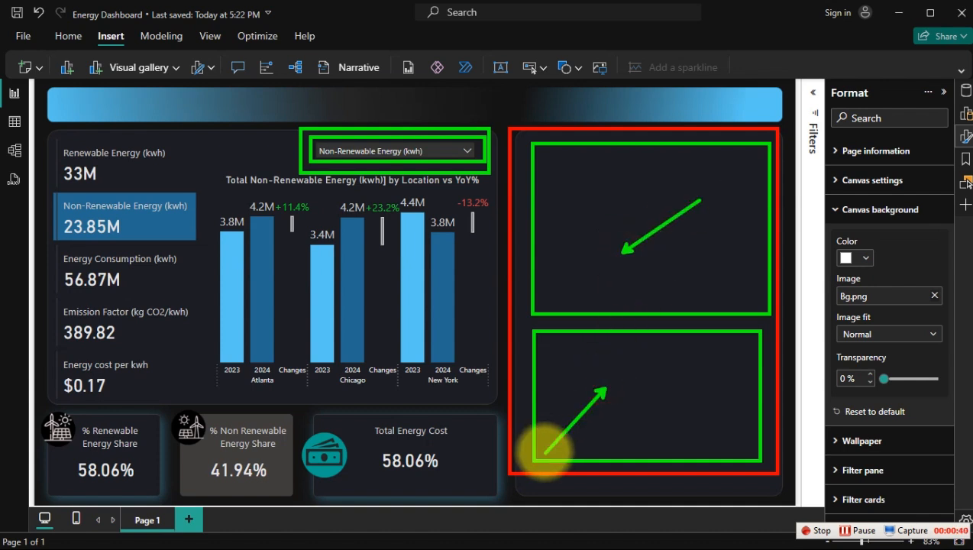
key("Escape")
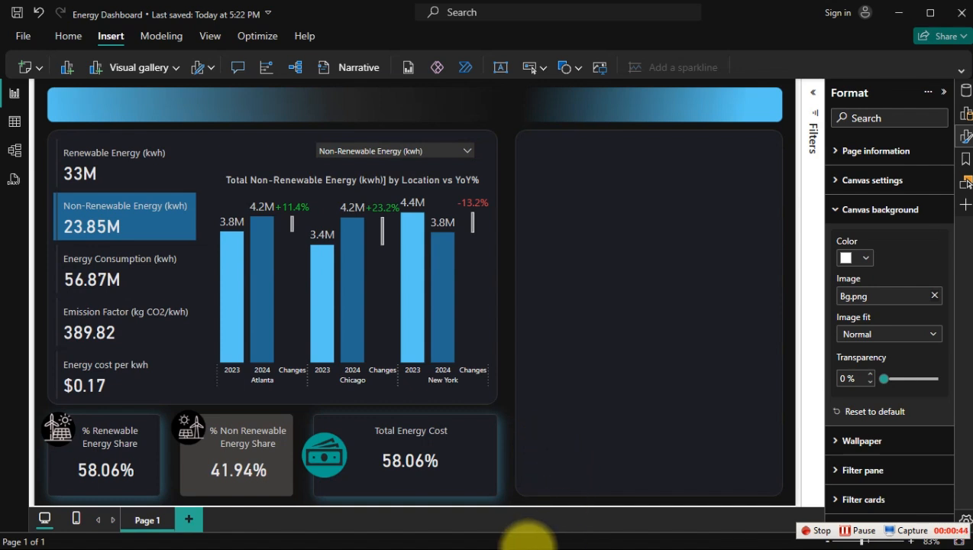
Step: Open the Calendar table in the table view to show its DAX definition
left_click(963, 95)
left_click(840, 178)
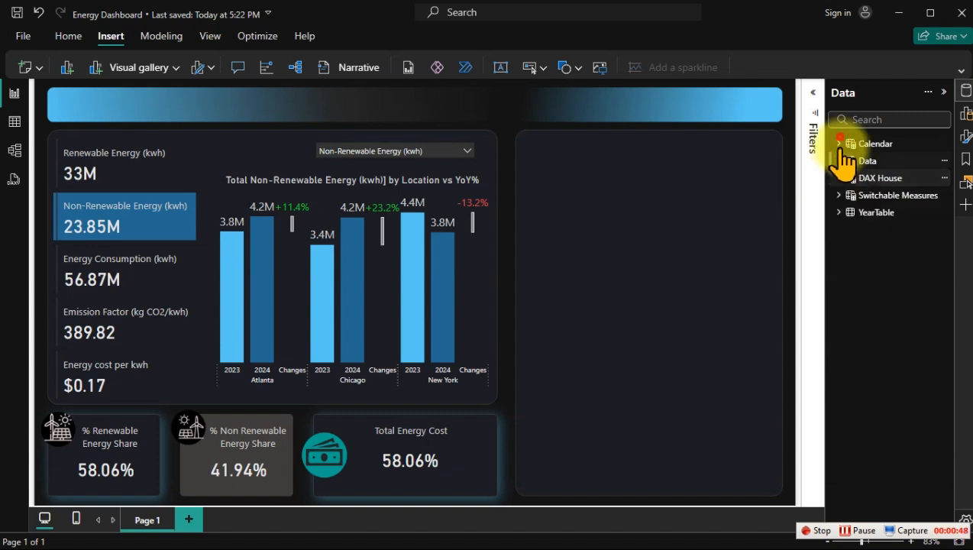
left_click(840, 144)
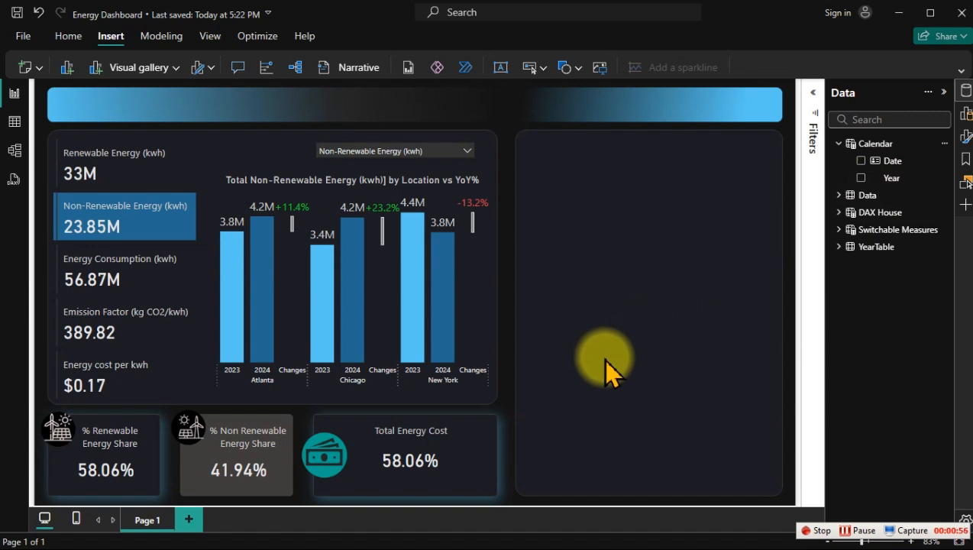
left_click(13, 123)
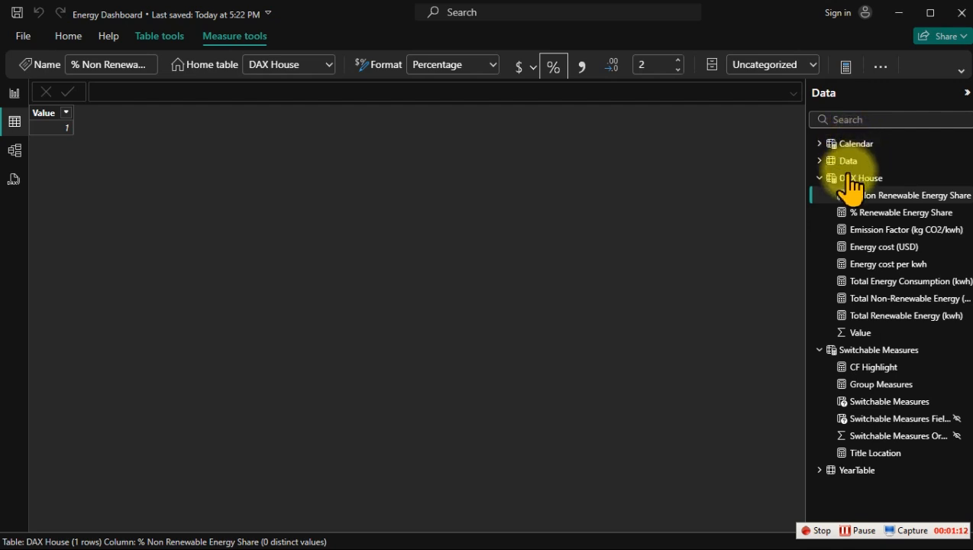
left_click(871, 143)
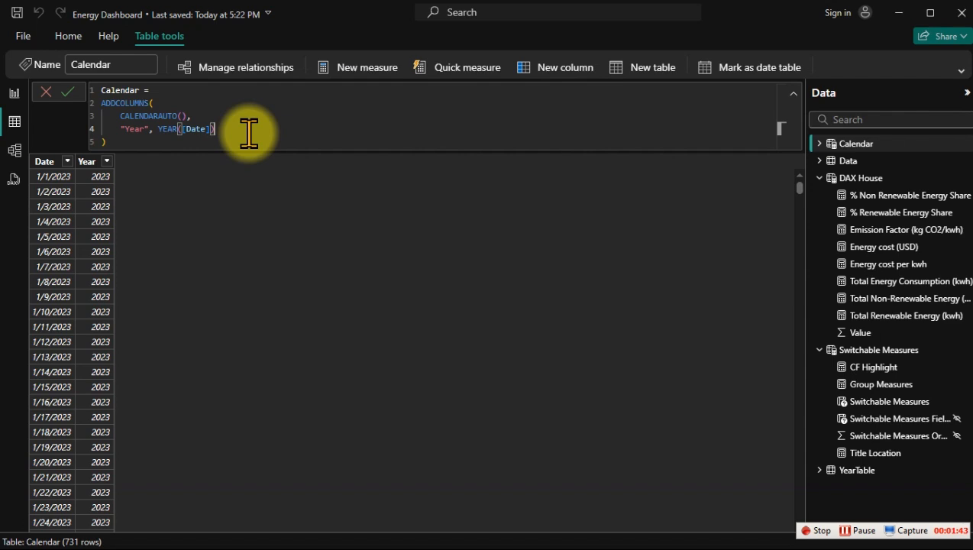
Step: Extend the Calendar table's ADDCOLUMNS formula with an "MN" column defined as MONTH([Date])
type(",")
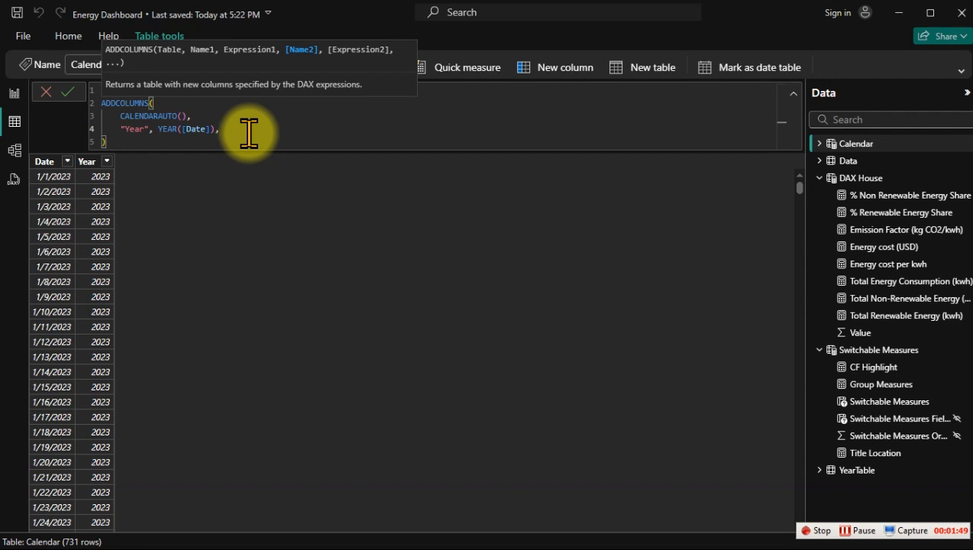
key("shift+Return")
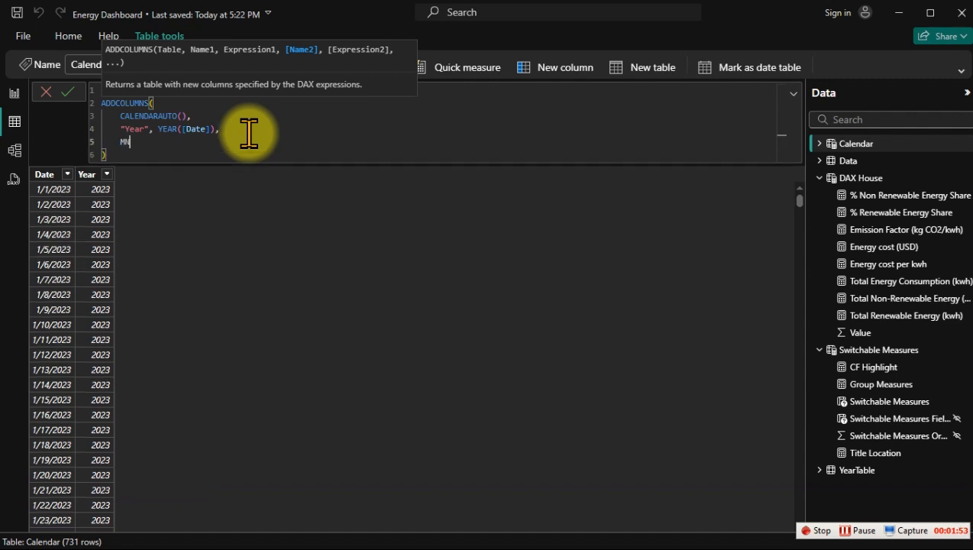
type("\"MN\",")
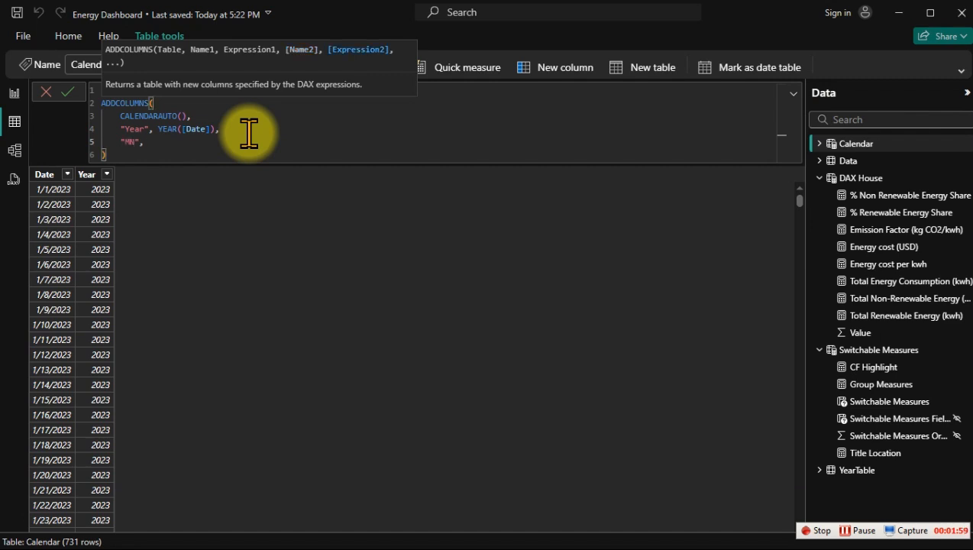
scroll(248, 133, "up", 2, "ctrl")
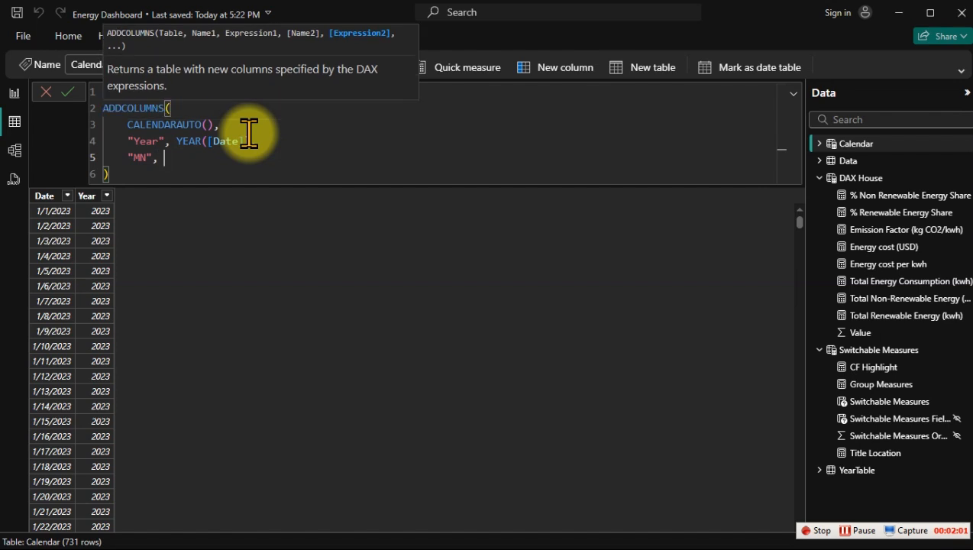
type("mon")
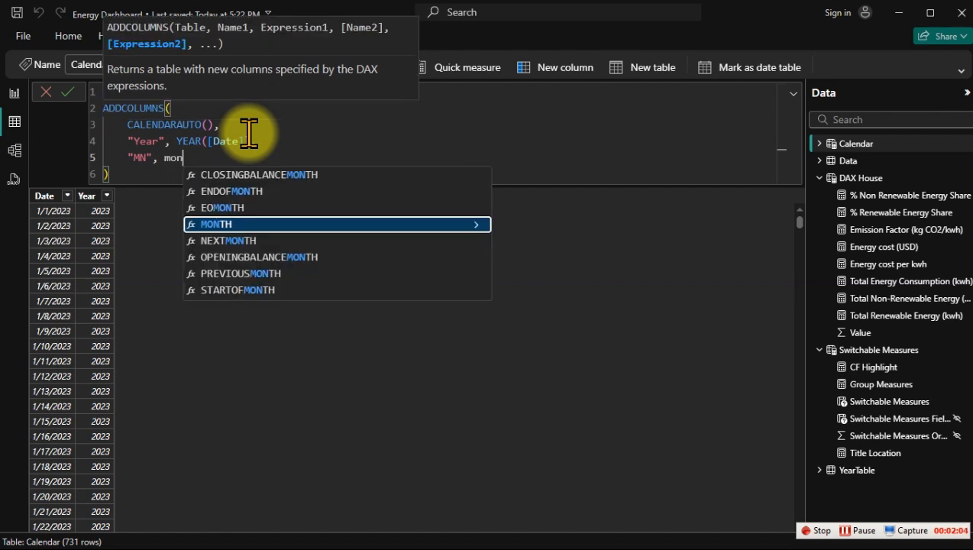
key("Tab")
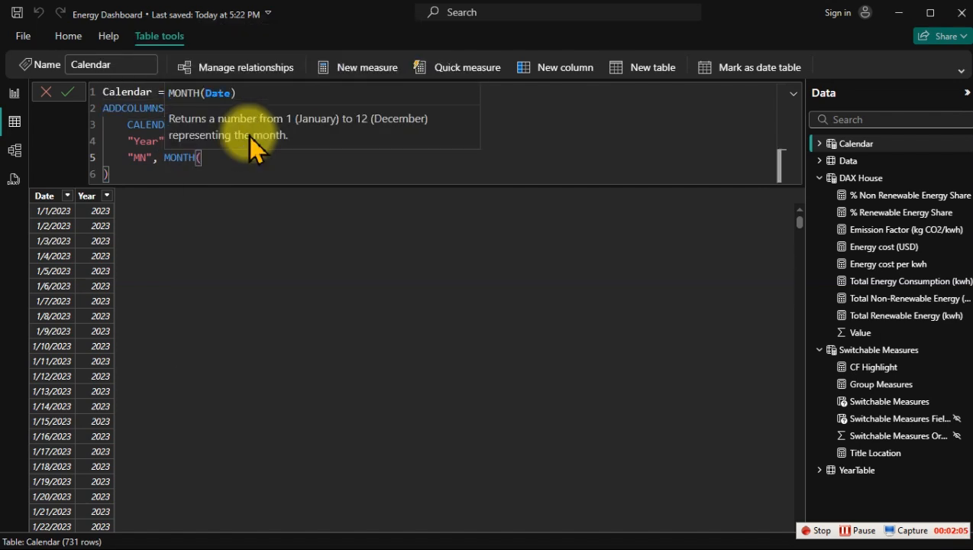
type("[")
key("Up")
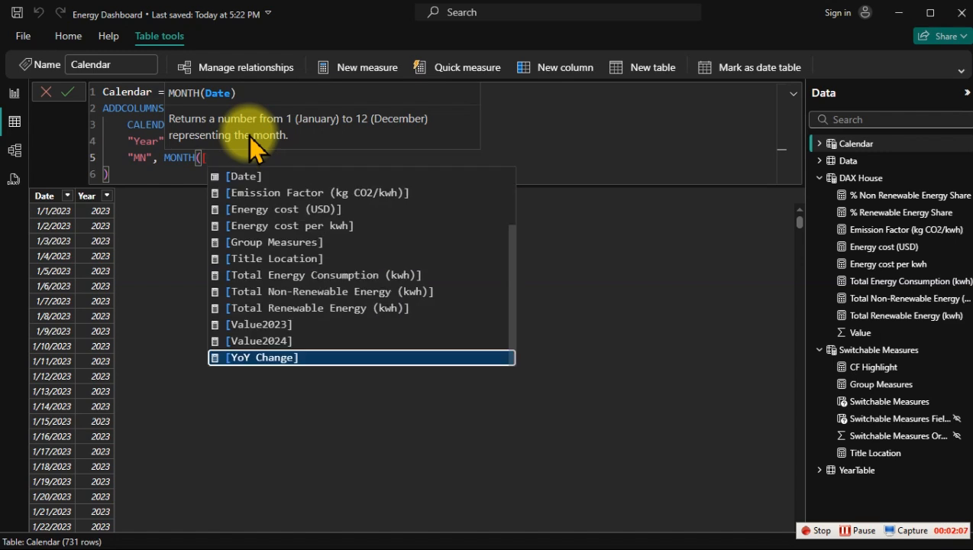
key("Up")
key("Up")
key("Up")
key("Up")
key("Up")
key("Up")
key("Up")
key("Up")
key("Up")
key("Up")
key("Up")
key("Up")
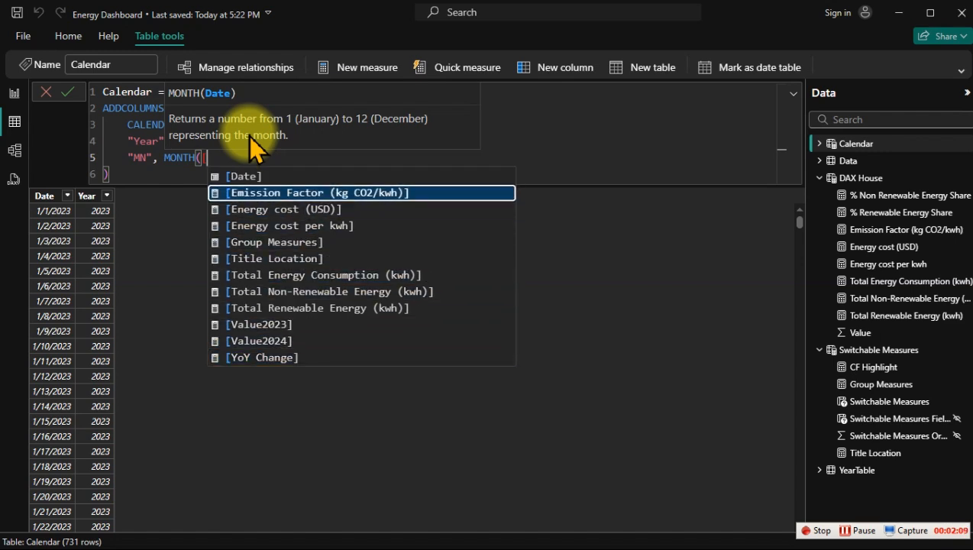
key("Tab")
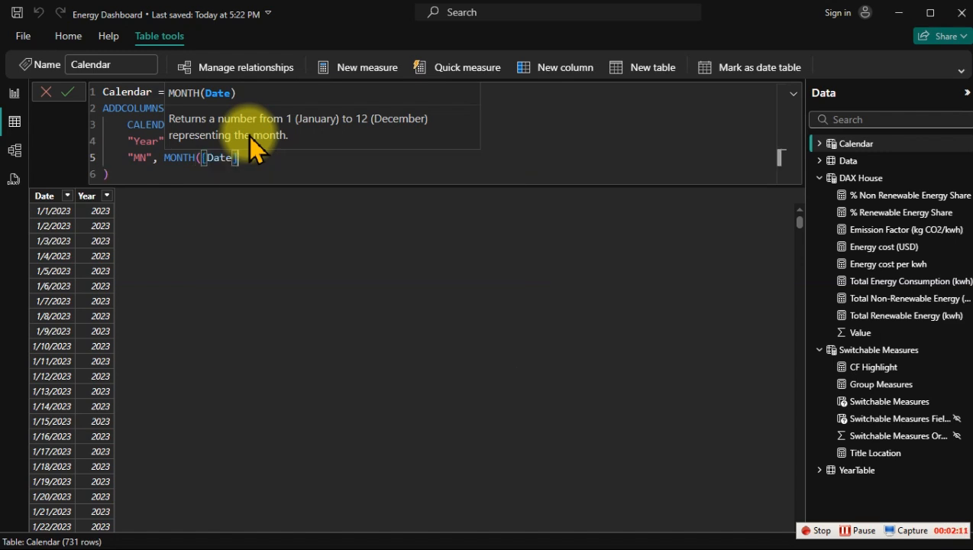
type("),")
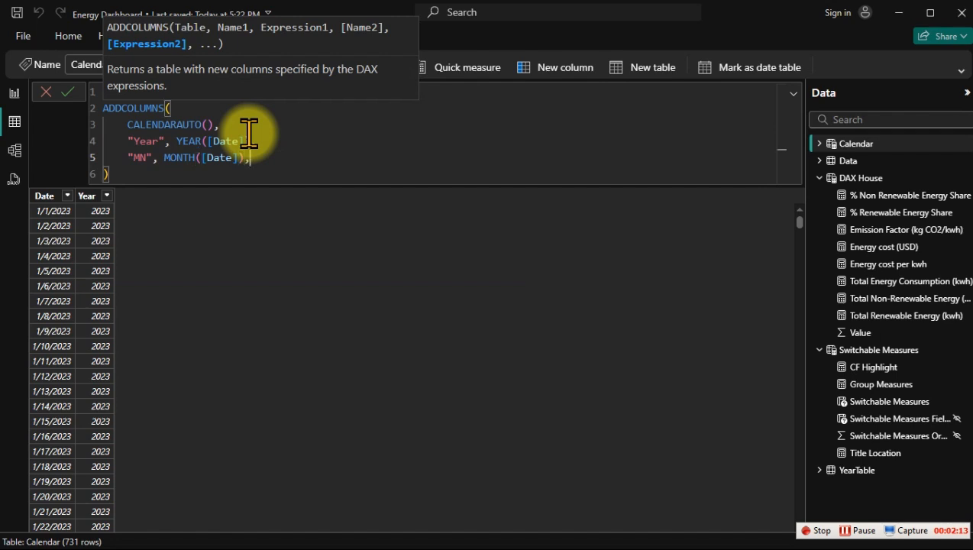
Step: Add a "Month" column defined as FORMAT([Date],"mmm") to the Calendar formula and commit the definition
key("shift+Return")
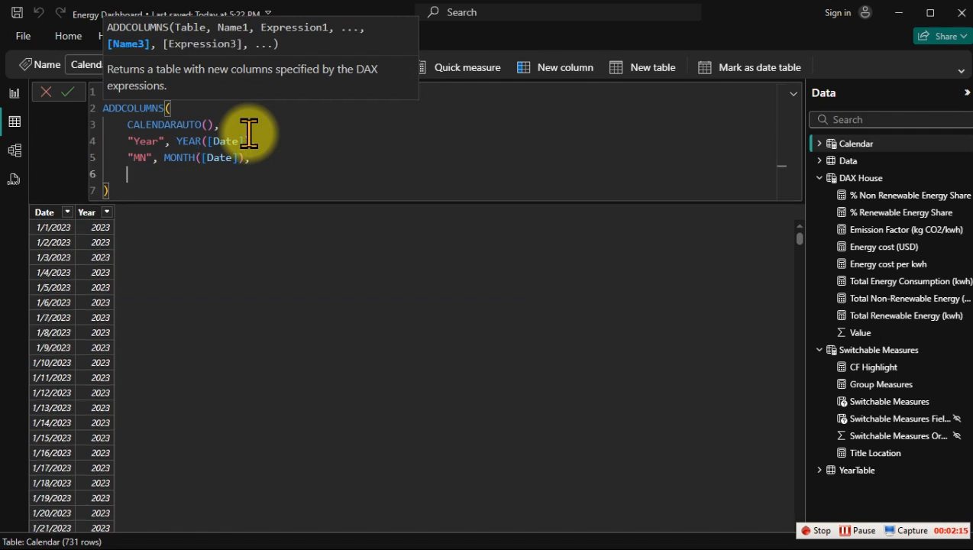
type("\"Month\",")
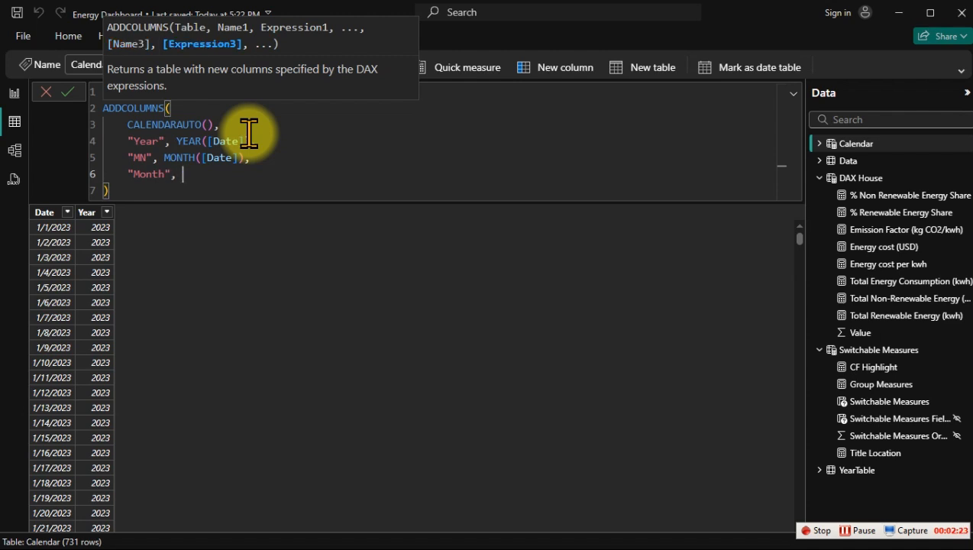
type("form")
key("Tab")
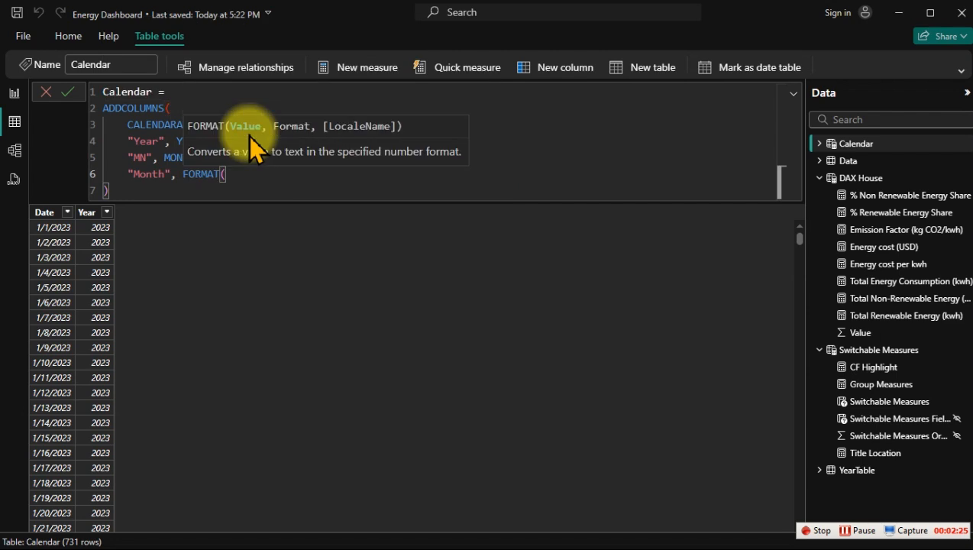
key("Up")
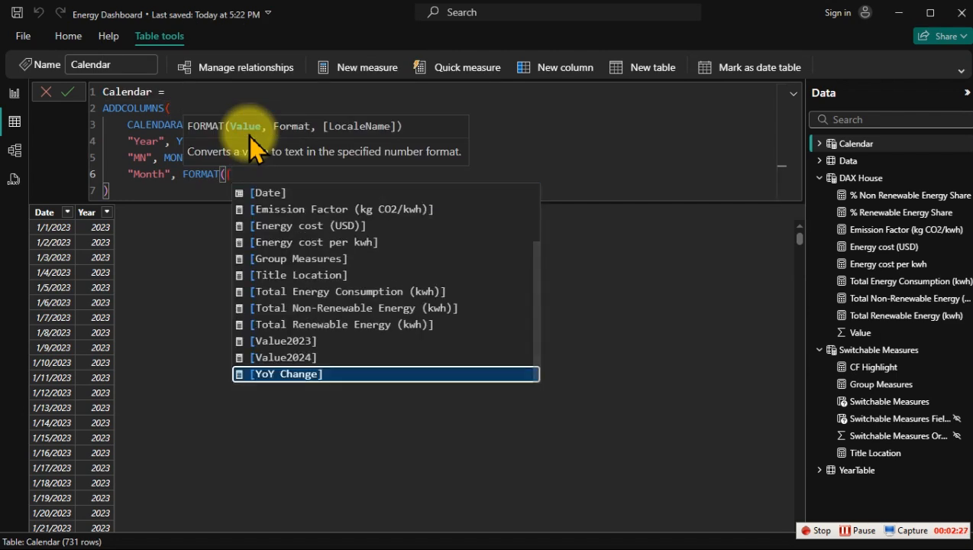
key("Down")
key("Up")
key("Up")
key("Up")
key("Up")
key("Up")
key("Up")
key("Up")
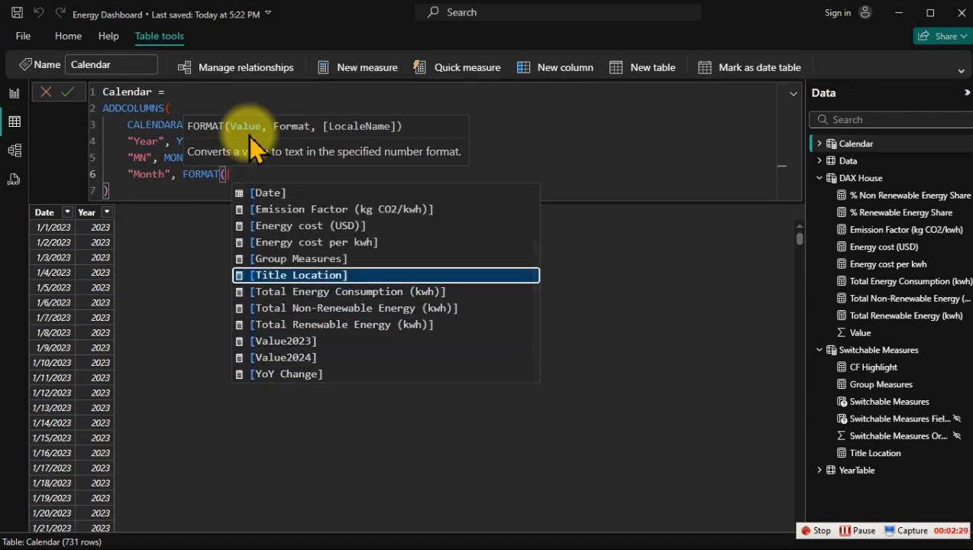
key("Up")
key("Up")
key("Up")
key("Up")
key("Up")
key("Tab")
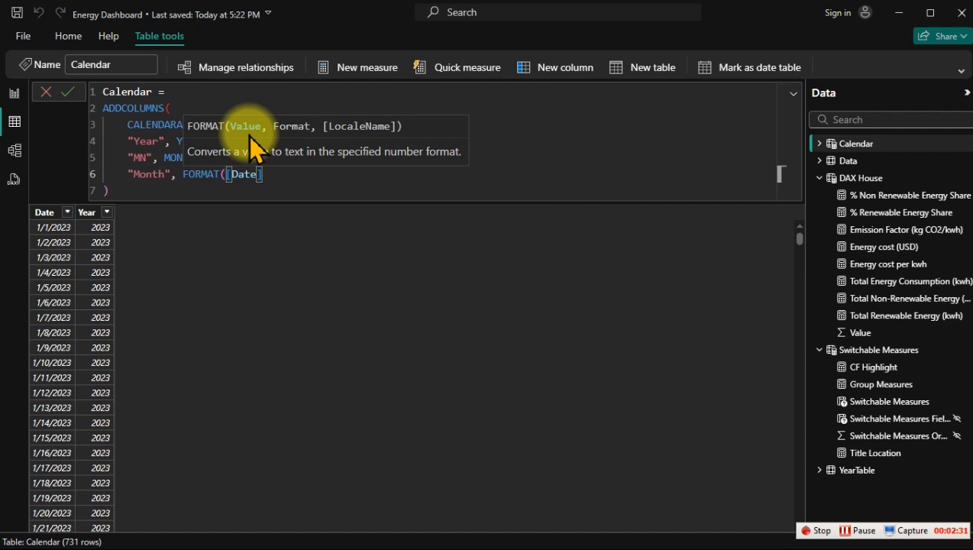
type(",\"mmm\")")
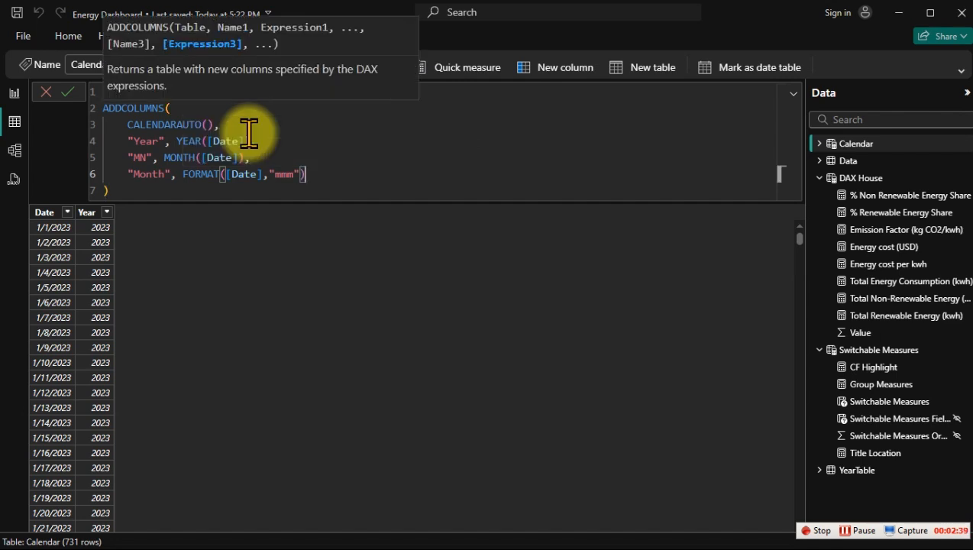
key("Return")
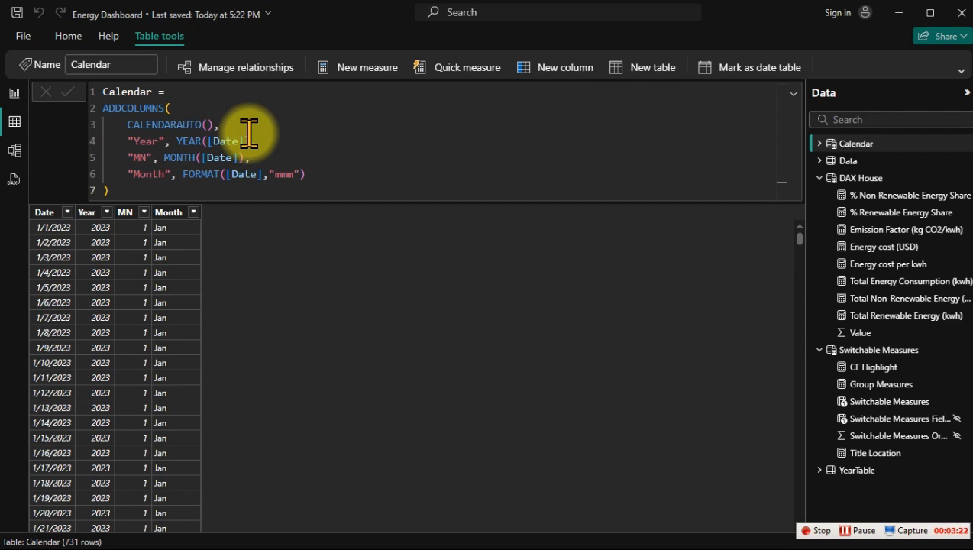
Step: Sort the Calendar table's Month column by the MN column
left_click(162, 214)
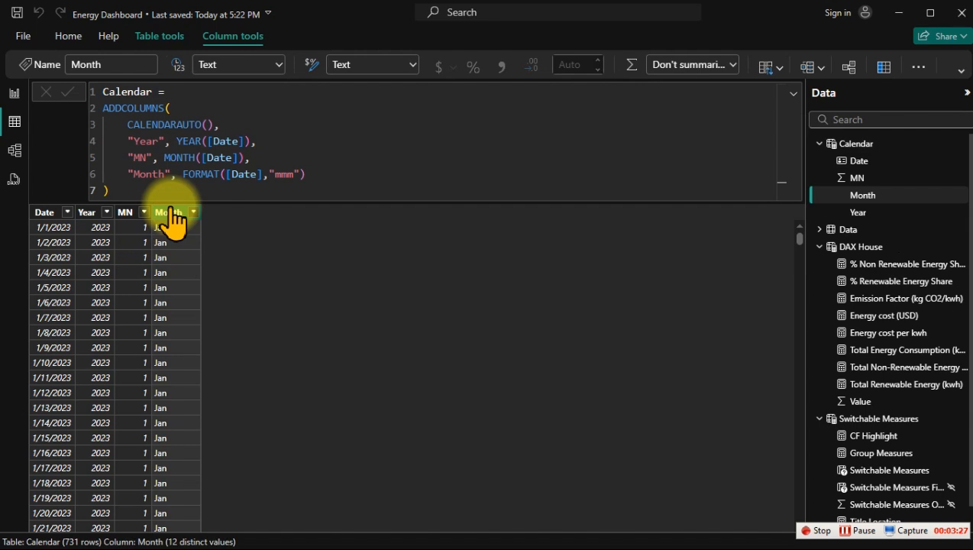
left_click(961, 68)
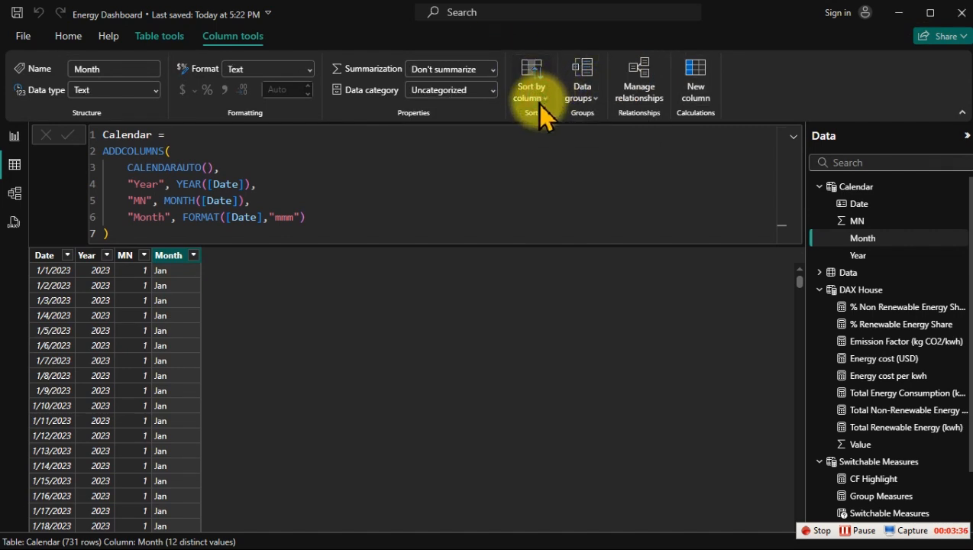
left_click(536, 104)
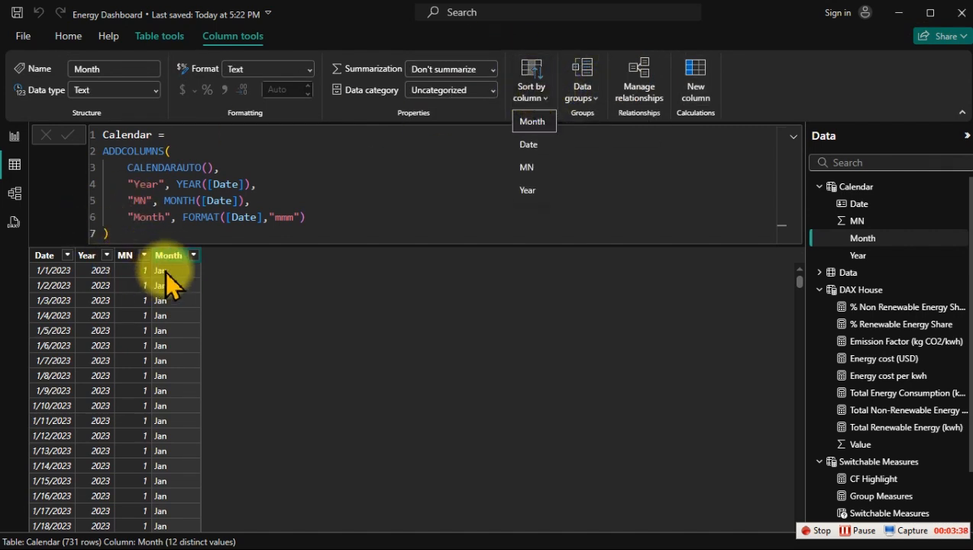
key("Escape")
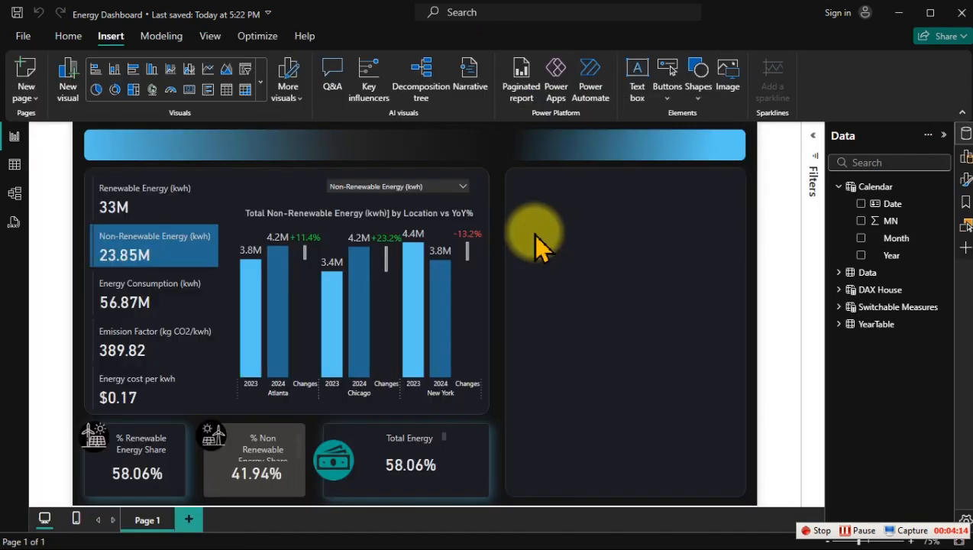
Step: Add a line chart to the empty panel plotting Group Measures by the Calendar table's Month column
right_click(535, 235)
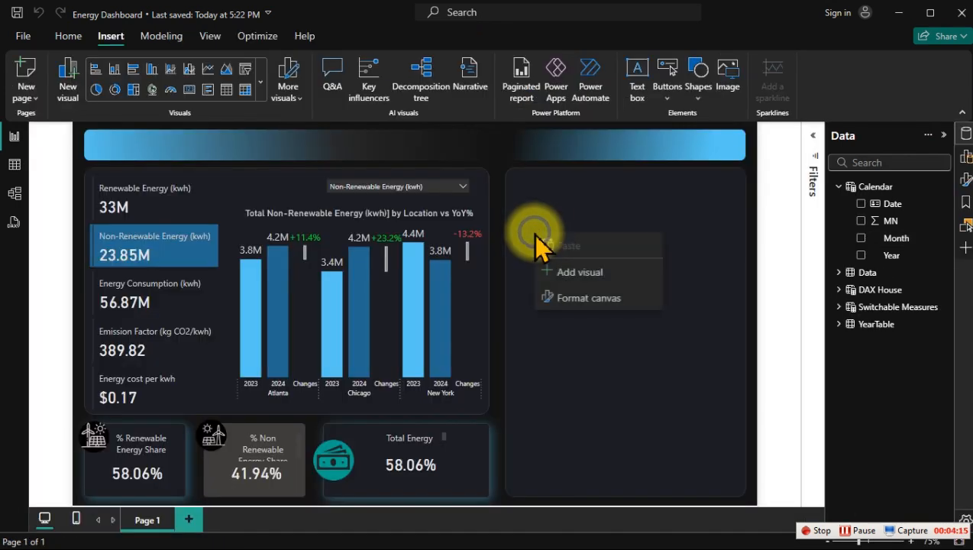
left_click(565, 273)
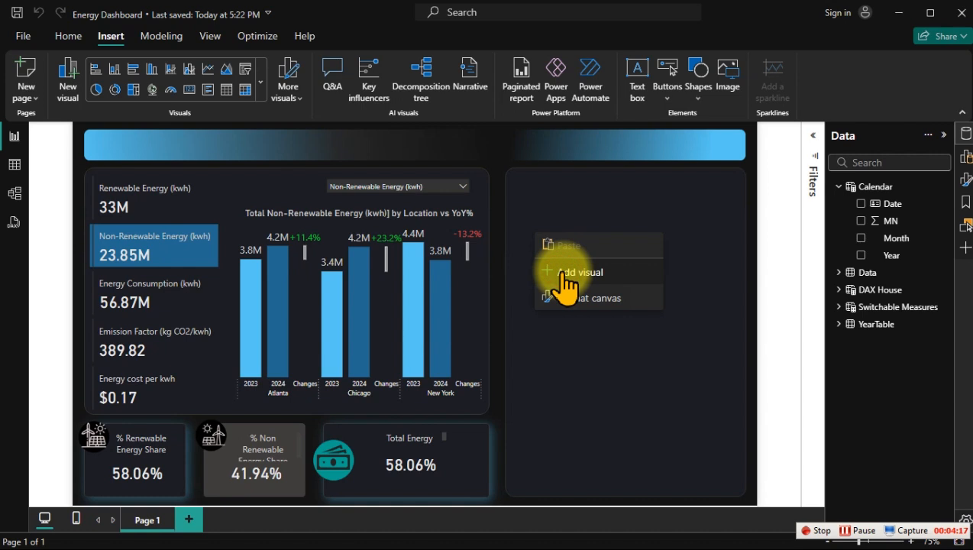
left_click(861, 239)
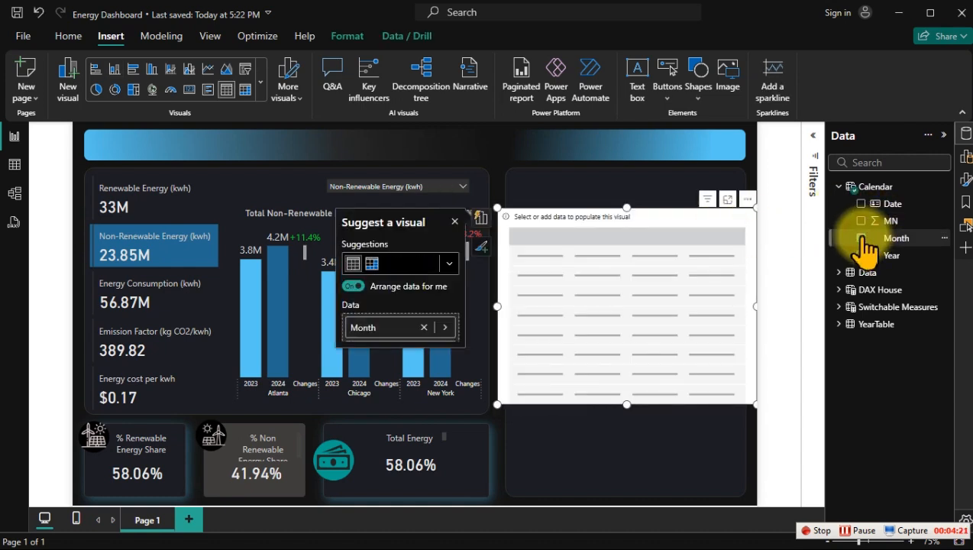
left_click(840, 307)
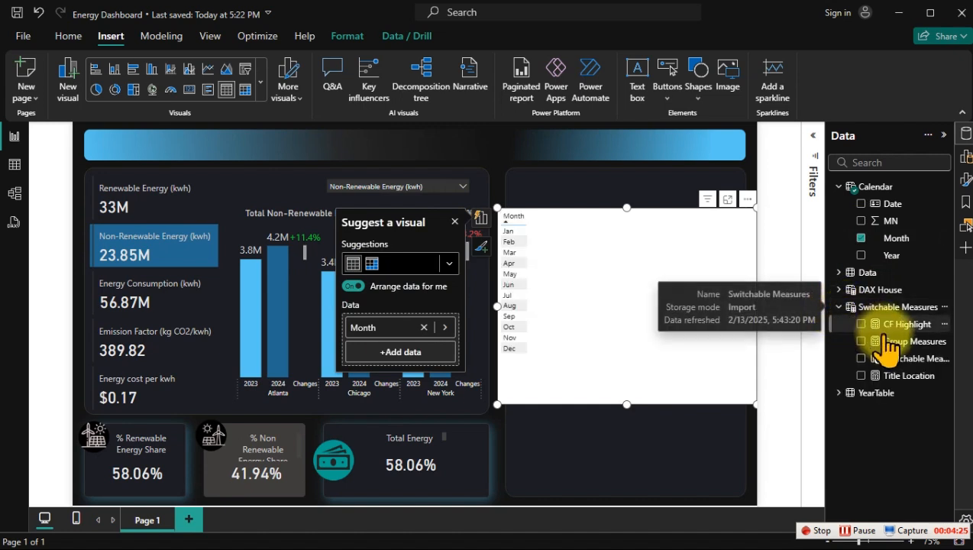
left_click_drag(893, 343, 654, 313)
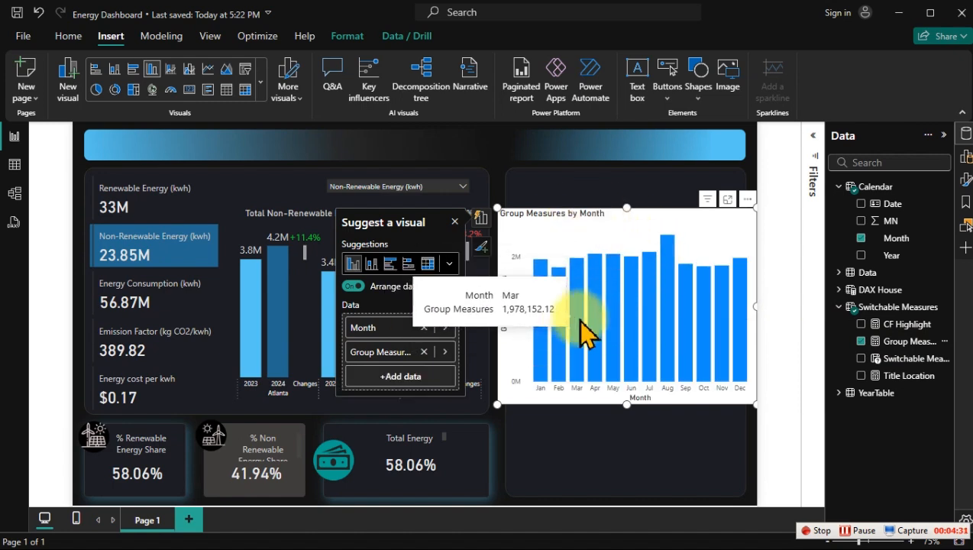
left_click(209, 67)
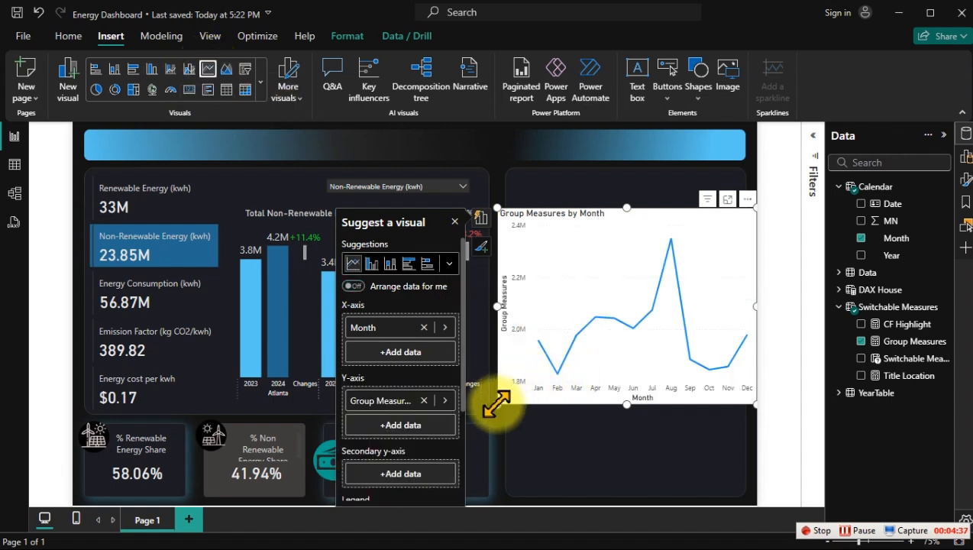
Step: Resize the line chart to about 432 wide by 336 high so it fits within the upper part of the panel
left_click_drag(495, 405, 510, 351)
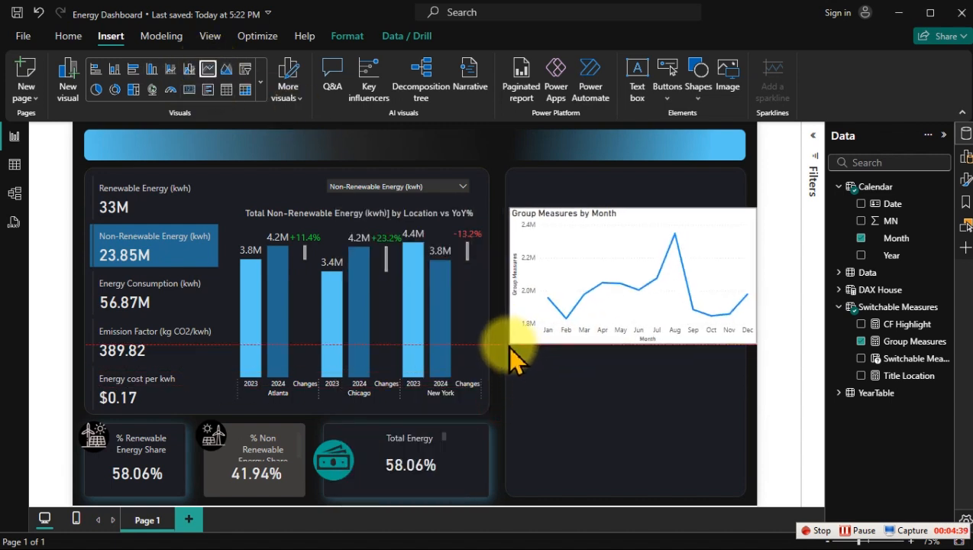
left_click(756, 283)
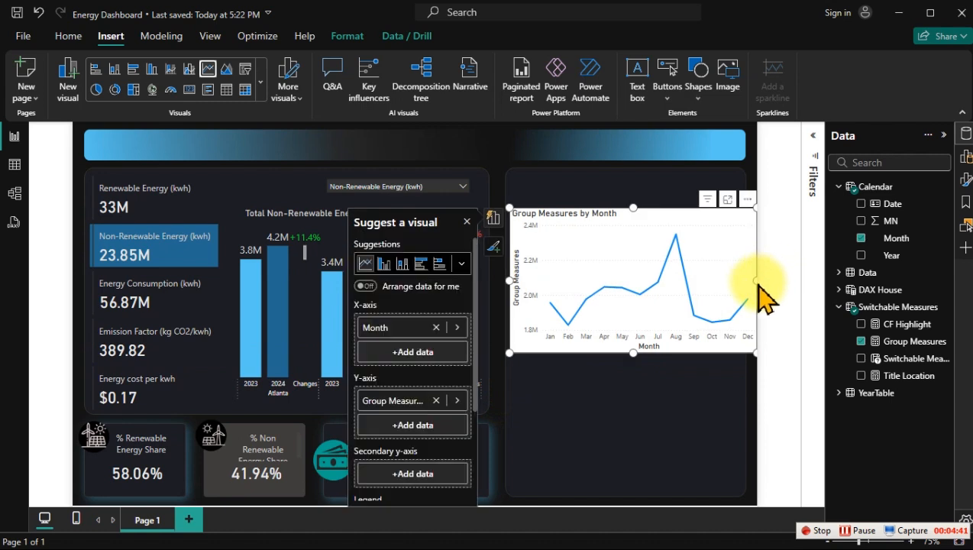
left_click_drag(754, 283, 741, 284)
left_click_drag(625, 207, 629, 174)
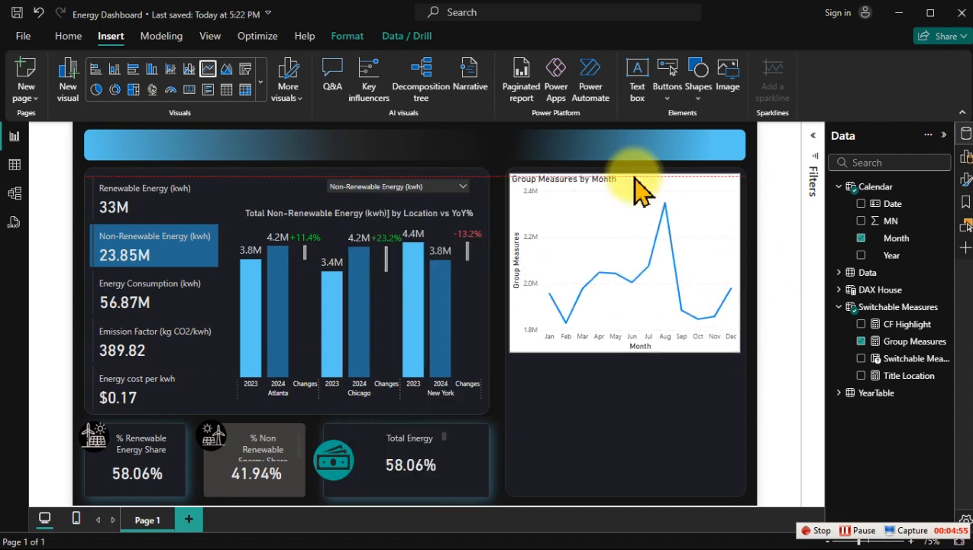
Step: Turn off the line chart's background
left_click(536, 211)
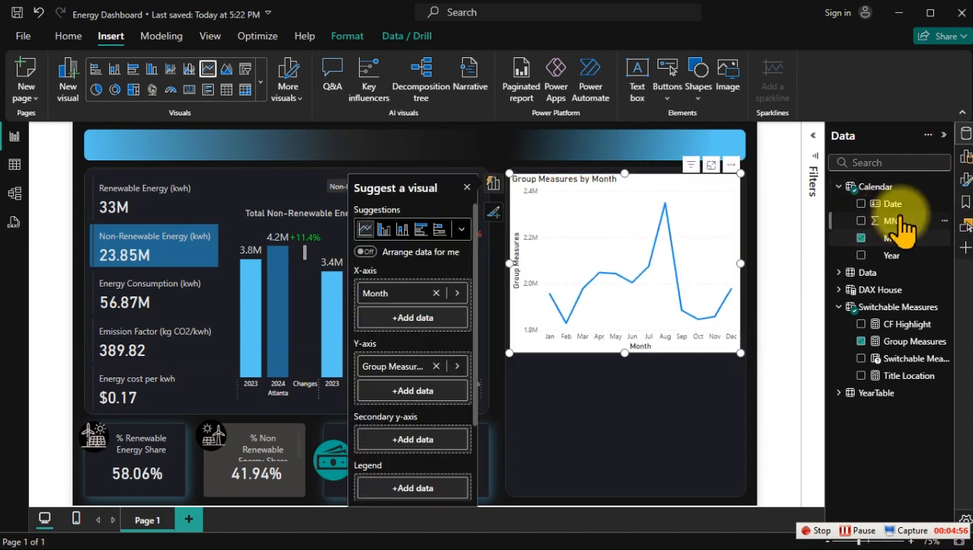
left_click(962, 182)
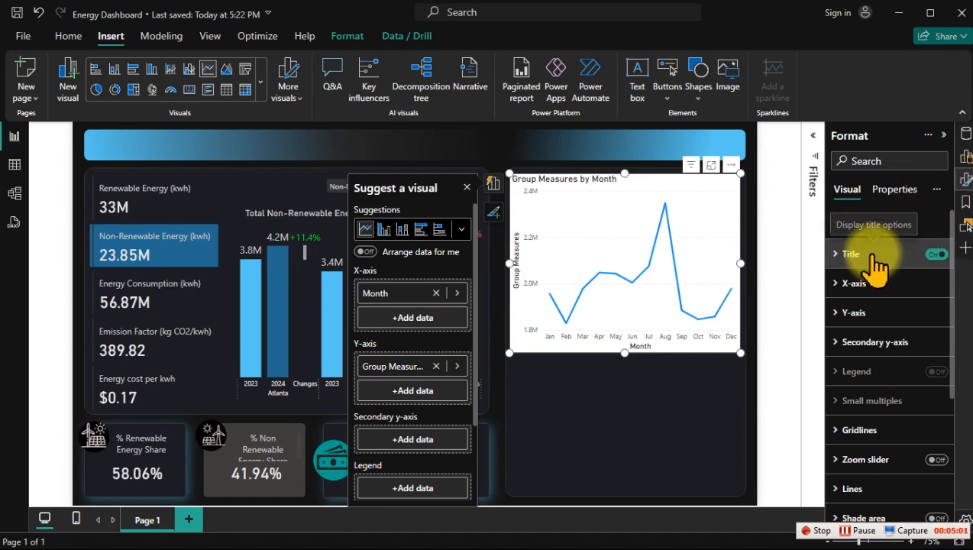
scroll(848, 229, "up", 2)
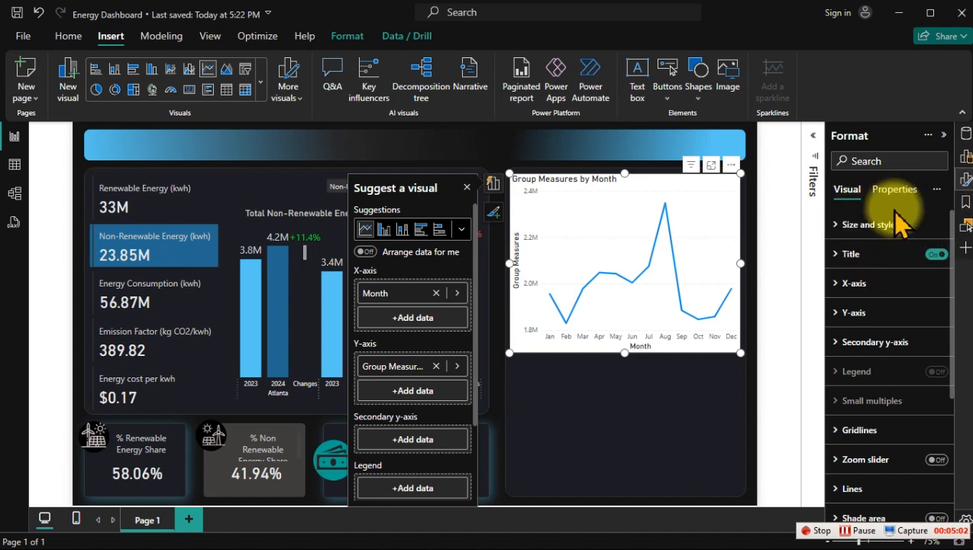
left_click(854, 223)
scroll(924, 397, "down", 1)
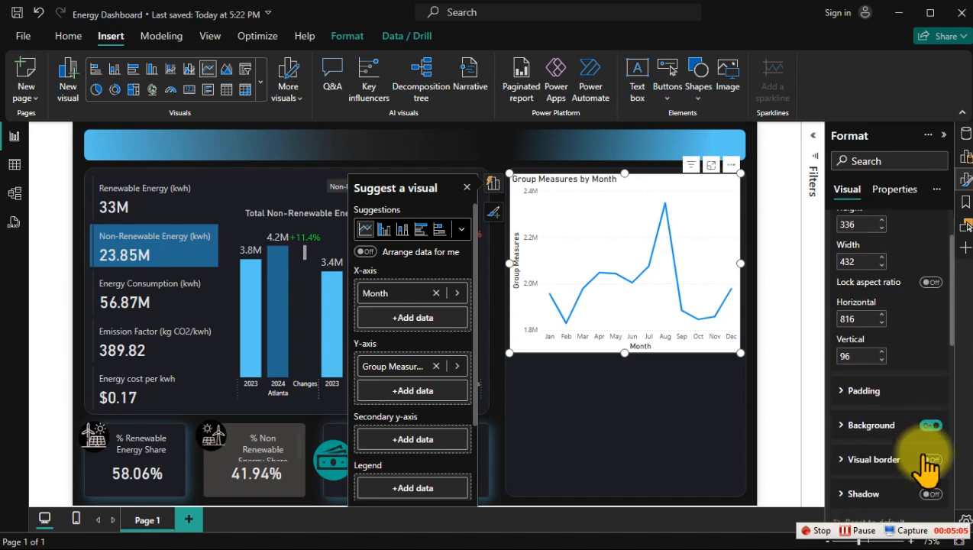
left_click(930, 426)
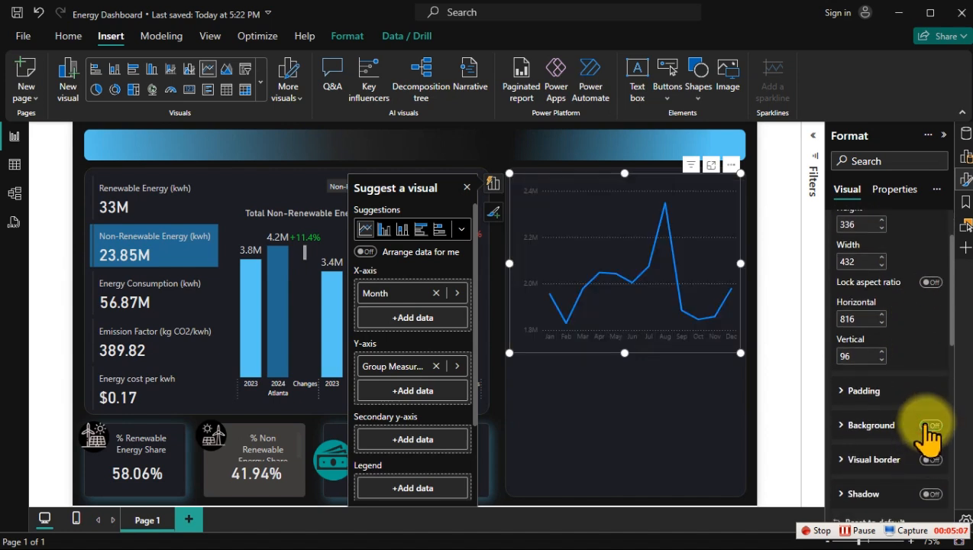
scroll(929, 424, "up", 1)
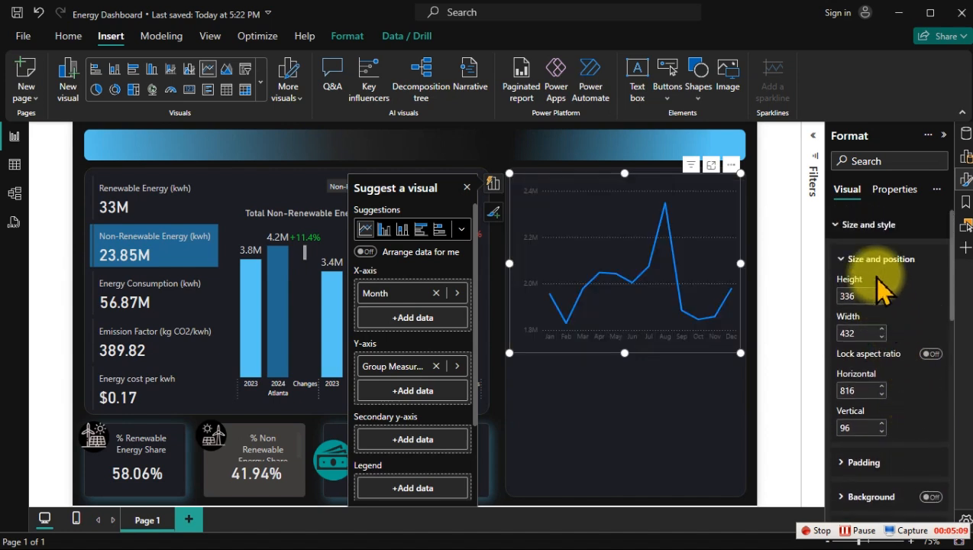
left_click(855, 223)
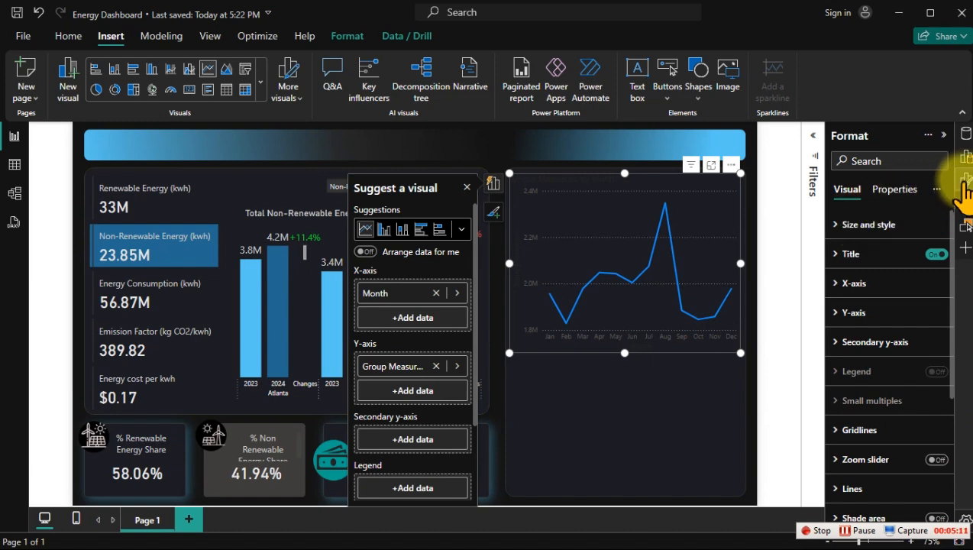
Step: Set the line chart's interpolation type to Smooth
left_click(961, 180)
left_click(961, 179)
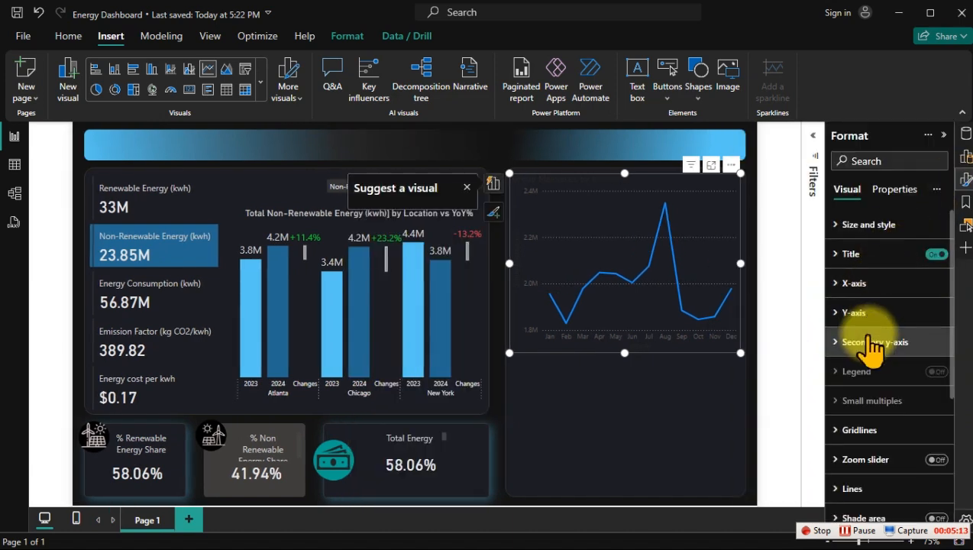
scroll(878, 416, "down", 3)
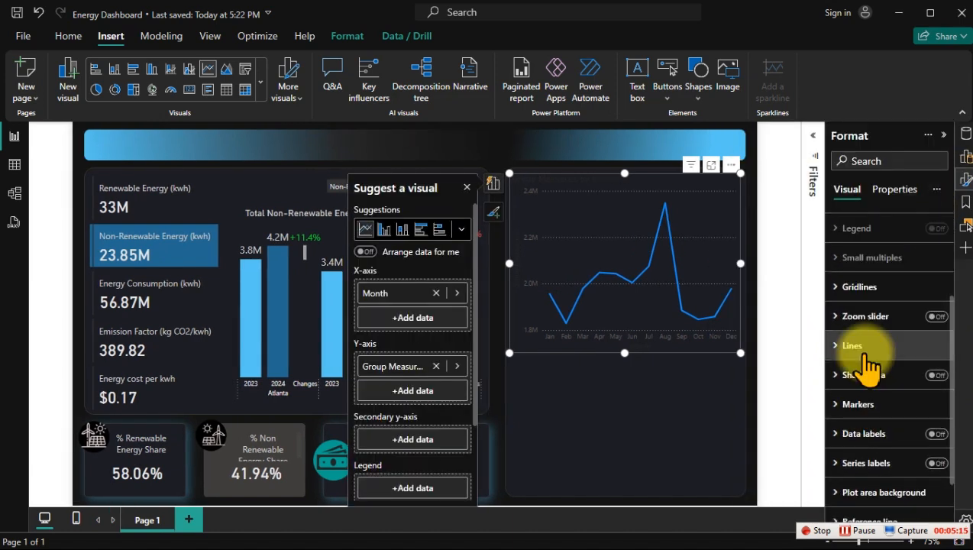
left_click(859, 345)
scroll(866, 352, "down", 3)
scroll(865, 350, "down", 2)
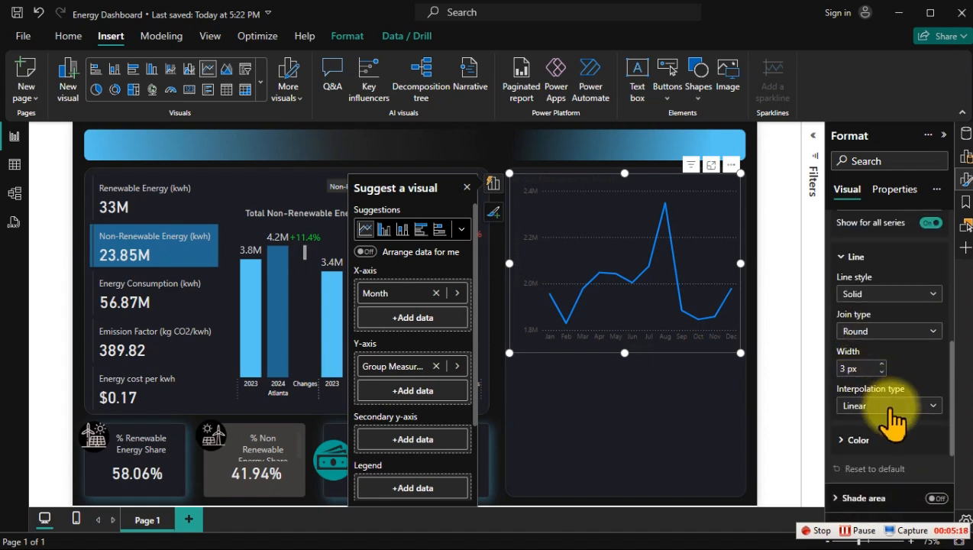
left_click(889, 410)
left_click(871, 443)
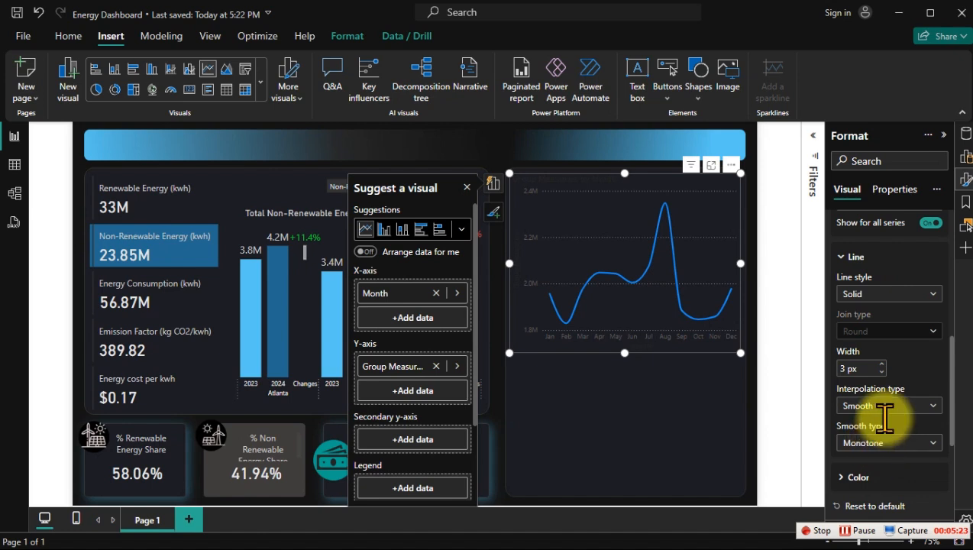
Step: Enable the shaded area under the line with 82% area transparency and dismiss the visual suggestions
scroll(879, 389, "down", 3)
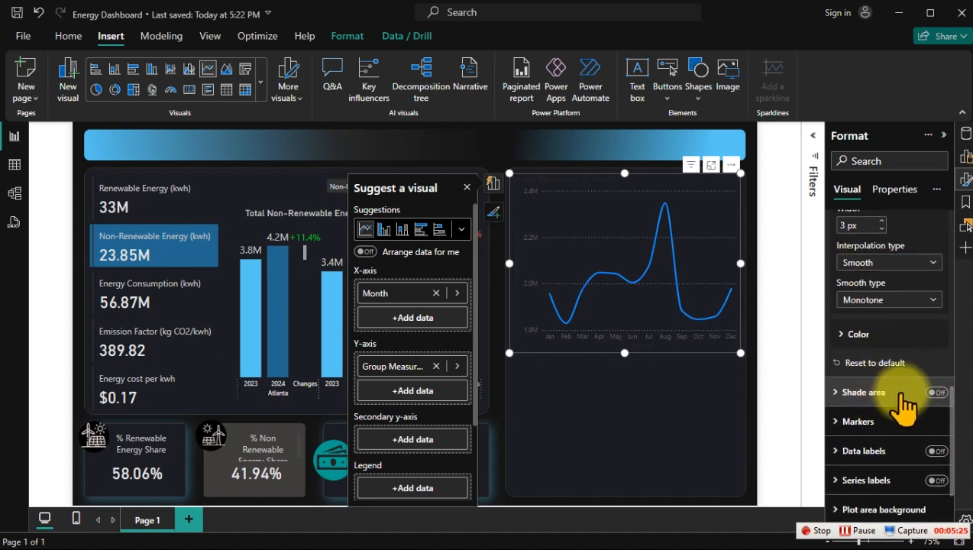
left_click(932, 392)
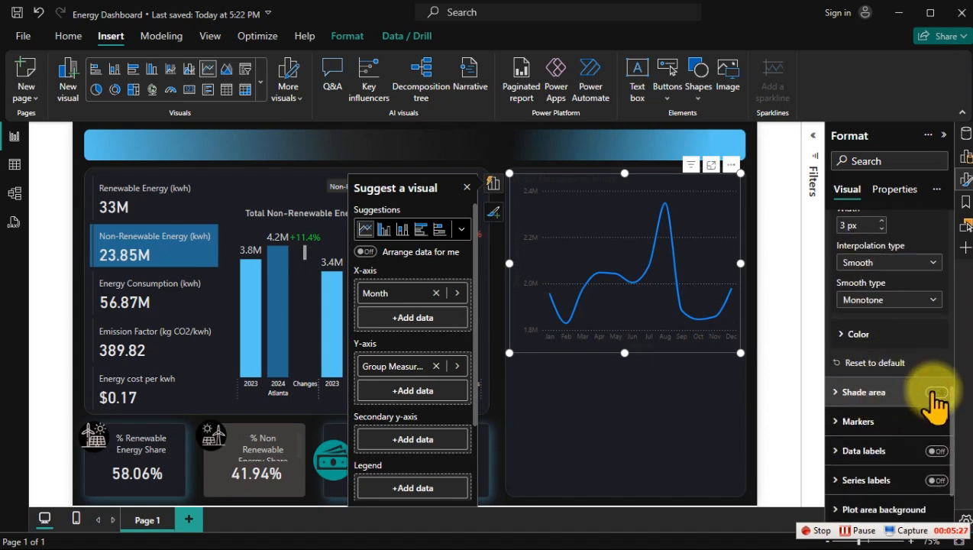
left_click(891, 404)
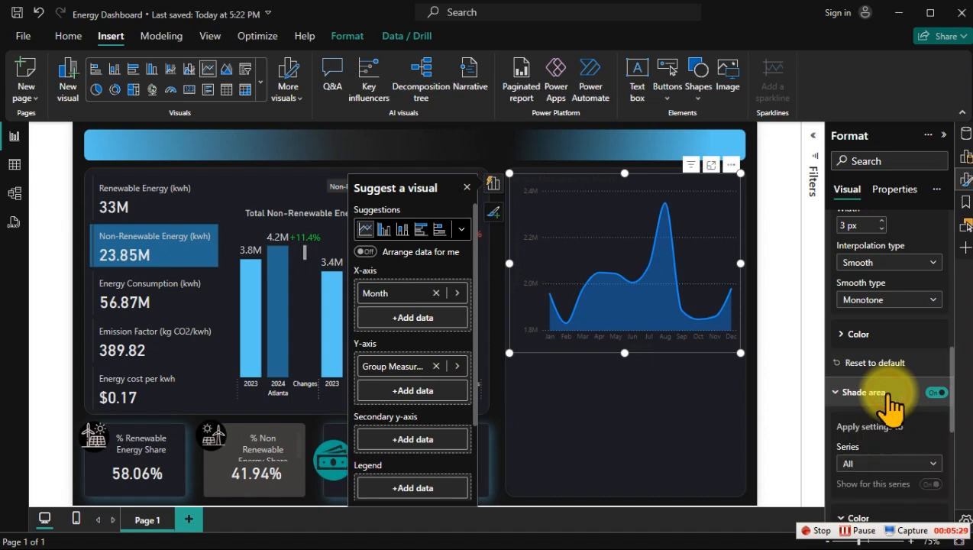
scroll(890, 404, "down", 2)
scroll(893, 407, "down", 1)
mouse_move(917, 403)
left_mouse_down()
mouse_move(893, 400)
mouse_move(927, 399)
left_mouse_up()
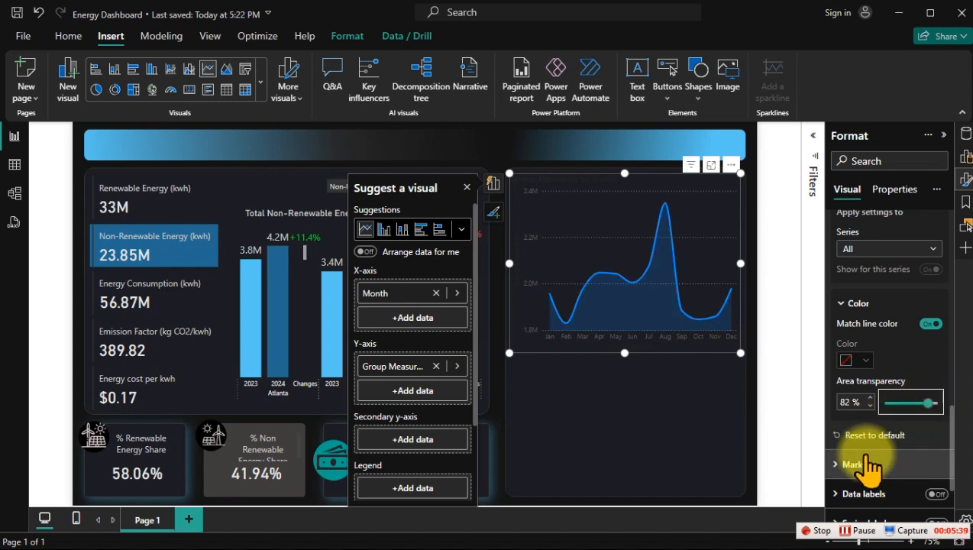
left_click(466, 187)
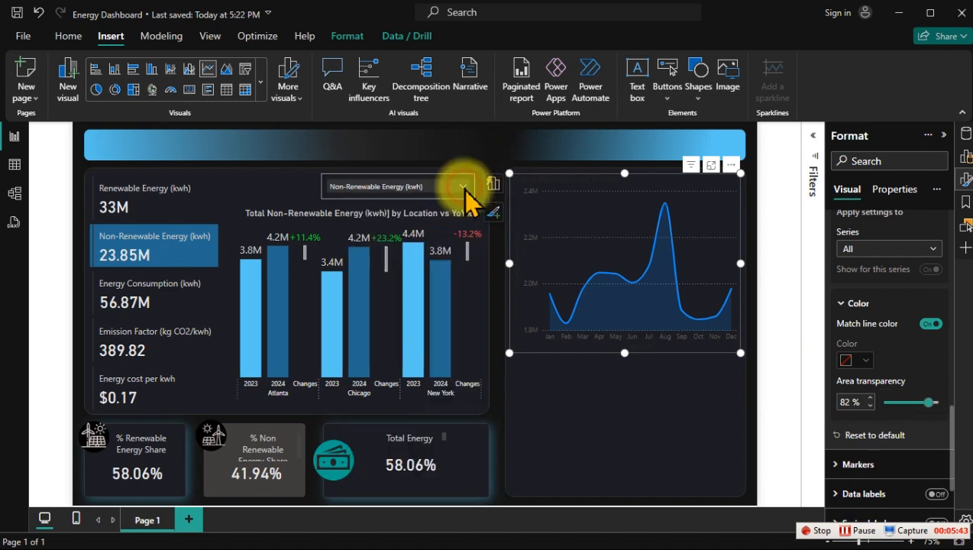
Step: Set the color of the line chart's X-axis values to near-white
scroll(871, 305, "up", 1)
scroll(870, 305, "up", 3)
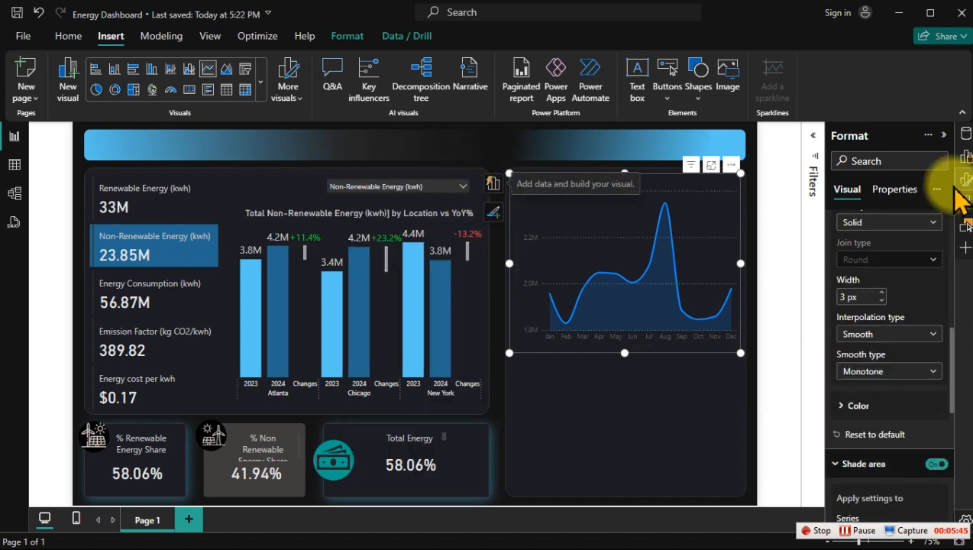
left_click(962, 179)
left_click(960, 183)
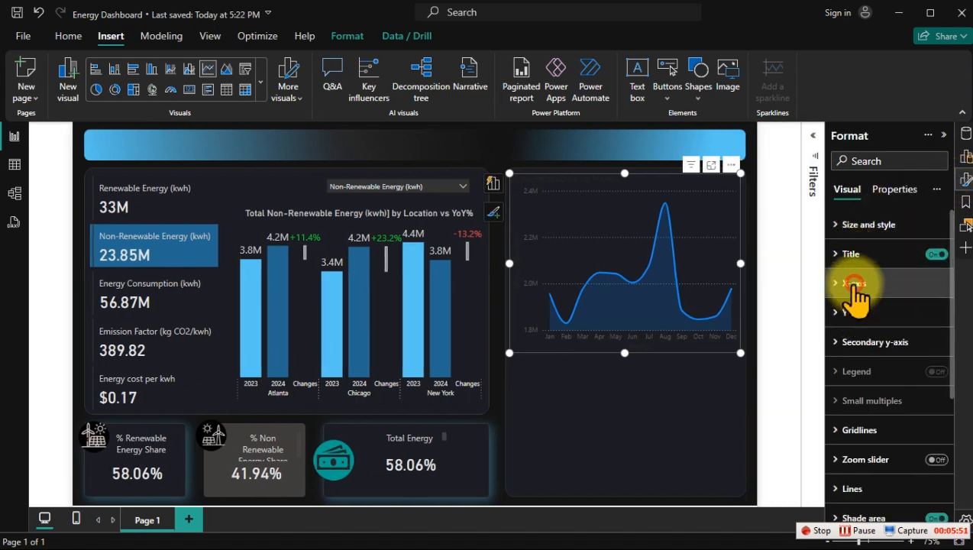
left_click(846, 287)
scroll(877, 322, "down", 3)
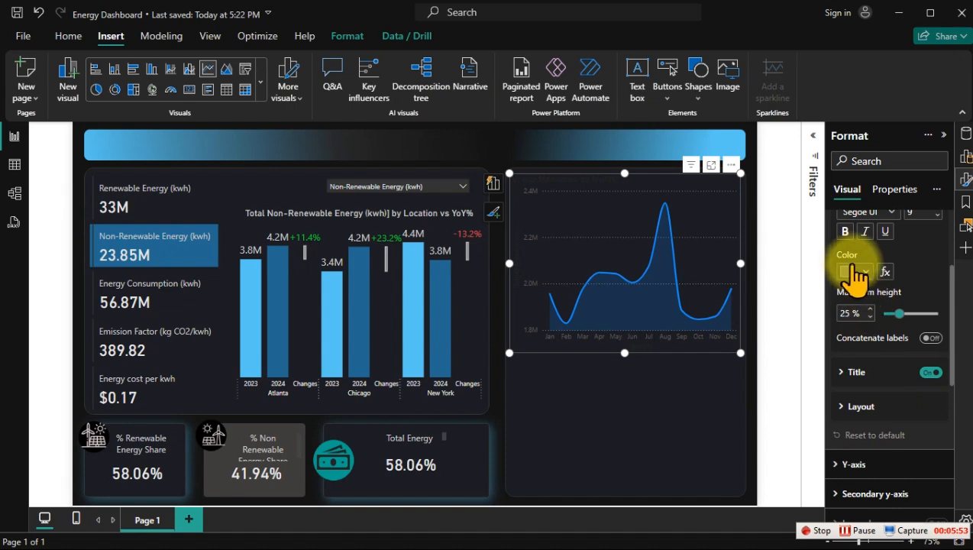
left_click(856, 273)
left_click(855, 276)
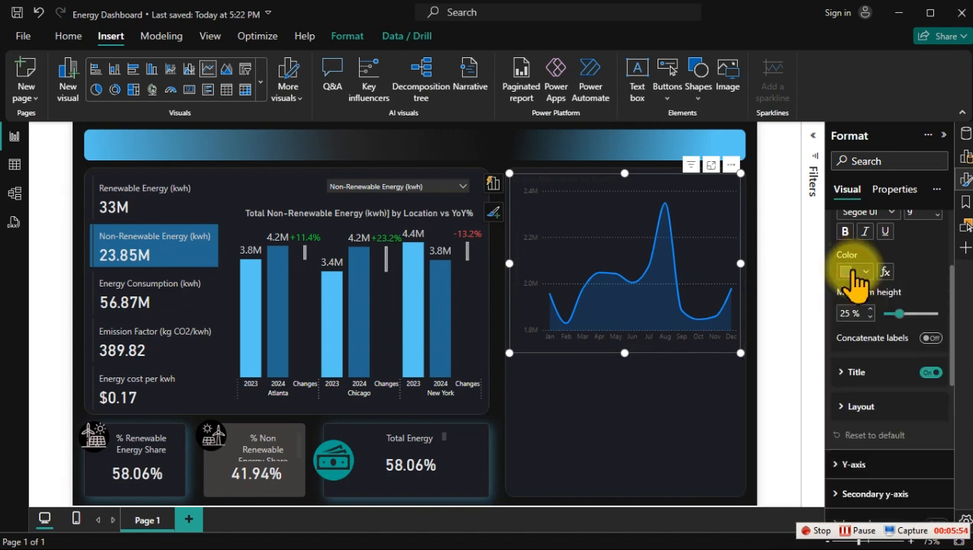
left_click(853, 272)
left_click(763, 359)
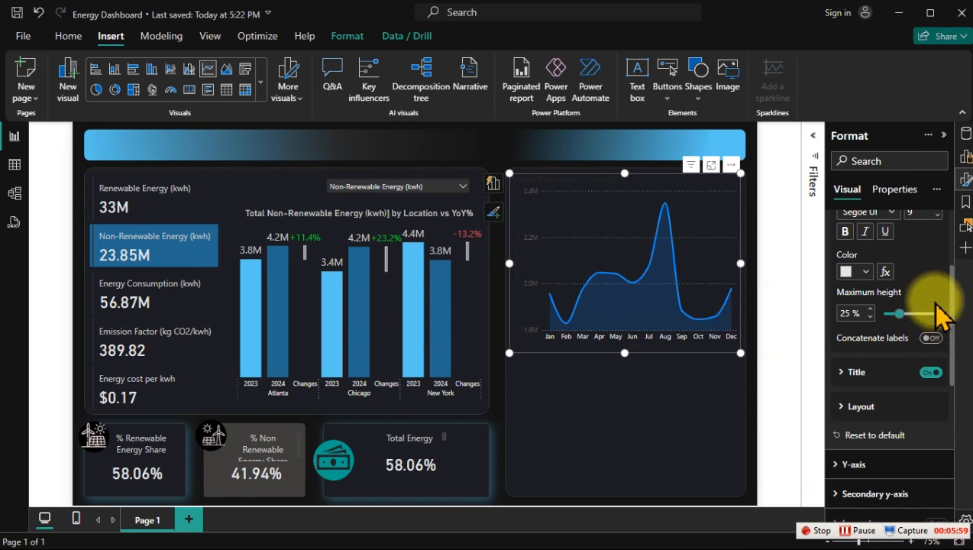
Step: Try font size 10 for the X-axis values and set it back to 9
scroll(938, 315, "up", 3)
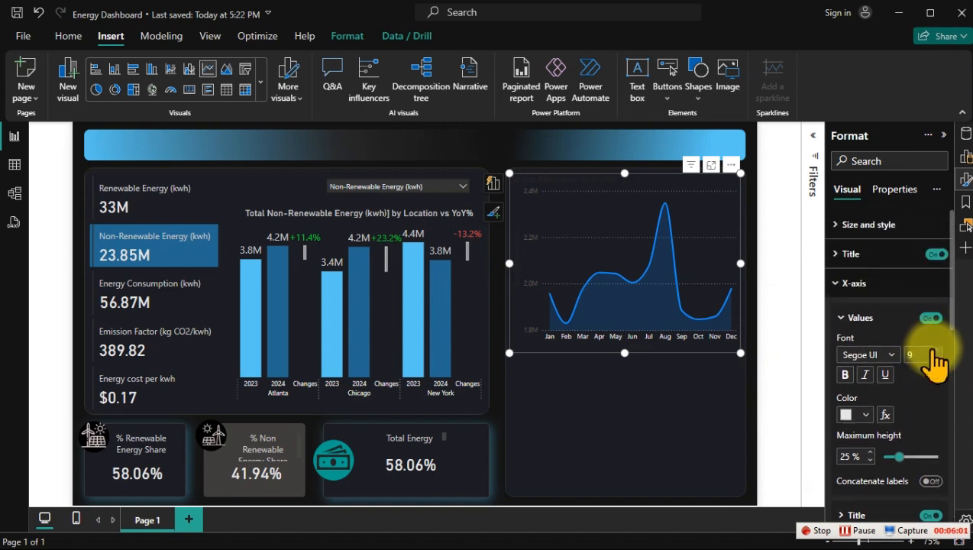
left_click(937, 350)
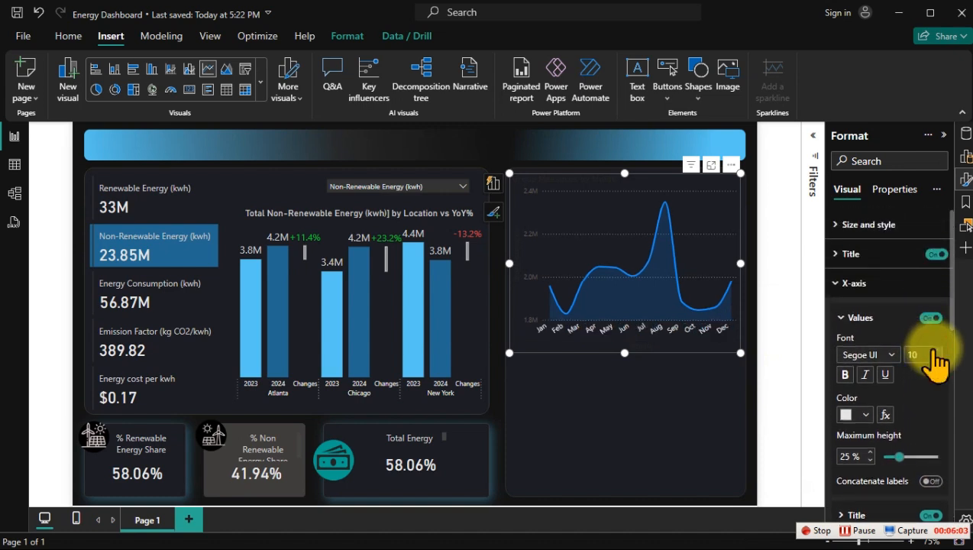
left_click(936, 357)
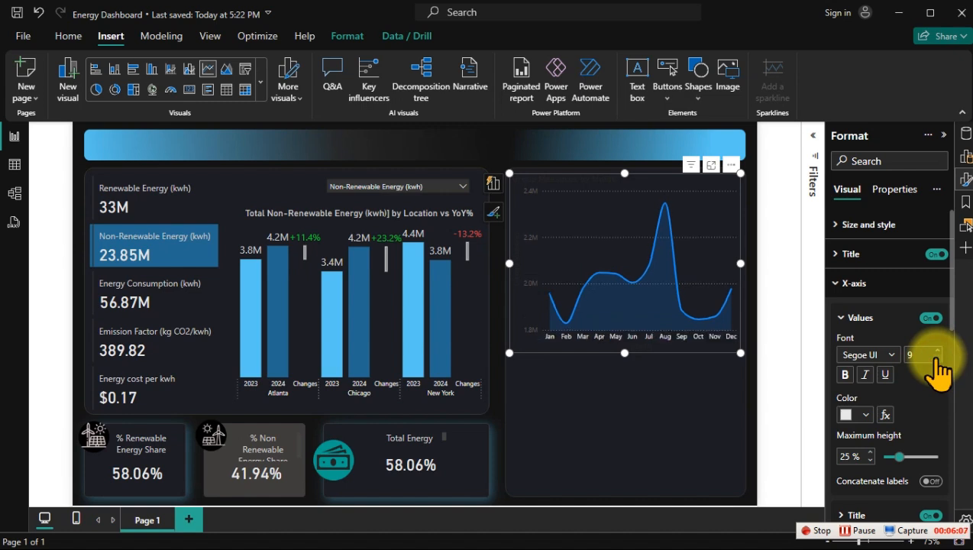
Step: Set the color of the line chart's Y-axis values to light gray and turn off the Y-axis title
left_click(857, 286)
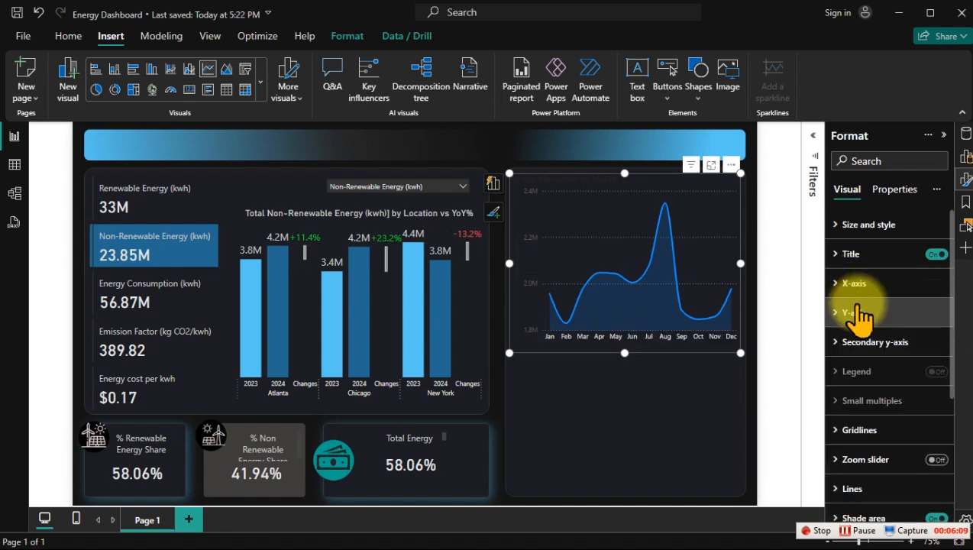
left_click(857, 314)
scroll(891, 366, "down", 3)
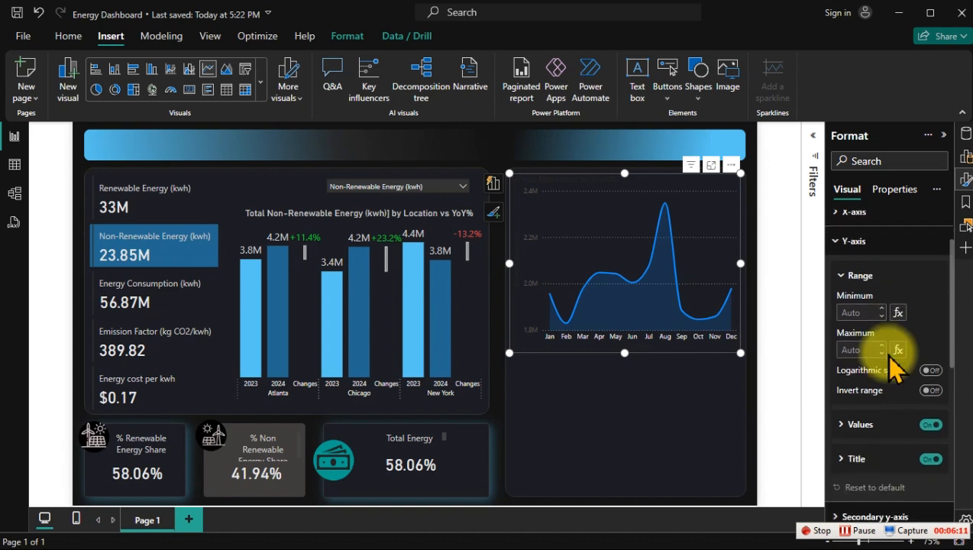
left_click(874, 353)
scroll(878, 366, "down", 2)
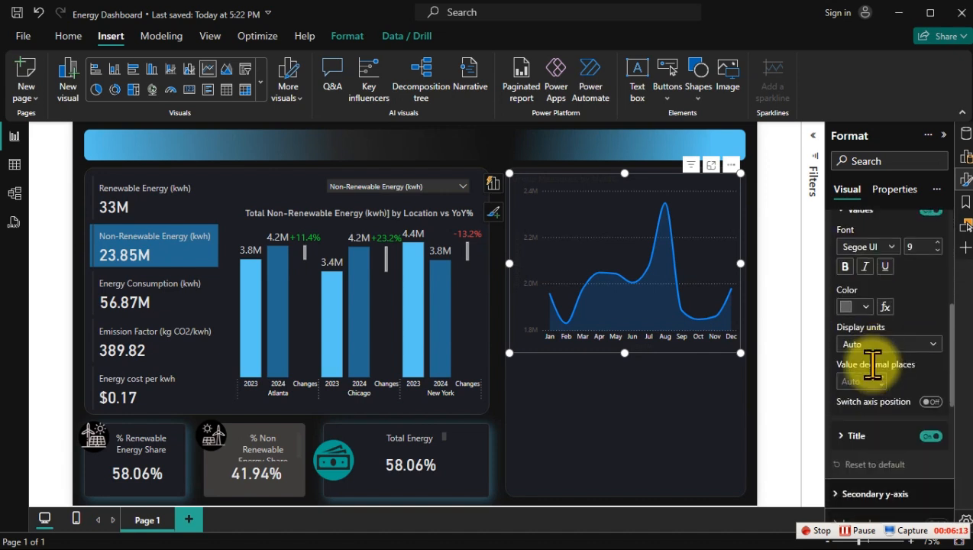
left_click(865, 307)
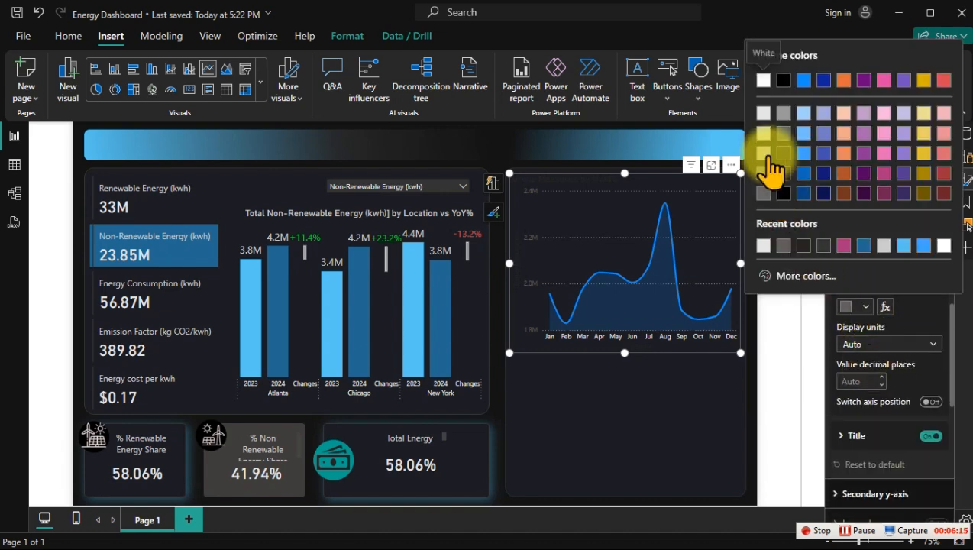
left_click(762, 152)
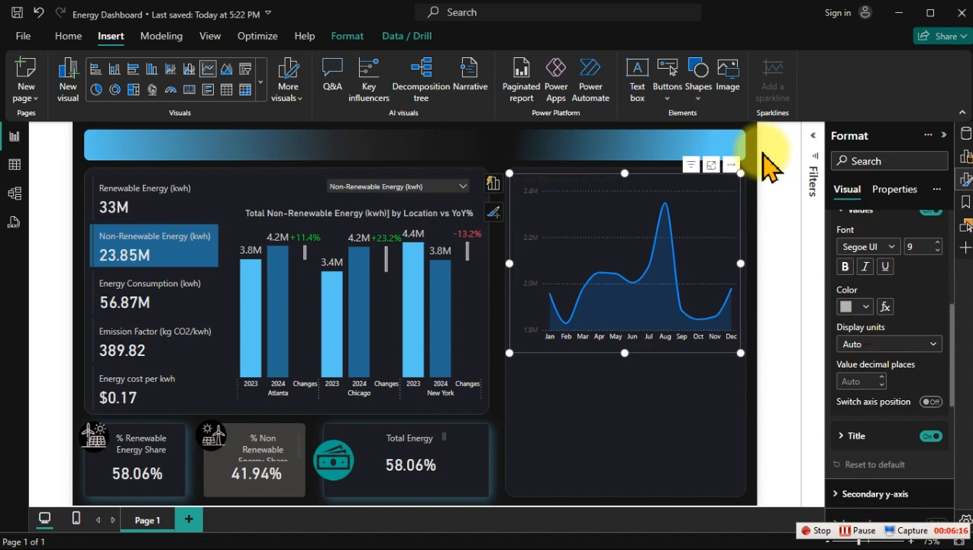
left_click(930, 436)
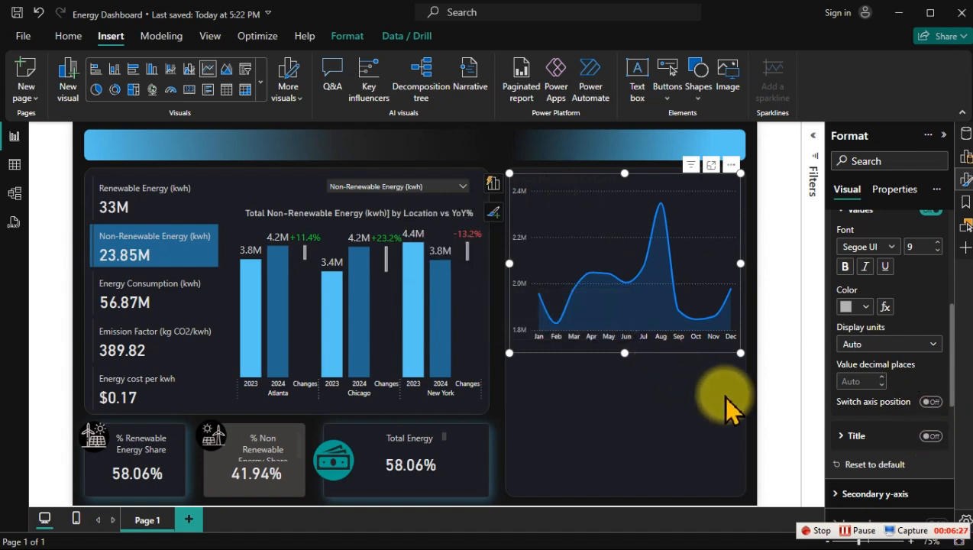
Step: Turn off the line chart's horizontal gridlines and deselect the chart
scroll(899, 400, "up", 4)
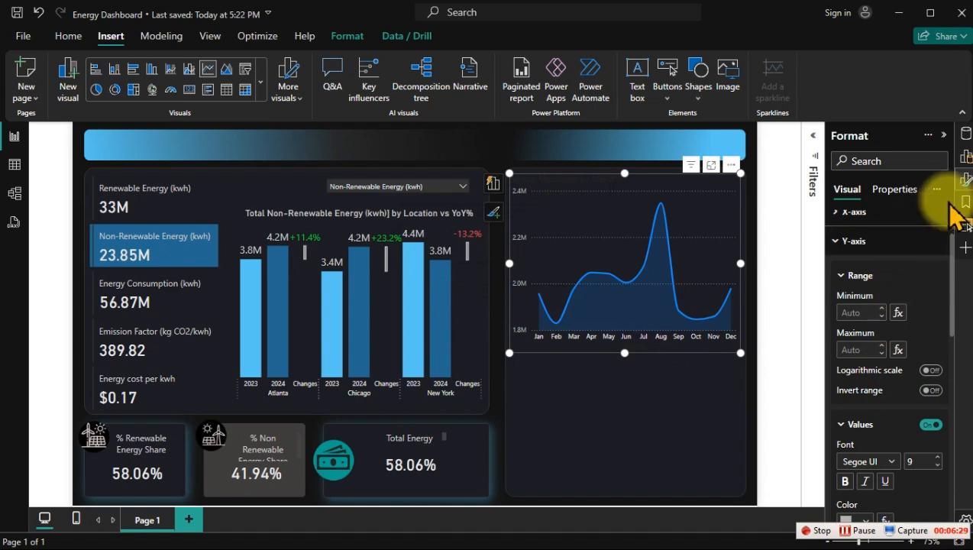
left_click(962, 180)
left_click(963, 181)
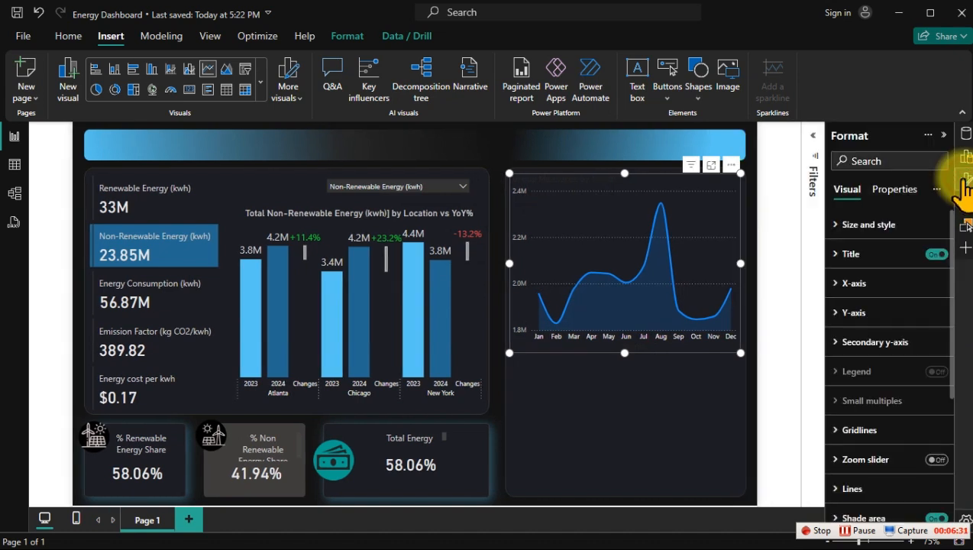
left_click(872, 429)
scroll(886, 405, "down", 5)
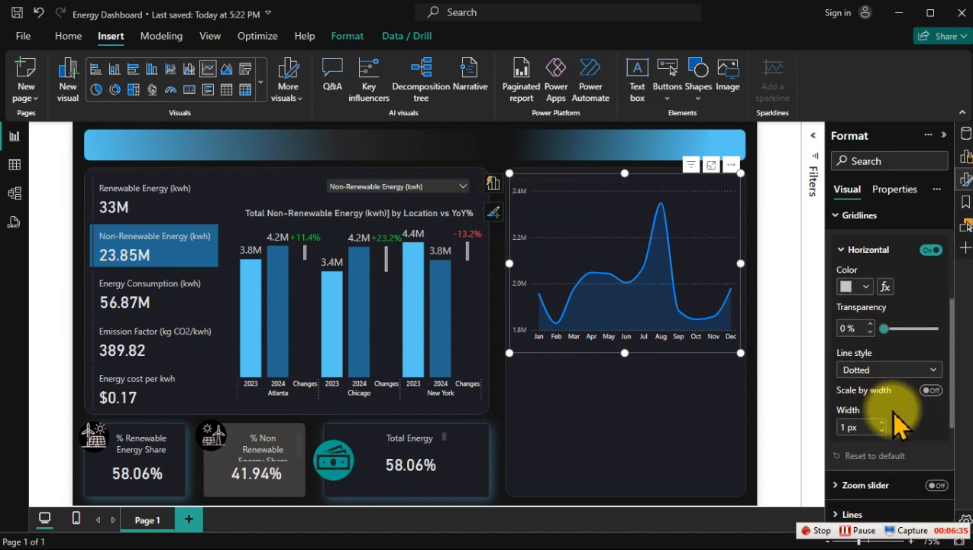
left_click(930, 250)
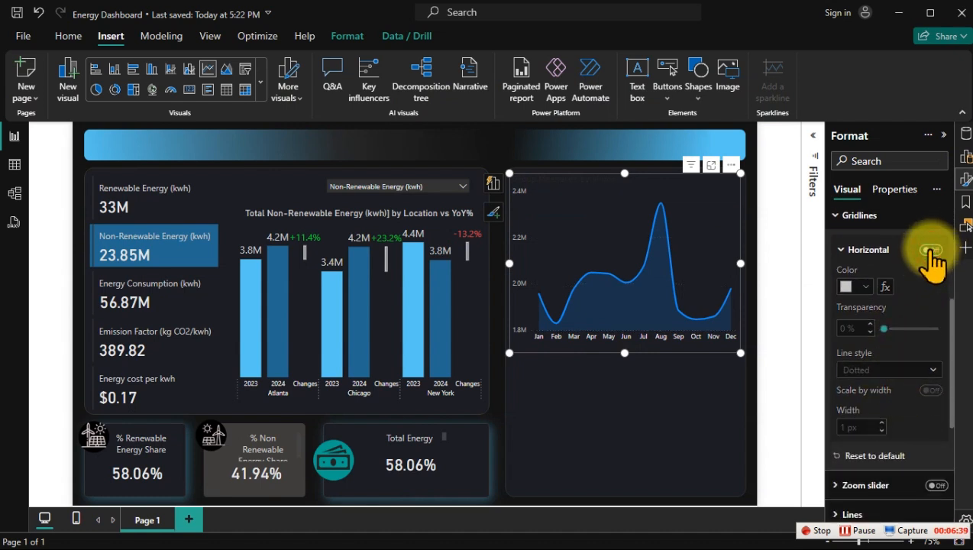
left_click(672, 405)
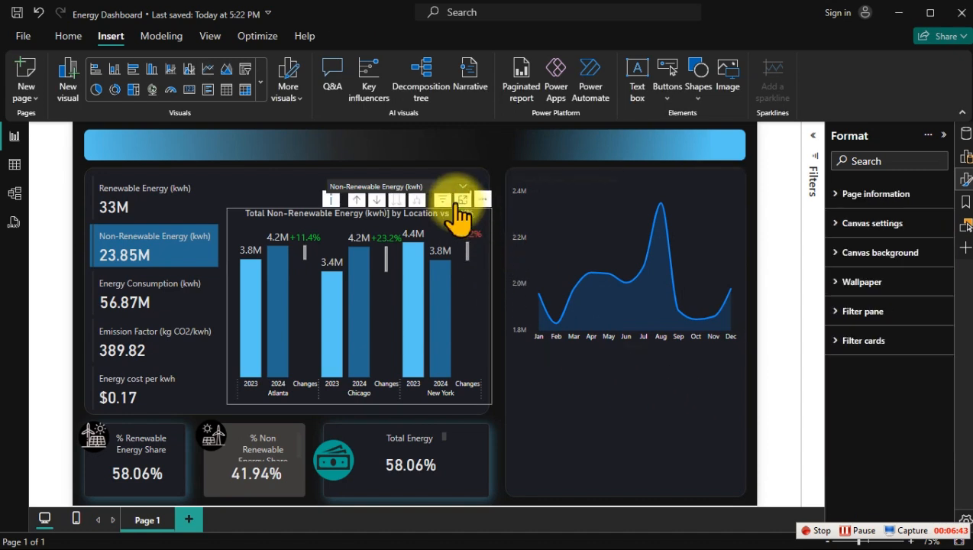
Step: Switch the measure slicer to Renewable Energy (kwh) and test cross-filtering with the Atlanta 2023, Atlanta 2024 and New York Changes columns
left_click(454, 184)
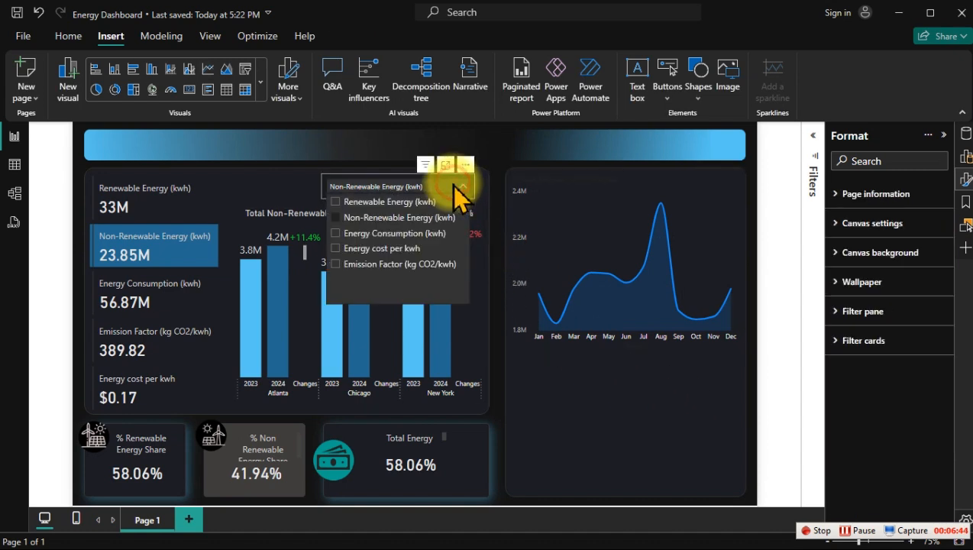
left_click(373, 201)
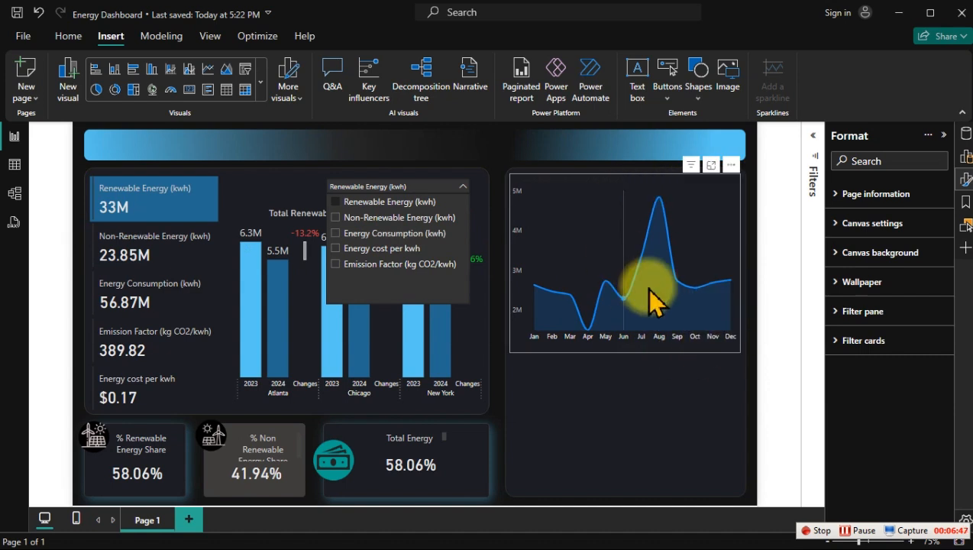
left_click(252, 299)
left_click(252, 299)
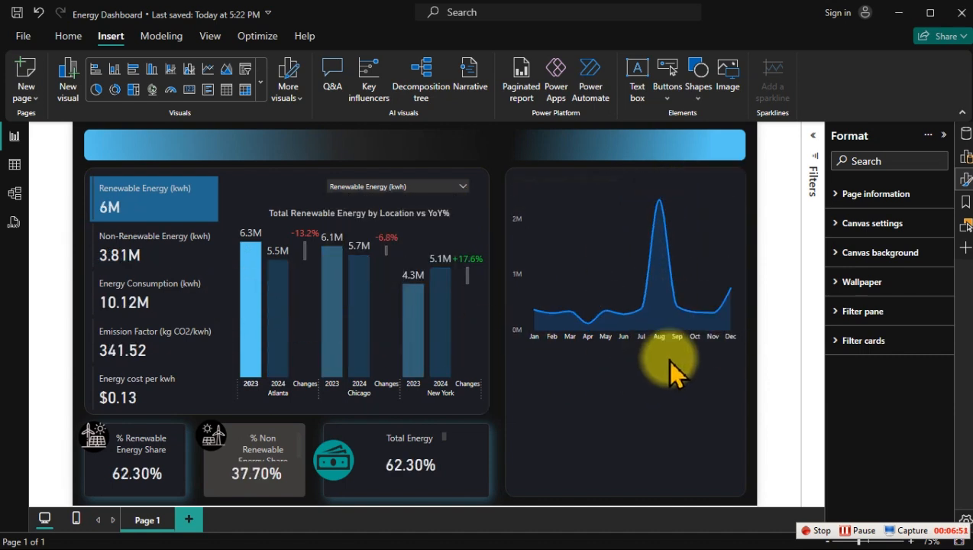
left_click(279, 316)
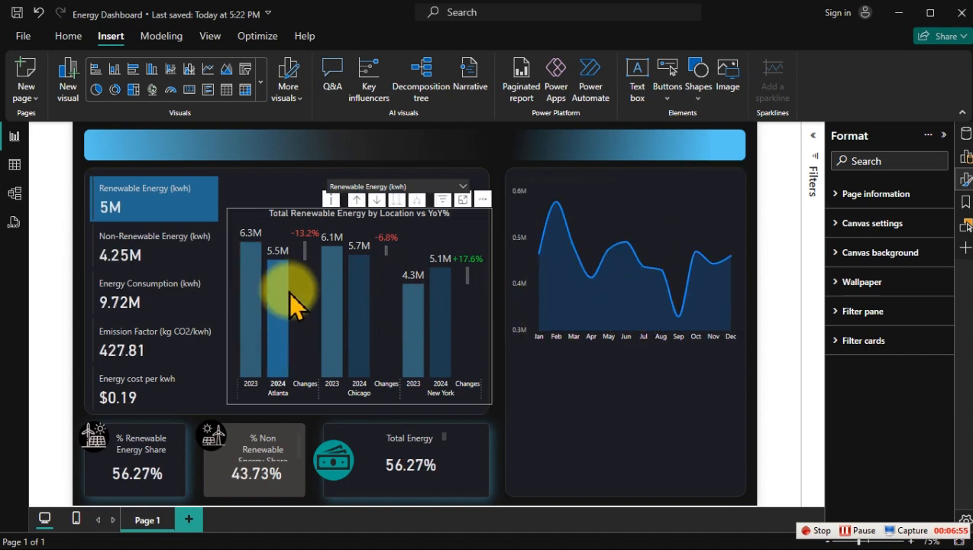
left_click(282, 295)
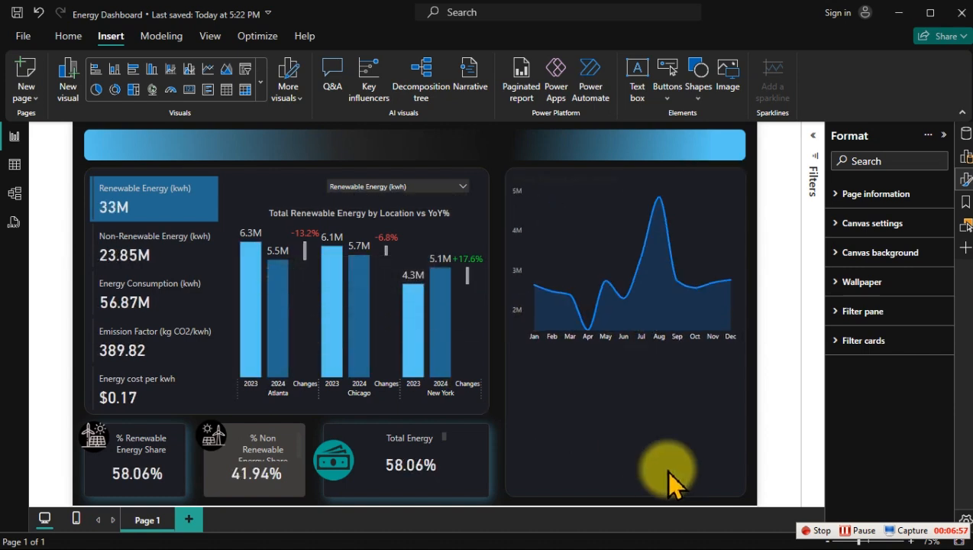
left_click(663, 393)
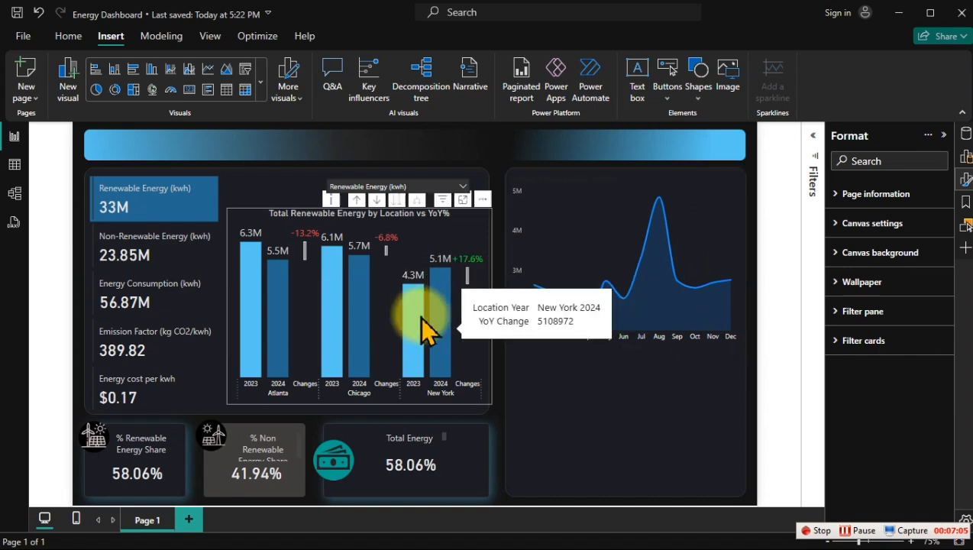
left_click(473, 322)
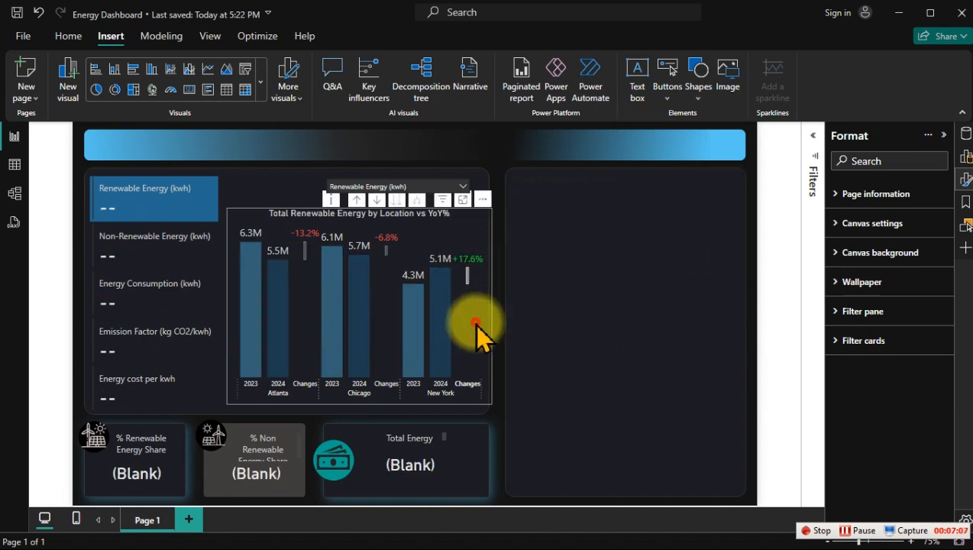
left_click(431, 248)
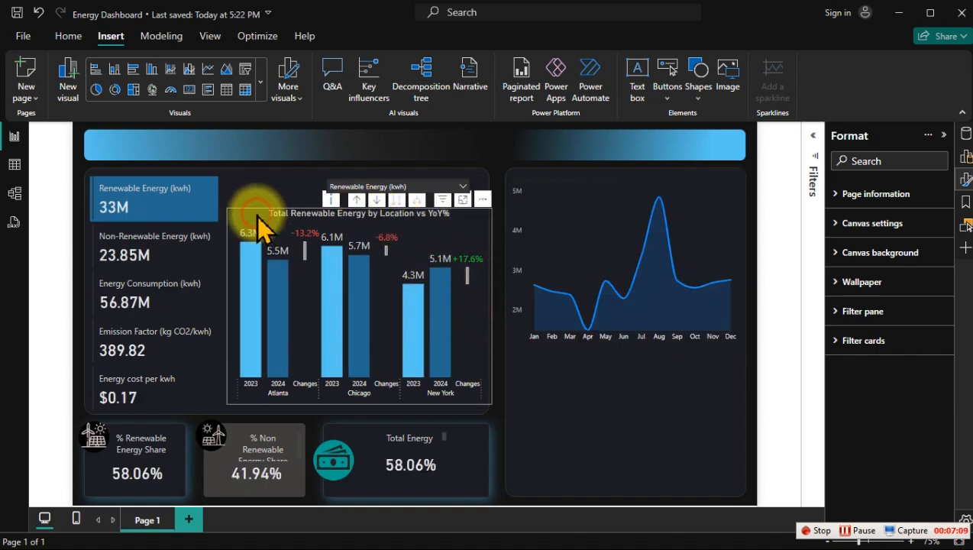
Step: Look up the hex code of the Atlanta 2023 column's color in the column chart's formatting
left_click(255, 216)
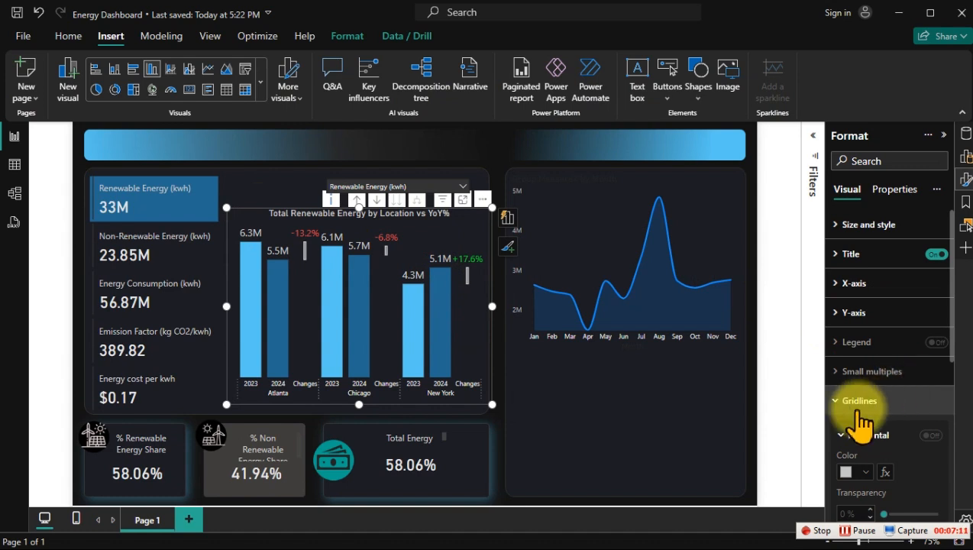
left_click(859, 402)
left_click(863, 461)
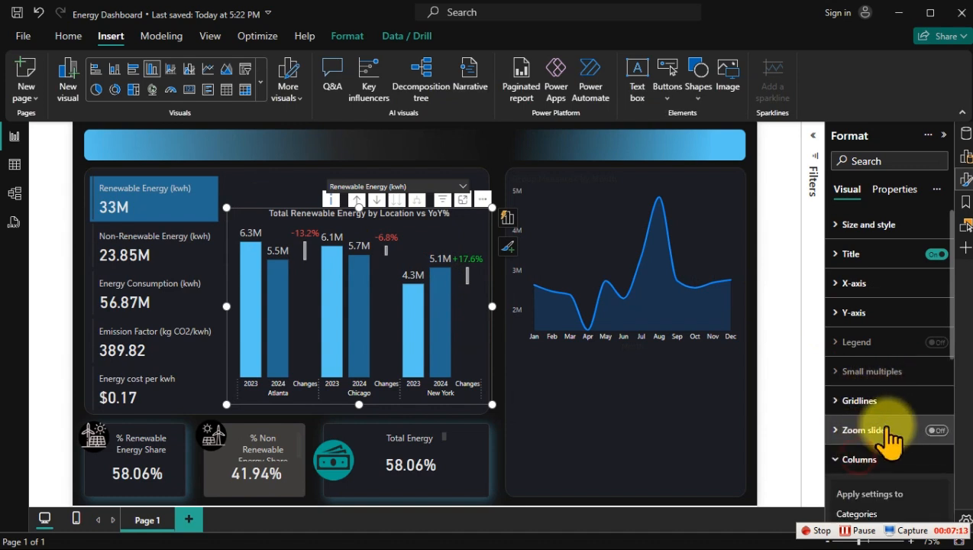
scroll(889, 439, "down", 4)
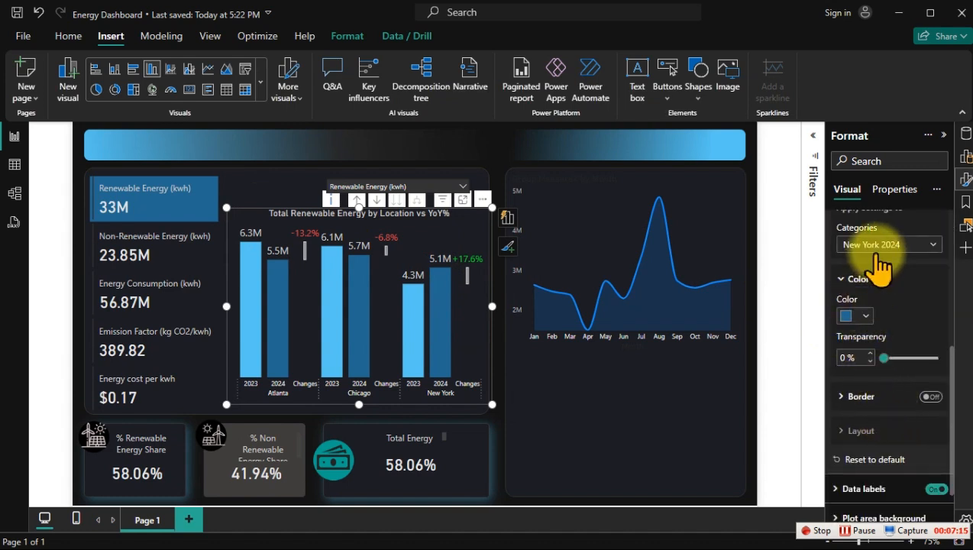
left_click(878, 245)
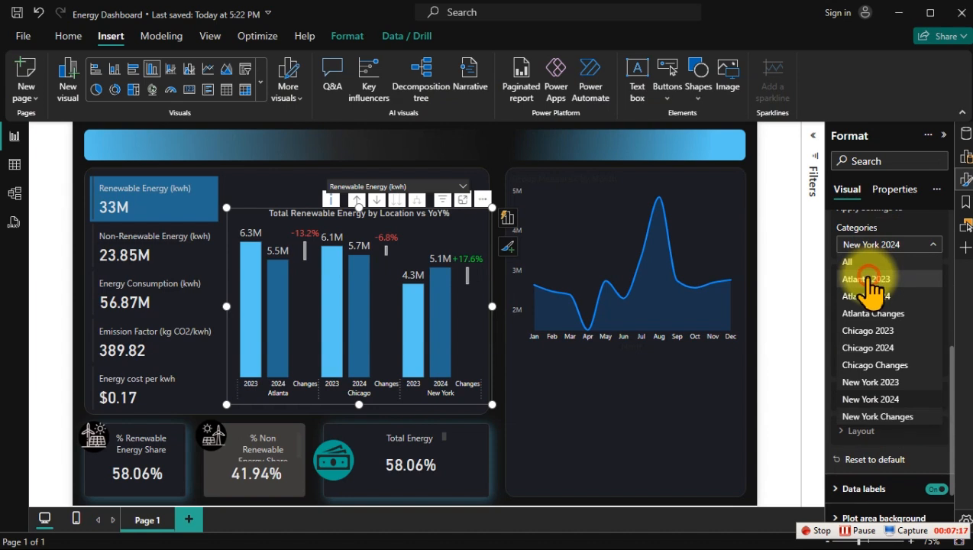
left_click(867, 279)
left_click(859, 316)
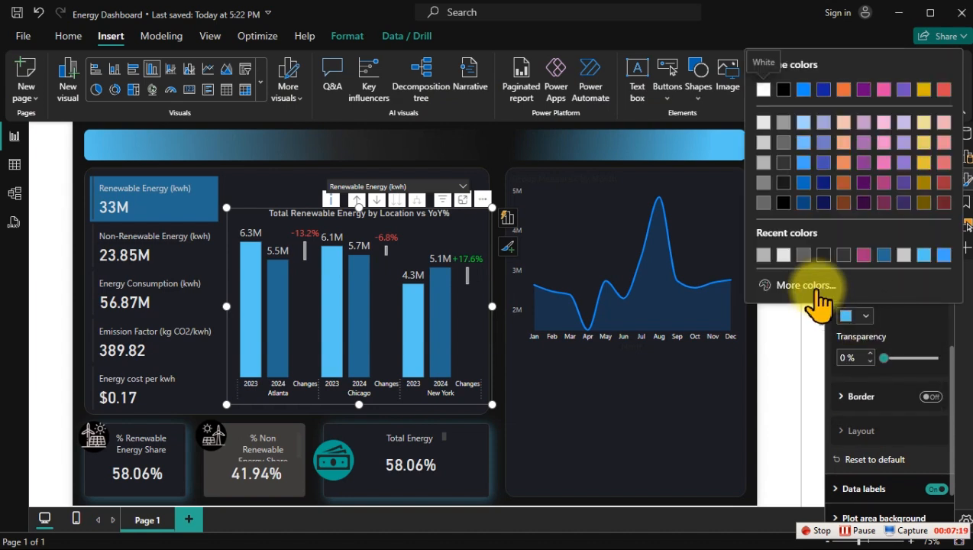
left_click(810, 287)
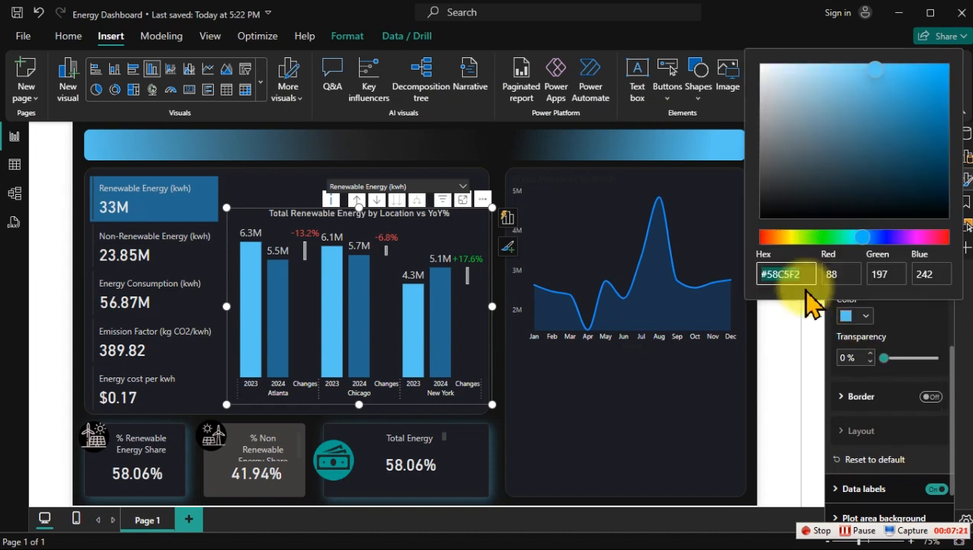
left_click(629, 394)
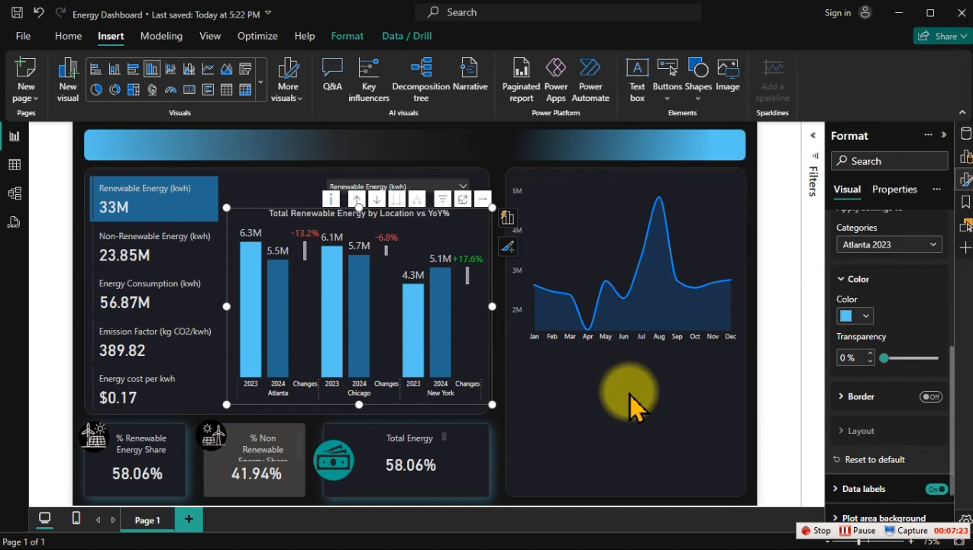
left_click(627, 393)
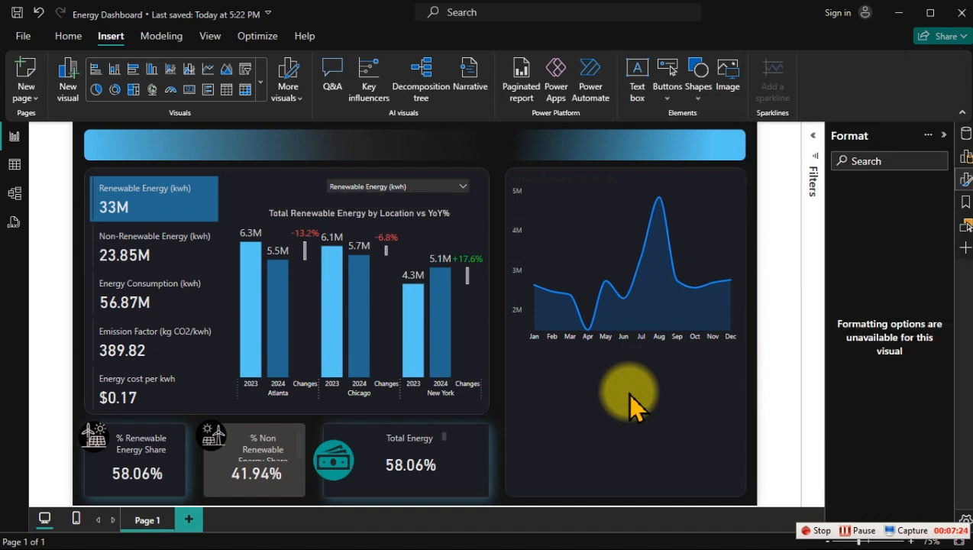
Step: Set the line chart's line color to the recently used light blue #58C5F2
left_click(734, 204)
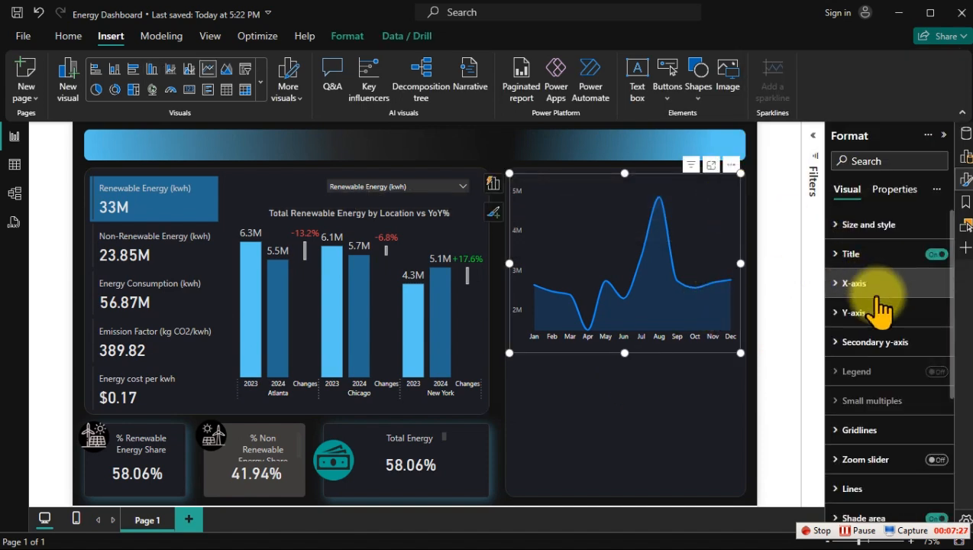
scroll(876, 405, "down", 3)
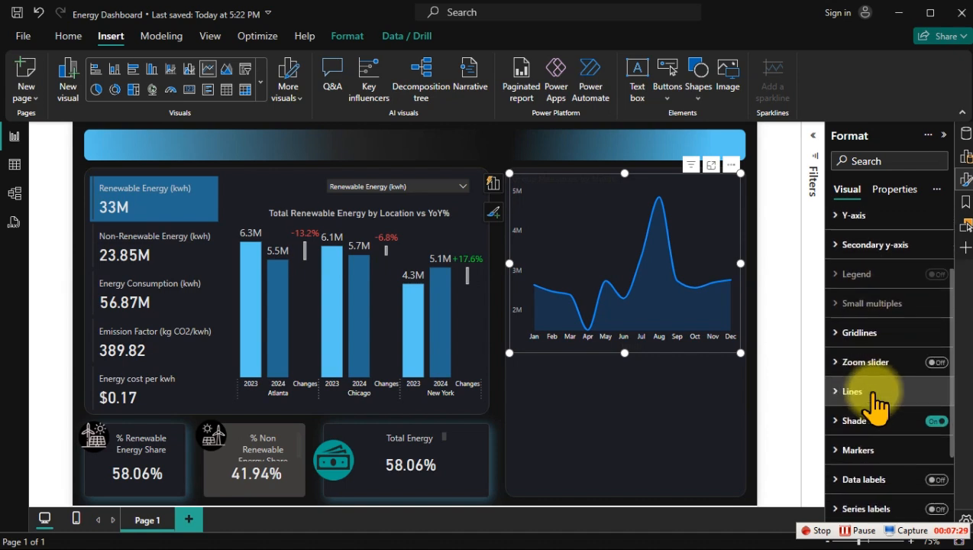
scroll(876, 382, "down", 1)
left_click(876, 348)
scroll(886, 393, "down", 4)
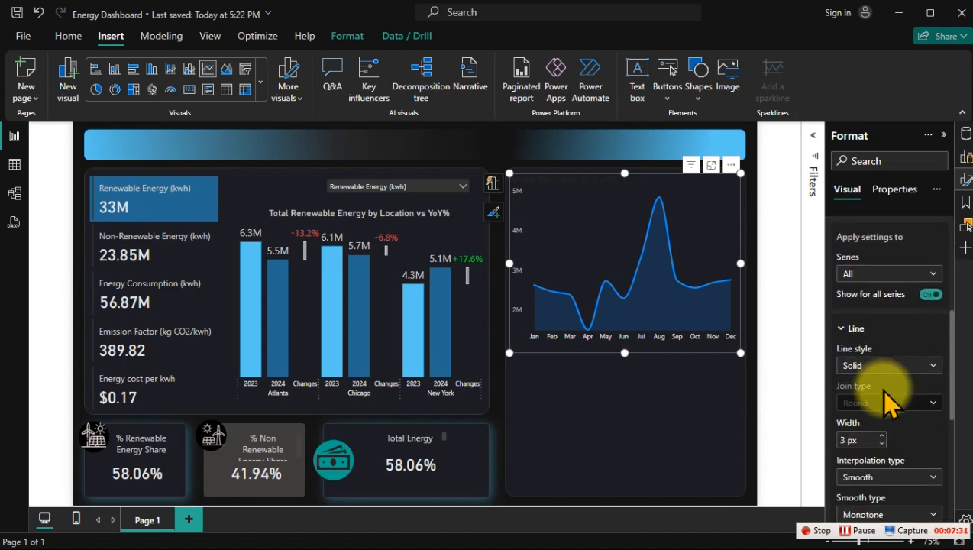
scroll(886, 401, "down", 4)
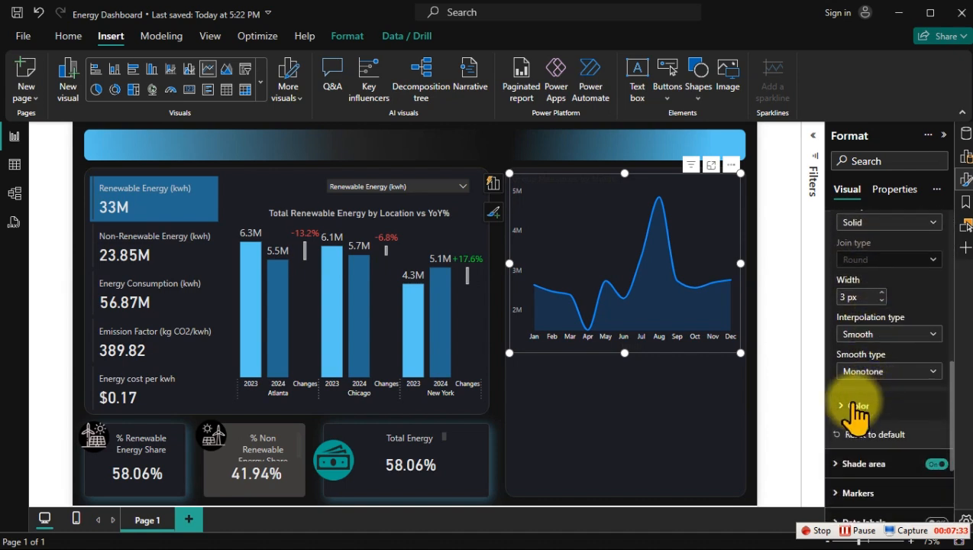
left_click(871, 407)
scroll(859, 412, "down", 4)
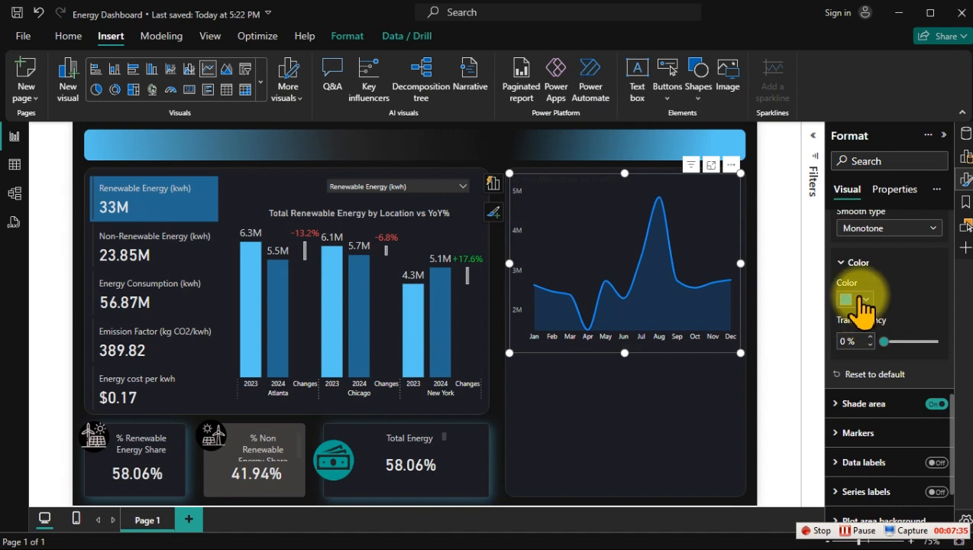
left_click(863, 302)
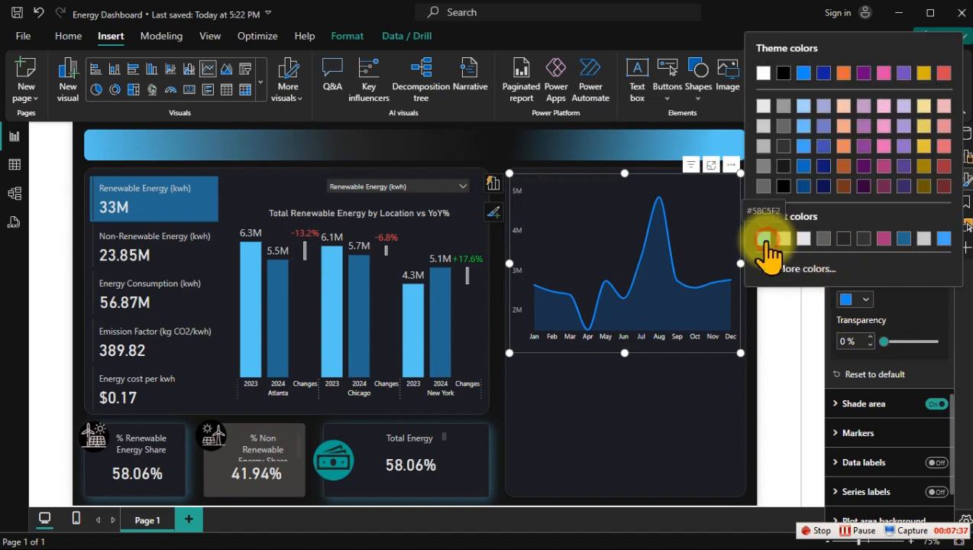
left_click(765, 239)
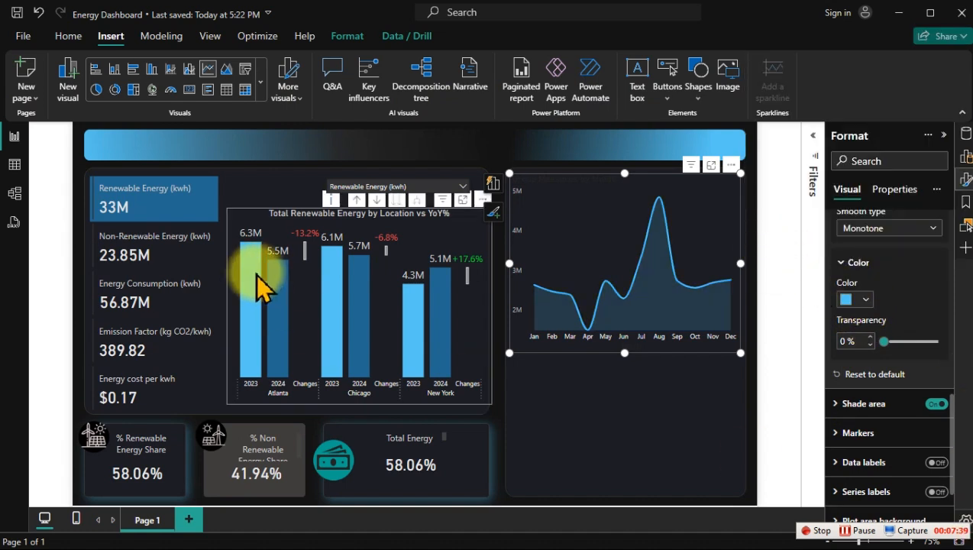
Step: Test the line chart with different energy measures in the measure slicer, finishing on Non-Renewable Energy (kwh), and clear the selection
left_click(404, 188)
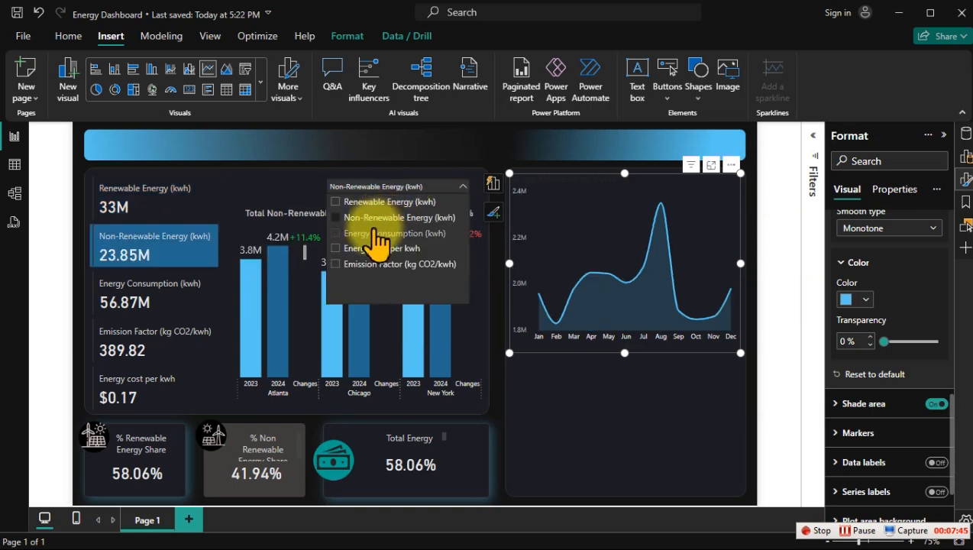
left_click(374, 233)
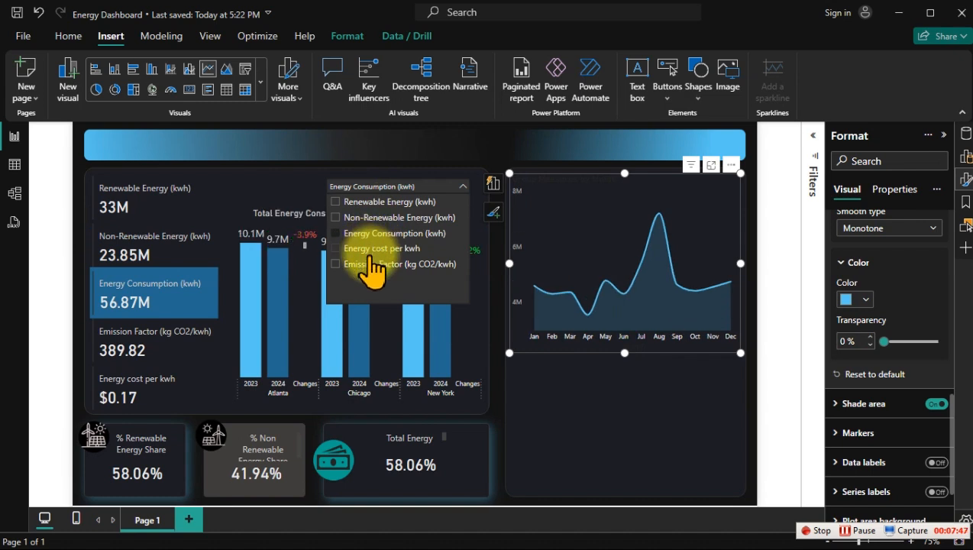
left_click(373, 249)
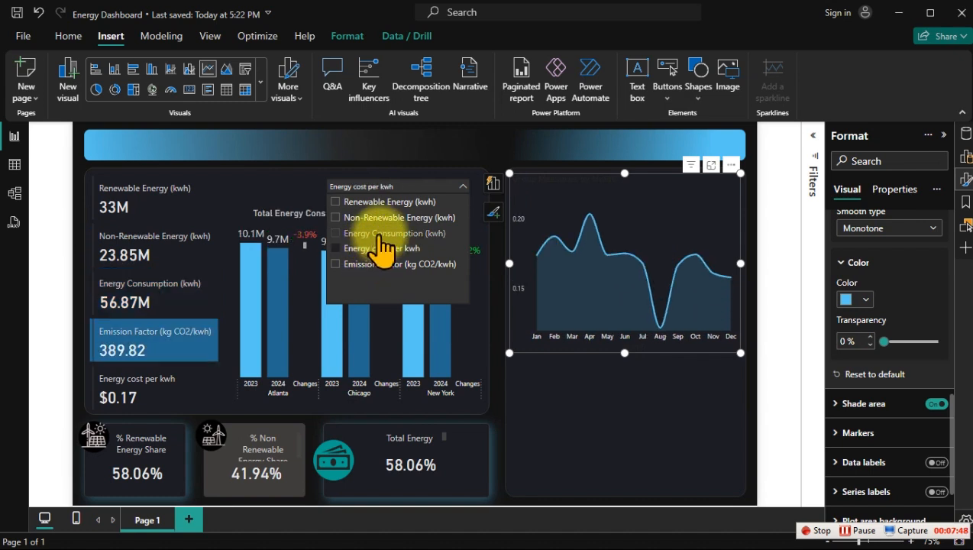
left_click(384, 235)
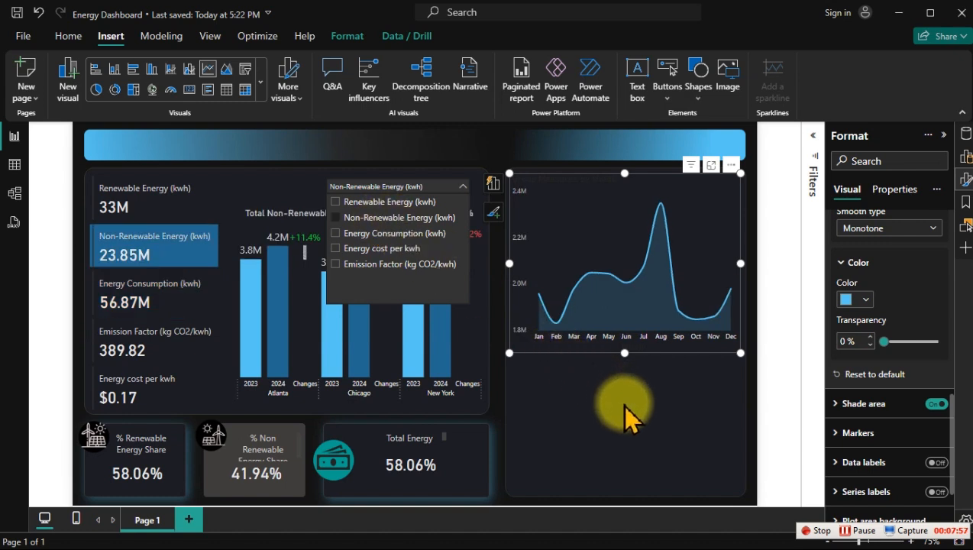
left_click(579, 383)
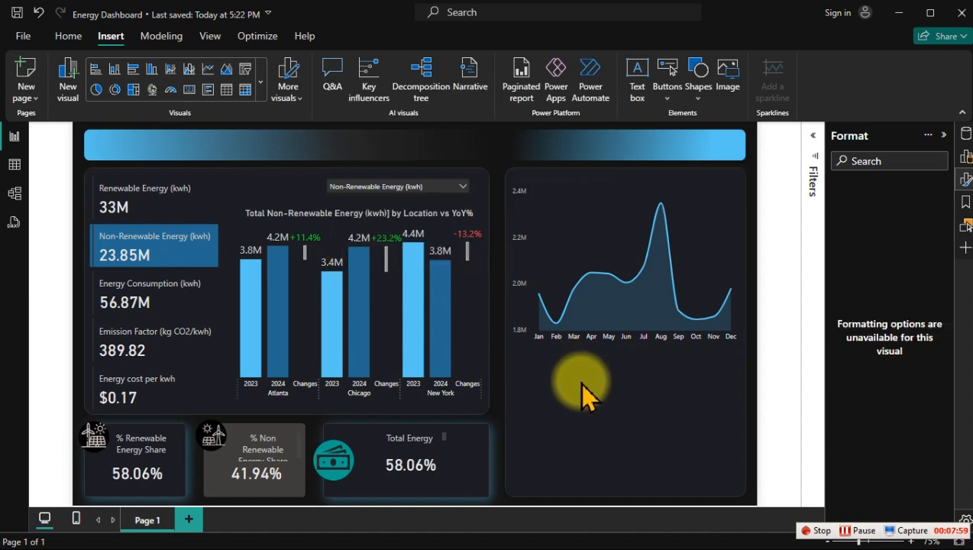
Step: Give the line chart's title a light gray text color and center it horizontally
left_click(624, 178)
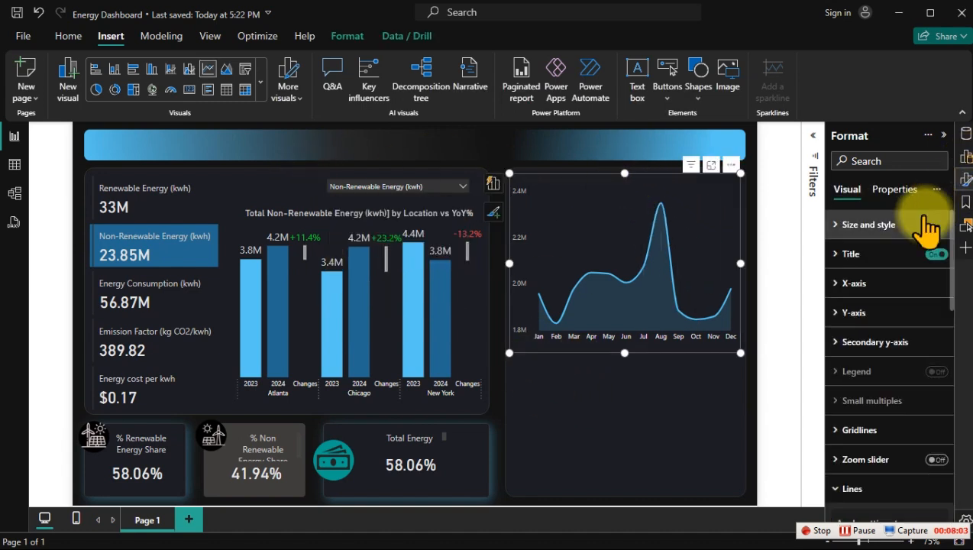
left_click(886, 257)
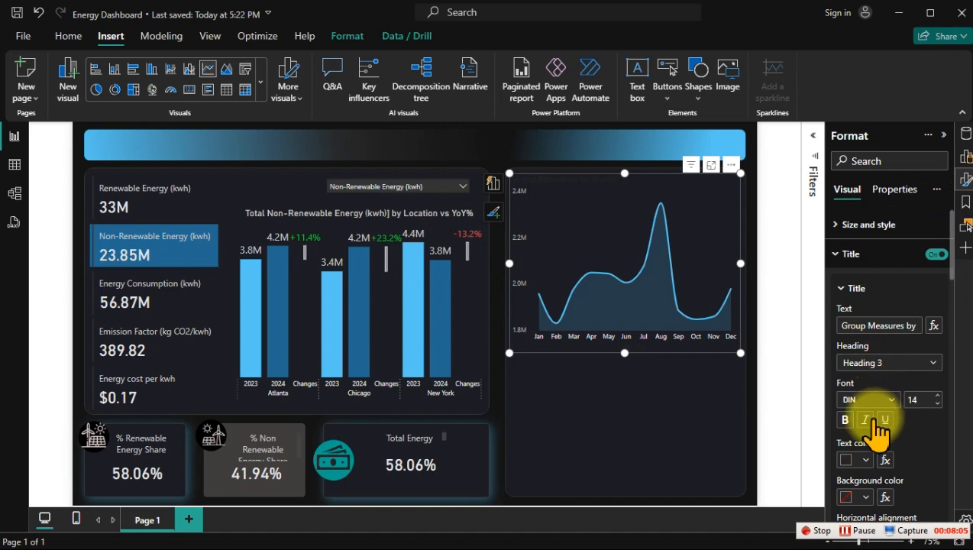
scroll(874, 430, "down", 1)
left_click(863, 387)
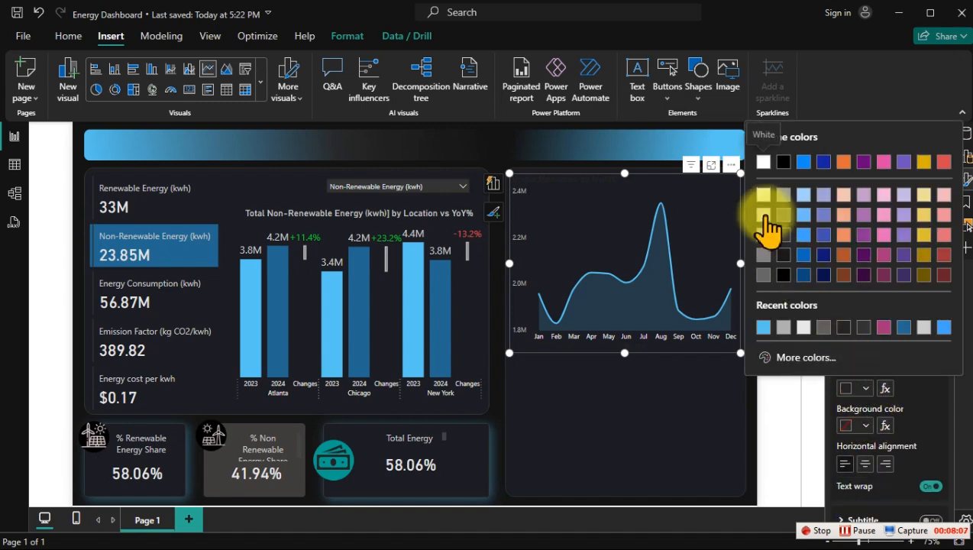
left_click(763, 214)
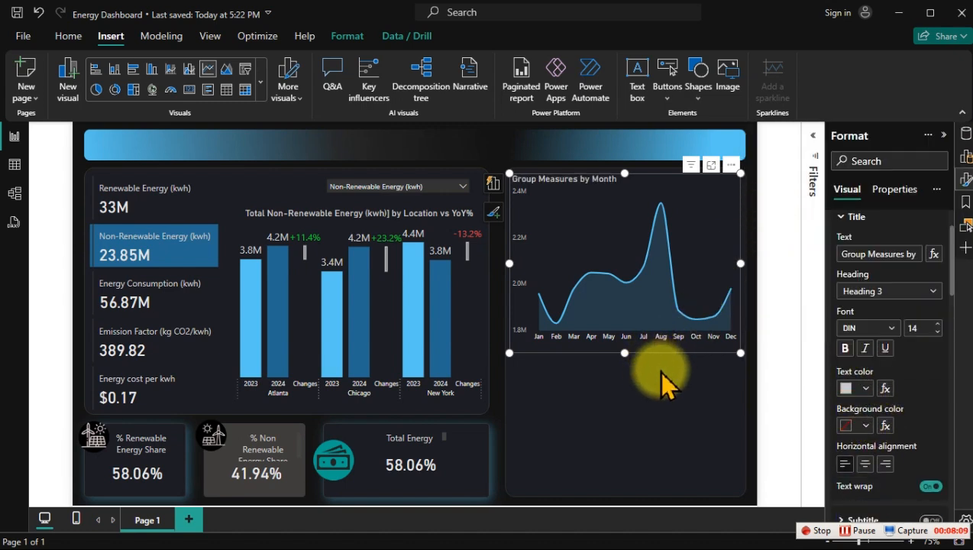
scroll(878, 401, "down", 2)
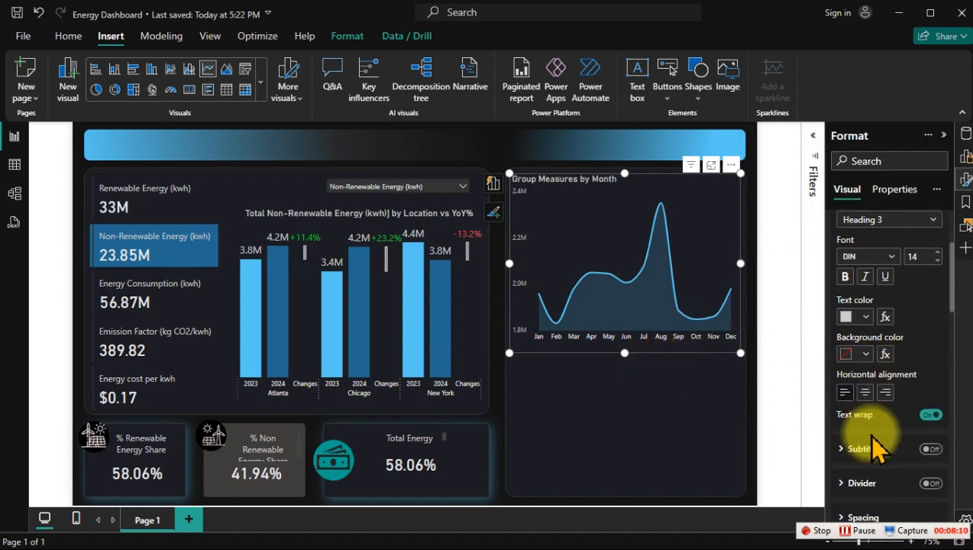
left_click(866, 391)
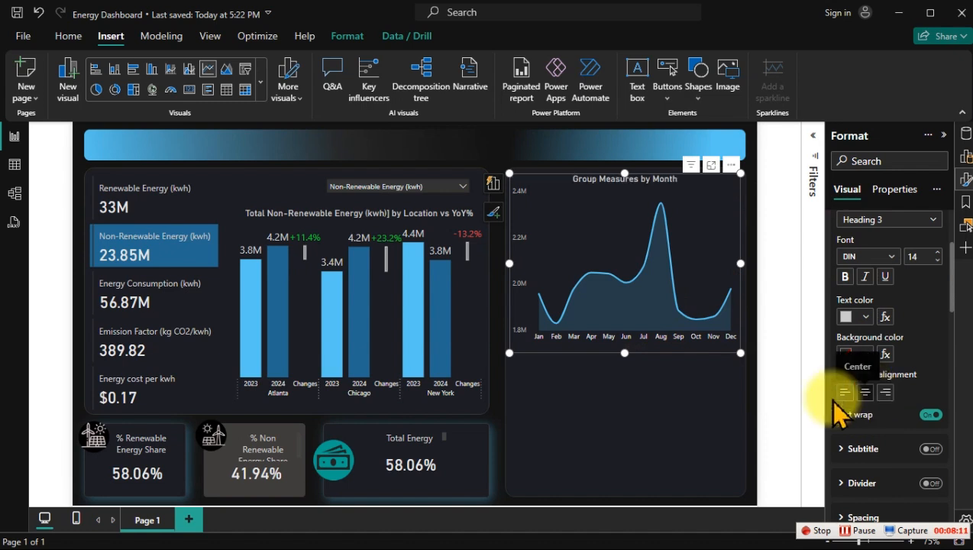
left_click(663, 409)
Step: Copy the Title Location formula into a new measure in the Switchable Measures table and name it Title Month
left_click(965, 134)
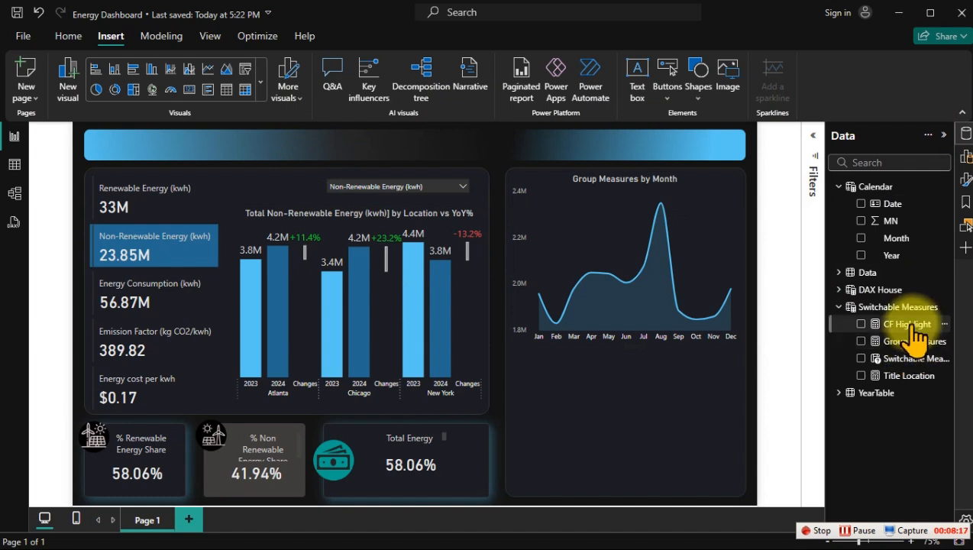
left_click(917, 375)
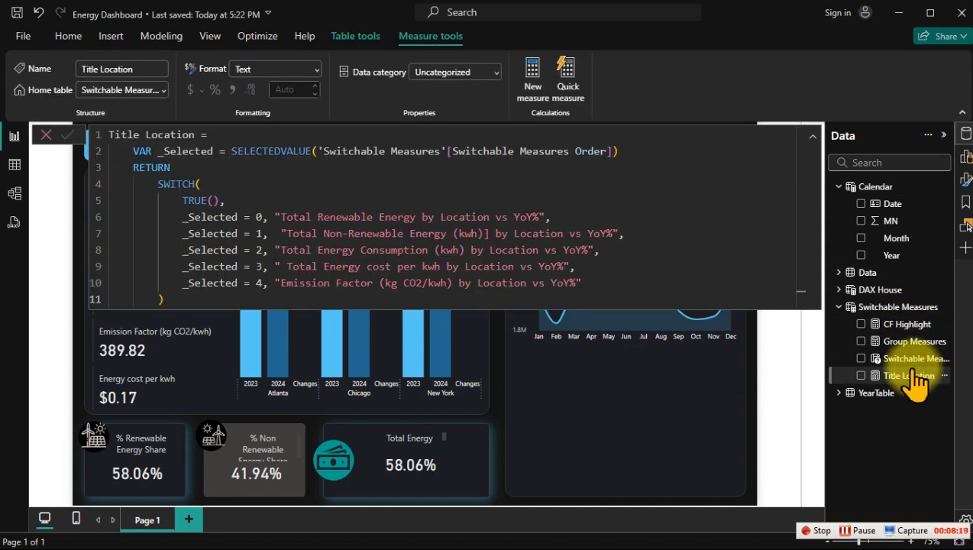
left_click(456, 168)
key("ctrl+a")
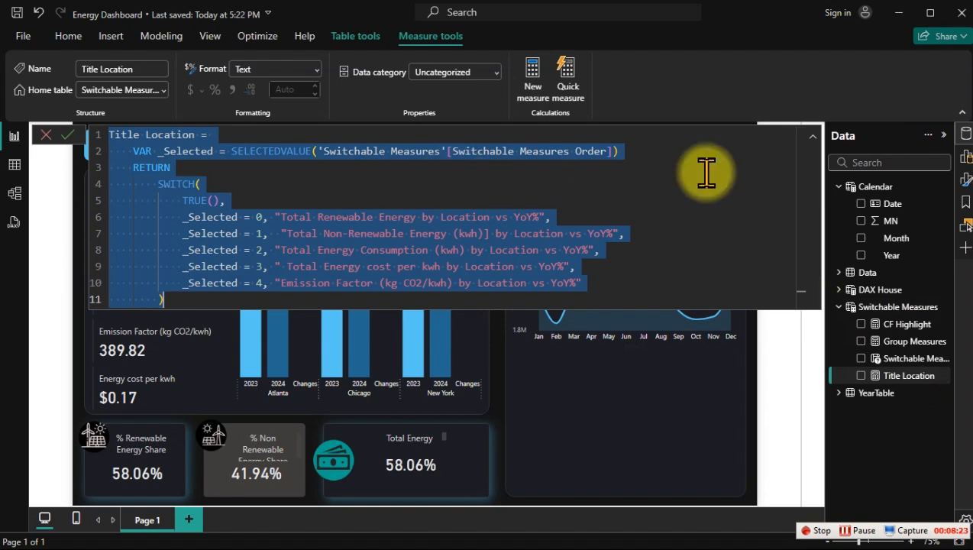
right_click(894, 357)
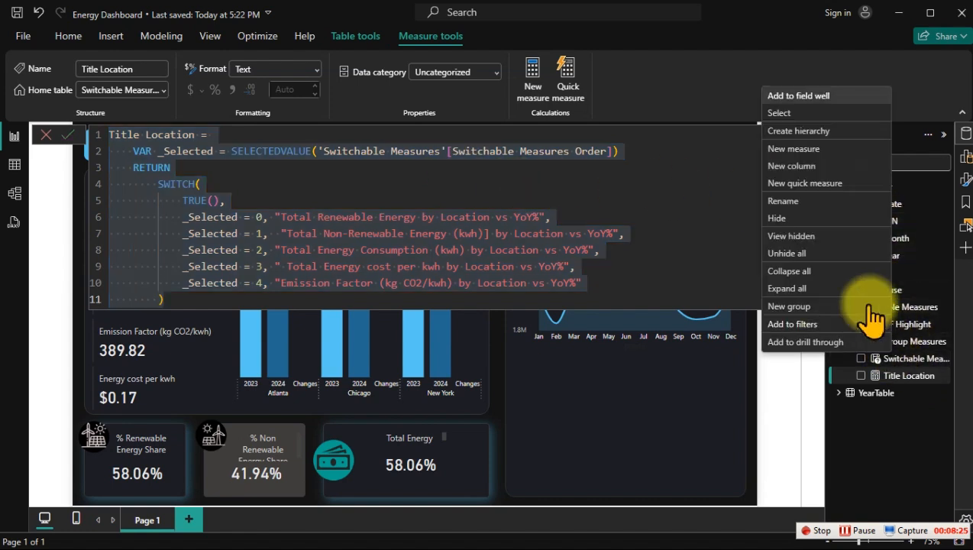
left_click(810, 149)
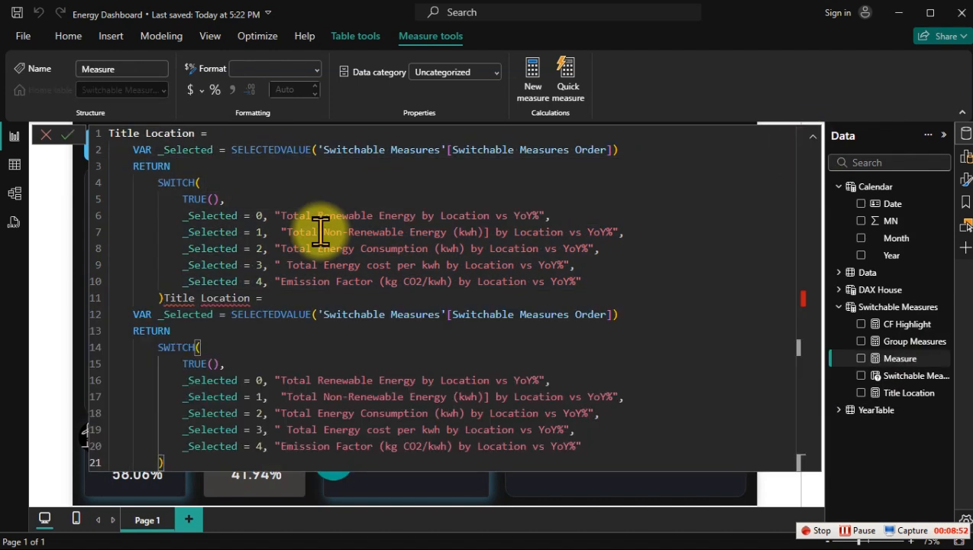
key("ctrl+z")
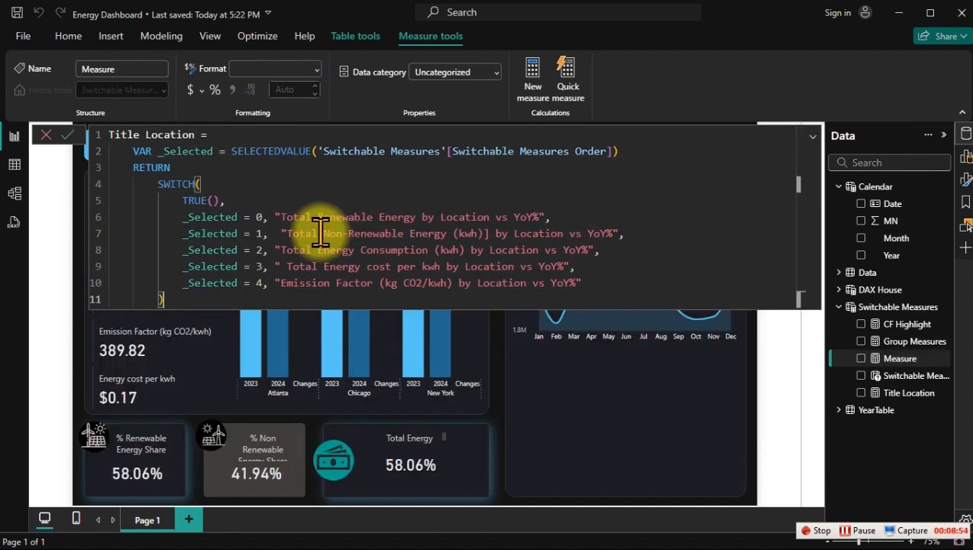
double_click(185, 134)
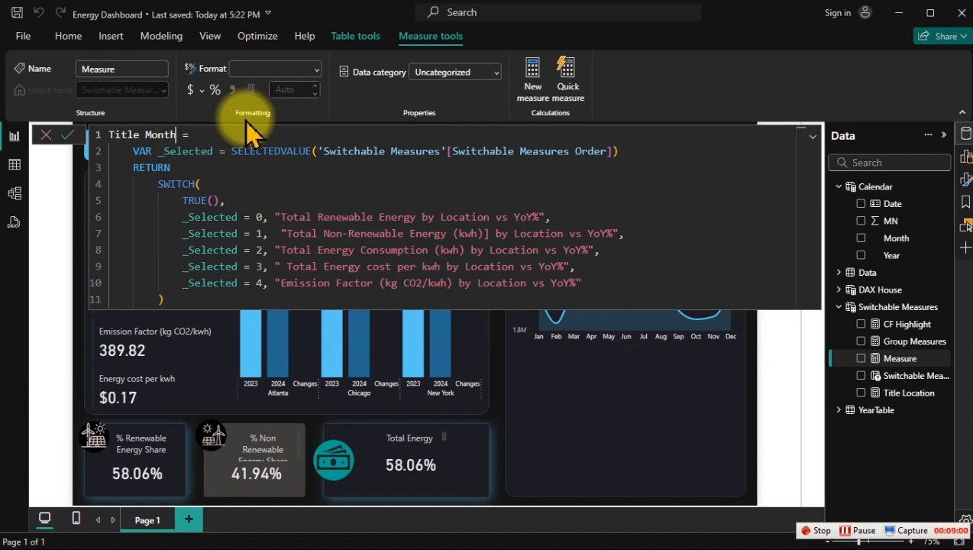
Step: Replace "Location" with "Month" in all five title strings of the Title Month formula
left_click(472, 217)
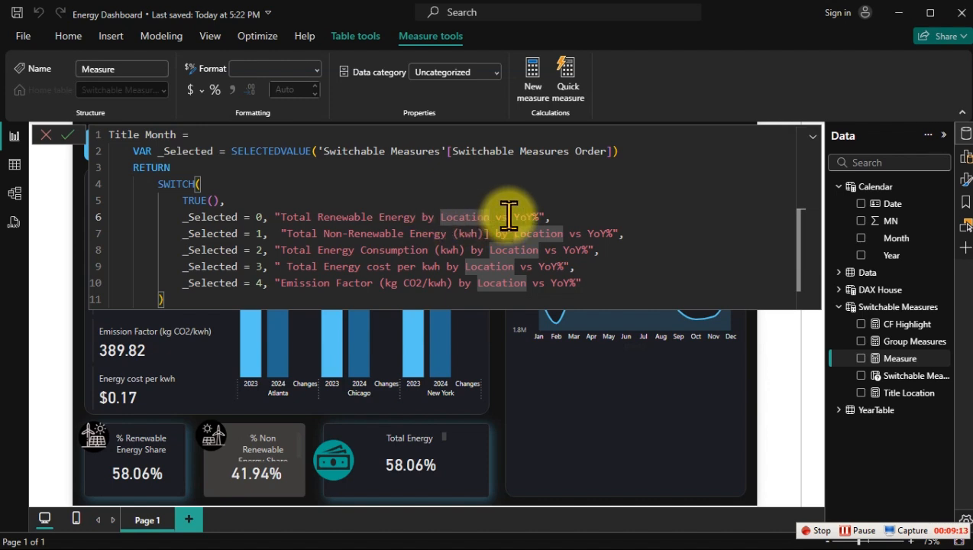
key("ctrl+f")
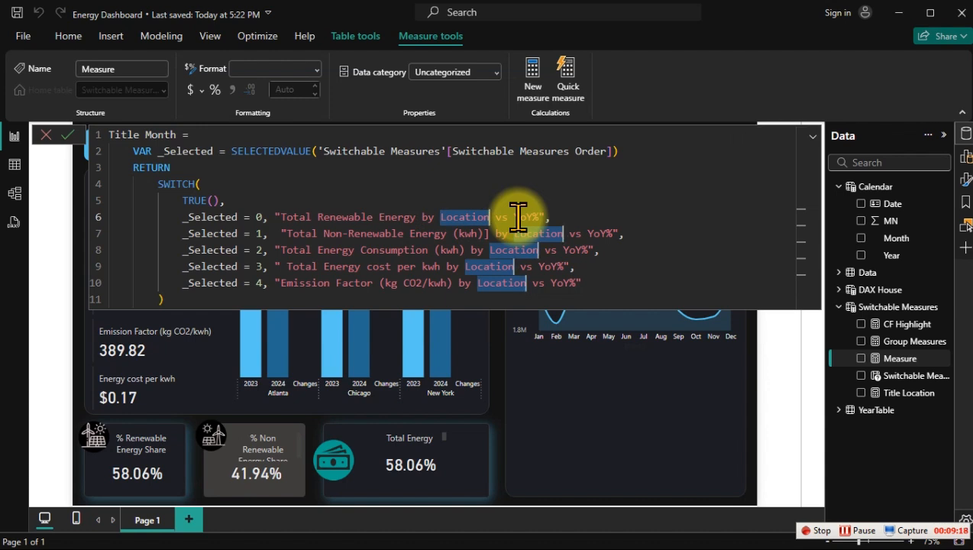
type("Month")
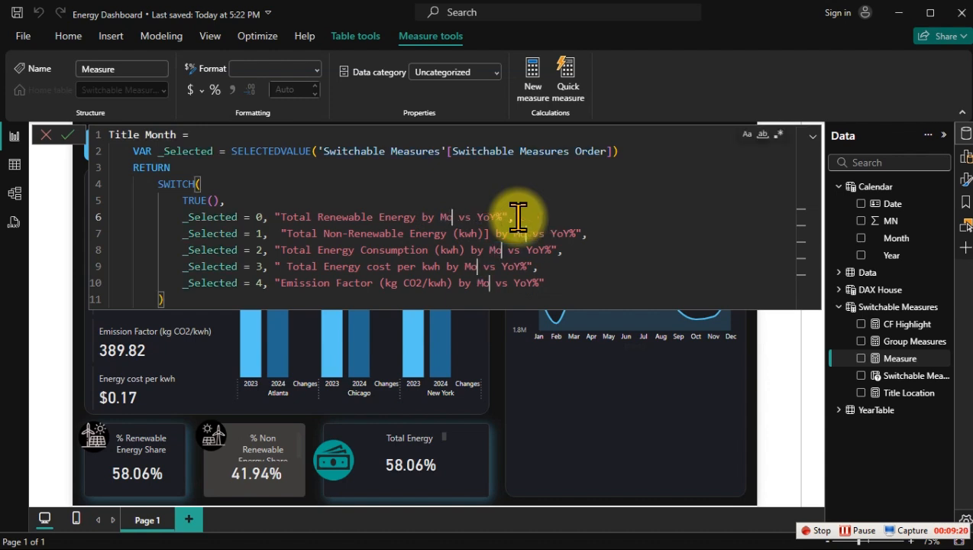
key("Escape")
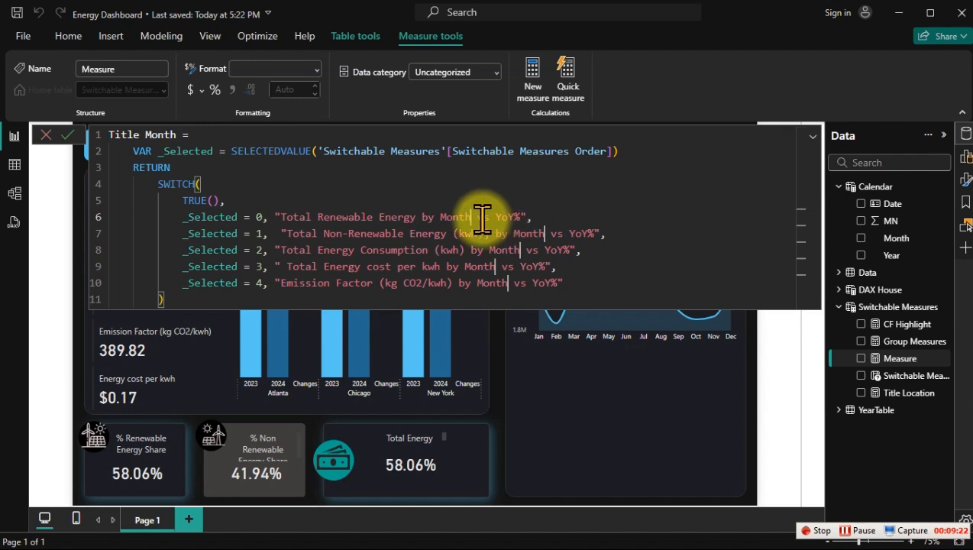
Step: Remove "vs YoY%" from all five title strings of the Title Month formula and commit the measure
left_click_drag(475, 217, 523, 216)
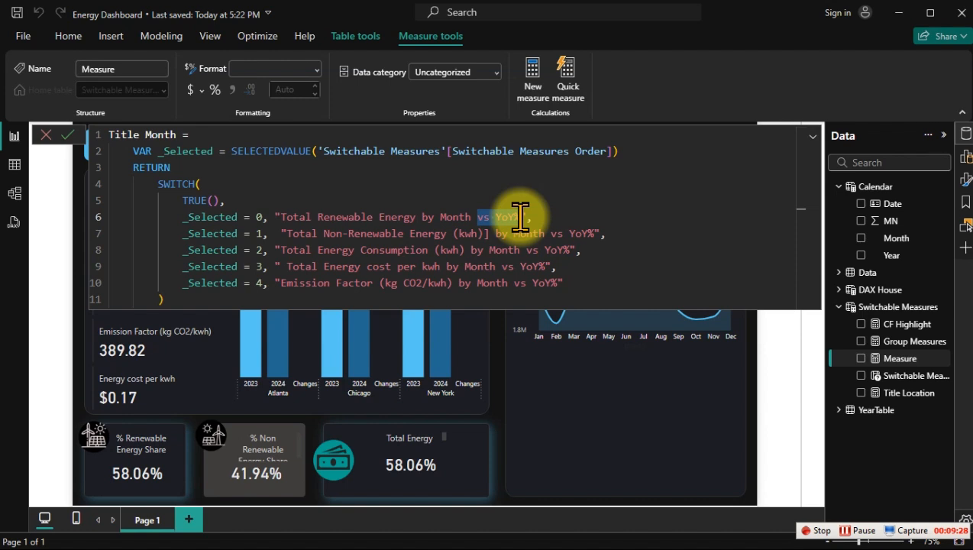
key("ctrl+shift+l")
key("BackSpace")
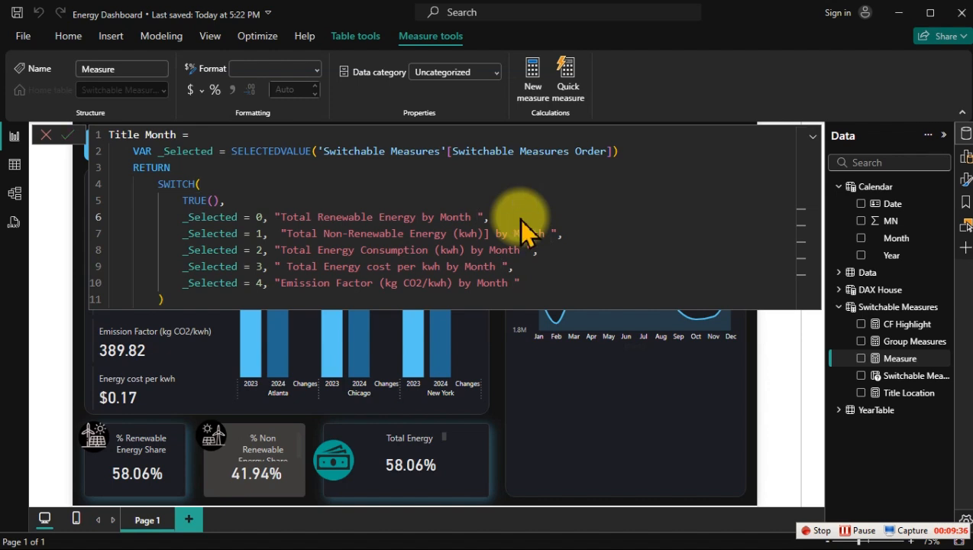
key("Return")
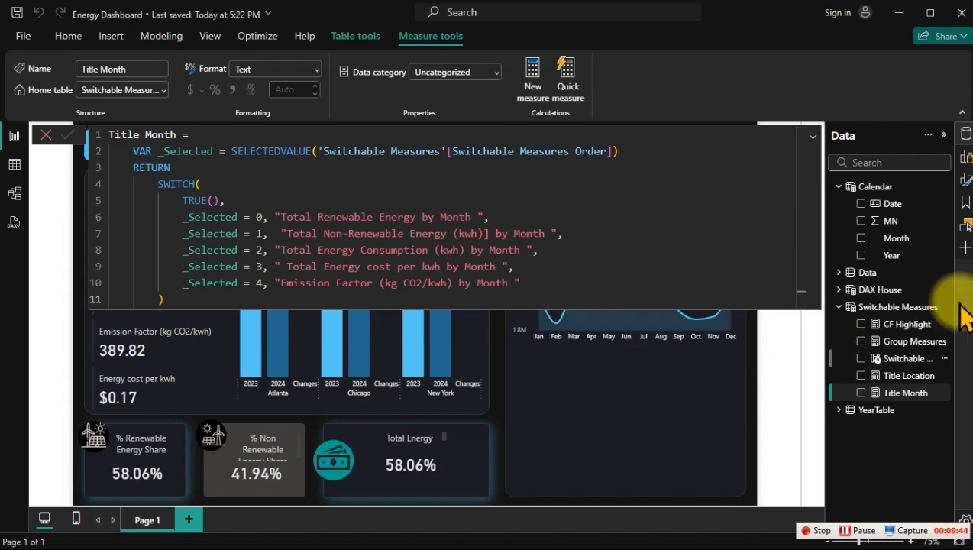
left_click(905, 295)
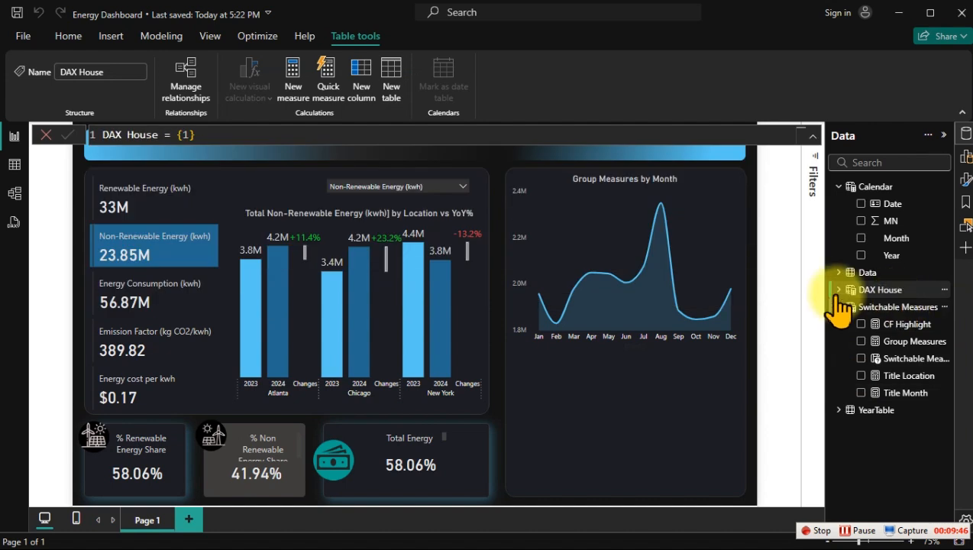
Step: Base the line chart's title text on the field value of the Title Month measure through conditional formatting, and deselect the chart
left_click(605, 183)
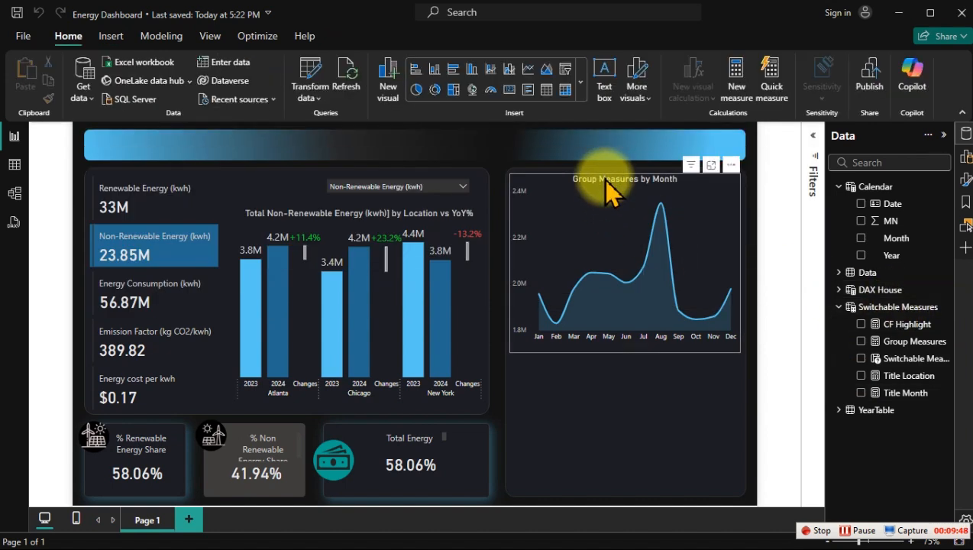
left_click(602, 183)
left_click(965, 180)
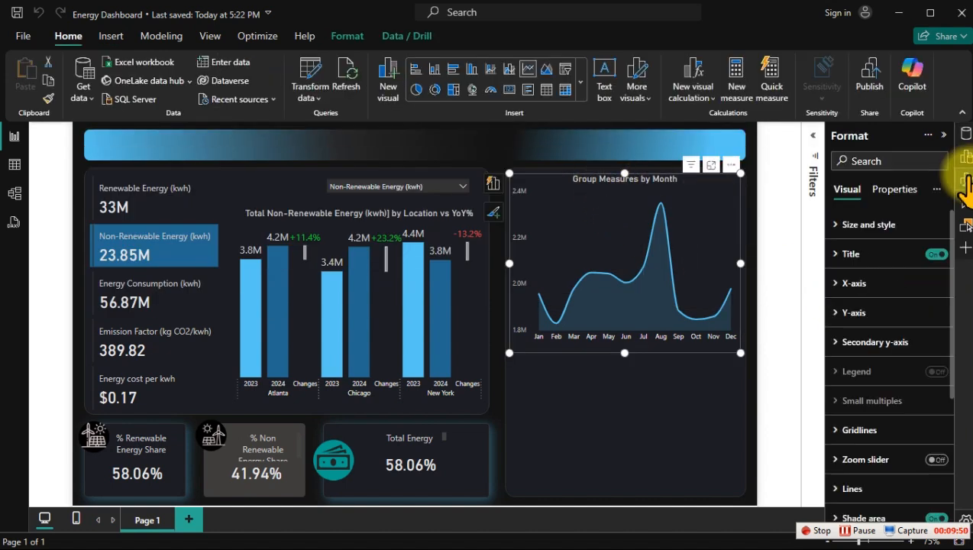
left_click(854, 256)
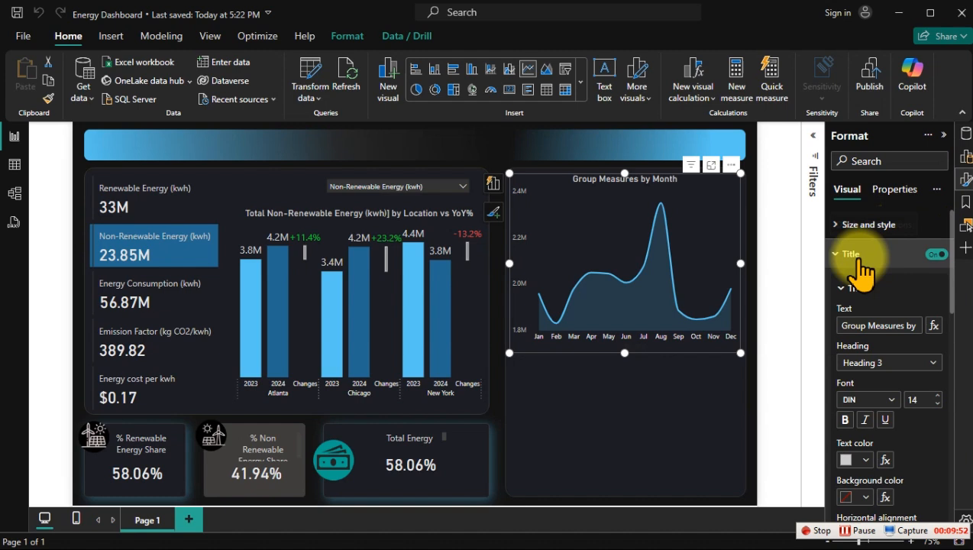
left_click(934, 325)
left_click(267, 124)
left_click(237, 187)
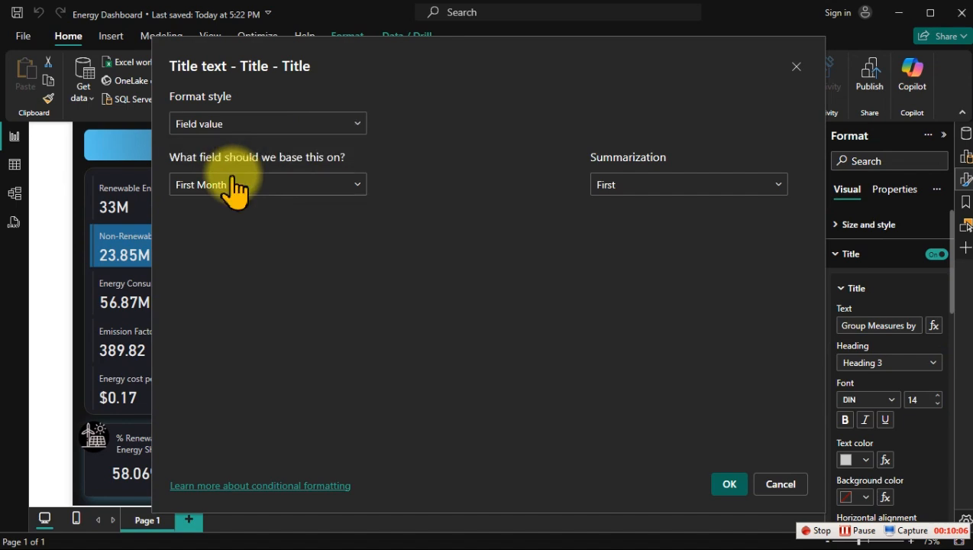
left_click(235, 189)
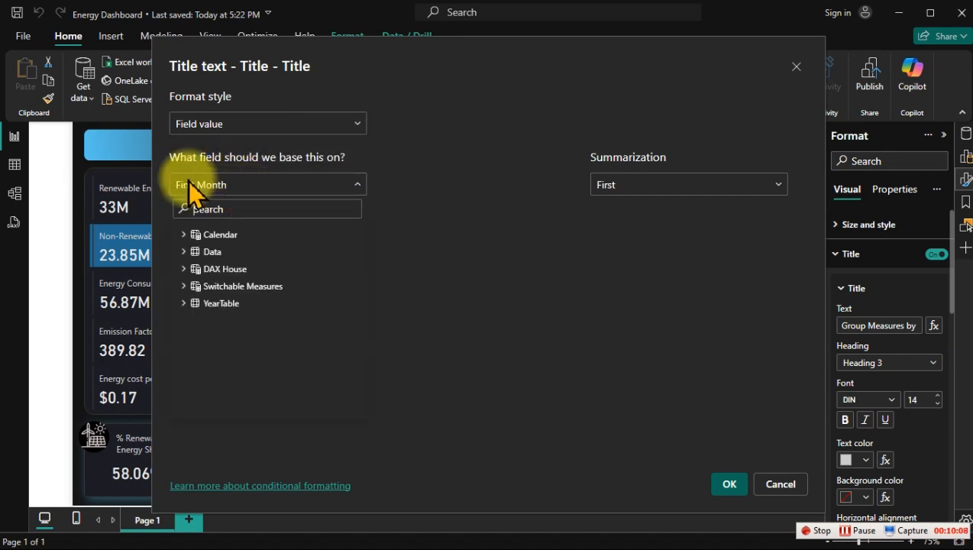
type("tit")
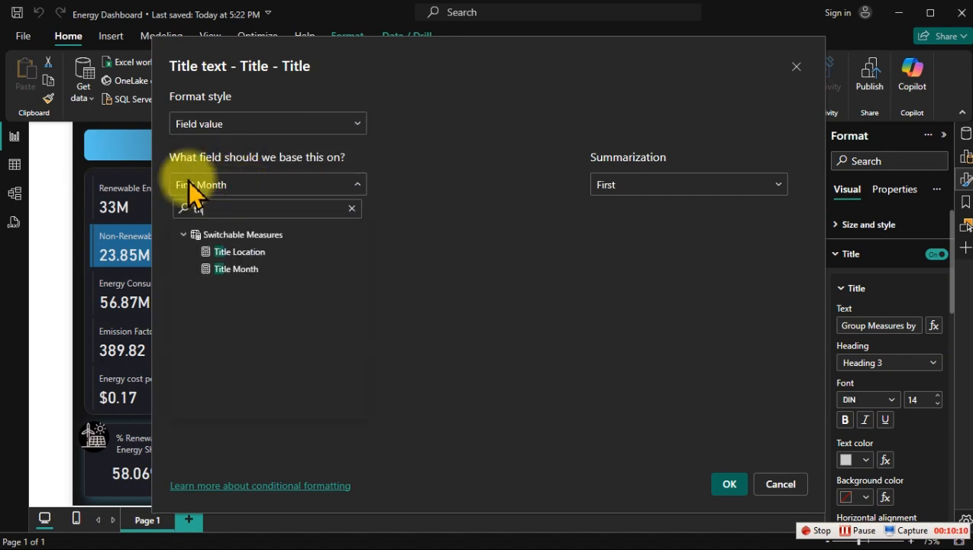
left_click(243, 272)
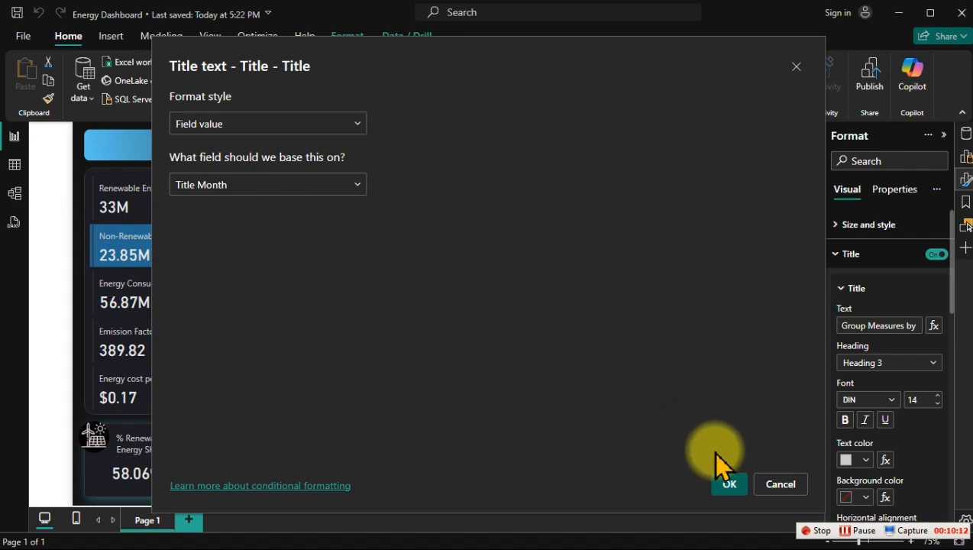
left_click(730, 484)
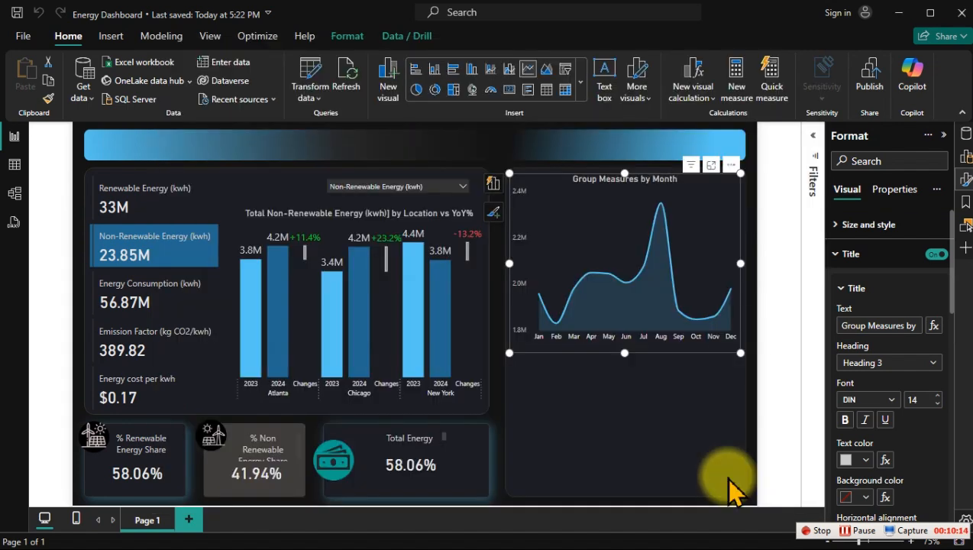
left_click(303, 139)
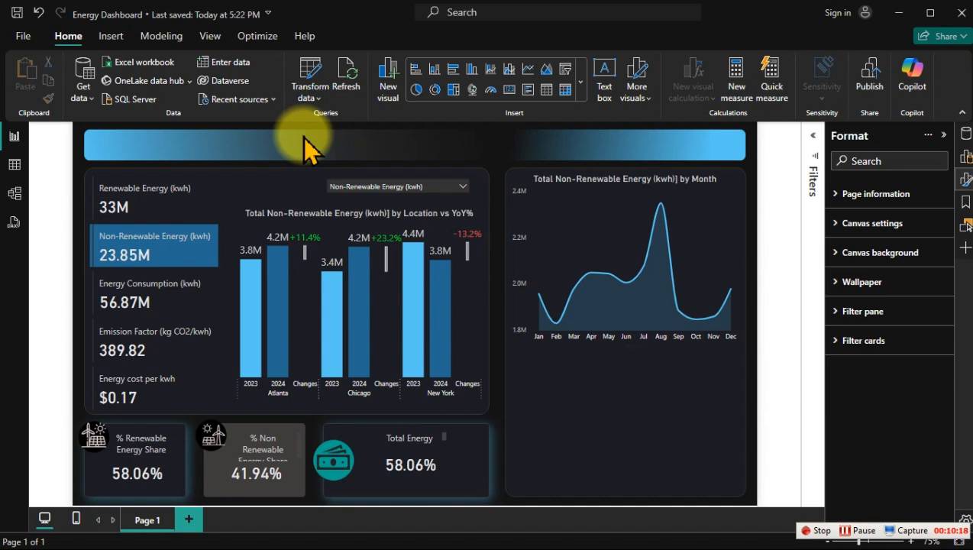
Step: Shorten the monthly line chart by lowering its upper edge to leave space at the top of its panel, and deselect it
left_click(628, 182)
left_click_drag(627, 172, 624, 191)
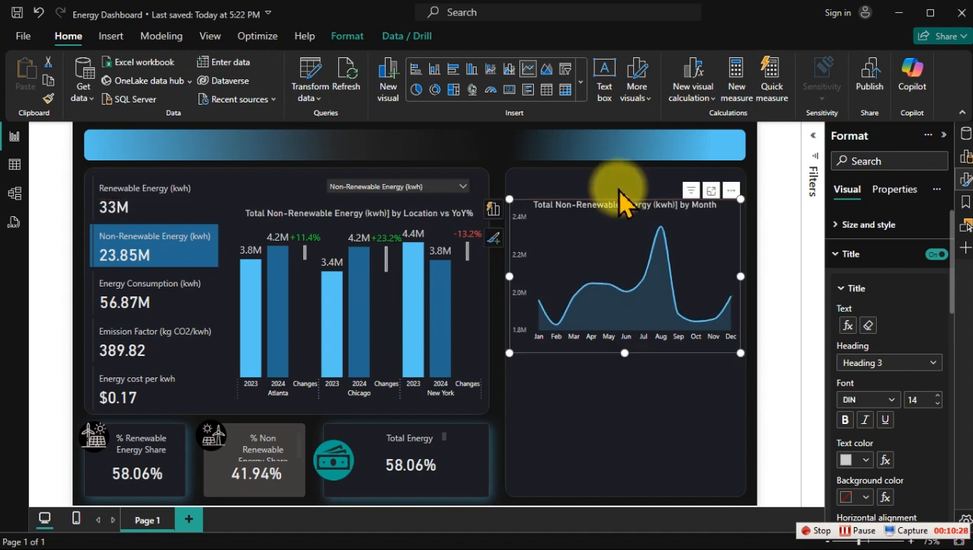
left_click(457, 146)
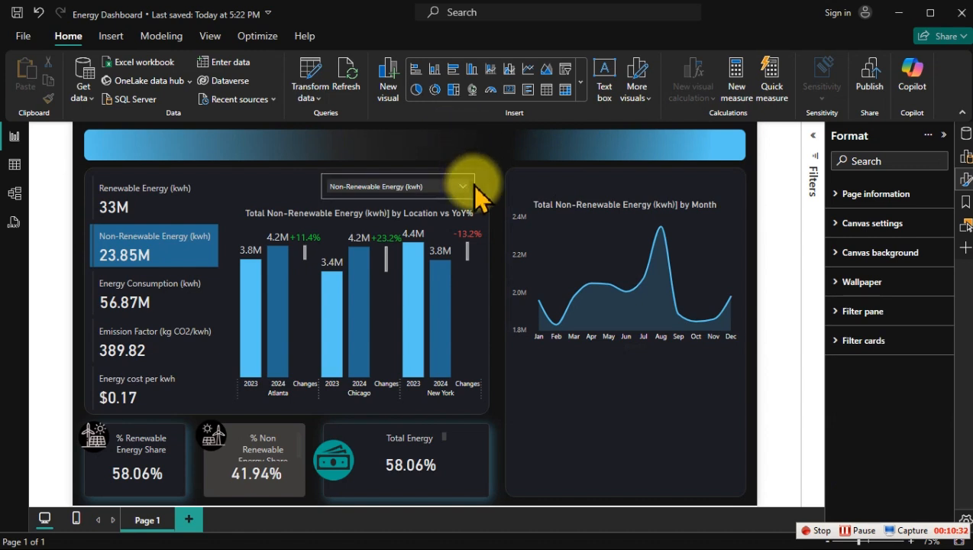
Step: Insert an empty clustered column chart beneath the line chart and stretch it down slightly to fill the panel's lower part
left_click(471, 73)
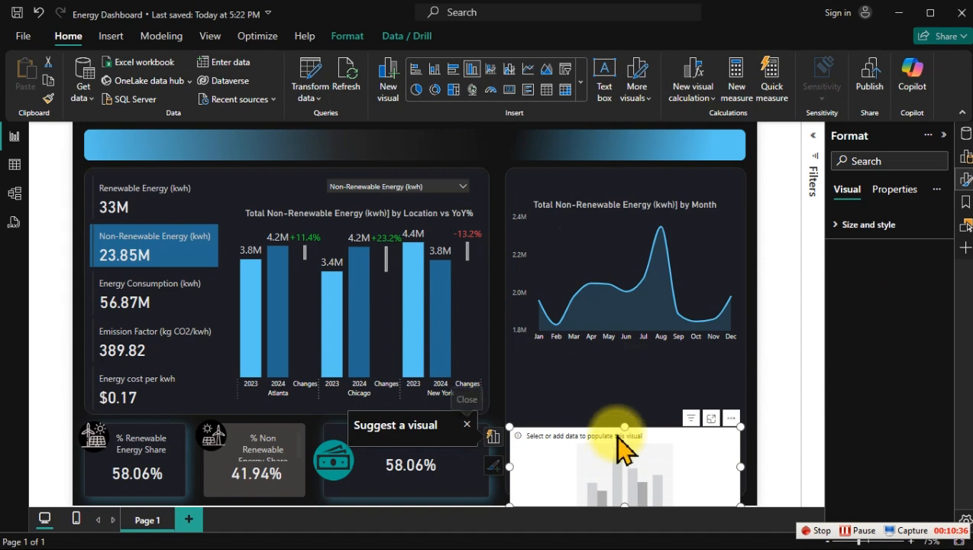
left_click_drag(618, 447, 626, 377)
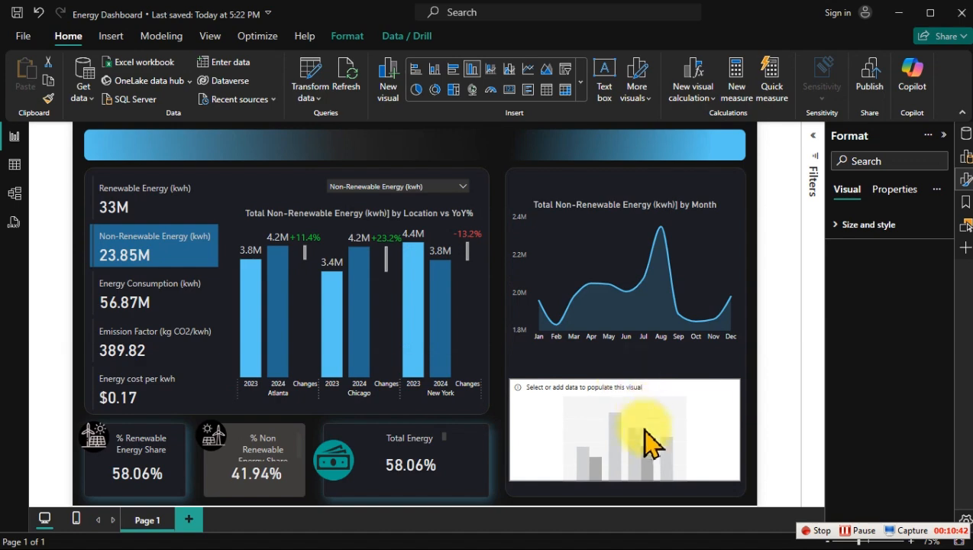
left_click(635, 462)
mouse_move(623, 481)
left_mouse_down()
mouse_move(625, 500)
mouse_move(623, 488)
left_mouse_up()
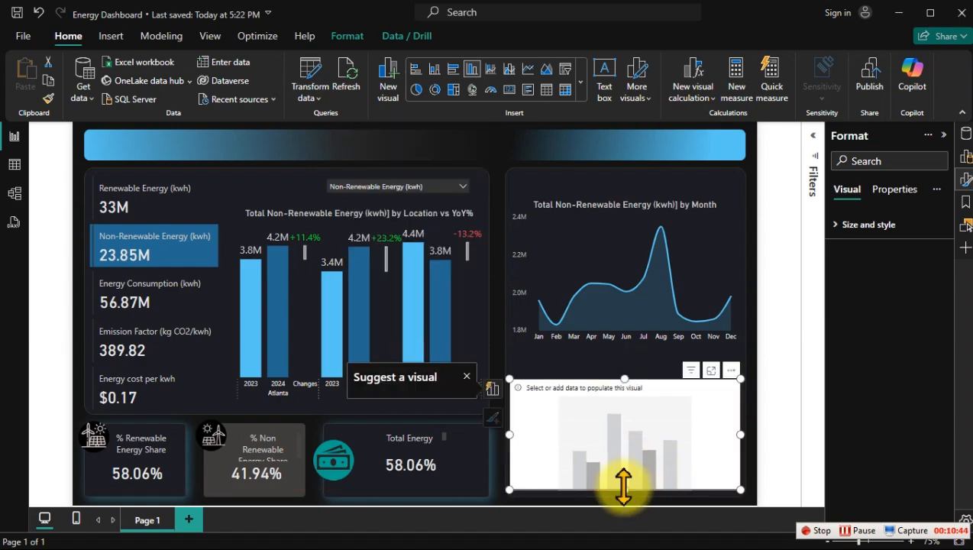
Step: Switch to the table view and select the Date column of the Calendar table
left_click(15, 165)
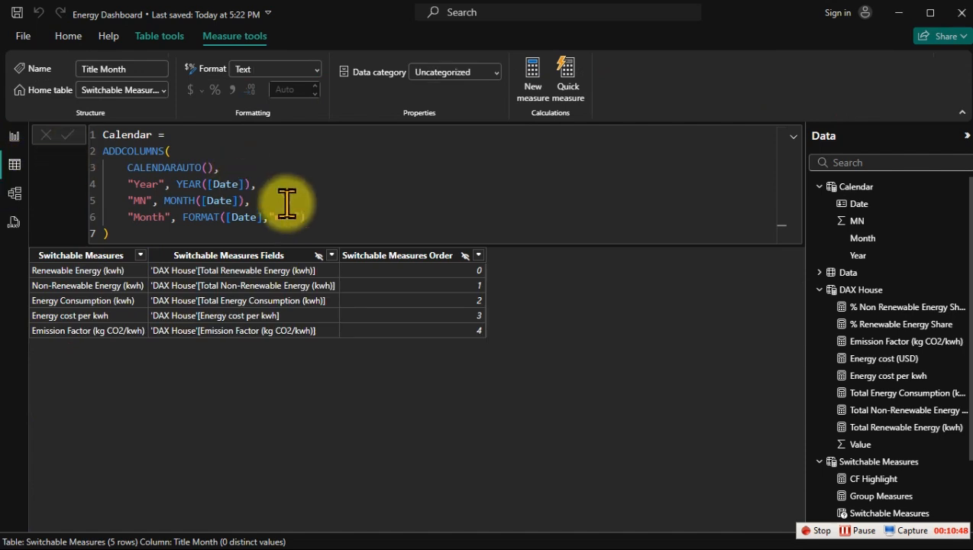
left_click(861, 205)
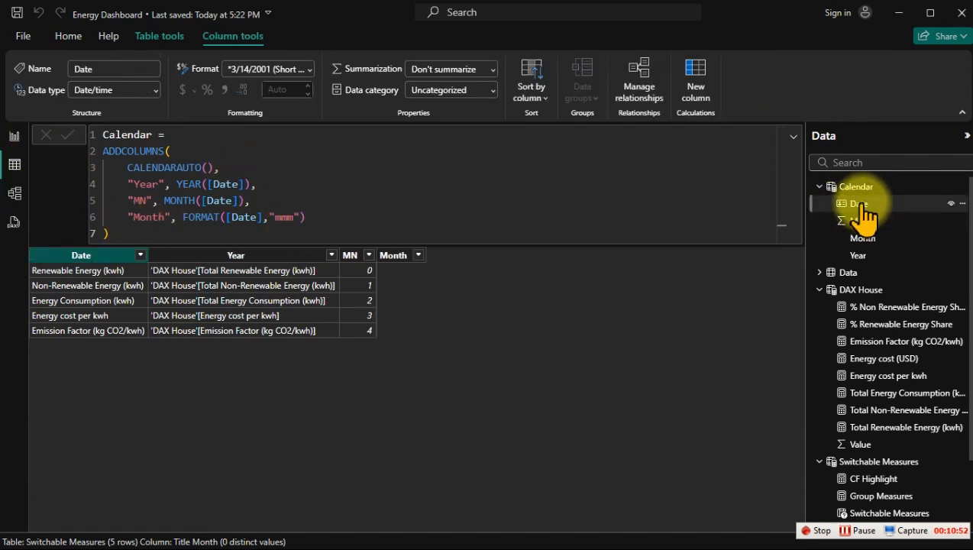
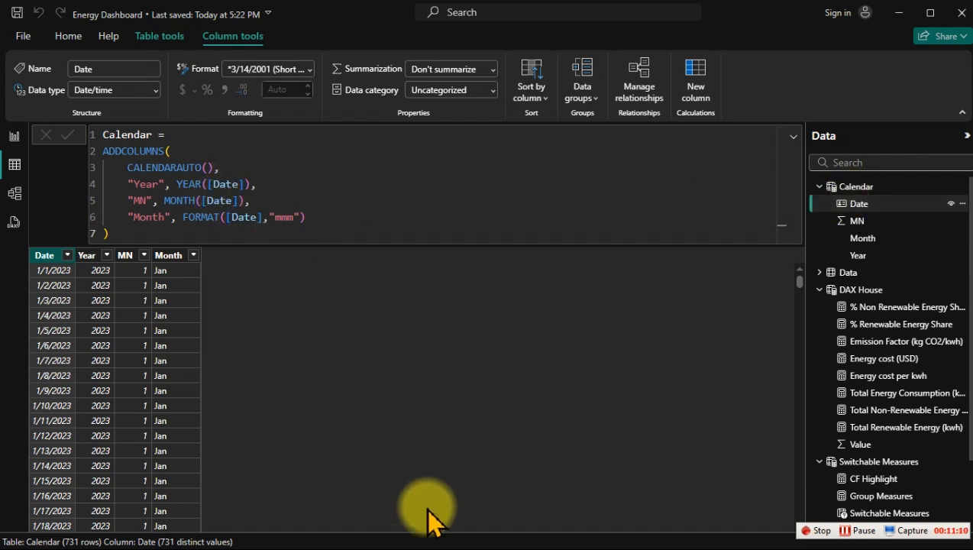
Step: Switch to Chrome, search Google for "winter date in the us", and expand the related question about which months are winter
key("super")
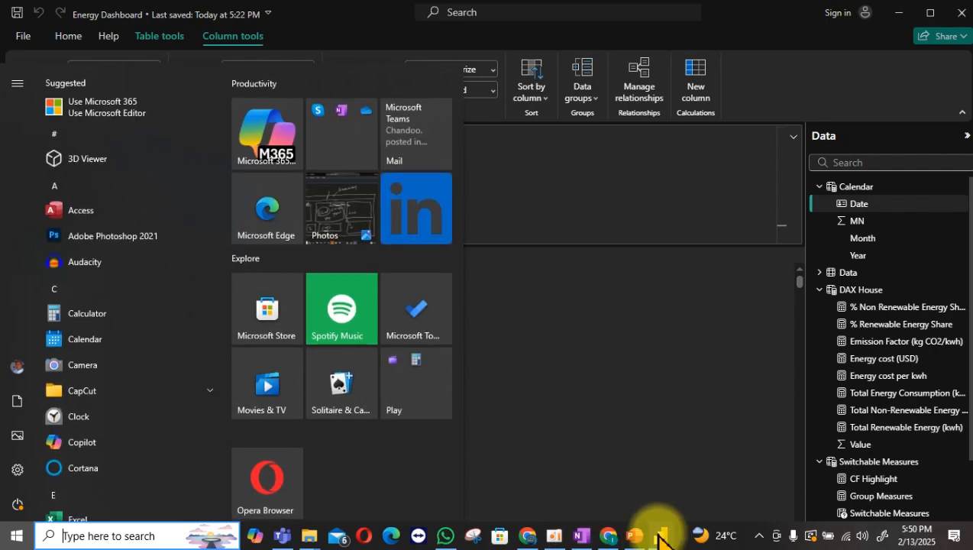
left_click(609, 536)
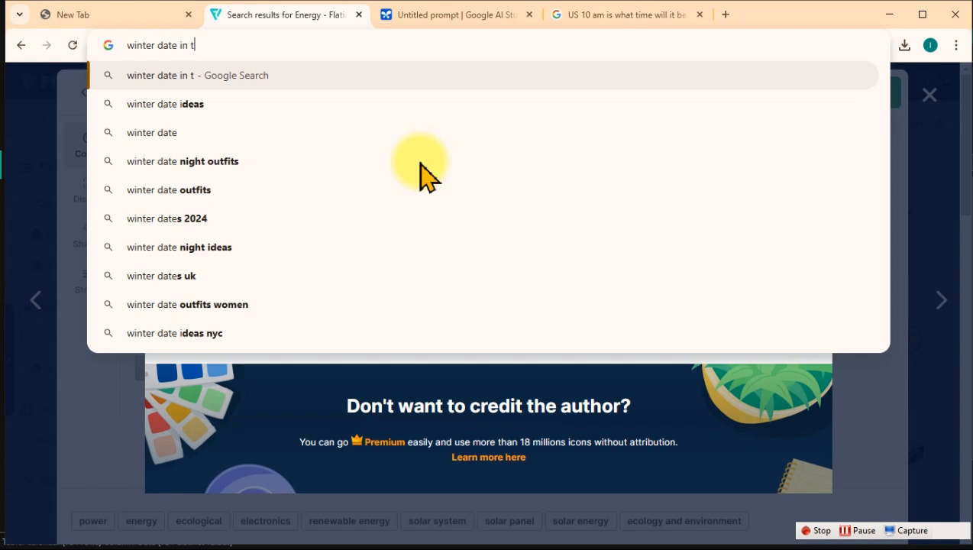
type("he us")
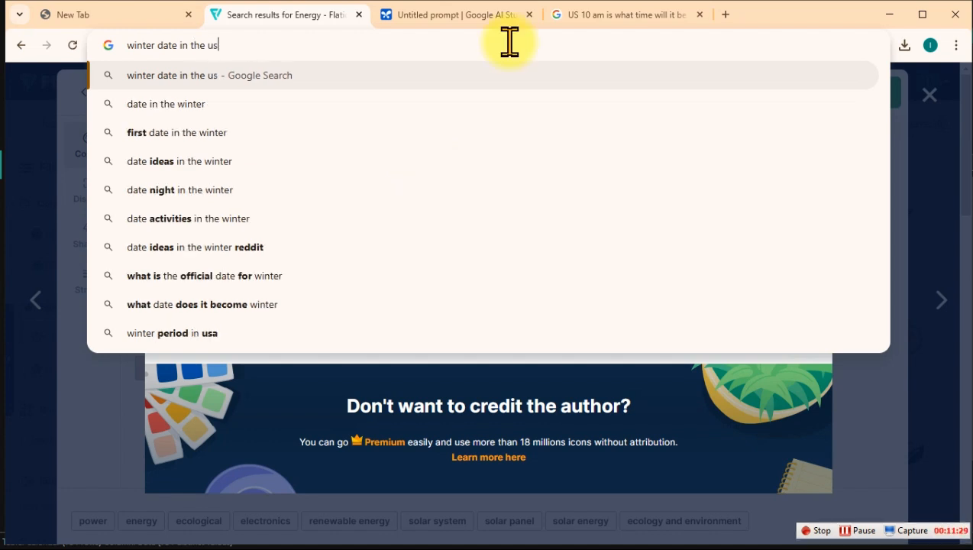
key("Return")
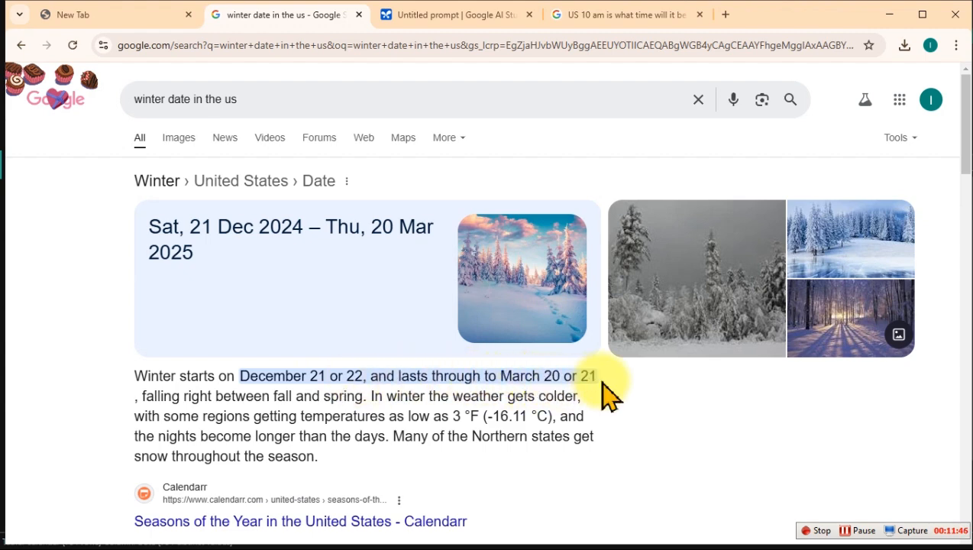
scroll(608, 394, "down", 5)
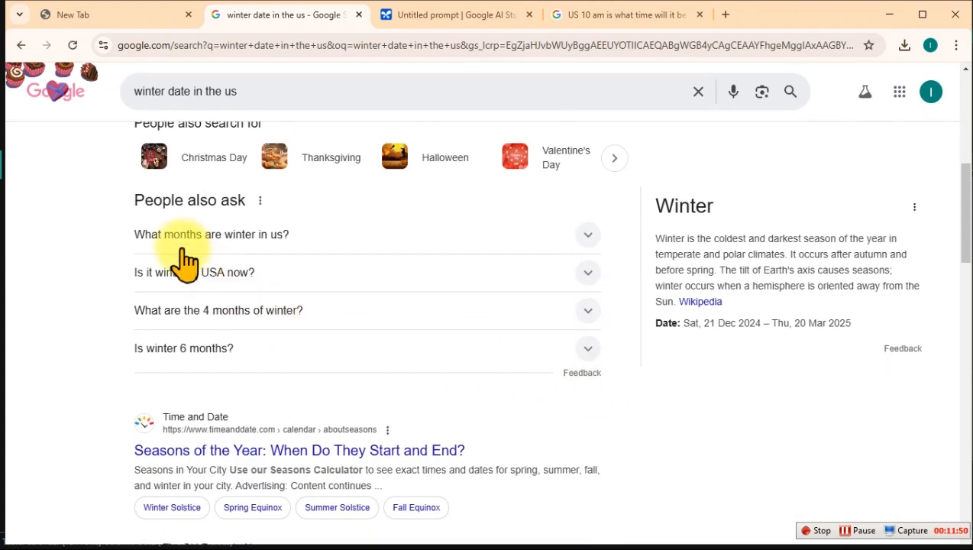
left_click(182, 237)
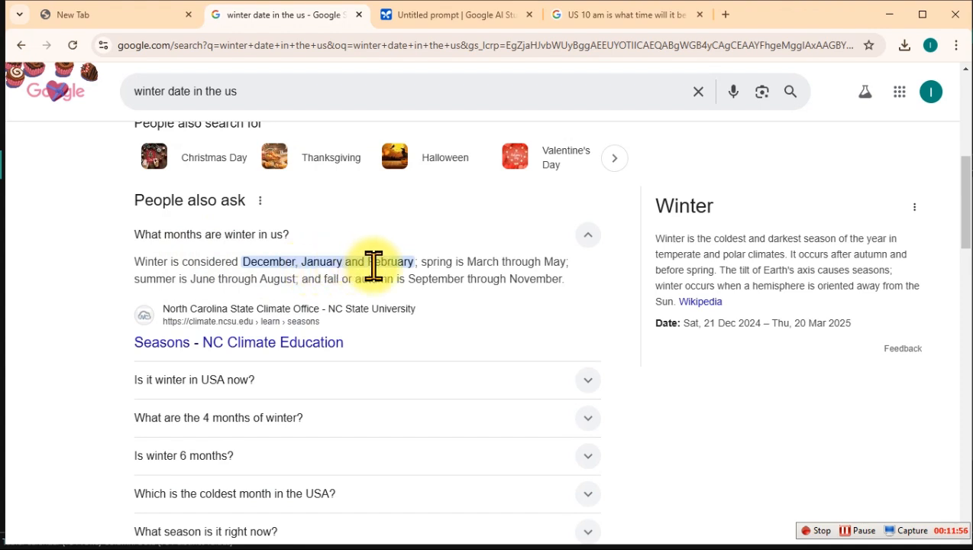
Step: Change the Google search to "spring date in the us" and expand the related question about which months are spring
left_click(150, 91)
double_click(148, 91)
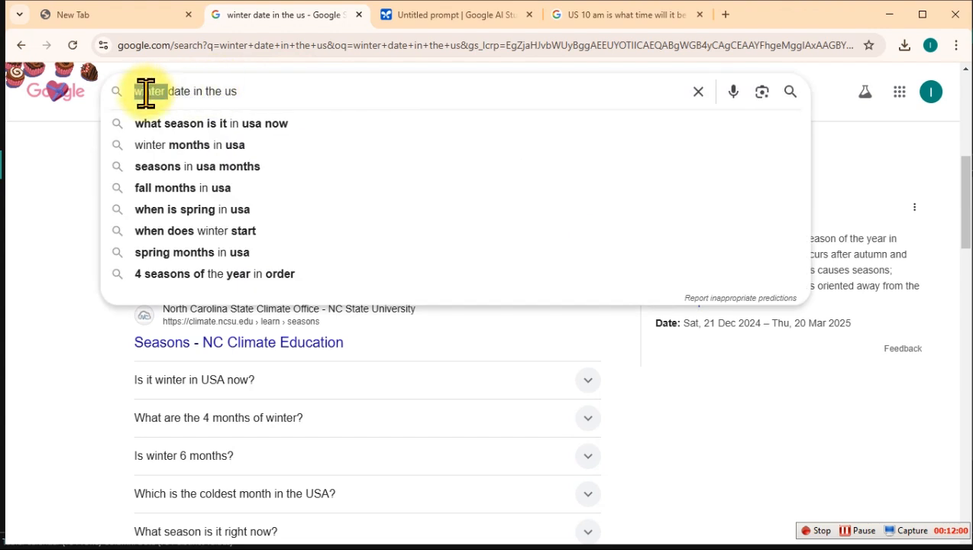
type("spring")
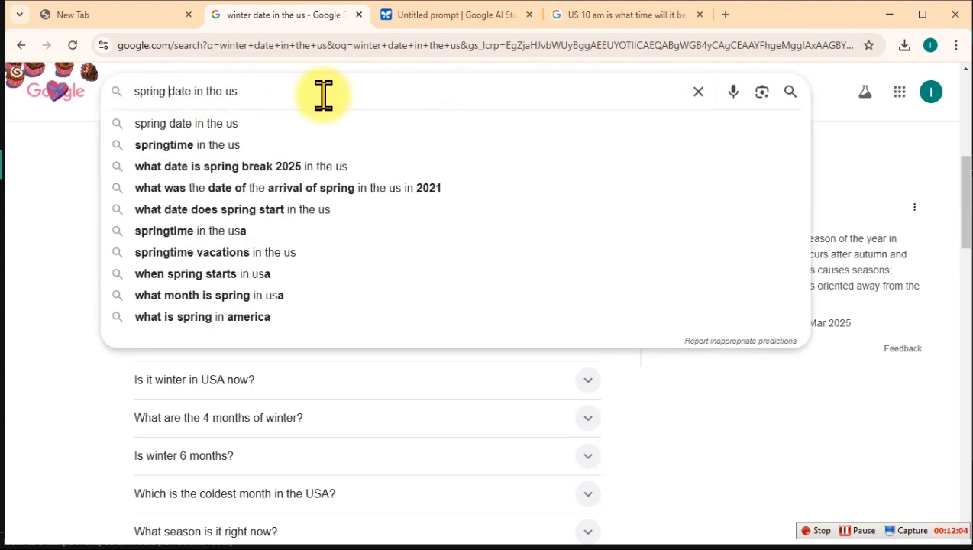
key("Return")
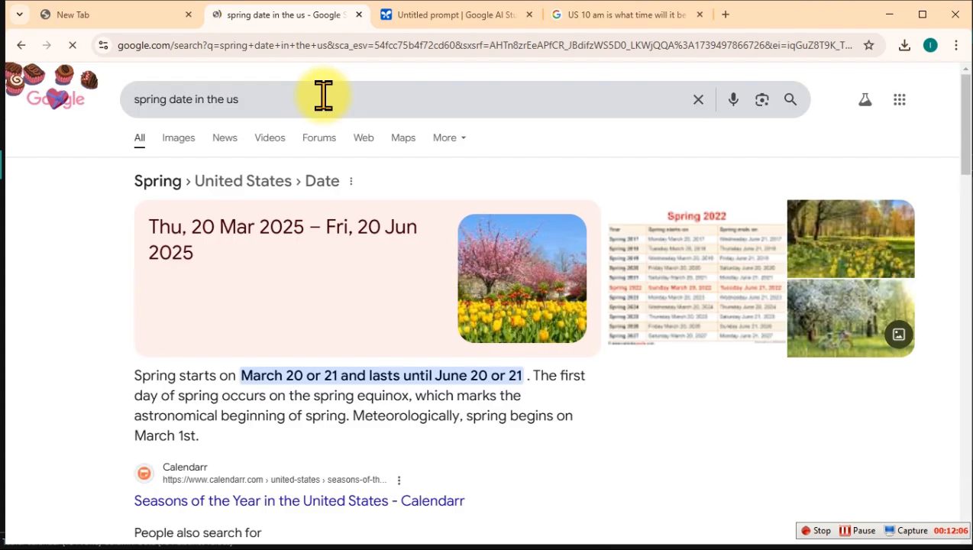
scroll(309, 282, "down", 2)
scroll(297, 306, "down", 4)
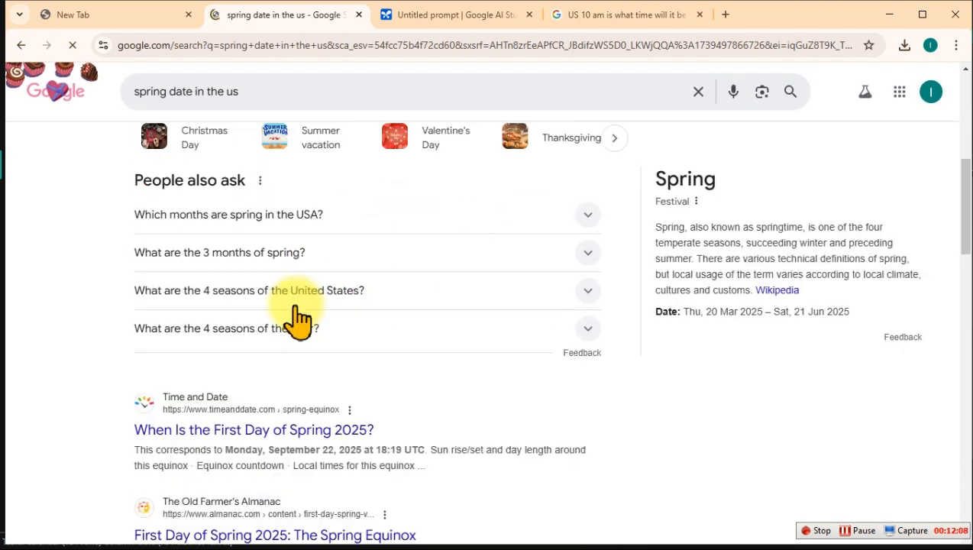
left_click(248, 217)
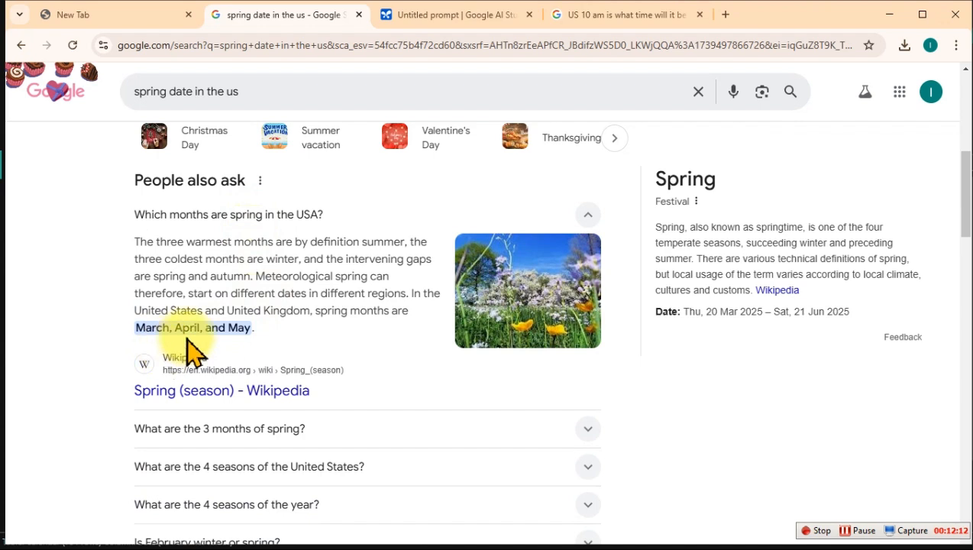
Step: Change the Google search to "summer date in the us" and expand the related question about the US summer months
double_click(156, 92)
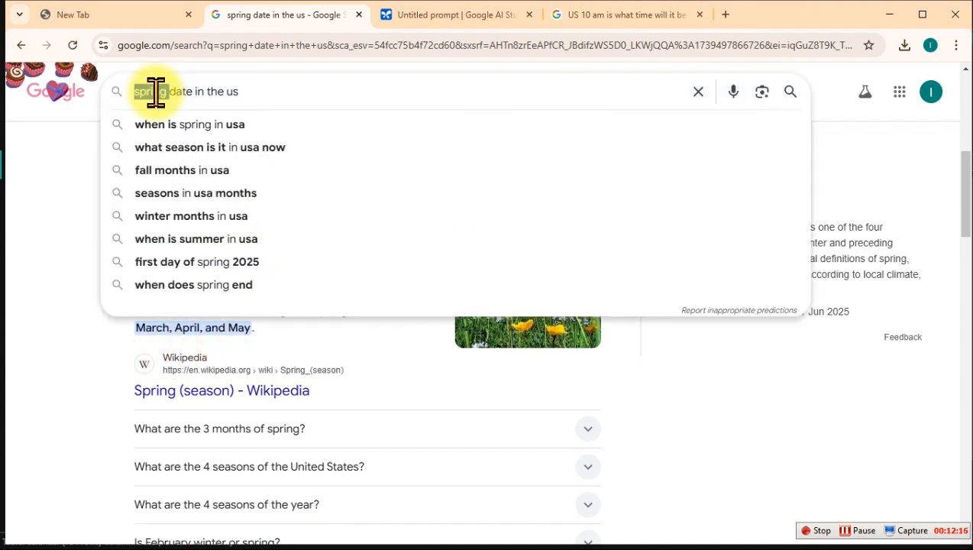
type("summer")
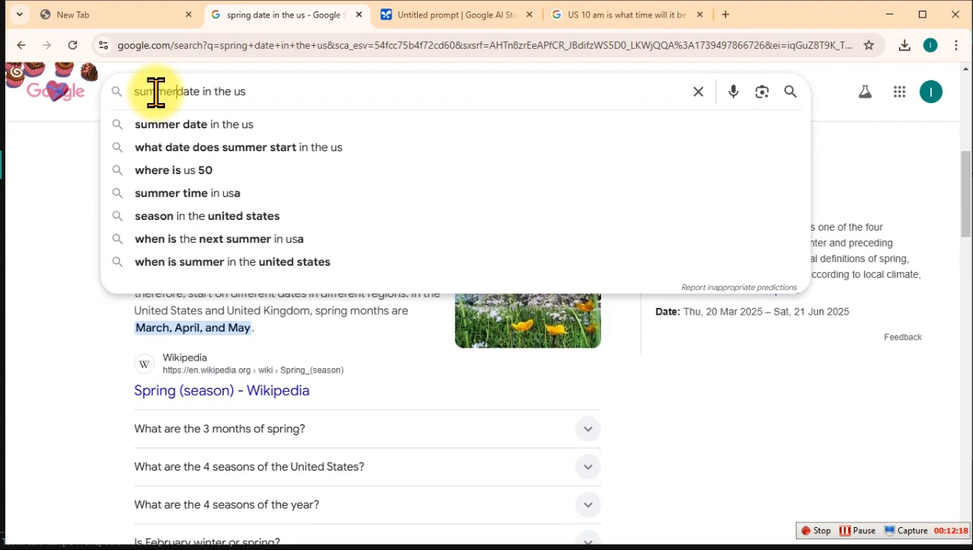
key("Return")
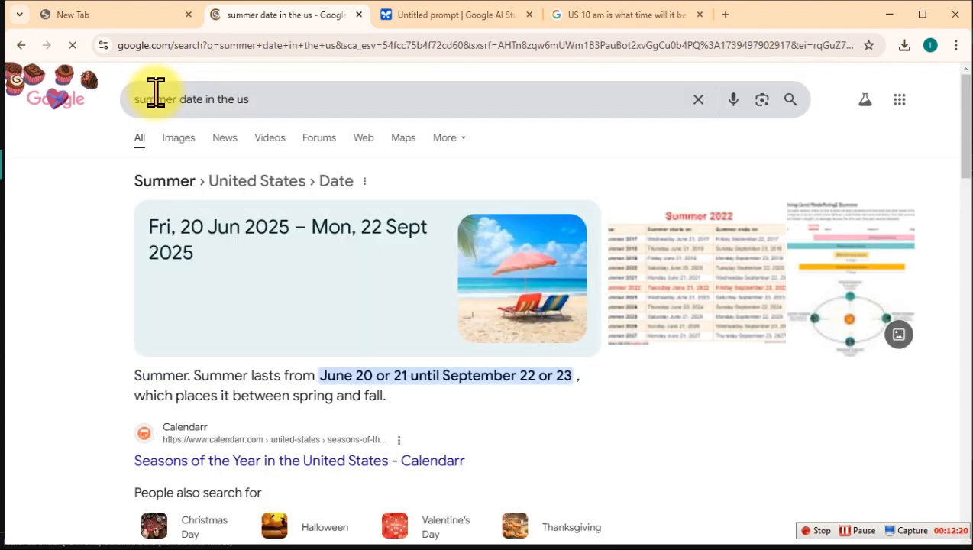
scroll(378, 441, "down", 2)
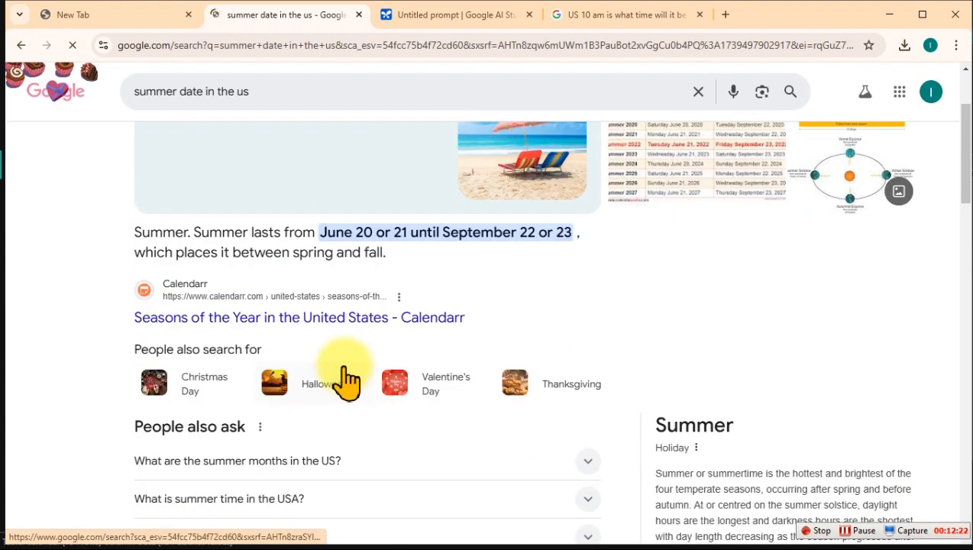
scroll(348, 380, "down", 9)
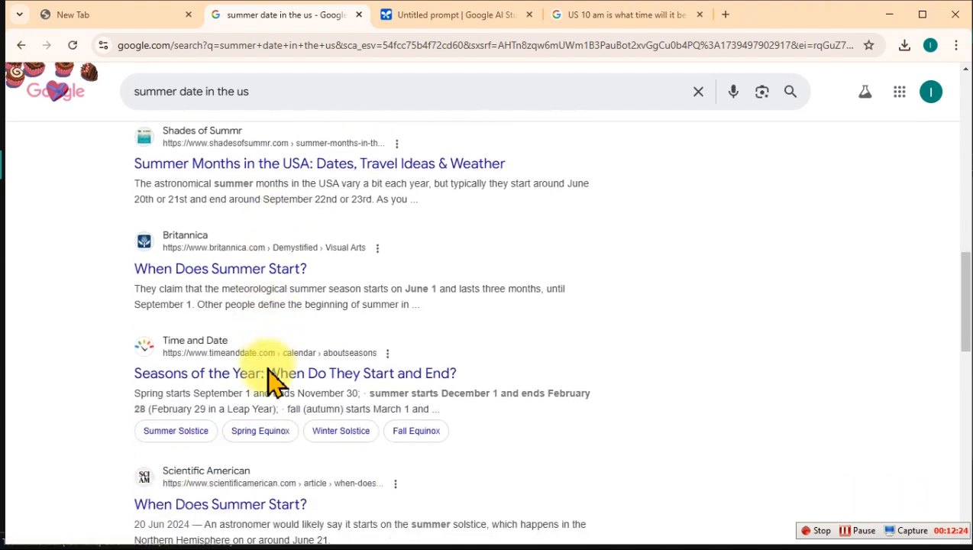
scroll(269, 382, "up", 4)
scroll(269, 370, "up", 5)
scroll(271, 369, "down", 1)
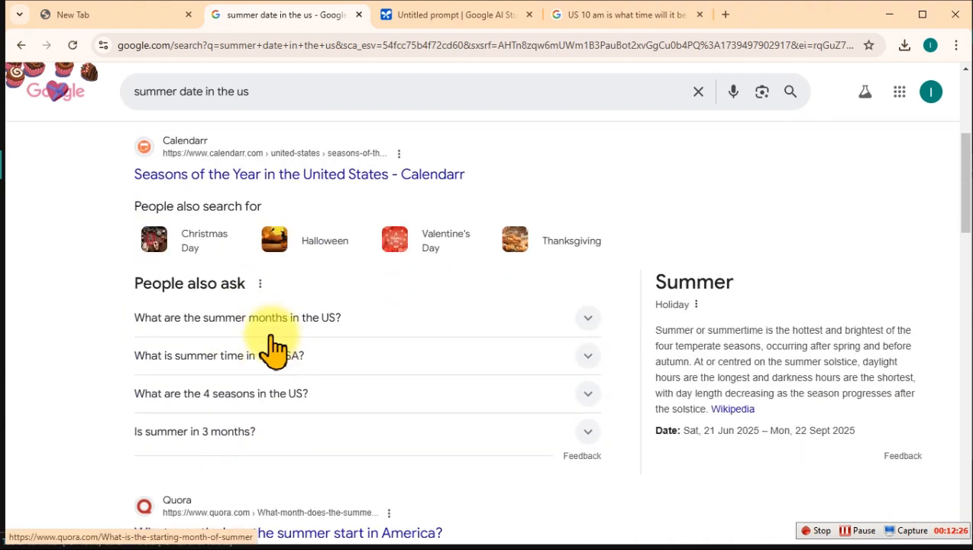
left_click(276, 320)
scroll(260, 351, "down", 1)
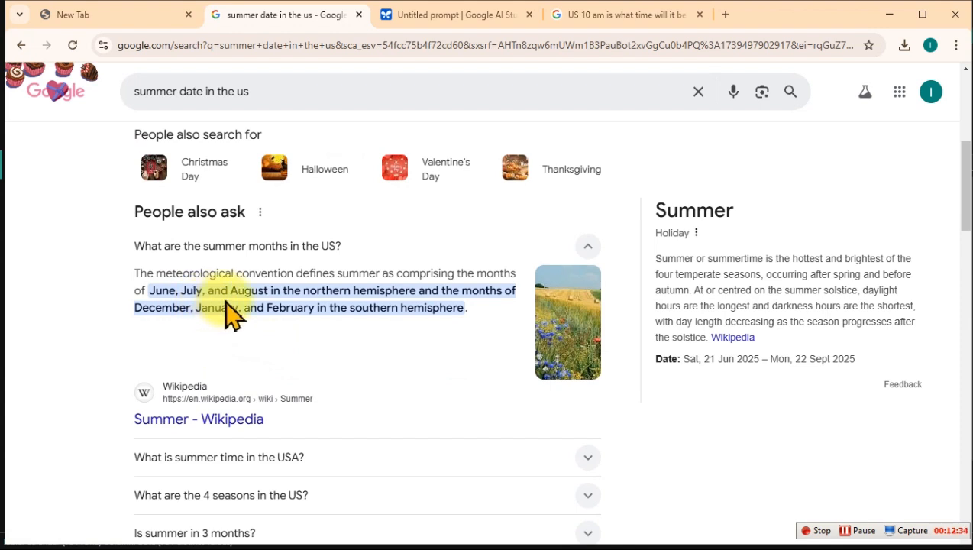
Step: Return to Power BI and add the comment "-- This is for Seasonality" beneath the Month line of the Calendar formula, followed by blank lines
left_click(887, 13)
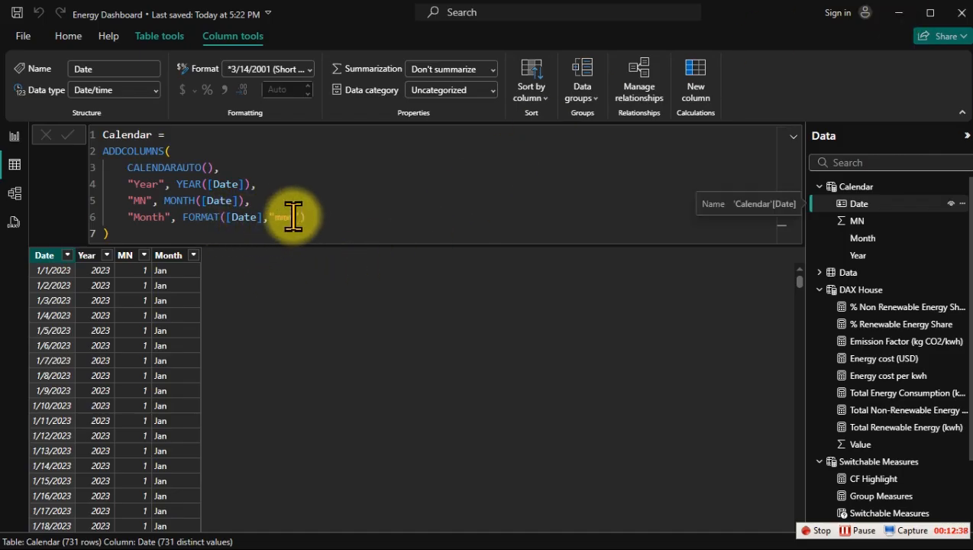
left_click(329, 216)
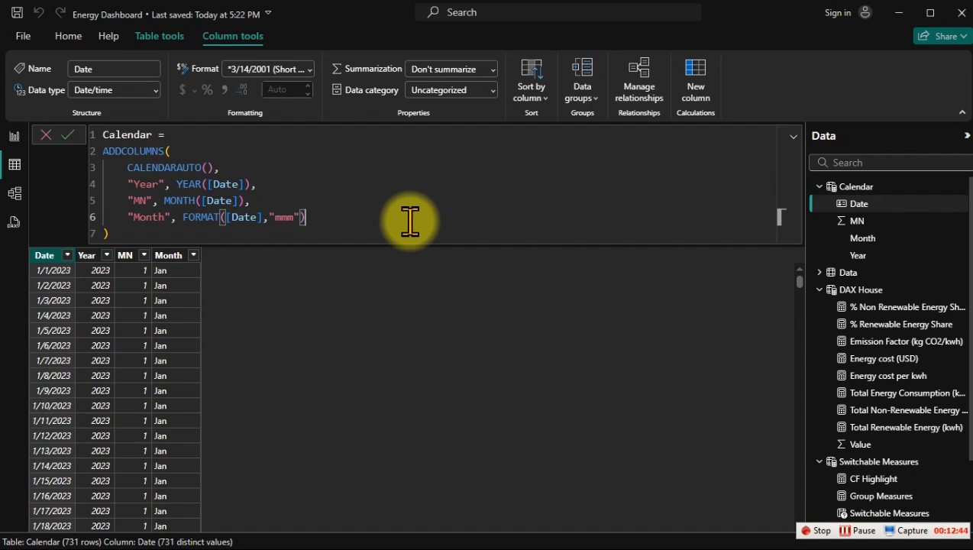
key("shift+Return")
type("-")
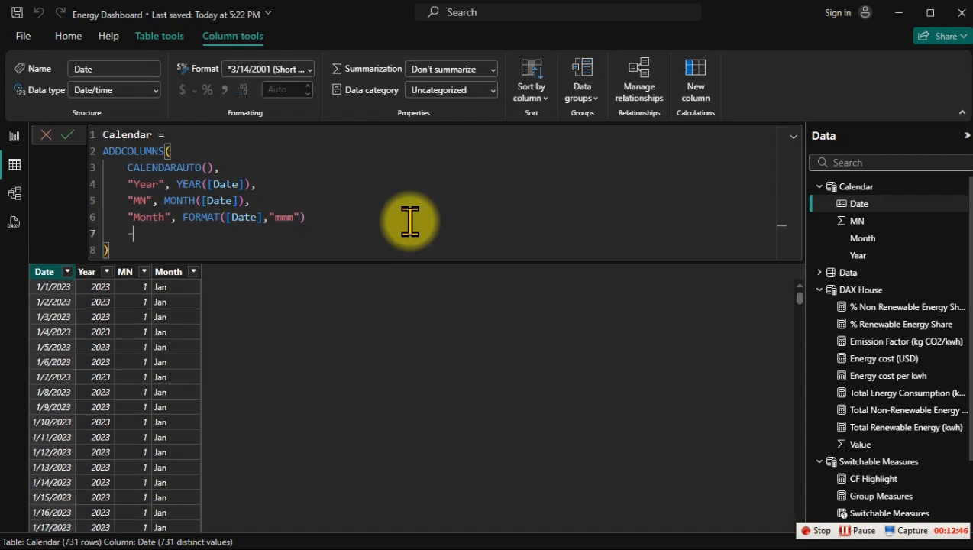
type("- This is ")
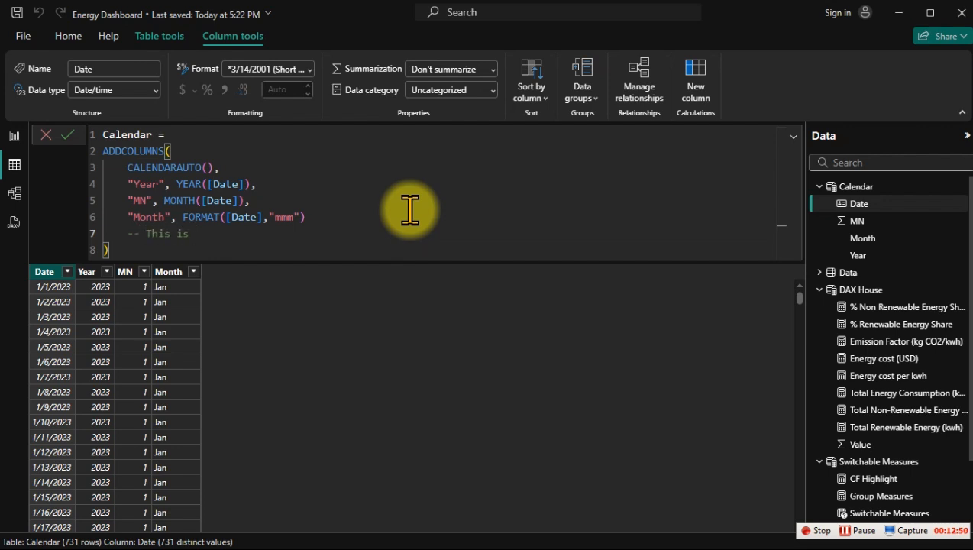
type("for Seasonality")
key("shift+Return")
key("shift+Return")
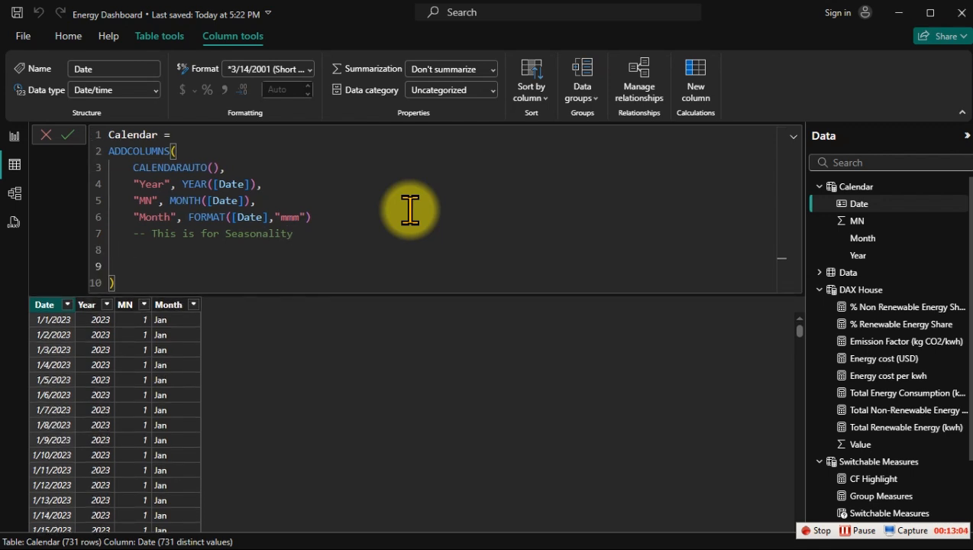
type("\"")
key("BackSpace")
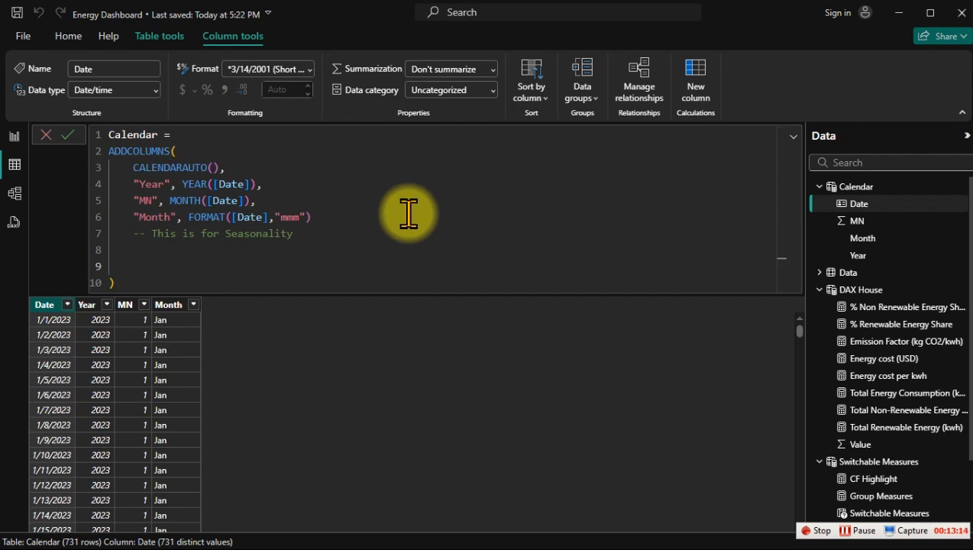
Step: Add a comma after the Month expression and enter the new column name "Season", on the line beneath the comment
left_click(317, 217)
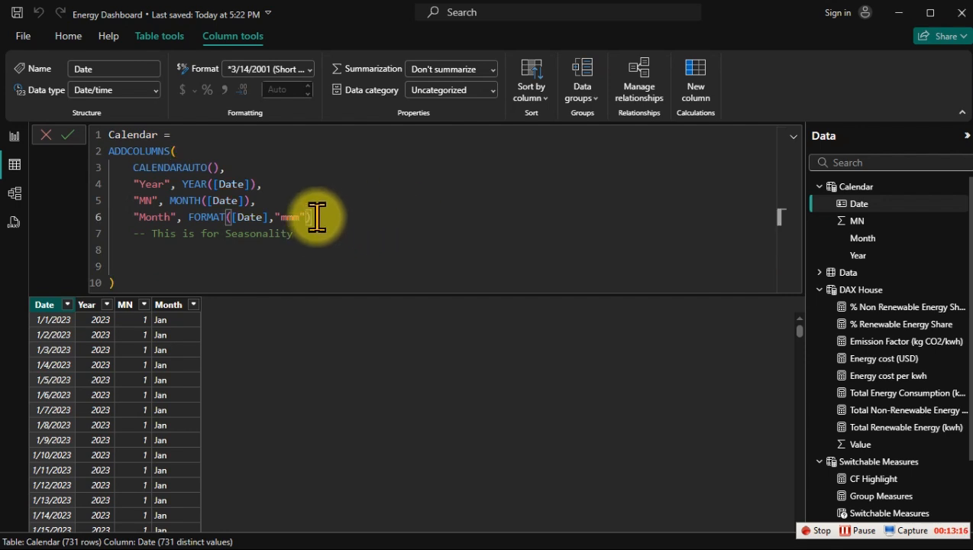
type(",")
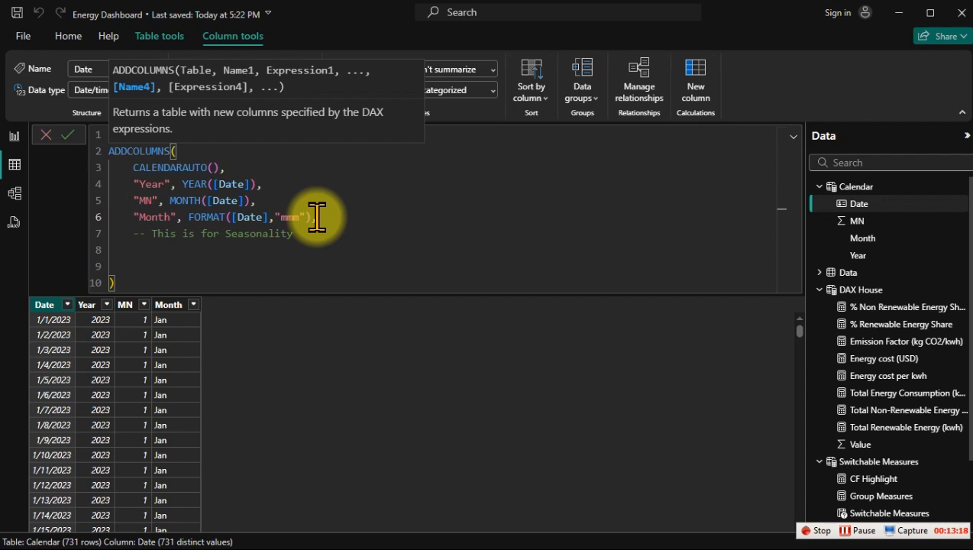
left_click(242, 249)
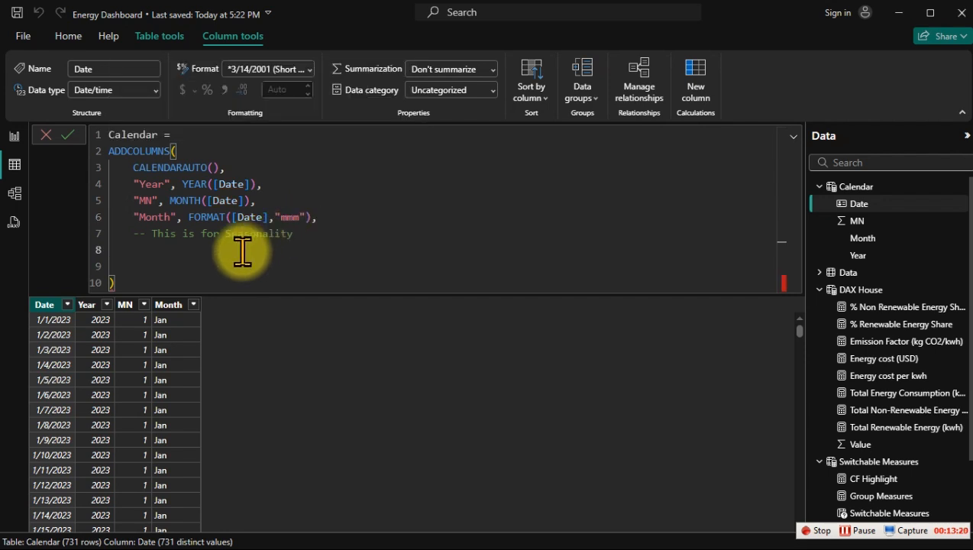
type("\"Season")
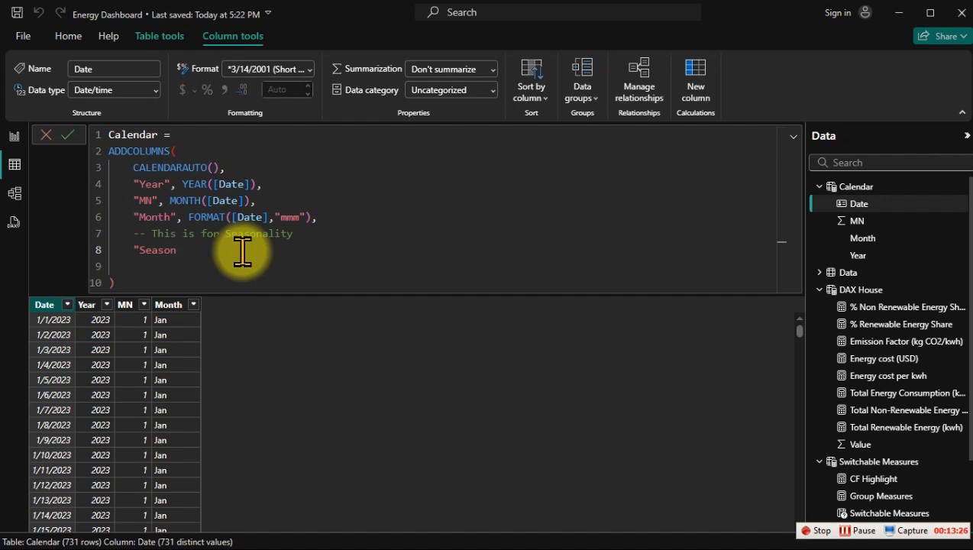
type("\",")
key("Return")
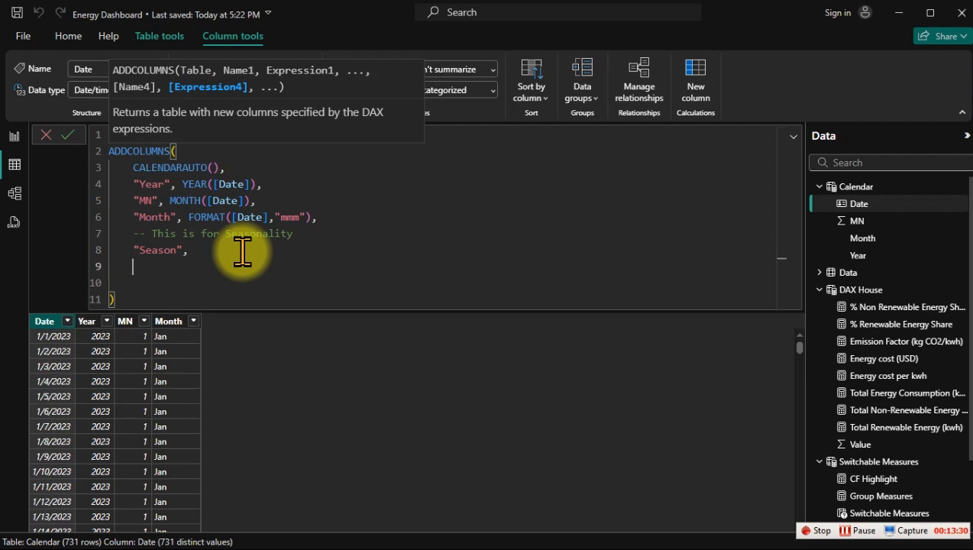
Step: Start the Season expression with a SWITCH function that uses TRUE() as its expression, followed by a new line
type("sw")
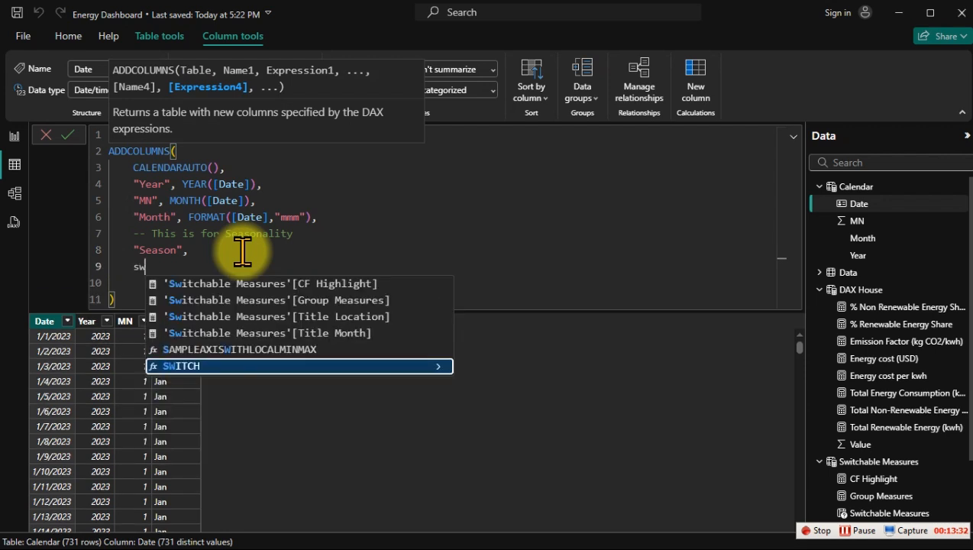
key("Tab")
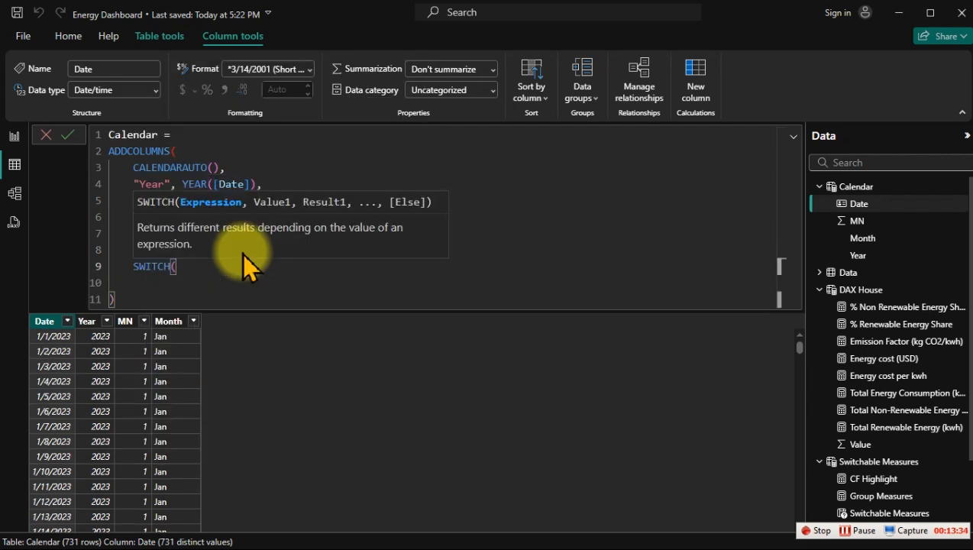
key("Return")
type("rue")
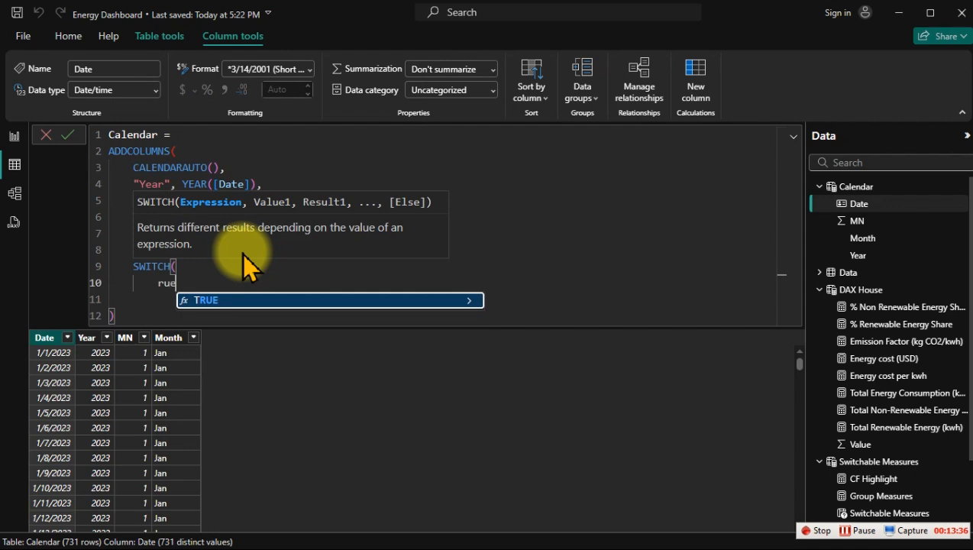
key("Tab")
type("),")
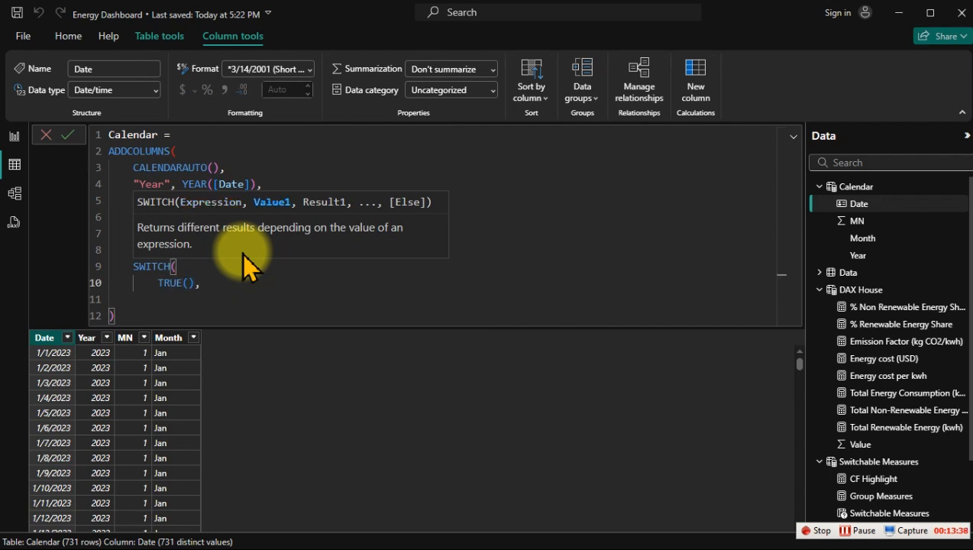
key("Return")
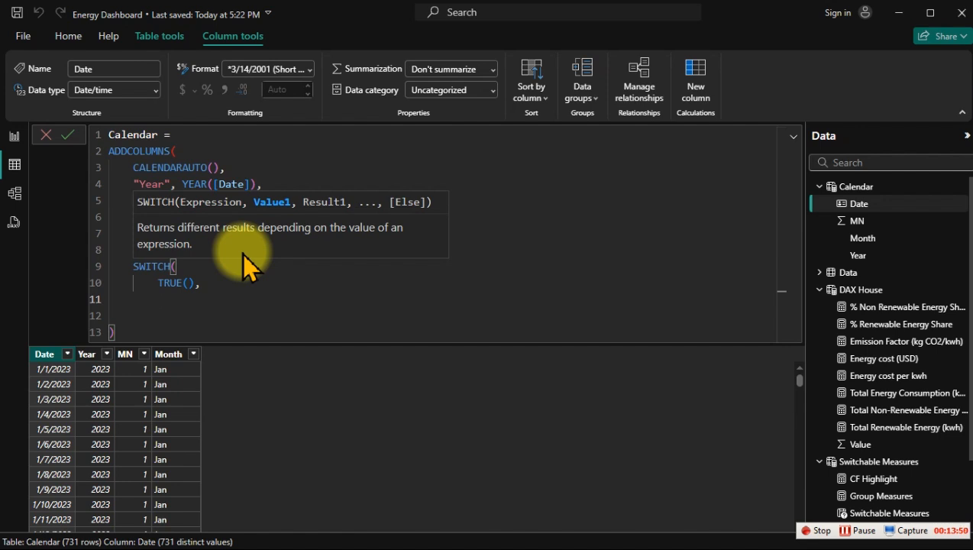
Step: Enter the first SWITCH condition as MONTH([Date]) IN {12, 1, 2}
type("mon")
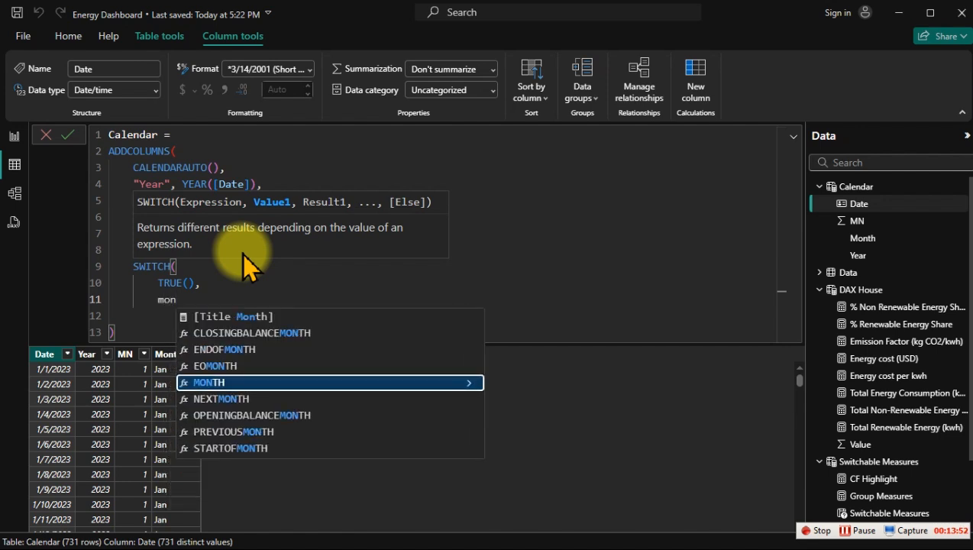
key("Tab")
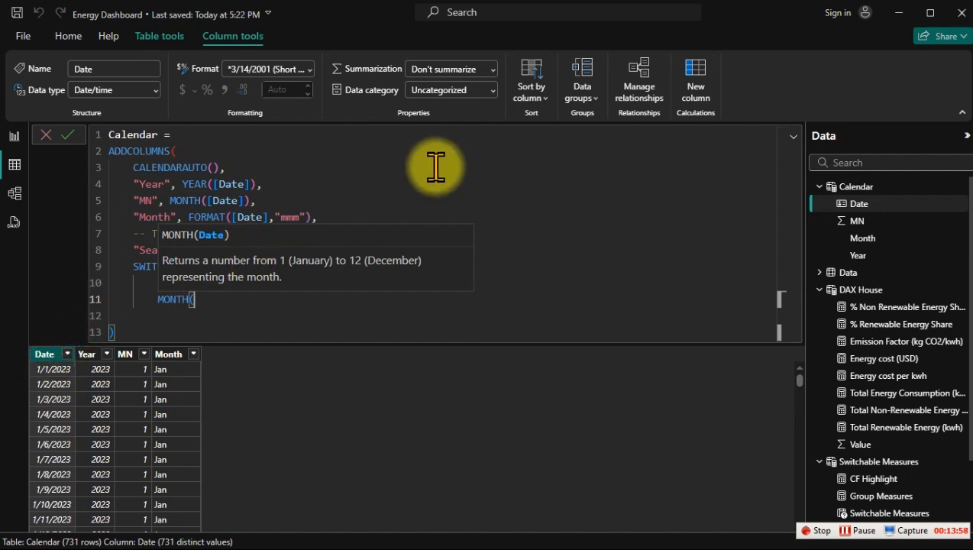
type("[Date]")
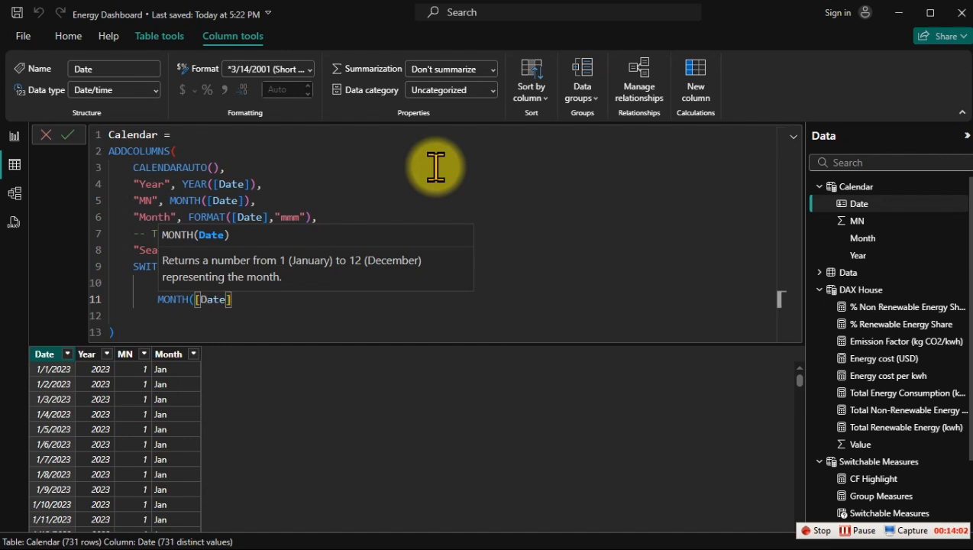
type(")")
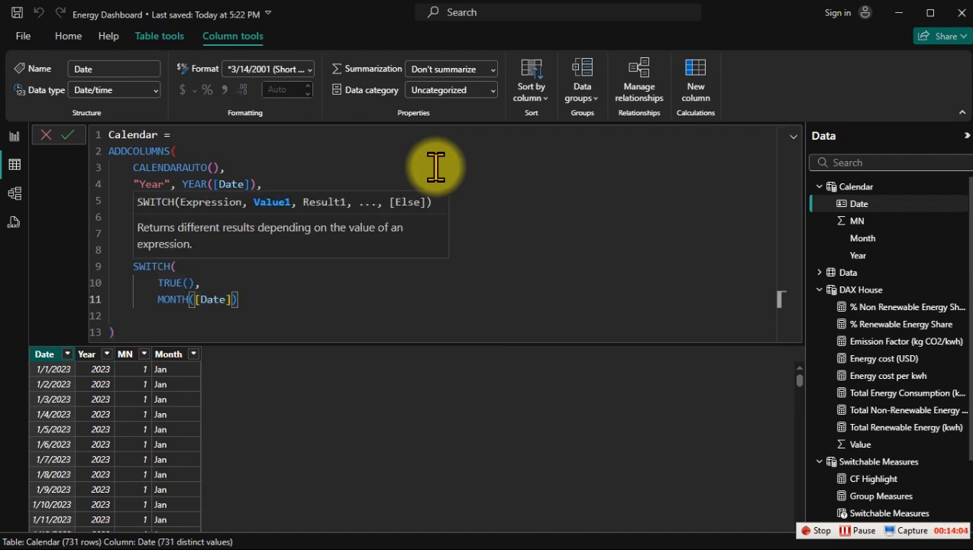
type(" IN")
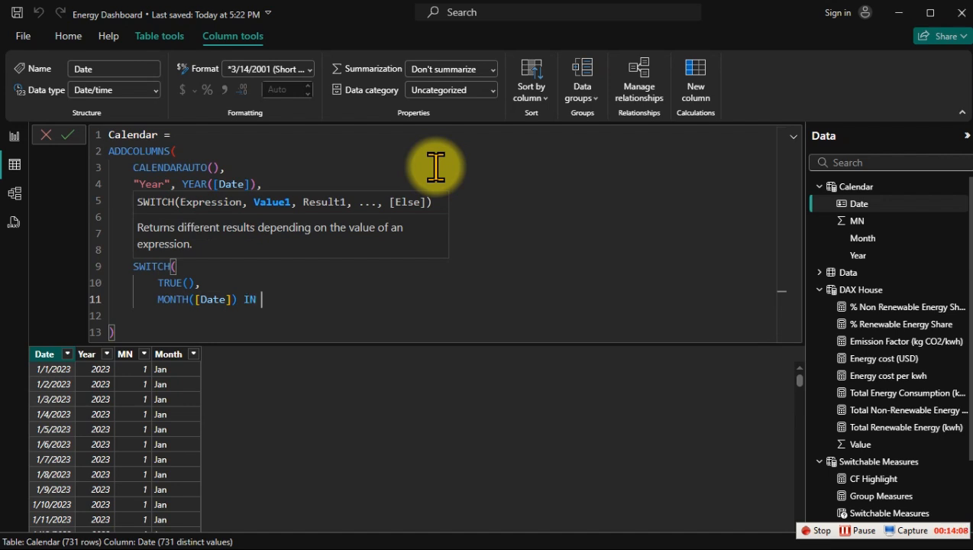
type(" []")
key("BackSpace")
key("BackSpace")
type("{}")
key("Left")
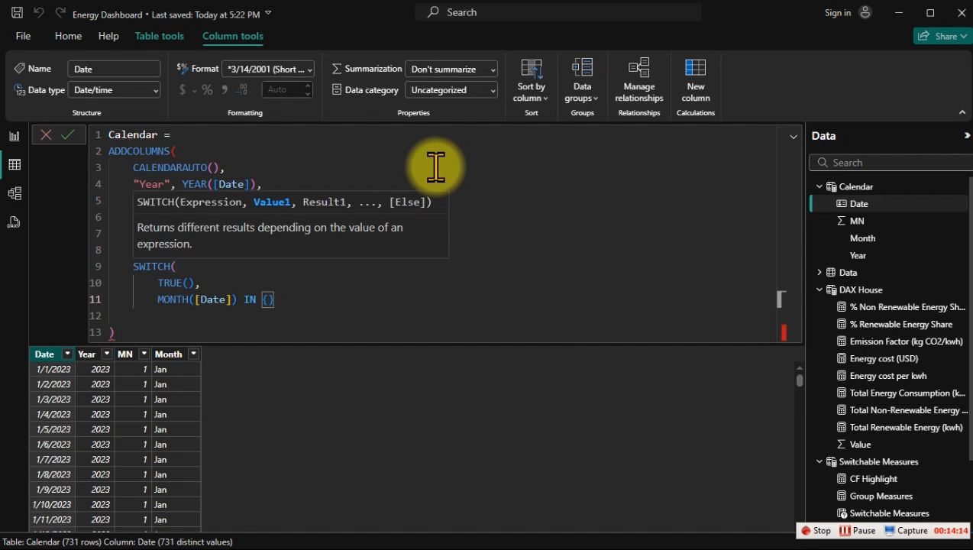
type("12, 1, 2")
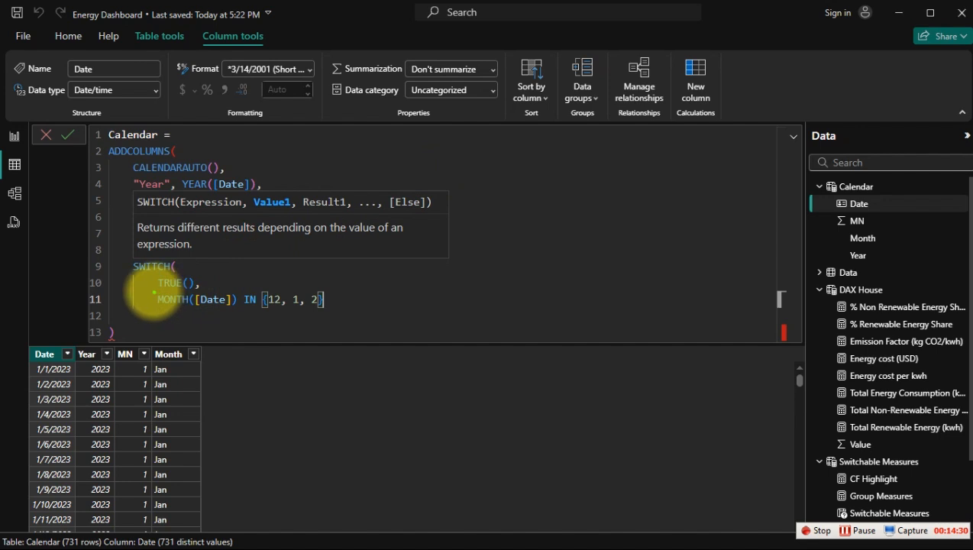
left_click_drag(154, 293, 239, 311)
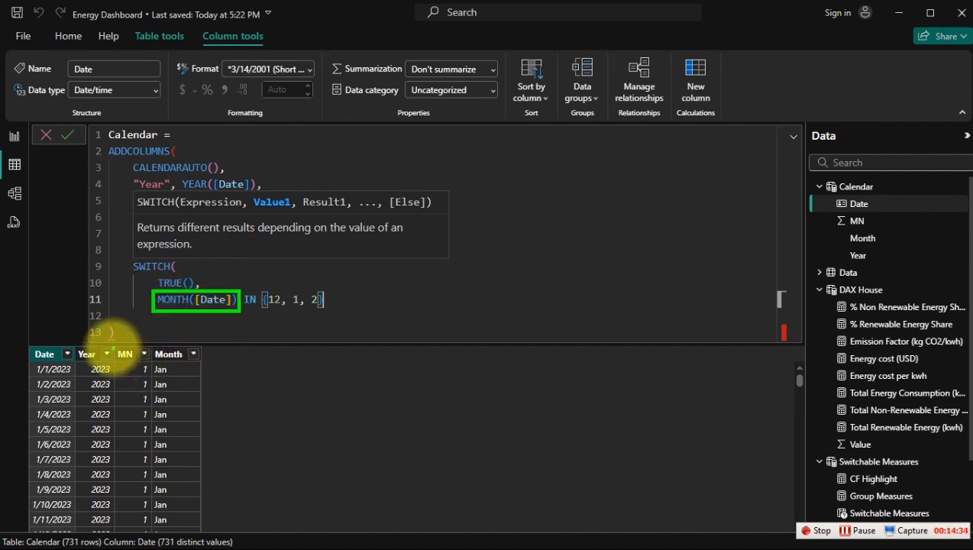
mouse_move(113, 347)
left_mouse_down()
mouse_move(157, 412)
mouse_move(154, 459)
left_mouse_up()
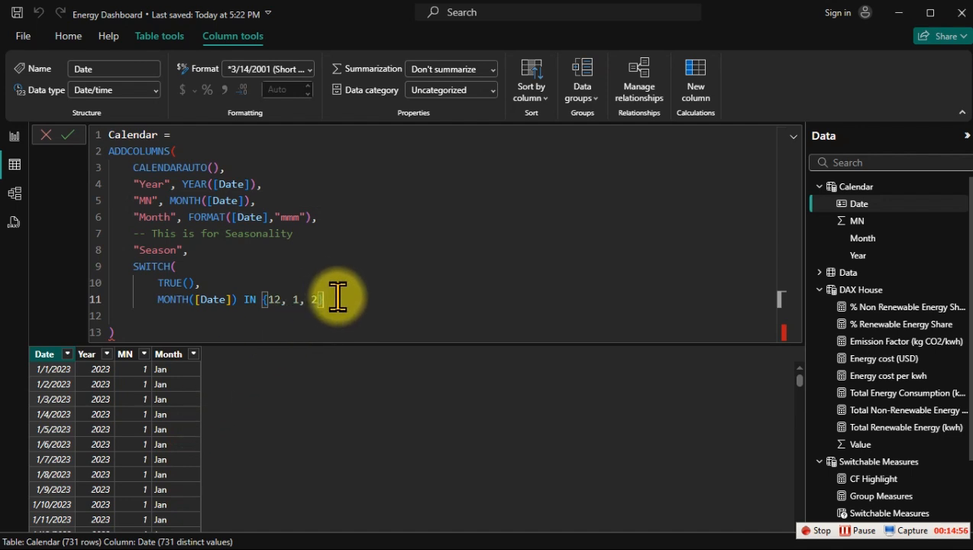
Step: Return "Winter" for the months 12, 1 and 2, and begin a new line after a comma
type(",")
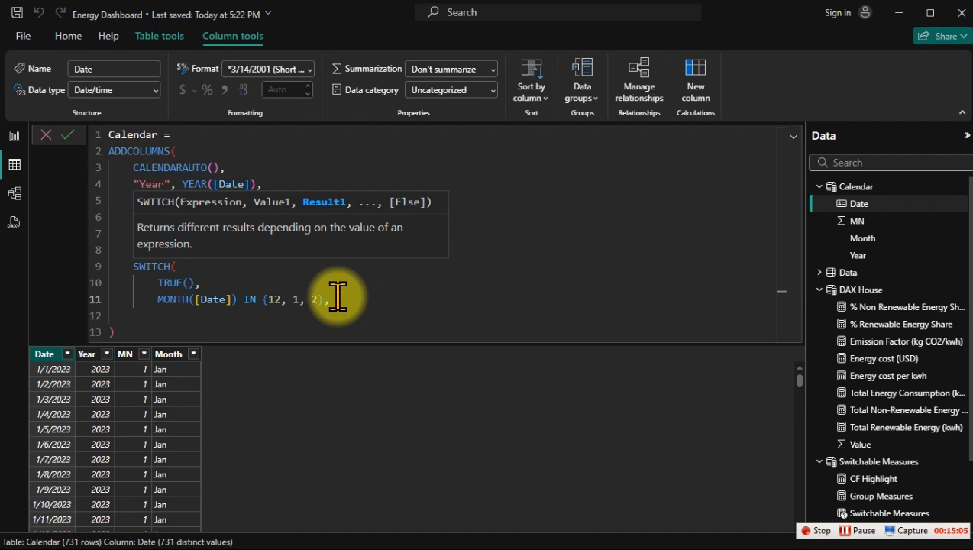
type(" \"Winter\",")
key("Return")
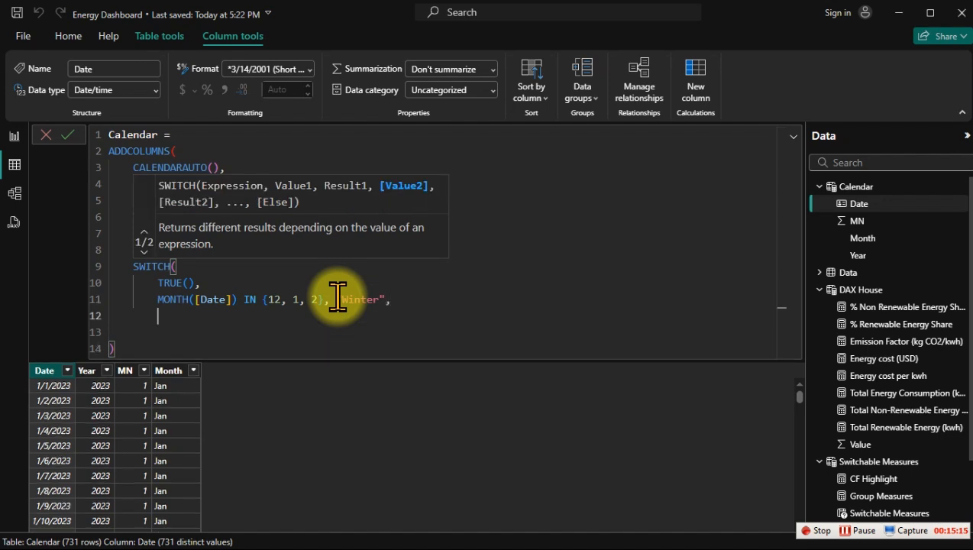
Step: Enter the second SWITCH condition as MONTH([Date]) IN {3, 4,5} beneath the Winter line
type("m")
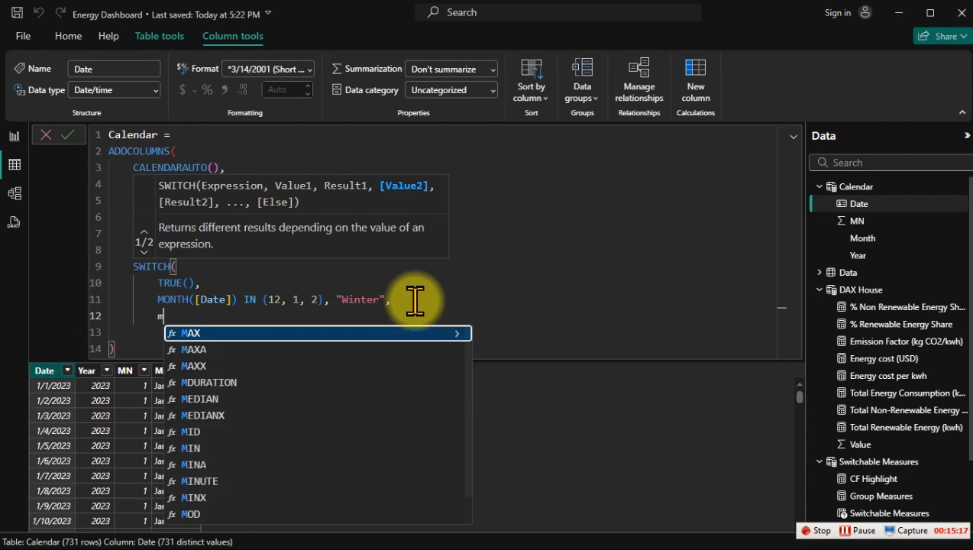
type("on")
key("Tab")
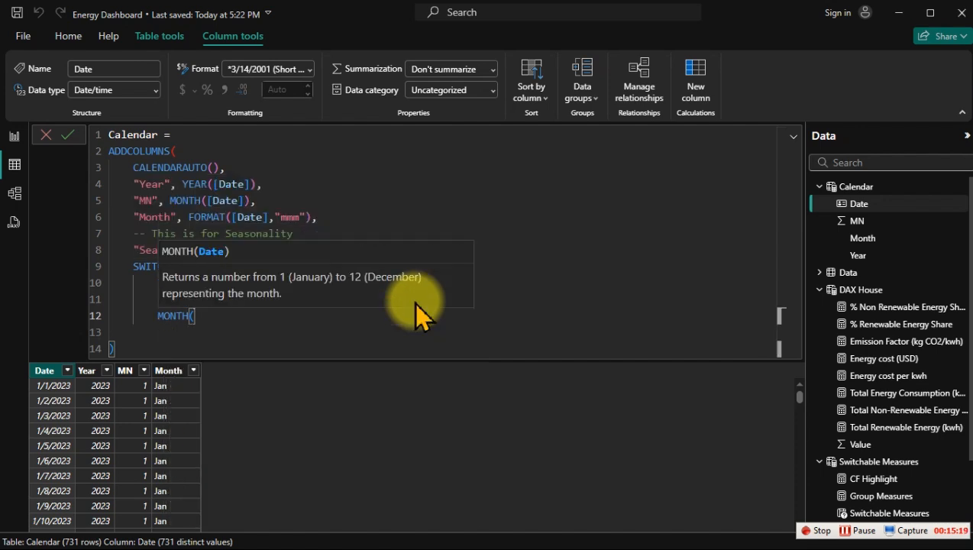
type("[d")
key("Tab")
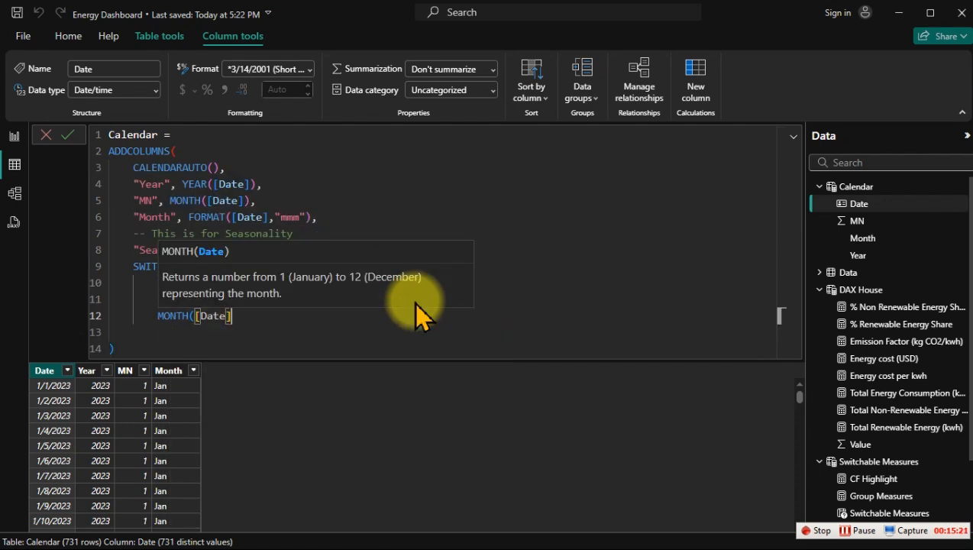
type(") in")
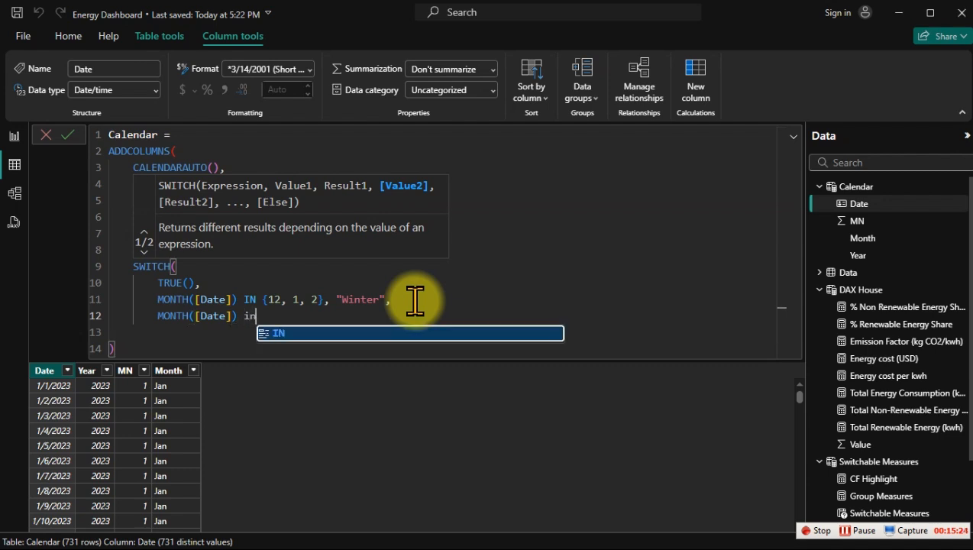
key("Tab")
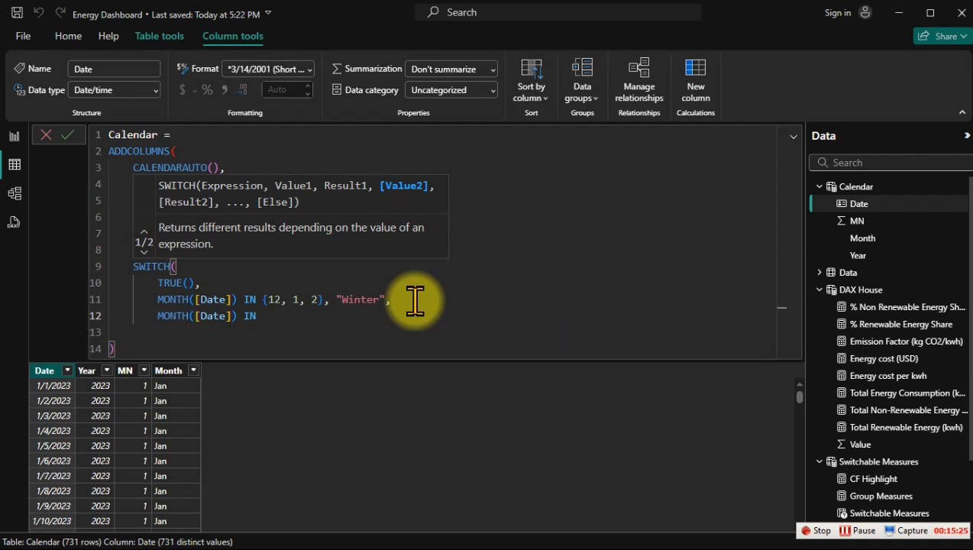
type("{")
type("3, ")
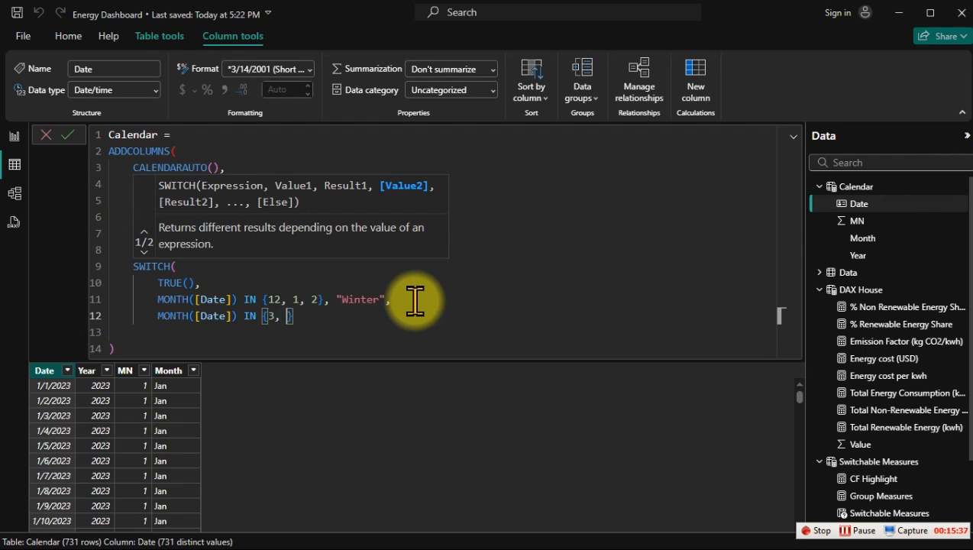
type("4,5} ")
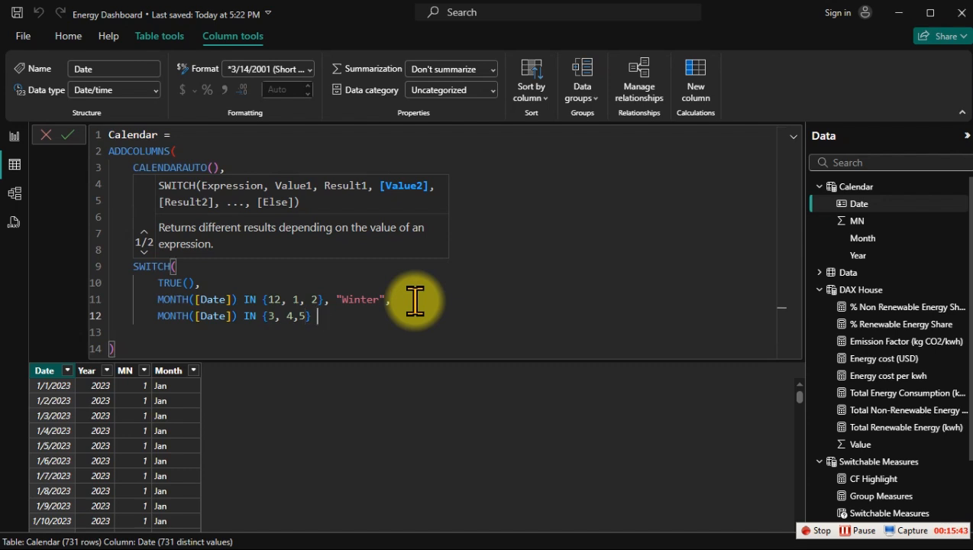
type("in")
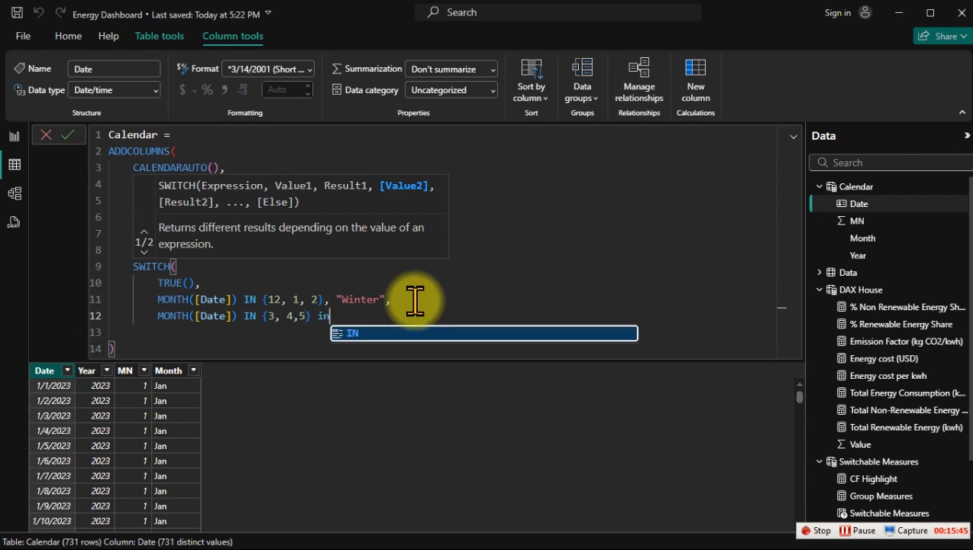
key("Tab")
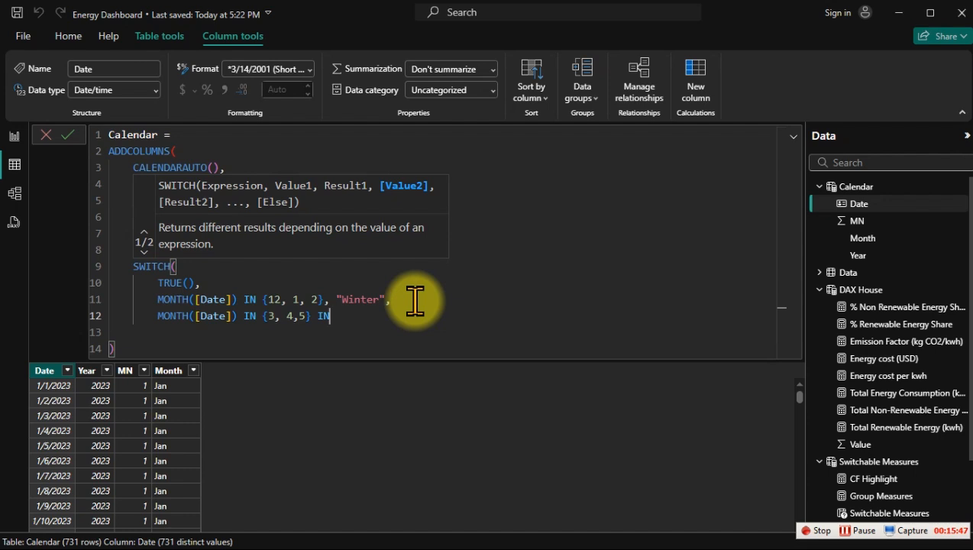
key("BackSpace")
key("BackSpace")
key("BackSpace")
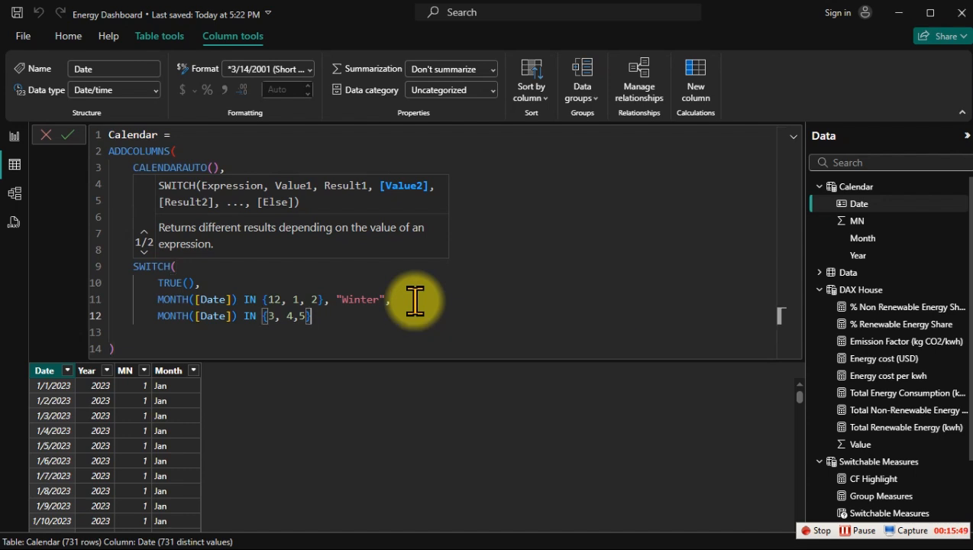
Step: Return "Spring" for the months 3, 4 and 5, and begin a new line after a comma
type(",")
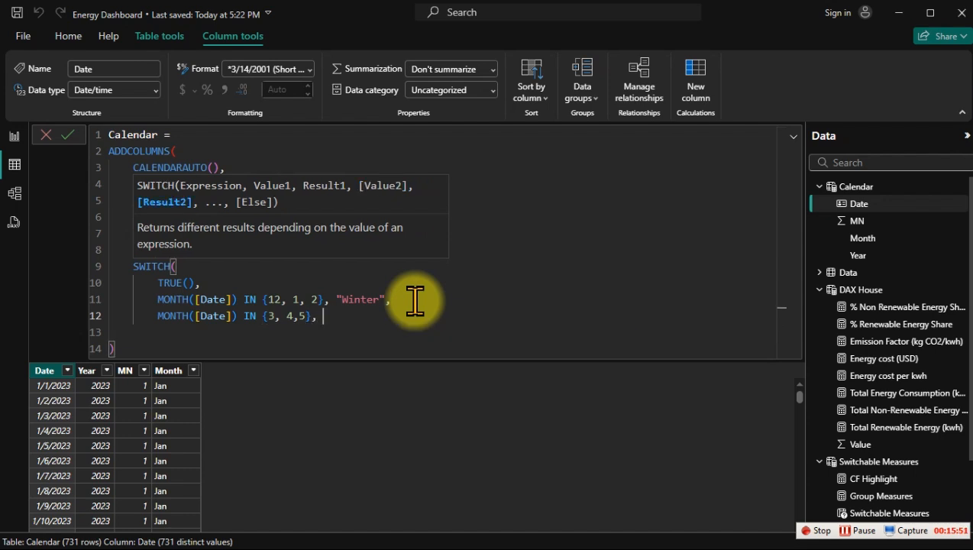
type(" \"Spring\",")
key("Return")
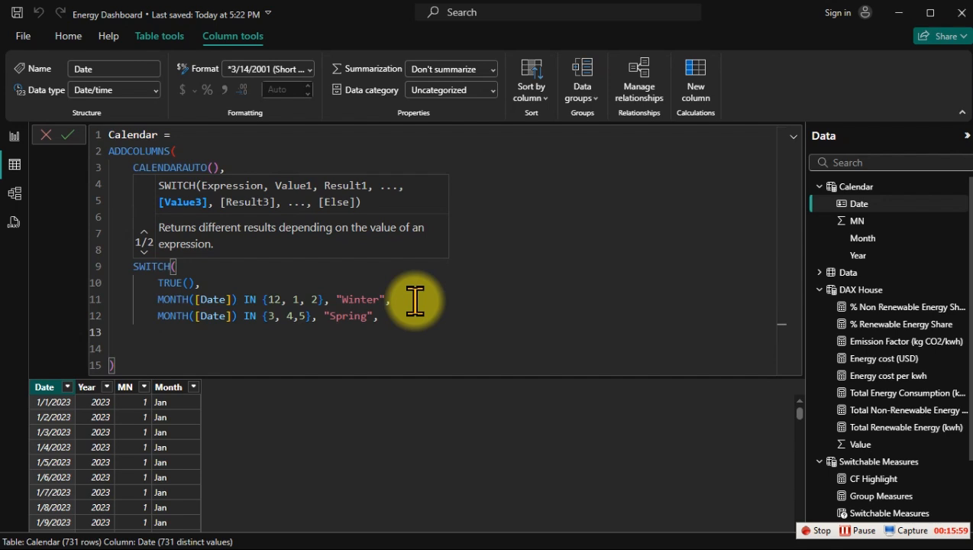
Step: Enter the third SWITCH condition as MONTH([Date]) IN {6, 7, 8} beneath the Spring line
type("month")
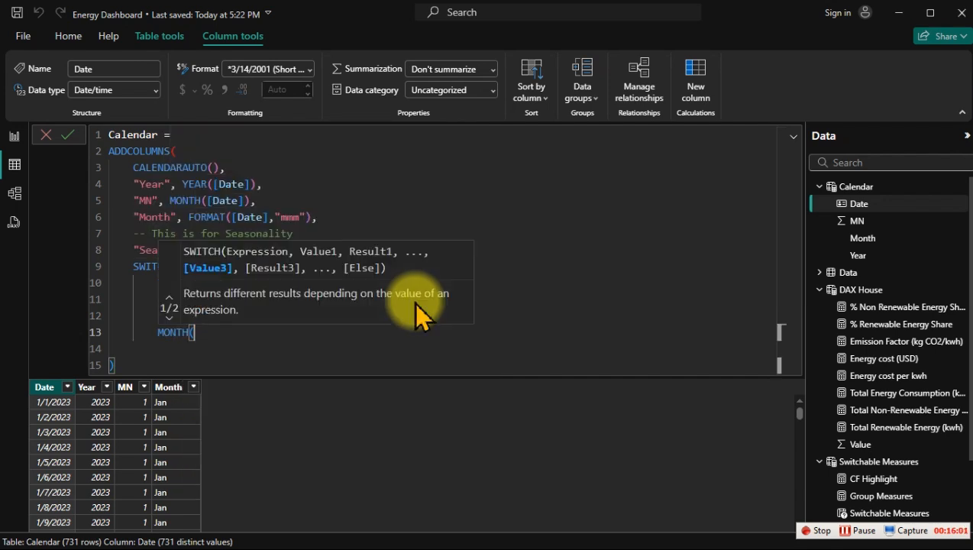
key("Tab")
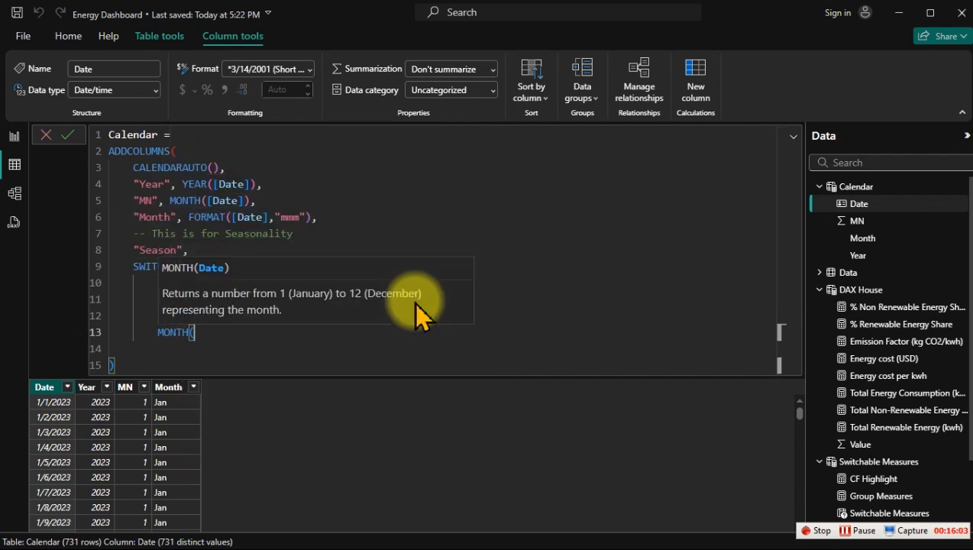
type("[d")
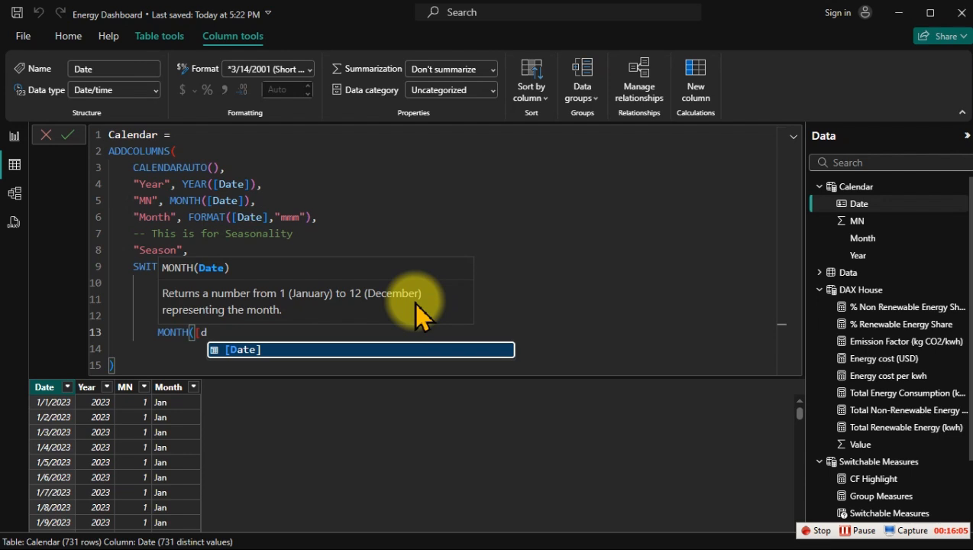
key("Tab")
type(") in")
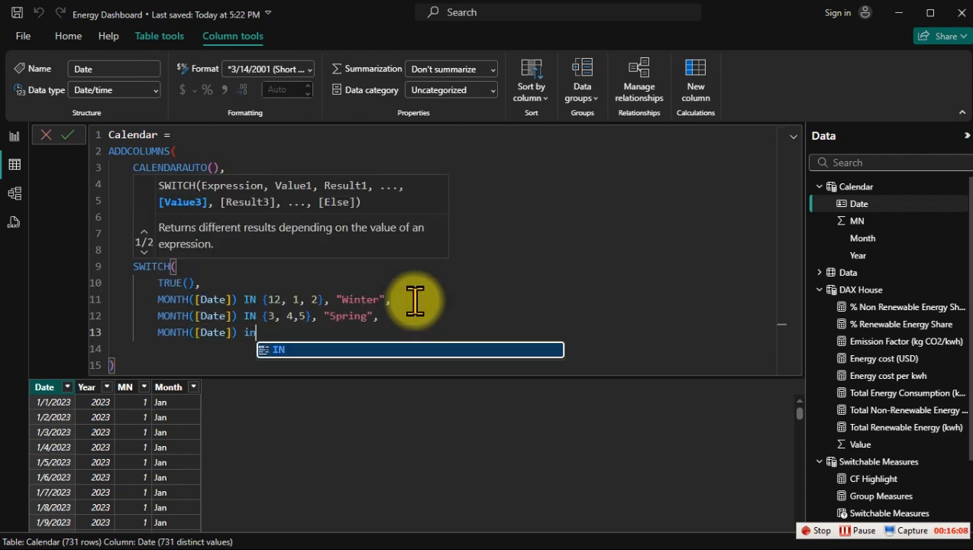
key("Tab")
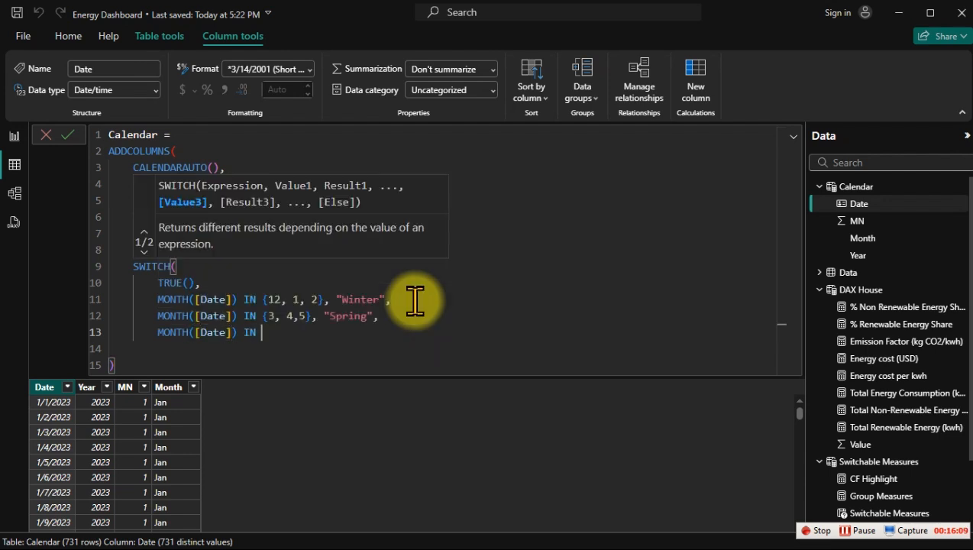
type("{")
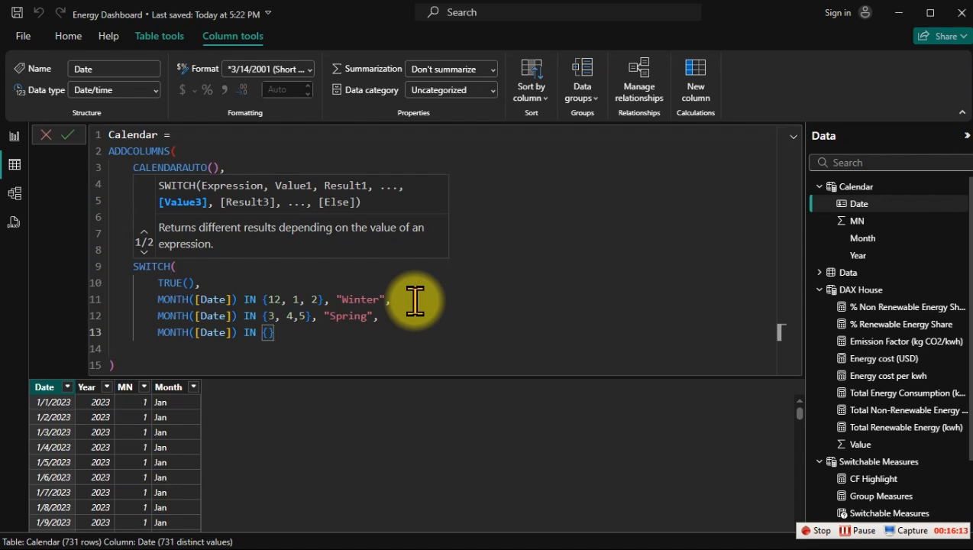
type("6, 7, 8")
key("Right")
Step: Return "Summer" for the months 6, 7 and 8, and begin a new line after a comma
type(", \"")
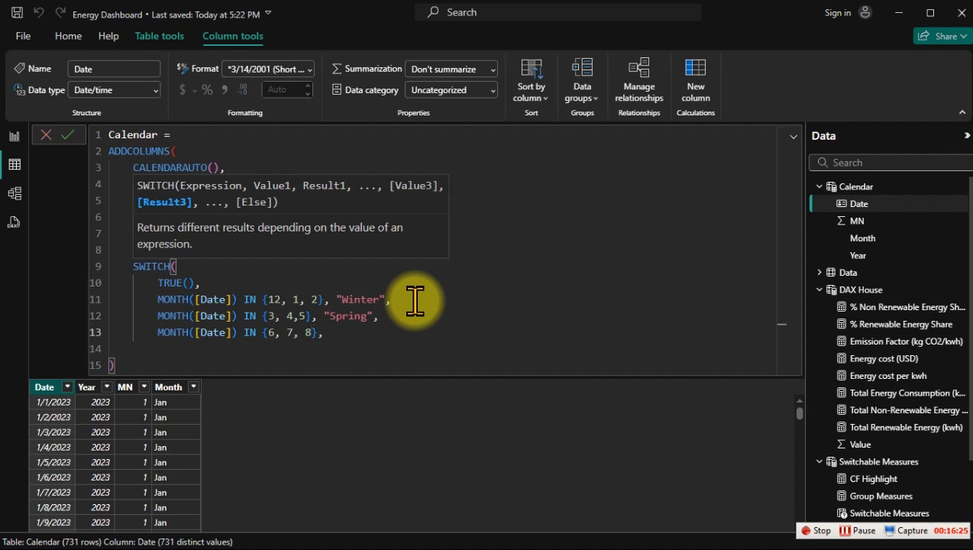
type("Summer\",")
key("Return")
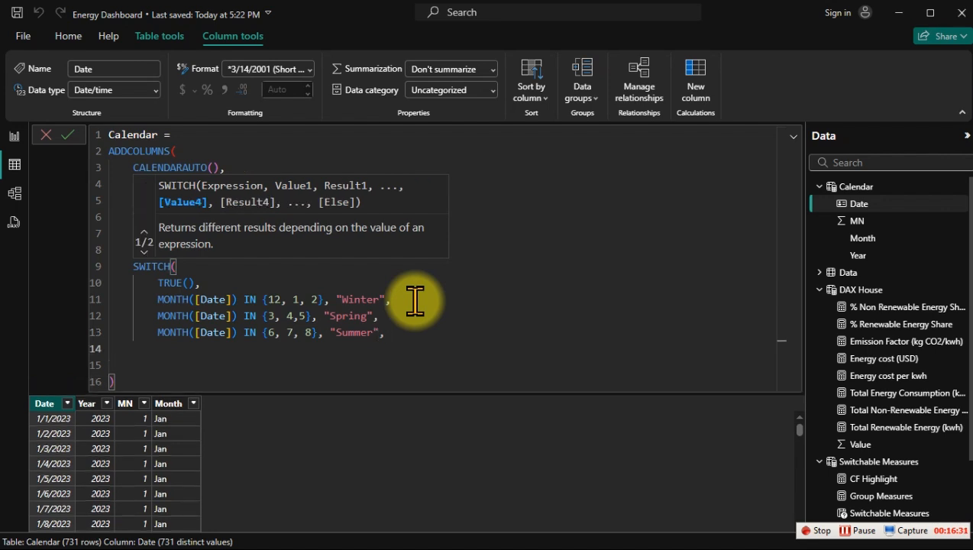
Step: Enter the fourth SWITCH condition as MONTH([Date]) IN {9, 10, 11} beneath the Summer line
type("mon")
key("Tab")
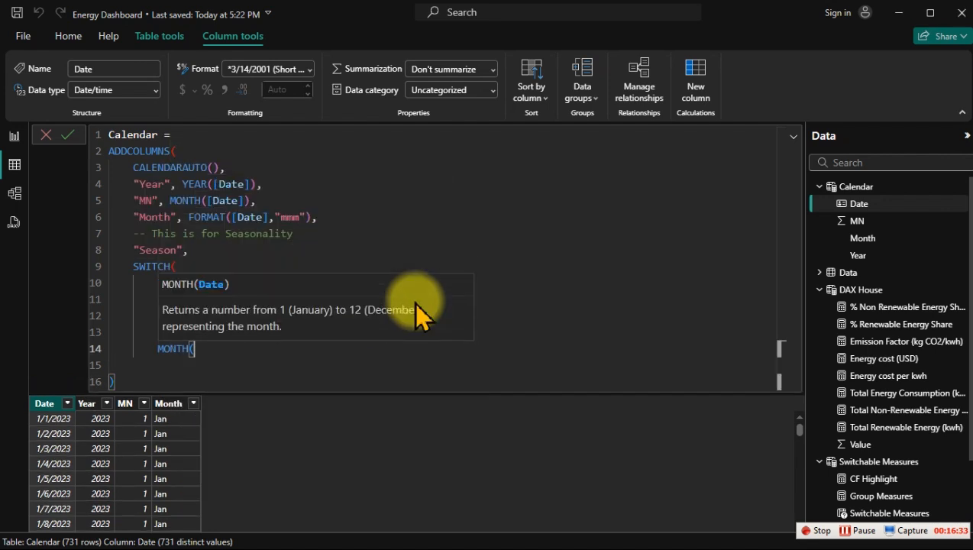
type("[d")
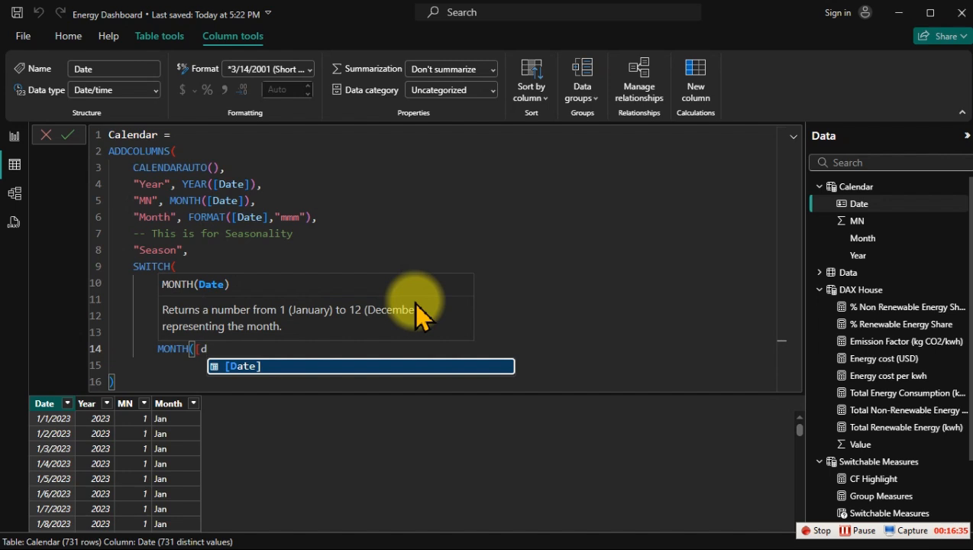
key("Tab")
type("),")
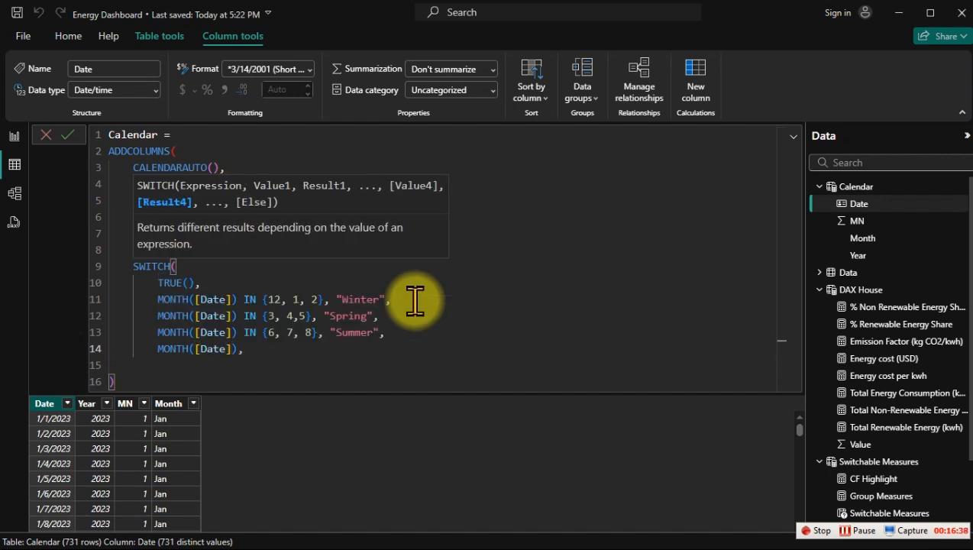
key("BackSpace")
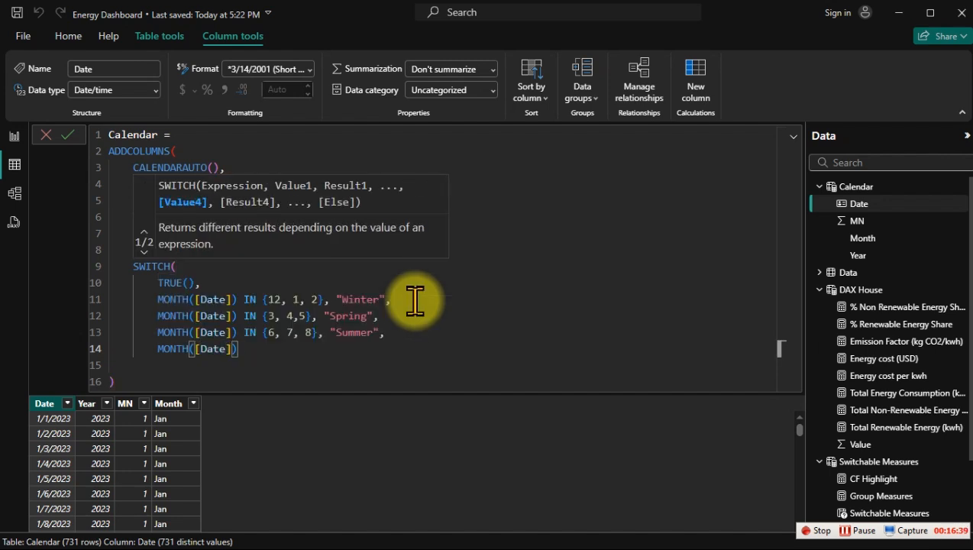
type("in")
key("Tab")
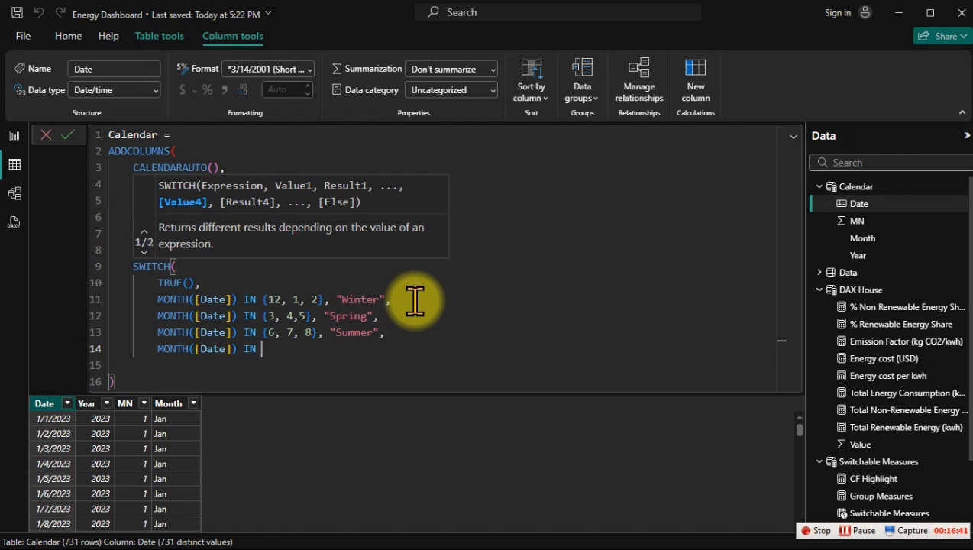
type("{9,")
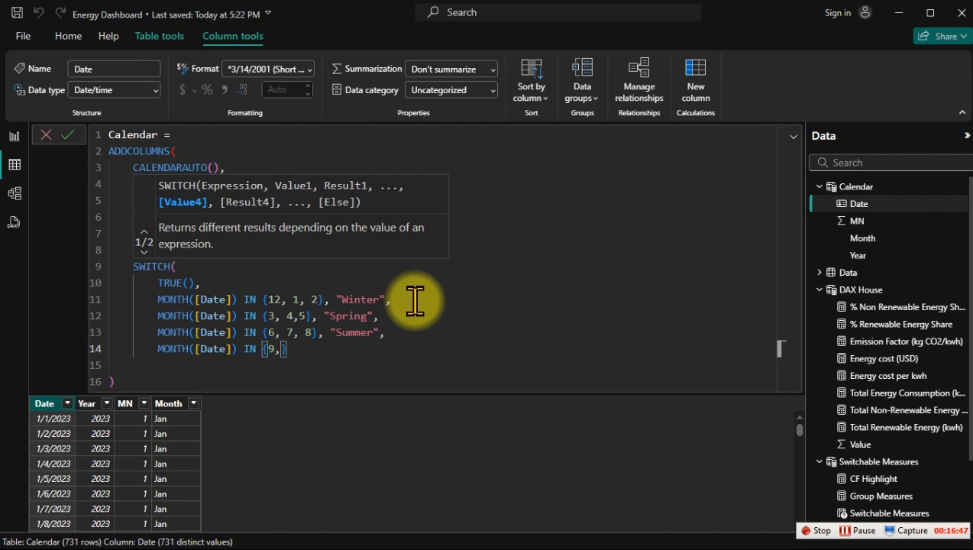
type("10")
key("BackSpace")
type(", 11")
key("Right")
Step: Return "Autumn" for the months 9, 10 and 11, without a leading space inside the quotes
type(",\" ")
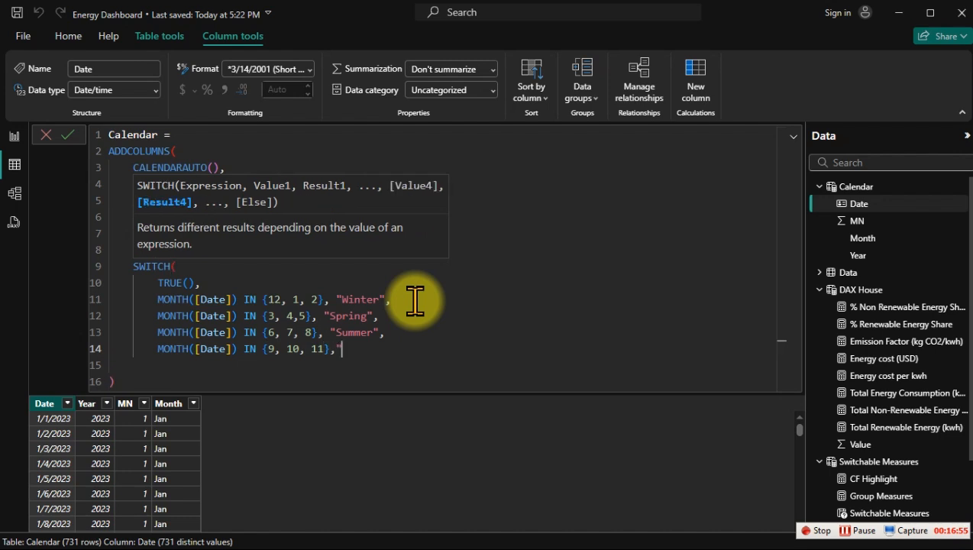
type("Autumn\"")
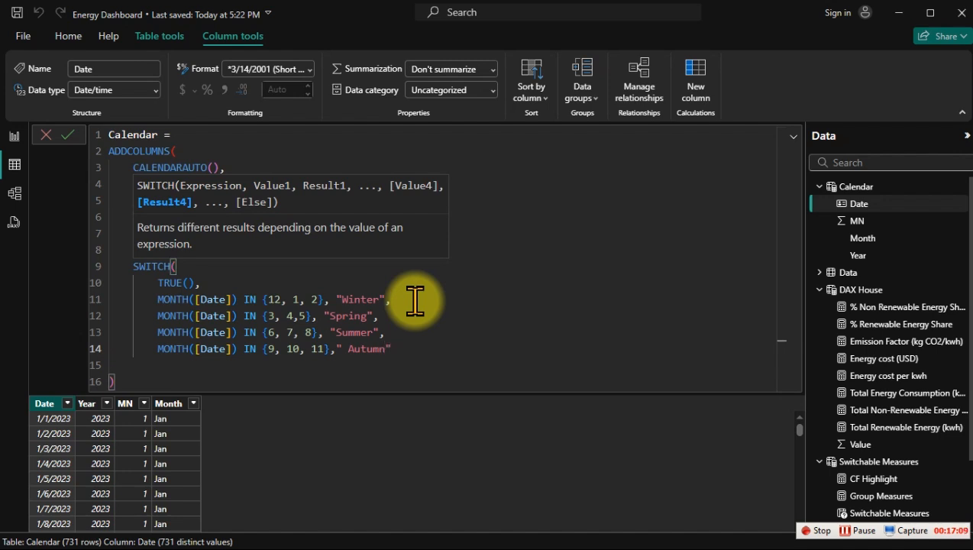
double_click(352, 346)
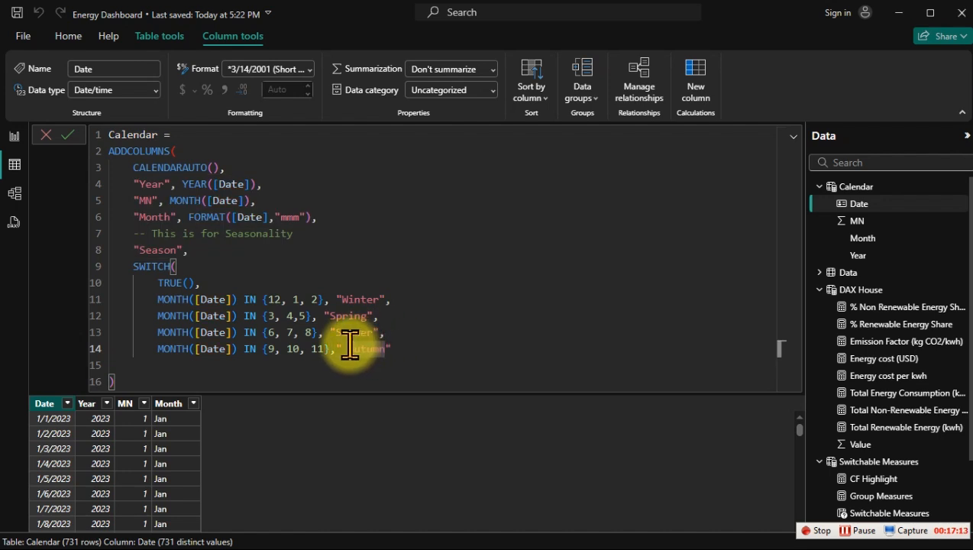
key("BackSpace")
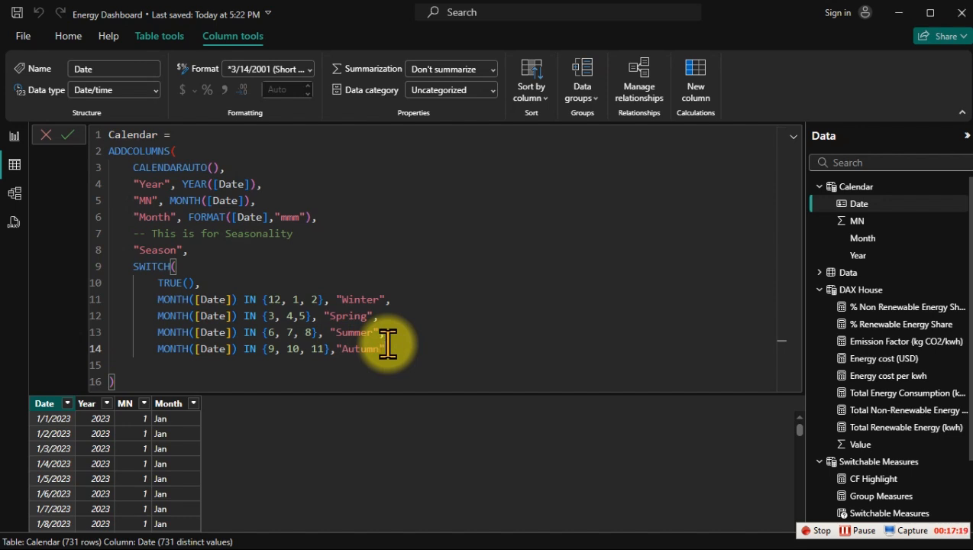
Step: Close the SWITCH function with a parenthesis on its own line and commit the Calendar table formula
key("Return")
type(")")
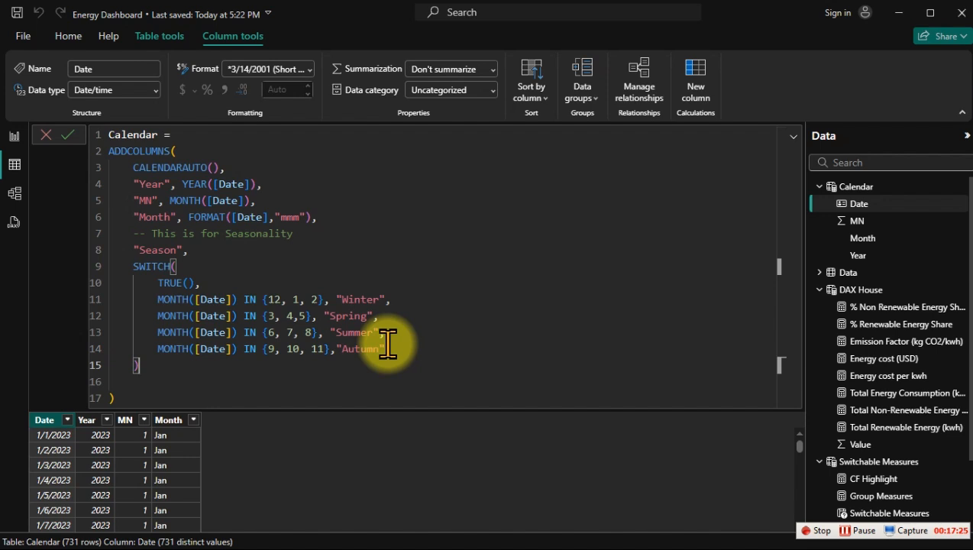
key("Return")
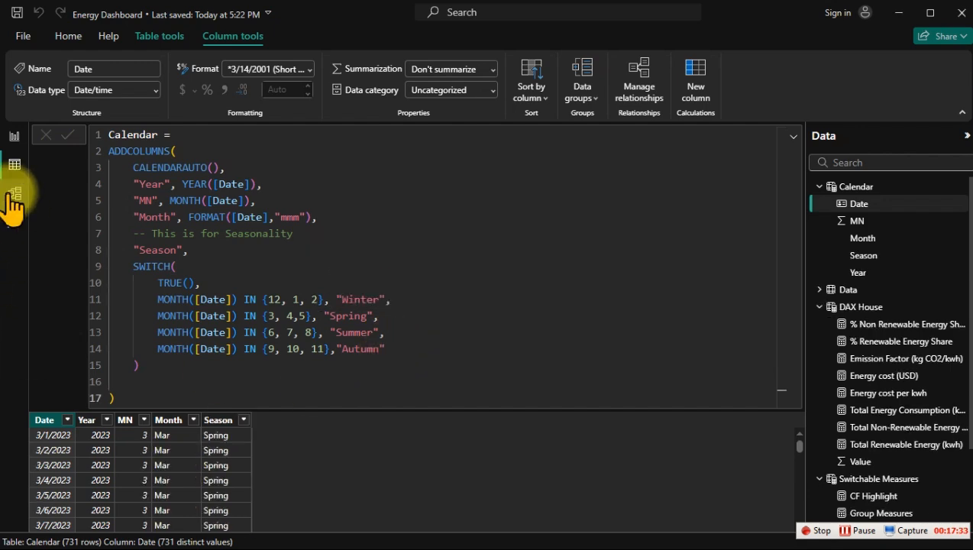
Step: Populate the empty column chart on the report page with Season on the X-axis and Group Measures on the Y-axis
left_click(14, 136)
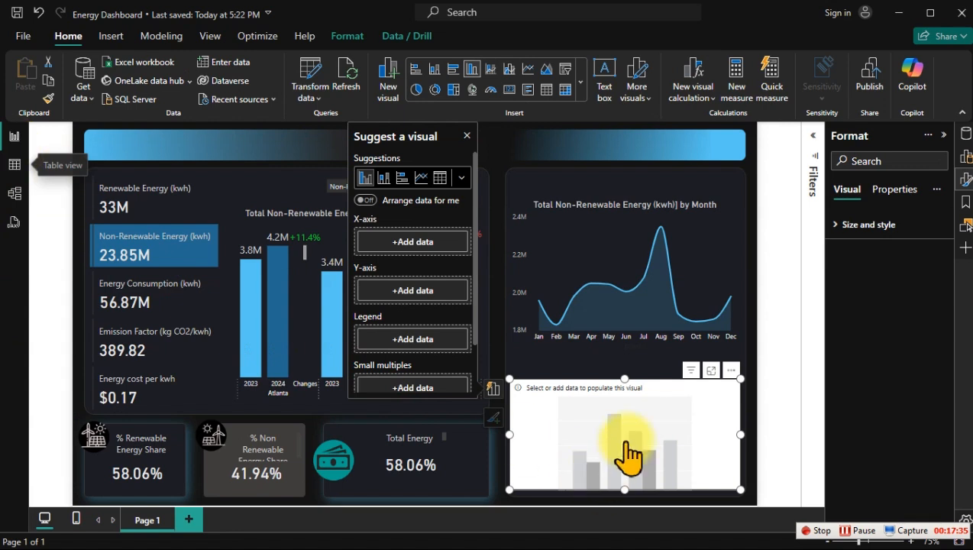
left_click(963, 137)
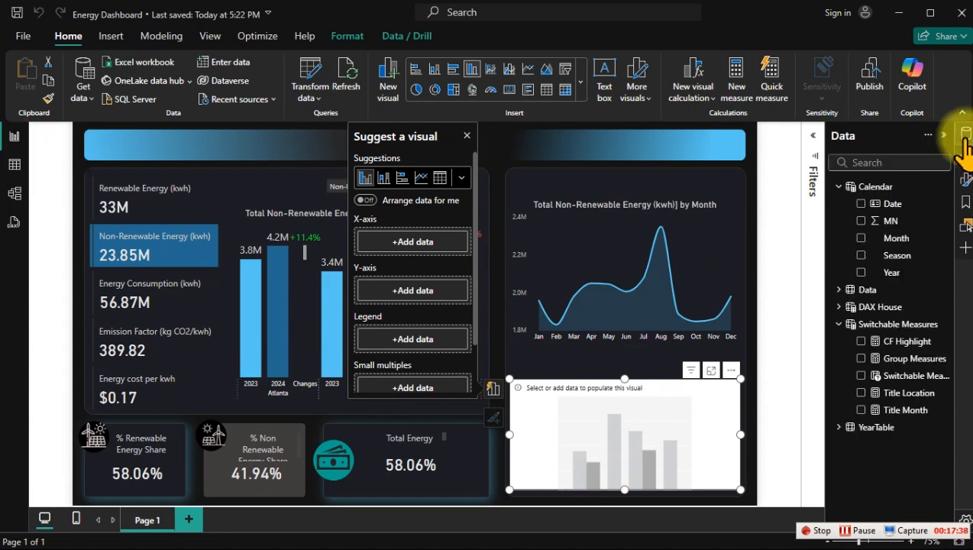
left_click(861, 256)
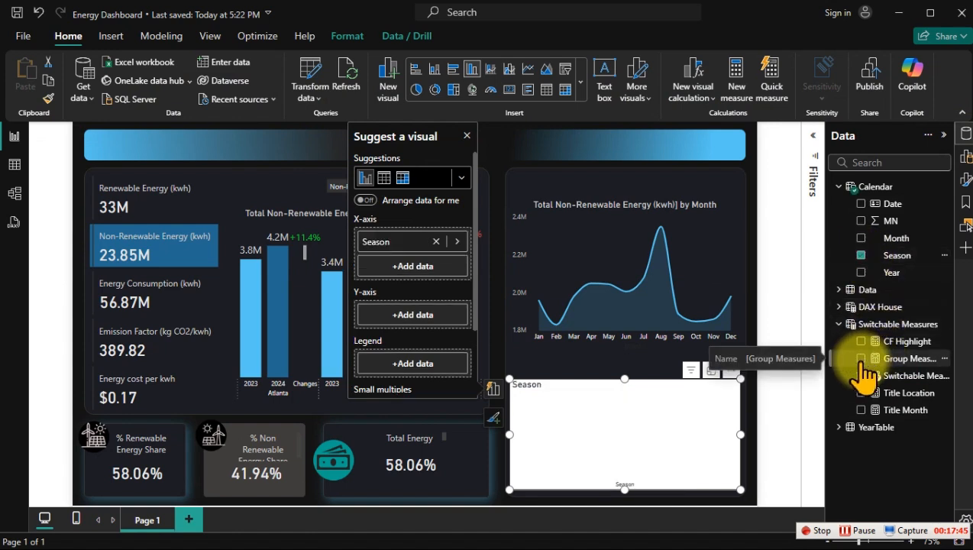
left_click(861, 358)
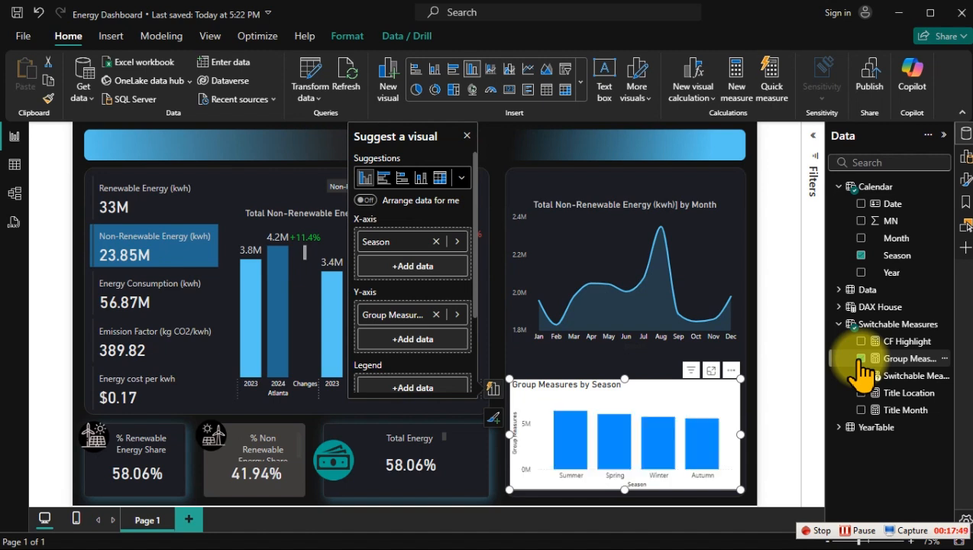
Step: Copy the formatting of the energy by location column chart onto the season chart
left_click(274, 222)
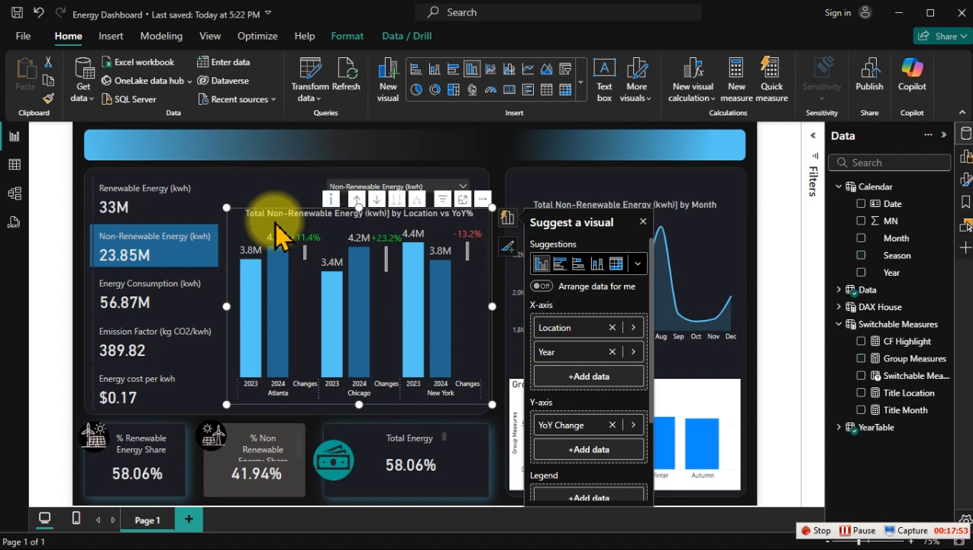
left_click(47, 98)
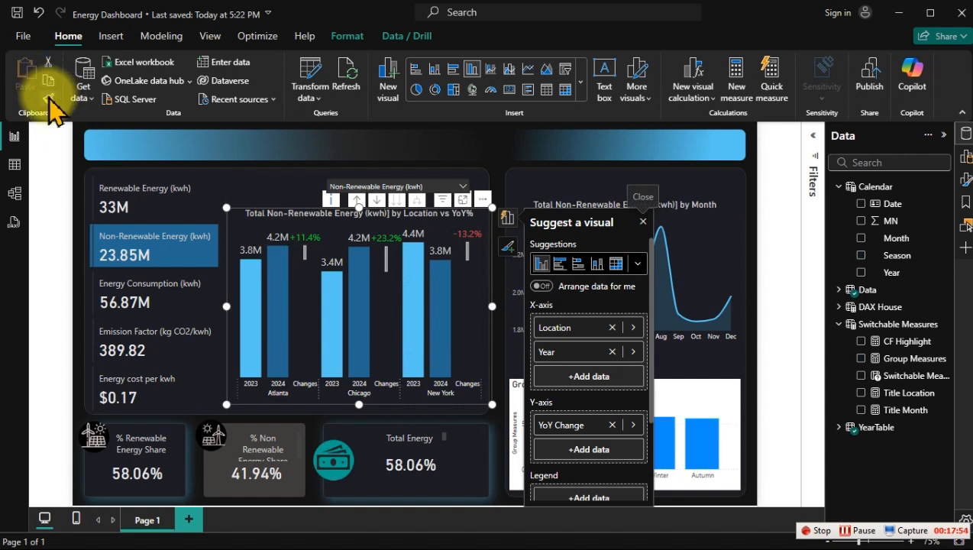
left_click(701, 405)
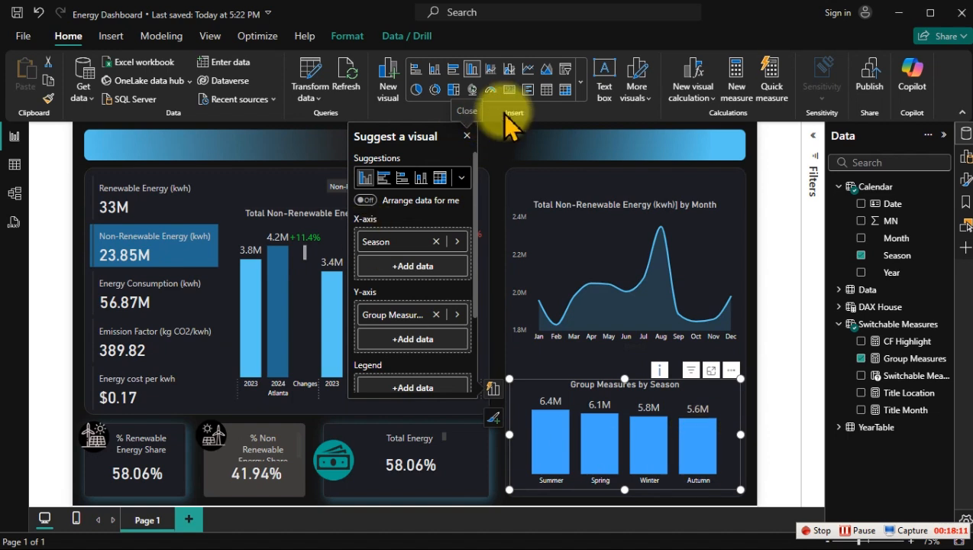
Step: Convert the season chart to a clustered bar chart and extend its height upward and downward within the card
left_click(455, 70)
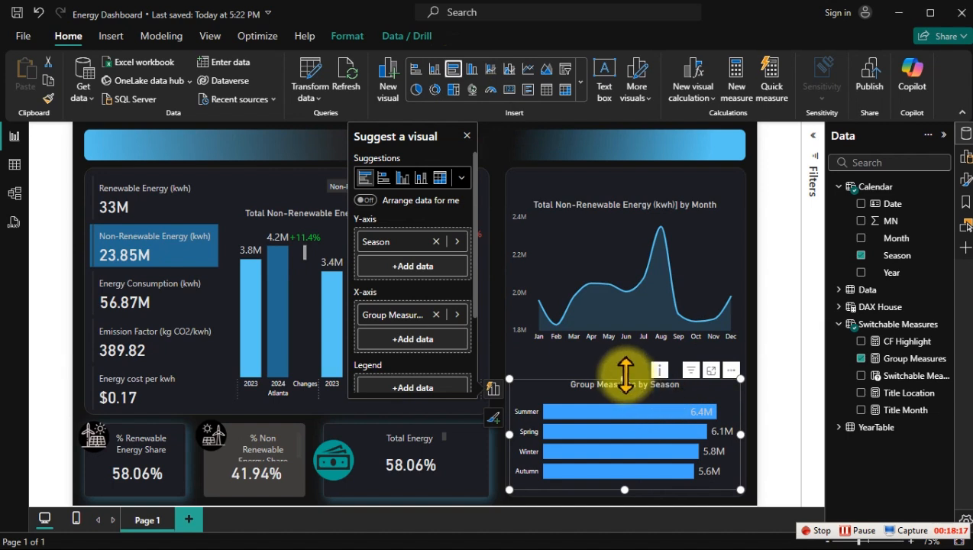
left_click_drag(625, 377, 622, 364)
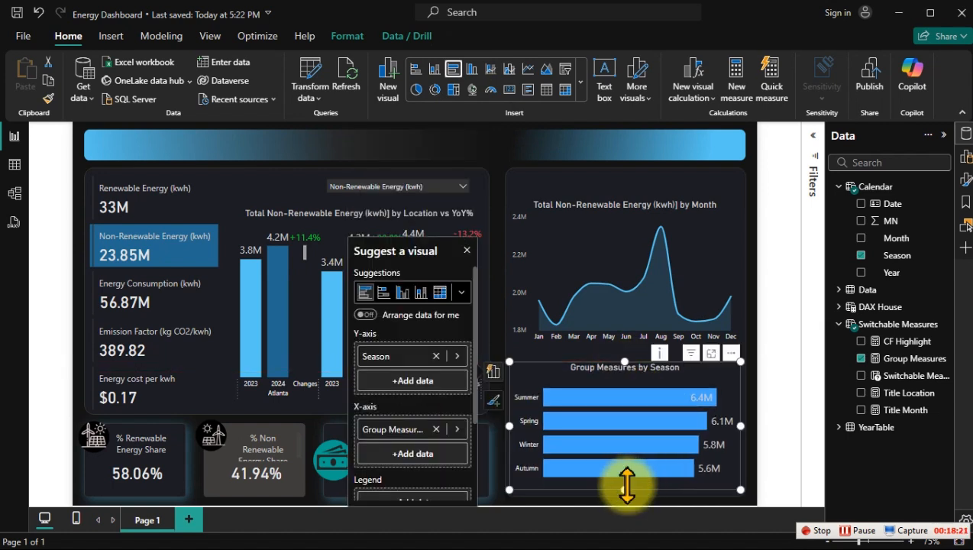
left_click_drag(624, 486, 626, 510)
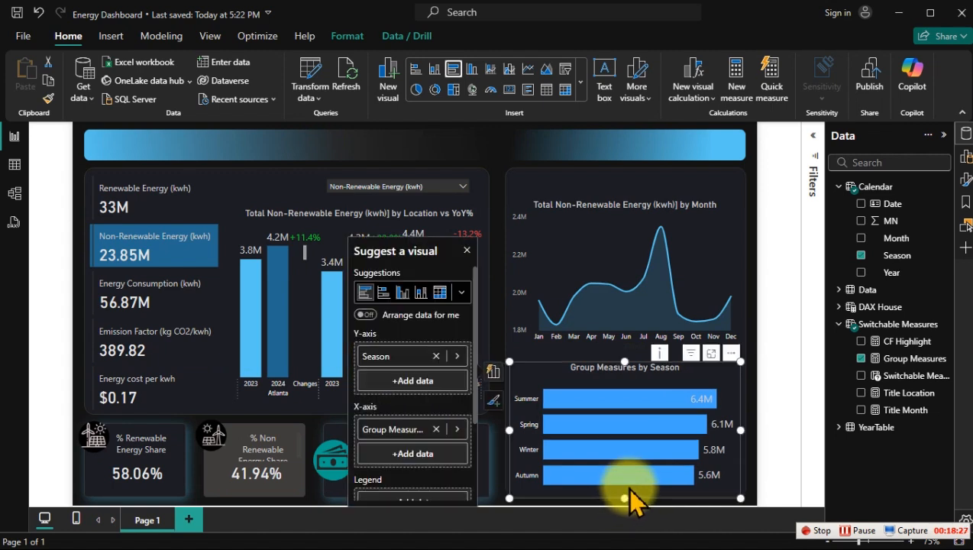
mouse_move(631, 484)
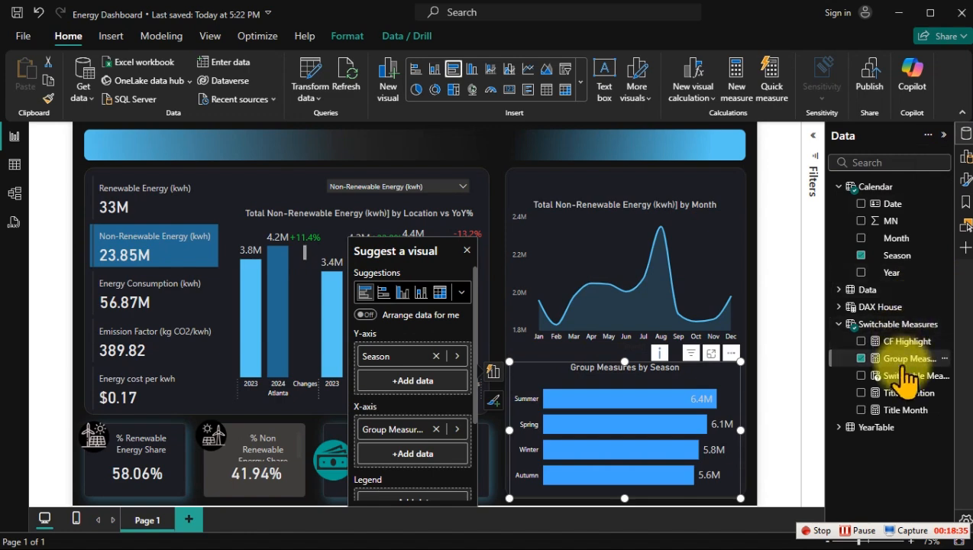
Step: Create a new measure in the Switchable Measures table from a copy of the Title Month formula
left_click(901, 409)
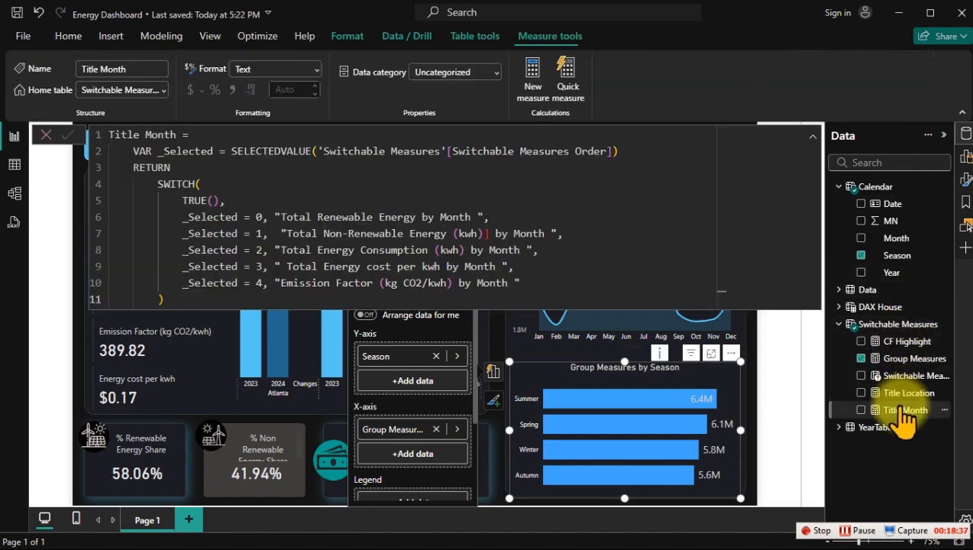
left_click(398, 182)
key("ctrl+a")
key("ctrl+c")
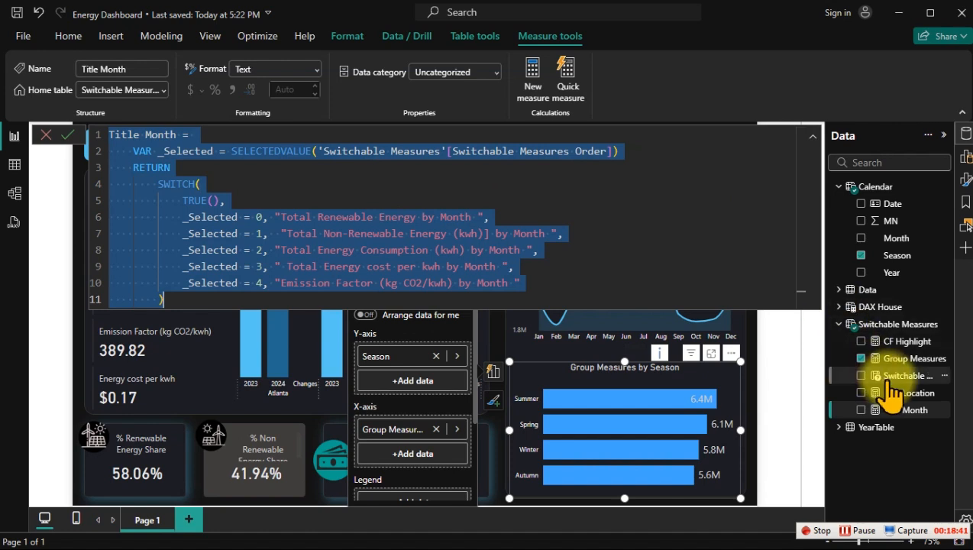
right_click(884, 389)
right_click(878, 410)
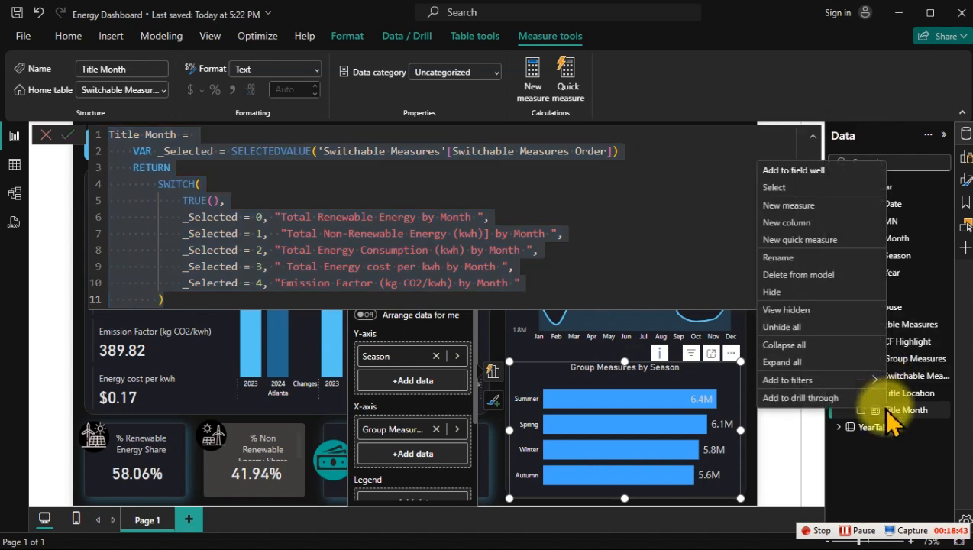
left_click(777, 207)
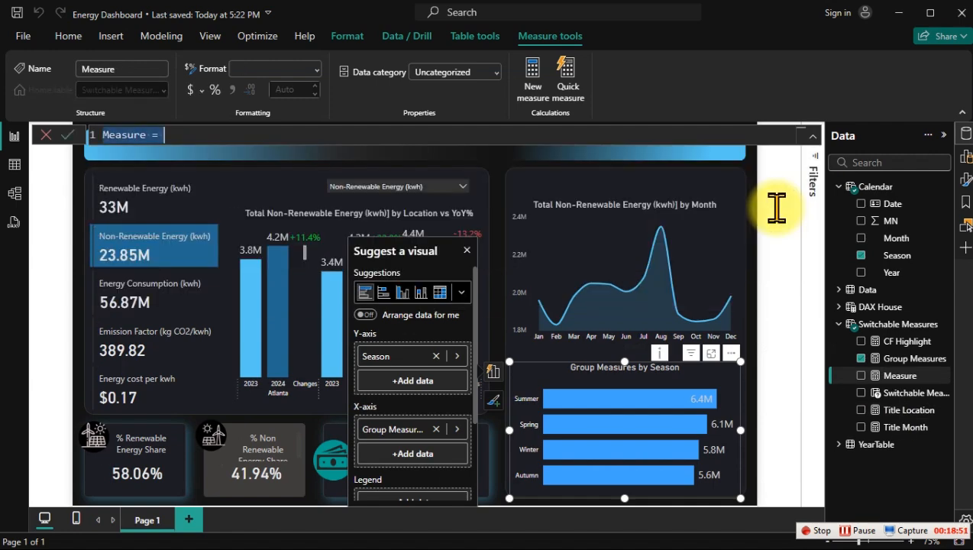
key("ctrl+v")
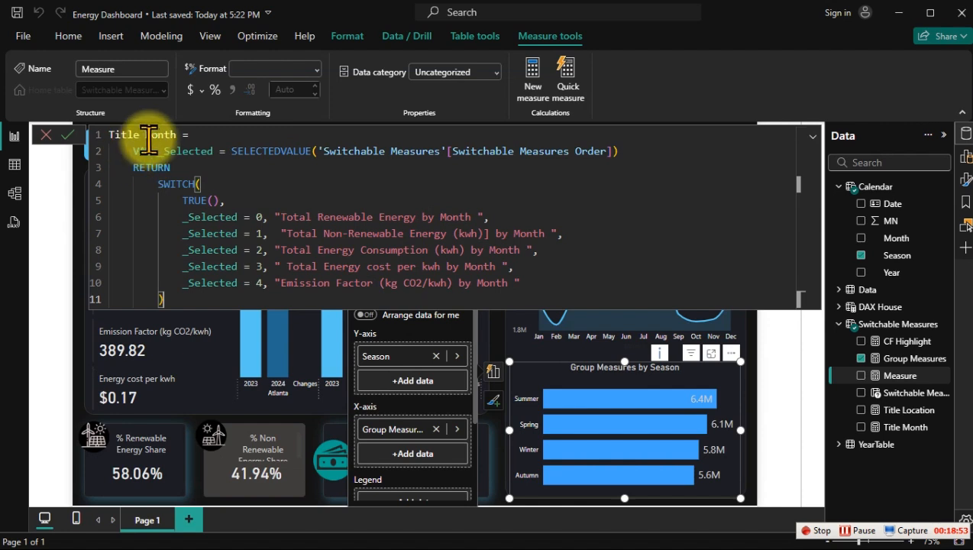
Step: Rename the copied measure in its formula as Title Season
double_click(161, 136)
key("BackSpace")
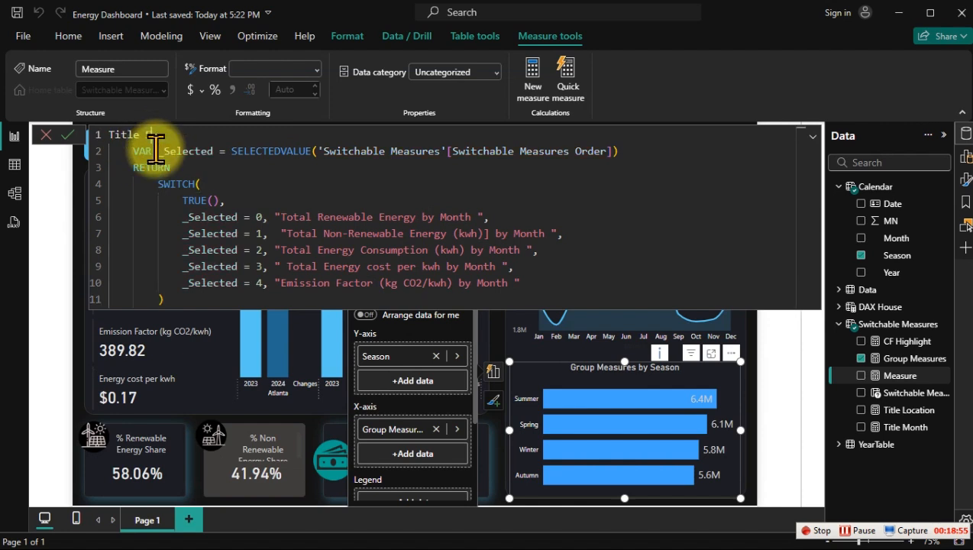
type("Season")
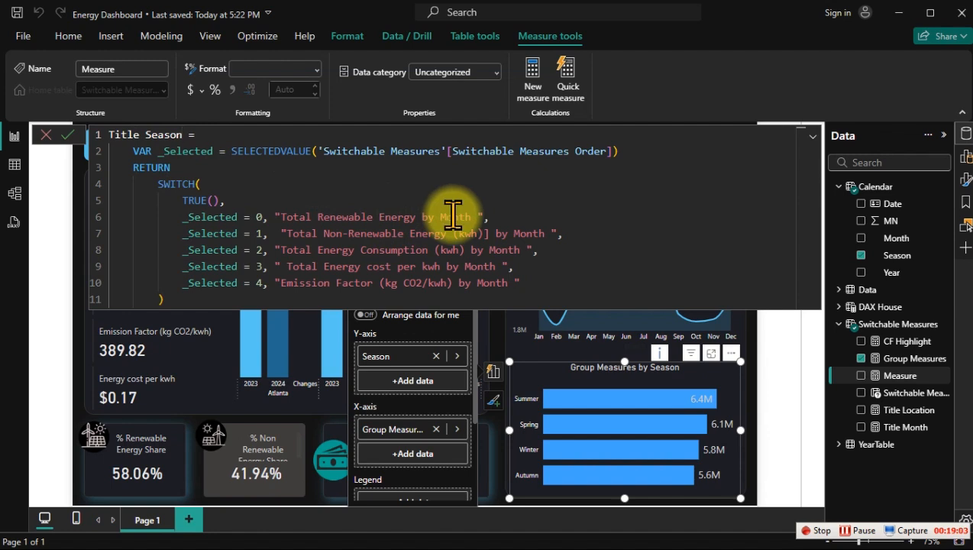
Step: Replace "Month" with "Seasons" in all five title strings of the Title Season measure and commit it
left_click(453, 215)
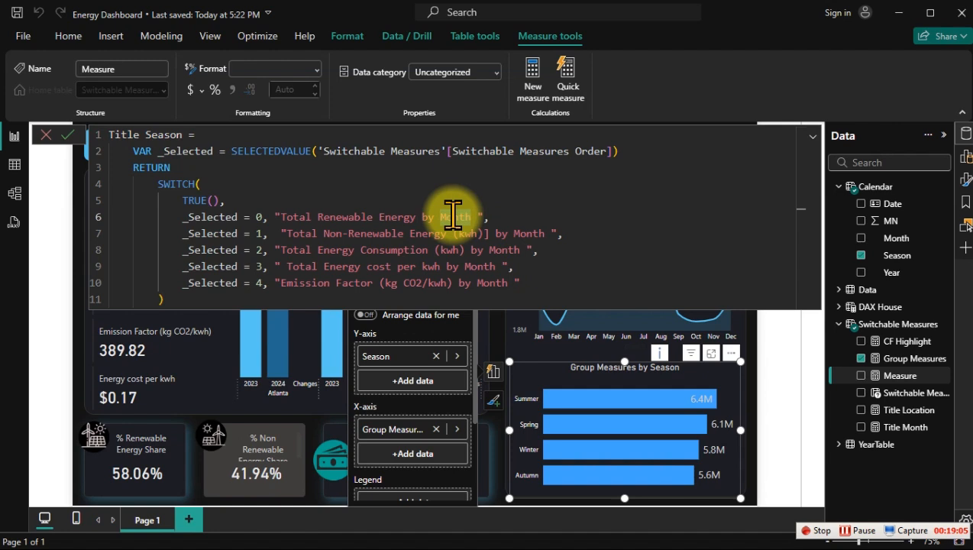
key("ctrl+shift+l")
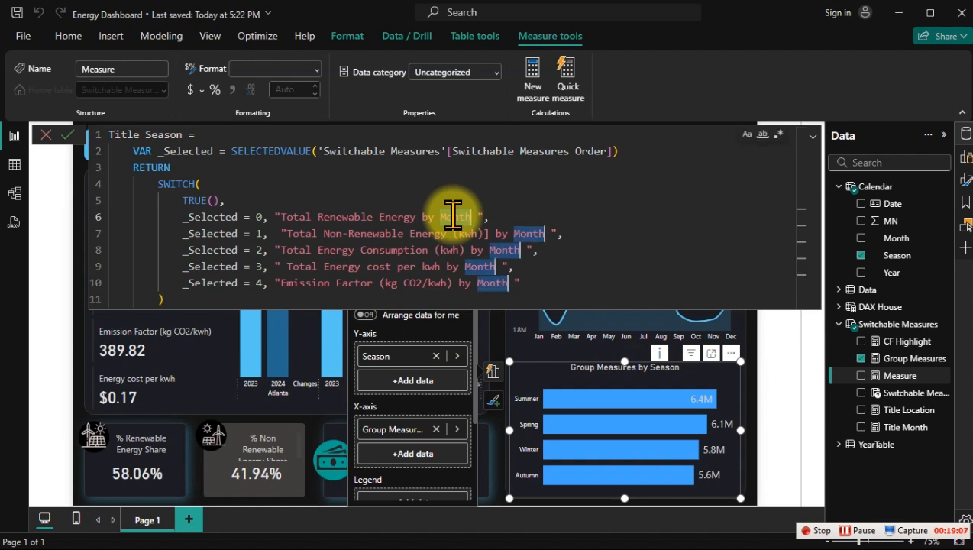
type("Sea")
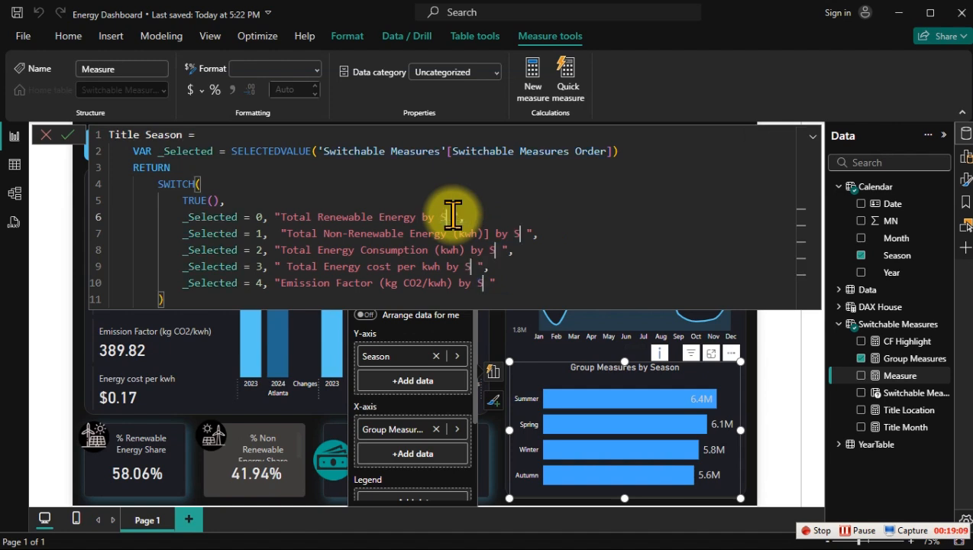
type("son")
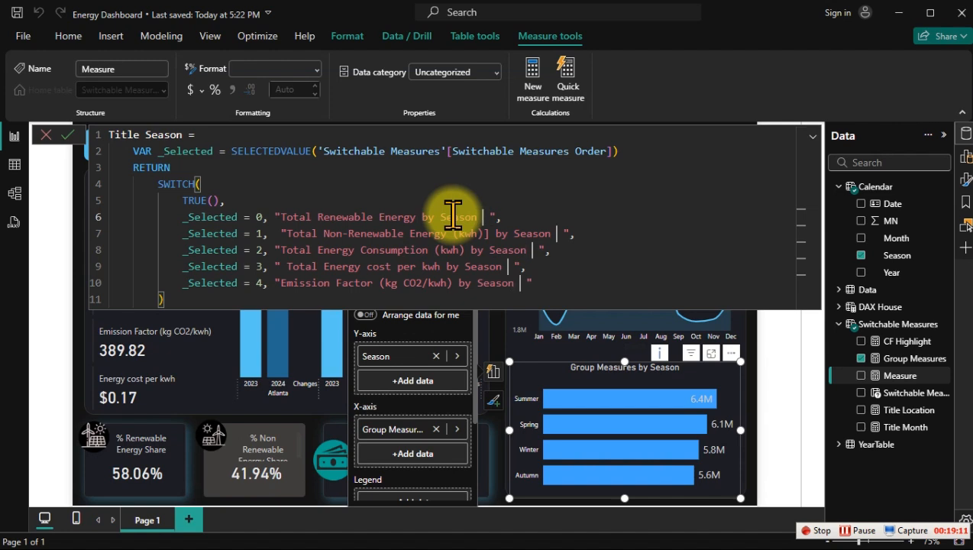
key("BackSpace")
type("s")
key("Return")
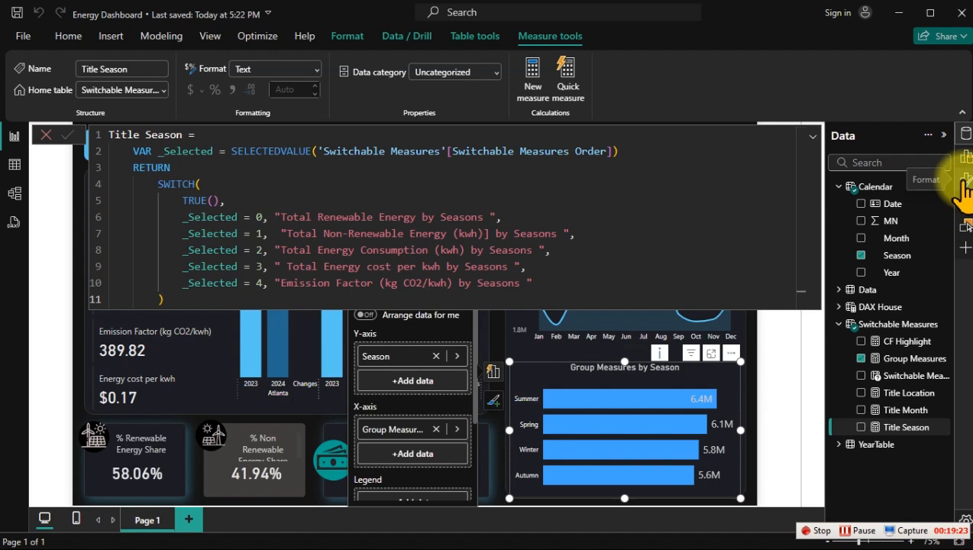
Step: Base the season bar chart's title text on the Title Season measure as a field value
left_click(963, 183)
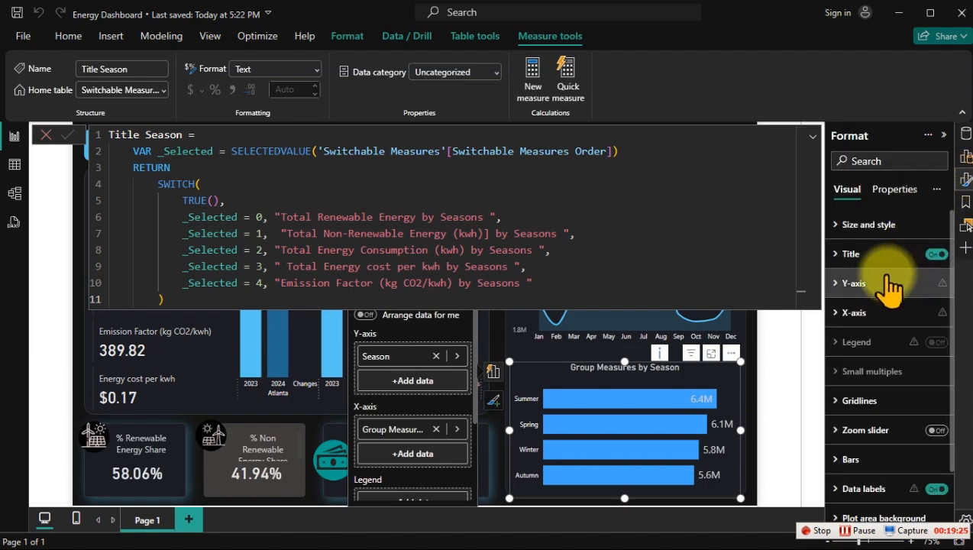
left_click(852, 255)
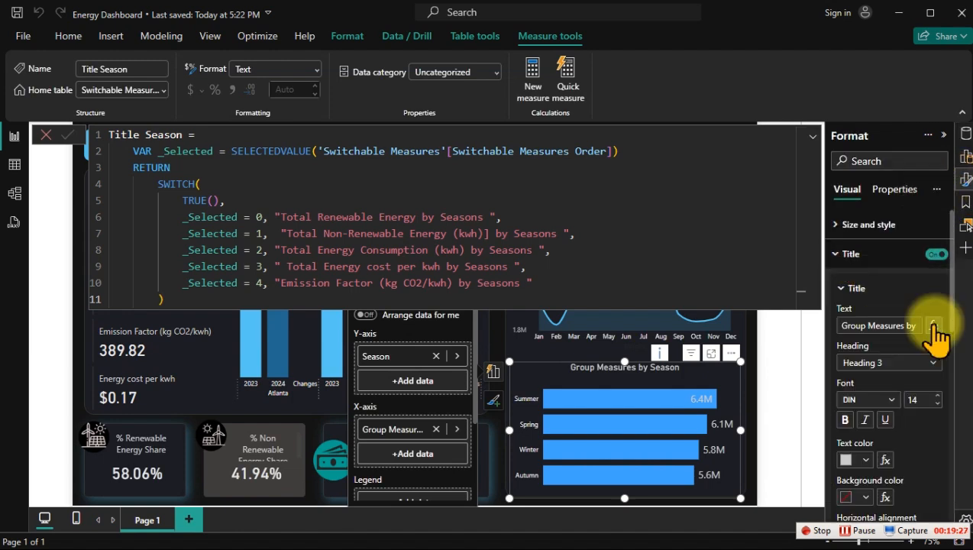
left_click(934, 325)
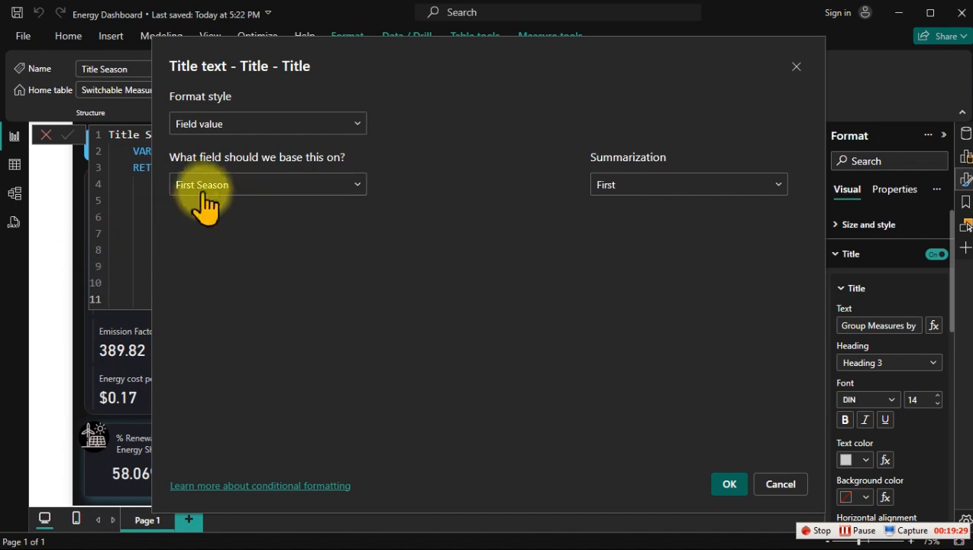
left_click(214, 186)
type("ti")
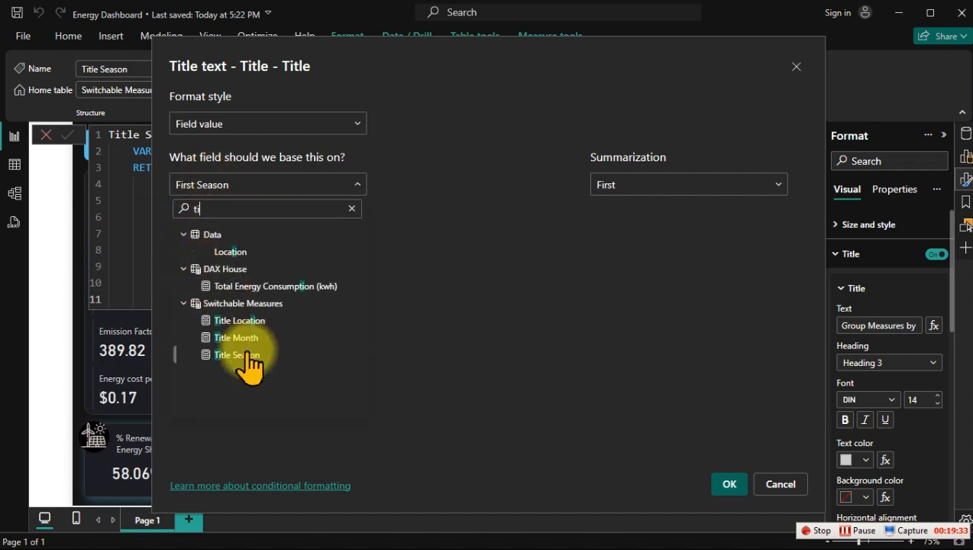
left_click(246, 355)
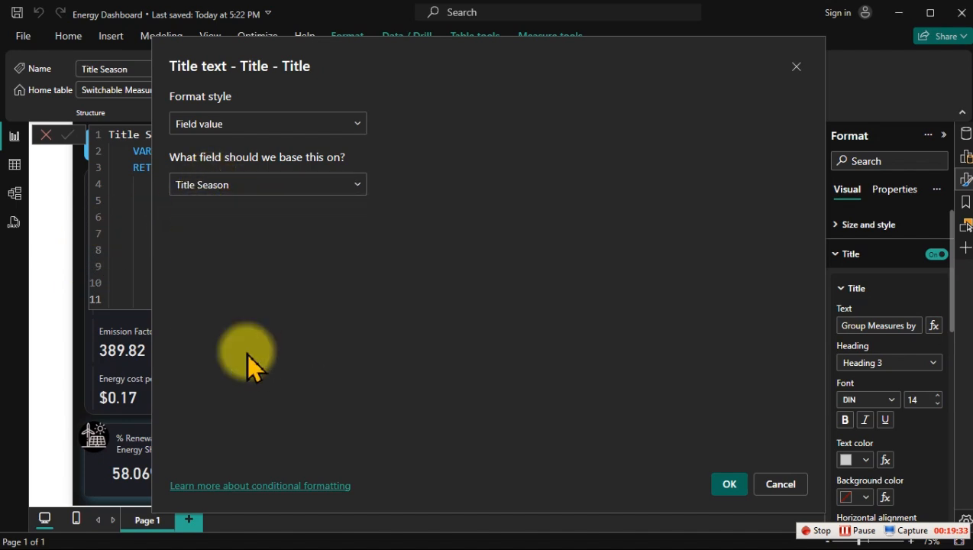
left_click(722, 485)
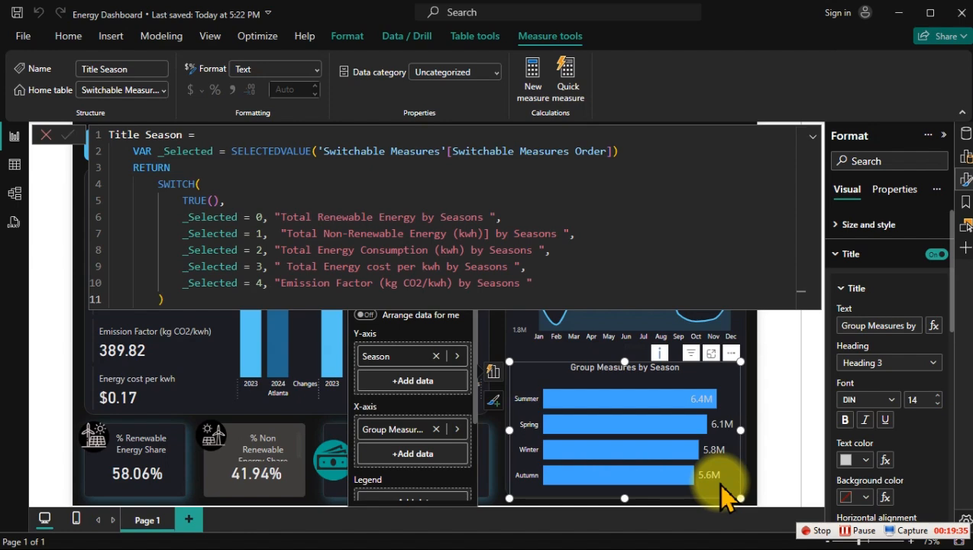
left_click(500, 496)
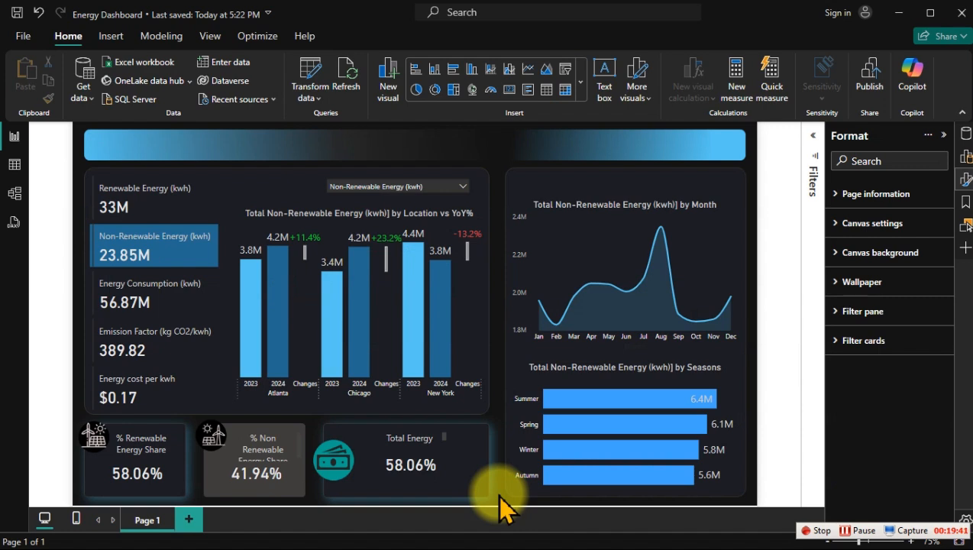
Step: Check the visuals by switching the measure slicer to Energy Consumption (kwh) and back to Non-Renewable Energy (kwh)
left_click(412, 186)
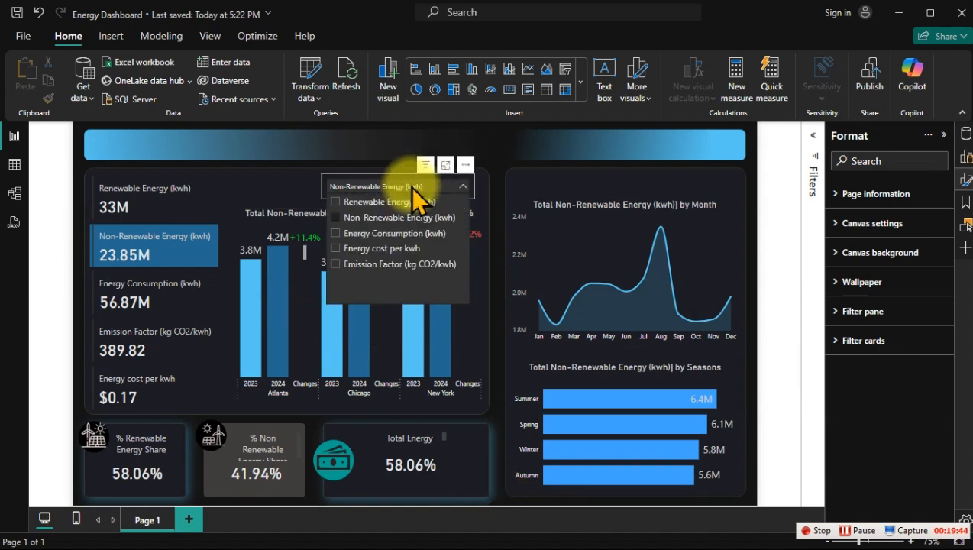
left_click(375, 233)
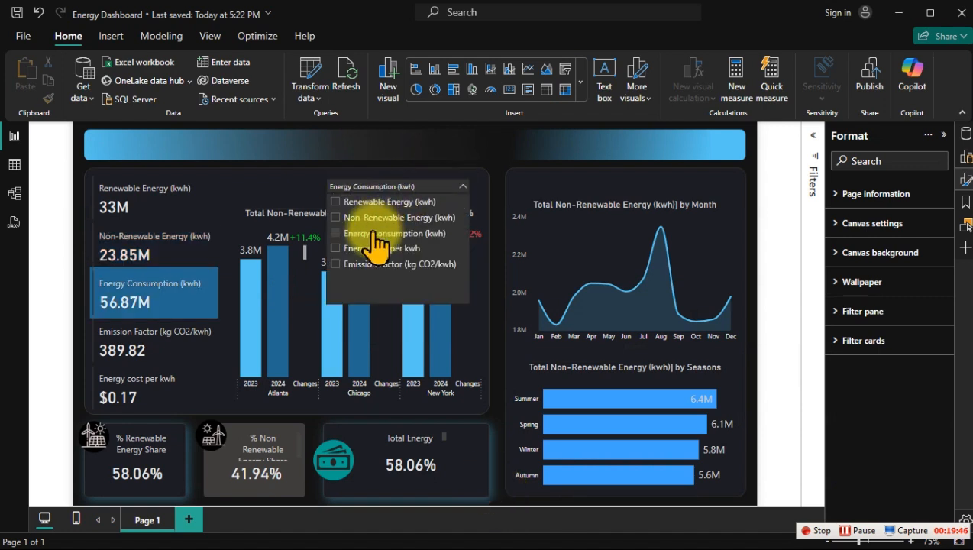
left_click(379, 152)
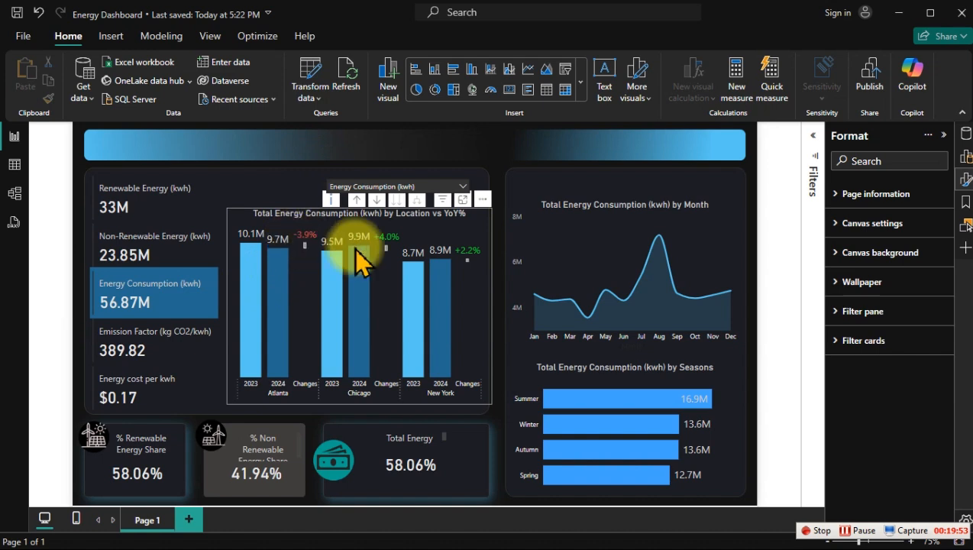
mouse_move(388, 248)
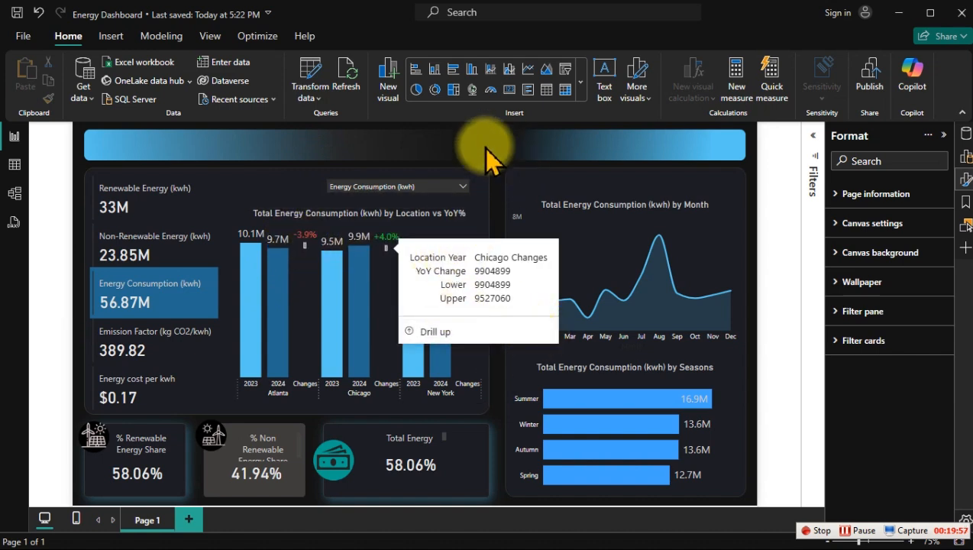
mouse_move(476, 275)
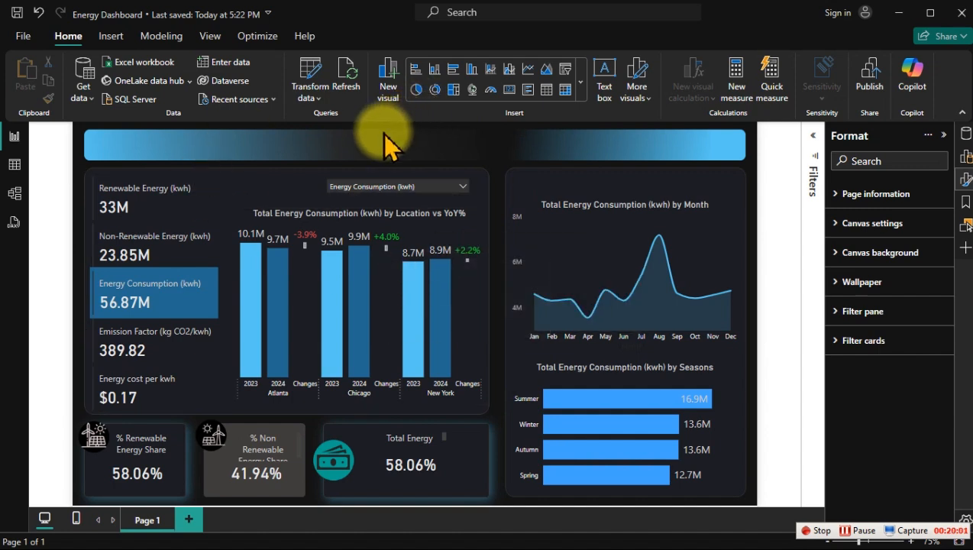
left_click(365, 187)
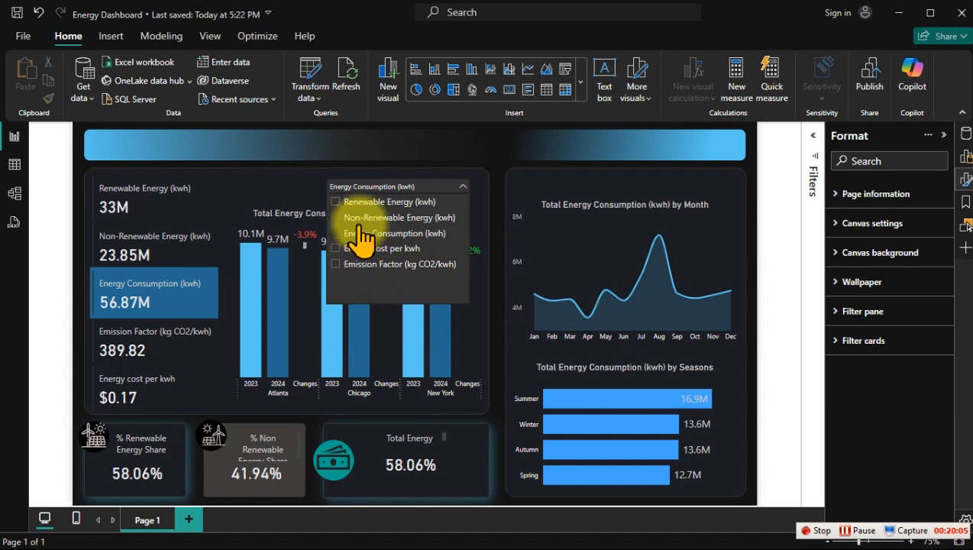
left_click(367, 218)
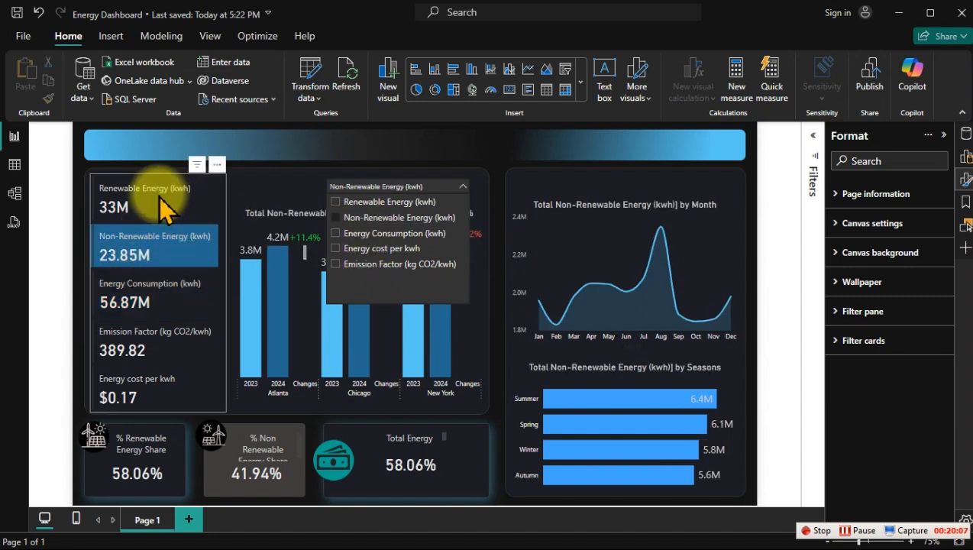
left_click(355, 139)
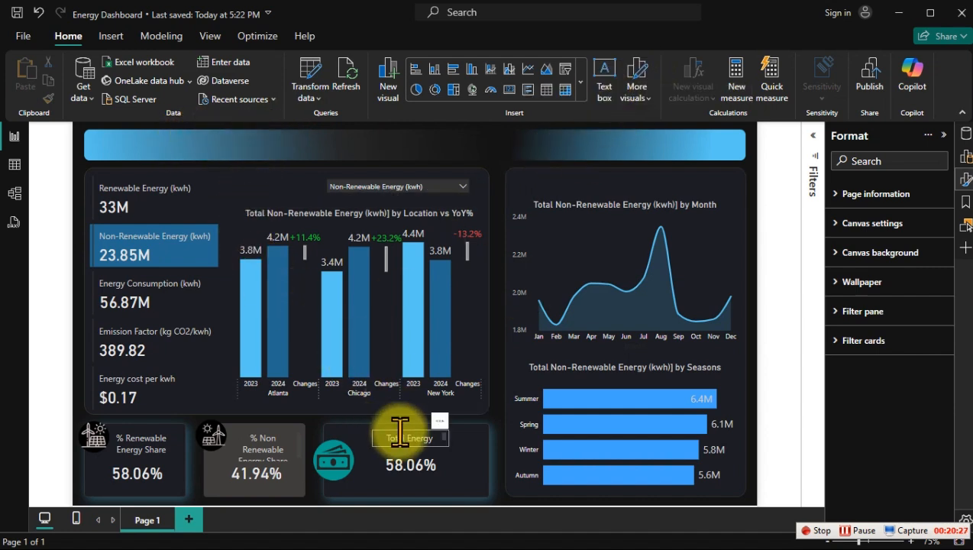
Step: Widen the Total Energy Cost label's text box on both sides within its card
left_click(450, 441)
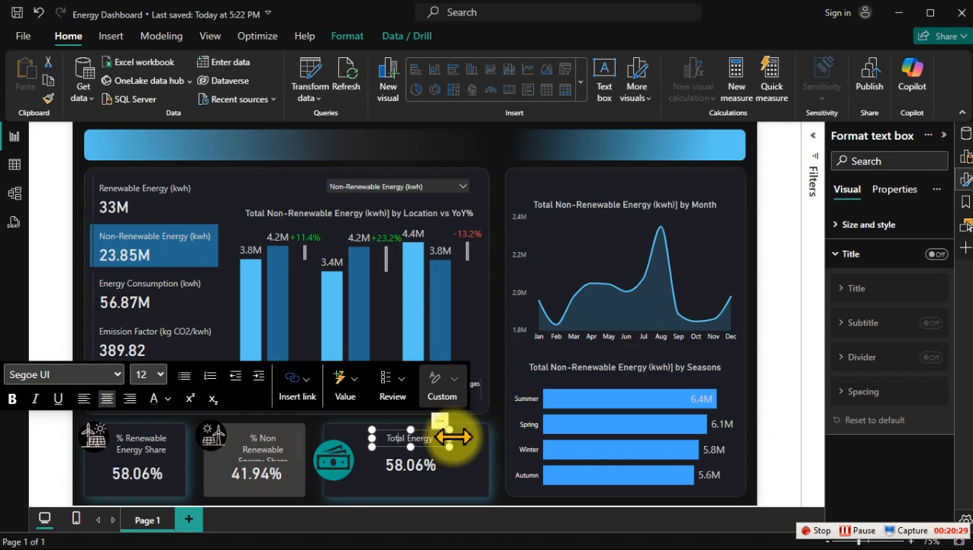
left_click_drag(452, 435, 461, 447)
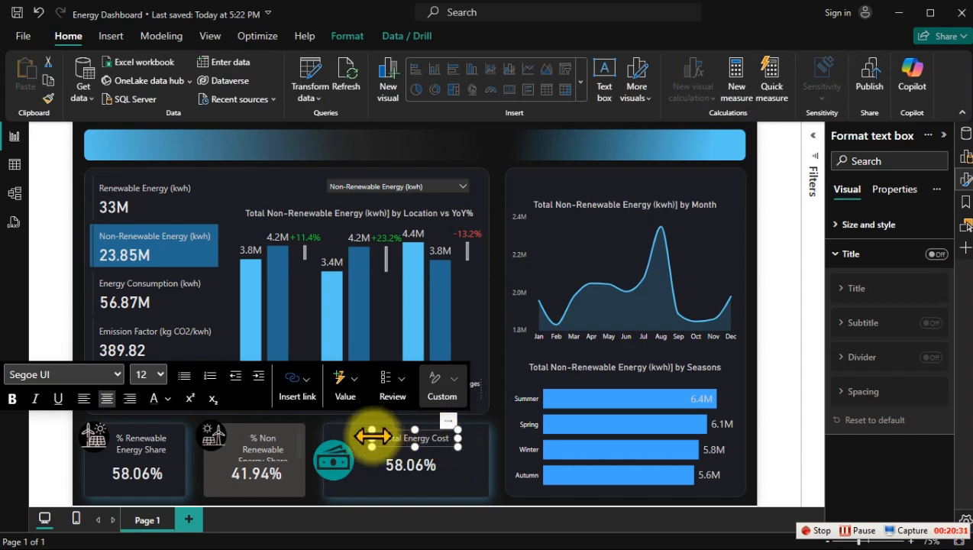
left_click_drag(373, 438, 367, 437)
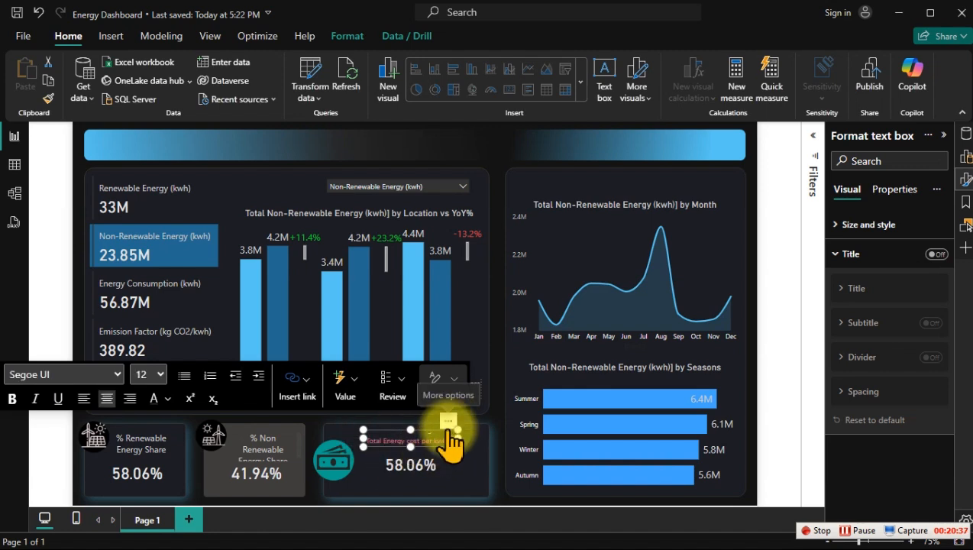
Step: Undo the "Total Energy cost per kwh" text pasted into the cost card's label
left_click(475, 501)
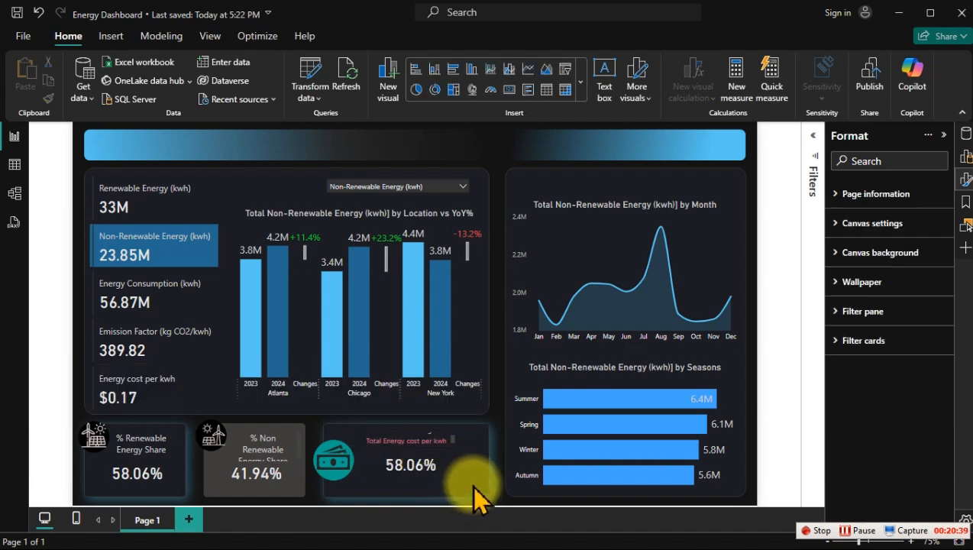
left_click(399, 452)
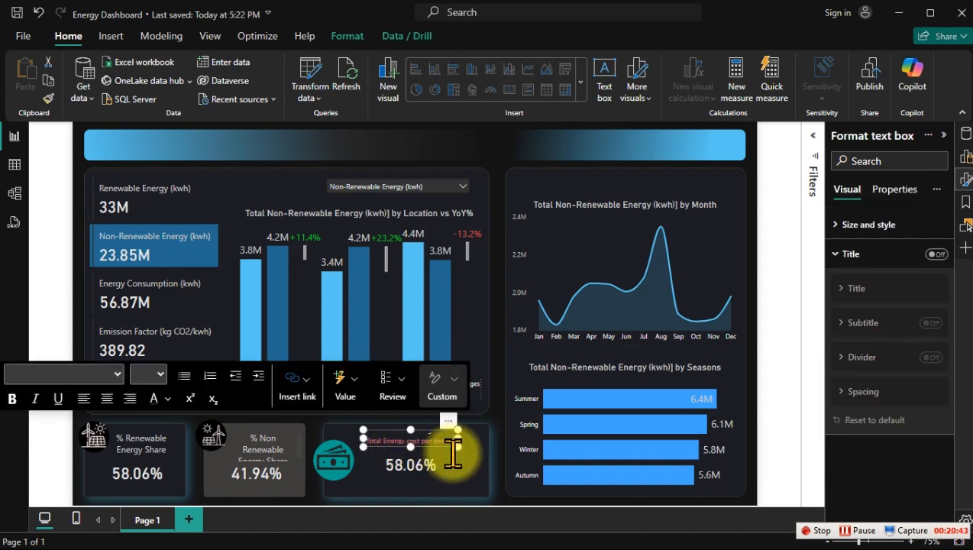
key("ctrl+z")
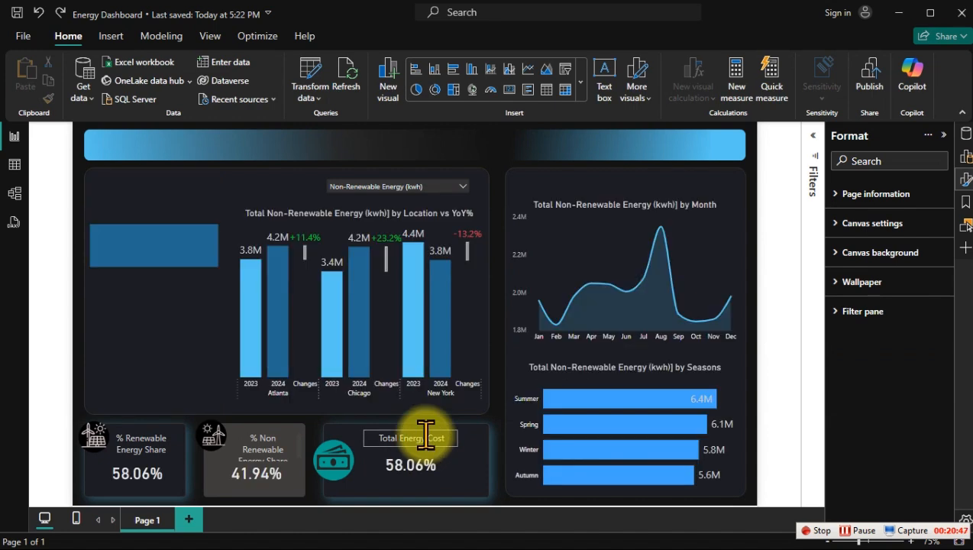
Step: Duplicate the Total Energy Cost text box, move the copy onto the header banner, and widen it
left_click(425, 434)
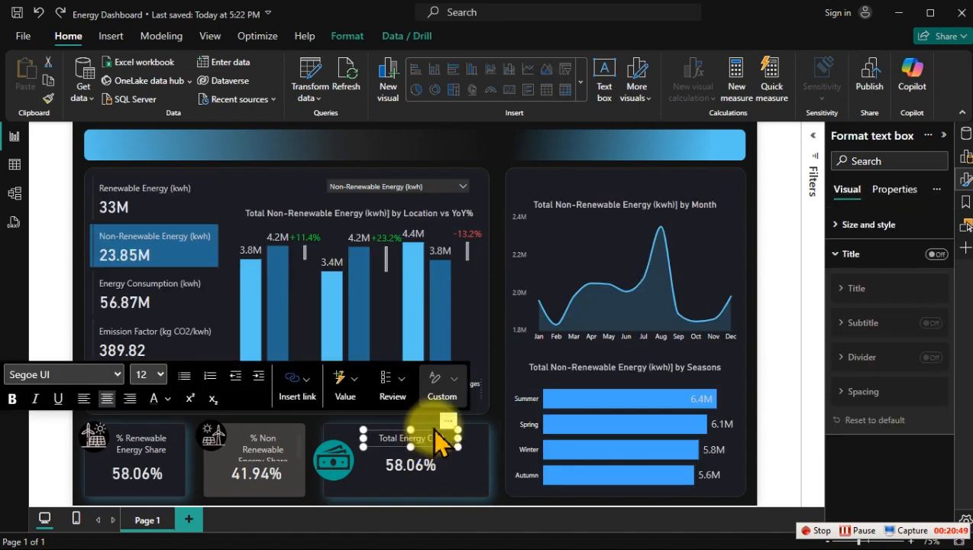
left_click(435, 433)
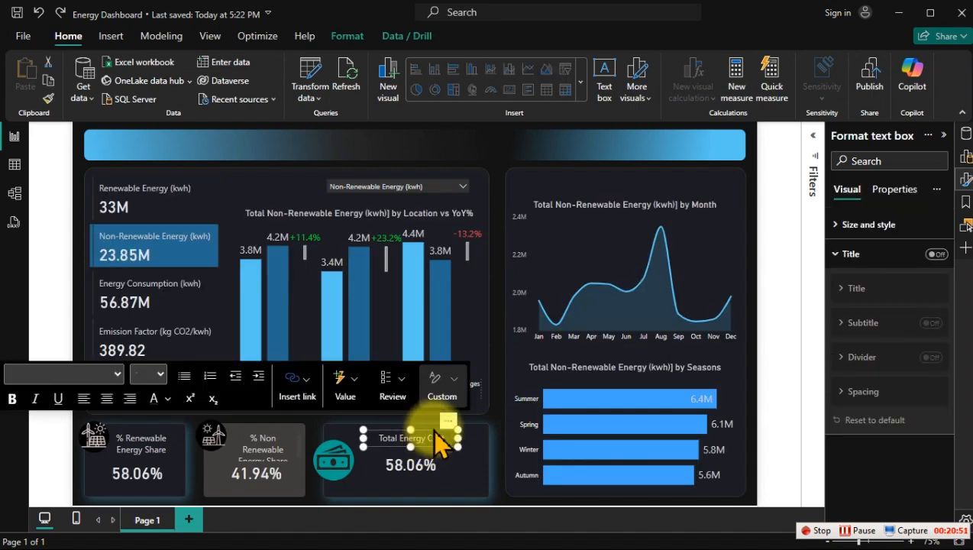
key("ctrl+c")
key("ctrl+v")
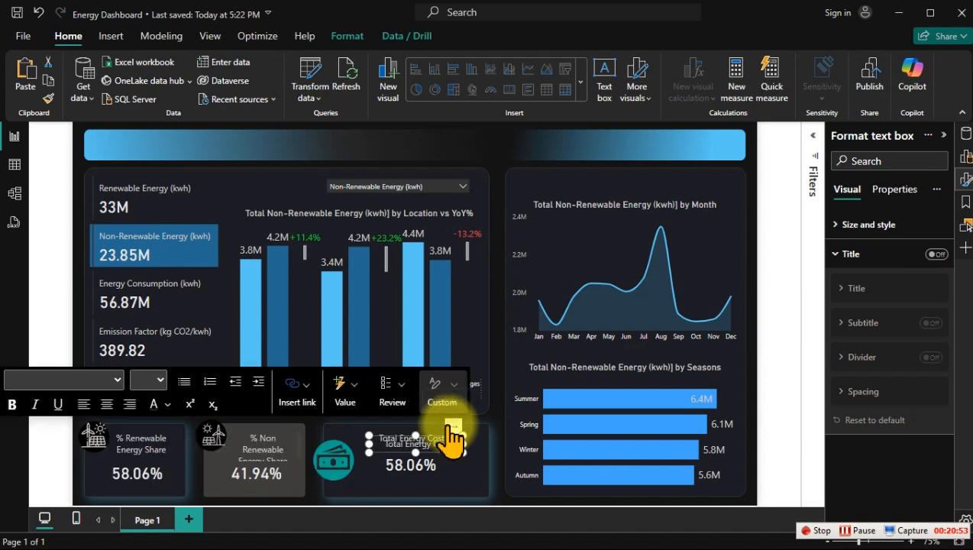
left_click_drag(451, 426, 552, 148)
left_click(371, 147)
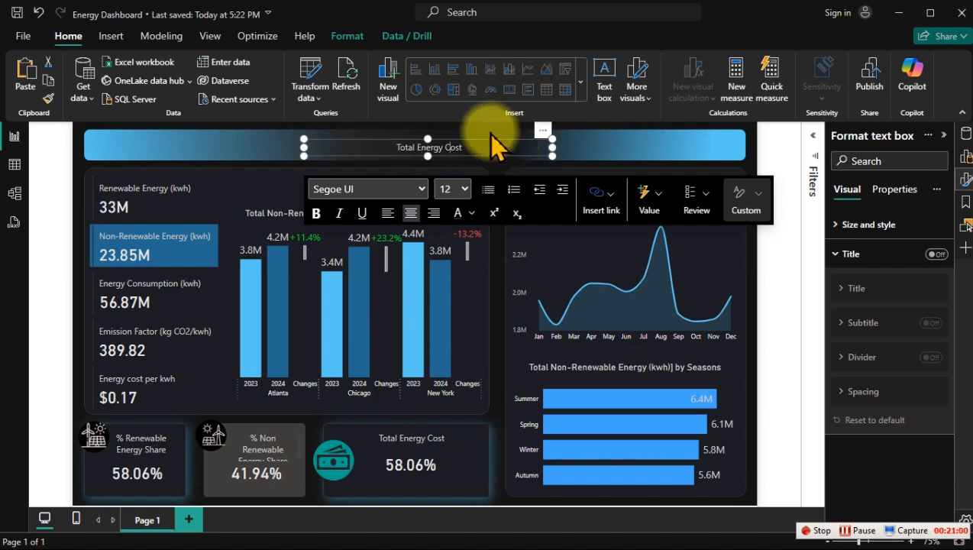
Step: Replace the text in the header banner's text box with "Energy Flow Dashboard"
triple_click(452, 146)
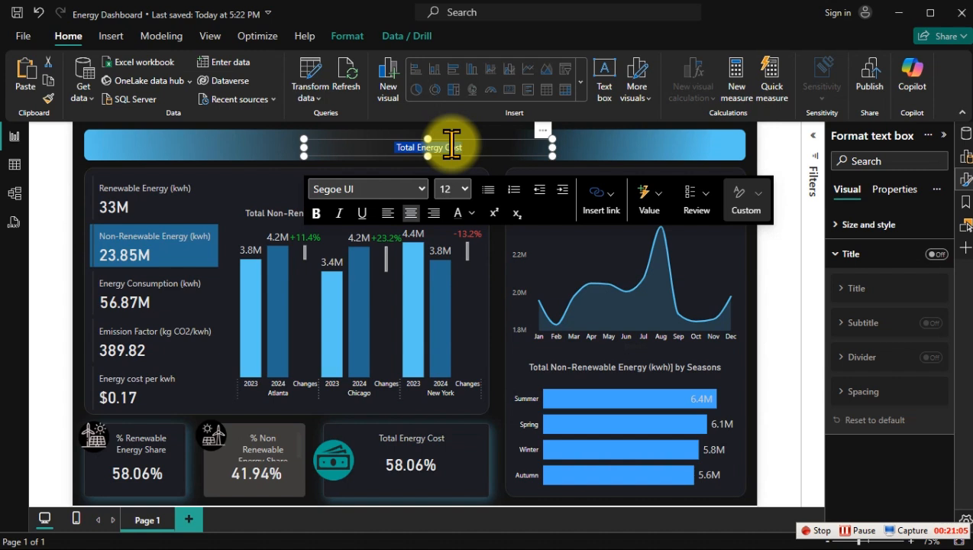
type("Enger")
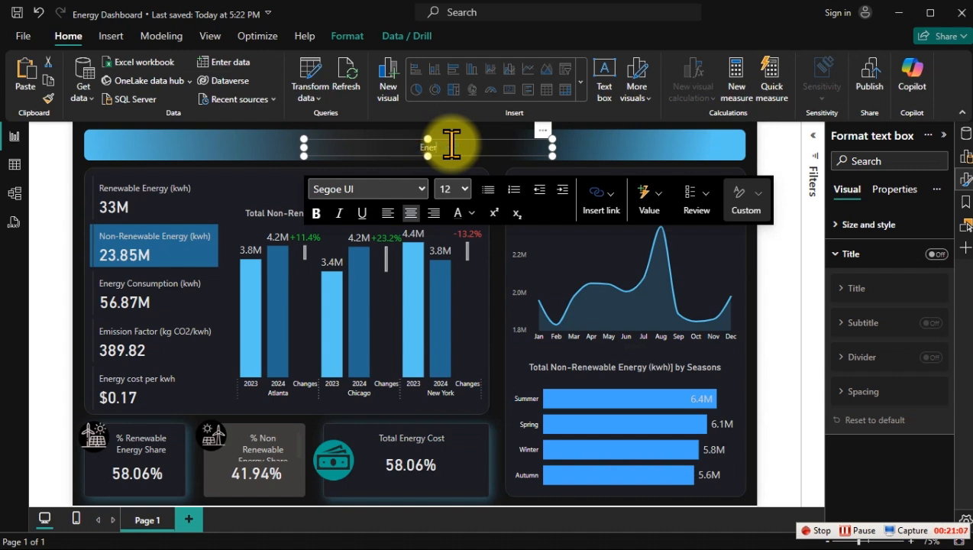
type("gy Flow Dashboard")
Step: Set the dashboard title's font size to 24 and extend its text box upward to fit the text
key("ctrl+a")
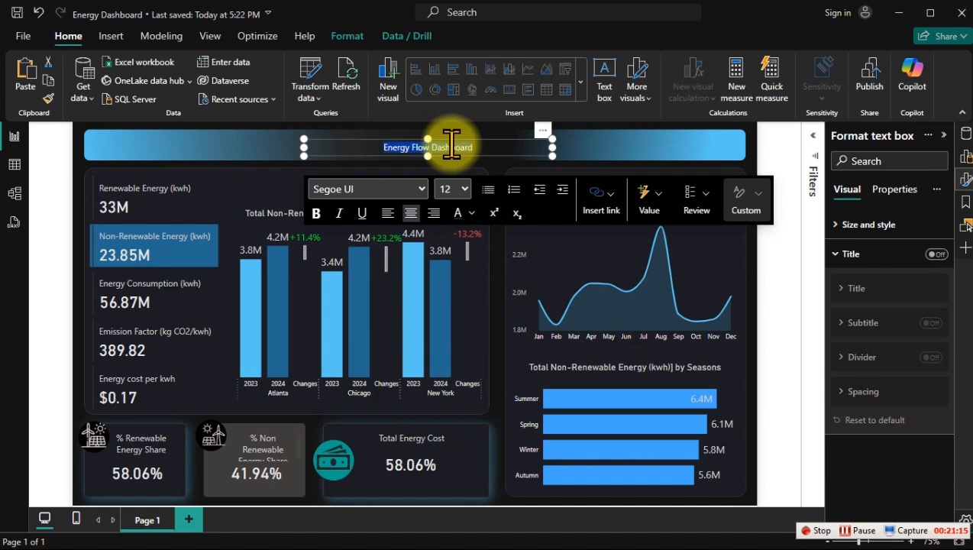
left_click(462, 188)
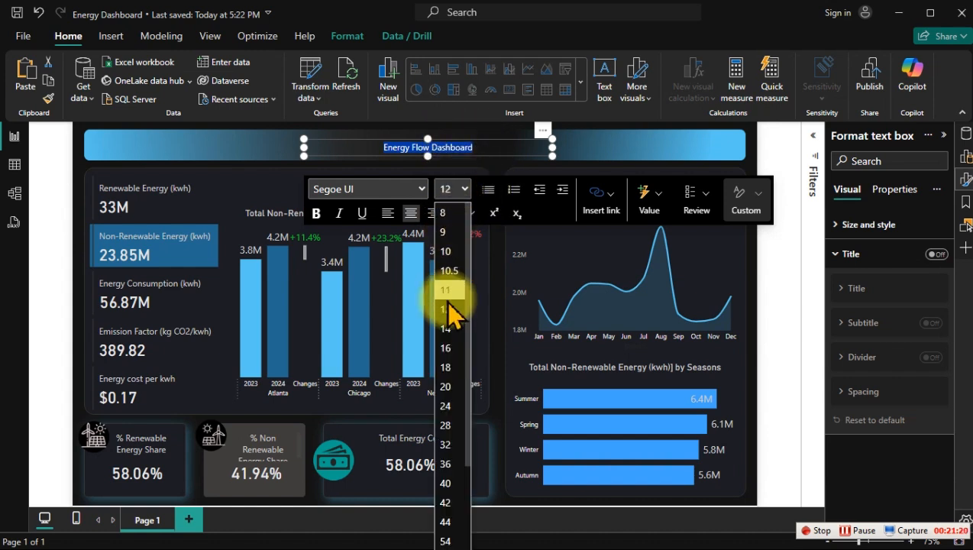
left_click(449, 405)
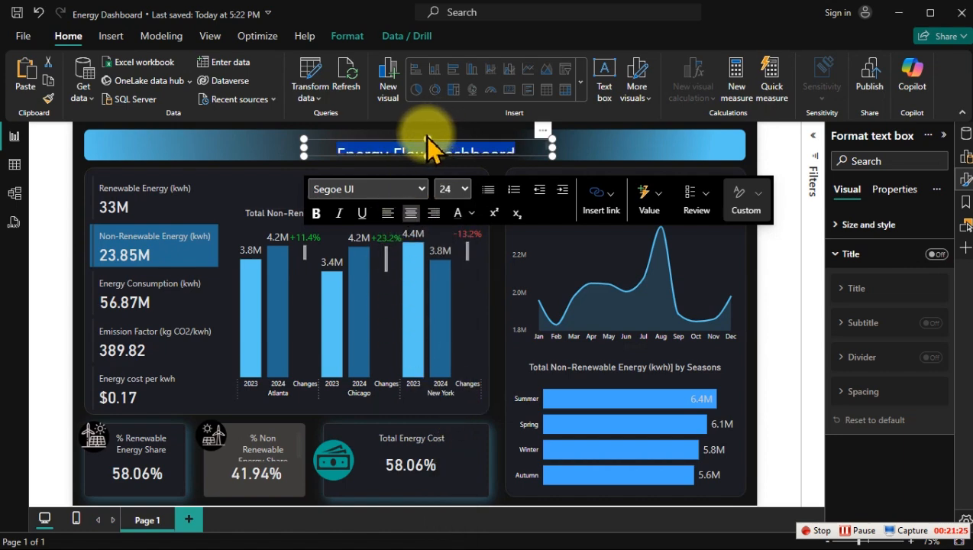
left_click_drag(428, 139, 429, 123)
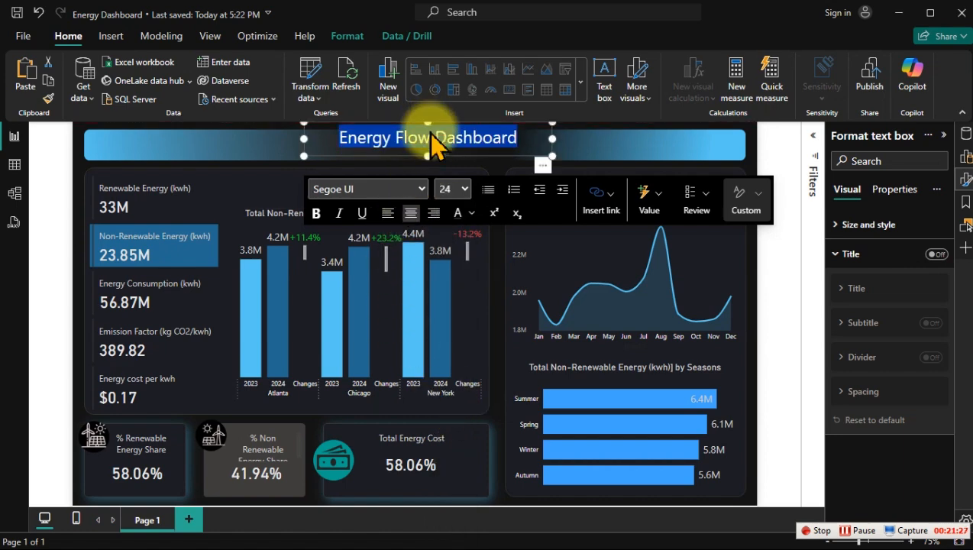
Step: Change the dashboard title's font to Segoe (Bold) and move its text box to the left end of the header banner
left_click(419, 189)
scroll(363, 450, "down", 2)
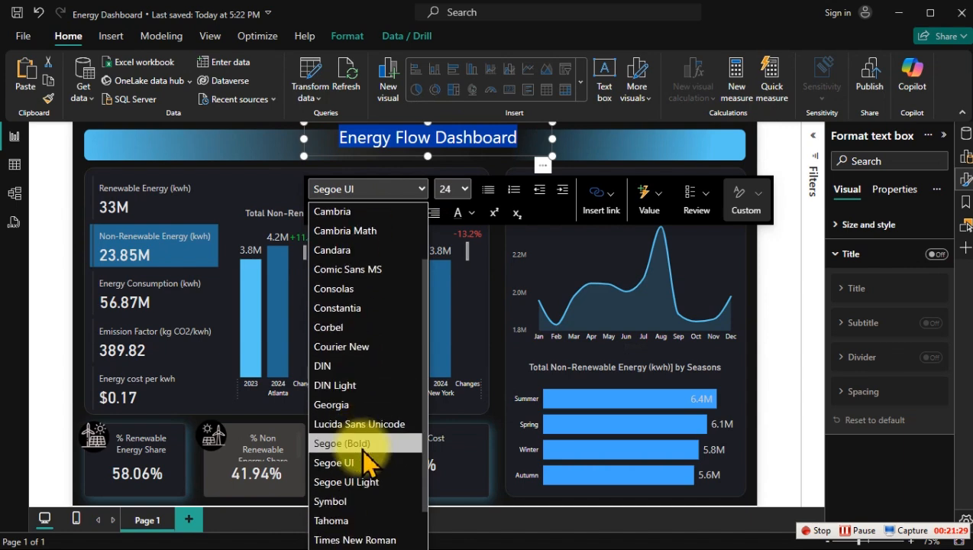
left_click(354, 391)
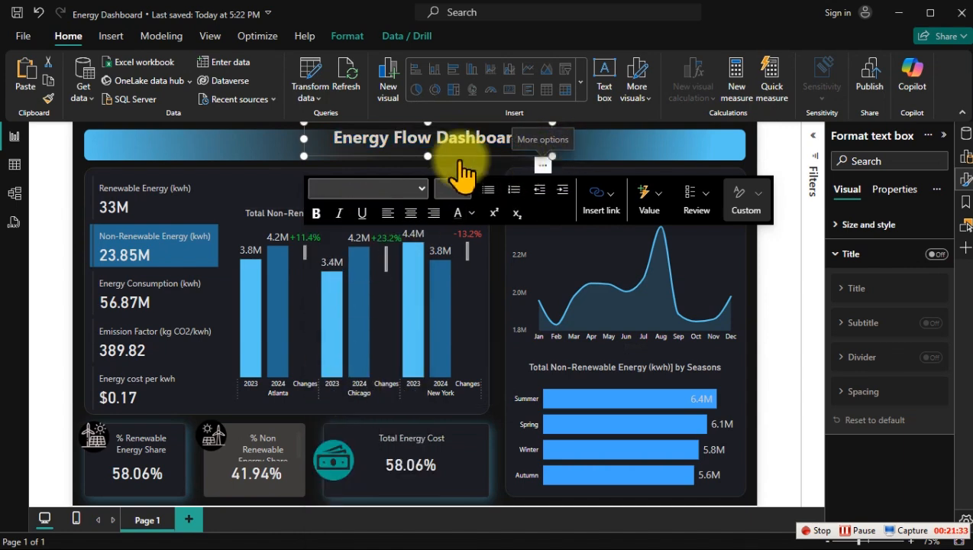
left_click_drag(458, 164, 299, 183)
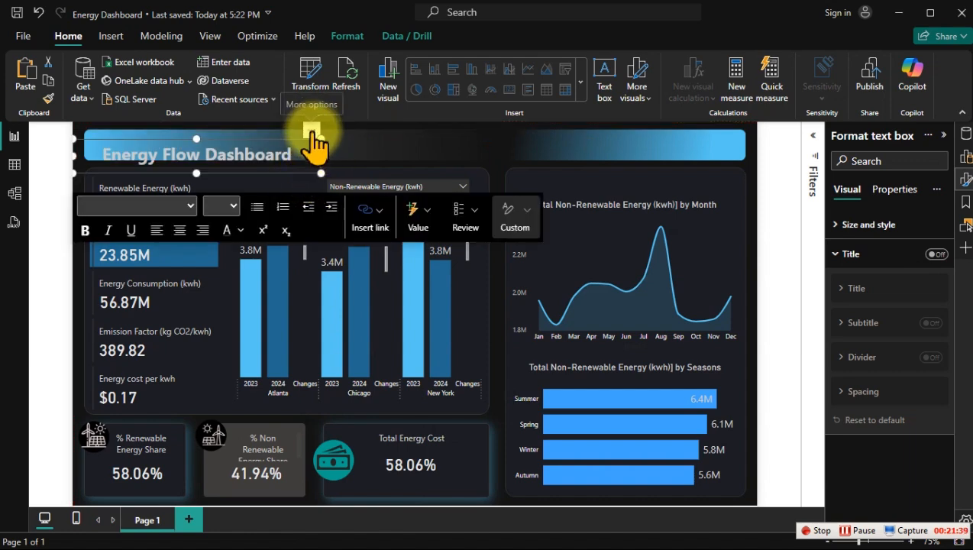
left_click_drag(315, 134, 317, 135)
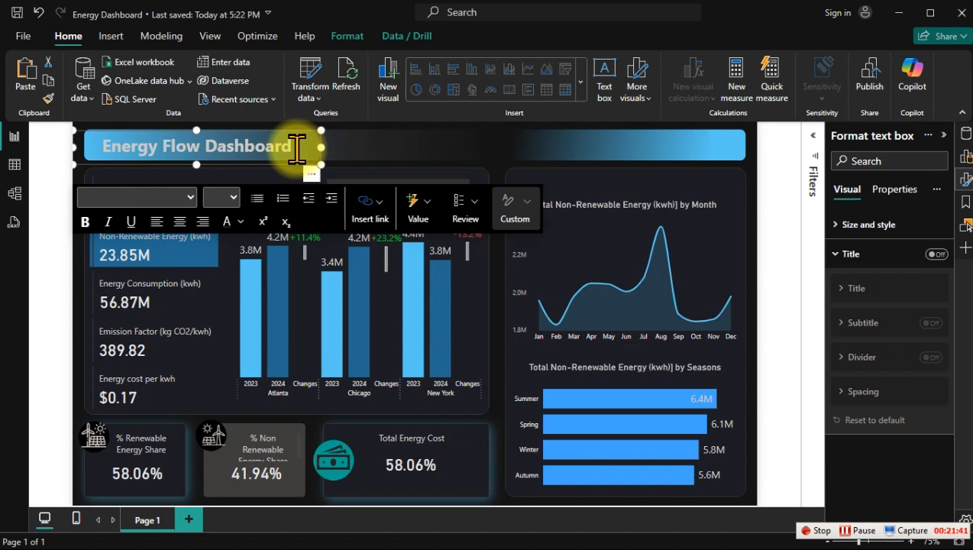
Step: Set the font color of the words "Energy Flow" in the dashboard title to black
left_click(201, 145)
left_click_drag(201, 146, 93, 146)
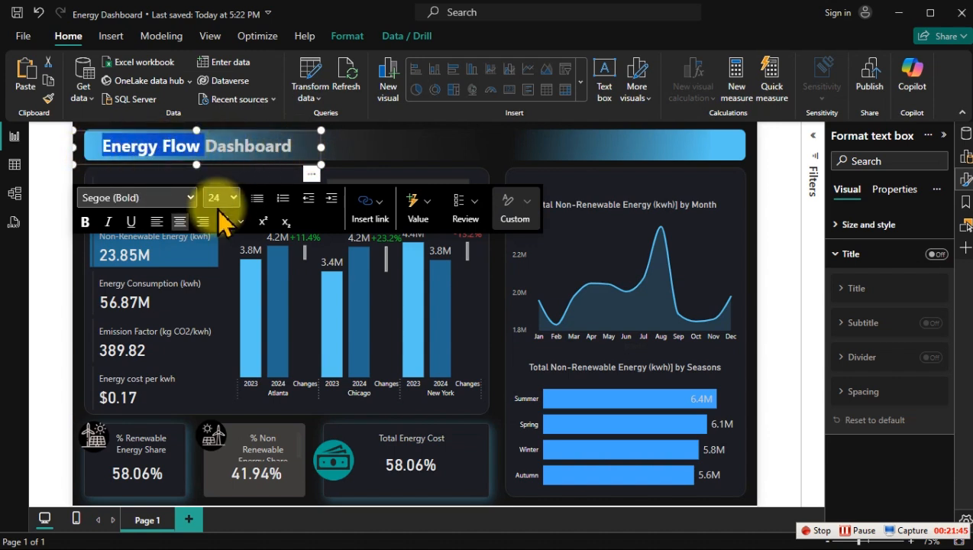
left_click(240, 221)
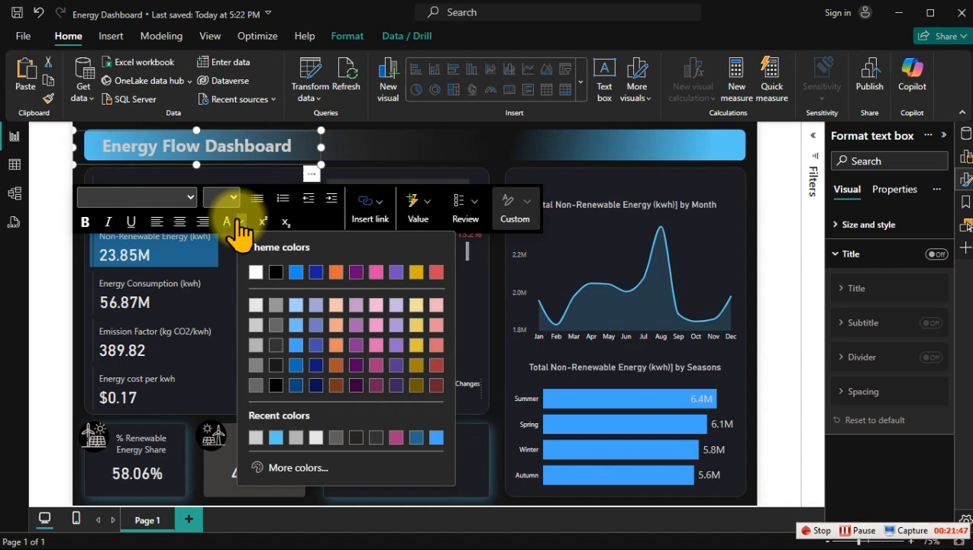
left_click(273, 270)
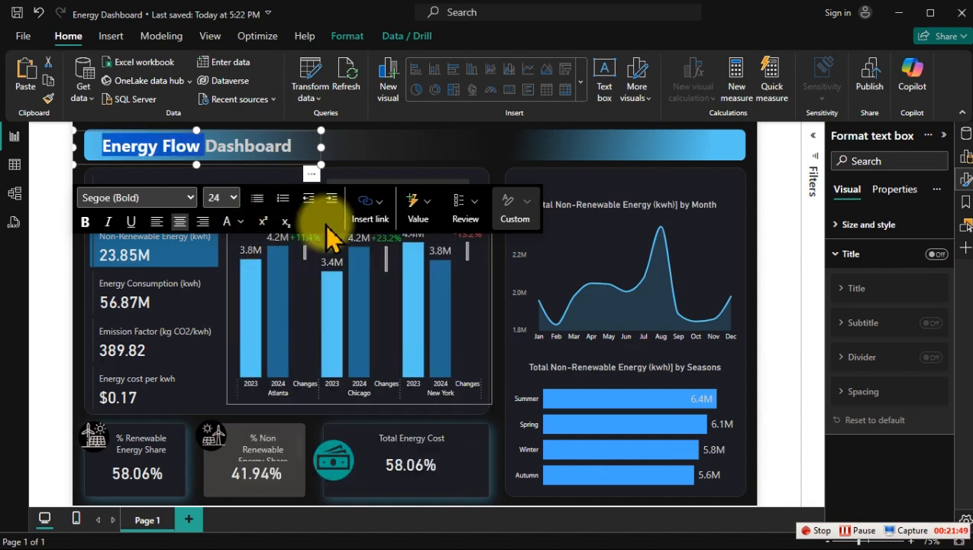
left_click(389, 142)
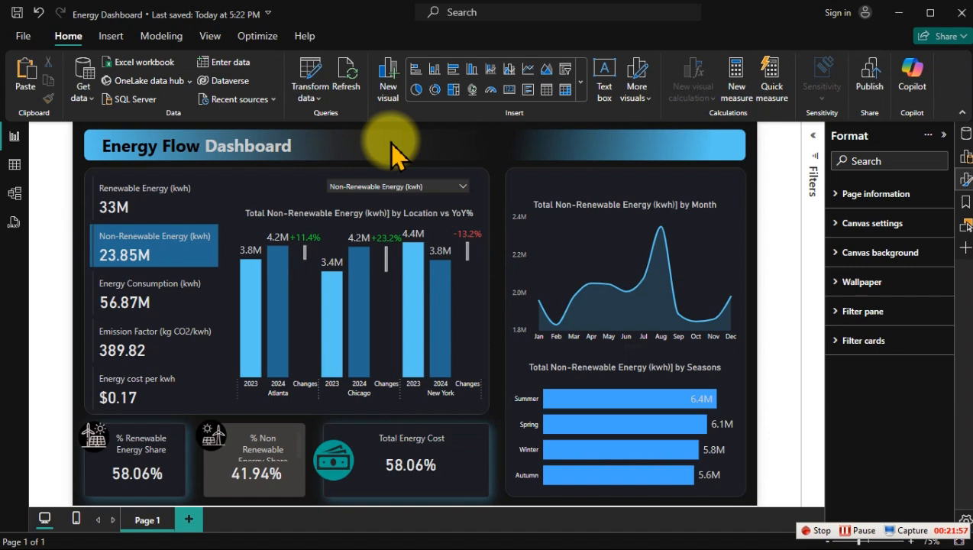
Step: Recolor the words "Energy Flow" in the dashboard title with a very dark gray shade of the black theme color
left_click_drag(200, 143, 98, 146)
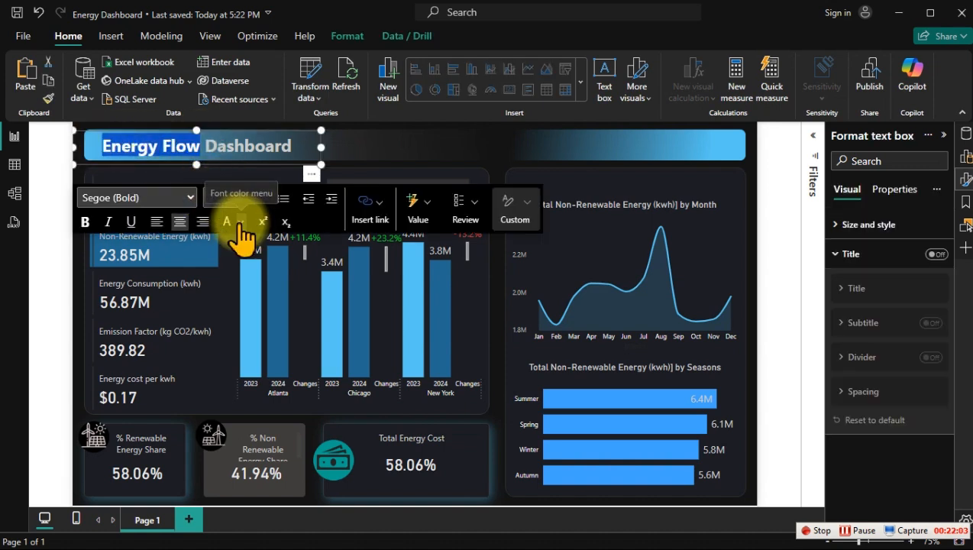
left_click(241, 223)
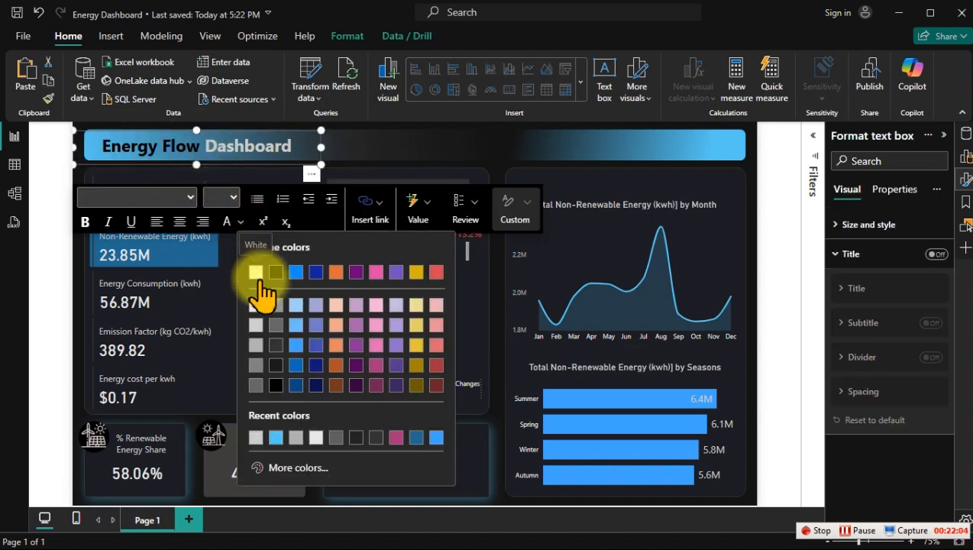
left_click(275, 365)
left_click(383, 148)
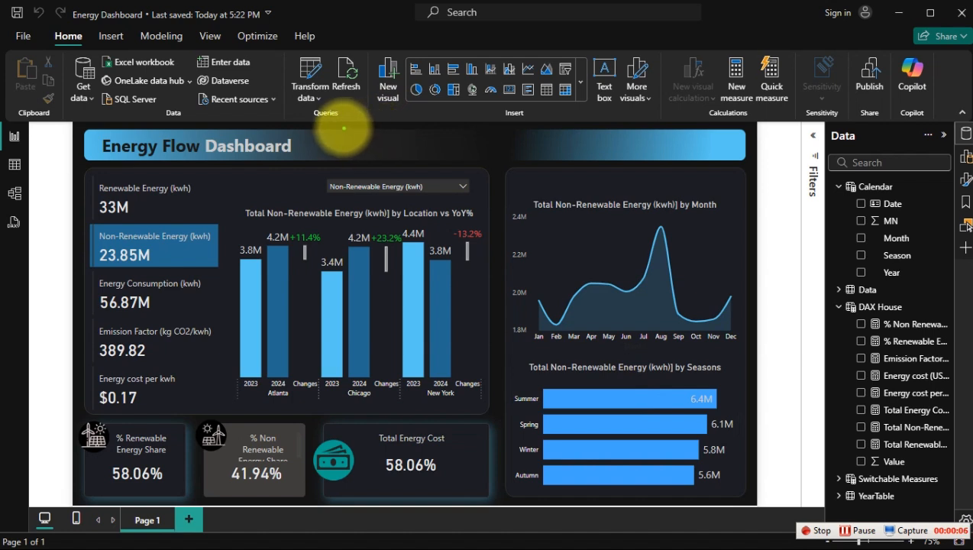
mouse_move(343, 127)
left_mouse_down()
mouse_move(608, 172)
mouse_move(434, 155)
mouse_move(694, 166)
mouse_move(566, 147)
mouse_move(763, 161)
mouse_move(752, 163)
left_mouse_up()
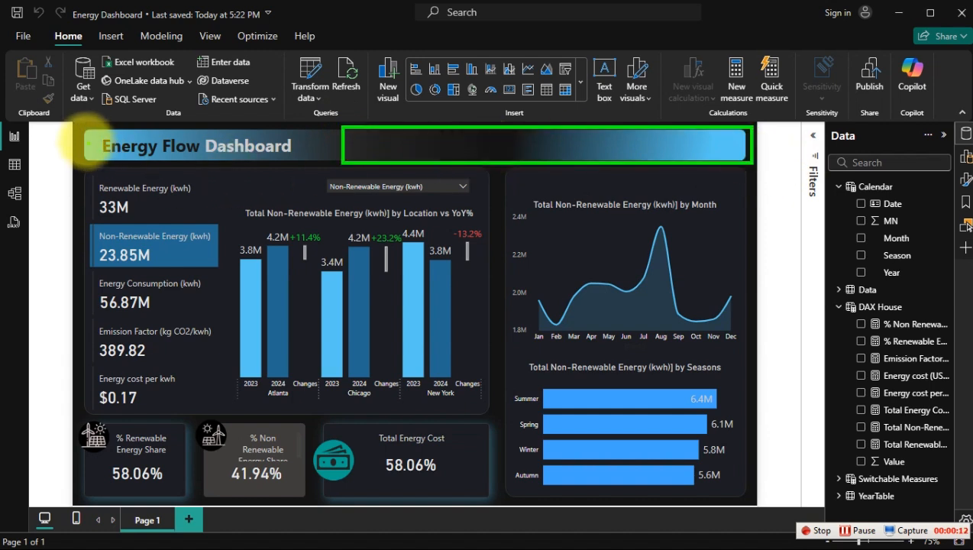
left_click_drag(79, 128, 326, 162)
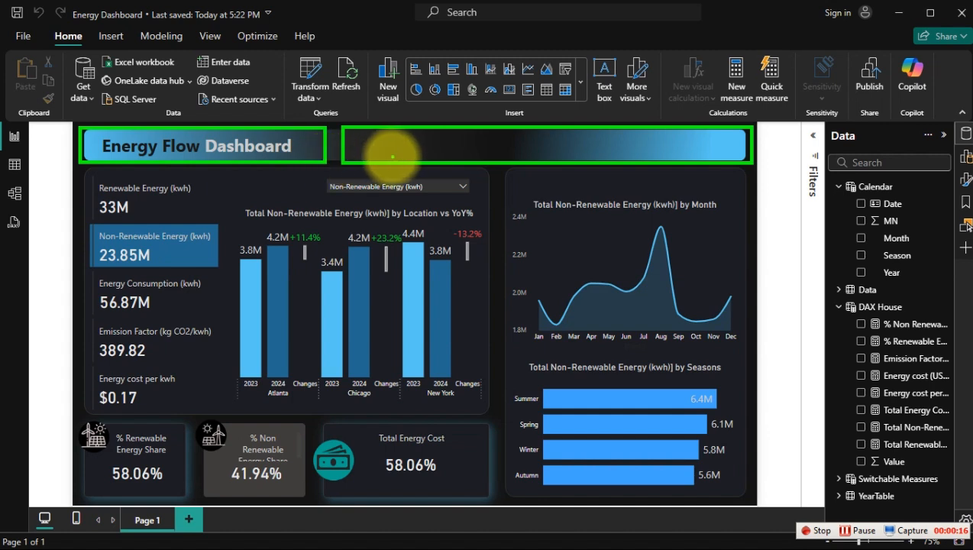
left_click_drag(388, 152, 460, 143)
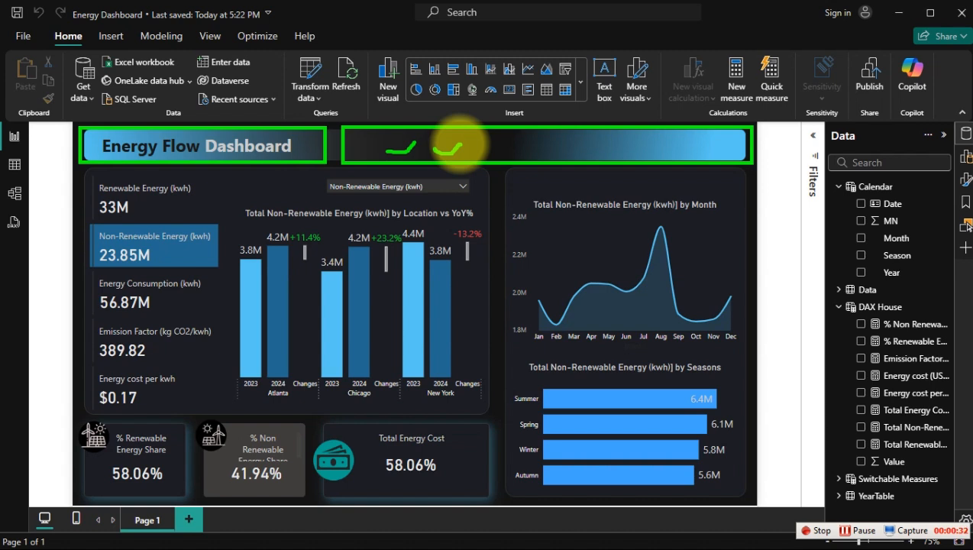
key("Escape")
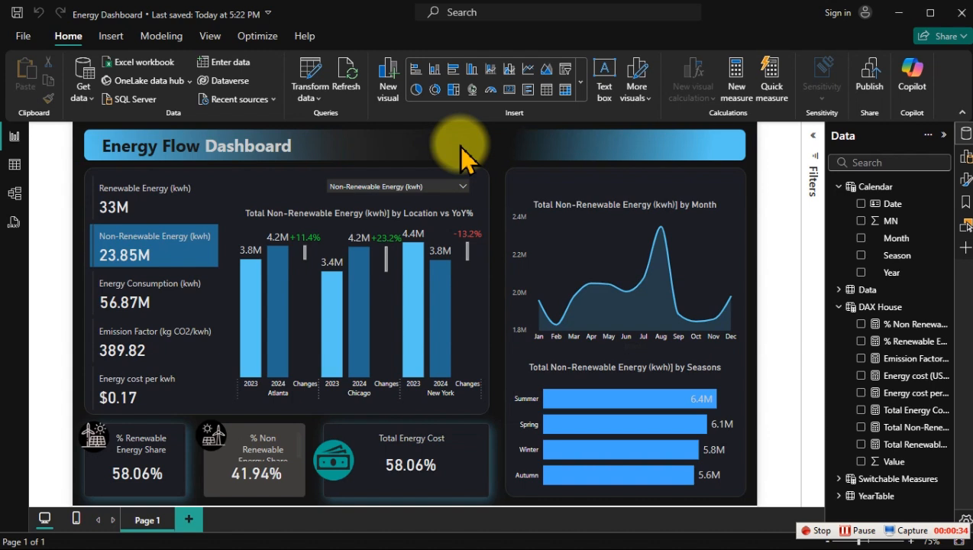
right_click(913, 341)
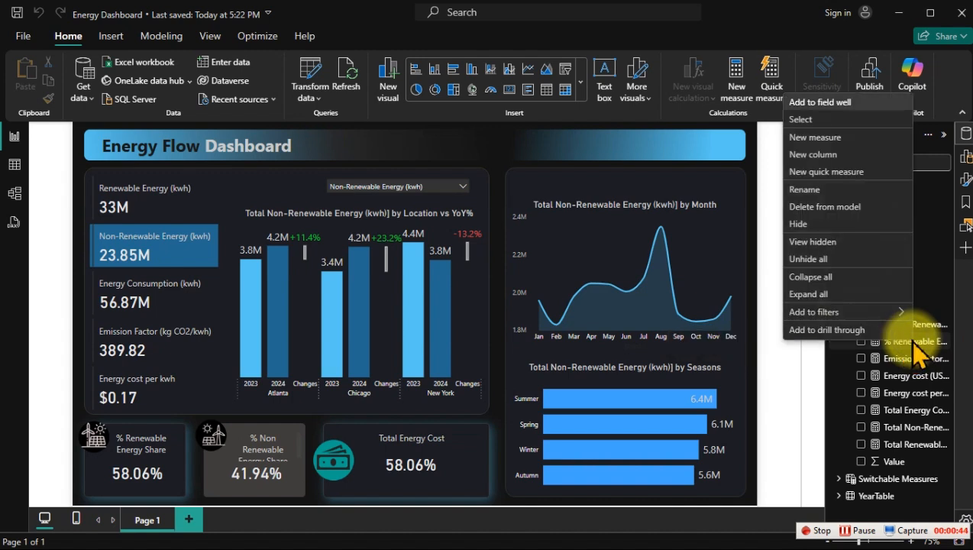
left_click(815, 141)
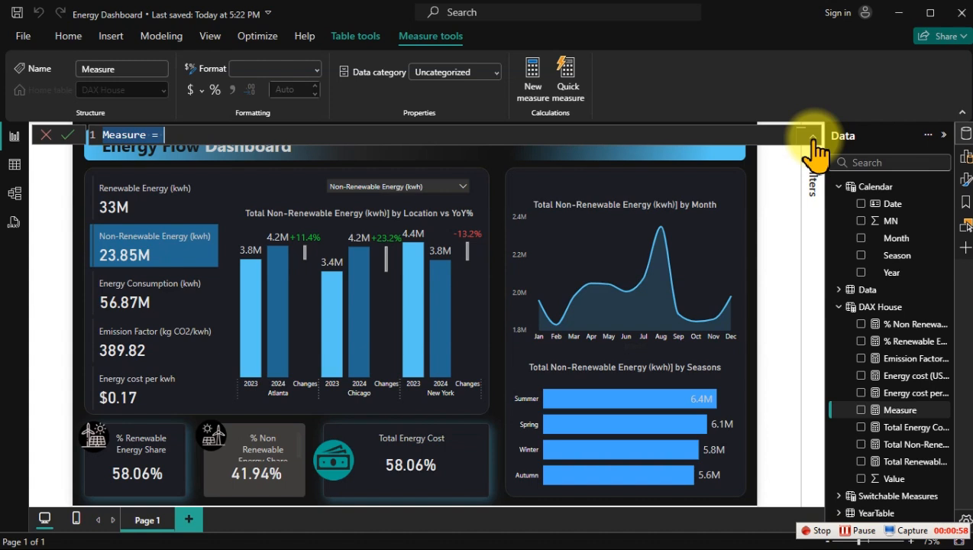
left_click(43, 135)
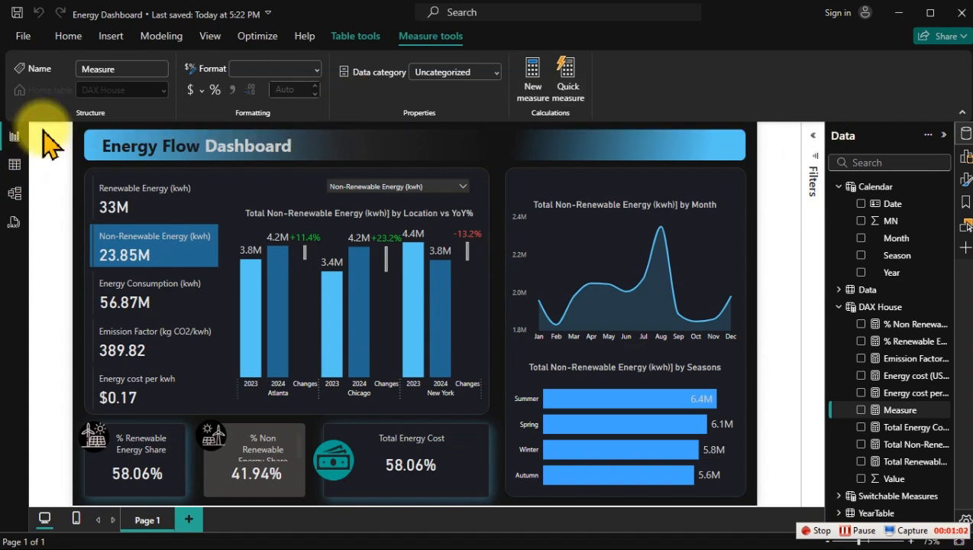
Step: Collapse the expanded tables in Table view and examine the Energy Cost (USD) column of the Data table
left_click(12, 164)
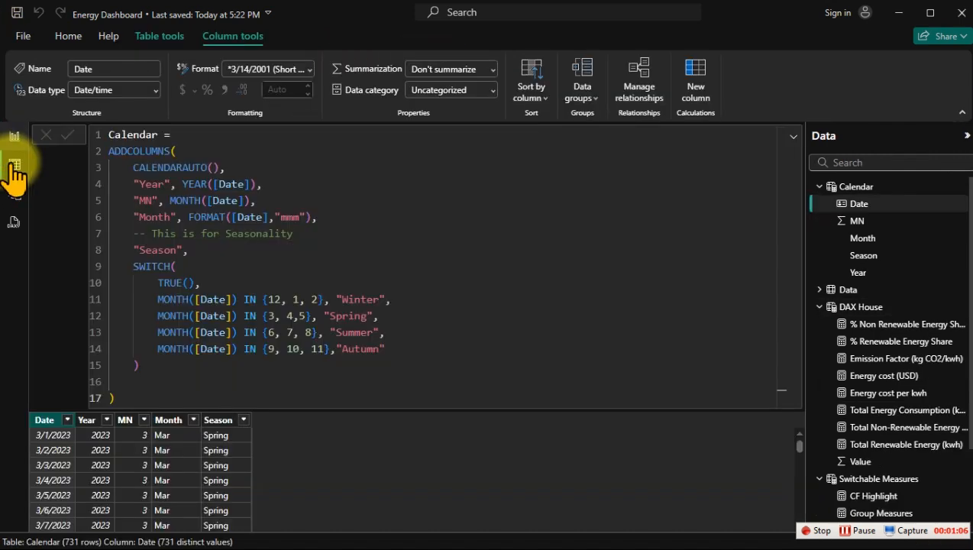
left_click(820, 186)
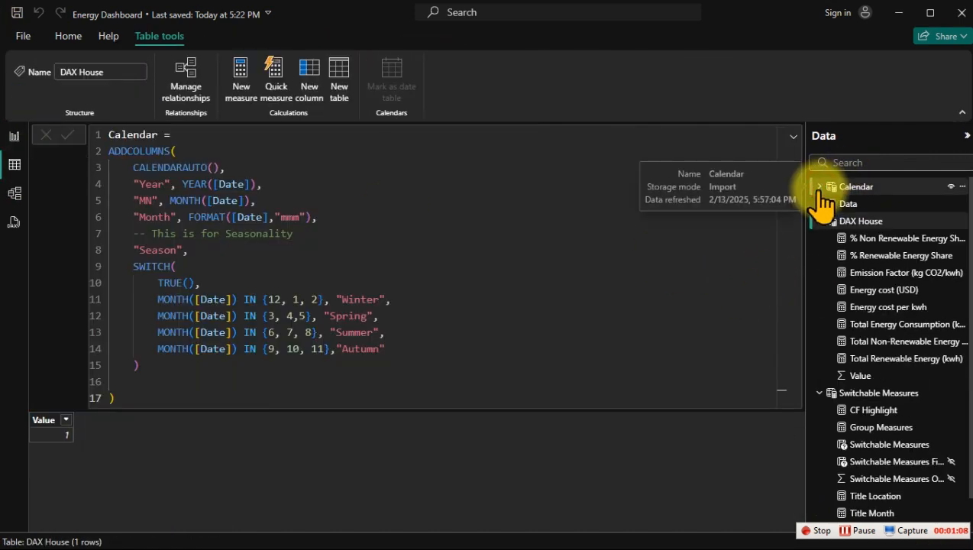
left_click(819, 221)
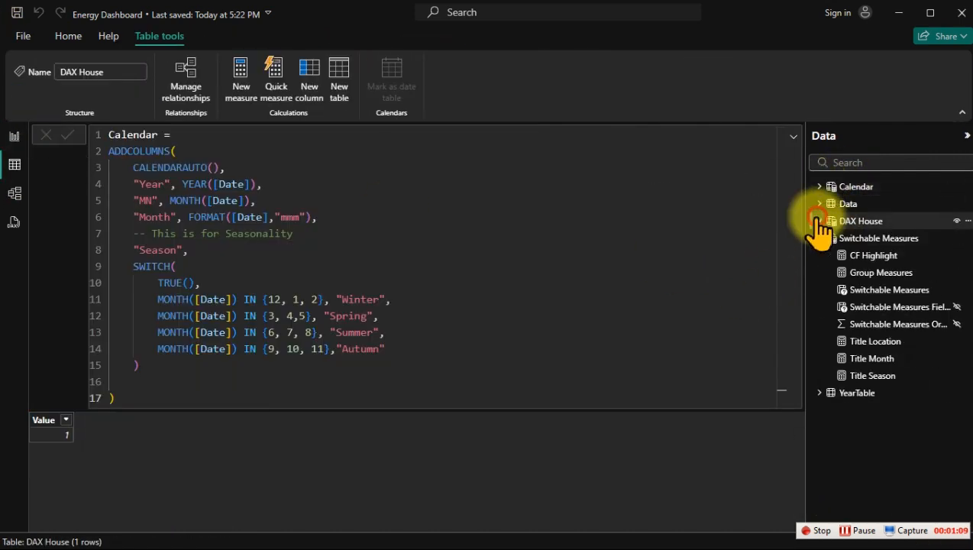
left_click(844, 271)
left_click(820, 238)
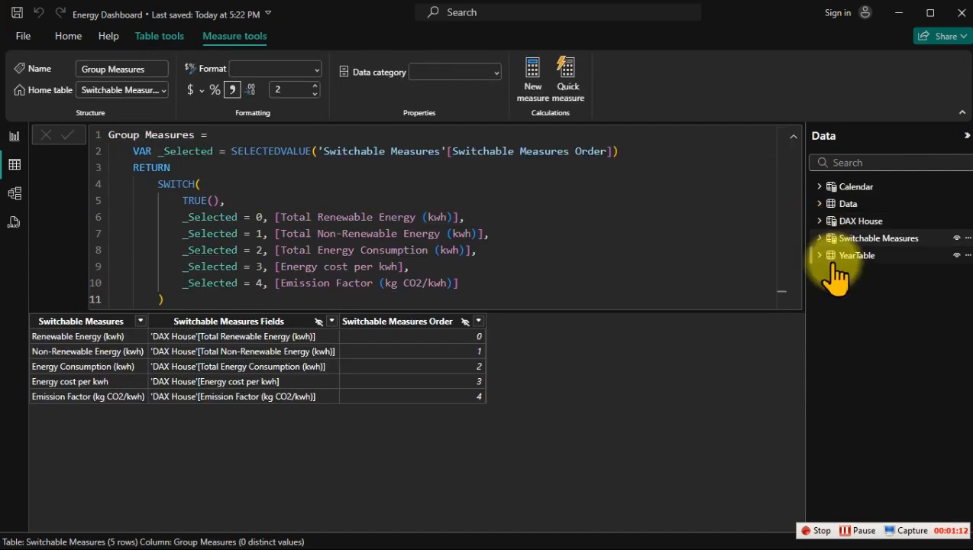
left_click(846, 204)
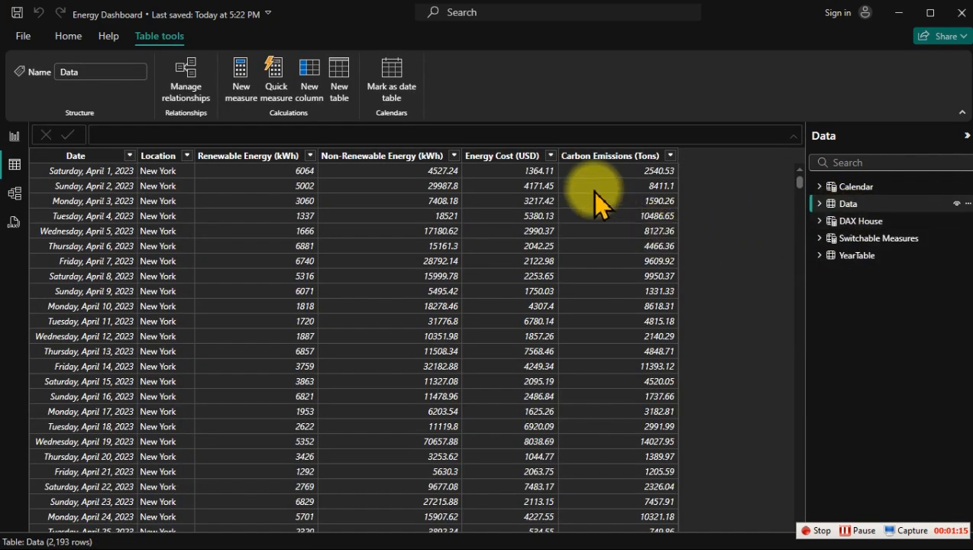
left_click(506, 156)
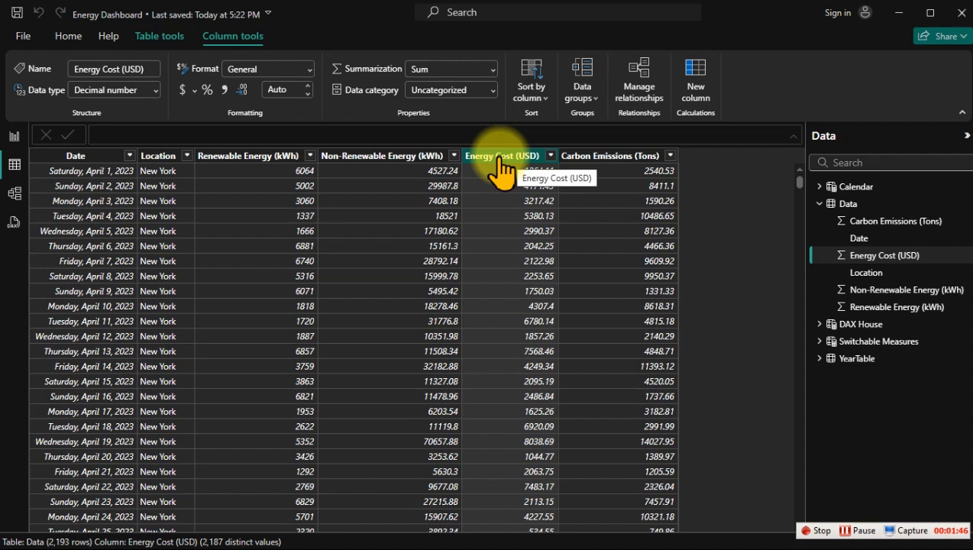
Step: Compare the Renewable Energy (kWh) and Non-Renewable Energy (kWh) columns in the Data table
left_click(14, 135)
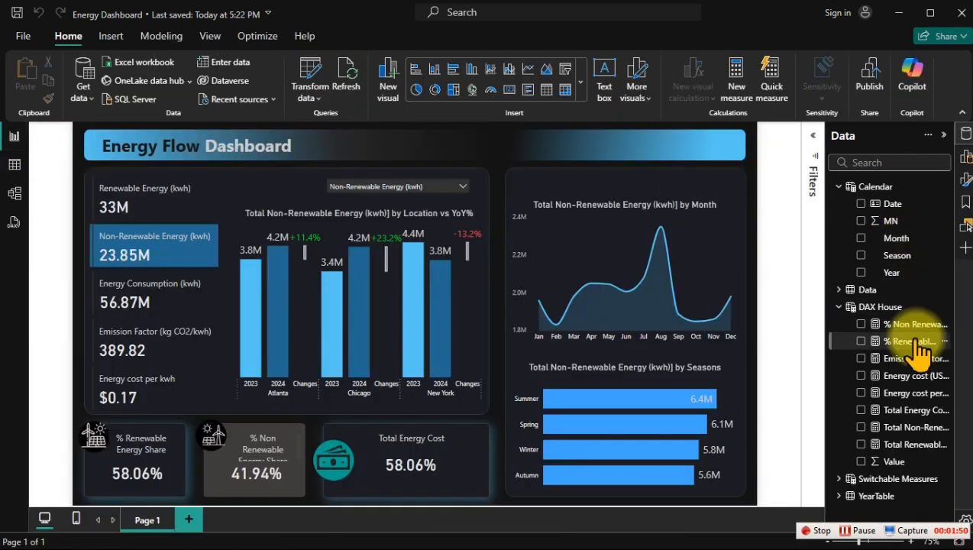
left_click(14, 166)
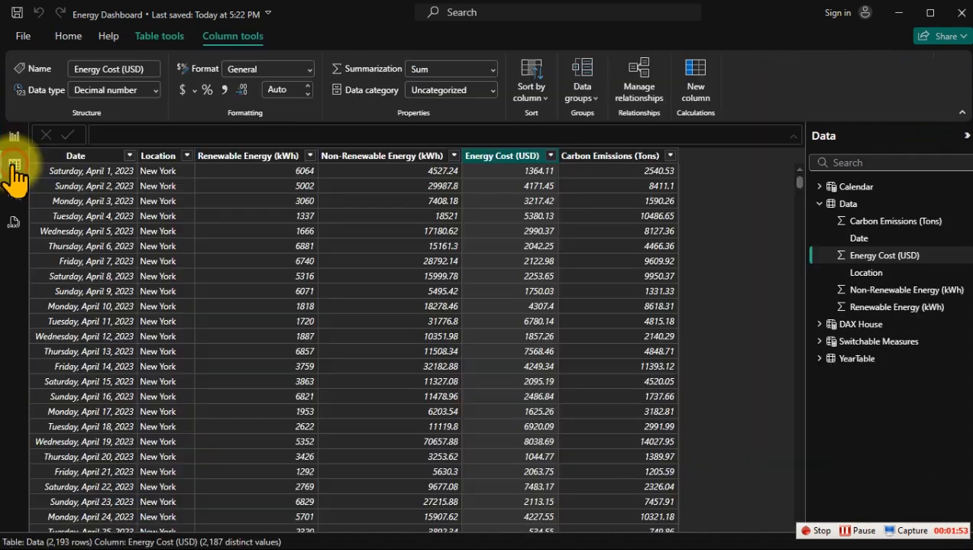
left_click(258, 158)
left_click(368, 158)
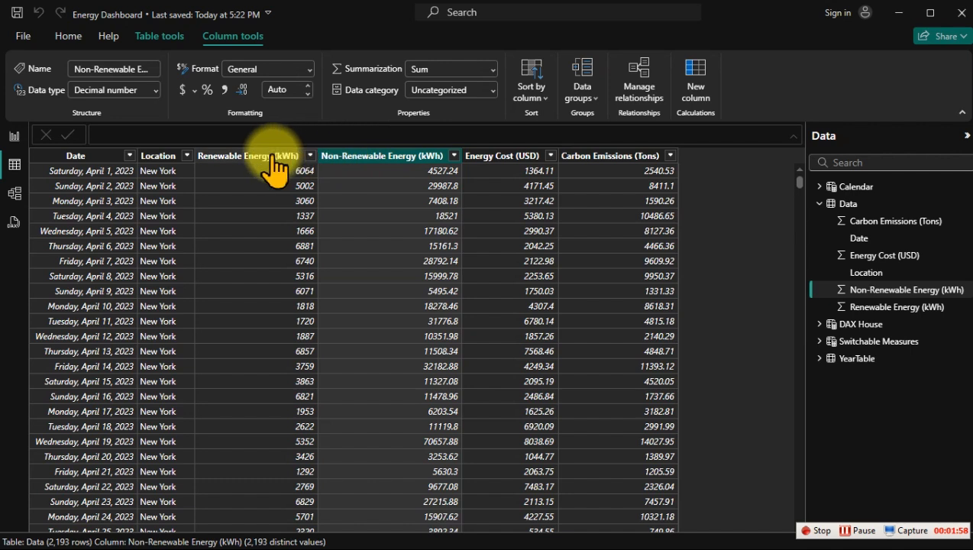
left_click(282, 161)
left_click(347, 157)
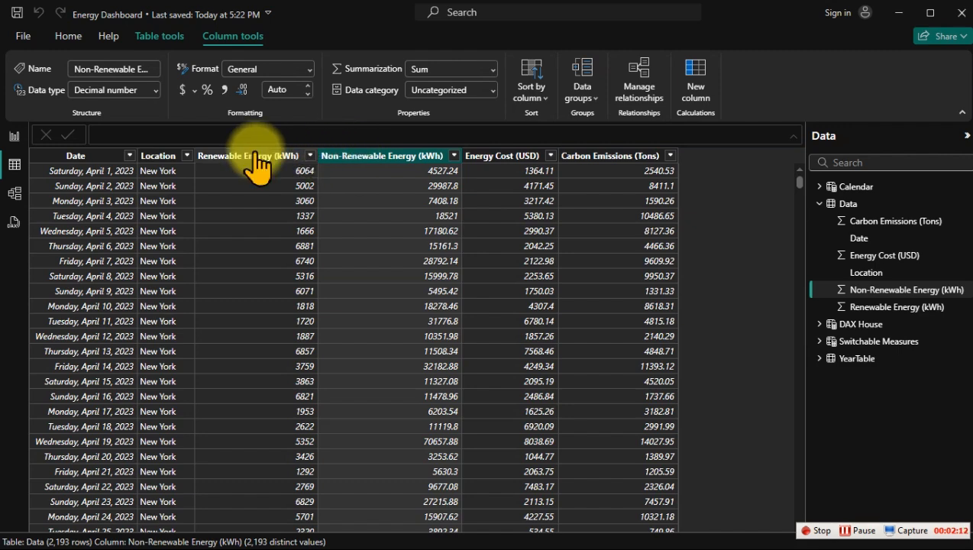
Step: Return to the report and start a new measure named "Total Renewable Energy Cost" in the DAX House table
left_click(14, 136)
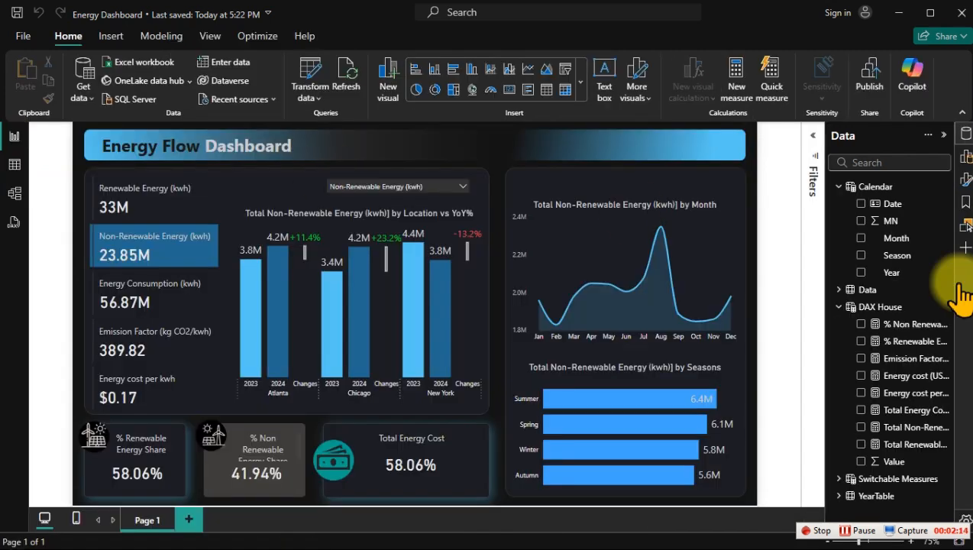
right_click(921, 342)
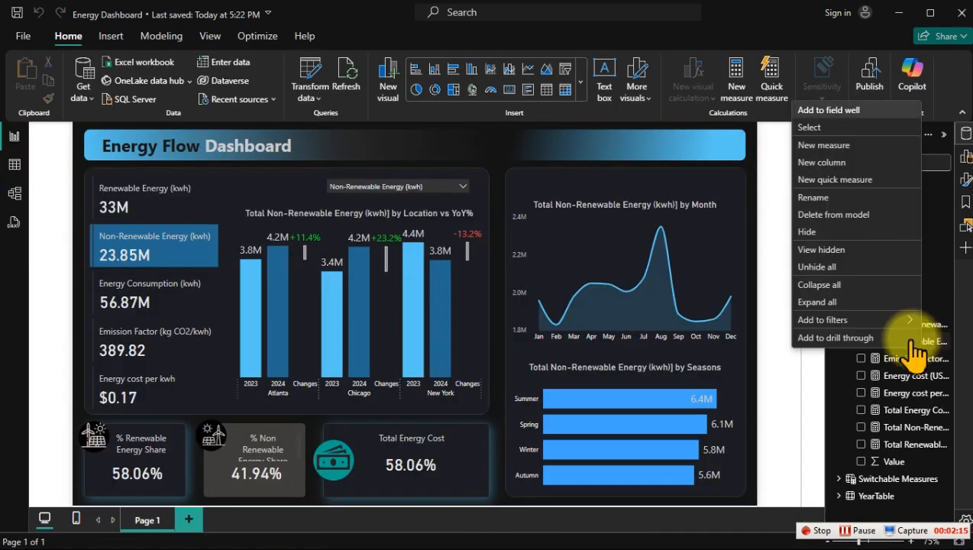
left_click(808, 144)
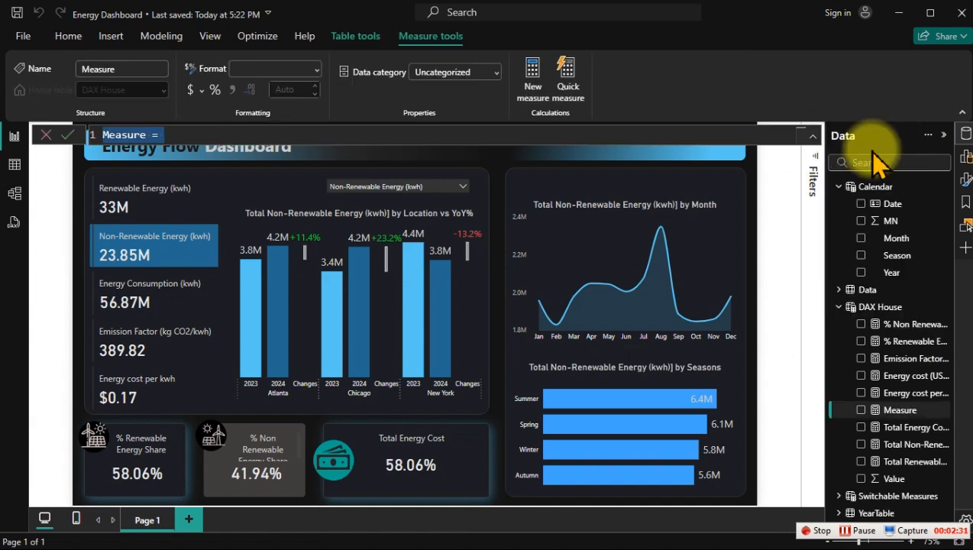
type("Total R")
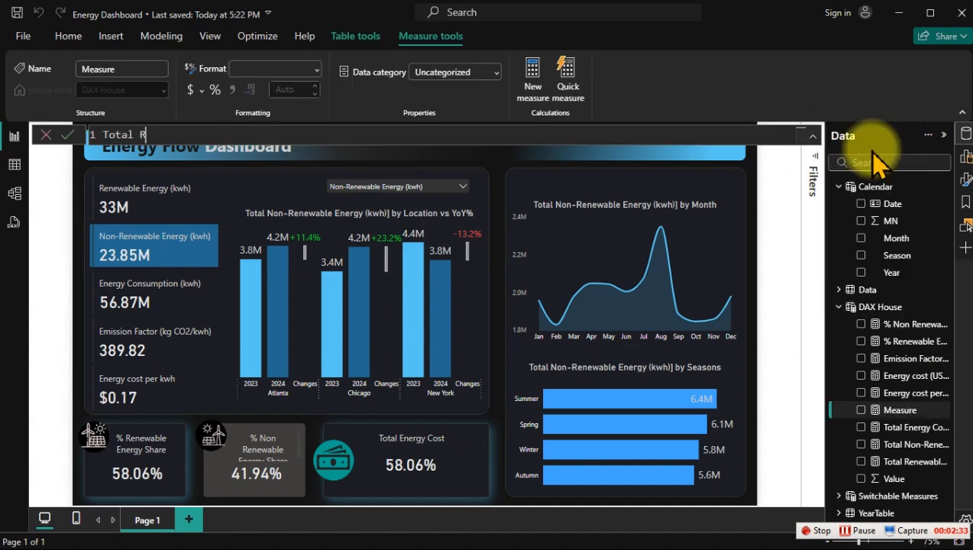
type("enewable Ener")
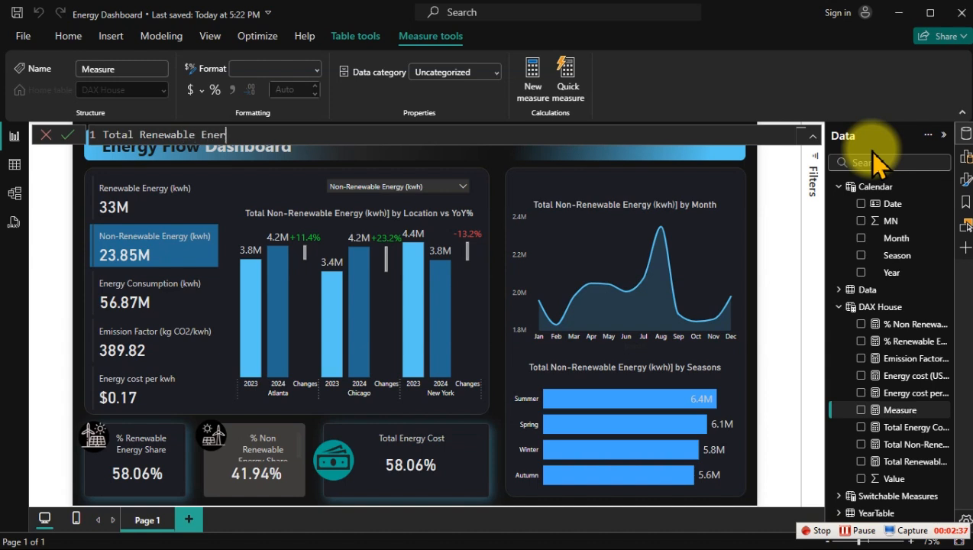
type("gy Cost =")
key("shift+Return")
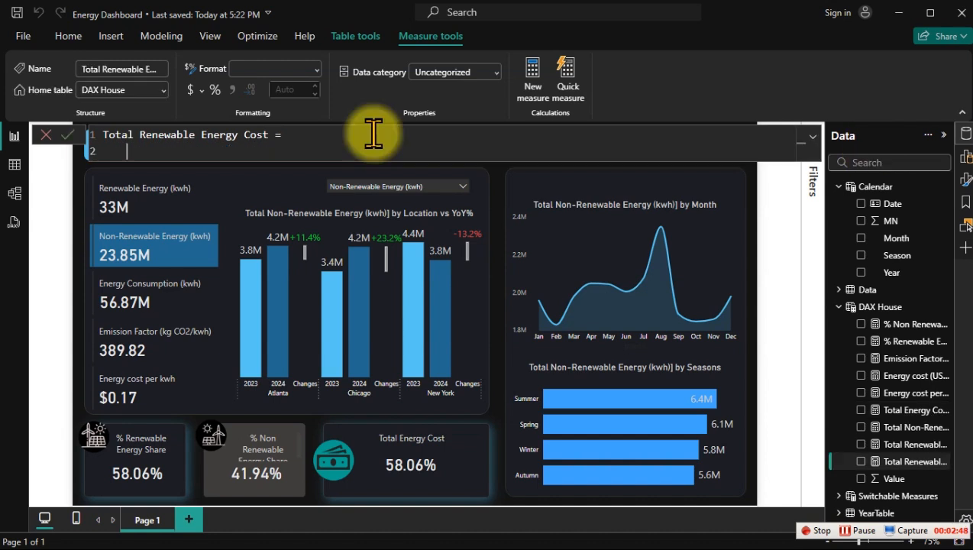
Step: Define the variable _TotalEnergyCost as [Energy cost (USD)] in the Total Renewable Energy Cost measure and add a line below it
type("VAR _TotalEnergy")
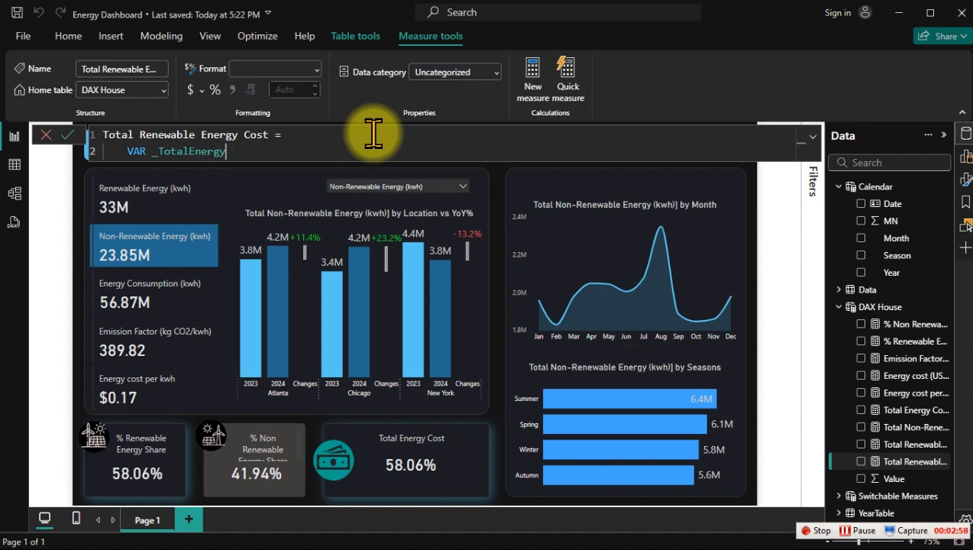
type("Cost = [tot")
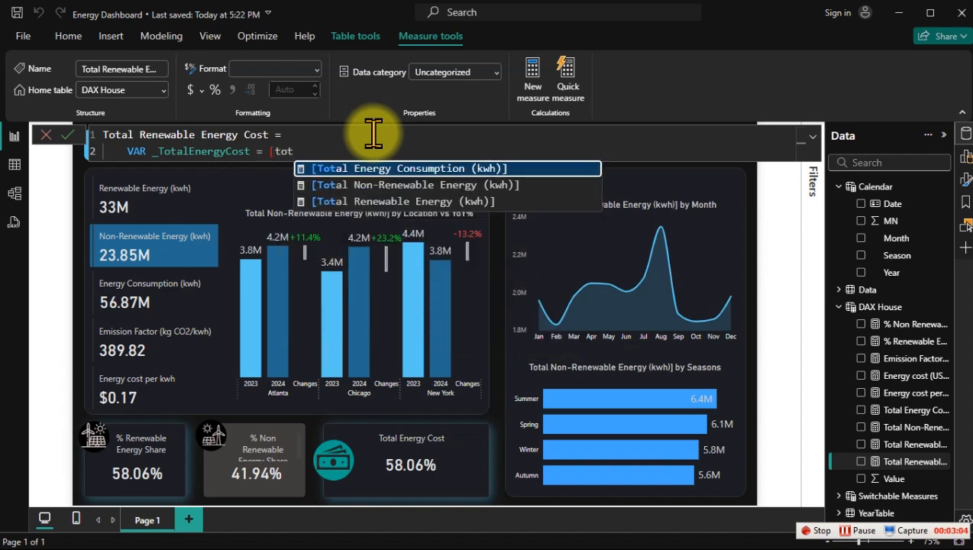
key("BackSpace")
key("BackSpace")
key("BackSpace")
type("cos")
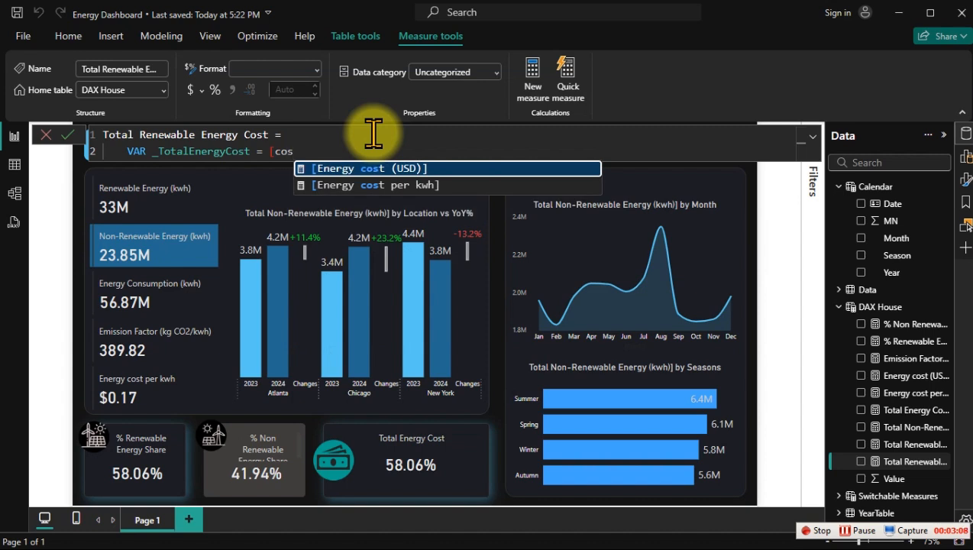
key("Tab")
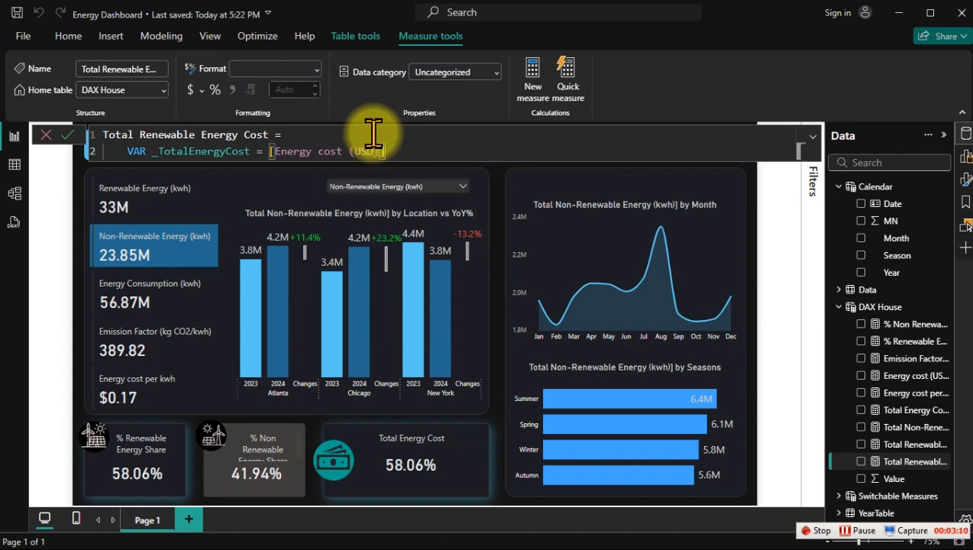
key("shift+Return")
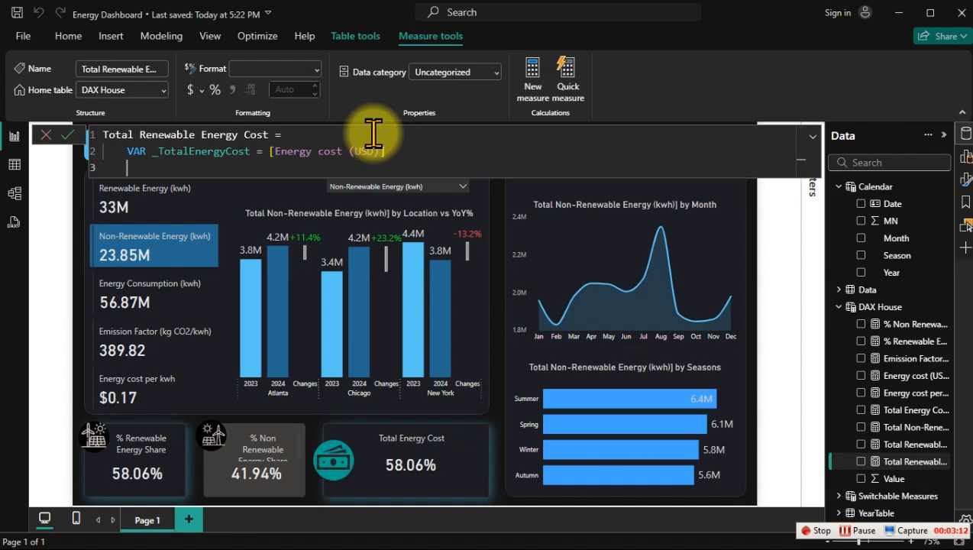
Step: Declare a variable _RenewableEnergyProportion in the Total Renewable Energy Cost measure and add a line below it for its expression
type("VAR")
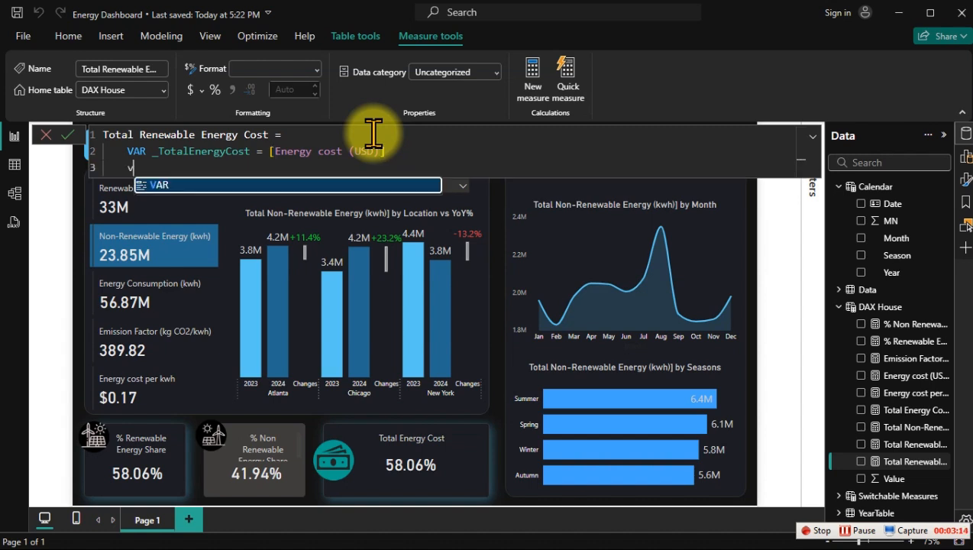
type(" _")
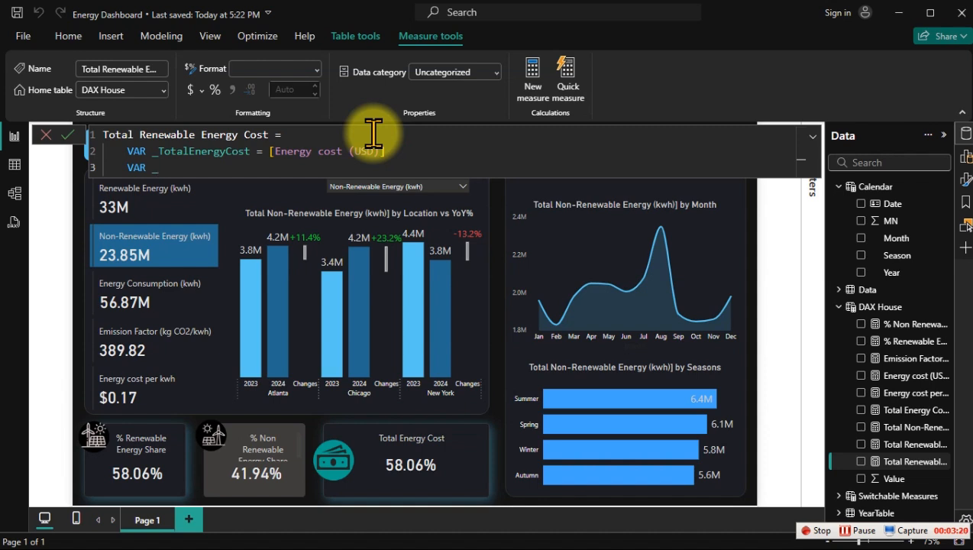
type("RenewableEnergy")
key("BackSpace")
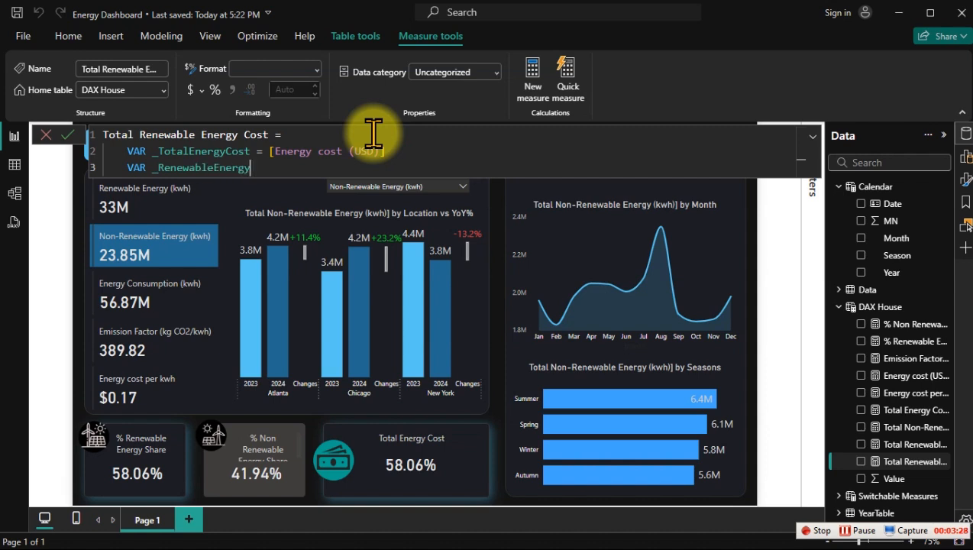
type("Proportion =")
key("shift+Return")
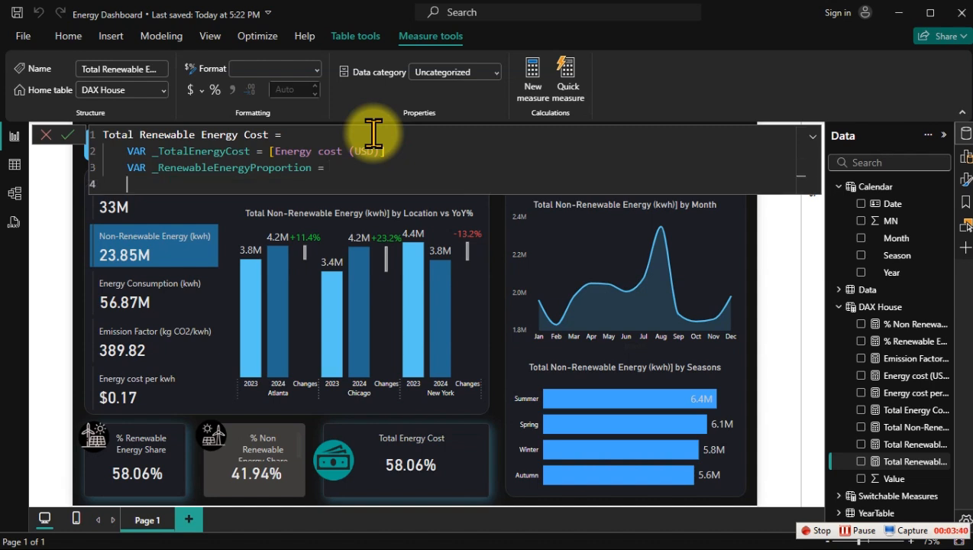
Step: Begin the variable's expression with a DIVIDE function that uses [Total Renewable Energy (kwh)] as the numerator
key("Tab")
type("DIVIDE(")
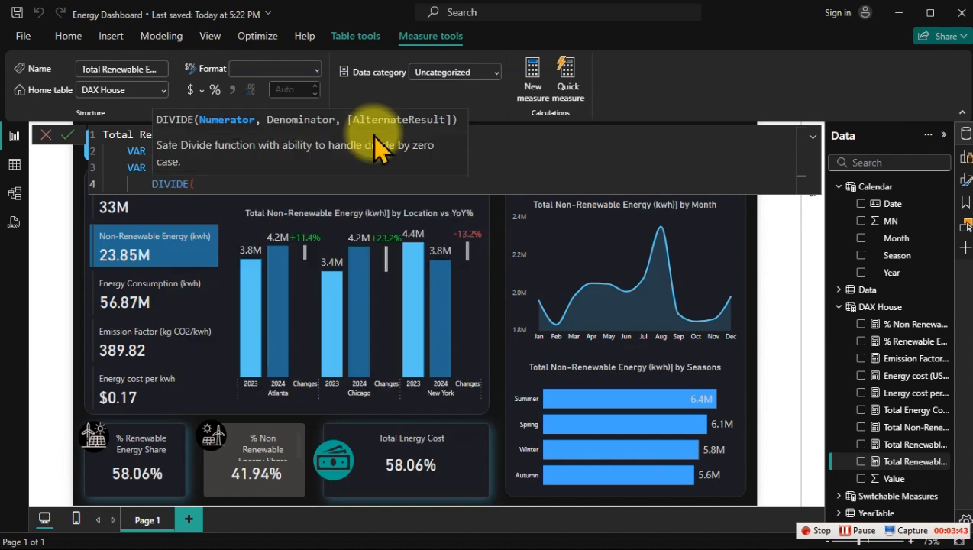
key("shift+Return")
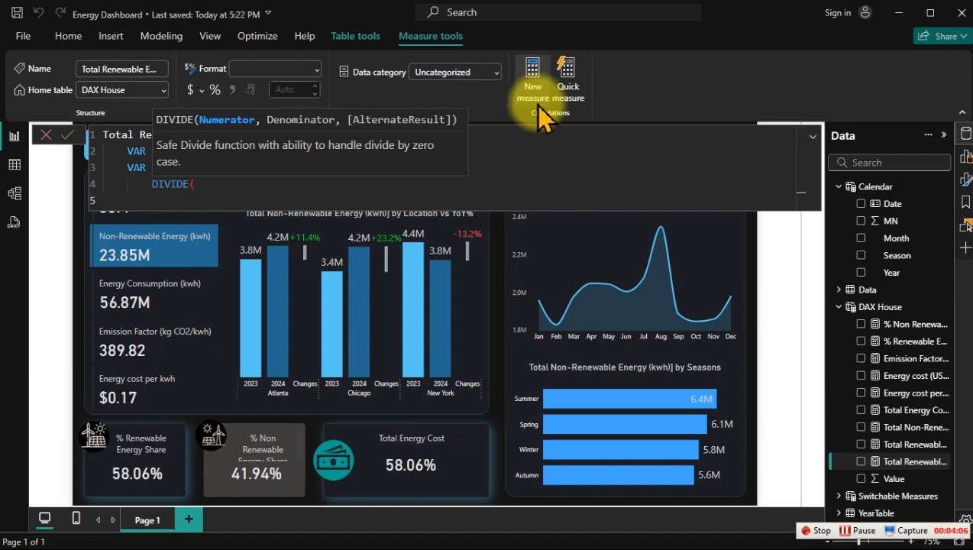
type("[TOT")
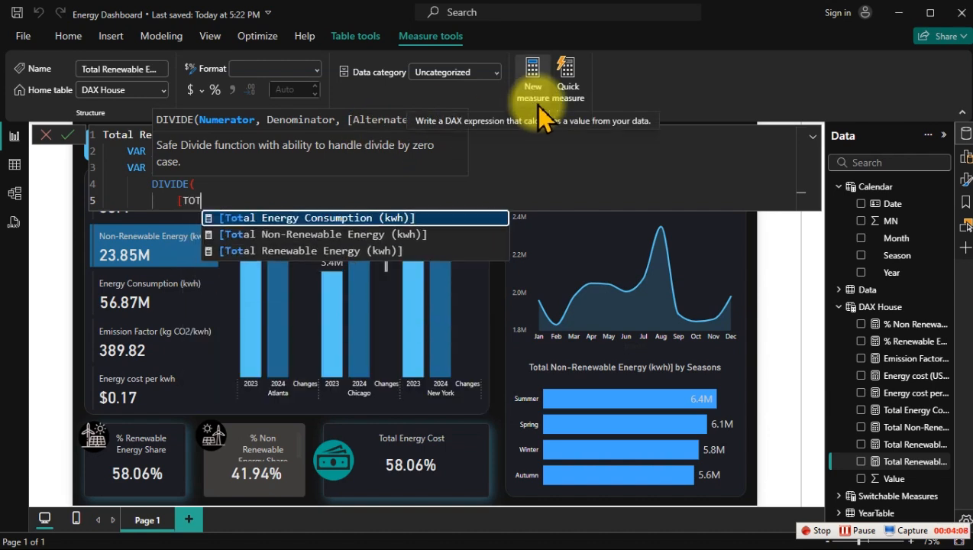
key("Down")
key("Down")
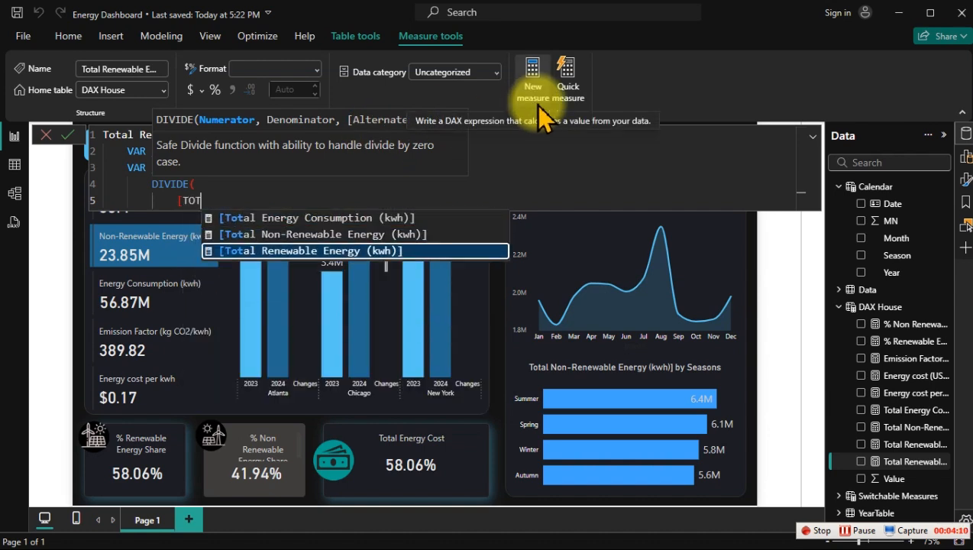
key("Return")
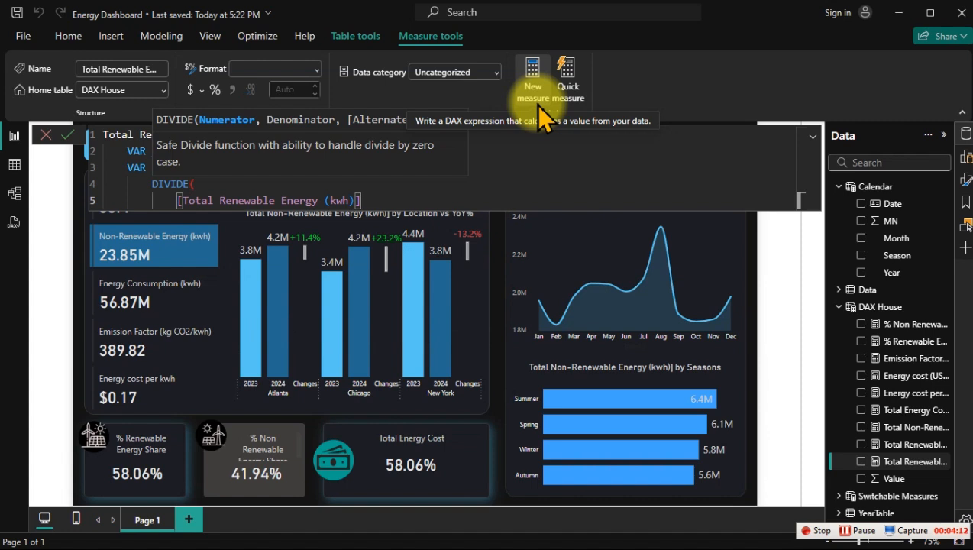
type(",")
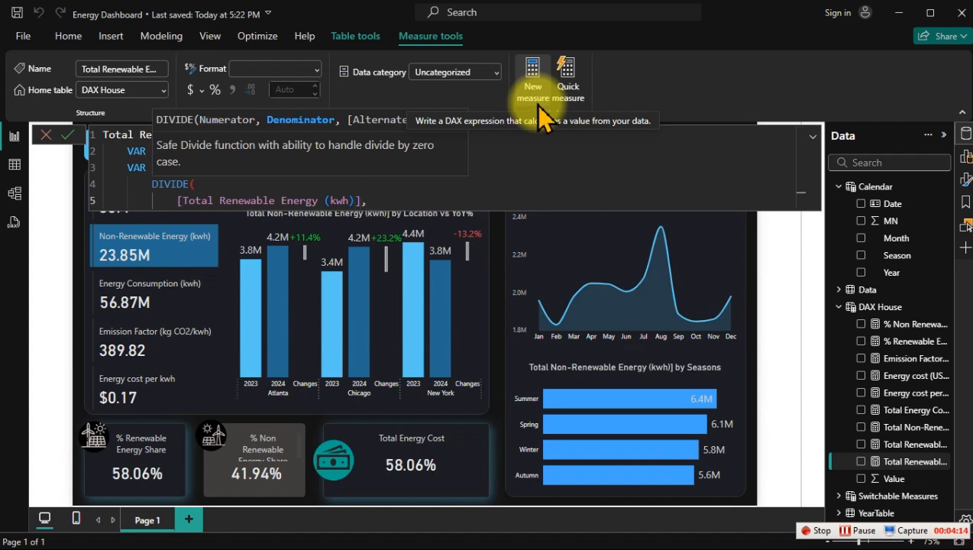
Step: Set [Total Energy Consumption (kwh)] as the DIVIDE denominator, close the function and leave a blank line below it
key("shift+Return")
type("[TOT")
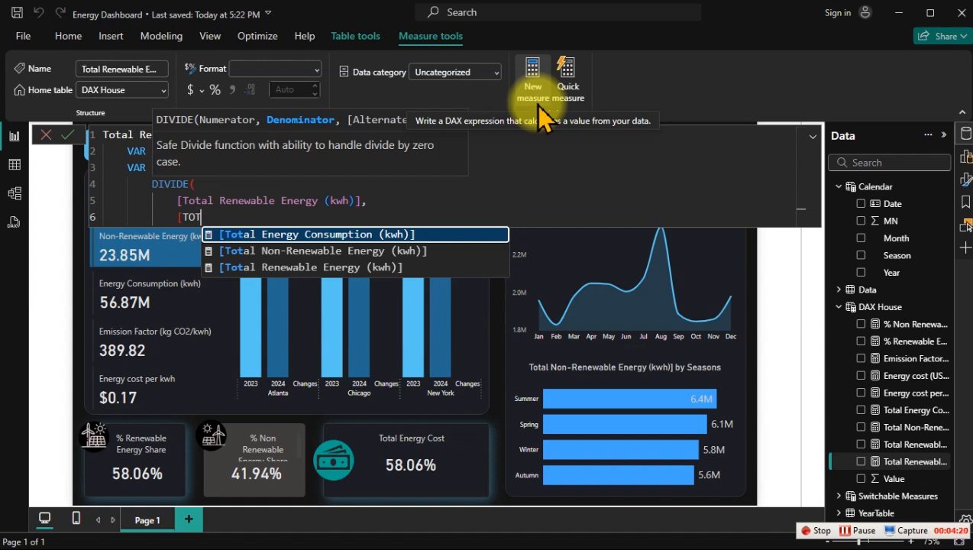
key("Tab")
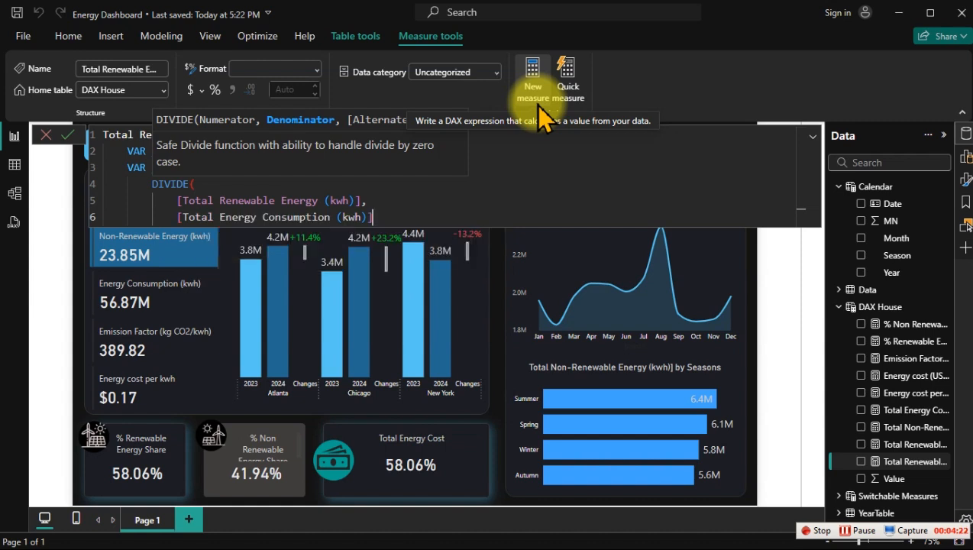
key("Return")
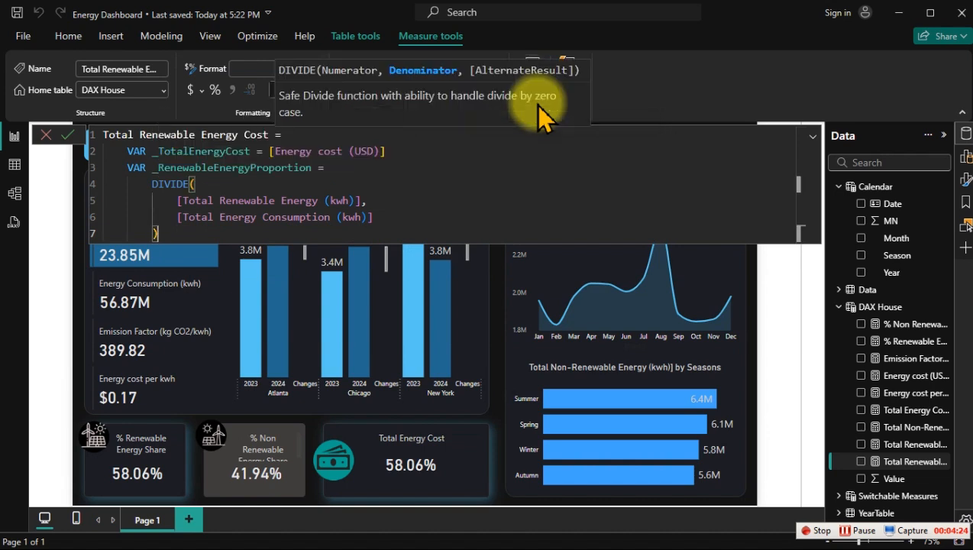
type(")")
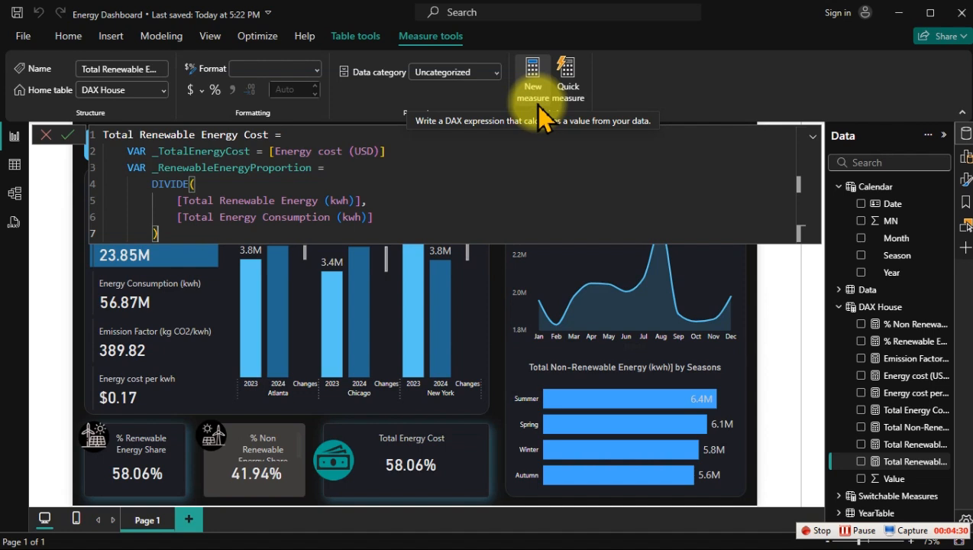
key("Return")
key("Return")
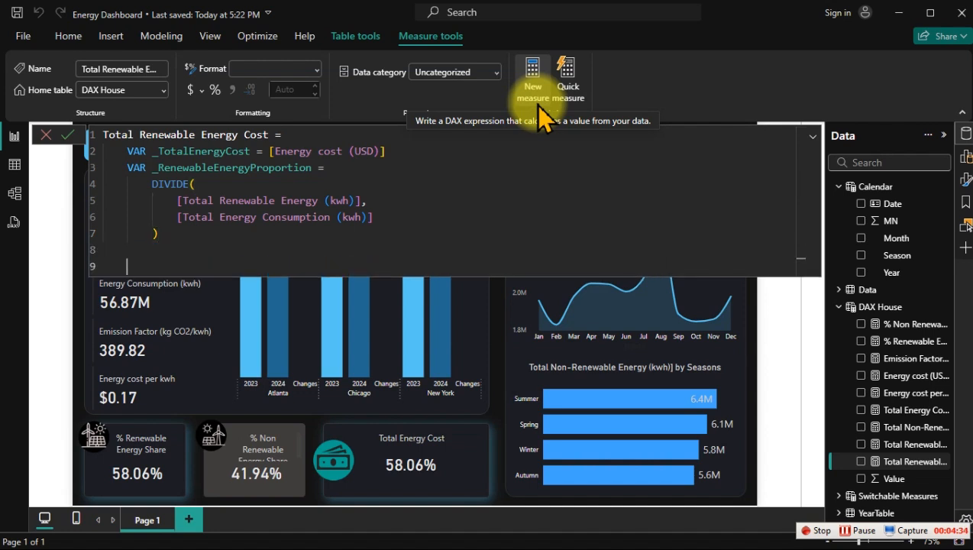
Step: Declare another variable named _EstitmatedRenewableCost below the DIVIDE block
type("VAR _Estitm")
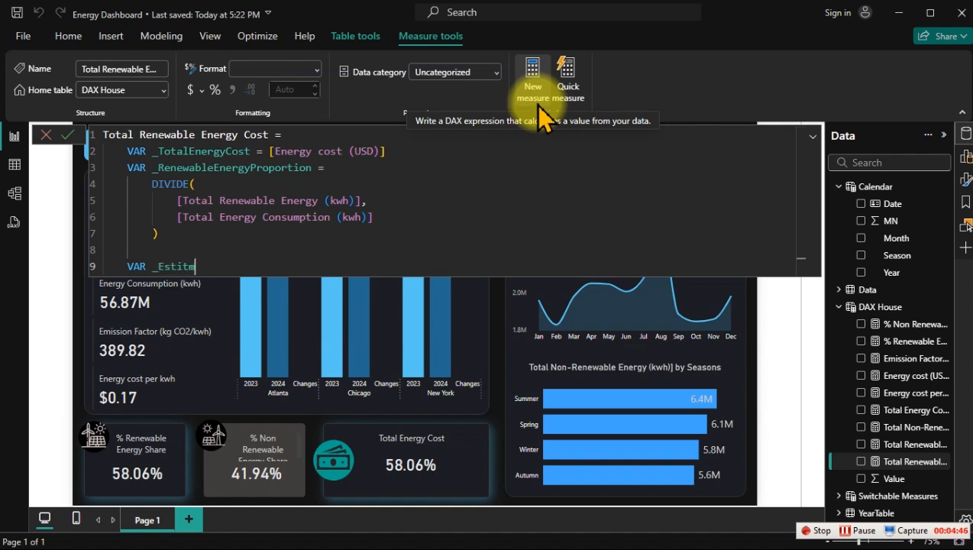
type("atedRenewableE")
key("BackSpace")
key("BackSpace")
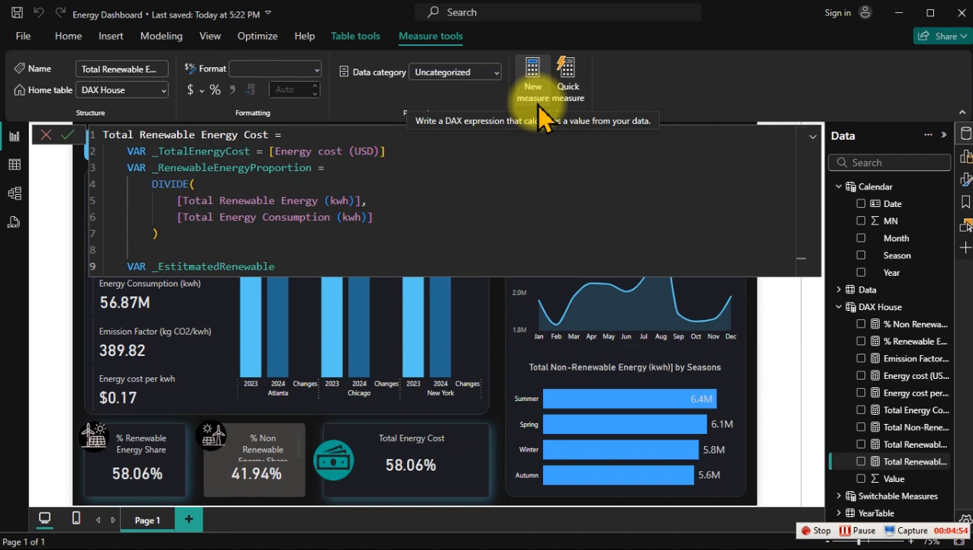
type("C")
key("BackSpace")
type("eCost =")
Step: Define _EstitmatedRenewableCost as _TotalEnergyCost * _RenewableEnergyProportion and add a line below it
type("_")
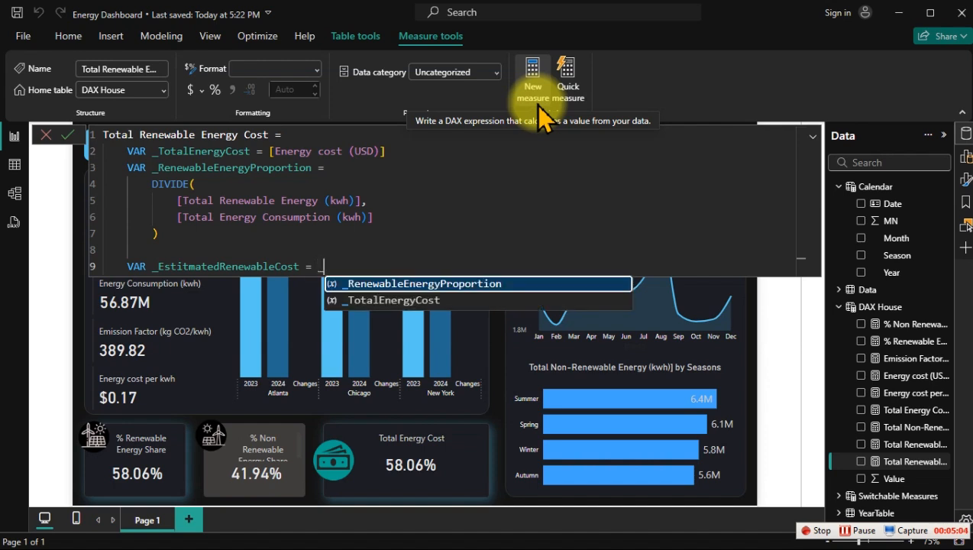
key("Down")
key("Tab")
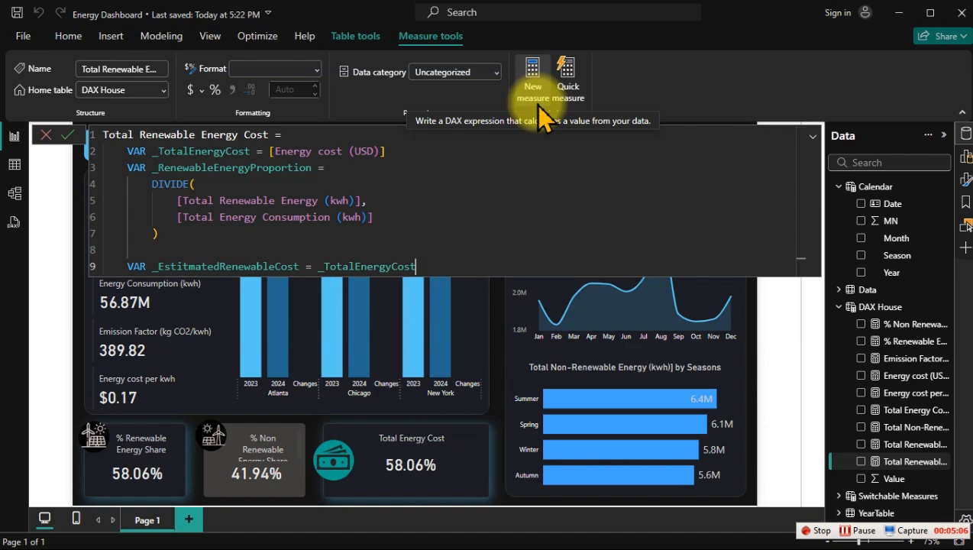
type("* _")
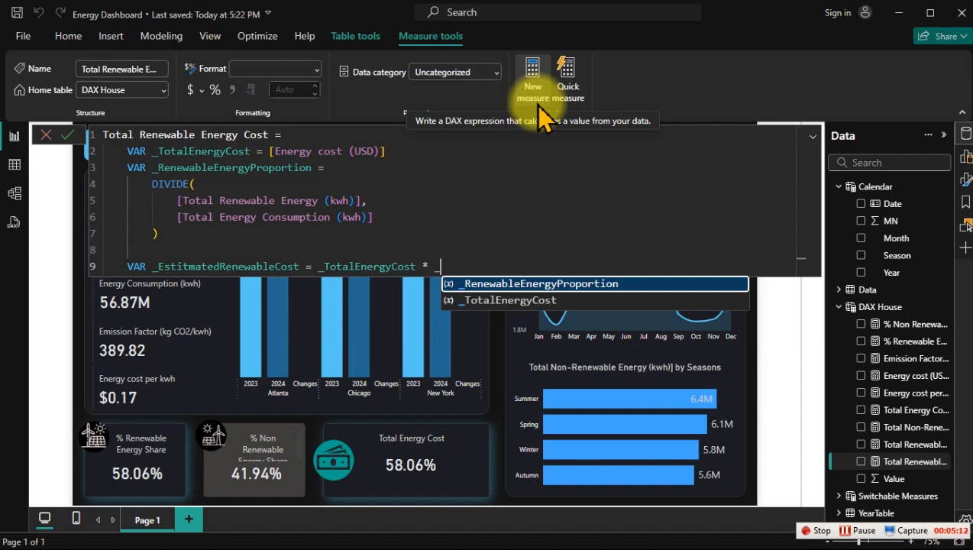
key("Tab")
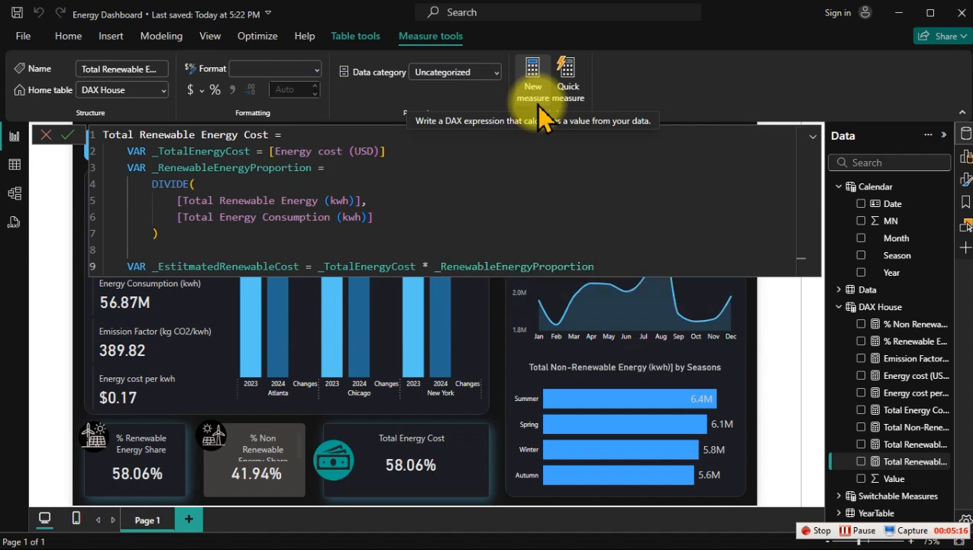
key("Return")
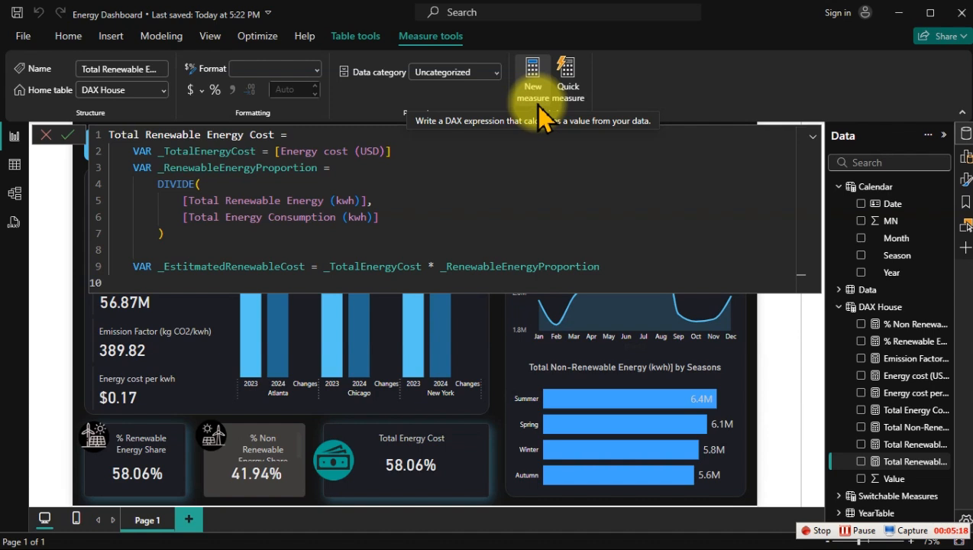
Step: Return _EstitmatedRenewableCost from the measure and commit the formula
type("ret")
key("Tab")
key("Return")
key("Tab")
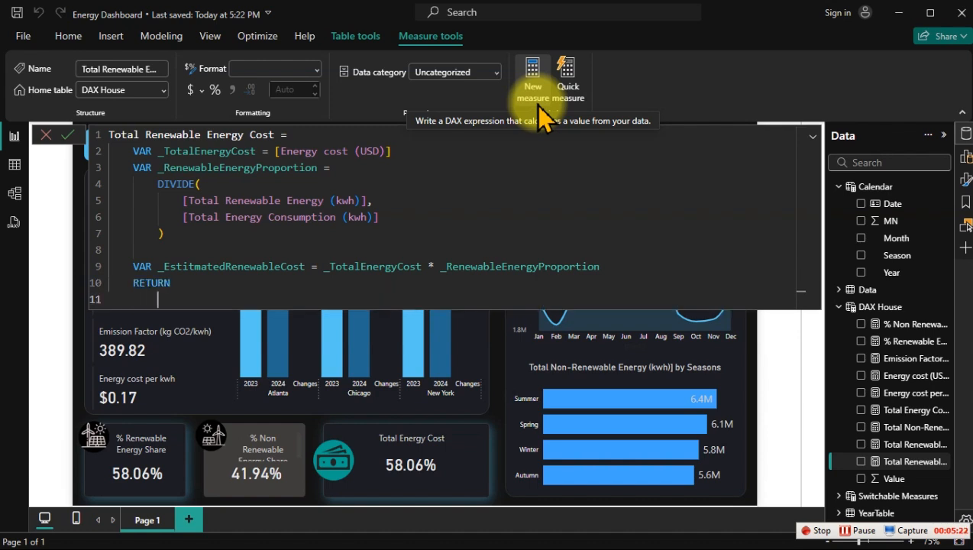
type("_")
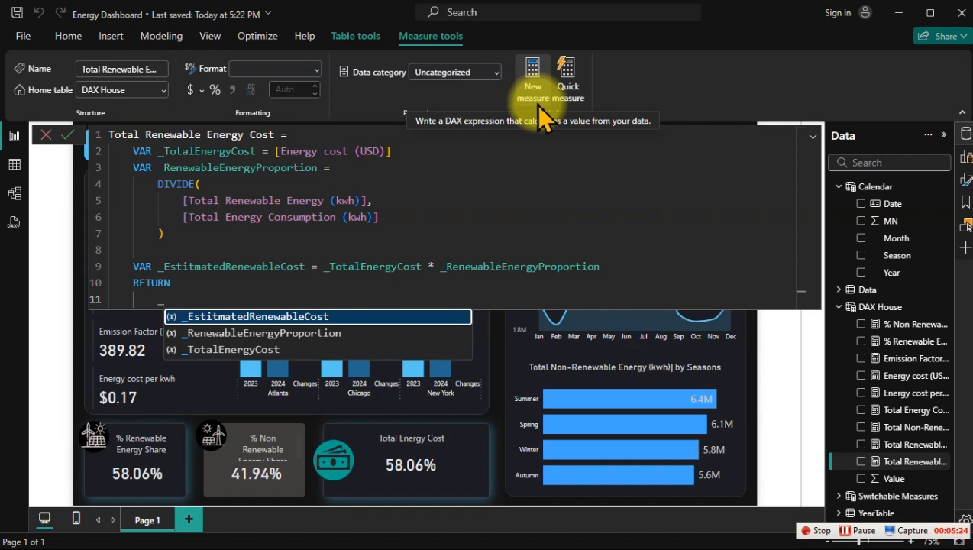
key("Tab")
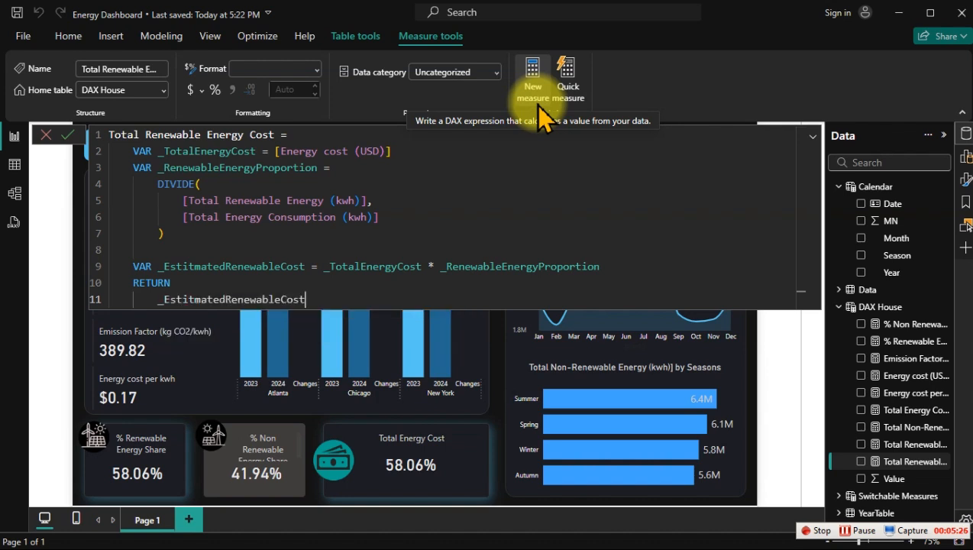
key("Return")
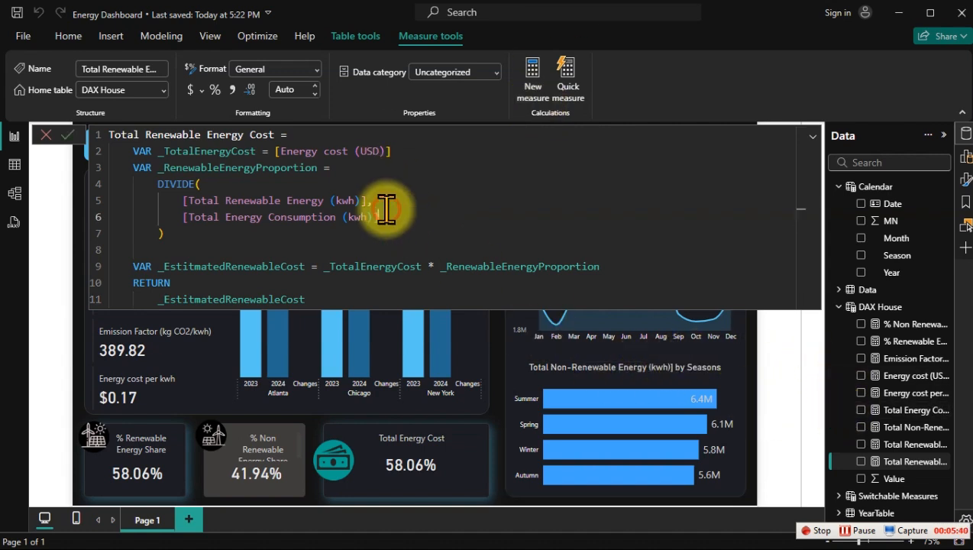
Step: Add the Total Renewable Energy Cost measure to the report page as a card and move it over the location chart
key("ctrl+a")
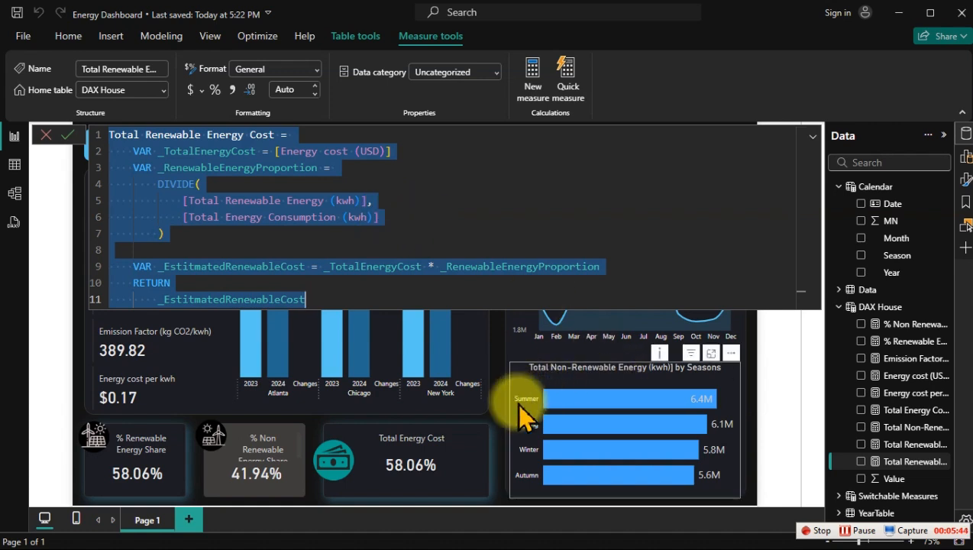
left_click(494, 352)
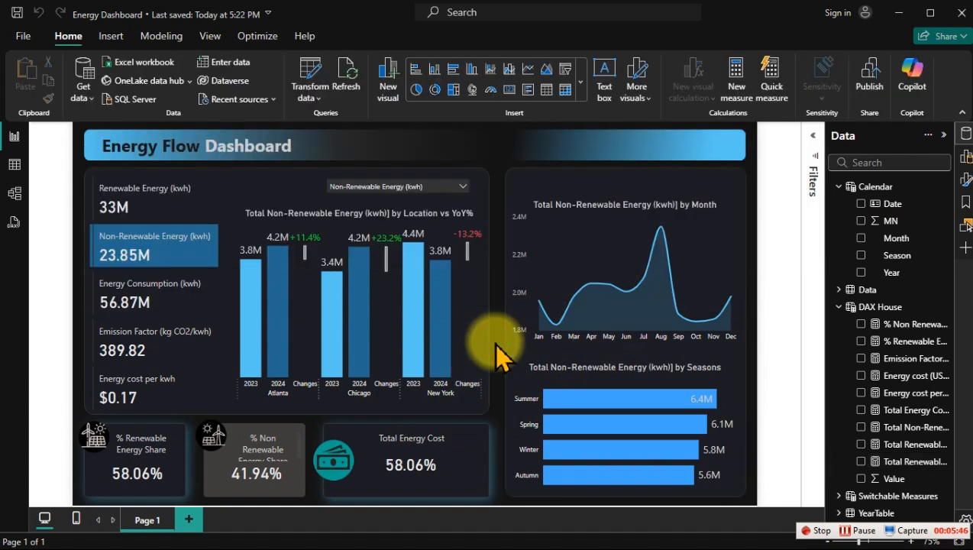
left_click(861, 463)
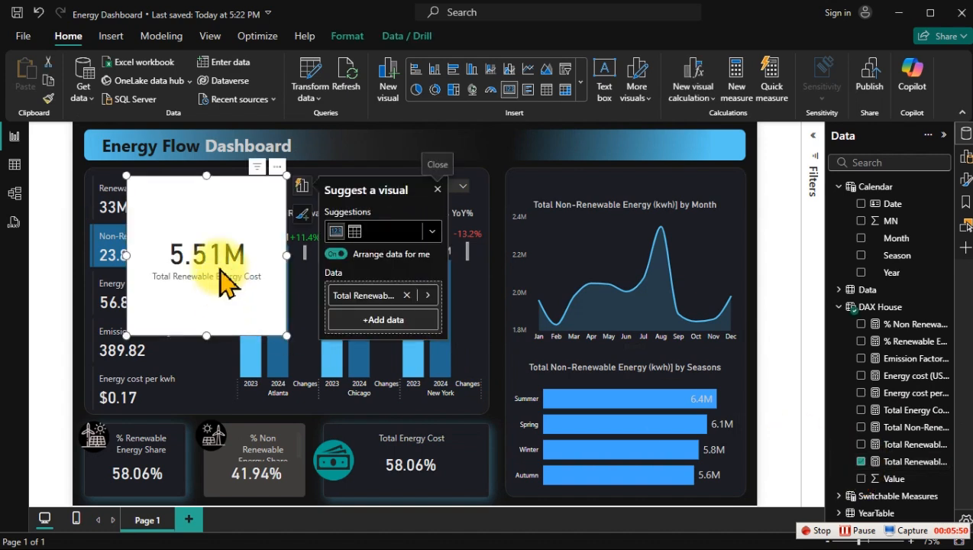
left_click_drag(203, 241, 246, 283)
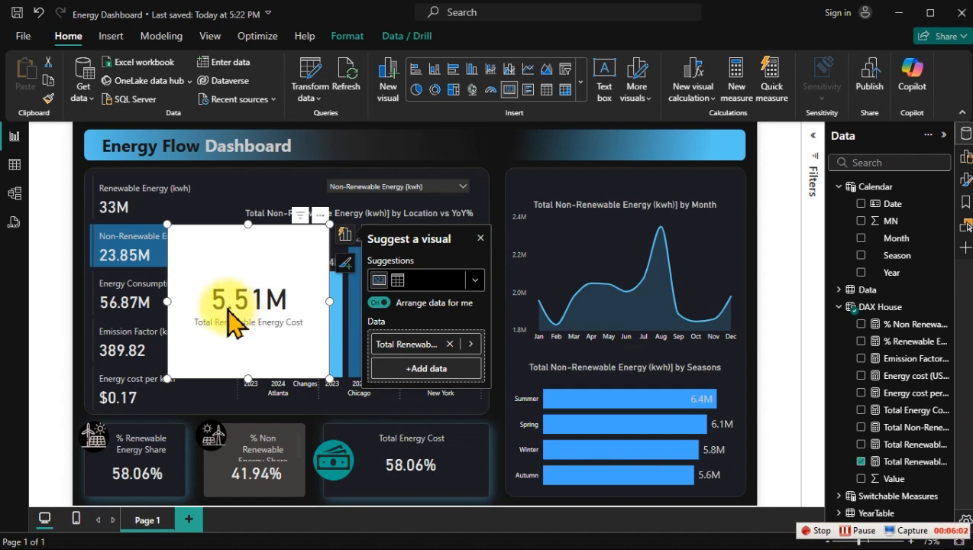
left_click_drag(229, 320, 263, 313)
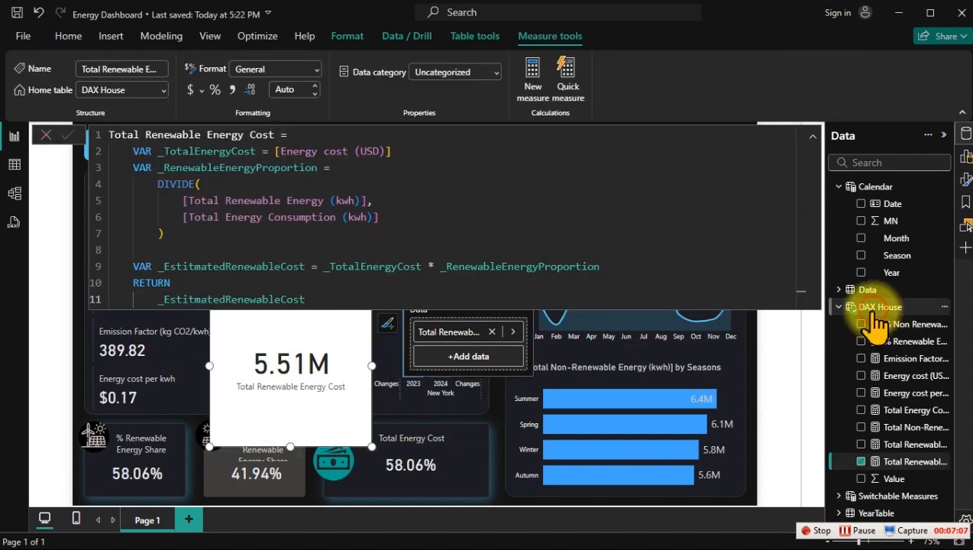
left_click(871, 306)
left_click_drag(284, 374, 315, 324)
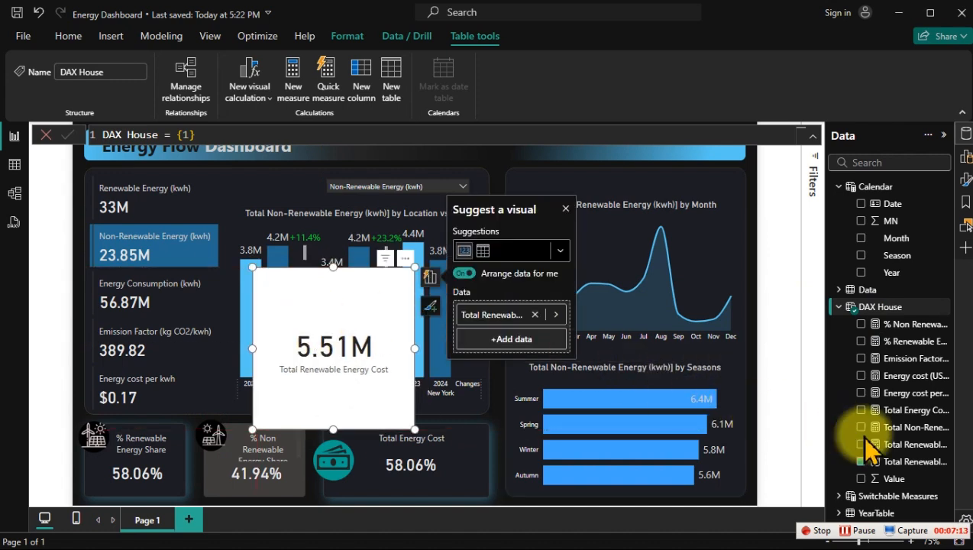
Step: Replace the _TotalEnergyCost reference in the Total Renewable Energy Cost measure with [Energy cost per kwh] and commit the formula
left_click(898, 463)
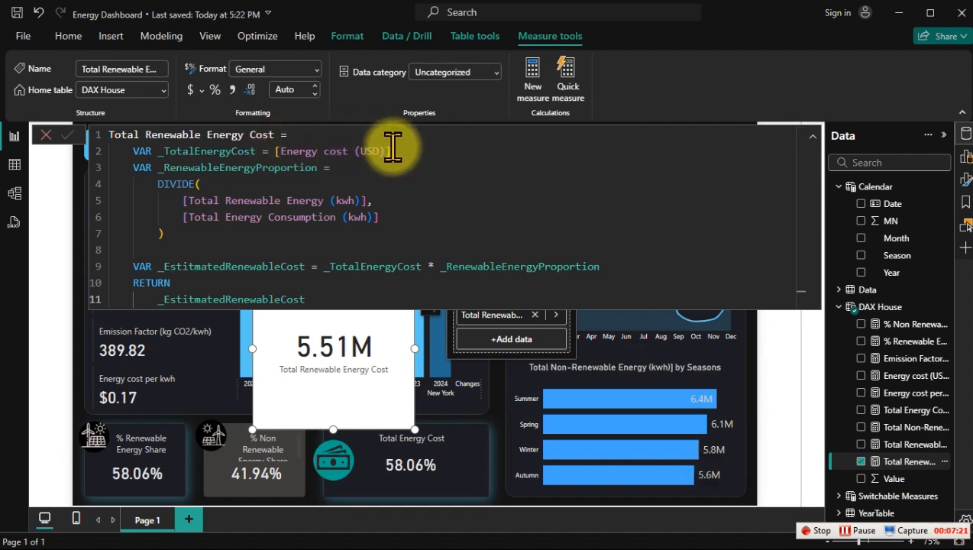
left_click_drag(391, 150, 284, 151)
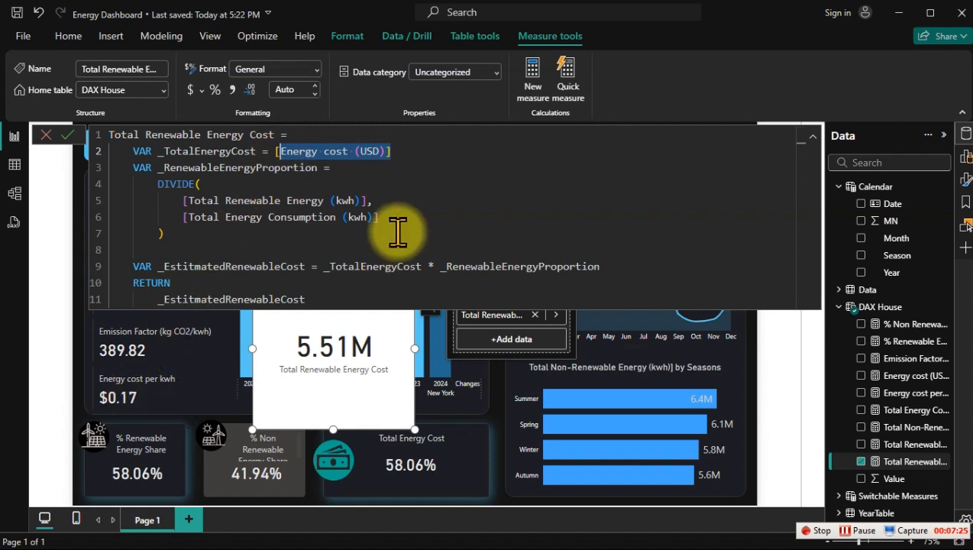
key("BackSpace")
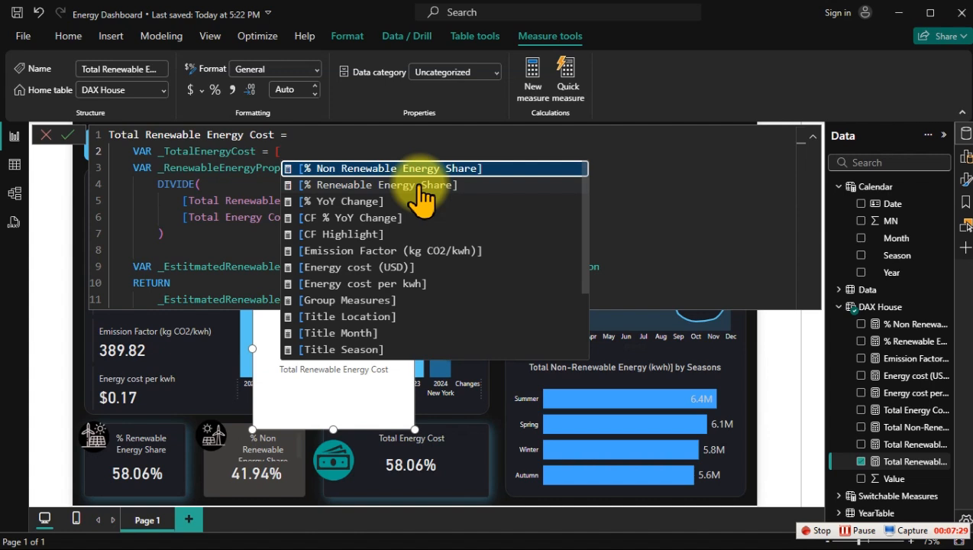
key("Down")
key("Down")
key("Down")
key("Down")
key("Down")
key("Down")
key("Down")
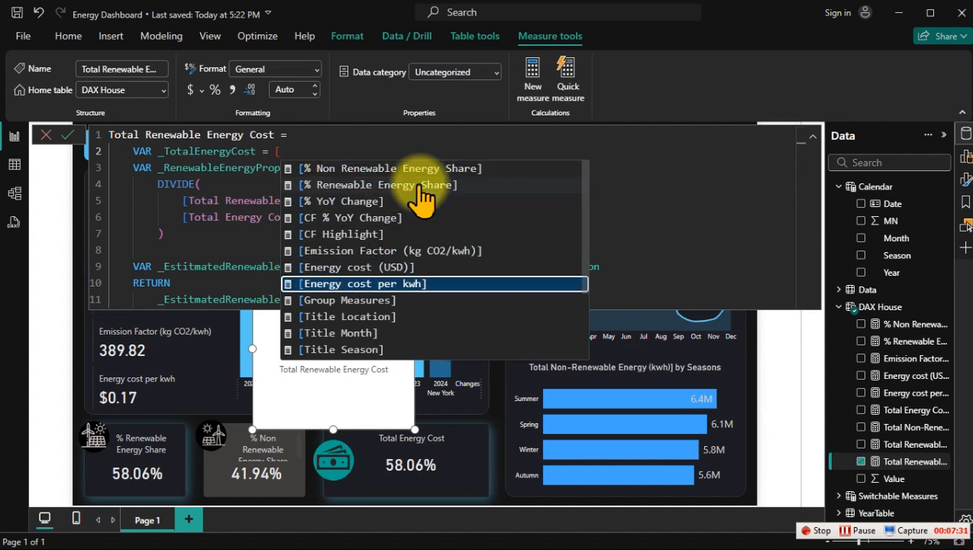
key("Tab")
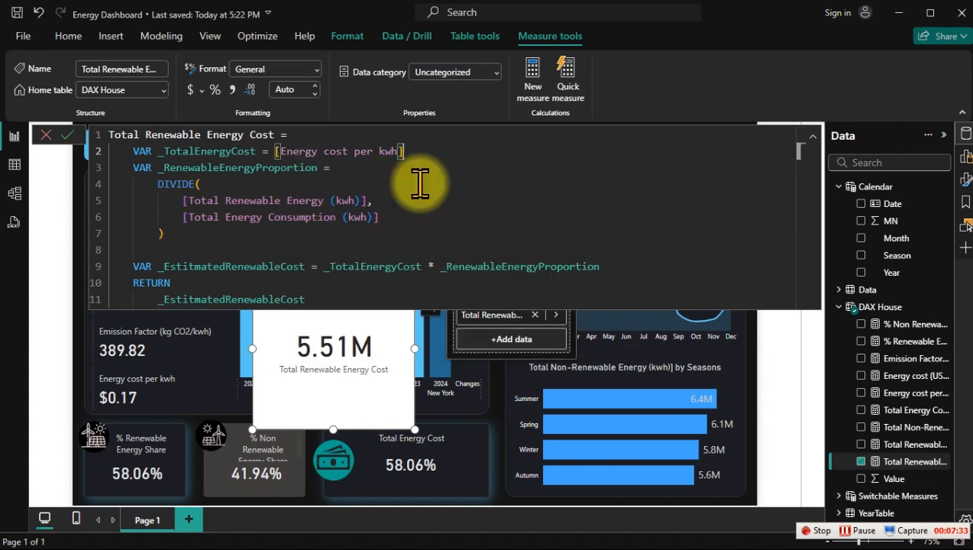
key("Return")
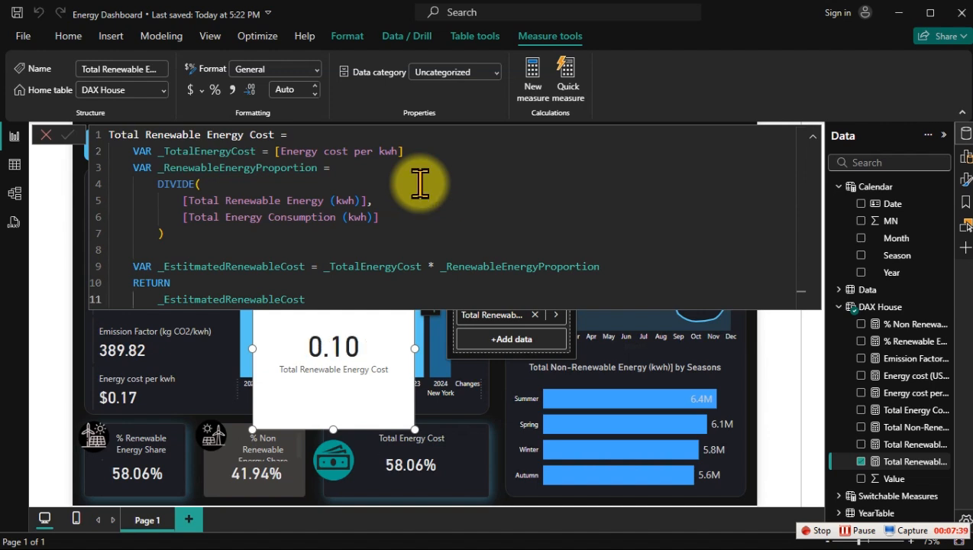
Step: Format the Total Renewable Energy Cost measure as dollar currency with 2 decimal places
left_click(412, 184)
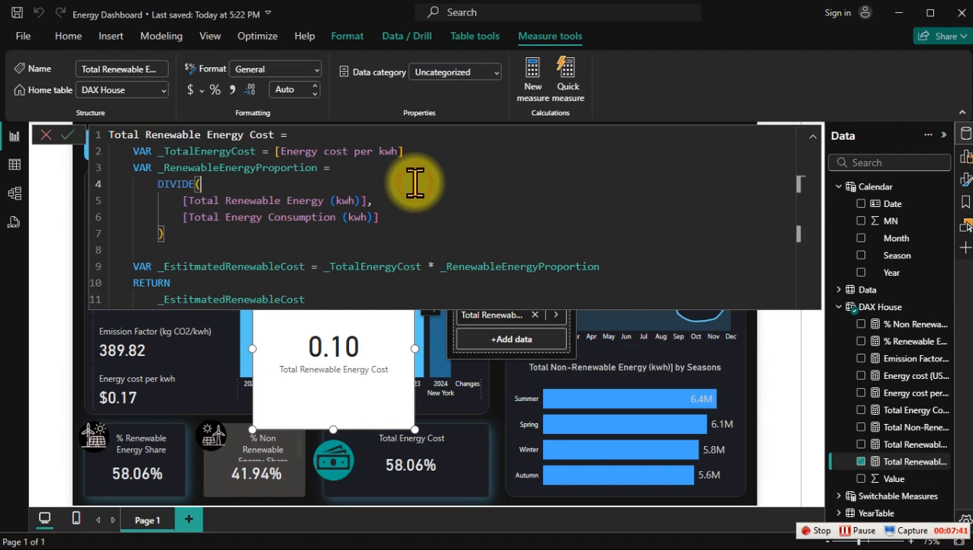
left_click(191, 90)
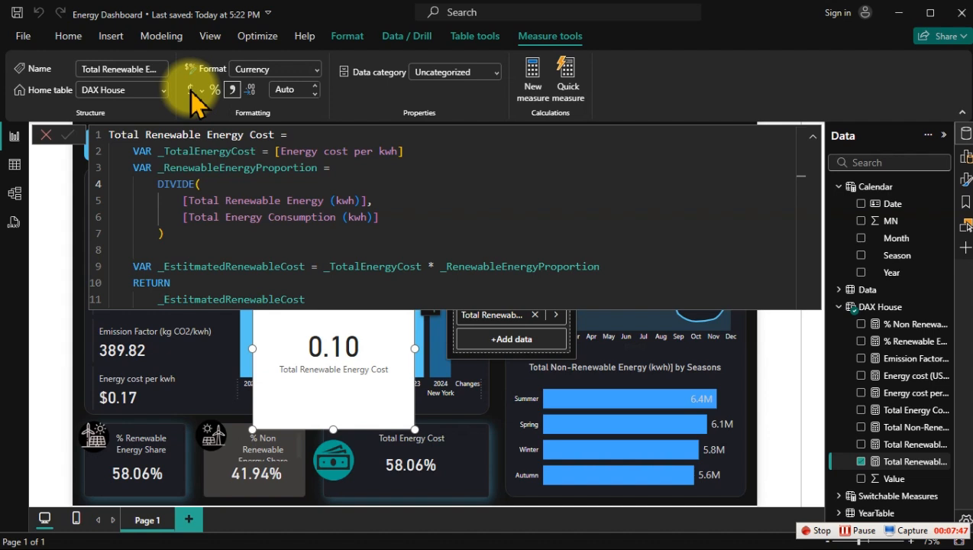
left_click(294, 89)
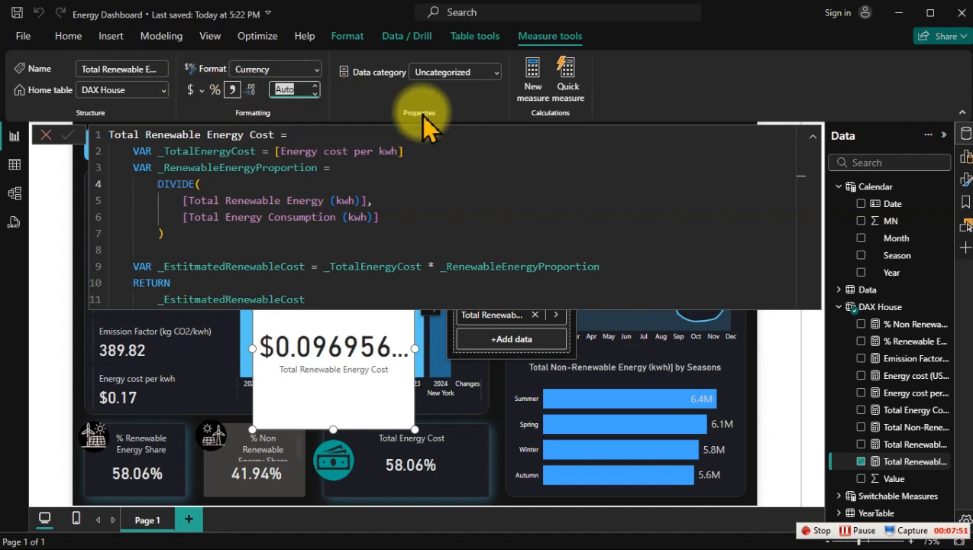
type("2")
key("BackSpace")
type("2")
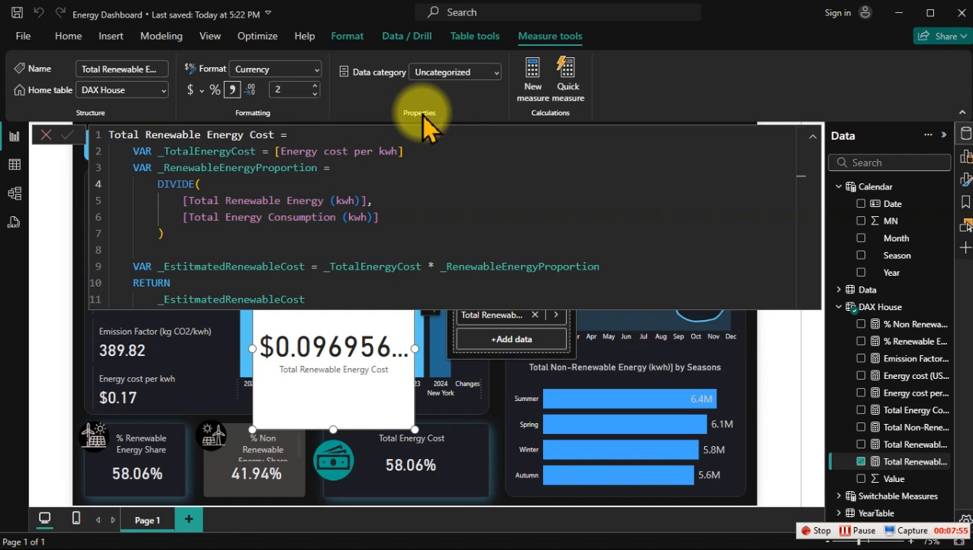
key("Return")
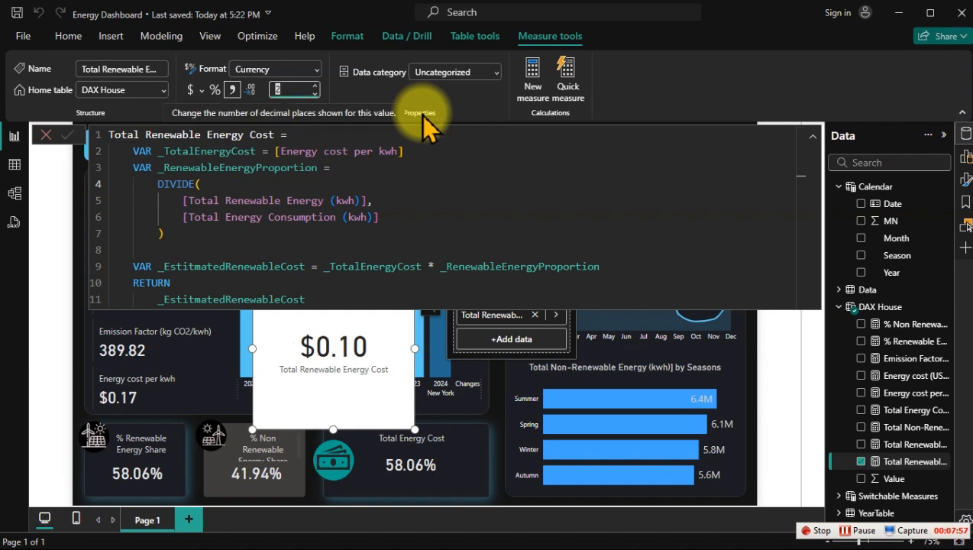
Step: Copy the entire Total Renewable Energy Cost formula into a new measure in the DAX House table
left_click(419, 183)
key("ctrl+a")
key("ctrl+c")
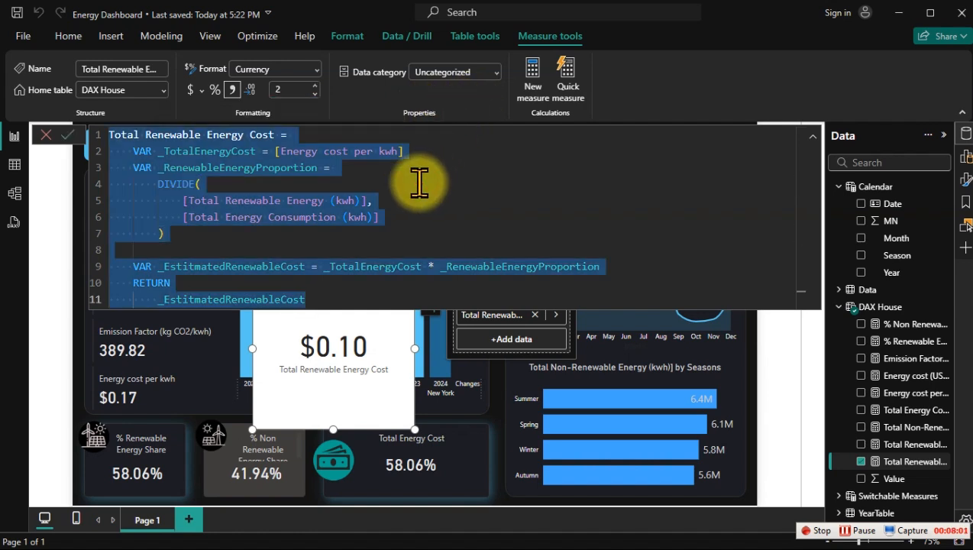
right_click(907, 460)
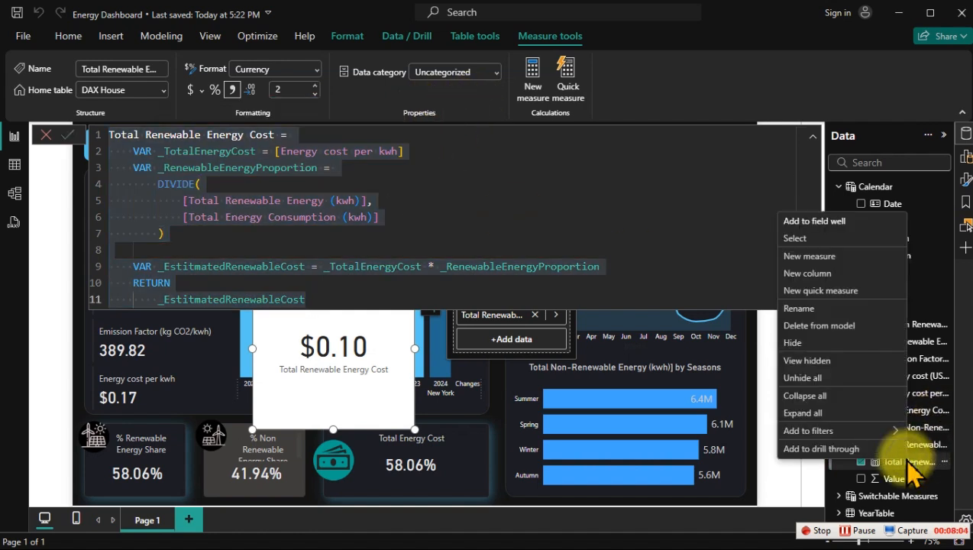
left_click(825, 256)
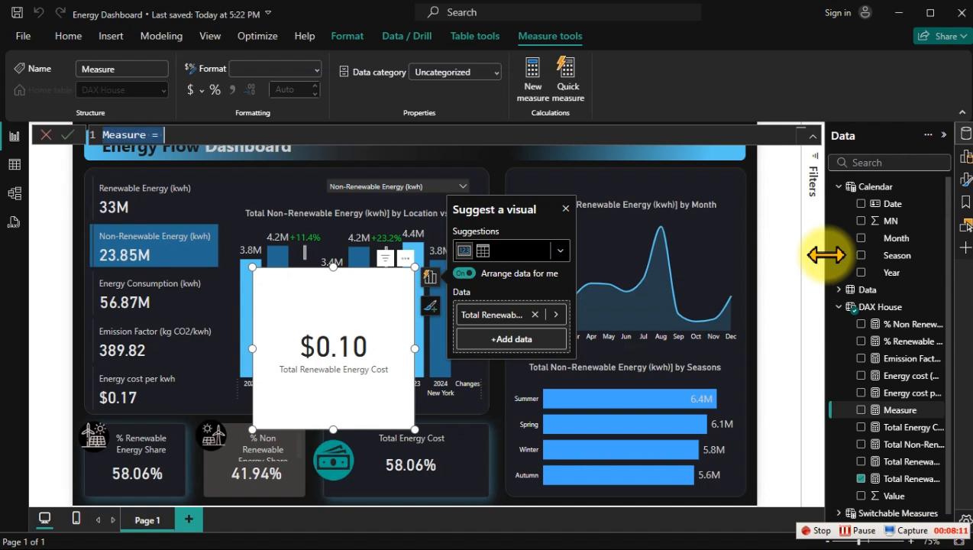
key("ctrl+v")
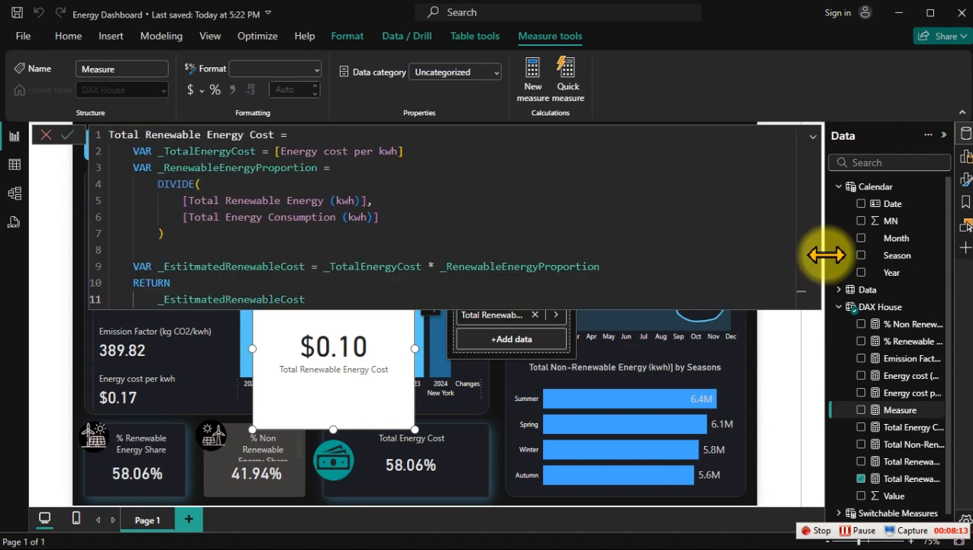
Step: Name the new measure Total Non Renewable Energy Cost and change the DIVIDE numerator to [Total Non-Renewable Energy (kwh)]
left_click(145, 135)
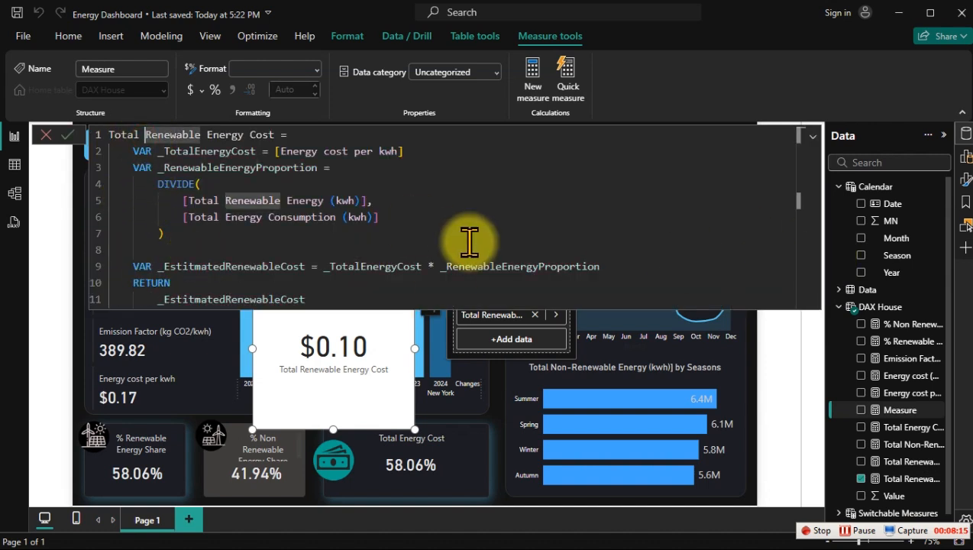
type("Non")
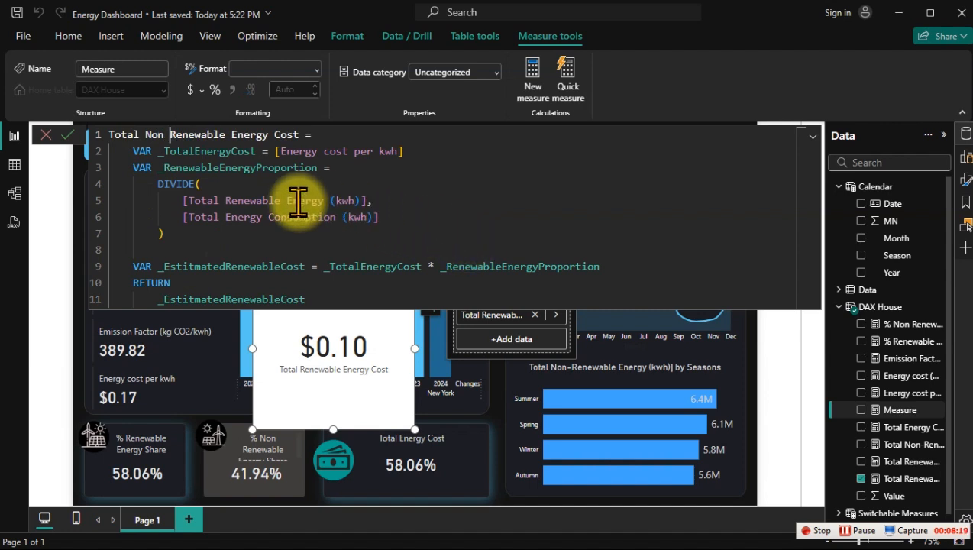
left_click(224, 200)
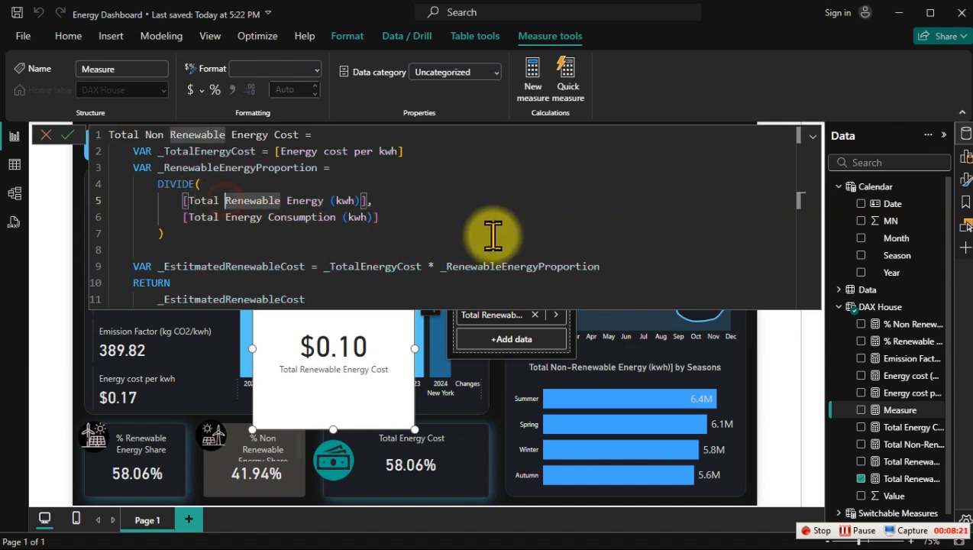
type("non")
key("Tab")
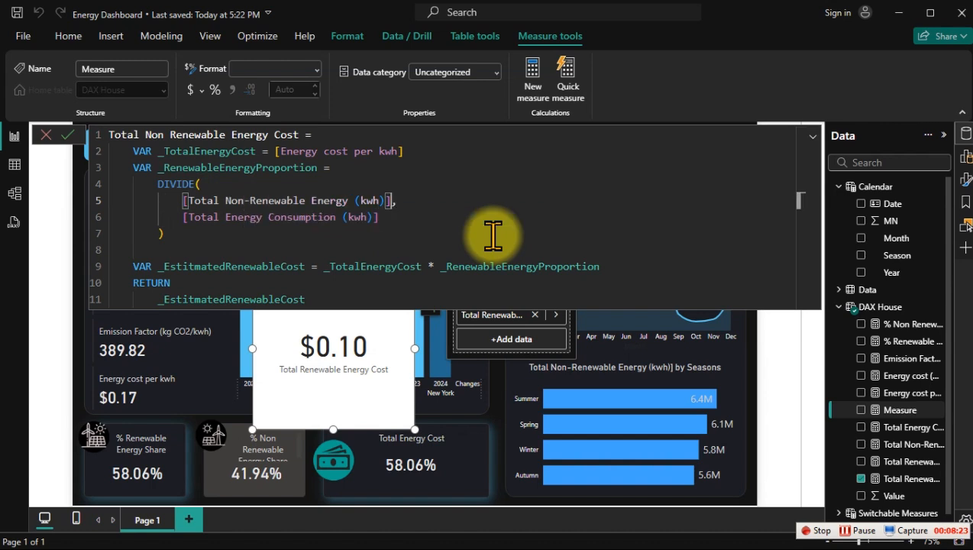
left_click(484, 237)
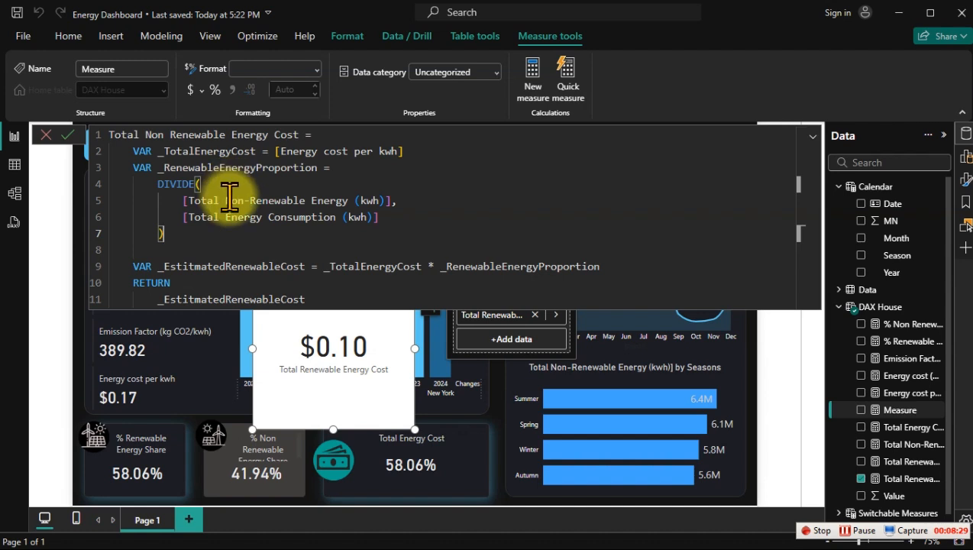
Step: Rename the proportion variable to _NonRenewableEnergyProportion in its declaration and in the cost multiplication, and commit the measure
left_click(164, 168)
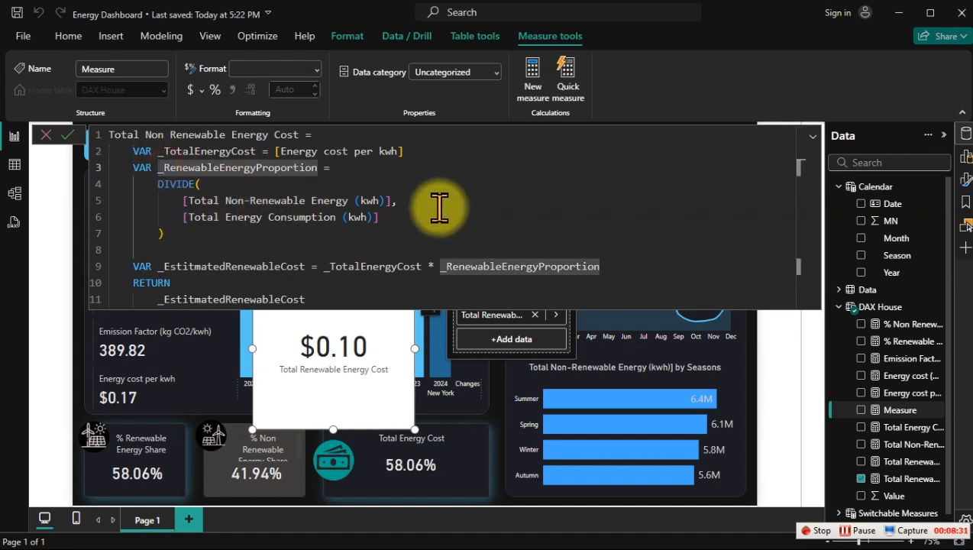
type("Non")
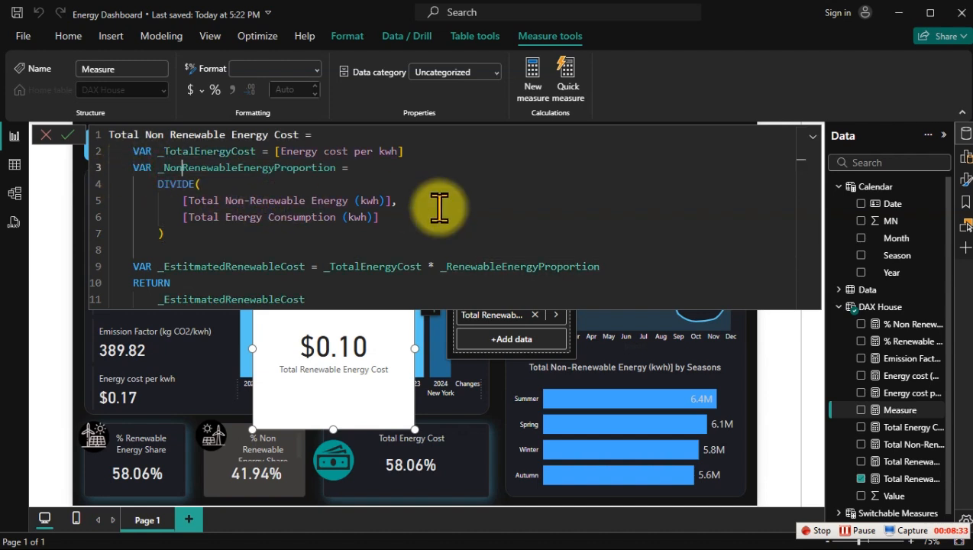
double_click(466, 266)
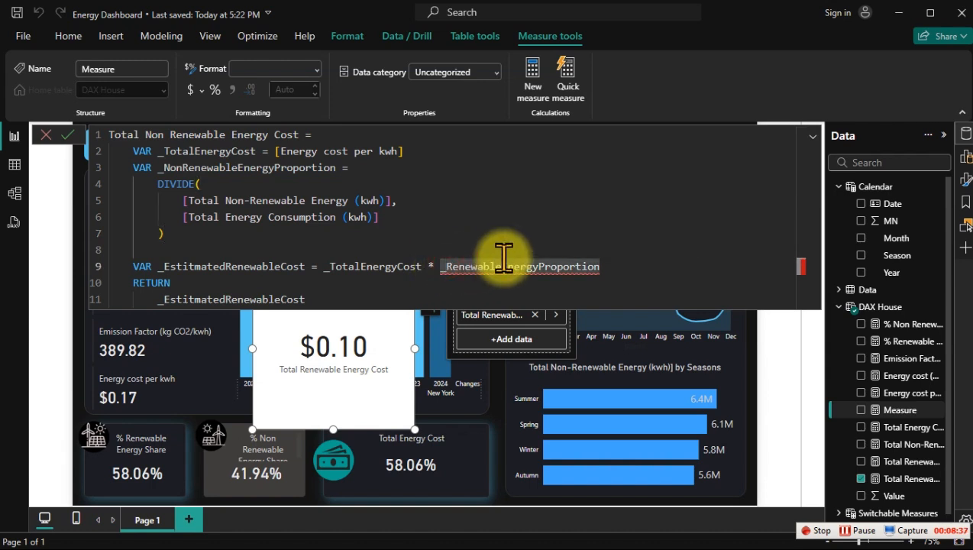
type("Non")
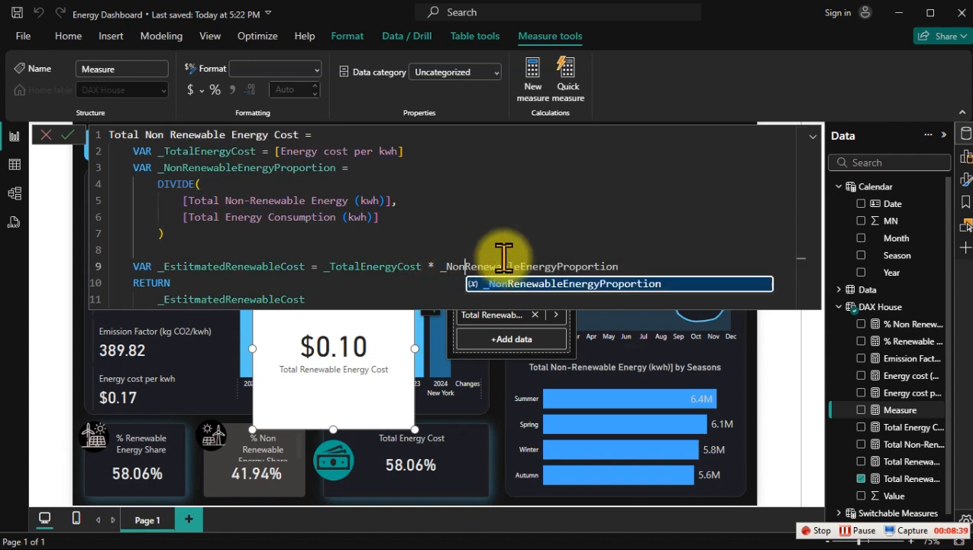
left_click(493, 242)
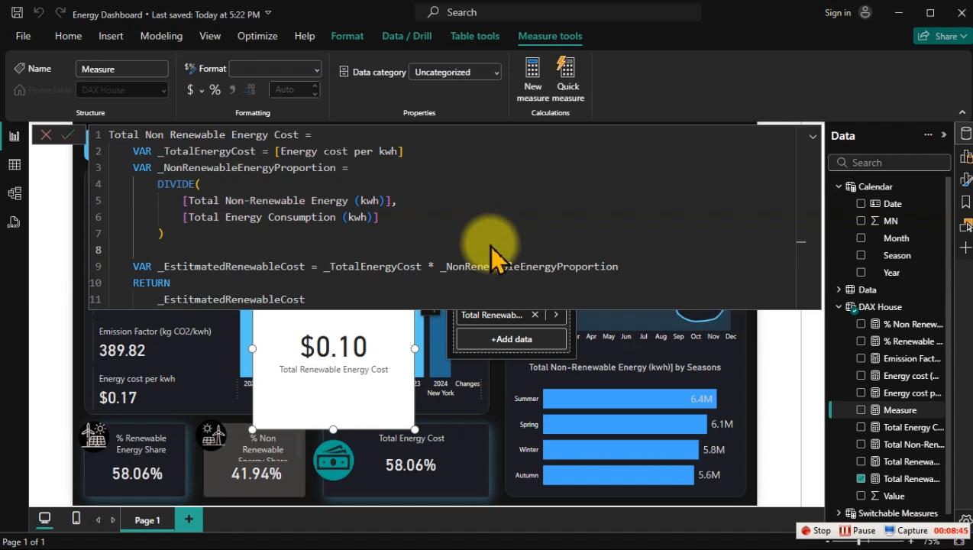
key("Return")
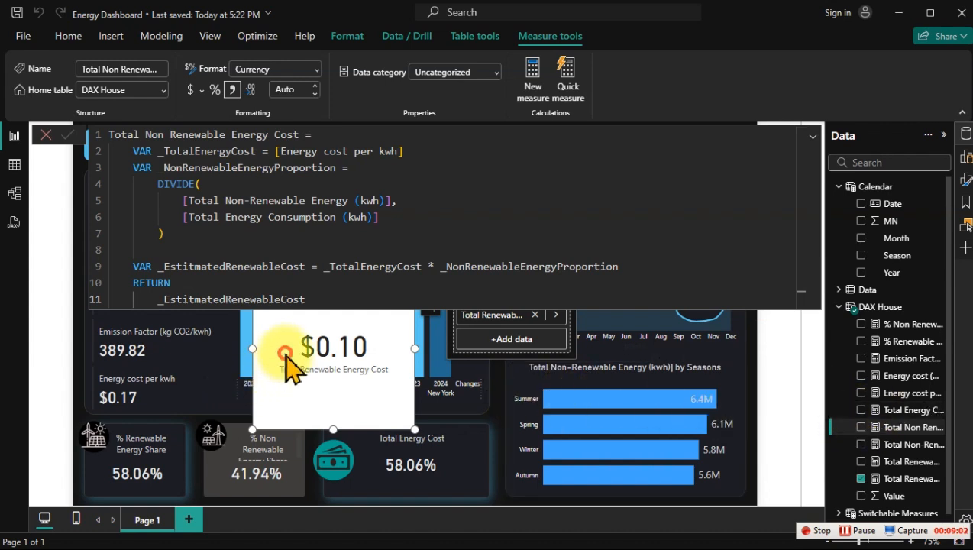
Step: Add Total Non Renewable Energy Cost to the renewable cost card, and flatten and widen the card over the KPI cards below the location chart
left_click_drag(289, 358, 174, 458)
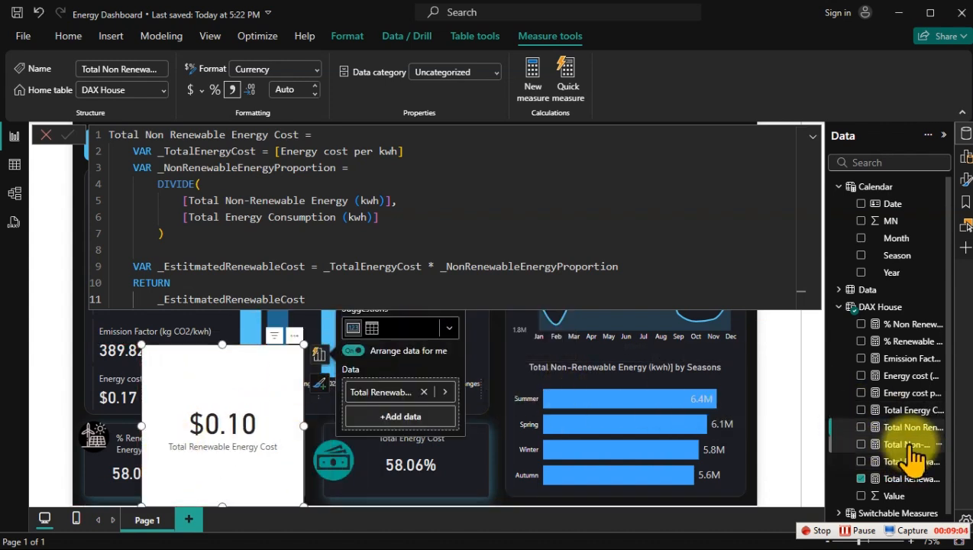
left_click(861, 428)
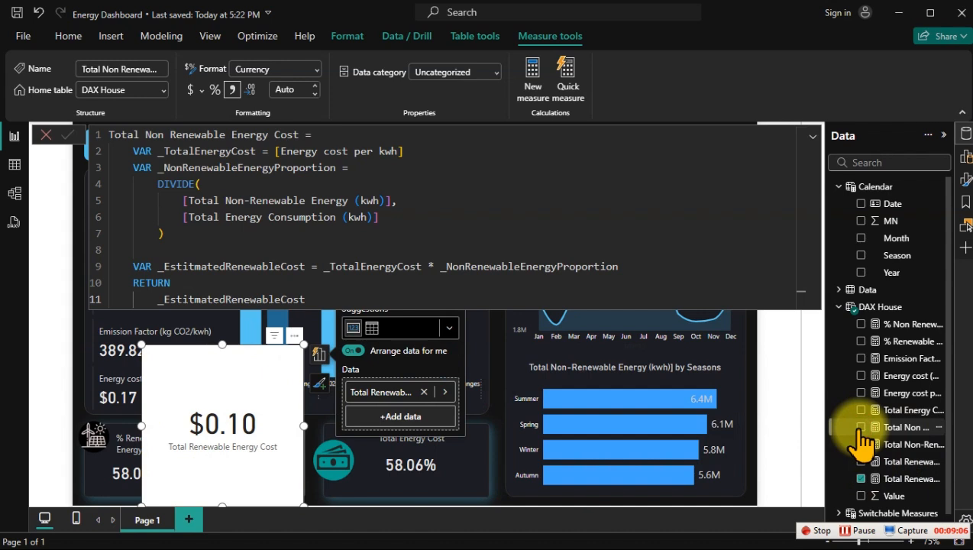
left_click(221, 346)
left_click_drag(229, 381, 228, 423)
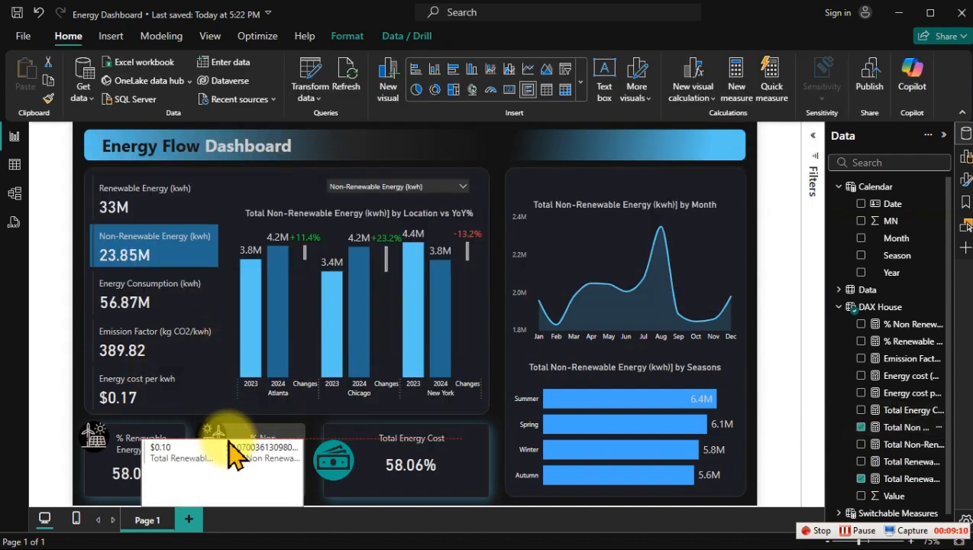
left_click_drag(303, 472, 433, 475)
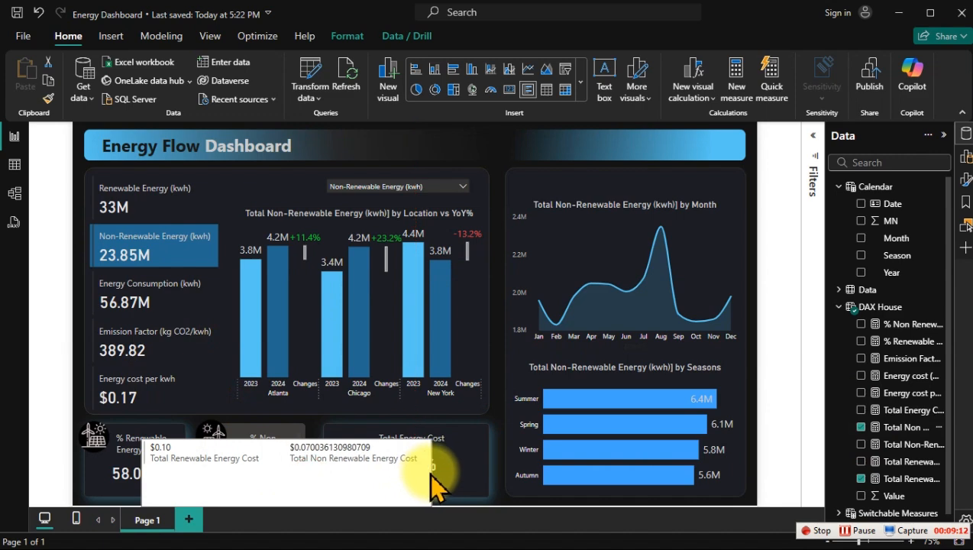
Step: Set the Total Non Renewable Energy Cost measure to 2 decimal places
left_click(909, 427)
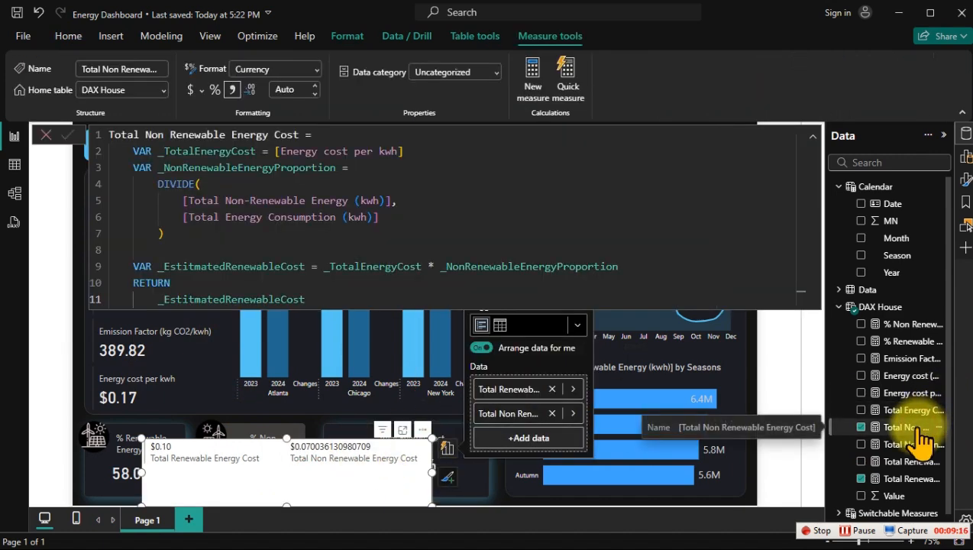
left_click(285, 90)
type("2")
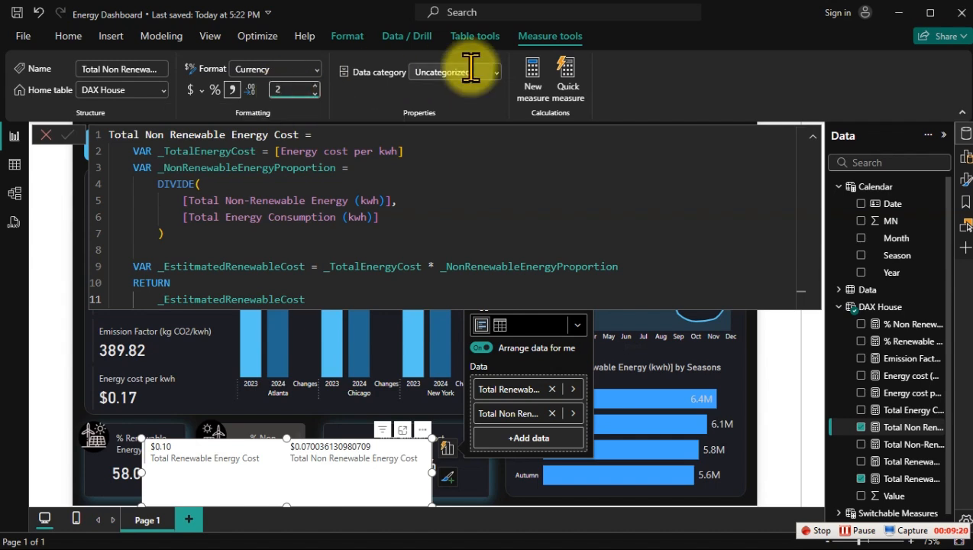
key("BackSpace")
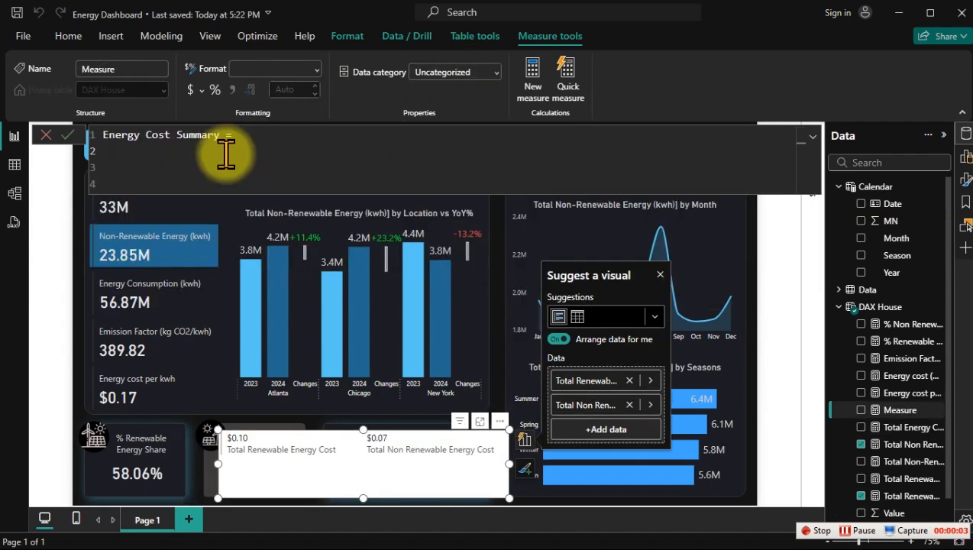
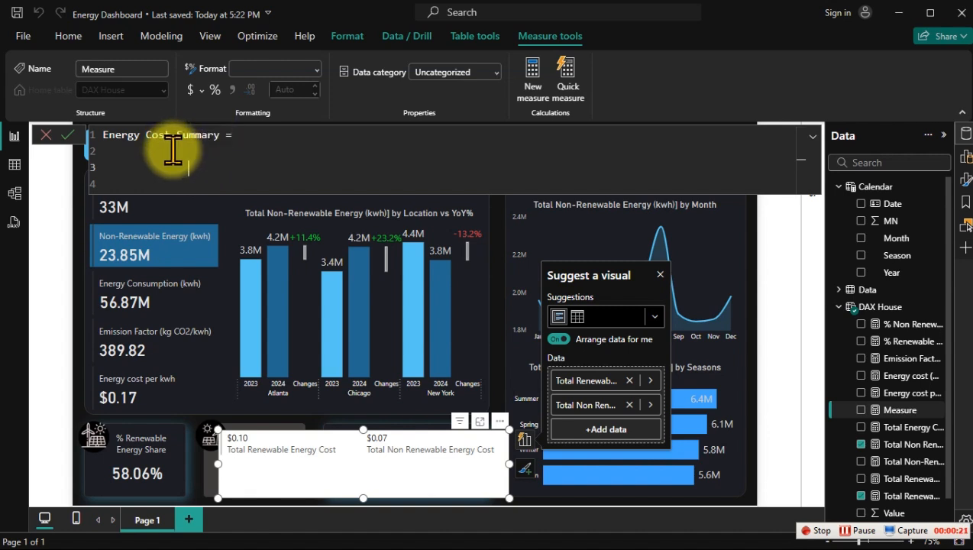
Step: Start the Energy Cost Summary formula with the text "Renewable energy costs $" followed by an ampersand
type("\"Renewable ene")
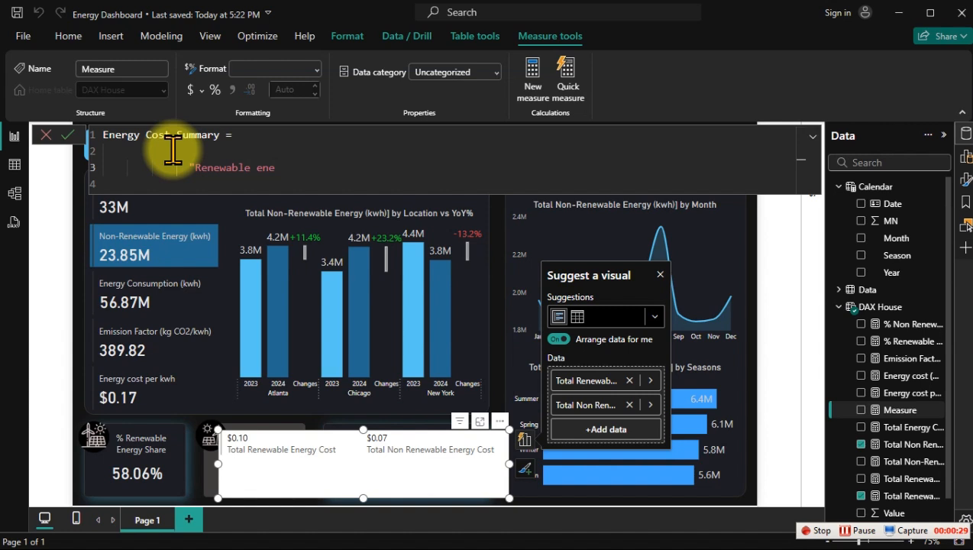
type("rgy costs $\"& for")
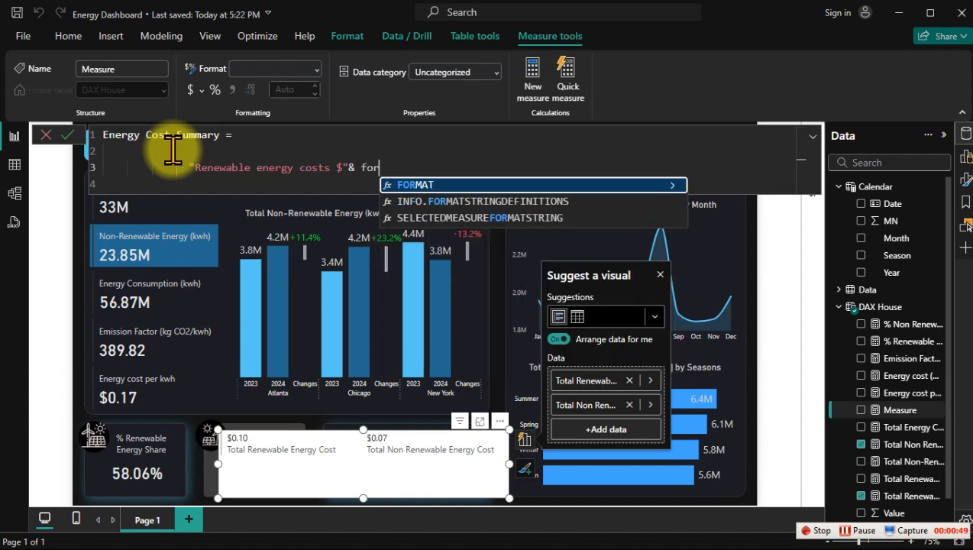
Step: Append a FORMAT function to the Energy Cost Summary formula with [Total Renewable Energy Cost] as its value argument
key("Tab")
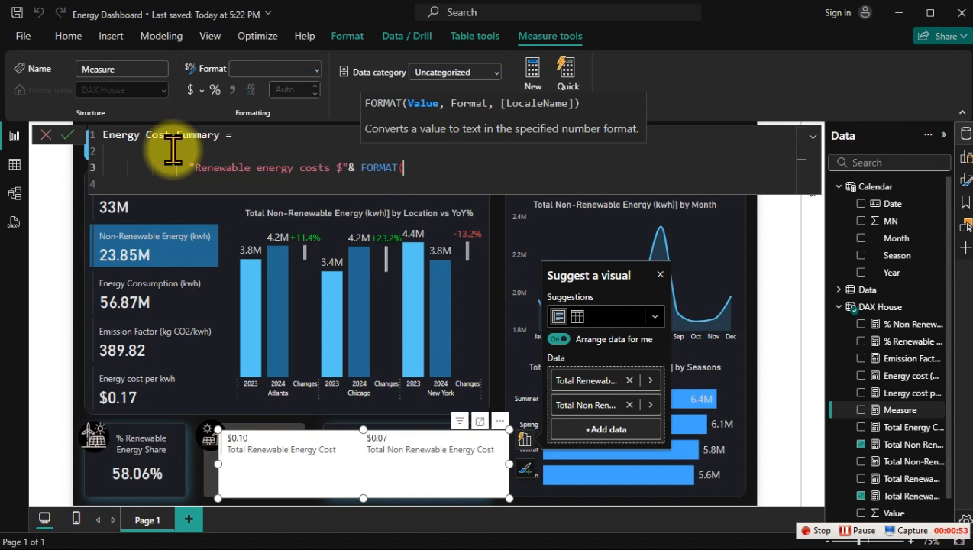
type("[tot")
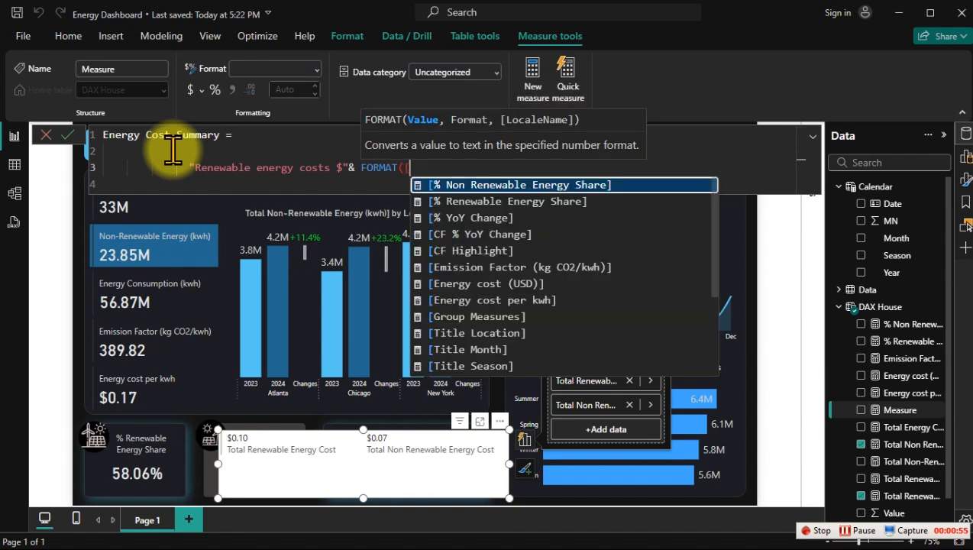
key("Down")
key("Down")
key("Down")
key("Down")
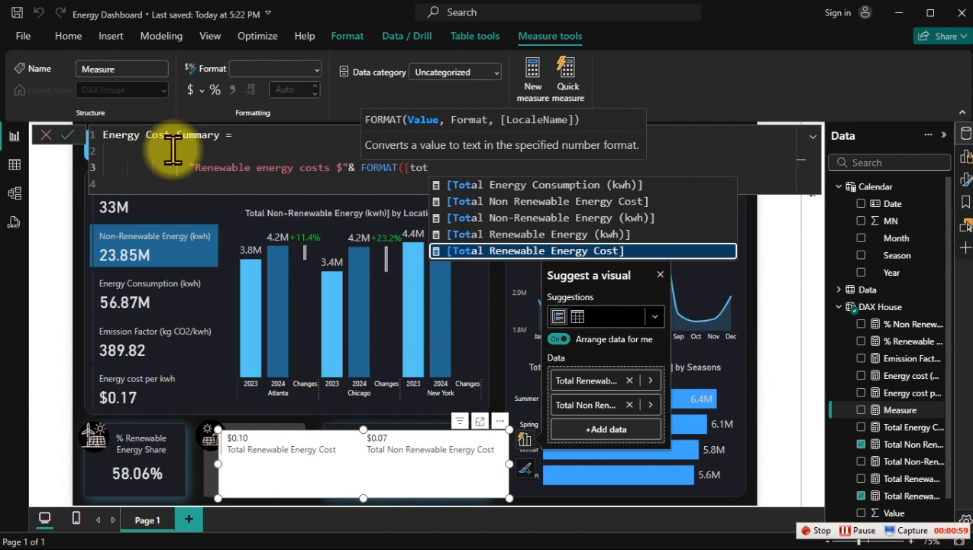
key("Tab")
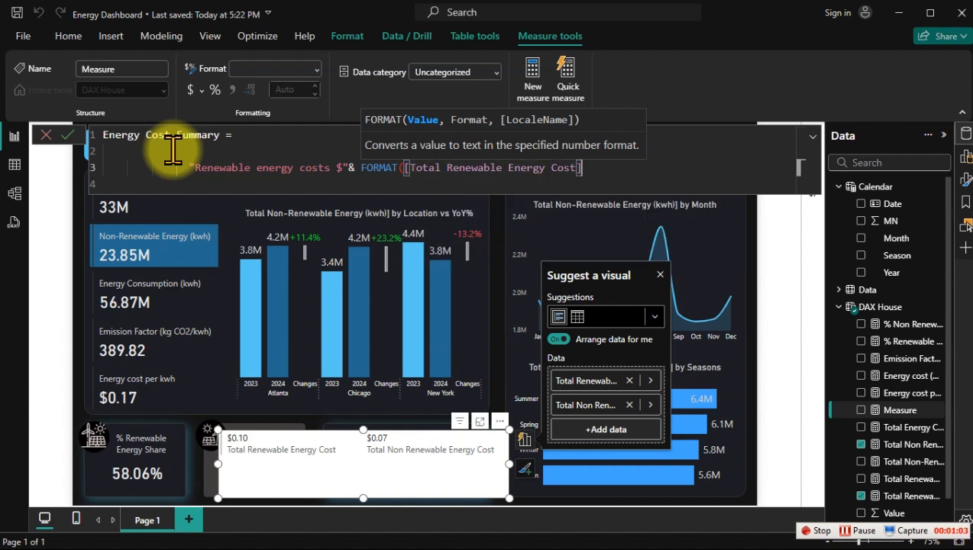
type(",")
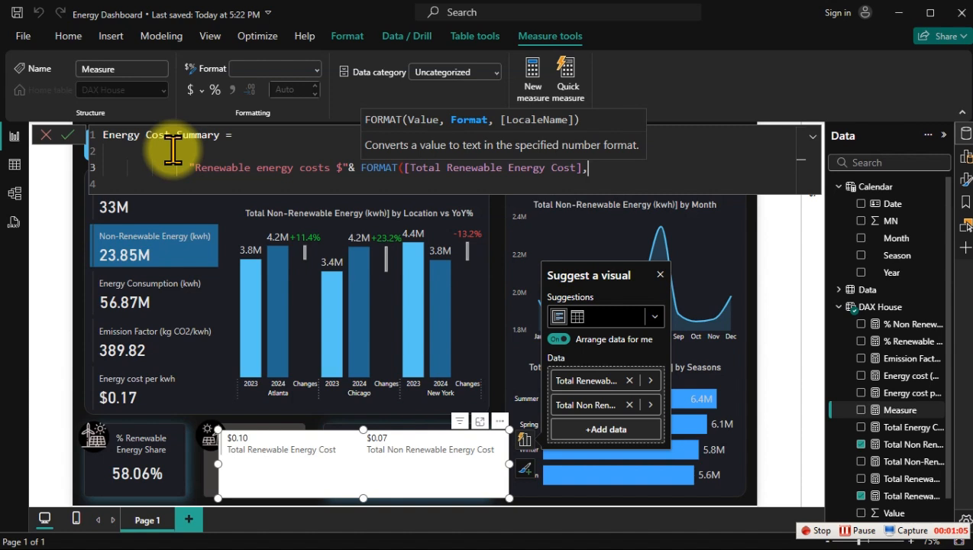
type(" \"#,##0.00\")")
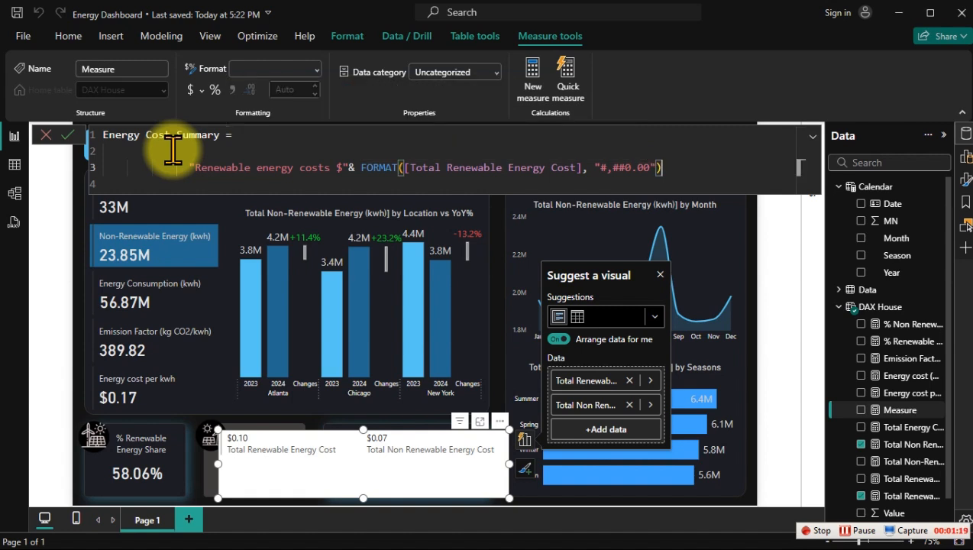
type("&")
Step: Complete the FORMAT function with the pattern "#,##0.00" and commit the measure without a trailing ampersand
key("shift+Return")
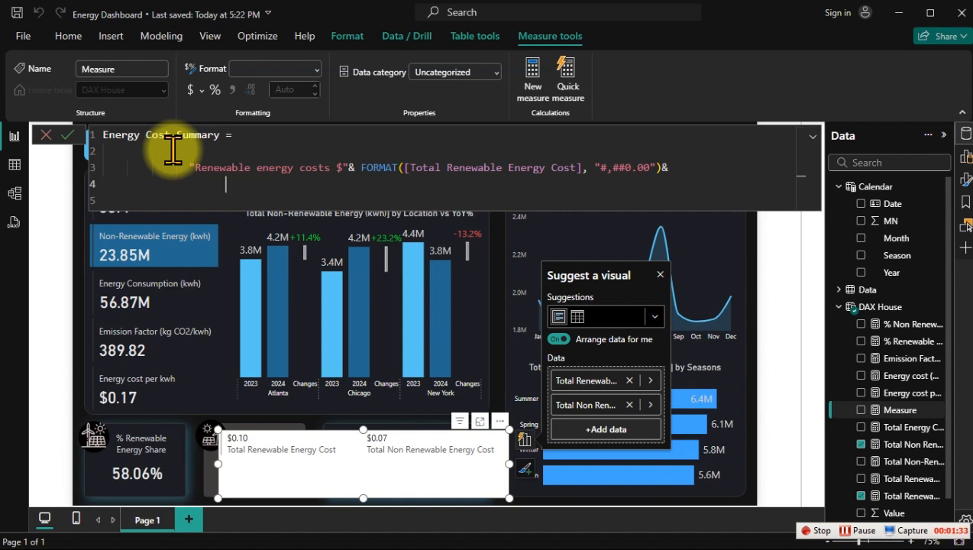
left_click(678, 169)
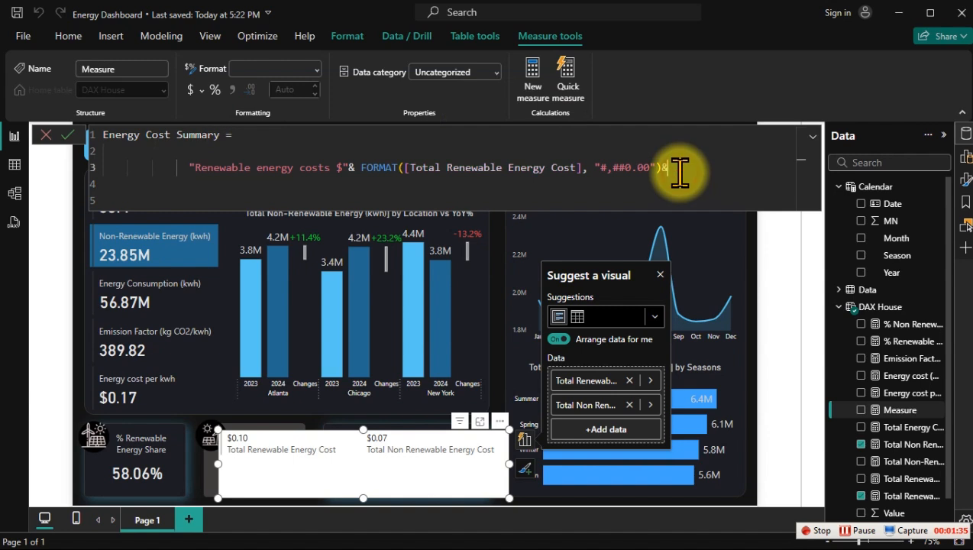
key("BackSpace")
key("Return")
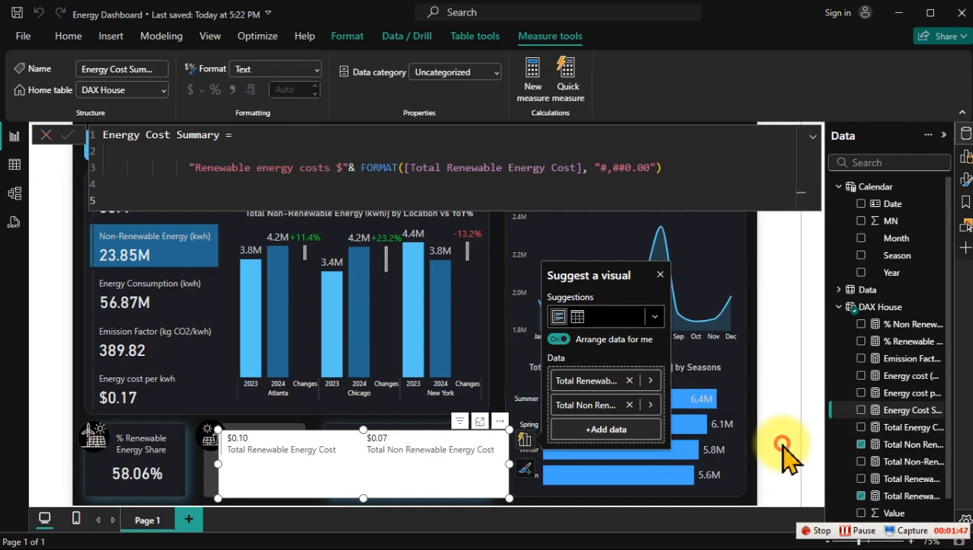
Step: Show Energy Cost Summary in a new card and set its callout value font size to 30
left_click(812, 446)
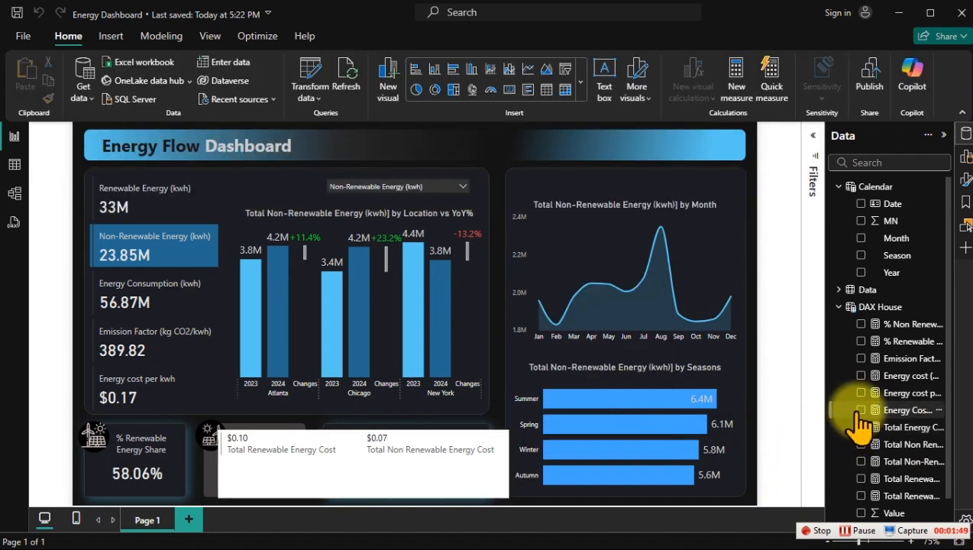
left_click(861, 410)
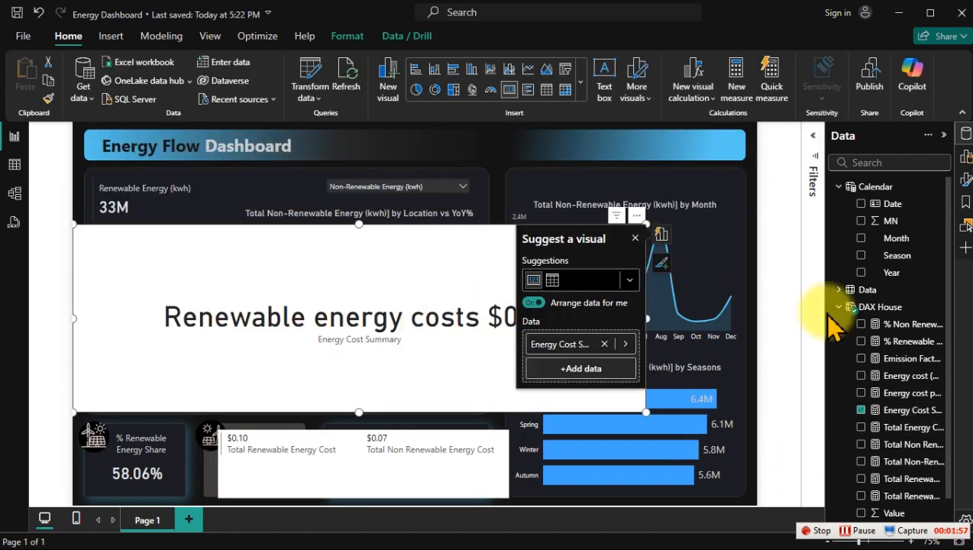
left_click(965, 179)
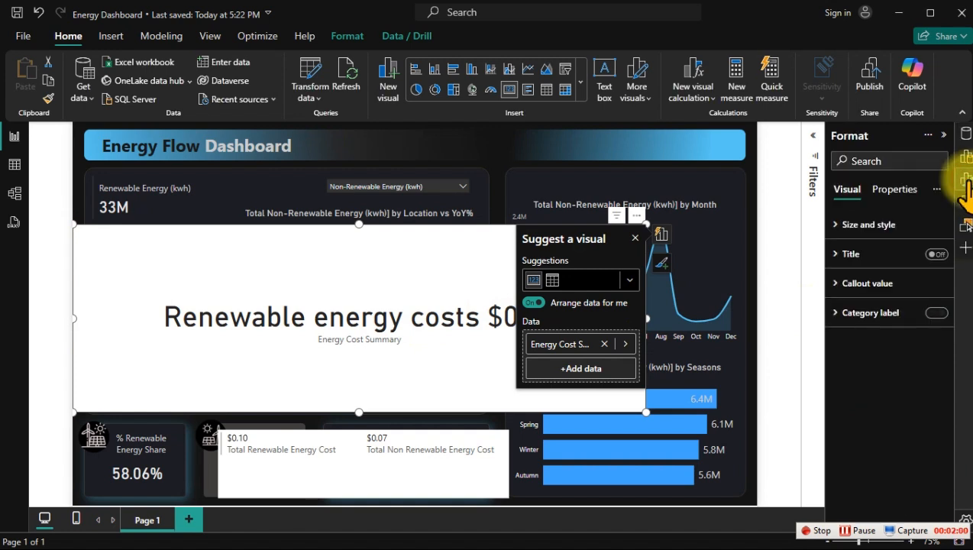
left_click(865, 284)
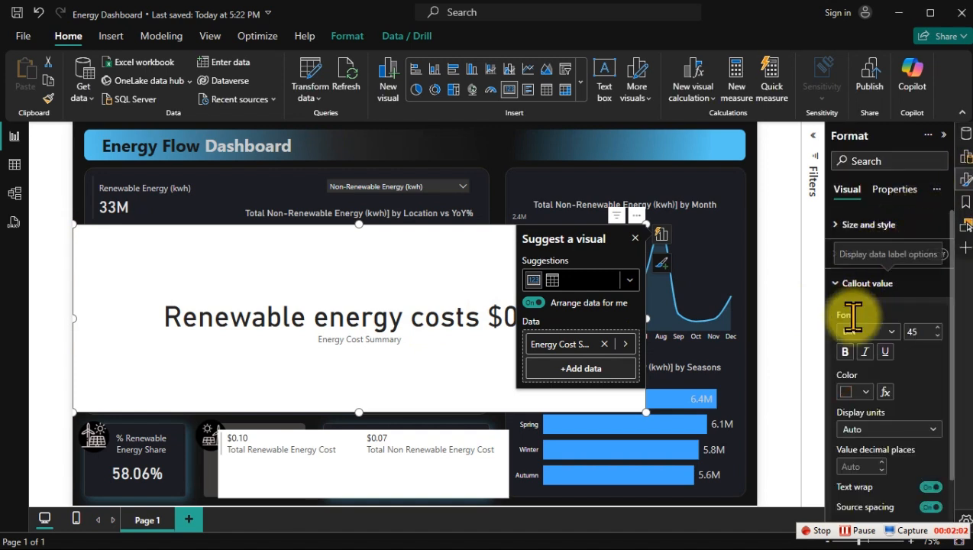
double_click(918, 331)
type("30")
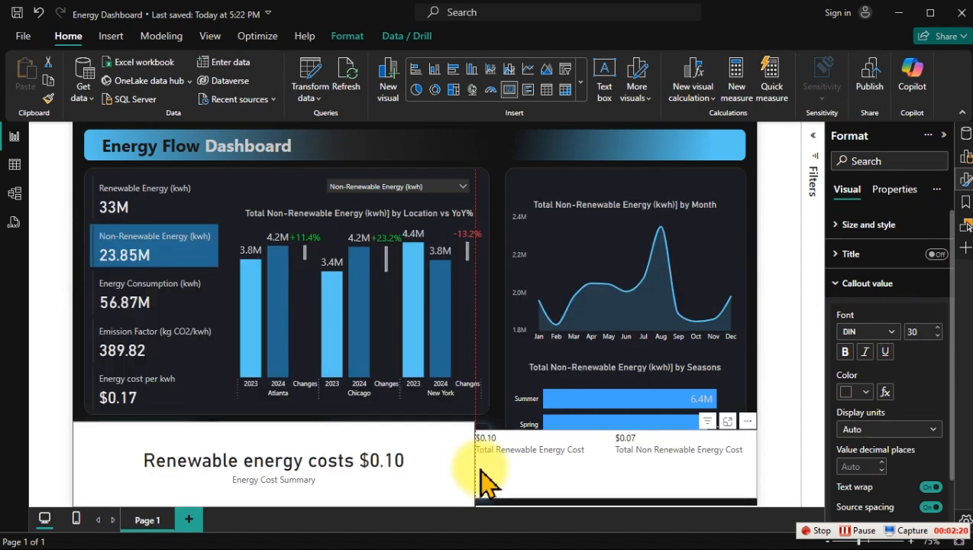
Step: Arrange the summary card beside the two-measure cost card along the page's lower edge, and set its callout value font size to 25
left_click_drag(481, 469, 476, 468)
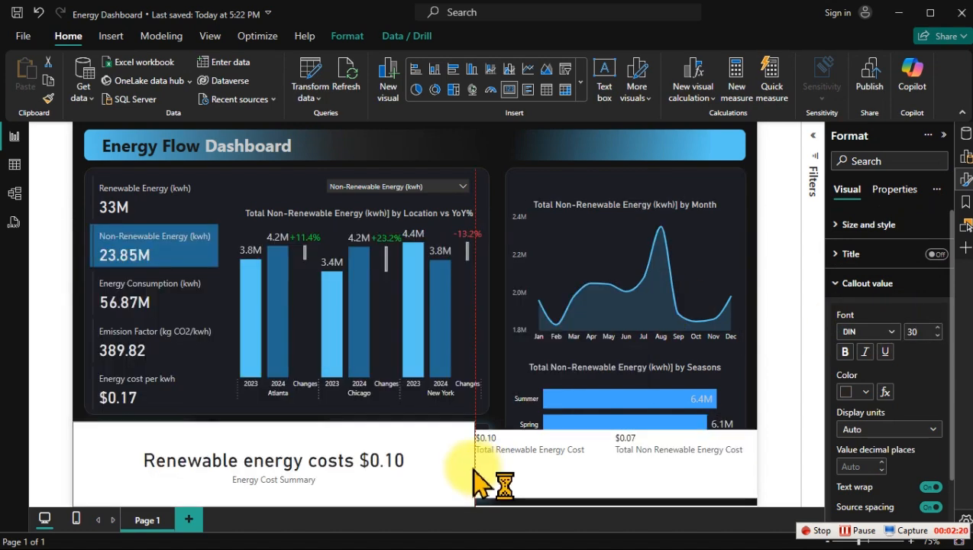
double_click(914, 327)
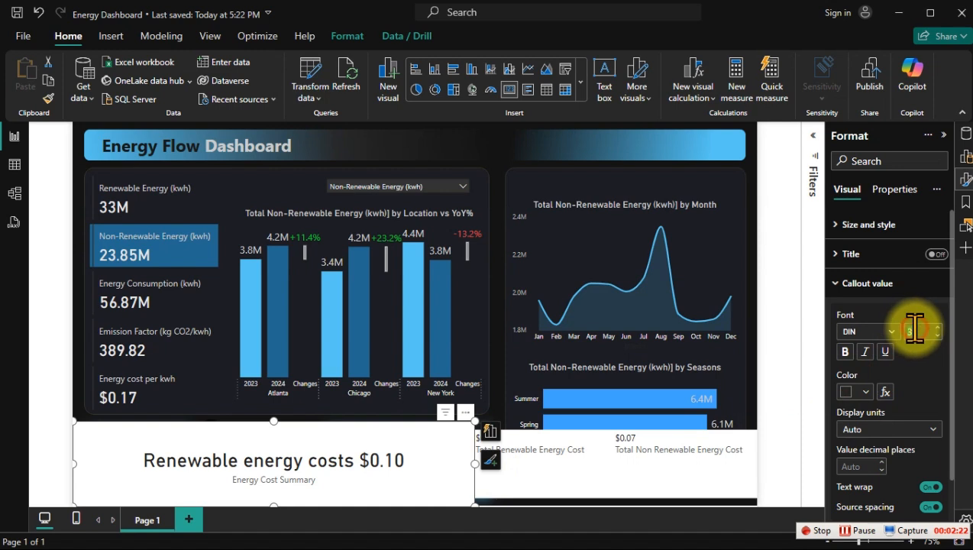
type("25")
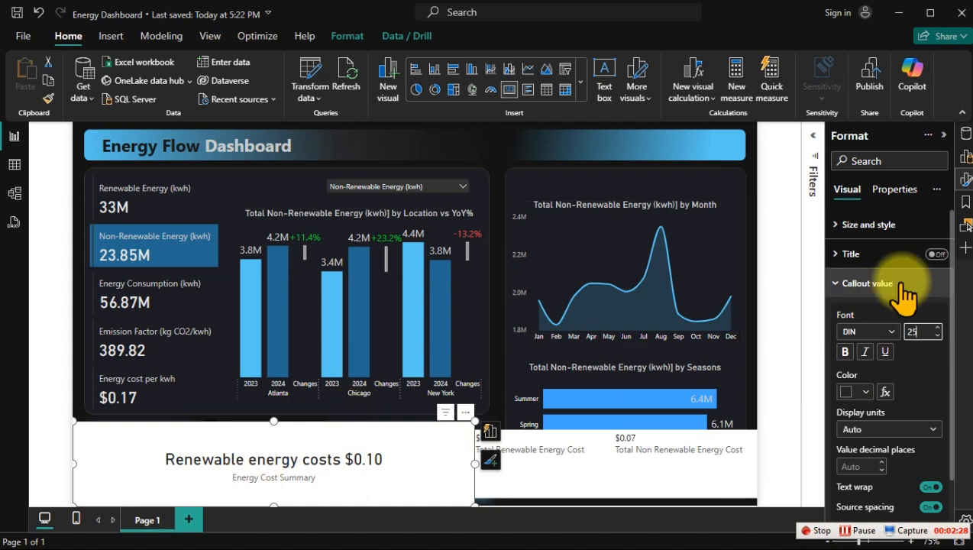
Step: Reopen the Energy Cost Summary formula and append an ampersand and a new line after the FORMAT expression
left_click(964, 134)
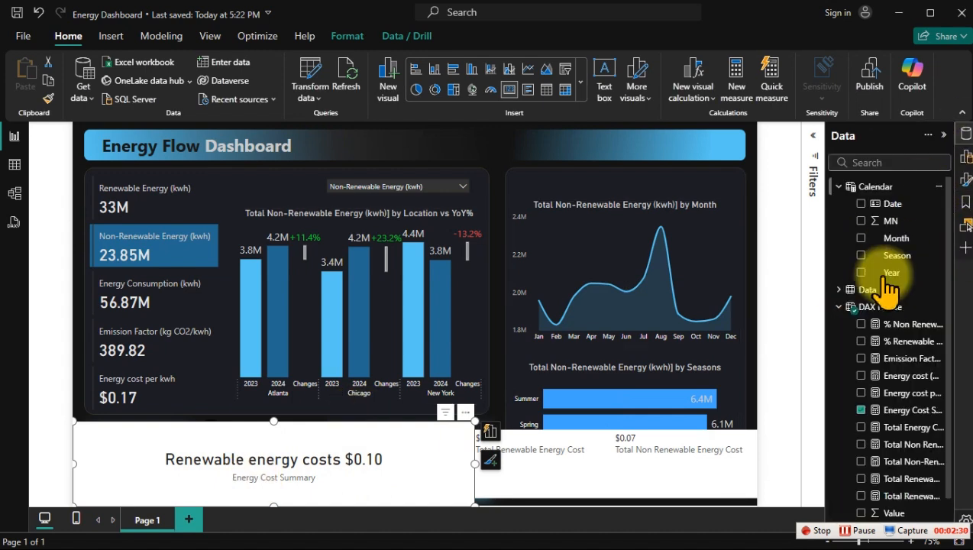
left_click(899, 415)
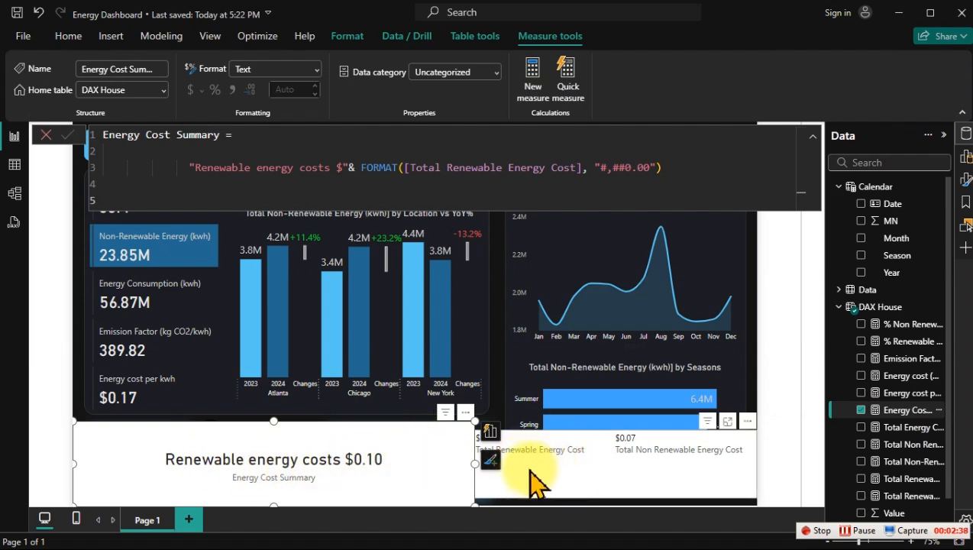
left_click(680, 170)
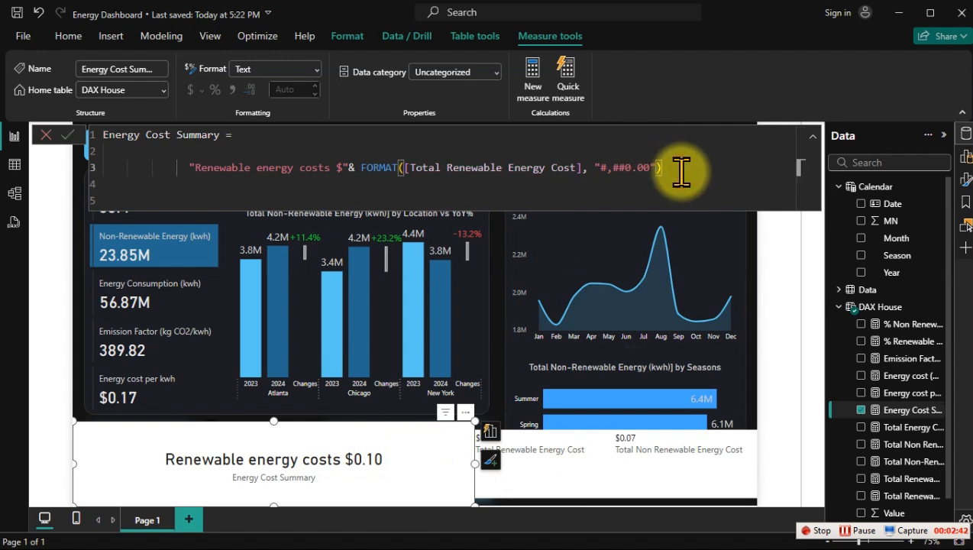
type("&")
key("shift+Return")
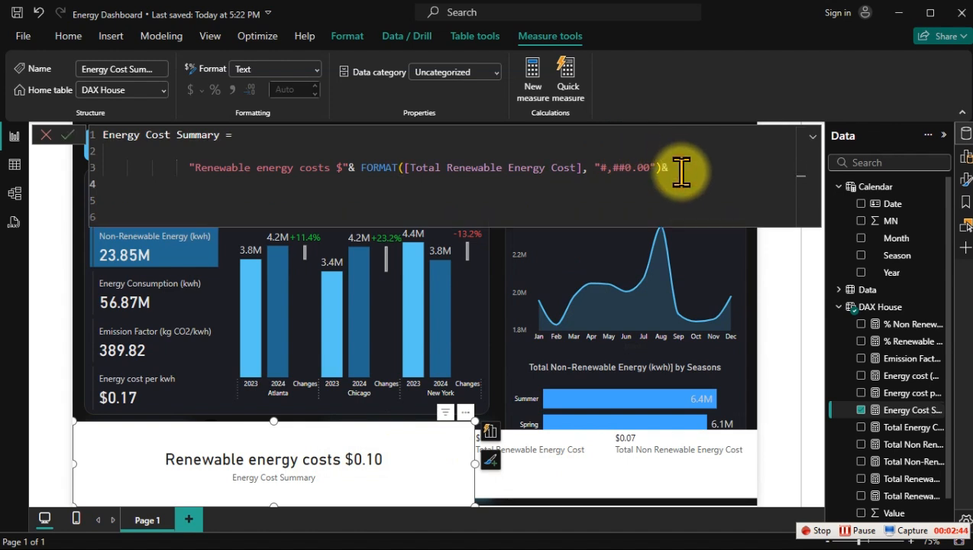
Step: Add the text "per kwh, while non-renewable energy costs $" followed by an ampersand on the formula's new line
type("\"per kwh , while non-re")
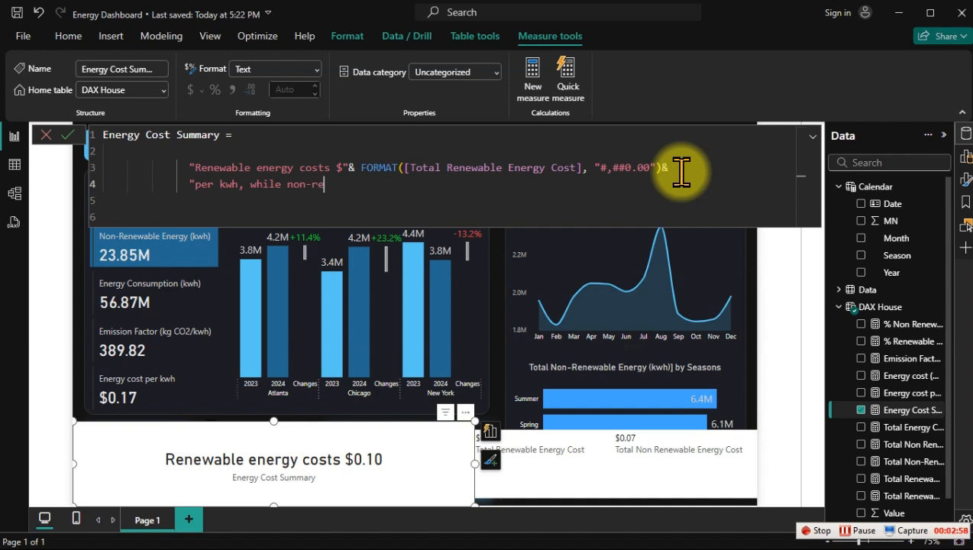
type("newable energy costs ")
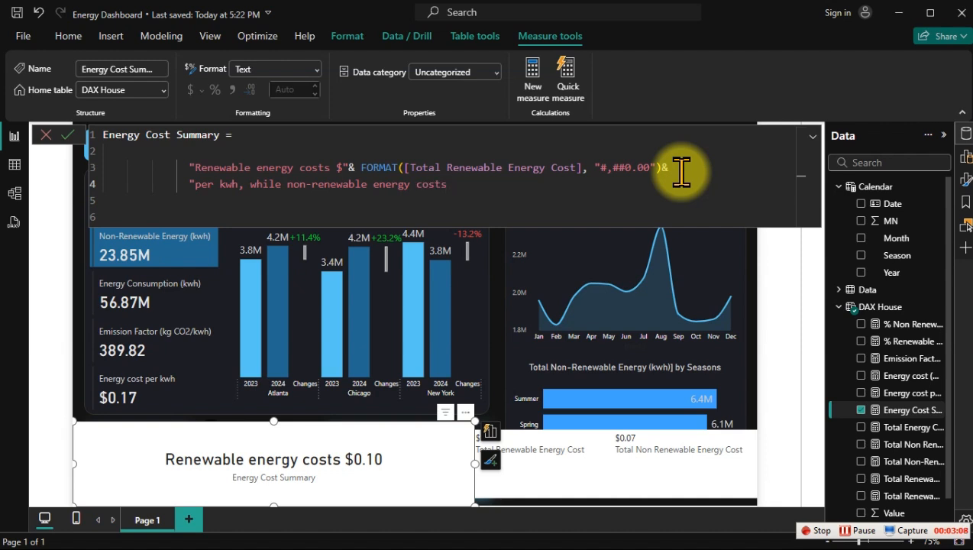
type(" $")
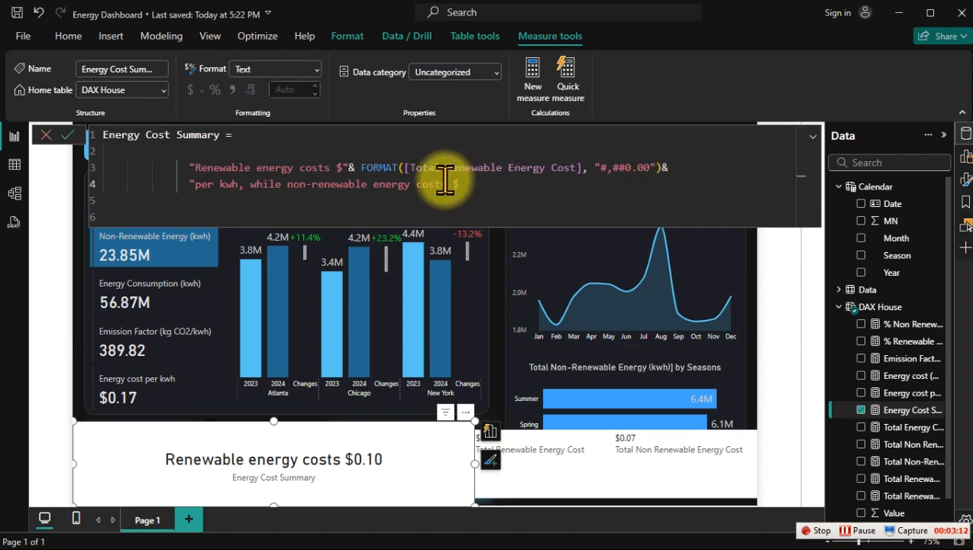
type("\"")
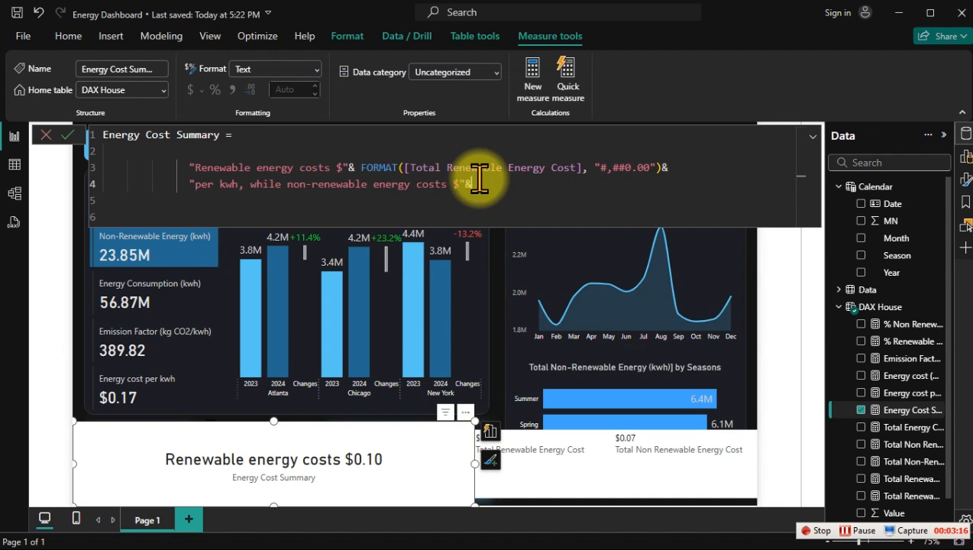
type("&")
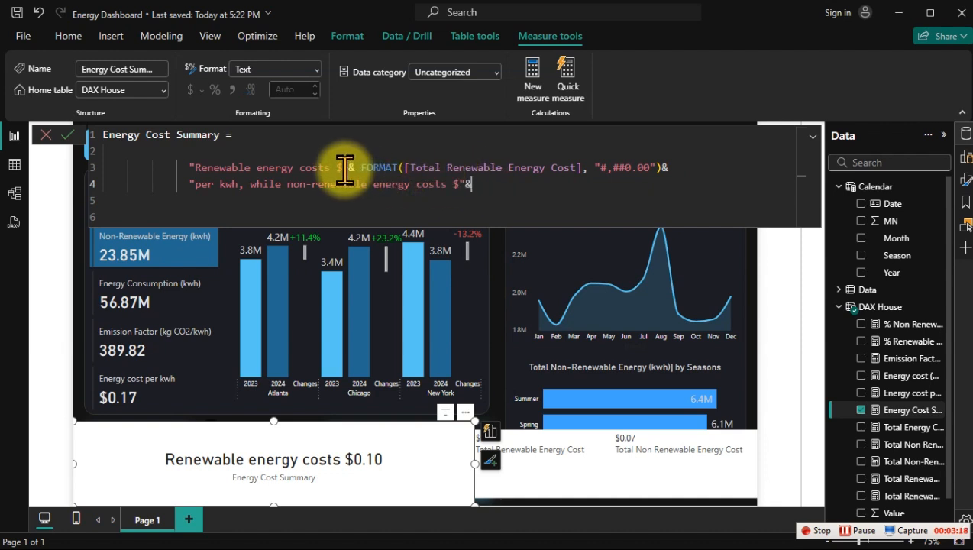
Step: Copy the FORMAT([Total Renewable Energy Cost], "#,##0.00") expression to the end of the second text line and commit the measure
left_click_drag(358, 168, 661, 169)
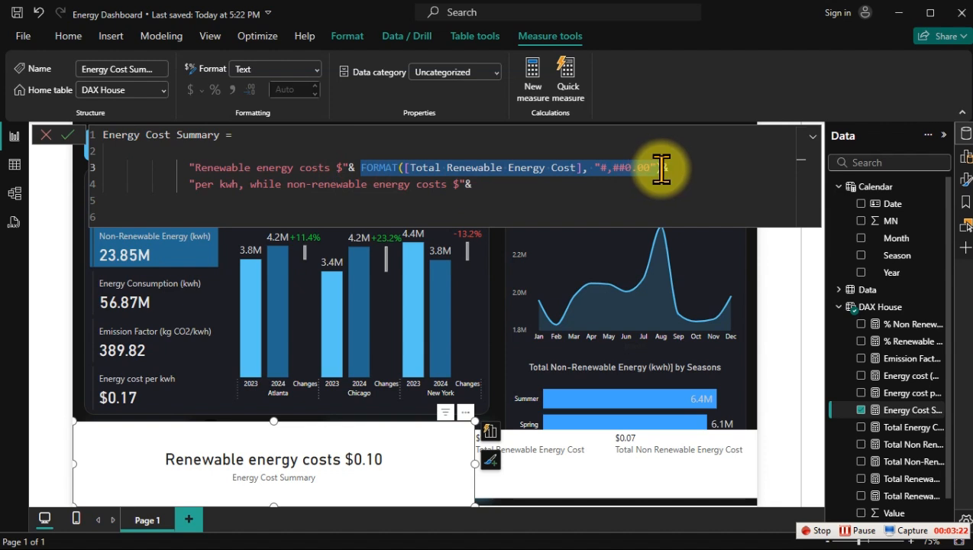
left_click(494, 185)
type("FORMAT([Total Renewable Energy Cost], \"#,##0.00\")")
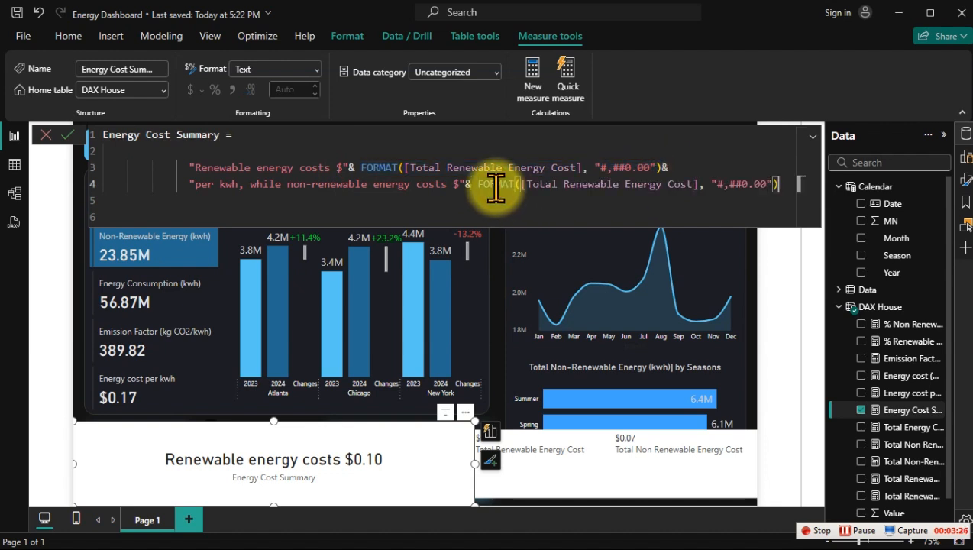
key("Return")
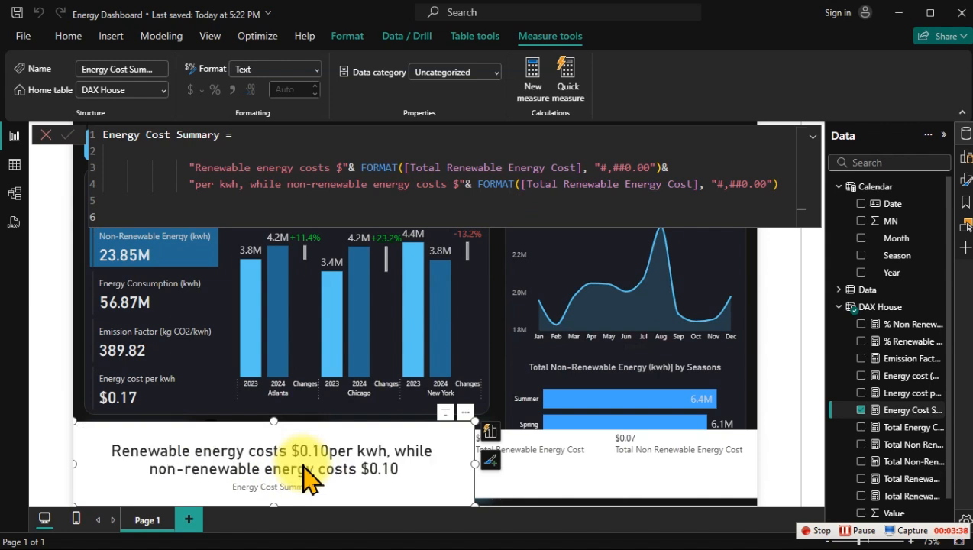
Step: Make the summary card slightly taller, and insert a space before "per kwh" in the Energy Cost Summary formula
left_click_drag(276, 421, 273, 414)
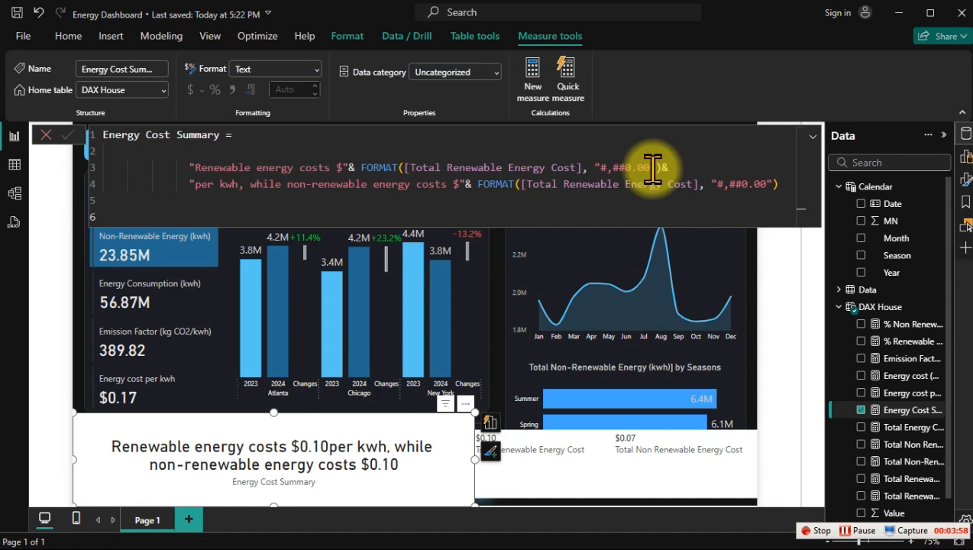
left_click(195, 183)
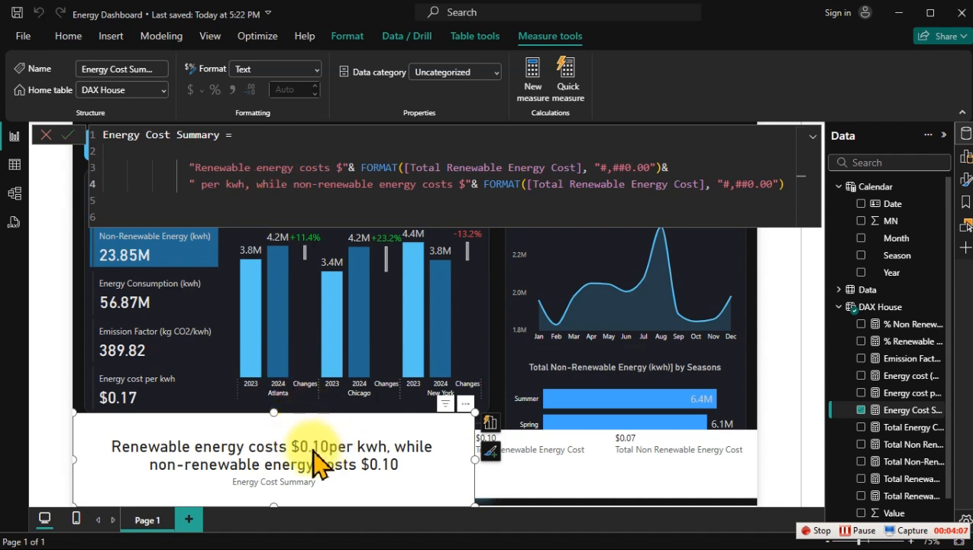
key("Return")
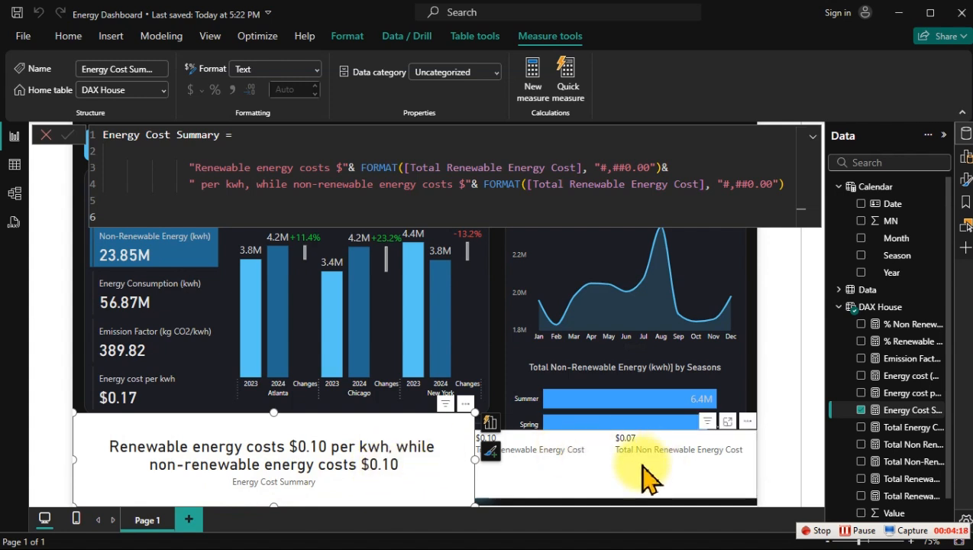
Step: Change the second FORMAT expression to reference [Total Non Renewable Energy Cost] and commit the Energy Cost Summary measure
left_click(570, 183)
type("no")
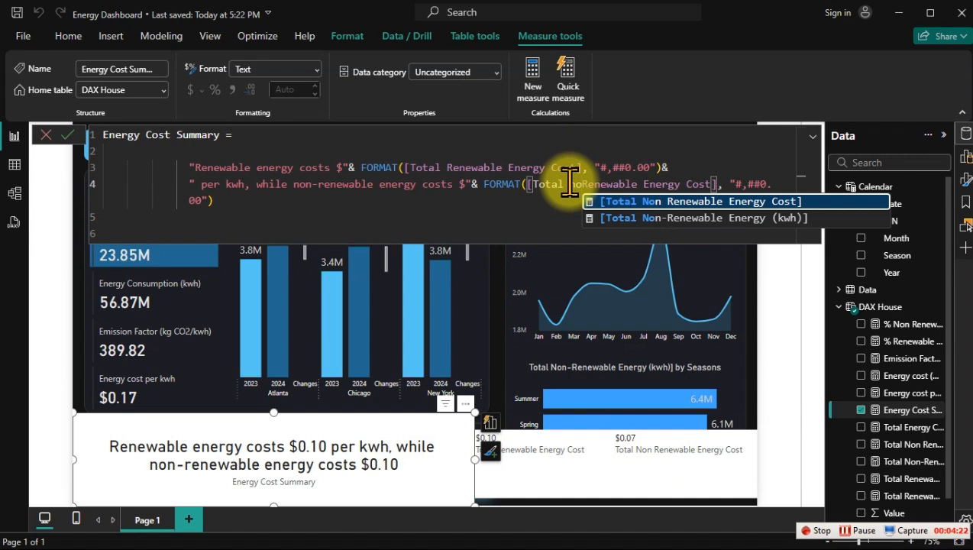
key("Tab")
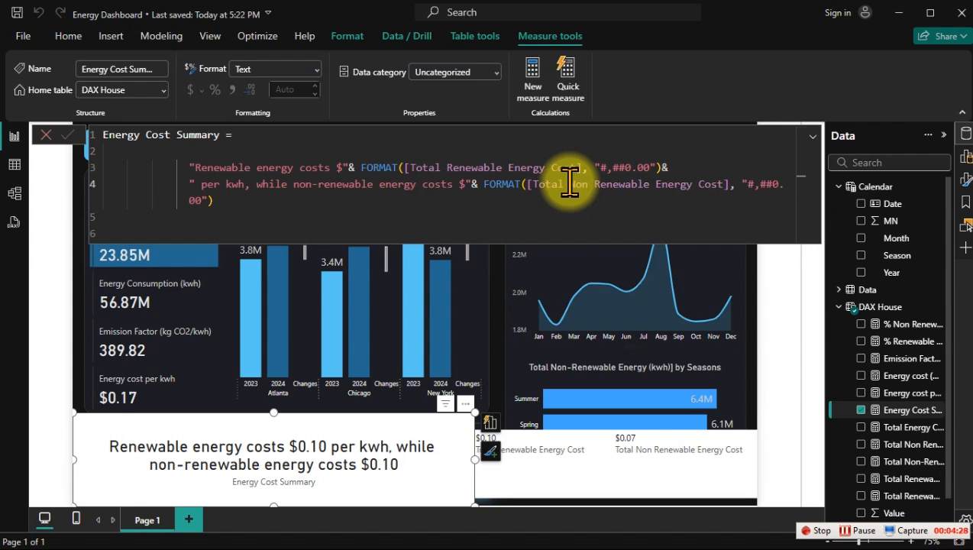
key("Return")
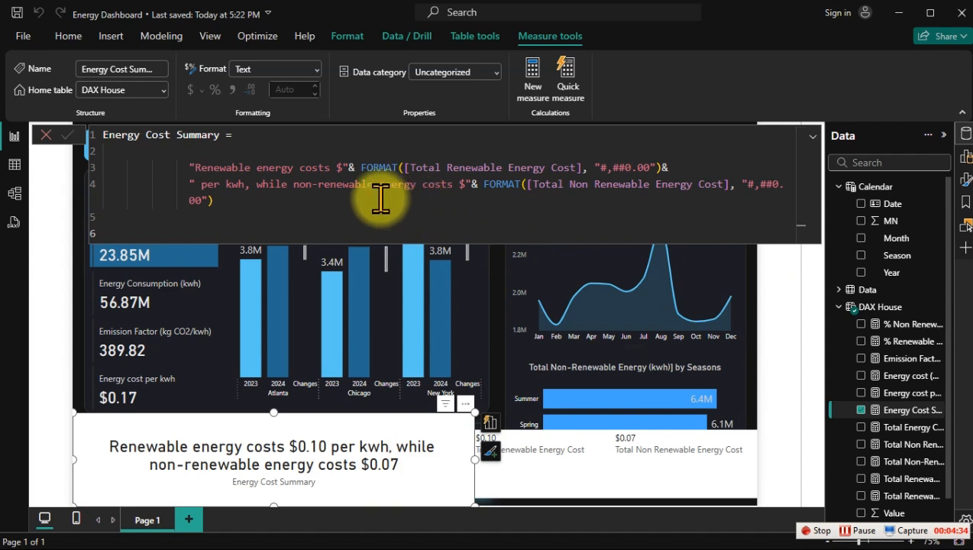
Step: Append &". " after the second FORMAT expression to end the sentence with a period, and commit the measure
left_click(235, 205)
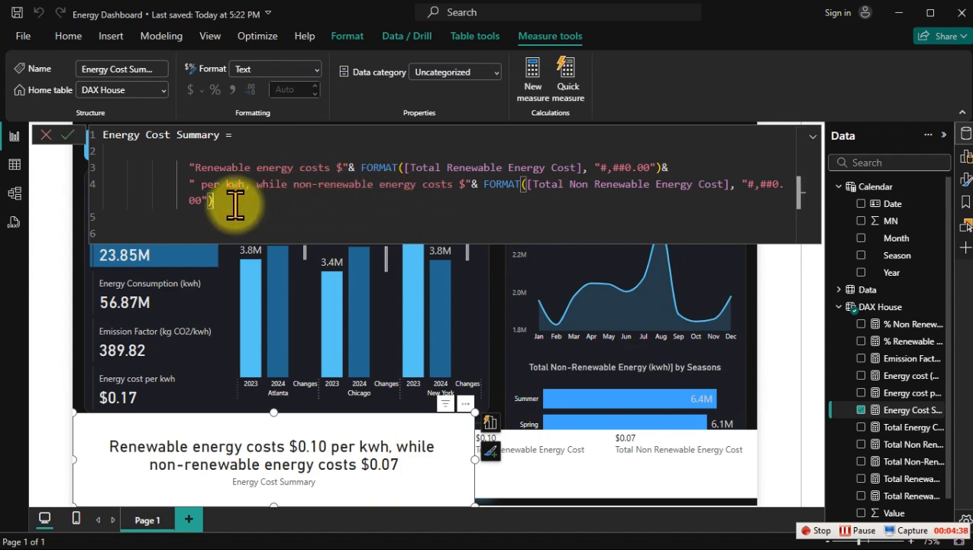
type("&\"")
type(". \"&")
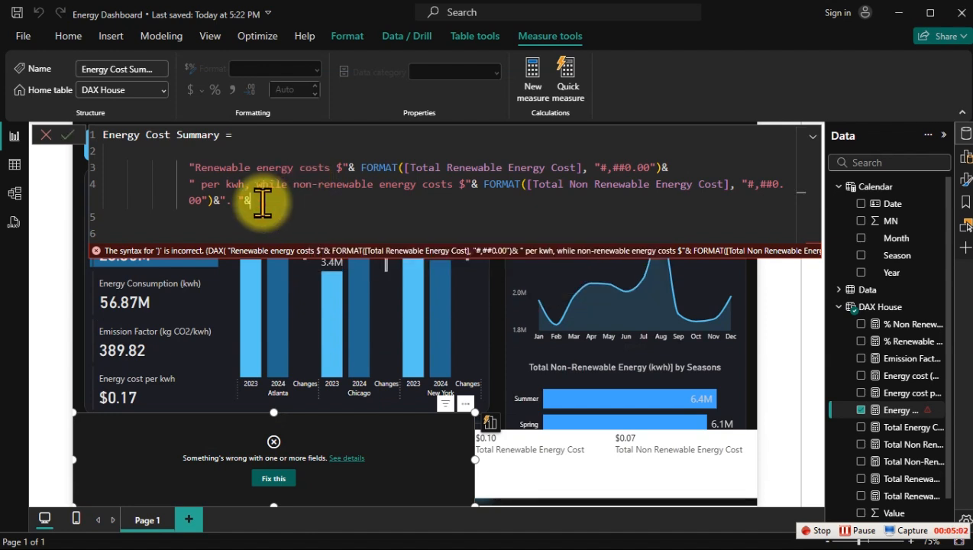
key("BackSpace")
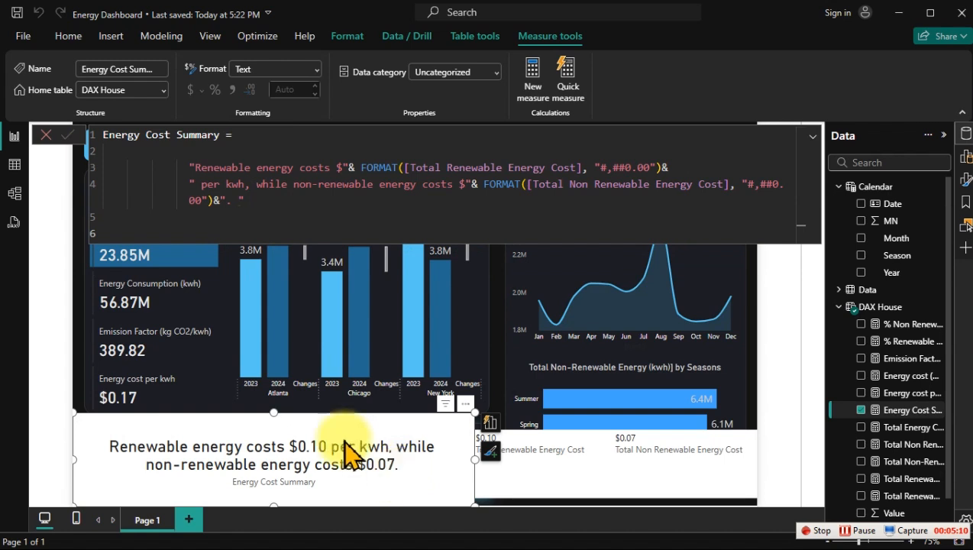
Step: Extend the formula with an ampersand and a new line containing "Renewable energy is "&, followed by another new line
left_click(262, 207)
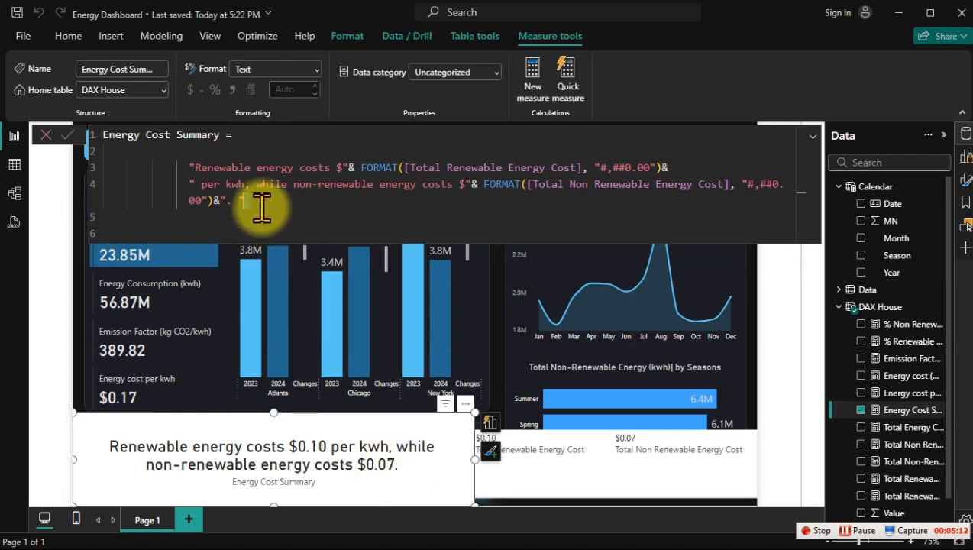
type("&")
key("shift+Return")
type("\"Renewable energy")
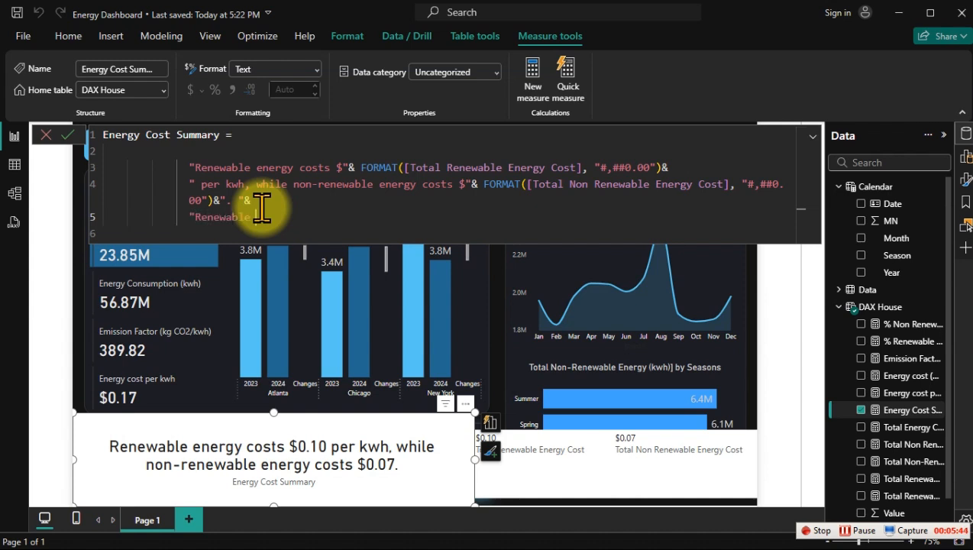
type(" is \"&")
key("Return")
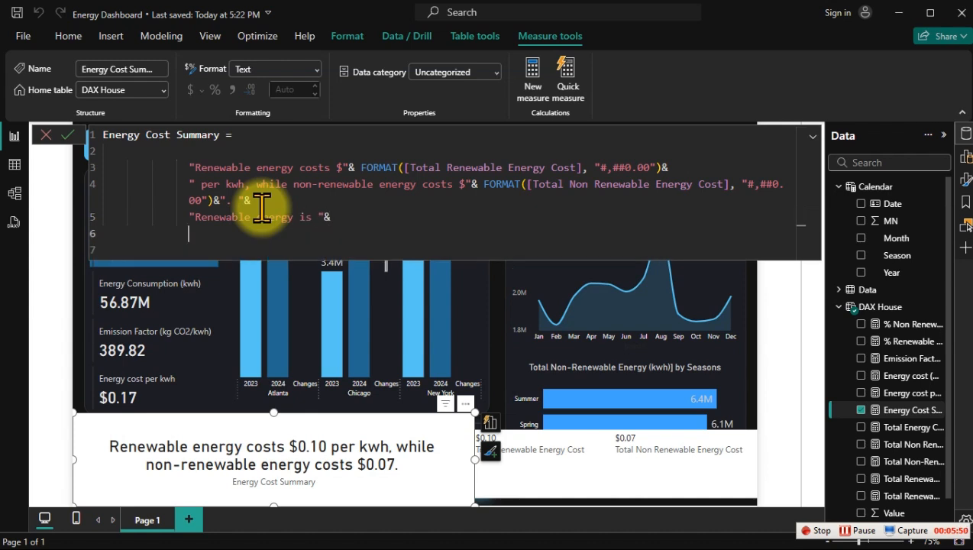
Step: Begin an IF function that tests whether [Total Renewable Energy Cost] is greater than [Total Non Renewable Energy Cost]
type("IF(")
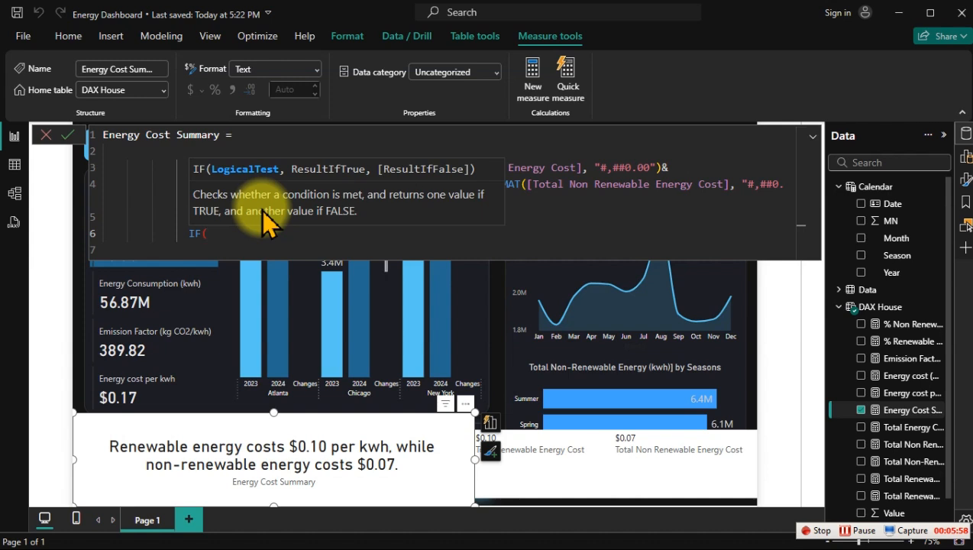
type("[tot")
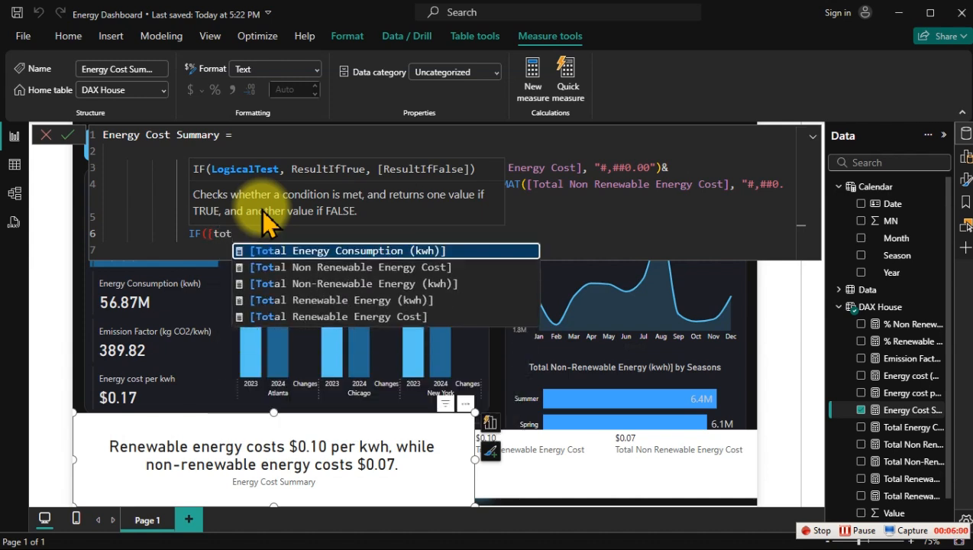
key("Down")
key("Down")
key("Down")
key("Down")
key("Tab")
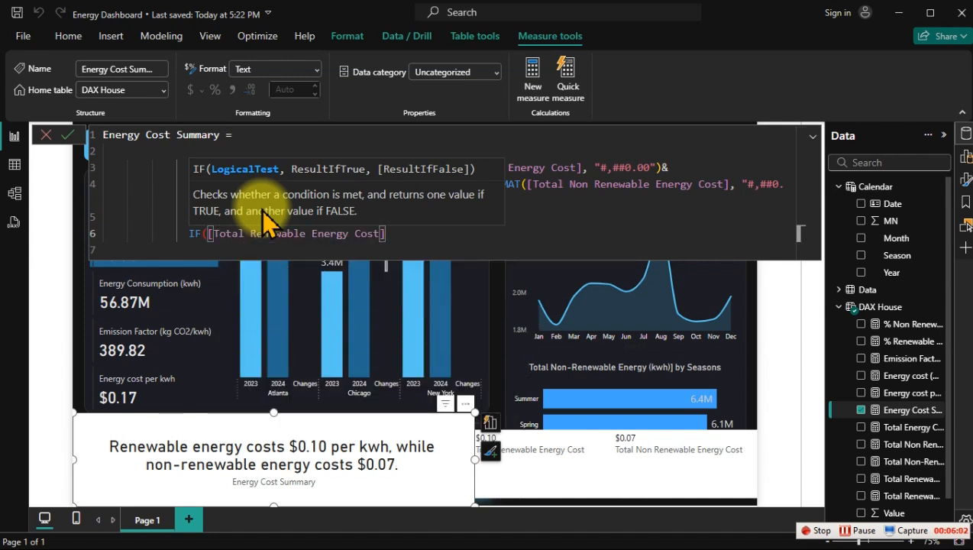
type(">[tot")
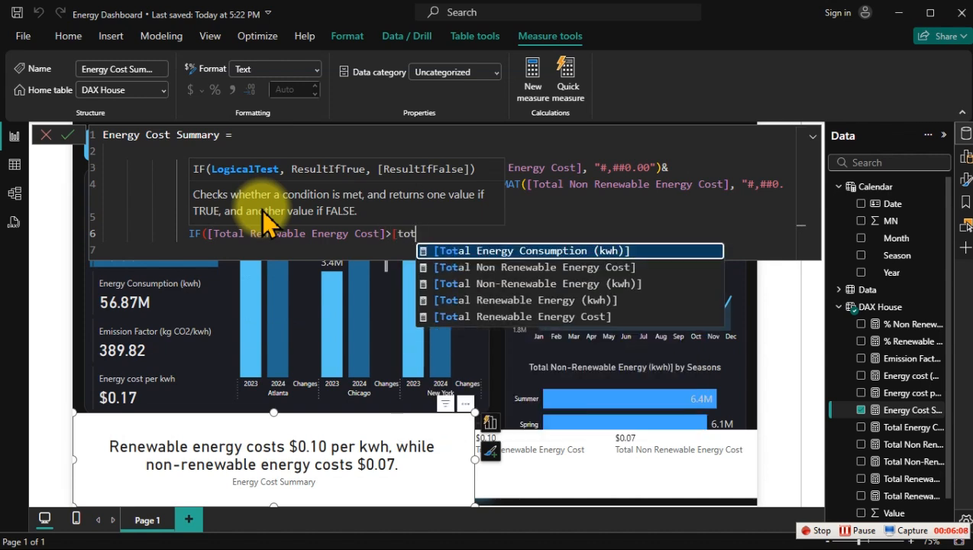
key("Down")
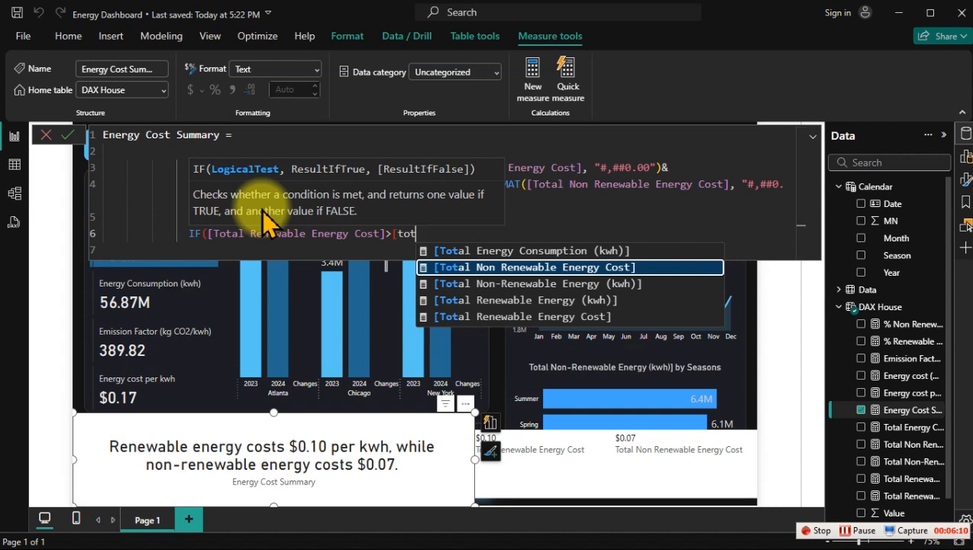
key("Tab")
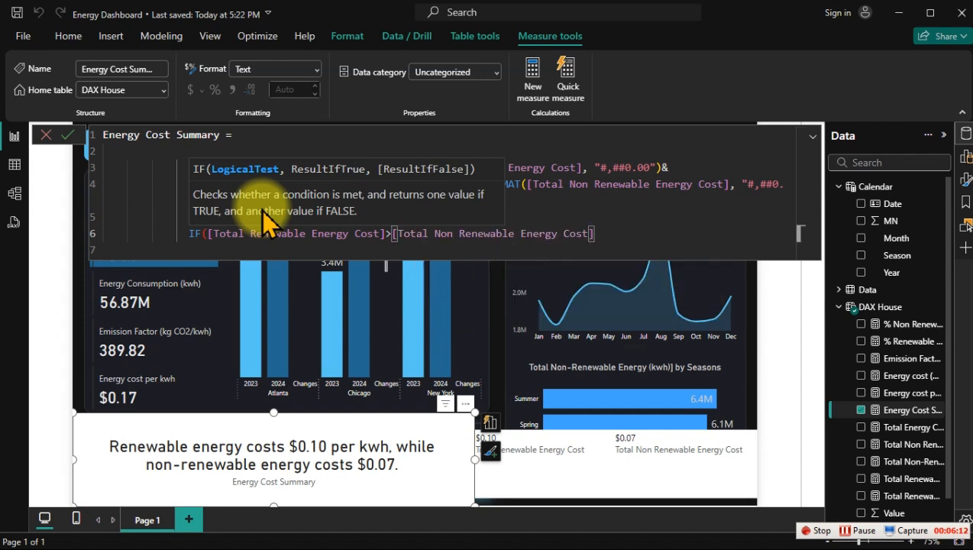
type(",")
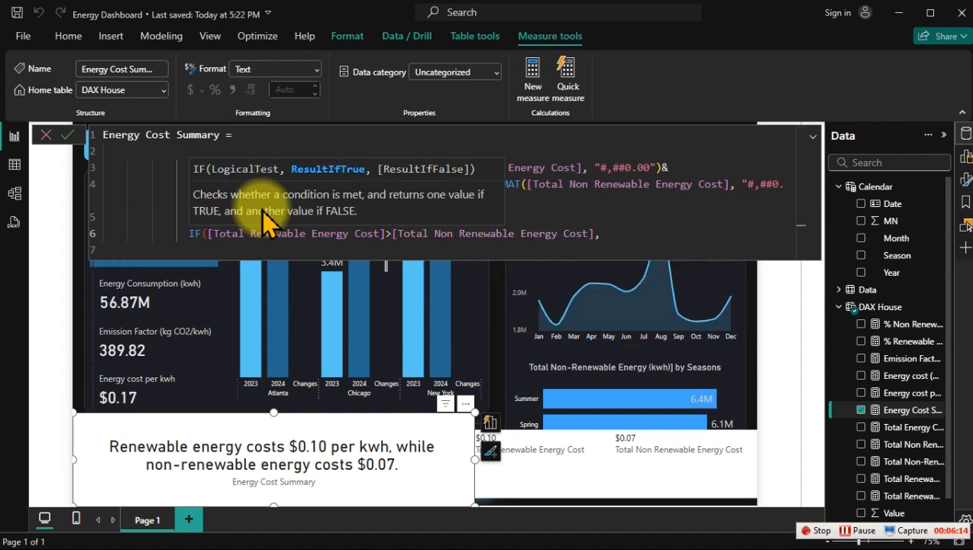
Step: Begin the IF's true result on a new line with "higher by "& FORMAT( and a line break
key("shift+Return")
type("\"")
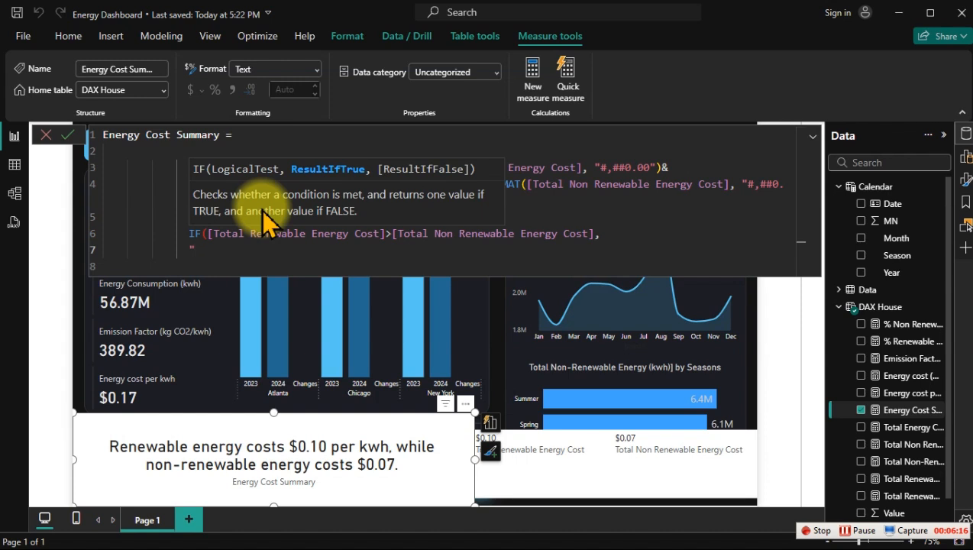
type("higher by \"& for")
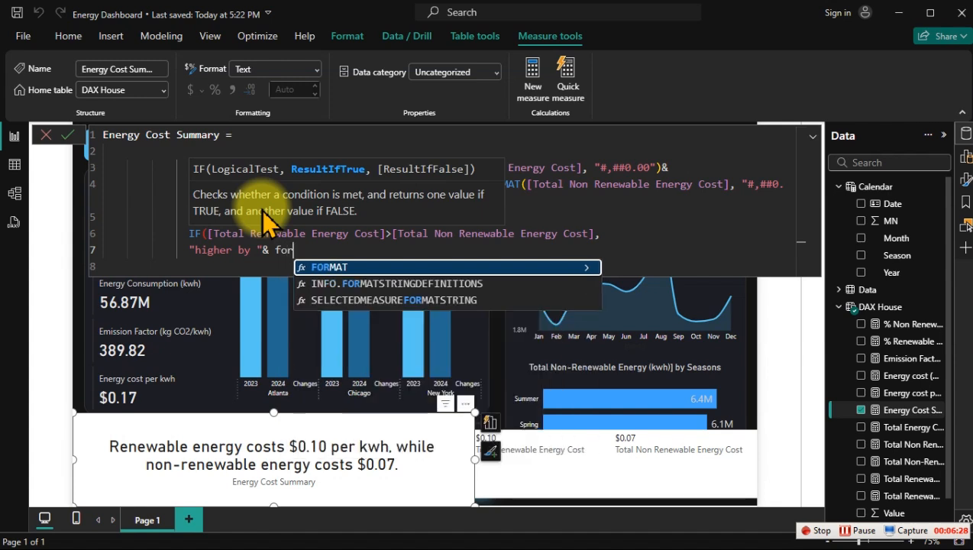
key("Tab")
type("(")
key("Return")
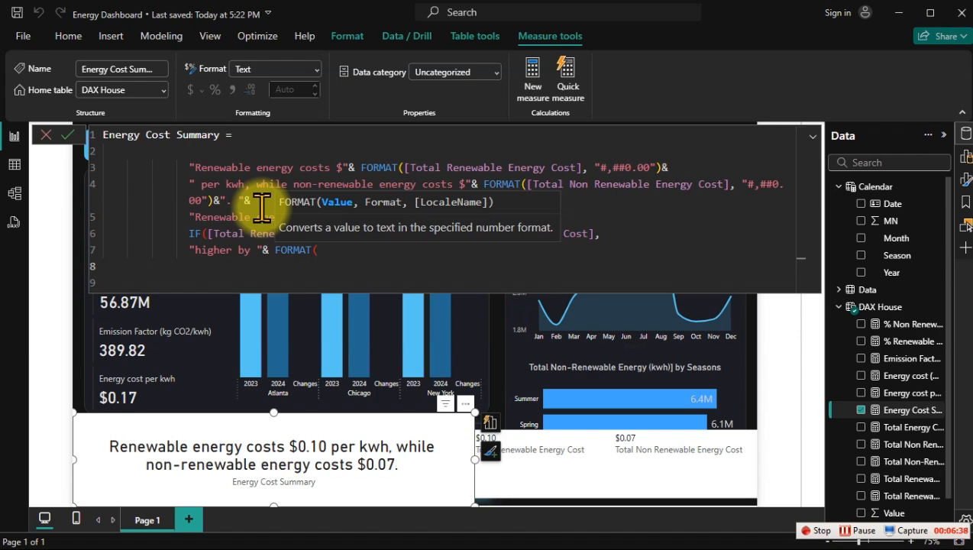
Step: Open a DIVIDE function inside FORMAT and start its numerator on a new line with [Total Renewable Energy Cost]
type("DIVIDE(")
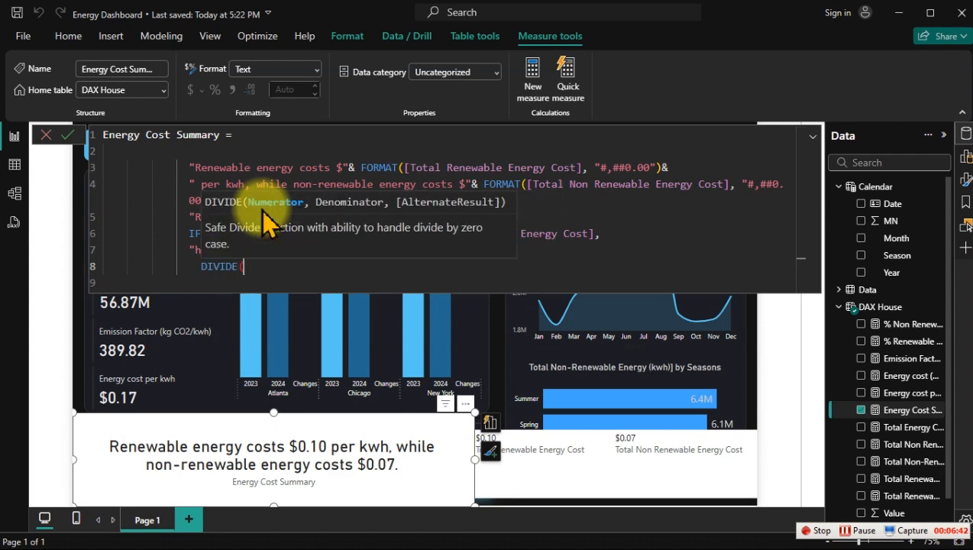
key("shift+Return")
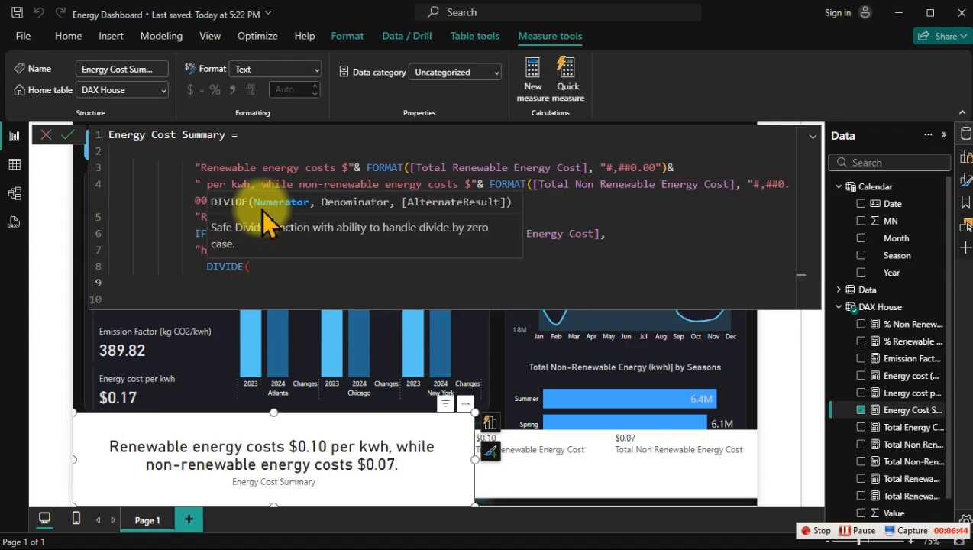
type("[tot")
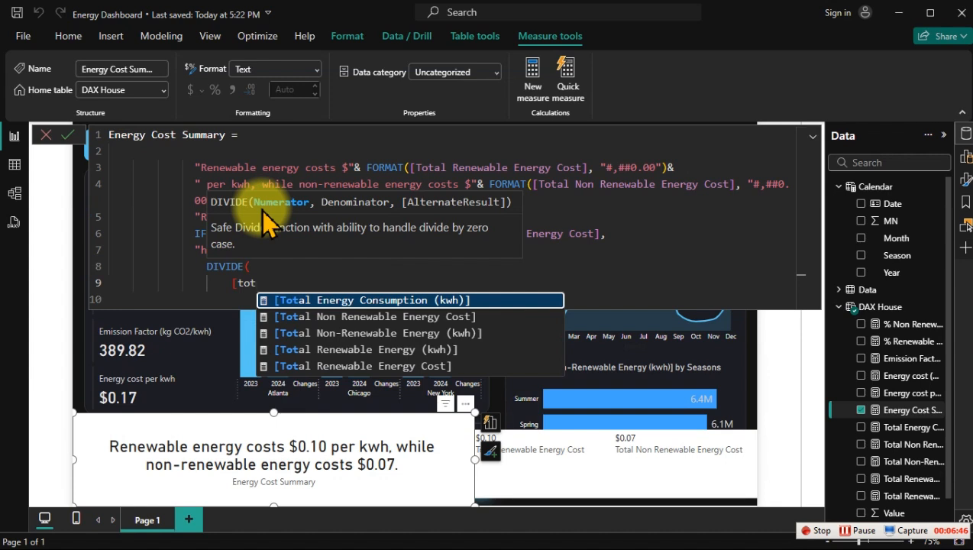
key("Down")
key("Down")
key("Down")
key("Down")
key("Tab")
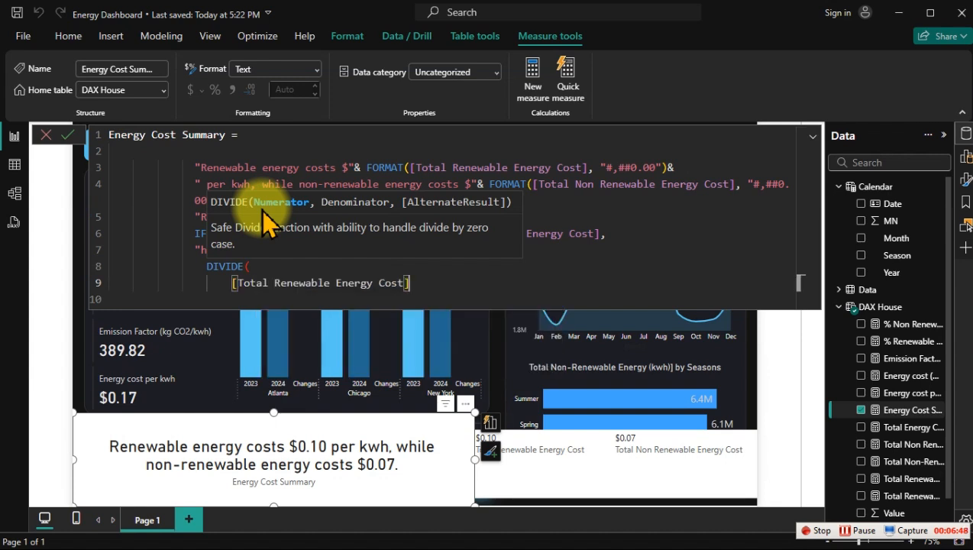
type(",")
key("Return")
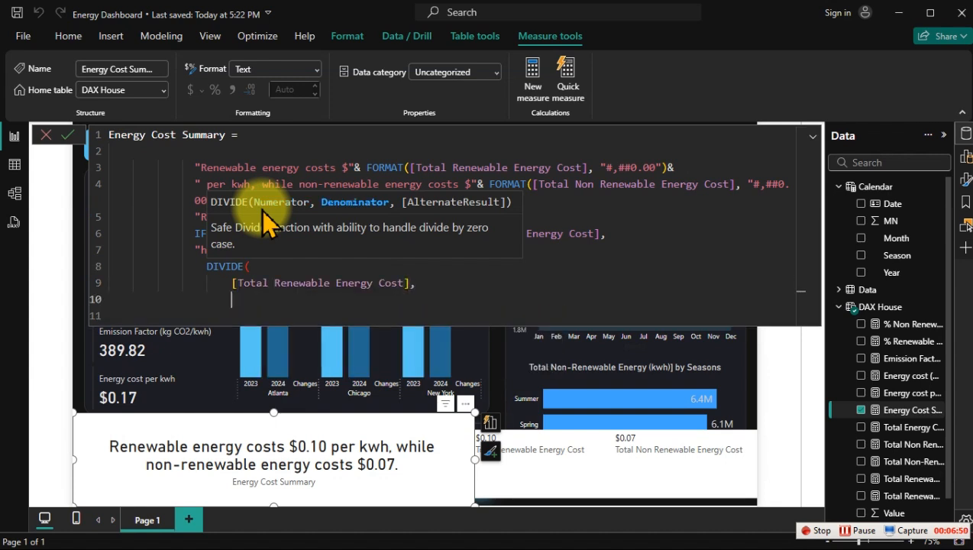
key("BackSpace")
key("BackSpace")
key("BackSpace")
key("BackSpace")
key("BackSpace")
key("BackSpace")
key("BackSpace")
Step: Subtract [Total Non Renewable Energy Cost] in the DIVIDE numerator and end the argument with a comma
type("-")
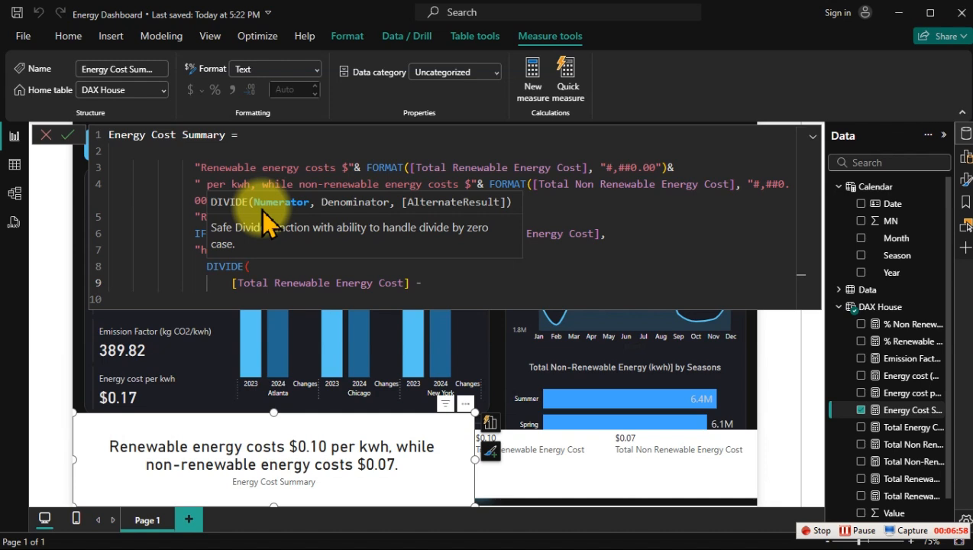
type(" [tot")
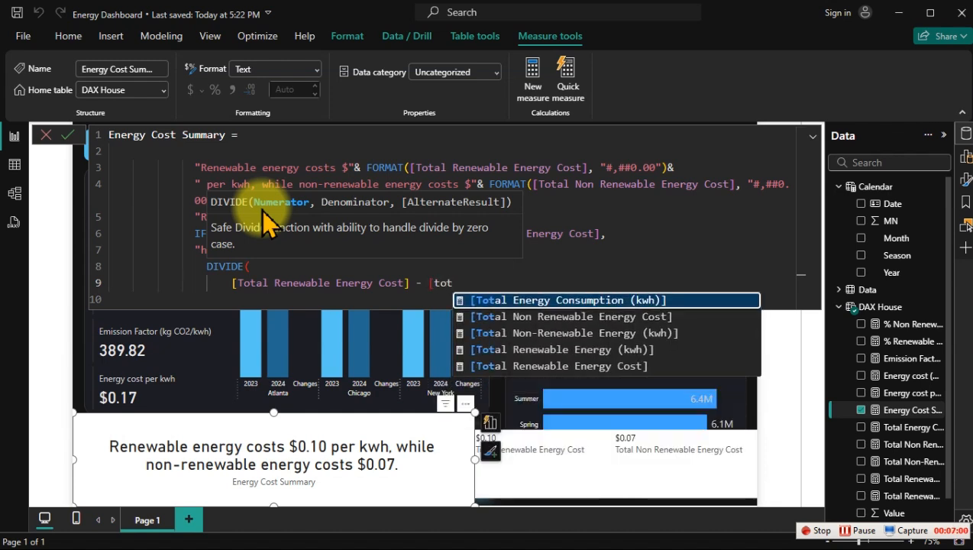
key("Down")
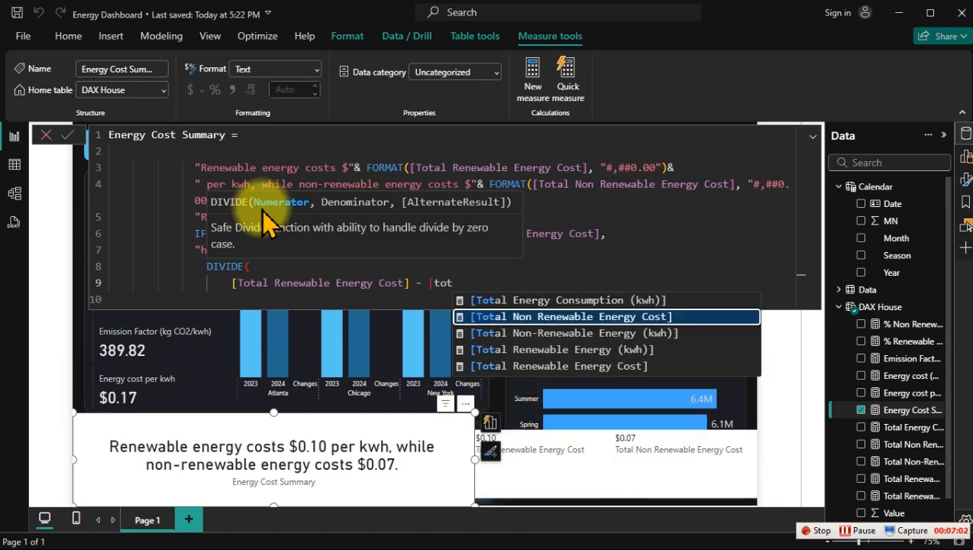
key("Tab")
type(",")
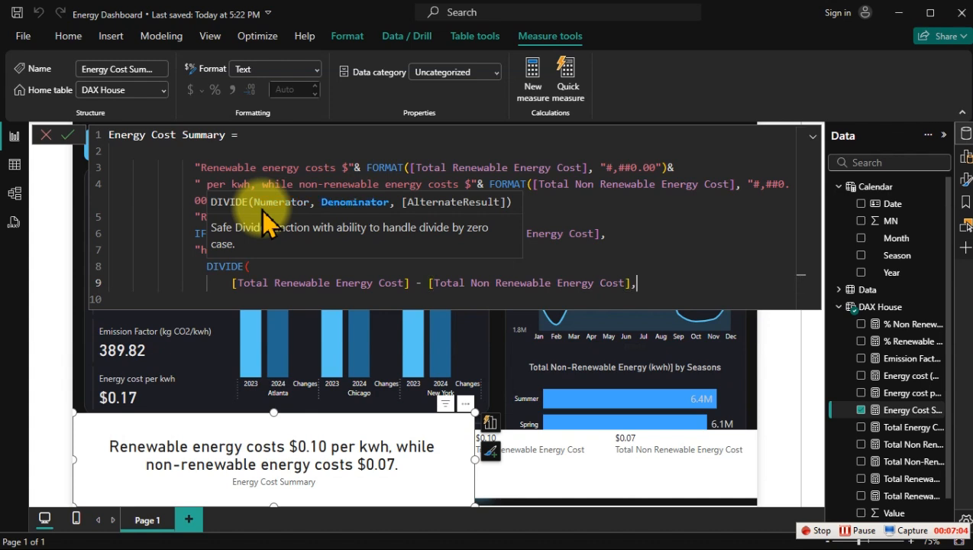
Step: Enter [Total Non Renewable Energy Cost] as the denominator on its own line and close the DIVIDE function on the following line
key("shift+Return")
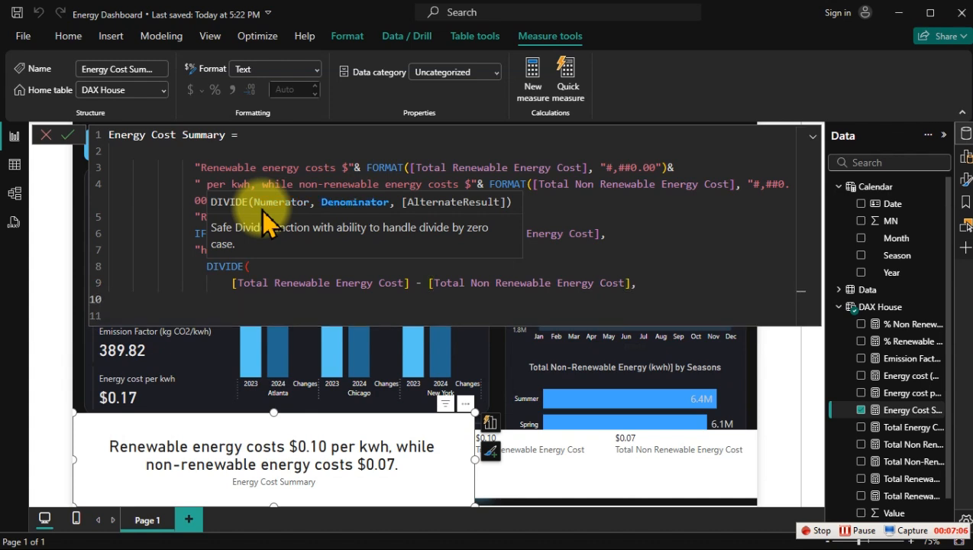
type("[tot")
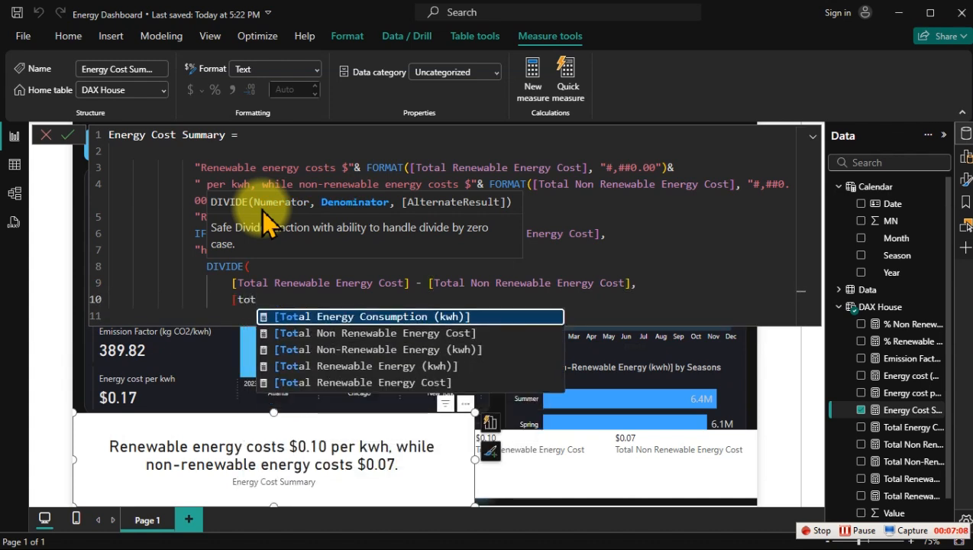
key("Down")
key("Tab")
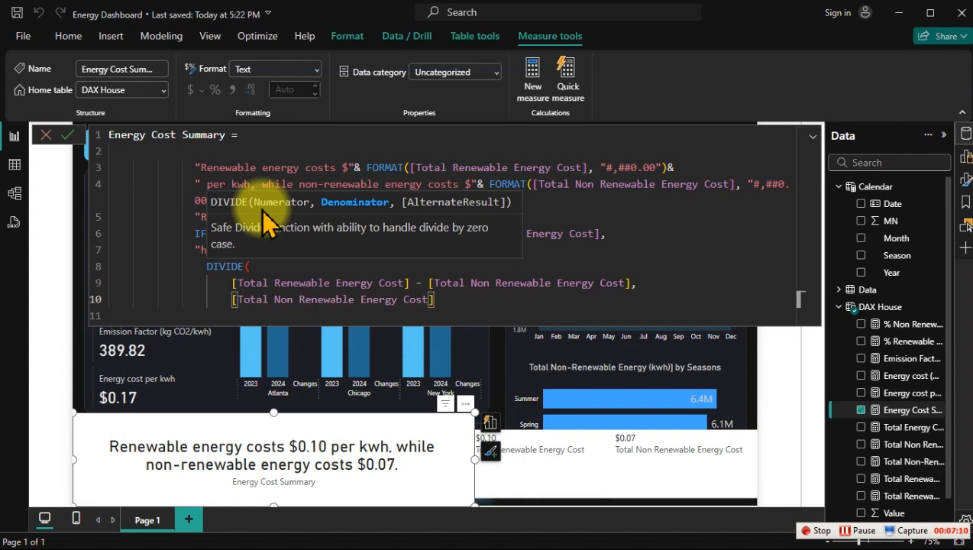
key("shift+Return")
type(")")
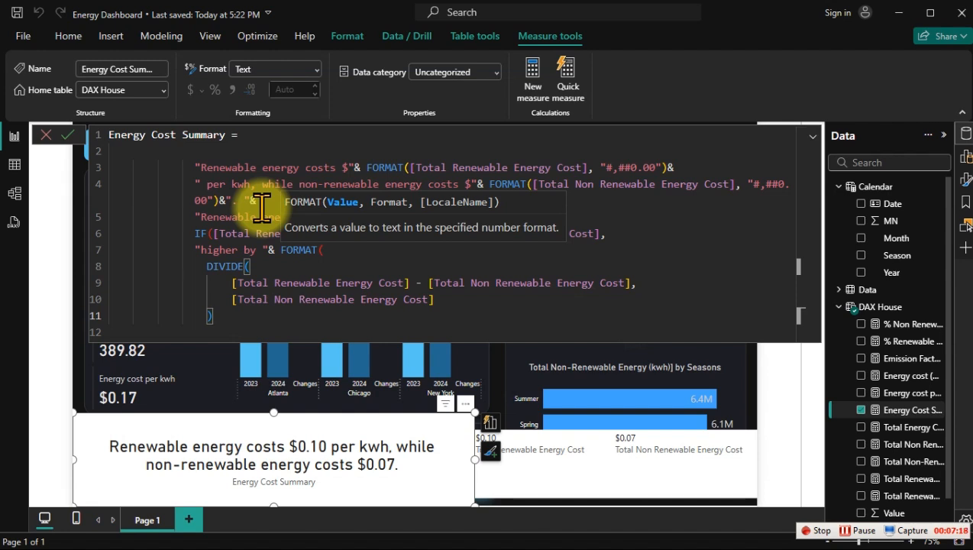
Step: Multiply the DIVIDE result by 100, add a comma, and start a new line for FORMAT's format argument
type("*100")
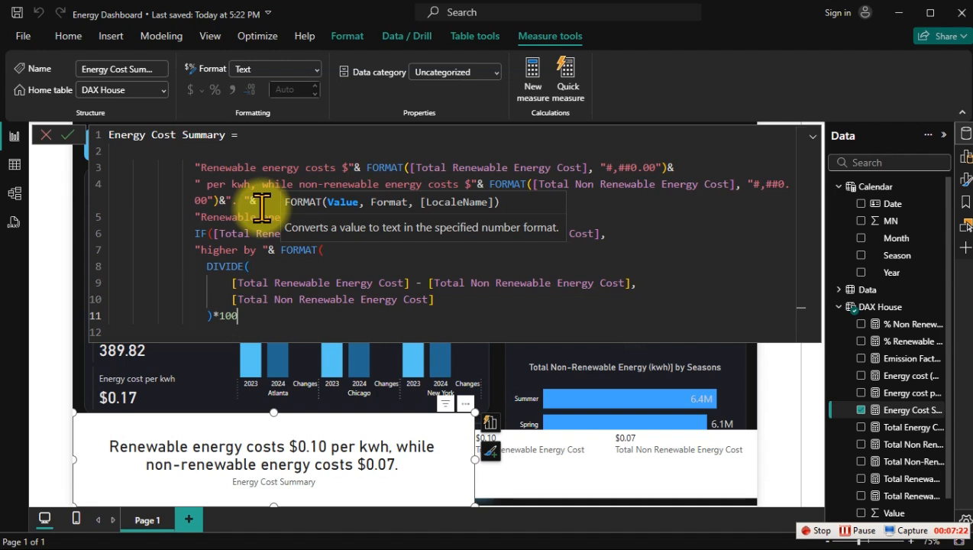
type(",")
key("shift+Return")
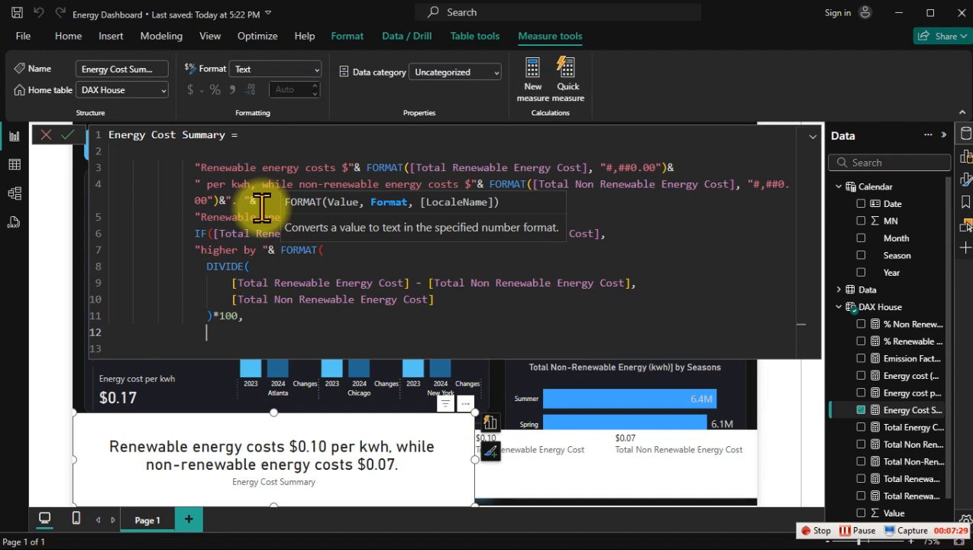
left_click(330, 257)
left_click(223, 334)
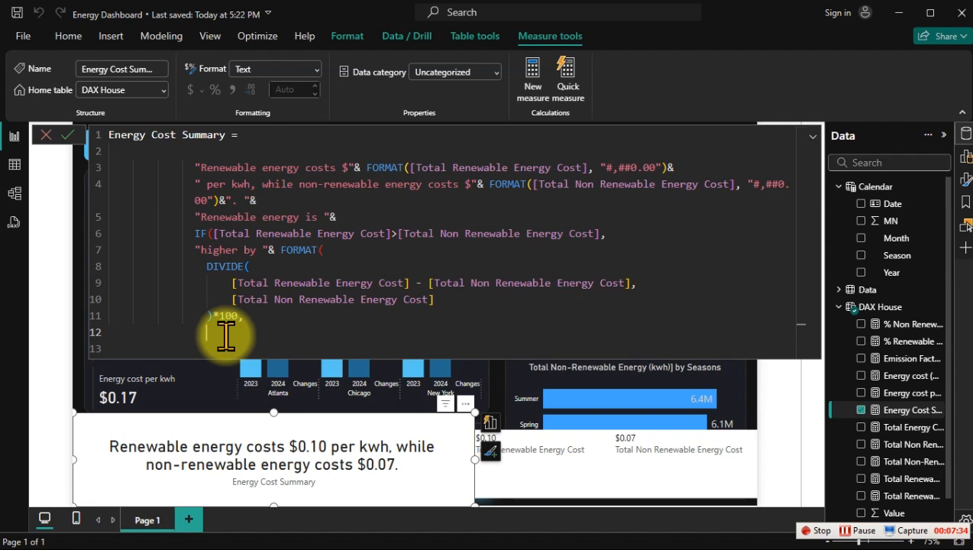
Step: Enter "0.0" as the format argument and close the FORMAT function
type("\"")
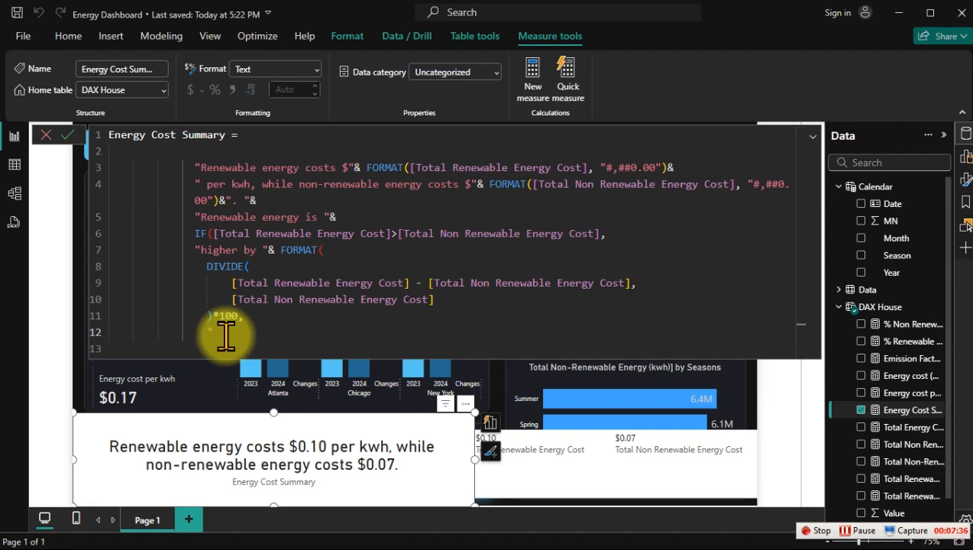
type("0.0\"")
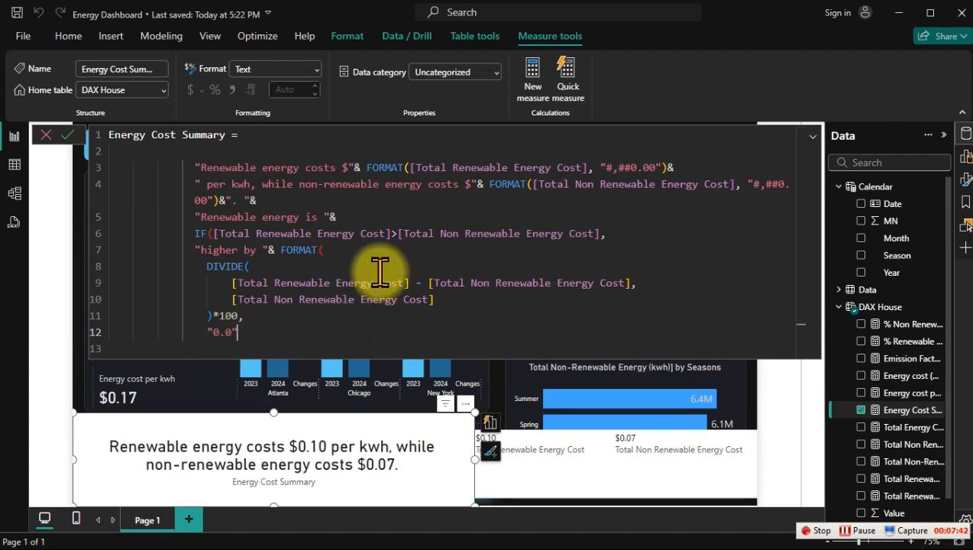
type(")&\" %, whi")
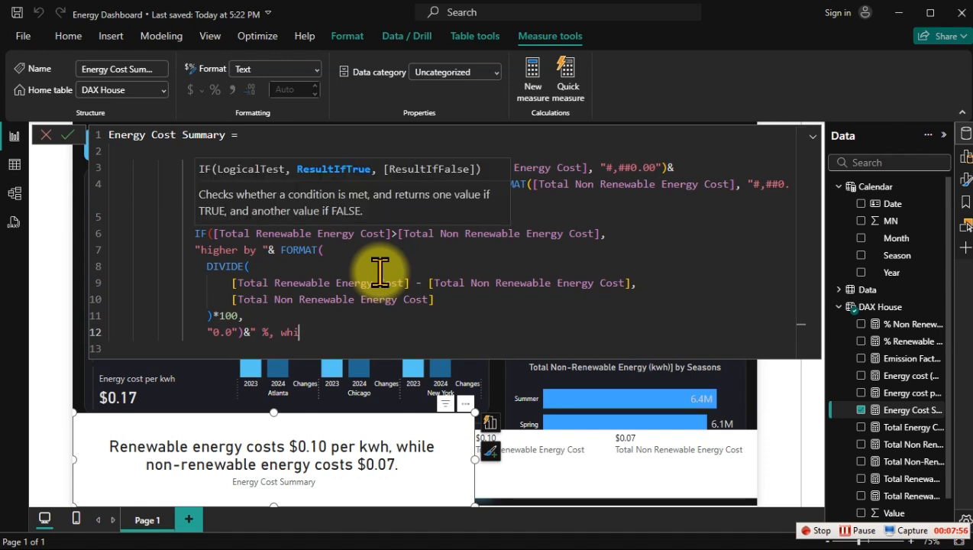
type("ch is bad for")
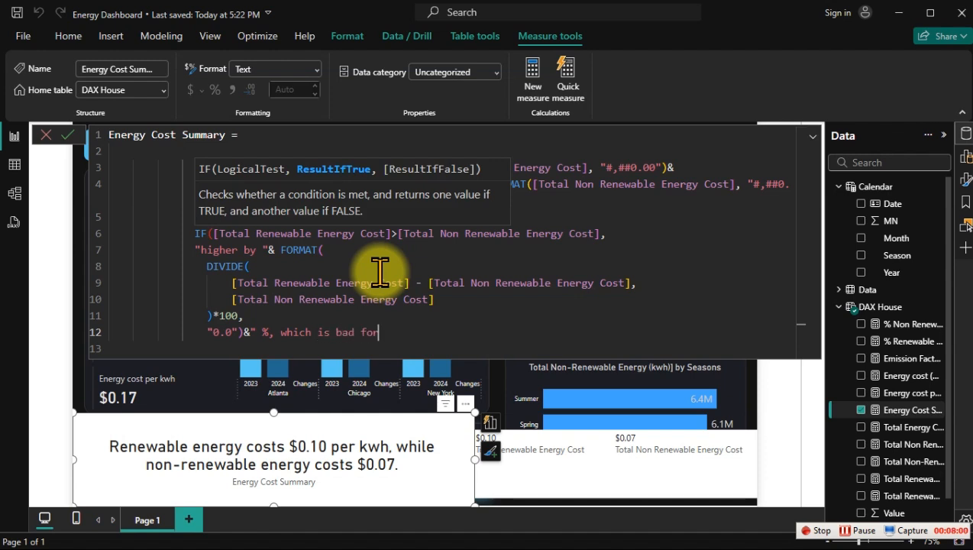
type(" costo")
Step: Concatenate the text " %, which is bad for costs savings," after the FORMAT function in the IF's true result
key("BackSpace")
key("BackSpace")
type("s savings")
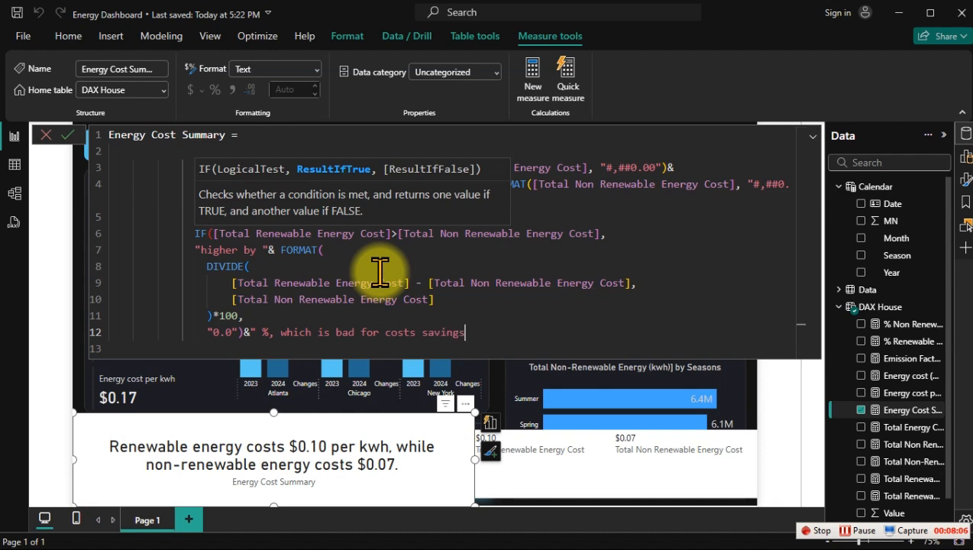
type(",\"")
Step: Close the IF function on its own line and commit the Energy Cost Summary measure
key("Return")
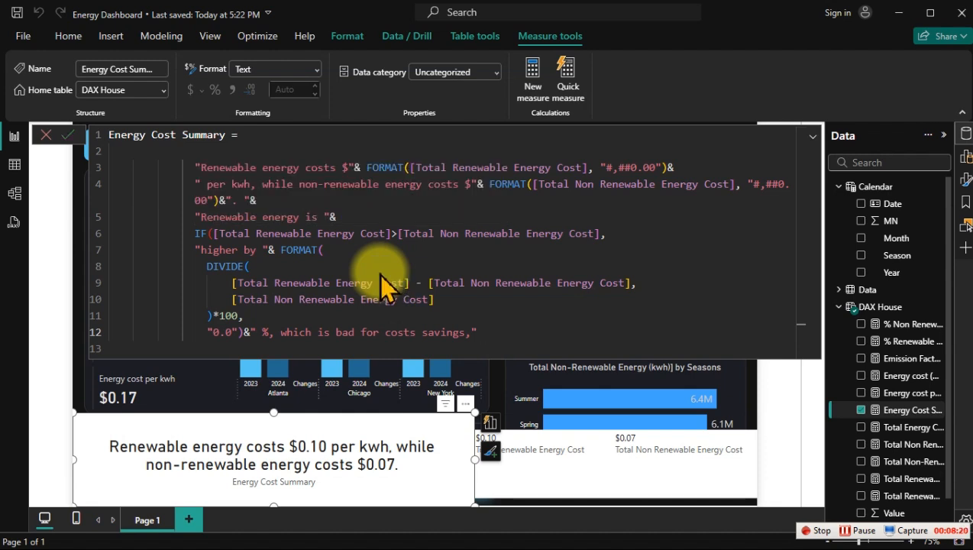
type(")")
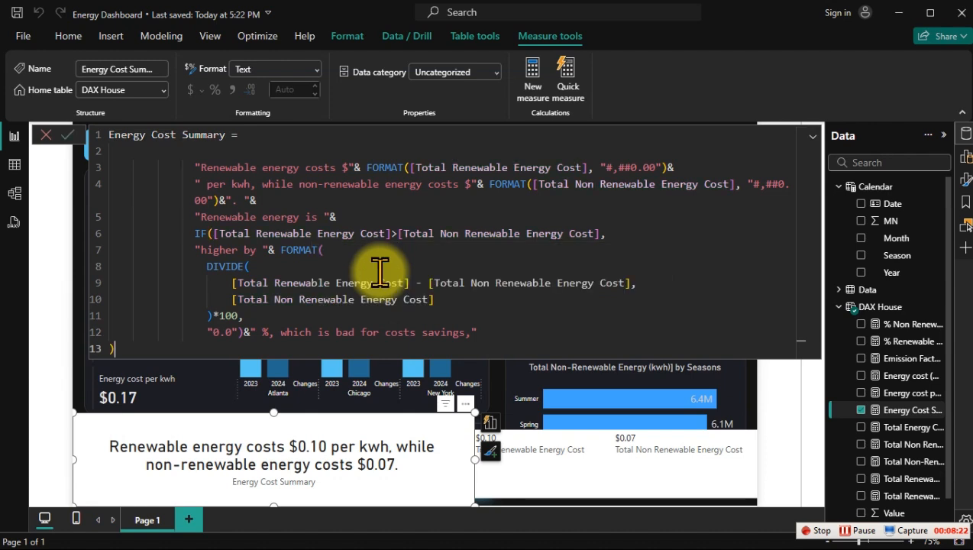
key("Return")
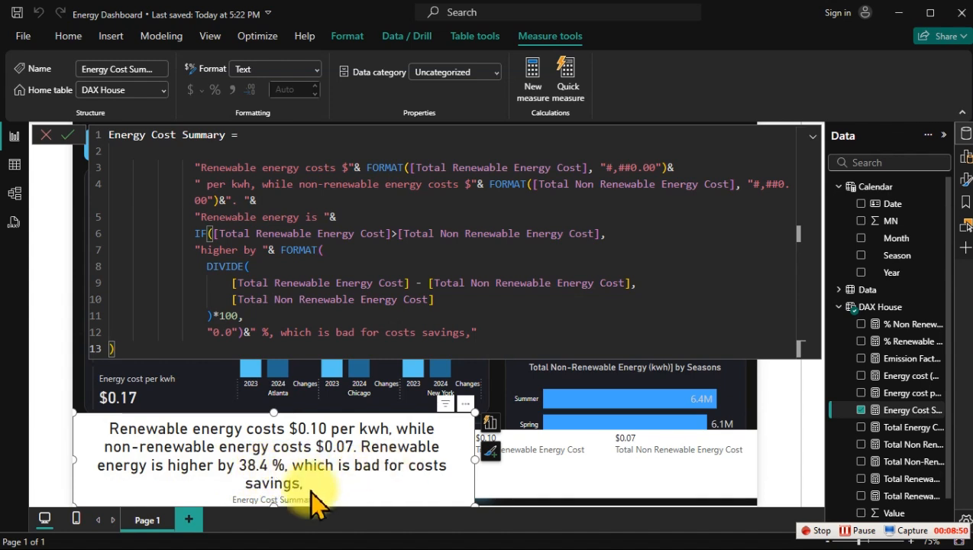
Step: End the "which is bad for costs savings" text with a period inside the quotes and add an argument comma after it
left_click_drag(487, 332, 194, 164)
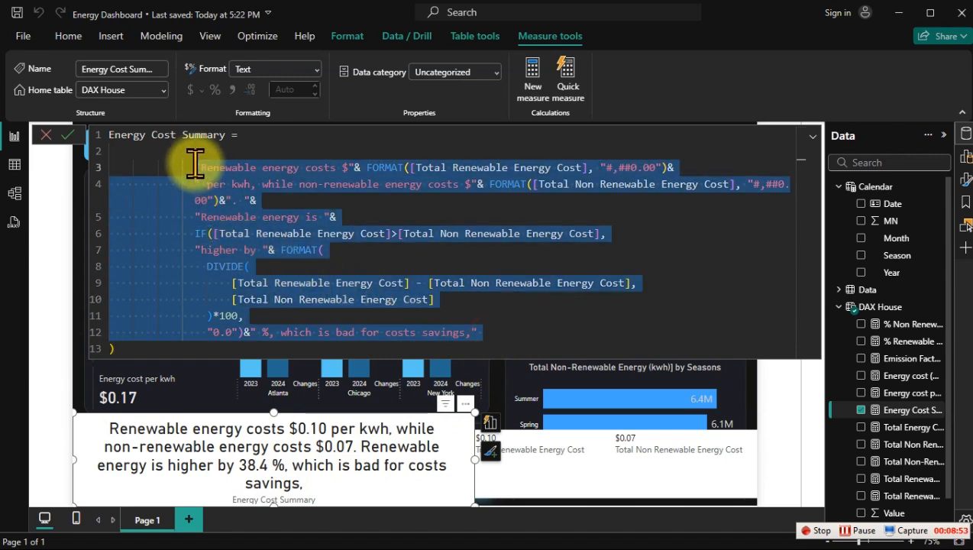
left_click(492, 332)
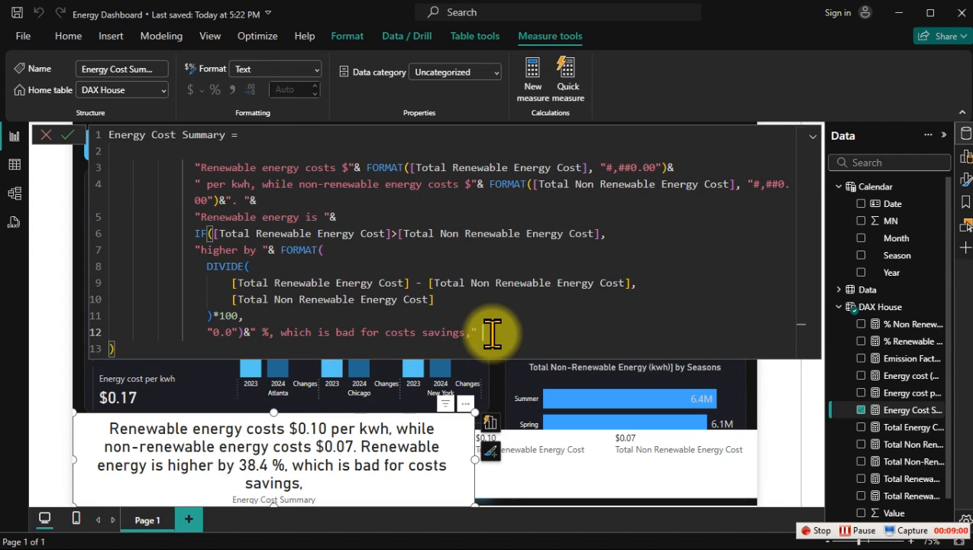
key("BackSpace")
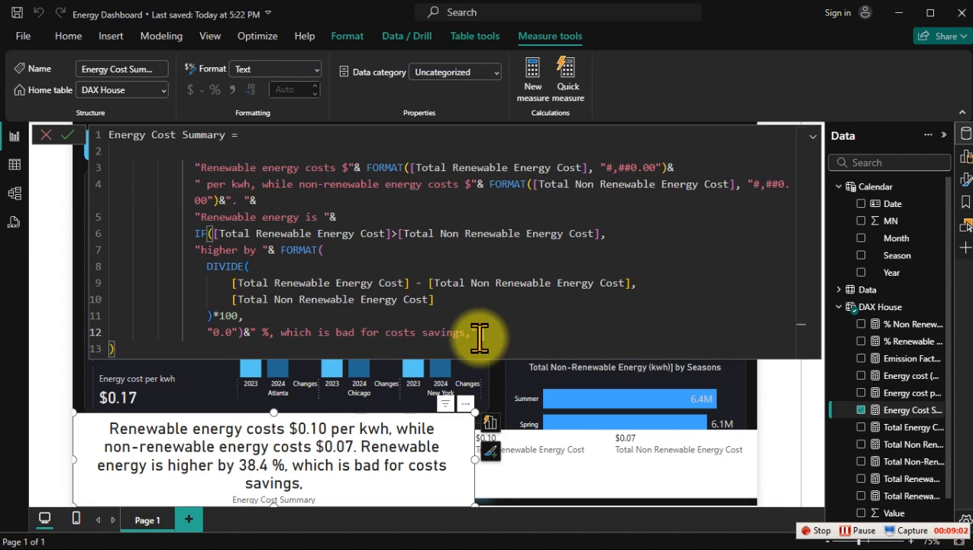
type("\"")
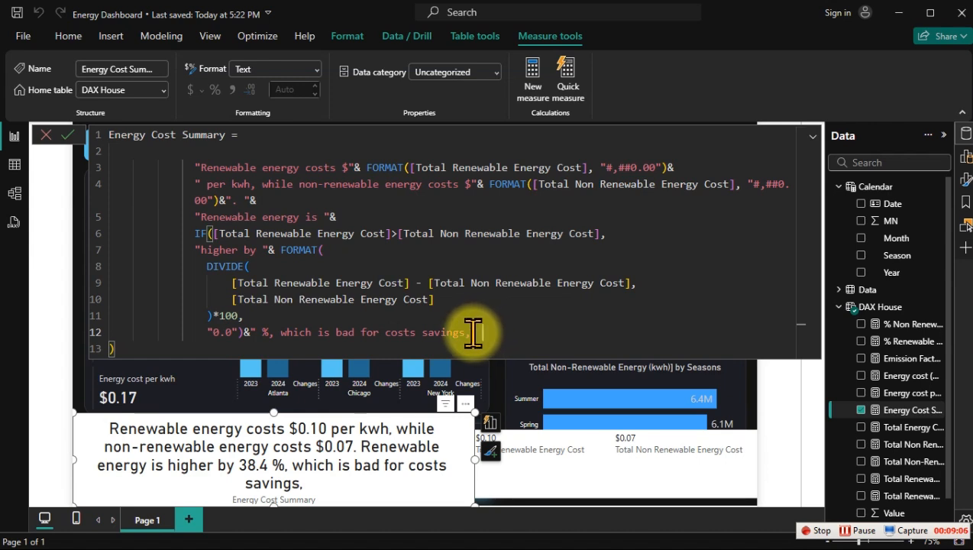
key("BackSpace")
key("BackSpace")
key("BackSpace")
type(".")
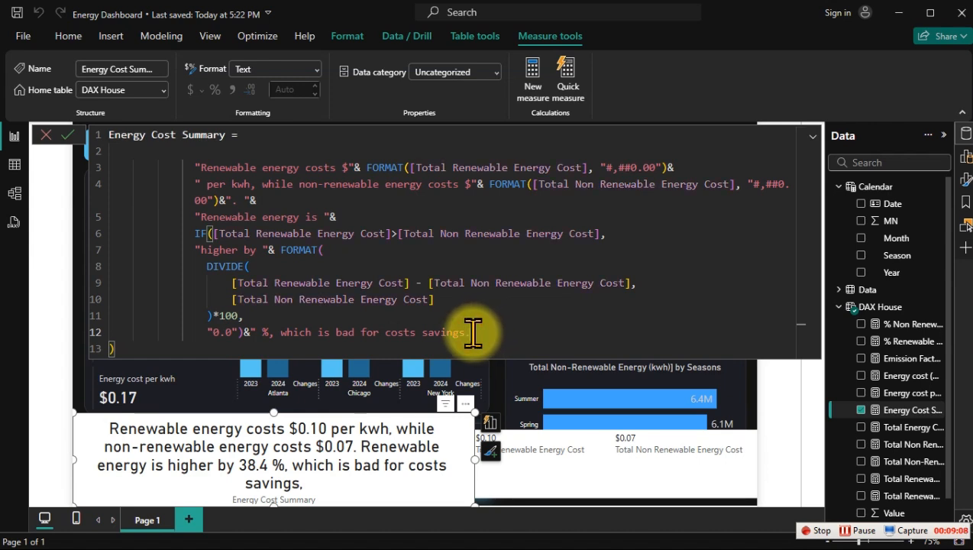
type("\" ")
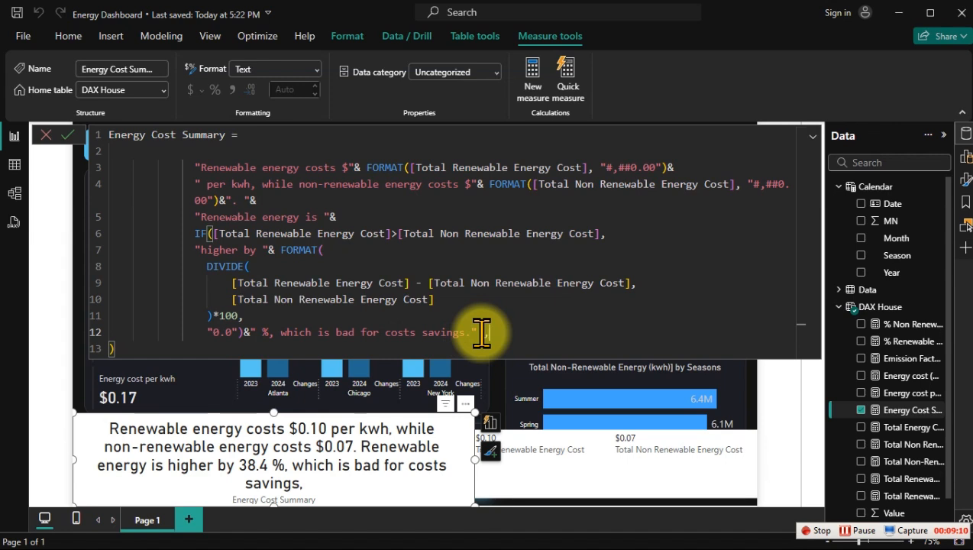
type(",")
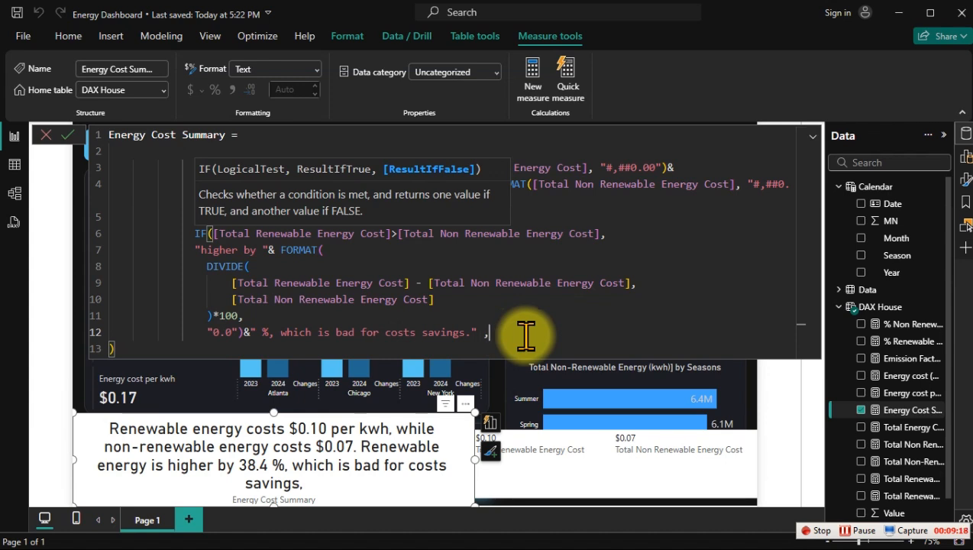
Step: Start the IF's false result on a new line with "lower by "& FORMAT( and add a line for its value
key("shift+Return")
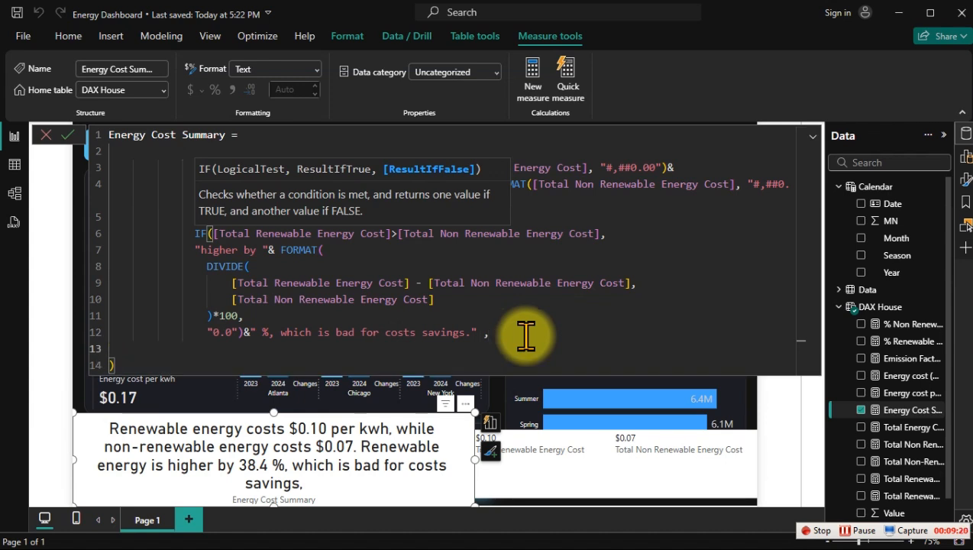
type("\"low")
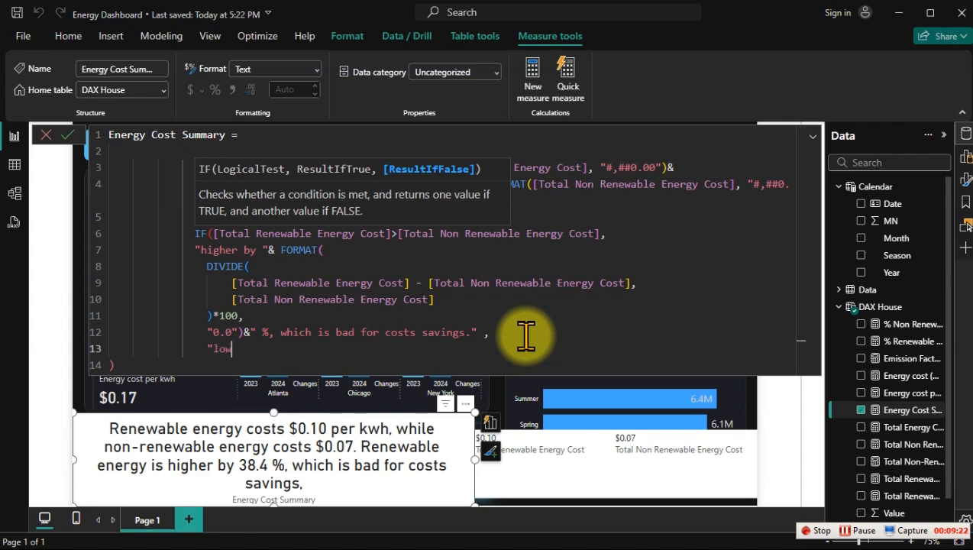
type("er by \"")
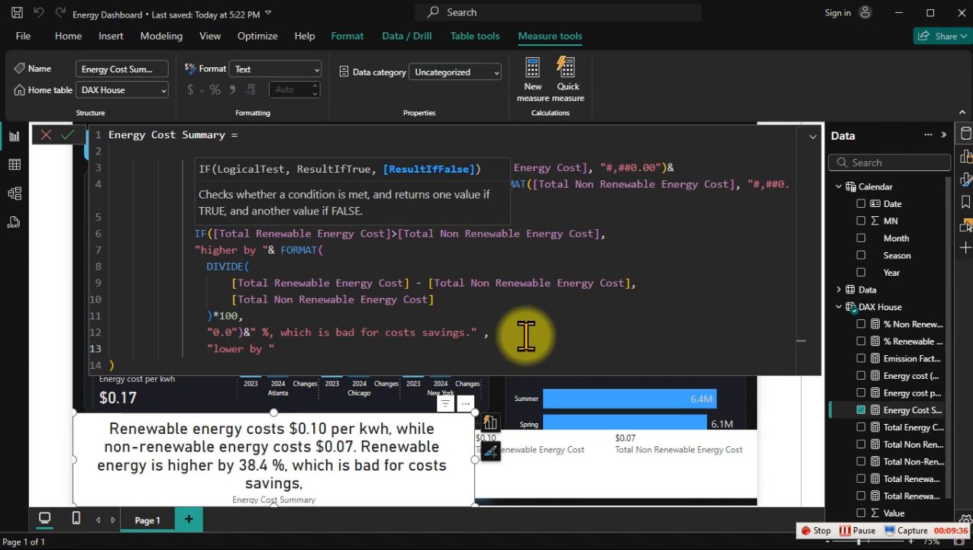
type("& for")
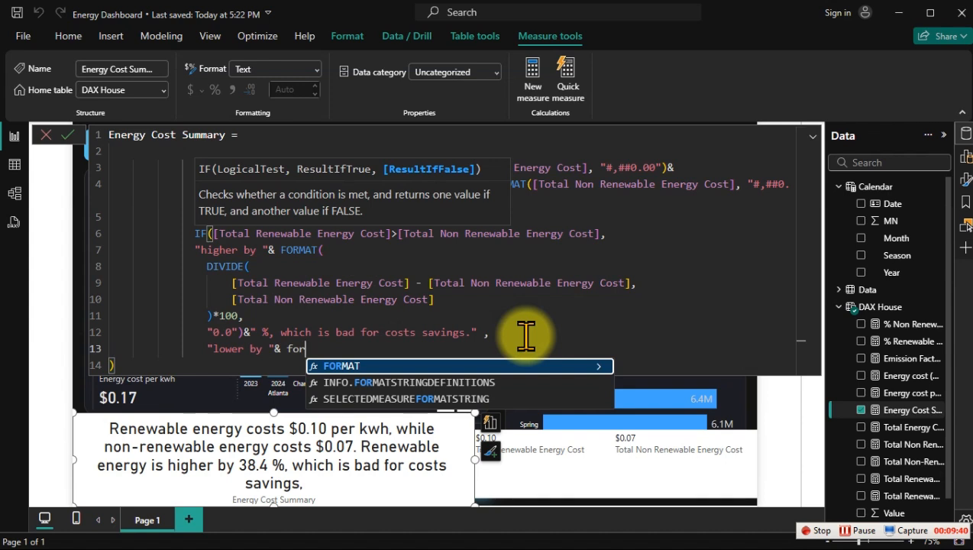
key("Tab")
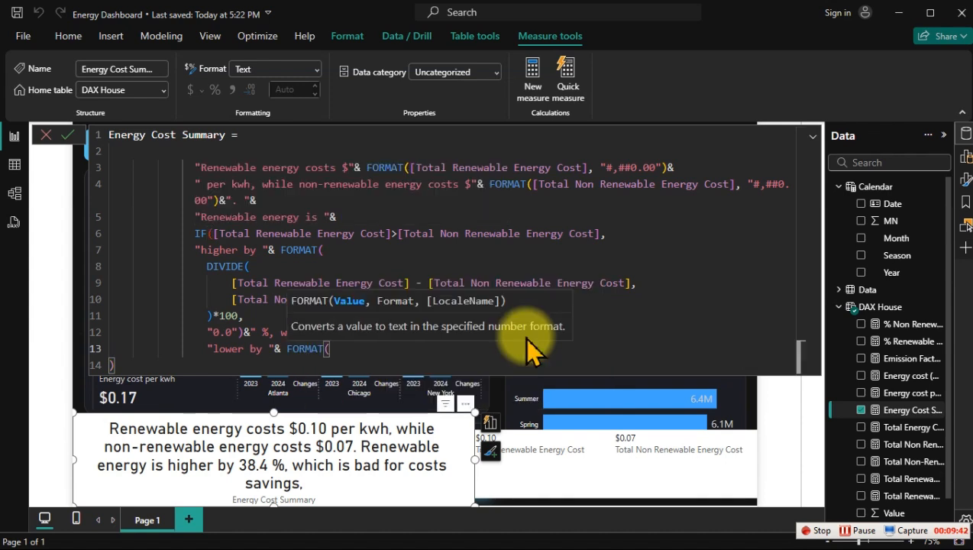
key("shift+Return")
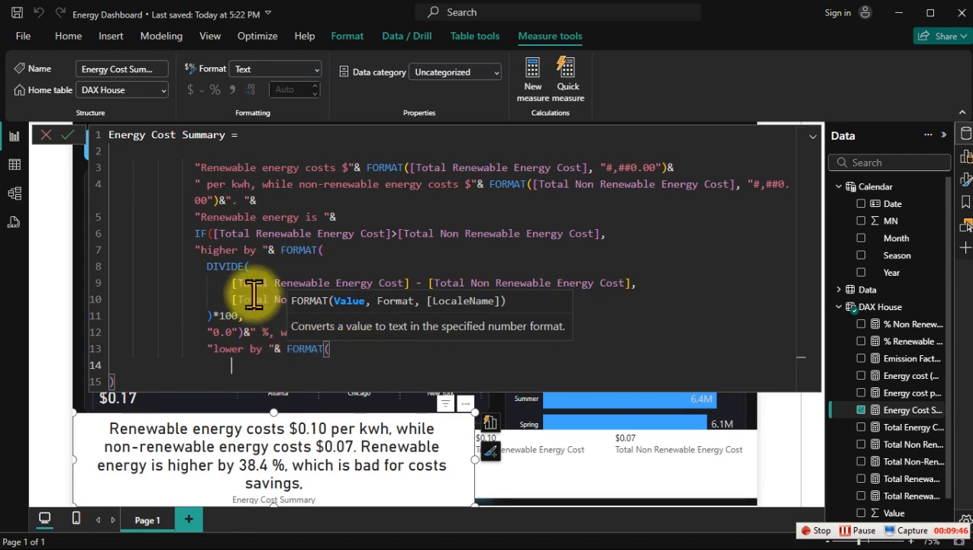
Step: Copy the DIVIDE expression, including its )*100, ending, into the FORMAT function after "lower by "
left_click_drag(207, 267, 252, 313)
key("ctrl+c")
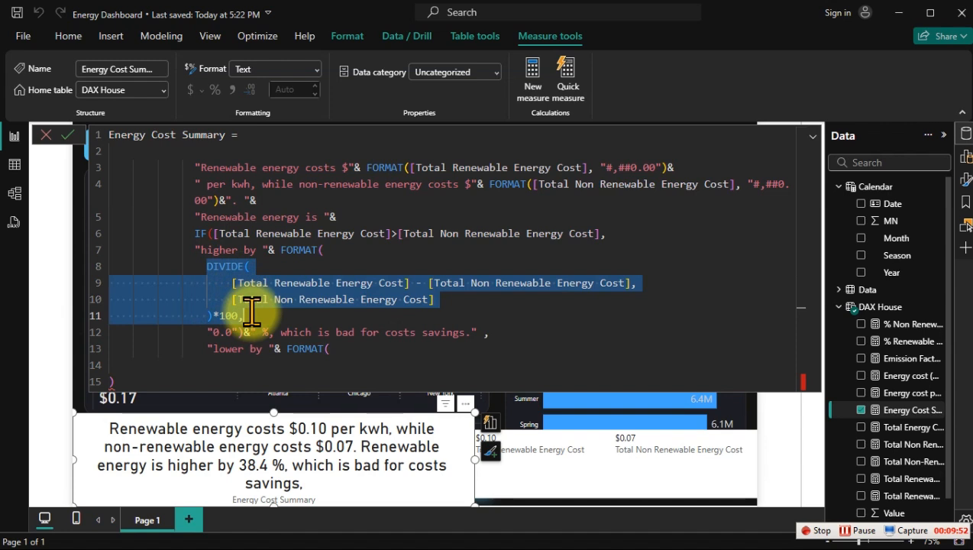
left_click(337, 348)
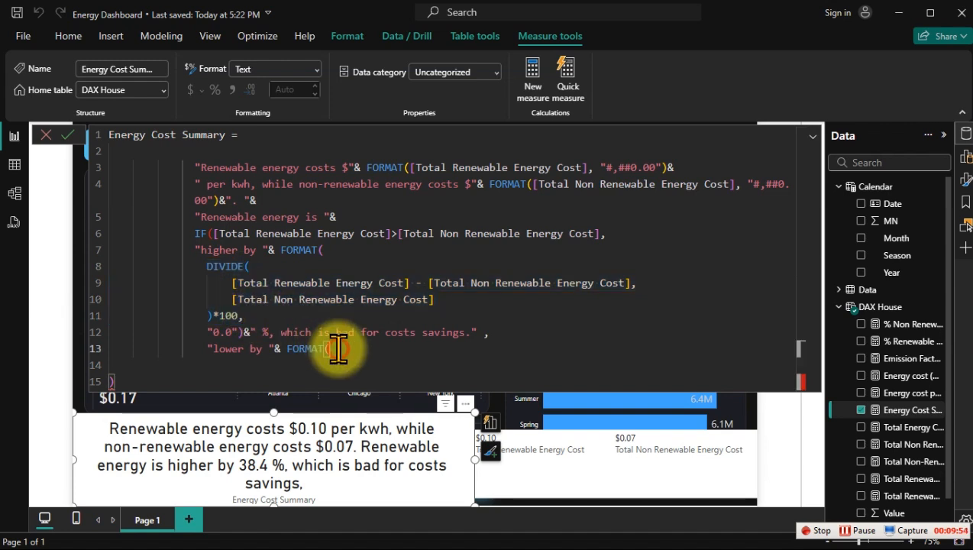
key("Return")
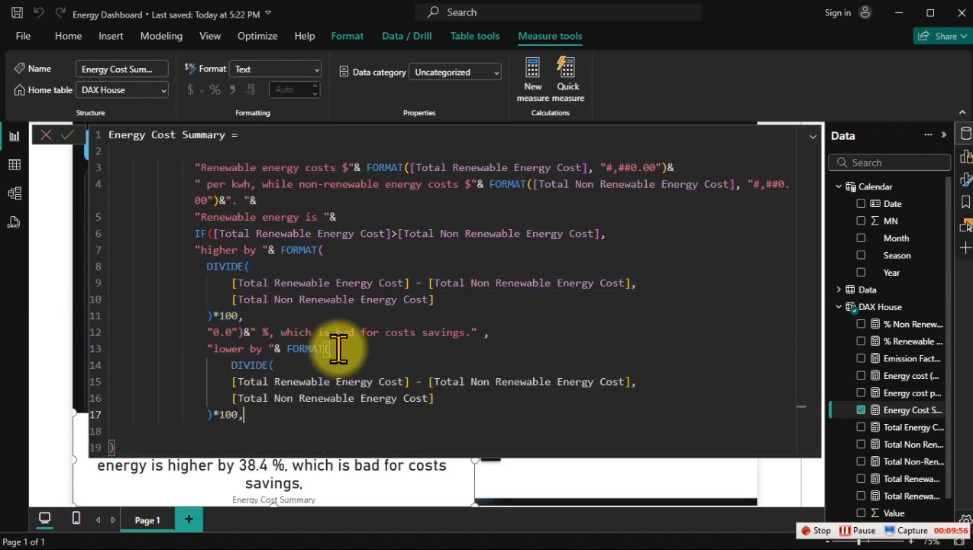
key("ctrl+v")
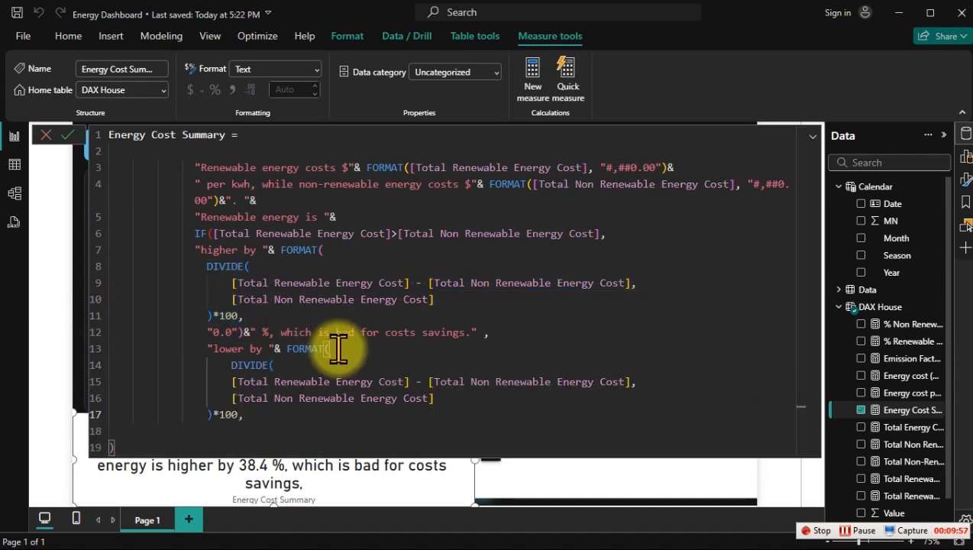
Step: Change the copied DIVIDE numerator to [Total Non Renewable Energy Cost] - [Total Renewable Energy Cost]
left_click(278, 379)
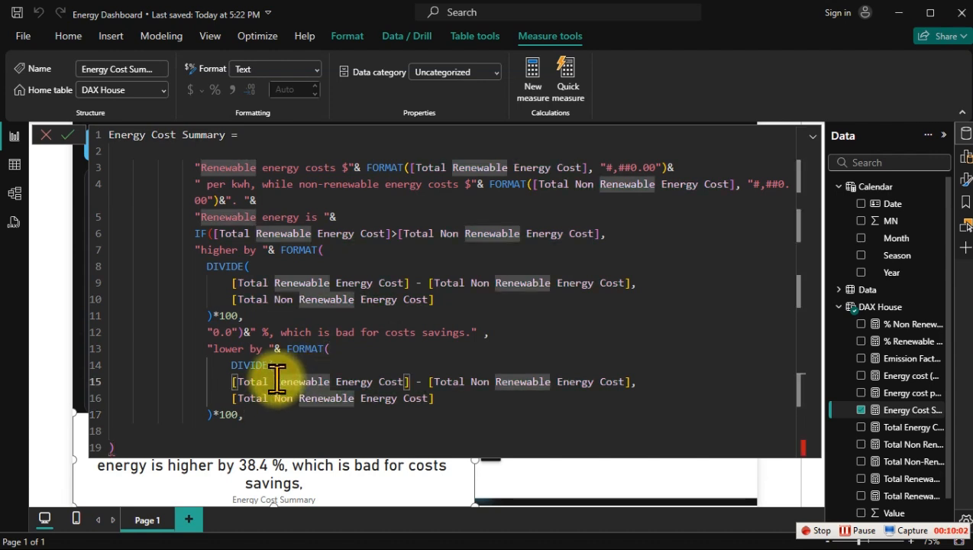
type("Non")
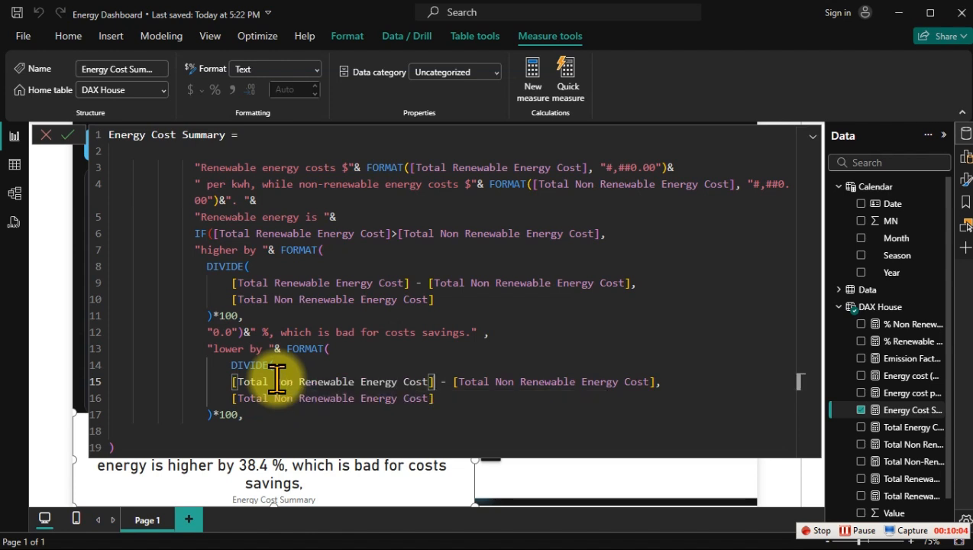
left_click(517, 380)
key("BackSpace")
key("BackSpace")
key("BackSpace")
key("BackSpace")
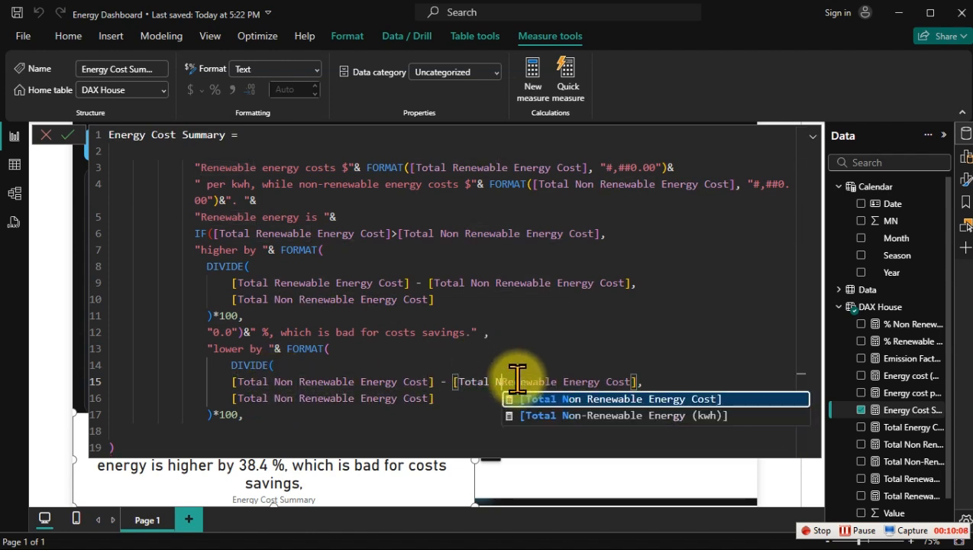
Step: Change the copied DIVIDE denominator to [Total Renewable Energy Cost]
left_click(299, 398)
key("BackSpace")
key("BackSpace")
key("BackSpace")
key("BackSpace")
key("BackSpace")
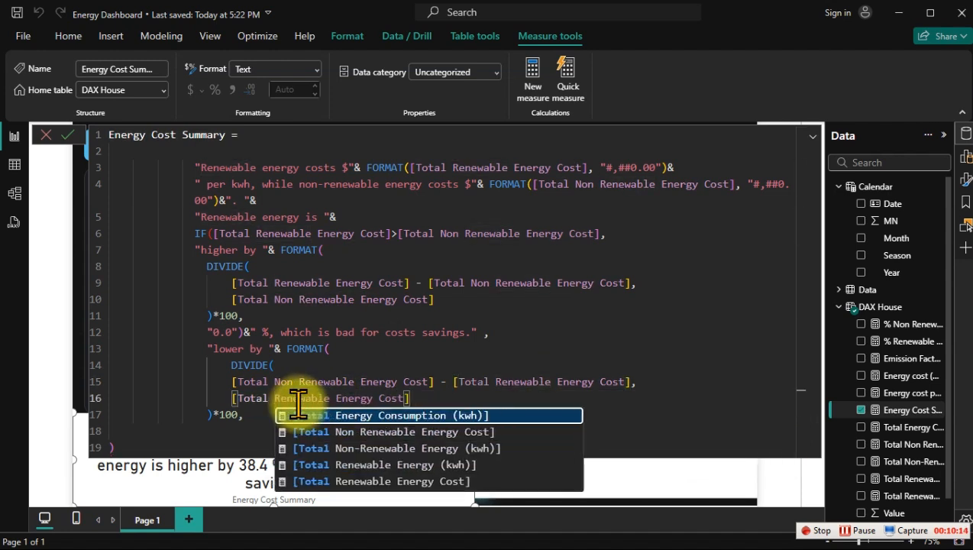
Step: Add "0.0" as the format argument on a new line below the copied DIVIDE and close the second FORMAT function
left_click(258, 415)
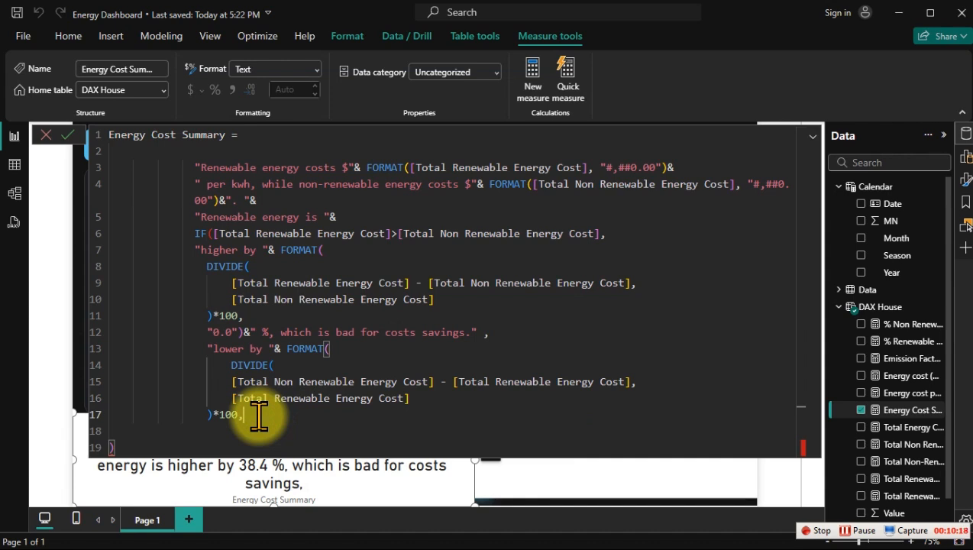
key("Return")
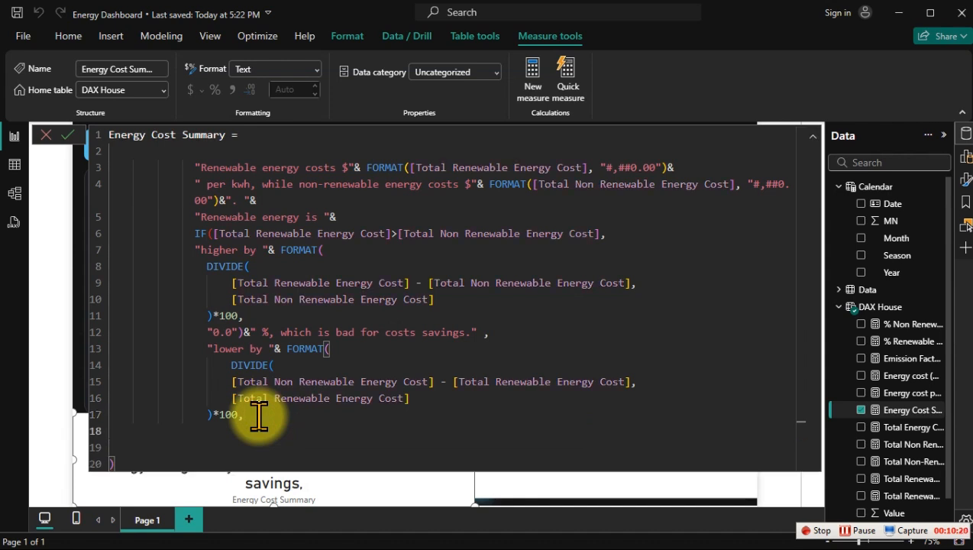
type("\"")
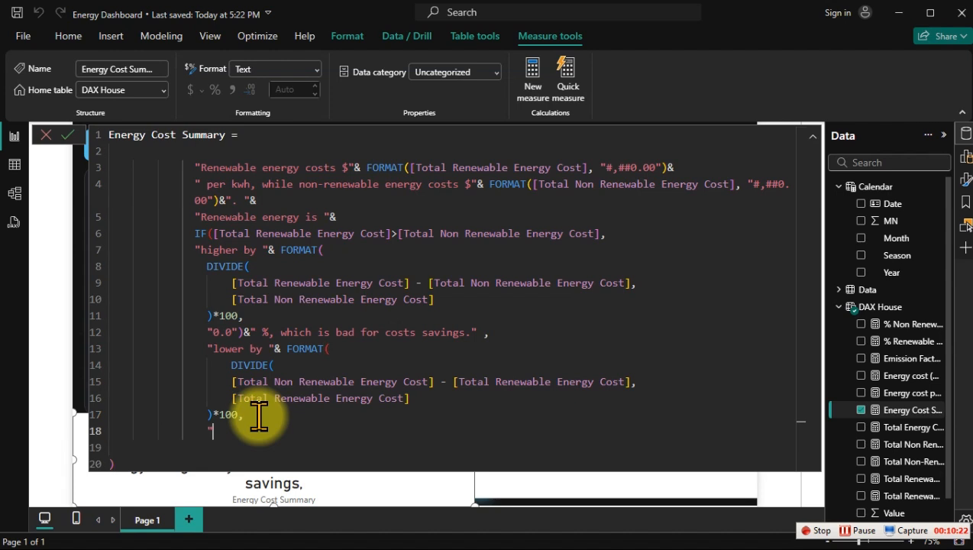
type(".0\")")
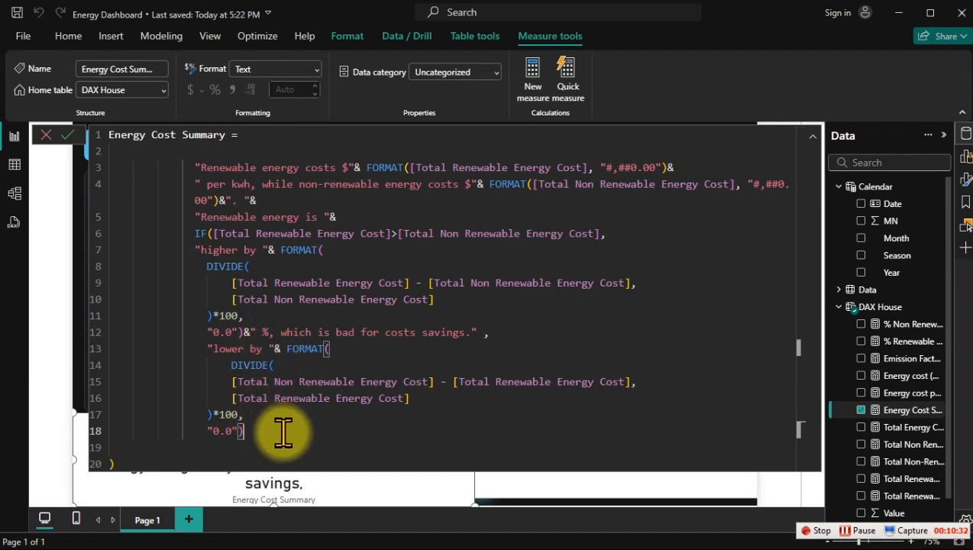
Step: Append &"%" and a trailing comma after the second FORMAT function of the Energy Cost Summary measure
type("&")
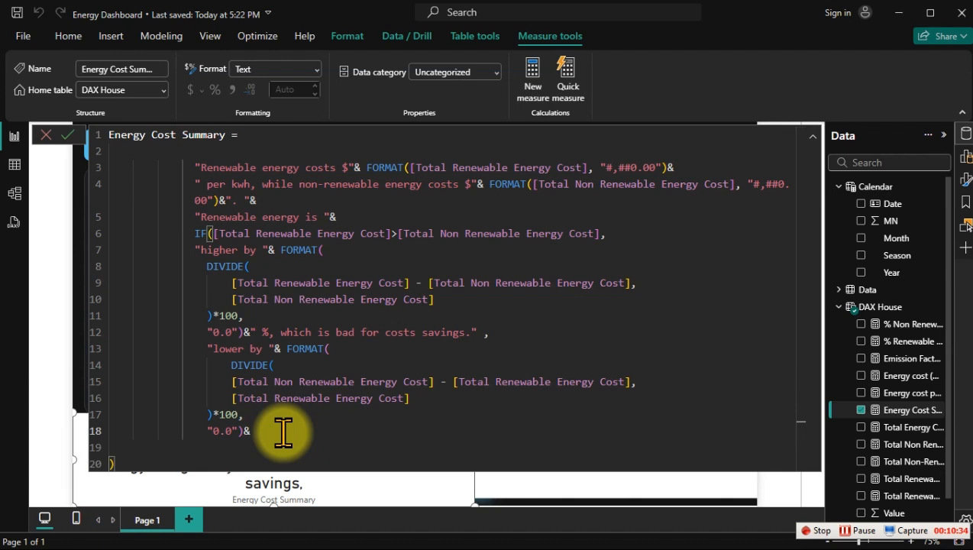
type("\"%\", wh")
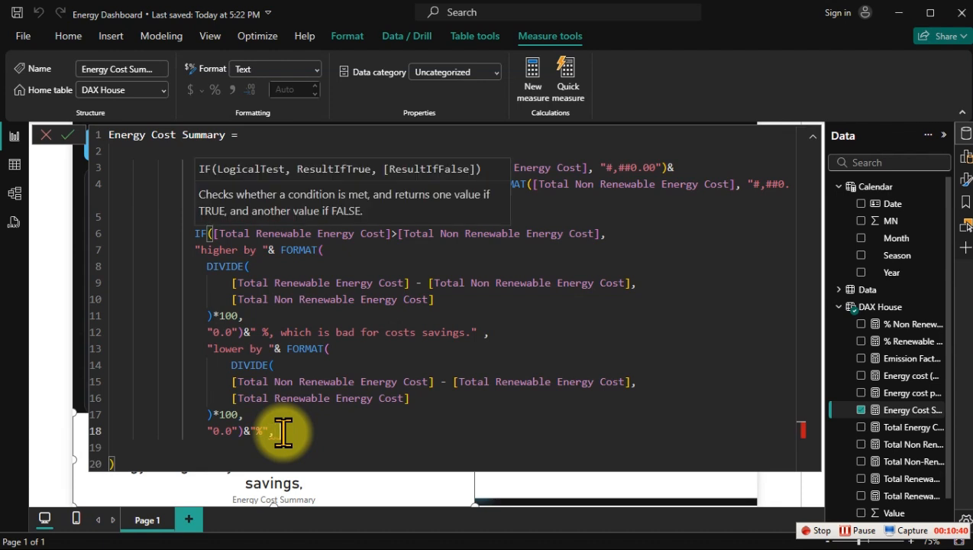
key("BackSpace")
key("BackSpace")
key("BackSpace")
key("BackSpace")
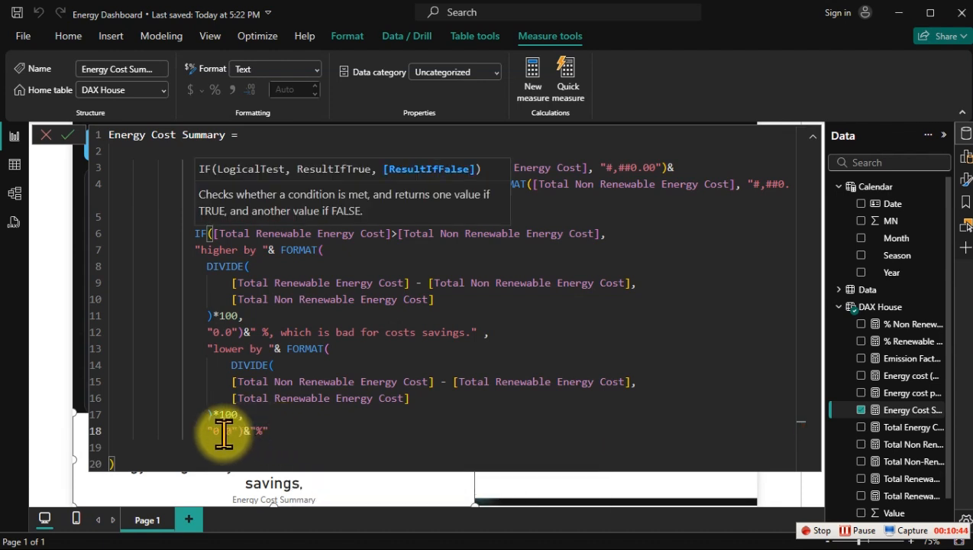
type("\"")
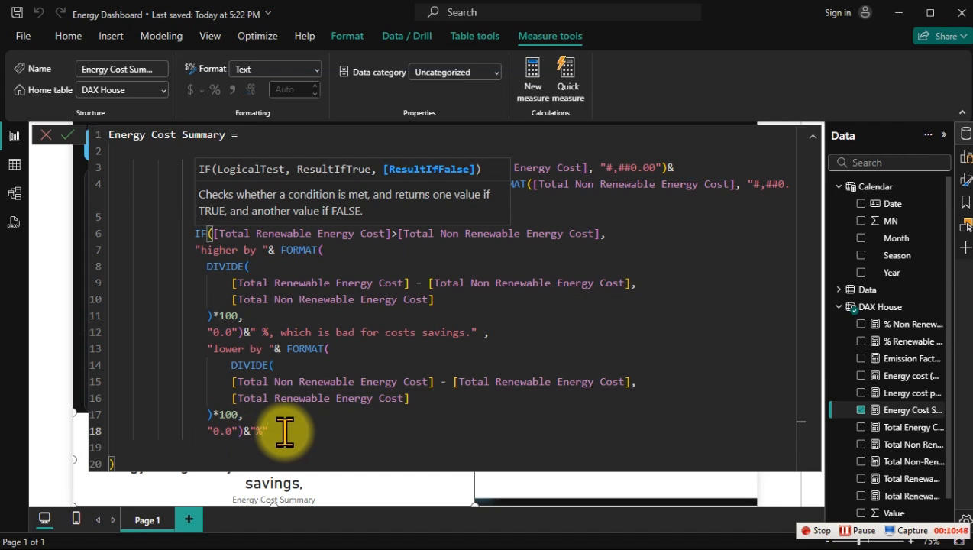
type(",")
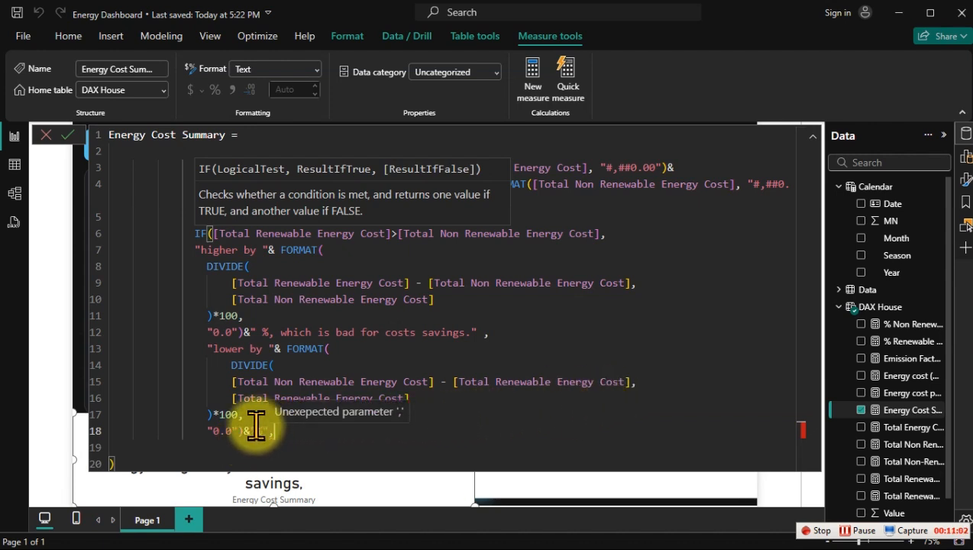
Step: Insert a space before *100 and before &"%" in the "lower by" branch of the measure
left_click(217, 415)
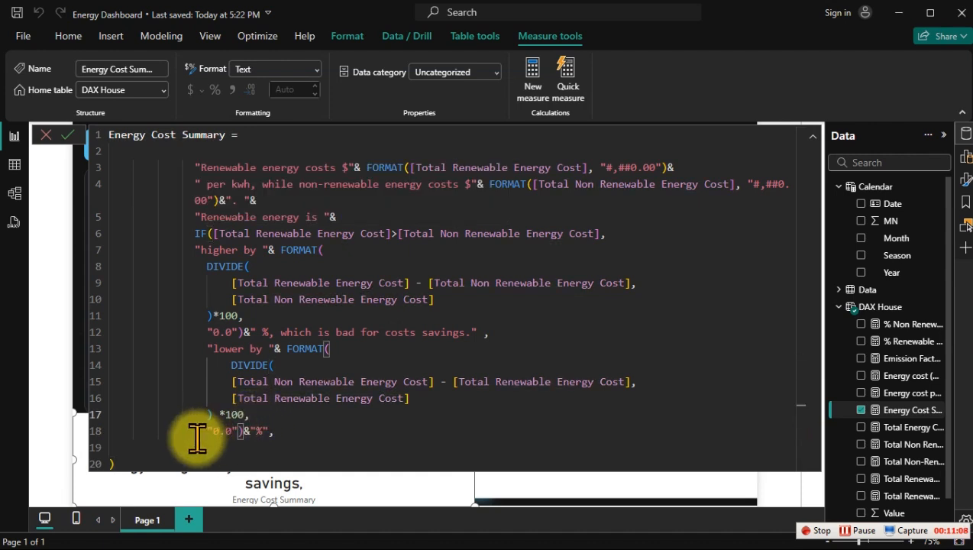
left_click(245, 438)
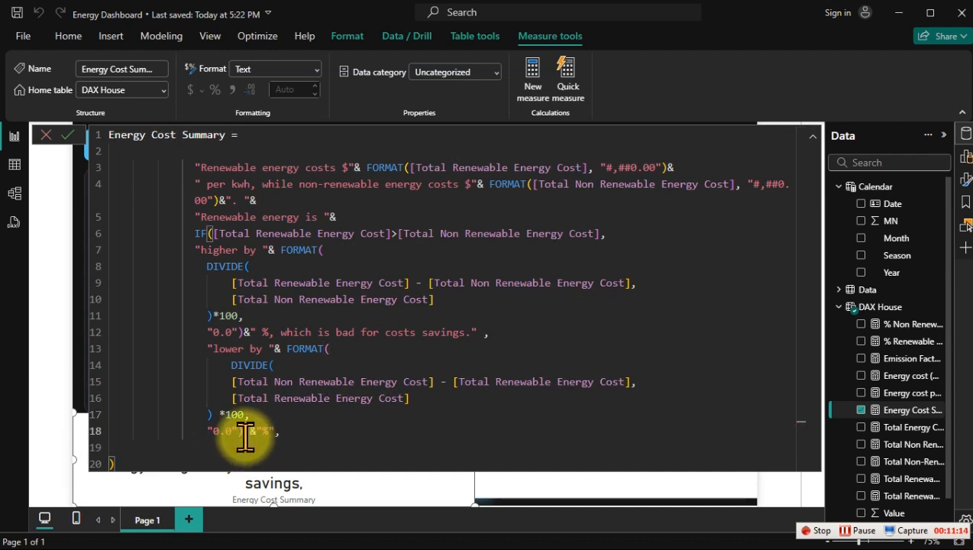
left_click(291, 436)
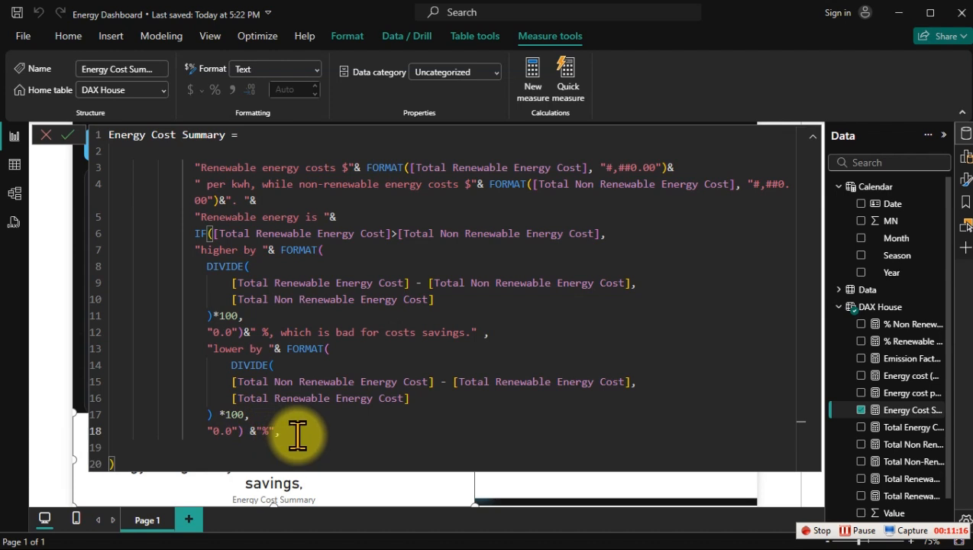
Step: Rewrite the "lower by" branch's closing text as "%, which is good for cost efficiency" and commit the measure
key("BackSpace")
key("BackSpace")
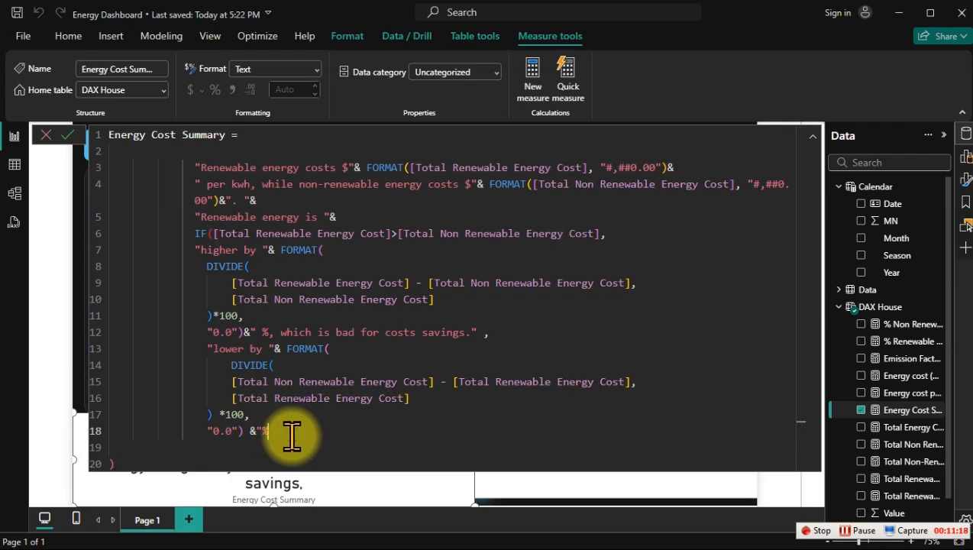
type("\"%,")
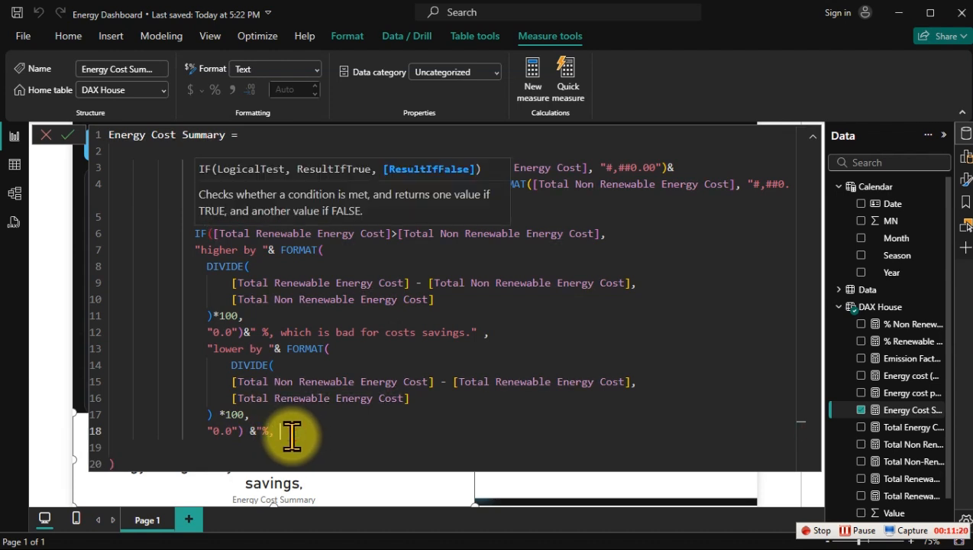
type(" which is good for cose")
key("BackSpace")
type("t efficise")
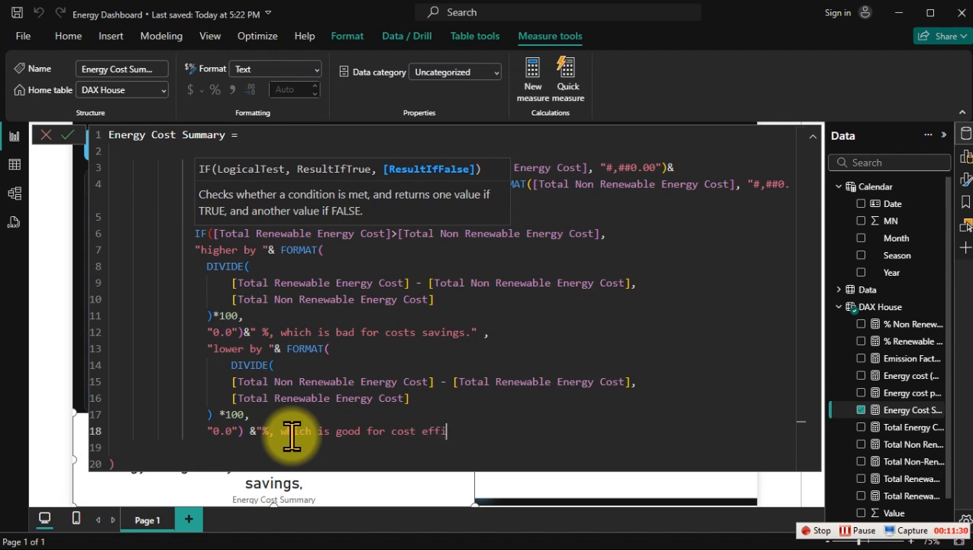
key("BackSpace")
key("BackSpace")
key("BackSpace")
type("iency\"")
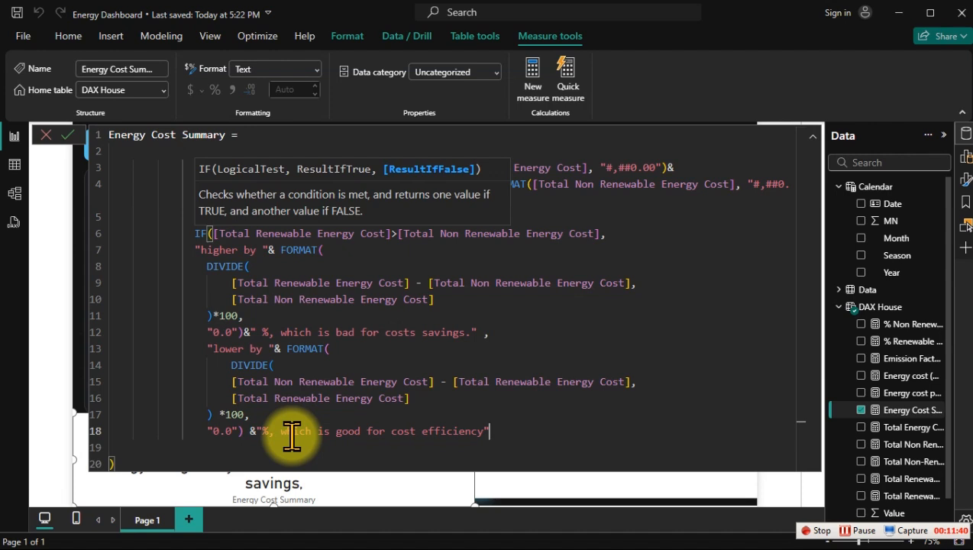
key("Return")
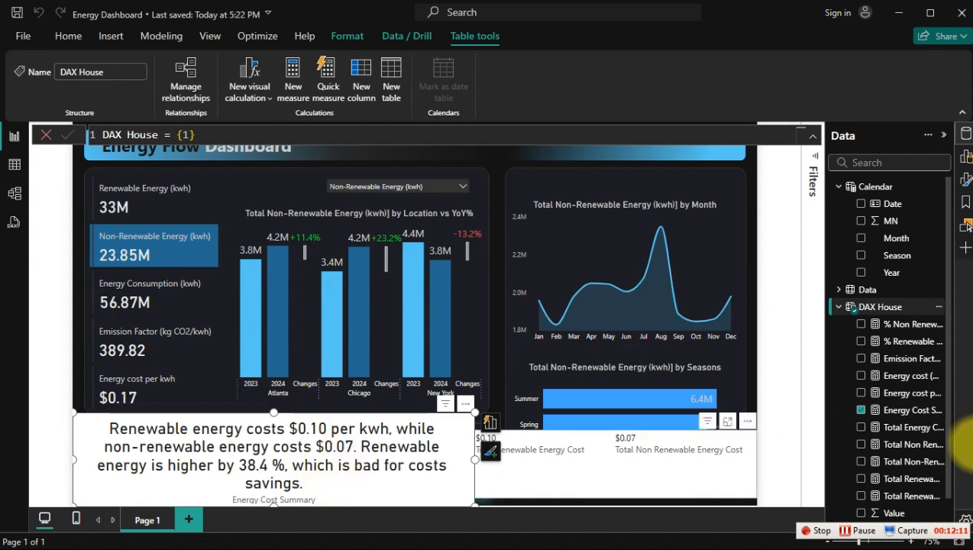
Step: Review the Energy Cost Summary formula from the first "0.0" format argument through the "lower by" branch
left_click(892, 411)
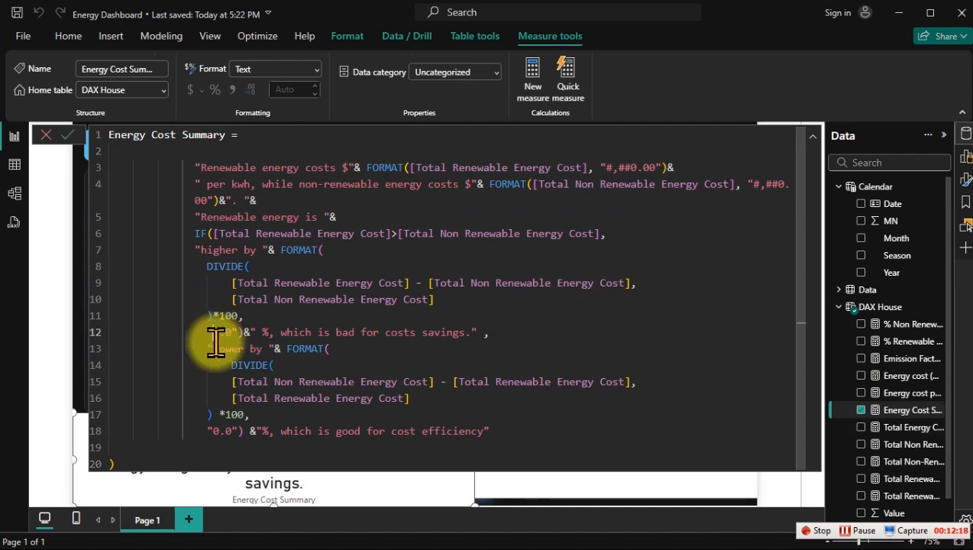
left_click_drag(244, 332, 489, 432)
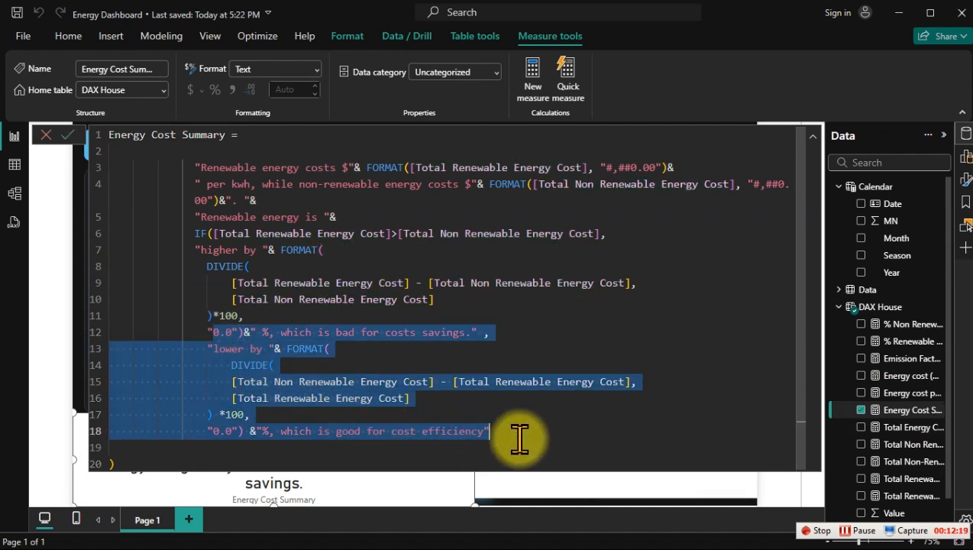
left_click(877, 307)
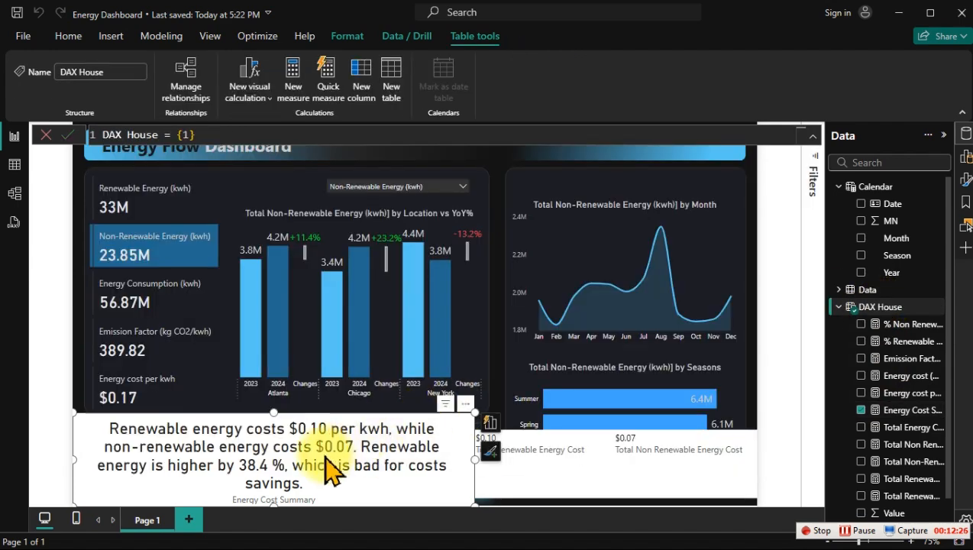
Step: Move the Energy Cost Summary card up over the charts and slightly reduce its height
left_click_drag(330, 471, 519, 252)
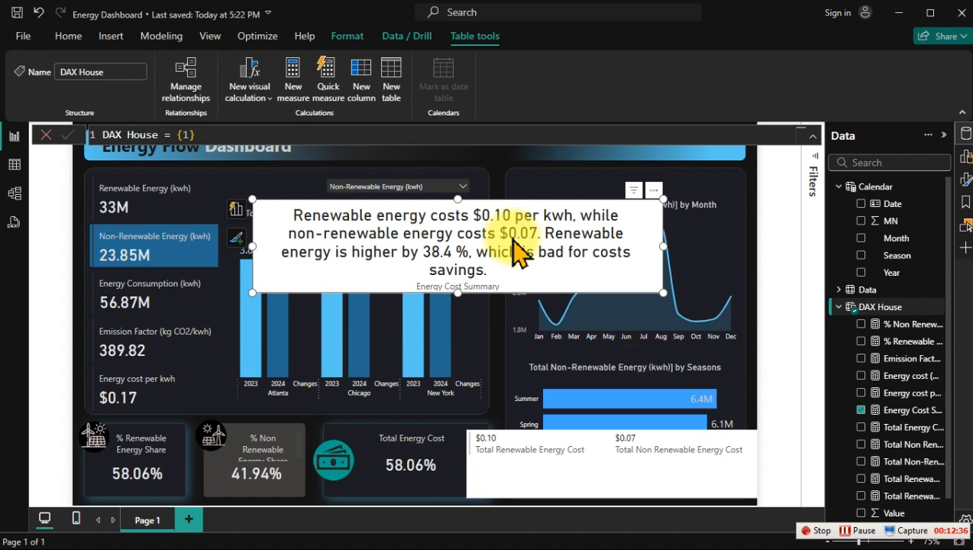
left_click_drag(495, 233, 532, 244)
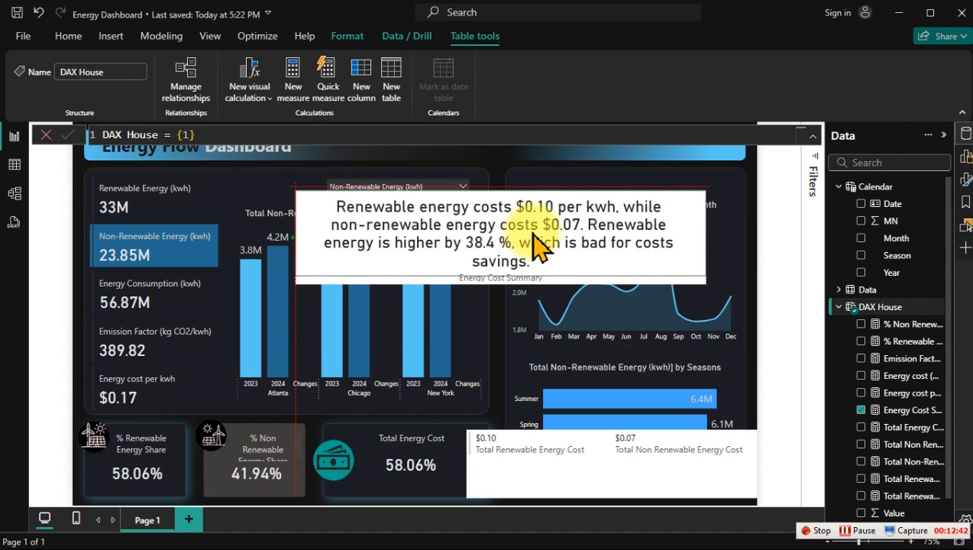
left_click_drag(532, 244, 532, 244)
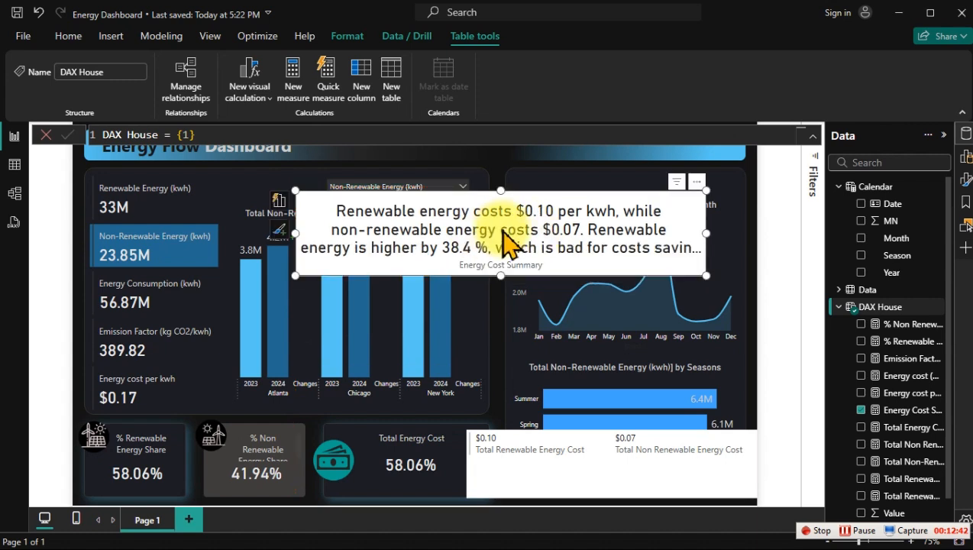
Step: Set the summary card's callout value font size to 12 and turn off its category label
left_click(964, 184)
left_click(895, 283)
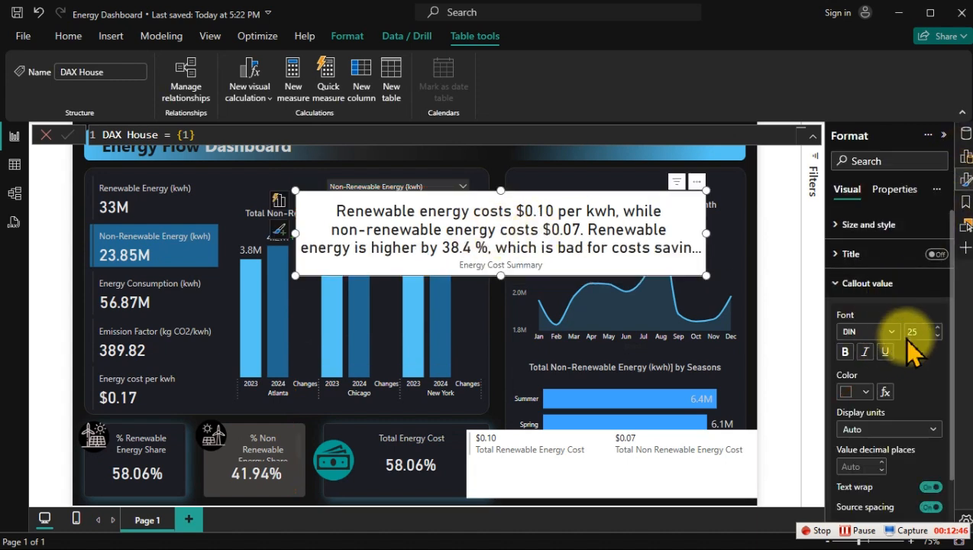
double_click(916, 330)
type("12")
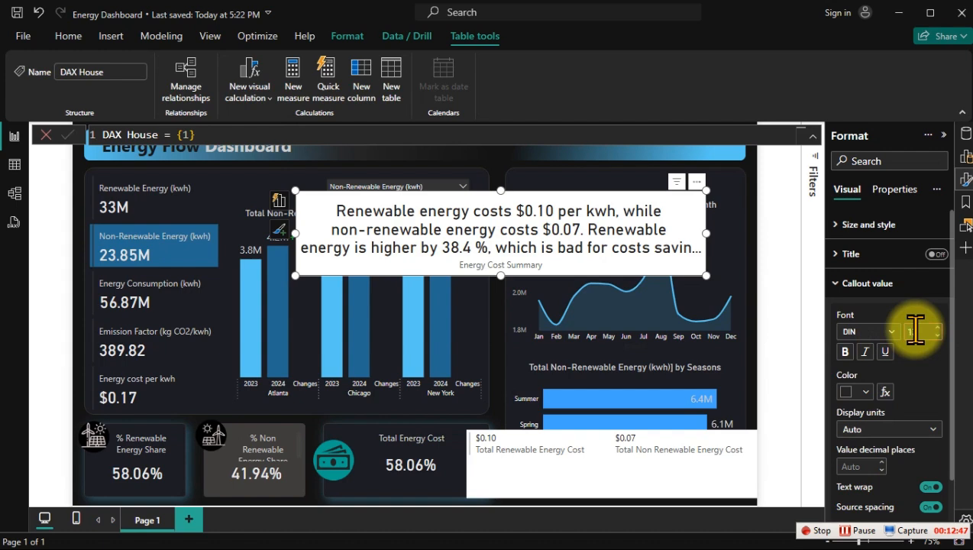
left_click(878, 282)
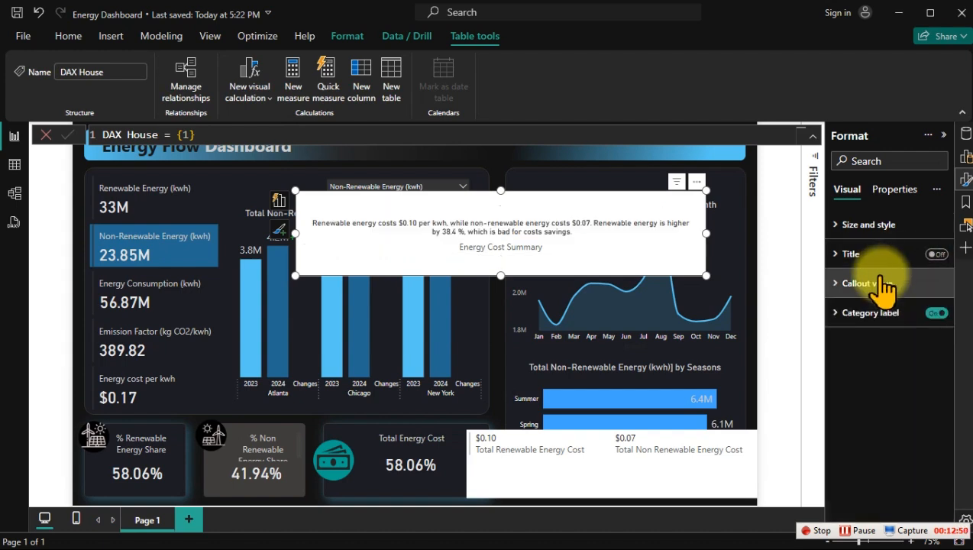
left_click(936, 312)
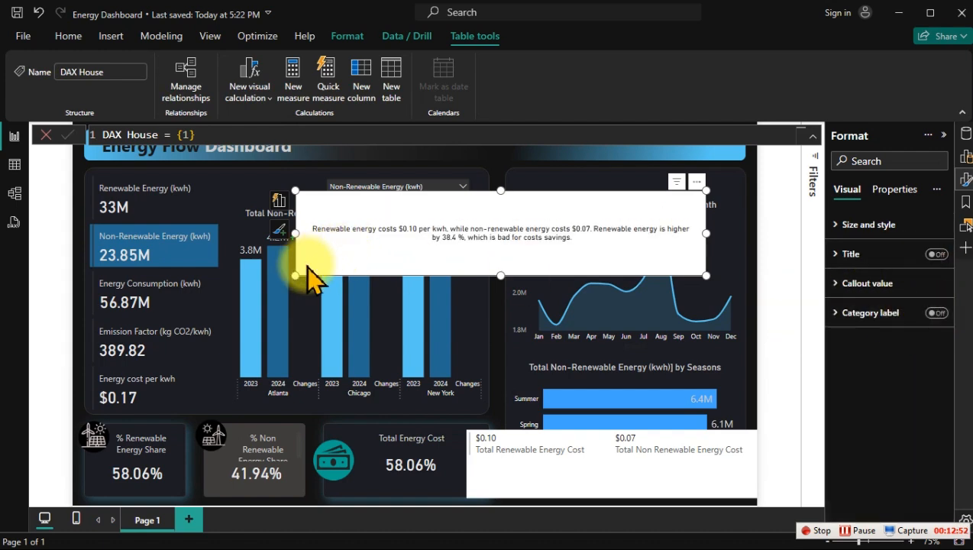
Step: Shrink the summary card to about 576 by 64 and place it over the blue right end of the header banner
left_click_drag(295, 275, 397, 225)
left_click_drag(505, 213, 504, 173)
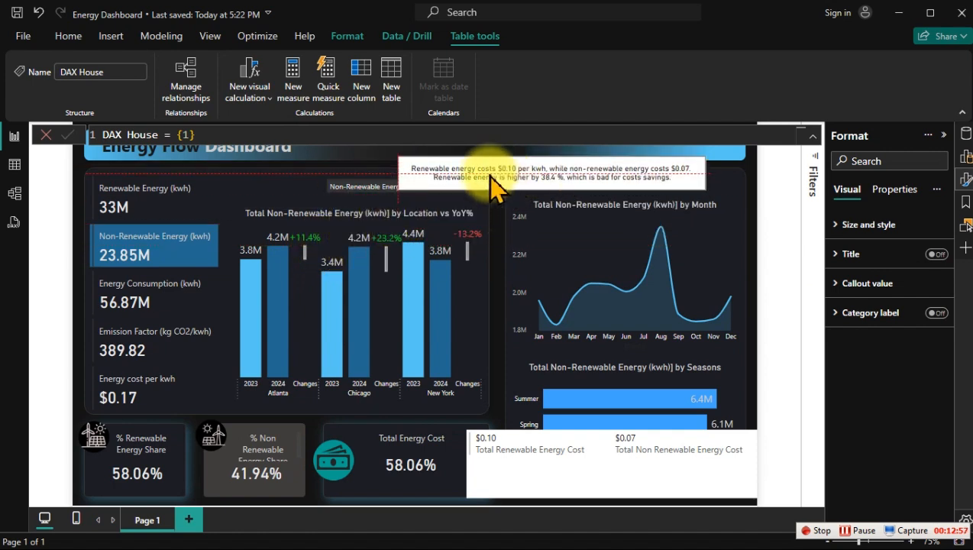
left_click(340, 164)
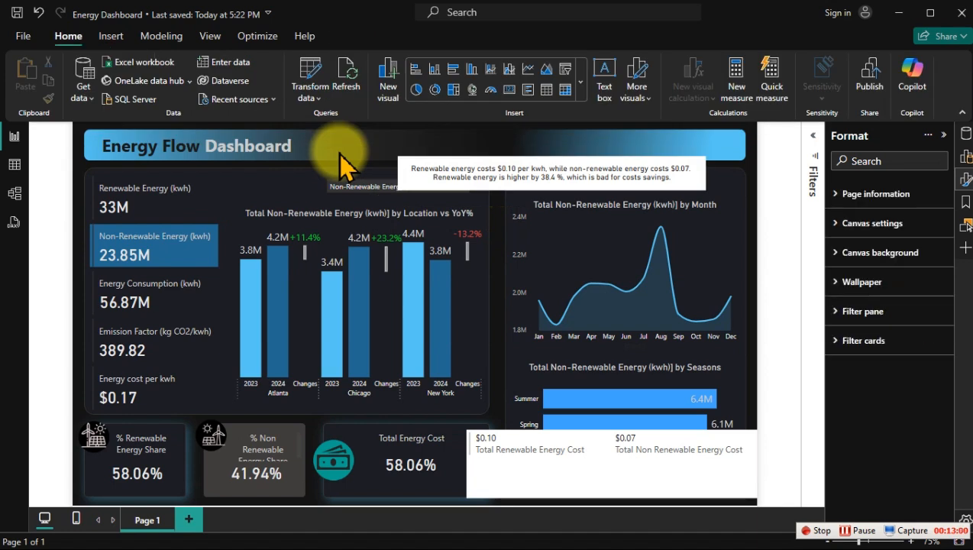
left_click_drag(497, 173, 520, 144)
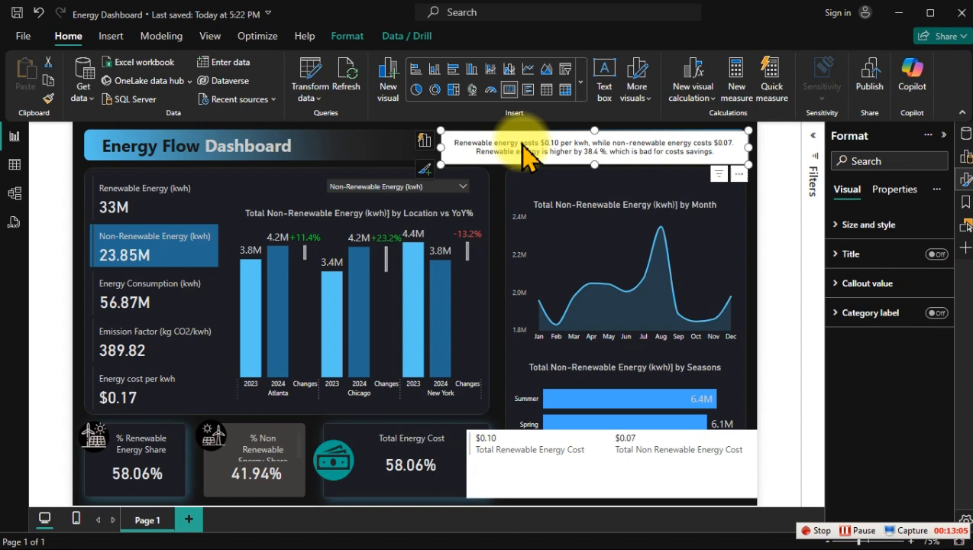
Step: Turn off the background of the summary card in the header banner
left_click(965, 179)
left_click(965, 179)
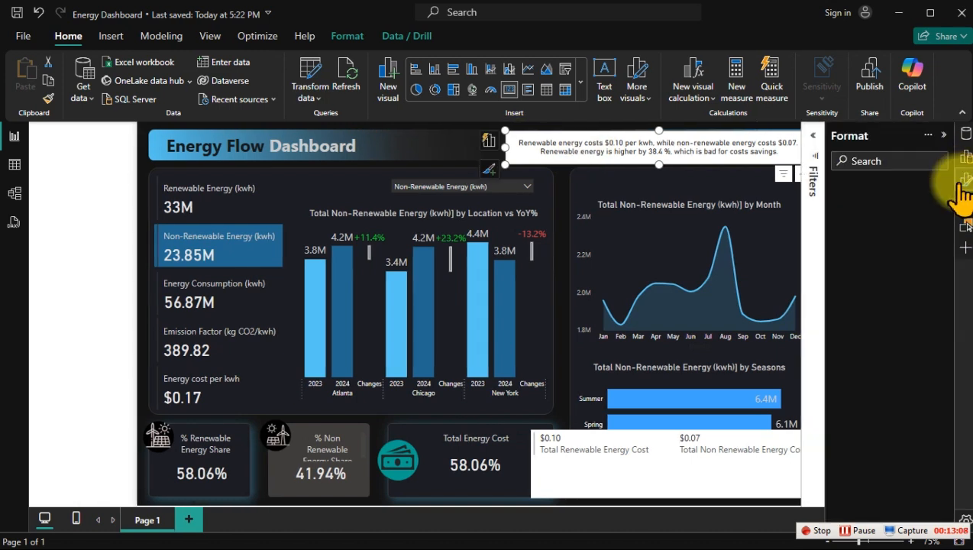
left_click(870, 224)
scroll(927, 428, "down", 3)
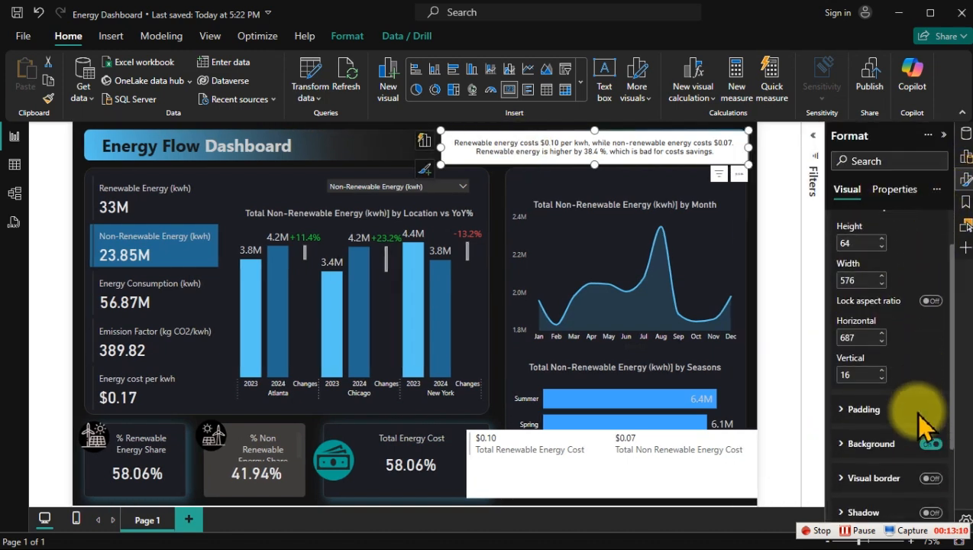
left_click(928, 426)
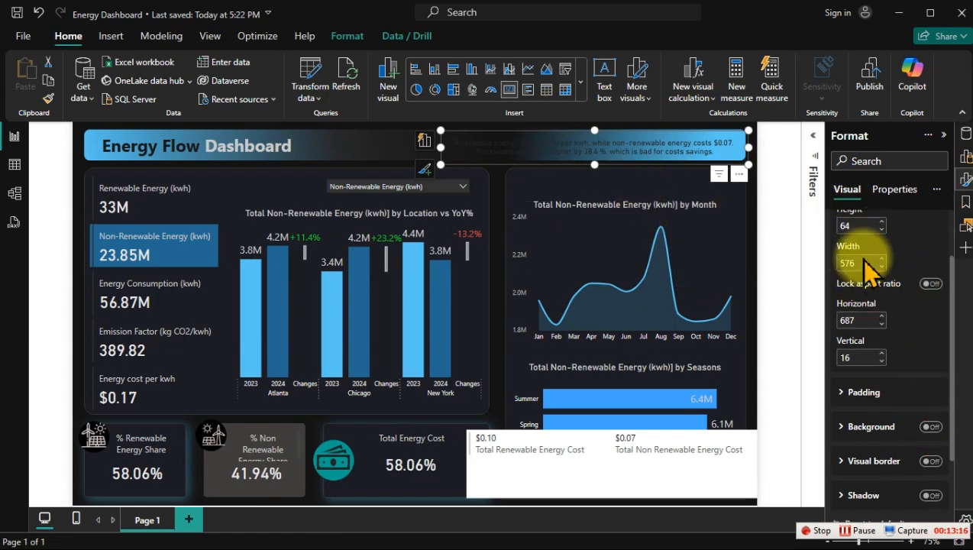
scroll(869, 264, "up", 1)
left_click(868, 225)
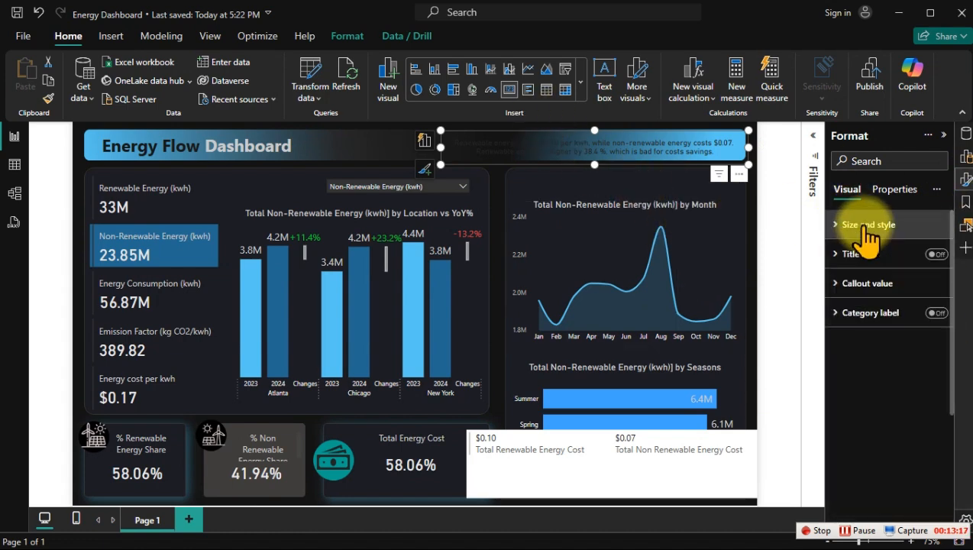
Step: Set the summary card's callout value color to white
left_click(866, 284)
left_click(855, 392)
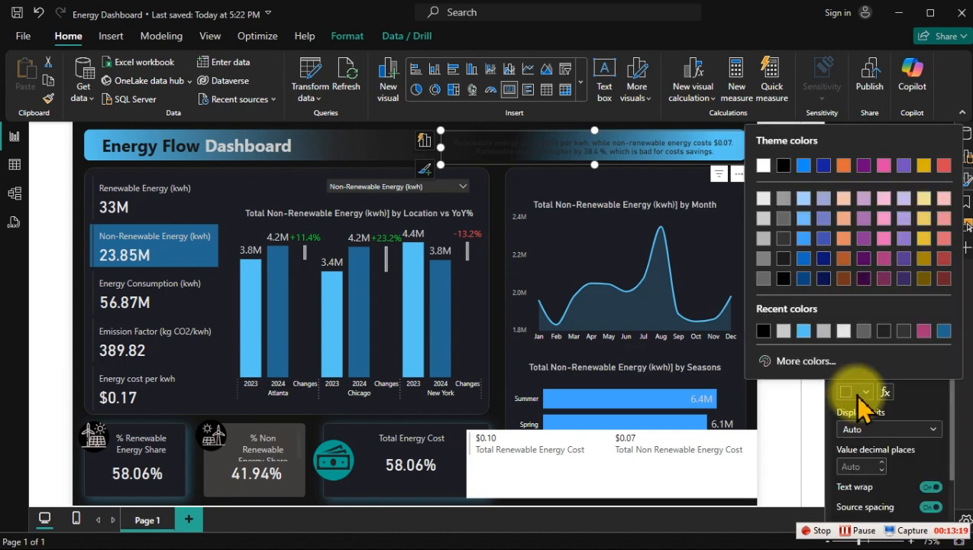
left_click(763, 165)
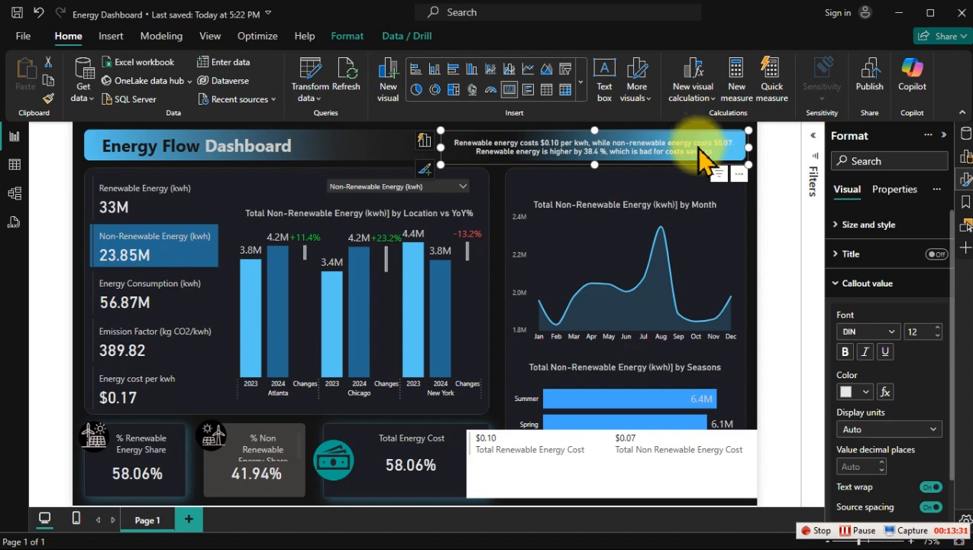
Step: Switch to PowerPoint and open the color choices for the blue gradient stop of the header's right-hand shape
key("super")
left_click(634, 539)
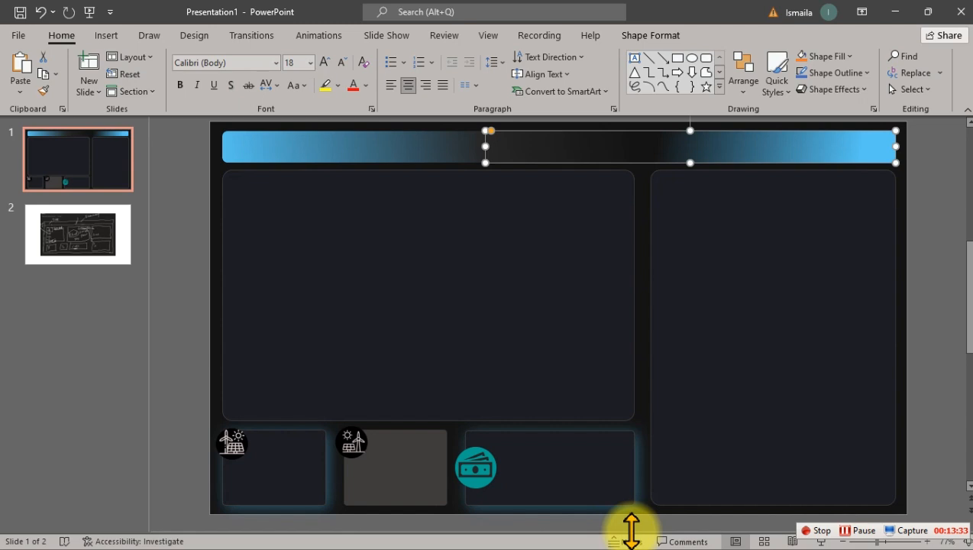
right_click(815, 146)
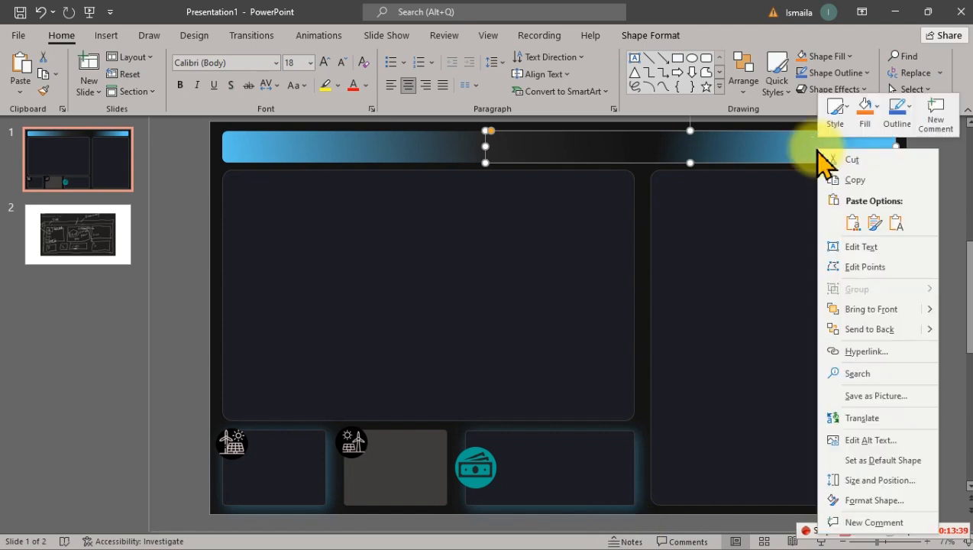
left_click(891, 502)
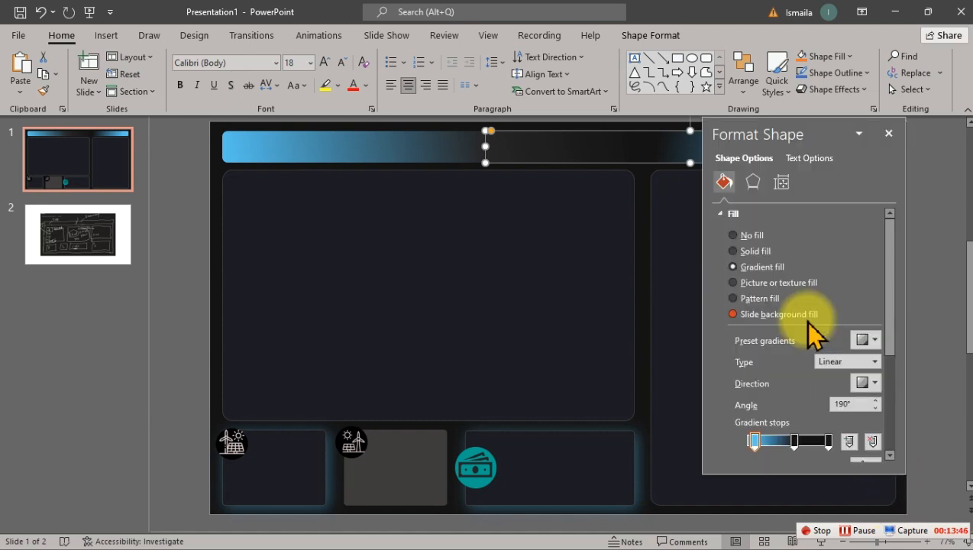
left_click(754, 438)
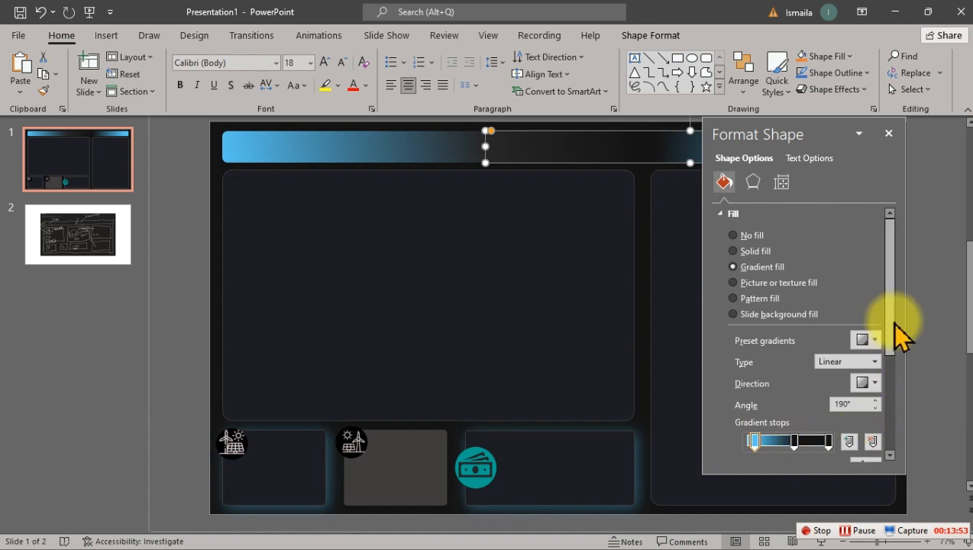
left_click_drag(891, 317, 891, 321)
scroll(886, 358, "down", 4)
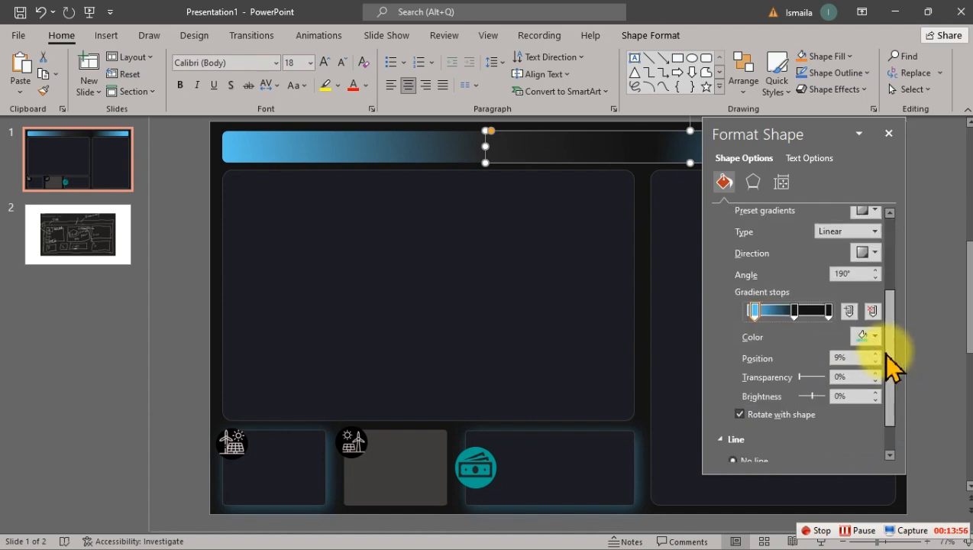
left_click(873, 334)
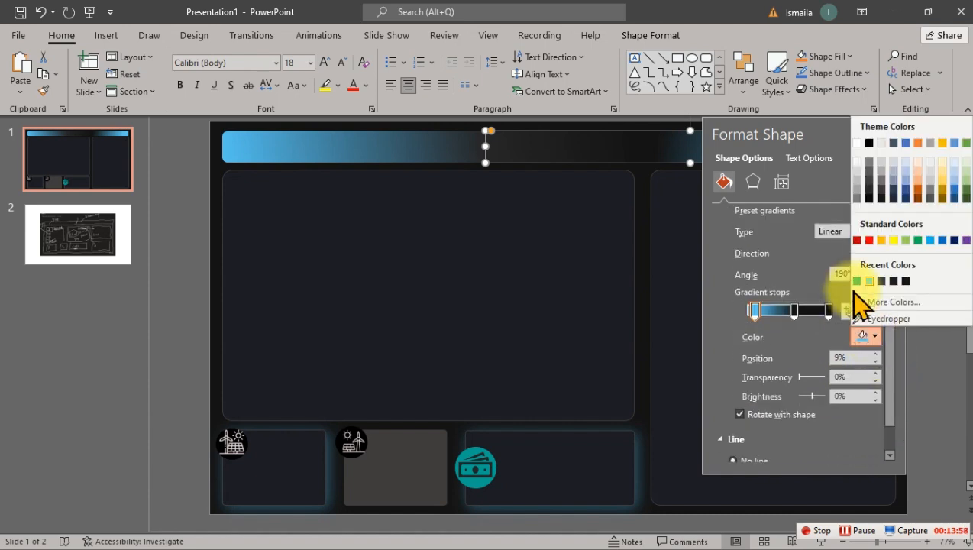